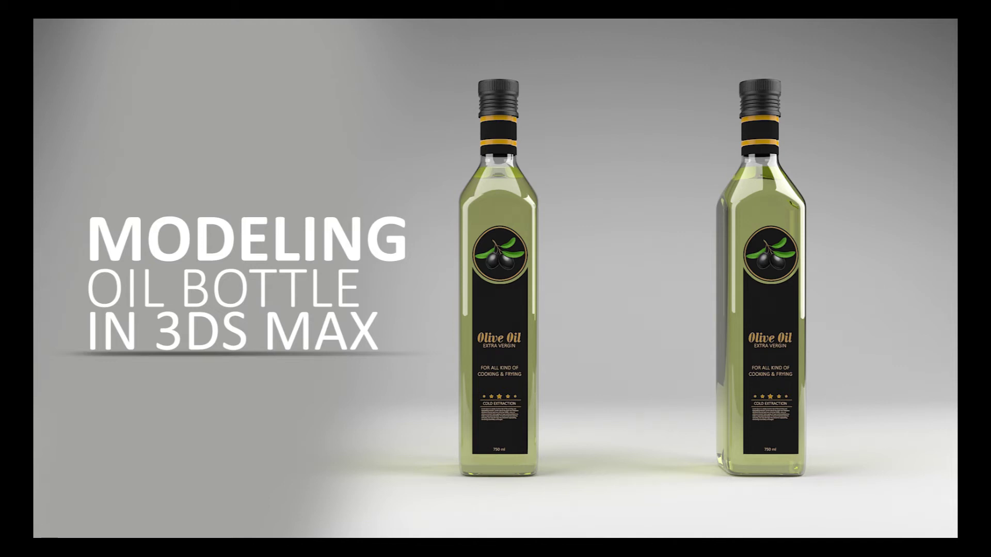
- Drag out a 4x4-segment plane in the Top viewport
{"action": "left_click_drag", "start_coordinate": [426, 284], "coordinate": [600, 445]}
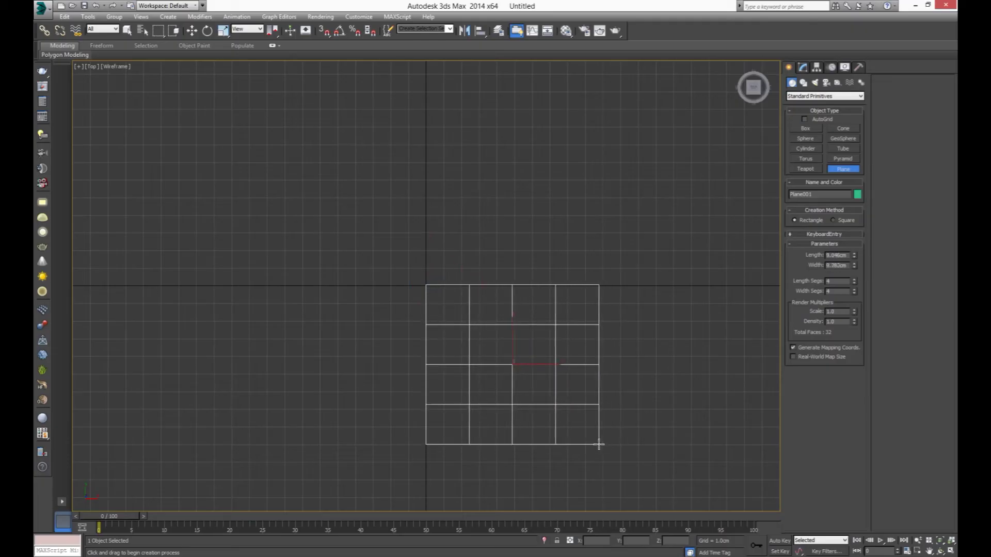
- Make Plane001 a 9.046cm square with 3 length and 3 width segments
{"action": "right_click", "coordinate": [661, 370]}
{"action": "left_click", "coordinate": [803, 67]}
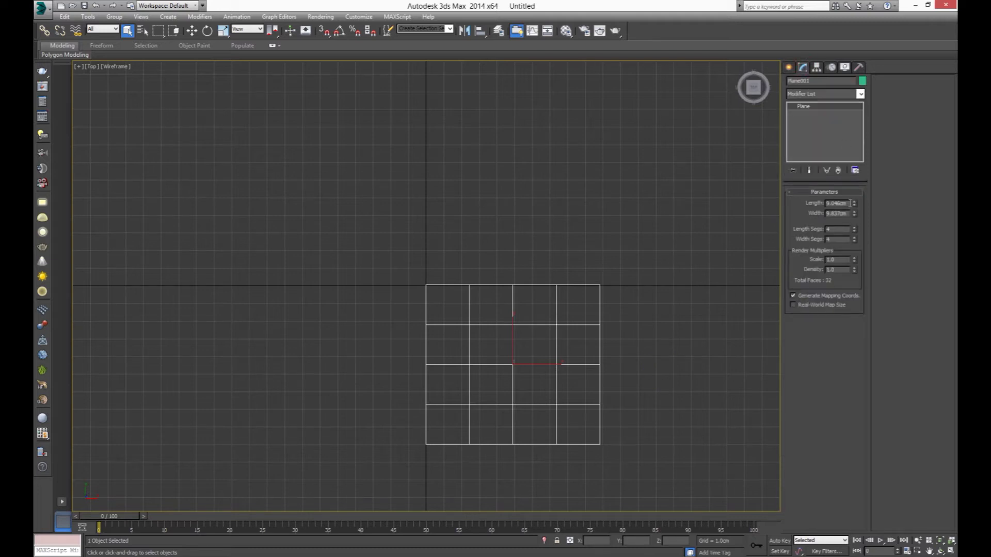
{"action": "double_click", "coordinate": [846, 203]}
{"action": "key", "text": "ctrl+c"}
{"action": "left_click", "coordinate": [852, 215]}
{"action": "double_click", "coordinate": [849, 213]}
{"action": "key", "text": "ctrl+v"}
{"action": "double_click", "coordinate": [830, 229]}
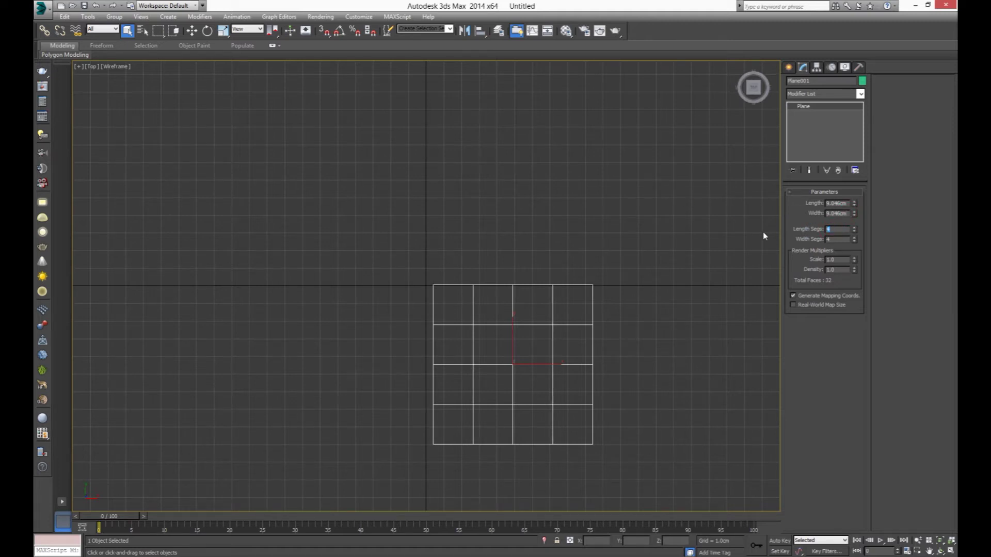
{"action": "type", "text": "3"}
{"action": "key", "text": "Return"}
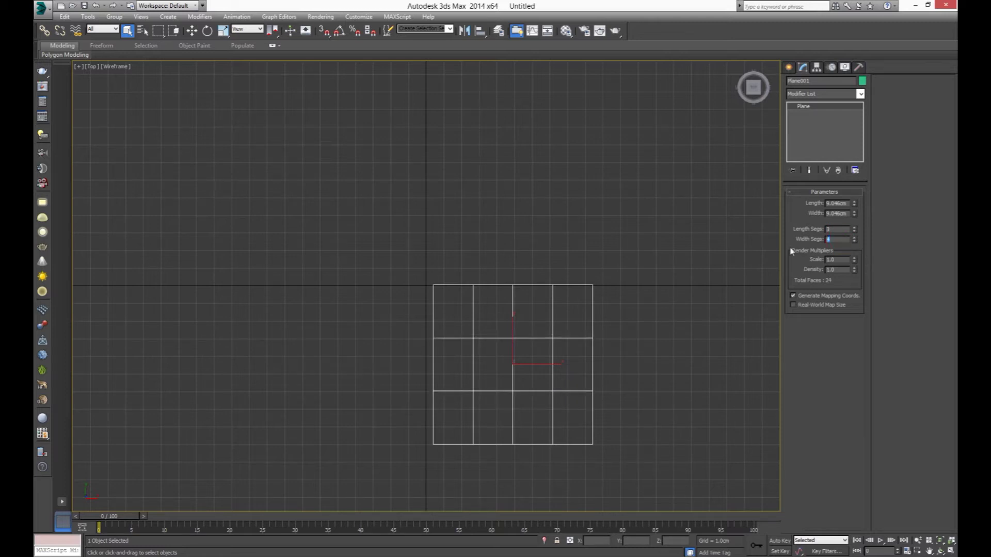
{"action": "type", "text": "3"}
{"action": "key", "text": "Return"}
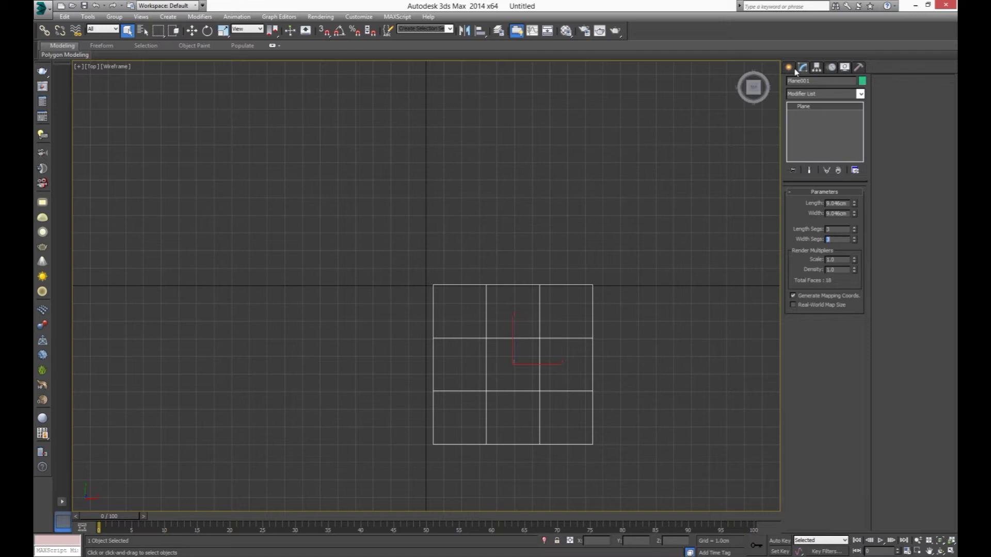
- Centre the plane on the world origin by zeroing X and Y in Move Type-In
{"action": "left_click", "coordinate": [788, 67]}
{"action": "left_click", "coordinate": [192, 31]}
{"action": "right_click", "coordinate": [192, 30]}
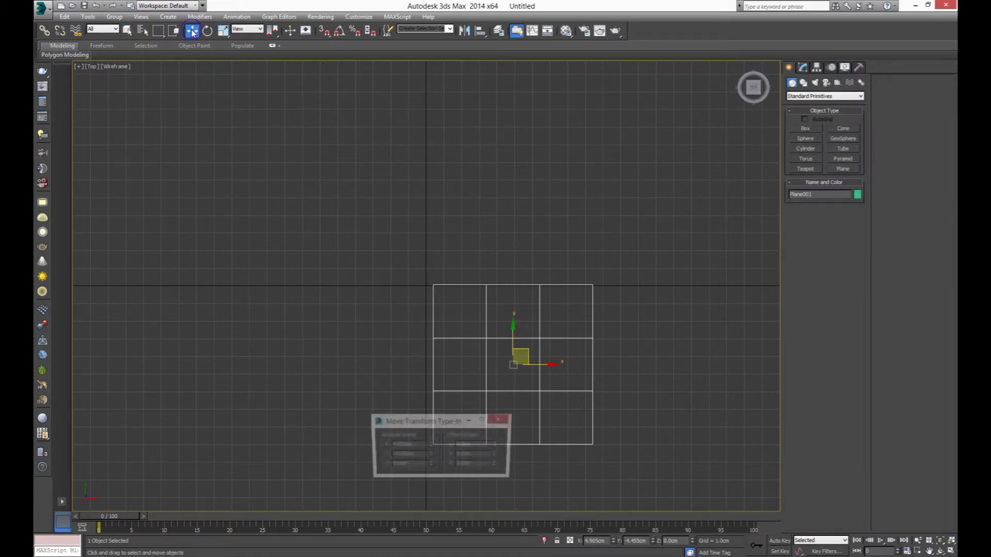
{"action": "right_click", "coordinate": [430, 445]}
{"action": "right_click", "coordinate": [431, 465]}
{"action": "left_click", "coordinate": [500, 418]}
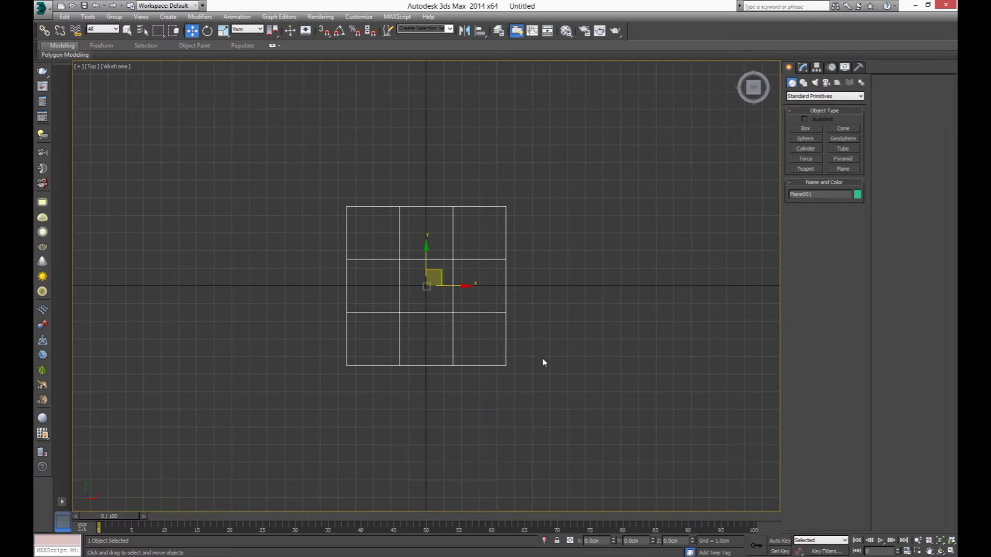
{"action": "middle_click_drag", "start_coordinate": [552, 348], "coordinate": [500, 345]}
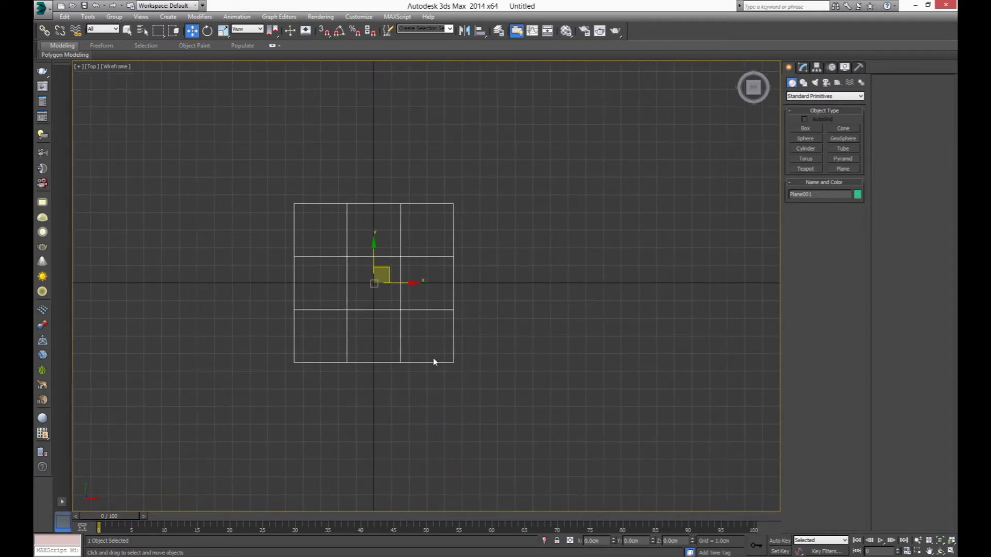
- Check the plane in the Front and Top views, then reselect it
{"action": "left_click", "coordinate": [40, 9]}
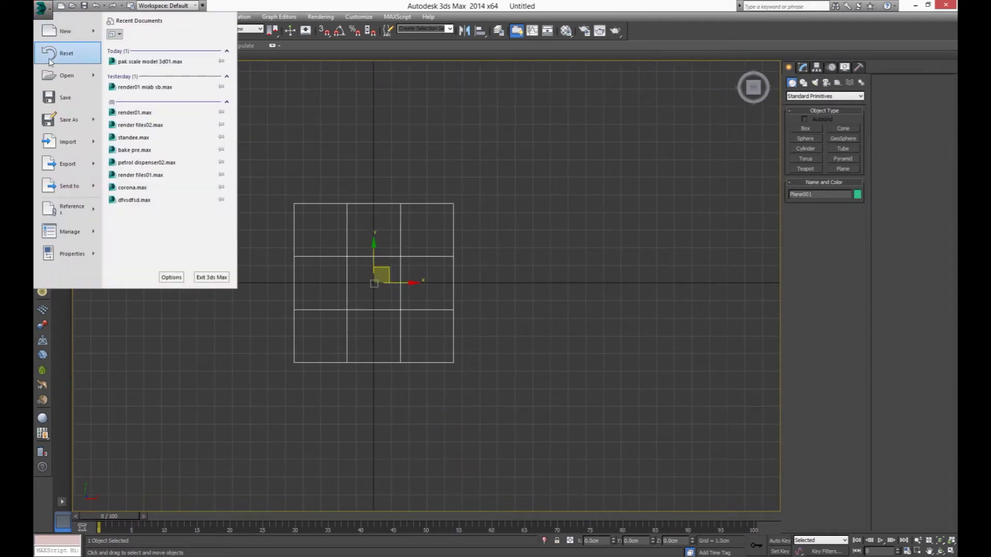
{"action": "left_click", "coordinate": [504, 427]}
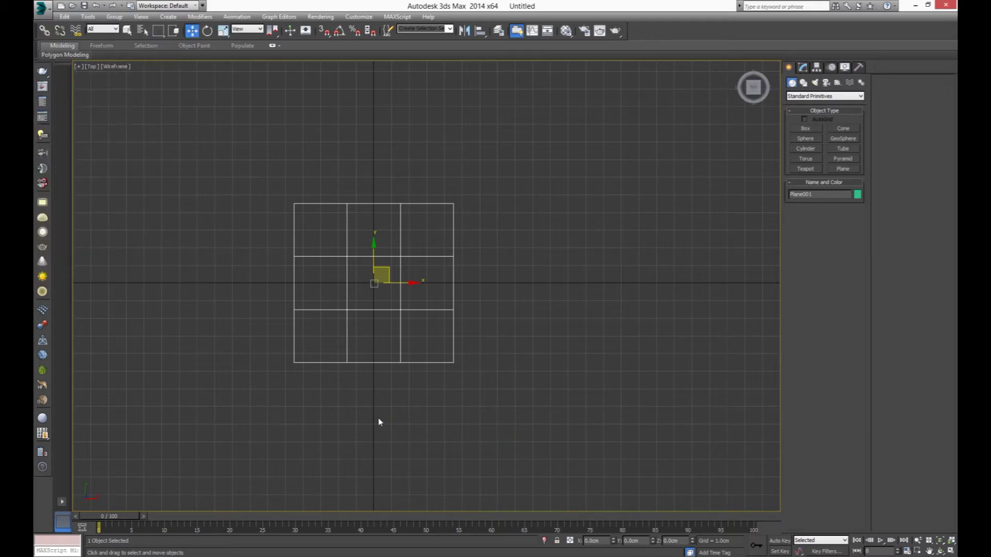
{"action": "key", "text": "f"}
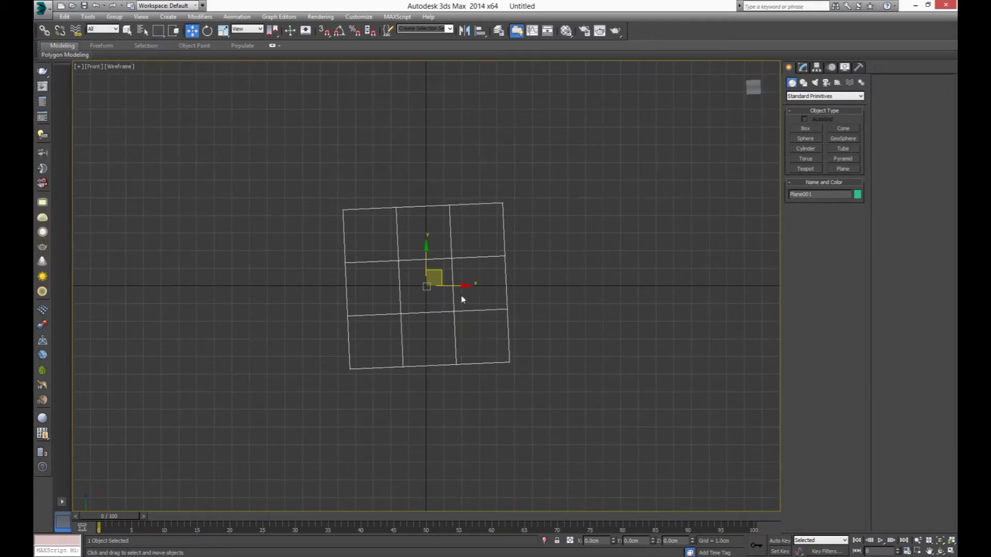
{"action": "key", "text": "t"}
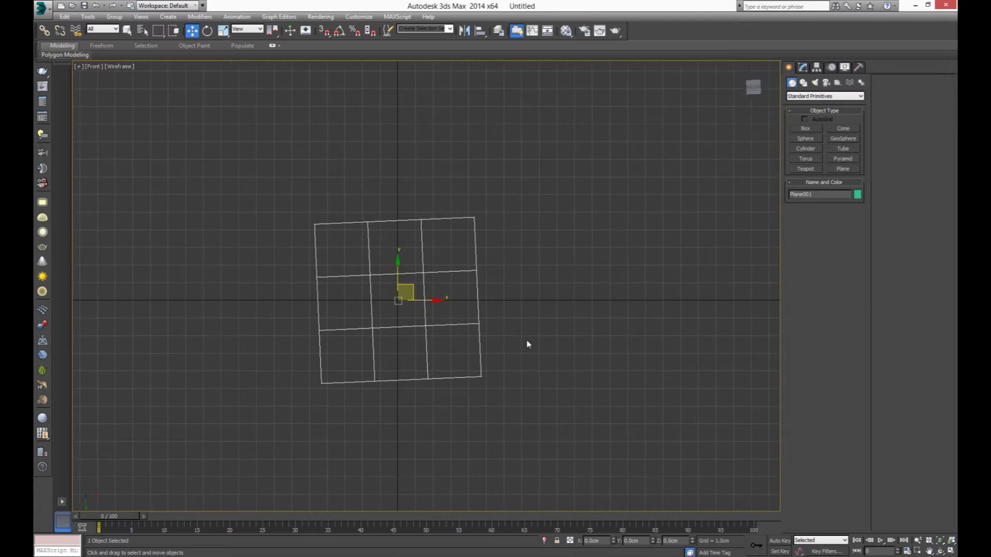
{"action": "left_click", "coordinate": [509, 393]}
{"action": "middle_click_drag", "start_coordinate": [526, 298], "coordinate": [562, 343]}
{"action": "left_click_drag", "start_coordinate": [523, 384], "coordinate": [451, 434]}
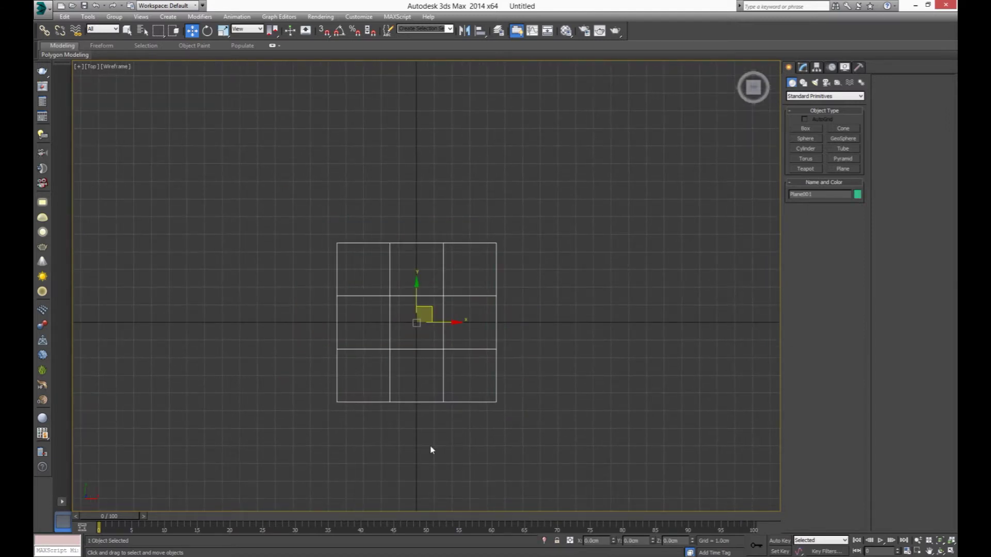
- Convert the plane to Editable Poly and scale its border outward into a new ring of faces
{"action": "right_click", "coordinate": [433, 315]}
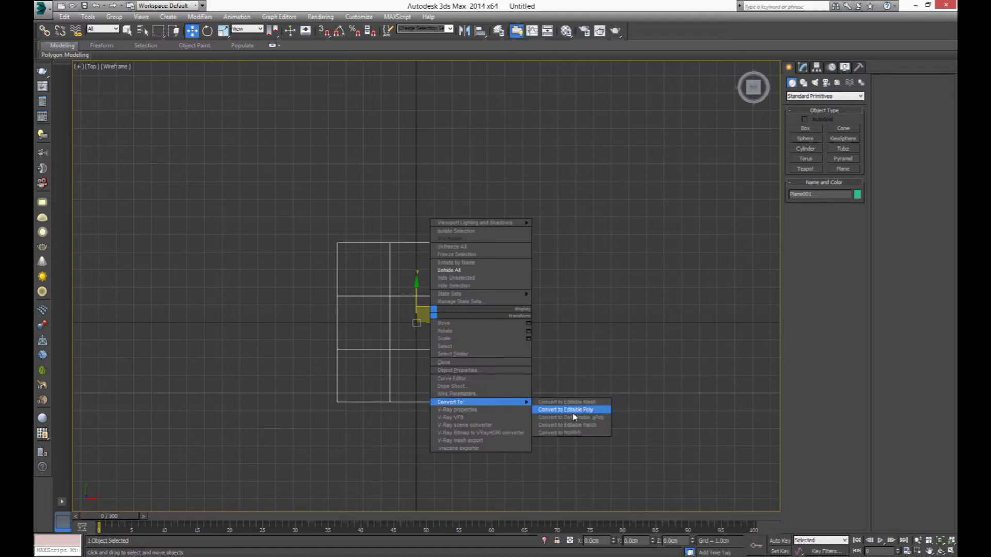
{"action": "left_click", "coordinate": [572, 413]}
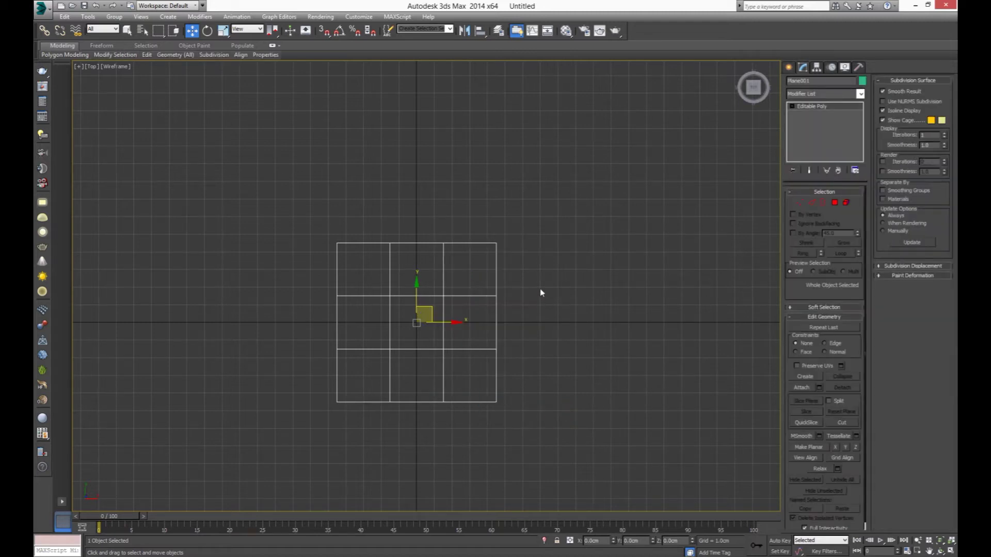
{"action": "key", "text": "3"}
{"action": "left_click", "coordinate": [475, 245]}
{"action": "key", "text": "r"}
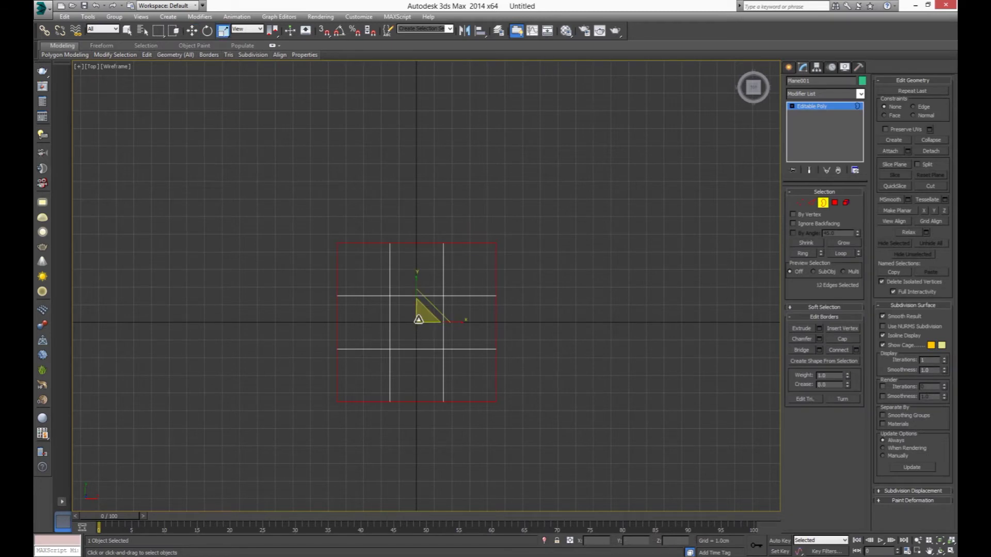
{"action": "left_click_drag", "start_coordinate": [418, 320], "coordinate": [421, 316], "text": "shift"}
- In the Front view, move the new border ring level with the plane
{"action": "key", "text": "f"}
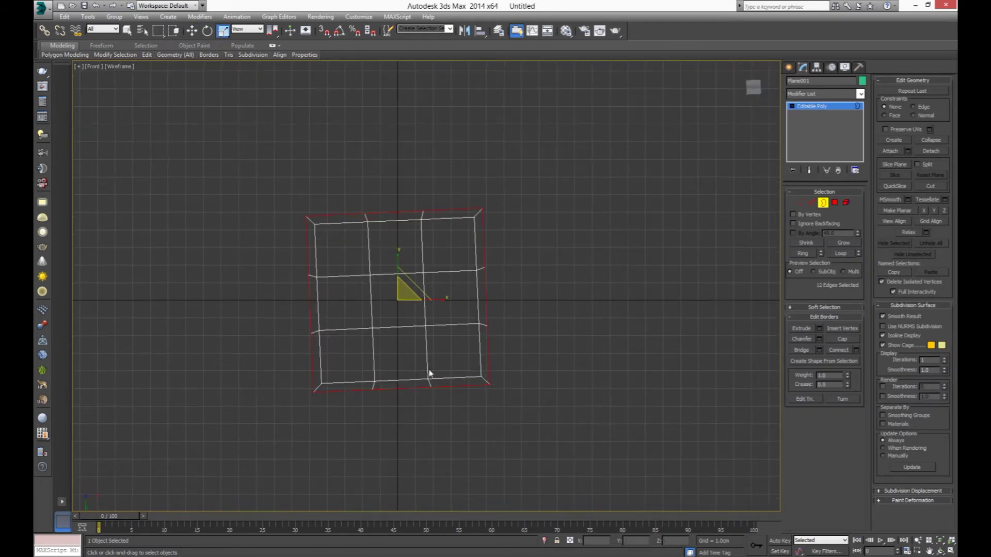
{"action": "left_click_drag", "start_coordinate": [757, 85], "coordinate": [756, 95]}
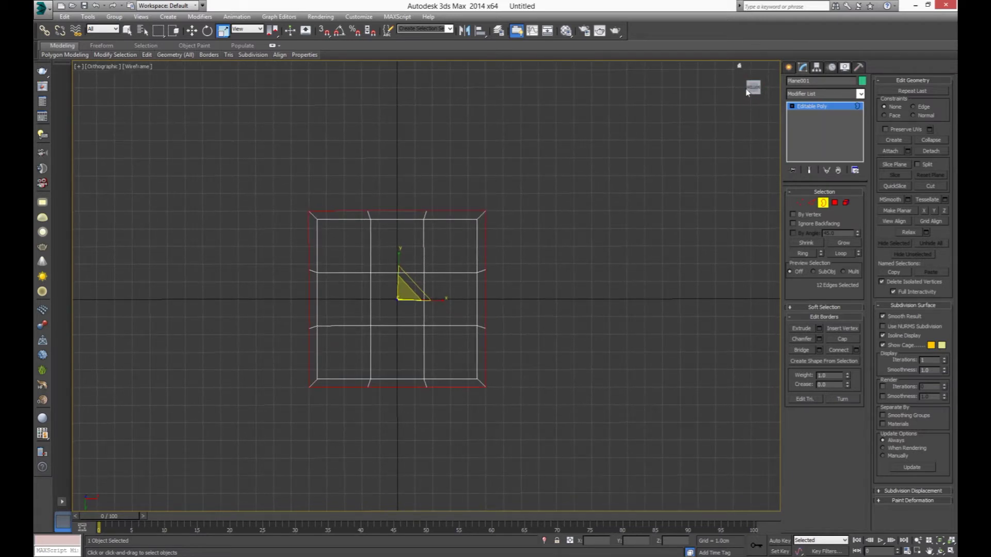
{"action": "key", "text": "f"}
{"action": "left_click_drag", "start_coordinate": [754, 89], "coordinate": [745, 91]}
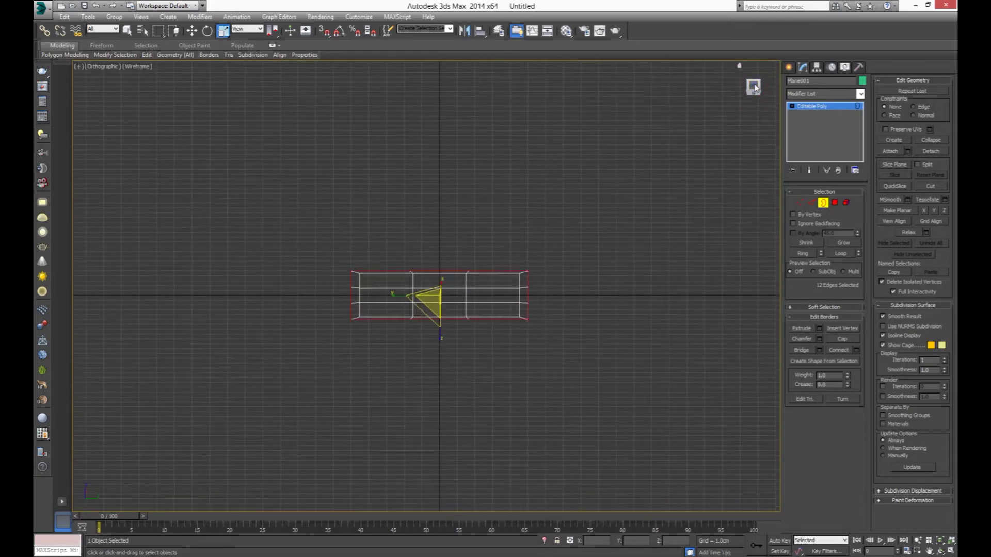
{"action": "left_click", "coordinate": [747, 91]}
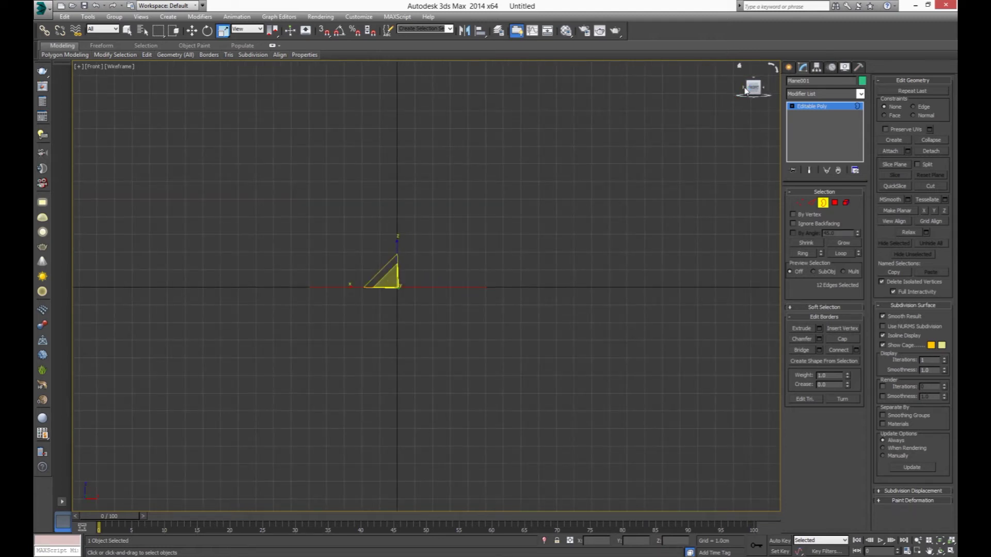
{"action": "middle_click_drag", "start_coordinate": [396, 347], "coordinate": [463, 367]}
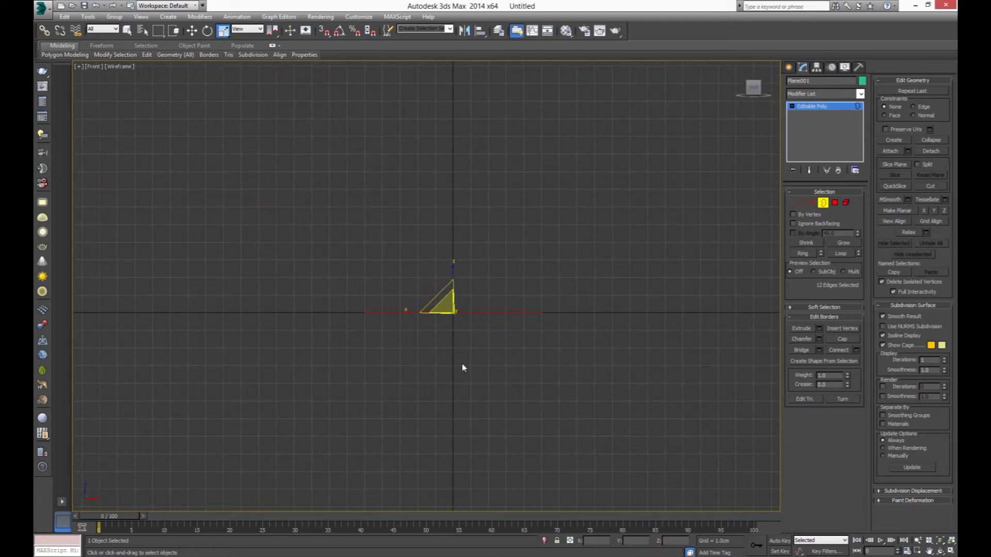
{"action": "key", "text": "w"}
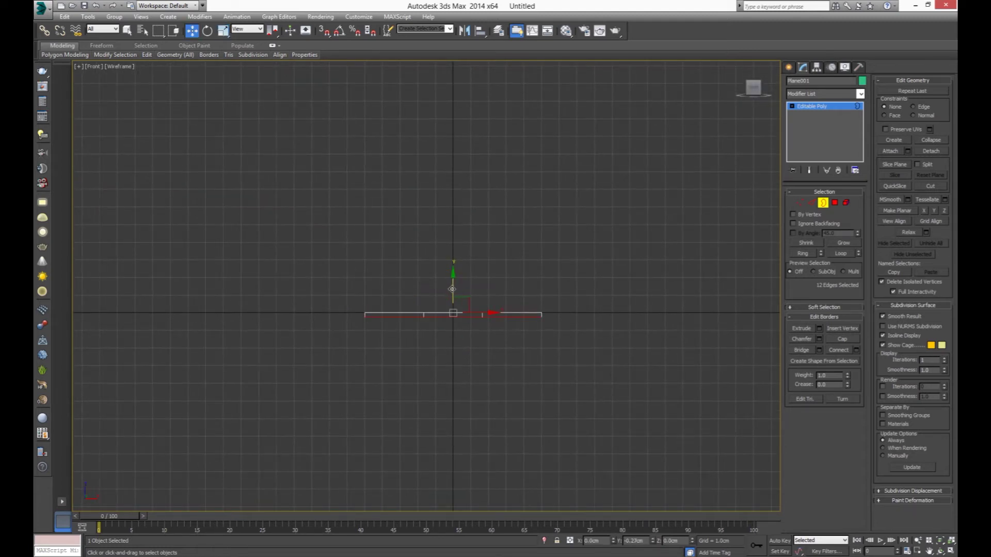
{"action": "left_click_drag", "start_coordinate": [452, 289], "coordinate": [452, 290]}
{"action": "key", "text": "r"}
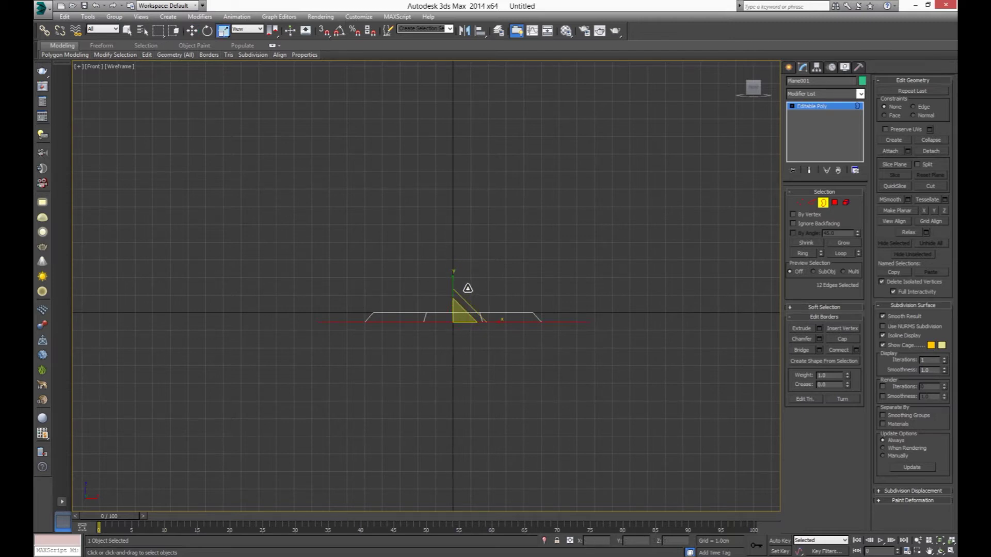
- Extrude the border straight up into tall body walls in the Perspective view
{"action": "key", "text": "p"}
{"action": "scroll", "coordinate": [387, 347], "scroll_direction": "down", "scroll_amount": 5}
{"action": "middle_click_drag", "start_coordinate": [387, 347], "coordinate": [445, 374], "text": "alt"}
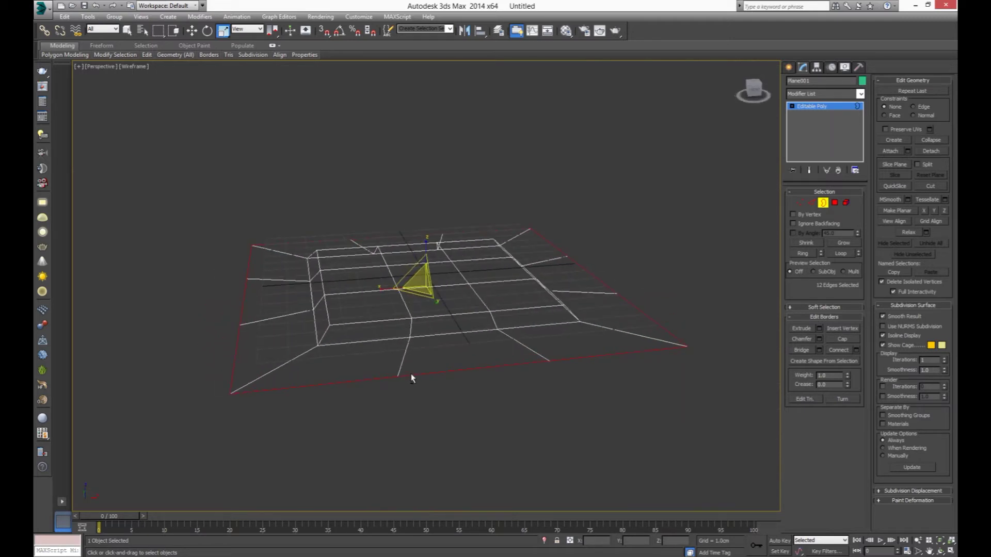
{"action": "scroll", "coordinate": [444, 374], "scroll_direction": "down", "scroll_amount": 2}
{"action": "scroll", "coordinate": [403, 387], "scroll_direction": "down", "scroll_amount": 5}
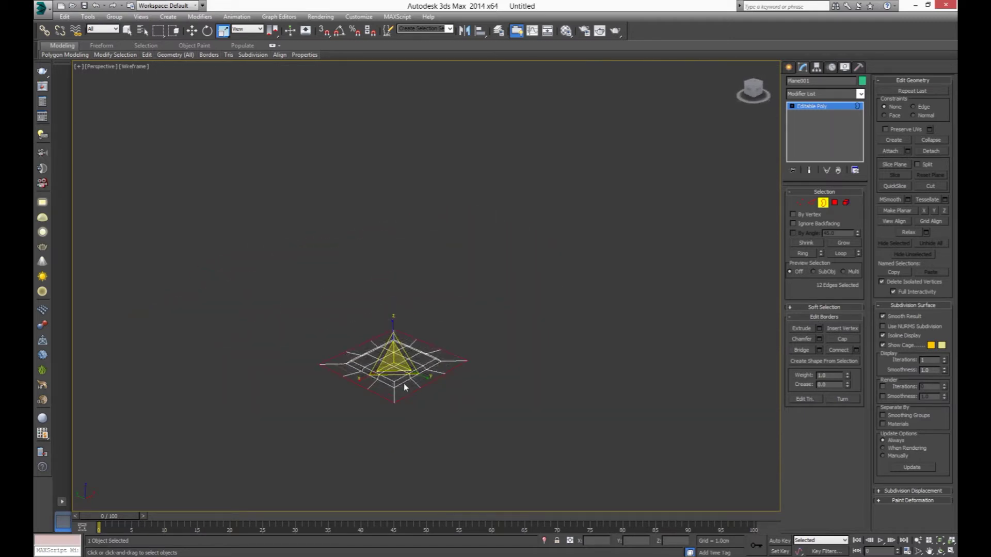
{"action": "middle_click_drag", "start_coordinate": [423, 391], "coordinate": [407, 390], "text": "alt"}
{"action": "key", "text": "w"}
{"action": "left_click_drag", "start_coordinate": [416, 341], "coordinate": [432, 96], "text": "shift"}
- Select the four top corner vertices and pull them down slightly
{"action": "mouse_move", "coordinate": [454, 364]}
{"action": "middle_mouse_down", "text": "alt"}
{"action": "mouse_move", "coordinate": [440, 413]}
{"action": "mouse_move", "coordinate": [396, 401]}
{"action": "mouse_move", "coordinate": [420, 394]}
{"action": "mouse_move", "coordinate": [416, 371]}
{"action": "middle_mouse_up", "text": "alt"}
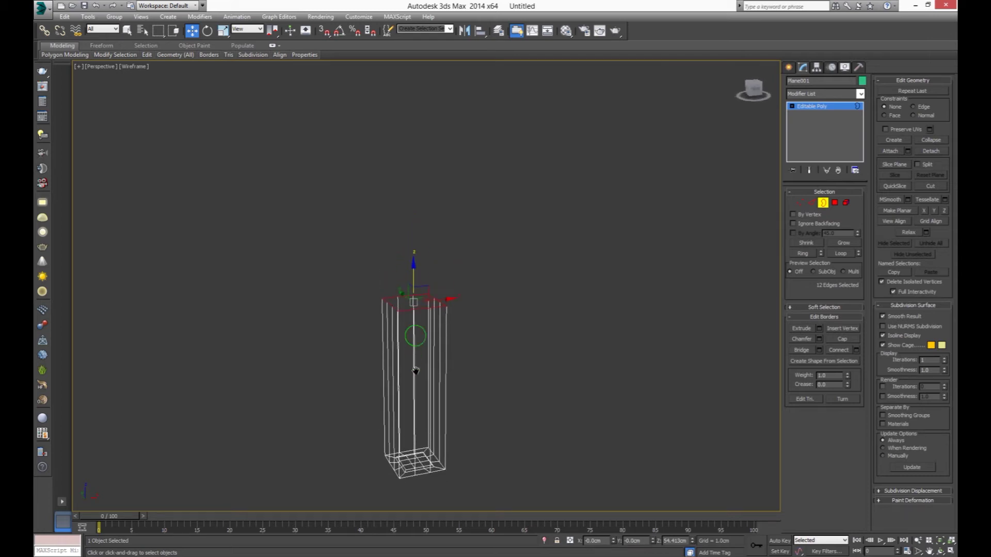
{"action": "scroll", "coordinate": [413, 340], "scroll_direction": "up", "scroll_amount": 3}
{"action": "scroll", "coordinate": [407, 354], "scroll_direction": "up", "scroll_amount": 2}
{"action": "scroll", "coordinate": [408, 354], "scroll_direction": "down", "scroll_amount": 2}
{"action": "scroll", "coordinate": [414, 371], "scroll_direction": "up", "scroll_amount": 2}
{"action": "middle_click_drag", "start_coordinate": [414, 372], "coordinate": [499, 253], "text": "alt"}
{"action": "key", "text": "1"}
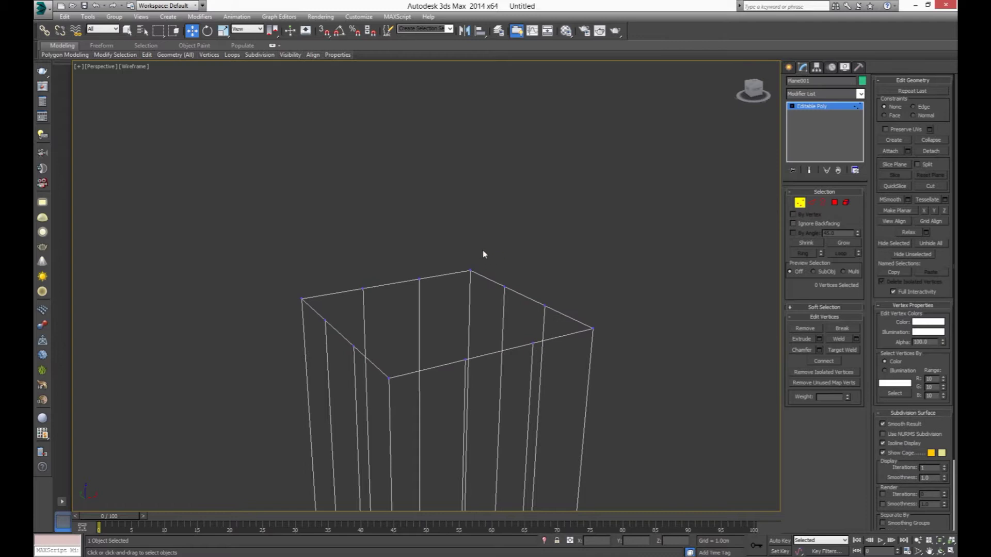
{"action": "left_click", "coordinate": [470, 272]}
{"action": "left_click_drag", "start_coordinate": [265, 289], "coordinate": [311, 311], "text": "ctrl"}
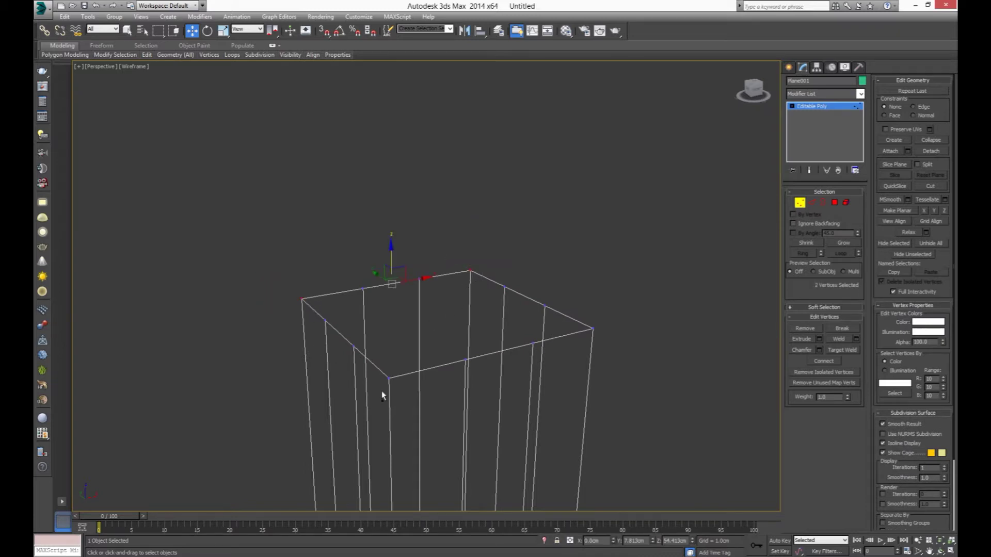
{"action": "left_click_drag", "start_coordinate": [383, 372], "coordinate": [398, 393], "text": "ctrl"}
{"action": "left_click", "coordinate": [593, 328], "text": "ctrl"}
{"action": "left_click_drag", "start_coordinate": [437, 281], "coordinate": [436, 309]}
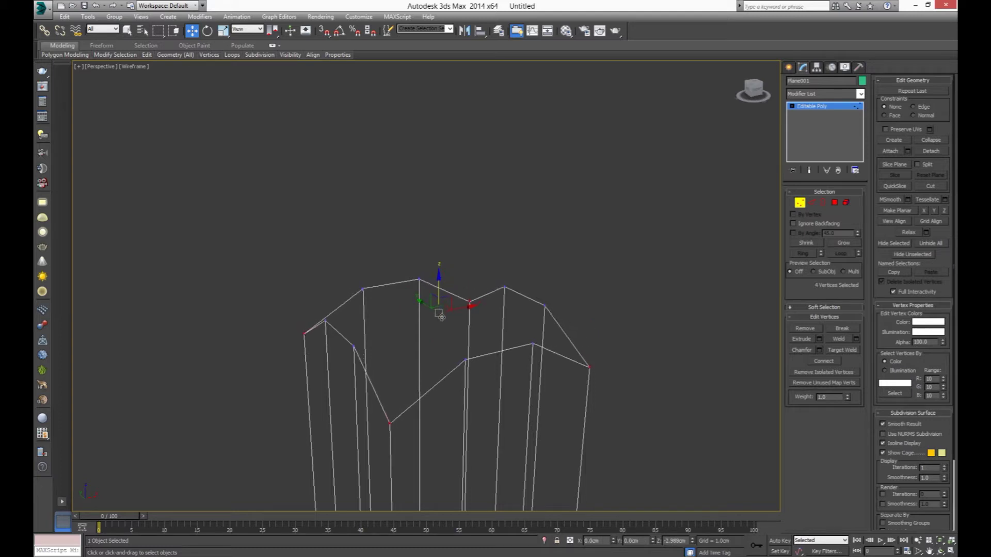
- Orbit to view the body's top rim and switch to Border level
{"action": "scroll", "coordinate": [455, 370], "scroll_direction": "down", "scroll_amount": 2}
{"action": "middle_click_drag", "start_coordinate": [455, 370], "coordinate": [439, 306], "text": "alt"}
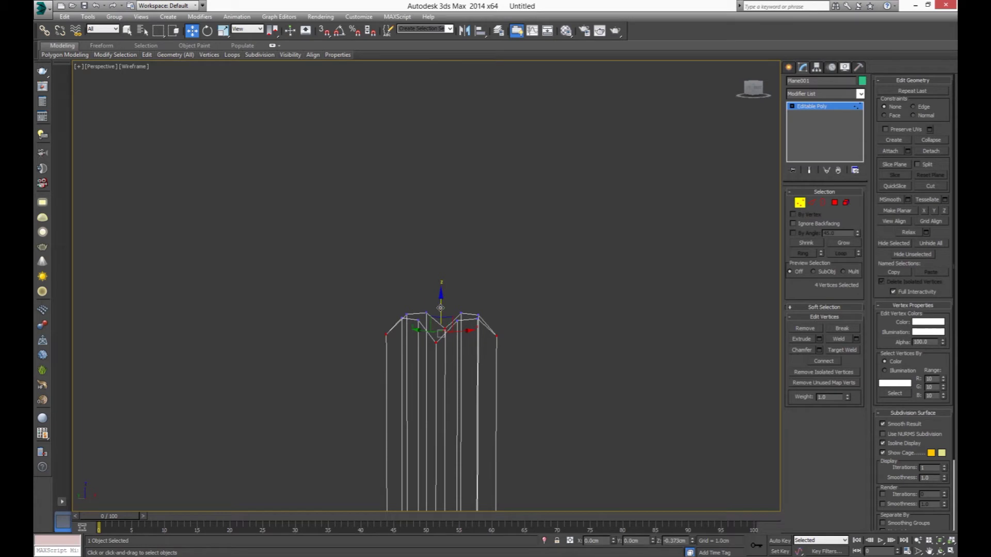
{"action": "middle_click_drag", "start_coordinate": [440, 308], "coordinate": [448, 376], "text": "alt"}
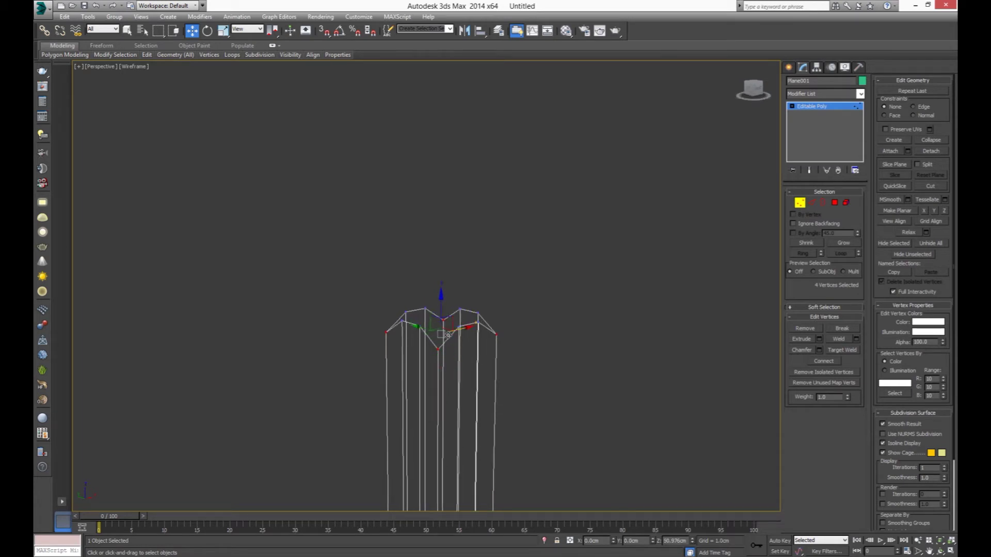
{"action": "scroll", "coordinate": [449, 336], "scroll_direction": "up", "scroll_amount": 2}
{"action": "left_click", "coordinate": [824, 202]}
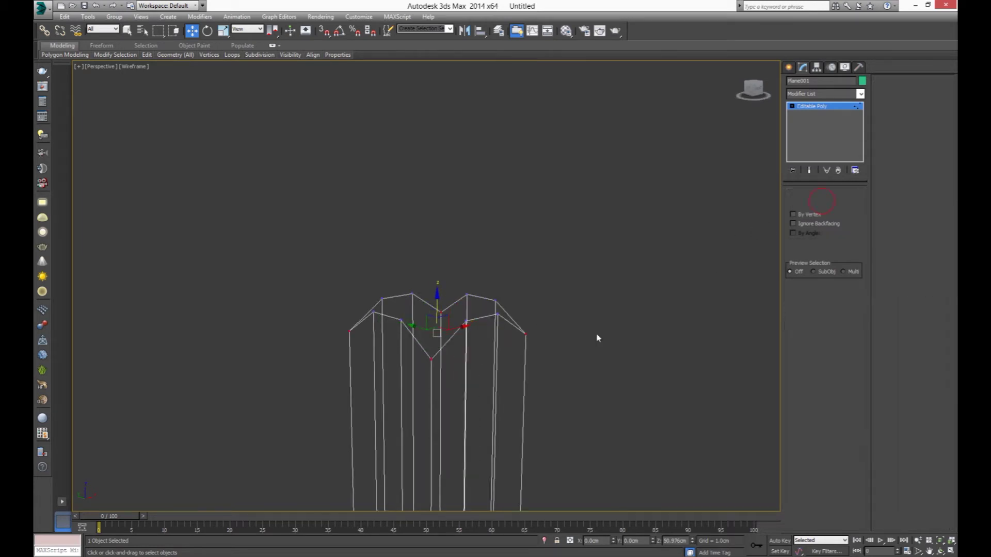
- Extrude the top border upward and flatten it with Make Planar Z
{"action": "left_click", "coordinate": [447, 340]}
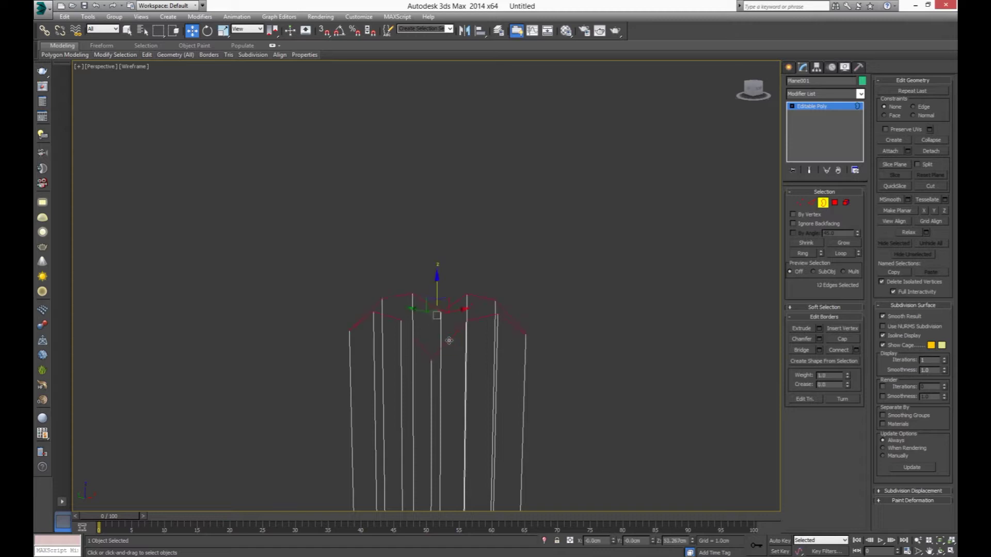
{"action": "left_click_drag", "start_coordinate": [437, 285], "coordinate": [452, 193], "text": "shift"}
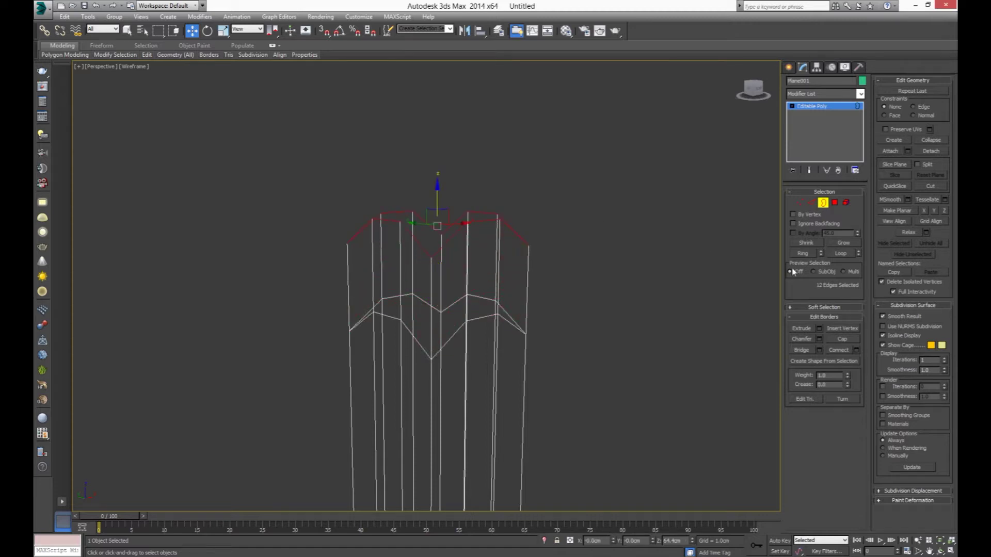
{"action": "left_click", "coordinate": [945, 211]}
- In the Front view, scale the new top rim inward into a tapered shoulder
{"action": "middle_click_drag", "start_coordinate": [594, 317], "coordinate": [583, 332], "text": "alt"}
{"action": "key", "text": "f"}
{"action": "middle_click_drag", "start_coordinate": [512, 332], "coordinate": [425, 431]}
{"action": "scroll", "coordinate": [417, 342], "scroll_direction": "down", "scroll_amount": 5}
{"action": "middle_click_drag", "start_coordinate": [417, 289], "coordinate": [407, 347]}
{"action": "scroll", "coordinate": [409, 351], "scroll_direction": "up", "scroll_amount": 3}
{"action": "key", "text": "r"}
{"action": "mouse_move", "coordinate": [414, 313]}
{"action": "left_mouse_down"}
{"action": "mouse_move", "coordinate": [433, 421]}
{"action": "mouse_move", "coordinate": [416, 376]}
{"action": "left_mouse_up"}
{"action": "key", "text": "w"}
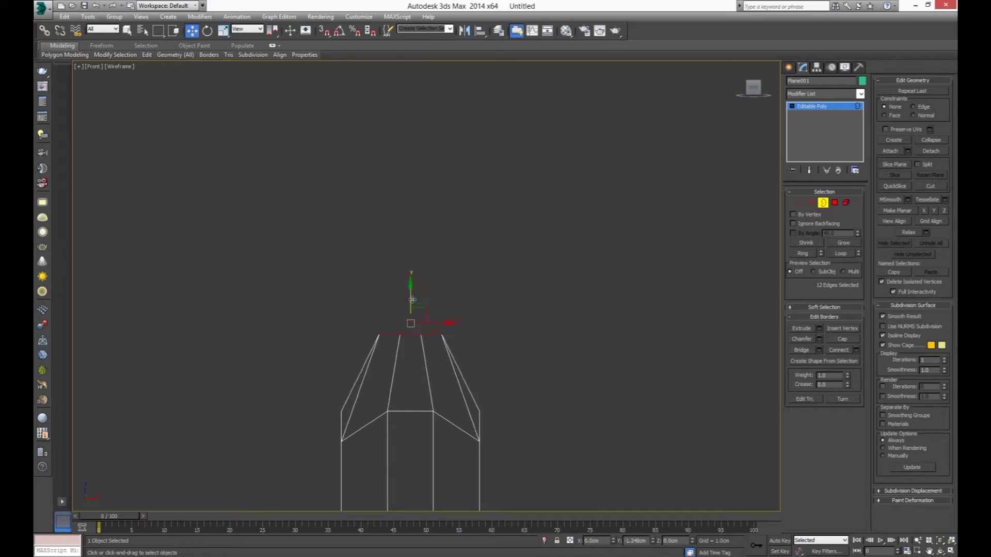
- Orbit the Perspective view over the body and switch to shaded display
{"action": "scroll", "coordinate": [412, 268], "scroll_direction": "down", "scroll_amount": 5}
{"action": "scroll", "coordinate": [424, 331], "scroll_direction": "up", "scroll_amount": 3}
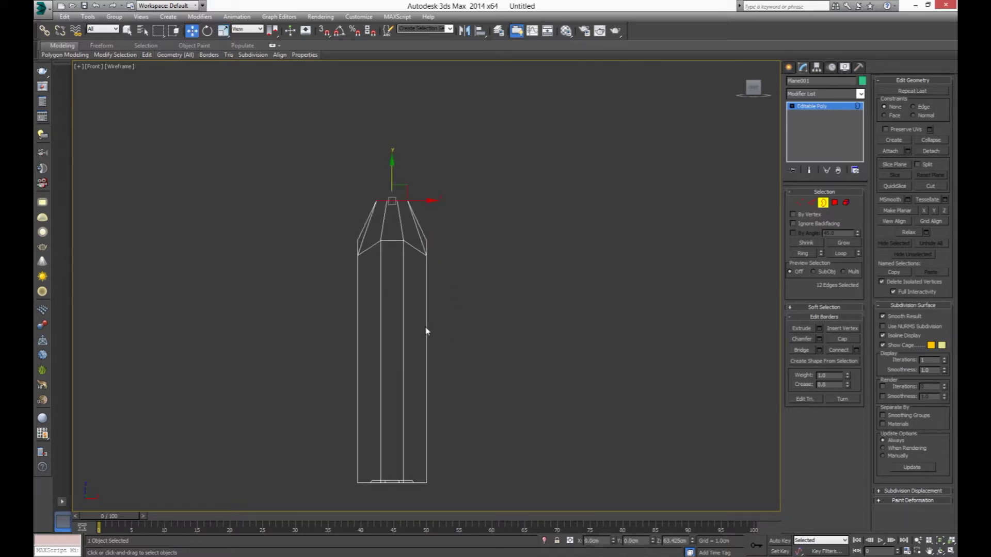
{"action": "key", "text": "p"}
{"action": "scroll", "coordinate": [500, 328], "scroll_direction": "down", "scroll_amount": 3}
{"action": "middle_click_drag", "start_coordinate": [629, 395], "coordinate": [579, 347], "text": "alt"}
{"action": "scroll", "coordinate": [578, 347], "scroll_direction": "down", "scroll_amount": 3}
{"action": "mouse_move", "coordinate": [548, 380]}
{"action": "middle_mouse_down", "text": "alt"}
{"action": "mouse_move", "coordinate": [560, 387]}
{"action": "mouse_move", "coordinate": [497, 342]}
{"action": "mouse_move", "coordinate": [467, 335]}
{"action": "middle_mouse_up", "text": "alt"}
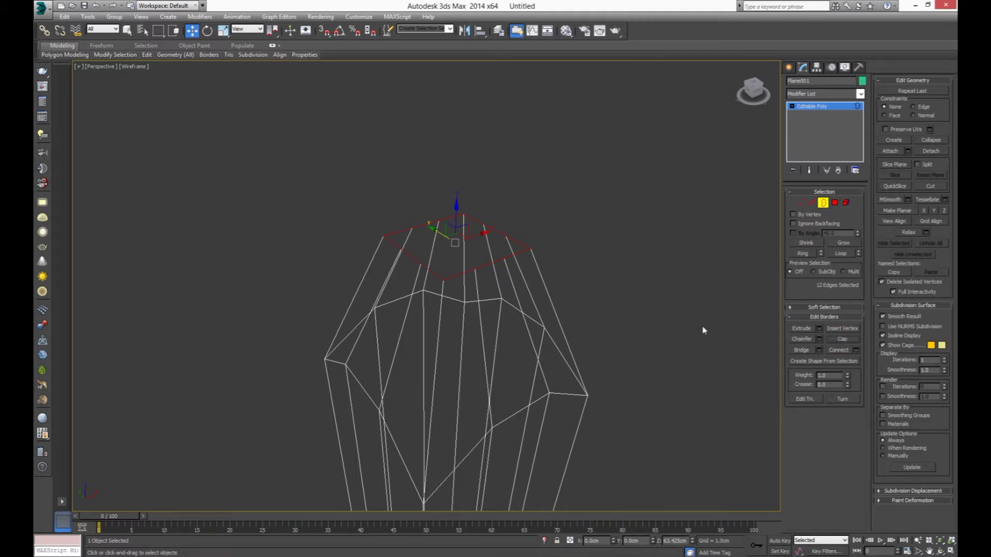
{"action": "key", "text": "F3"}
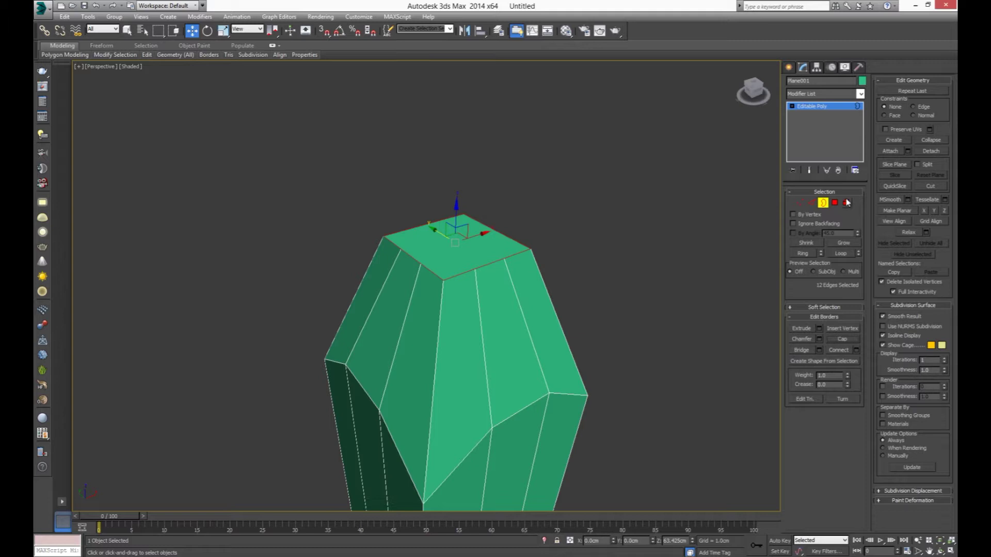
- Make the flat top polygon a regular 12-sided face with GeoPoly
{"action": "left_click", "coordinate": [834, 202]}
{"action": "left_click", "coordinate": [450, 249]}
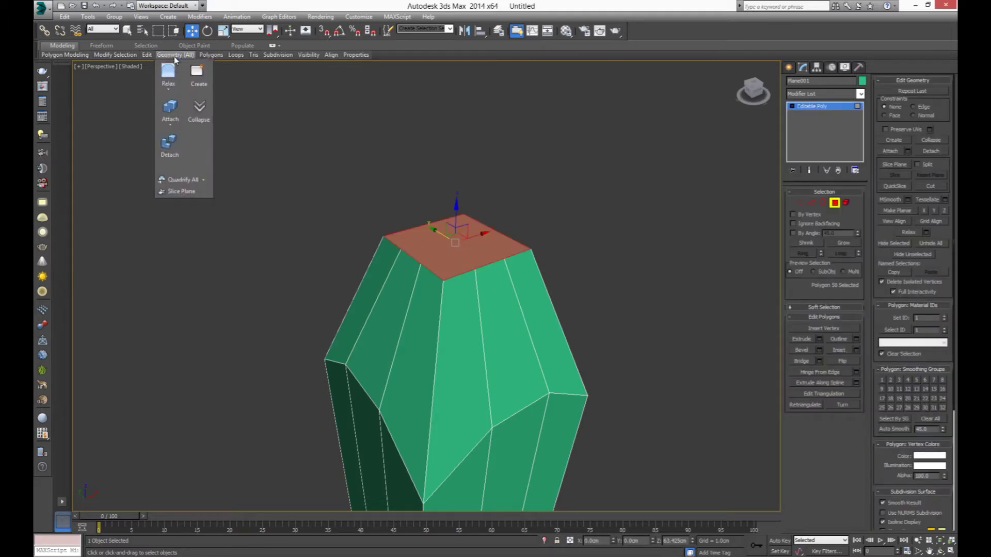
{"action": "mouse_move", "coordinate": [211, 54]}
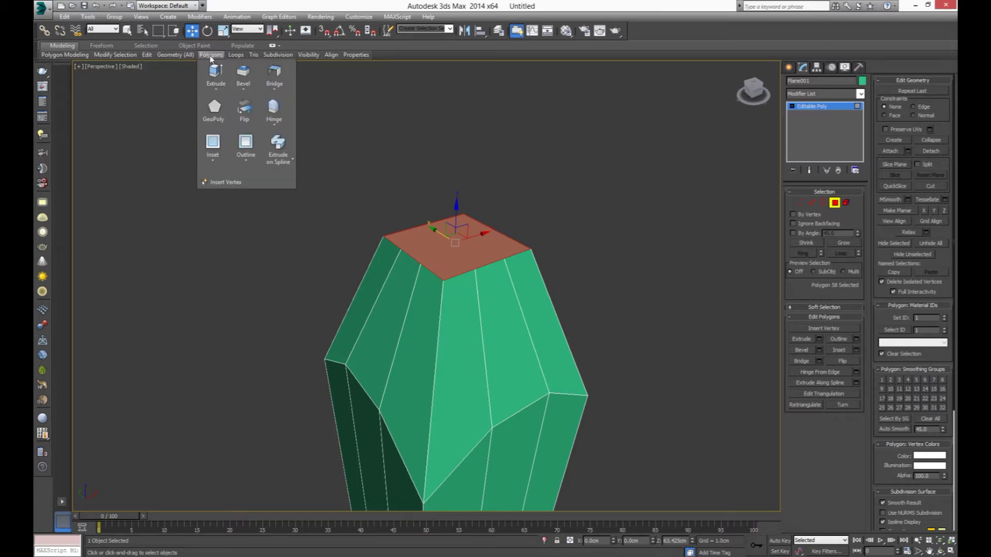
{"action": "left_click", "coordinate": [218, 118]}
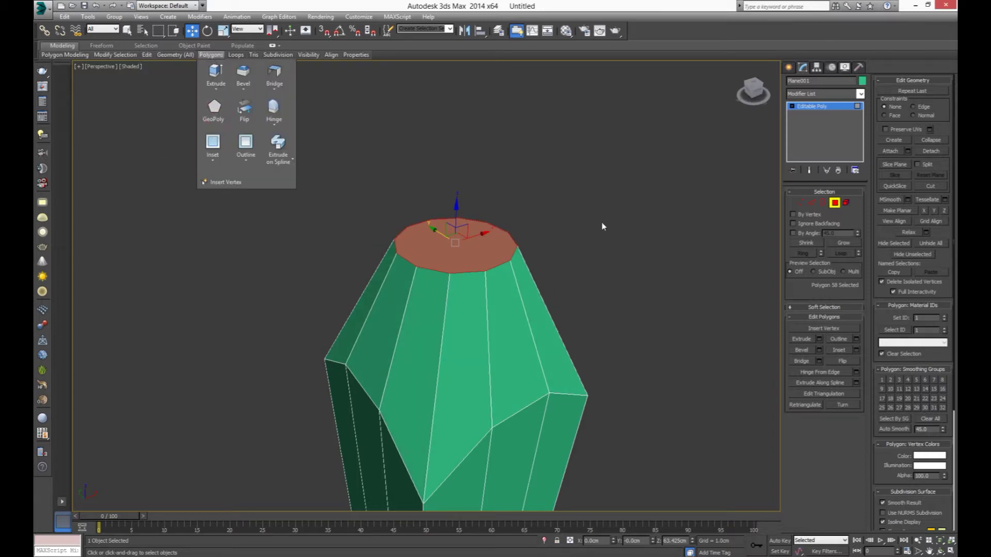
- Rotate the top face by -2.73 degrees in the Top view using Rotate Type-In
{"action": "key", "text": "t"}
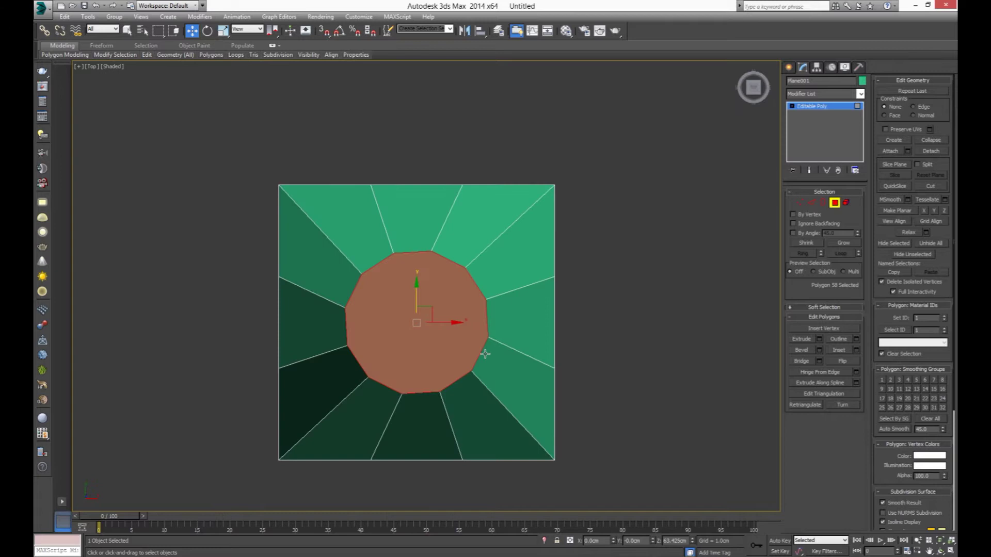
{"action": "key", "text": "F3"}
{"action": "left_click", "coordinate": [206, 36]}
{"action": "right_click", "coordinate": [206, 36]}
{"action": "mouse_move", "coordinate": [497, 466]}
{"action": "left_mouse_down"}
{"action": "mouse_move", "coordinate": [497, 485]}
{"action": "mouse_move", "coordinate": [512, 45]}
{"action": "mouse_move", "coordinate": [500, 5]}
{"action": "left_mouse_up"}
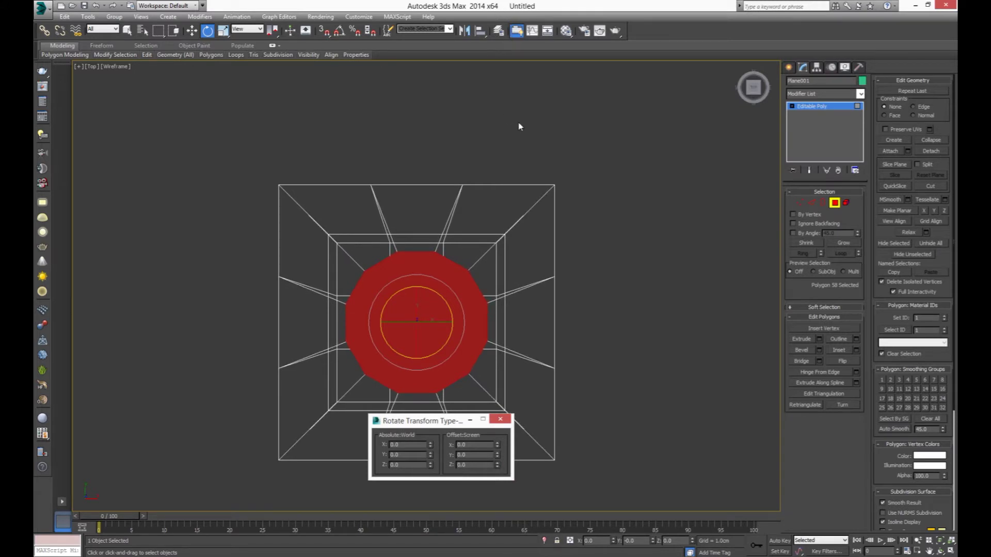
{"action": "left_click", "coordinate": [501, 419]}
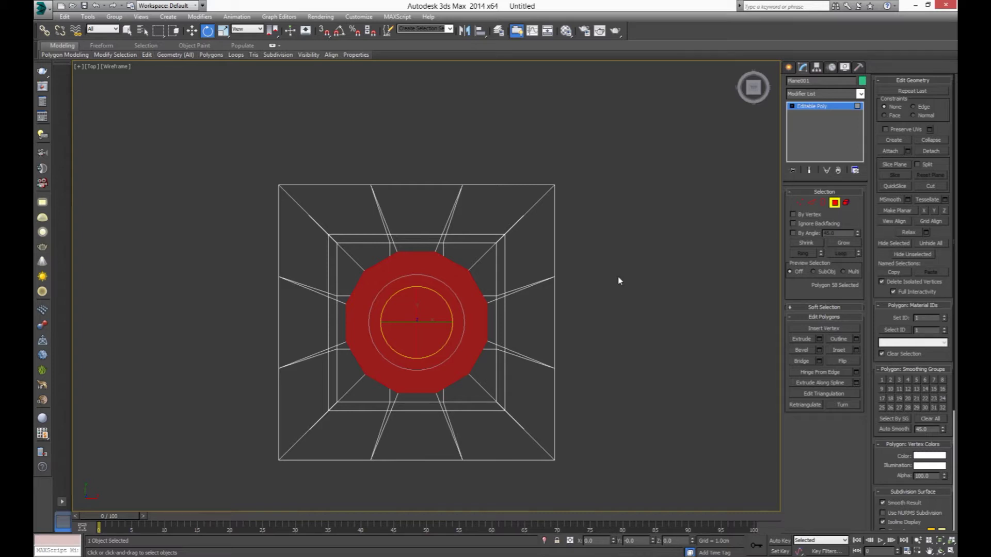
- Delete the top face to open the shoulder, back in shaded Perspective view
{"action": "key", "text": "p"}
{"action": "scroll", "coordinate": [619, 281], "scroll_direction": "down", "scroll_amount": 5}
{"action": "middle_click_drag", "start_coordinate": [564, 280], "coordinate": [530, 349], "text": "alt"}
{"action": "scroll", "coordinate": [530, 349], "scroll_direction": "down", "scroll_amount": 6}
{"action": "scroll", "coordinate": [508, 354], "scroll_direction": "up", "scroll_amount": 4}
{"action": "key", "text": "Delete"}
{"action": "key", "text": "F3"}
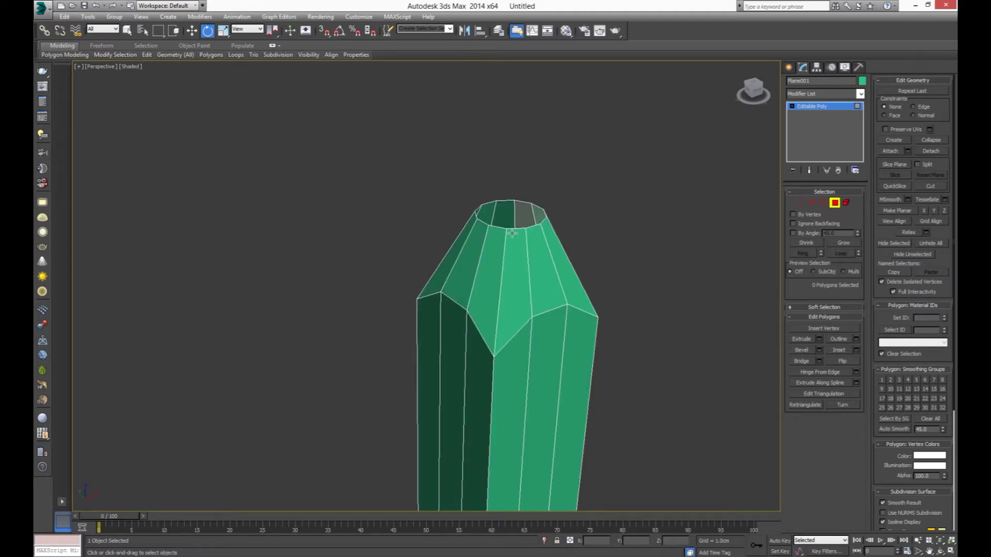
- Shift-move the top opening's border upward into a straight neck
{"action": "key", "text": "3"}
{"action": "left_click", "coordinate": [537, 231]}
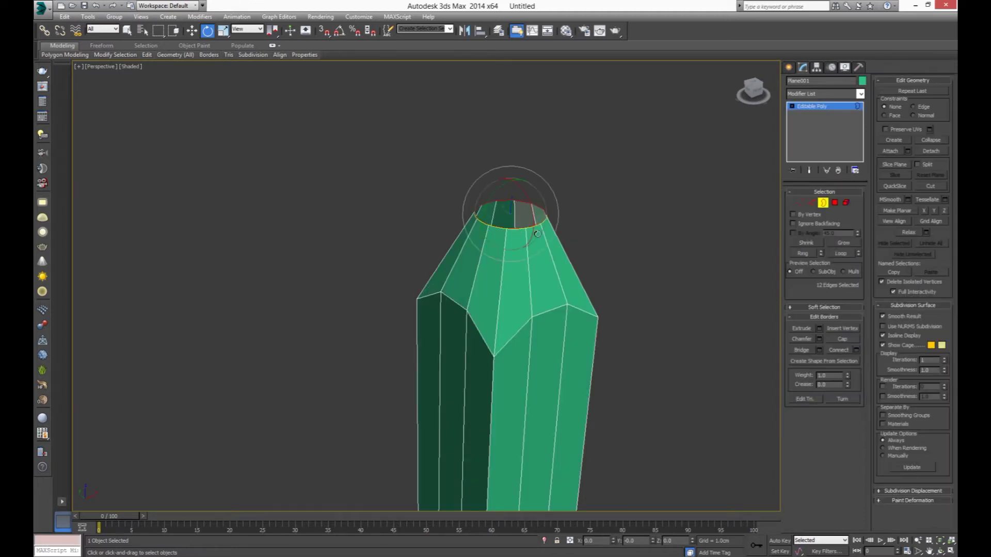
{"action": "key", "text": "f"}
{"action": "middle_click_drag", "start_coordinate": [512, 281], "coordinate": [528, 379]}
{"action": "key", "text": "w"}
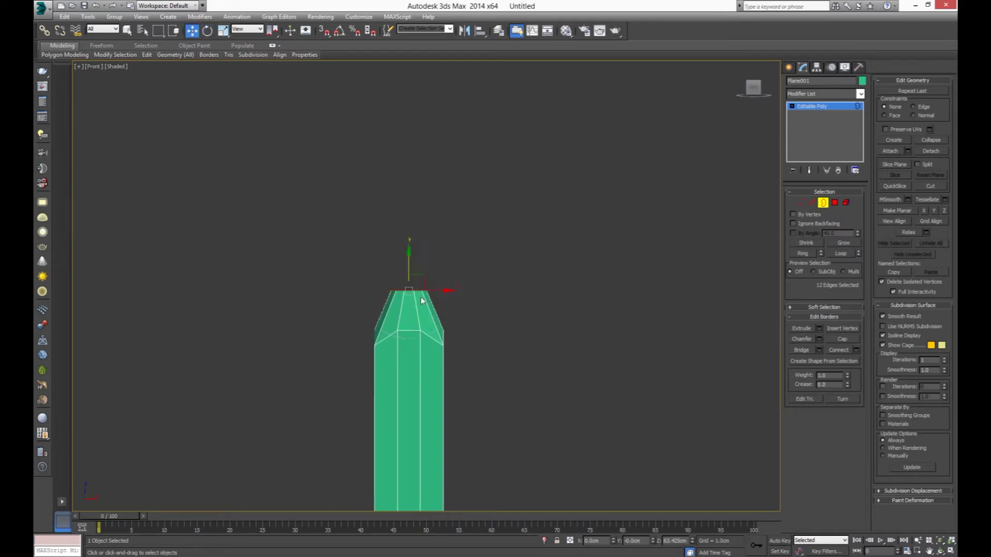
{"action": "left_click_drag", "start_coordinate": [408, 265], "coordinate": [430, 202], "text": "shift"}
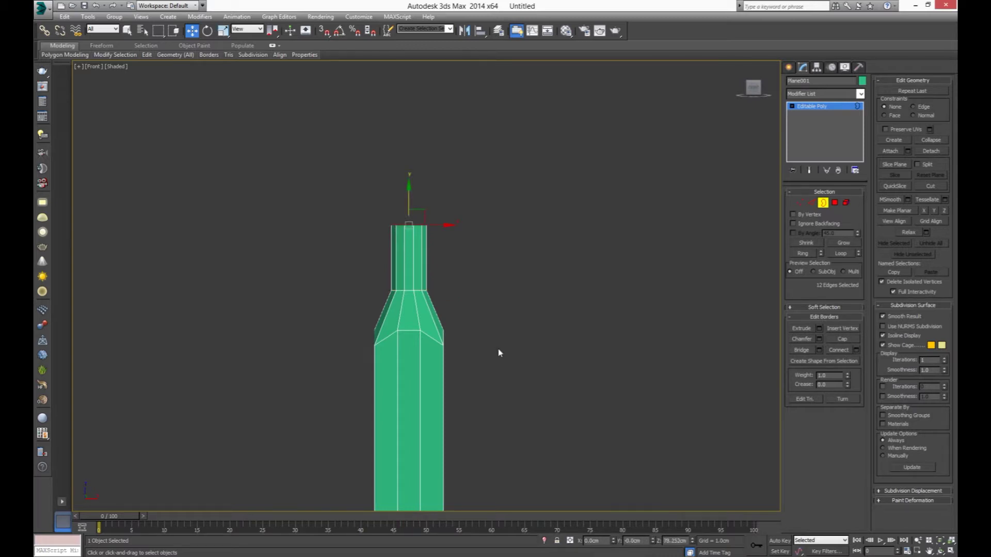
{"action": "middle_click_drag", "start_coordinate": [471, 356], "coordinate": [503, 359]}
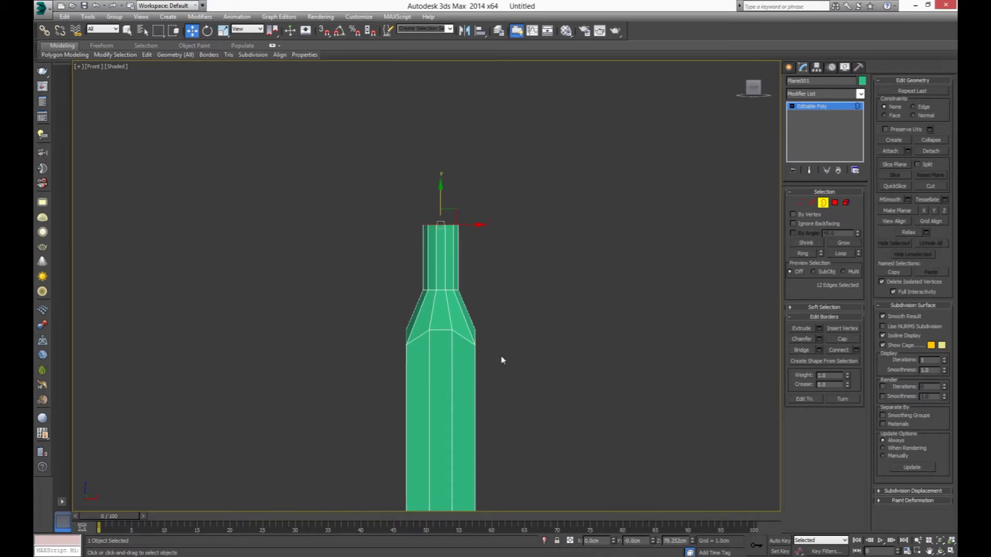
{"action": "key", "text": "p"}
{"action": "middle_click_drag", "start_coordinate": [469, 355], "coordinate": [482, 376], "text": "alt"}
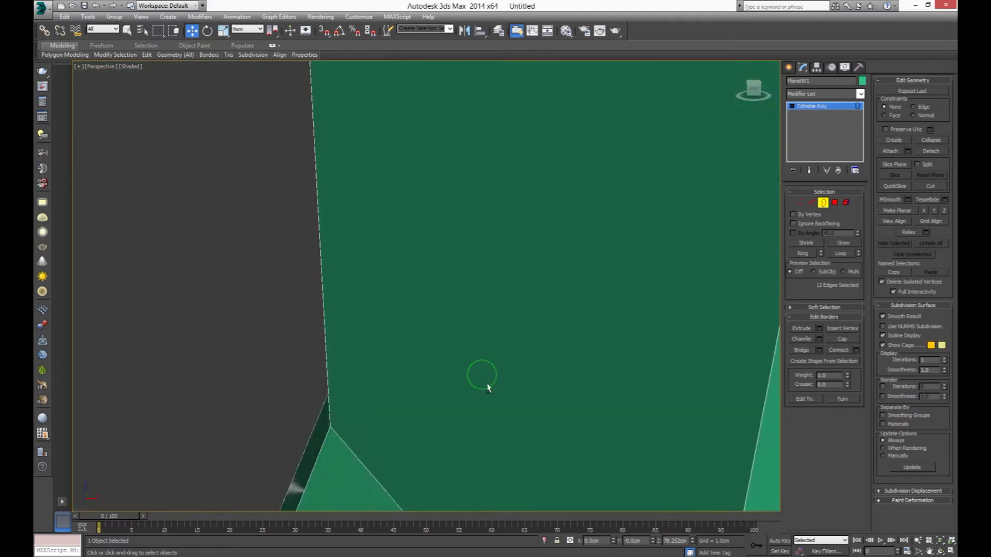
{"action": "scroll", "coordinate": [465, 395], "scroll_direction": "down", "scroll_amount": 5}
{"action": "scroll", "coordinate": [465, 388], "scroll_direction": "up", "scroll_amount": 10}
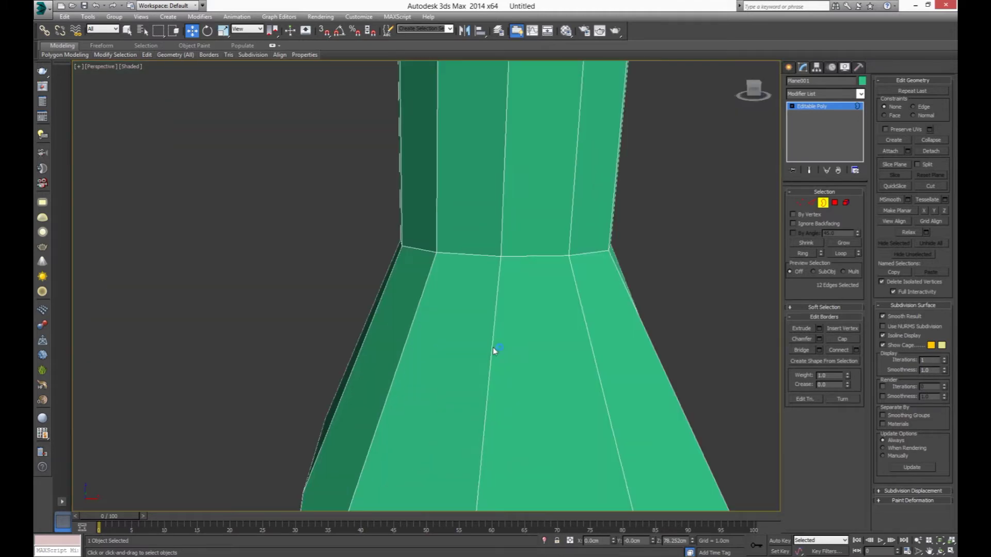
- Connect the neck's vertical edges with a new loop slid -77 toward the shoulder
{"action": "key", "text": "2"}
{"action": "left_click", "coordinate": [478, 254]}
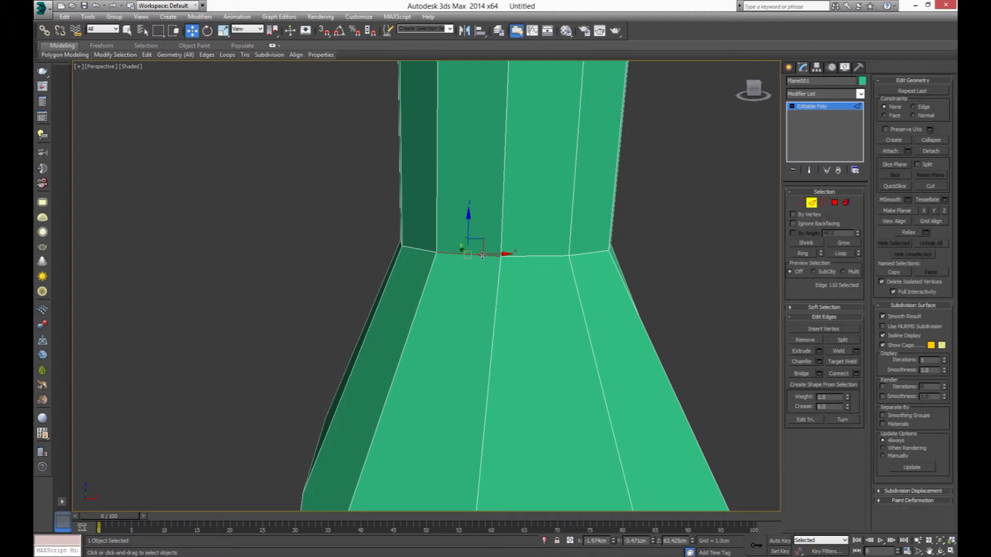
{"action": "scroll", "coordinate": [548, 303], "scroll_direction": "down", "scroll_amount": 4}
{"action": "scroll", "coordinate": [558, 316], "scroll_direction": "down", "scroll_amount": 4}
{"action": "mouse_move", "coordinate": [578, 302]}
{"action": "left_mouse_down"}
{"action": "mouse_move", "coordinate": [436, 306]}
{"action": "mouse_move", "coordinate": [436, 373]}
{"action": "mouse_move", "coordinate": [433, 308]}
{"action": "left_mouse_up"}
{"action": "scroll", "coordinate": [613, 368], "scroll_direction": "up", "scroll_amount": 4}
{"action": "left_click", "coordinate": [856, 373]}
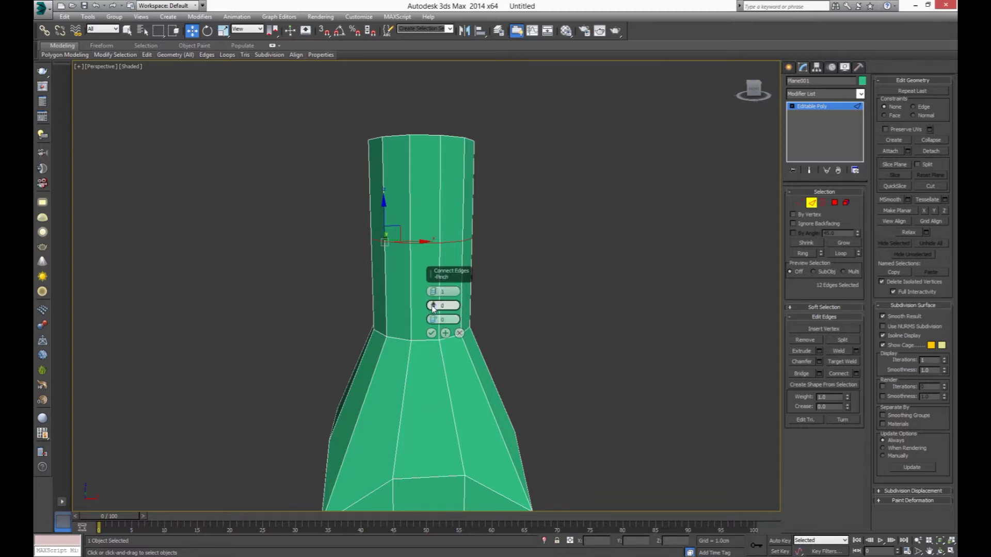
{"action": "left_click_drag", "start_coordinate": [434, 319], "coordinate": [440, 485]}
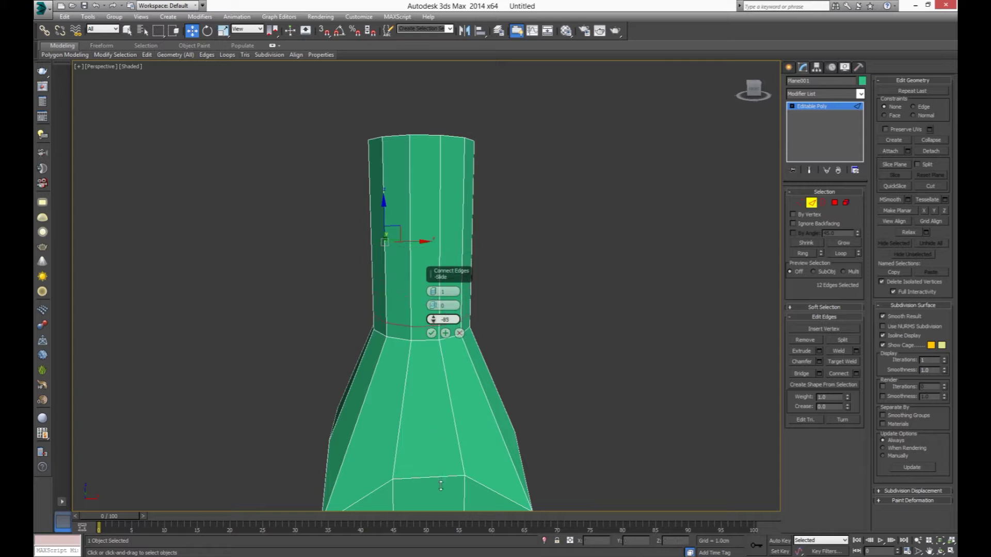
{"action": "left_click_drag", "start_coordinate": [433, 319], "coordinate": [439, 304]}
{"action": "left_click", "coordinate": [431, 333]}
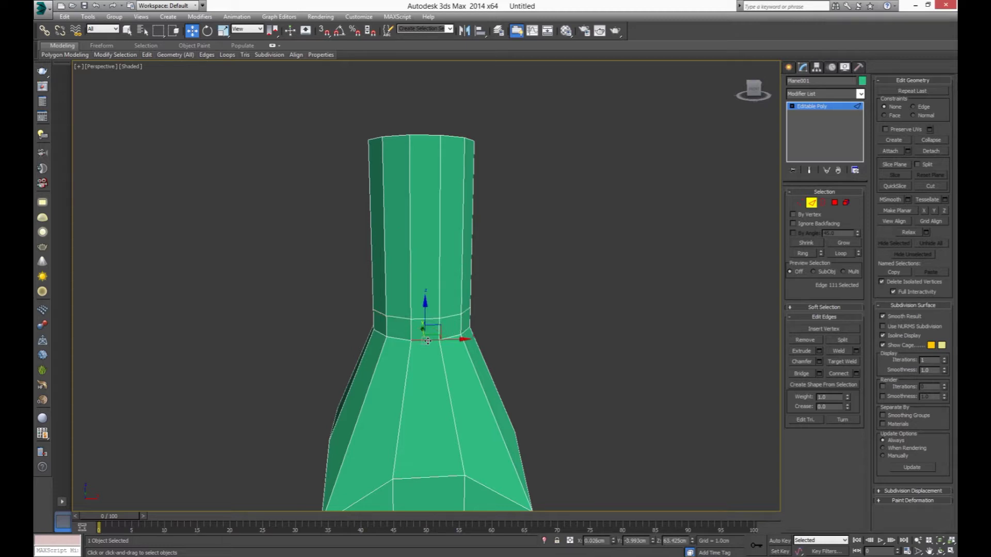
- Chamfer the neck-base loop by 0.73cm into a tight double loop
{"action": "double_click", "coordinate": [429, 336]}
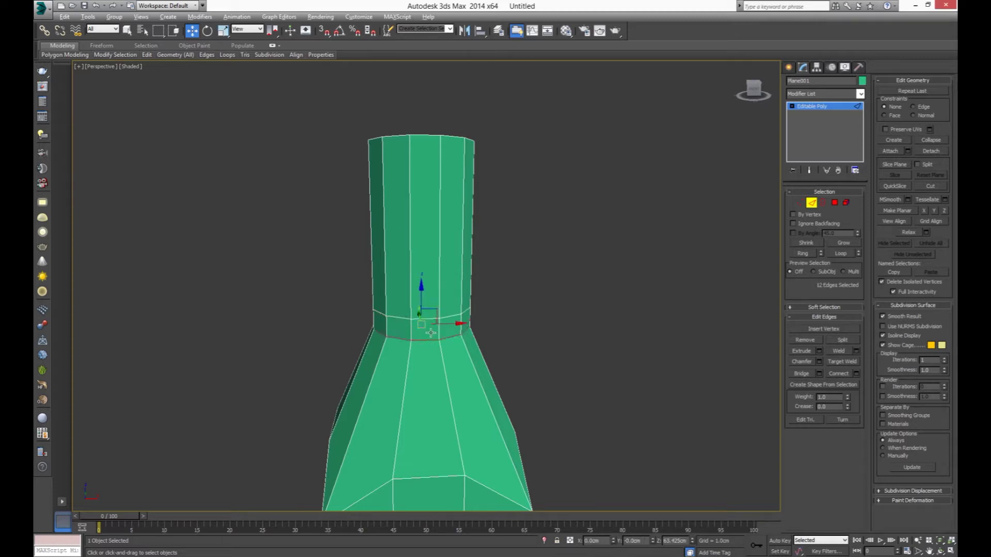
{"action": "left_click", "coordinate": [820, 363]}
{"action": "left_click_drag", "start_coordinate": [438, 294], "coordinate": [444, 278]}
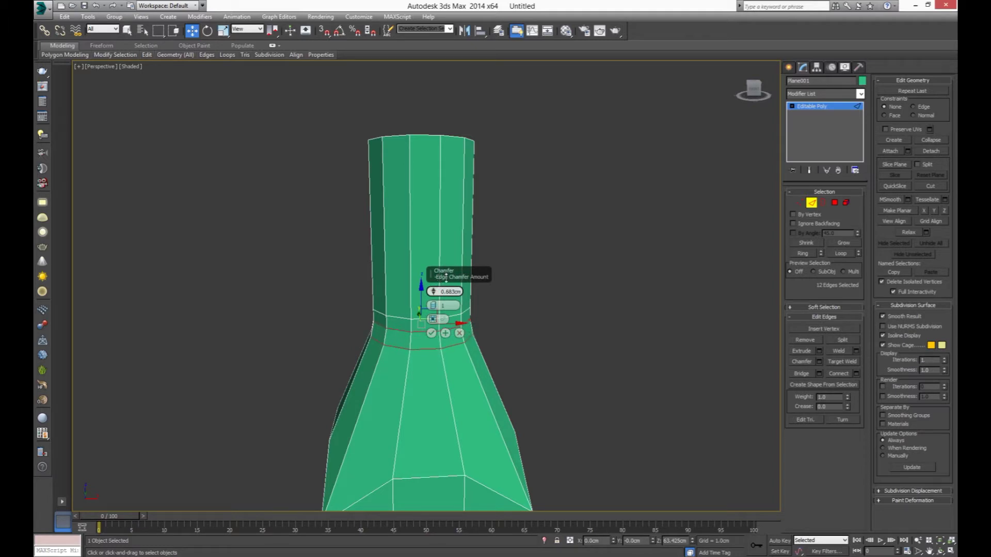
{"action": "left_click", "coordinate": [431, 333]}
- Ring-select the vertical edges around the bottle body
{"action": "mouse_move", "coordinate": [462, 353]}
{"action": "middle_mouse_down"}
{"action": "mouse_move", "coordinate": [504, 275]}
{"action": "mouse_move", "coordinate": [474, 328]}
{"action": "middle_mouse_up"}
{"action": "scroll", "coordinate": [492, 302], "scroll_direction": "down", "scroll_amount": 2}
{"action": "left_click", "coordinate": [472, 331]}
{"action": "key", "text": "alt+r"}
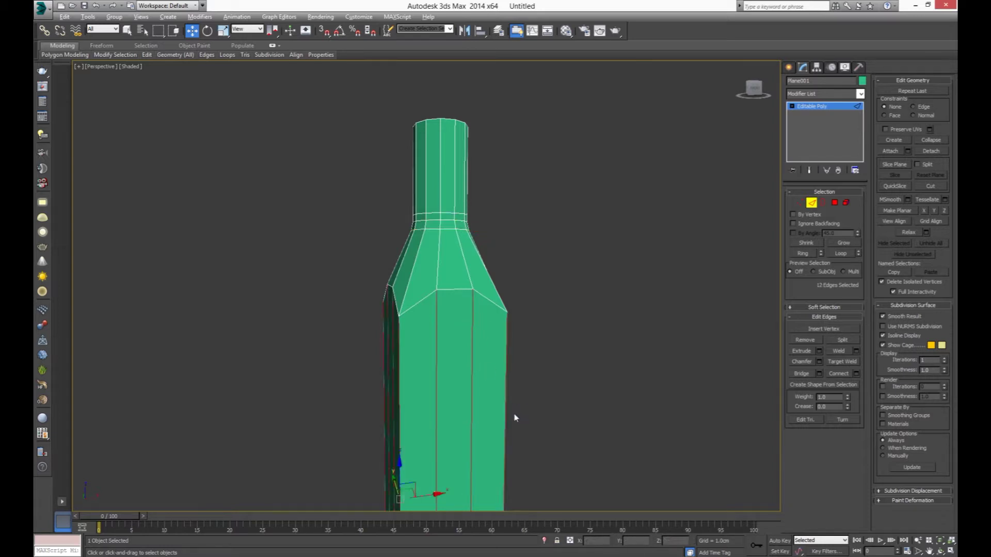
- Add a connecting edge loop across the bottle body and slide it up to the shoulder
{"action": "middle_click_drag", "start_coordinate": [515, 413], "coordinate": [511, 356]}
{"action": "left_click", "coordinate": [856, 373]}
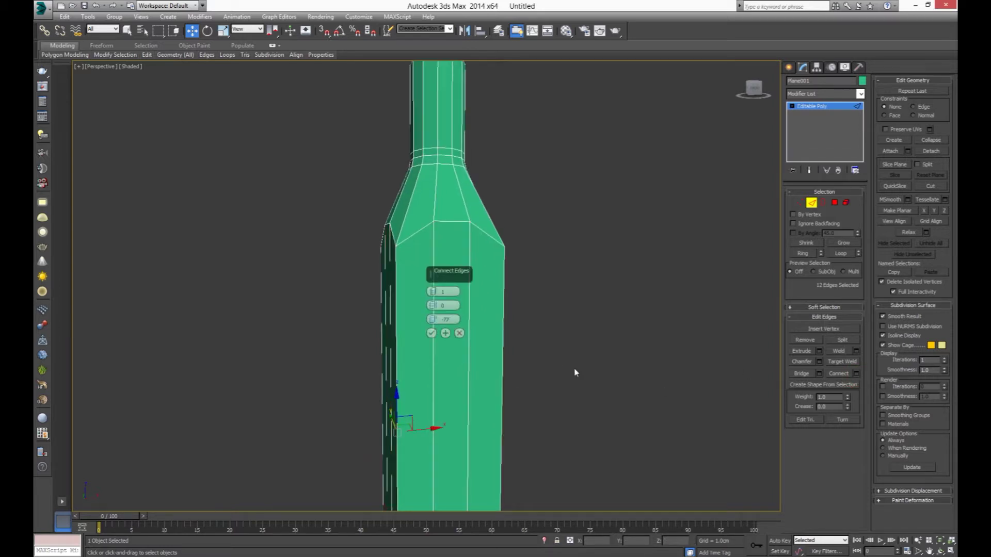
{"action": "left_click_drag", "start_coordinate": [435, 320], "coordinate": [486, 130]}
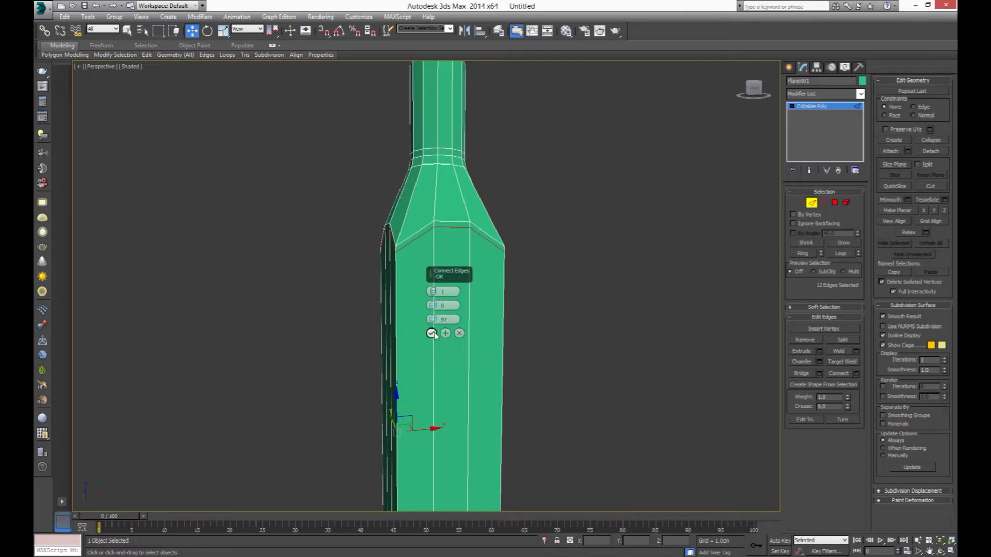
{"action": "left_click", "coordinate": [431, 333]}
{"action": "scroll", "coordinate": [485, 392], "scroll_direction": "down", "scroll_amount": 3}
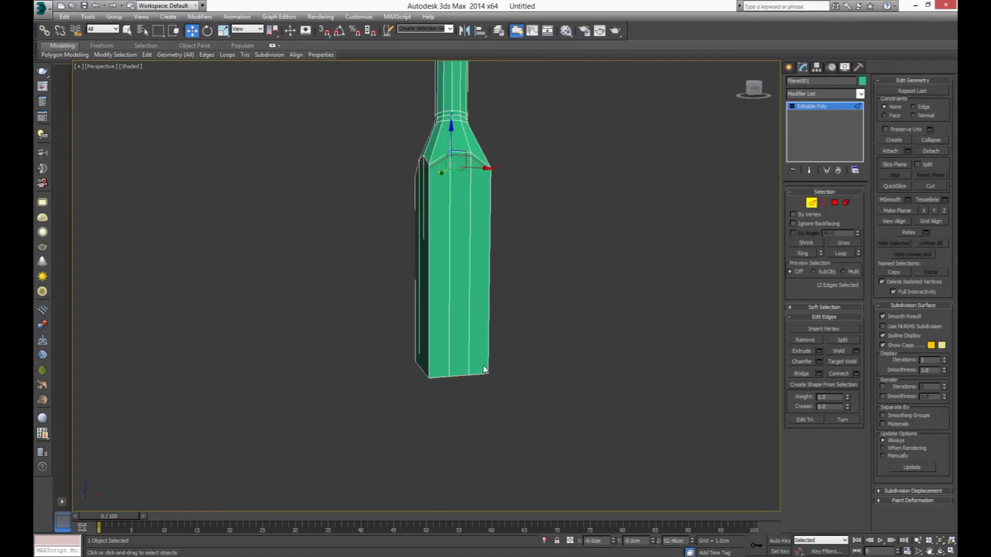
{"action": "scroll", "coordinate": [450, 386], "scroll_direction": "up", "scroll_amount": 4}
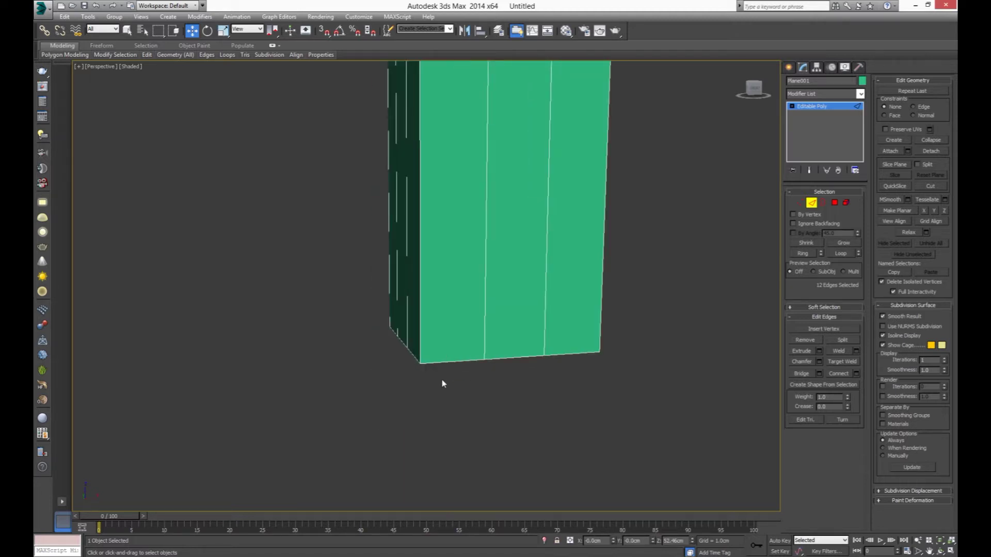
- Chamfer the body's bottom edge loop by about 0.683cm
{"action": "left_click", "coordinate": [442, 364]}
{"action": "double_click", "coordinate": [443, 365]}
{"action": "left_click", "coordinate": [443, 364]}
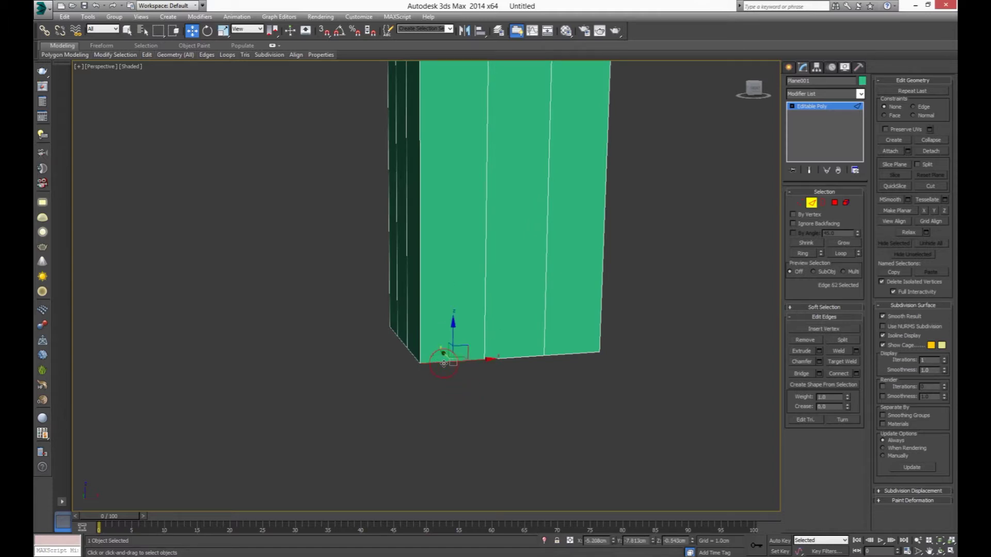
{"action": "double_click", "coordinate": [442, 365]}
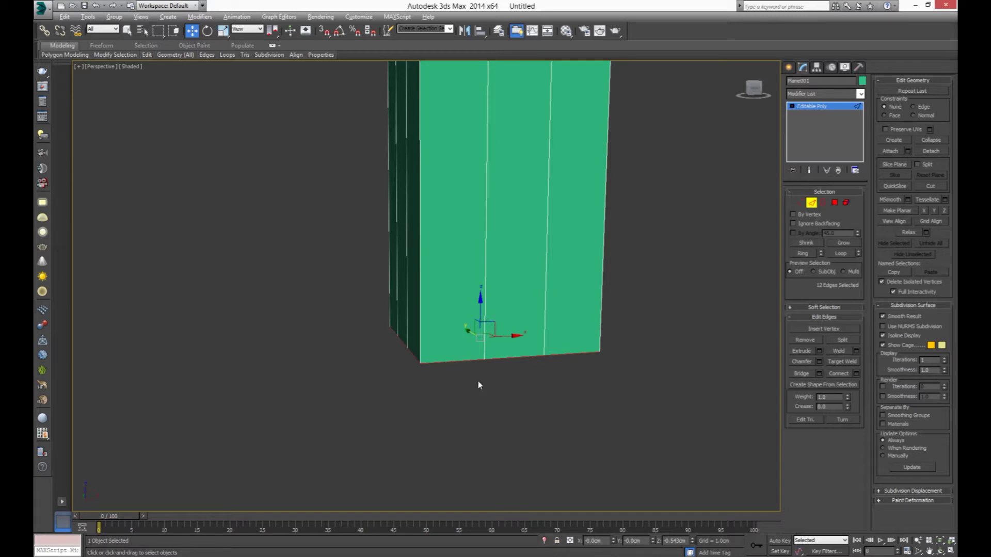
{"action": "left_click", "coordinate": [820, 366]}
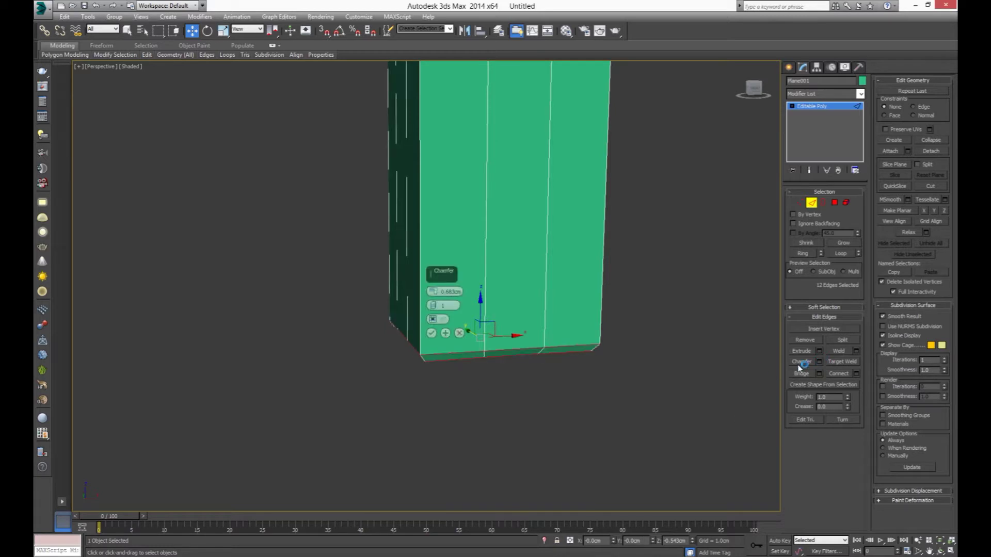
{"action": "left_click", "coordinate": [434, 338]}
{"action": "scroll", "coordinate": [502, 382], "scroll_direction": "down", "scroll_amount": 2}
{"action": "scroll", "coordinate": [495, 398], "scroll_direction": "down", "scroll_amount": 2}
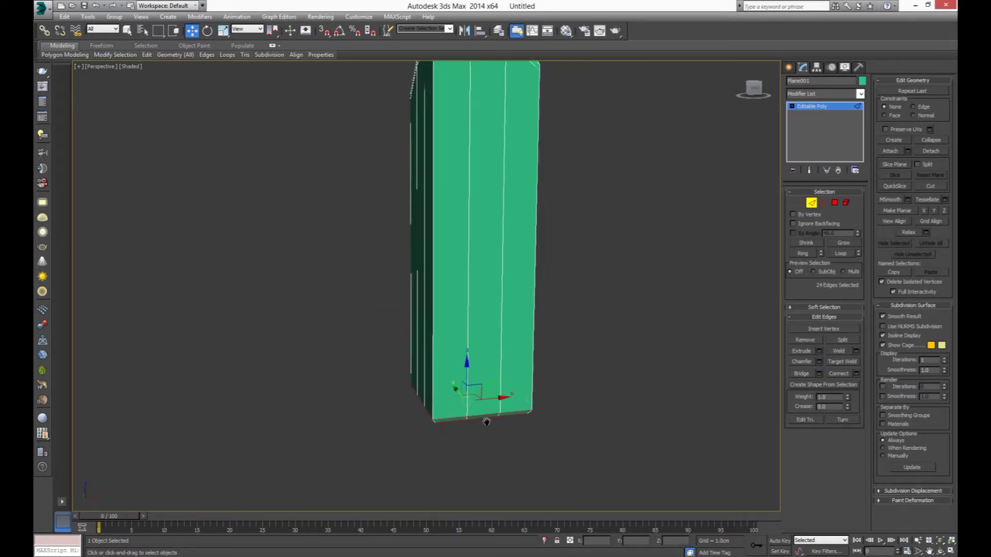
{"action": "scroll", "coordinate": [485, 408], "scroll_direction": "down", "scroll_amount": 2}
- Connect the ring of vertical edges with a flat, slide-0 loop and move it up near the shoulder
{"action": "left_click", "coordinate": [497, 410]}
{"action": "key", "text": "alt+r"}
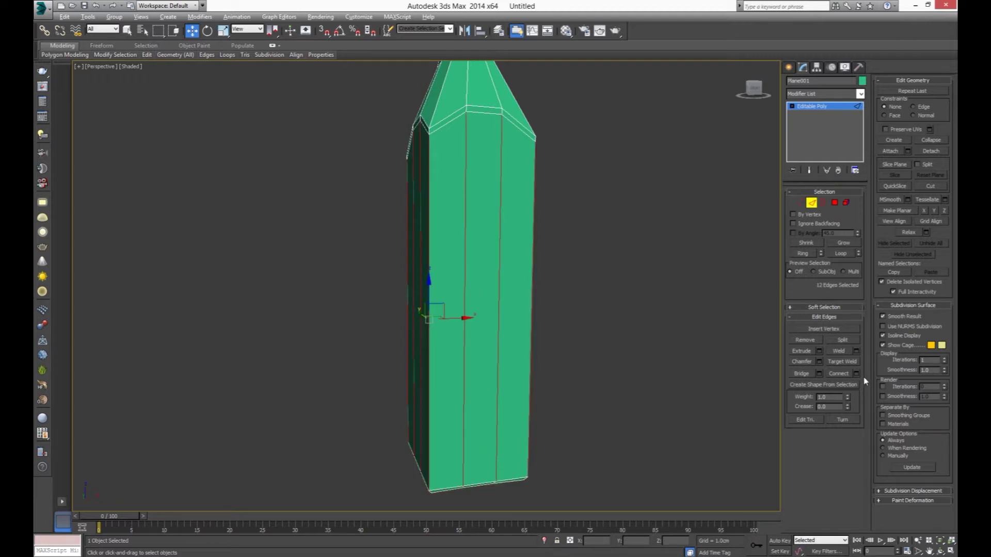
{"action": "left_click", "coordinate": [859, 374]}
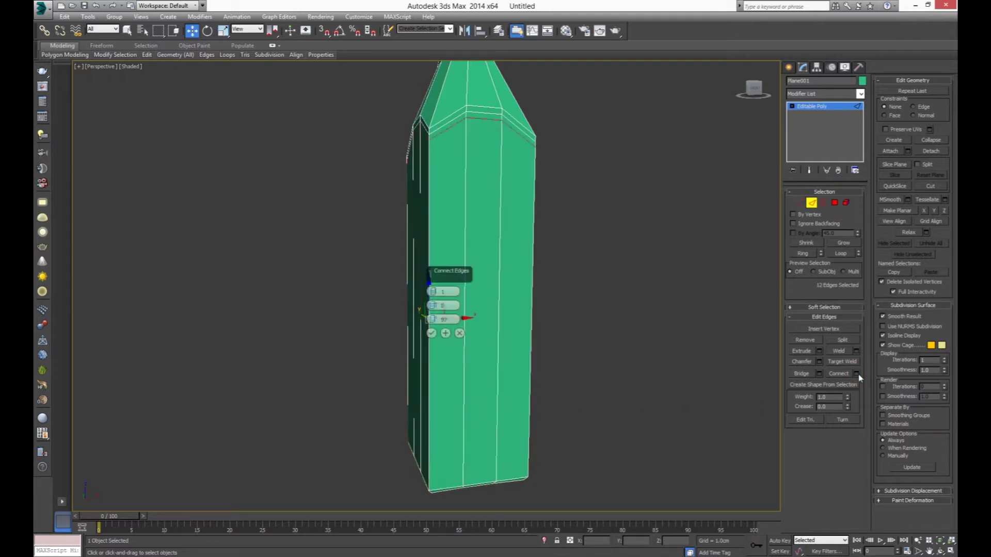
{"action": "right_click", "coordinate": [427, 326]}
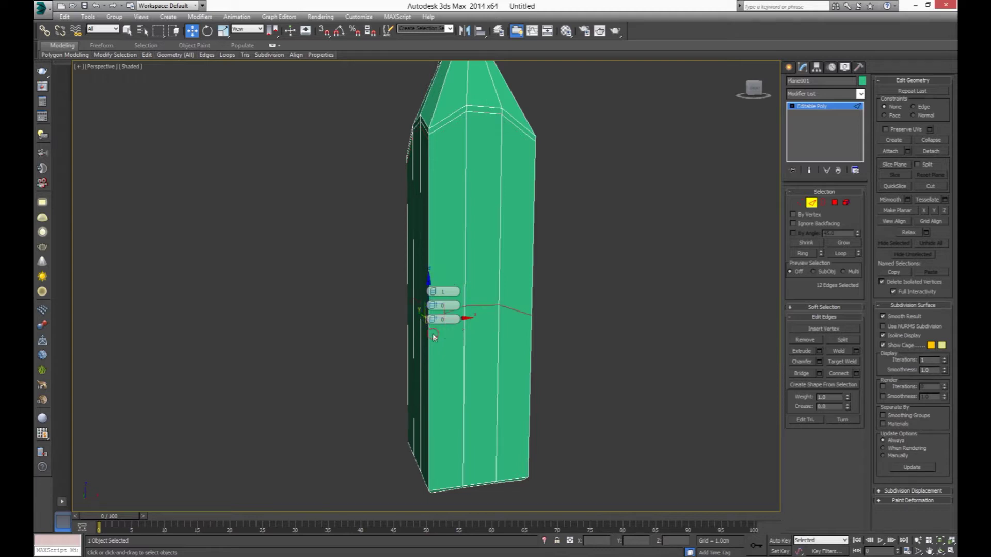
{"action": "left_click", "coordinate": [433, 337]}
{"action": "left_click", "coordinate": [923, 108]}
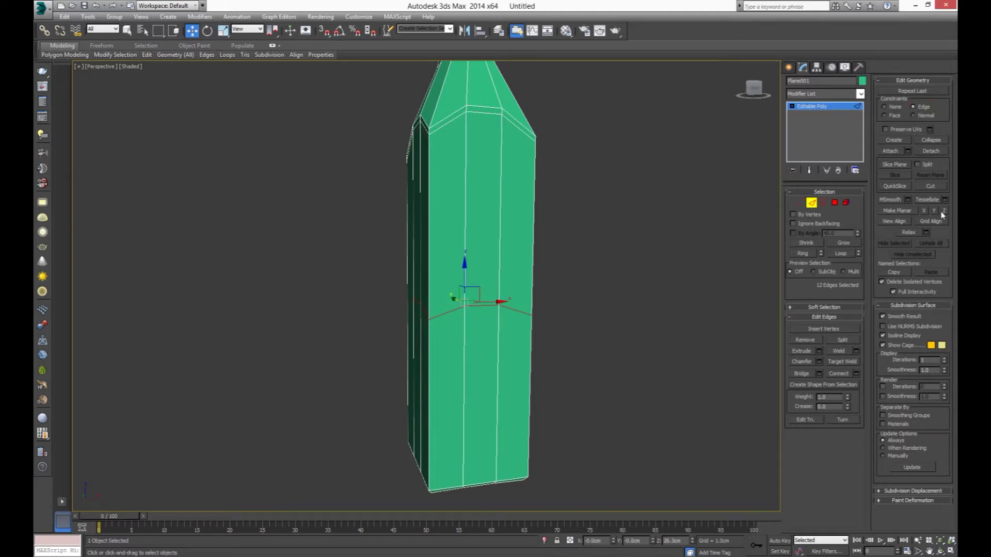
{"action": "left_click", "coordinate": [944, 211]}
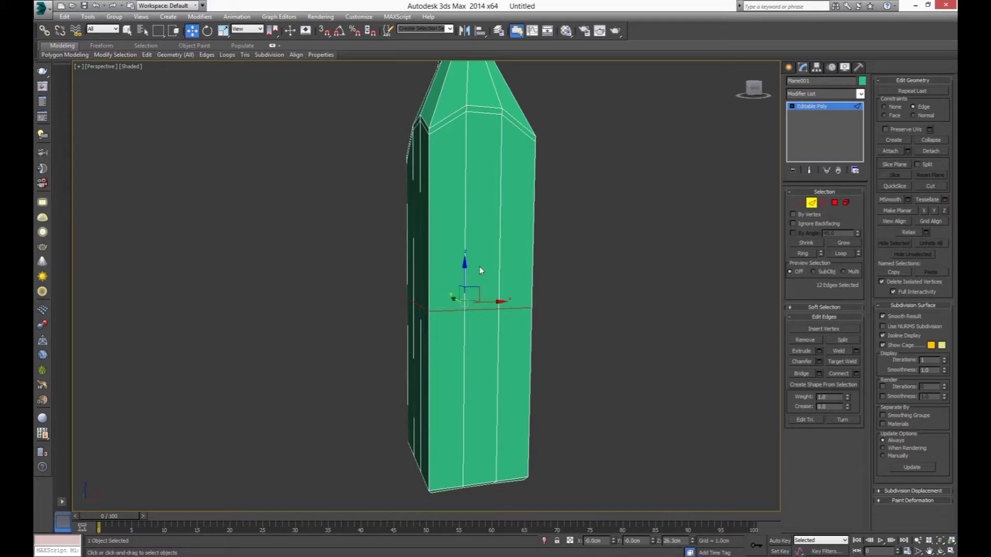
{"action": "left_click_drag", "start_coordinate": [480, 269], "coordinate": [482, 159]}
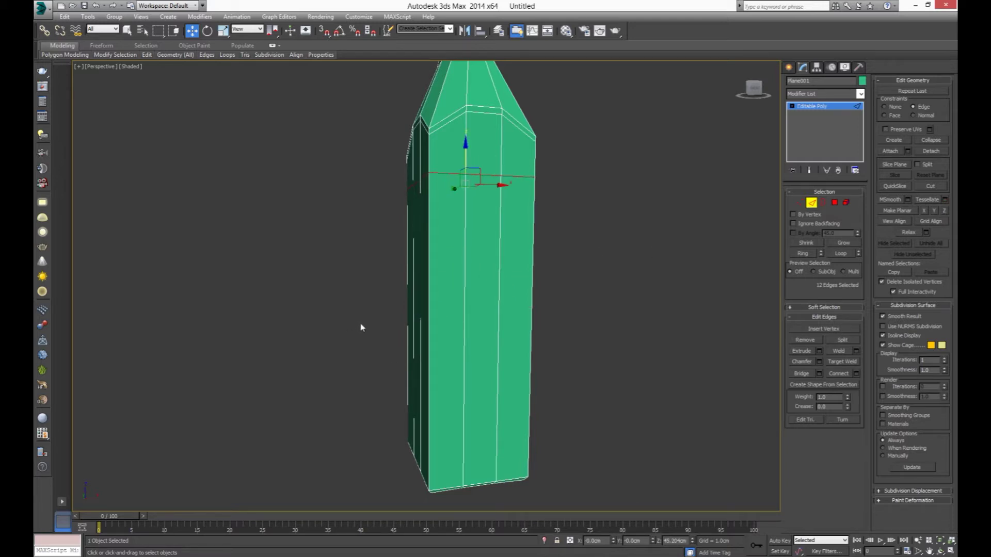
- Add another connected edge loop and move it down near the bottle's base
{"action": "left_click_drag", "start_coordinate": [496, 329], "coordinate": [592, 323]}
{"action": "left_click", "coordinate": [841, 377]}
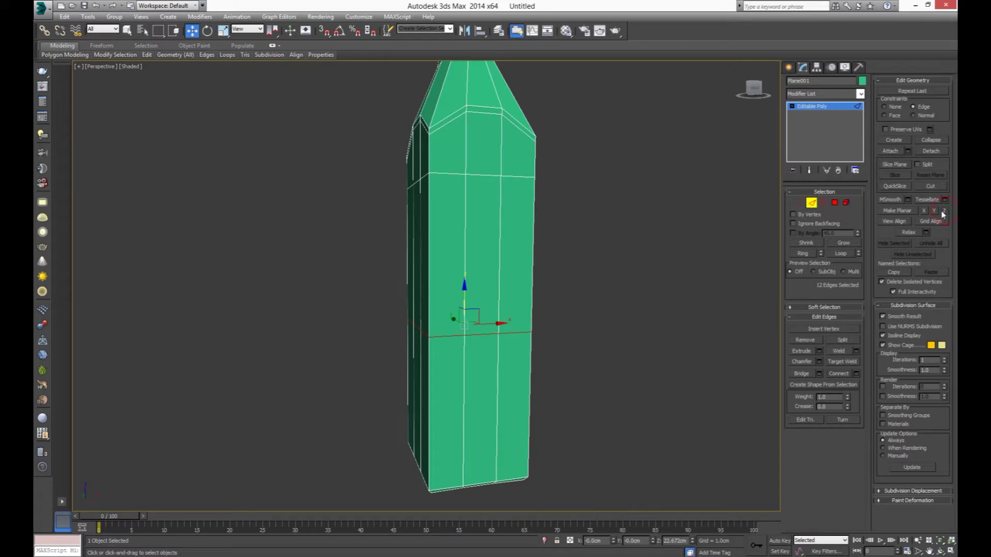
{"action": "left_click_drag", "start_coordinate": [464, 293], "coordinate": [458, 396]}
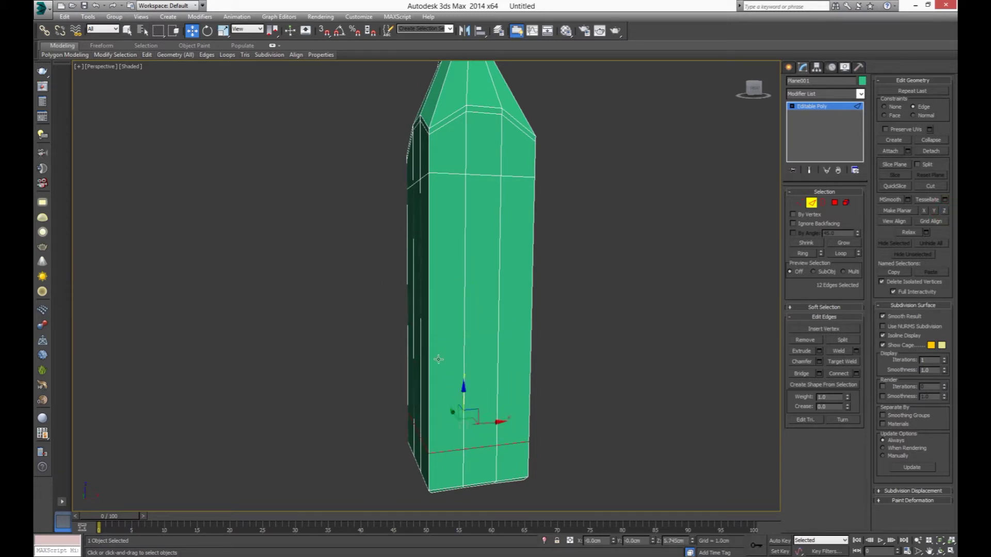
{"action": "left_click_drag", "start_coordinate": [463, 393], "coordinate": [476, 374]}
- Connect the edges between the loops with two new middle edge loops
{"action": "left_click_drag", "start_coordinate": [348, 279], "coordinate": [660, 310]}
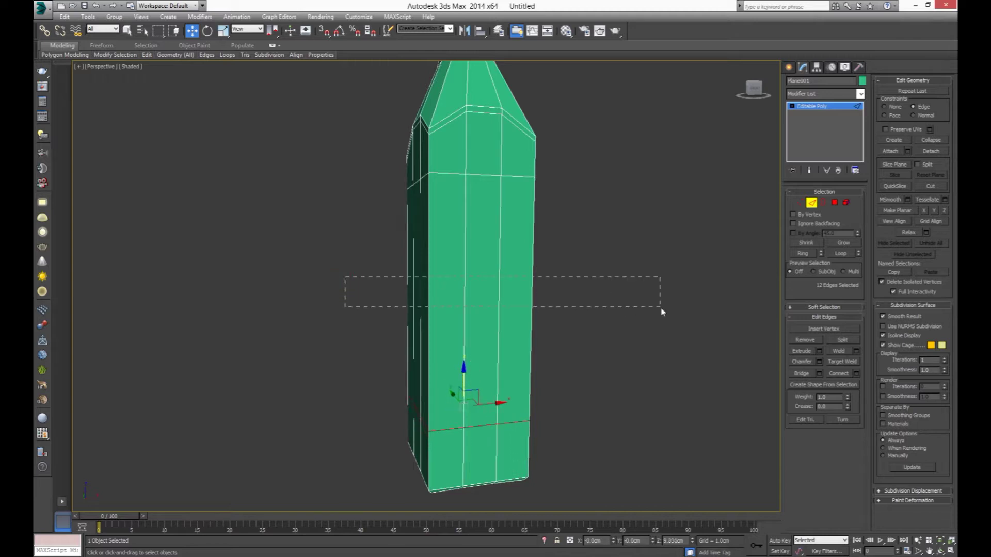
{"action": "left_click", "coordinate": [856, 373]}
{"action": "left_click", "coordinate": [434, 292]}
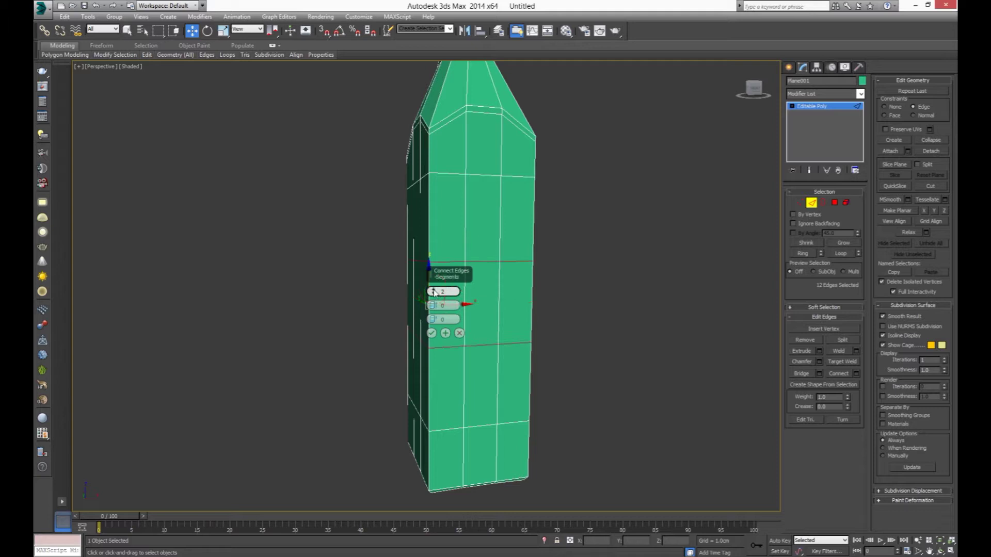
{"action": "left_click", "coordinate": [432, 334]}
{"action": "scroll", "coordinate": [541, 327], "scroll_direction": "down", "scroll_amount": 2}
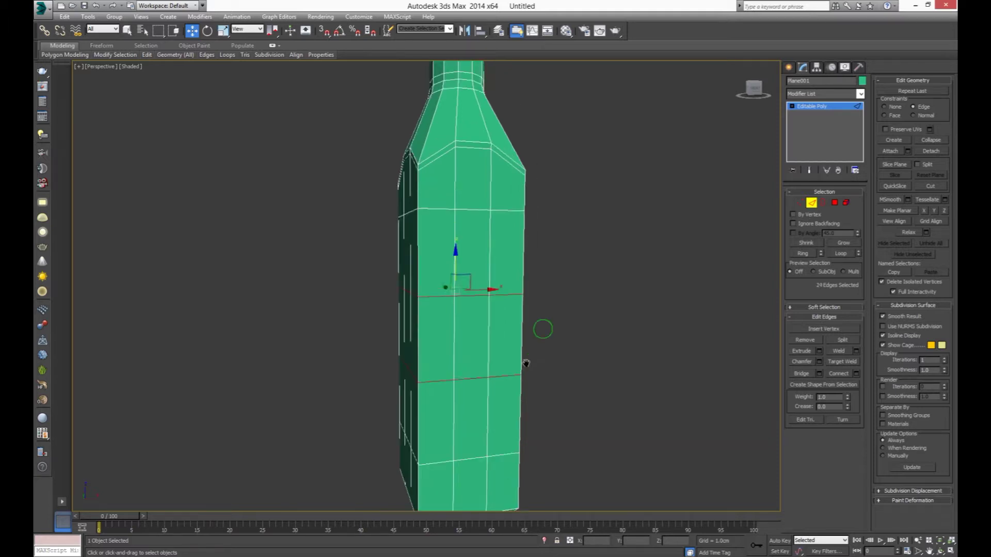
{"action": "scroll", "coordinate": [531, 356], "scroll_direction": "down", "scroll_amount": 2}
{"action": "middle_click_drag", "start_coordinate": [564, 328], "coordinate": [577, 347], "text": "alt"}
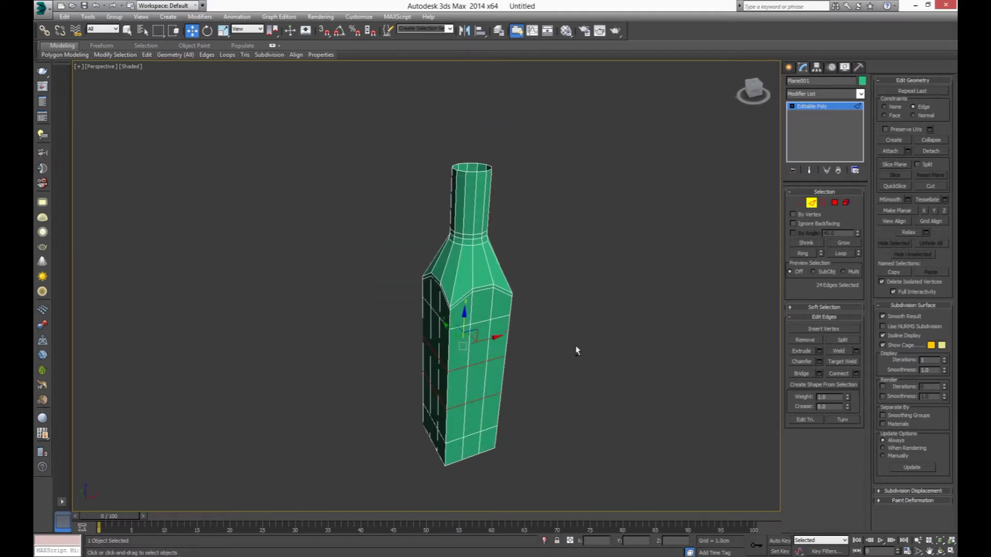
- Add a TurboSmooth modifier to the bottle with Iterations set to 3
{"action": "left_click", "coordinate": [789, 68]}
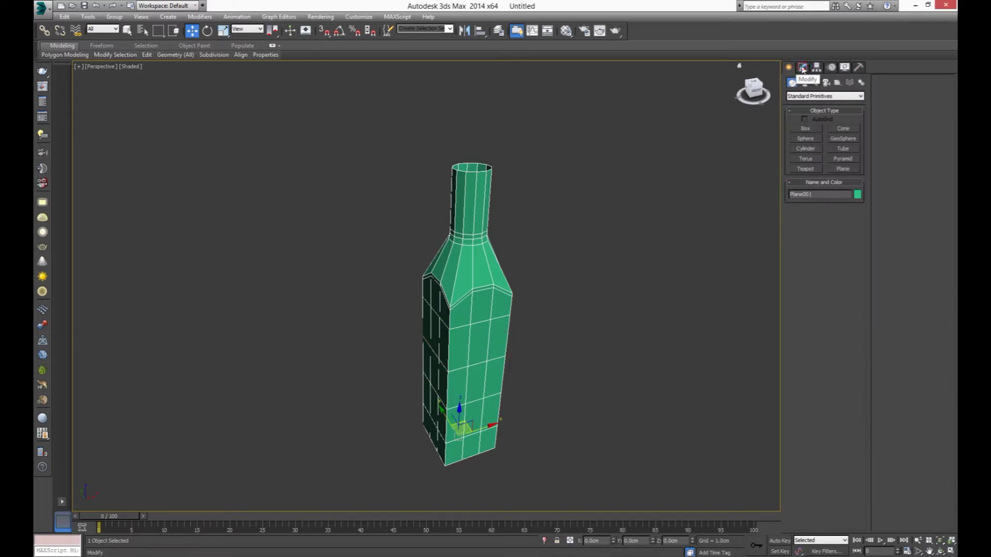
{"action": "left_click", "coordinate": [802, 69]}
{"action": "left_click", "coordinate": [813, 95]}
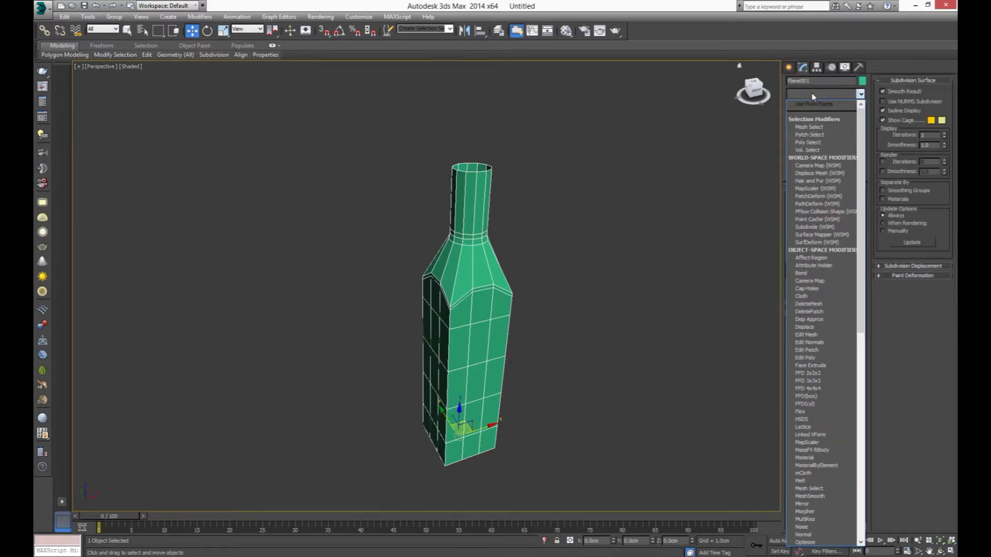
{"action": "scroll", "coordinate": [810, 382], "scroll_direction": "down", "scroll_amount": 10}
{"action": "scroll", "coordinate": [810, 382], "scroll_direction": "down", "scroll_amount": 2}
{"action": "left_click", "coordinate": [809, 403]}
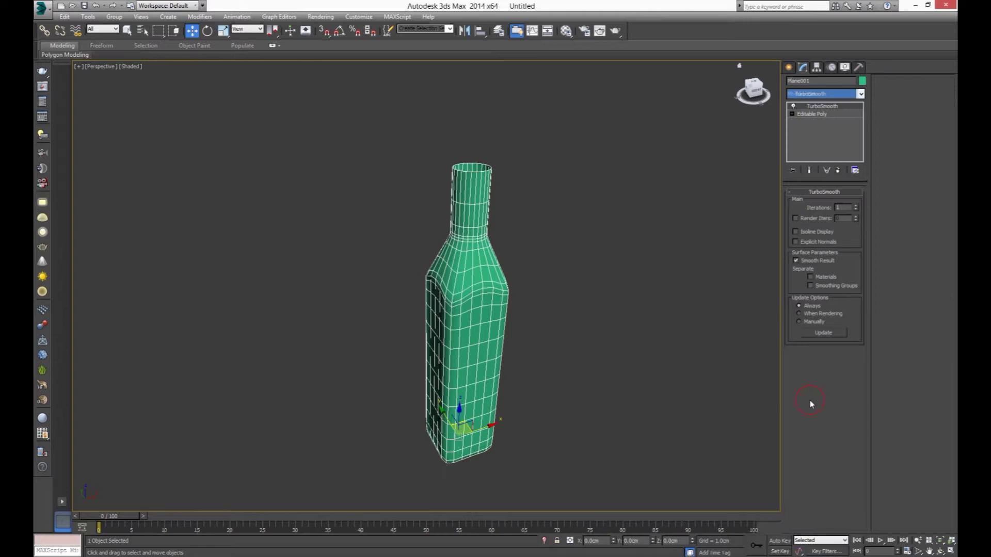
{"action": "left_click", "coordinate": [855, 205]}
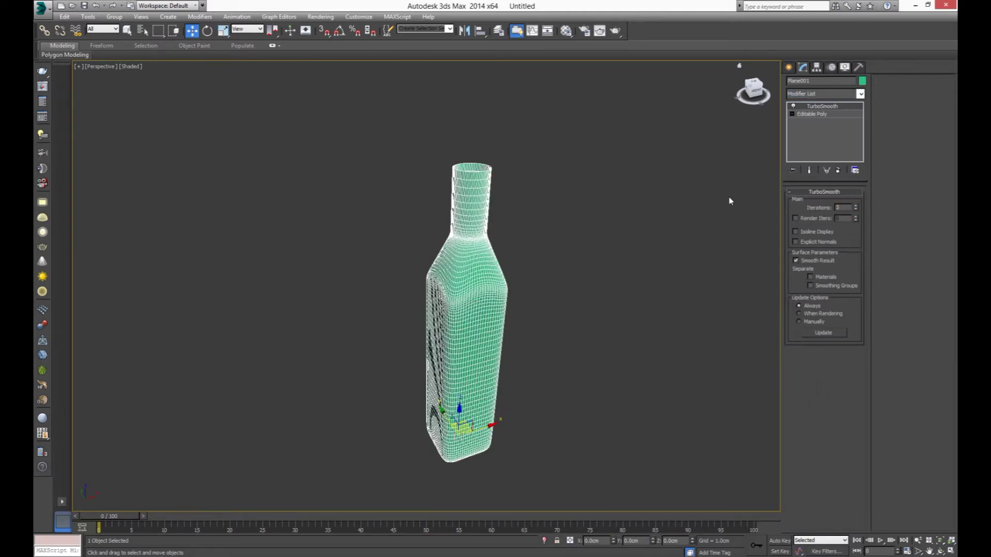
{"action": "left_click", "coordinate": [601, 435]}
{"action": "mouse_move", "coordinate": [575, 430]}
{"action": "middle_mouse_down", "text": "alt"}
{"action": "mouse_move", "coordinate": [571, 401]}
{"action": "mouse_move", "coordinate": [552, 393]}
{"action": "mouse_move", "coordinate": [597, 398]}
{"action": "mouse_move", "coordinate": [597, 377]}
{"action": "mouse_move", "coordinate": [564, 329]}
{"action": "mouse_move", "coordinate": [561, 436]}
{"action": "middle_mouse_up", "text": "alt"}
{"action": "scroll", "coordinate": [562, 436], "scroll_direction": "up", "scroll_amount": 5}
{"action": "left_click", "coordinate": [490, 311]}
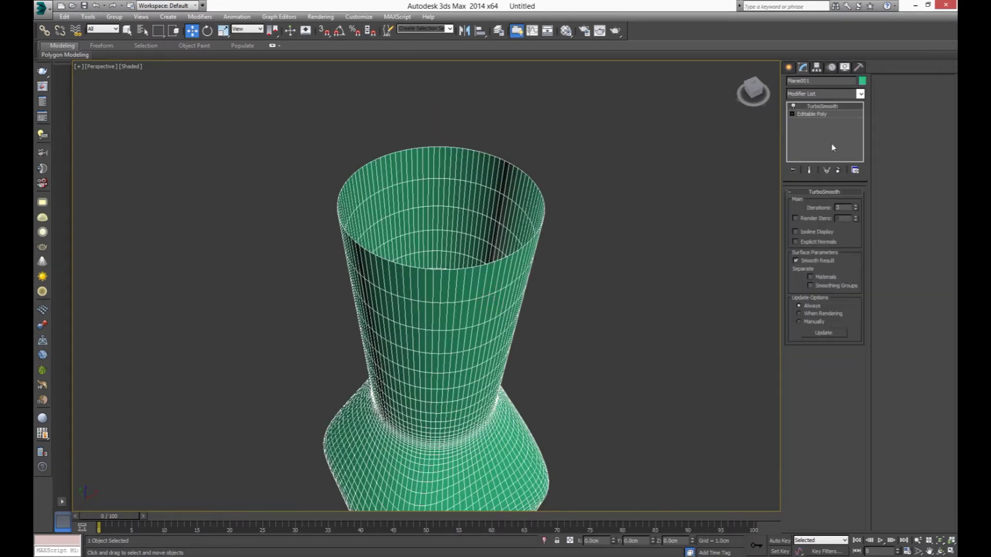
- Add a Normal modifier to flip the bottle's normals
{"action": "left_click", "coordinate": [837, 94]}
{"action": "scroll", "coordinate": [837, 95], "scroll_direction": "down", "scroll_amount": 10}
{"action": "left_click", "coordinate": [817, 126]}
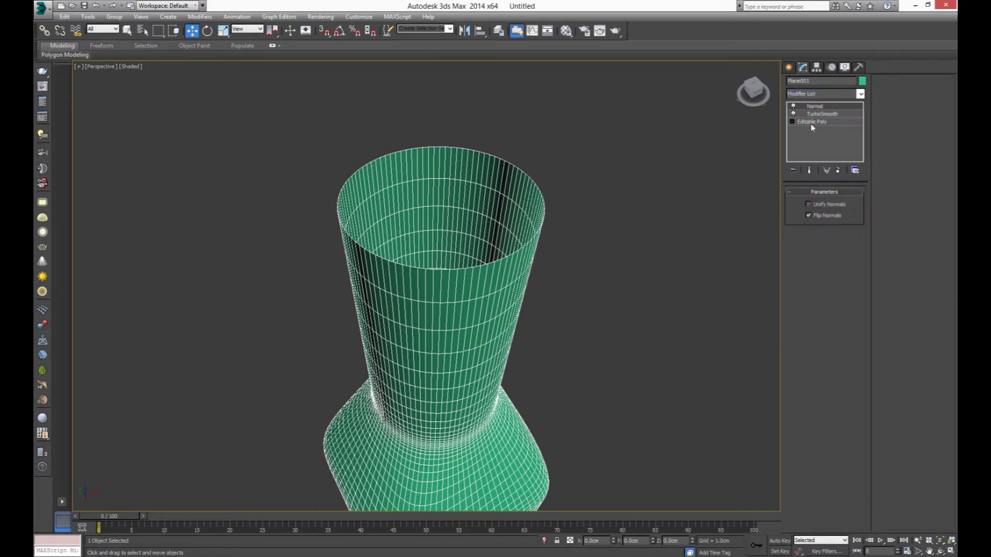
{"action": "left_click", "coordinate": [789, 67]}
{"action": "left_click", "coordinate": [663, 212]}
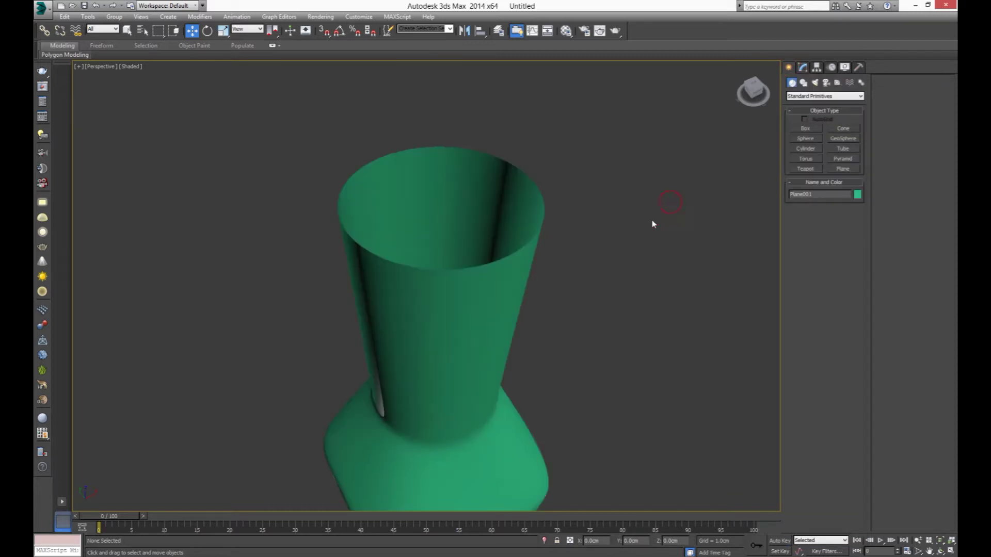
- Add a Shell modifier with Outer Amount 0 and Inner Amount about 0.251cm
{"action": "left_click", "coordinate": [475, 347]}
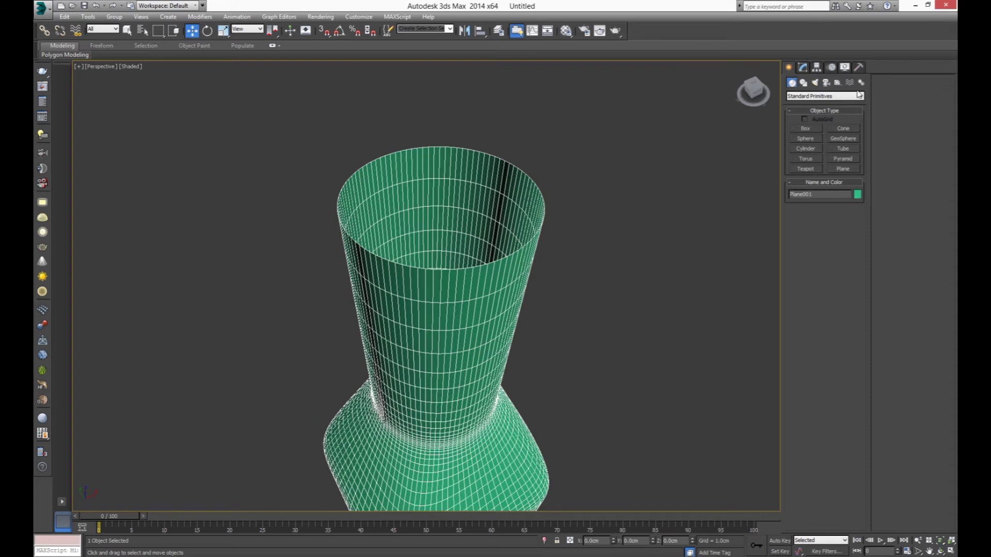
{"action": "left_click", "coordinate": [802, 68]}
{"action": "left_click", "coordinate": [815, 95]}
{"action": "type", "text": "sh"}
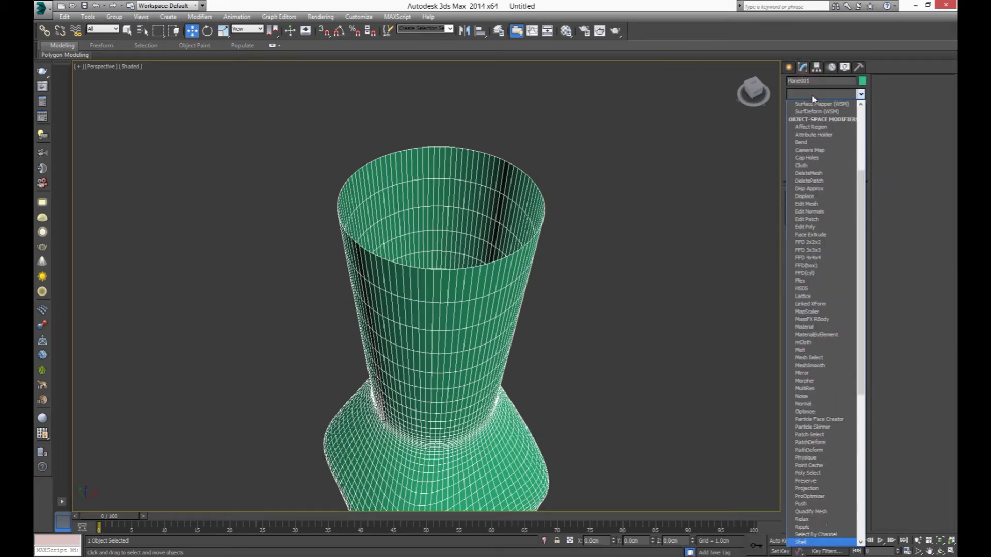
{"action": "key", "text": "Return"}
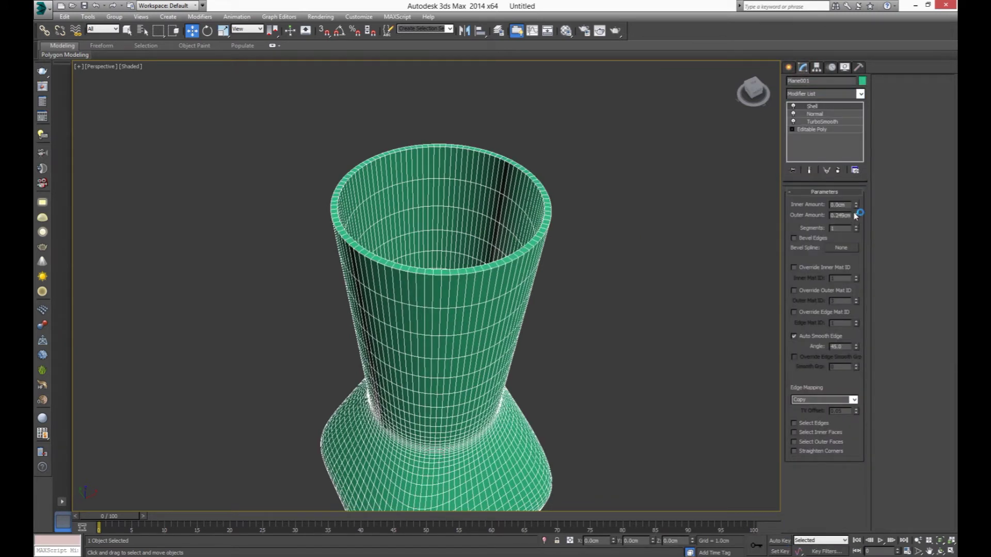
{"action": "right_click", "coordinate": [856, 216]}
{"action": "left_click_drag", "start_coordinate": [856, 205], "coordinate": [846, 83]}
{"action": "scroll", "coordinate": [556, 333], "scroll_direction": "down", "scroll_amount": 5}
- Orbit around the shelled bottle to inspect its walls and base
{"action": "middle_click_drag", "start_coordinate": [556, 332], "coordinate": [543, 331], "text": "alt"}
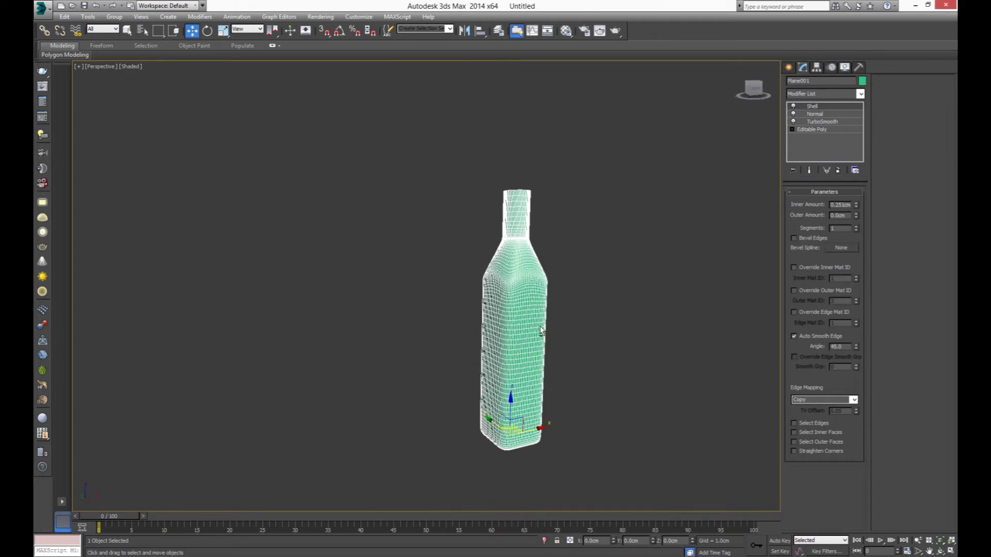
{"action": "left_click", "coordinate": [622, 345]}
{"action": "scroll", "coordinate": [530, 360], "scroll_direction": "up", "scroll_amount": 2}
{"action": "scroll", "coordinate": [515, 379], "scroll_direction": "up", "scroll_amount": 4}
{"action": "mouse_move", "coordinate": [515, 378]}
{"action": "middle_mouse_down", "text": "alt"}
{"action": "mouse_move", "coordinate": [518, 305]}
{"action": "mouse_move", "coordinate": [510, 367]}
{"action": "mouse_move", "coordinate": [500, 368]}
{"action": "middle_mouse_up", "text": "alt"}
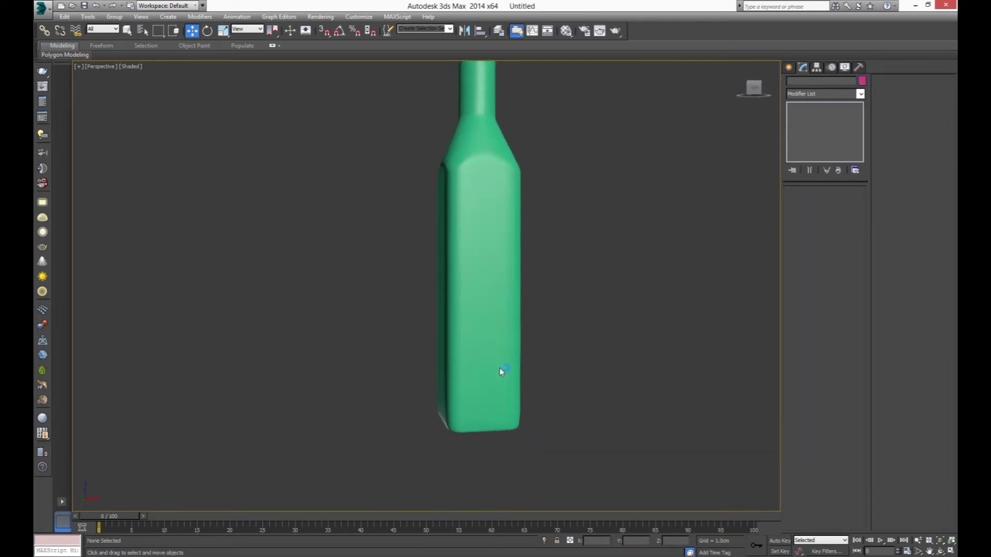
{"action": "middle_click_drag", "start_coordinate": [526, 260], "coordinate": [471, 313], "text": "alt"}
- In wireframe top view, draw a thin ring cylinder over the bottle neck
{"action": "key", "text": "f"}
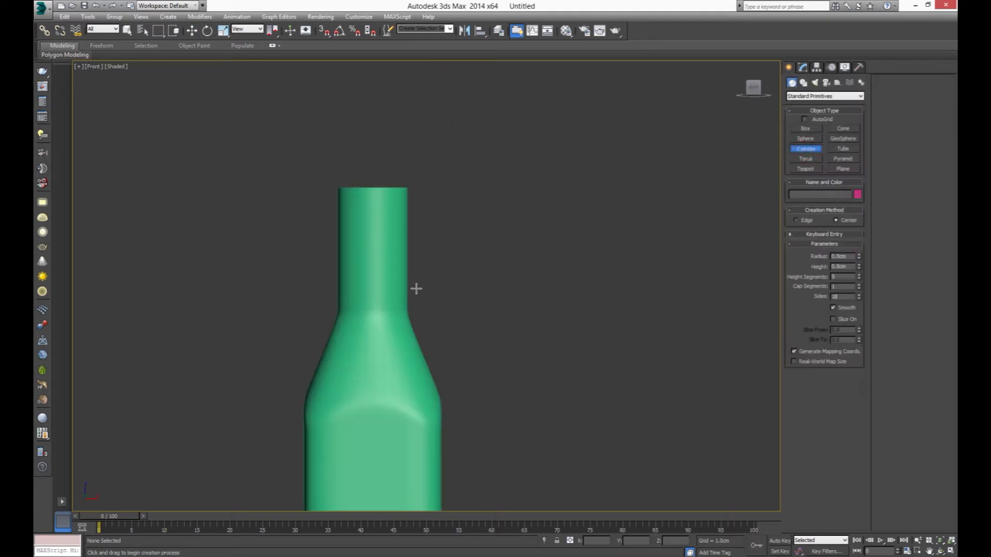
{"action": "key", "text": "t"}
{"action": "key", "text": "F3"}
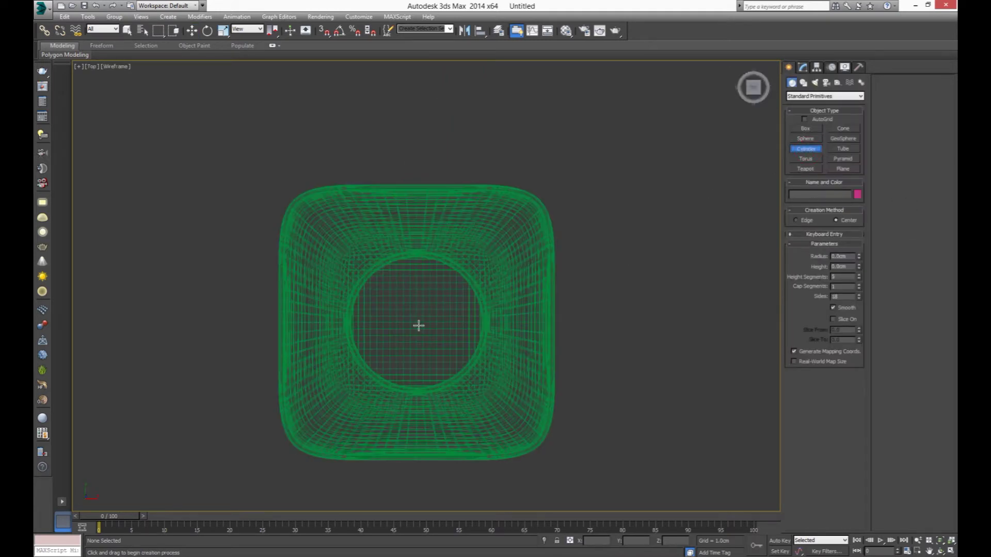
{"action": "left_click_drag", "start_coordinate": [416, 323], "coordinate": [470, 375]}
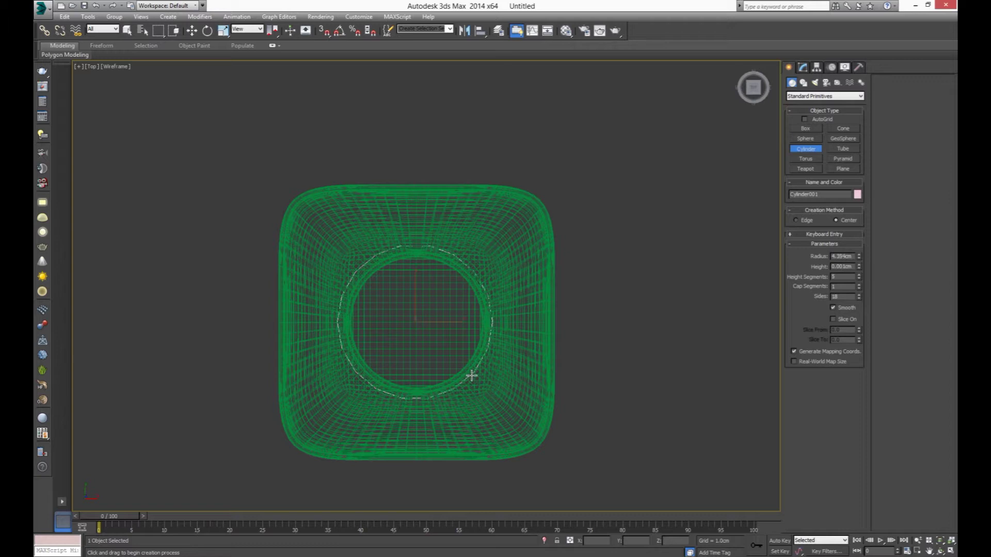
{"action": "key", "text": "w"}
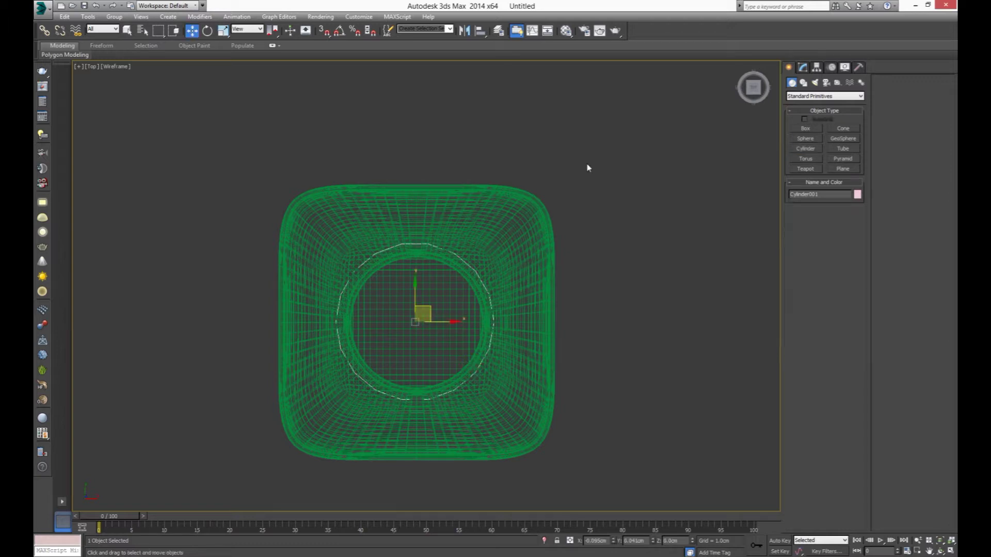
{"action": "key", "text": "f"}
{"action": "scroll", "coordinate": [428, 206], "scroll_direction": "down", "scroll_amount": 3}
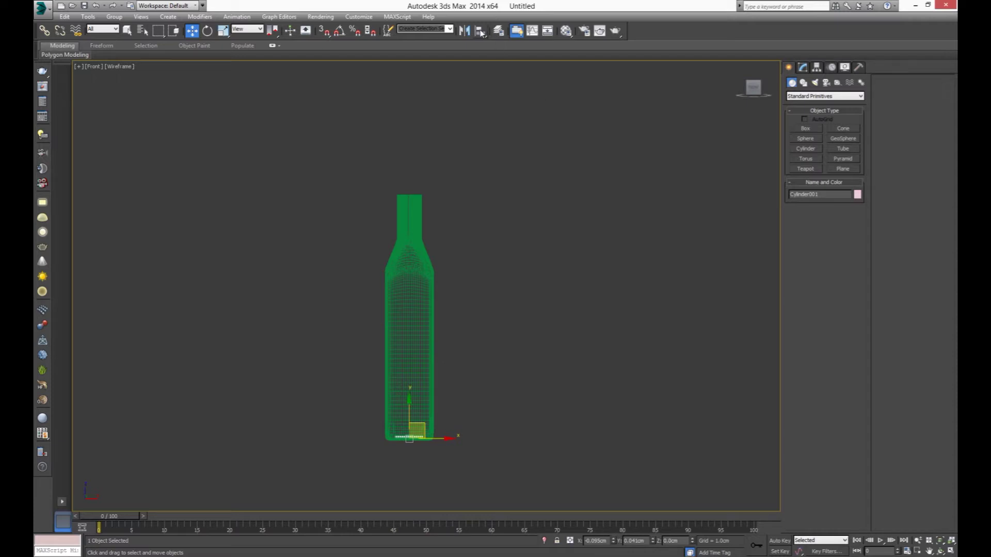
- Align the ring to the bottle center-to-center on X, Y and Z positions
{"action": "left_click", "coordinate": [479, 30]}
{"action": "left_click", "coordinate": [426, 283]}
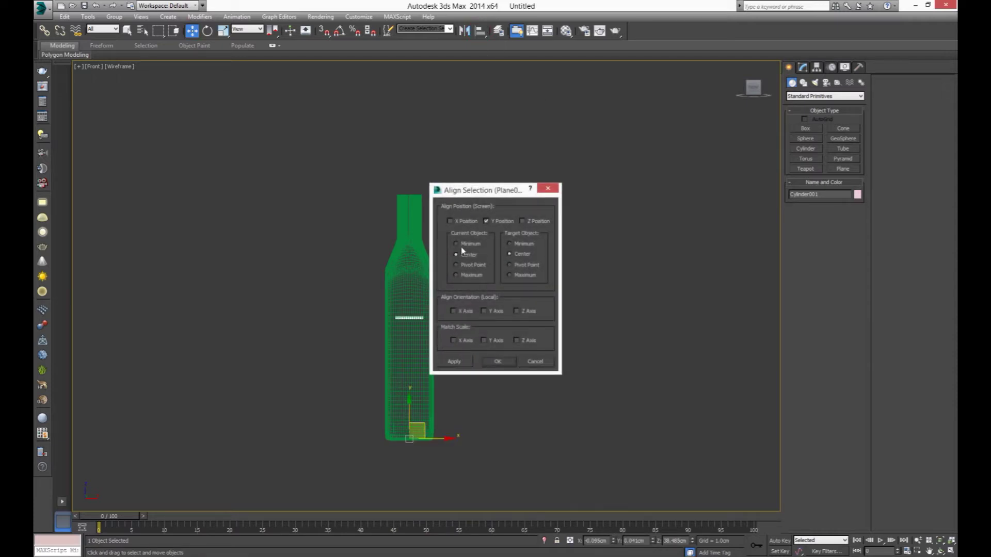
{"action": "left_click", "coordinate": [459, 222]}
{"action": "left_click", "coordinate": [536, 222]}
{"action": "left_click", "coordinate": [453, 361]}
{"action": "left_click", "coordinate": [498, 361]}
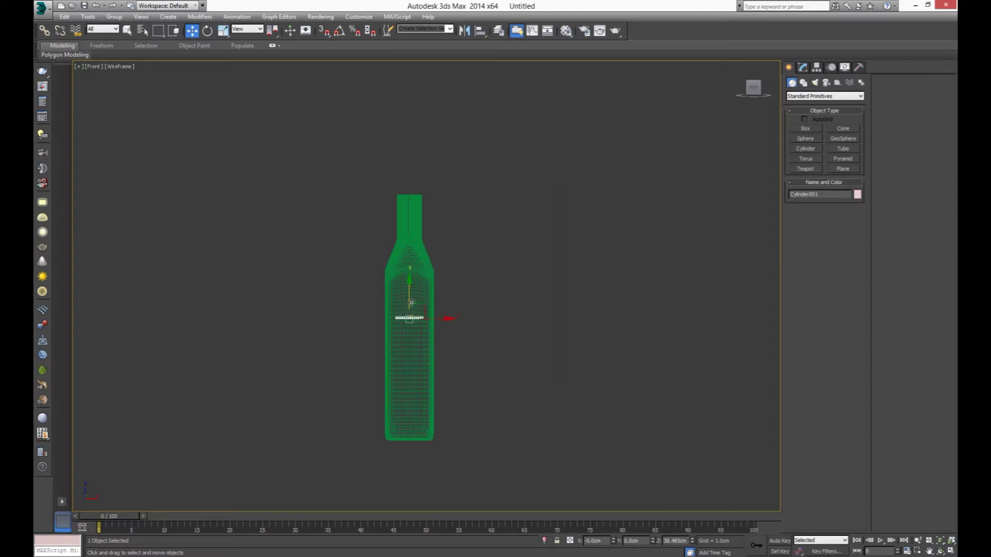
- Move the ring up so it sits around the upper neck
{"action": "left_click_drag", "start_coordinate": [411, 302], "coordinate": [418, 189]}
{"action": "scroll", "coordinate": [417, 189], "scroll_direction": "up", "scroll_amount": 4}
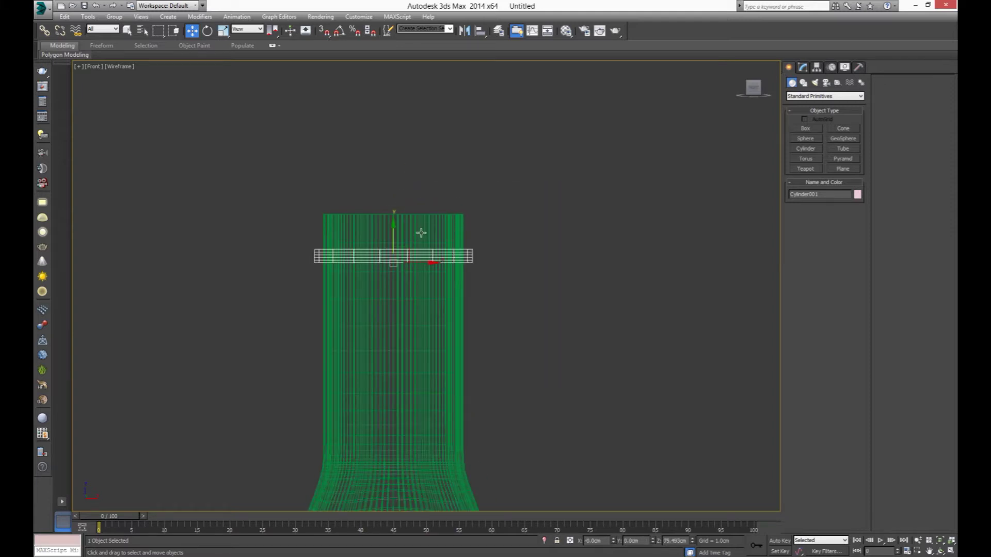
{"action": "scroll", "coordinate": [376, 257], "scroll_direction": "down", "scroll_amount": 2}
{"action": "middle_click_drag", "start_coordinate": [385, 283], "coordinate": [388, 272]}
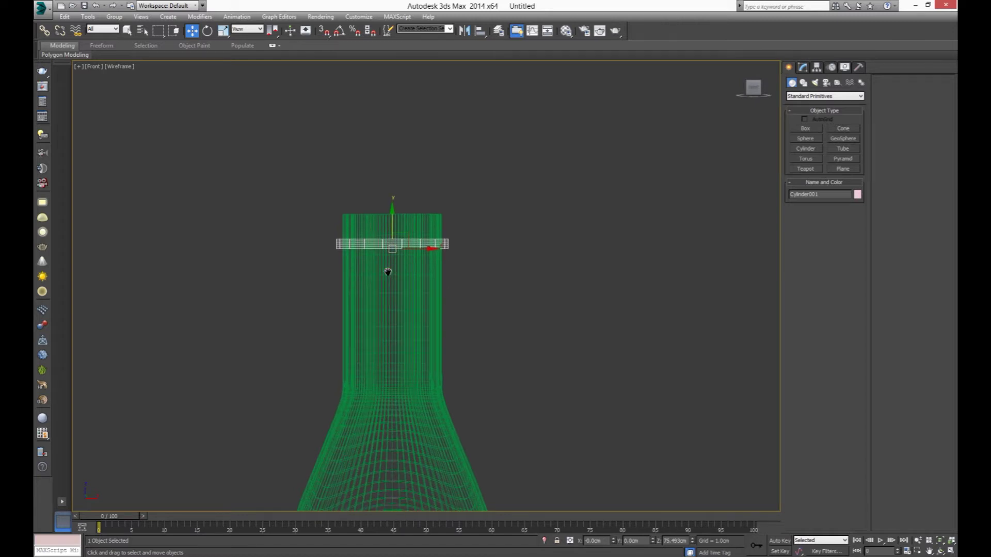
{"action": "left_click_drag", "start_coordinate": [391, 217], "coordinate": [392, 242]}
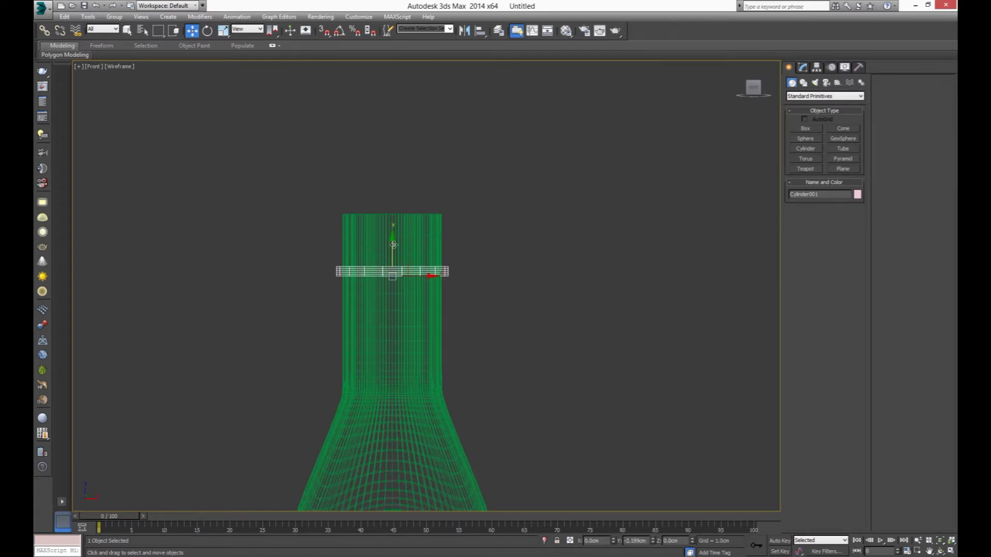
- Set the ring cylinder to 1 height segment and raise its height to about 5cm
{"action": "left_click", "coordinate": [803, 67]}
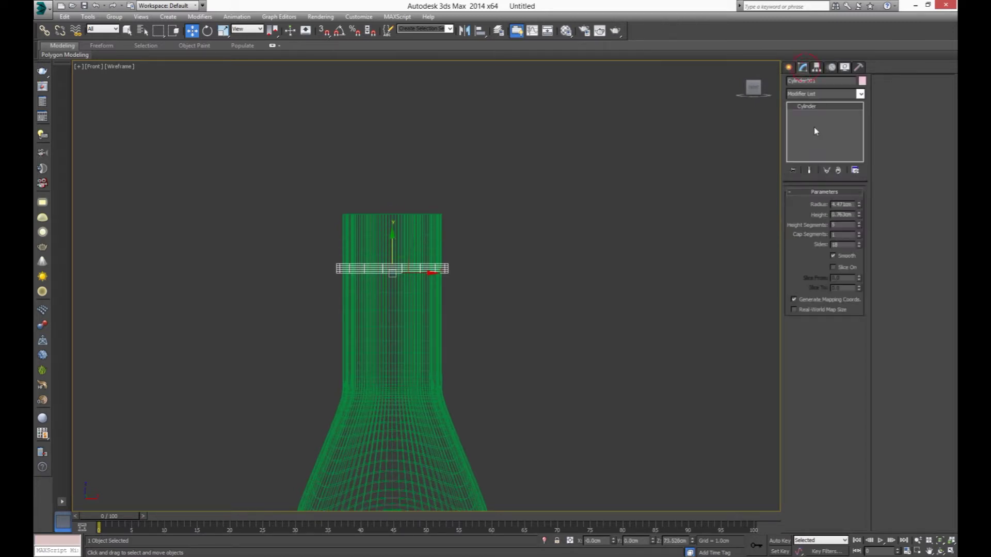
{"action": "right_click", "coordinate": [859, 227]}
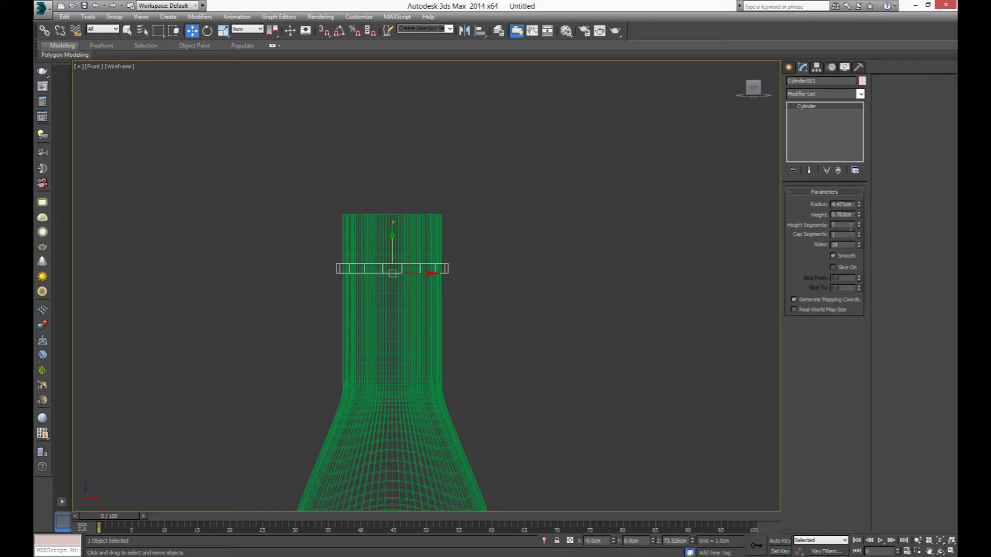
{"action": "mouse_move", "coordinate": [859, 215]}
{"action": "left_mouse_down"}
{"action": "mouse_move", "coordinate": [869, 530]}
{"action": "mouse_move", "coordinate": [871, 512]}
{"action": "left_mouse_up"}
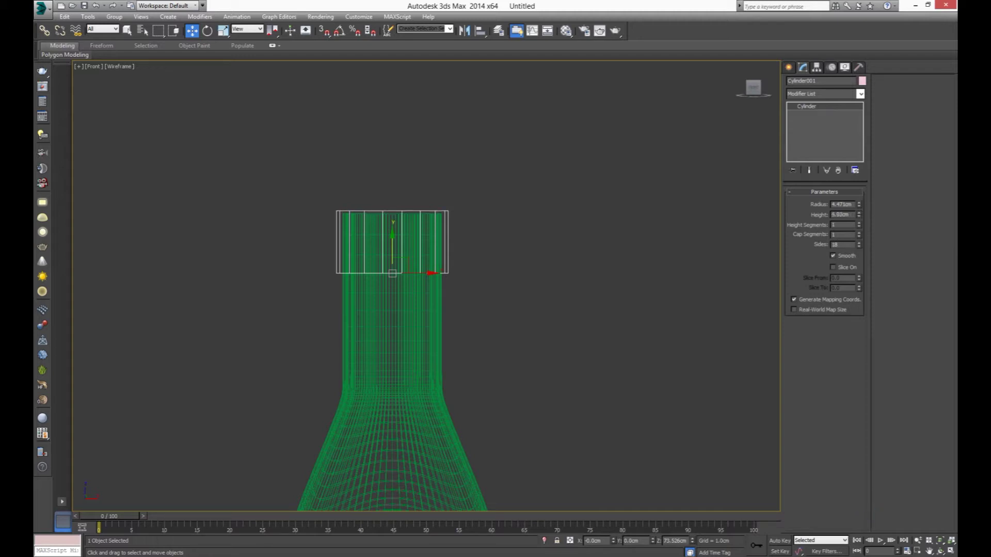
{"action": "middle_click_drag", "start_coordinate": [402, 388], "coordinate": [427, 405]}
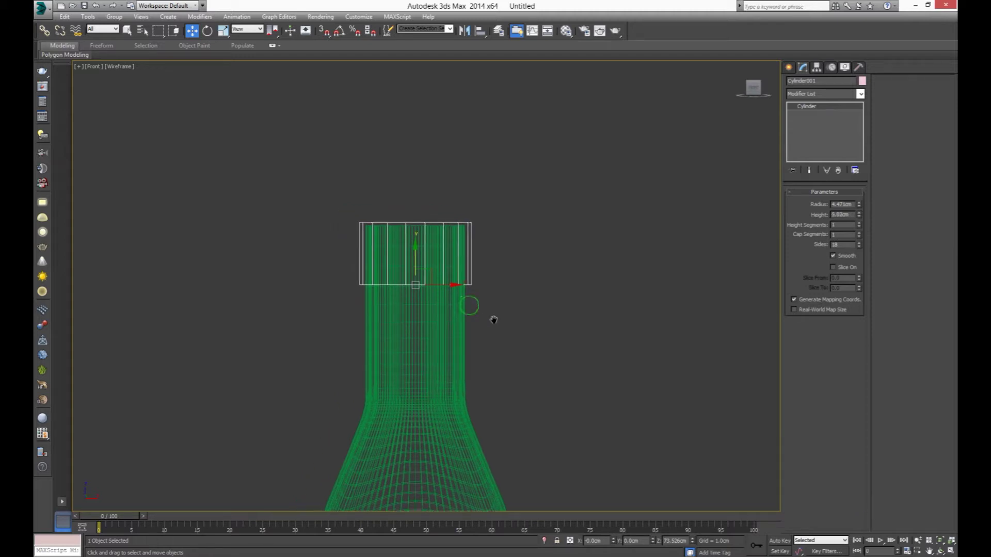
{"action": "right_click", "coordinate": [437, 253]}
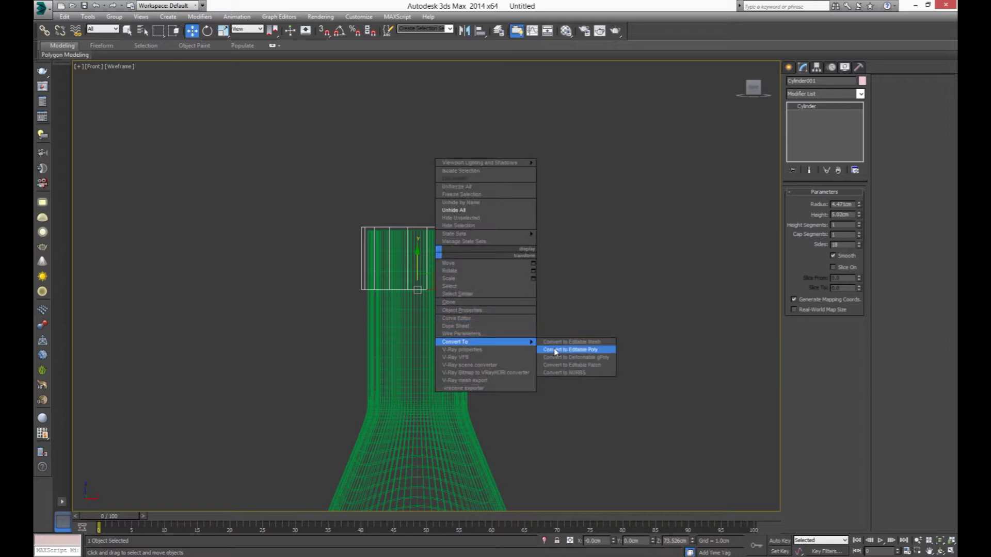
- Convert the cap to Editable Poly and delete its top polygon
{"action": "left_click", "coordinate": [563, 349]}
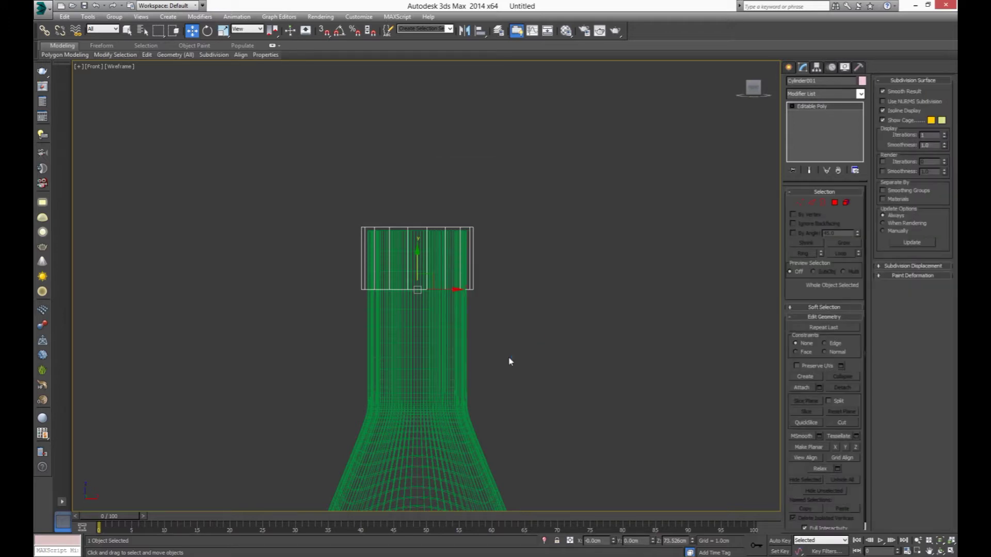
{"action": "left_click", "coordinate": [836, 205]}
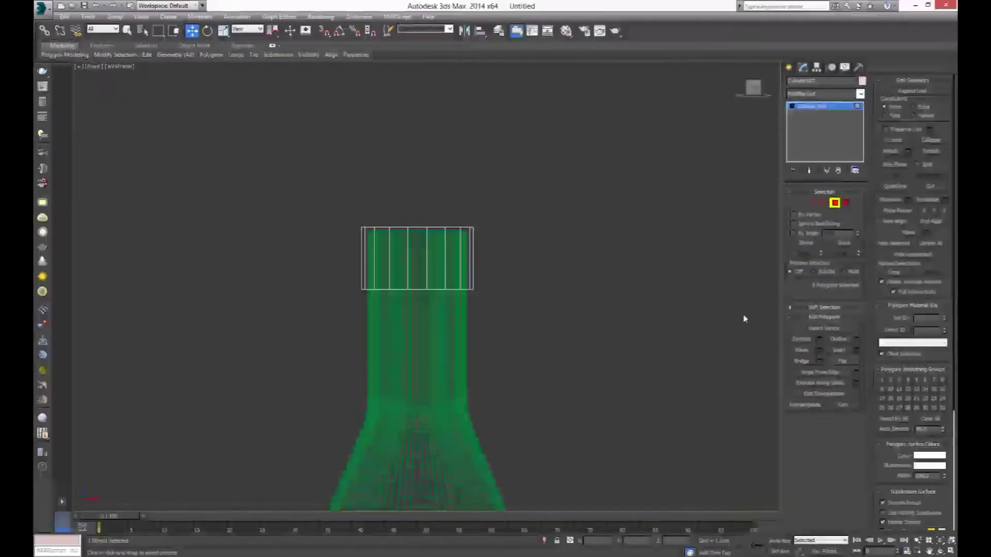
{"action": "key", "text": "p"}
{"action": "key", "text": "z"}
{"action": "middle_click_drag", "start_coordinate": [473, 334], "coordinate": [502, 380], "text": "alt"}
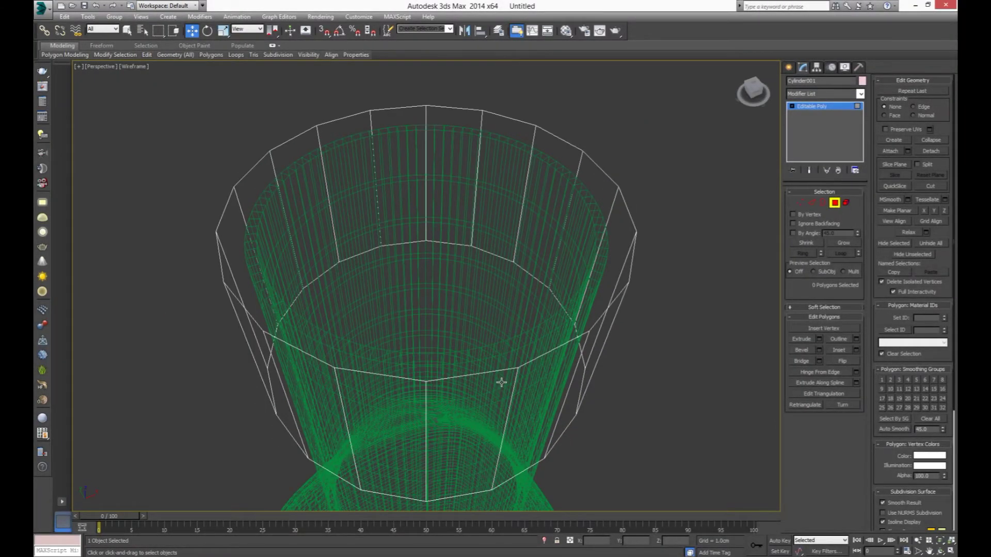
{"action": "key", "text": "F3"}
{"action": "left_click", "coordinate": [453, 200]}
{"action": "key", "text": "Delete"}
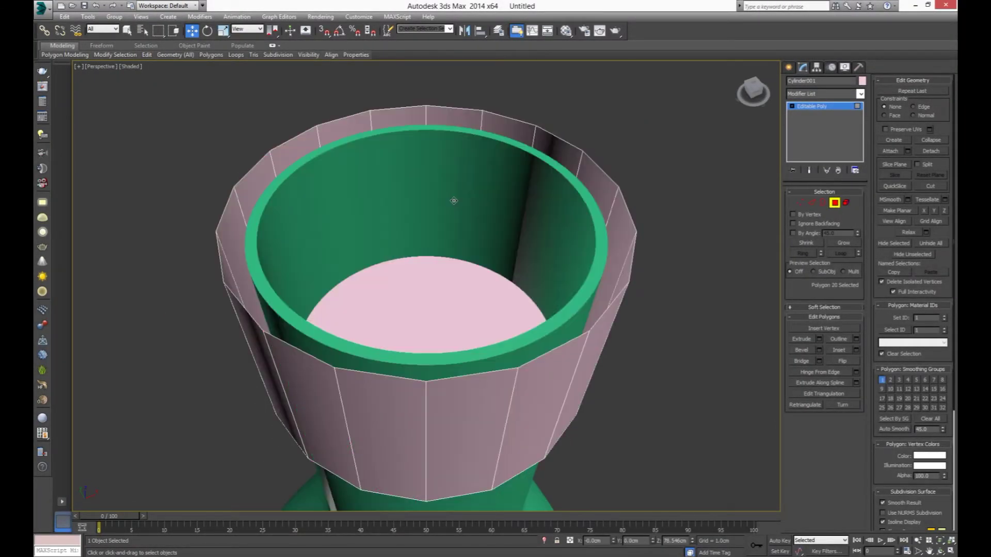
- Delete the cap's bottom polygon, leaving an open sleeve
{"action": "scroll", "coordinate": [474, 269], "scroll_direction": "down", "scroll_amount": 1}
{"action": "scroll", "coordinate": [464, 356], "scroll_direction": "down", "scroll_amount": 1}
{"action": "middle_click_drag", "start_coordinate": [463, 356], "coordinate": [486, 282], "text": "alt"}
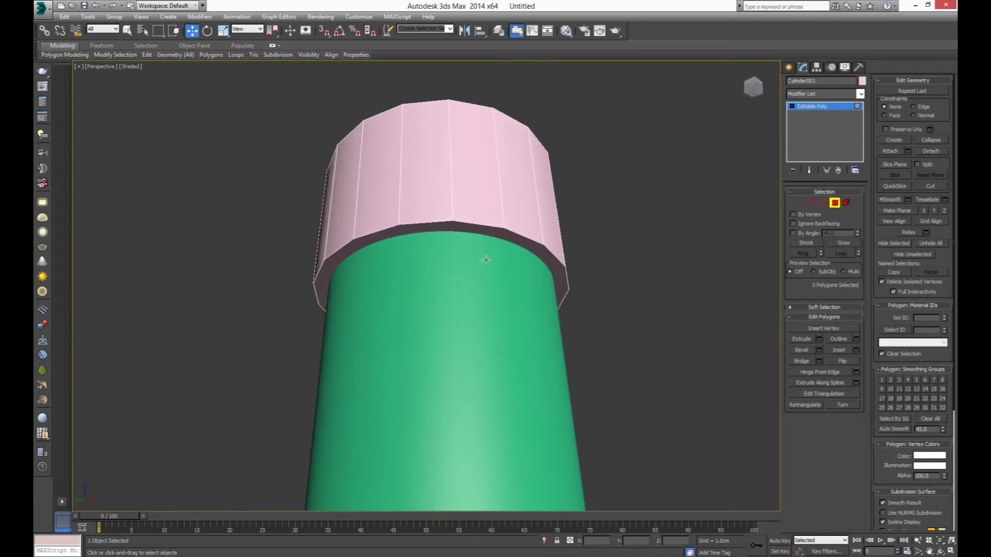
{"action": "left_click", "coordinate": [474, 228]}
{"action": "key", "text": "Delete"}
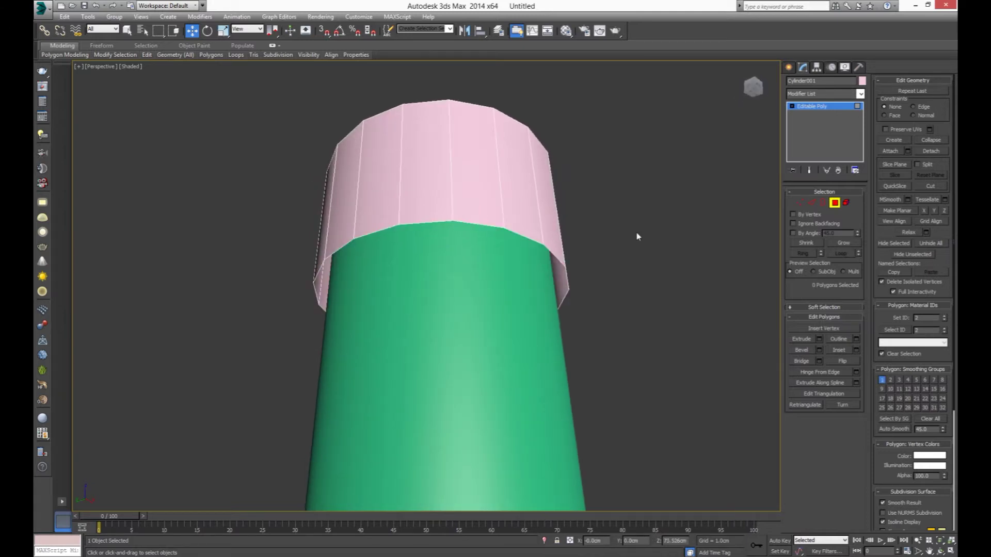
{"action": "middle_click_drag", "start_coordinate": [526, 251], "coordinate": [519, 321], "text": "alt"}
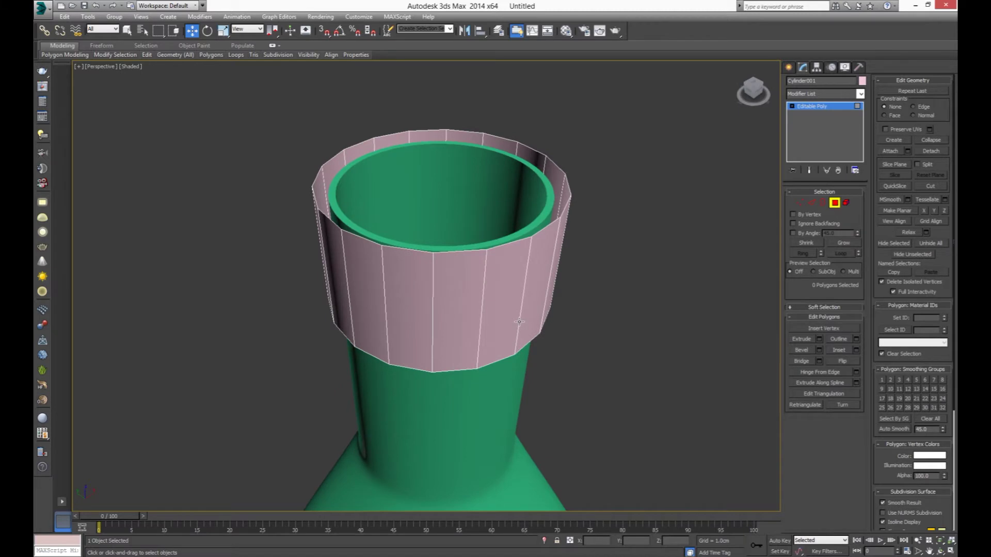
{"action": "mouse_move", "coordinate": [426, 303]}
{"action": "middle_mouse_down", "text": "alt"}
{"action": "mouse_move", "coordinate": [445, 348]}
{"action": "mouse_move", "coordinate": [484, 353]}
{"action": "middle_mouse_up", "text": "alt"}
{"action": "scroll", "coordinate": [467, 331], "scroll_direction": "up", "scroll_amount": 3}
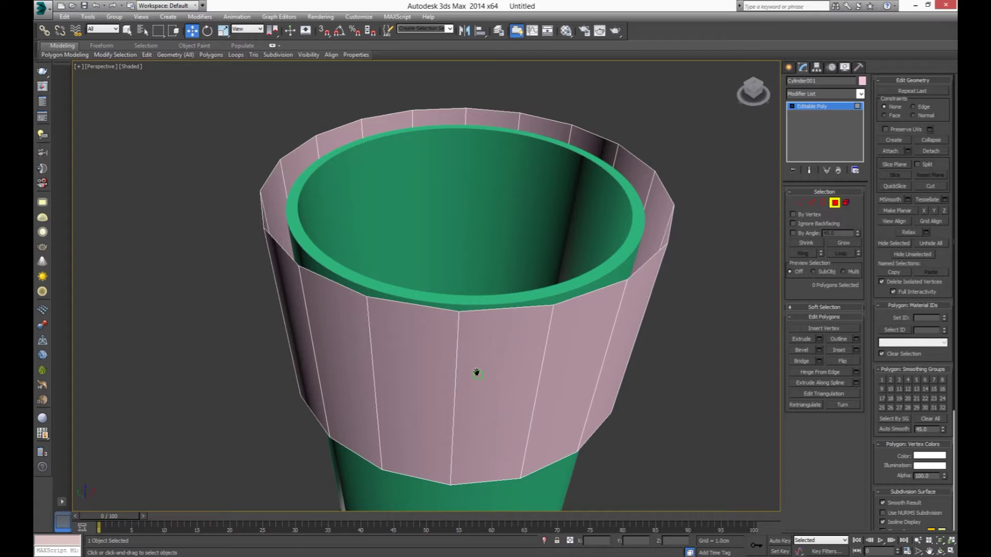
{"action": "scroll", "coordinate": [476, 373], "scroll_direction": "down", "scroll_amount": 2}
- Connect the cap's vertical edges with new loops placed near the bottom rim
{"action": "key", "text": "f"}
{"action": "scroll", "coordinate": [431, 349], "scroll_direction": "up", "scroll_amount": 4}
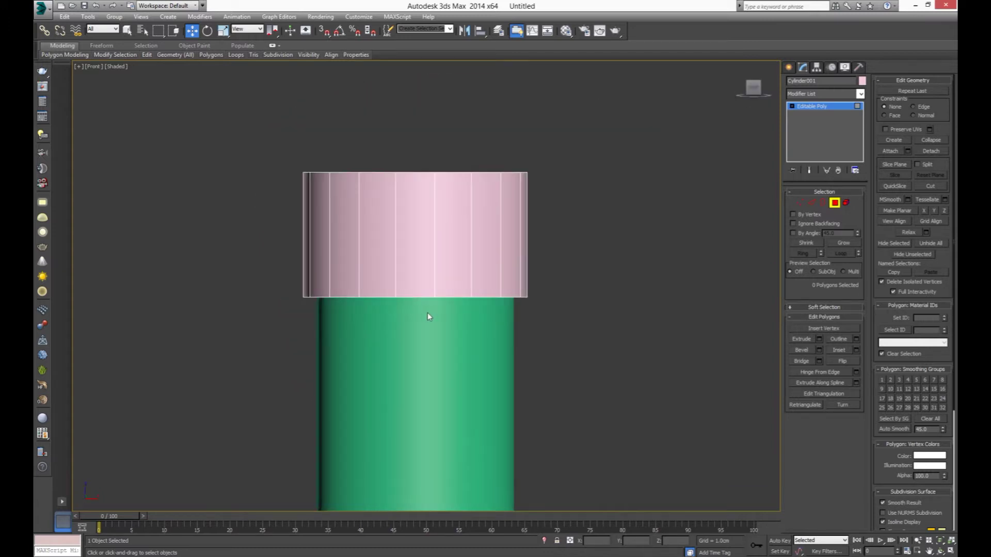
{"action": "key", "text": "2"}
{"action": "left_click_drag", "start_coordinate": [545, 228], "coordinate": [610, 259]}
{"action": "left_click", "coordinate": [856, 374]}
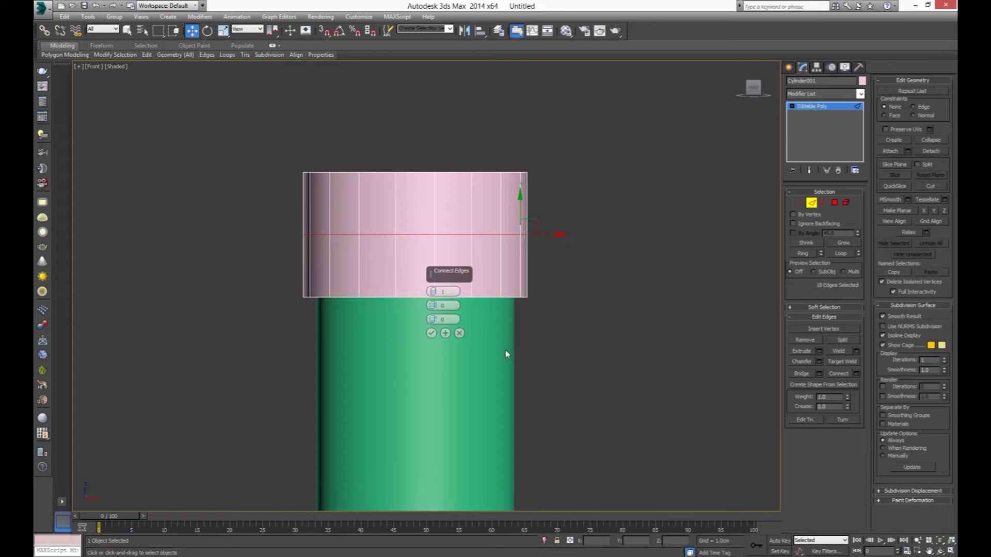
{"action": "left_click_drag", "start_coordinate": [432, 321], "coordinate": [451, 434]}
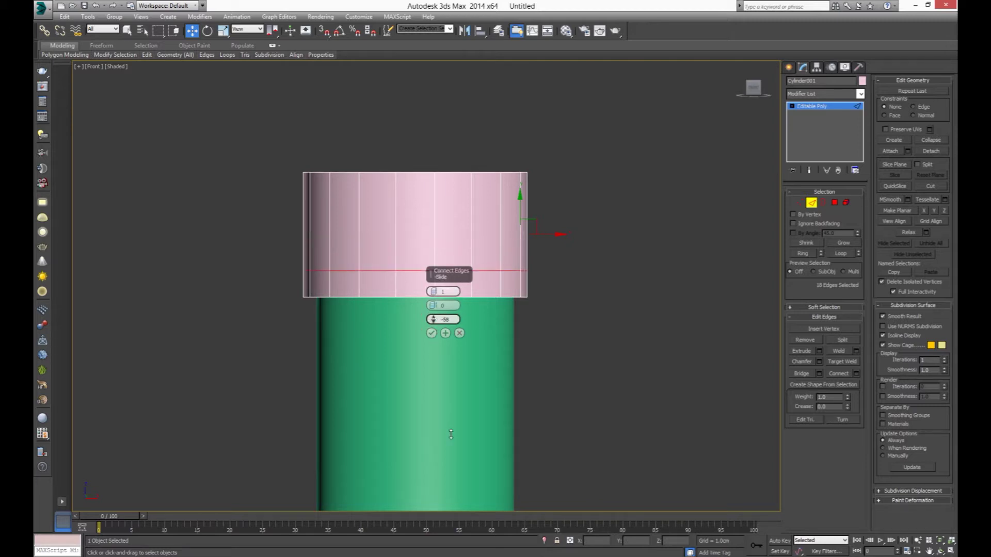
{"action": "left_click_drag", "start_coordinate": [451, 435], "coordinate": [448, 435]}
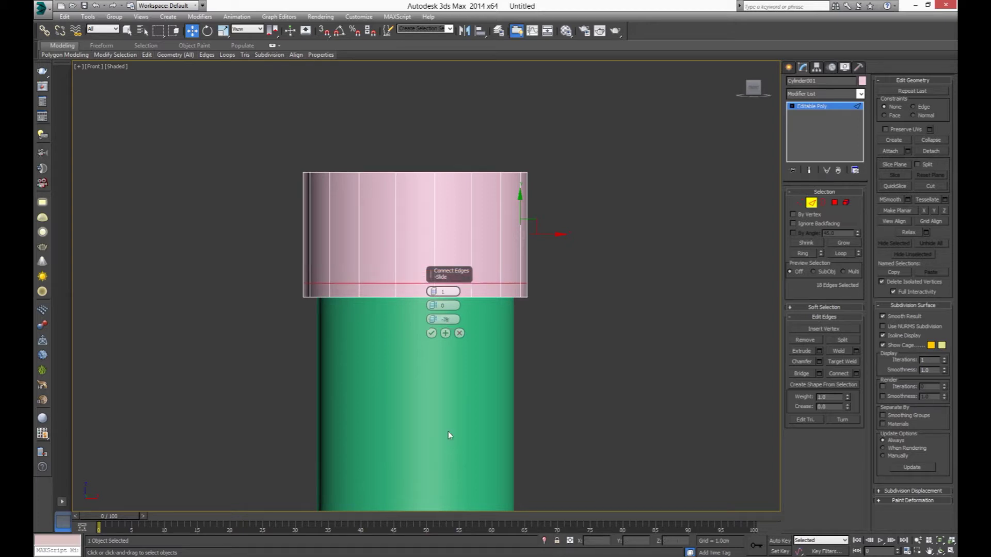
{"action": "left_click", "coordinate": [432, 333]}
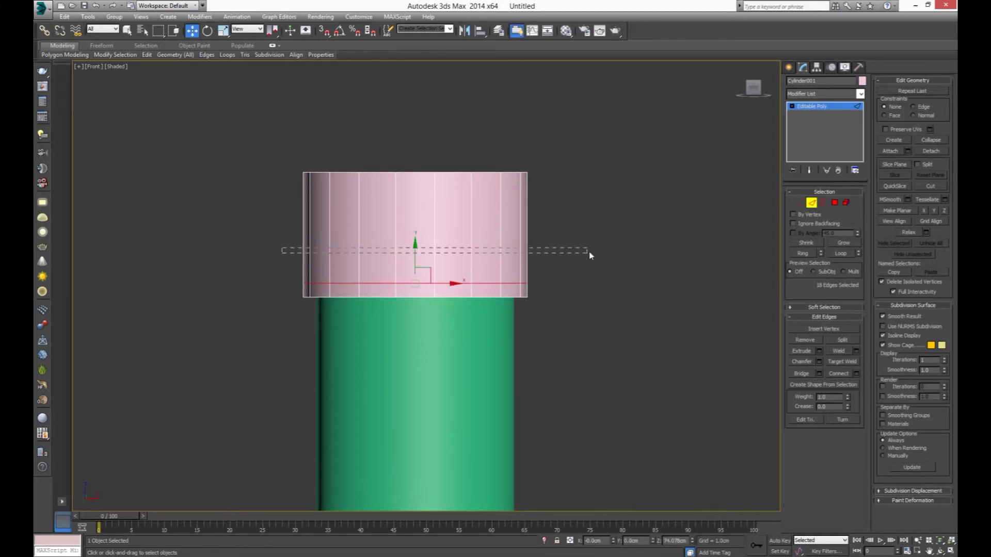
{"action": "left_click", "coordinate": [840, 377]}
{"action": "left_click_drag", "start_coordinate": [415, 159], "coordinate": [425, 253]}
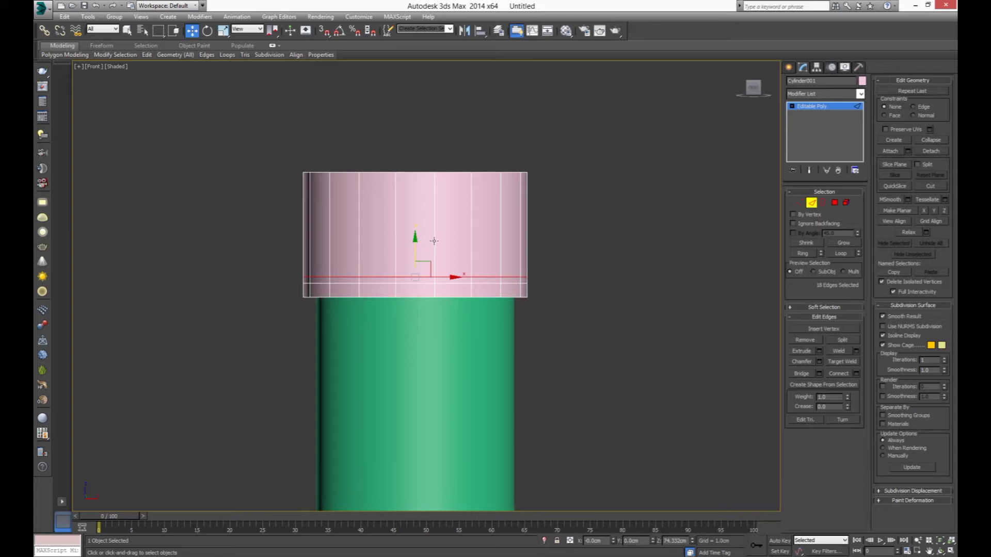
- Add two more connected edge loops and move them up near the top rim
{"action": "left_click_drag", "start_coordinate": [600, 203], "coordinate": [617, 205]}
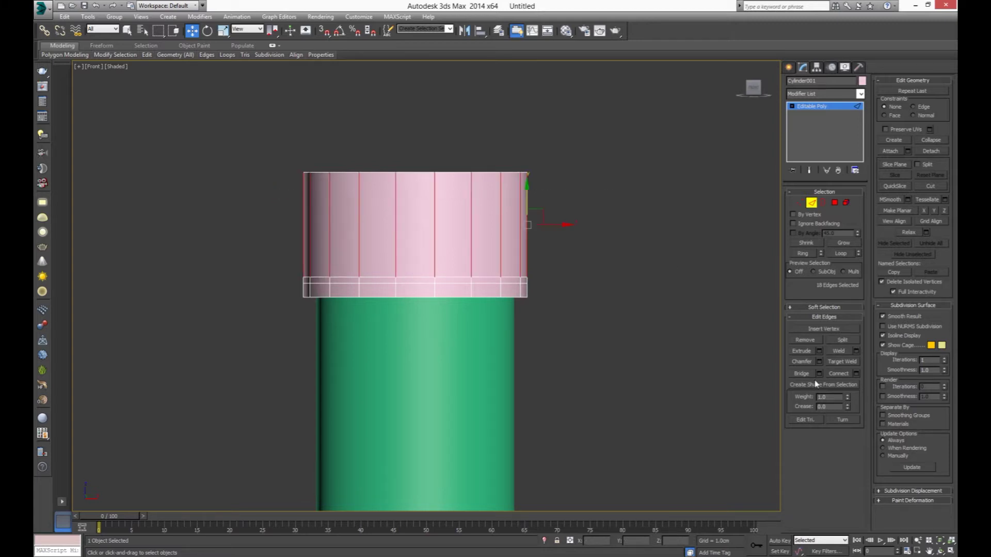
{"action": "left_click", "coordinate": [846, 373]}
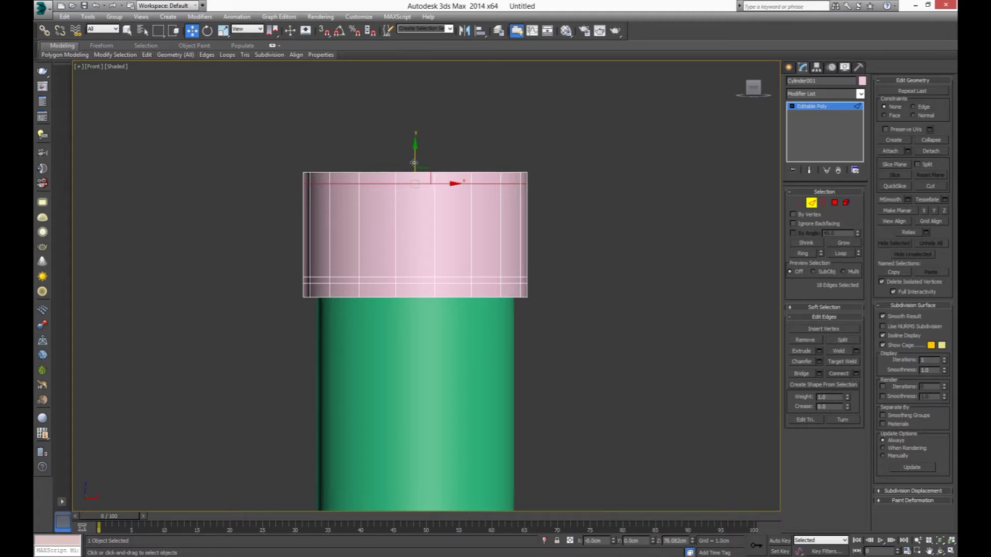
{"action": "left_click_drag", "start_coordinate": [414, 160], "coordinate": [416, 154]}
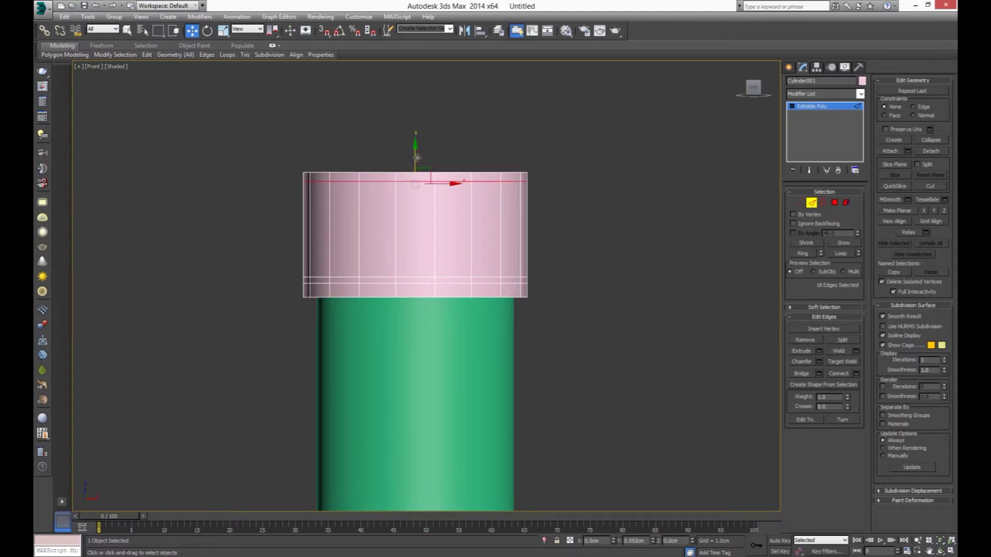
{"action": "left_click_drag", "start_coordinate": [478, 198], "coordinate": [480, 199]}
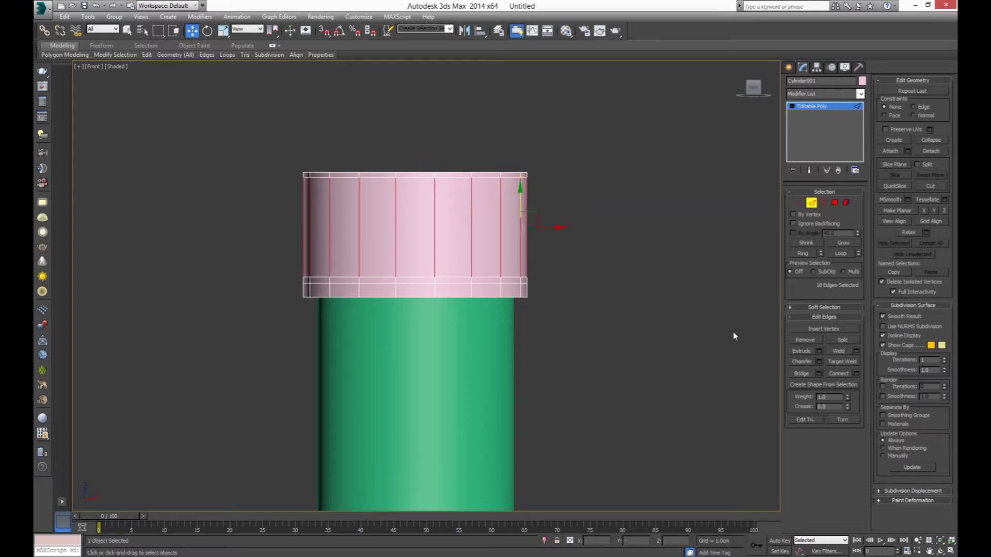
{"action": "left_click", "coordinate": [846, 373]}
{"action": "left_click_drag", "start_coordinate": [414, 248], "coordinate": [452, 165]}
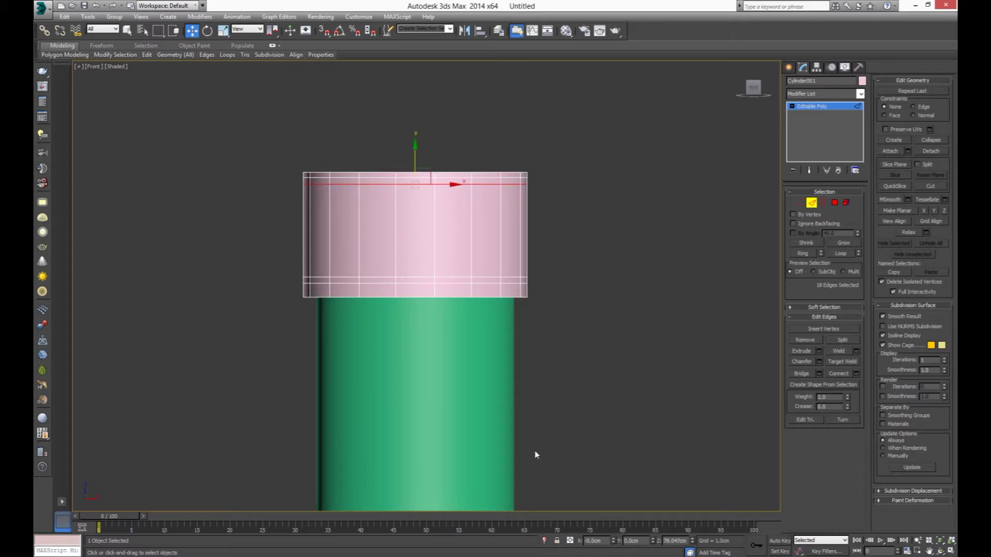
- Select the loop of polygons forming the cap's middle band
{"action": "key", "text": "4"}
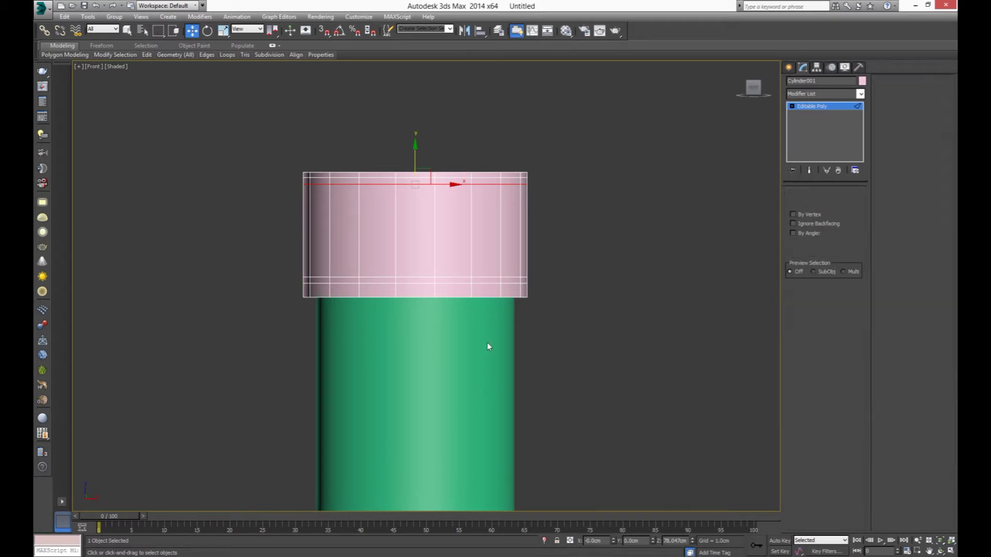
{"action": "left_click", "coordinate": [521, 235]}
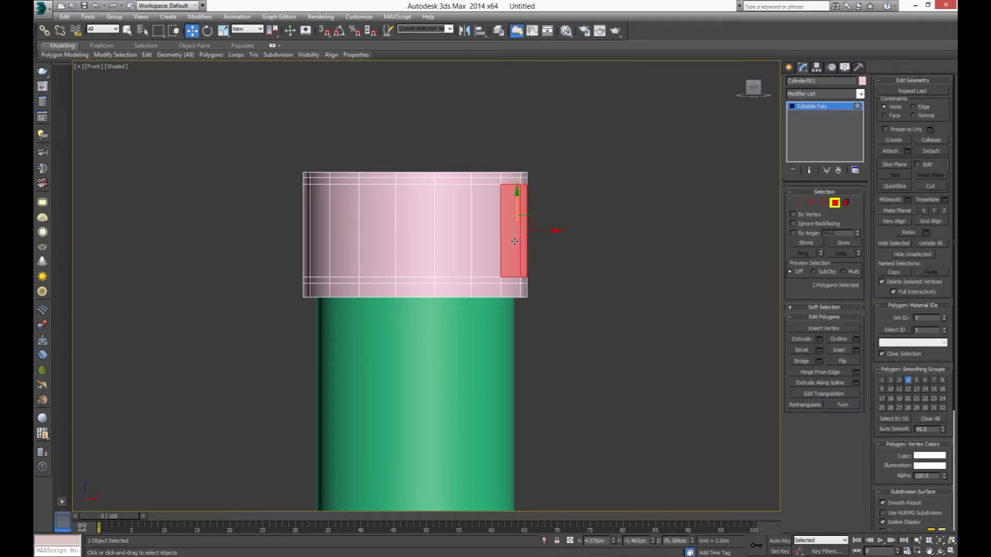
{"action": "left_click", "coordinate": [515, 241], "text": "shift"}
{"action": "scroll", "coordinate": [497, 358], "scroll_direction": "up", "scroll_amount": 5}
{"action": "scroll", "coordinate": [497, 357], "scroll_direction": "down", "scroll_amount": 4}
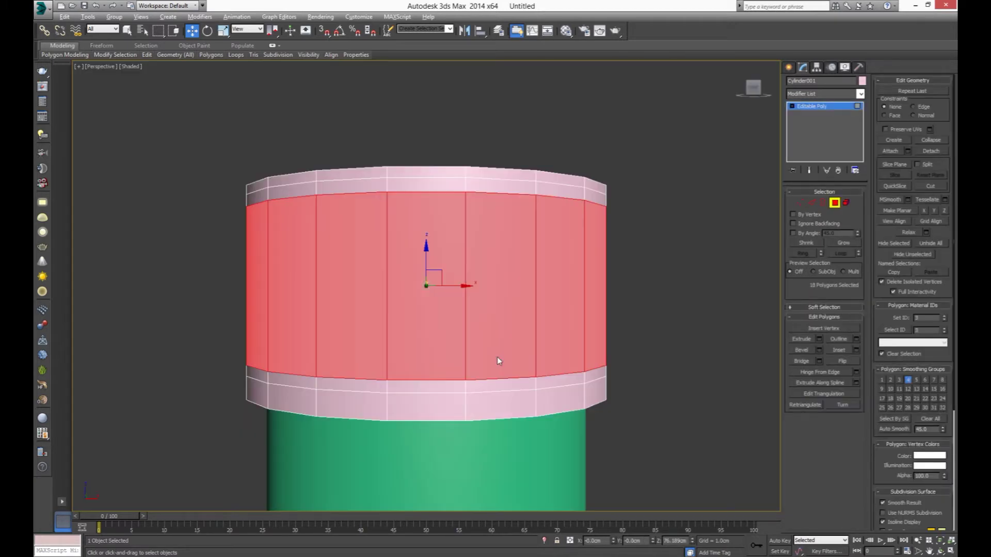
{"action": "key", "text": "p"}
{"action": "middle_click_drag", "start_coordinate": [547, 398], "coordinate": [555, 369]}
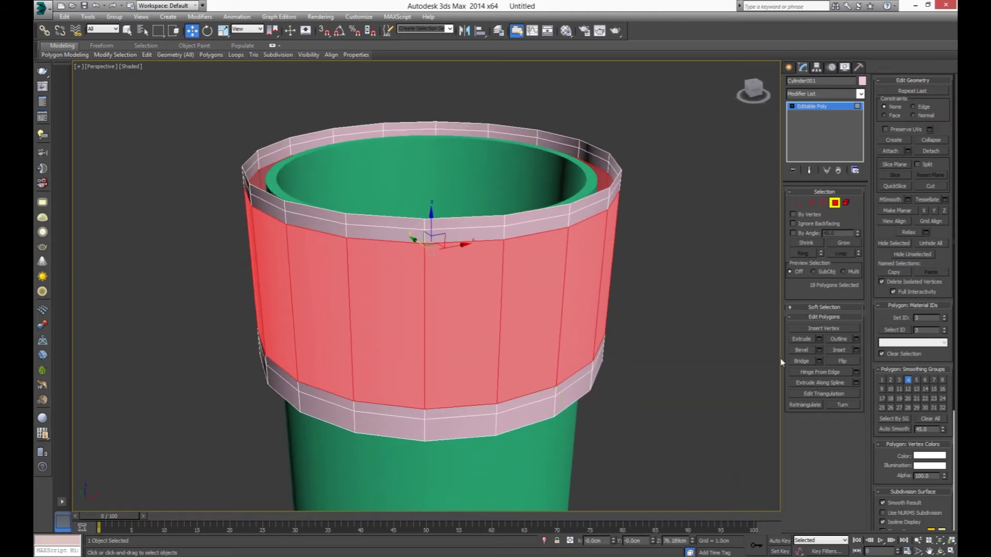
- Bevel the band by Local Normal with Height -0.388cm and Outline -0.305cm
{"action": "left_click", "coordinate": [819, 350]}
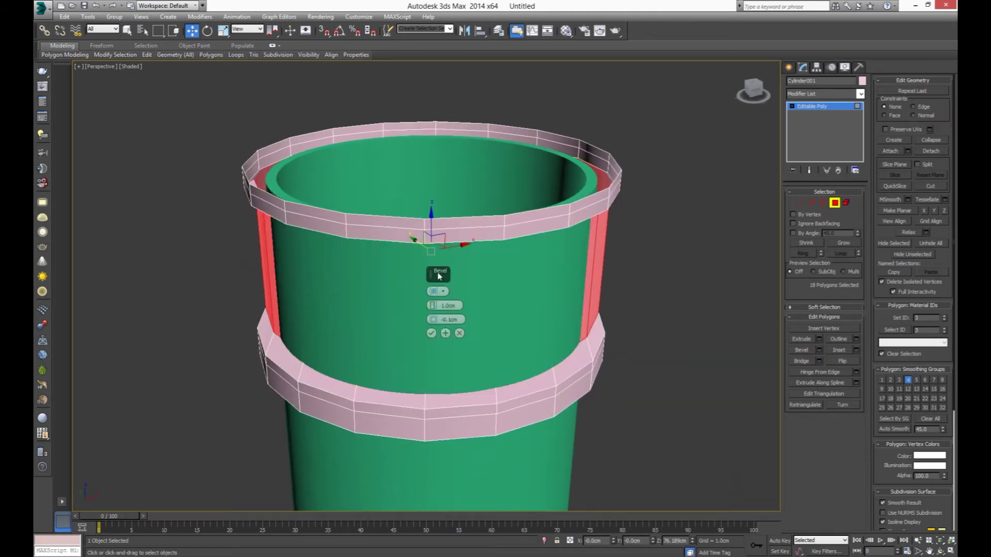
{"action": "left_click", "coordinate": [444, 292]}
{"action": "left_click", "coordinate": [470, 308]}
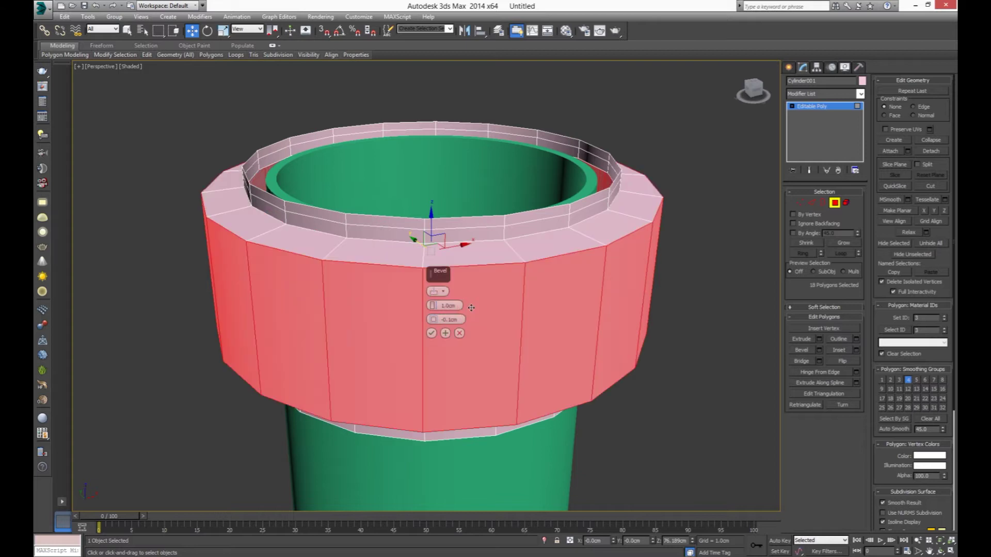
{"action": "right_click", "coordinate": [433, 305]}
{"action": "right_click", "coordinate": [433, 319]}
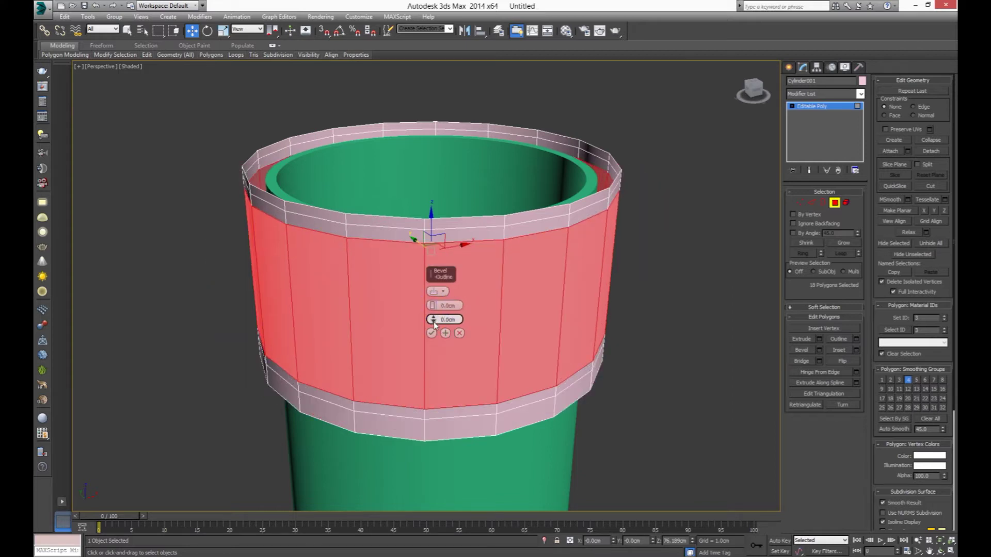
{"action": "left_click_drag", "start_coordinate": [434, 306], "coordinate": [463, 457]}
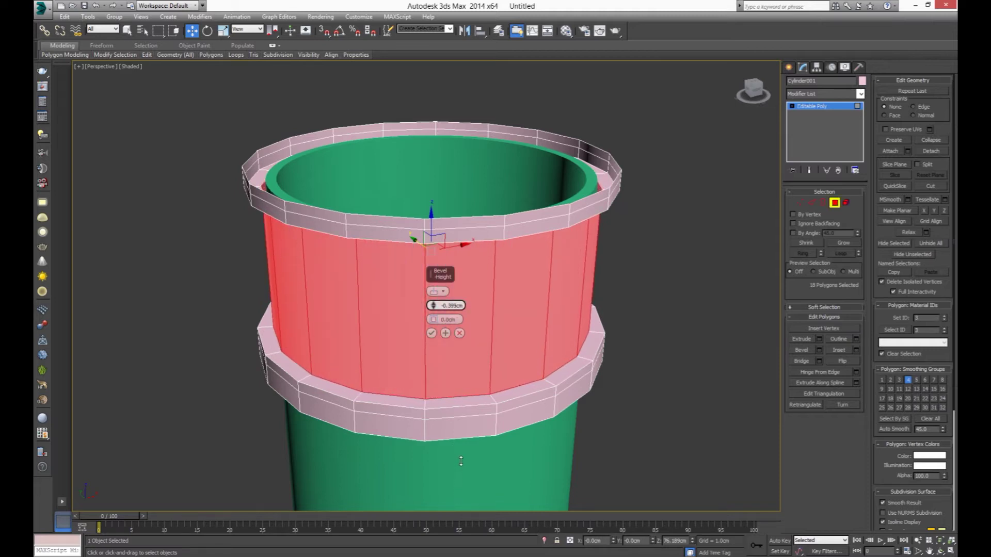
{"action": "left_click_drag", "start_coordinate": [433, 319], "coordinate": [469, 433]}
{"action": "middle_click_drag", "start_coordinate": [471, 405], "coordinate": [473, 384], "text": "alt"}
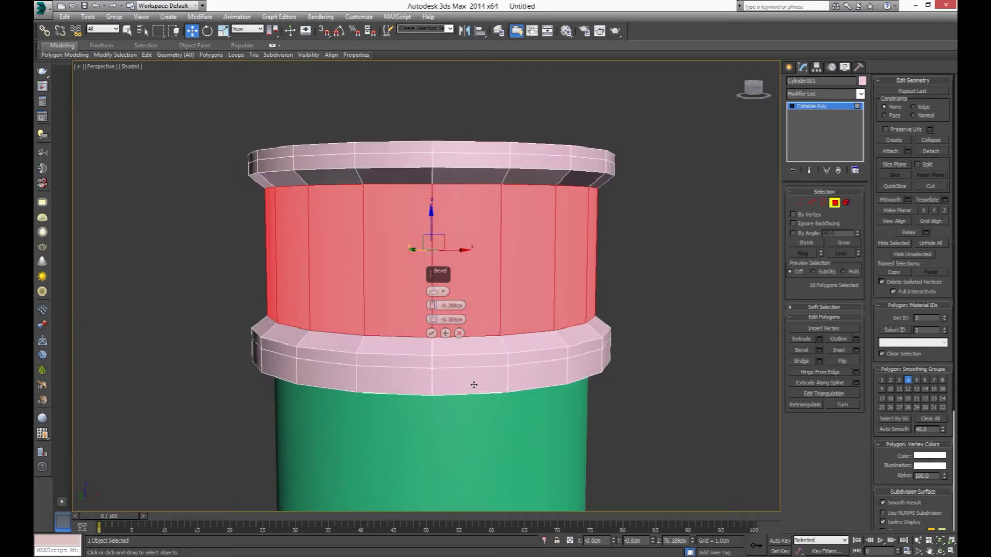
- Commit the inward band bevel and ring-select the recessed band's vertical edges
{"action": "left_click", "coordinate": [432, 333]}
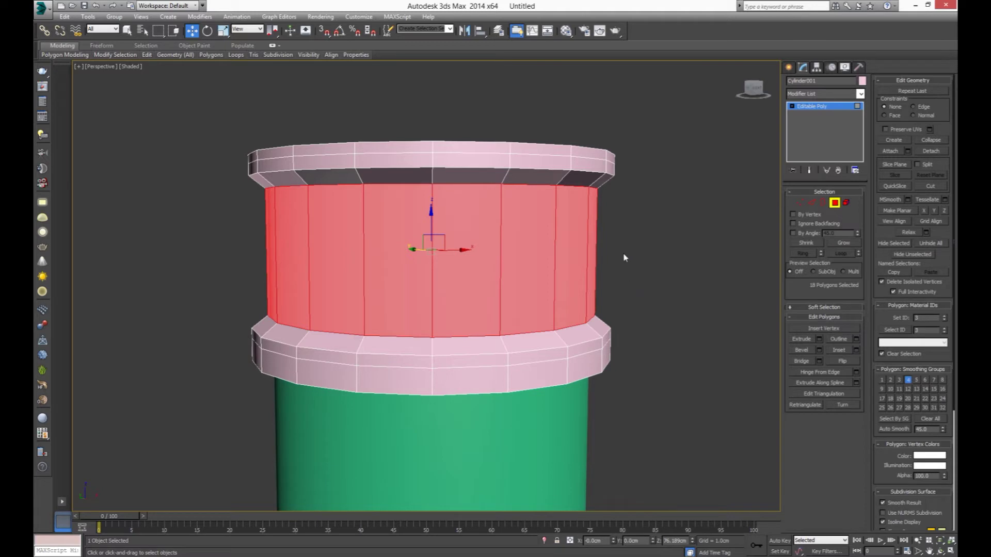
{"action": "left_click", "coordinate": [812, 203]}
{"action": "left_click", "coordinate": [555, 253]}
{"action": "key", "text": "alt+r"}
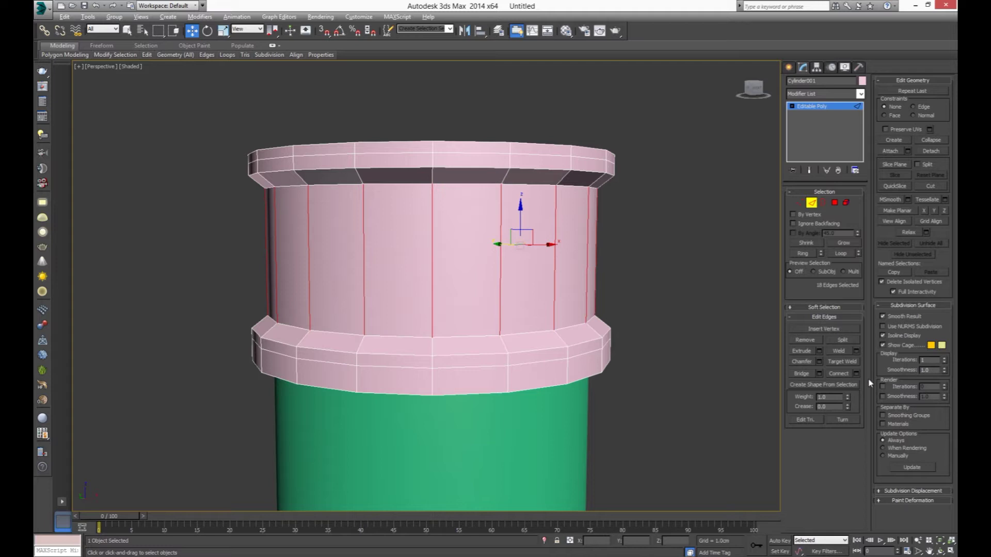
- Connect the edge ring with three horizontal loops and chamfer them to about 0.195cm
{"action": "left_click", "coordinate": [857, 374]}
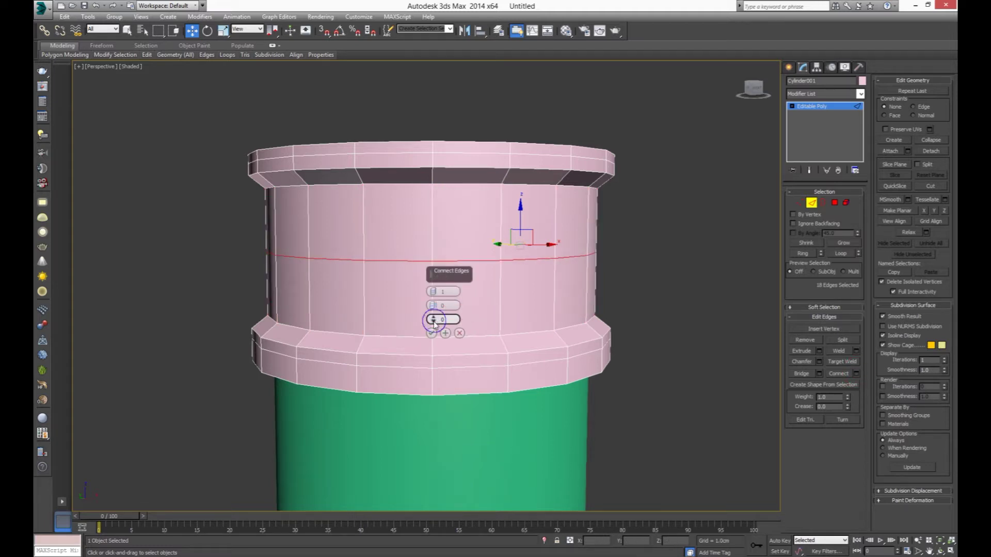
{"action": "left_click", "coordinate": [433, 291]}
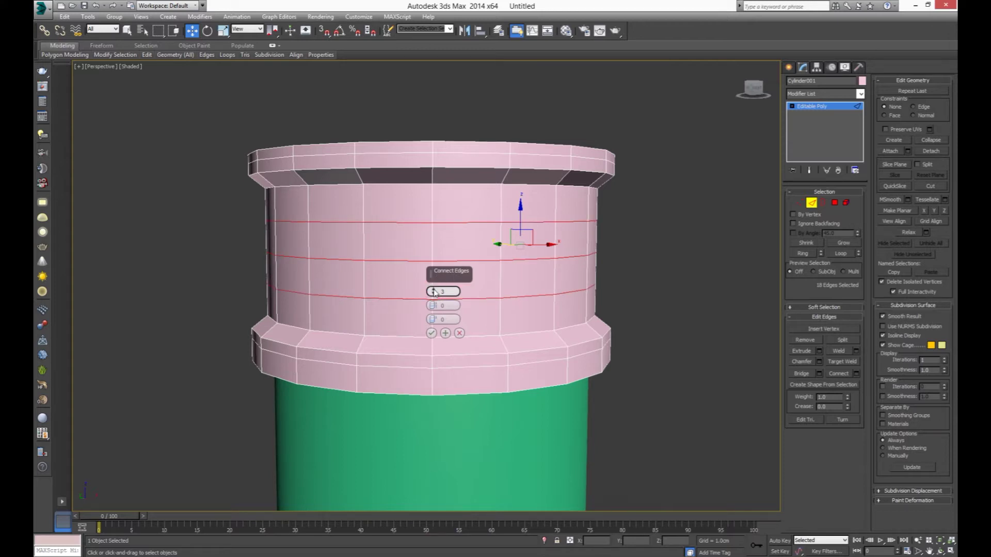
{"action": "left_click", "coordinate": [430, 332]}
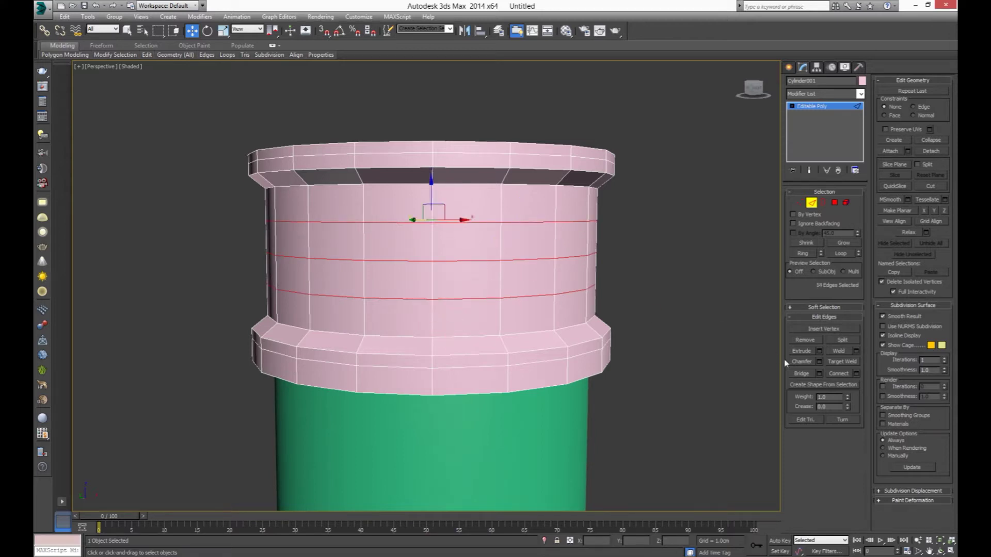
{"action": "left_click", "coordinate": [820, 363]}
{"action": "left_click_drag", "start_coordinate": [433, 292], "coordinate": [465, 214]}
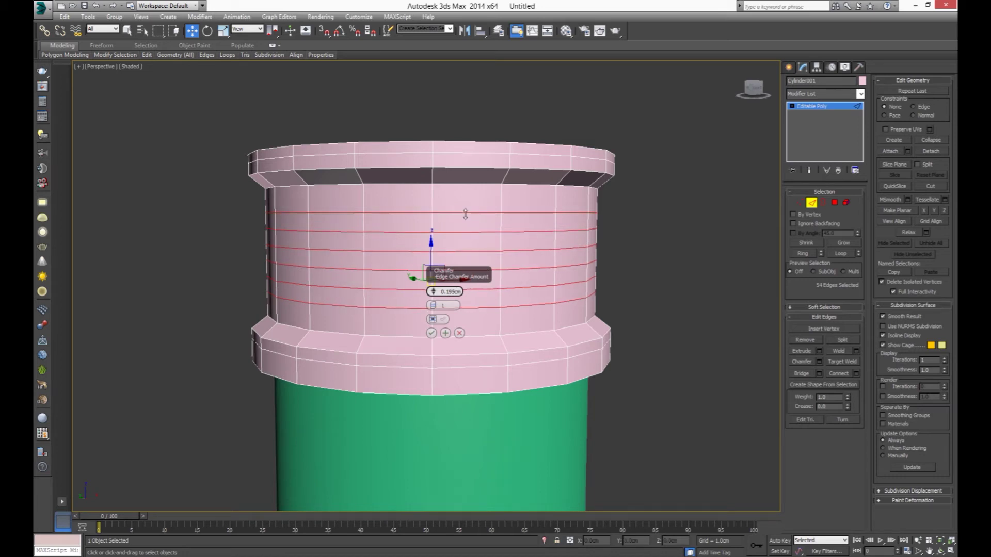
- Commit the 0.195cm chamfer on the three new edge loops
{"action": "left_click", "coordinate": [431, 333]}
{"action": "key", "text": "r"}
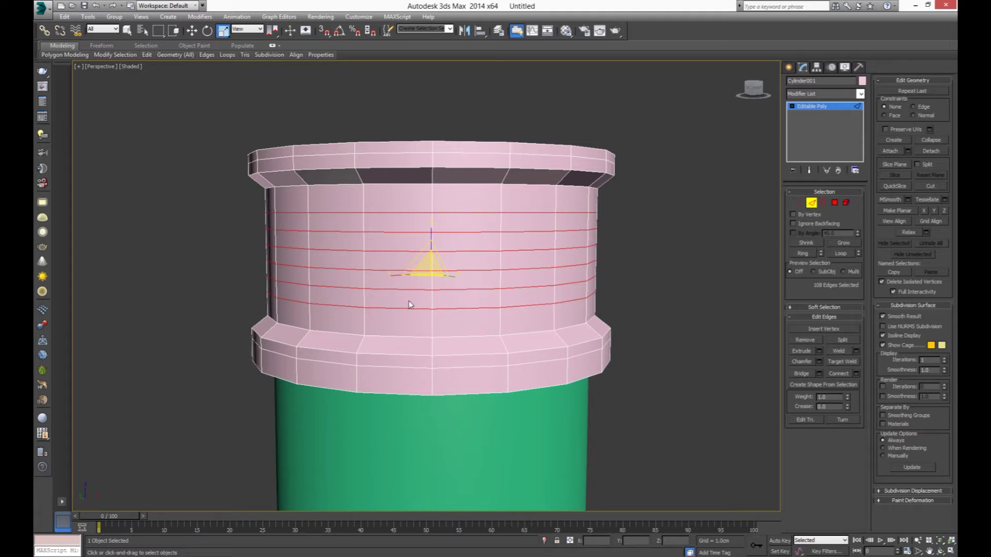
{"action": "key", "text": "w"}
{"action": "middle_click_drag", "start_coordinate": [395, 323], "coordinate": [419, 339], "text": "alt"}
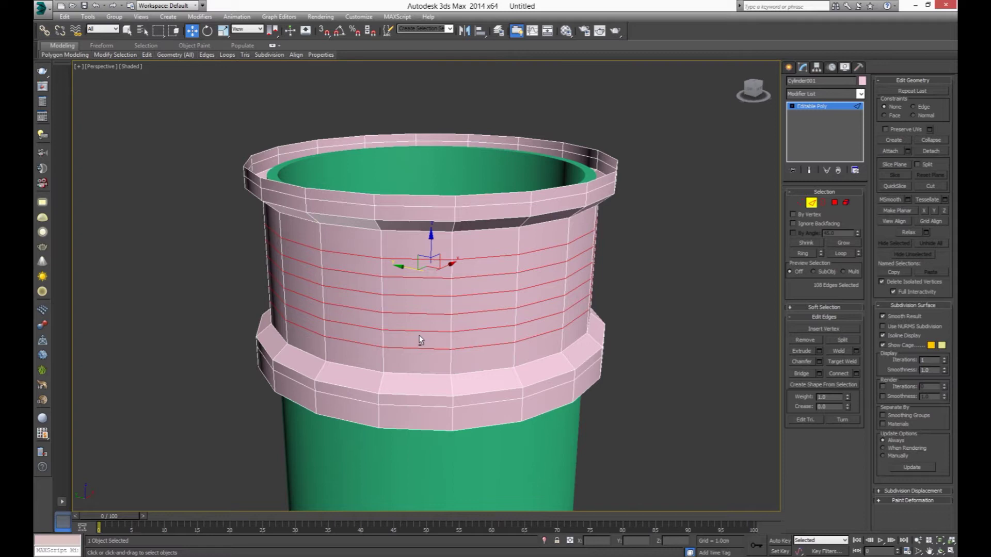
- Select the three thin polygon rings lying between the chamfered edge pairs
{"action": "key", "text": "4"}
{"action": "left_click", "coordinate": [461, 271]}
{"action": "left_click", "coordinate": [418, 268], "text": "ctrl"}
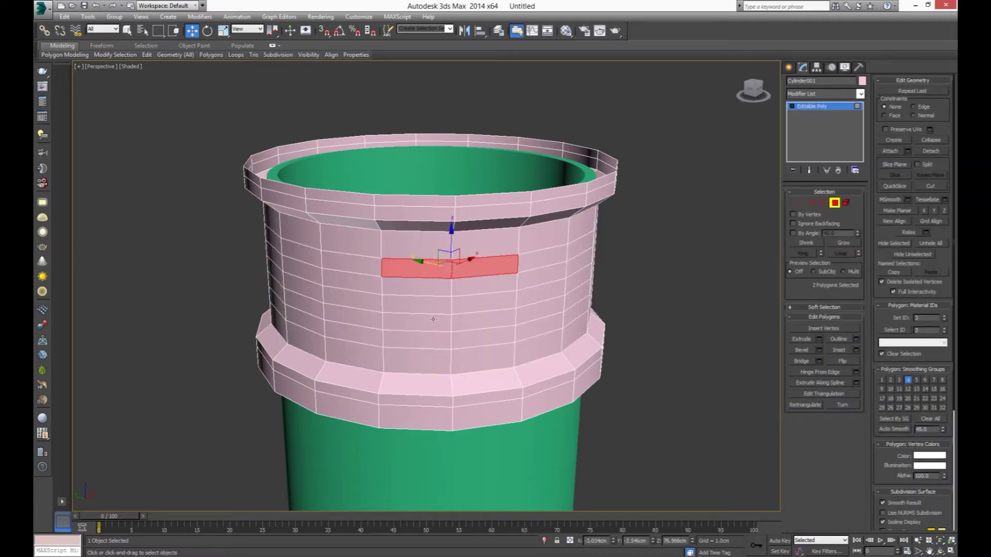
{"action": "left_click", "coordinate": [433, 307], "text": "ctrl"}
{"action": "left_click", "coordinate": [466, 304], "text": "ctrl"}
{"action": "left_click", "coordinate": [464, 342], "text": "ctrl"}
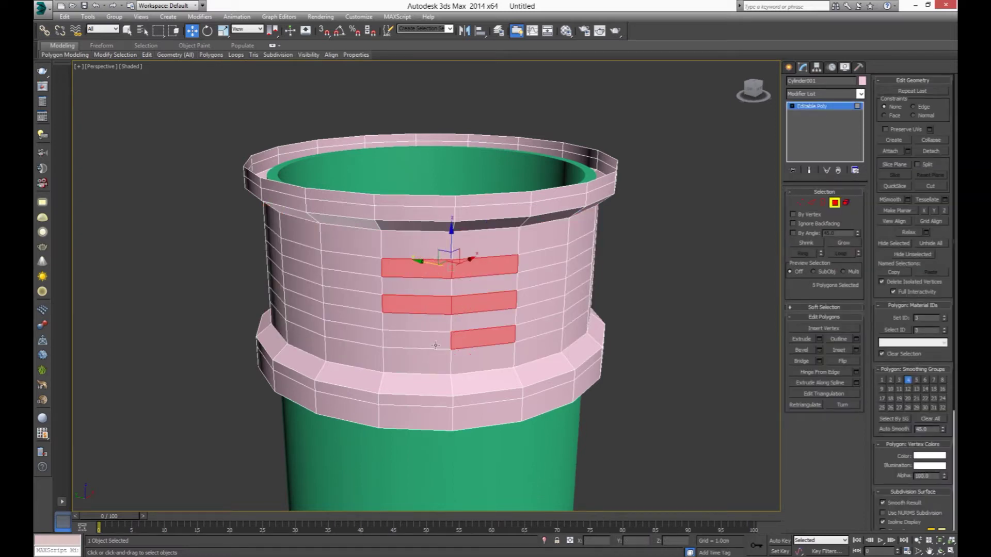
{"action": "key", "text": "alt+l"}
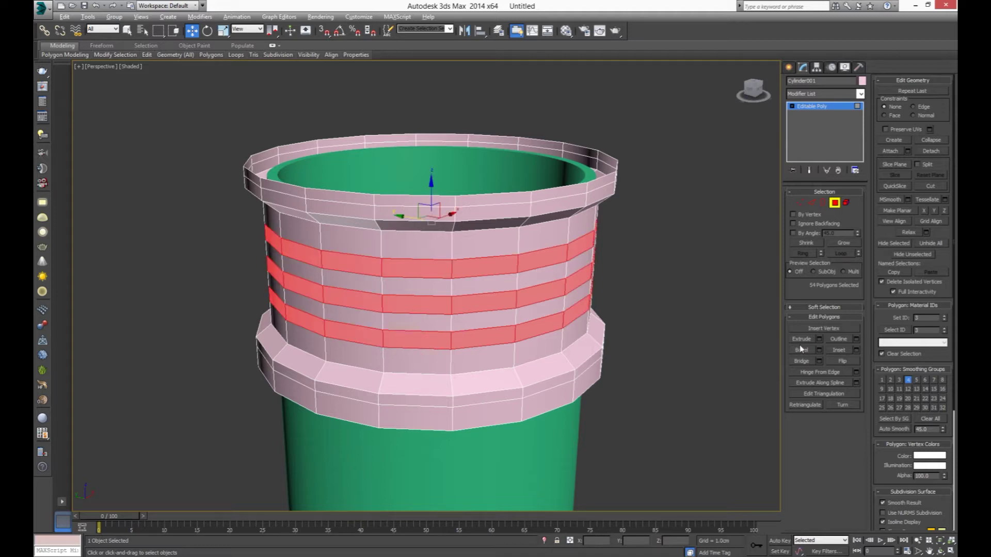
- Bevel the three polygon rings 0.264cm outward with a -0.095cm outline into ridges
{"action": "left_click", "coordinate": [819, 351]}
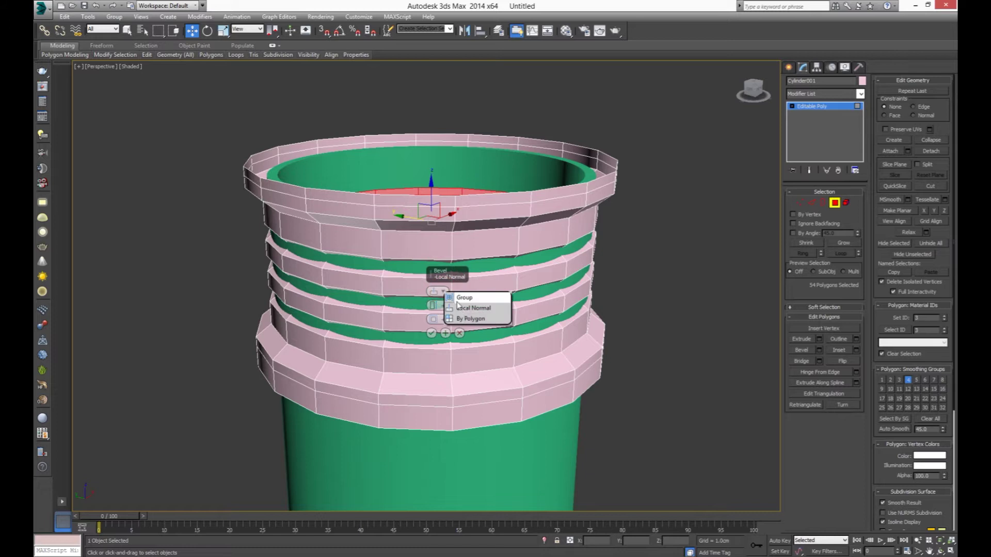
{"action": "left_click_drag", "start_coordinate": [433, 306], "coordinate": [437, 203]}
{"action": "right_click", "coordinate": [433, 319]}
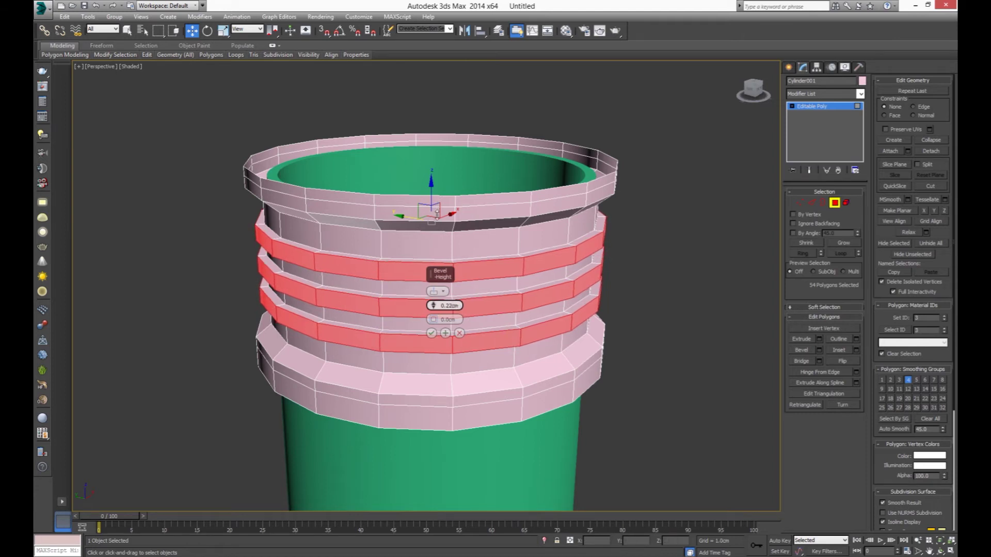
{"action": "left_click_drag", "start_coordinate": [437, 203], "coordinate": [444, 212]}
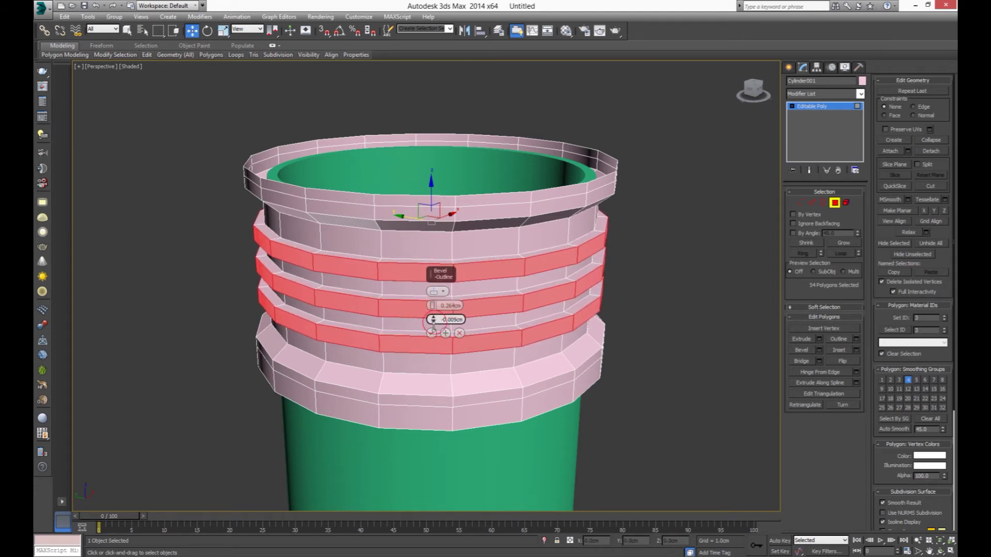
{"action": "left_click_drag", "start_coordinate": [433, 319], "coordinate": [442, 360]}
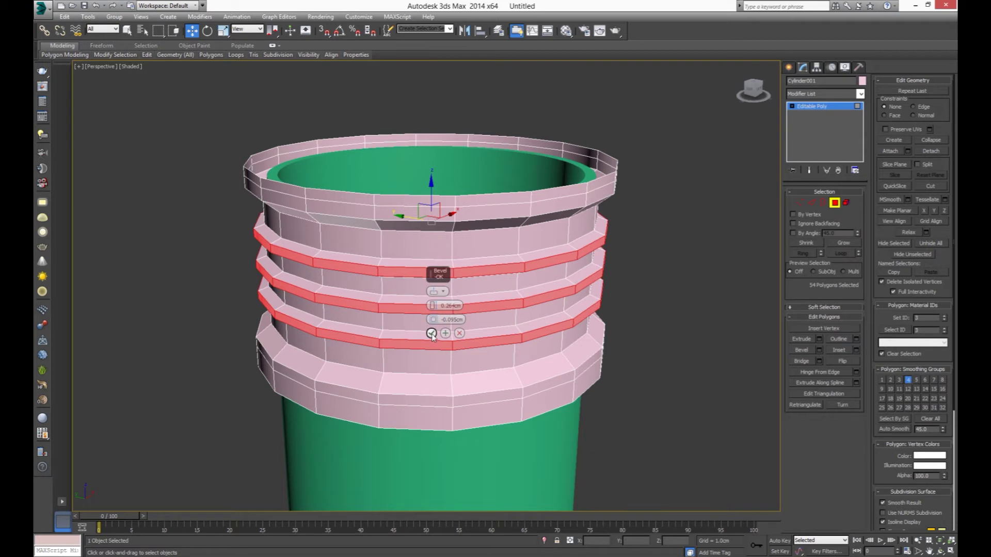
{"action": "left_click", "coordinate": [431, 333]}
{"action": "middle_click_drag", "start_coordinate": [481, 414], "coordinate": [503, 411], "text": "alt"}
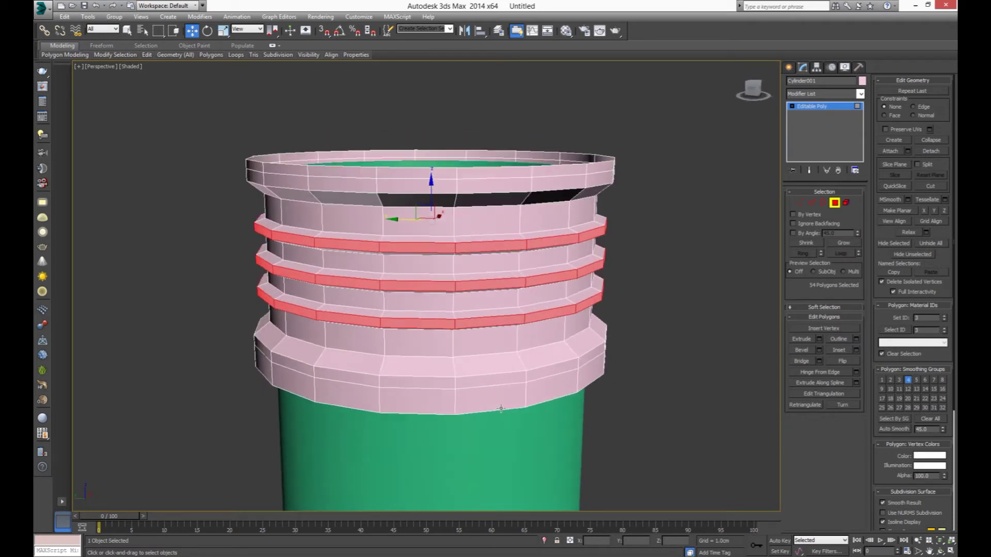
- Select the border edges of all three ridges and extend them into full loops
{"action": "key", "text": "2"}
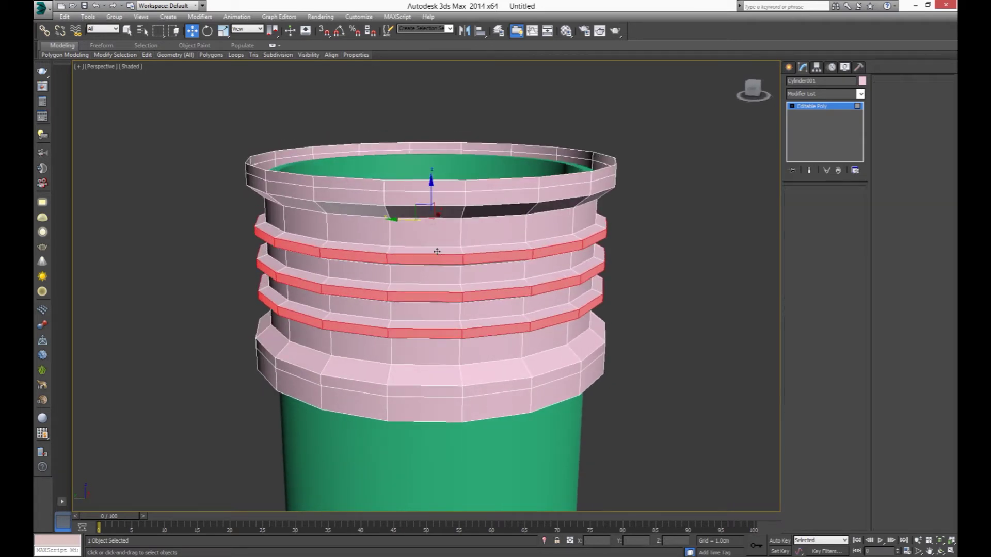
{"action": "left_click", "coordinate": [505, 241]}
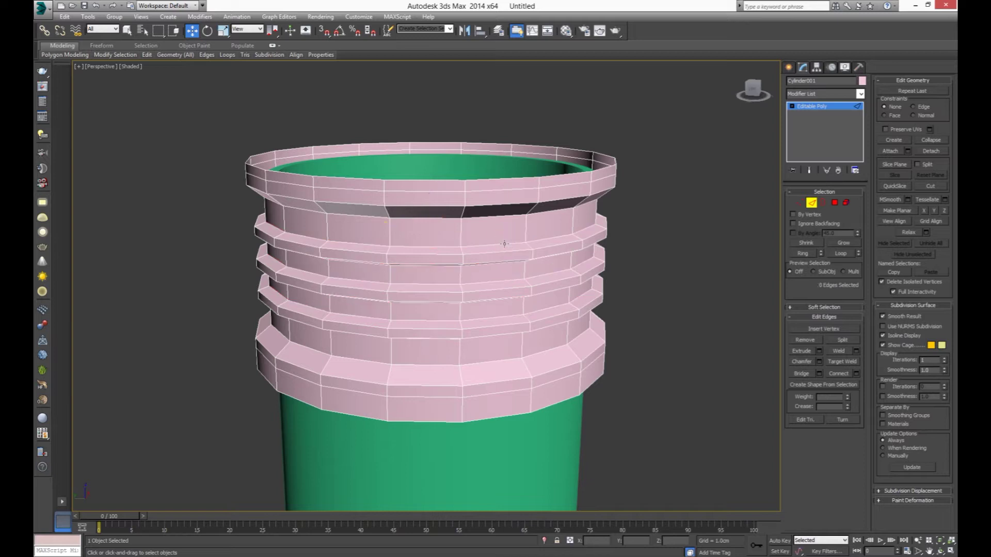
{"action": "left_click", "coordinate": [504, 250], "text": "ctrl"}
{"action": "middle_click_drag", "start_coordinate": [505, 249], "coordinate": [497, 336], "text": "alt"}
{"action": "left_click", "coordinate": [494, 266], "text": "ctrl"}
{"action": "left_click", "coordinate": [496, 283], "text": "ctrl"}
{"action": "left_click", "coordinate": [498, 299], "text": "ctrl"}
{"action": "left_click", "coordinate": [498, 309], "text": "ctrl"}
{"action": "left_click", "coordinate": [496, 321], "text": "ctrl"}
{"action": "left_click", "coordinate": [497, 333], "text": "ctrl"}
{"action": "mouse_move", "coordinate": [489, 340]}
{"action": "middle_mouse_down", "text": "alt"}
{"action": "mouse_move", "coordinate": [506, 366]}
{"action": "mouse_move", "coordinate": [491, 360]}
{"action": "middle_mouse_up", "text": "alt"}
{"action": "left_click", "coordinate": [492, 343], "text": "ctrl"}
{"action": "key", "text": "alt+l"}
{"action": "scroll", "coordinate": [485, 335], "scroll_direction": "up", "scroll_amount": 3}
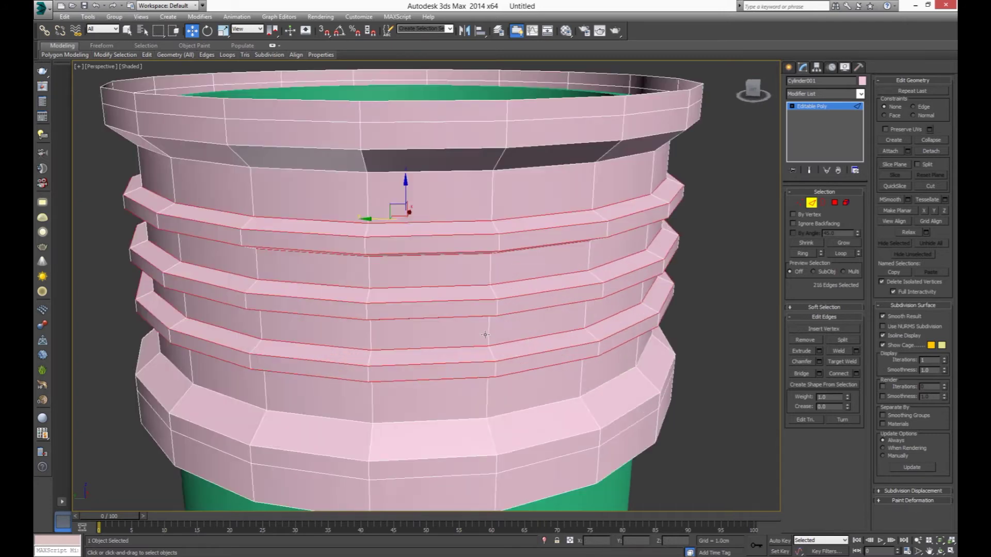
- Chamfer the ridge border loops by 0.016cm into tight support pairs
{"action": "left_click", "coordinate": [819, 363]}
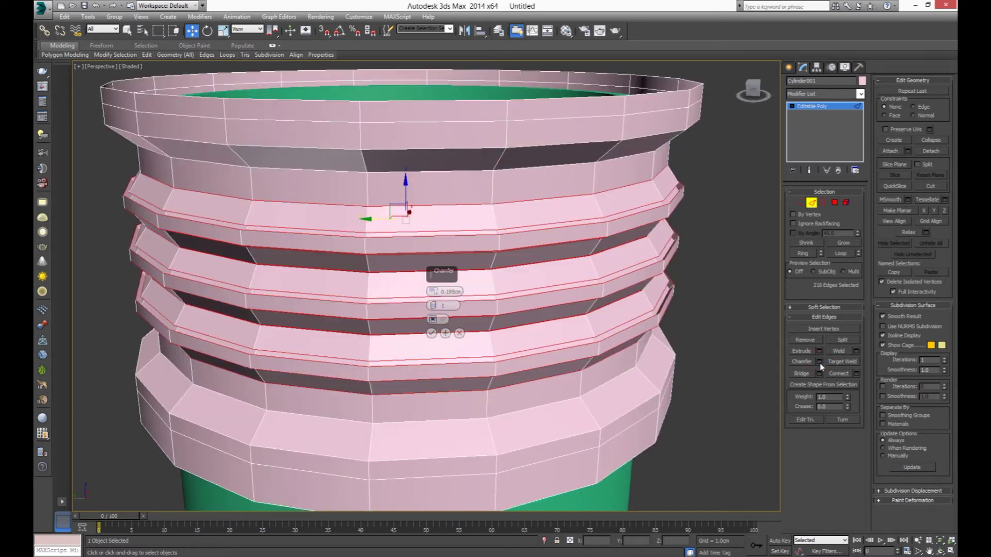
{"action": "left_click_drag", "start_coordinate": [434, 292], "coordinate": [434, 290]}
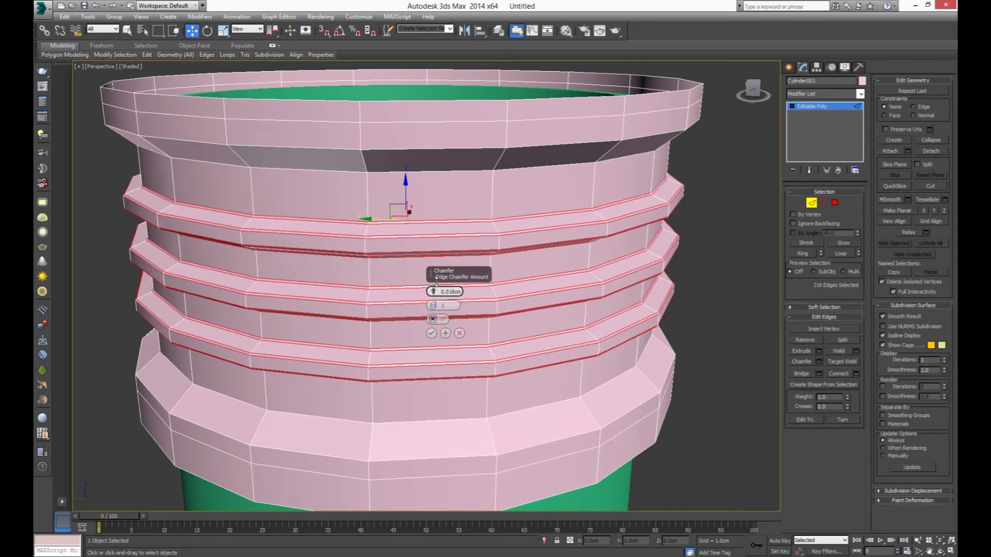
{"action": "left_click", "coordinate": [431, 334]}
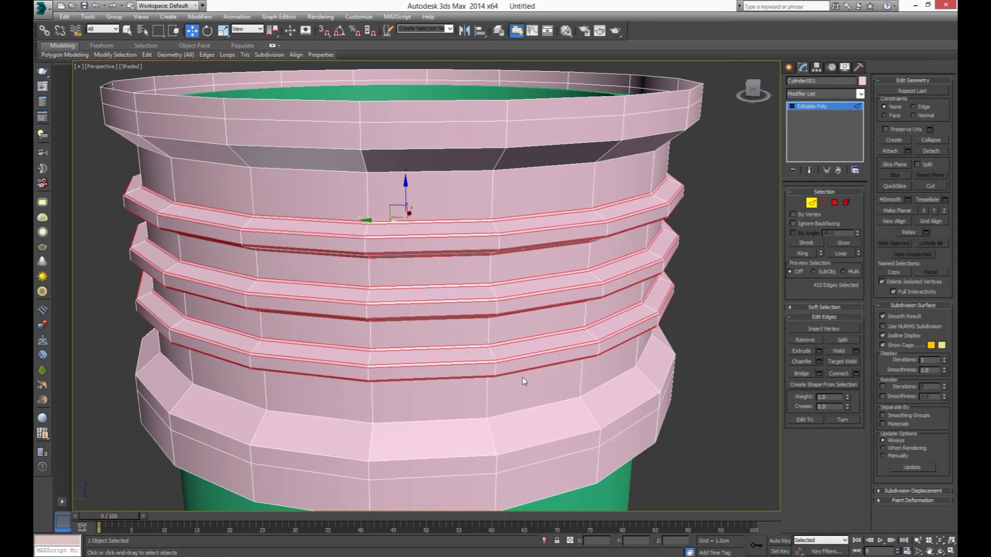
{"action": "scroll", "coordinate": [521, 376], "scroll_direction": "down", "scroll_amount": 2}
{"action": "scroll", "coordinate": [491, 343], "scroll_direction": "down", "scroll_amount": 4}
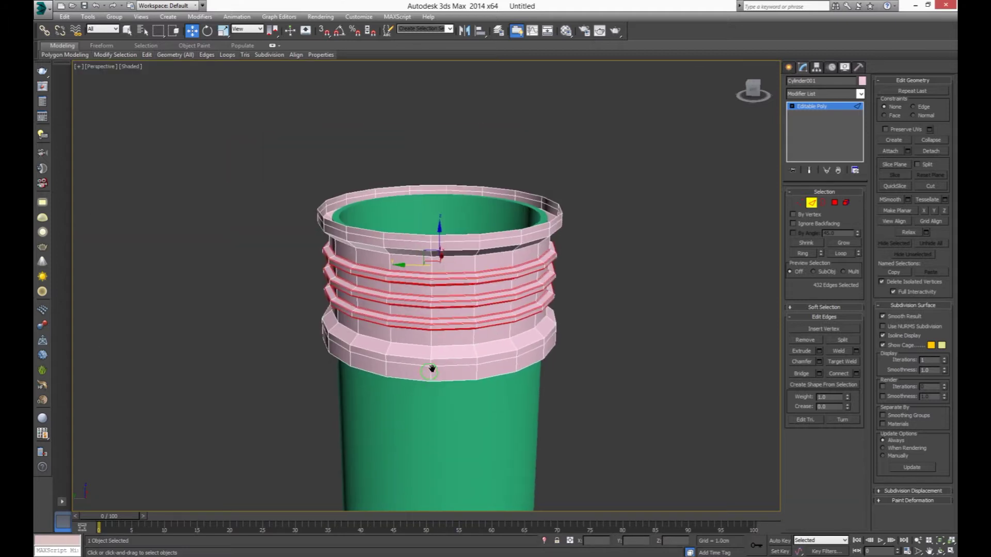
{"action": "middle_click_drag", "start_coordinate": [432, 369], "coordinate": [441, 361]}
{"action": "scroll", "coordinate": [441, 361], "scroll_direction": "up", "scroll_amount": 3}
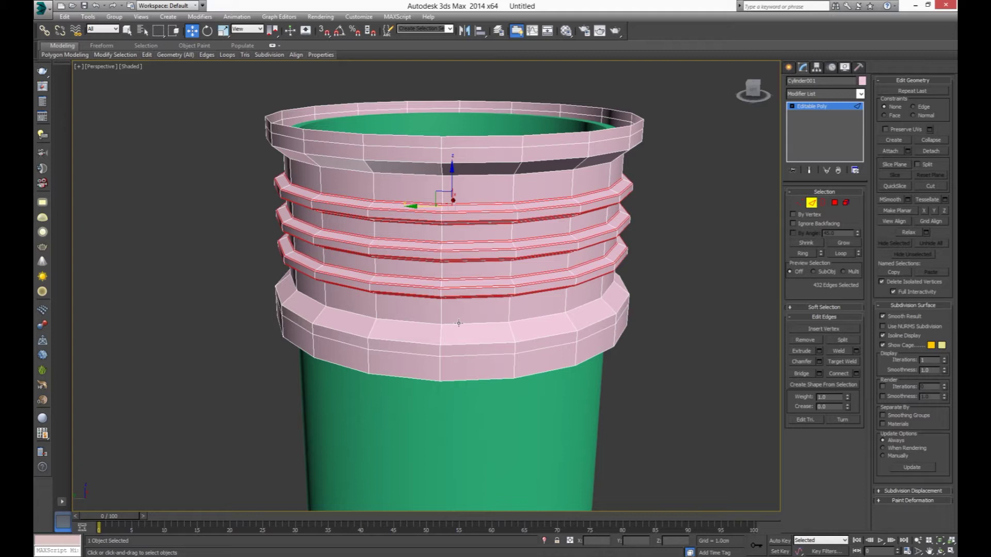
- Chamfer the edge loop above the neck's base collar into a double edge
{"action": "double_click", "coordinate": [458, 323]}
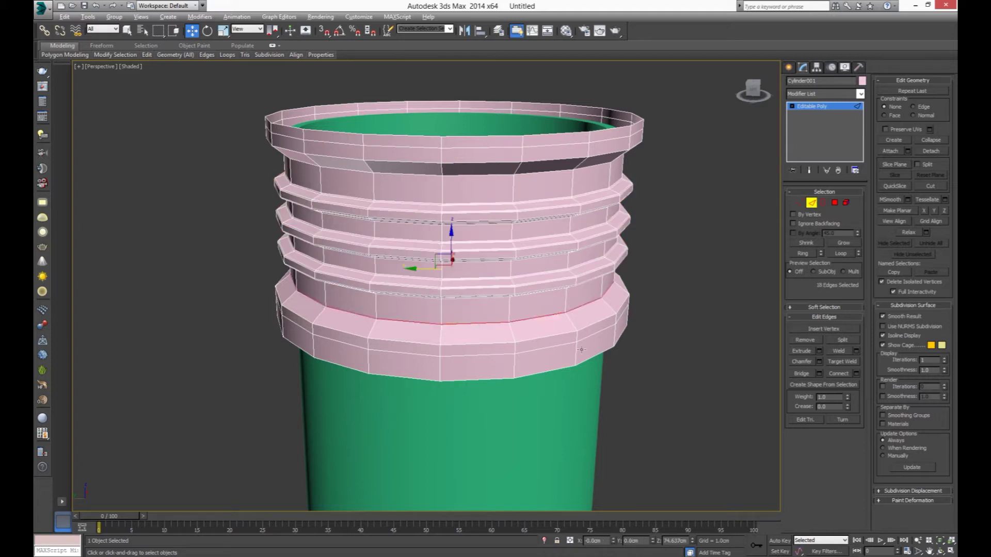
{"action": "left_click", "coordinate": [819, 362]}
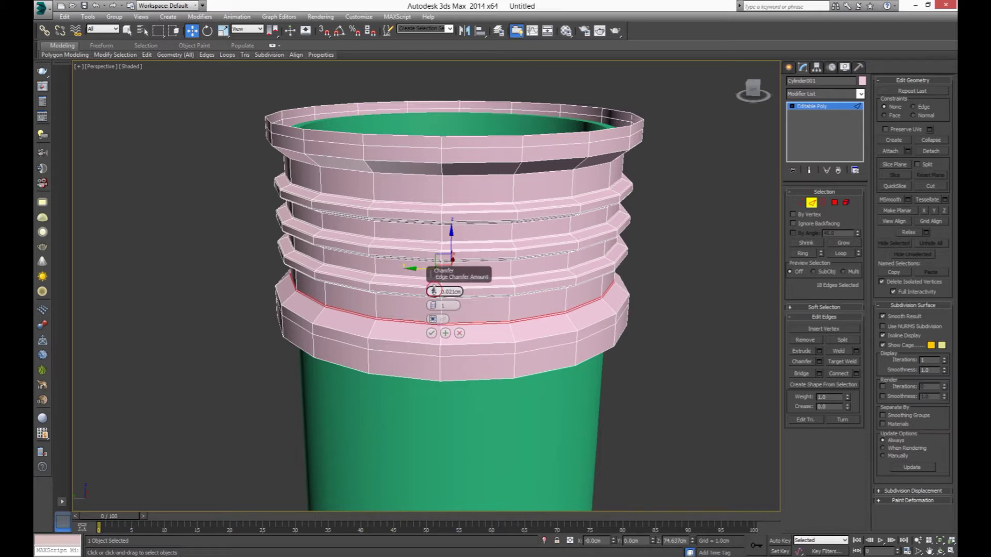
{"action": "left_click_drag", "start_coordinate": [433, 291], "coordinate": [439, 261]}
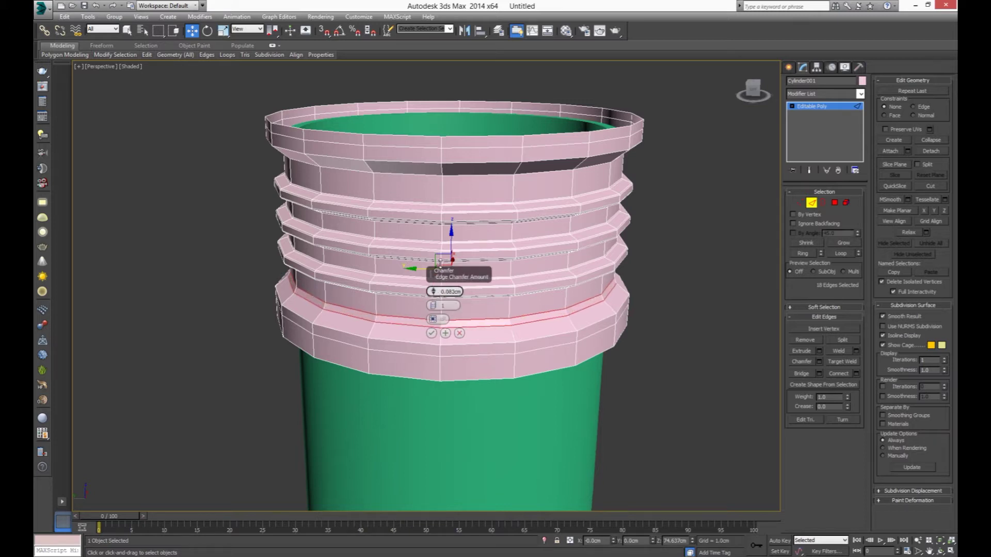
{"action": "left_click", "coordinate": [430, 333]}
{"action": "middle_click_drag", "start_coordinate": [500, 248], "coordinate": [506, 238], "text": "alt"}
- Select the two top-rim edge loops and chamfer them about 0.053cm into double edges
{"action": "left_click", "coordinate": [517, 148]}
{"action": "double_click", "coordinate": [517, 148]}
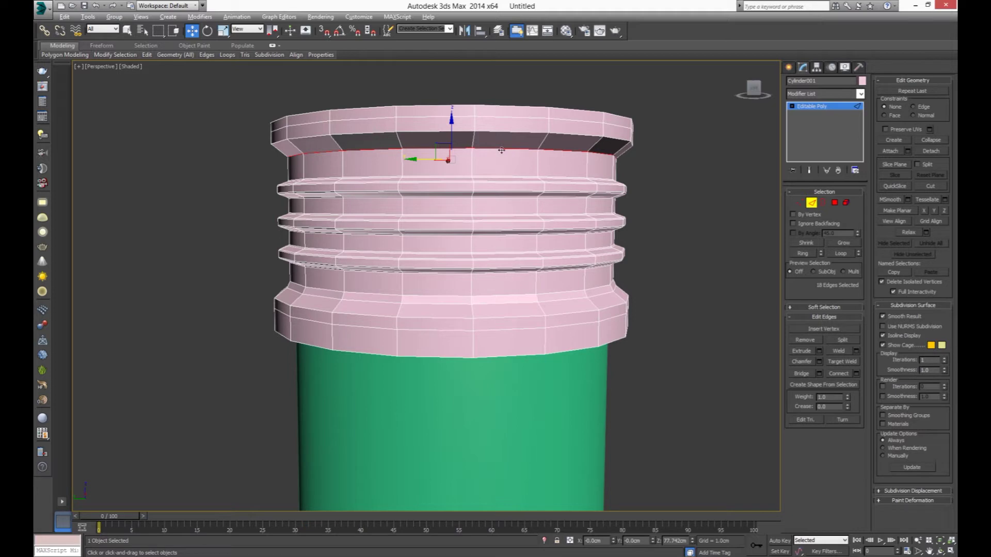
{"action": "left_click", "coordinate": [505, 134], "text": "ctrl"}
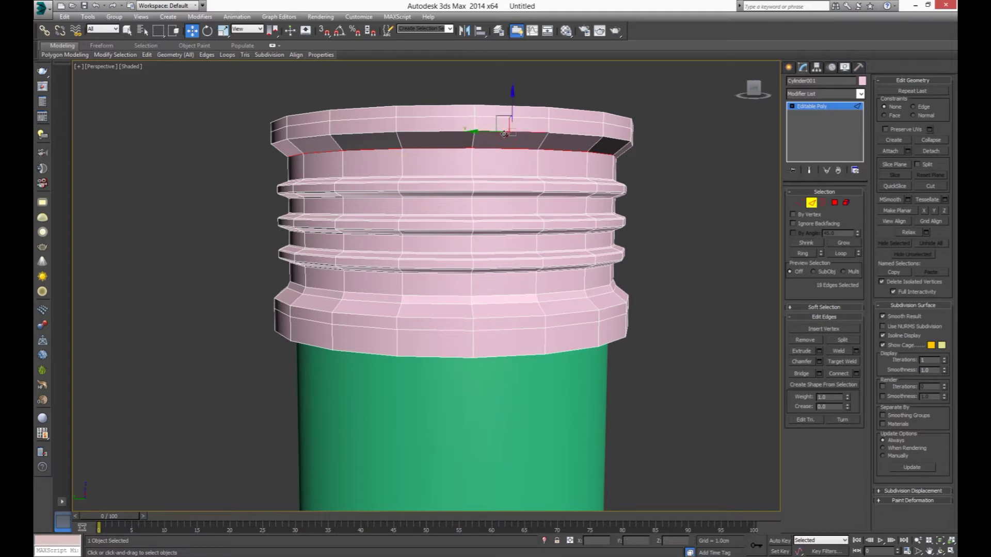
{"action": "double_click", "coordinate": [505, 133]}
{"action": "middle_click_drag", "start_coordinate": [514, 193], "coordinate": [546, 205], "text": "alt"}
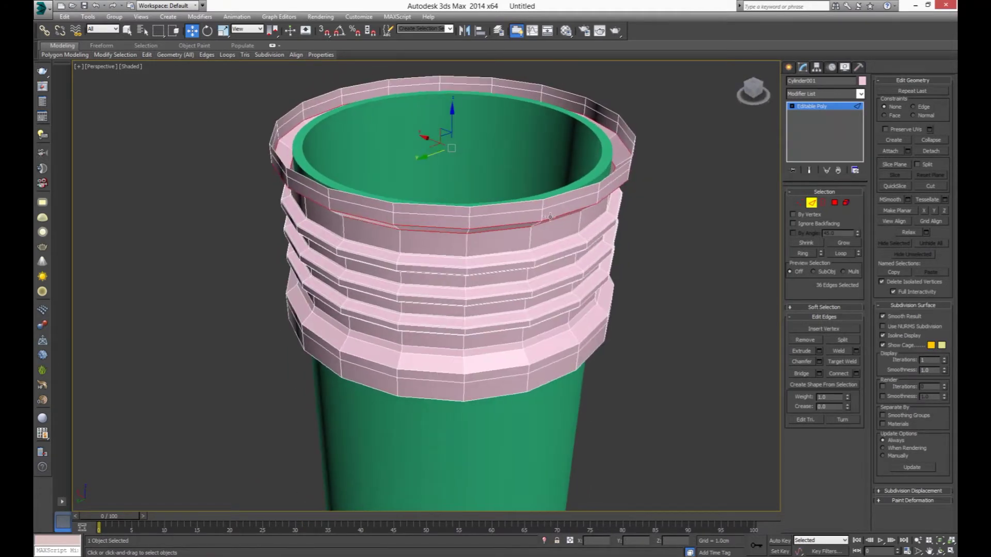
{"action": "scroll", "coordinate": [546, 205], "scroll_direction": "up", "scroll_amount": 3}
{"action": "left_click", "coordinate": [819, 361]}
{"action": "left_click_drag", "start_coordinate": [435, 290], "coordinate": [433, 331]}
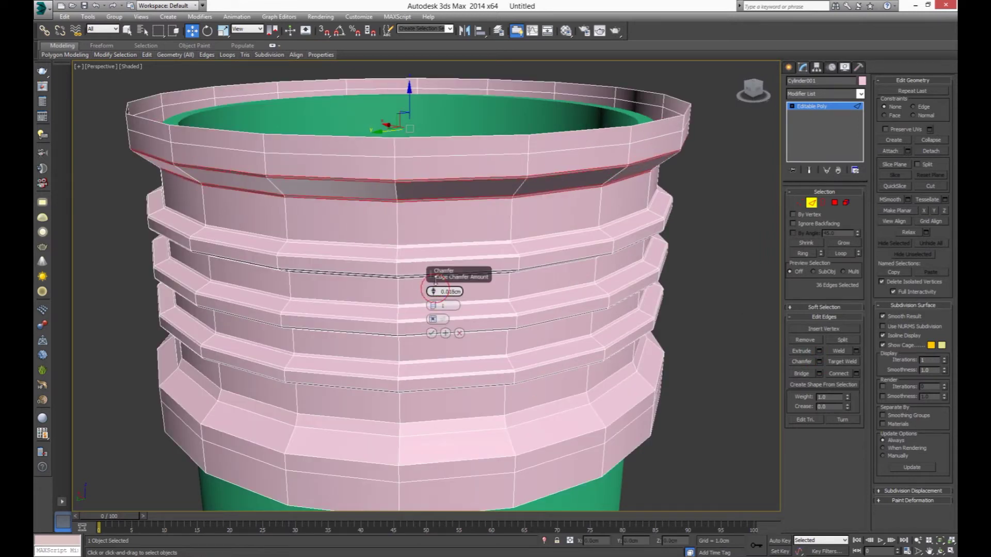
{"action": "left_click", "coordinate": [432, 333]}
- In front view, Shift-drag the open top rim border upward into a taller band
{"action": "key", "text": "f"}
{"action": "scroll", "coordinate": [454, 341], "scroll_direction": "down", "scroll_amount": 5}
{"action": "scroll", "coordinate": [449, 336], "scroll_direction": "up", "scroll_amount": 1}
{"action": "scroll", "coordinate": [441, 317], "scroll_direction": "up", "scroll_amount": 4}
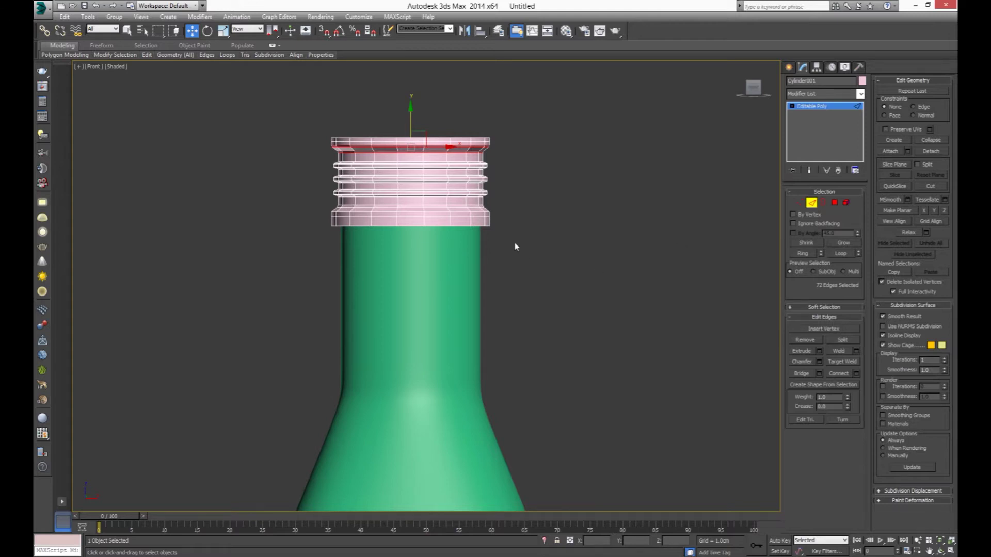
{"action": "middle_click_drag", "start_coordinate": [515, 247], "coordinate": [522, 314]}
{"action": "scroll", "coordinate": [343, 213], "scroll_direction": "up", "scroll_amount": 2}
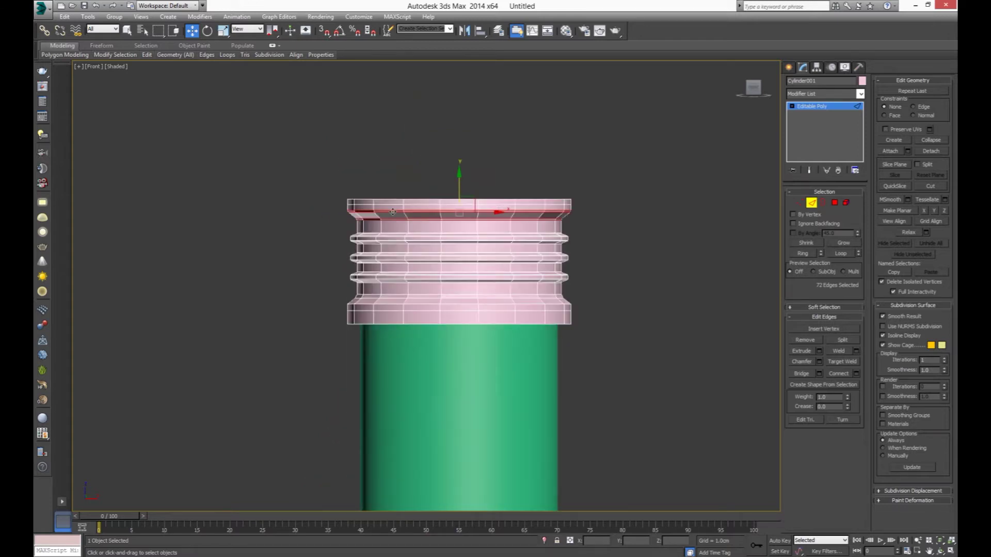
{"action": "key", "text": "3"}
{"action": "left_click", "coordinate": [412, 198]}
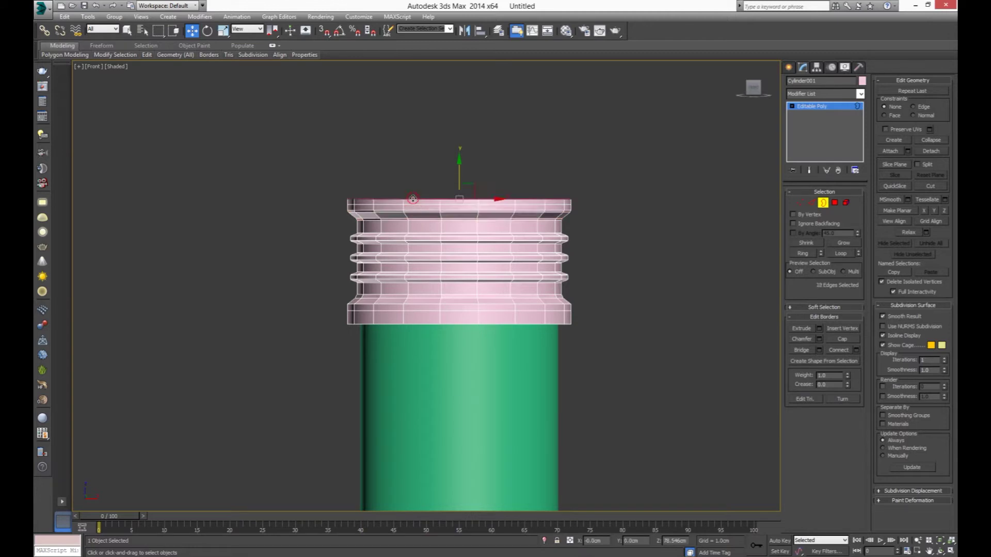
{"action": "left_click_drag", "start_coordinate": [459, 174], "coordinate": [470, 111], "text": "shift"}
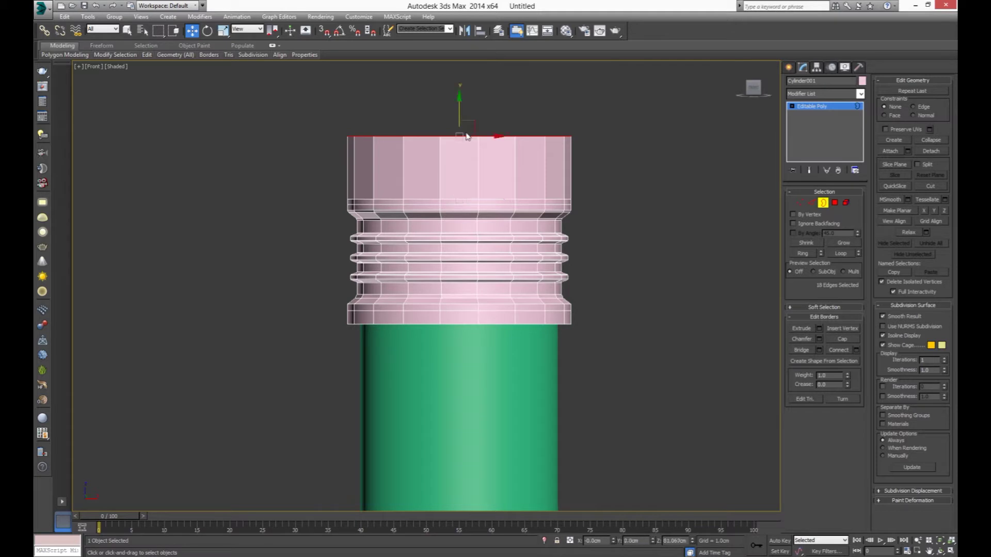
- Raise the rim border slightly, scale it inward, and cap the top opening
{"action": "key", "text": "p"}
{"action": "scroll", "coordinate": [443, 137], "scroll_direction": "down", "scroll_amount": 3}
{"action": "mouse_move", "coordinate": [442, 137]}
{"action": "middle_mouse_down", "text": "alt"}
{"action": "mouse_move", "coordinate": [510, 319]}
{"action": "mouse_move", "coordinate": [521, 294]}
{"action": "middle_mouse_up", "text": "alt"}
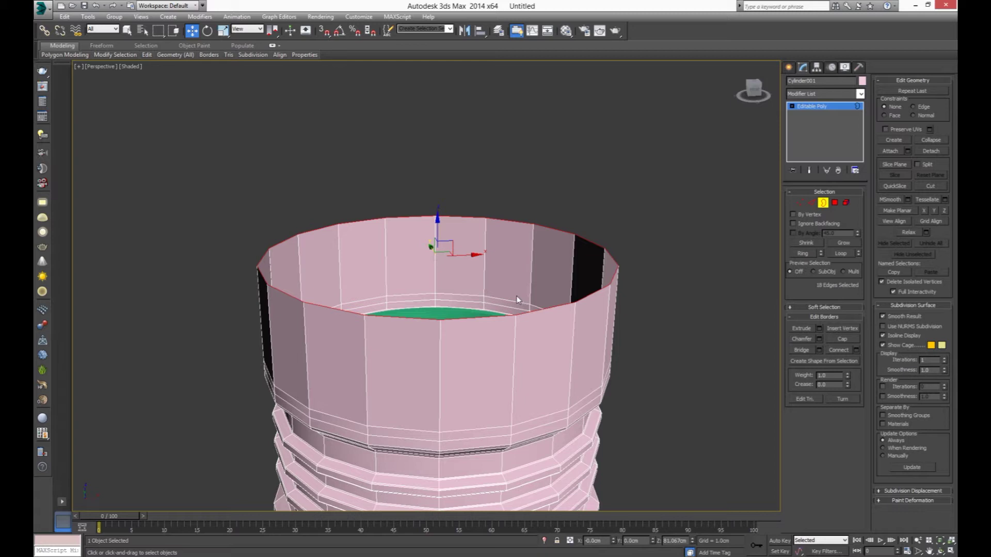
{"action": "mouse_move", "coordinate": [437, 229]}
{"action": "left_mouse_down"}
{"action": "mouse_move", "coordinate": [431, 250]}
{"action": "mouse_move", "coordinate": [454, 358]}
{"action": "left_mouse_up"}
{"action": "key", "text": "r"}
{"action": "left_click", "coordinate": [844, 339]}
{"action": "left_click", "coordinate": [380, 281]}
{"action": "scroll", "coordinate": [416, 361], "scroll_direction": "down", "scroll_amount": 5}
{"action": "scroll", "coordinate": [421, 332], "scroll_direction": "up", "scroll_amount": 2}
{"action": "middle_click_drag", "start_coordinate": [421, 332], "coordinate": [433, 310], "text": "alt"}
{"action": "scroll", "coordinate": [428, 290], "scroll_direction": "up", "scroll_amount": 3}
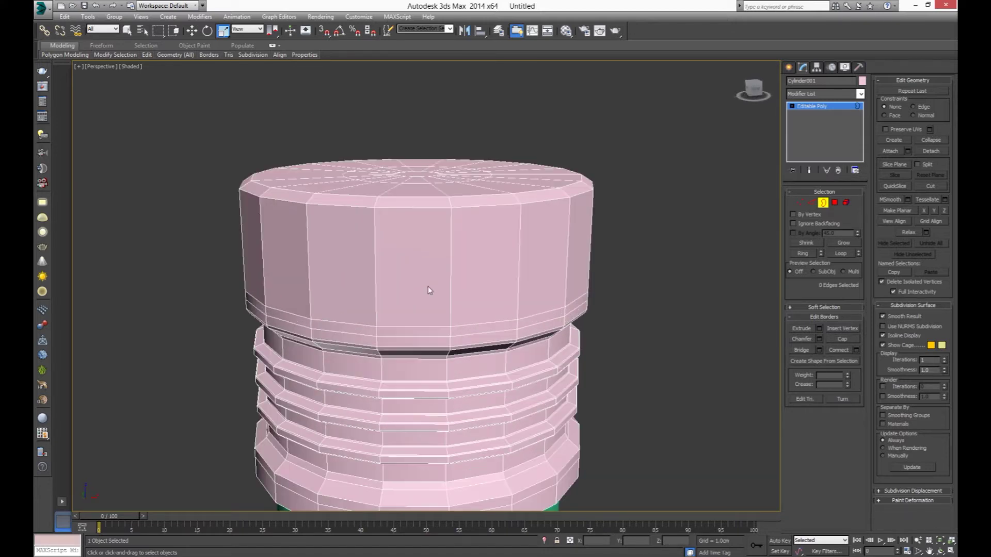
- Chamfer the cap lid's outer rim edge loop by about 0.044cm into a support pair
{"action": "key", "text": "2"}
{"action": "left_click", "coordinate": [410, 208]}
{"action": "double_click", "coordinate": [409, 208]}
{"action": "left_click", "coordinate": [820, 362]}
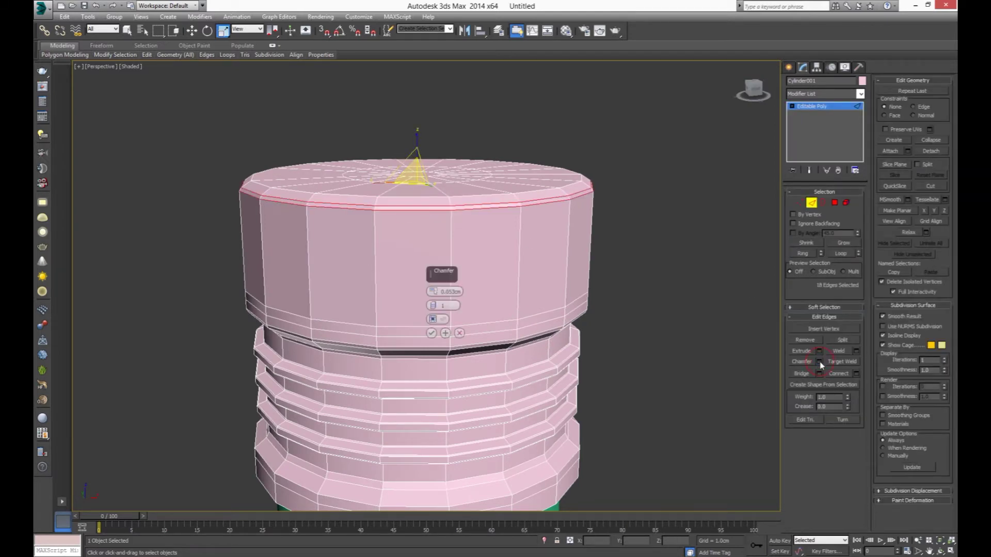
{"action": "left_click_drag", "start_coordinate": [434, 292], "coordinate": [442, 325]}
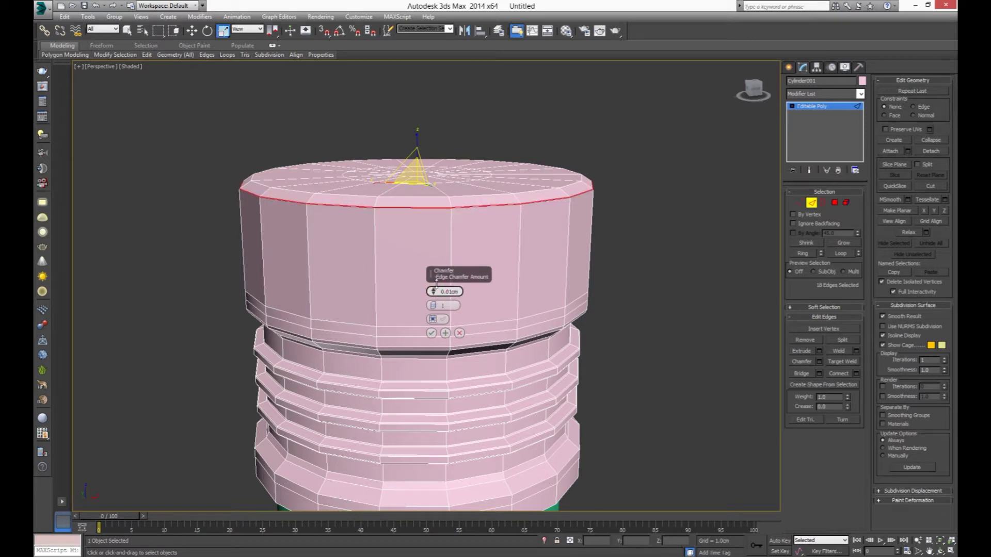
{"action": "left_click", "coordinate": [431, 334]}
{"action": "left_click", "coordinate": [788, 67]}
- Add a TurboSmooth modifier to the pink cap from the Modifier List
{"action": "scroll", "coordinate": [489, 349], "scroll_direction": "down", "scroll_amount": 5}
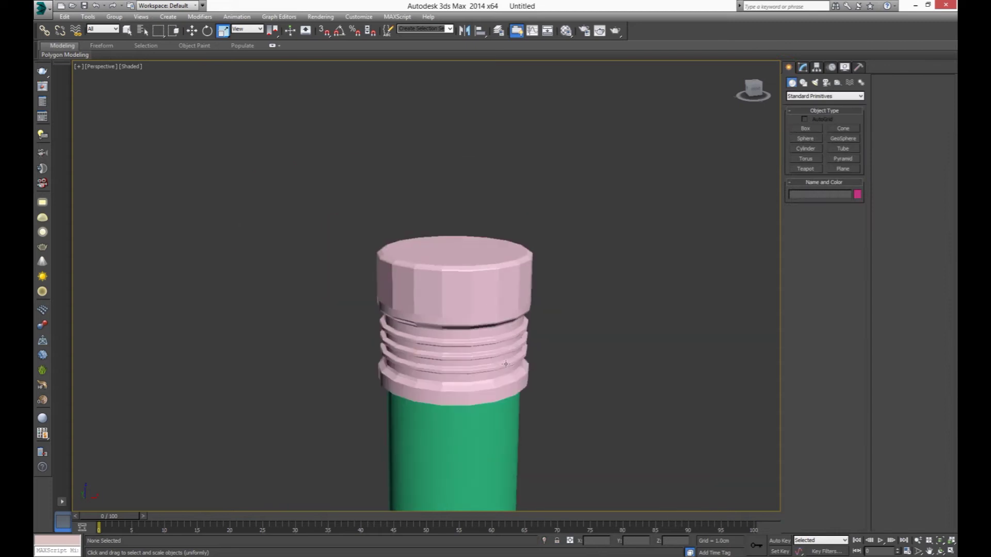
{"action": "middle_click_drag", "start_coordinate": [490, 348], "coordinate": [462, 320], "text": "alt"}
{"action": "scroll", "coordinate": [462, 320], "scroll_direction": "up", "scroll_amount": 2}
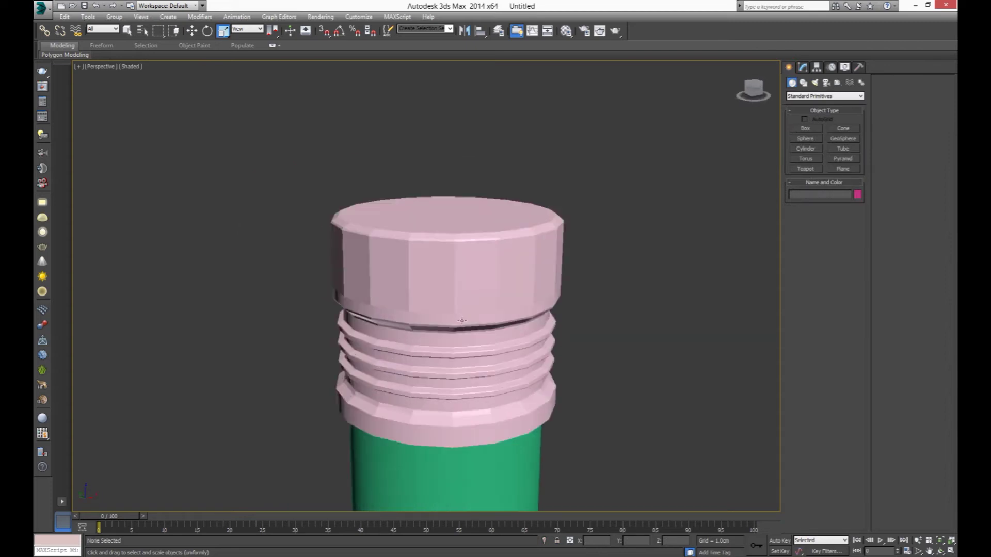
{"action": "left_click", "coordinate": [507, 287]}
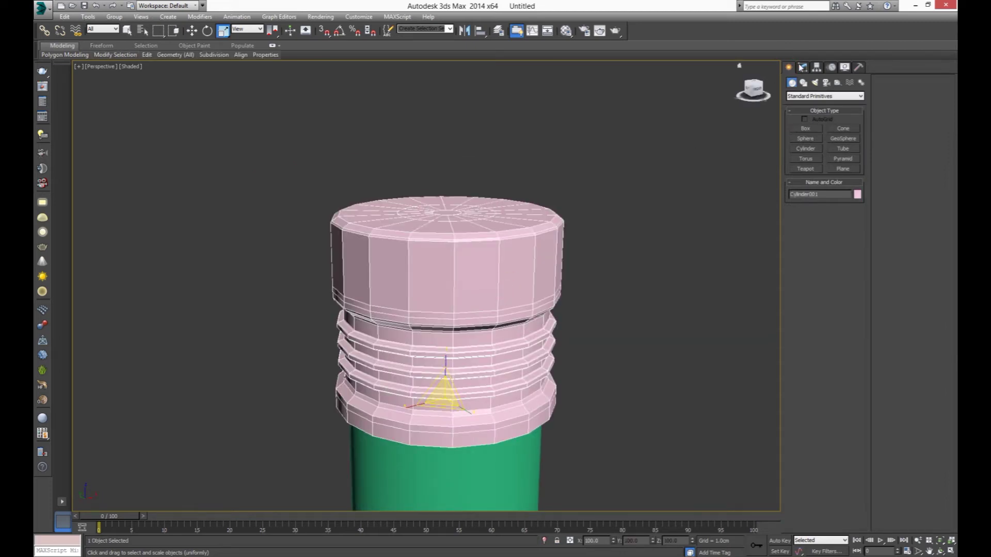
{"action": "left_click", "coordinate": [803, 67]}
{"action": "left_click", "coordinate": [831, 94]}
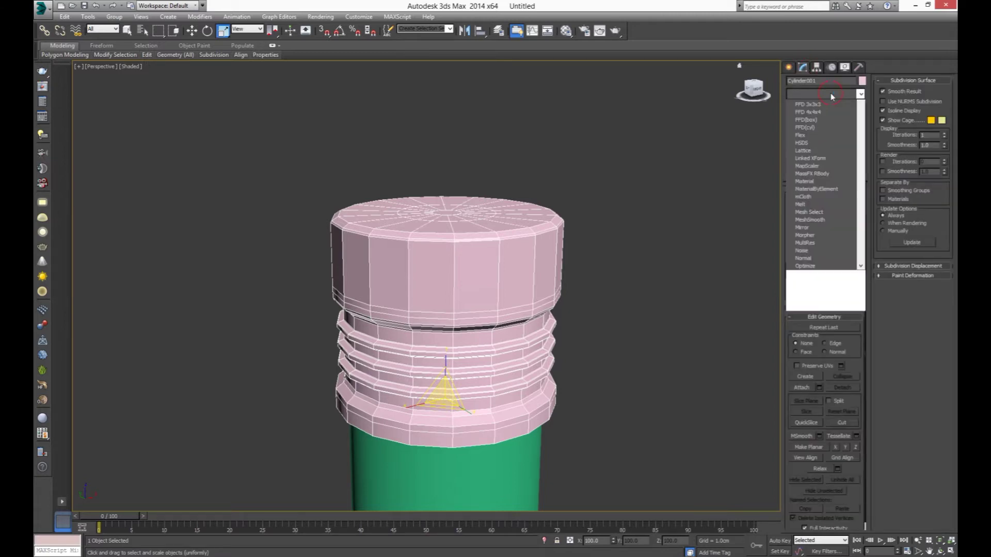
{"action": "scroll", "coordinate": [831, 93], "scroll_direction": "down", "scroll_amount": 10}
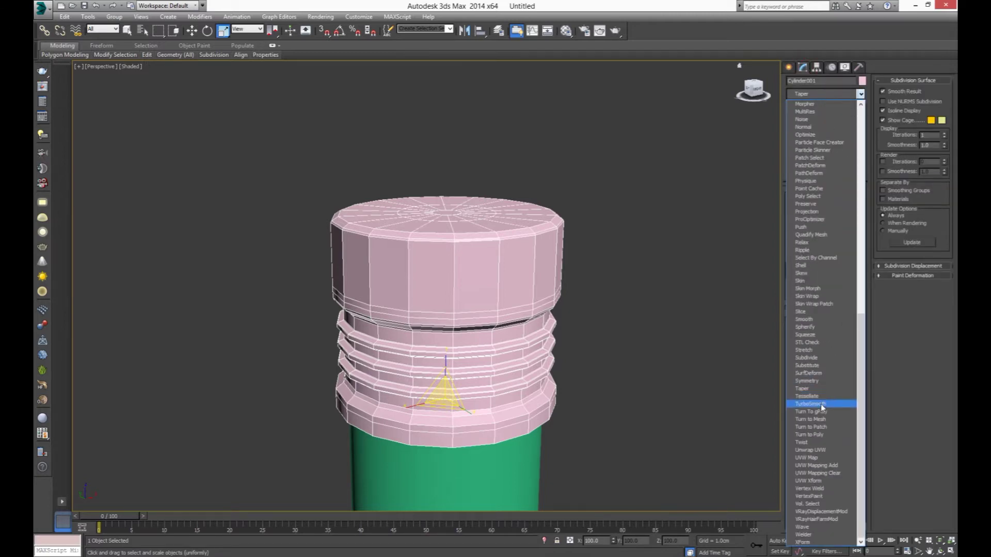
{"action": "left_click", "coordinate": [823, 404]}
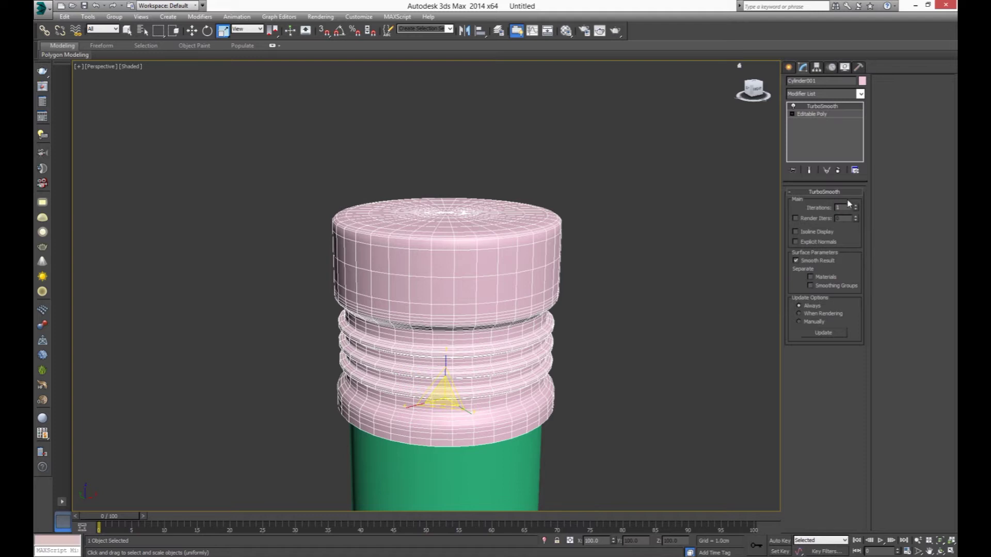
{"action": "left_click", "coordinate": [657, 288]}
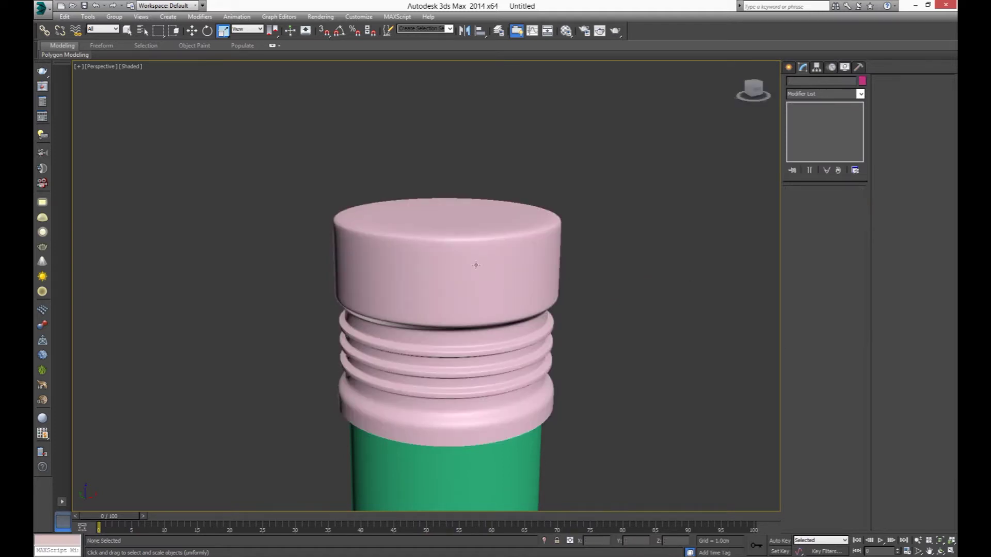
{"action": "scroll", "coordinate": [475, 279], "scroll_direction": "down", "scroll_amount": 4}
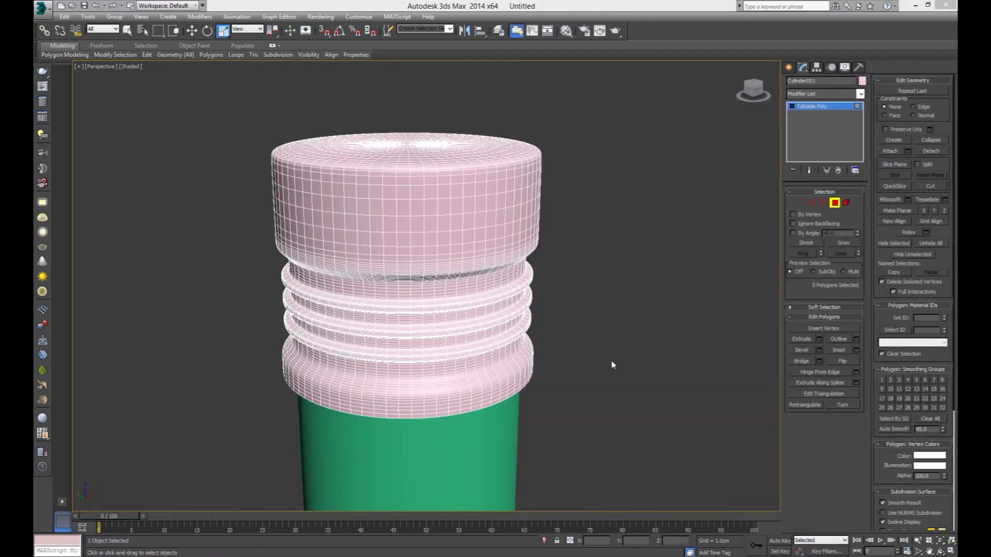
- In front view, select the cap's upper band of polygons
{"action": "key", "text": "f"}
{"action": "middle_click_drag", "start_coordinate": [586, 361], "coordinate": [543, 393]}
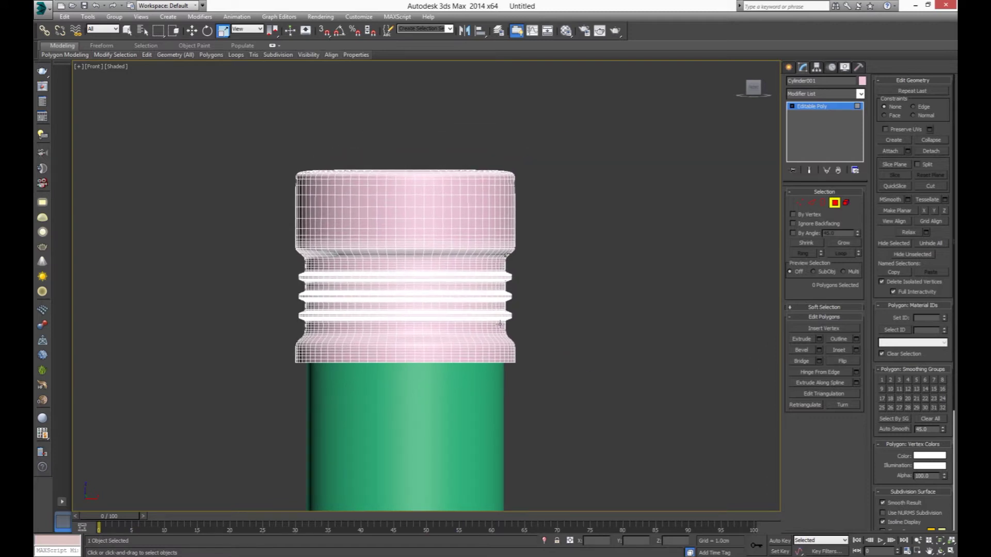
{"action": "scroll", "coordinate": [516, 298], "scroll_direction": "up", "scroll_amount": 2}
{"action": "middle_click_drag", "start_coordinate": [528, 312], "coordinate": [512, 345]}
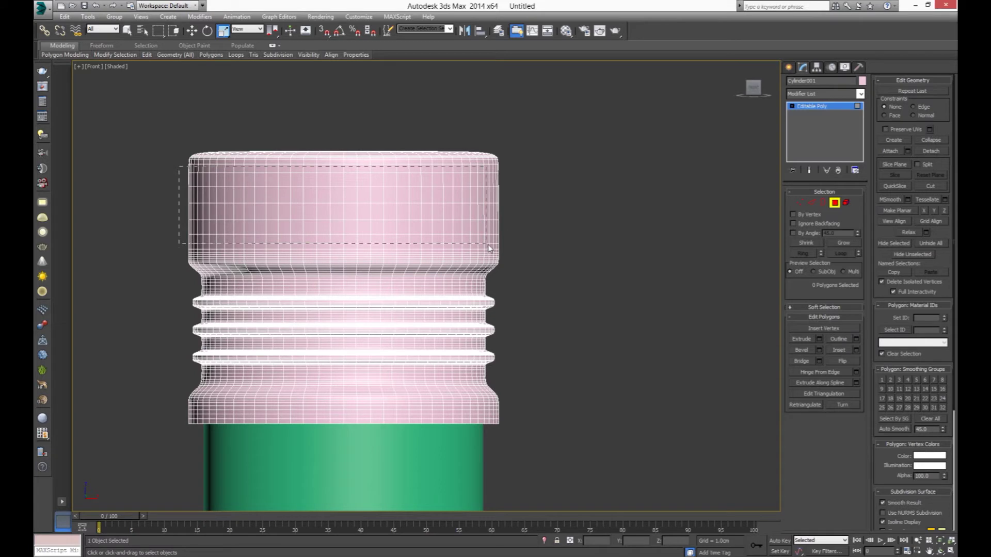
{"action": "left_click_drag", "start_coordinate": [314, 219], "coordinate": [518, 243]}
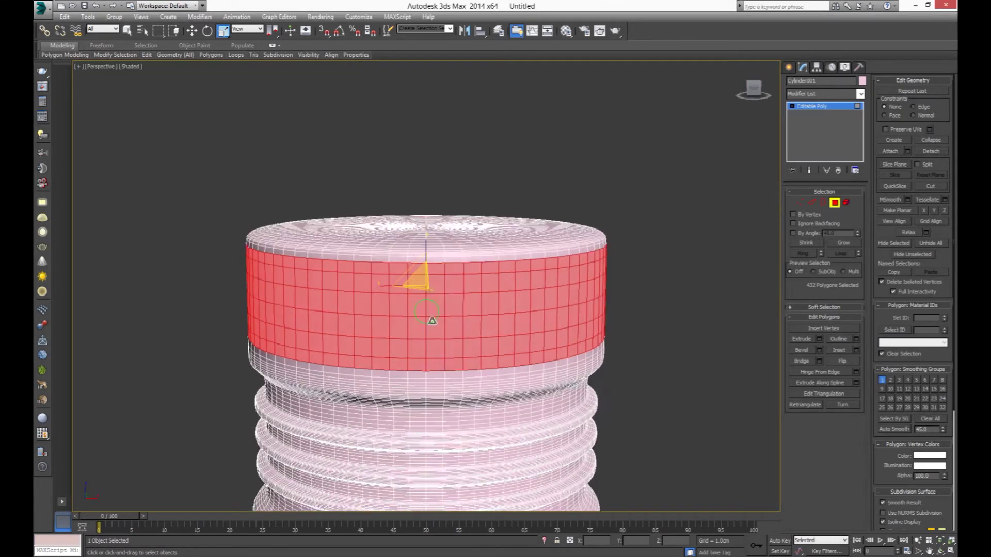
{"action": "mouse_move", "coordinate": [449, 324]}
{"action": "middle_mouse_down", "text": "alt"}
{"action": "mouse_move", "coordinate": [469, 321]}
{"action": "mouse_move", "coordinate": [444, 283]}
{"action": "middle_mouse_up", "text": "alt"}
- Select the extra edge loops on the cap's side and remove them with Ctrl+Backspace
{"action": "key", "text": "2"}
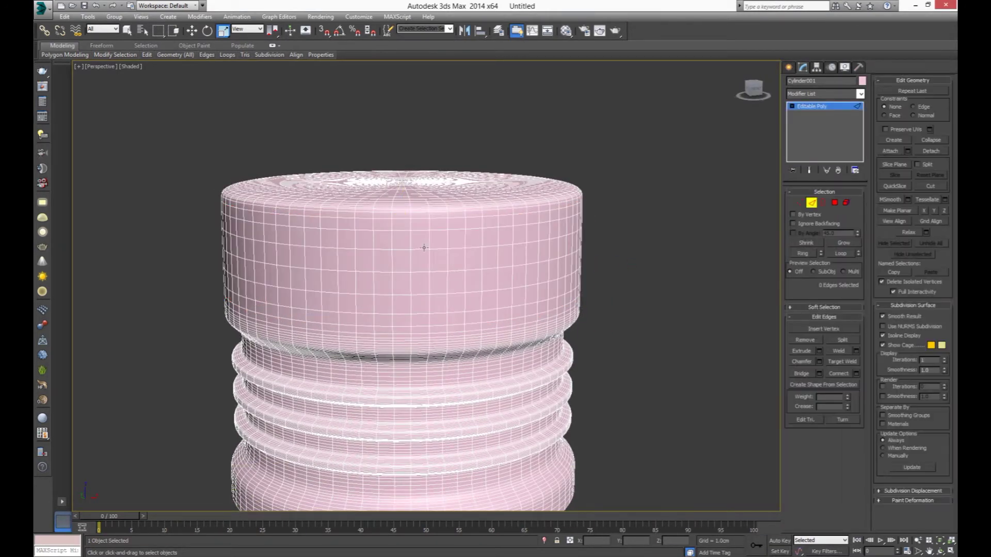
{"action": "left_click", "coordinate": [422, 231]}
{"action": "left_click", "coordinate": [420, 249], "text": "ctrl"}
{"action": "left_click", "coordinate": [420, 272], "text": "ctrl"}
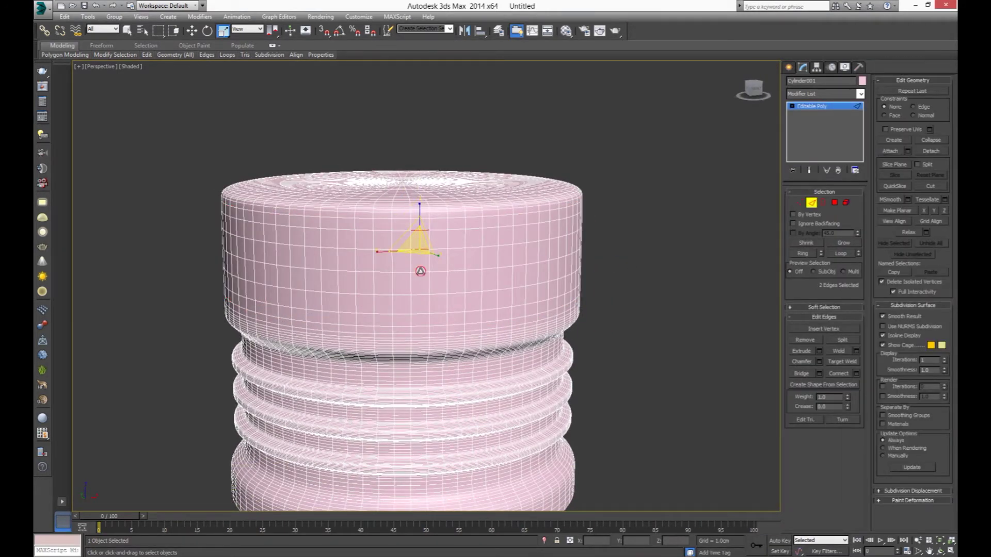
{"action": "left_click", "coordinate": [421, 293], "text": "ctrl"}
{"action": "left_click", "coordinate": [420, 316], "text": "ctrl"}
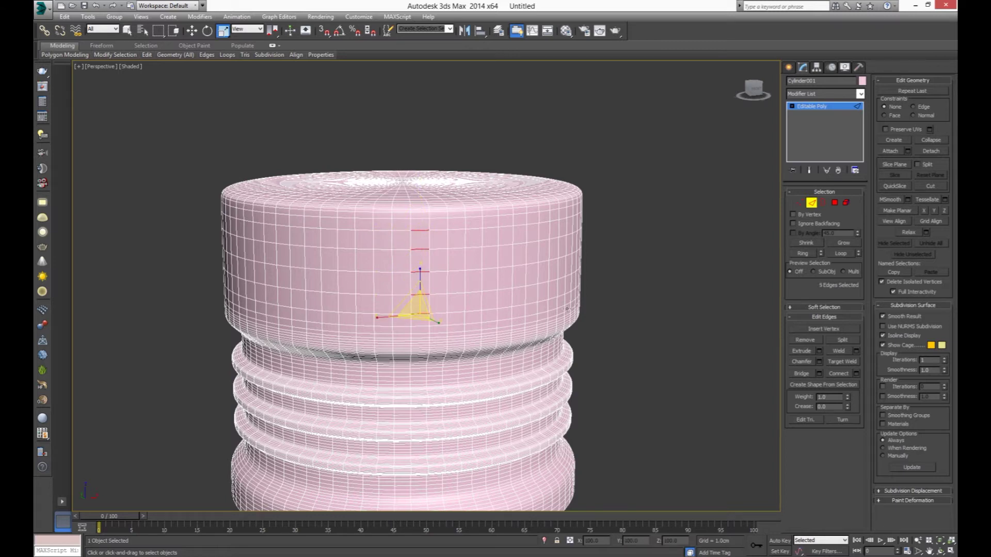
{"action": "key", "text": "alt+l"}
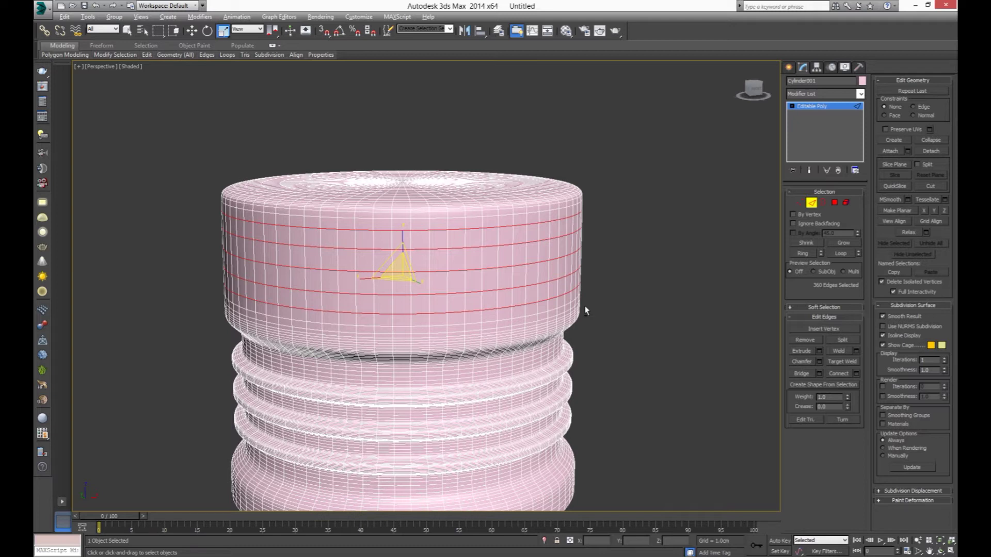
{"action": "key", "text": "ctrl+BackSpace"}
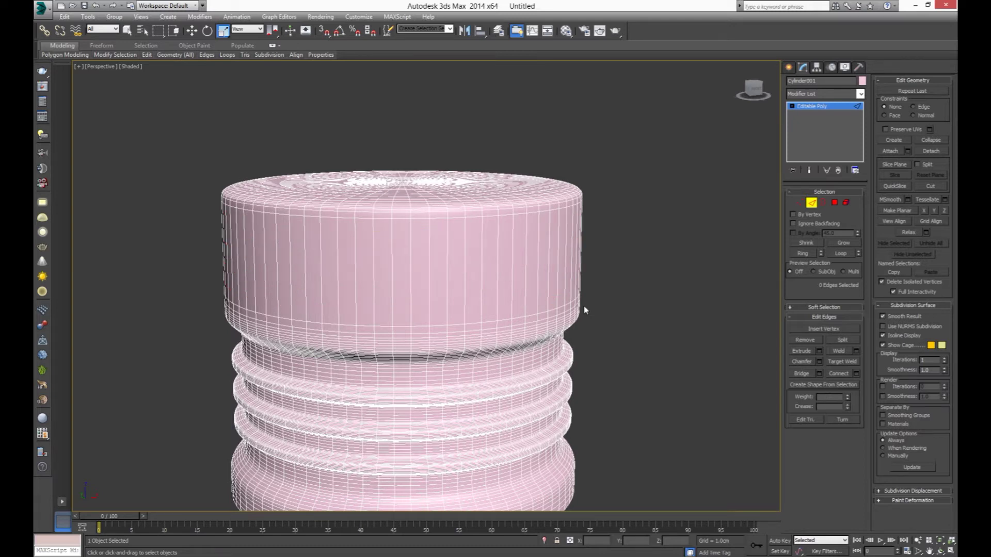
{"action": "middle_click_drag", "start_coordinate": [603, 315], "coordinate": [574, 315]}
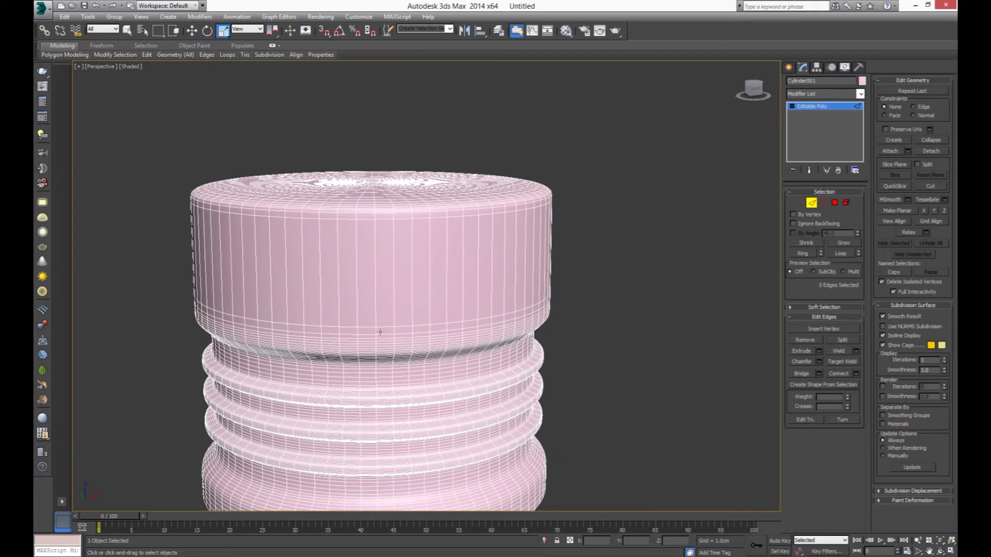
- Inset the cap's 72 side polygons By Polygon by 0.035cm
{"action": "key", "text": "4"}
{"action": "left_click", "coordinate": [380, 277]}
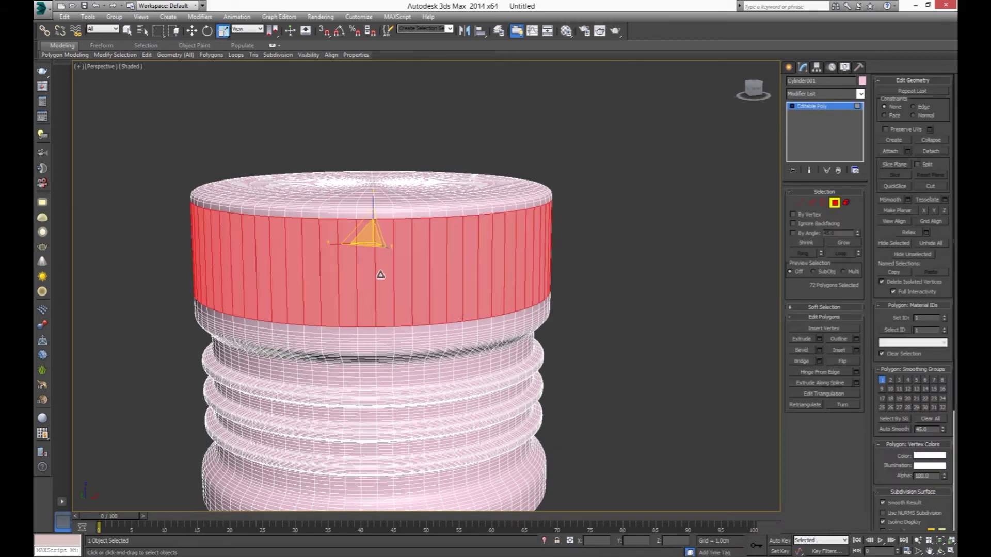
{"action": "mouse_move", "coordinate": [408, 290]}
{"action": "middle_mouse_down", "text": "alt"}
{"action": "mouse_move", "coordinate": [347, 288]}
{"action": "mouse_move", "coordinate": [405, 296]}
{"action": "middle_mouse_up", "text": "alt"}
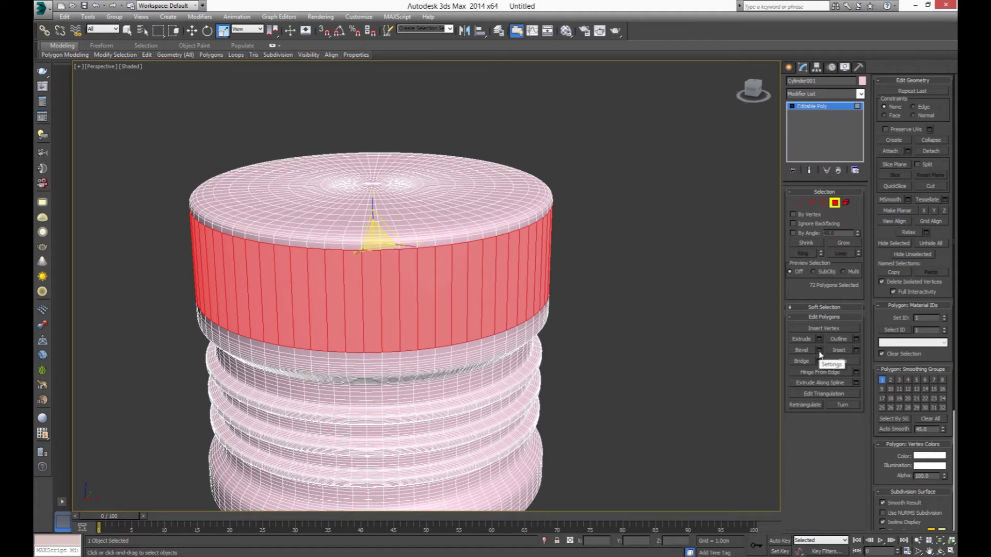
{"action": "left_click", "coordinate": [856, 351]}
{"action": "left_click", "coordinate": [438, 291]}
{"action": "left_click_drag", "start_coordinate": [437, 307], "coordinate": [442, 288]}
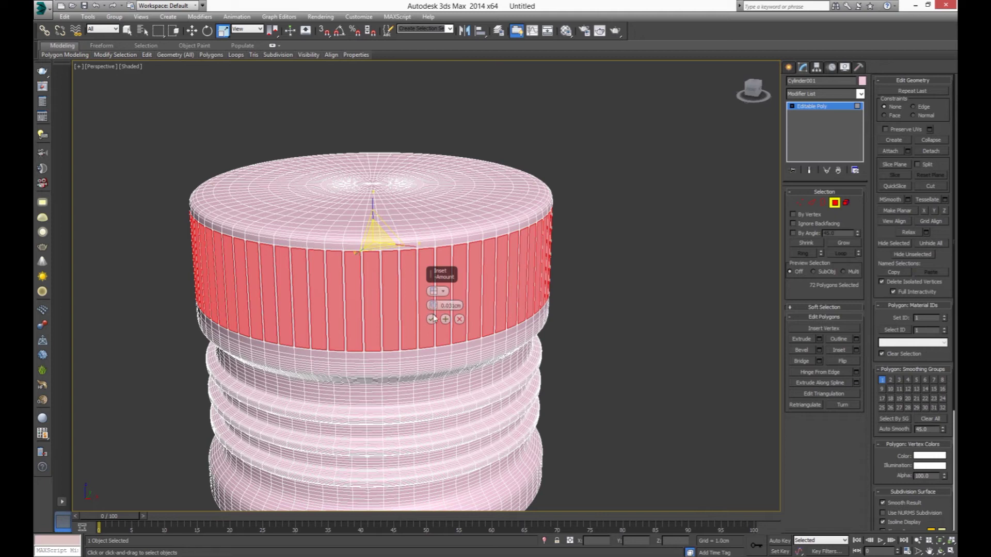
{"action": "left_click", "coordinate": [432, 319]}
- Bevel the inset strips about 0.026cm outward into raised vertical grip ribs
{"action": "mouse_move", "coordinate": [557, 240]}
{"action": "middle_mouse_down", "text": "alt"}
{"action": "mouse_move", "coordinate": [562, 377]}
{"action": "mouse_move", "coordinate": [498, 356]}
{"action": "middle_mouse_up", "text": "alt"}
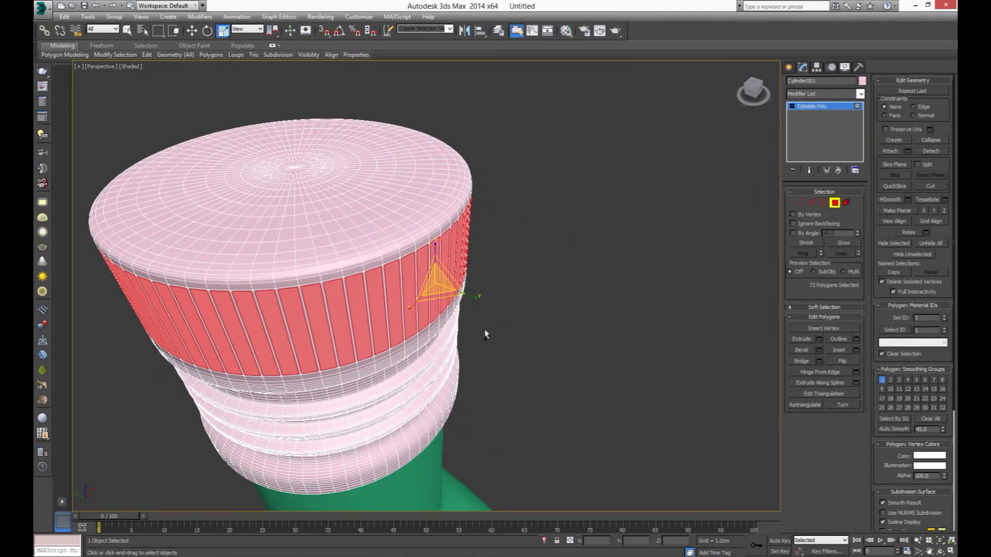
{"action": "scroll", "coordinate": [485, 334], "scroll_direction": "up", "scroll_amount": 2}
{"action": "scroll", "coordinate": [494, 315], "scroll_direction": "up", "scroll_amount": 2}
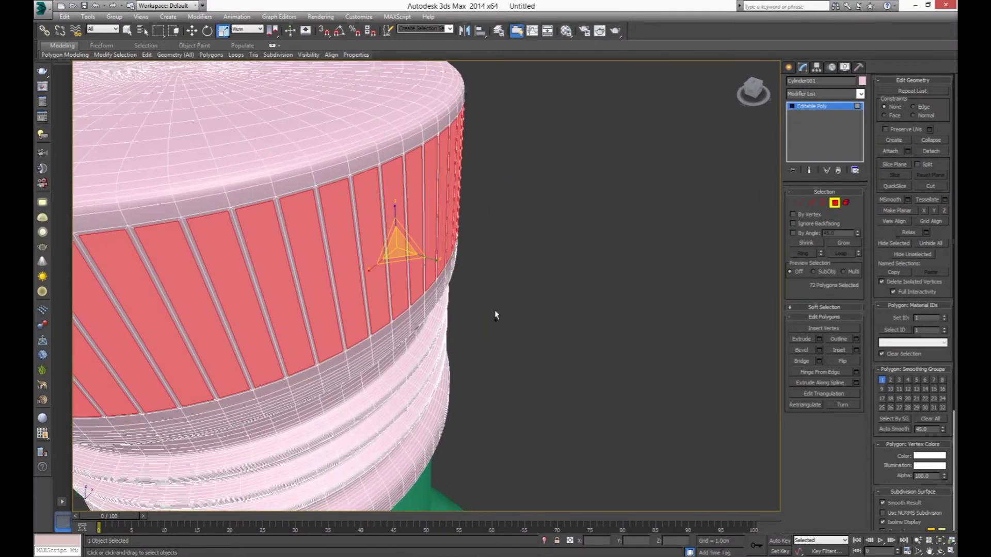
{"action": "left_click", "coordinate": [819, 350]}
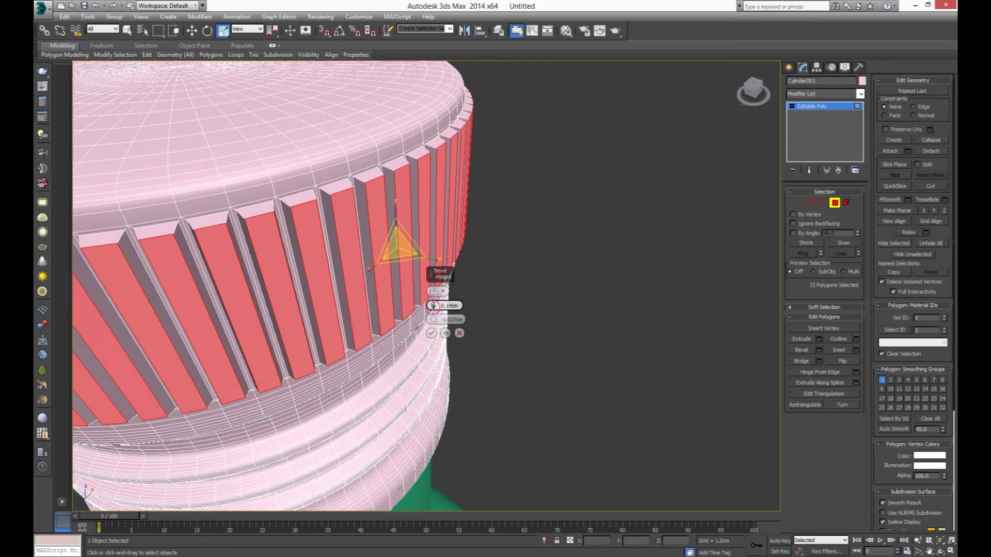
{"action": "left_click_drag", "start_coordinate": [439, 305], "coordinate": [439, 312]}
{"action": "right_click", "coordinate": [434, 321]}
{"action": "mouse_move", "coordinate": [442, 325]}
{"action": "middle_mouse_down", "text": "alt"}
{"action": "mouse_move", "coordinate": [341, 332]}
{"action": "mouse_move", "coordinate": [353, 378]}
{"action": "middle_mouse_up", "text": "alt"}
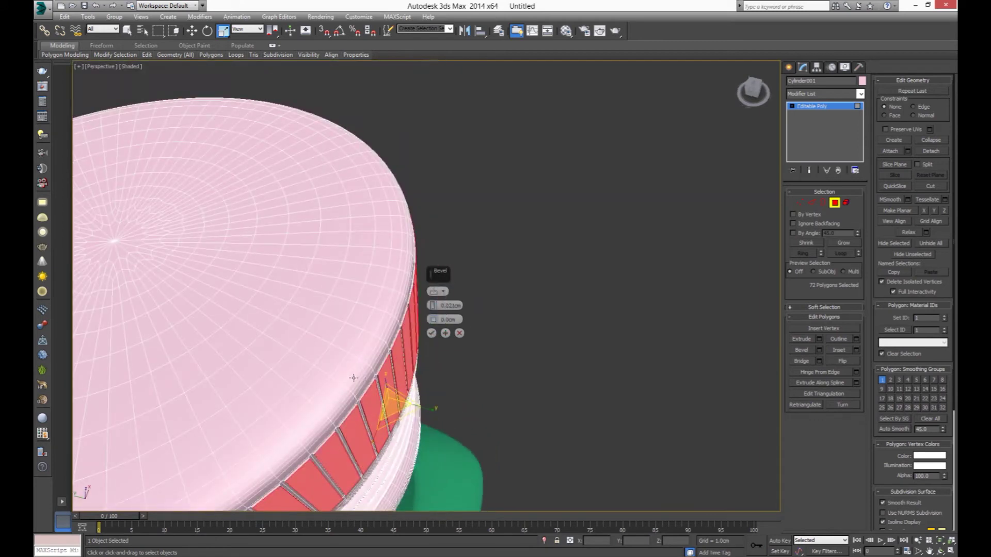
{"action": "left_click_drag", "start_coordinate": [434, 306], "coordinate": [434, 334]}
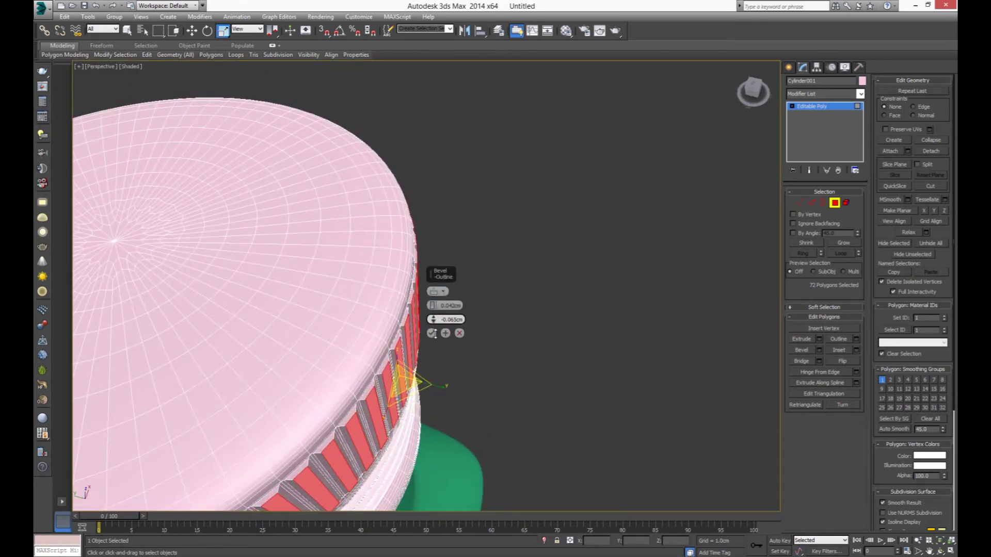
{"action": "left_click", "coordinate": [431, 333]}
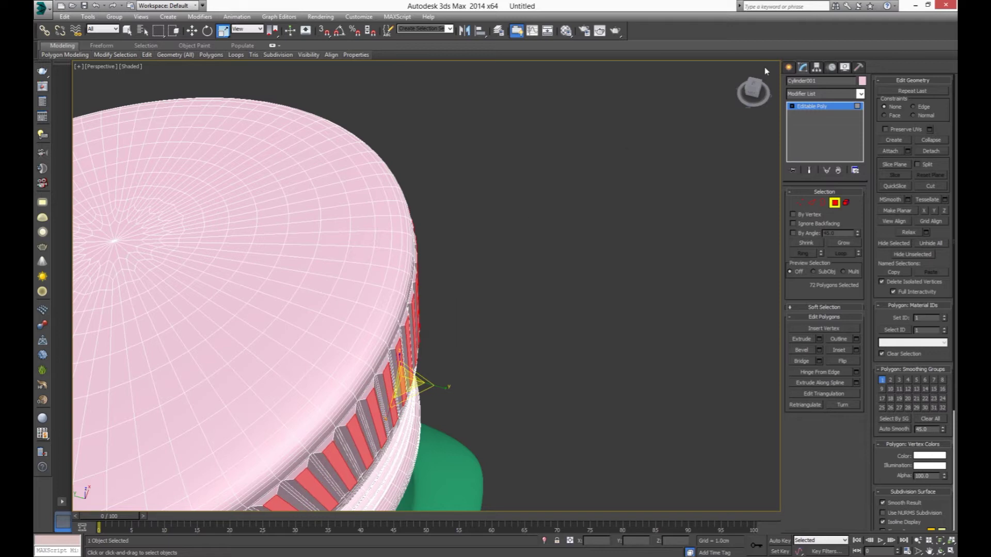
{"action": "left_click", "coordinate": [789, 68]}
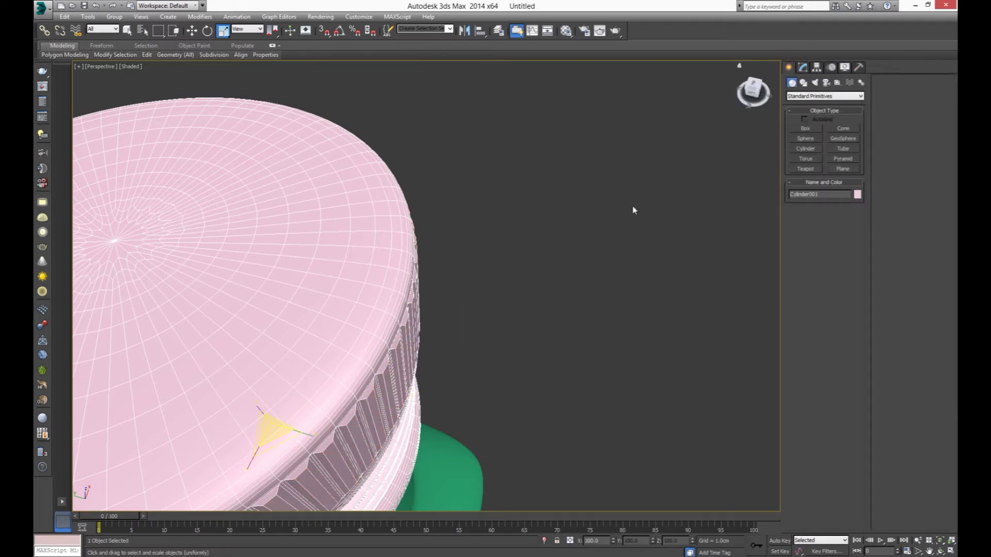
- Frame the cap in Front view, select it, and enter edge sub-object mode
{"action": "left_click", "coordinate": [634, 210]}
{"action": "middle_click_drag", "start_coordinate": [634, 210], "coordinate": [566, 261], "text": "alt"}
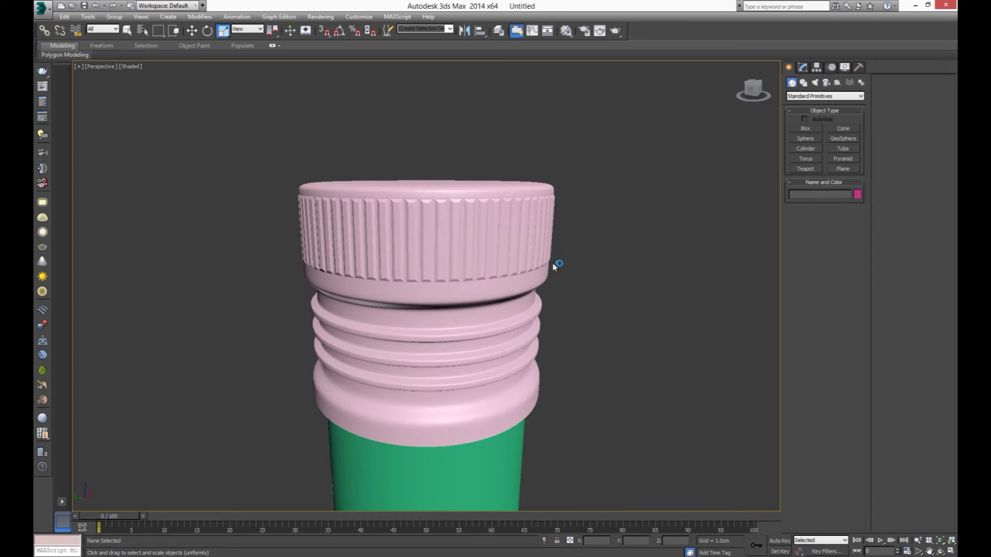
{"action": "key", "text": "f"}
{"action": "scroll", "coordinate": [453, 312], "scroll_direction": "up", "scroll_amount": 3}
{"action": "left_click", "coordinate": [453, 313]}
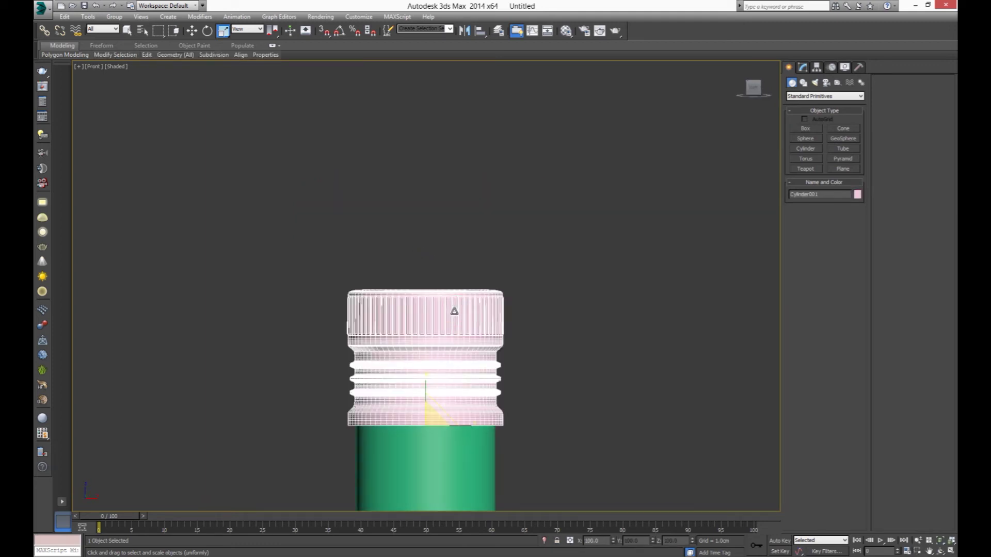
{"action": "scroll", "coordinate": [420, 316], "scroll_direction": "up", "scroll_amount": 3}
{"action": "middle_click_drag", "start_coordinate": [420, 316], "coordinate": [397, 288]}
{"action": "key", "text": "2"}
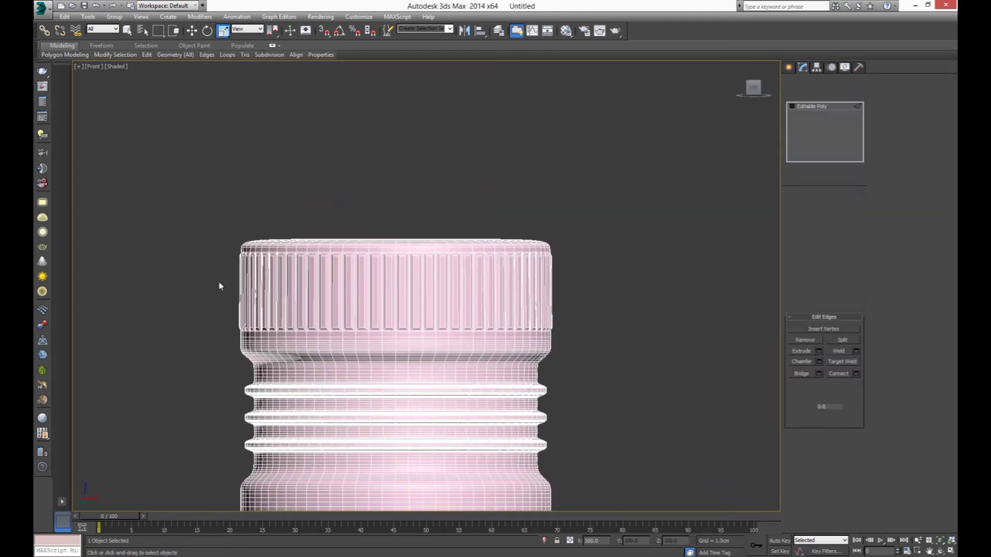
- Connect the ridge edges into a horizontal ring and chamfer it to 0.931cm
{"action": "left_click", "coordinate": [837, 373]}
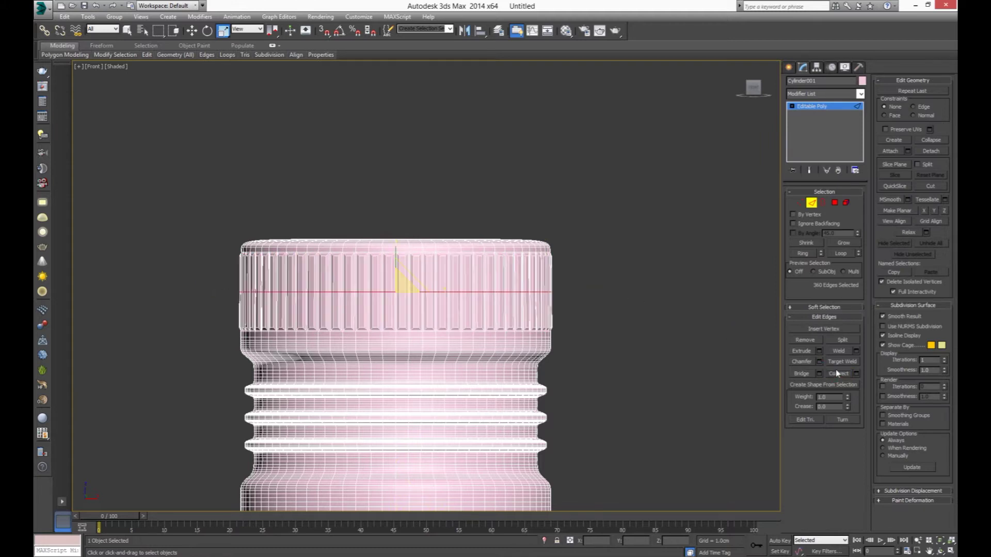
{"action": "left_click", "coordinate": [818, 362]}
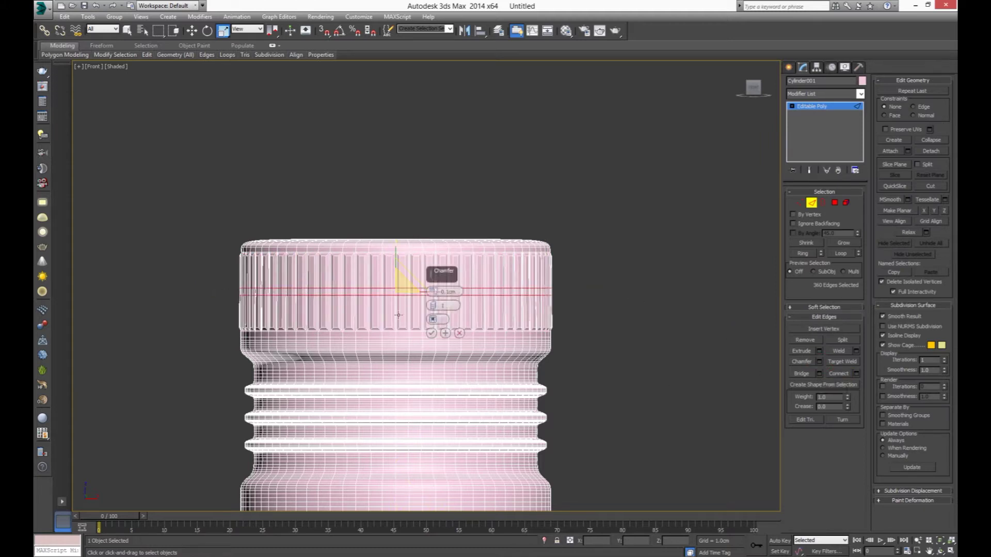
{"action": "left_click_drag", "start_coordinate": [433, 291], "coordinate": [447, 259]}
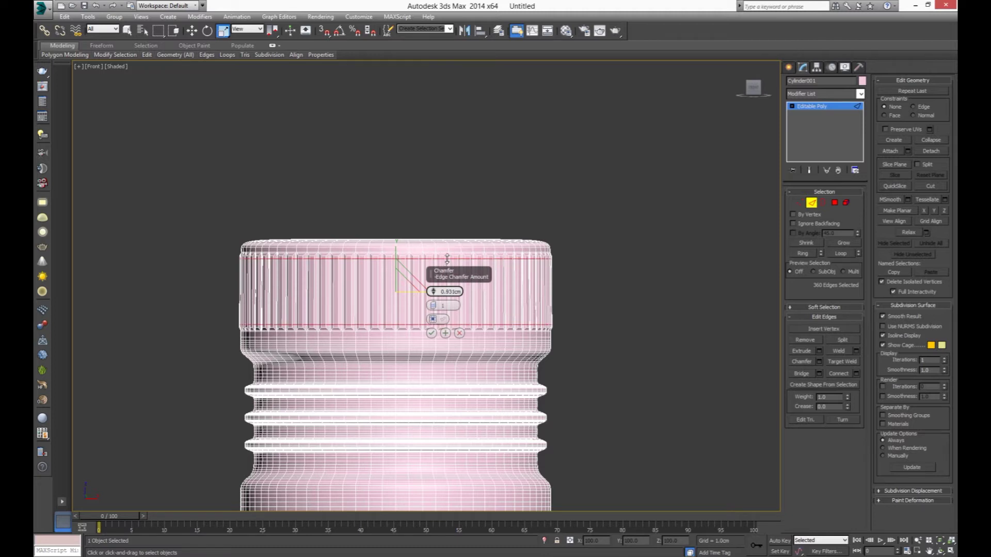
{"action": "left_click", "coordinate": [431, 333]}
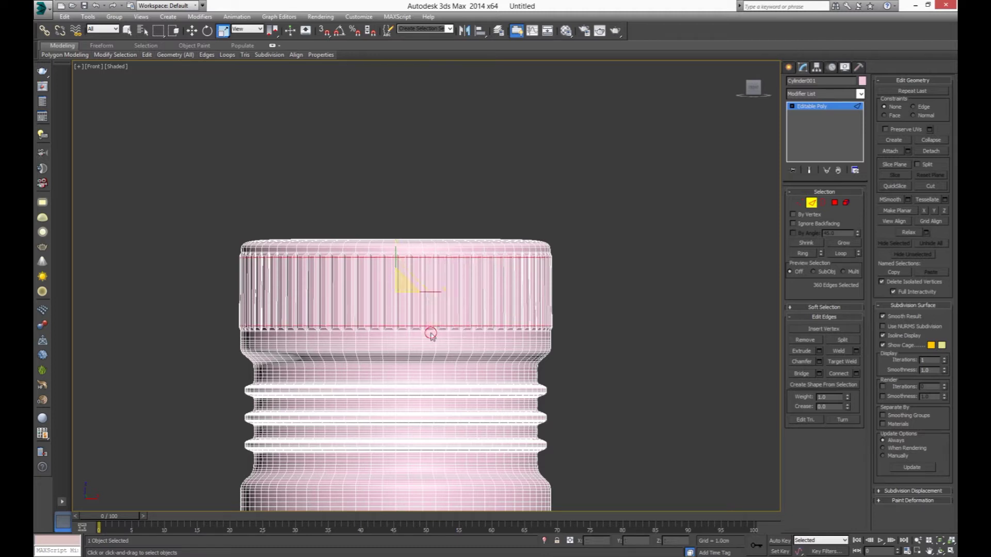
- Add a TurboSmooth modifier to the cap
{"action": "left_click", "coordinate": [788, 67]}
{"action": "left_click", "coordinate": [816, 93]}
{"action": "scroll", "coordinate": [820, 310], "scroll_direction": "down", "scroll_amount": 5}
{"action": "left_click", "coordinate": [820, 401]}
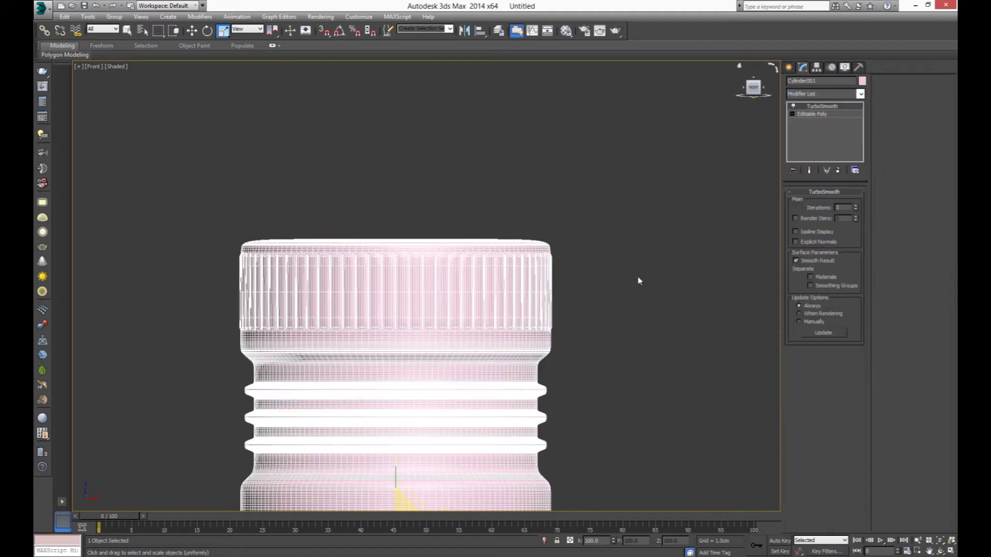
- Select the bottle body and enter vertex mode on its base Editable Poly
{"action": "left_click", "coordinate": [635, 281]}
{"action": "scroll", "coordinate": [586, 253], "scroll_direction": "down", "scroll_amount": 4}
{"action": "scroll", "coordinate": [587, 252], "scroll_direction": "down", "scroll_amount": 4}
{"action": "left_click", "coordinate": [402, 274]}
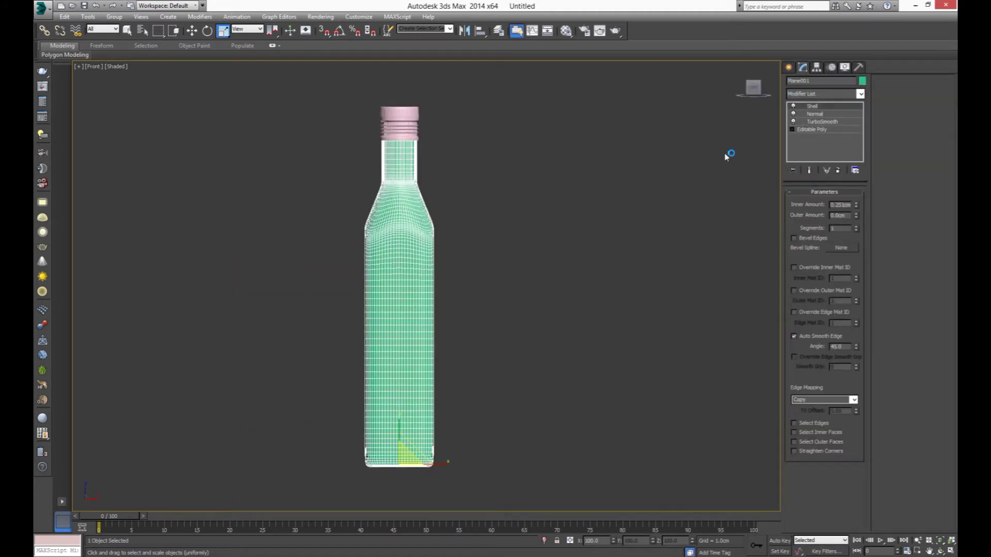
{"action": "left_click", "coordinate": [815, 129]}
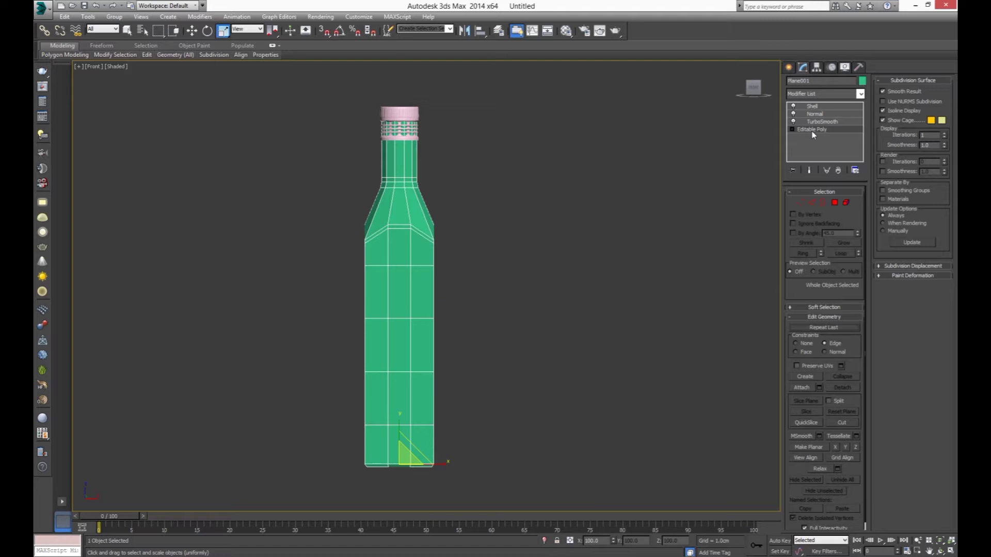
{"action": "key", "text": "1"}
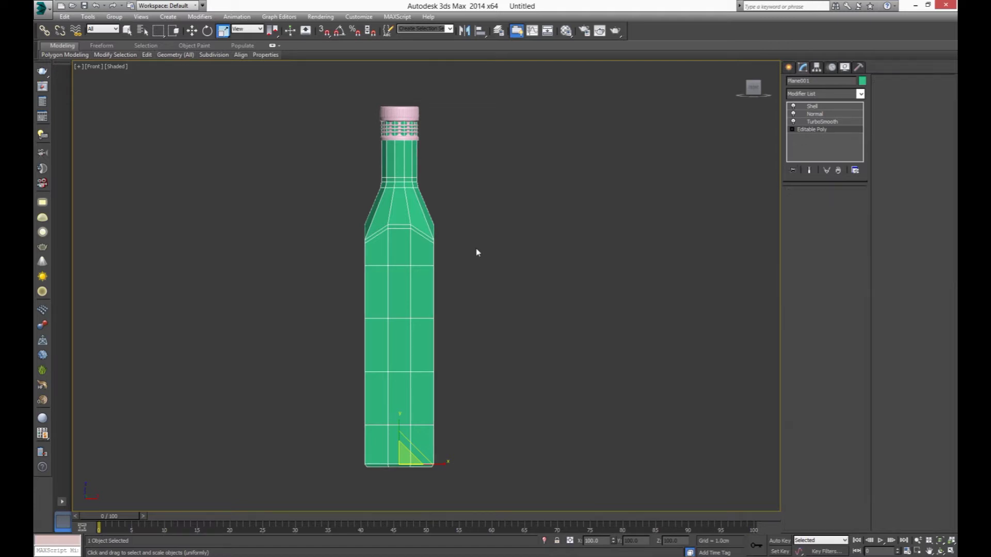
- Box-select the lower bottle vertices and scale them outward to widen the body
{"action": "left_click_drag", "start_coordinate": [323, 213], "coordinate": [503, 475]}
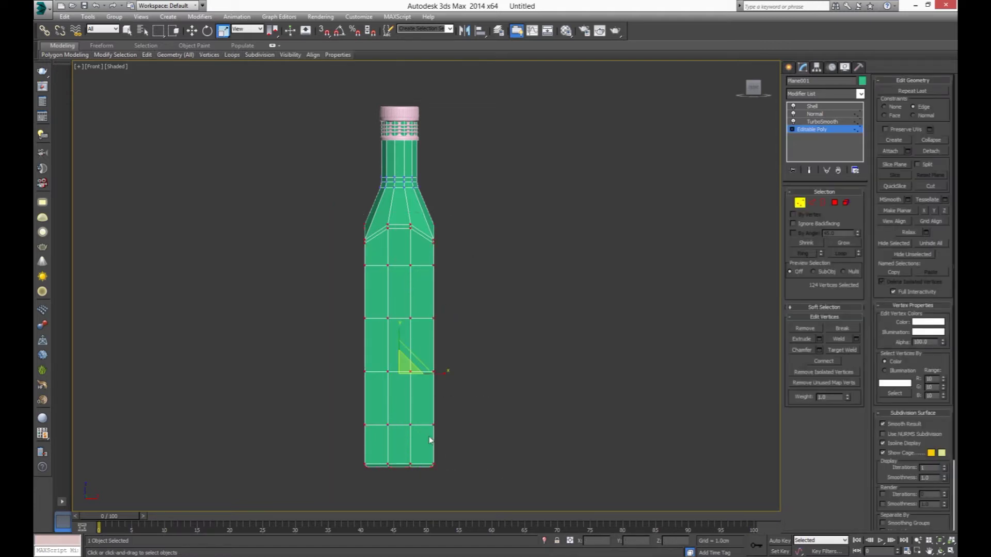
{"action": "left_click_drag", "start_coordinate": [409, 361], "coordinate": [414, 366]}
{"action": "key", "text": "ctrl+z"}
{"action": "left_click_drag", "start_coordinate": [403, 368], "coordinate": [403, 362]}
{"action": "left_click_drag", "start_coordinate": [406, 361], "coordinate": [397, 343]}
{"action": "key", "text": "w"}
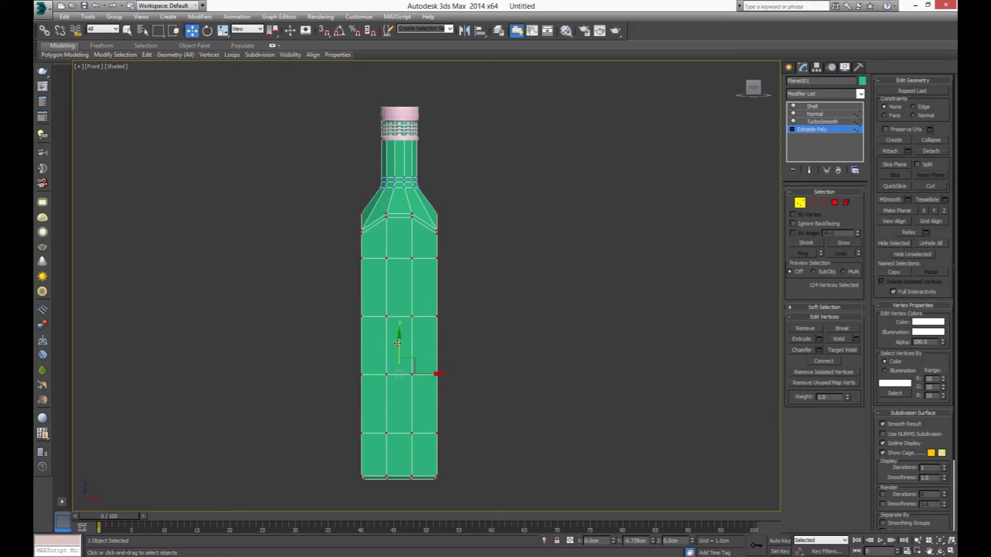
{"action": "left_click", "coordinate": [790, 67]}
{"action": "left_click", "coordinate": [540, 275]}
{"action": "scroll", "coordinate": [541, 277], "scroll_direction": "down", "scroll_amount": 5}
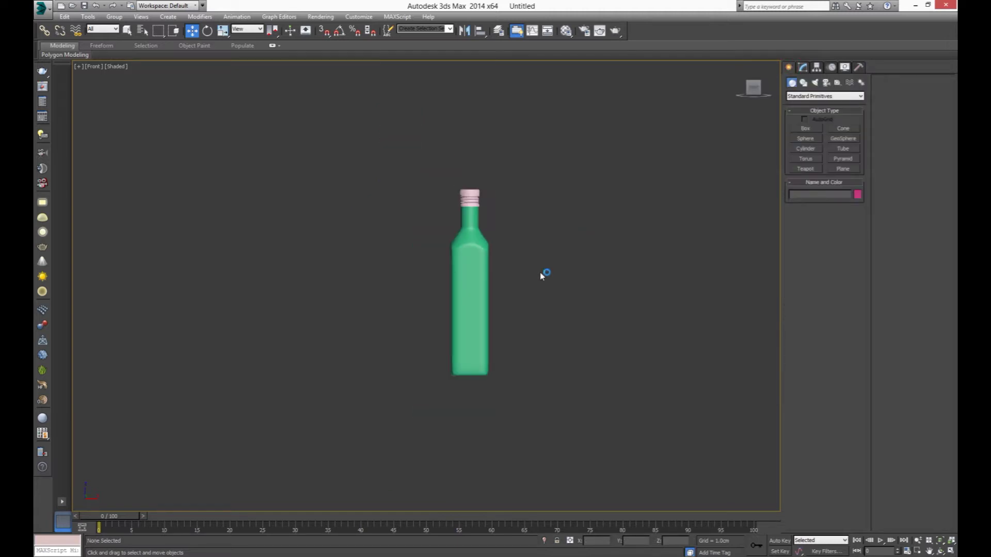
- Add an Unwrap UVW modifier to the bottle and enable Face selection mode
{"action": "middle_click_drag", "start_coordinate": [499, 344], "coordinate": [479, 320]}
{"action": "left_click", "coordinate": [415, 258]}
{"action": "key", "text": "ctrl+a"}
{"action": "scroll", "coordinate": [368, 242], "scroll_direction": "up", "scroll_amount": 3}
{"action": "scroll", "coordinate": [368, 242], "scroll_direction": "up", "scroll_amount": 2}
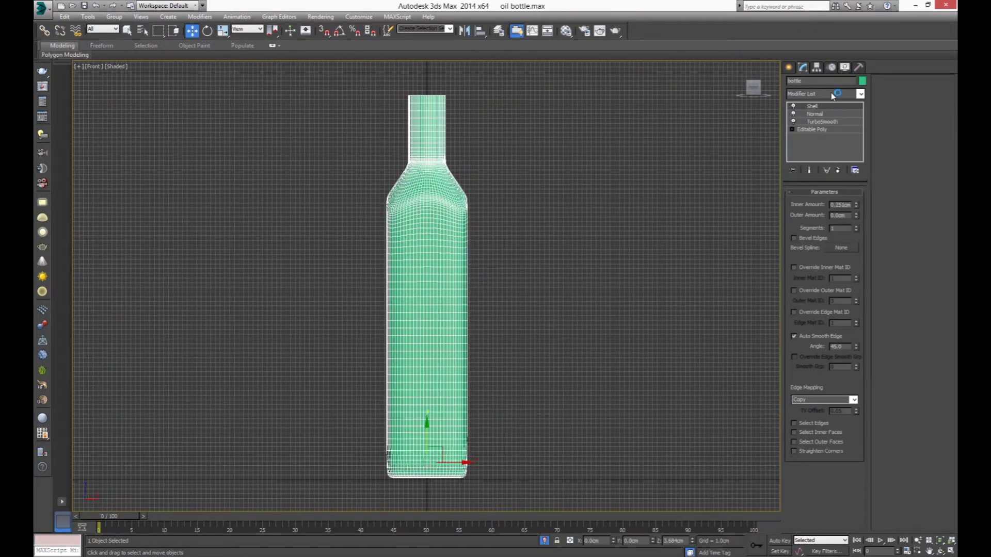
{"action": "left_click", "coordinate": [832, 94]}
{"action": "key", "text": "u"}
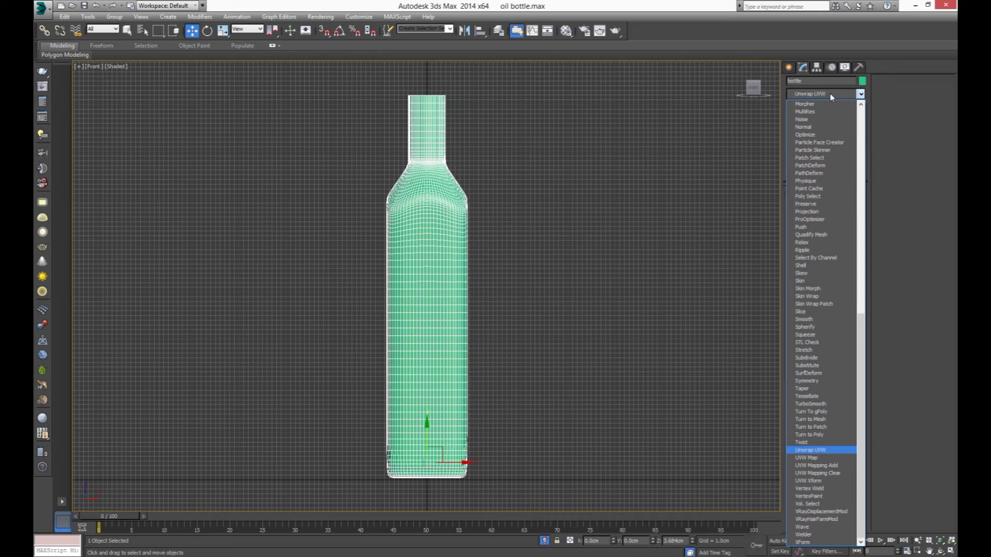
{"action": "key", "text": "Return"}
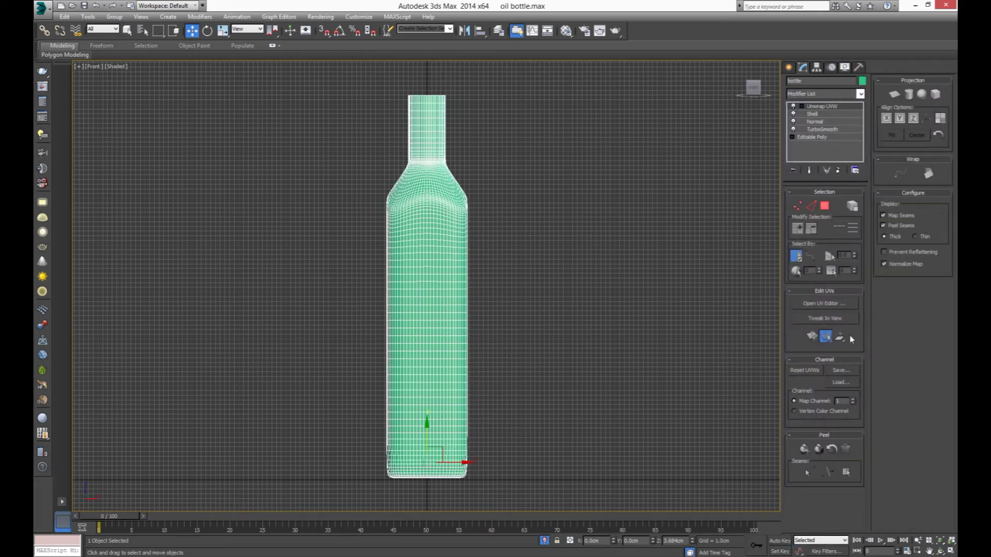
{"action": "left_click", "coordinate": [826, 206]}
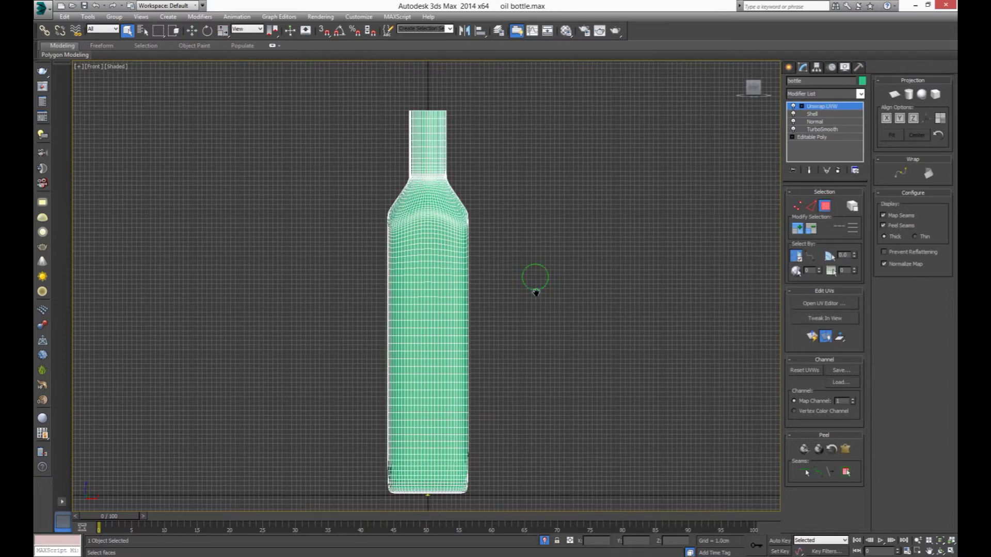
{"action": "middle_click_drag", "start_coordinate": [513, 297], "coordinate": [493, 221]}
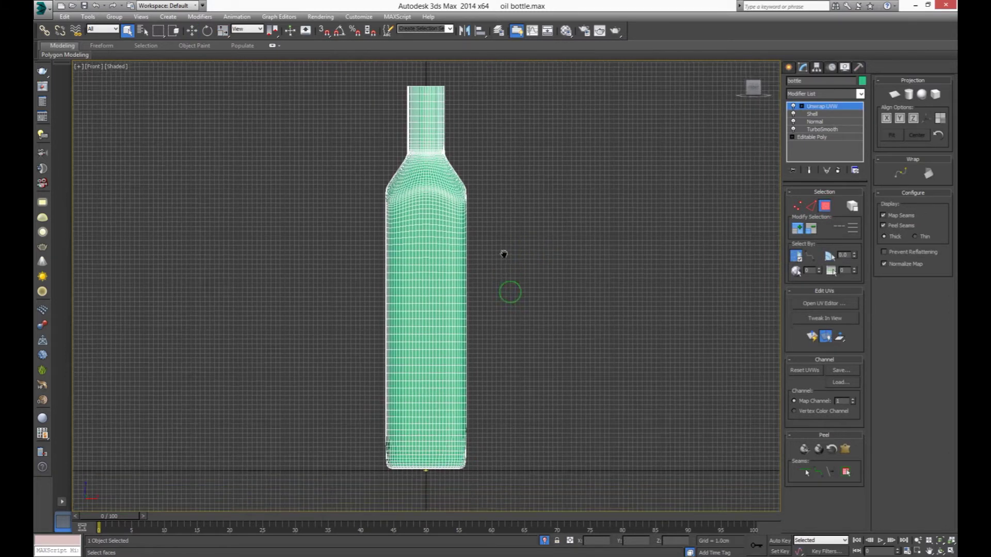
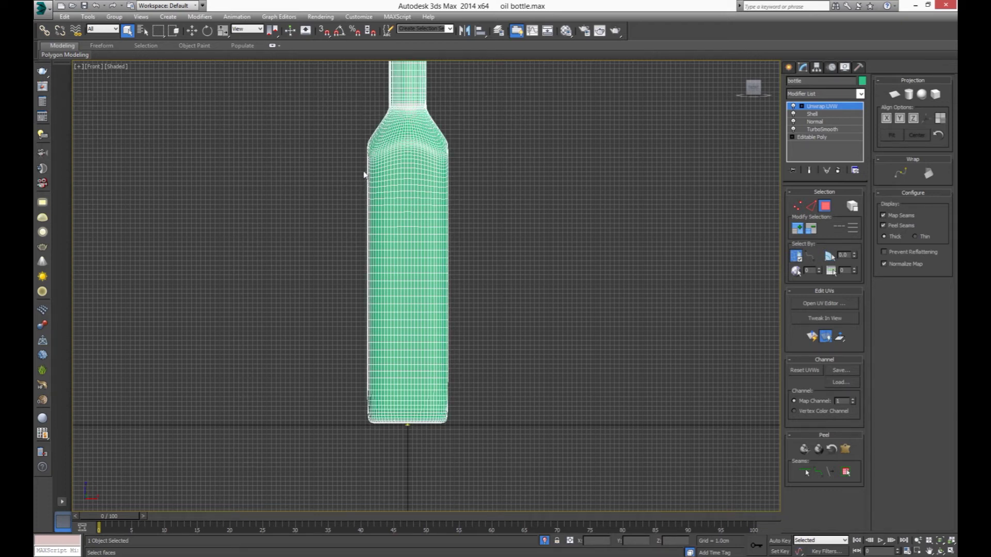
- Enter Edge mode and loop-select the edge ring around the bottle's shoulder
{"action": "scroll", "coordinate": [347, 184], "scroll_direction": "up", "scroll_amount": 1}
{"action": "scroll", "coordinate": [342, 189], "scroll_direction": "up", "scroll_amount": 1}
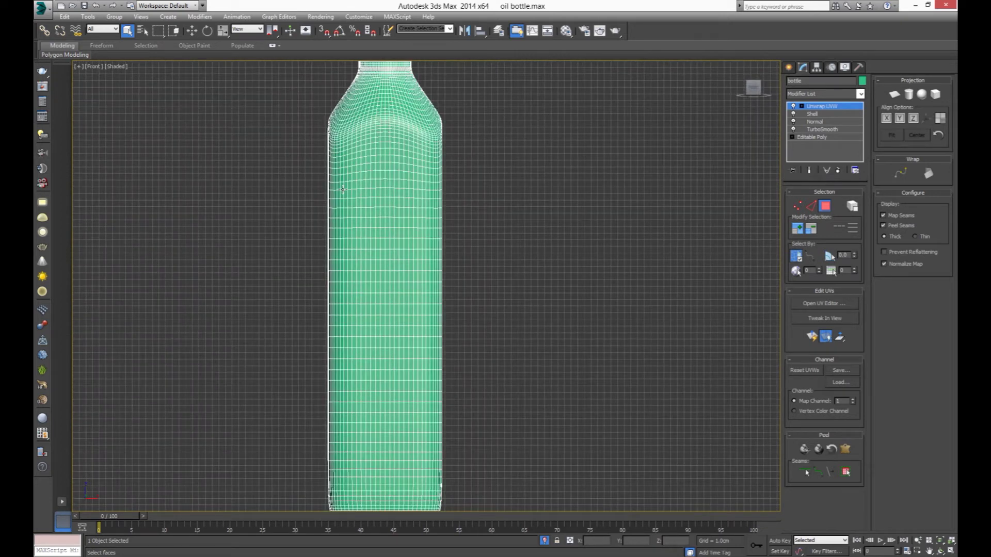
{"action": "left_click", "coordinate": [811, 207]}
{"action": "scroll", "coordinate": [557, 205], "scroll_direction": "down", "scroll_amount": 1}
{"action": "scroll", "coordinate": [356, 259], "scroll_direction": "up", "scroll_amount": 5}
{"action": "scroll", "coordinate": [356, 259], "scroll_direction": "up", "scroll_amount": 3}
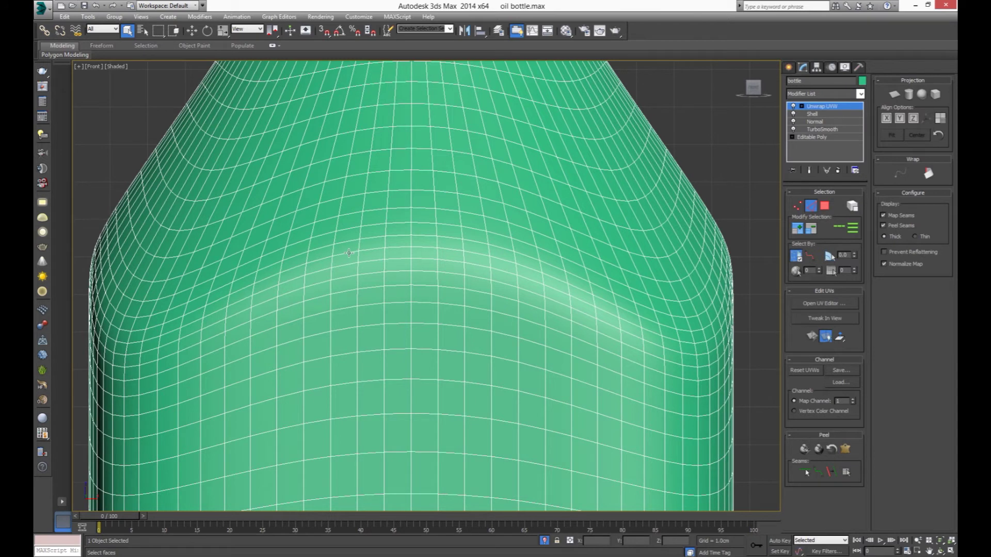
{"action": "scroll", "coordinate": [347, 253], "scroll_direction": "down", "scroll_amount": 8}
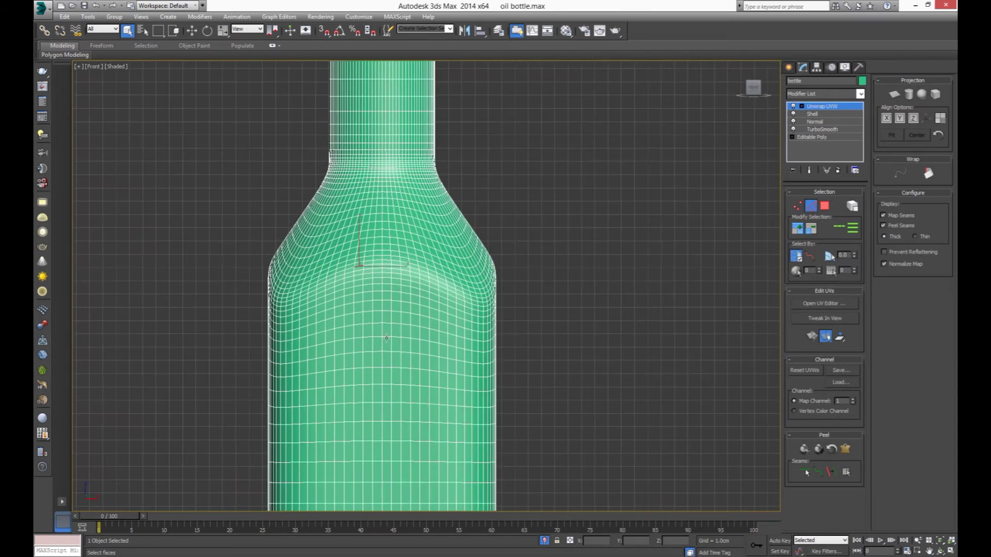
{"action": "scroll", "coordinate": [463, 253], "scroll_direction": "up", "scroll_amount": 1}
{"action": "left_click", "coordinate": [839, 229]}
- Convert the shoulder edge loop into a seam
{"action": "scroll", "coordinate": [513, 335], "scroll_direction": "down", "scroll_amount": 3}
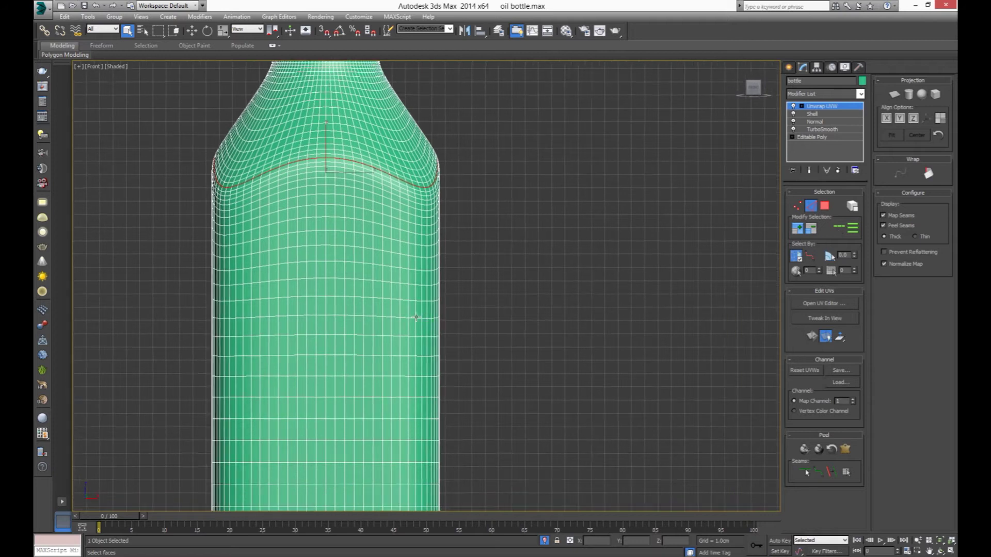
{"action": "scroll", "coordinate": [512, 335], "scroll_direction": "down", "scroll_amount": 4}
{"action": "mouse_move", "coordinate": [343, 371]}
{"action": "middle_mouse_down", "text": "alt"}
{"action": "mouse_move", "coordinate": [281, 378]}
{"action": "mouse_move", "coordinate": [389, 402]}
{"action": "middle_mouse_up", "text": "alt"}
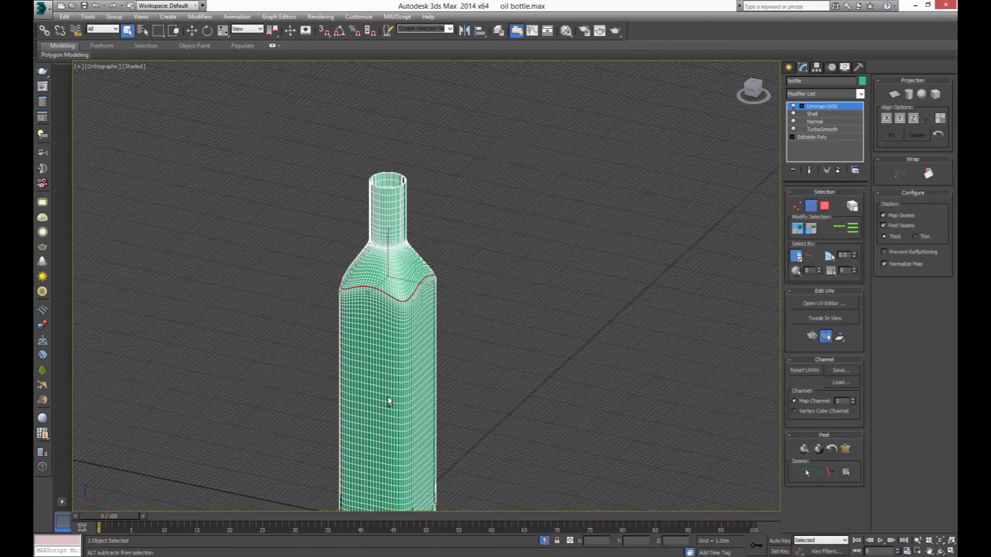
{"action": "key", "text": "p"}
{"action": "scroll", "coordinate": [382, 401], "scroll_direction": "down", "scroll_amount": 5}
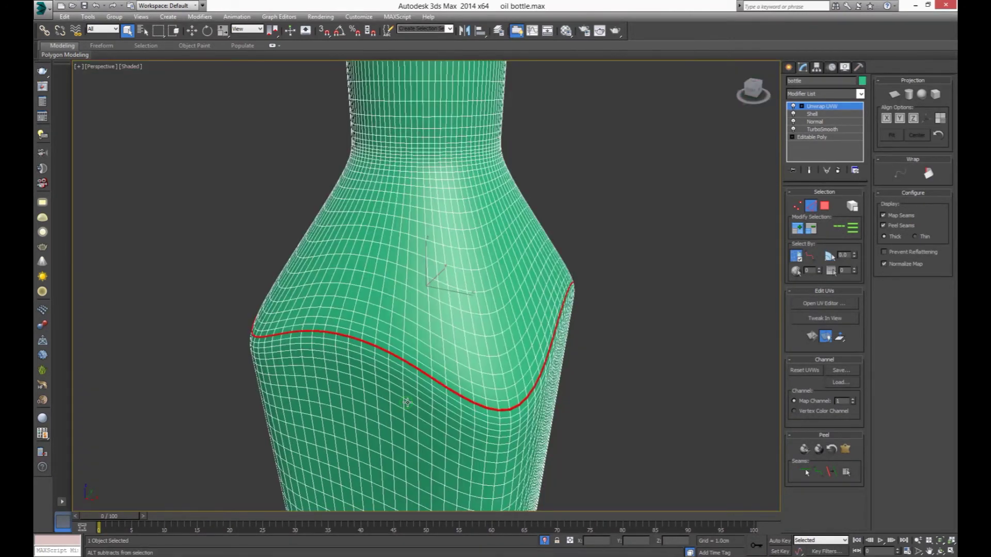
{"action": "scroll", "coordinate": [407, 388], "scroll_direction": "up", "scroll_amount": 1}
{"action": "left_click", "coordinate": [835, 475]}
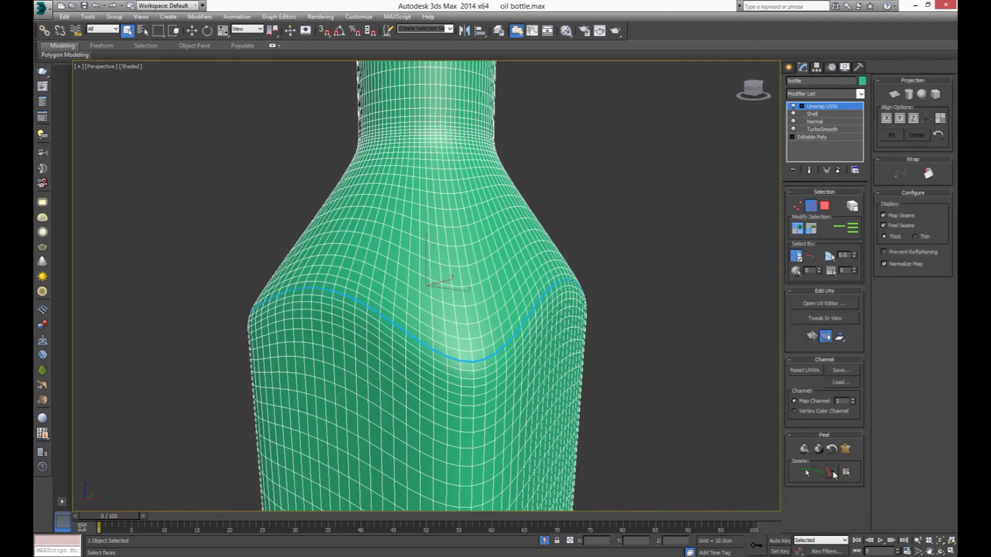
{"action": "scroll", "coordinate": [557, 347], "scroll_direction": "down", "scroll_amount": 8}
{"action": "middle_click_drag", "start_coordinate": [470, 328], "coordinate": [409, 215]}
{"action": "key", "text": "f"}
{"action": "scroll", "coordinate": [378, 352], "scroll_direction": "up", "scroll_amount": 3}
{"action": "scroll", "coordinate": [361, 310], "scroll_direction": "up", "scroll_amount": 5}
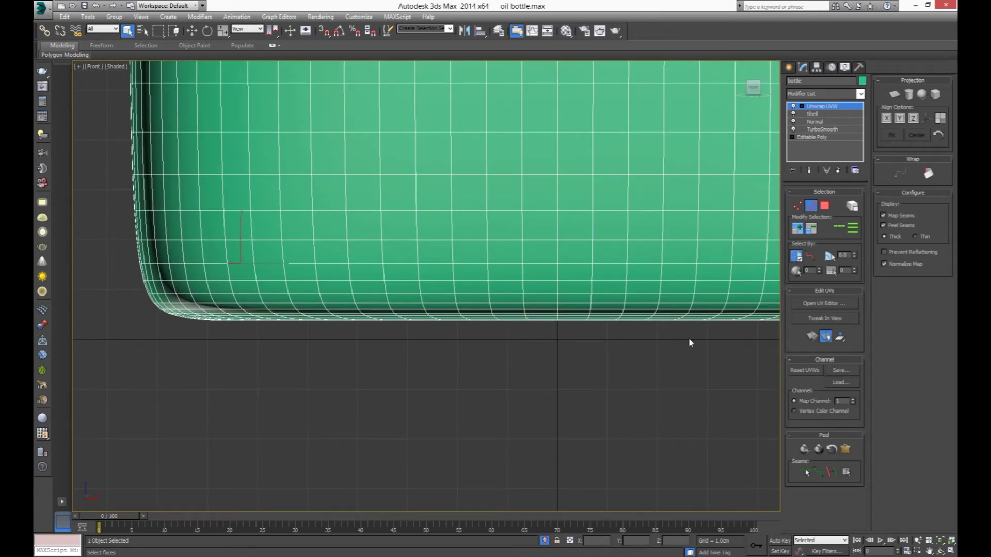
- Extend the current edge selection into a full loop and mark it as a seam
{"action": "left_click", "coordinate": [836, 229]}
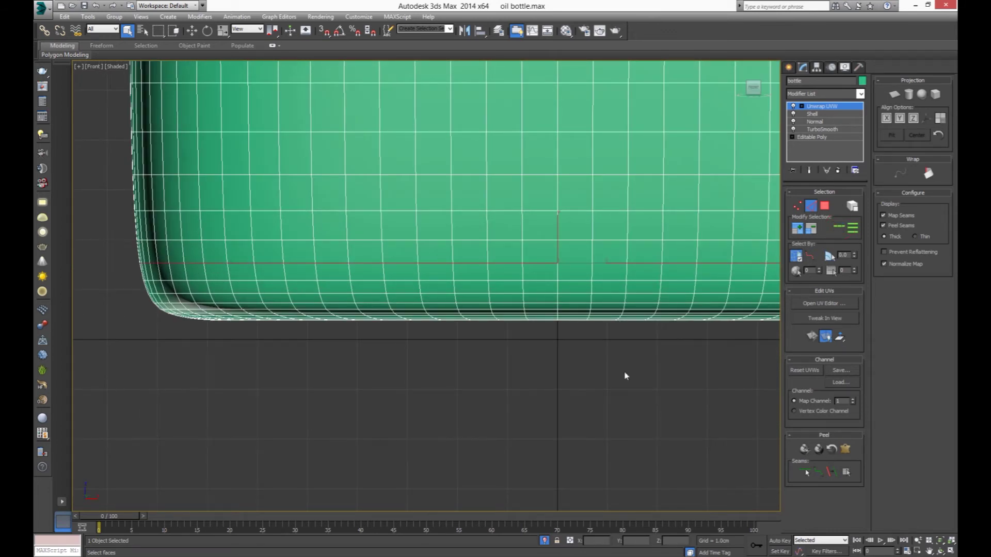
{"action": "left_click", "coordinate": [830, 472]}
{"action": "scroll", "coordinate": [451, 381], "scroll_direction": "down", "scroll_amount": 4}
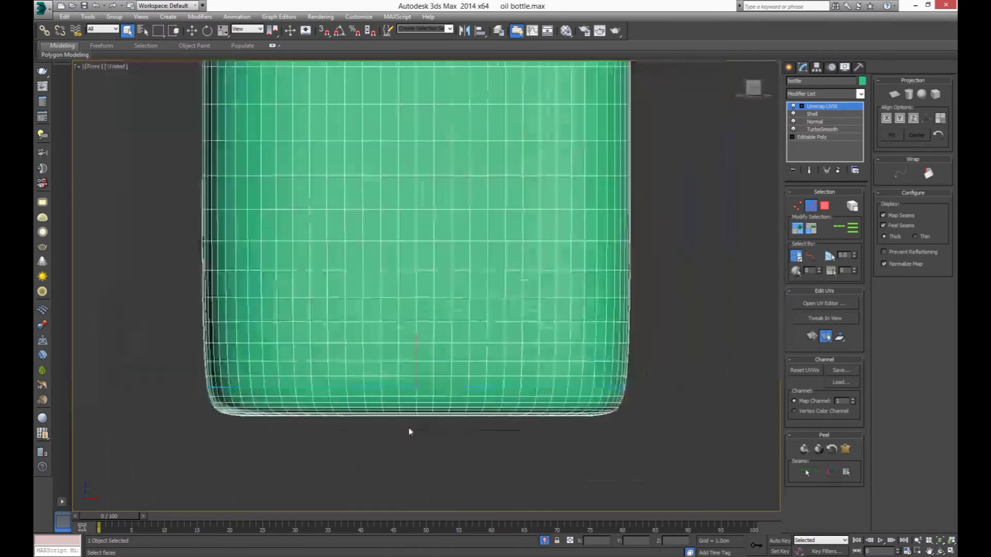
{"action": "scroll", "coordinate": [412, 427], "scroll_direction": "down", "scroll_amount": 2}
{"action": "scroll", "coordinate": [403, 430], "scroll_direction": "down", "scroll_amount": 3}
{"action": "scroll", "coordinate": [405, 258], "scroll_direction": "up", "scroll_amount": 2}
{"action": "scroll", "coordinate": [405, 258], "scroll_direction": "up", "scroll_amount": 5}
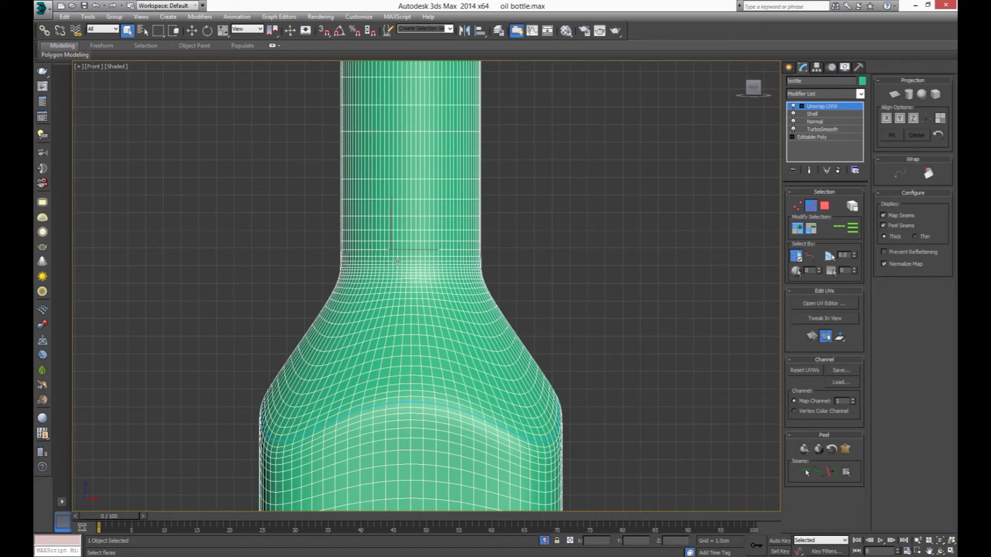
{"action": "scroll", "coordinate": [398, 250], "scroll_direction": "up", "scroll_amount": 5}
{"action": "scroll", "coordinate": [398, 251], "scroll_direction": "down", "scroll_amount": 2}
{"action": "scroll", "coordinate": [406, 289], "scroll_direction": "down", "scroll_amount": 3}
- Loop-select a horizontal edge on the neck and convert the neck loops to seams
{"action": "middle_click_drag", "start_coordinate": [407, 289], "coordinate": [407, 370]}
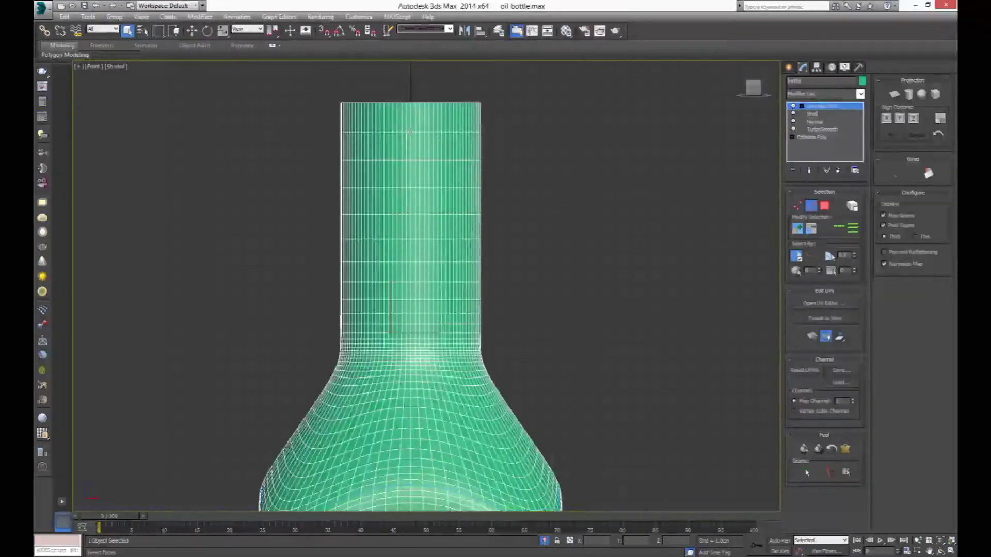
{"action": "scroll", "coordinate": [403, 161], "scroll_direction": "up", "scroll_amount": 3}
{"action": "scroll", "coordinate": [404, 186], "scroll_direction": "up", "scroll_amount": 2}
{"action": "scroll", "coordinate": [417, 272], "scroll_direction": "down", "scroll_amount": 3}
{"action": "scroll", "coordinate": [418, 272], "scroll_direction": "down", "scroll_amount": 3}
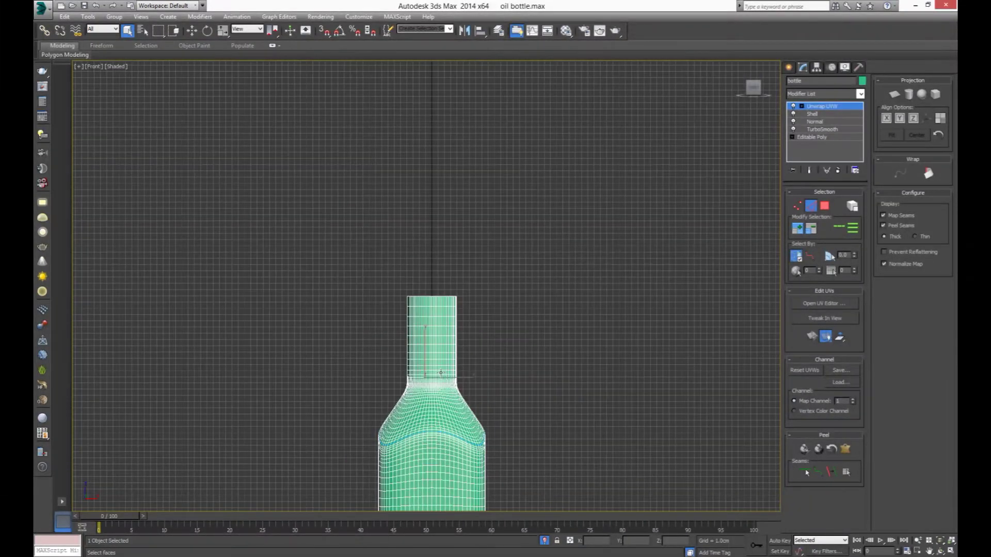
{"action": "scroll", "coordinate": [438, 258], "scroll_direction": "up", "scroll_amount": 2}
{"action": "scroll", "coordinate": [442, 252], "scroll_direction": "up", "scroll_amount": 1}
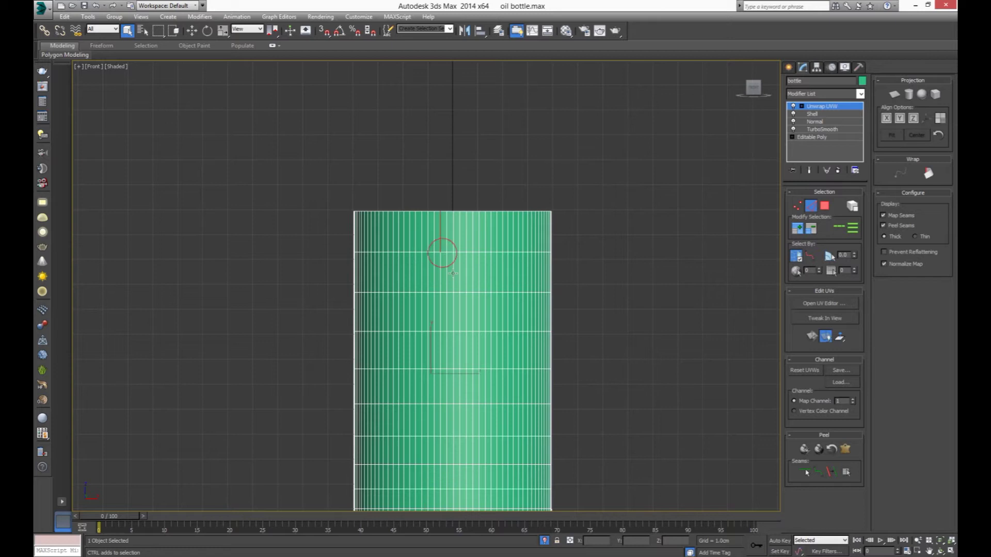
{"action": "scroll", "coordinate": [442, 254], "scroll_direction": "up", "scroll_amount": 3}
{"action": "left_click", "coordinate": [429, 257]}
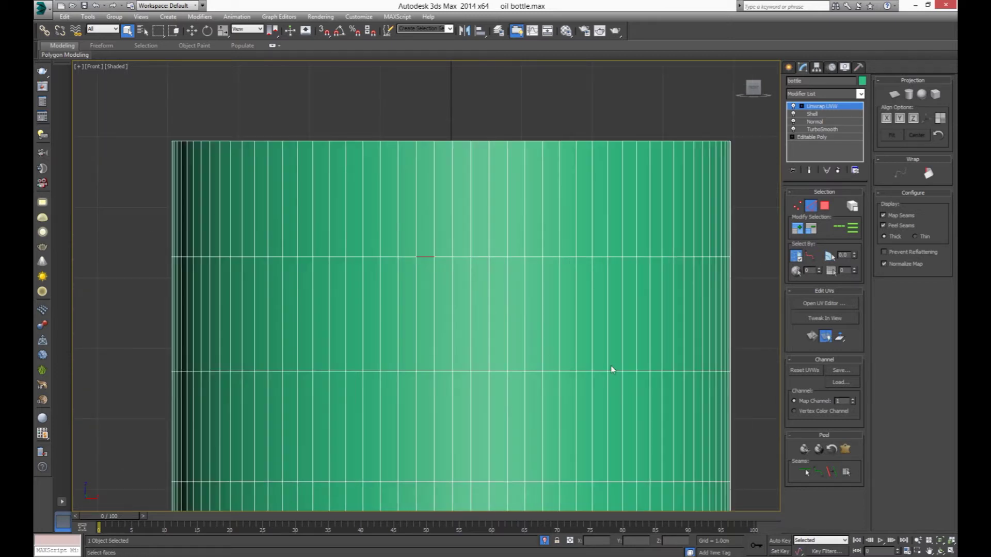
{"action": "left_click", "coordinate": [839, 227]}
{"action": "middle_click_drag", "start_coordinate": [436, 404], "coordinate": [370, 243]}
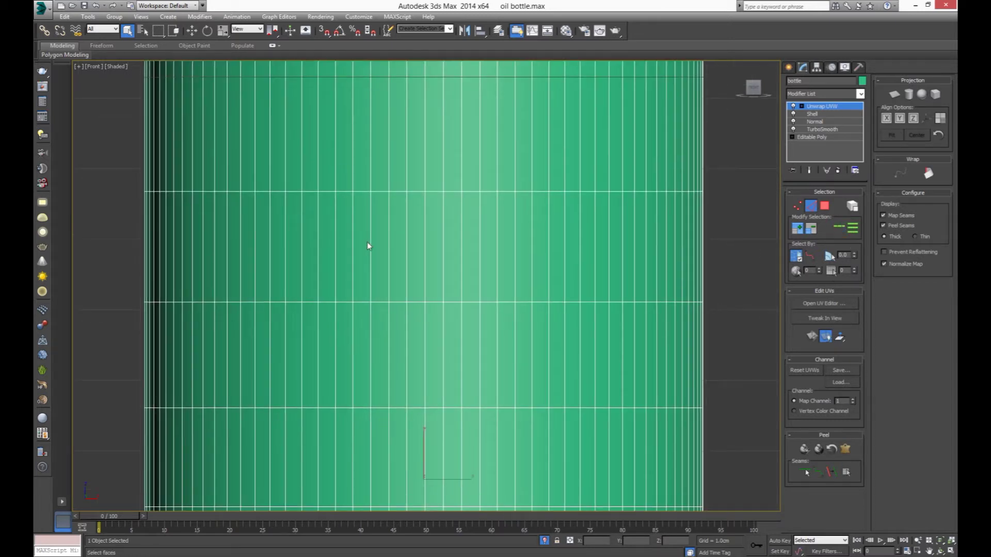
{"action": "scroll", "coordinate": [402, 381], "scroll_direction": "down", "scroll_amount": 3}
{"action": "left_click", "coordinate": [832, 474]}
{"action": "middle_click_drag", "start_coordinate": [521, 383], "coordinate": [530, 294]}
- Switch to Perspective view and orbit around the bottle's neck and corners
{"action": "scroll", "coordinate": [531, 294], "scroll_direction": "down", "scroll_amount": 4}
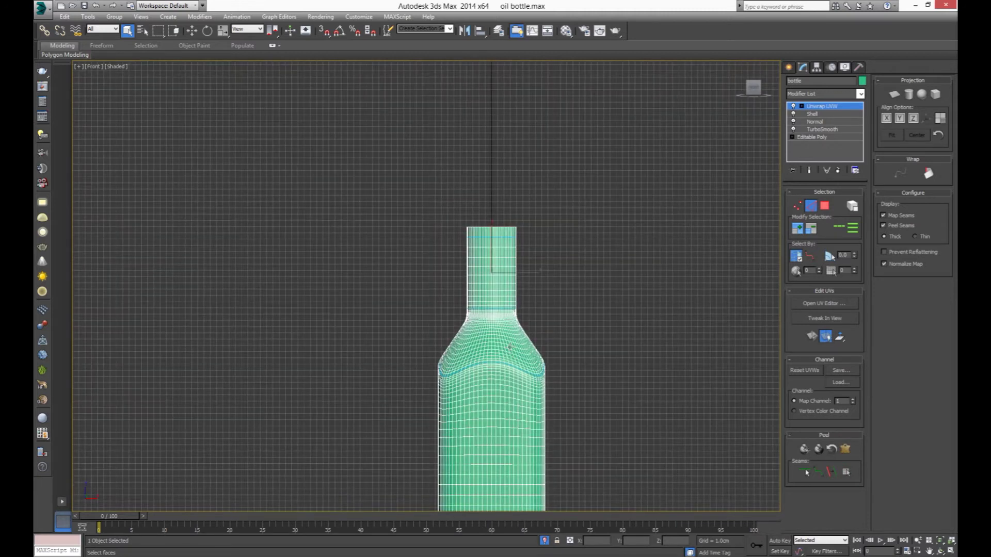
{"action": "middle_click_drag", "start_coordinate": [498, 385], "coordinate": [498, 241]}
{"action": "key", "text": "p"}
{"action": "scroll", "coordinate": [452, 315], "scroll_direction": "up", "scroll_amount": 5}
{"action": "scroll", "coordinate": [452, 315], "scroll_direction": "down", "scroll_amount": 3}
{"action": "scroll", "coordinate": [452, 314], "scroll_direction": "down", "scroll_amount": 5}
{"action": "mouse_move", "coordinate": [452, 315]}
{"action": "middle_mouse_down", "text": "alt"}
{"action": "mouse_move", "coordinate": [500, 317]}
{"action": "mouse_move", "coordinate": [475, 381]}
{"action": "middle_mouse_up", "text": "alt"}
{"action": "scroll", "coordinate": [500, 317], "scroll_direction": "up", "scroll_amount": 4}
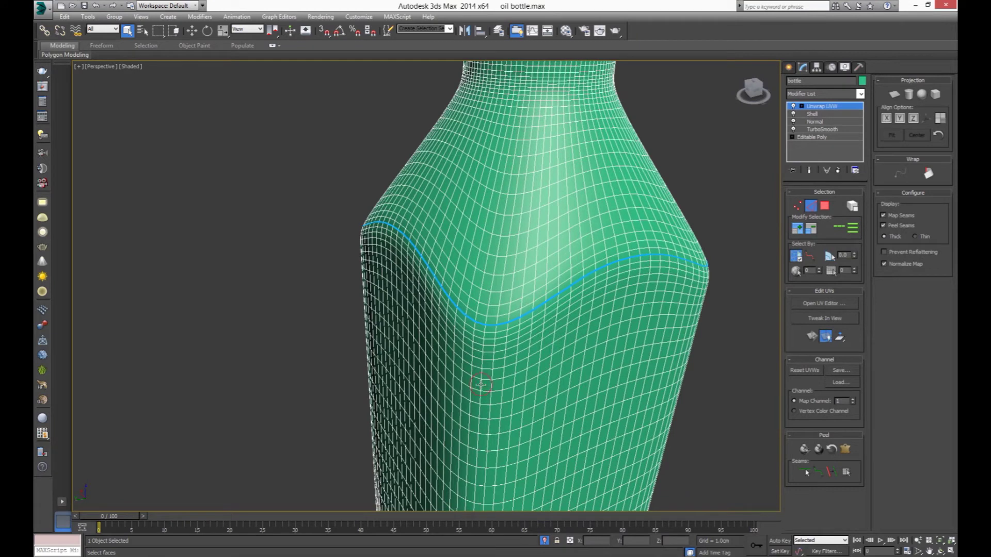
{"action": "scroll", "coordinate": [481, 384], "scroll_direction": "down", "scroll_amount": 4}
{"action": "mouse_move", "coordinate": [481, 385]}
{"action": "middle_mouse_down", "text": "alt"}
{"action": "mouse_move", "coordinate": [499, 413]}
{"action": "mouse_move", "coordinate": [539, 400]}
{"action": "mouse_move", "coordinate": [438, 386]}
{"action": "middle_mouse_up", "text": "alt"}
{"action": "scroll", "coordinate": [463, 372], "scroll_direction": "up", "scroll_amount": 4}
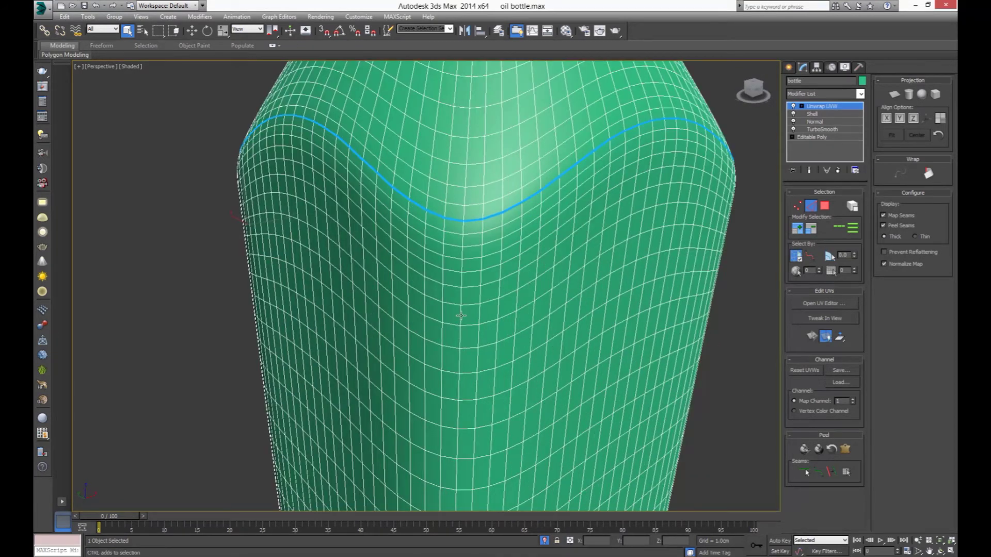
{"action": "scroll", "coordinate": [454, 371], "scroll_direction": "down", "scroll_amount": 5}
{"action": "scroll", "coordinate": [422, 389], "scroll_direction": "up", "scroll_amount": 5}
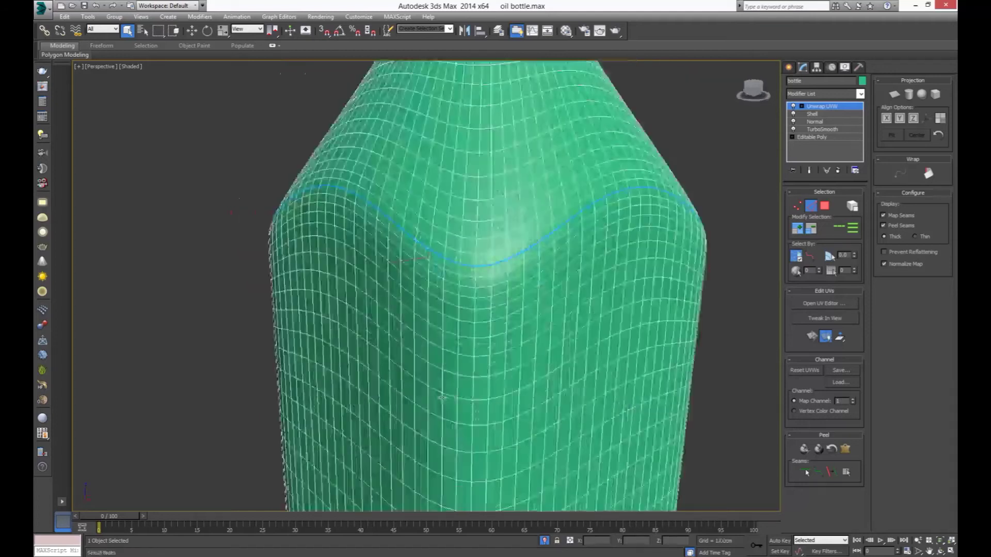
{"action": "scroll", "coordinate": [474, 349], "scroll_direction": "down", "scroll_amount": 3}
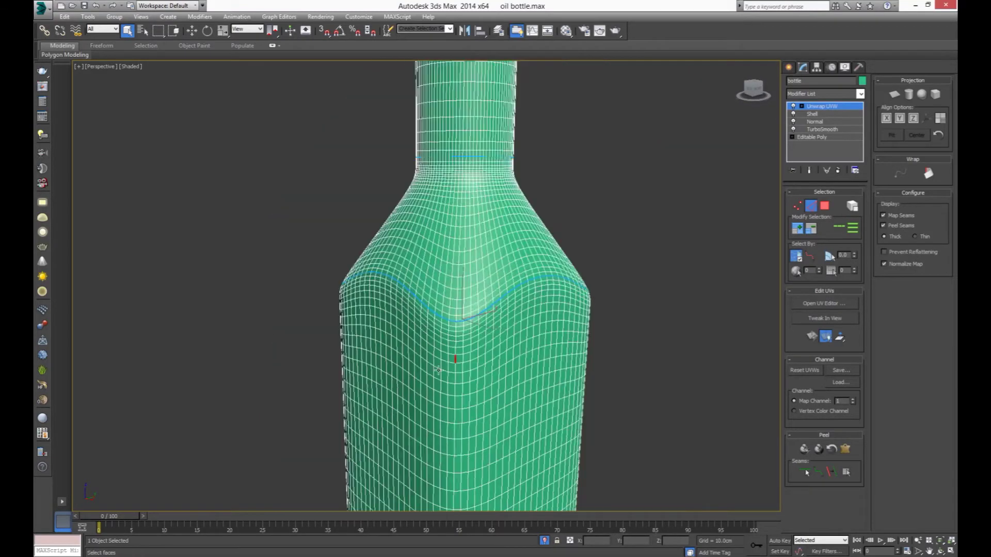
{"action": "scroll", "coordinate": [459, 351], "scroll_direction": "down", "scroll_amount": 4}
{"action": "scroll", "coordinate": [490, 385], "scroll_direction": "up", "scroll_amount": 1}
{"action": "scroll", "coordinate": [463, 369], "scroll_direction": "up", "scroll_amount": 5}
{"action": "scroll", "coordinate": [463, 370], "scroll_direction": "up", "scroll_amount": 2}
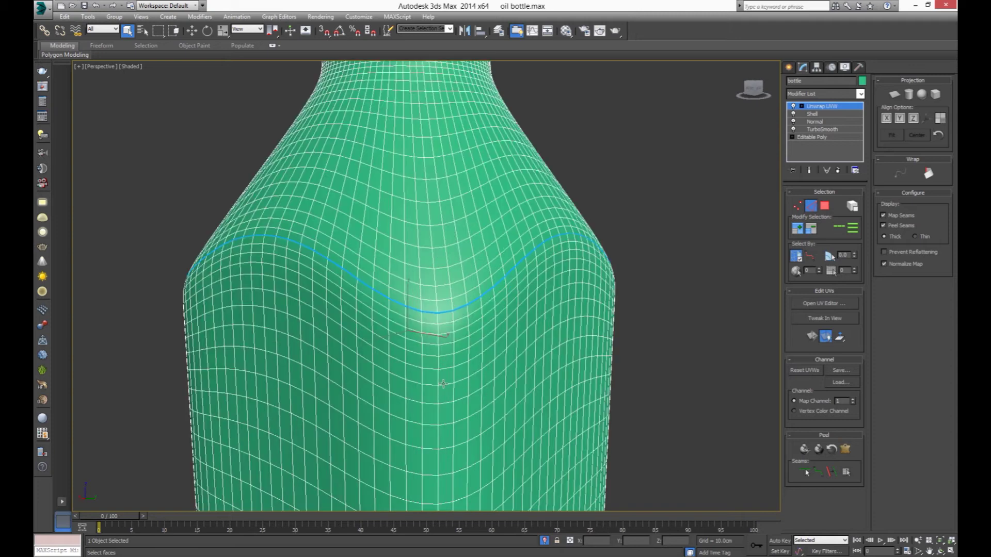
- Loop-select a vertical edge on the bottle's front corner and convert it to a seam
{"action": "left_click", "coordinate": [439, 378]}
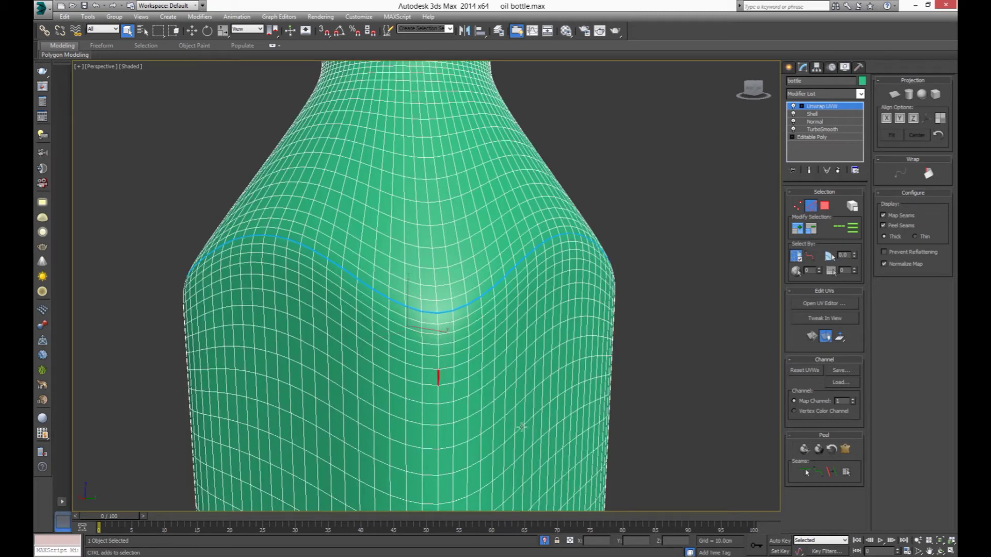
{"action": "left_click", "coordinate": [840, 230]}
{"action": "scroll", "coordinate": [445, 321], "scroll_direction": "down", "scroll_amount": 1}
{"action": "scroll", "coordinate": [444, 320], "scroll_direction": "down", "scroll_amount": 5}
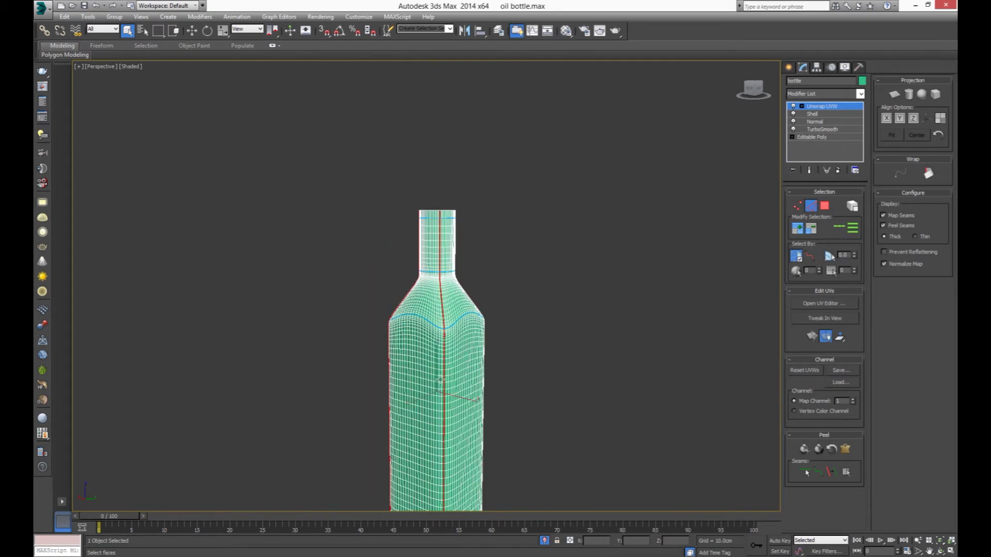
{"action": "middle_click_drag", "start_coordinate": [445, 321], "coordinate": [454, 295]}
{"action": "left_click", "coordinate": [830, 472]}
{"action": "mouse_move", "coordinate": [525, 377]}
{"action": "middle_mouse_down", "text": "alt"}
{"action": "mouse_move", "coordinate": [577, 389]}
{"action": "mouse_move", "coordinate": [531, 305]}
{"action": "middle_mouse_up", "text": "alt"}
{"action": "scroll", "coordinate": [542, 396], "scroll_direction": "up", "scroll_amount": 4}
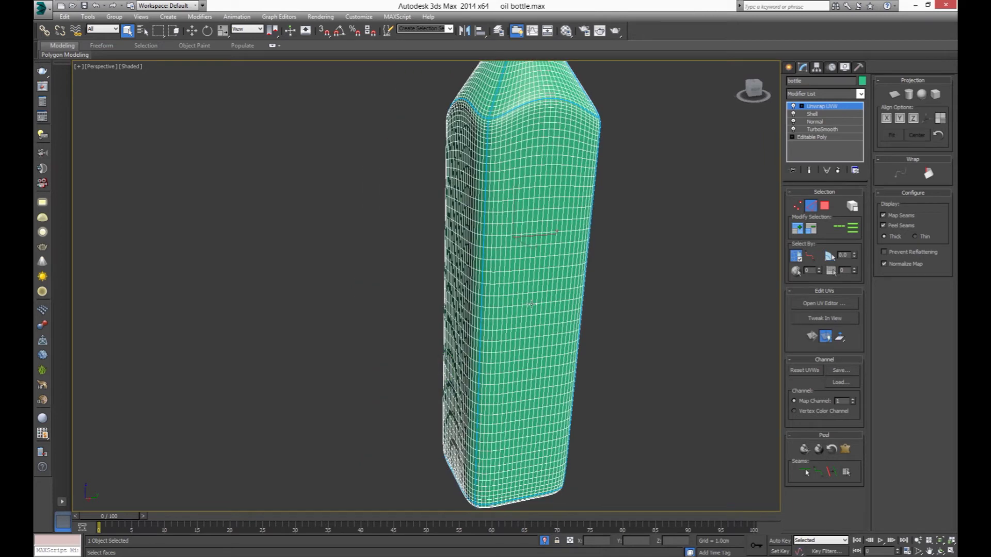
{"action": "scroll", "coordinate": [535, 303], "scroll_direction": "down", "scroll_amount": 4}
{"action": "key", "text": "3"}
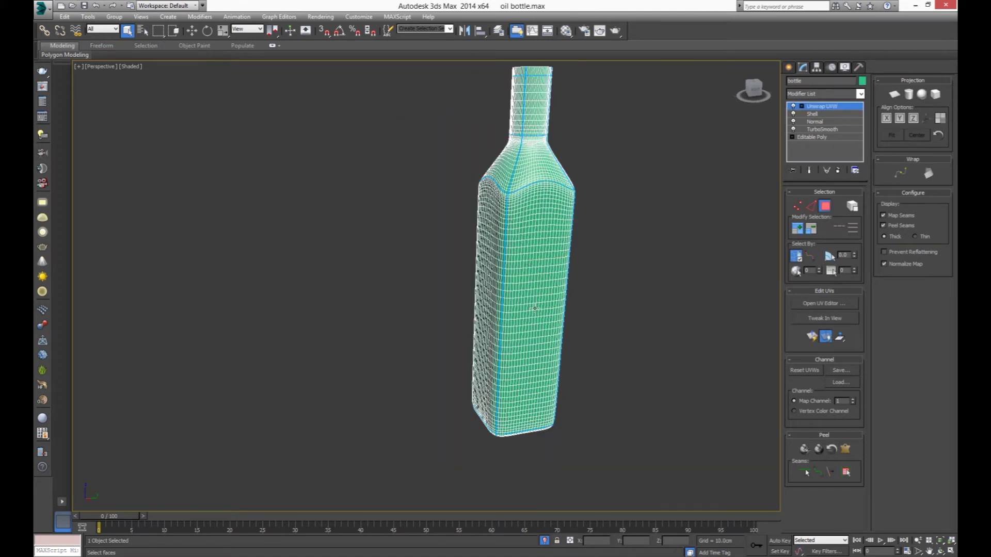
- Select the seam-bounded front panel and apply an aligned Planar projection
{"action": "left_click", "coordinate": [845, 473]}
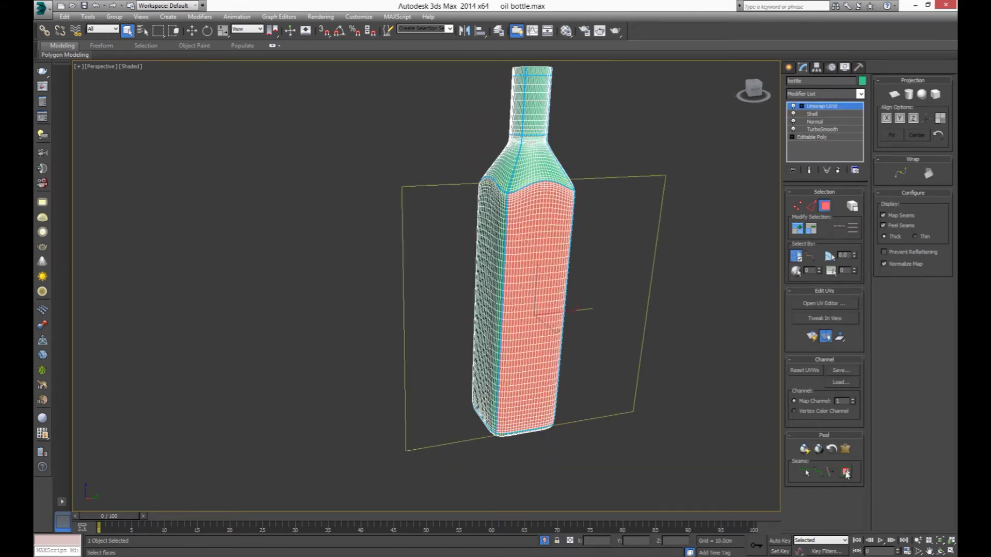
{"action": "left_click", "coordinate": [894, 94]}
{"action": "left_click", "coordinate": [932, 119]}
{"action": "left_click", "coordinate": [894, 94]}
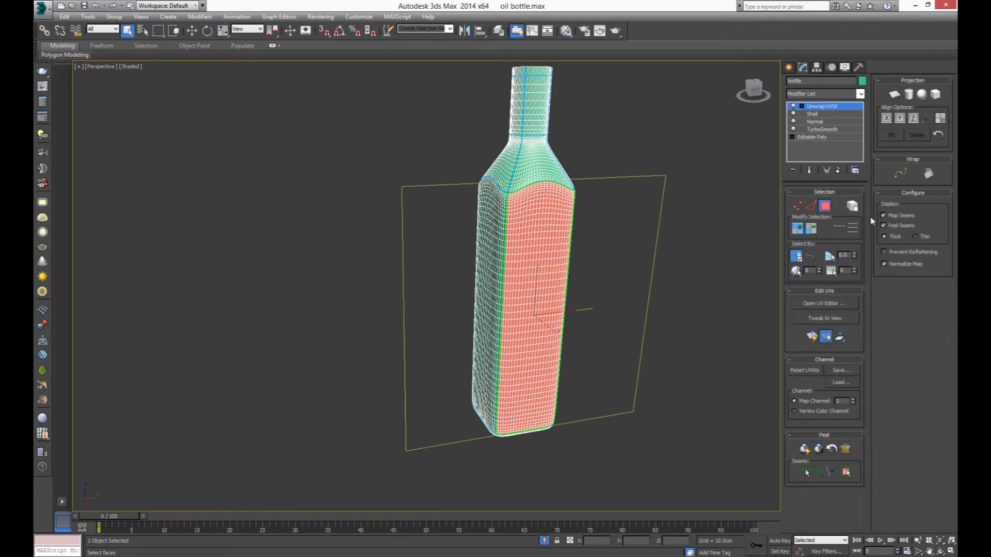
- In an enlarged Edit UVWs window, move the flattened side island left and deselect
{"action": "left_click", "coordinate": [800, 306]}
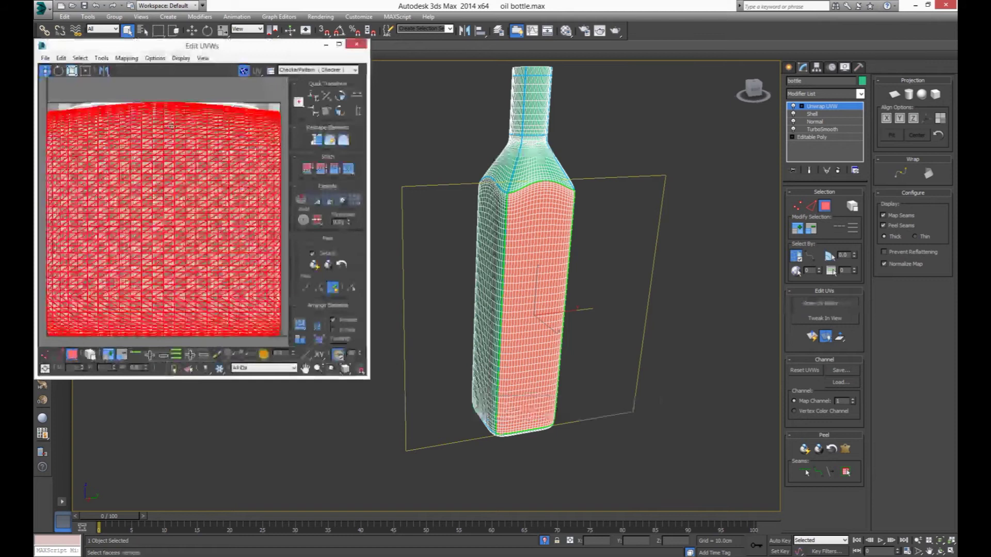
{"action": "left_click_drag", "start_coordinate": [216, 54], "coordinate": [254, 55]}
{"action": "scroll", "coordinate": [237, 219], "scroll_direction": "down", "scroll_amount": 4}
{"action": "scroll", "coordinate": [237, 219], "scroll_direction": "down", "scroll_amount": 1}
{"action": "left_click_drag", "start_coordinate": [406, 379], "coordinate": [515, 507]}
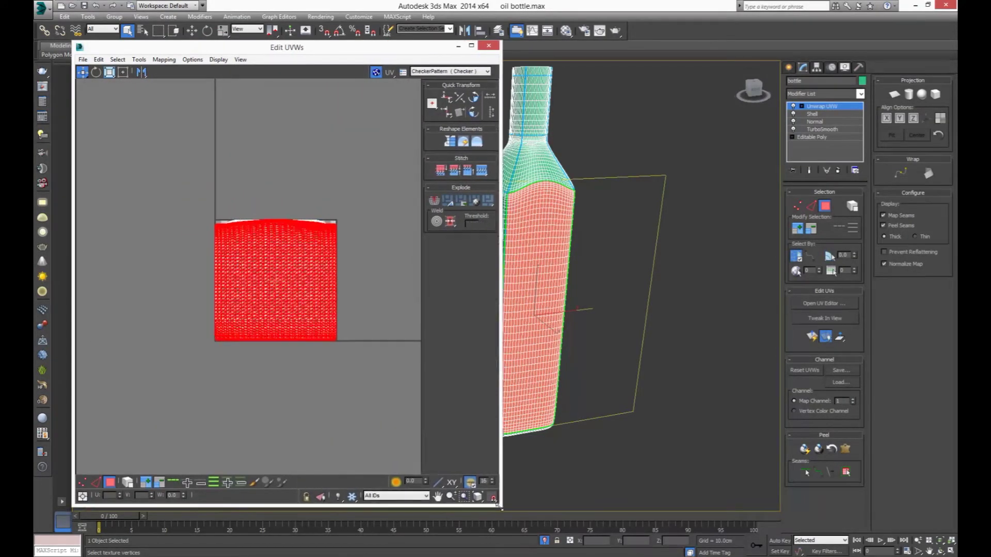
{"action": "middle_click_drag", "start_coordinate": [626, 414], "coordinate": [726, 408], "text": "alt"}
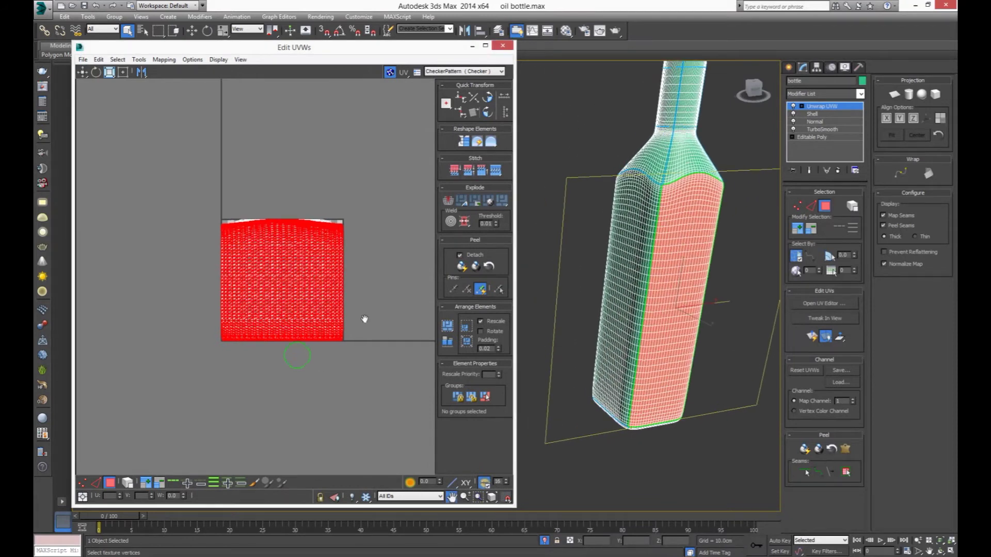
{"action": "scroll", "coordinate": [364, 304], "scroll_direction": "down", "scroll_amount": 2}
{"action": "left_click_drag", "start_coordinate": [364, 292], "coordinate": [128, 292]}
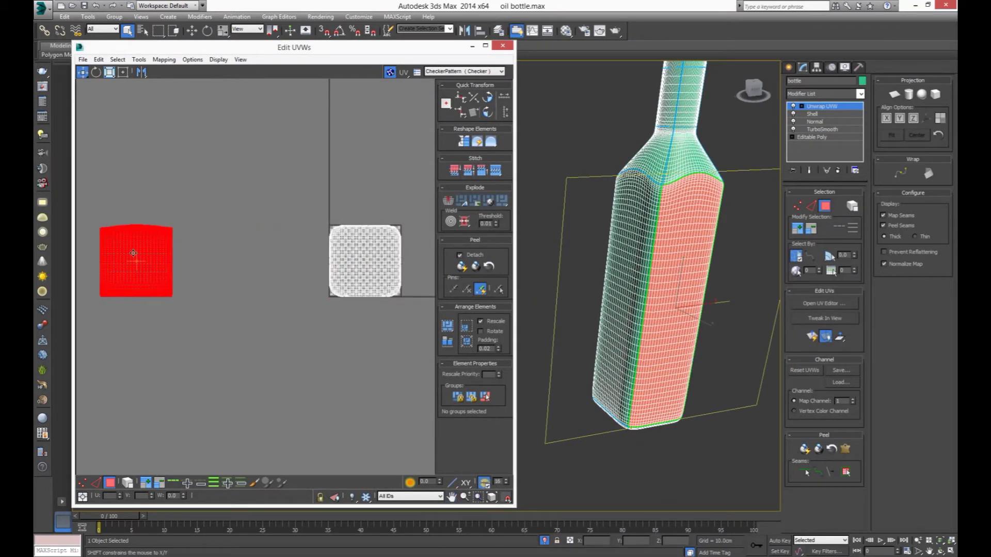
{"action": "left_click", "coordinate": [738, 361]}
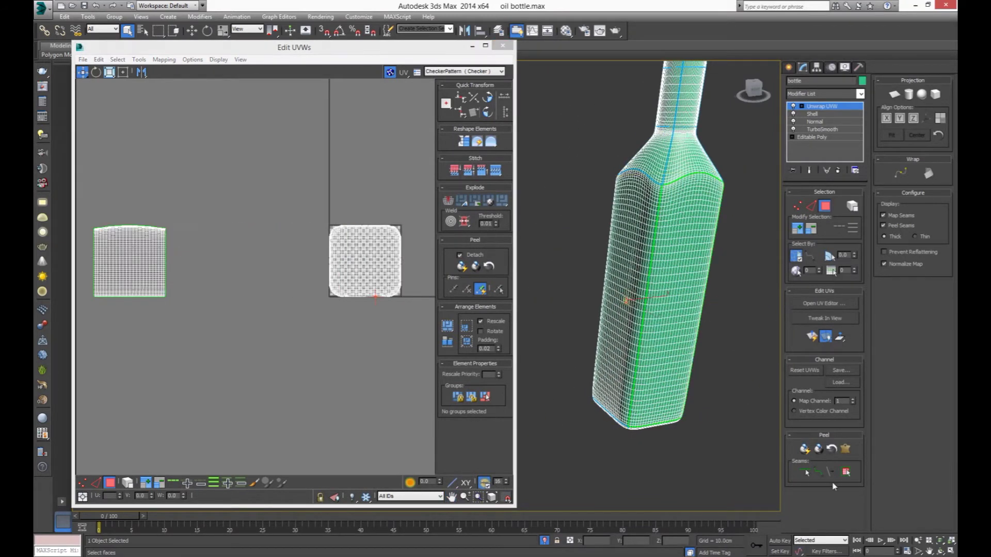
- Planar-project the second side panel with Align and move its island beside the first
{"action": "left_click", "coordinate": [846, 473]}
{"action": "left_click", "coordinate": [893, 95]}
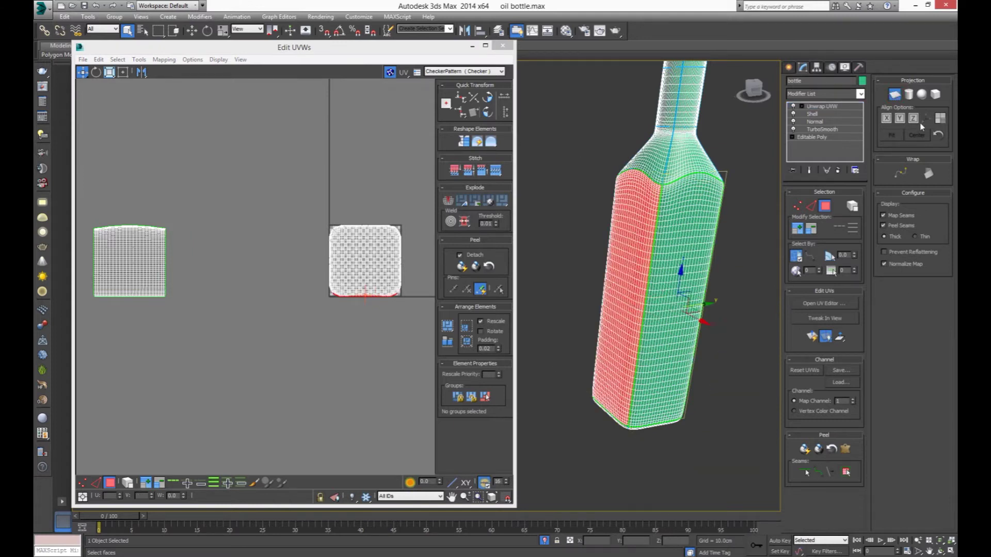
{"action": "left_click", "coordinate": [913, 118]}
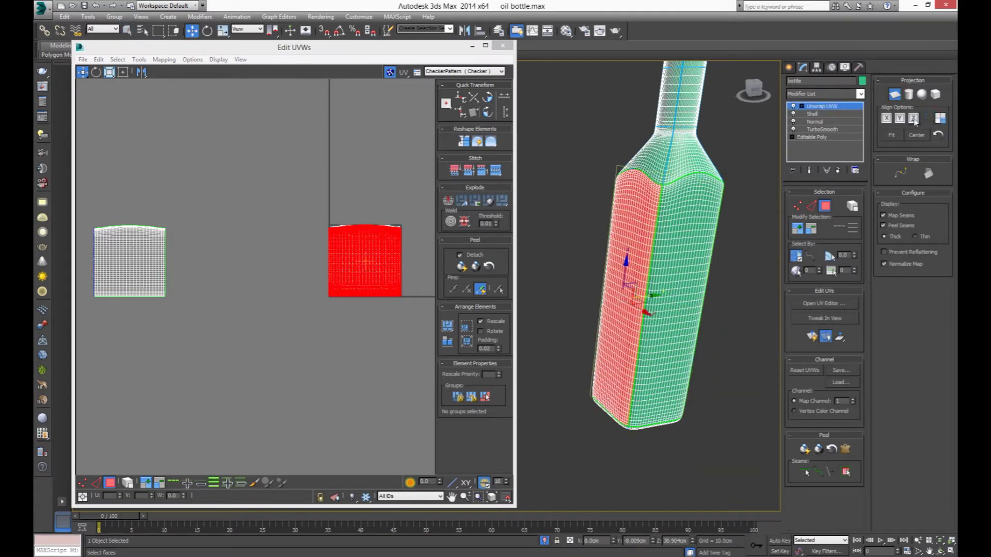
{"action": "left_click", "coordinate": [893, 95]}
{"action": "left_click", "coordinate": [343, 250]}
{"action": "scroll", "coordinate": [361, 264], "scroll_direction": "down", "scroll_amount": 3}
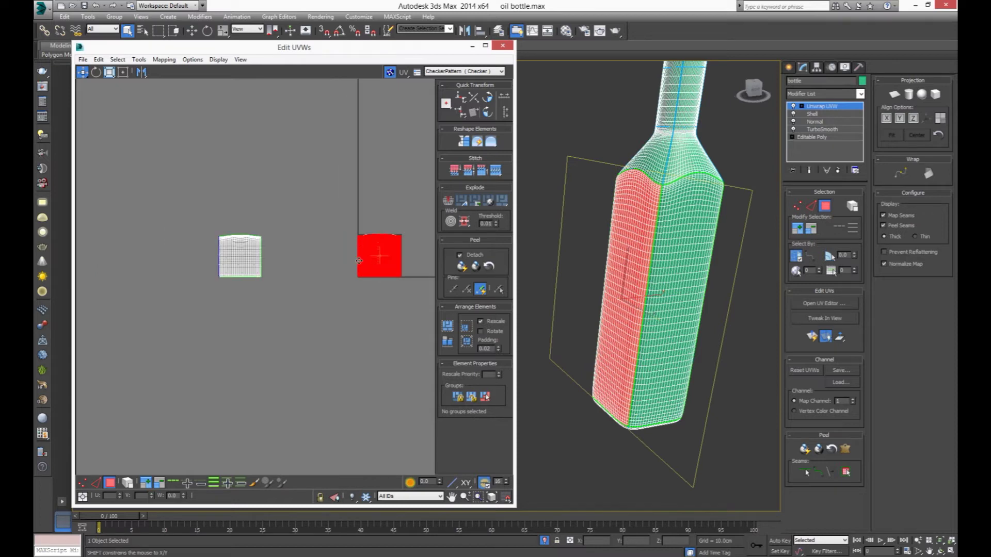
{"action": "left_click_drag", "start_coordinate": [359, 260], "coordinate": [191, 263]}
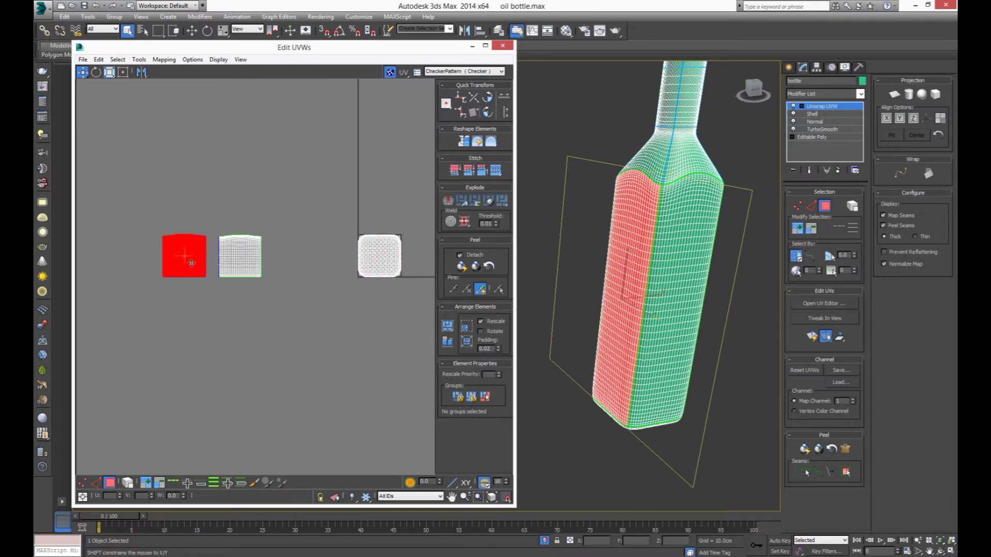
{"action": "middle_click_drag", "start_coordinate": [743, 289], "coordinate": [594, 278], "text": "alt"}
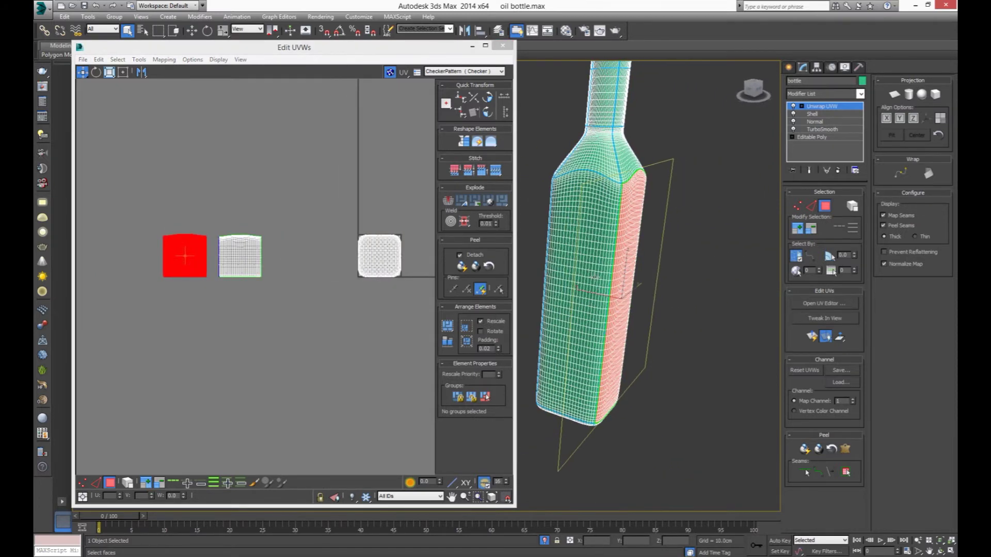
- Flatten the third side panel with an aligned Planar projection and place it left in the row
{"action": "key", "text": "ctrl+d"}
{"action": "key", "text": "ctrl+z"}
{"action": "left_click", "coordinate": [894, 94]}
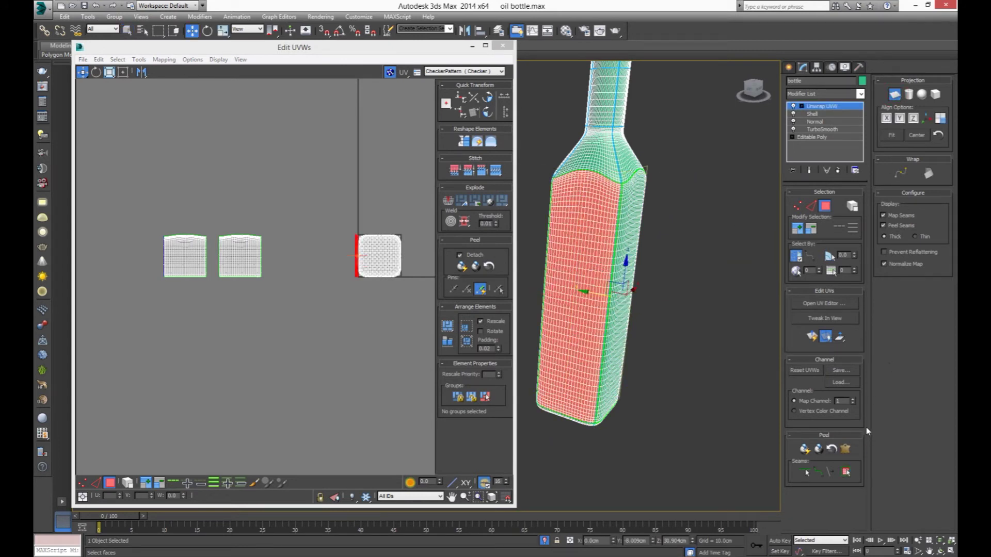
{"action": "left_click", "coordinate": [926, 119]}
{"action": "left_click", "coordinate": [898, 96]}
{"action": "left_click_drag", "start_coordinate": [376, 263], "coordinate": [128, 256]}
{"action": "mouse_move", "coordinate": [655, 254]}
{"action": "middle_mouse_down", "text": "alt"}
{"action": "mouse_move", "coordinate": [661, 287]}
{"action": "mouse_move", "coordinate": [656, 264]}
{"action": "middle_mouse_up", "text": "alt"}
{"action": "key", "text": "ctrl+d"}
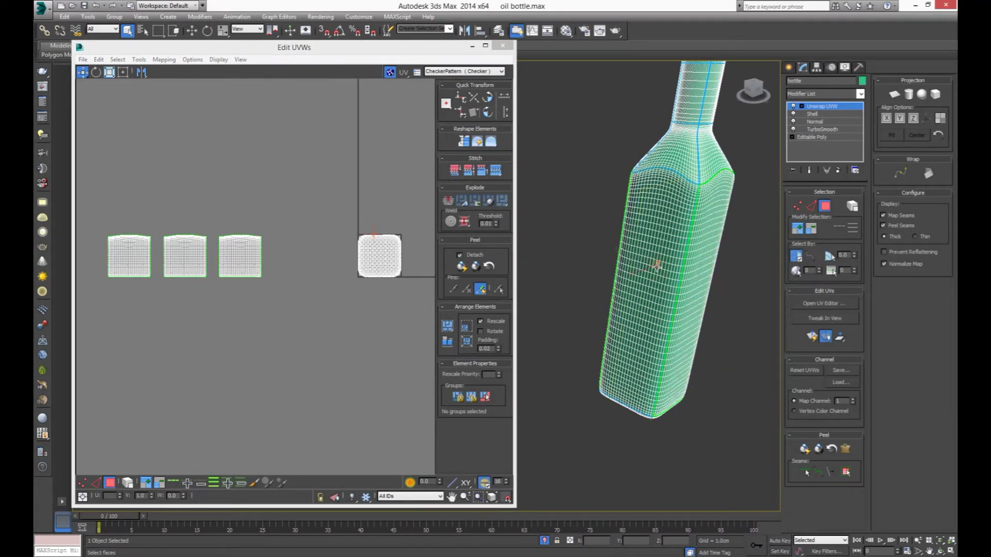
- Flatten the last side panel into the row, then start projecting the shoulder faces
{"action": "left_click", "coordinate": [849, 473]}
{"action": "left_click", "coordinate": [894, 93]}
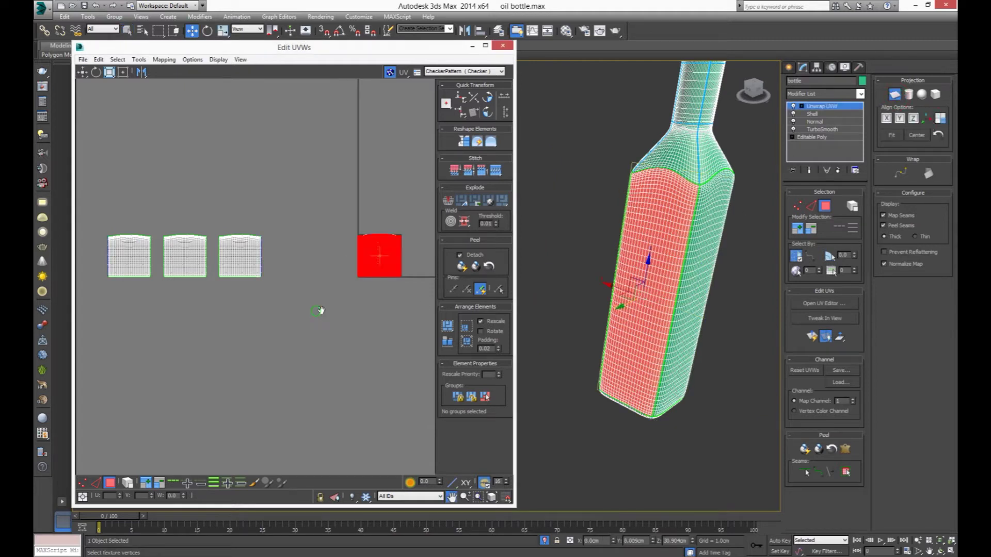
{"action": "middle_click_drag", "start_coordinate": [320, 310], "coordinate": [363, 307]}
{"action": "scroll", "coordinate": [363, 306], "scroll_direction": "down", "scroll_amount": 2}
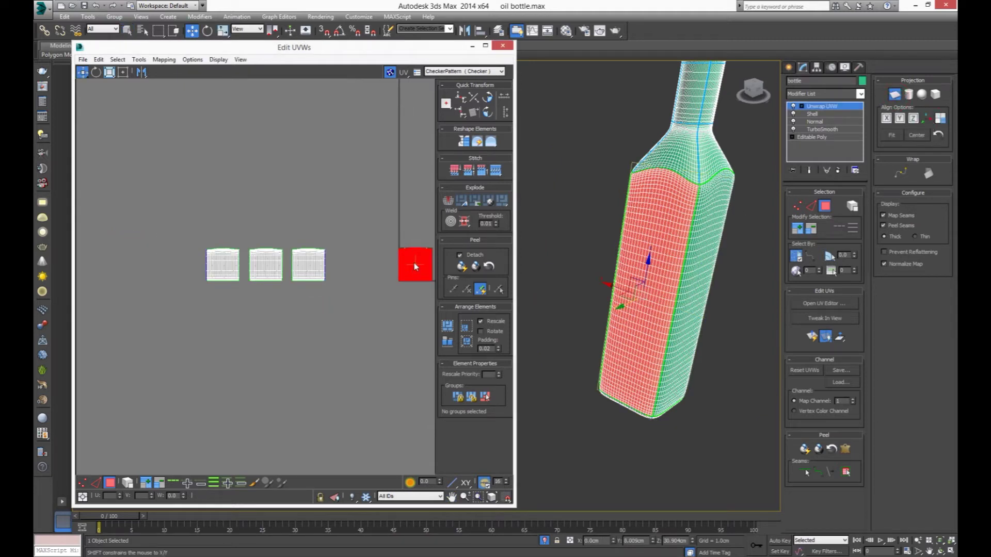
{"action": "left_click", "coordinate": [897, 95]}
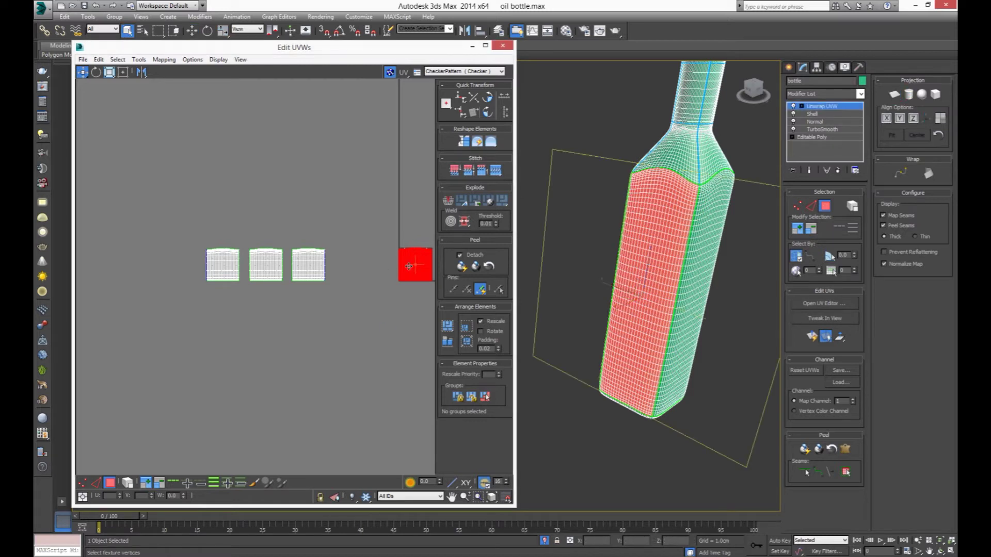
{"action": "mouse_move", "coordinate": [415, 266]}
{"action": "left_mouse_down"}
{"action": "mouse_move", "coordinate": [172, 268]}
{"action": "mouse_move", "coordinate": [180, 269]}
{"action": "left_mouse_up"}
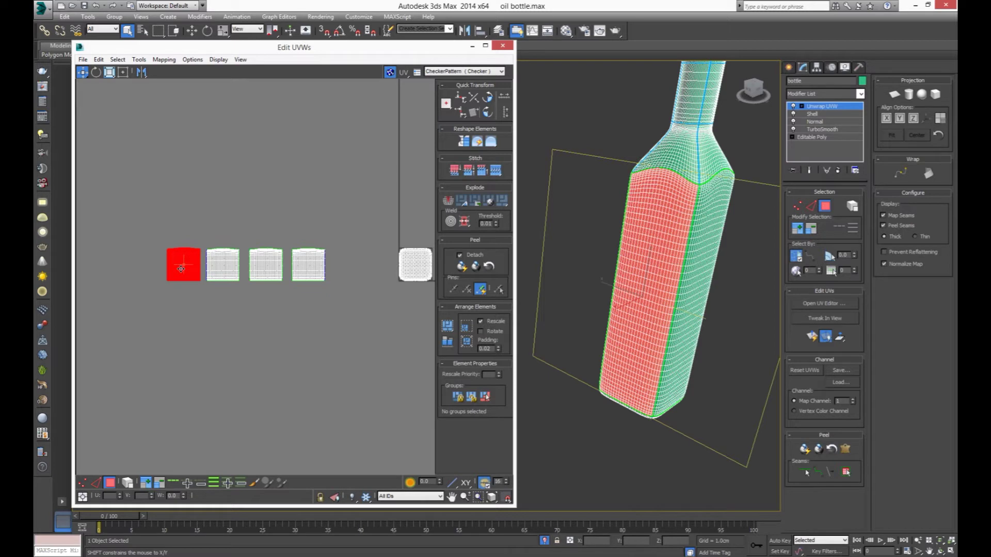
{"action": "mouse_move", "coordinate": [692, 245]}
{"action": "middle_mouse_down", "text": "alt"}
{"action": "mouse_move", "coordinate": [686, 283]}
{"action": "mouse_move", "coordinate": [666, 197]}
{"action": "middle_mouse_up", "text": "alt"}
{"action": "left_click", "coordinate": [666, 198]}
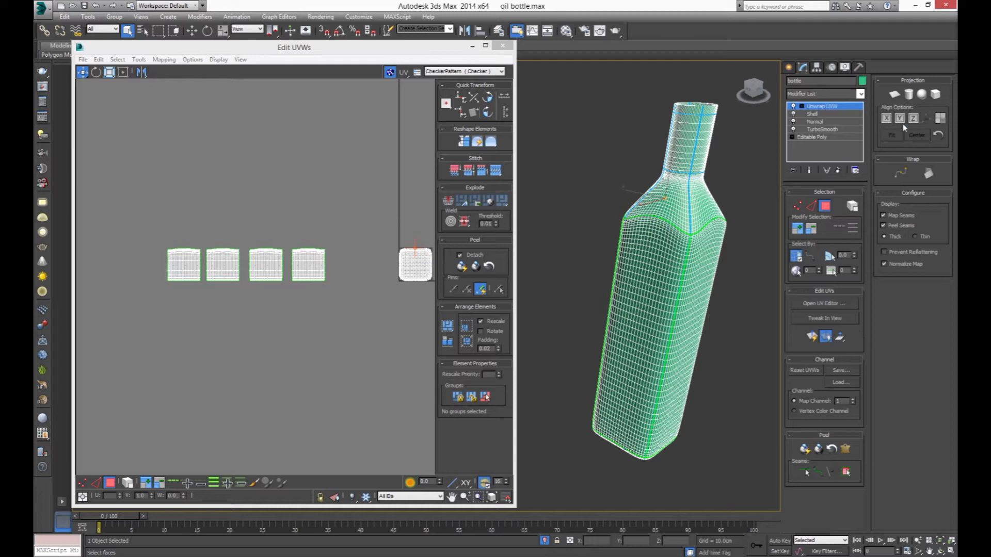
{"action": "left_click", "coordinate": [847, 471]}
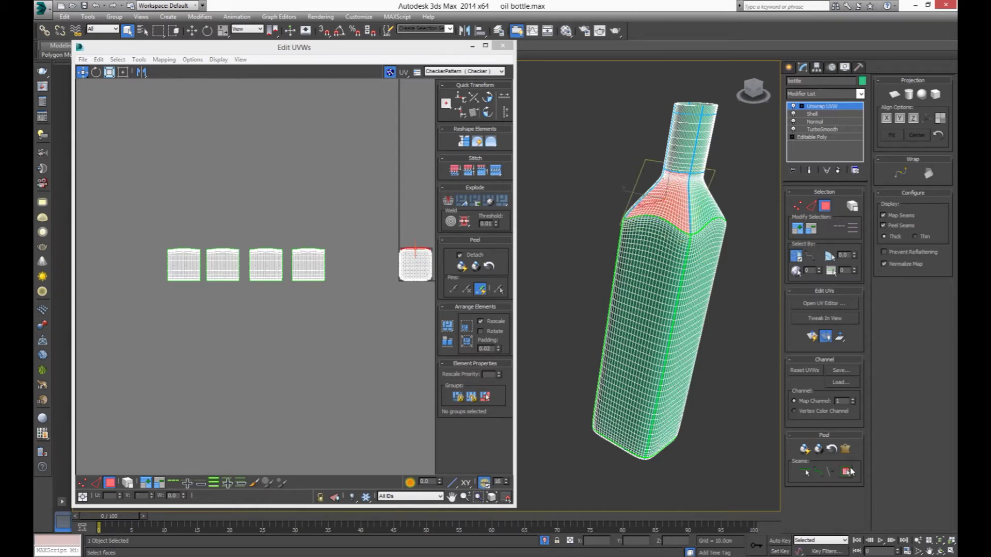
{"action": "left_click", "coordinate": [894, 95]}
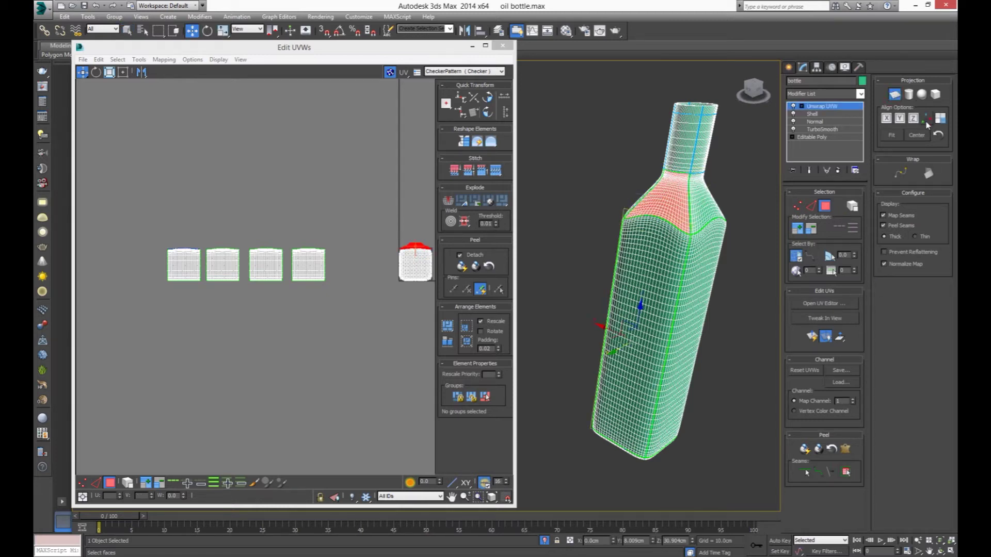
- Place the first two flattened shoulder islands in a row above the side islands
{"action": "left_click", "coordinate": [902, 98]}
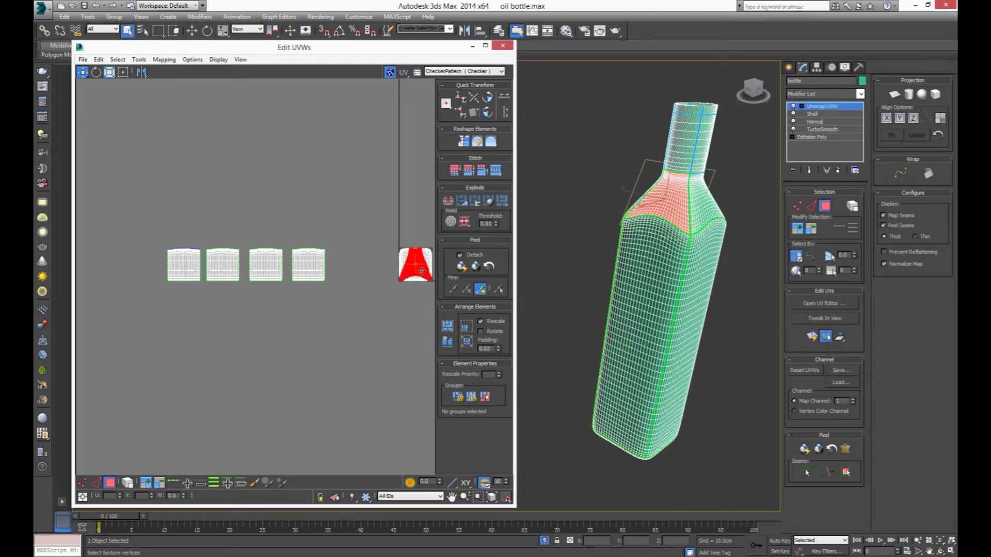
{"action": "left_click_drag", "start_coordinate": [421, 270], "coordinate": [294, 147]}
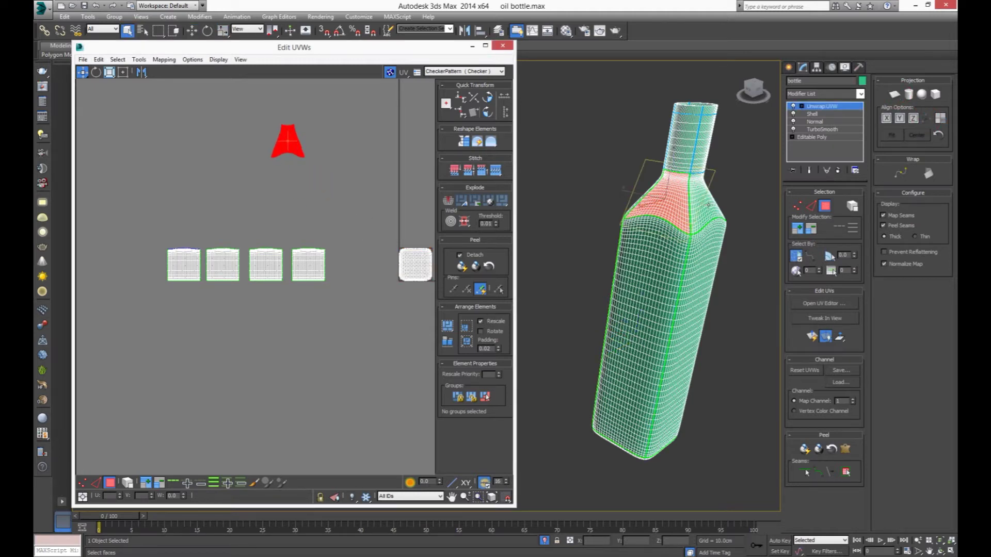
{"action": "left_click", "coordinate": [557, 268]}
{"action": "left_click", "coordinate": [845, 474]}
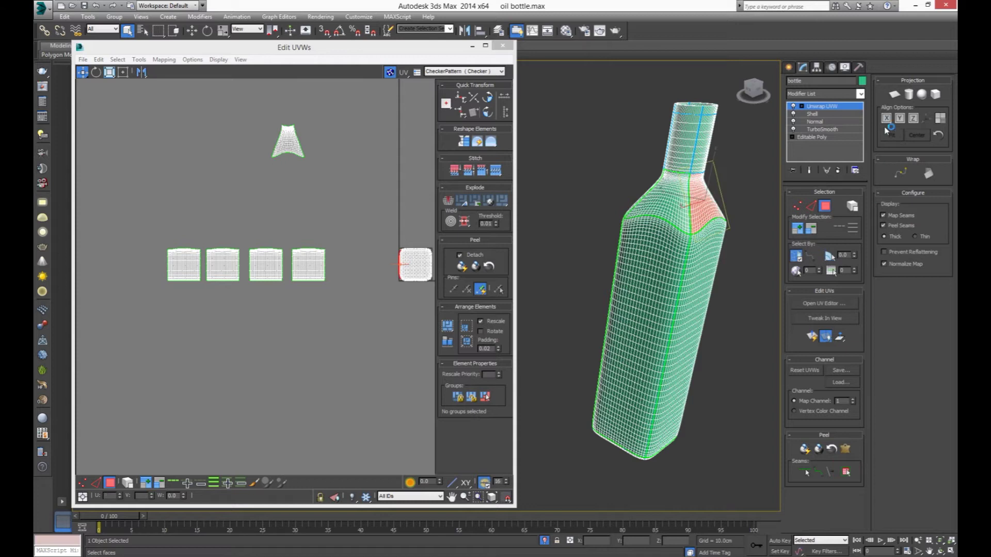
{"action": "left_click", "coordinate": [894, 94]}
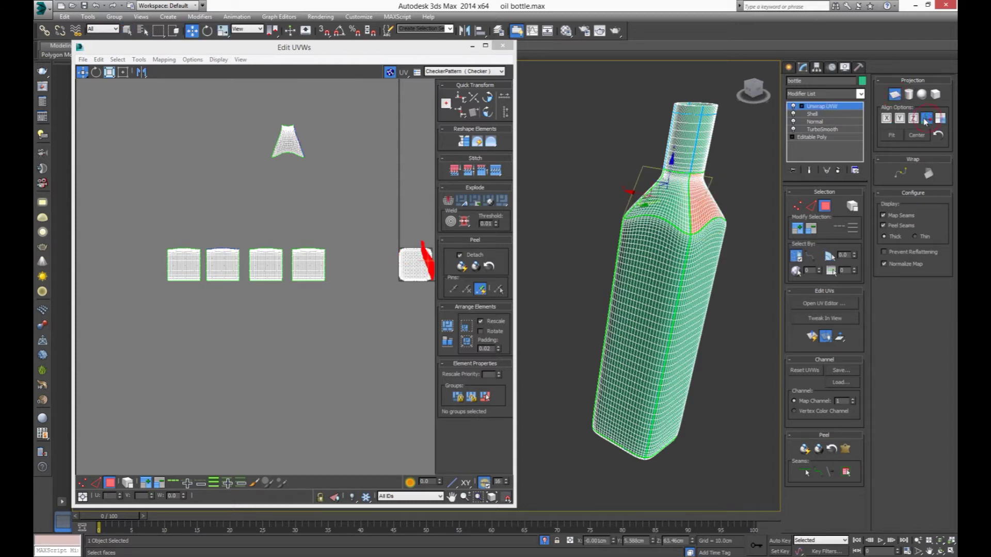
{"action": "left_click", "coordinate": [927, 117]}
{"action": "left_click", "coordinate": [895, 94]}
{"action": "key", "text": "q"}
{"action": "left_click", "coordinate": [425, 274]}
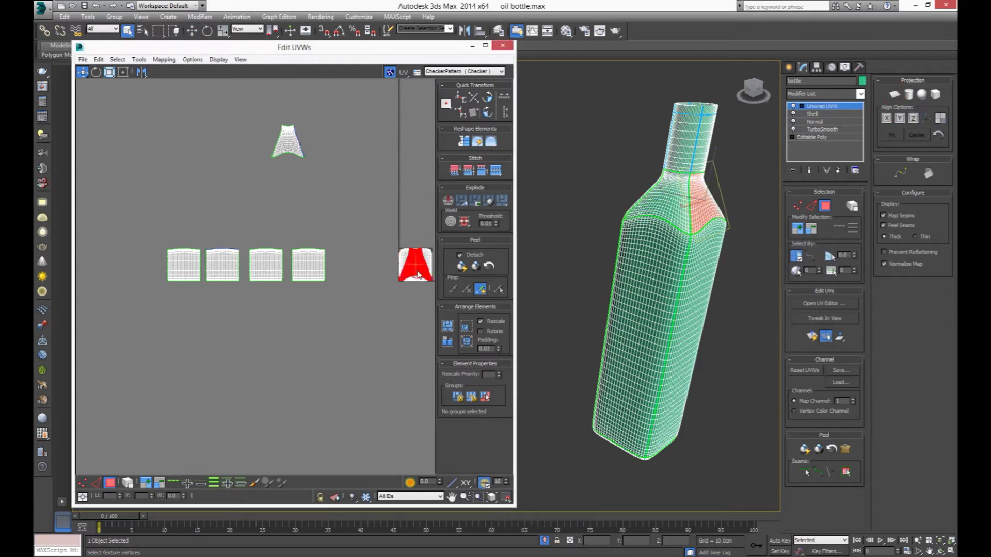
{"action": "left_click_drag", "start_coordinate": [418, 275], "coordinate": [350, 149]}
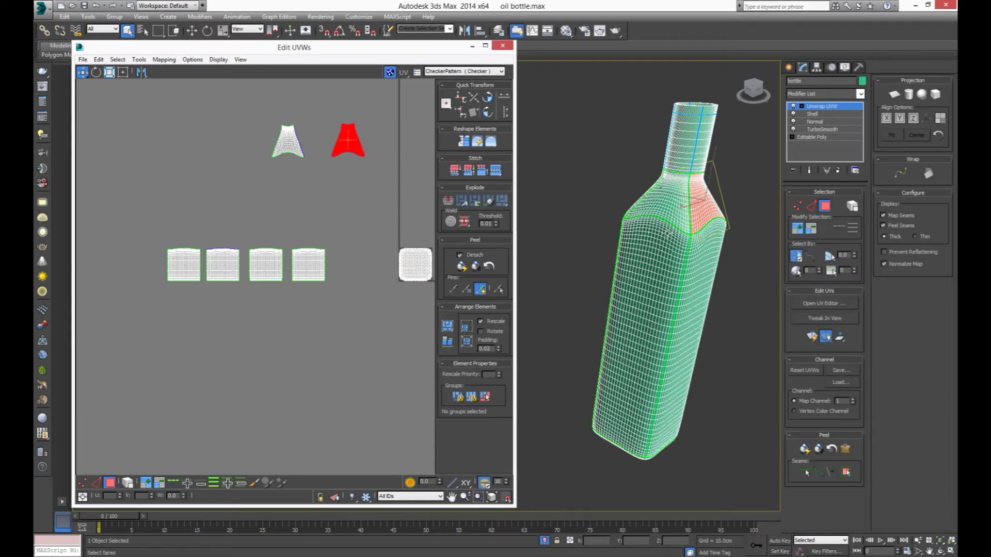
{"action": "middle_click_drag", "start_coordinate": [671, 309], "coordinate": [712, 289], "text": "alt"}
- Flatten the third shoulder panel and move its island into the top row
{"action": "left_click", "coordinate": [754, 413]}
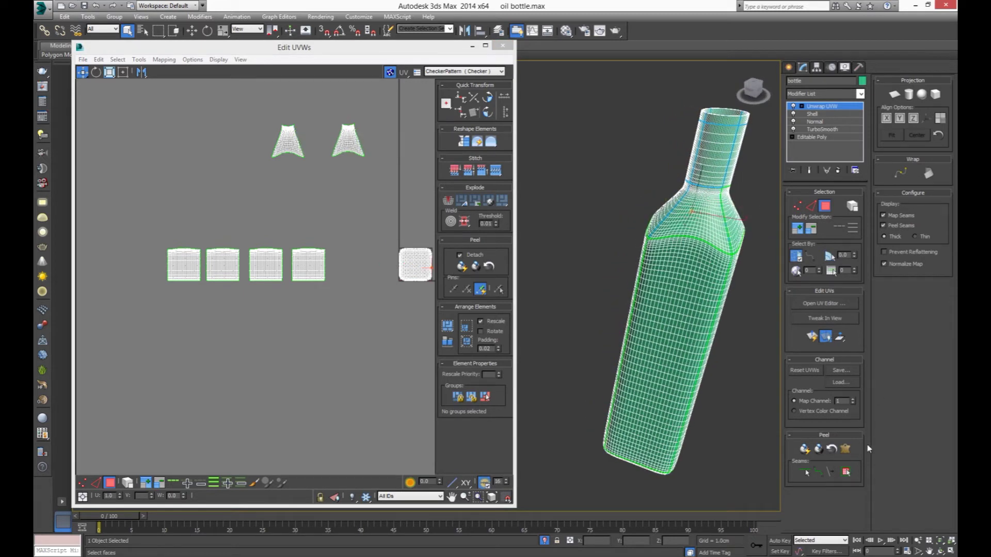
{"action": "left_click", "coordinate": [847, 473]}
{"action": "left_click", "coordinate": [895, 94]}
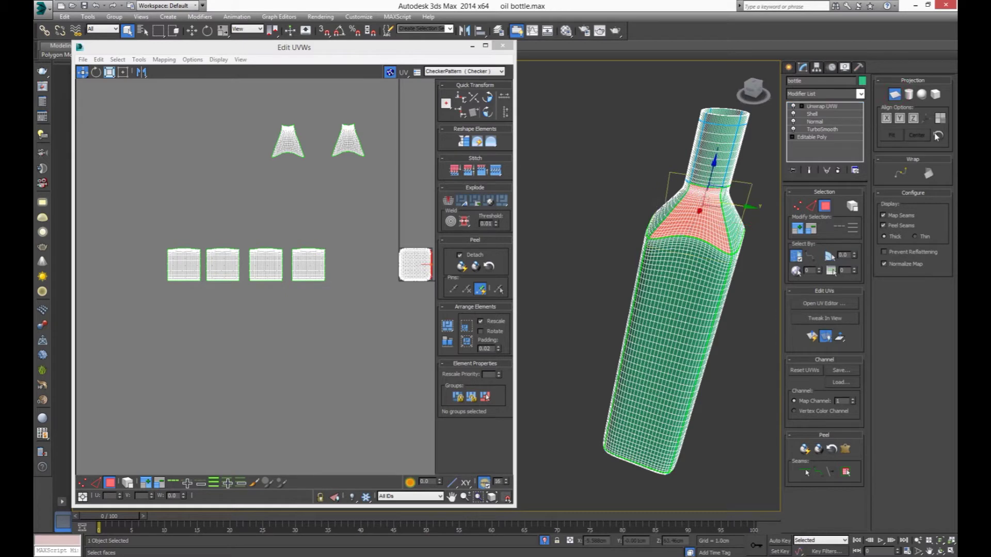
{"action": "left_click", "coordinate": [895, 94]}
{"action": "left_click", "coordinate": [426, 270]}
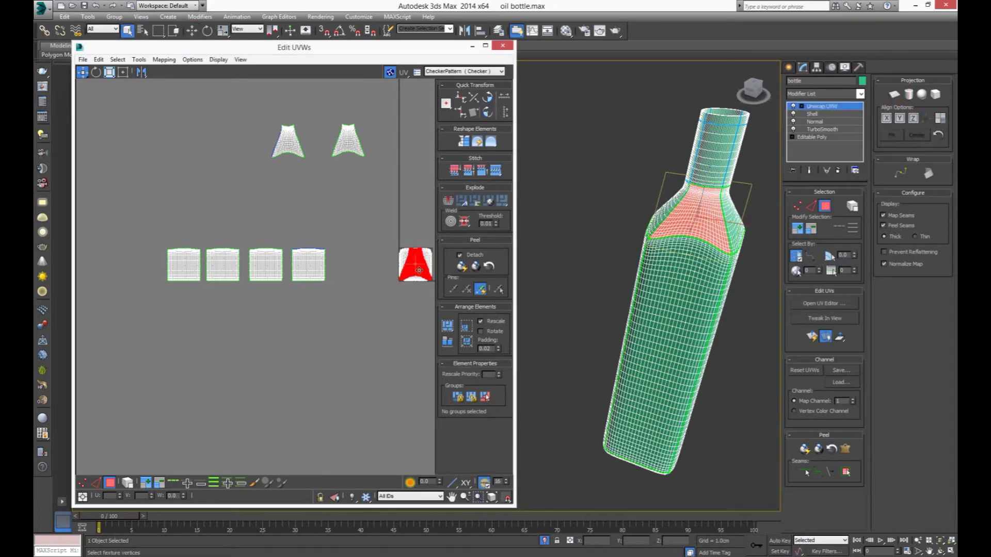
{"action": "left_click_drag", "start_coordinate": [416, 266], "coordinate": [246, 148]}
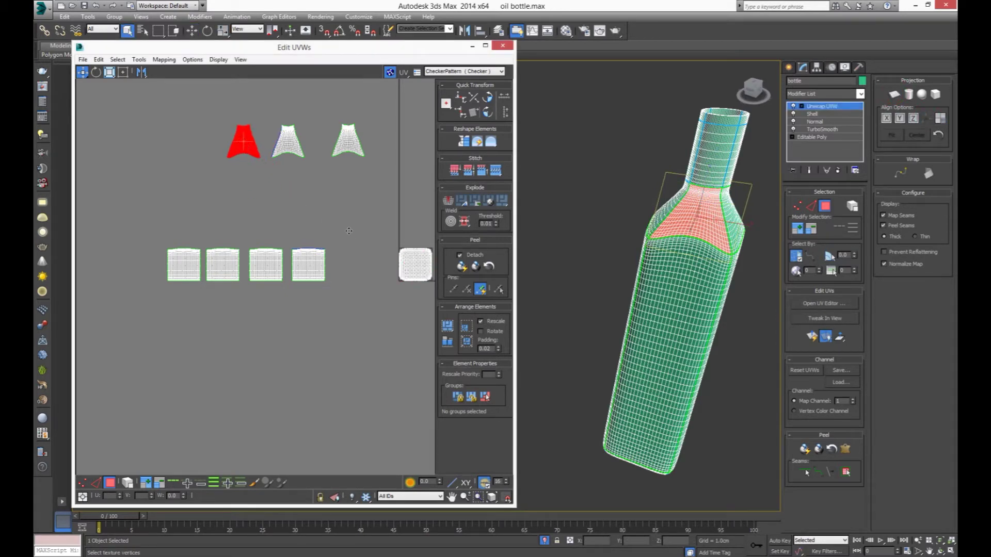
{"action": "middle_click_drag", "start_coordinate": [658, 246], "coordinate": [657, 219], "text": "alt"}
- Re-project the last shoulder panel with Align and move it beside the other three
{"action": "left_click", "coordinate": [653, 216]}
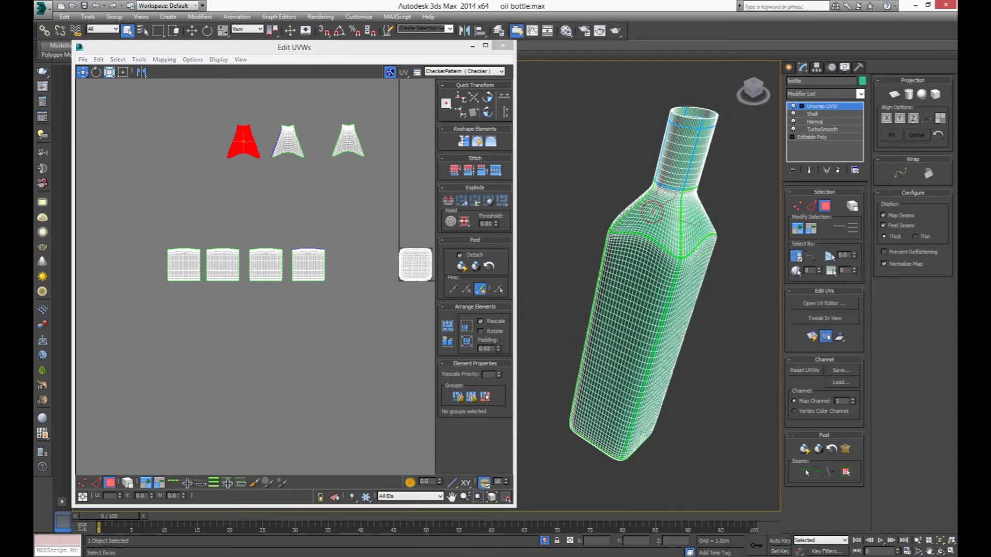
{"action": "left_click", "coordinate": [846, 473]}
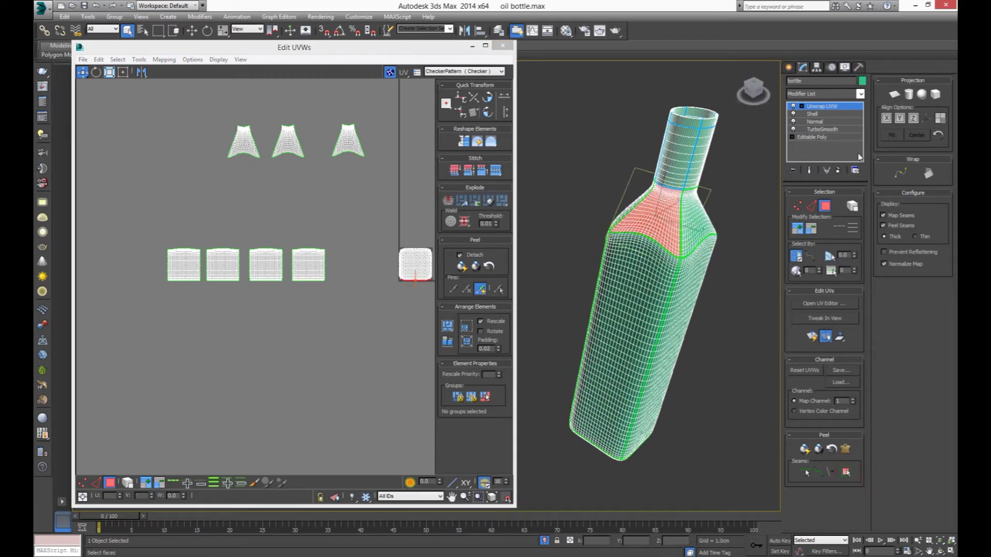
{"action": "left_click", "coordinate": [896, 96]}
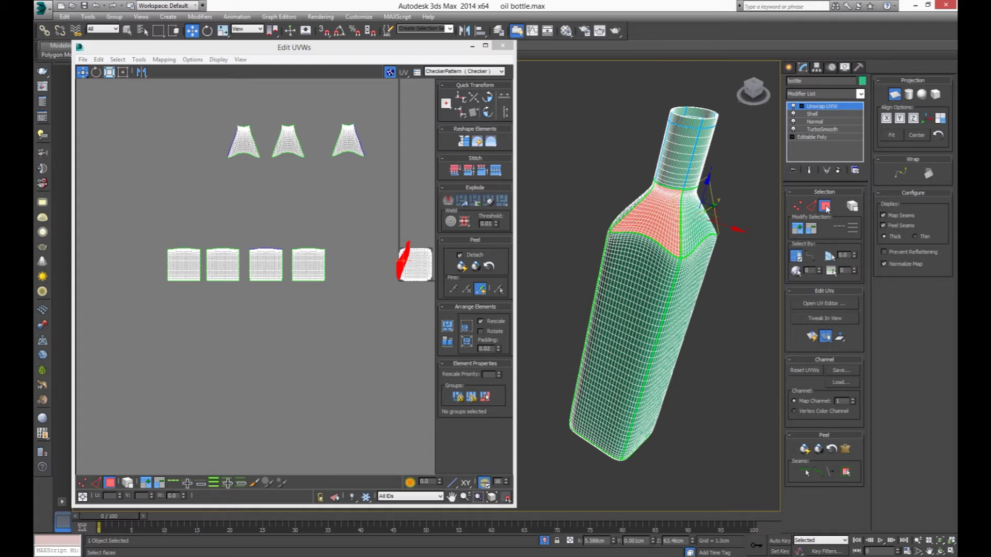
{"action": "left_click", "coordinate": [896, 96]}
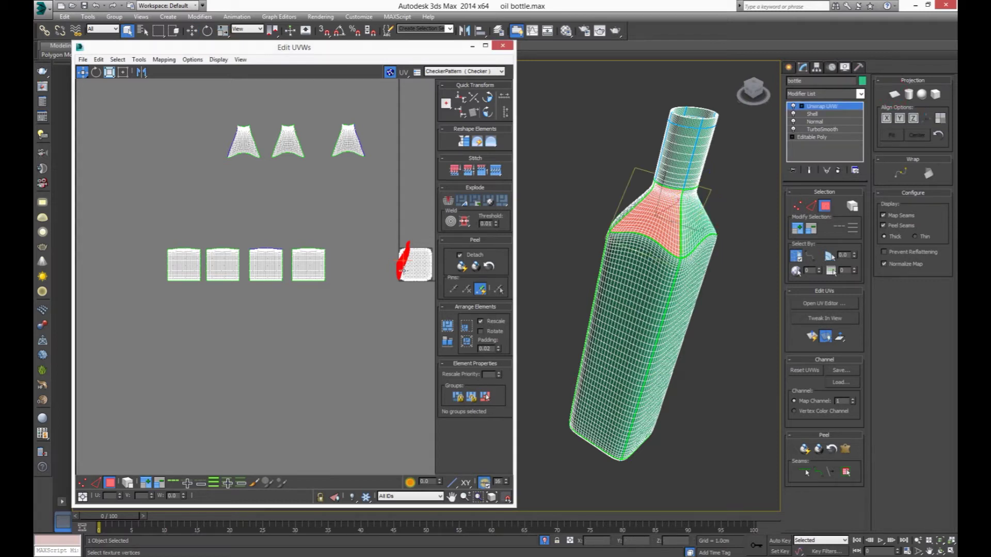
{"action": "left_click", "coordinate": [900, 96]}
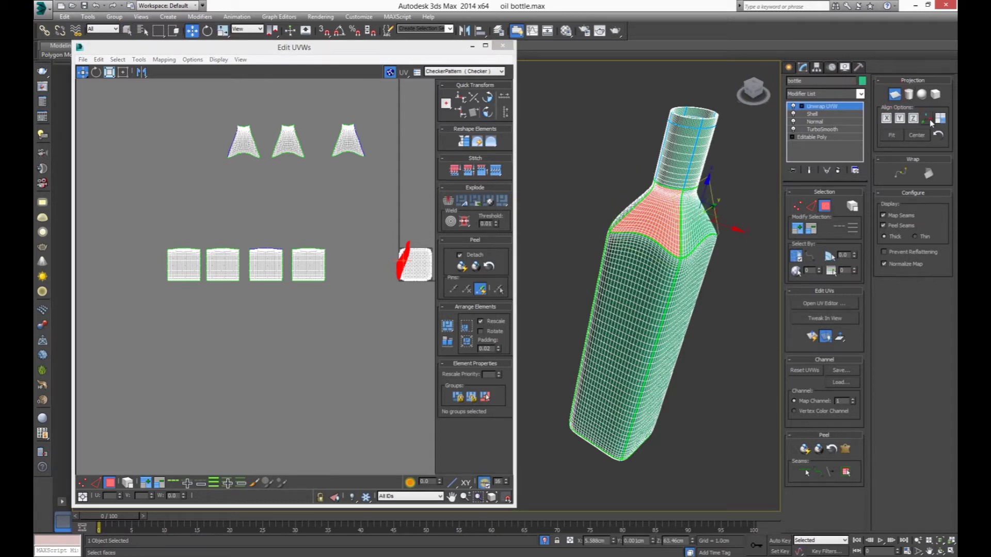
{"action": "left_click", "coordinate": [924, 117]}
{"action": "left_click", "coordinate": [894, 95]}
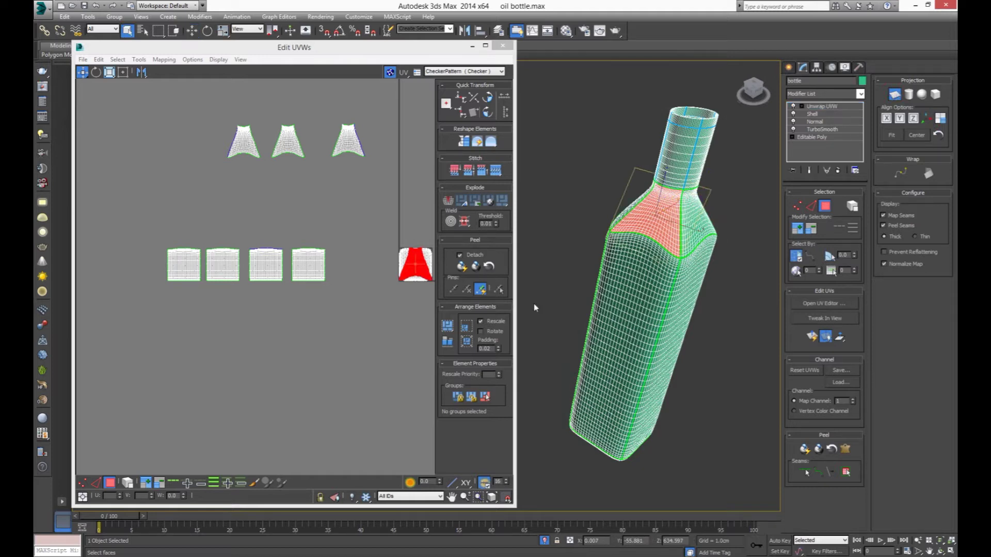
{"action": "left_click_drag", "start_coordinate": [408, 258], "coordinate": [207, 151]}
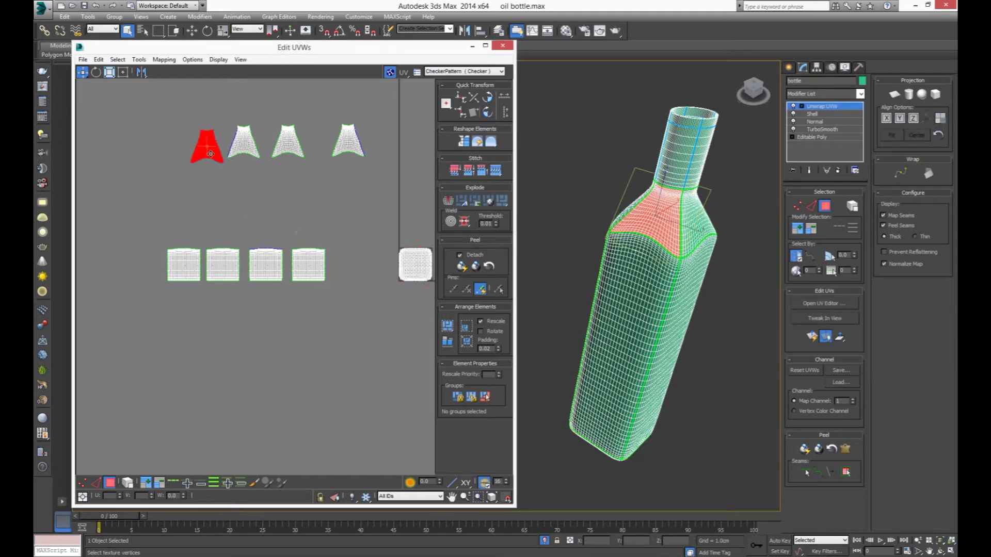
{"action": "mouse_move", "coordinate": [578, 303]}
{"action": "middle_mouse_down", "text": "alt"}
{"action": "mouse_move", "coordinate": [616, 285]}
{"action": "mouse_move", "coordinate": [541, 120]}
{"action": "mouse_move", "coordinate": [653, 327]}
{"action": "middle_mouse_up", "text": "alt"}
- Planar-project the bottle base faces, aligned to the Bottom view
{"action": "scroll", "coordinate": [617, 285], "scroll_direction": "up", "scroll_amount": 2}
{"action": "left_click", "coordinate": [651, 321]}
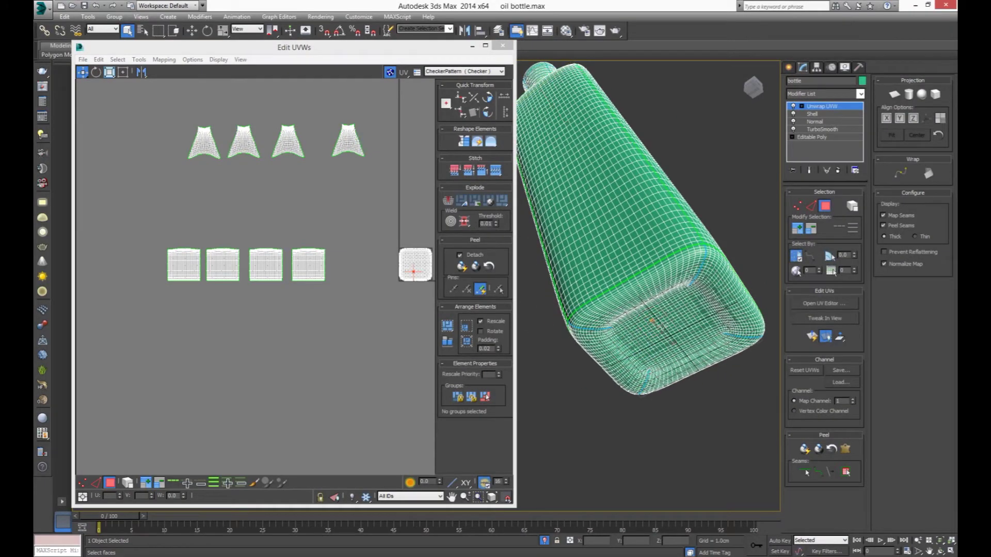
{"action": "left_click", "coordinate": [894, 95]}
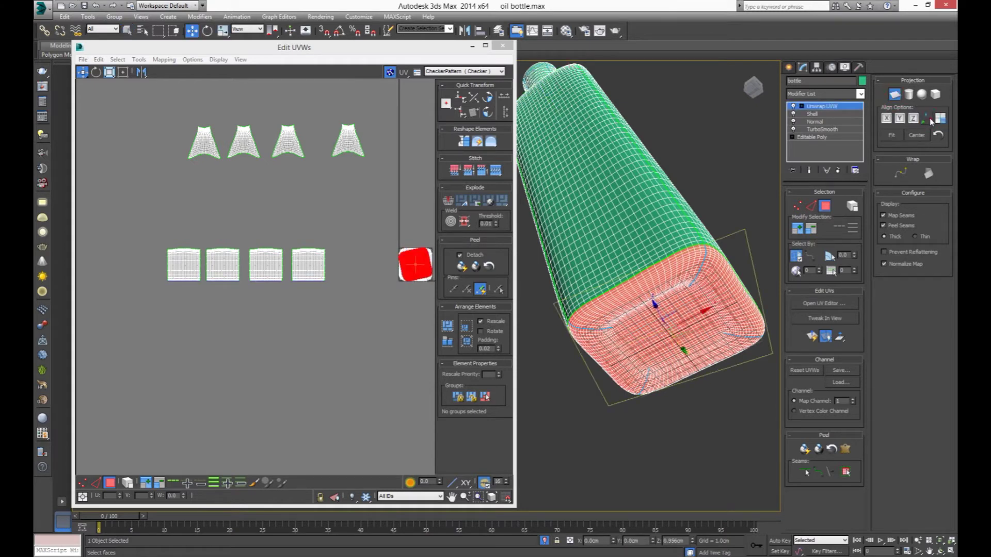
{"action": "left_click", "coordinate": [472, 45]}
{"action": "middle_click_drag", "start_coordinate": [513, 343], "coordinate": [459, 338], "text": "alt"}
{"action": "key", "text": "v"}
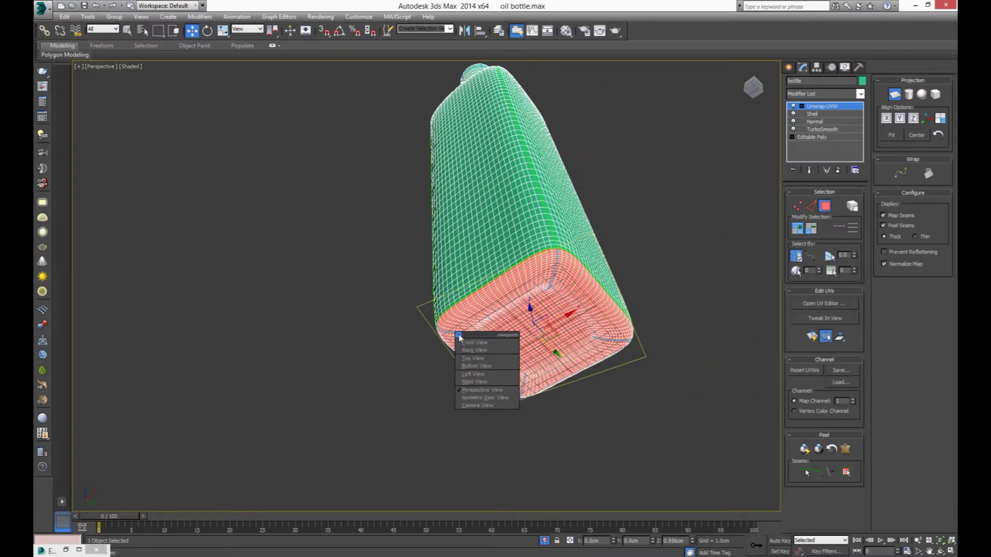
{"action": "left_click", "coordinate": [472, 366]}
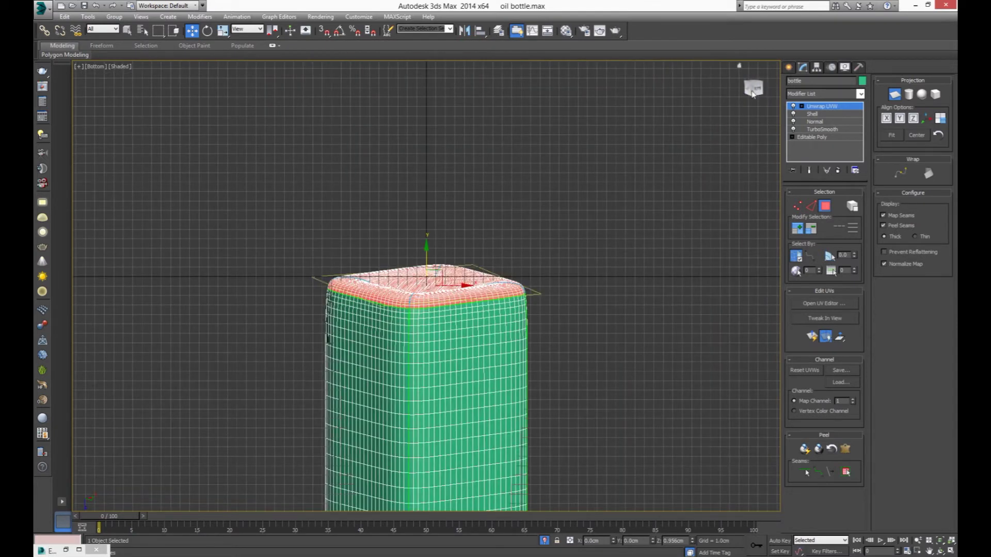
{"action": "left_click_drag", "start_coordinate": [756, 85], "coordinate": [679, 192]}
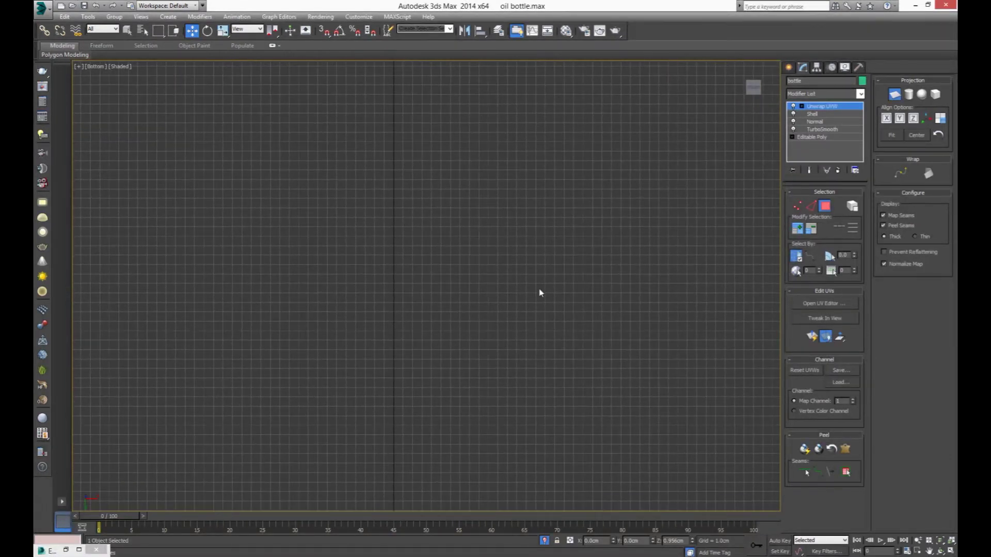
{"action": "key", "text": "z"}
{"action": "left_click", "coordinate": [941, 120]}
{"action": "left_click", "coordinate": [894, 96]}
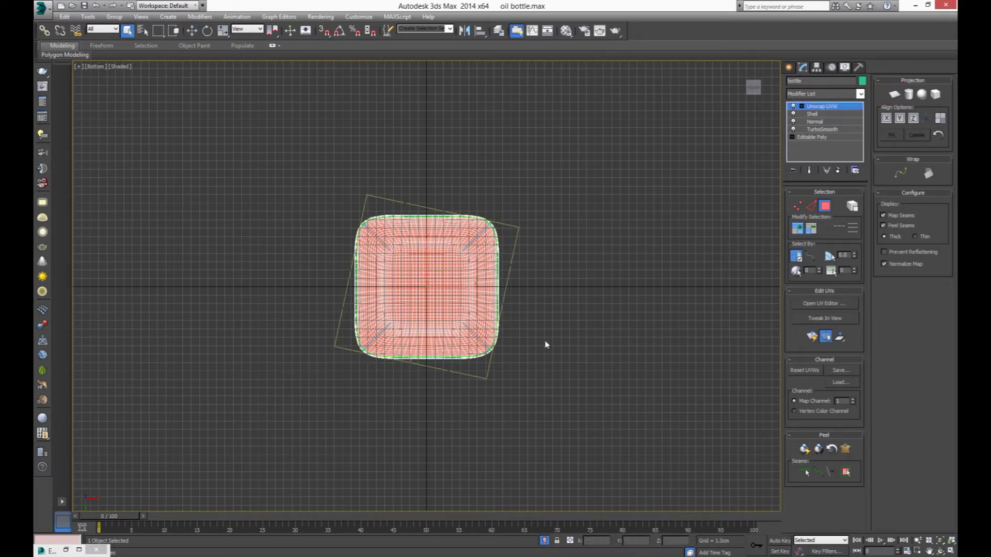
- Return to Perspective view and move the base island below the other UV islands
{"action": "key", "text": "p"}
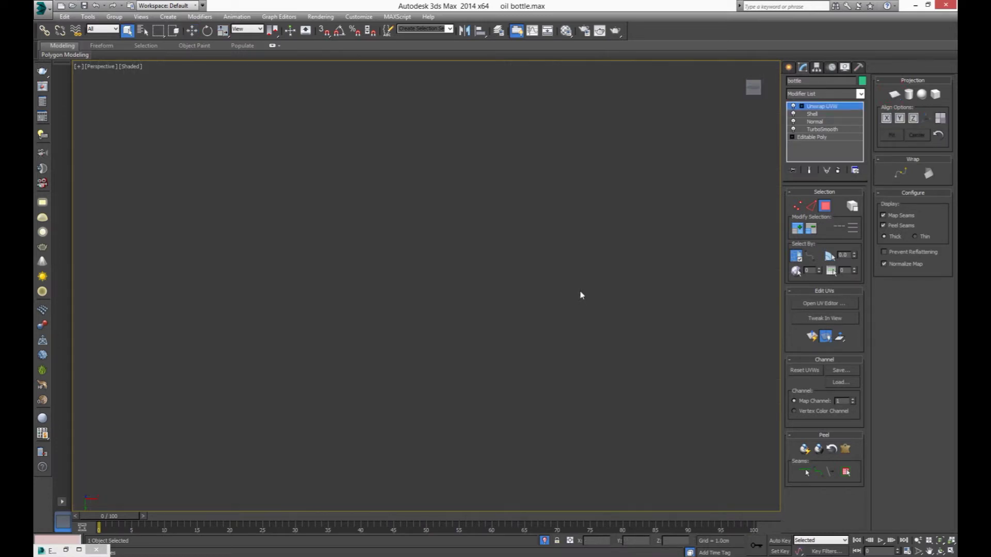
{"action": "scroll", "coordinate": [580, 295], "scroll_direction": "down", "scroll_amount": 5}
{"action": "mouse_move", "coordinate": [580, 295]}
{"action": "middle_mouse_down", "text": "alt"}
{"action": "mouse_move", "coordinate": [520, 360]}
{"action": "mouse_move", "coordinate": [580, 343]}
{"action": "mouse_move", "coordinate": [686, 381]}
{"action": "middle_mouse_up", "text": "alt"}
{"action": "scroll", "coordinate": [520, 360], "scroll_direction": "down", "scroll_amount": 3}
{"action": "scroll", "coordinate": [544, 372], "scroll_direction": "down", "scroll_amount": 3}
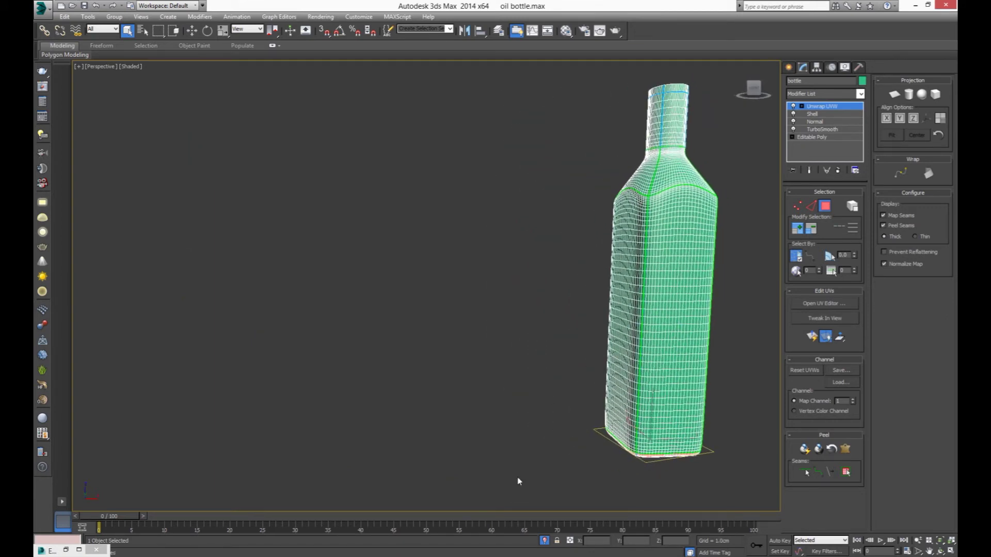
{"action": "left_click", "coordinate": [65, 550]}
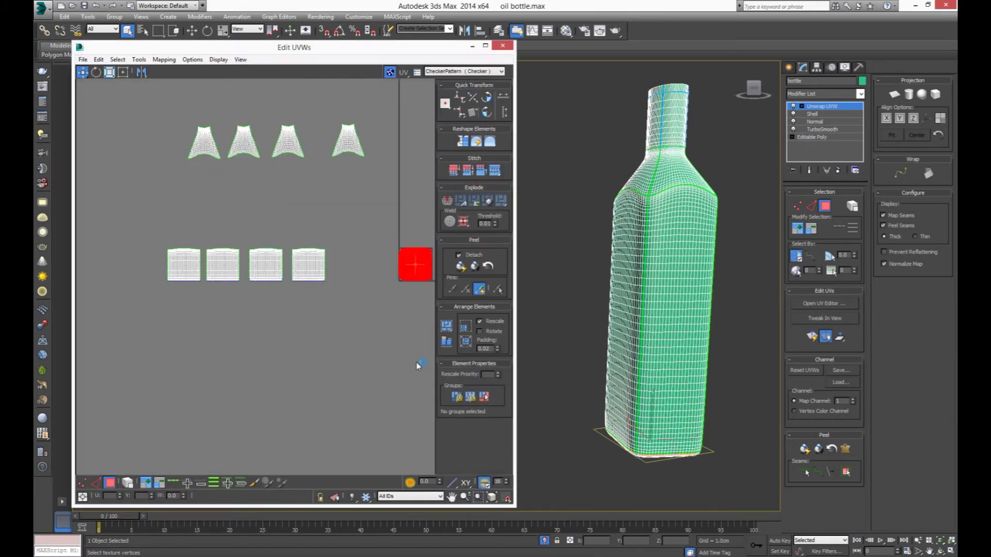
{"action": "middle_click_drag", "start_coordinate": [320, 311], "coordinate": [291, 297]}
{"action": "scroll", "coordinate": [339, 272], "scroll_direction": "down", "scroll_amount": 2}
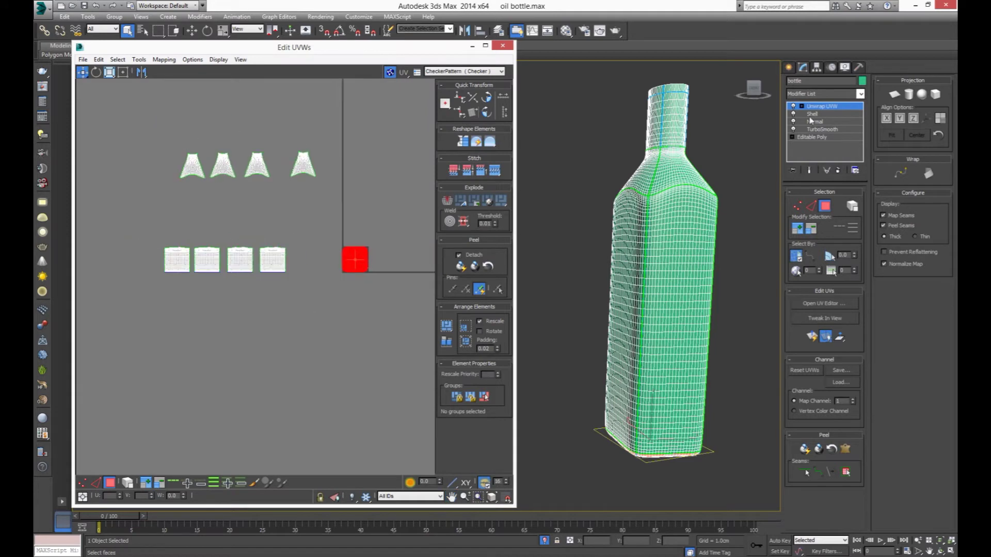
{"action": "left_click_drag", "start_coordinate": [350, 261], "coordinate": [290, 337]}
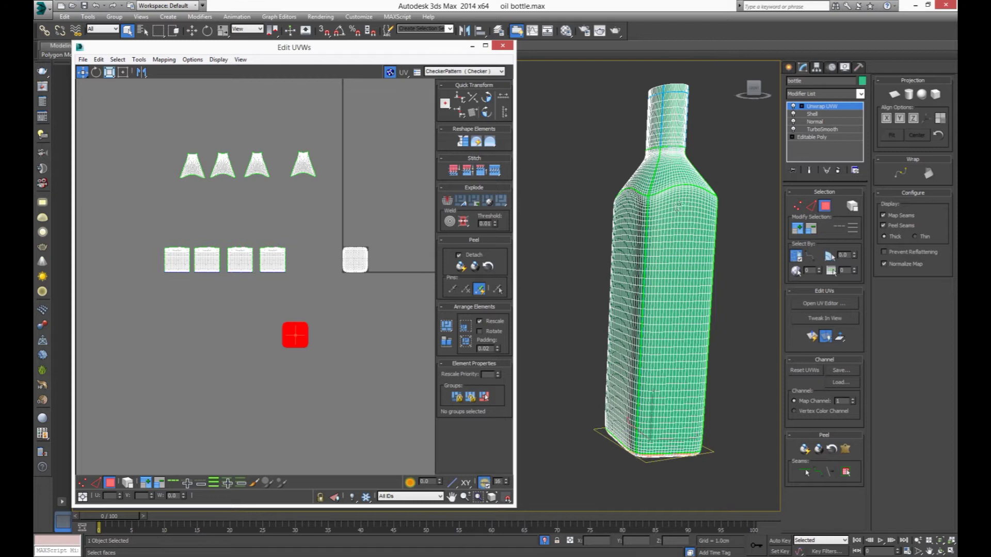
{"action": "scroll", "coordinate": [676, 209], "scroll_direction": "up", "scroll_amount": 2}
{"action": "scroll", "coordinate": [668, 250], "scroll_direction": "up", "scroll_amount": 3}
{"action": "scroll", "coordinate": [663, 238], "scroll_direction": "up", "scroll_amount": 3}
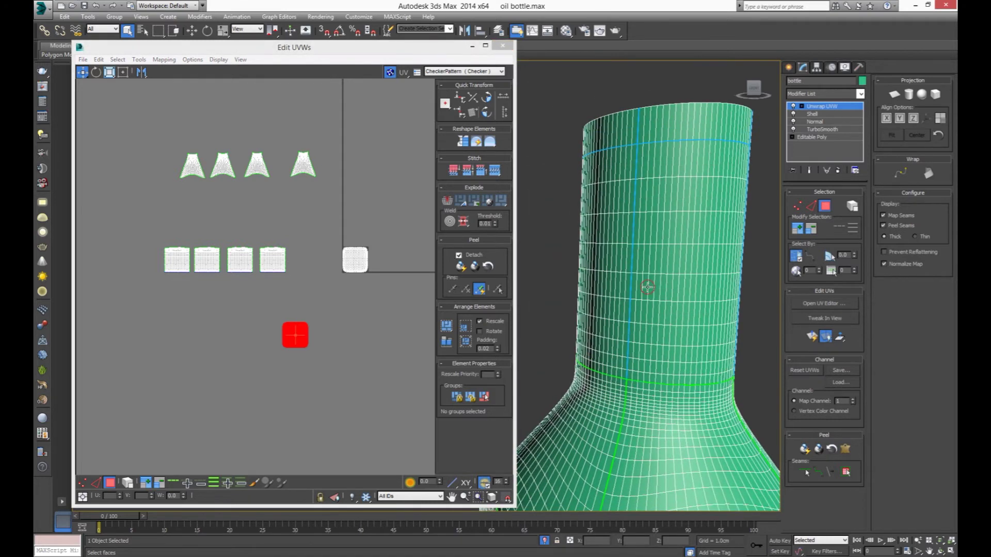
- Planar-map the first two neck panels and move their islands into the top row
{"action": "left_click", "coordinate": [648, 287]}
{"action": "left_click", "coordinate": [846, 472]}
{"action": "left_click", "coordinate": [895, 94]}
{"action": "left_click", "coordinate": [931, 121]}
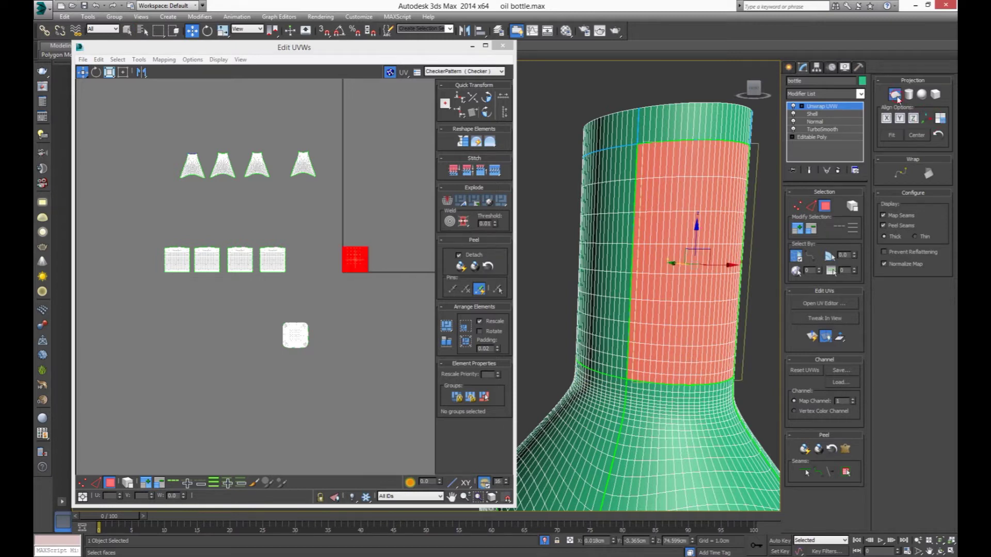
{"action": "mouse_move", "coordinate": [355, 260]}
{"action": "left_mouse_down"}
{"action": "mouse_move", "coordinate": [365, 107]}
{"action": "mouse_move", "coordinate": [366, 118]}
{"action": "left_mouse_up"}
{"action": "left_click", "coordinate": [600, 279]}
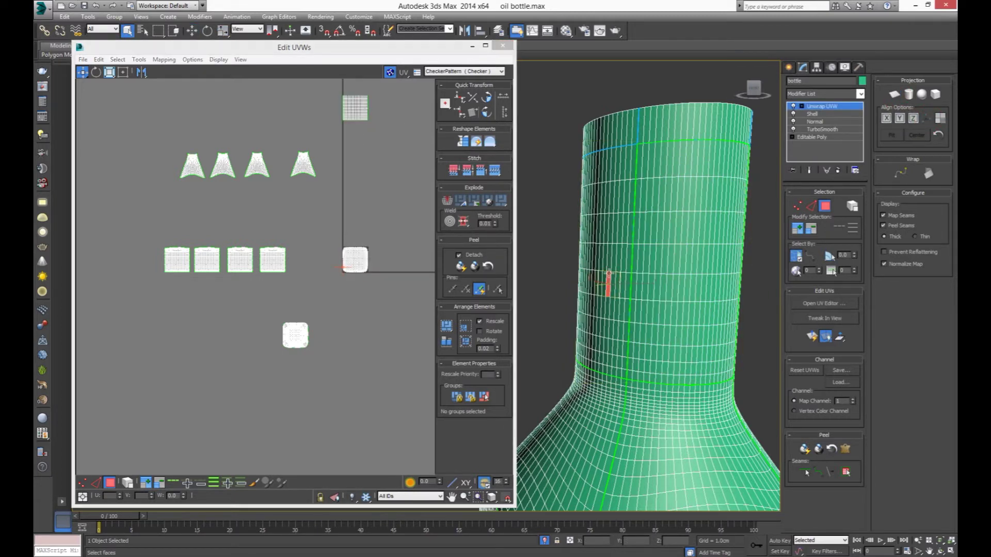
{"action": "left_click", "coordinate": [846, 472]}
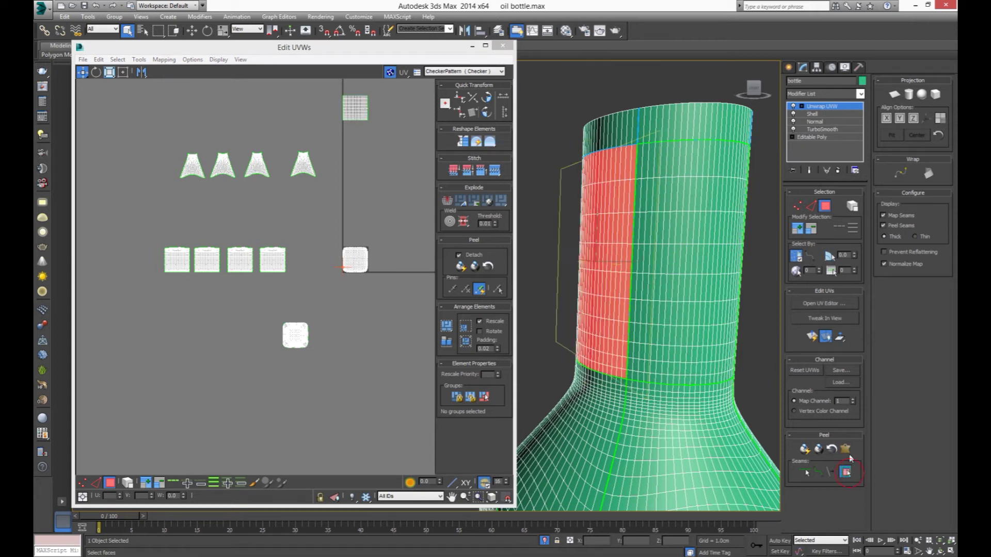
{"action": "left_click", "coordinate": [894, 96]}
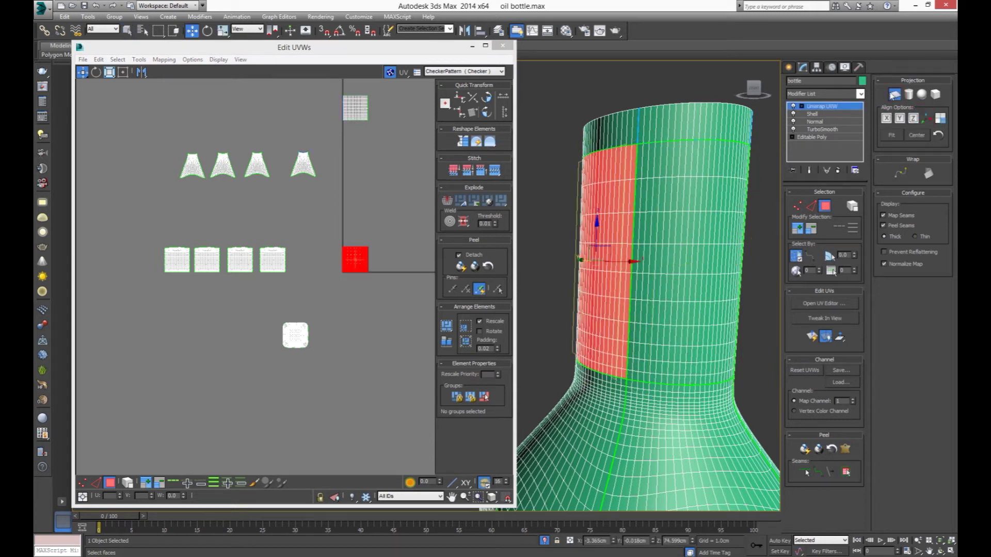
{"action": "left_click", "coordinate": [896, 98]}
{"action": "left_click_drag", "start_coordinate": [361, 271], "coordinate": [325, 118]}
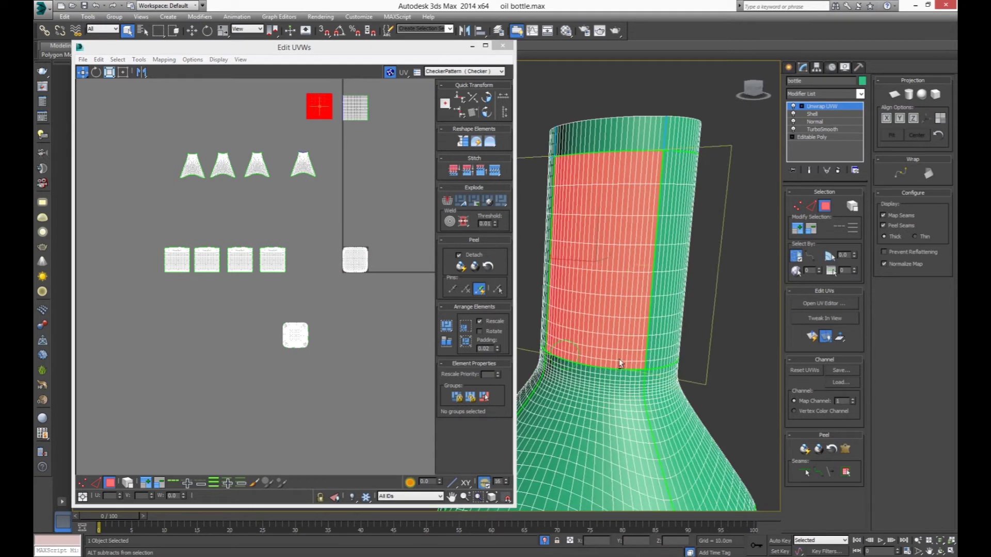
- Planar-map the remaining two neck panels into the top row and flatten-map the rim
{"action": "middle_click_drag", "start_coordinate": [555, 348], "coordinate": [674, 319], "text": "alt"}
{"action": "left_click", "coordinate": [675, 318]}
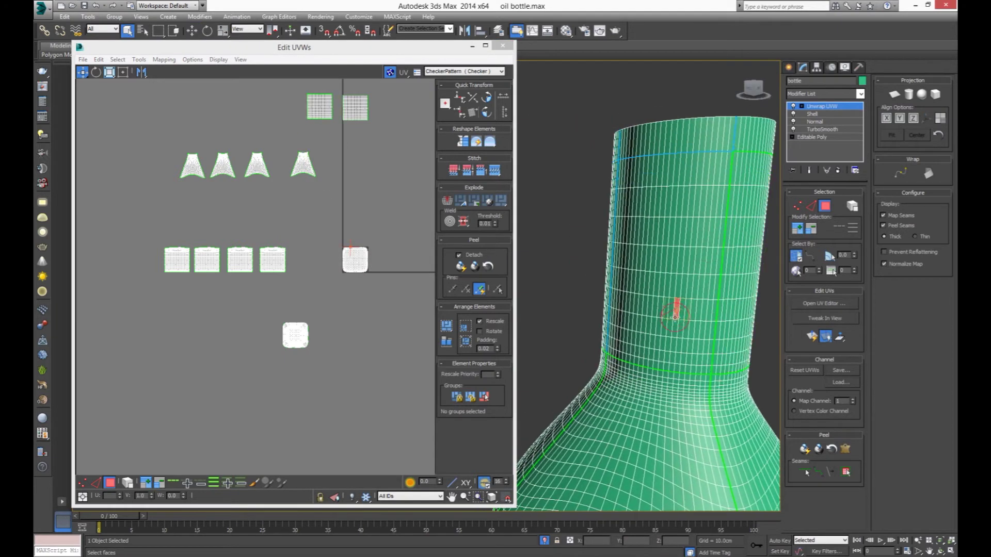
{"action": "left_click", "coordinate": [846, 471]}
{"action": "left_click", "coordinate": [894, 94]}
{"action": "left_click", "coordinate": [894, 94]}
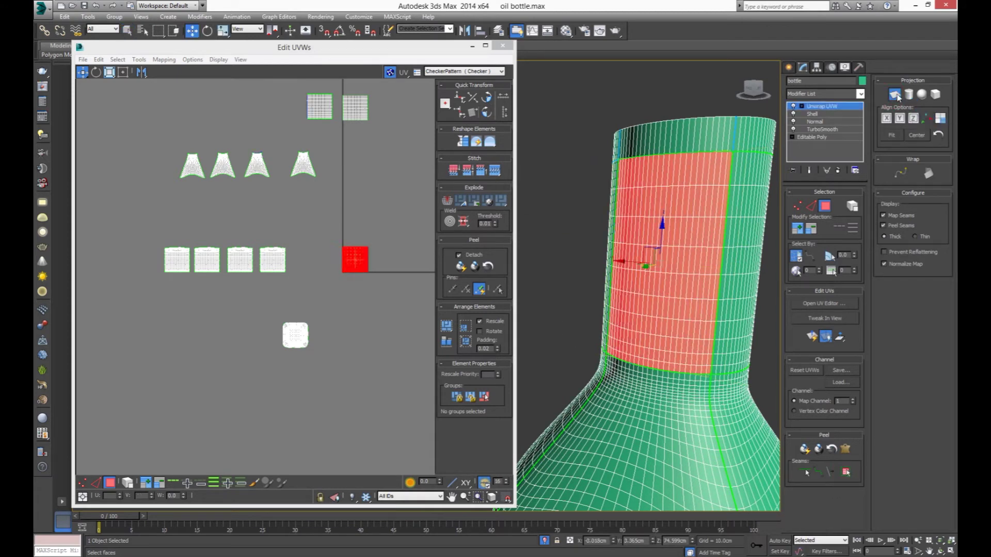
{"action": "left_click_drag", "start_coordinate": [299, 117], "coordinate": [285, 104]}
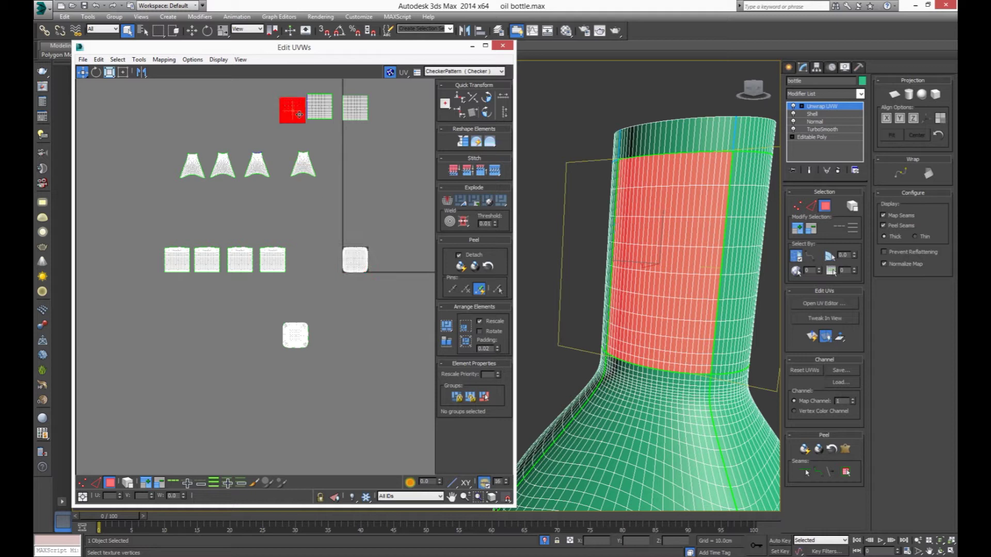
{"action": "middle_click_drag", "start_coordinate": [615, 285], "coordinate": [583, 307], "text": "alt"}
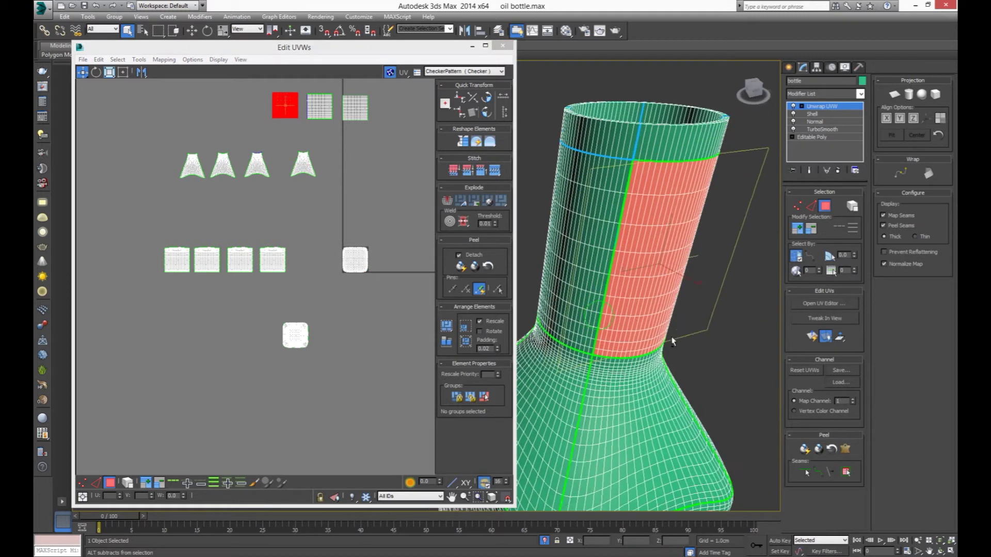
{"action": "left_click", "coordinate": [583, 307]}
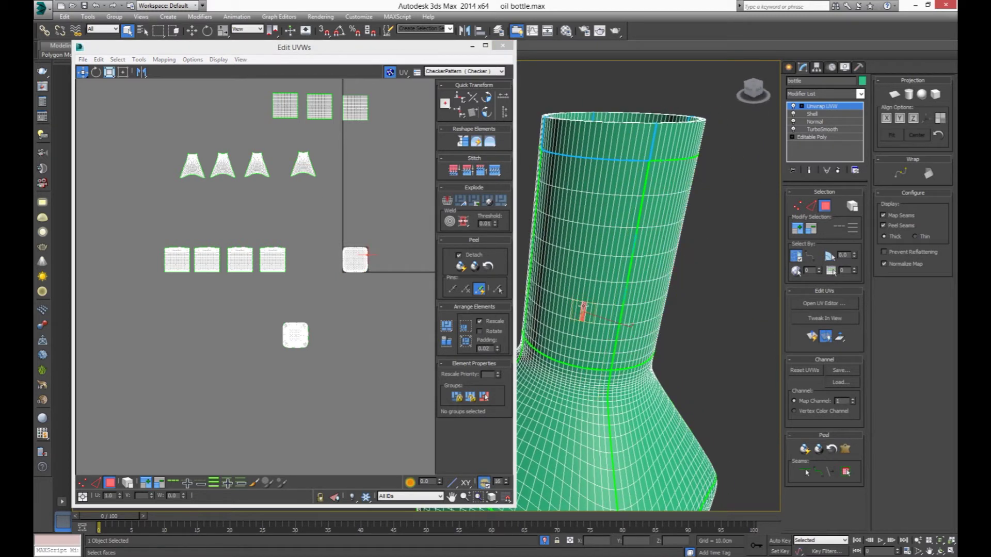
{"action": "left_click", "coordinate": [845, 472]}
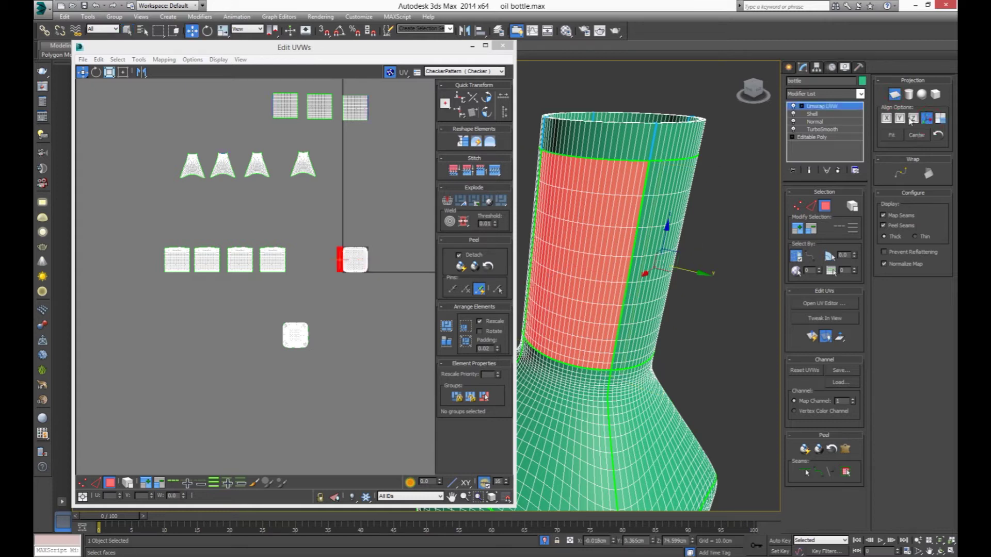
{"action": "mouse_move", "coordinate": [355, 268]}
{"action": "left_mouse_down"}
{"action": "mouse_move", "coordinate": [271, 185]}
{"action": "mouse_move", "coordinate": [258, 114]}
{"action": "left_mouse_up"}
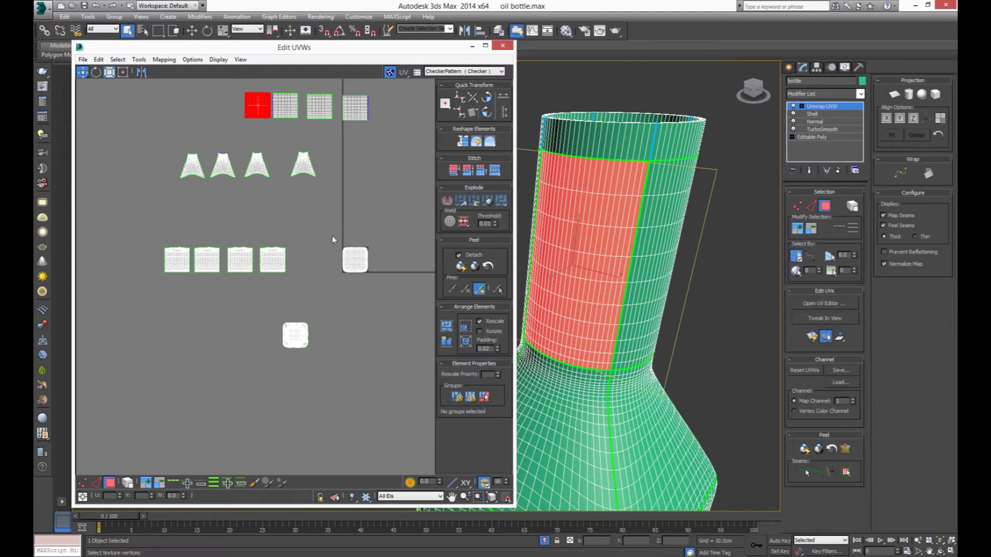
{"action": "left_click_drag", "start_coordinate": [388, 303], "coordinate": [384, 365]}
{"action": "left_click", "coordinate": [164, 59]}
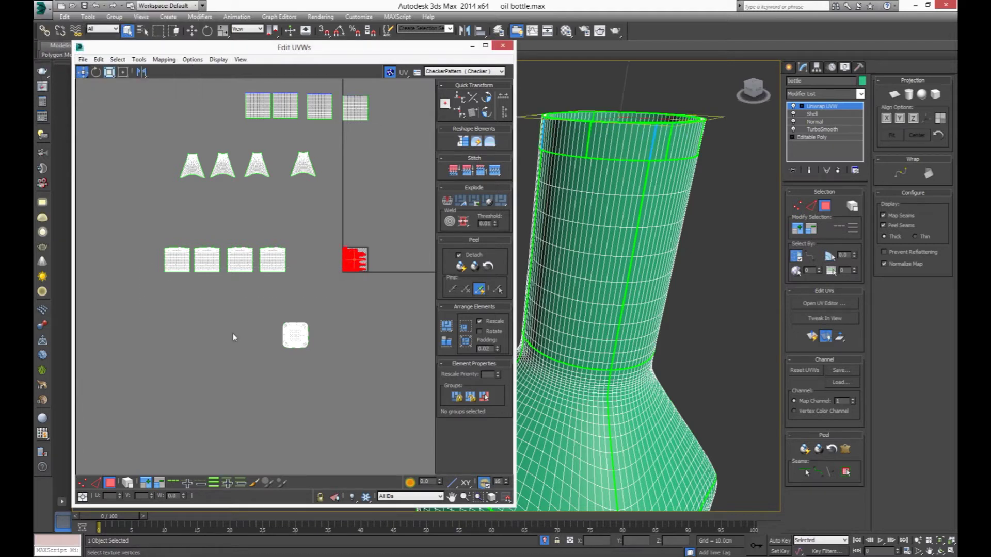
- Move the flattened rim strips to the lower left, then select the four body squares
{"action": "left_click", "coordinate": [360, 294]}
{"action": "left_click", "coordinate": [351, 272]}
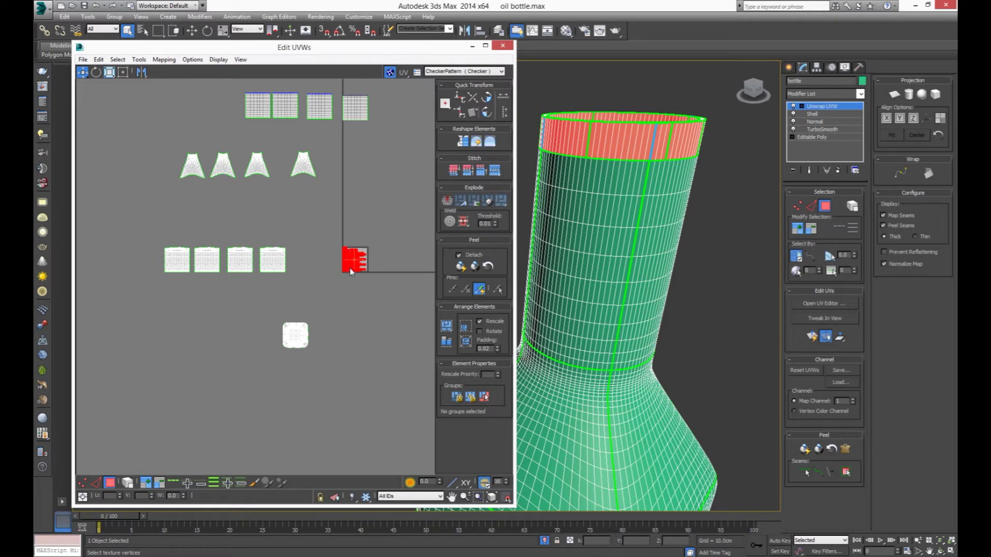
{"action": "left_click_drag", "start_coordinate": [354, 260], "coordinate": [126, 336]}
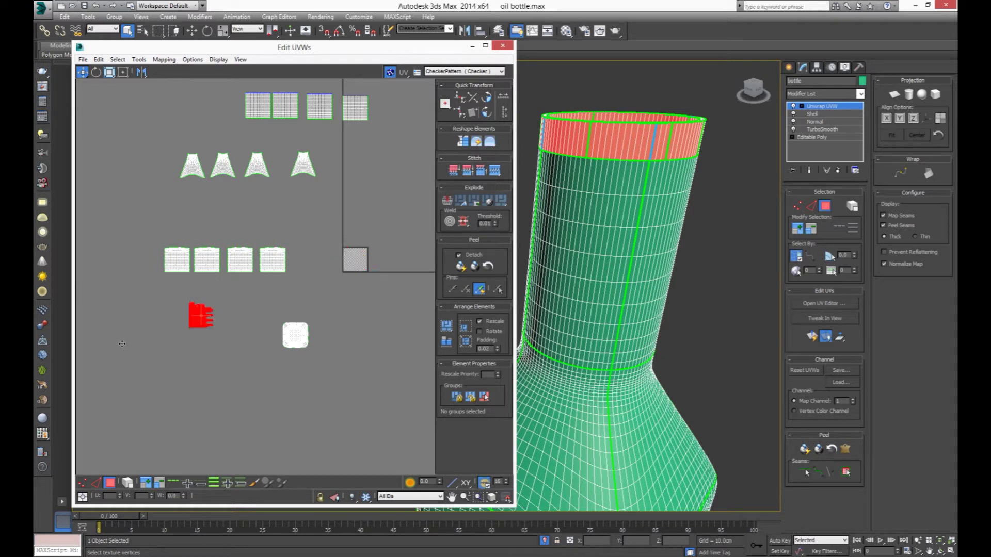
{"action": "left_click", "coordinate": [200, 327]}
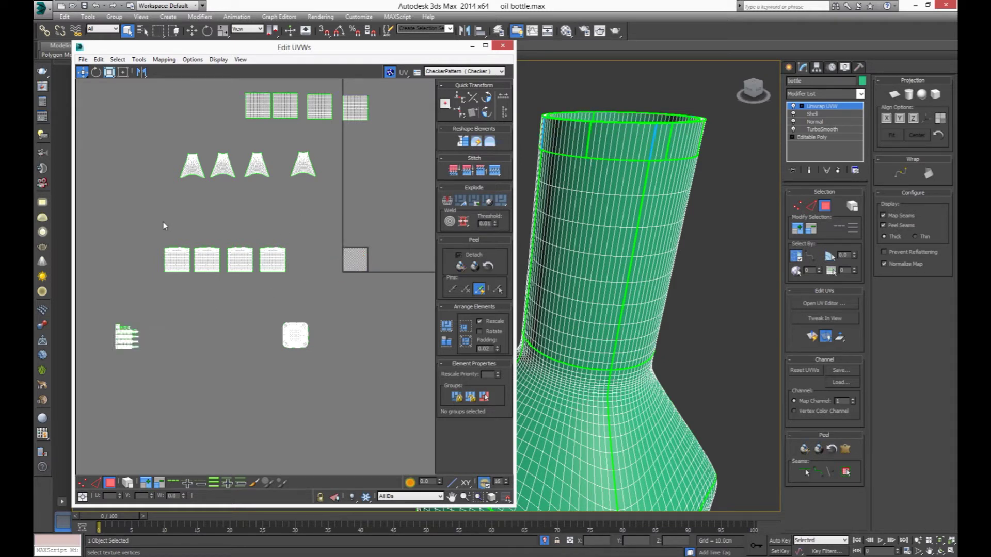
{"action": "left_click_drag", "start_coordinate": [320, 304], "coordinate": [154, 222]}
- Stretch the four body islands into tall strips, shift them down, and maximize the UV editor
{"action": "left_click", "coordinate": [125, 72]}
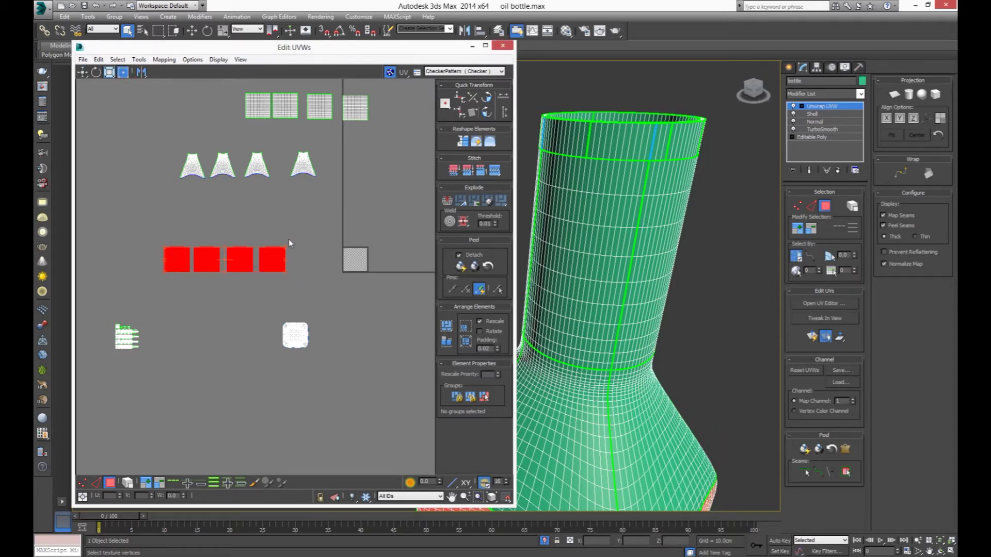
{"action": "left_click_drag", "start_coordinate": [284, 247], "coordinate": [280, 170]}
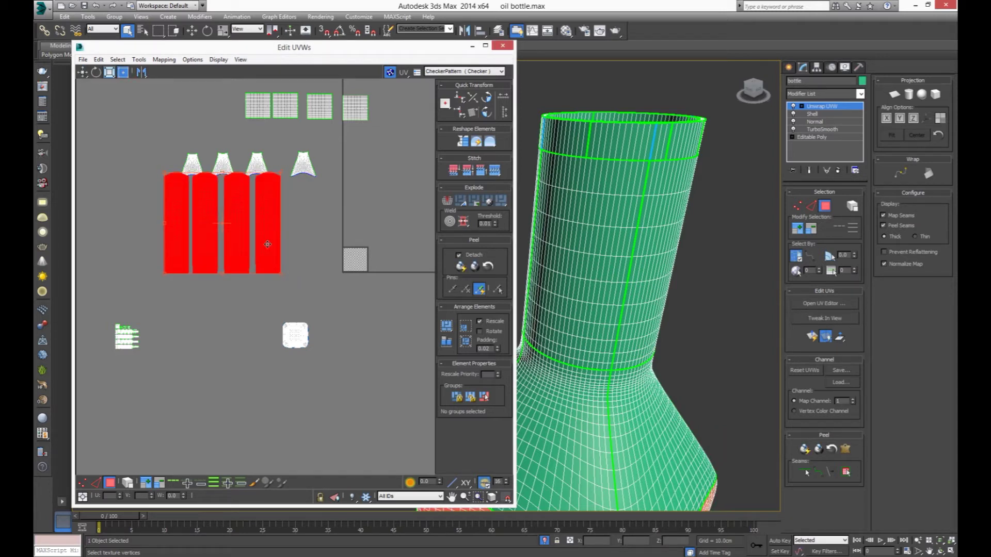
{"action": "left_click_drag", "start_coordinate": [269, 216], "coordinate": [262, 250]}
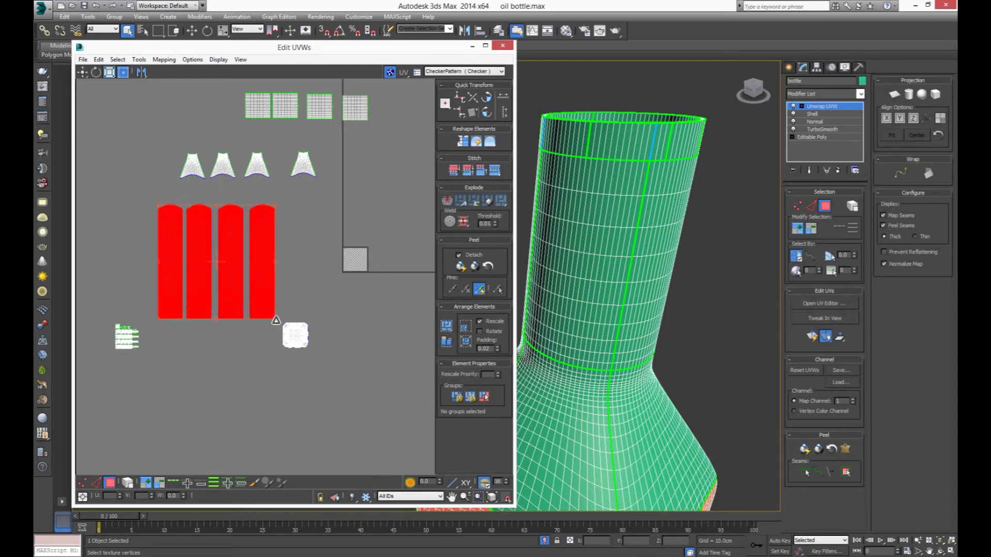
{"action": "left_click", "coordinate": [486, 46]}
{"action": "left_click", "coordinate": [459, 311]}
{"action": "scroll", "coordinate": [441, 283], "scroll_direction": "up", "scroll_amount": 2}
{"action": "scroll", "coordinate": [425, 279], "scroll_direction": "up", "scroll_amount": 2}
{"action": "scroll", "coordinate": [425, 280], "scroll_direction": "up", "scroll_amount": 1}
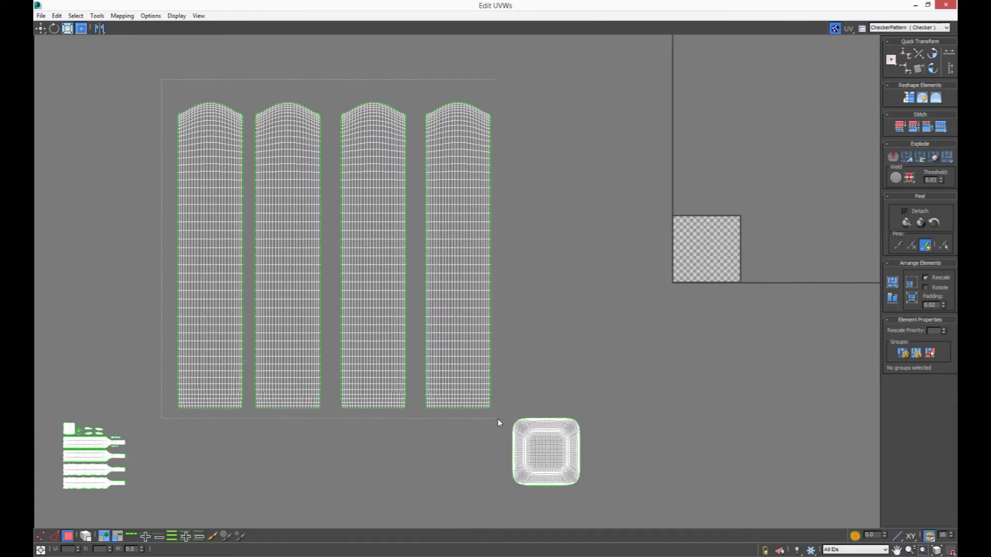
- Relax the four tall body strips using Relax By Polygon Angles
{"action": "left_click_drag", "start_coordinate": [324, 276], "coordinate": [497, 420]}
{"action": "left_click", "coordinate": [97, 16]}
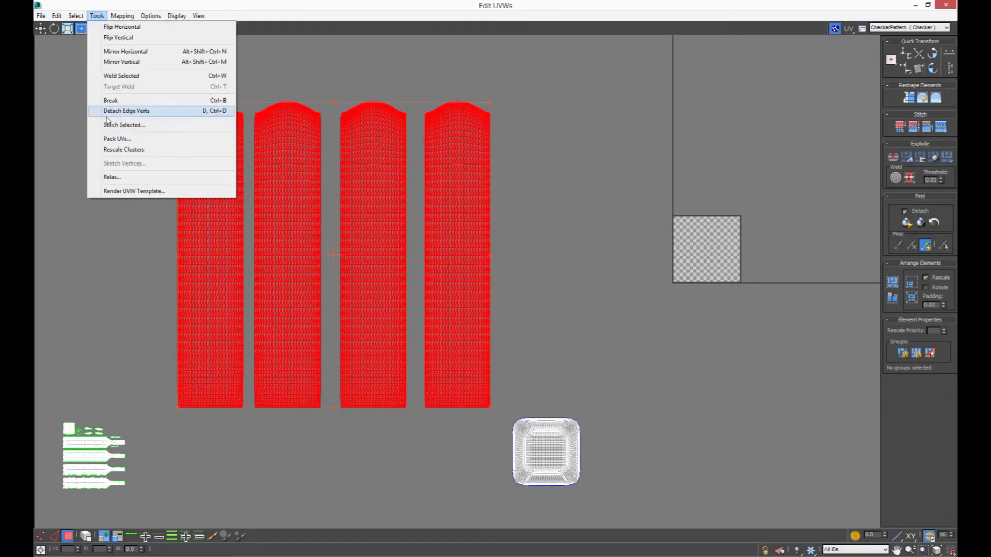
{"action": "left_click", "coordinate": [114, 178]}
{"action": "left_click", "coordinate": [109, 44]}
{"action": "left_click", "coordinate": [67, 50]}
{"action": "double_click", "coordinate": [91, 66]}
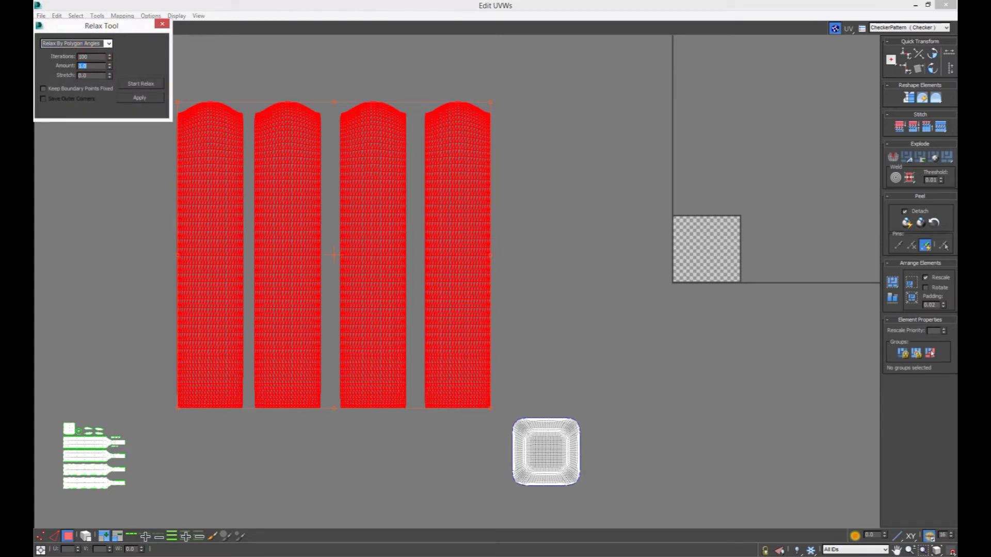
{"action": "left_click", "coordinate": [140, 84]}
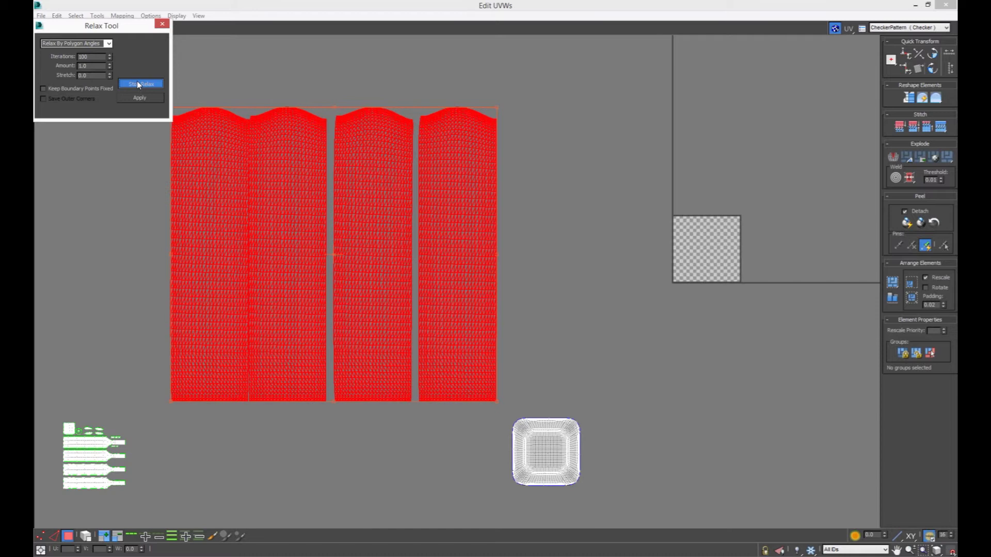
{"action": "left_click", "coordinate": [135, 190]}
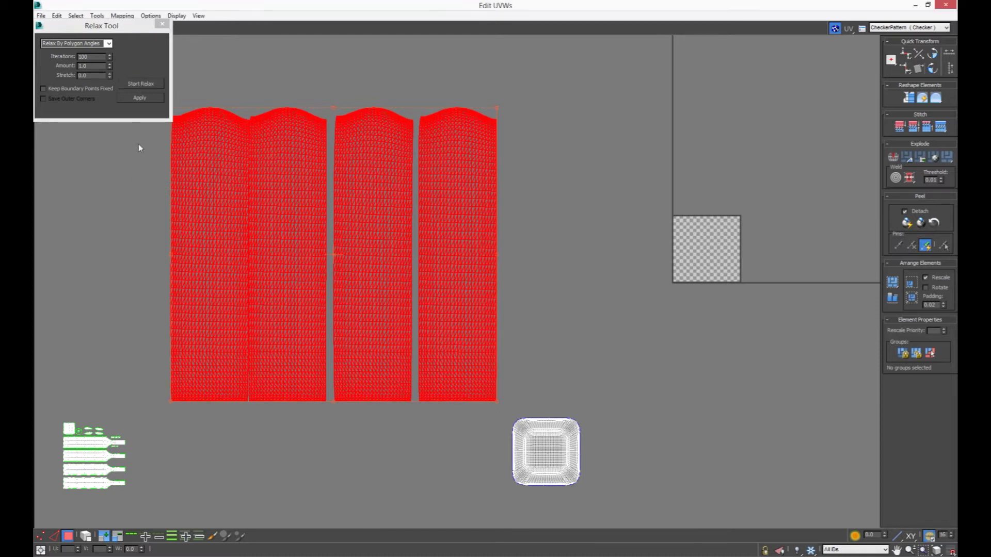
{"action": "left_click", "coordinate": [162, 24]}
{"action": "left_click", "coordinate": [108, 265]}
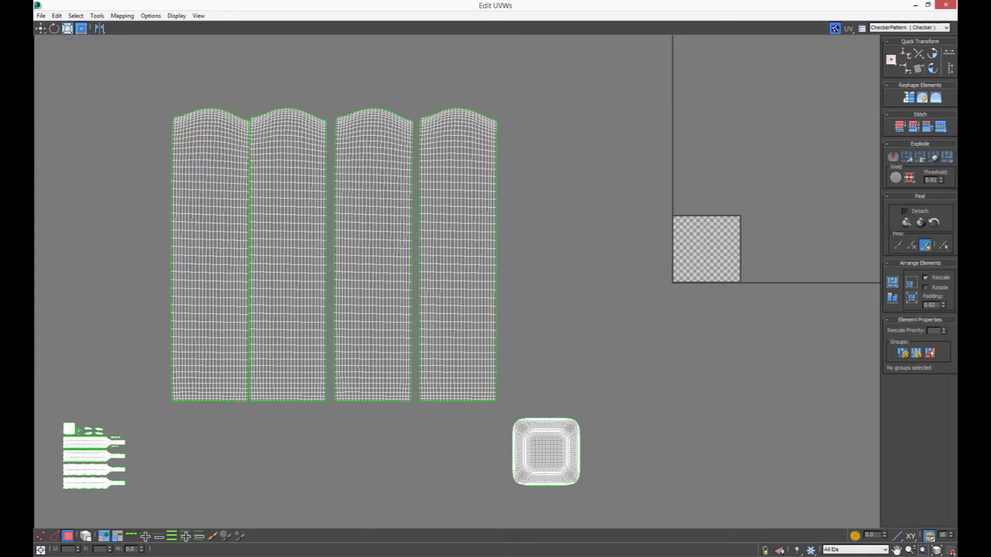
{"action": "left_click", "coordinate": [86, 537]}
- Shift the leftmost body strip left and pick its border edge in Edge mode
{"action": "left_click", "coordinate": [214, 277]}
{"action": "left_click_drag", "start_coordinate": [210, 271], "coordinate": [187, 271]}
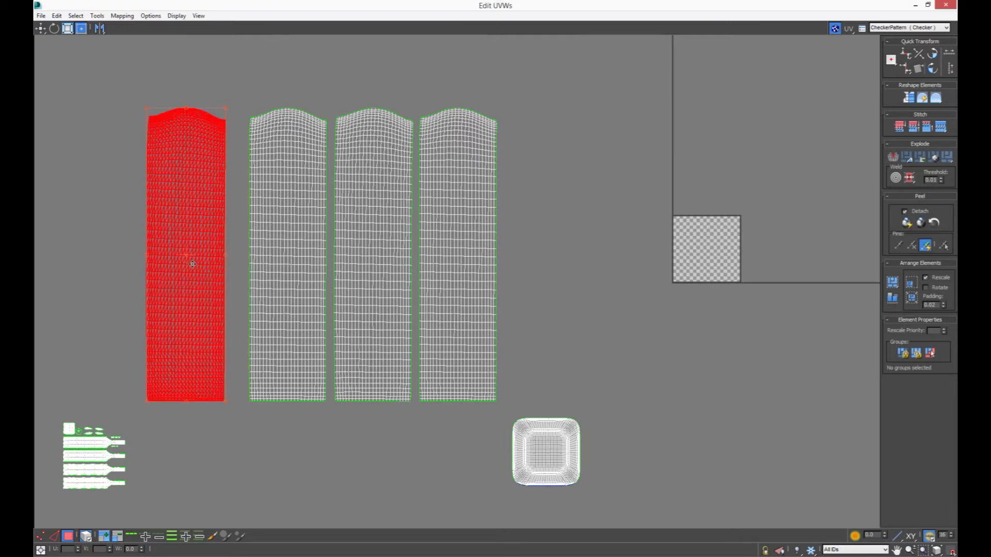
{"action": "left_click", "coordinate": [238, 452]}
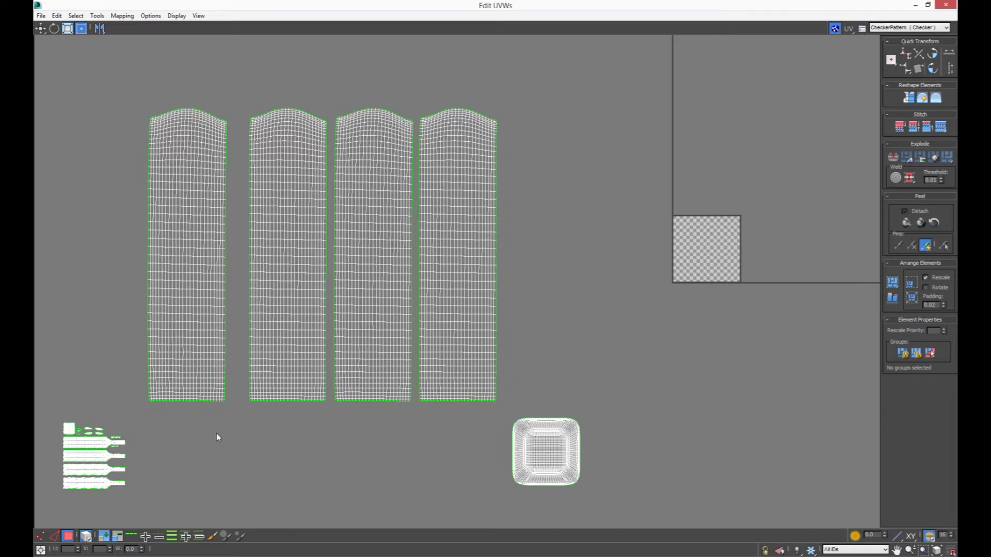
{"action": "key", "text": "2"}
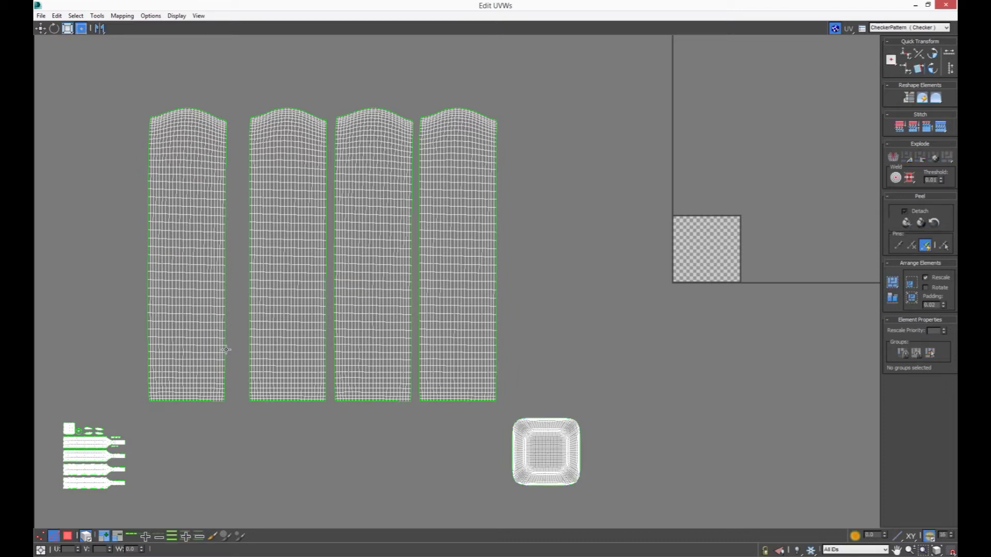
{"action": "left_click", "coordinate": [231, 362]}
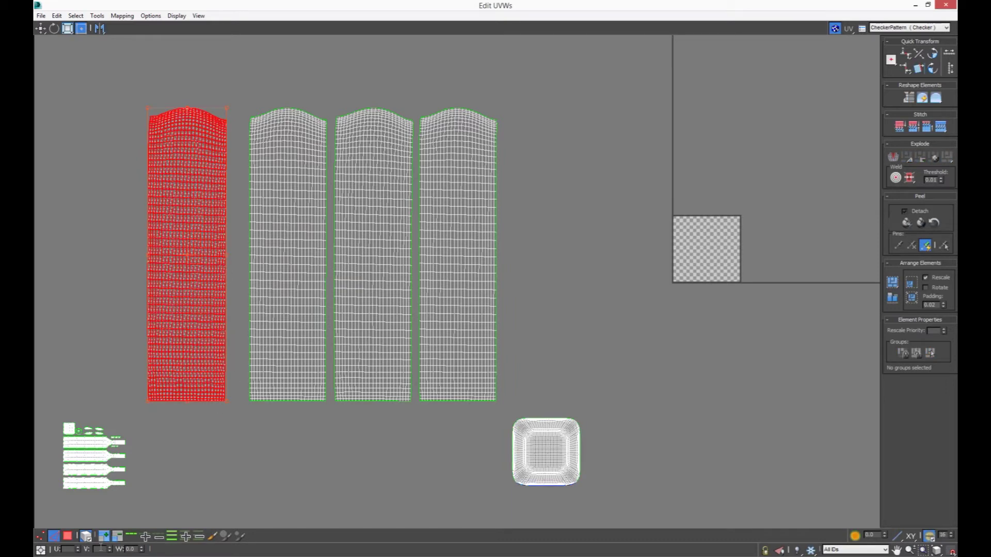
{"action": "left_click", "coordinate": [210, 493]}
{"action": "scroll", "coordinate": [227, 391], "scroll_direction": "up", "scroll_amount": 2}
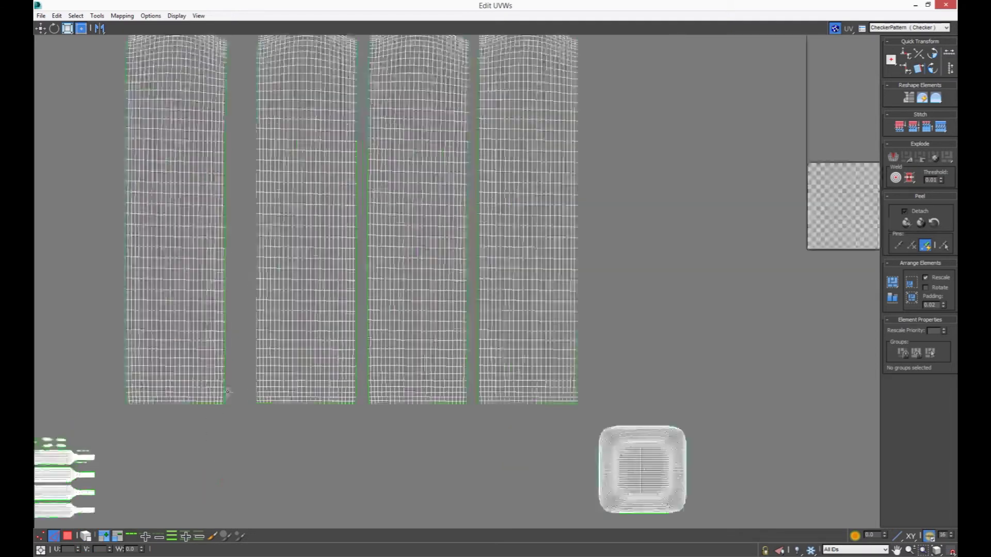
{"action": "scroll", "coordinate": [228, 393], "scroll_direction": "up", "scroll_amount": 3}
{"action": "scroll", "coordinate": [227, 396], "scroll_direction": "down", "scroll_amount": 2}
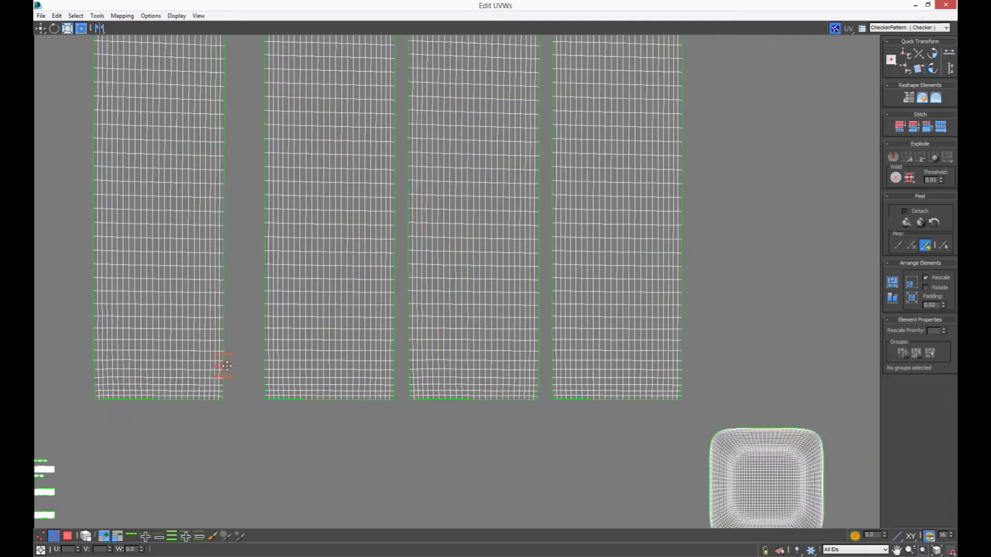
{"action": "scroll", "coordinate": [227, 395], "scroll_direction": "down", "scroll_amount": 7}
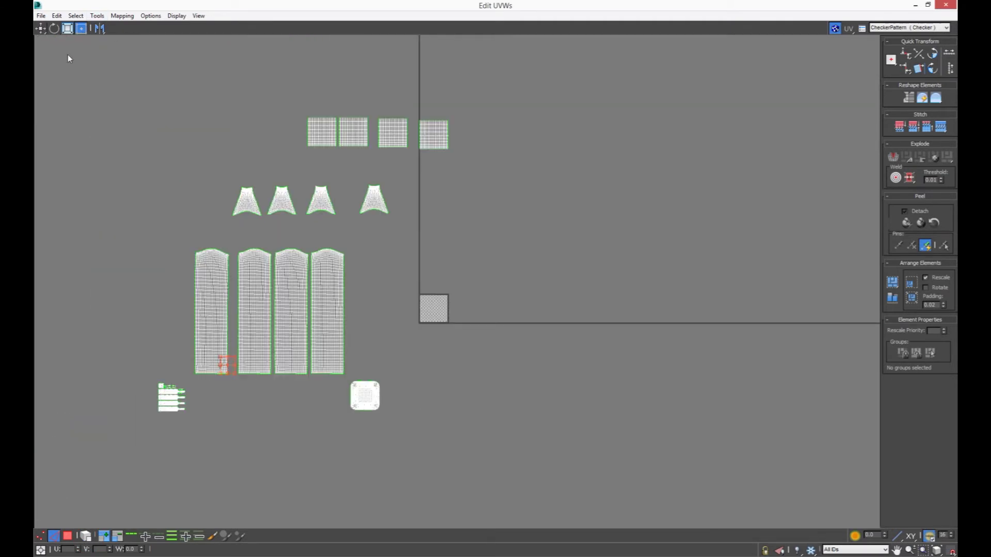
- Stitch the neighbouring body strips onto the selected border edge loops
{"action": "left_click", "coordinate": [132, 537]}
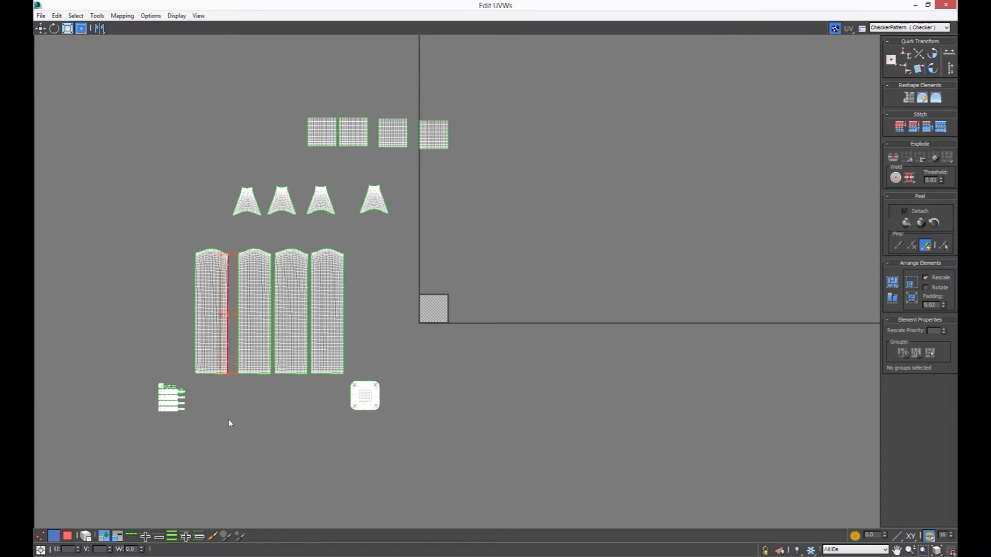
{"action": "scroll", "coordinate": [232, 407], "scroll_direction": "up", "scroll_amount": 2}
{"action": "scroll", "coordinate": [234, 381], "scroll_direction": "up", "scroll_amount": 3}
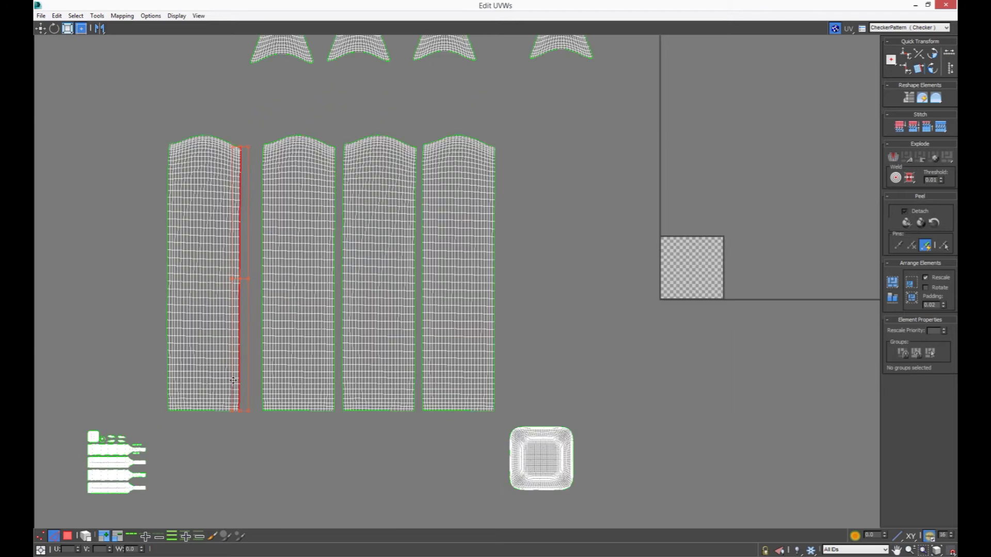
{"action": "left_click", "coordinate": [941, 127]}
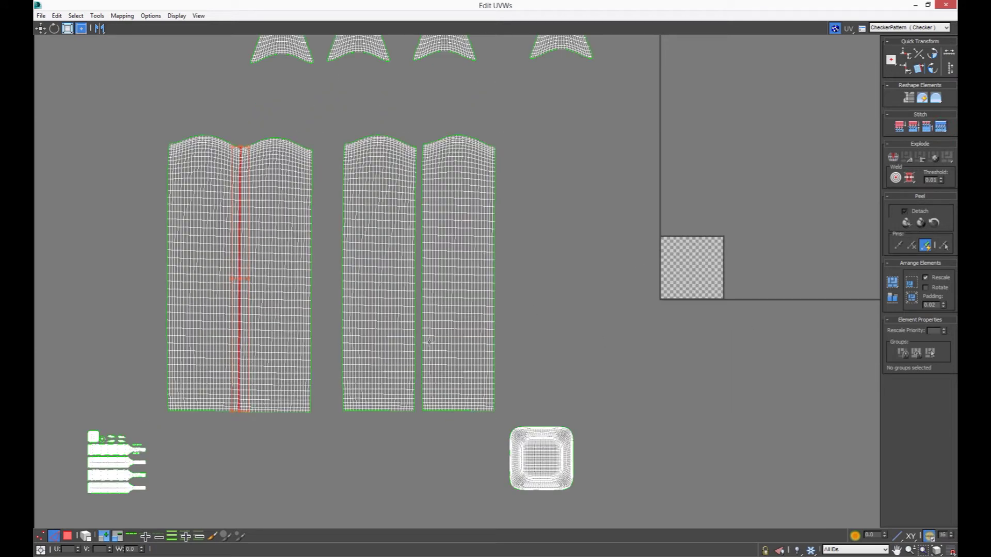
{"action": "left_click", "coordinate": [312, 326]}
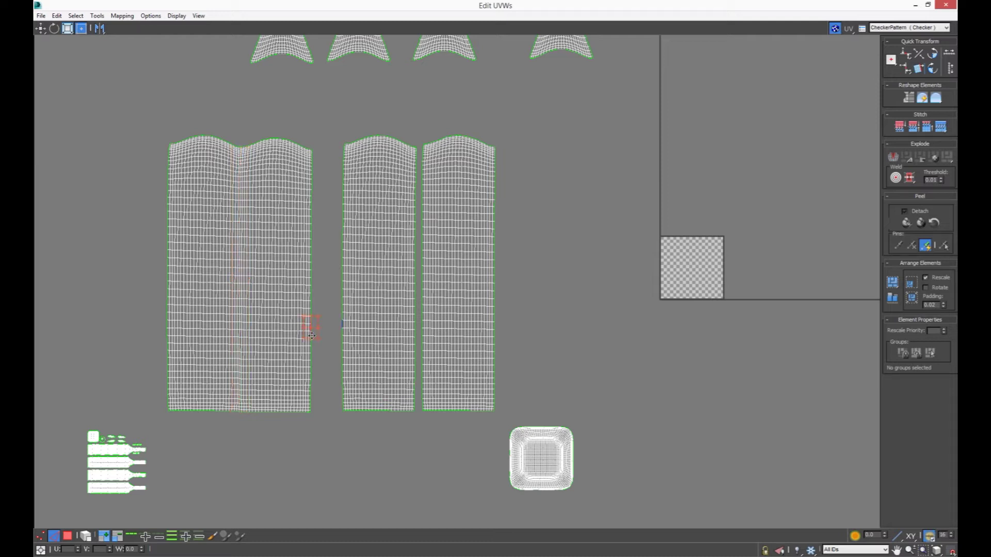
{"action": "left_click", "coordinate": [133, 537]}
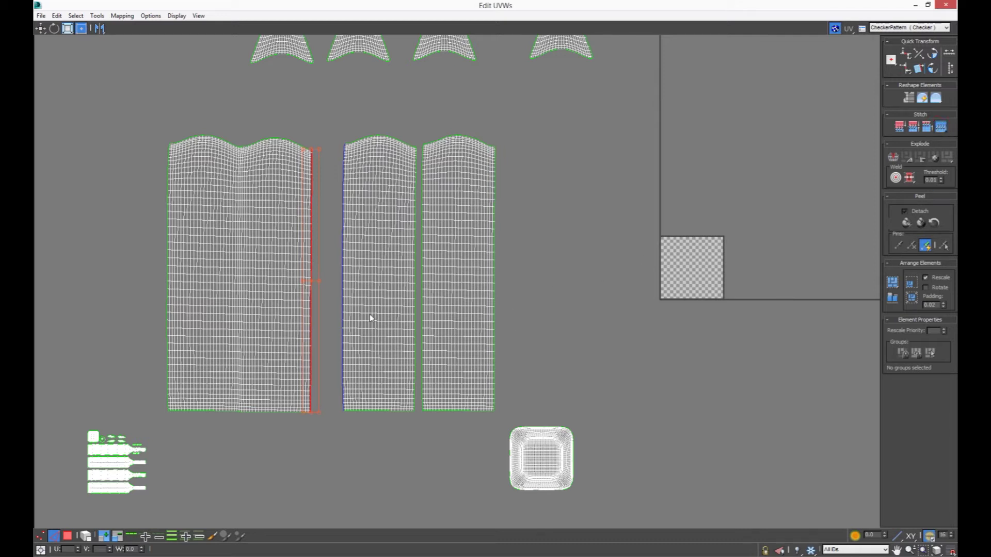
{"action": "key", "text": "ctrl+shift+s"}
{"action": "left_click", "coordinate": [380, 298]}
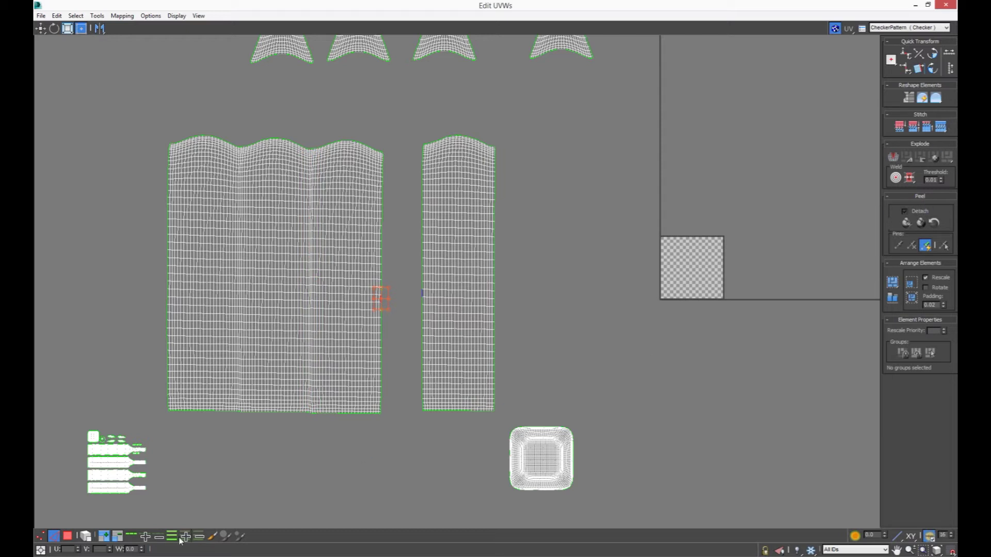
{"action": "left_click", "coordinate": [132, 537]}
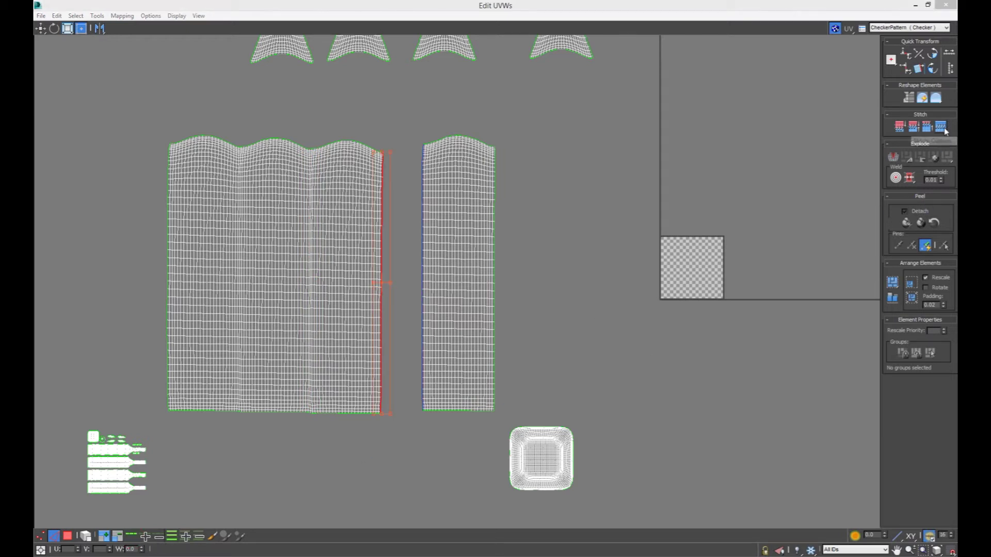
{"action": "left_click", "coordinate": [941, 126]}
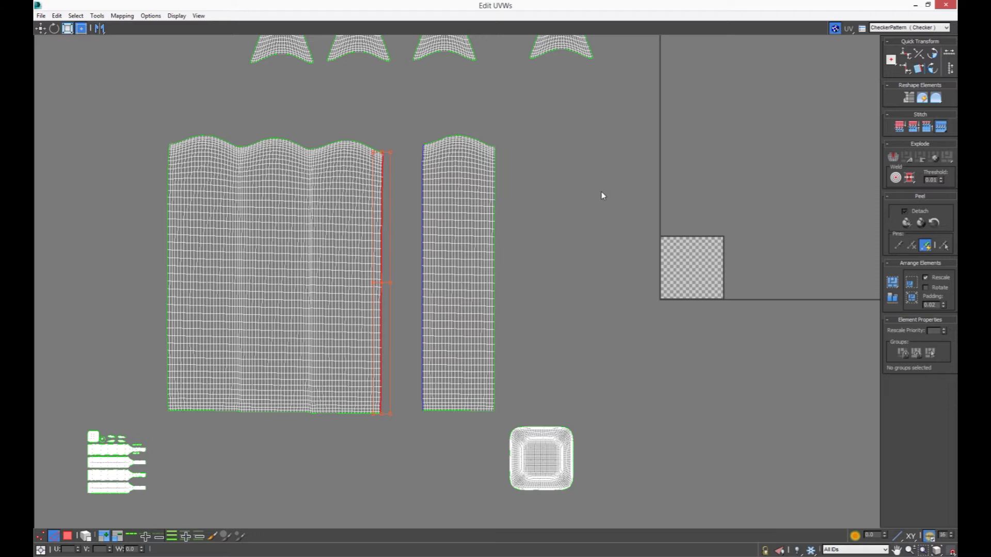
- Start relaxing the four square neck islands by polygon angles
{"action": "scroll", "coordinate": [484, 303], "scroll_direction": "down", "scroll_amount": 2}
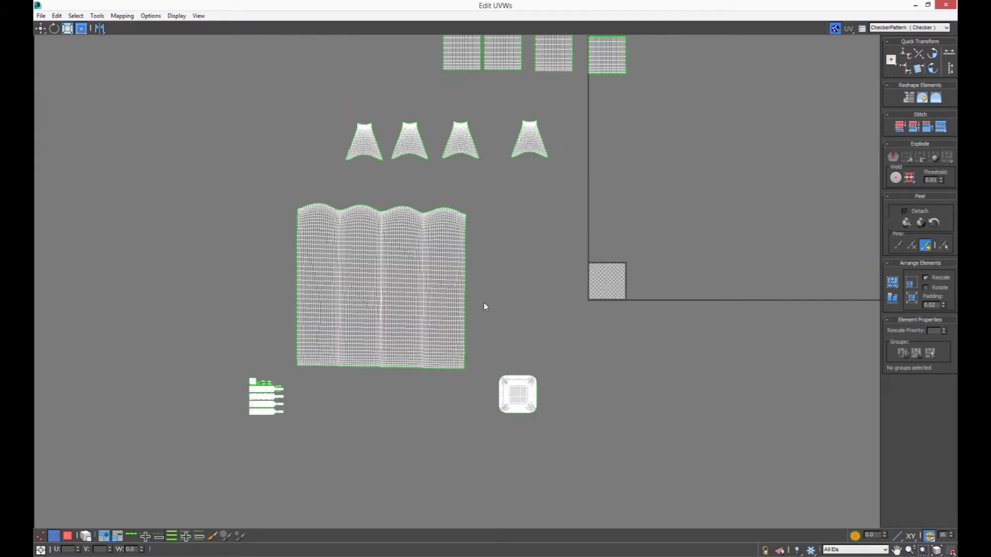
{"action": "scroll", "coordinate": [484, 302], "scroll_direction": "down", "scroll_amount": 2}
{"action": "scroll", "coordinate": [424, 291], "scroll_direction": "up", "scroll_amount": 2}
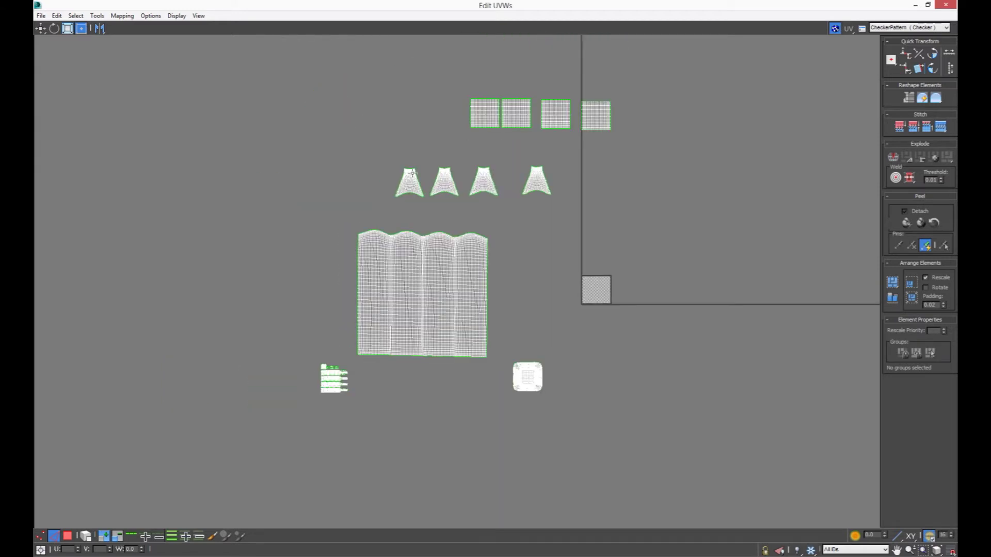
{"action": "left_click_drag", "start_coordinate": [435, 61], "coordinate": [664, 139]}
{"action": "left_click", "coordinate": [97, 16]}
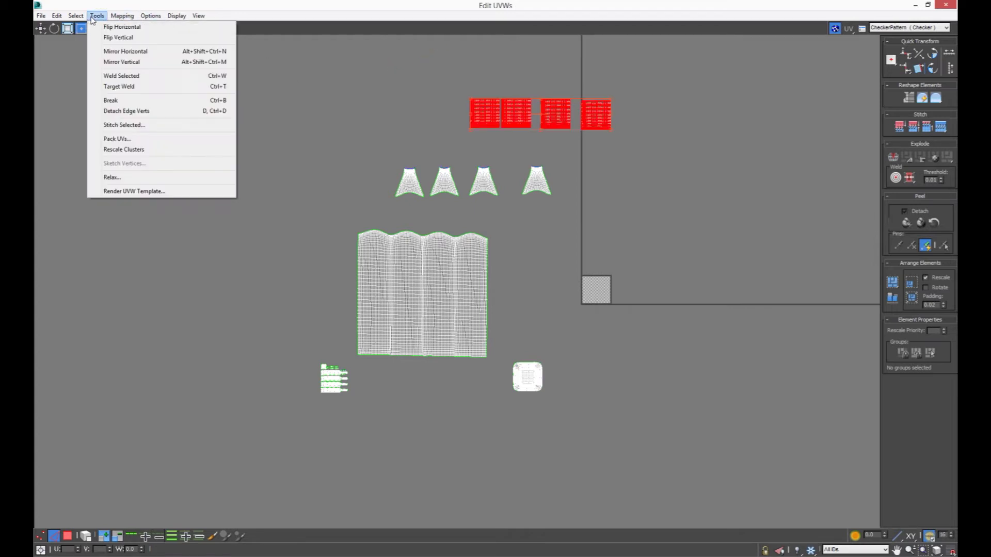
{"action": "left_click", "coordinate": [103, 177]}
{"action": "left_click", "coordinate": [107, 43]}
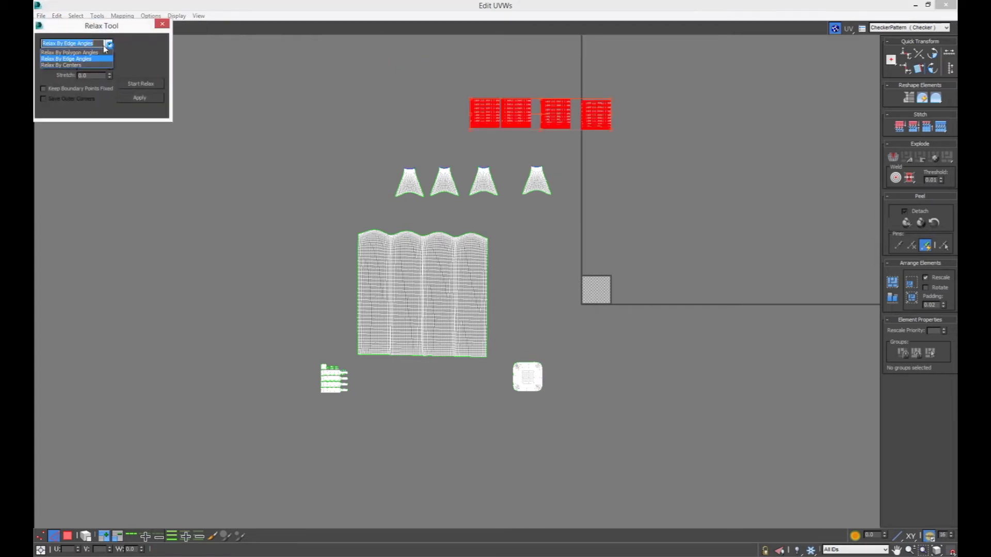
{"action": "left_click", "coordinate": [148, 85]}
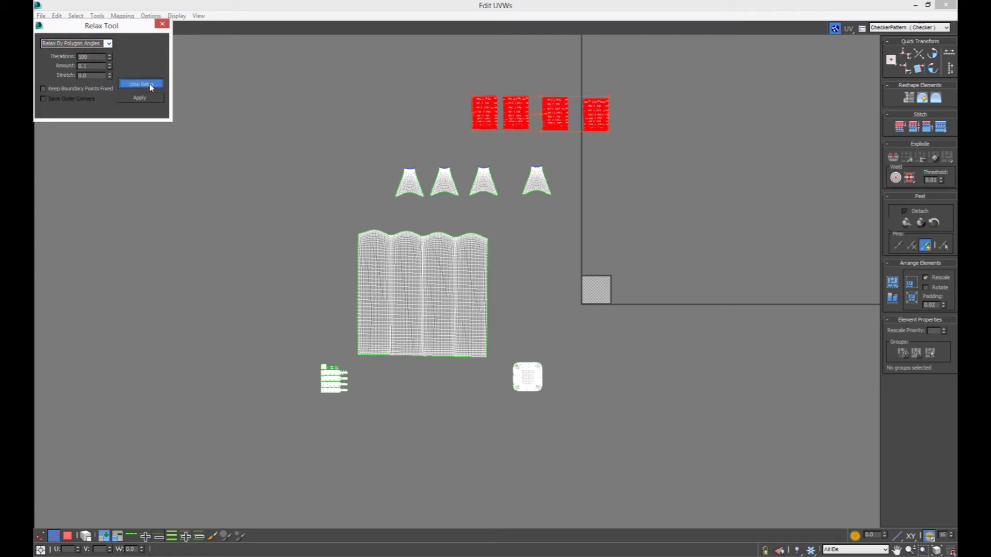
- Raise the relax Amount to 1, then close Relax and centre the patches
{"action": "left_click_drag", "start_coordinate": [88, 66], "coordinate": [76, 67]}
{"action": "type", "text": "1"}
{"action": "key", "text": "Return"}
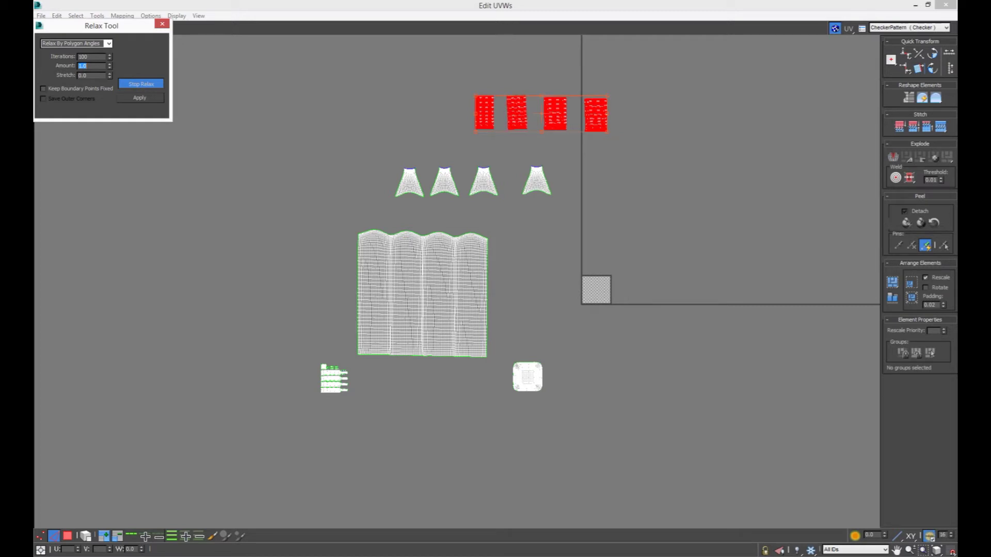
{"action": "left_click", "coordinate": [162, 24]}
{"action": "left_click", "coordinate": [571, 109]}
{"action": "scroll", "coordinate": [541, 93], "scroll_direction": "up", "scroll_amount": 5}
{"action": "scroll", "coordinate": [541, 93], "scroll_direction": "up", "scroll_amount": 2}
{"action": "middle_click_drag", "start_coordinate": [541, 92], "coordinate": [460, 274]}
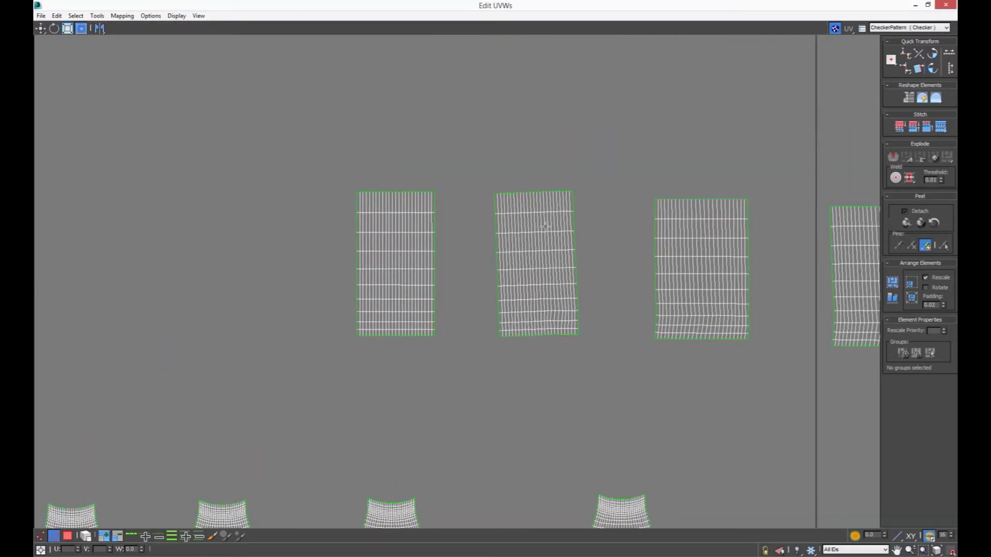
- Stitch the neck patches along their shared edge loops into one shell, then select it
{"action": "left_click", "coordinate": [430, 262]}
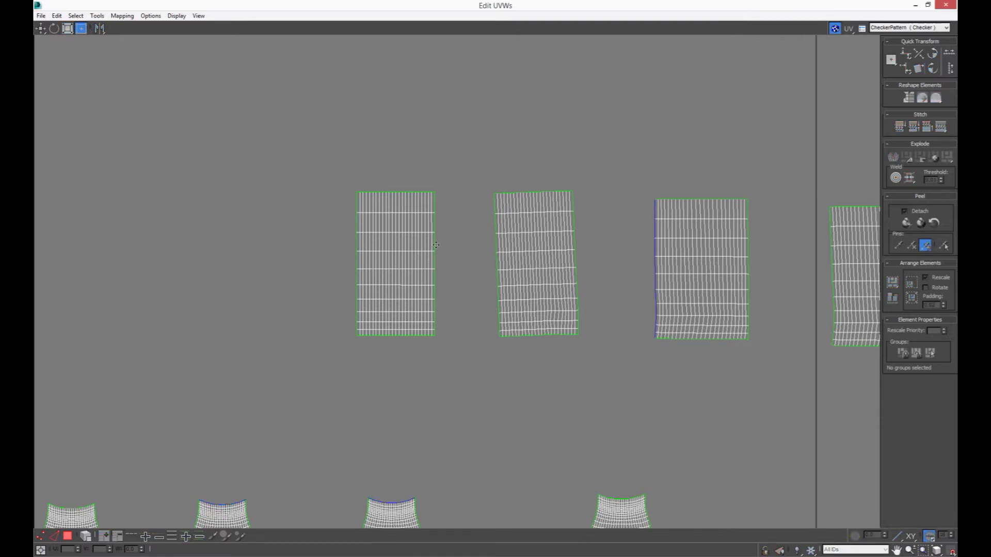
{"action": "left_click", "coordinate": [436, 243]}
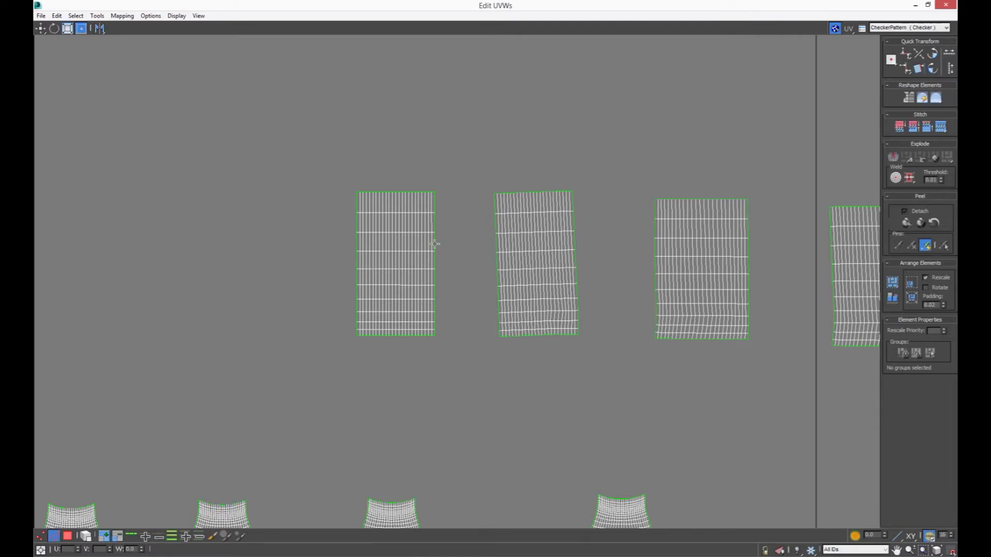
{"action": "left_click", "coordinate": [132, 537]}
{"action": "left_click", "coordinate": [514, 277]}
{"action": "left_click", "coordinate": [131, 538]}
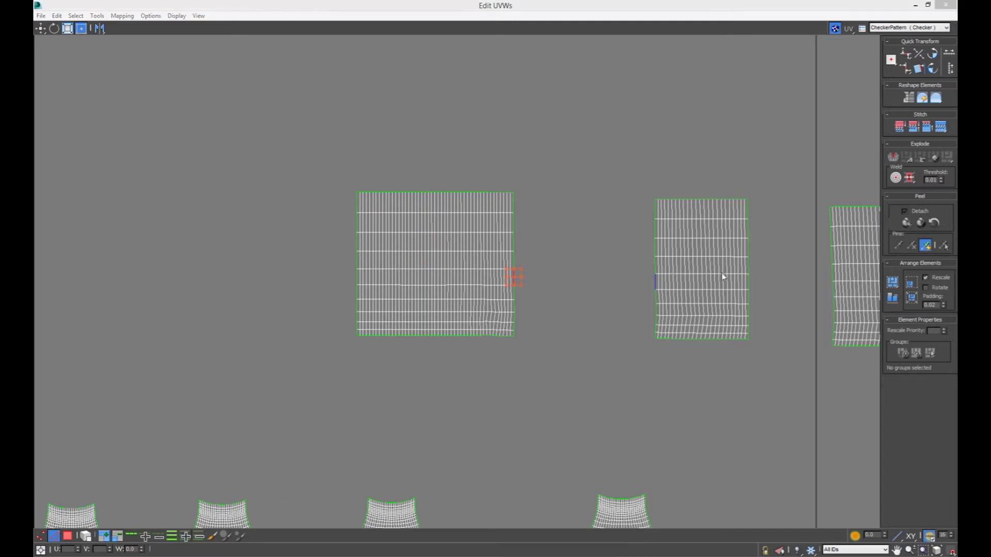
{"action": "left_click", "coordinate": [945, 132]}
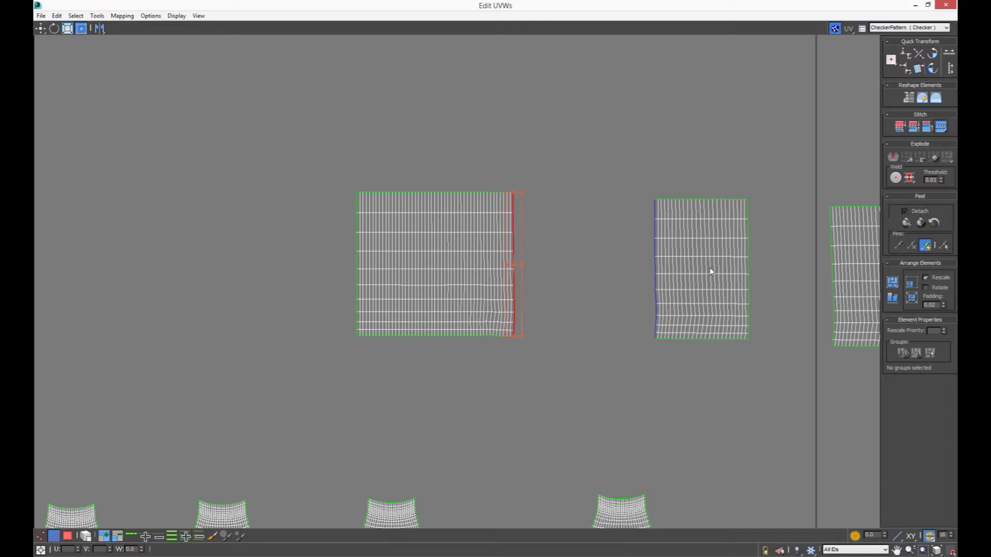
{"action": "left_click", "coordinate": [608, 295]}
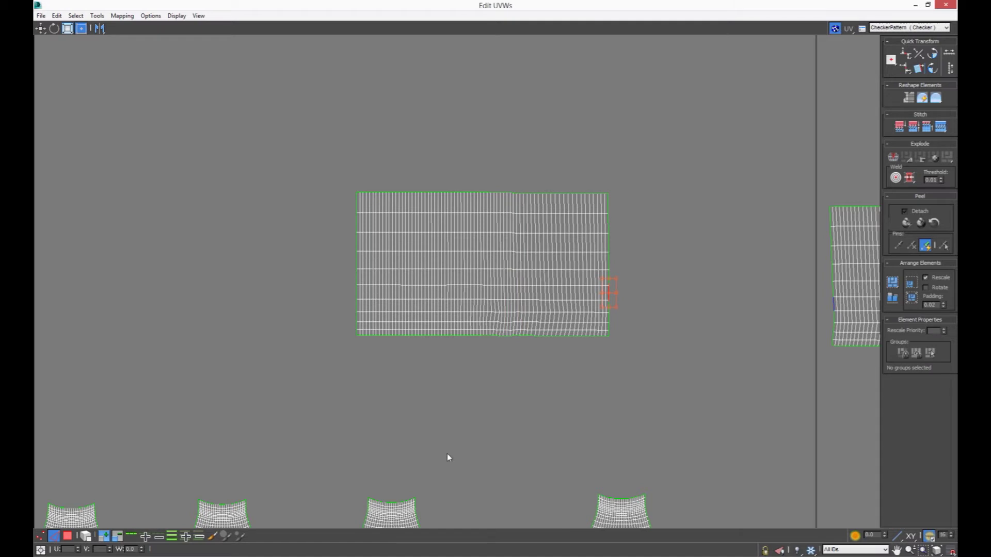
{"action": "left_click", "coordinate": [132, 537]}
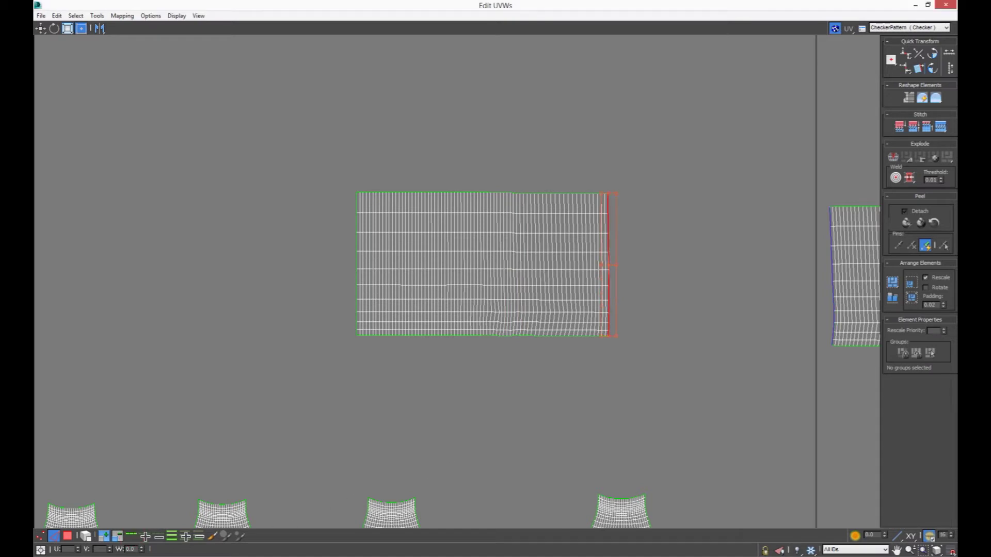
{"action": "left_click", "coordinate": [946, 129]}
{"action": "left_click", "coordinate": [688, 367]}
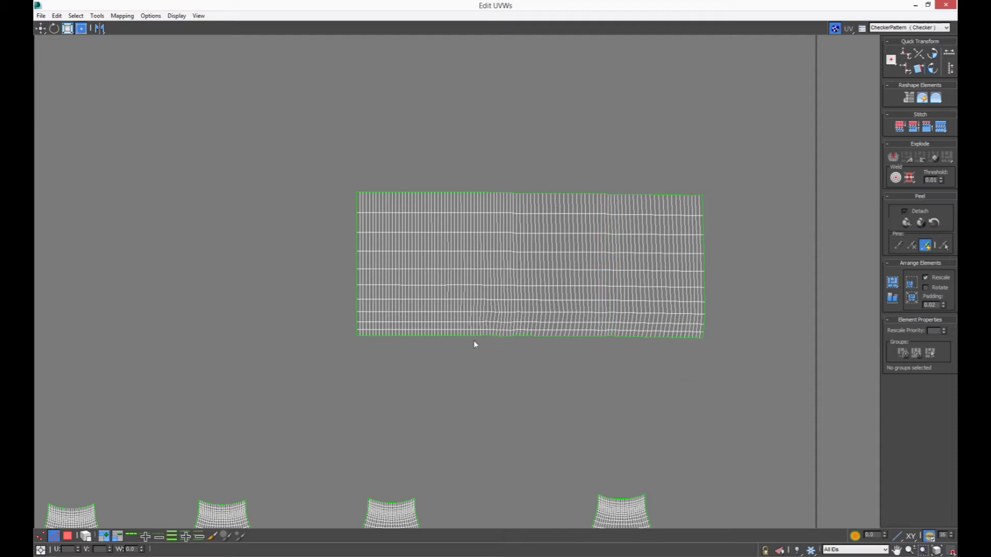
{"action": "scroll", "coordinate": [454, 321], "scroll_direction": "down", "scroll_amount": 2}
{"action": "left_click_drag", "start_coordinate": [335, 209], "coordinate": [666, 367]}
- Relax the stitched neck shell by polygon angles with Amount 1.0
{"action": "left_click", "coordinate": [97, 15]}
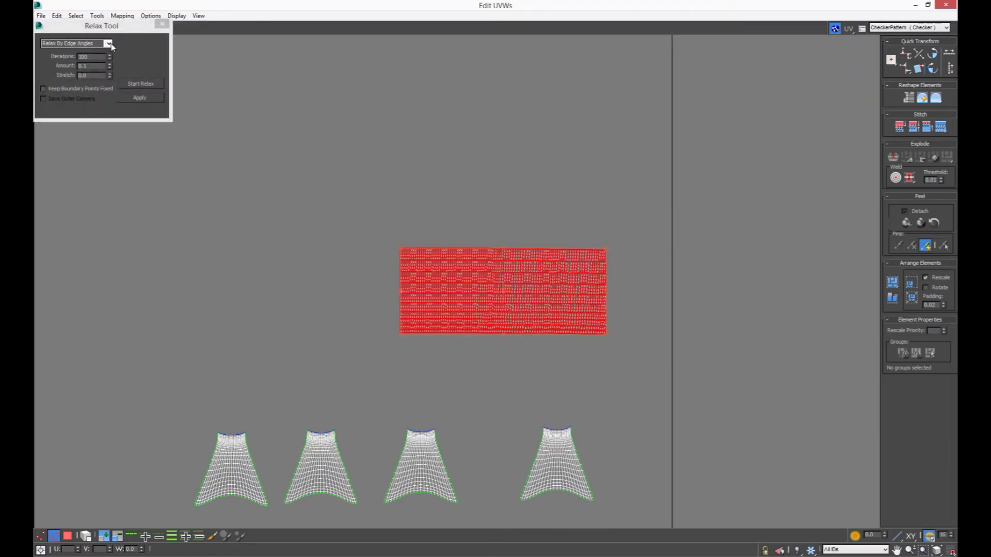
{"action": "left_click", "coordinate": [108, 44]}
{"action": "left_click", "coordinate": [69, 51]}
{"action": "left_click", "coordinate": [133, 86]}
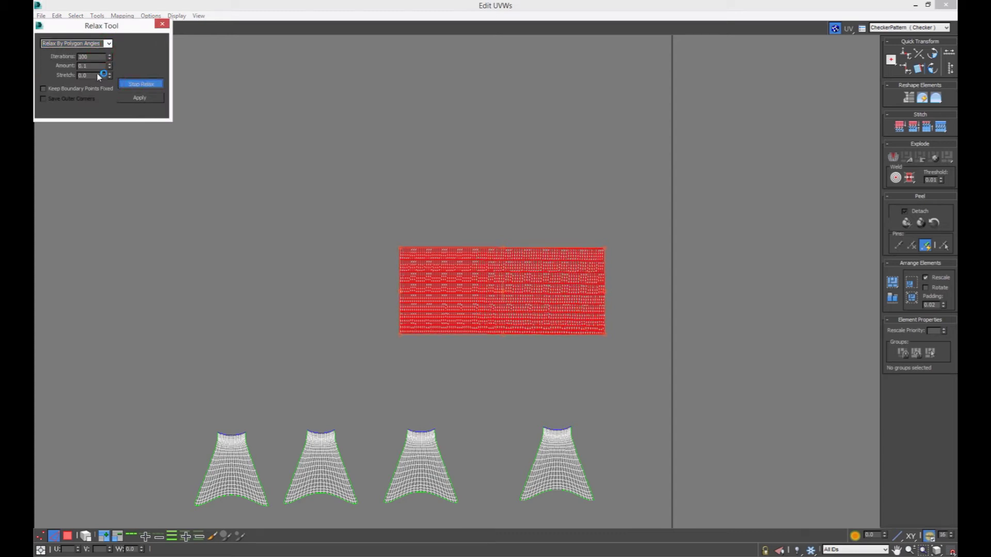
{"action": "left_click_drag", "start_coordinate": [92, 66], "coordinate": [55, 67]}
{"action": "type", "text": "1.0"}
{"action": "key", "text": "Return"}
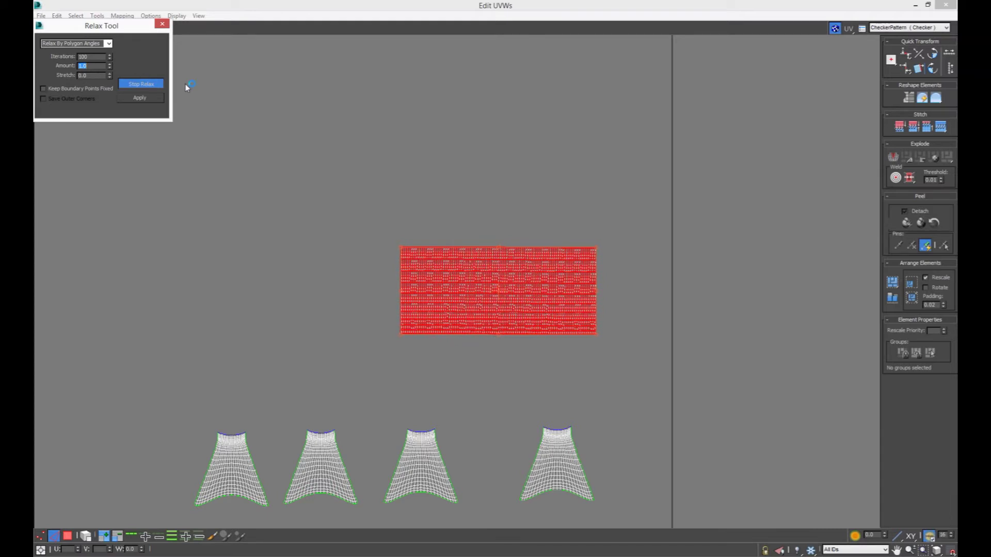
{"action": "left_click", "coordinate": [206, 96]}
{"action": "left_click", "coordinate": [162, 24]}
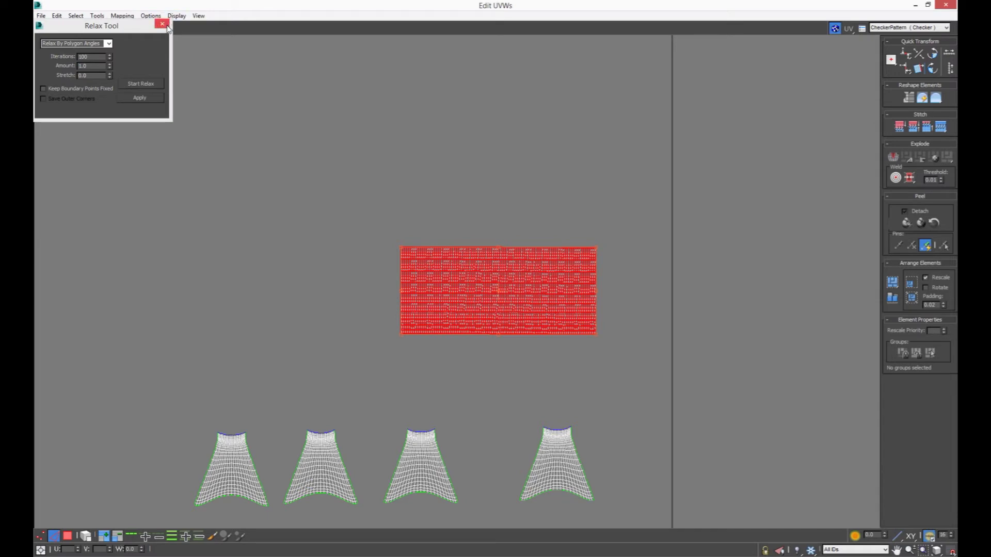
{"action": "left_click", "coordinate": [337, 120]}
- Relax the large wavy UV shell by polygon angles with Amount 1.0
{"action": "scroll", "coordinate": [388, 252], "scroll_direction": "down", "scroll_amount": 5}
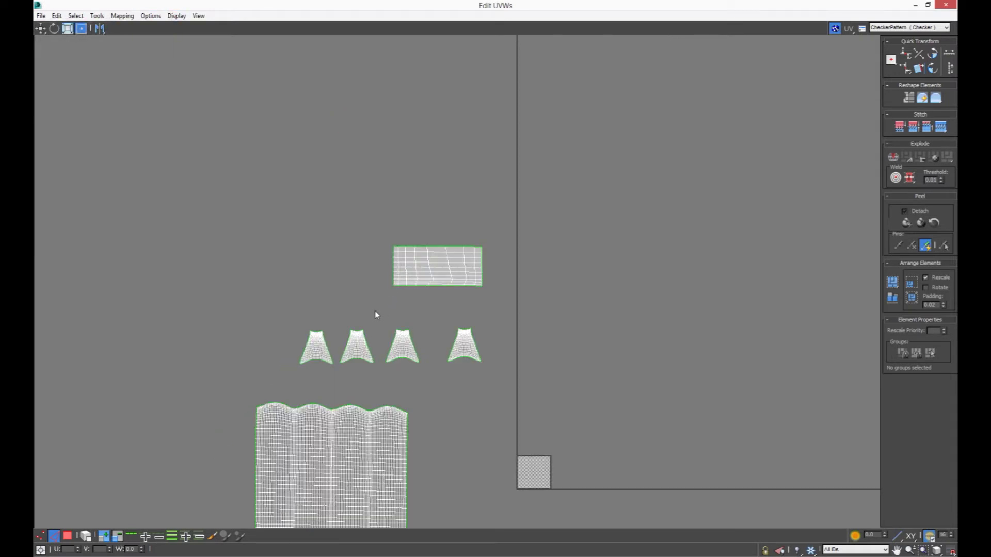
{"action": "middle_click_drag", "start_coordinate": [376, 314], "coordinate": [391, 159]}
{"action": "scroll", "coordinate": [375, 295], "scroll_direction": "up", "scroll_amount": 2}
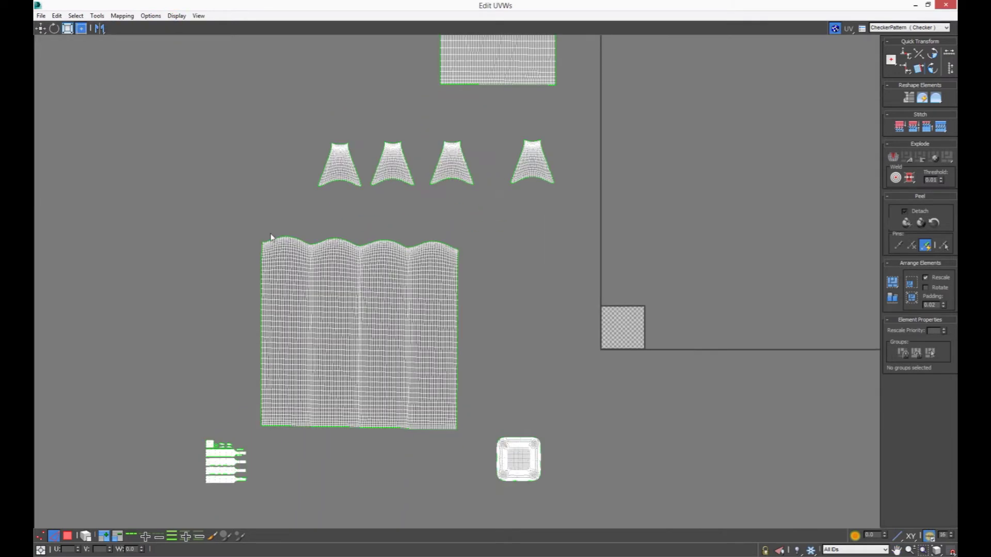
{"action": "mouse_move", "coordinate": [339, 330]}
{"action": "left_mouse_down"}
{"action": "mouse_move", "coordinate": [459, 439]}
{"action": "mouse_move", "coordinate": [469, 432]}
{"action": "left_mouse_up"}
{"action": "left_click", "coordinate": [97, 16]}
{"action": "left_click", "coordinate": [112, 177]}
{"action": "left_click", "coordinate": [109, 45]}
{"action": "left_click", "coordinate": [89, 50]}
{"action": "double_click", "coordinate": [92, 67]}
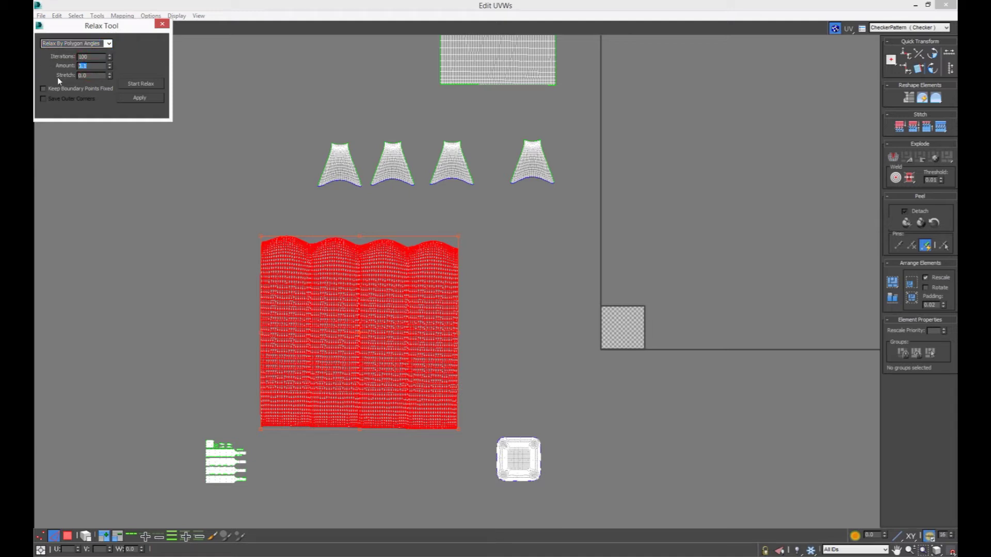
{"action": "left_click", "coordinate": [130, 84]}
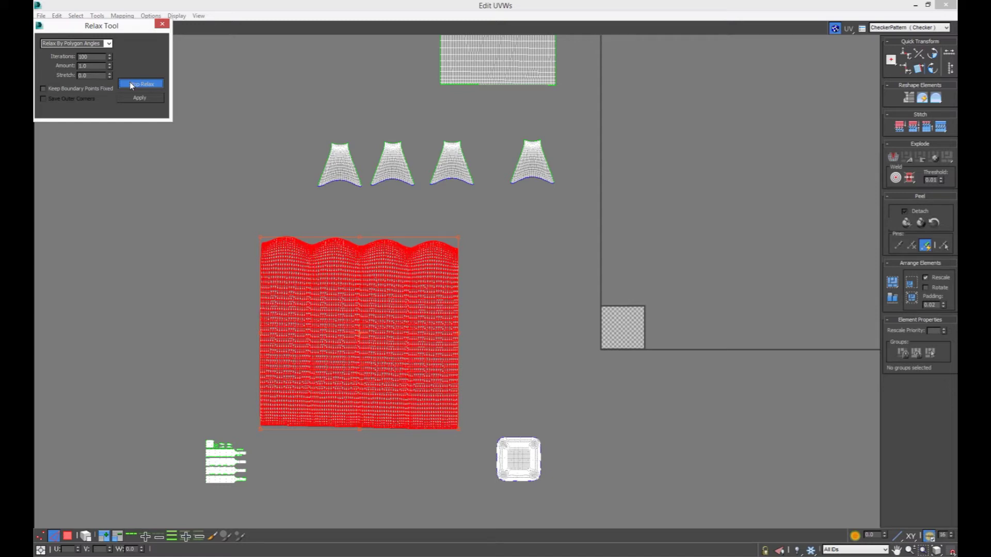
{"action": "left_click", "coordinate": [131, 85]}
{"action": "left_click", "coordinate": [162, 259]}
- Reselect the whole wavy shell and refine its relaxation while checking the bottle model
{"action": "scroll", "coordinate": [332, 408], "scroll_direction": "up", "scroll_amount": 1}
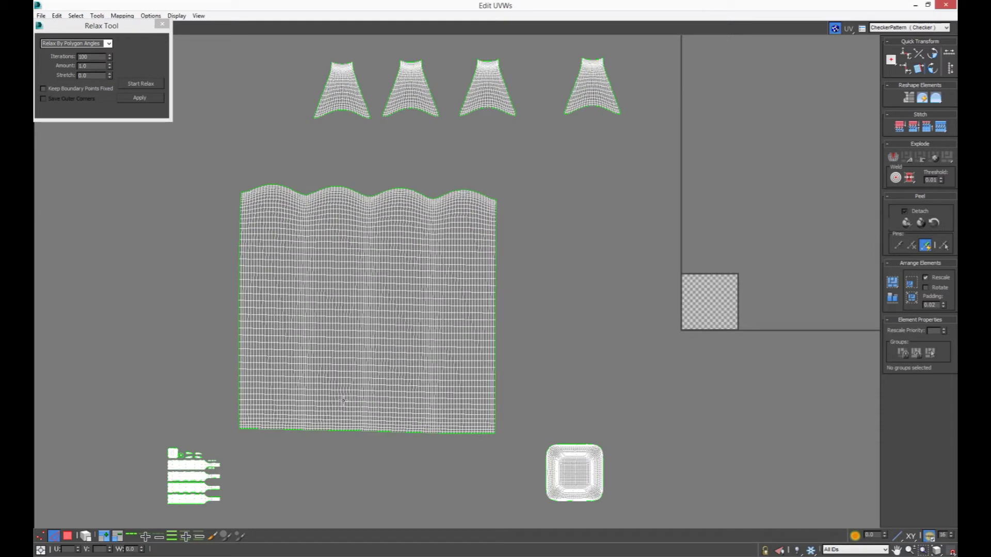
{"action": "scroll", "coordinate": [357, 388], "scroll_direction": "up", "scroll_amount": 1}
{"action": "mouse_move", "coordinate": [190, 113]}
{"action": "left_mouse_down"}
{"action": "mouse_move", "coordinate": [467, 398]}
{"action": "mouse_move", "coordinate": [605, 452]}
{"action": "mouse_move", "coordinate": [590, 455]}
{"action": "left_mouse_up"}
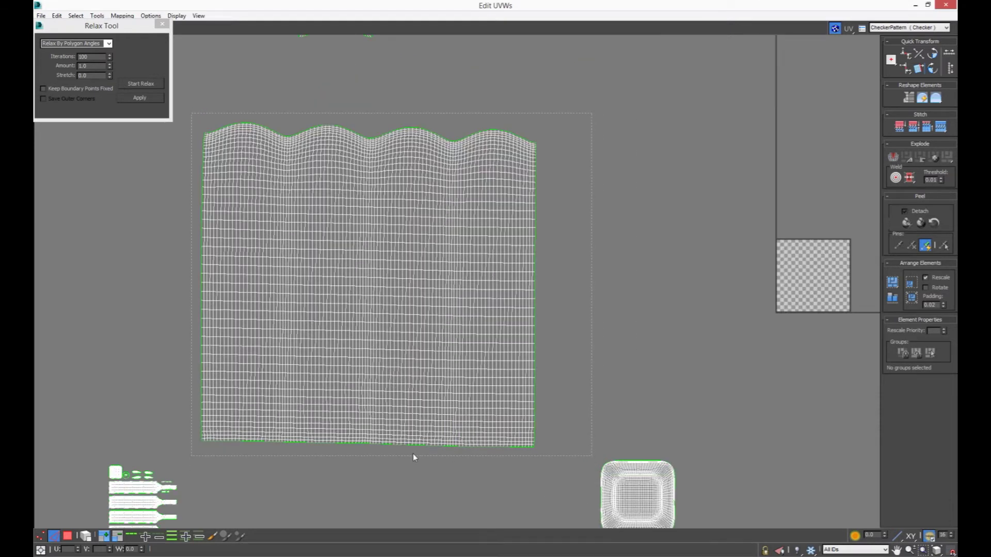
{"action": "scroll", "coordinate": [384, 454], "scroll_direction": "up", "scroll_amount": 1}
{"action": "middle_click_drag", "start_coordinate": [435, 458], "coordinate": [480, 451]}
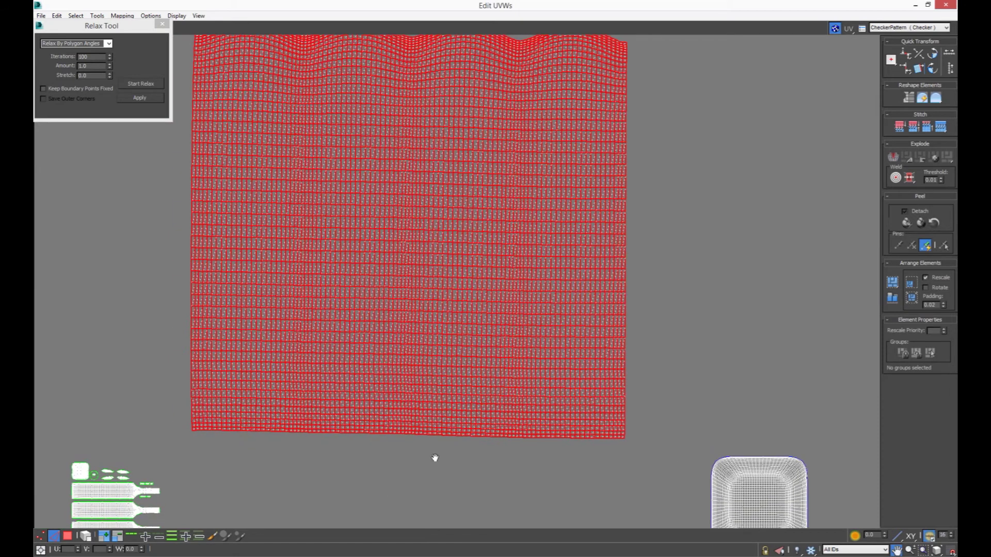
{"action": "double_click", "coordinate": [276, 6]}
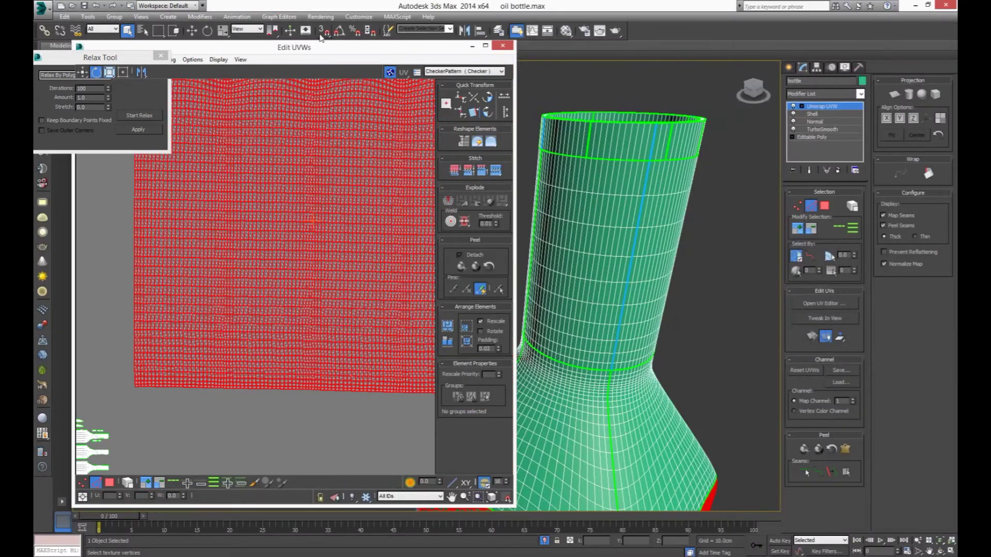
{"action": "left_click_drag", "start_coordinate": [212, 288], "coordinate": [213, 292]}
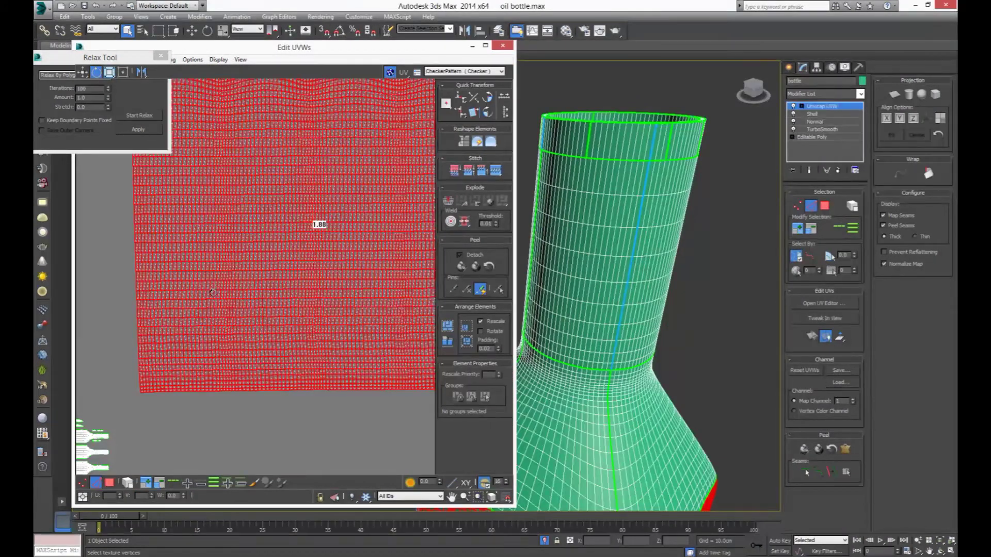
{"action": "left_click_drag", "start_coordinate": [212, 292], "coordinate": [210, 293]}
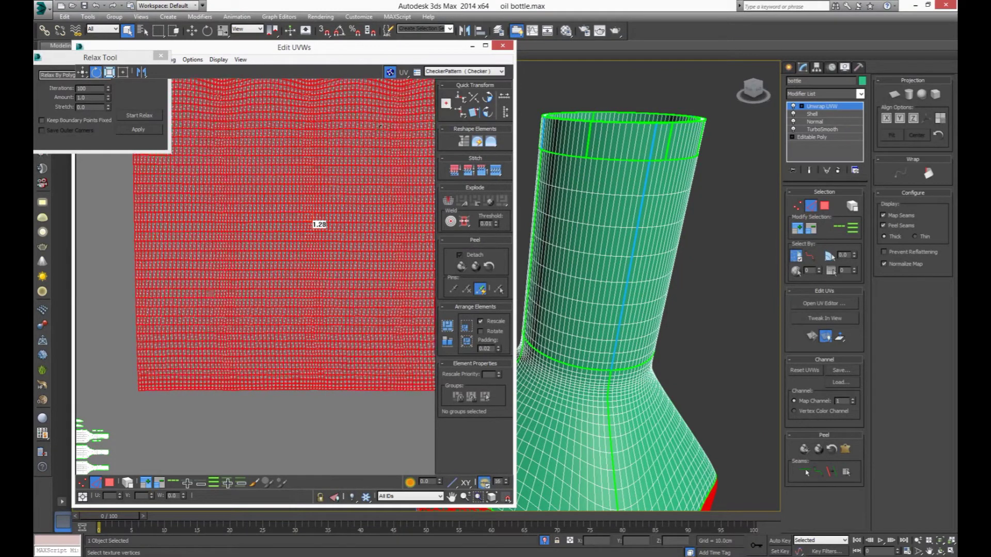
- Restore the full-screen UV editor and deselect the relaxed shell
{"action": "left_click", "coordinate": [485, 46]}
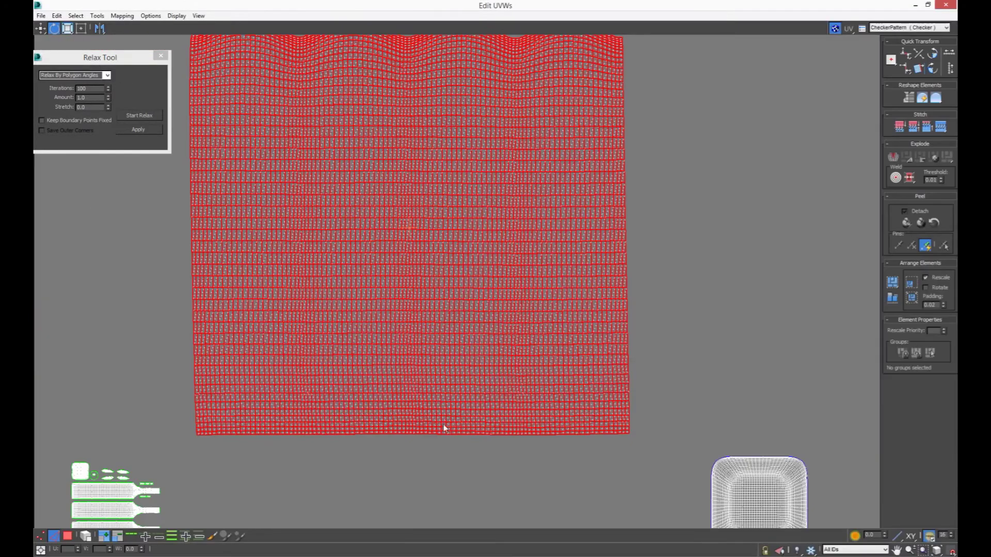
{"action": "scroll", "coordinate": [433, 443], "scroll_direction": "down", "scroll_amount": 4}
{"action": "left_click", "coordinate": [406, 485]}
{"action": "scroll", "coordinate": [389, 455], "scroll_direction": "up", "scroll_amount": 4}
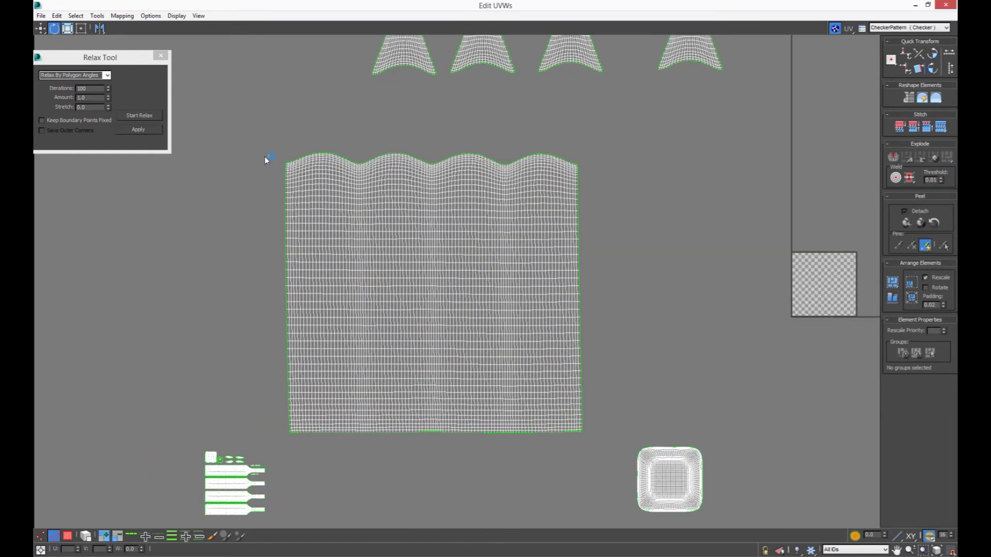
{"action": "scroll", "coordinate": [337, 382], "scroll_direction": "up", "scroll_amount": 1}
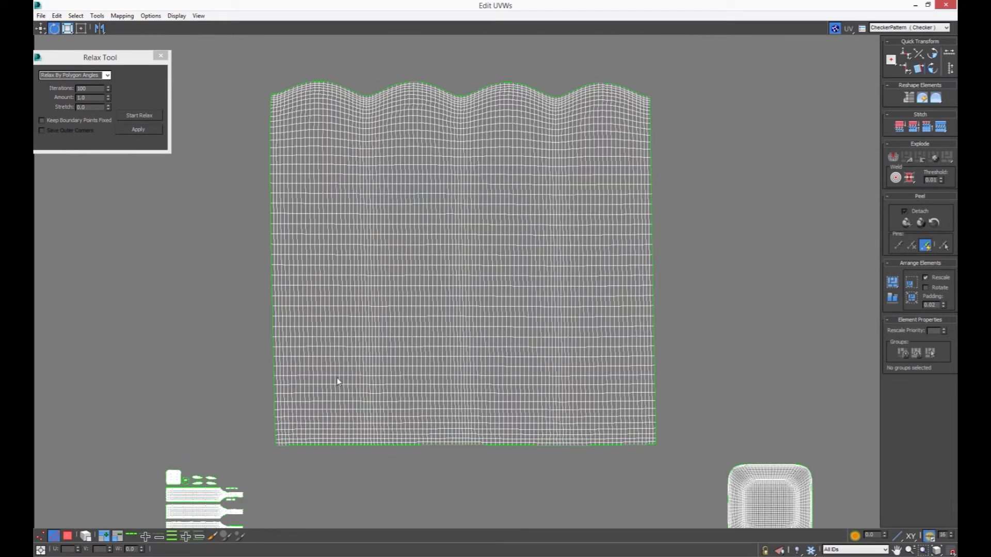
{"action": "scroll", "coordinate": [339, 373], "scroll_direction": "up", "scroll_amount": 1}
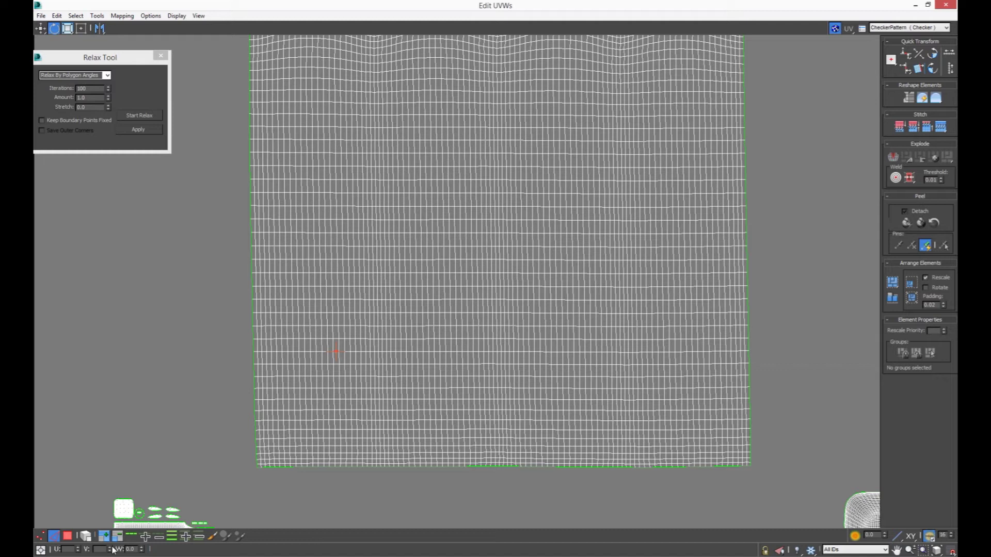
- Select every horizontal edge row of the body shell and align them flat, removing the wavy top
{"action": "left_click", "coordinate": [131, 536]}
{"action": "left_click", "coordinate": [172, 536]}
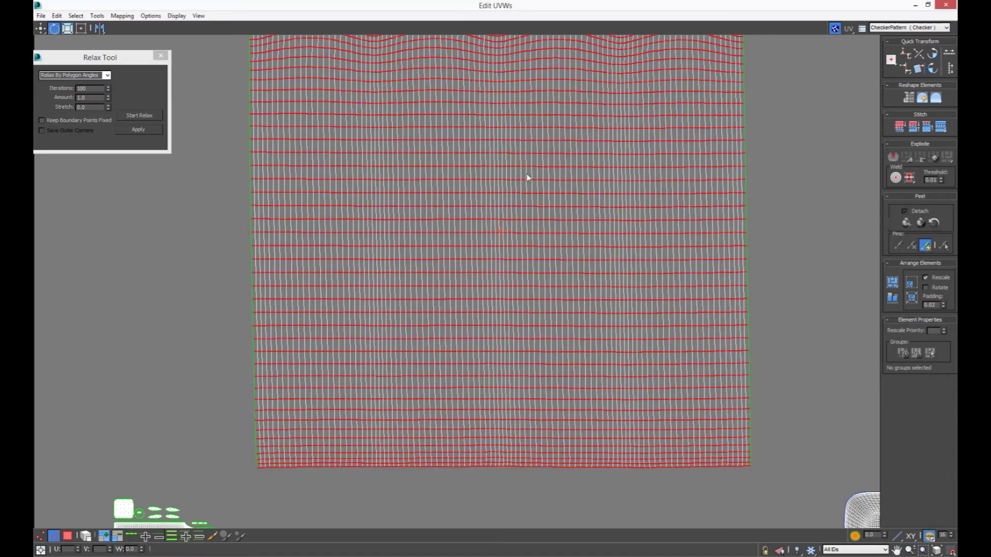
{"action": "middle_click_drag", "start_coordinate": [529, 177], "coordinate": [485, 237]}
{"action": "scroll", "coordinate": [485, 236], "scroll_direction": "down", "scroll_amount": 3}
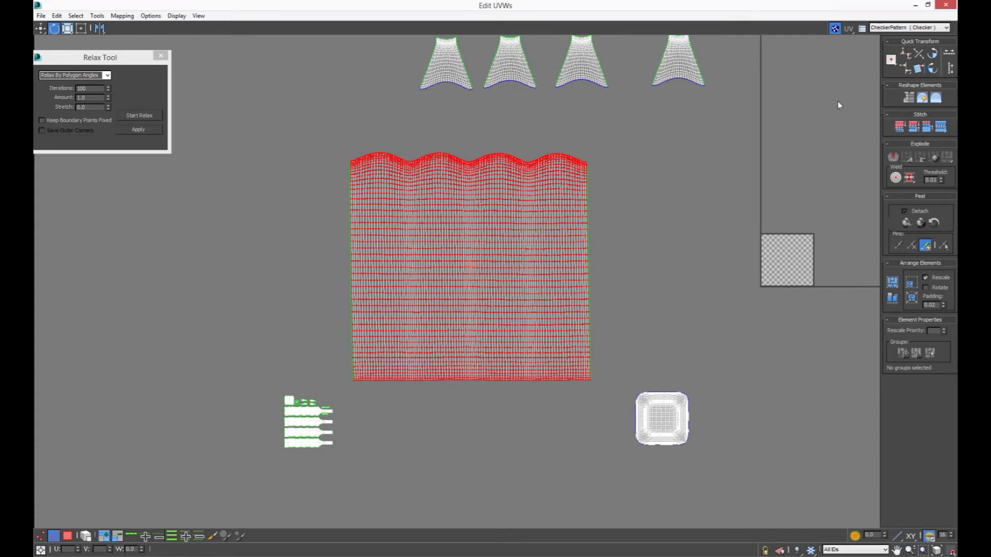
{"action": "middle_click_drag", "start_coordinate": [664, 182], "coordinate": [655, 200]}
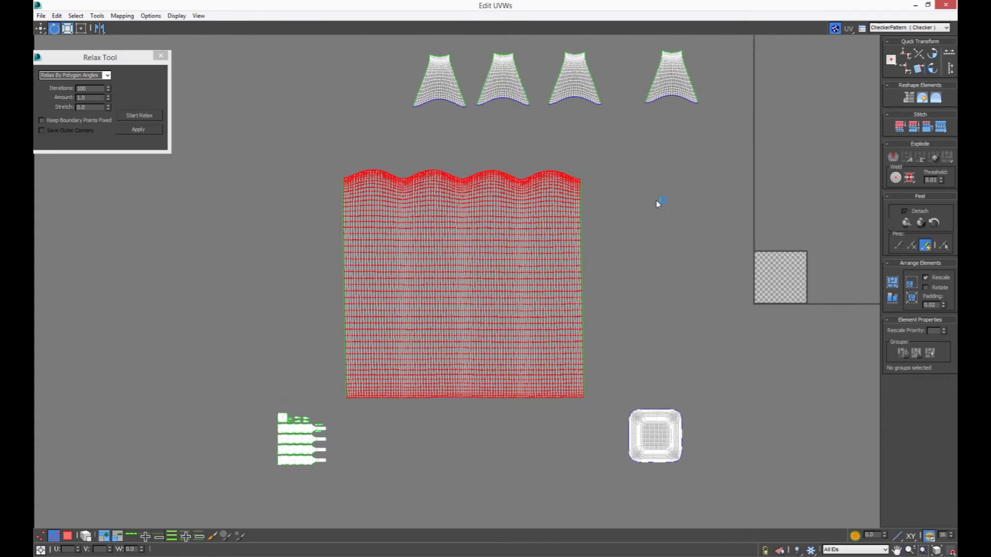
{"action": "left_click", "coordinate": [908, 54]}
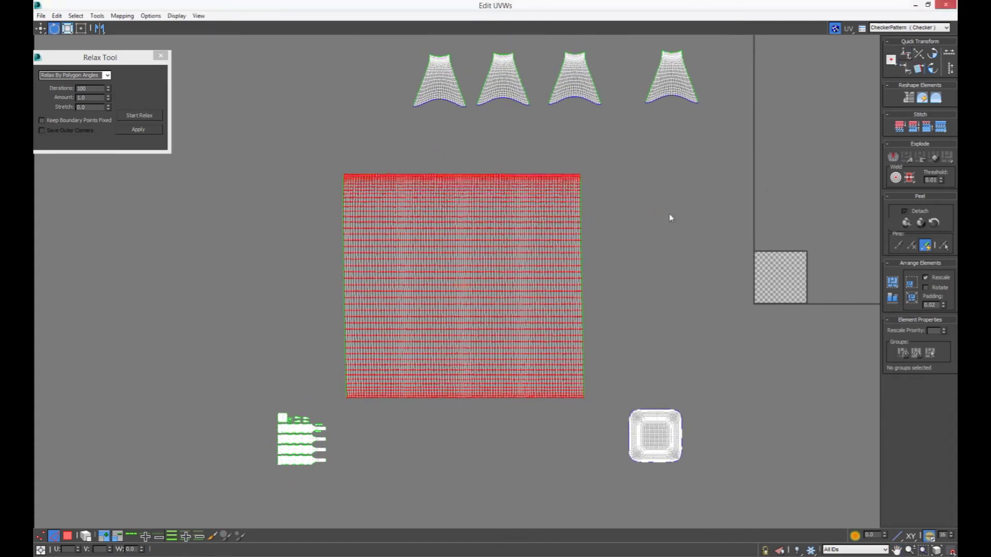
{"action": "left_click", "coordinate": [591, 218]}
{"action": "scroll", "coordinate": [421, 361], "scroll_direction": "up", "scroll_amount": 2}
{"action": "scroll", "coordinate": [419, 368], "scroll_direction": "up", "scroll_amount": 3}
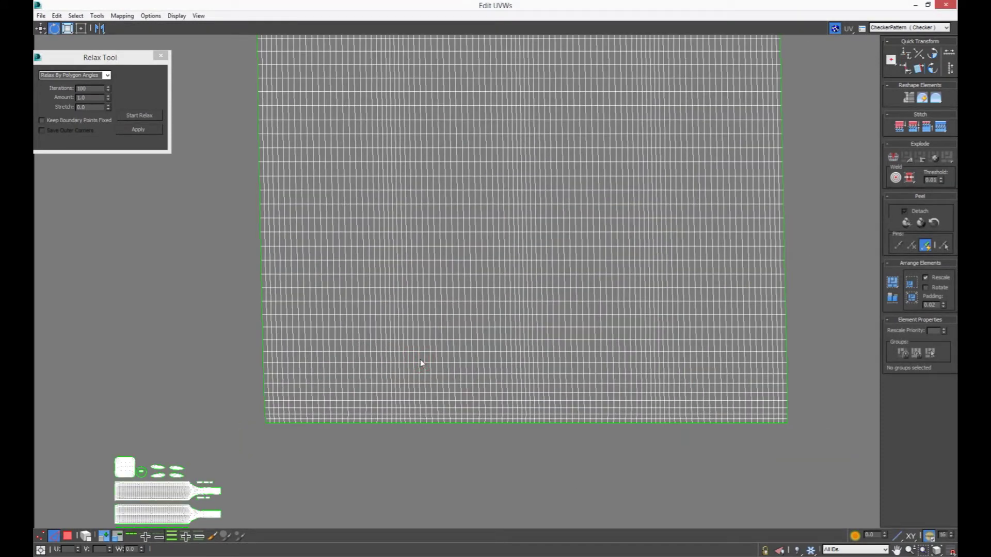
{"action": "scroll", "coordinate": [431, 348], "scroll_direction": "down", "scroll_amount": 5}
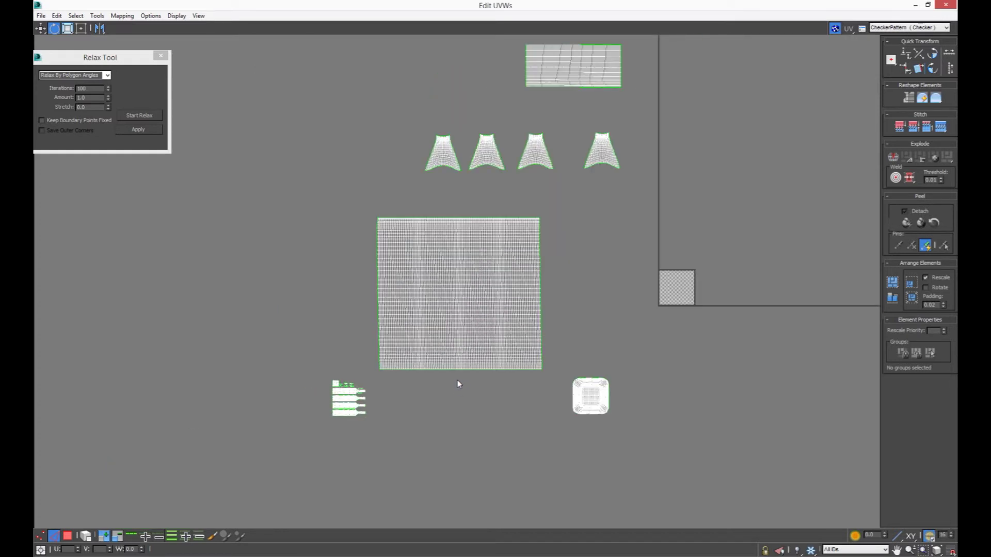
- Relax the four trapezoid pieces and the round base piece by polygon angles
{"action": "left_click", "coordinate": [58, 16]}
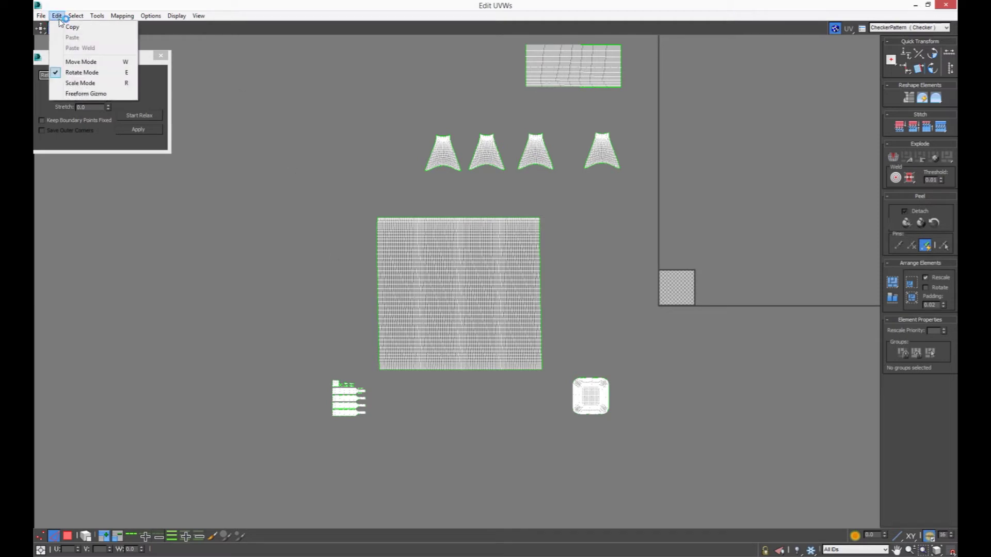
{"action": "left_click", "coordinate": [103, 34]}
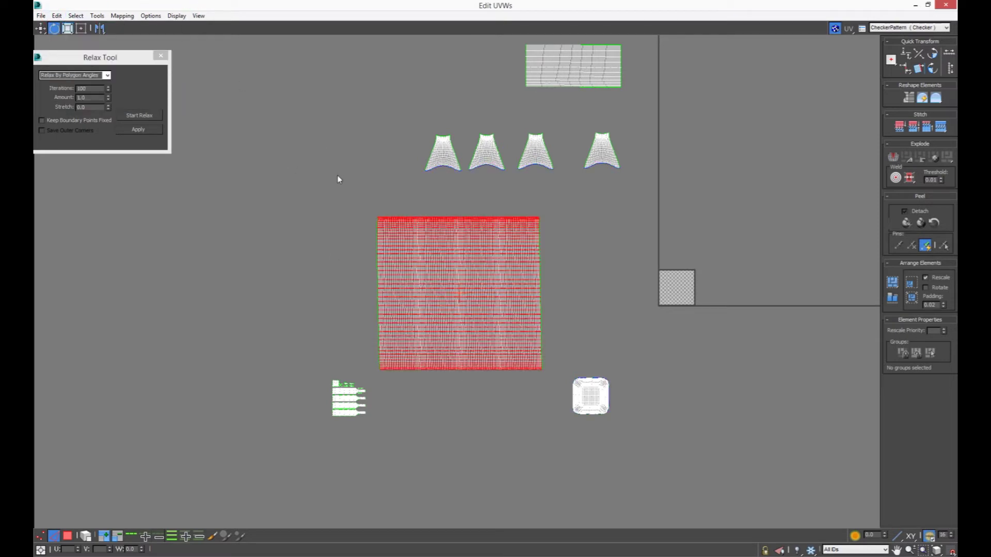
{"action": "left_click", "coordinate": [371, 187]}
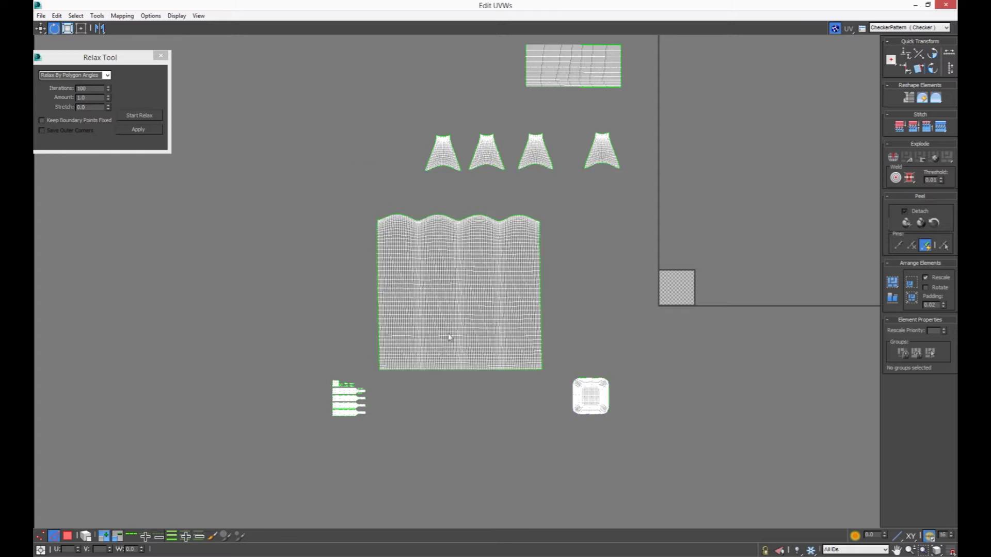
{"action": "left_click_drag", "start_coordinate": [413, 124], "coordinate": [639, 178]}
{"action": "left_click", "coordinate": [143, 117]}
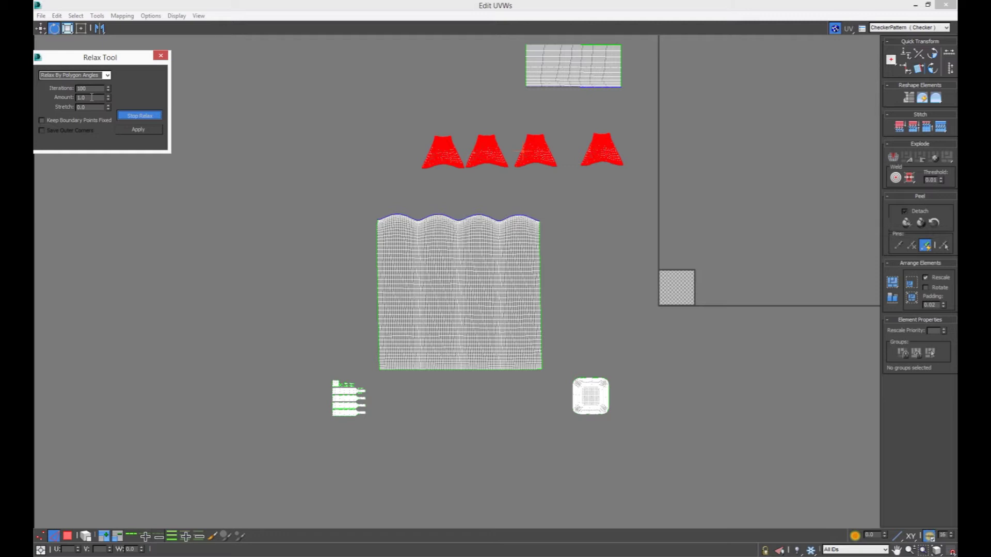
{"action": "left_click", "coordinate": [276, 219]}
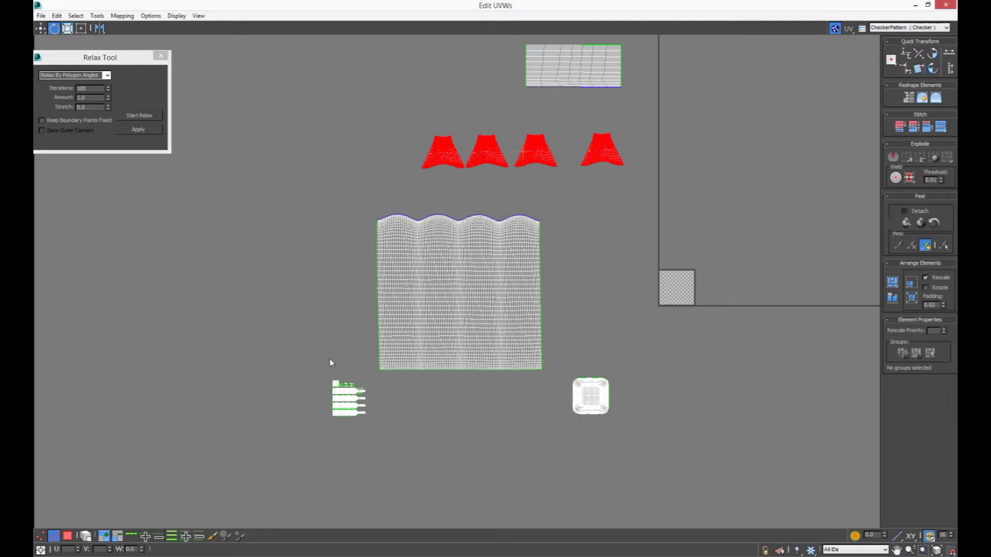
{"action": "mouse_move", "coordinate": [666, 361]}
{"action": "left_mouse_down"}
{"action": "mouse_move", "coordinate": [581, 438]}
{"action": "mouse_move", "coordinate": [557, 425]}
{"action": "left_mouse_up"}
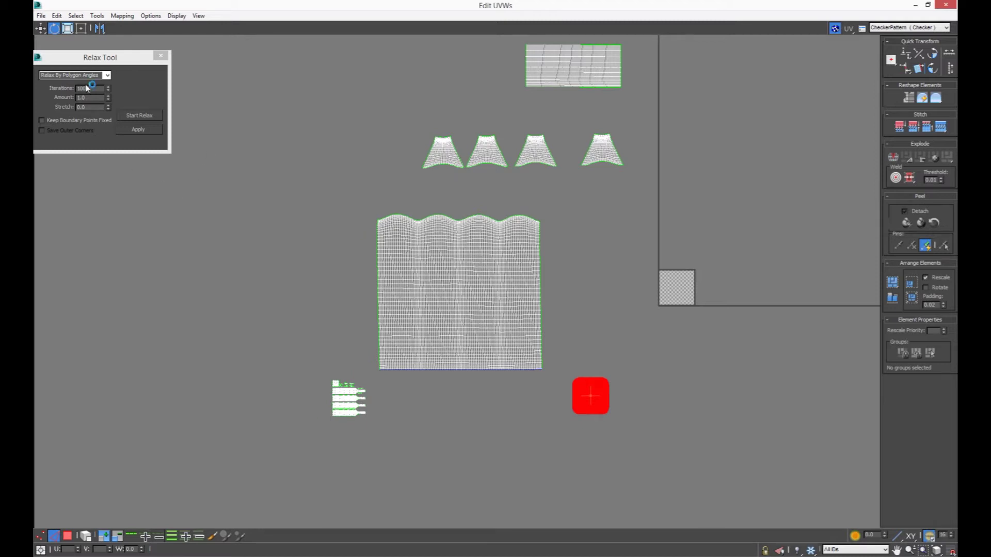
{"action": "left_click", "coordinate": [143, 116]}
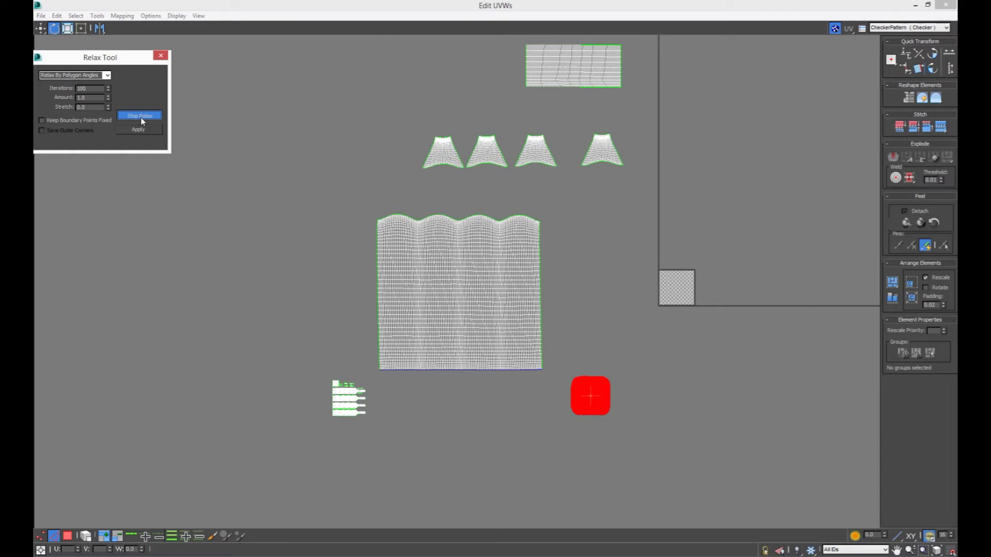
{"action": "left_click", "coordinate": [140, 118]}
- Rescale the strip, trapezoids, big panel and round piece to matching proportions
{"action": "mouse_move", "coordinate": [703, 40]}
{"action": "left_mouse_down"}
{"action": "mouse_move", "coordinate": [338, 366]}
{"action": "mouse_move", "coordinate": [371, 380]}
{"action": "left_mouse_up"}
{"action": "left_click_drag", "start_coordinate": [642, 371], "coordinate": [644, 368], "text": "ctrl"}
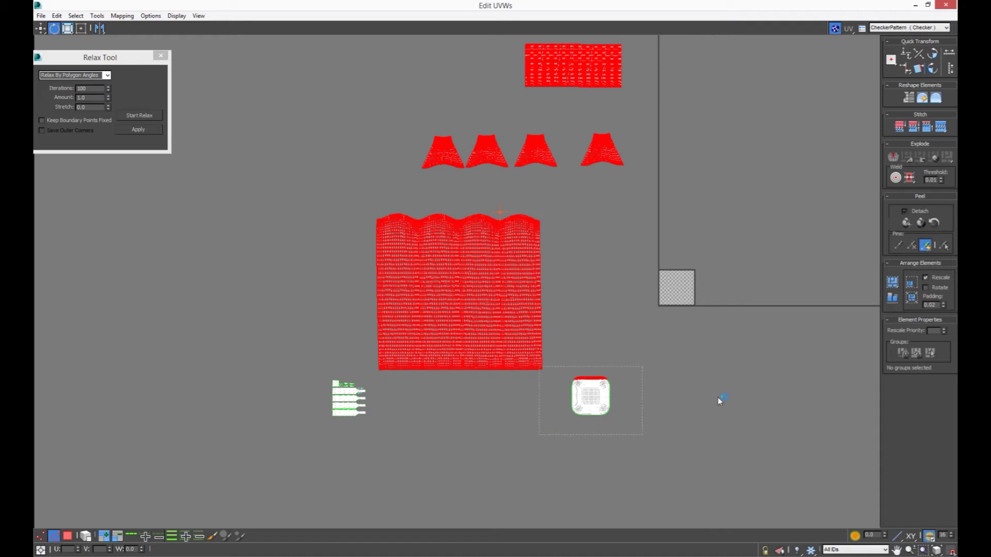
{"action": "left_click", "coordinate": [892, 298]}
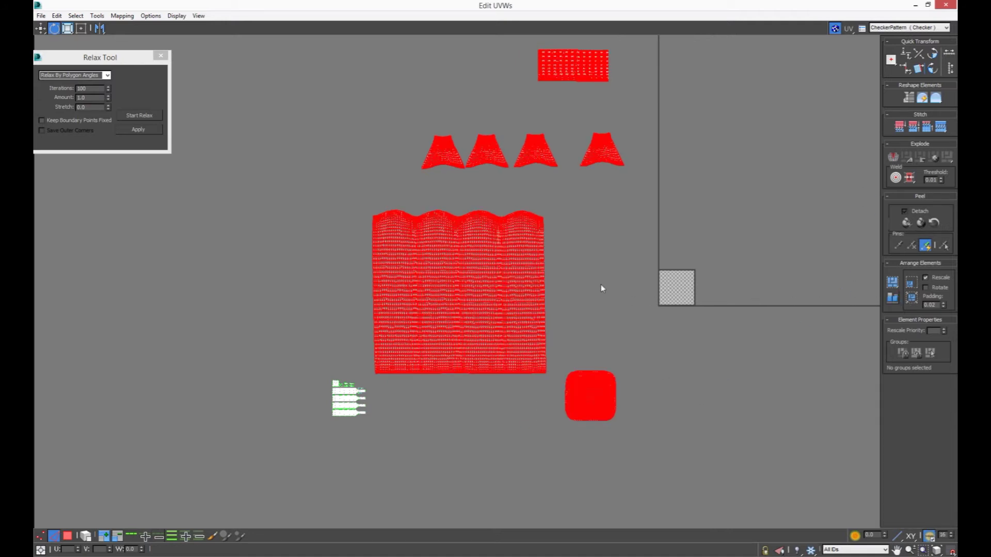
{"action": "left_click", "coordinate": [588, 276]}
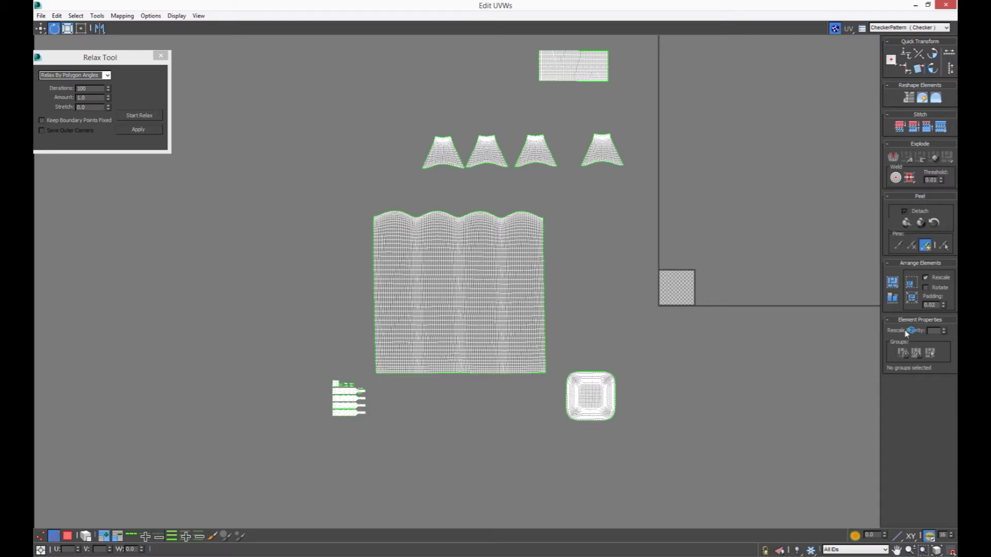
- Pack all UV islands recursively with 0.02 padding and Rescale Clusters turned off
{"action": "left_click", "coordinate": [97, 16]}
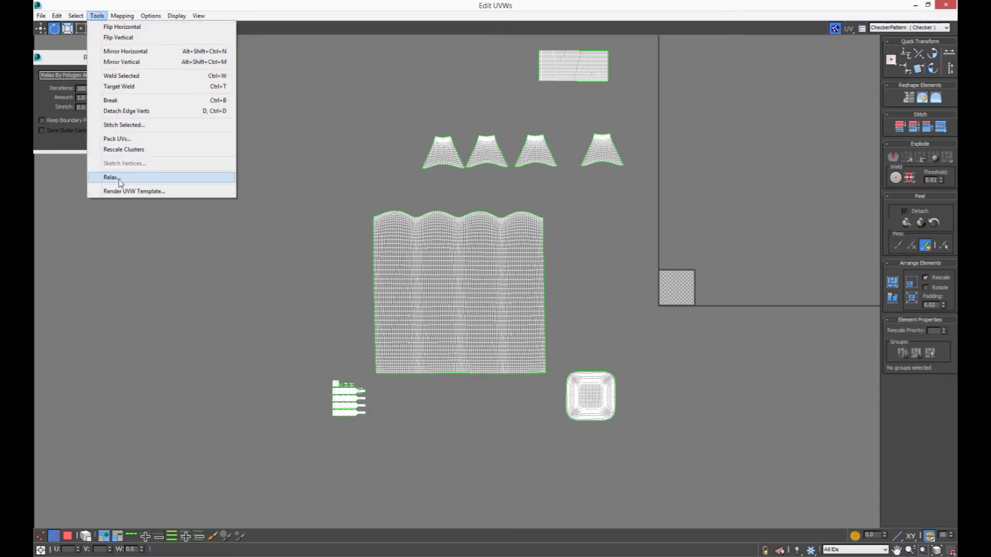
{"action": "left_click", "coordinate": [121, 139]}
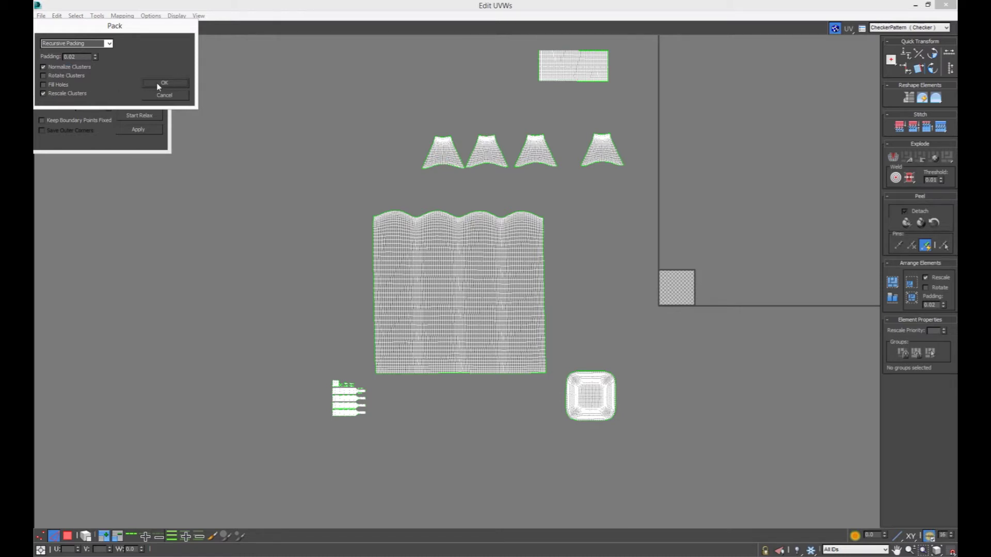
{"action": "left_click", "coordinate": [68, 95]}
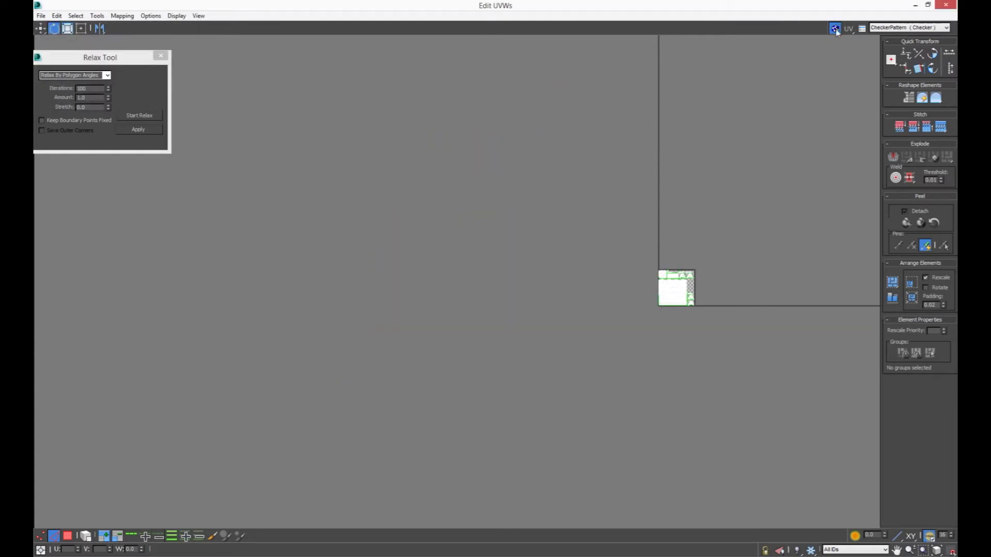
{"action": "scroll", "coordinate": [703, 284], "scroll_direction": "up", "scroll_amount": 4}
{"action": "scroll", "coordinate": [692, 296], "scroll_direction": "up", "scroll_amount": 2}
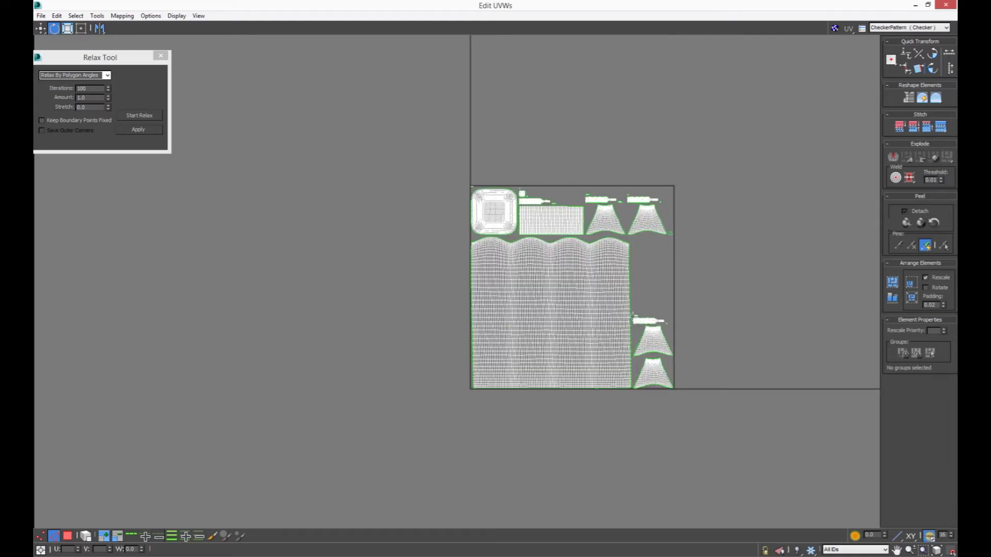
{"action": "scroll", "coordinate": [632, 313], "scroll_direction": "up", "scroll_amount": 2}
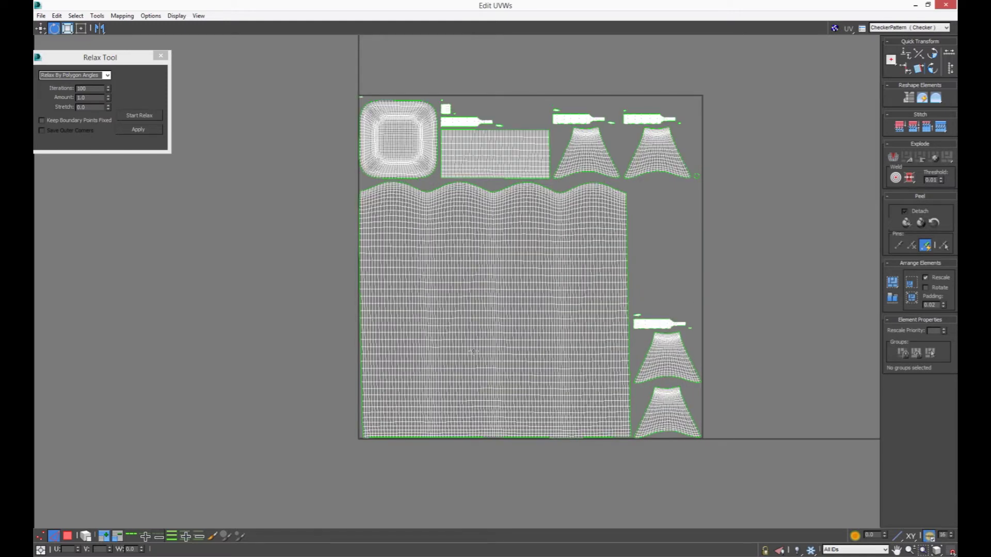
{"action": "scroll", "coordinate": [472, 351], "scroll_direction": "up", "scroll_amount": 1}
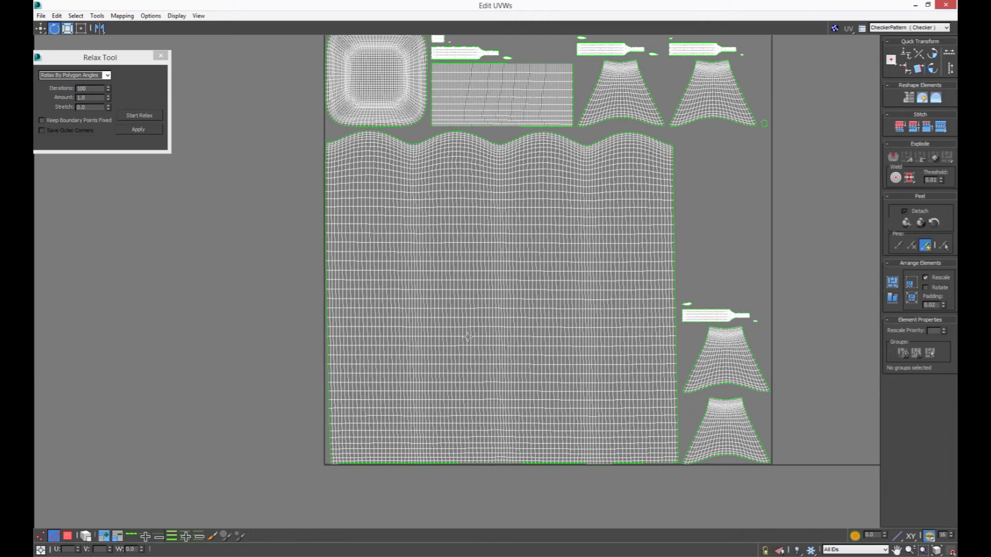
{"action": "scroll", "coordinate": [467, 334], "scroll_direction": "down", "scroll_amount": 1}
- Freeform-scale the whole packed layout from its corners so it fits the UV square
{"action": "left_click_drag", "start_coordinate": [319, 86], "coordinate": [723, 407]}
{"action": "left_click_drag", "start_coordinate": [467, 452], "coordinate": [376, 465]}
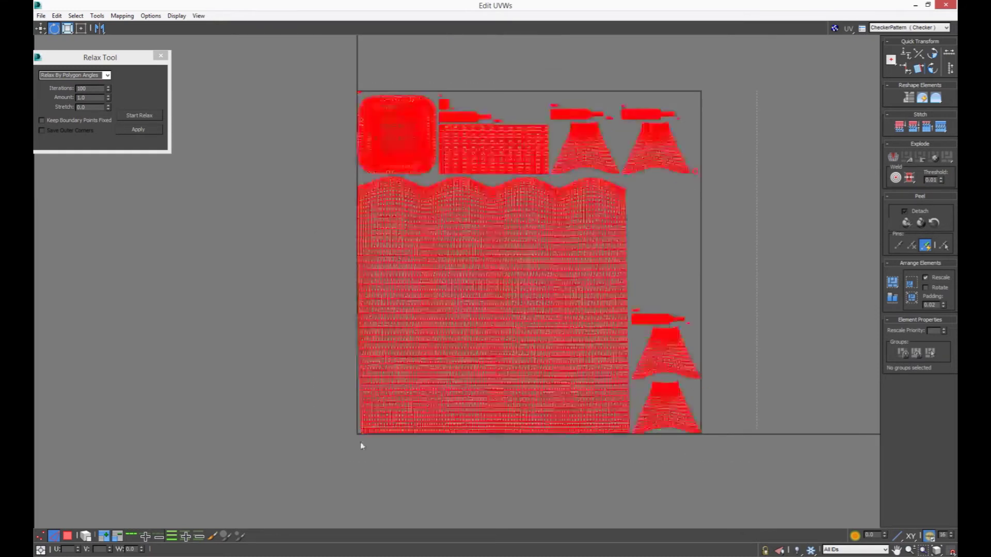
{"action": "scroll", "coordinate": [376, 465], "scroll_direction": "up", "scroll_amount": 1}
{"action": "left_click", "coordinate": [83, 29]}
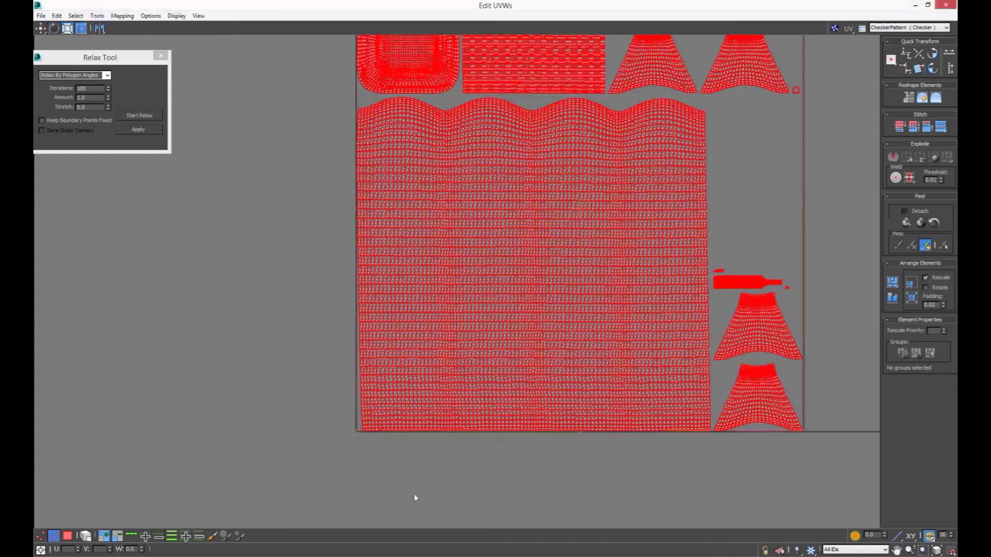
{"action": "left_click_drag", "start_coordinate": [361, 427], "coordinate": [521, 445]}
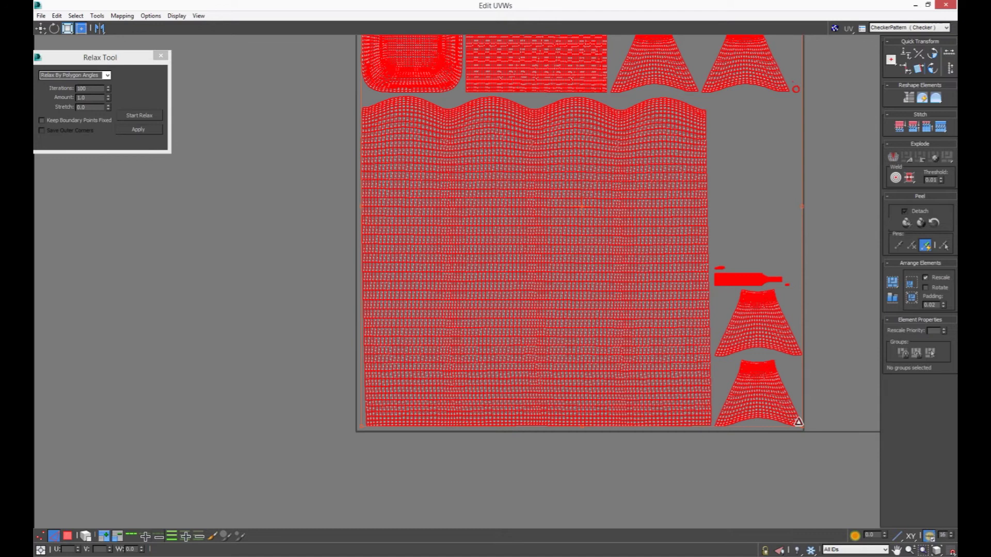
{"action": "left_click_drag", "start_coordinate": [802, 427], "coordinate": [799, 423]}
{"action": "scroll", "coordinate": [762, 435], "scroll_direction": "up", "scroll_amount": 2}
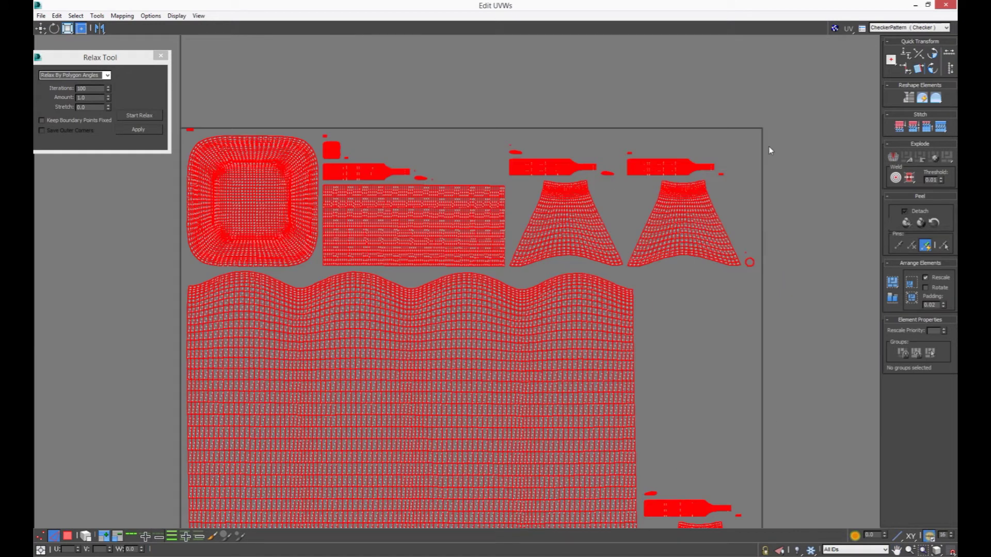
{"action": "left_click_drag", "start_coordinate": [188, 129], "coordinate": [191, 131]}
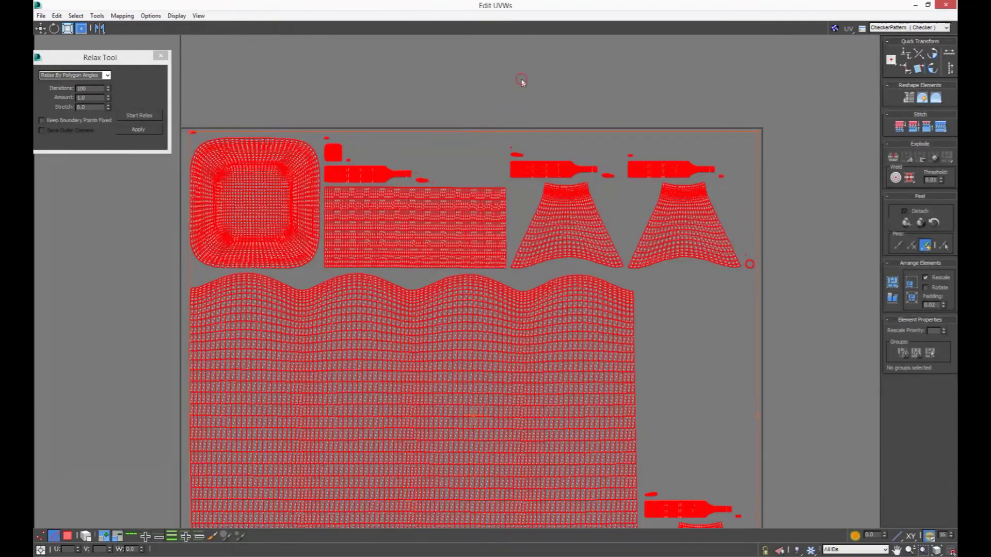
{"action": "left_click", "coordinate": [526, 85]}
{"action": "scroll", "coordinate": [558, 148], "scroll_direction": "down", "scroll_amount": 4}
{"action": "scroll", "coordinate": [557, 148], "scroll_direction": "down", "scroll_amount": 3}
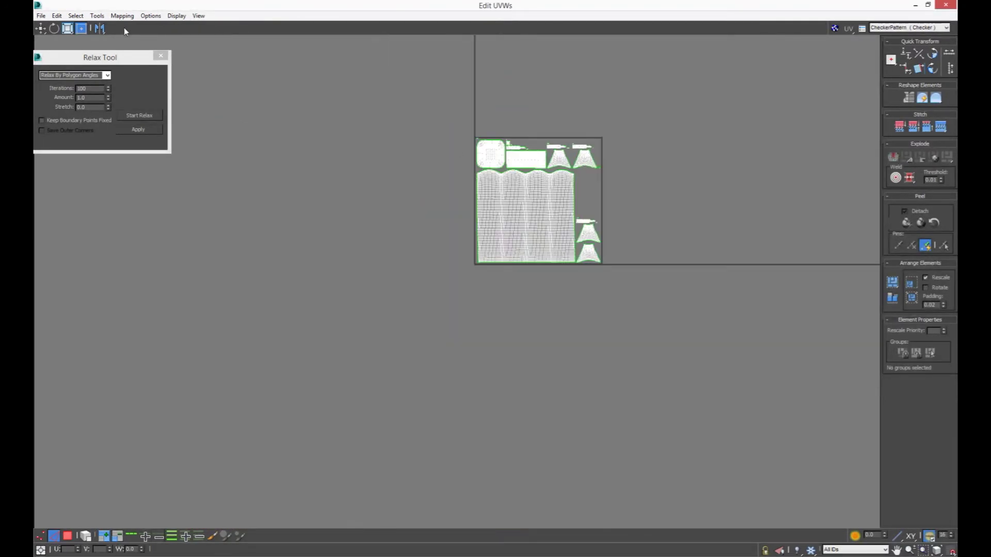
- Render a UVW template of the layout at 3000 × 3000
{"action": "left_click", "coordinate": [97, 16]}
{"action": "left_click", "coordinate": [124, 192]}
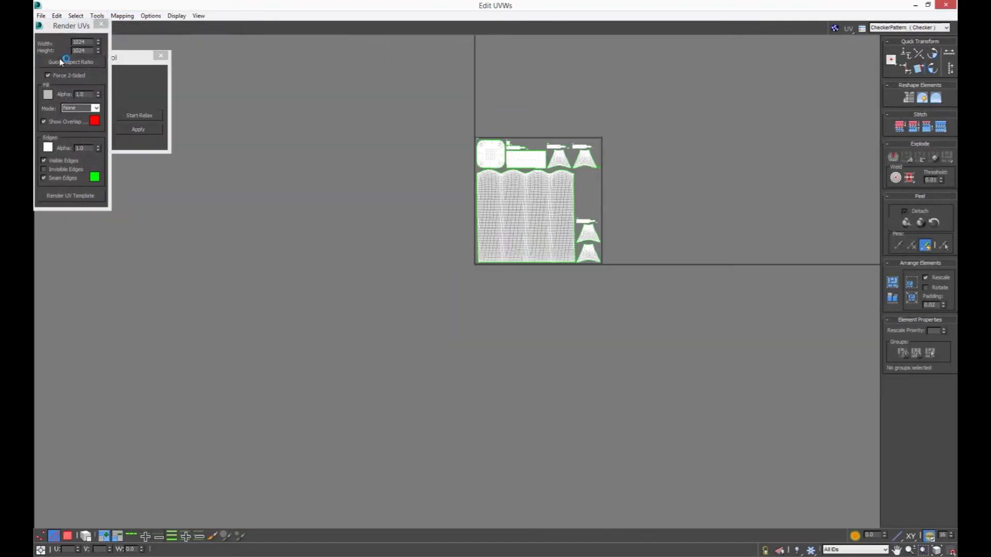
{"action": "type", "text": "2"}
{"action": "type", "text": "00"}
{"action": "key", "text": "Tab"}
{"action": "type", "text": "30"}
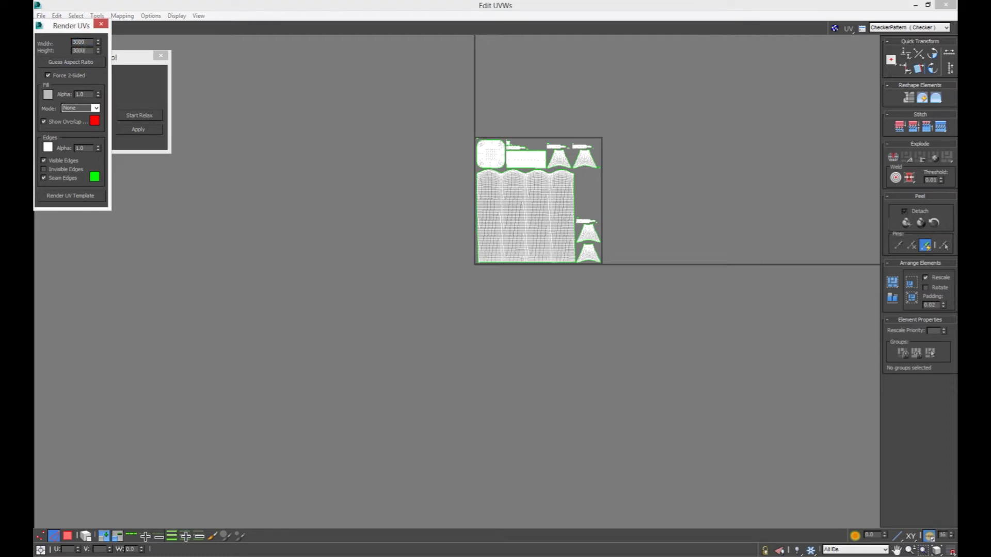
{"action": "left_click", "coordinate": [78, 195]}
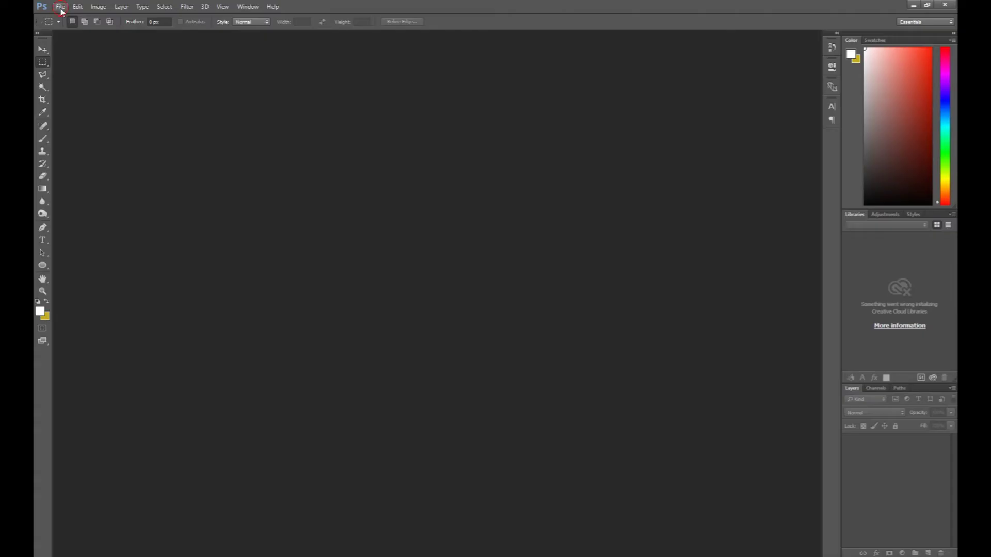
- Open the rendered bottle.tga template in Photoshop
{"action": "left_click", "coordinate": [60, 6]}
{"action": "left_click", "coordinate": [69, 25]}
{"action": "double_click", "coordinate": [205, 96]}
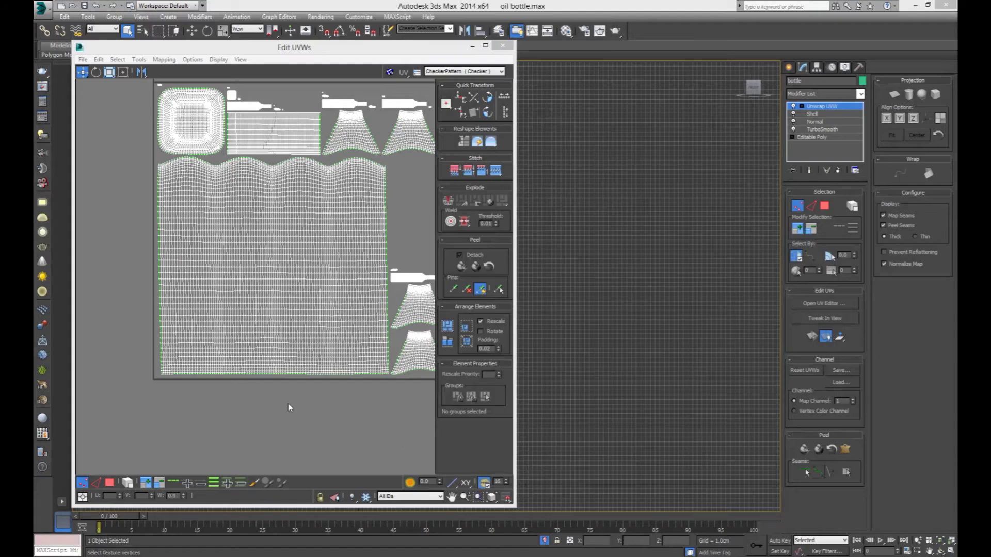
- Select all horizontal edge loops of the big sheet and straighten them into a rectangular grid
{"action": "middle_click_drag", "start_coordinate": [265, 387], "coordinate": [264, 396]}
{"action": "scroll", "coordinate": [239, 364], "scroll_direction": "up", "scroll_amount": 5}
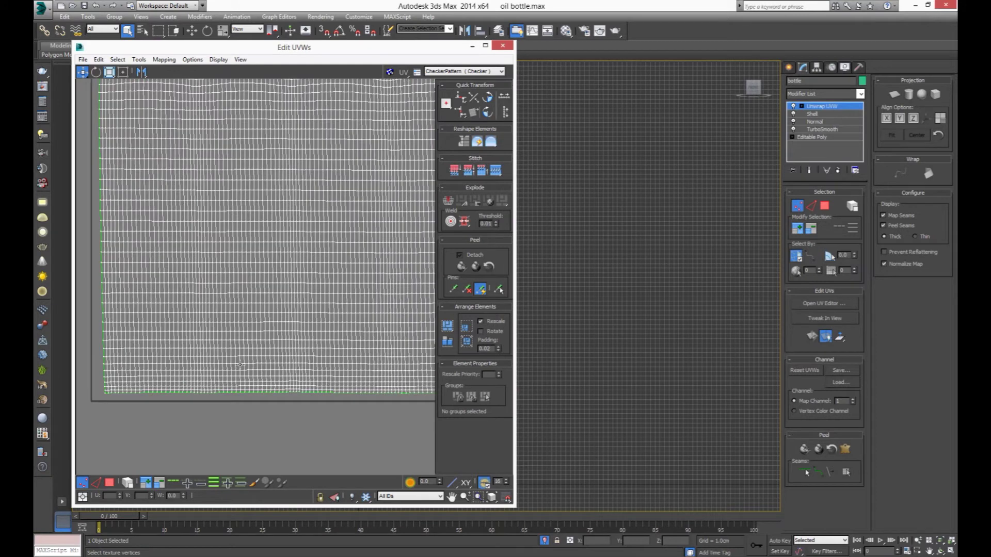
{"action": "key", "text": "2"}
{"action": "scroll", "coordinate": [246, 312], "scroll_direction": "up", "scroll_amount": 3}
{"action": "left_click", "coordinate": [246, 304]}
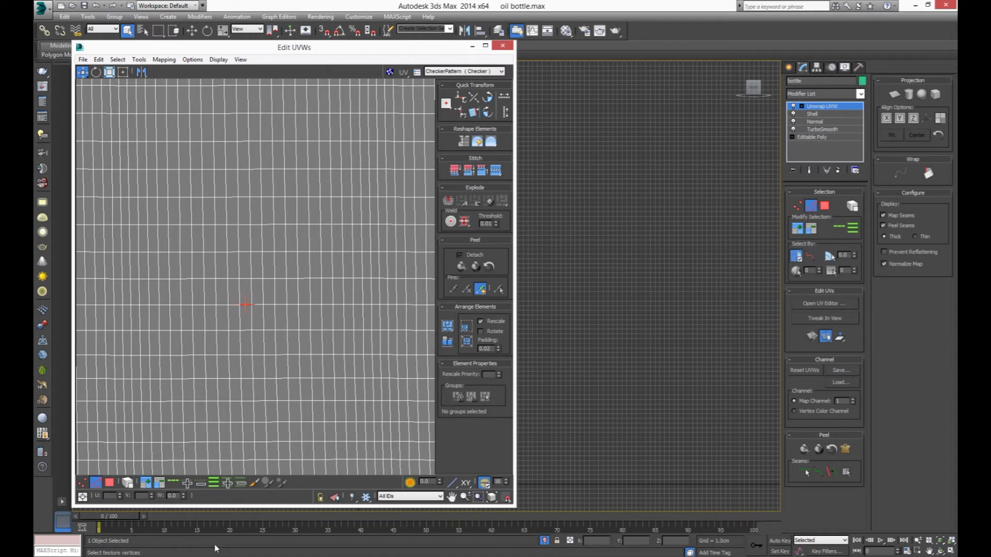
{"action": "left_click", "coordinate": [487, 46]}
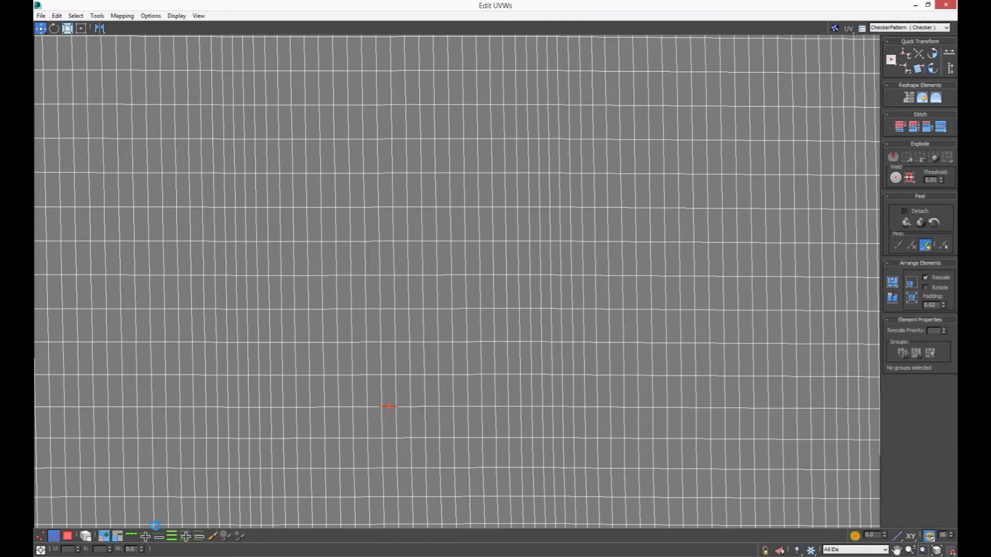
{"action": "left_click", "coordinate": [173, 536]}
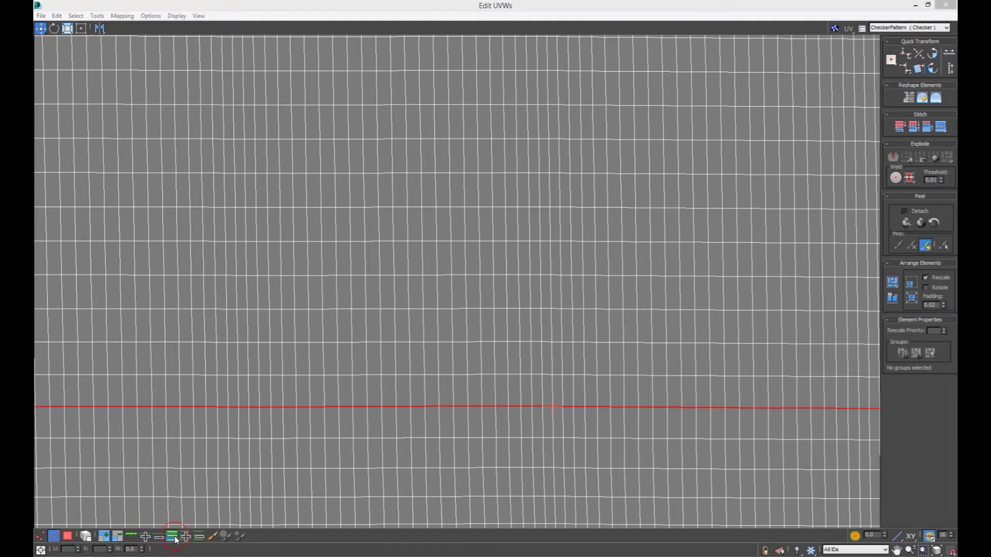
{"action": "key", "text": "ctrl+a"}
{"action": "scroll", "coordinate": [417, 335], "scroll_direction": "down", "scroll_amount": 5}
{"action": "scroll", "coordinate": [412, 359], "scroll_direction": "down", "scroll_amount": 3}
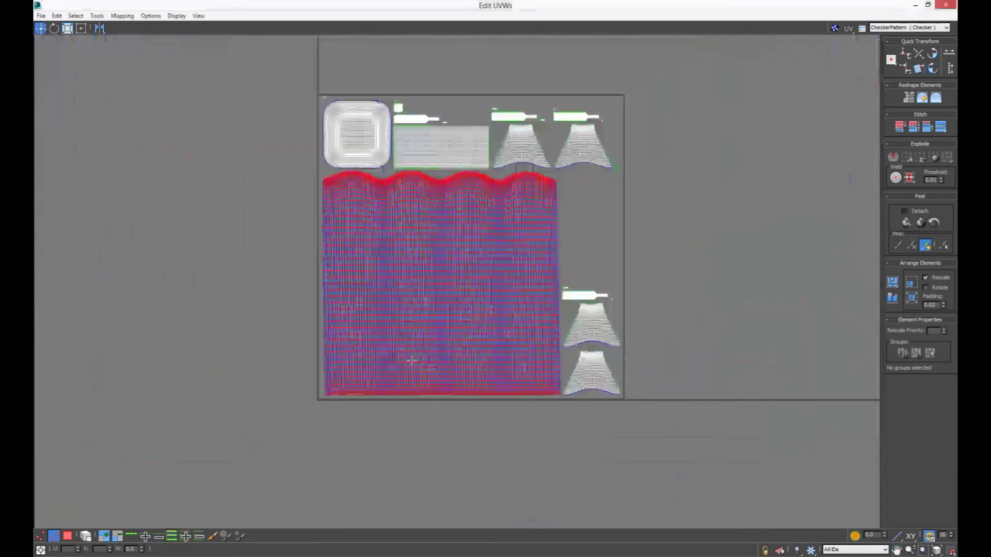
{"action": "scroll", "coordinate": [397, 331], "scroll_direction": "up", "scroll_amount": 2}
{"action": "scroll", "coordinate": [368, 282], "scroll_direction": "up", "scroll_amount": 2}
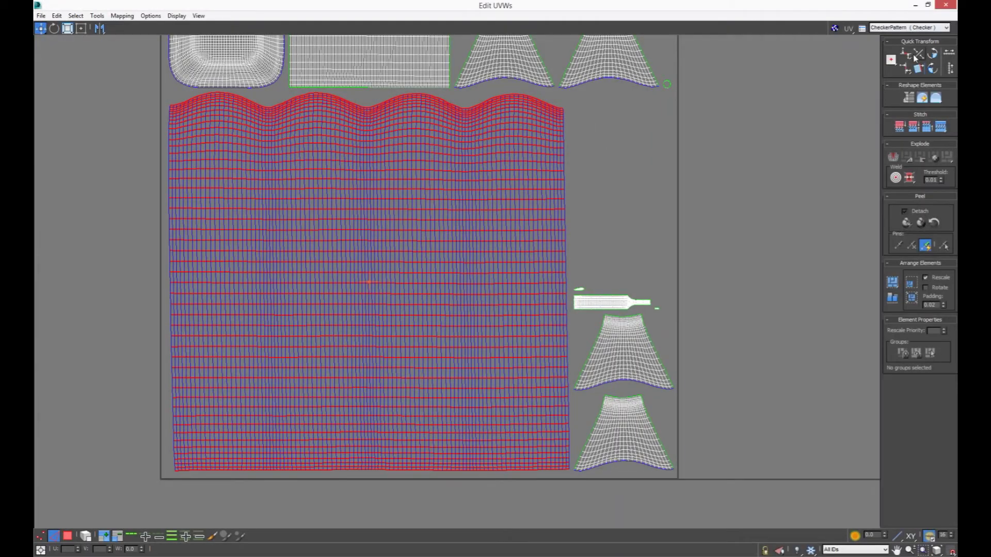
{"action": "left_click", "coordinate": [917, 54]}
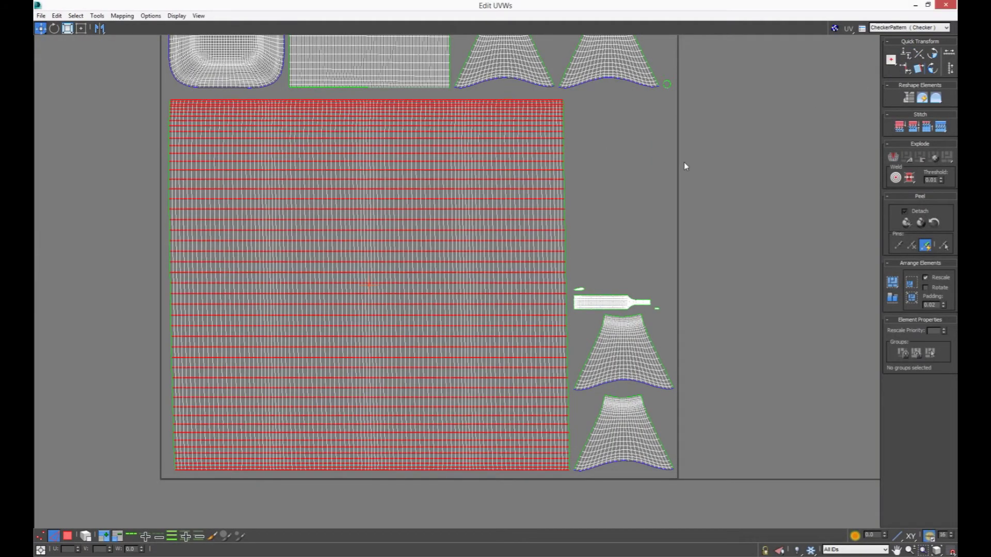
{"action": "left_click", "coordinate": [150, 381]}
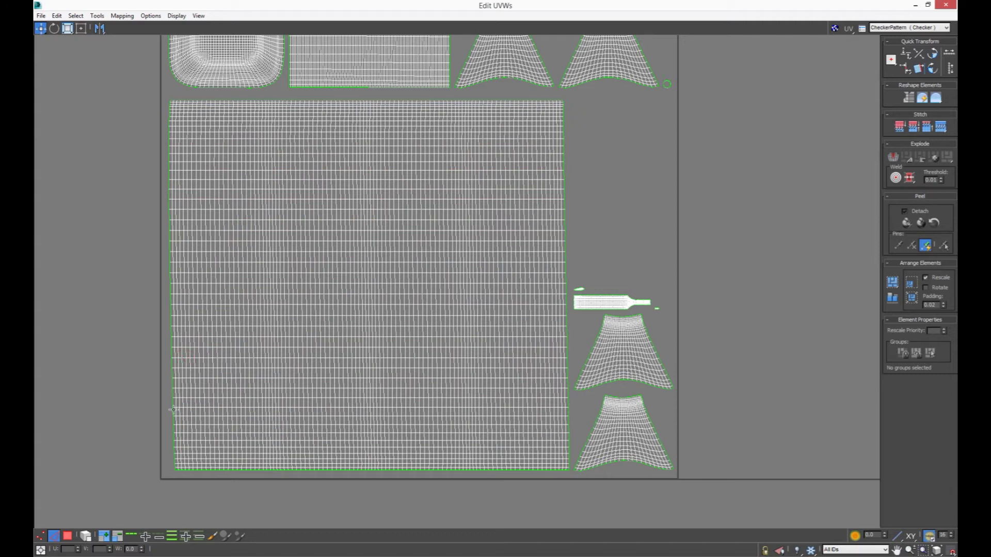
- Select every vertical edge loop across the sheet and align them straight
{"action": "scroll", "coordinate": [174, 429], "scroll_direction": "up", "scroll_amount": 2}
{"action": "scroll", "coordinate": [187, 350], "scroll_direction": "up", "scroll_amount": 2}
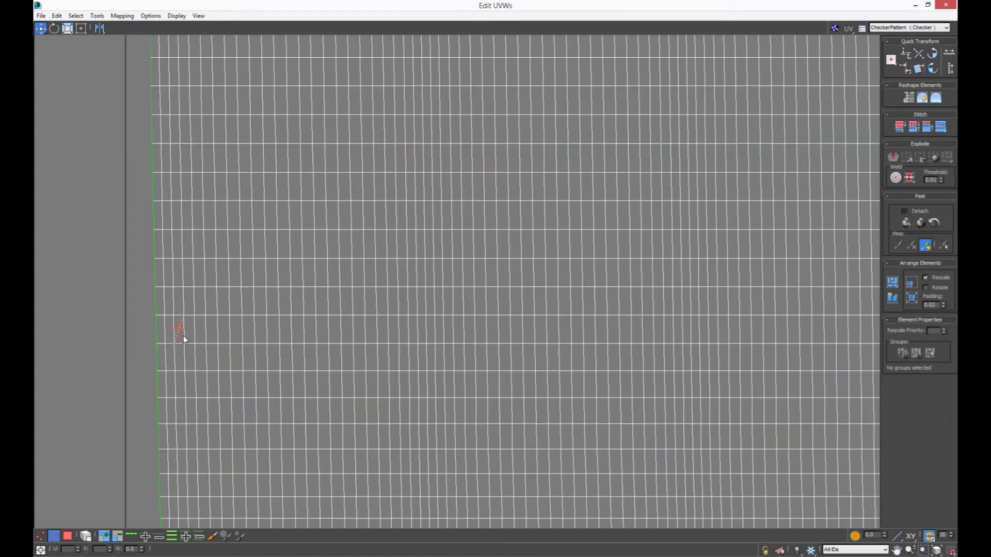
{"action": "left_click", "coordinate": [184, 337]}
{"action": "left_click", "coordinate": [172, 537]}
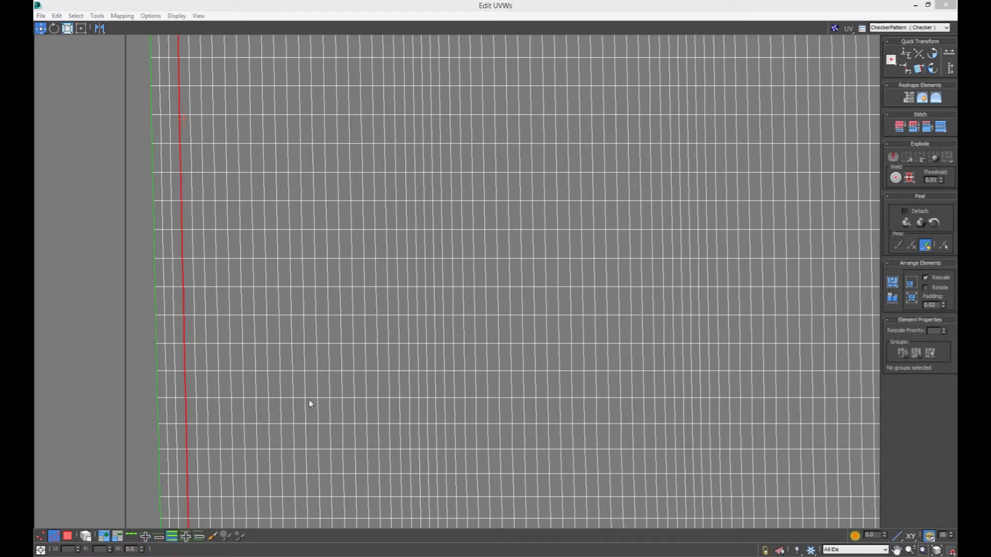
{"action": "key", "text": "alt+r"}
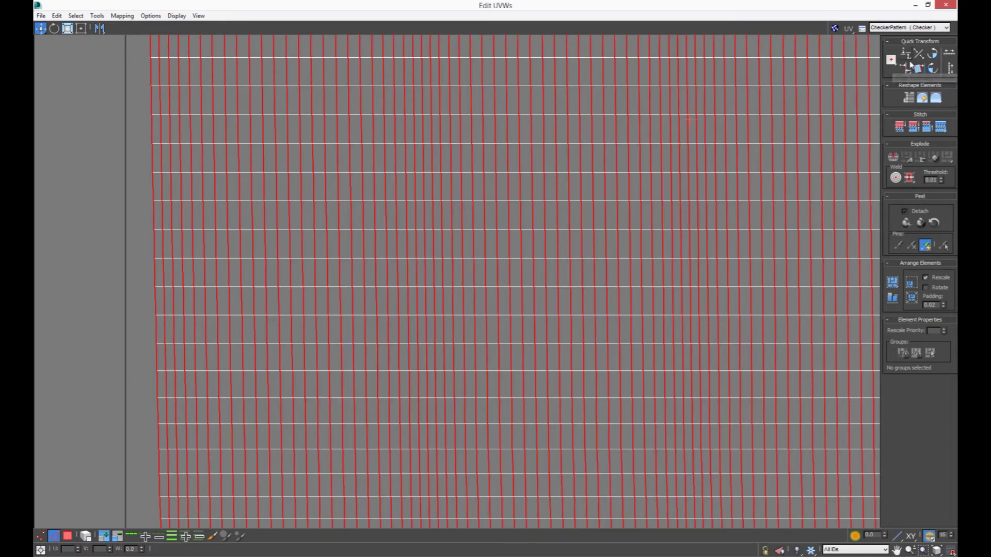
{"action": "left_click_drag", "start_coordinate": [910, 72], "coordinate": [909, 90]}
{"action": "scroll", "coordinate": [397, 317], "scroll_direction": "down", "scroll_amount": 2}
{"action": "scroll", "coordinate": [397, 316], "scroll_direction": "down", "scroll_amount": 4}
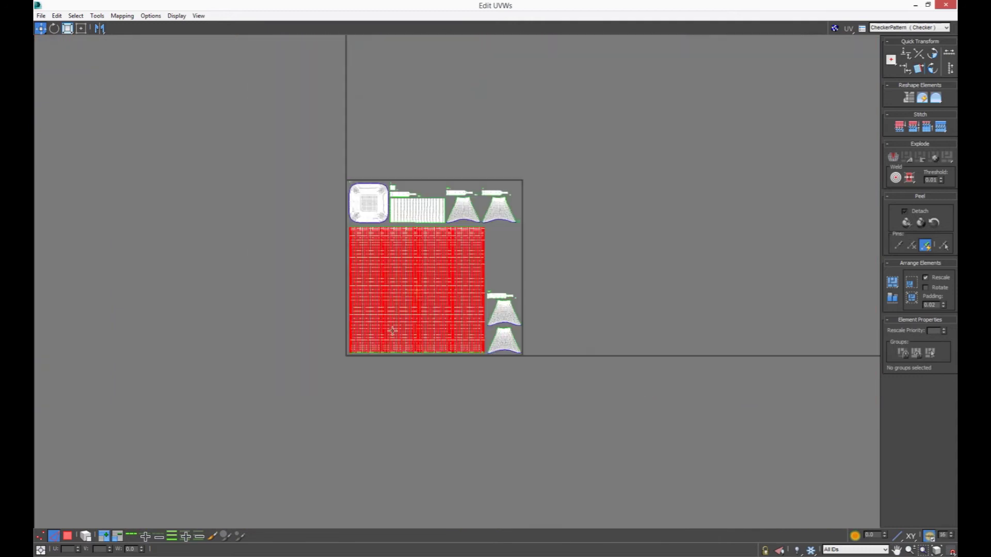
{"action": "left_click", "coordinate": [432, 438]}
{"action": "scroll", "coordinate": [419, 336], "scroll_direction": "up", "scroll_amount": 2}
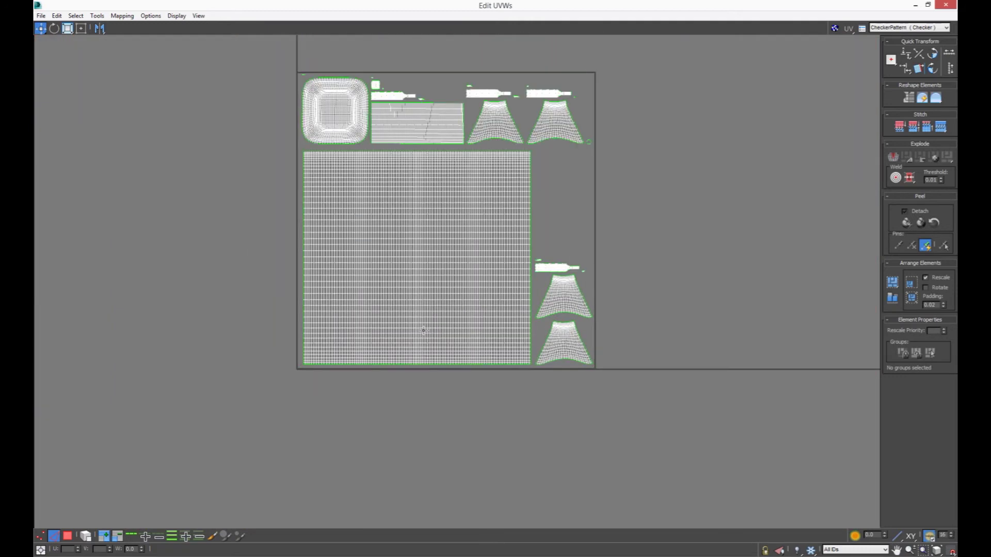
{"action": "scroll", "coordinate": [423, 331], "scroll_direction": "up", "scroll_amount": 1}
{"action": "middle_click_drag", "start_coordinate": [434, 235], "coordinate": [398, 311]}
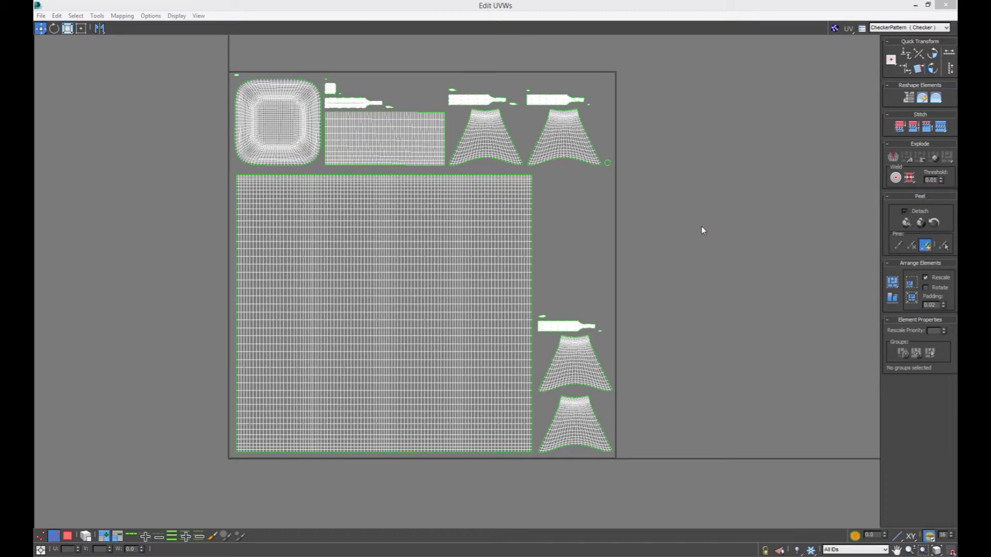
{"action": "middle_click_drag", "start_coordinate": [710, 224], "coordinate": [712, 238]}
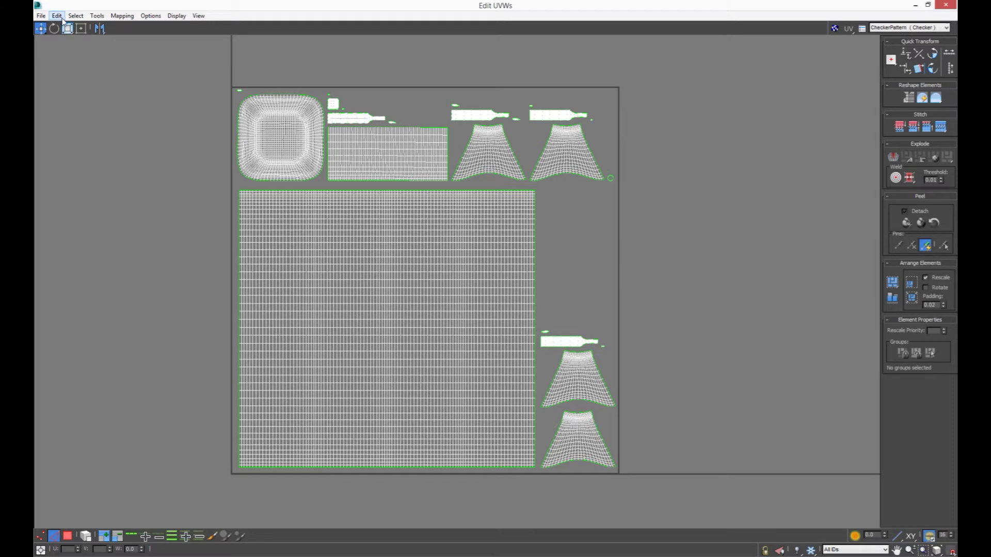
- Re-render the 3000 × 3000 UV template and minimize the Edit UVWs window
{"action": "left_click", "coordinate": [97, 16]}
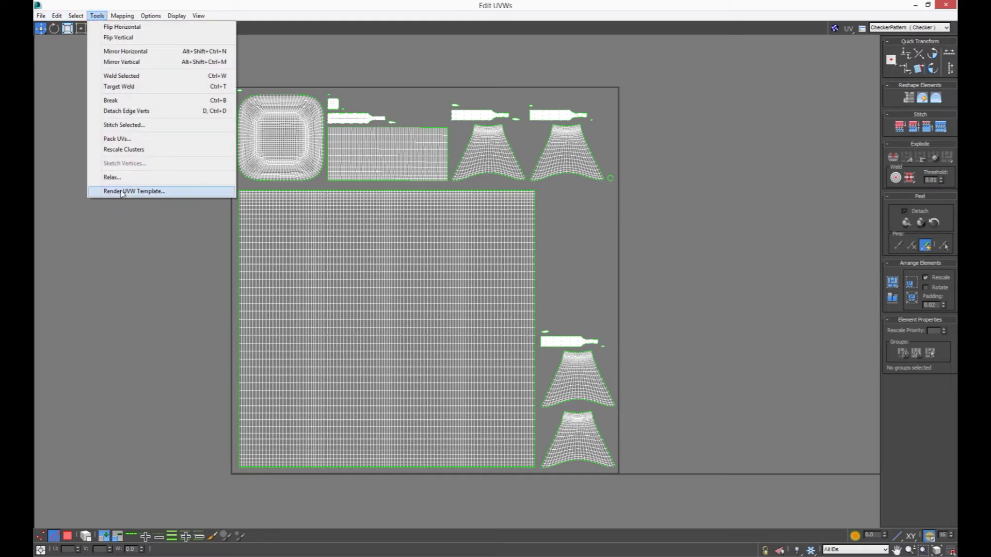
{"action": "left_click", "coordinate": [118, 193]}
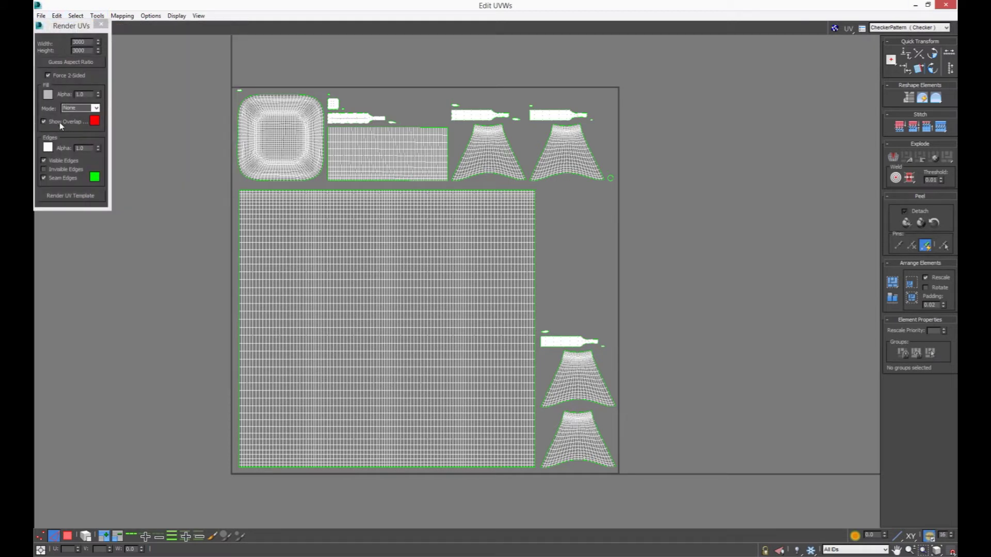
{"action": "left_click", "coordinate": [71, 197]}
{"action": "left_click", "coordinate": [713, 93]}
{"action": "left_click", "coordinate": [916, 6]}
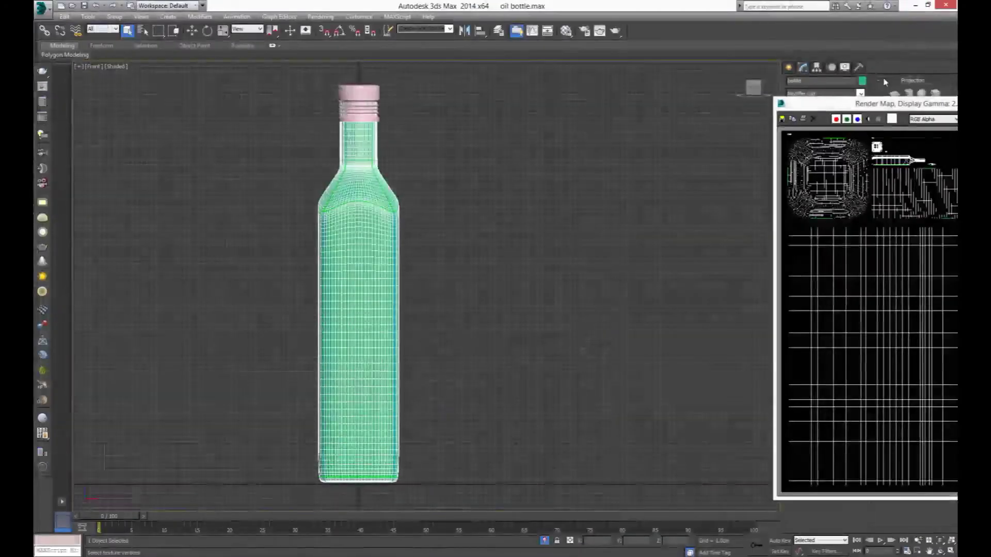
{"action": "left_click_drag", "start_coordinate": [815, 103], "coordinate": [360, 113]}
{"action": "left_click", "coordinate": [65, 23]}
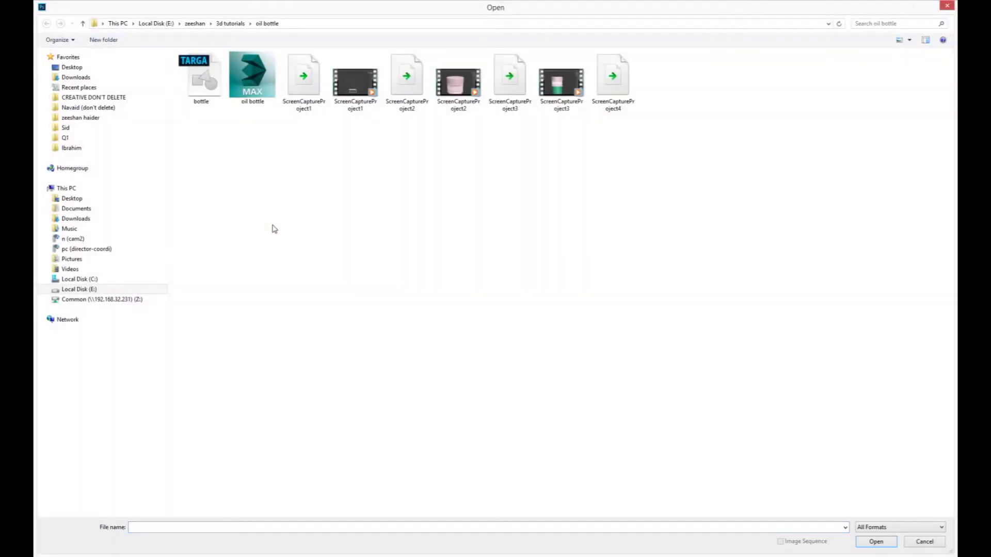
- Open bottle.tga from the oil bottle folder as a Photoshop document
{"action": "double_click", "coordinate": [203, 77]}
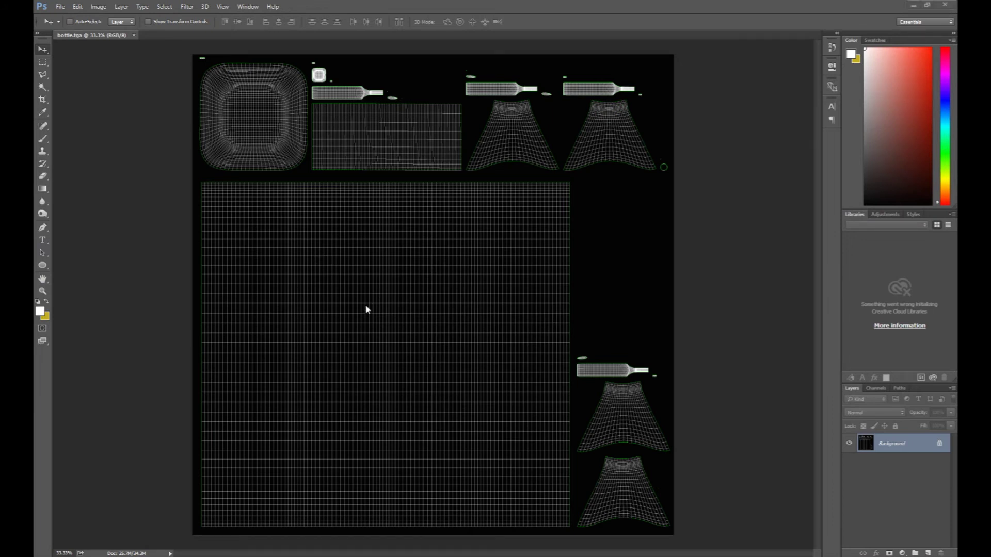
- Set the Ellipse tool to a sampled dark solid fill with no stroke
{"action": "left_click", "coordinate": [43, 266]}
{"action": "key", "text": "i"}
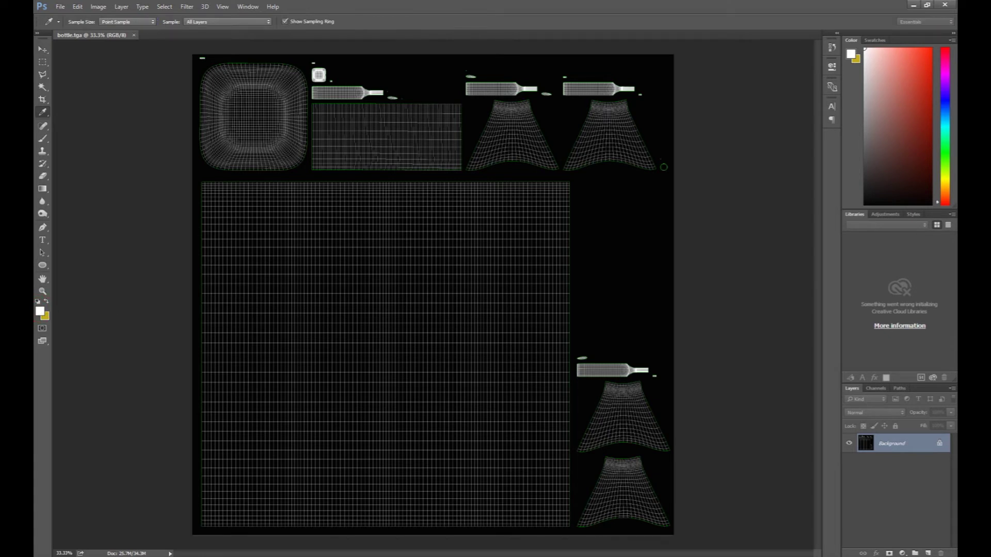
{"action": "key", "text": "u"}
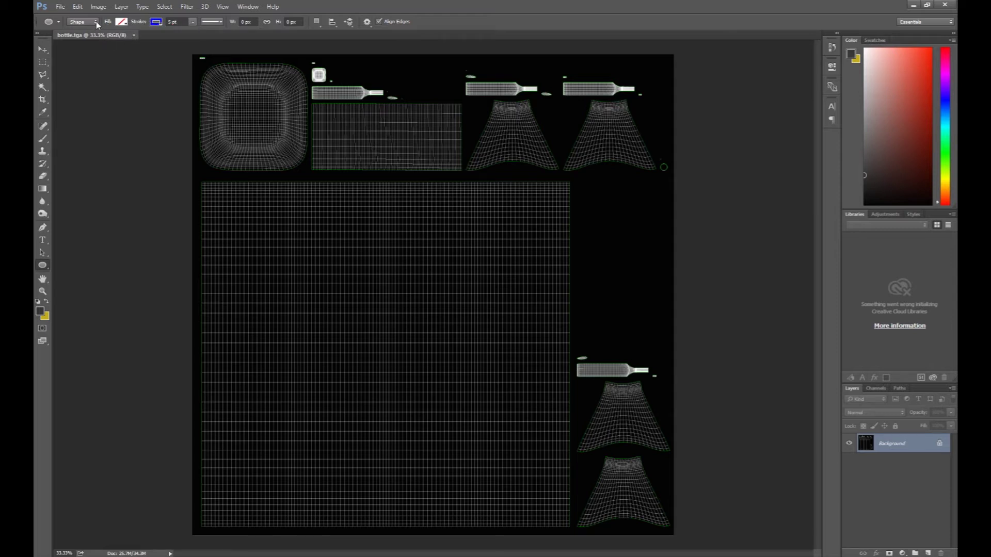
{"action": "left_click", "coordinate": [124, 23]}
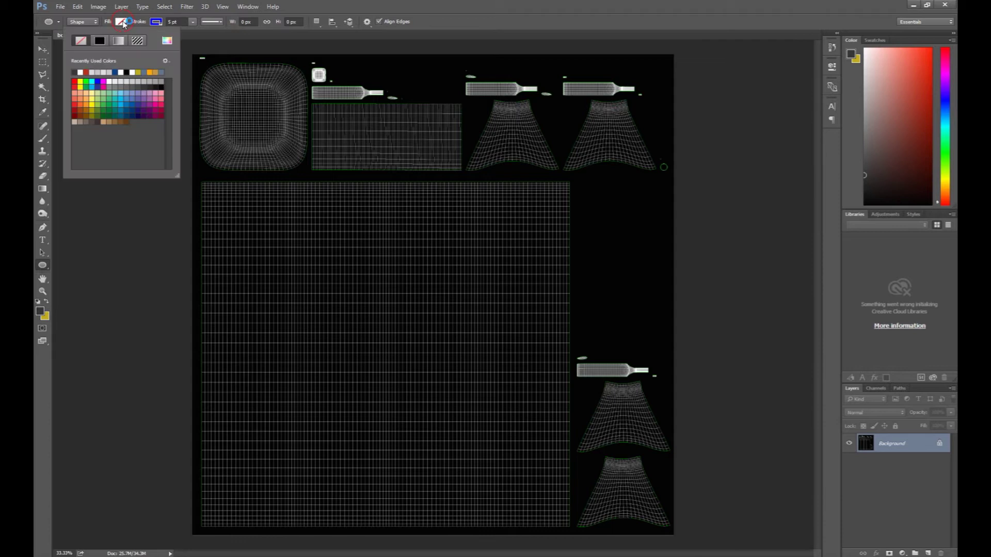
{"action": "left_click", "coordinate": [75, 72]}
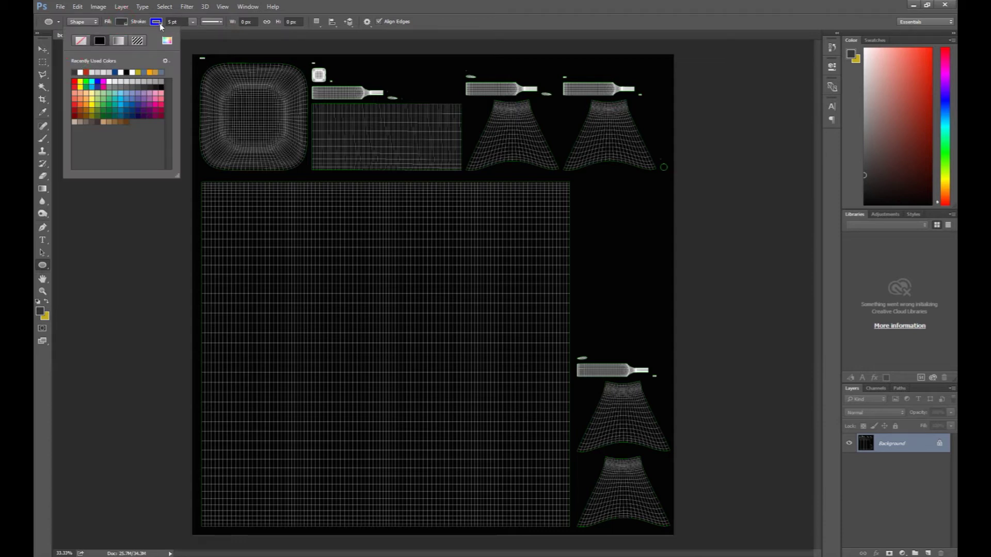
{"action": "left_click", "coordinate": [153, 24]}
{"action": "left_click", "coordinate": [116, 41]}
- Draw a 426 px grey circle on the large UV sheet and nudge it upper left
{"action": "left_click", "coordinate": [316, 51]}
{"action": "mouse_move", "coordinate": [230, 233]}
{"action": "left_mouse_down", "text": "shift"}
{"action": "mouse_move", "coordinate": [306, 326]}
{"action": "mouse_move", "coordinate": [304, 318]}
{"action": "left_mouse_up", "text": "shift"}
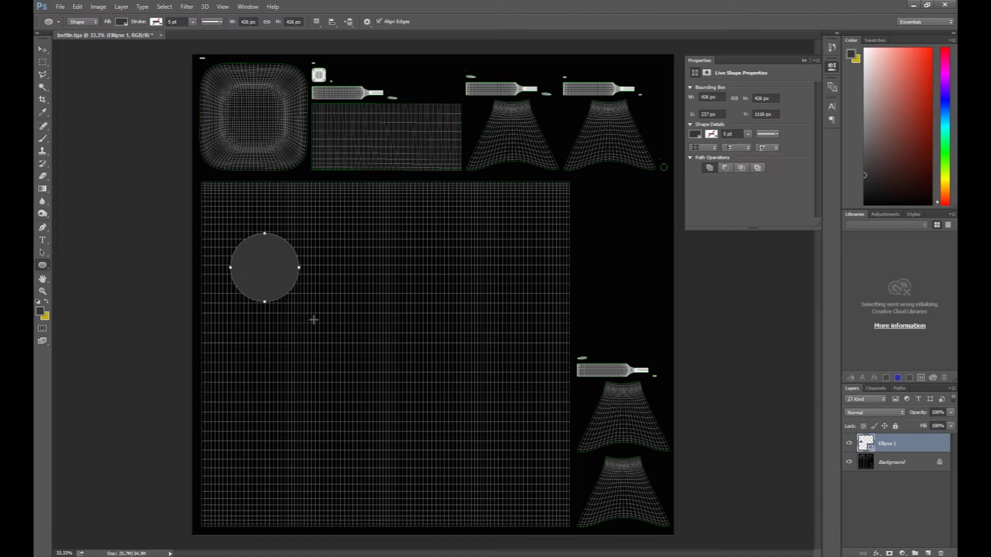
{"action": "key", "text": "v"}
{"action": "left_click_drag", "start_coordinate": [270, 279], "coordinate": [249, 272]}
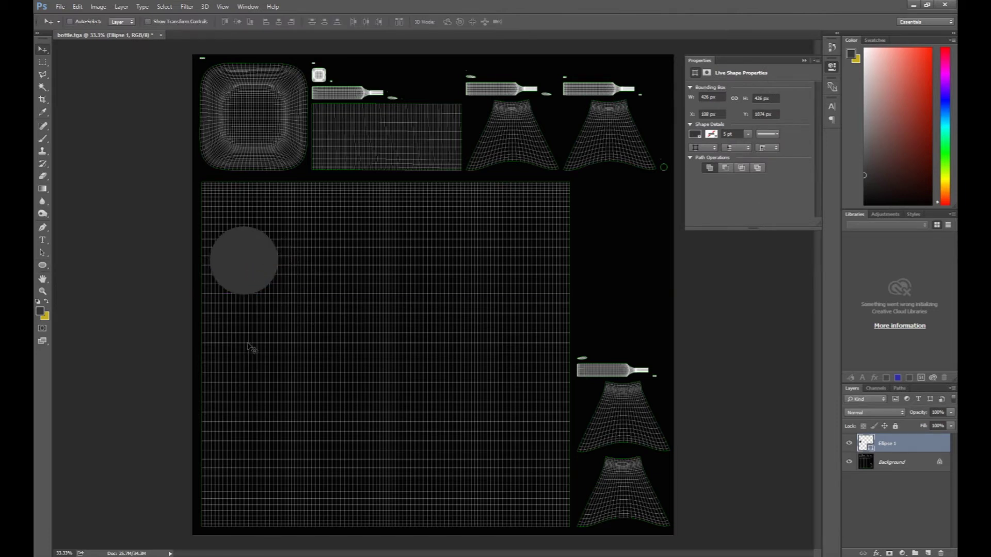
- Nudge the dark circle up and slightly right near the sheet's upper-left area
{"action": "key", "text": "shift+Up"}
{"action": "key", "text": "shift+Up"}
{"action": "key", "text": "shift+Up"}
{"action": "key", "text": "shift+Up"}
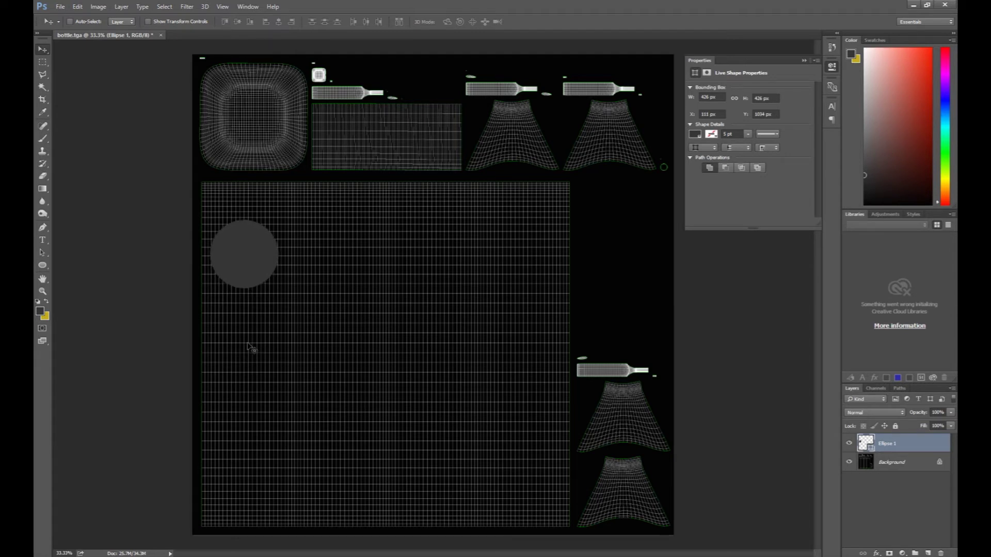
{"action": "key", "text": "ctrl+plus"}
{"action": "left_click_drag", "start_coordinate": [193, 321], "coordinate": [286, 318]}
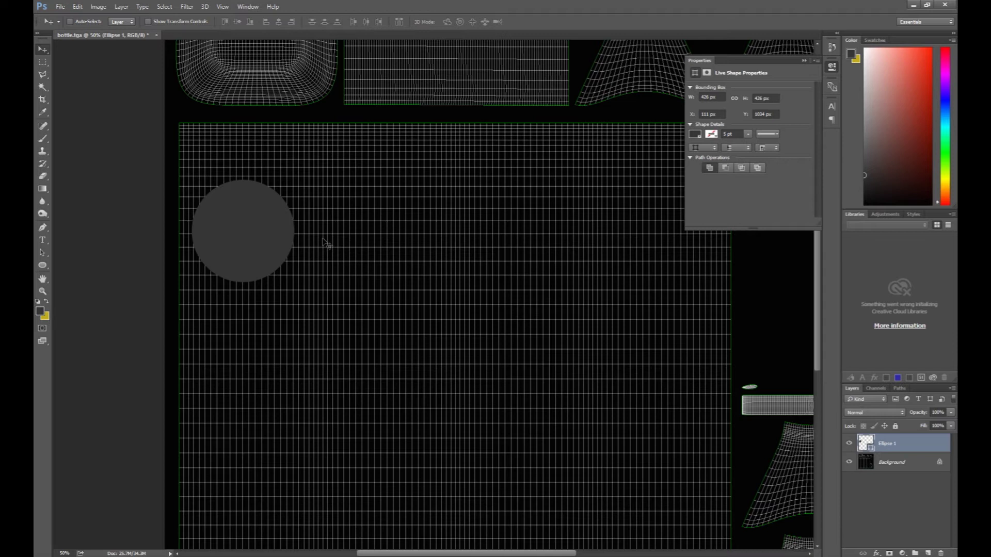
{"action": "key", "text": "shift+Right"}
{"action": "key", "text": "Right"}
{"action": "key", "text": "Right"}
{"action": "key", "text": "Right"}
{"action": "key", "text": "Right"}
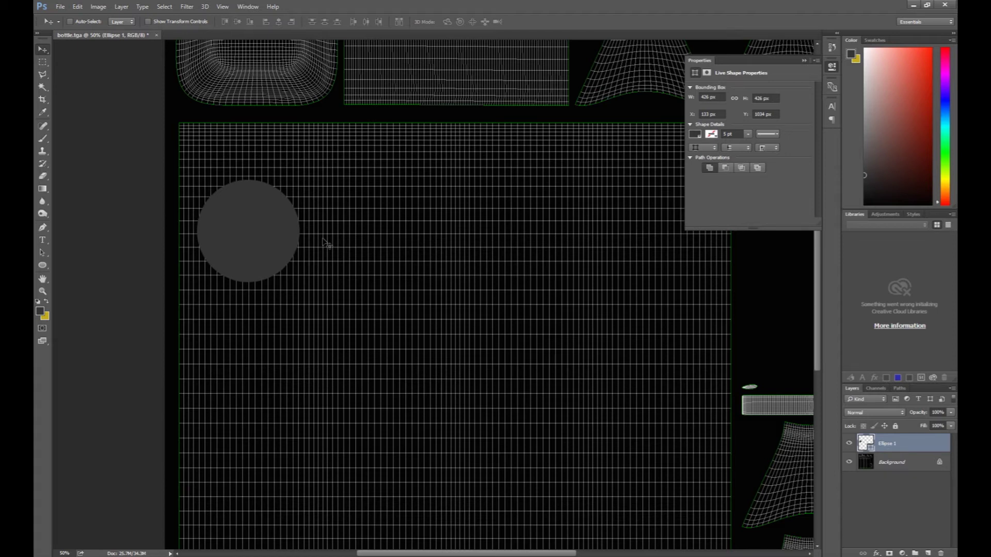
{"action": "key", "text": "ctrl"}
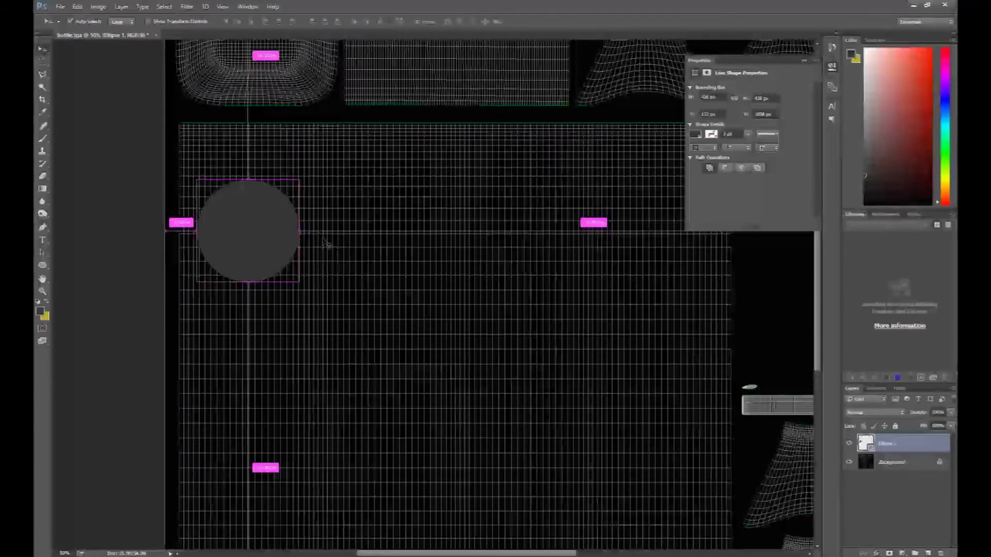
{"action": "key", "text": "ctrl+minus"}
{"action": "key", "text": "ctrl+minus"}
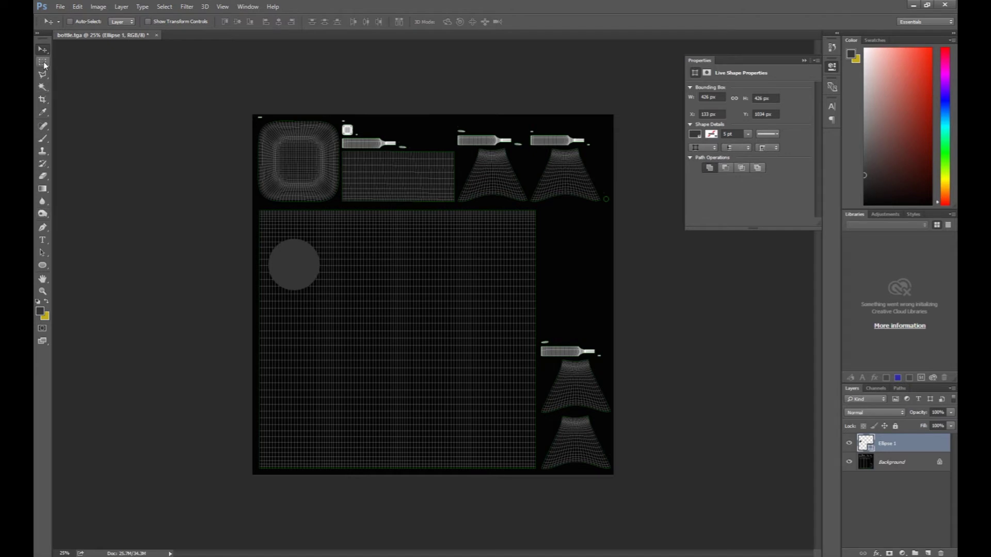
- Draw a tall 420 × 1552 px rectangle down from the circle's left edge
{"action": "left_click", "coordinate": [42, 265]}
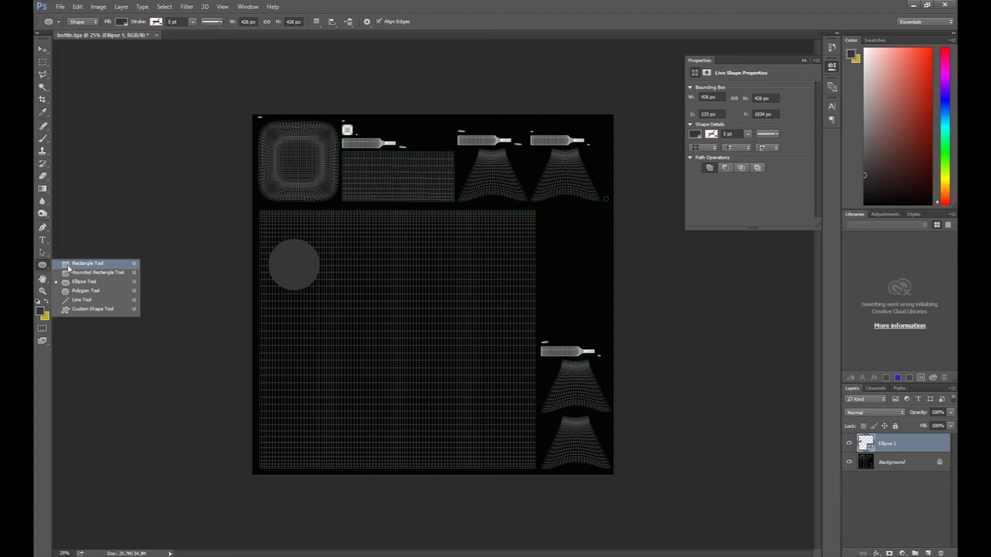
{"action": "left_click", "coordinate": [68, 265]}
{"action": "left_click", "coordinate": [928, 553]}
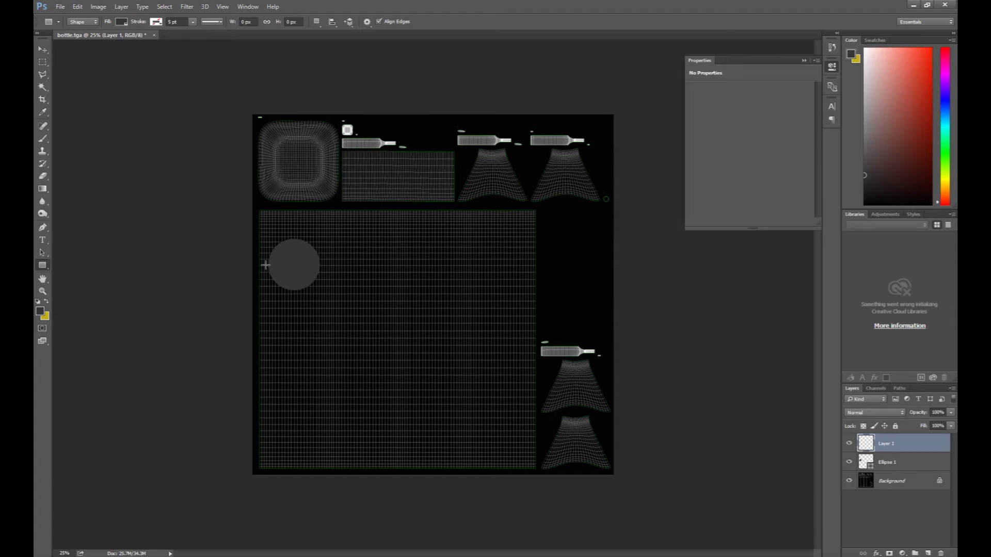
{"action": "mouse_move", "coordinate": [268, 266]}
{"action": "left_mouse_down", "text": "shift"}
{"action": "mouse_move", "coordinate": [319, 469]}
{"action": "mouse_move", "coordinate": [318, 452]}
{"action": "left_mouse_up", "text": "shift"}
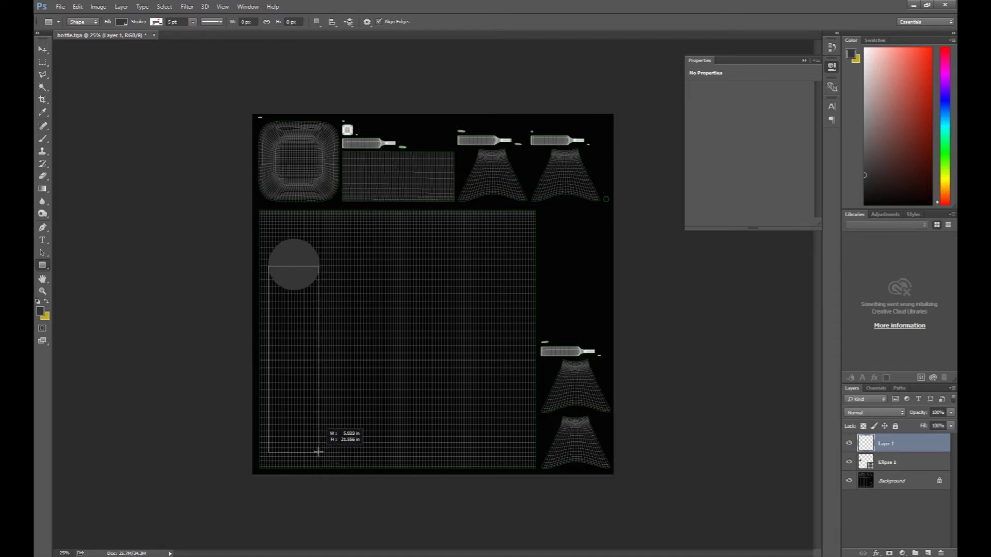
{"action": "left_click_drag", "start_coordinate": [319, 452], "coordinate": [318, 451]}
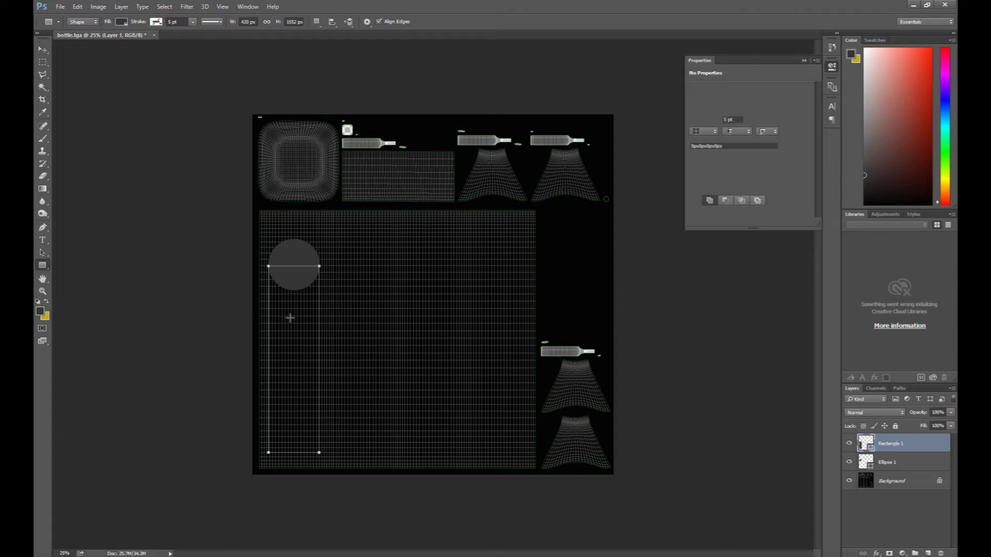
- View the top of the arch at 100% and select the Background layer
{"action": "key", "text": "v"}
{"action": "key", "text": "ctrl+plus"}
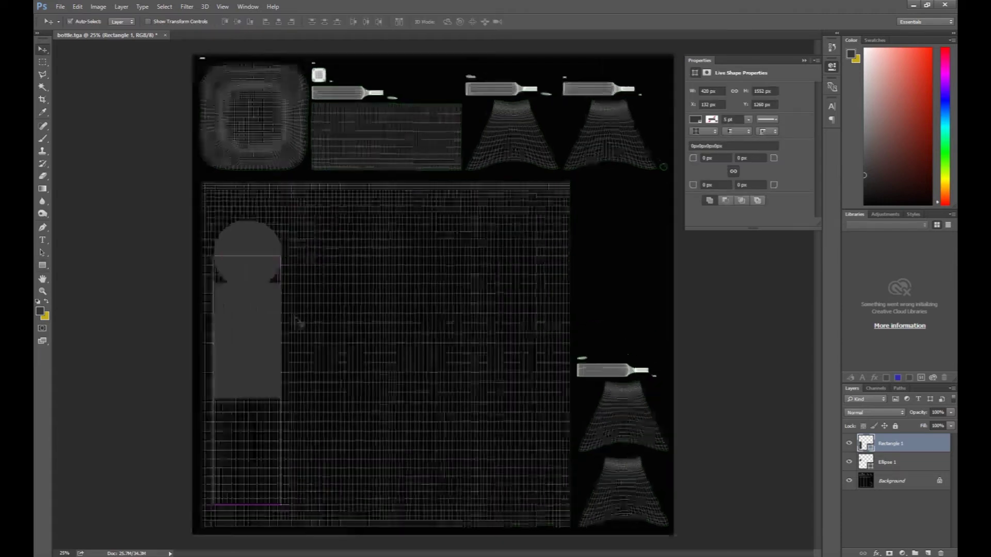
{"action": "key", "text": "ctrl+plus"}
{"action": "key", "text": "ctrl+plus"}
{"action": "key", "text": "ctrl+plus"}
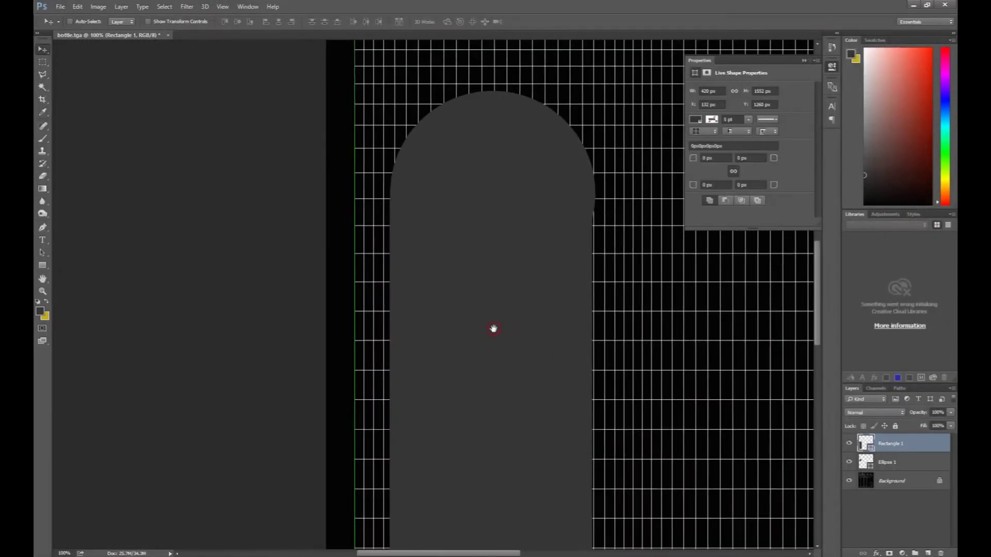
{"action": "left_click_drag", "start_coordinate": [494, 327], "coordinate": [373, 411]}
{"action": "key", "text": "z"}
{"action": "right_click", "coordinate": [375, 321]}
{"action": "left_click", "coordinate": [395, 337]}
{"action": "key", "text": "v"}
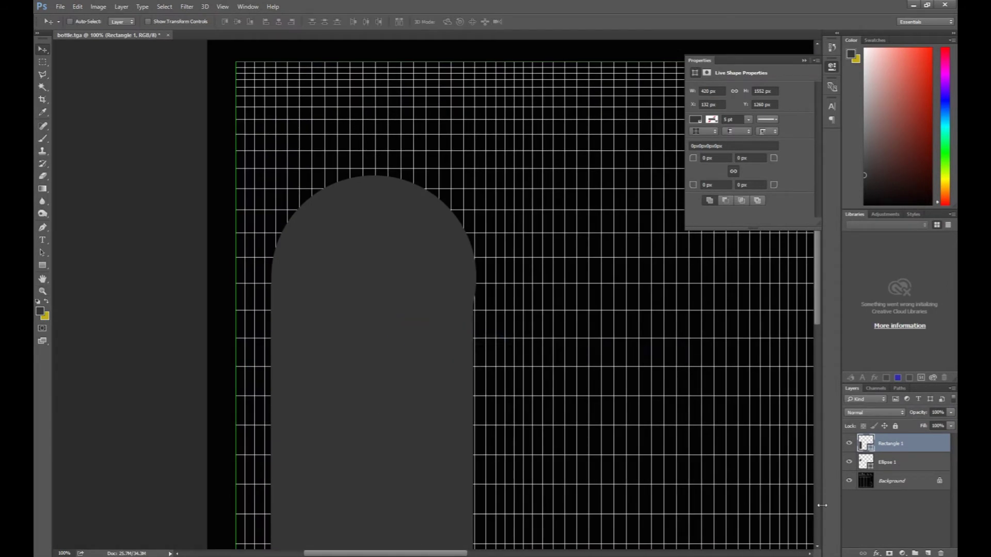
{"action": "left_click", "coordinate": [885, 481]}
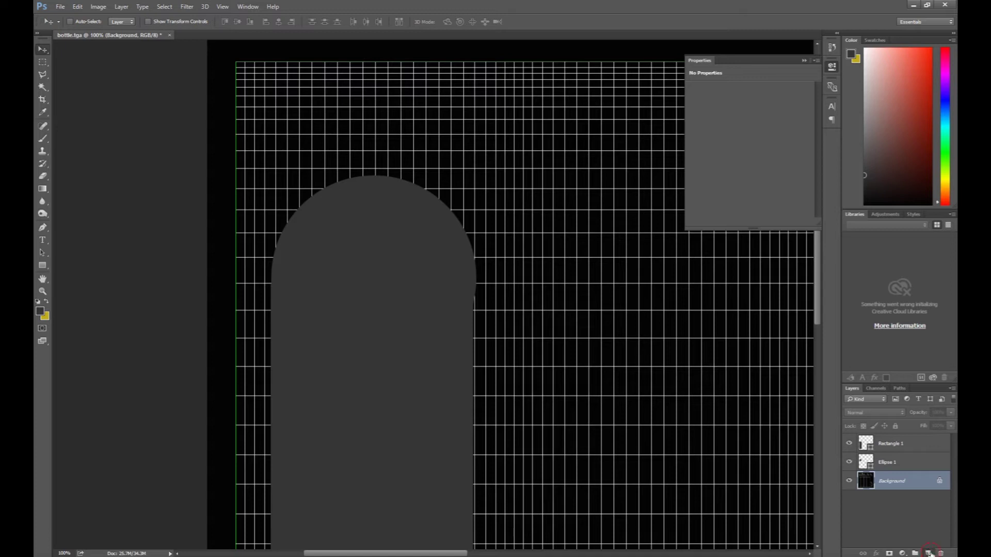
- Add a yellow-filled layer above Background, then select Rectangle 1 on the canvas
{"action": "left_click", "coordinate": [929, 554]}
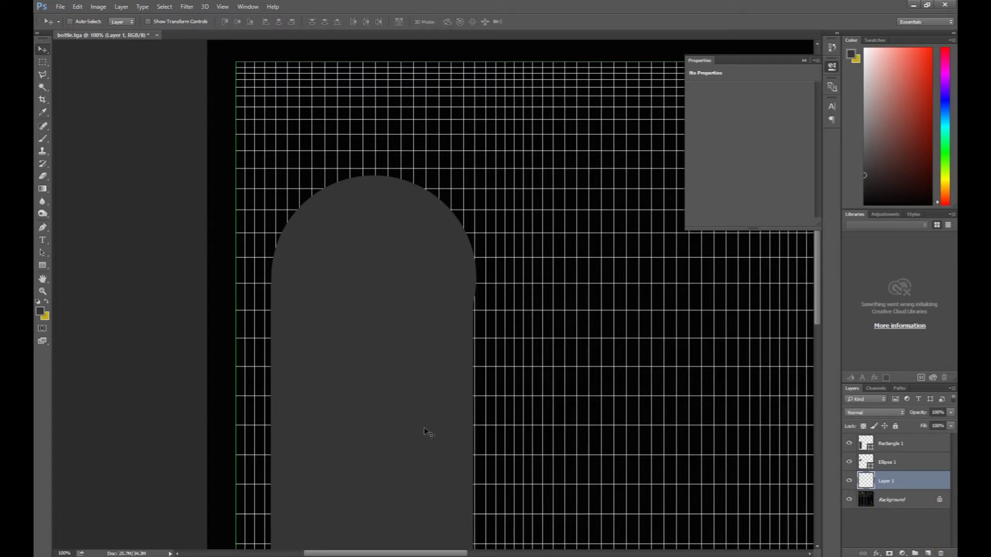
{"action": "key", "text": "ctrl+BackSpace"}
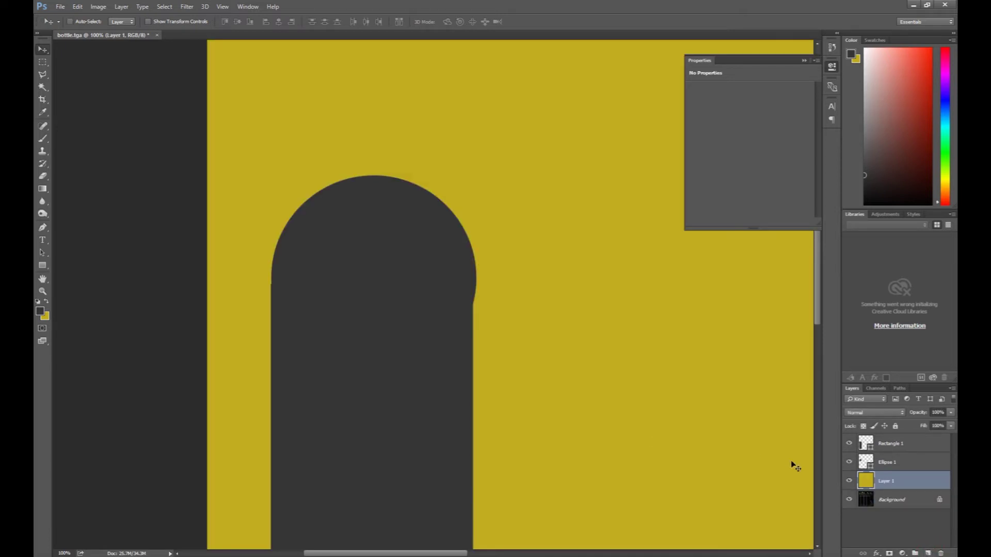
{"action": "key", "text": "ctrl"}
{"action": "left_click", "coordinate": [402, 395], "text": "ctrl"}
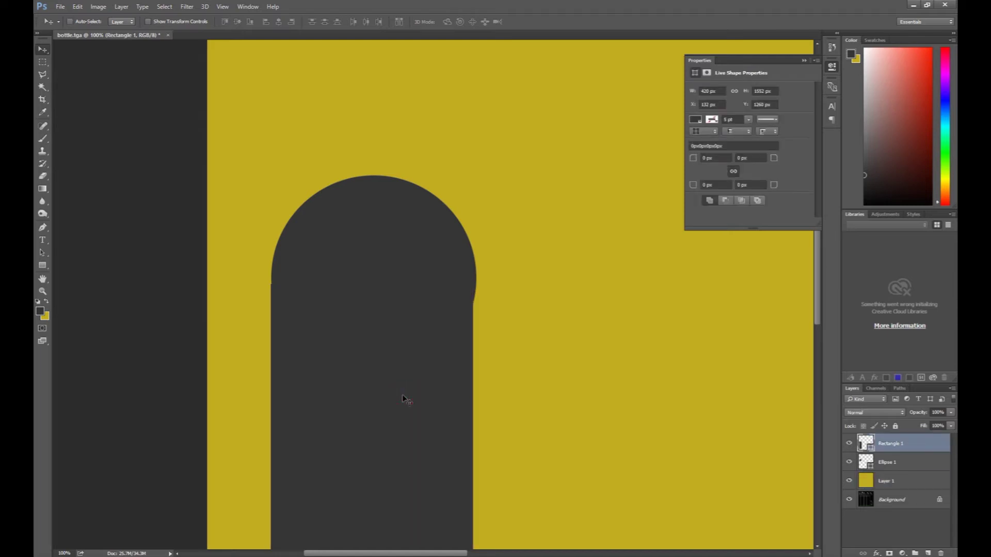
- Nudge Rectangle 1 a few pixels sideways to align it under the circle
{"action": "key", "text": "Right"}
{"action": "key", "text": "Right"}
{"action": "key", "text": "Right"}
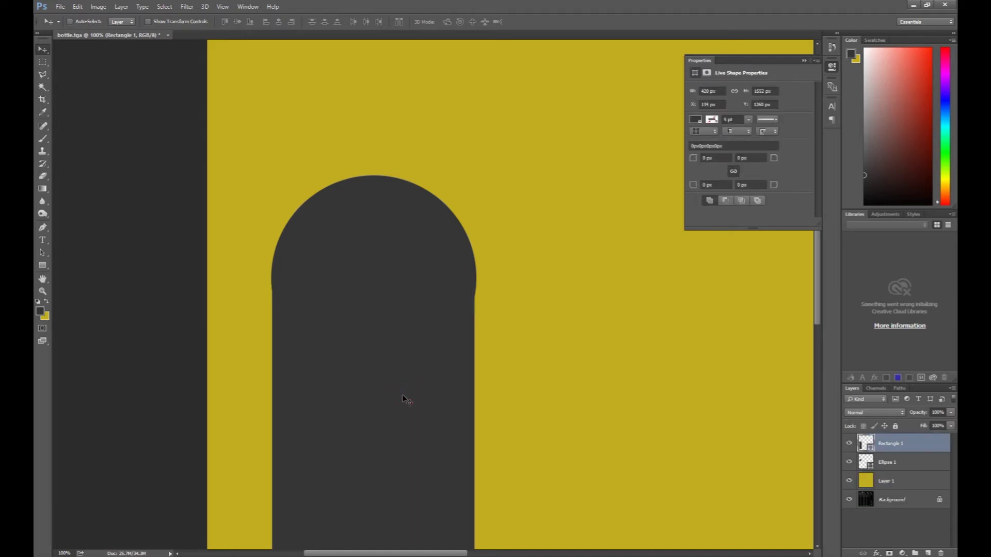
{"action": "key", "text": "ctrl+t"}
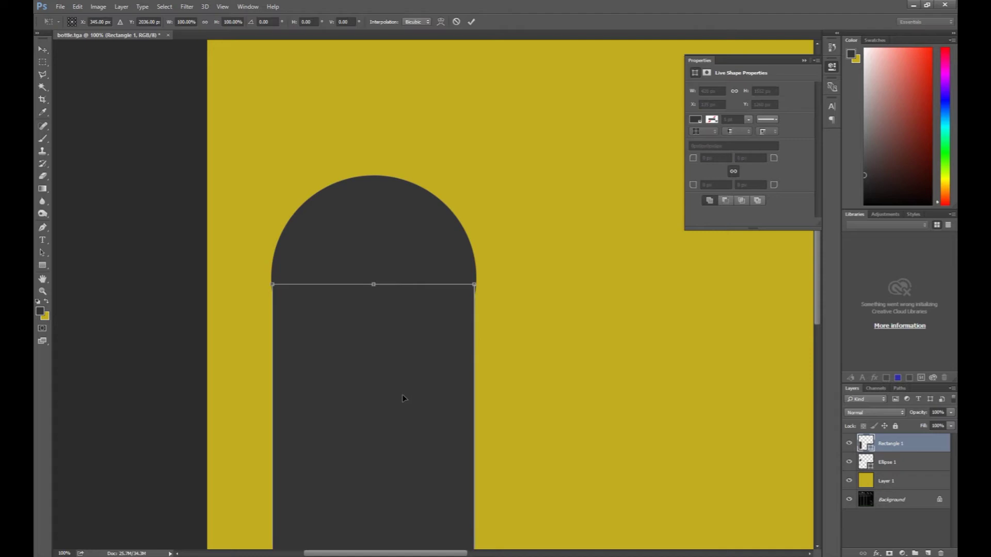
{"action": "key", "text": "Left"}
{"action": "key", "text": "Left"}
{"action": "key", "text": "Left"}
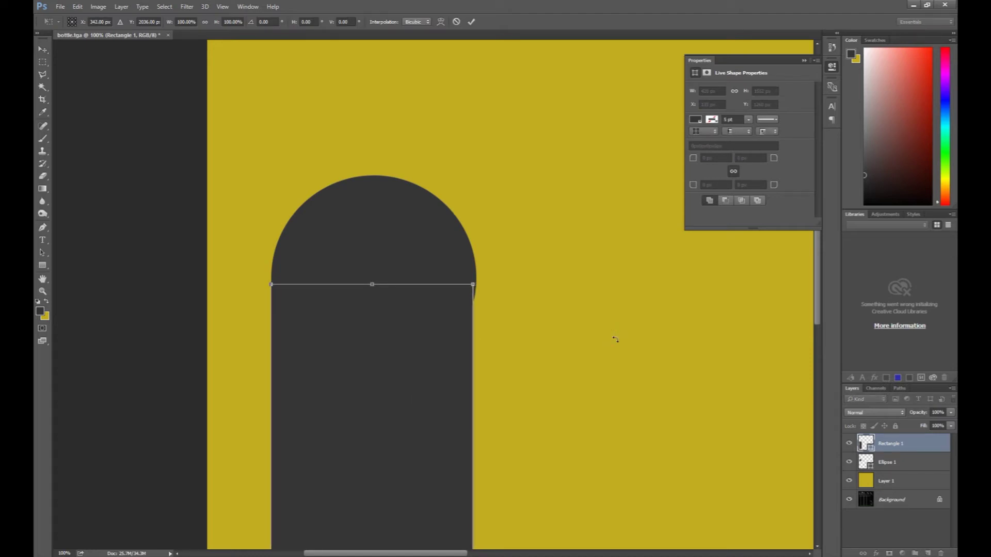
{"action": "key", "text": "Escape"}
{"action": "key", "text": "ctrl"}
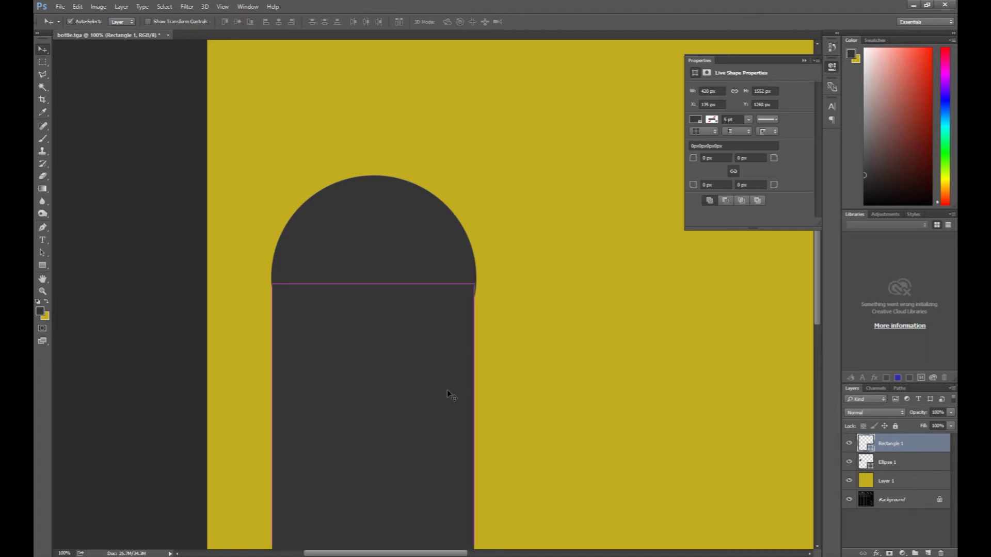
{"action": "key", "text": "ctrl+t"}
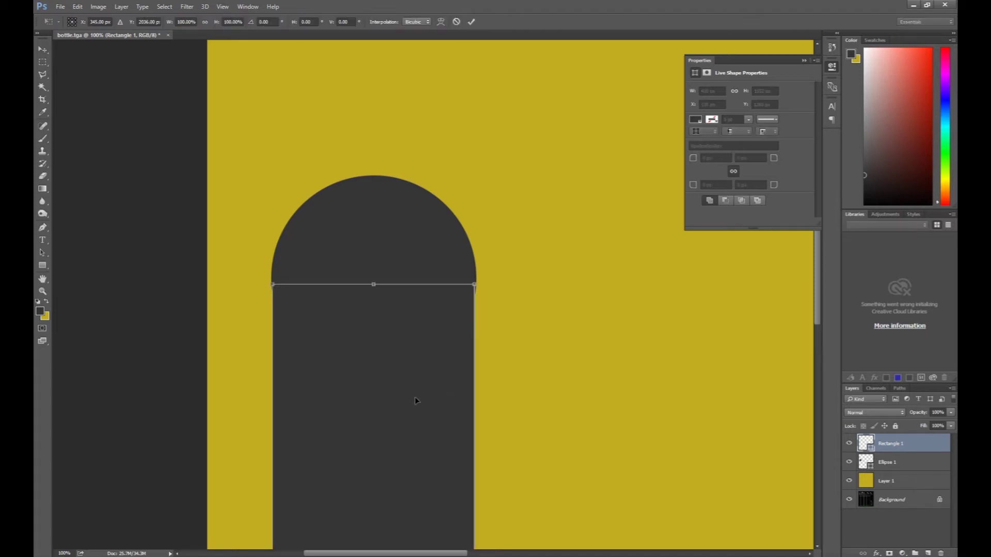
{"action": "key", "text": "Left"}
{"action": "key", "text": "Left"}
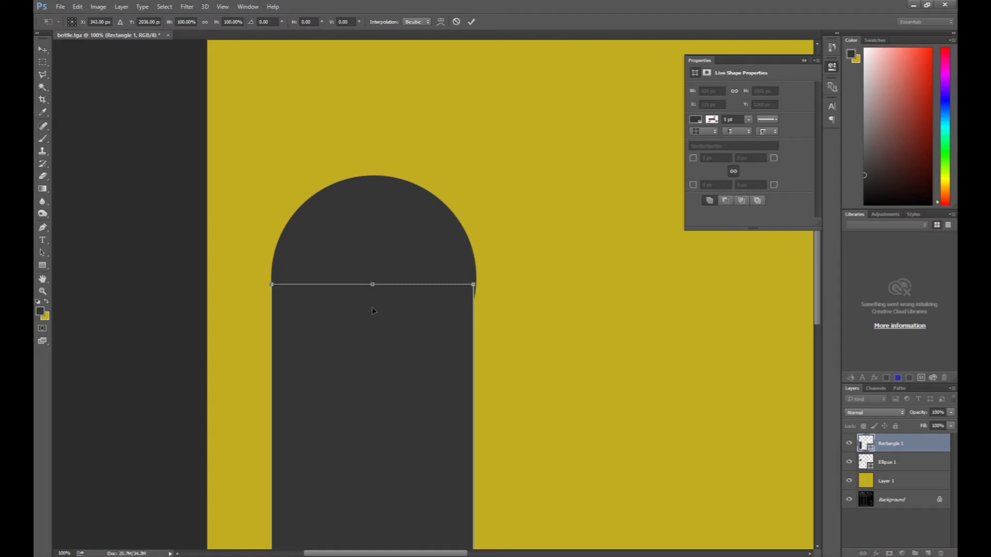
{"action": "left_click", "coordinate": [44, 49]}
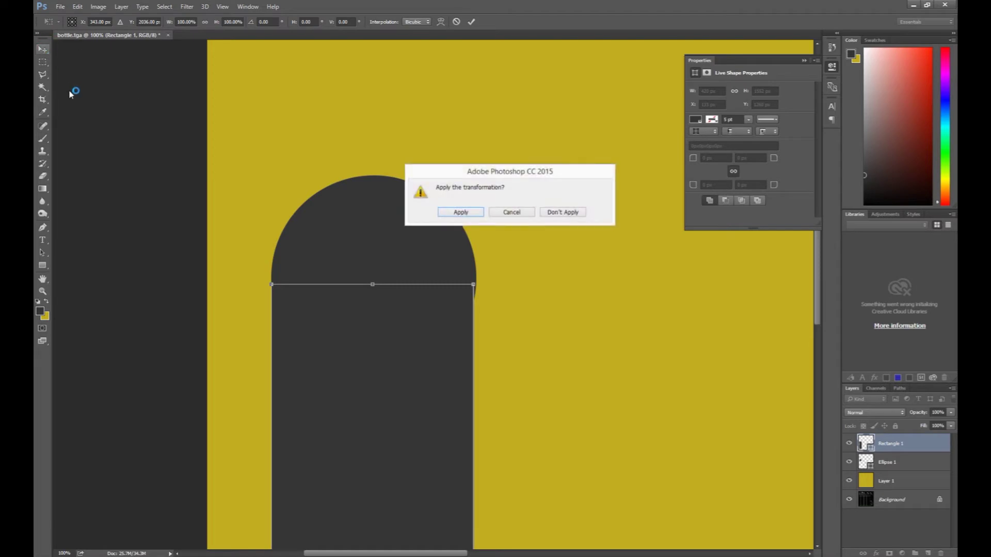
{"action": "left_click", "coordinate": [463, 212]}
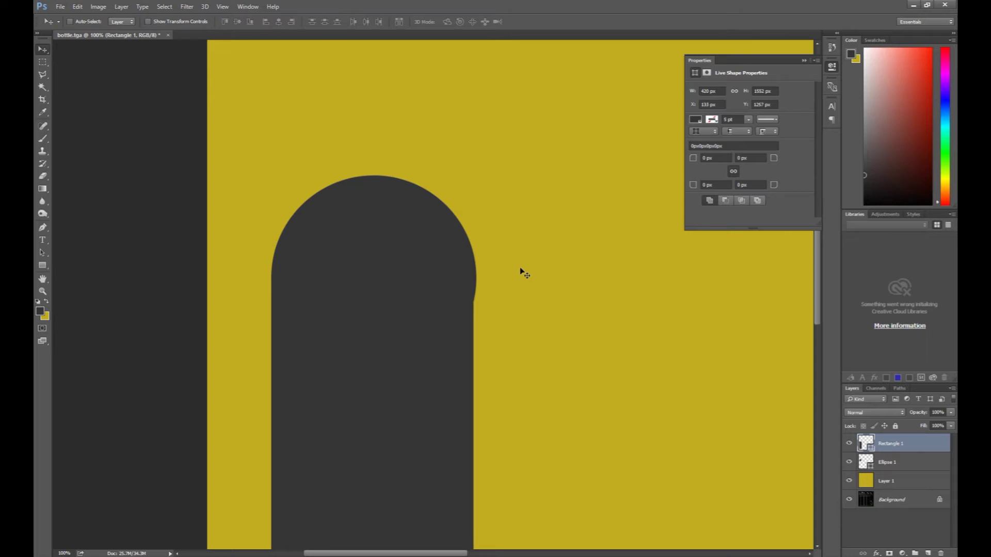
- Widen Rectangle 1 to 426 px and hide the yellow fill layer
{"action": "key", "text": "ctrl+t"}
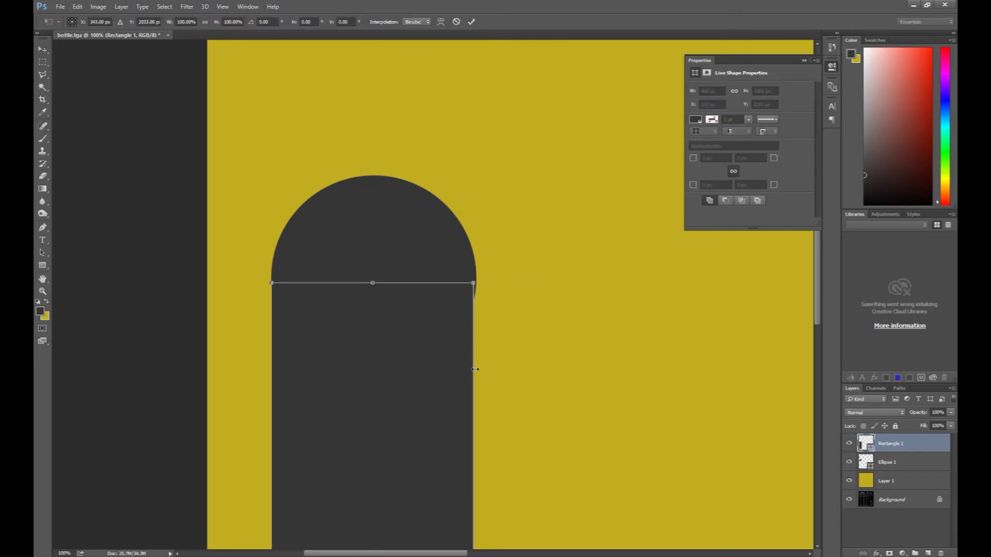
{"action": "left_click_drag", "start_coordinate": [474, 370], "coordinate": [477, 371]}
{"action": "key", "text": "Return"}
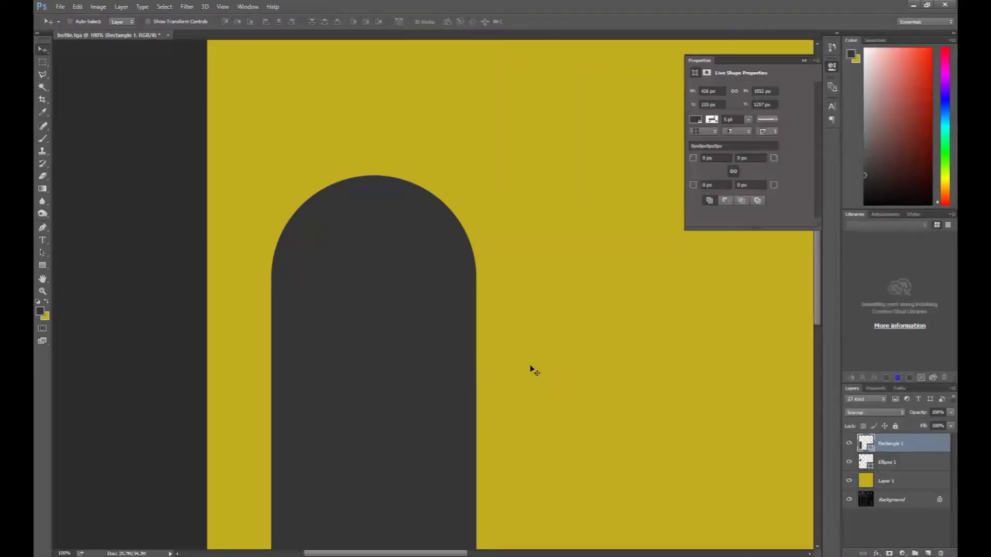
{"action": "key", "text": "ctrl+minus"}
{"action": "key", "text": "ctrl+minus"}
{"action": "key", "text": "ctrl+minus"}
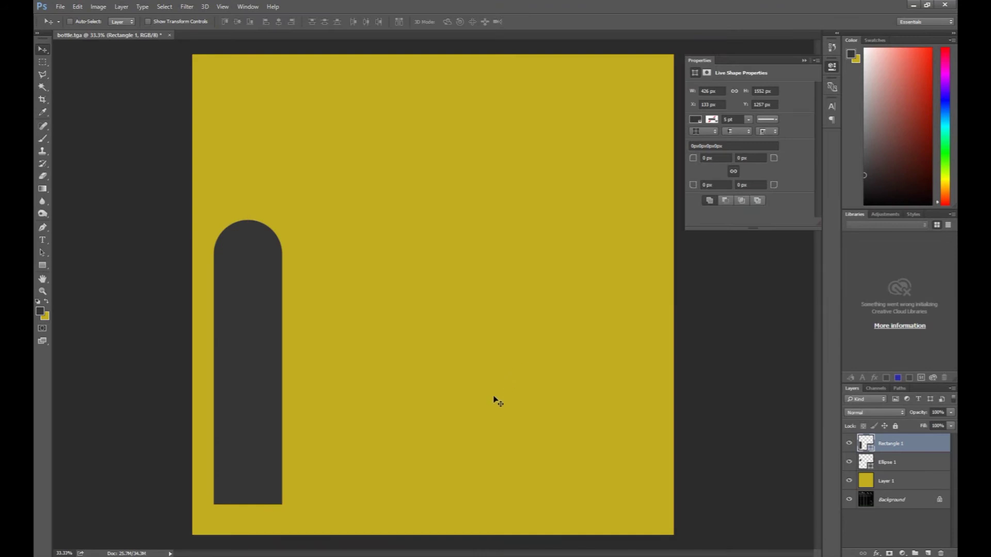
{"action": "left_click", "coordinate": [494, 401], "text": "ctrl"}
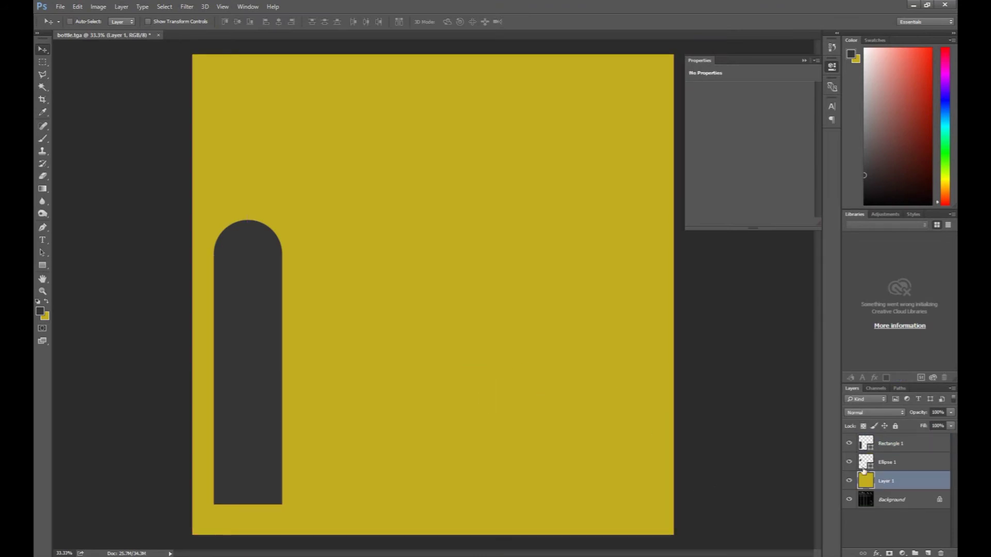
{"action": "left_click", "coordinate": [849, 481]}
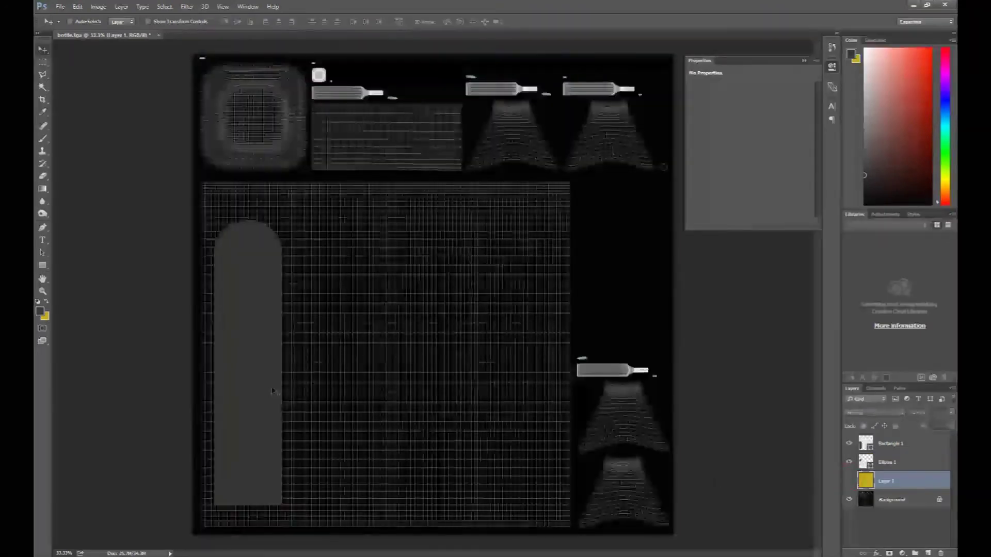
- At 50% zoom, move Ellipse 1 above Rectangle 1 and load its circular selection
{"action": "key", "text": "ctrl+plus"}
{"action": "mouse_move", "coordinate": [297, 343]}
{"action": "left_mouse_down"}
{"action": "mouse_move", "coordinate": [436, 297]}
{"action": "mouse_move", "coordinate": [441, 278]}
{"action": "left_mouse_up"}
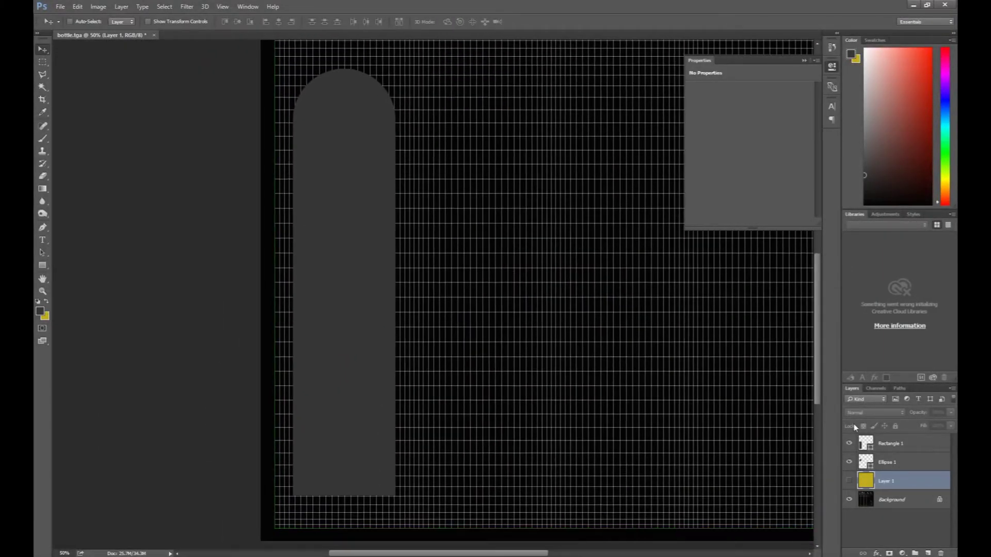
{"action": "left_click", "coordinate": [858, 461]}
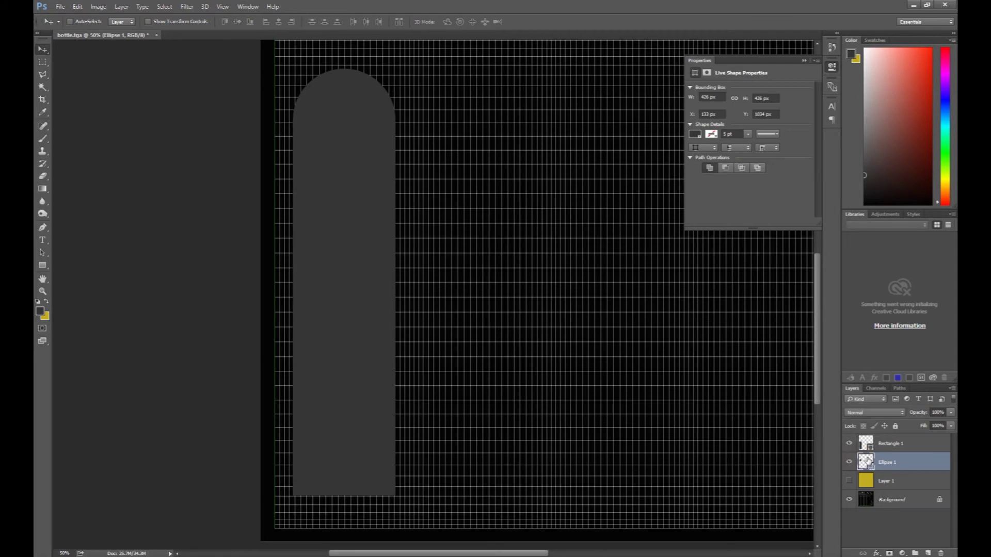
{"action": "key", "text": "ctrl+bracketright"}
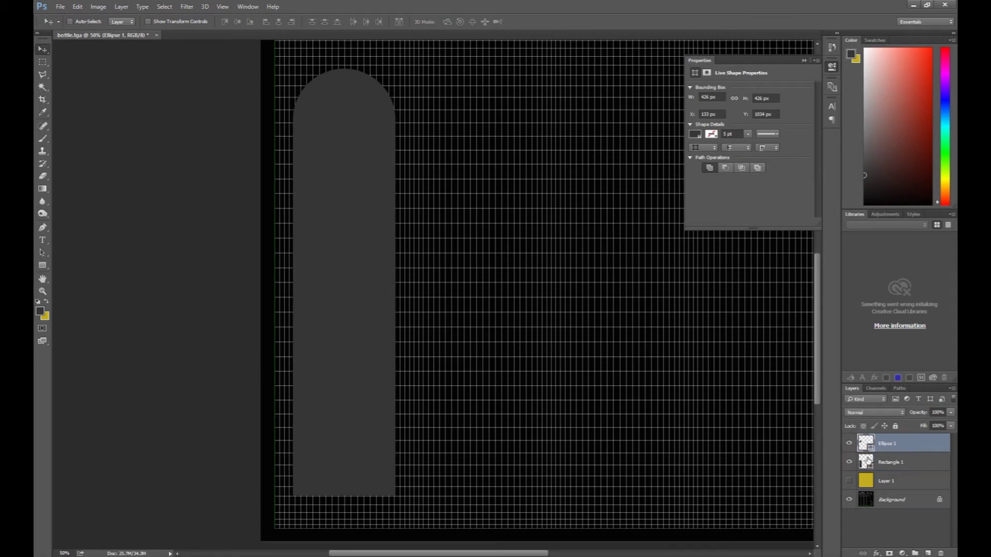
{"action": "left_click", "coordinate": [865, 444], "text": "ctrl"}
{"action": "left_click", "coordinate": [897, 465]}
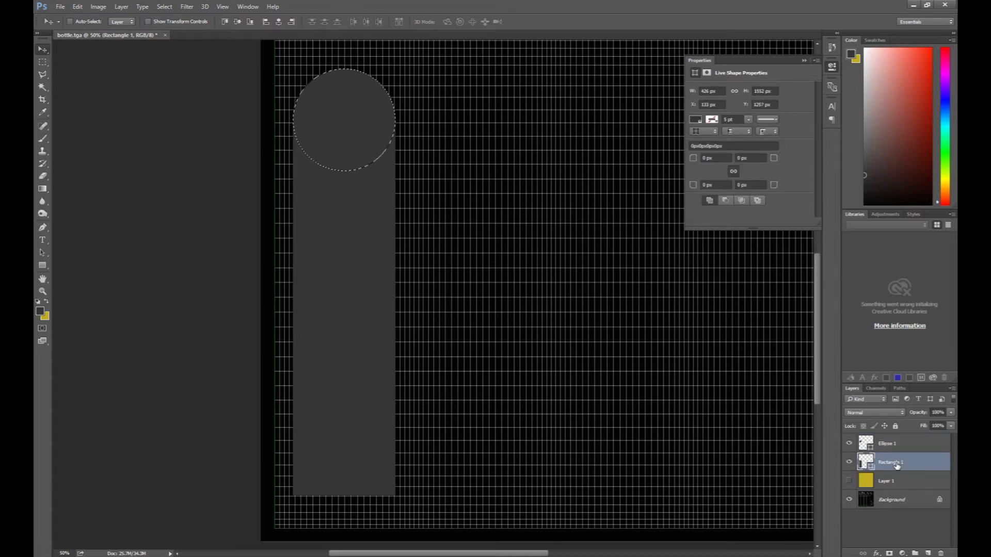
- Dismiss the layer and tray menus and close the Sticky Notes window
{"action": "right_click", "coordinate": [897, 464]}
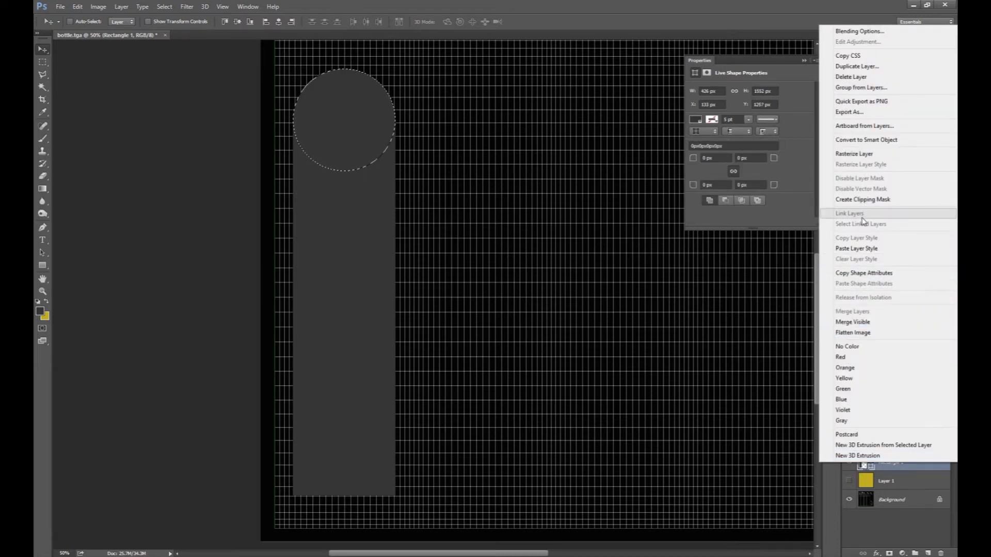
{"action": "left_click", "coordinate": [815, 6]}
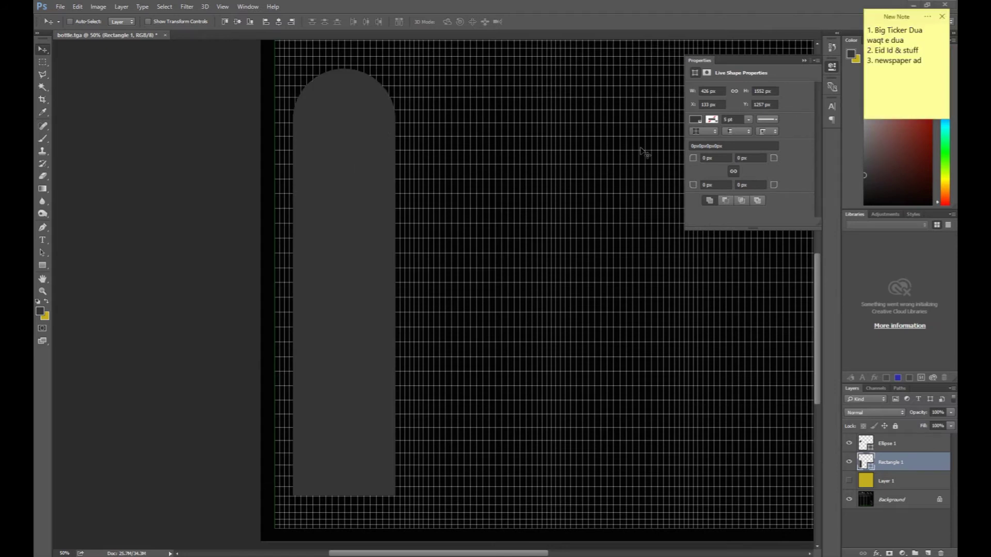
{"action": "left_click", "coordinate": [942, 16]}
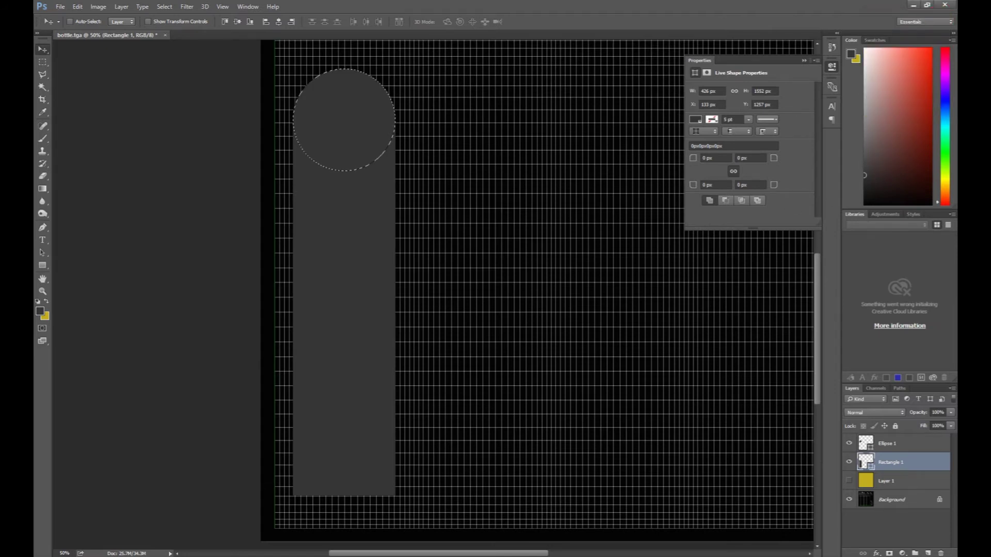
{"action": "left_click", "coordinate": [877, 555]}
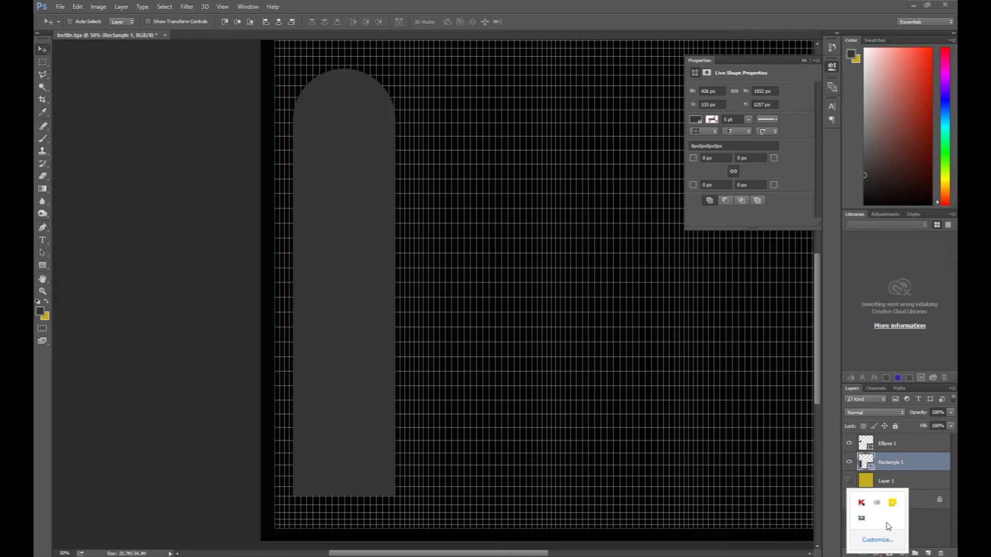
{"action": "right_click", "coordinate": [892, 503]}
{"action": "left_click", "coordinate": [859, 491]}
{"action": "key", "text": "ctrl+d"}
{"action": "left_click", "coordinate": [474, 159]}
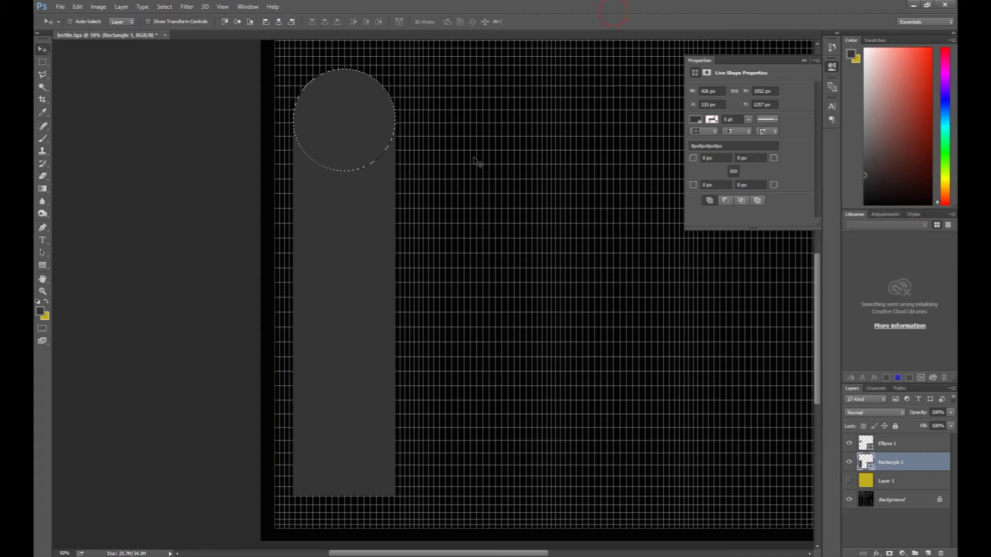
{"action": "key", "text": "alt+s"}
- Try an expanded, inverted circle selection as a mask, then undo it
{"action": "key", "text": "m"}
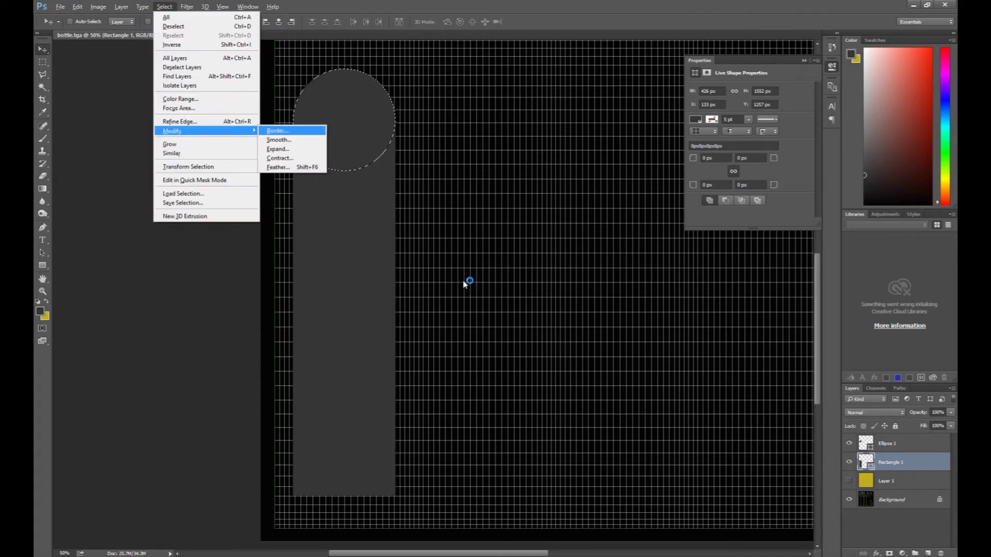
{"action": "key", "text": "e"}
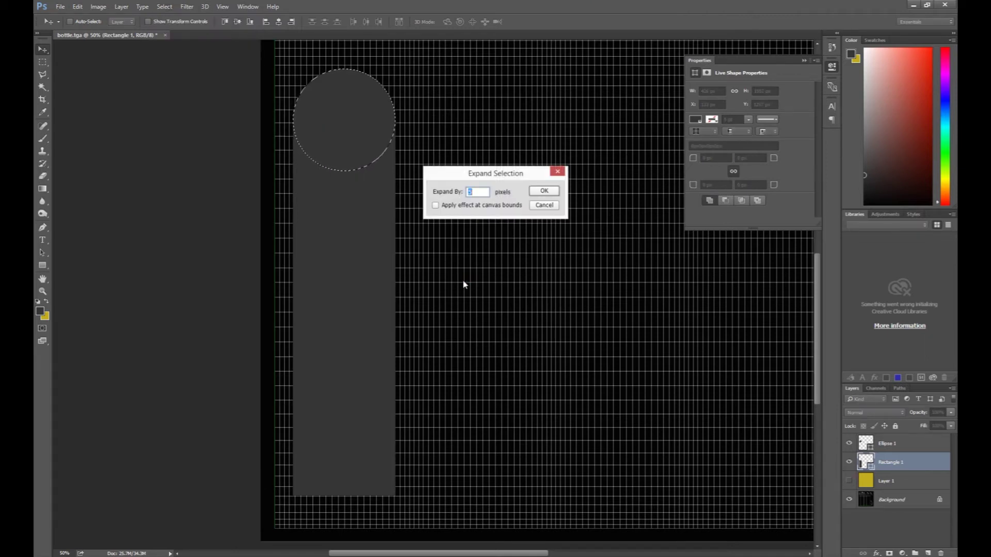
{"action": "key", "text": "Return"}
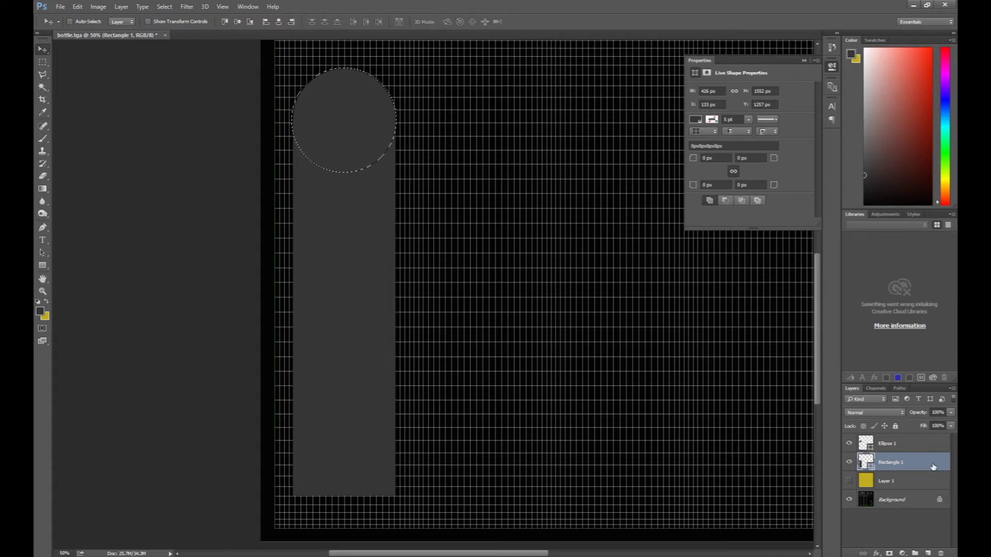
{"action": "key", "text": "ctrl+shift+i"}
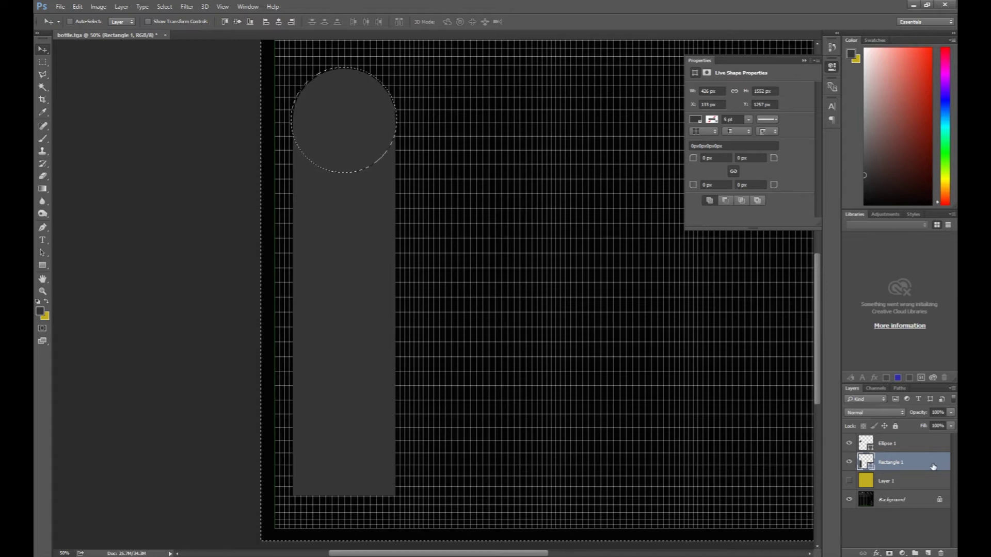
{"action": "left_click", "coordinate": [890, 552]}
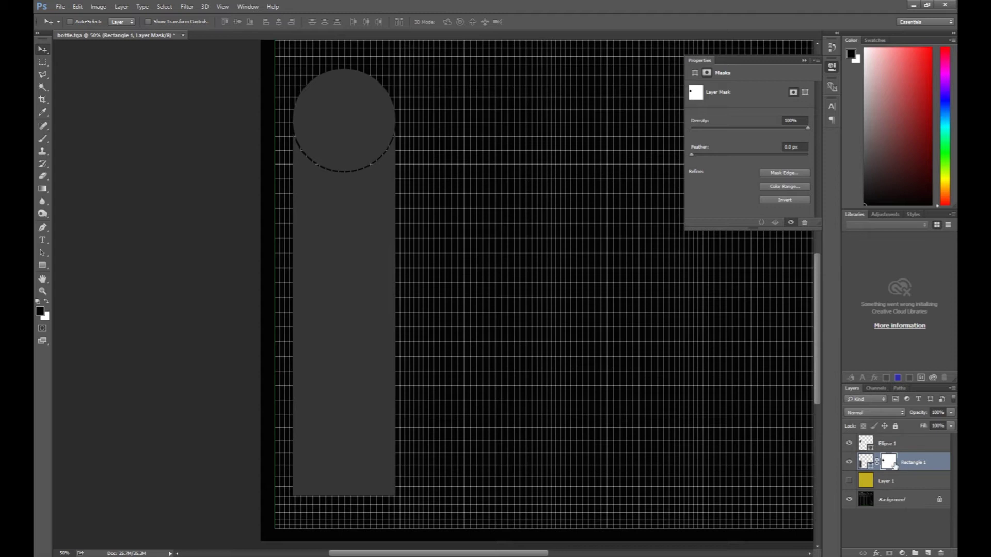
{"action": "key", "text": "ctrl+z"}
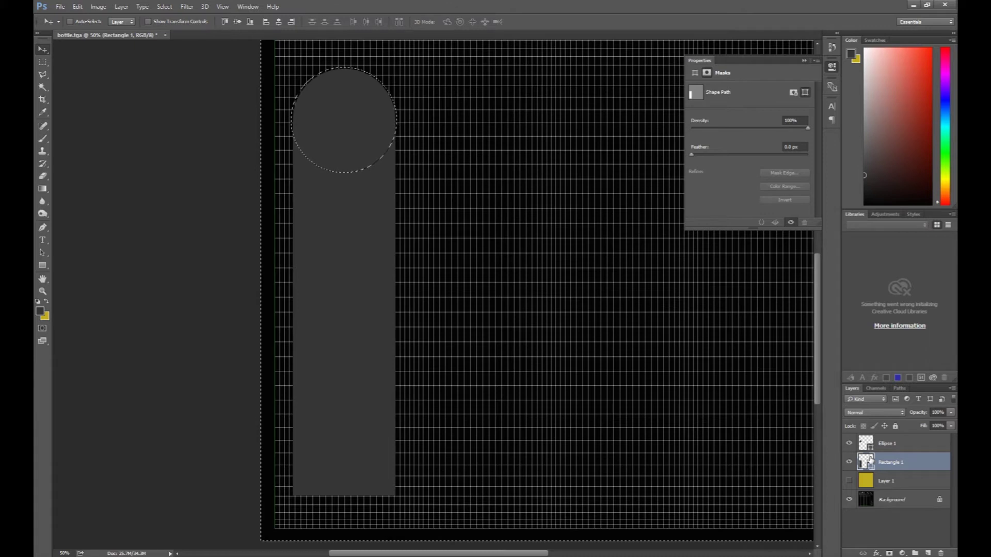
- Contract the circle selection by 10 px and mask Rectangle 1 with it
{"action": "key", "text": "alt+s"}
{"action": "key", "text": "m"}
{"action": "key", "text": "c"}
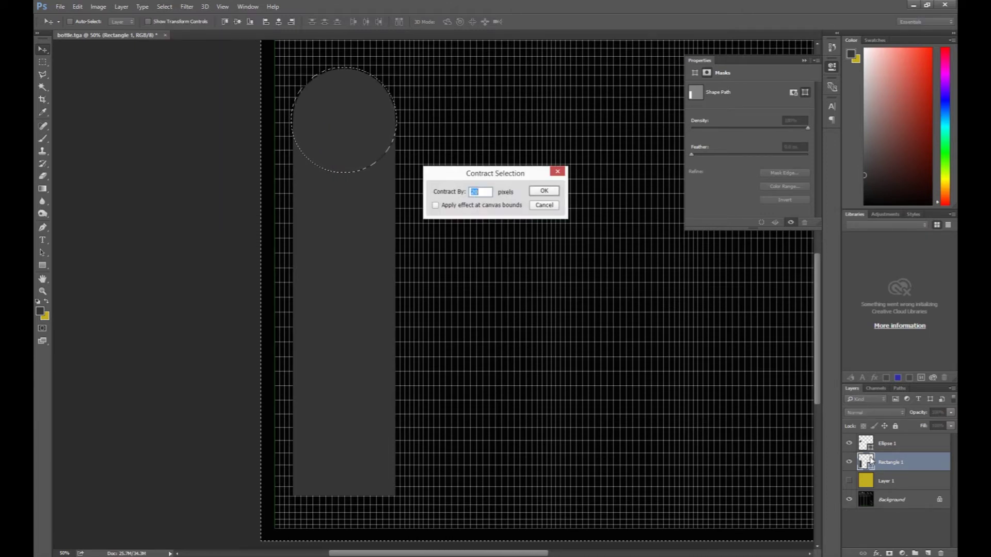
{"action": "type", "text": "10"}
{"action": "key", "text": "Return"}
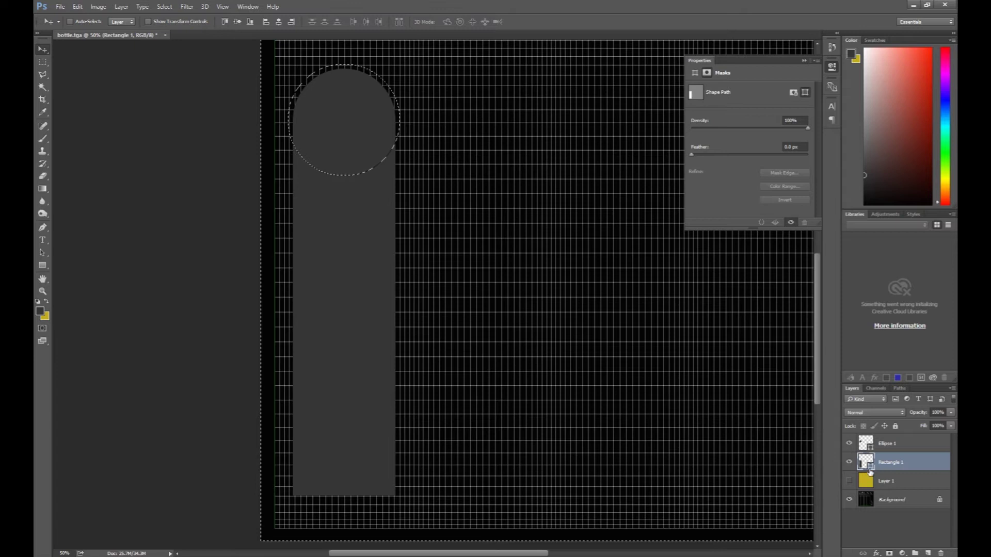
{"action": "left_click", "coordinate": [889, 553]}
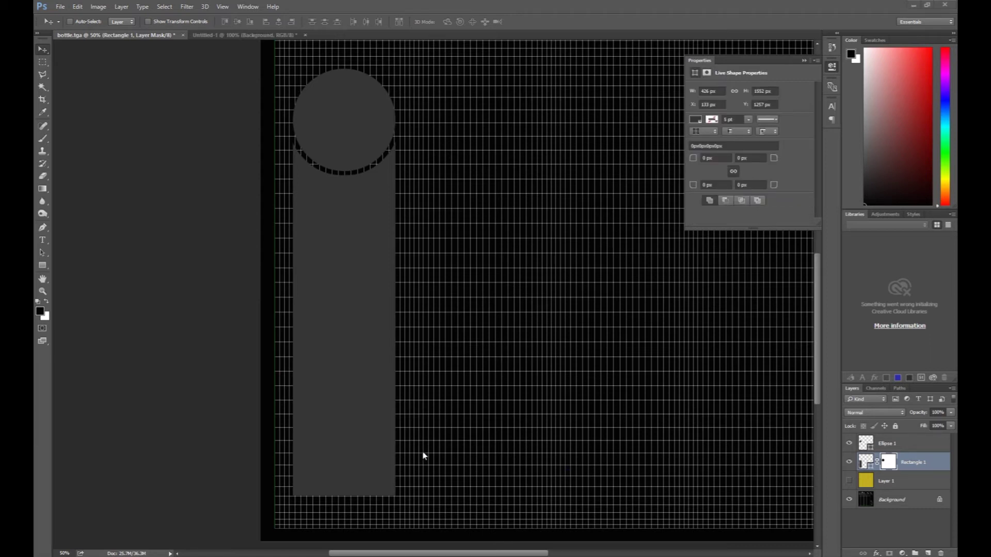
- Bring the olive illustration from Untitled-1 into bottle.tga, undoing an accidental black layer
{"action": "left_click", "coordinate": [324, 161], "text": "ctrl"}
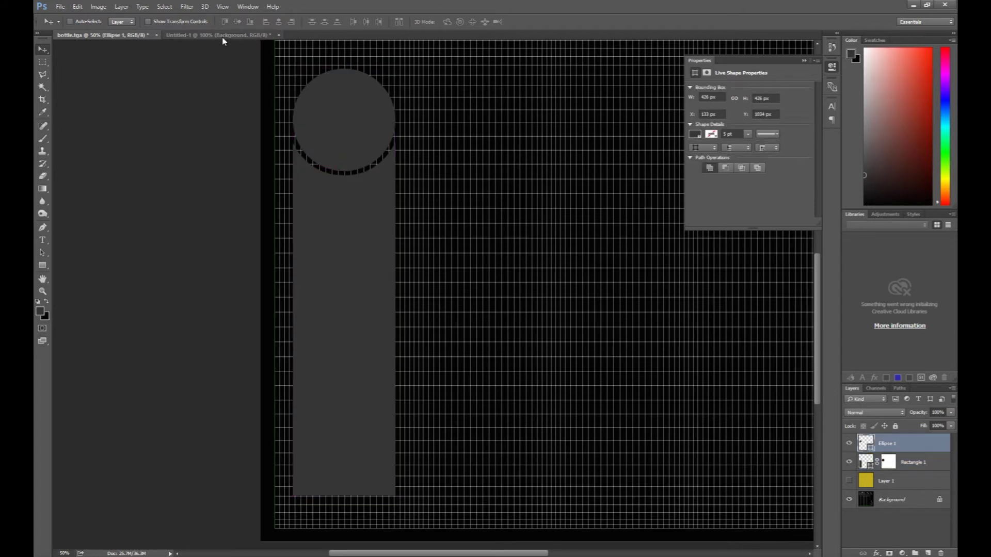
{"action": "left_click", "coordinate": [221, 35]}
{"action": "mouse_move", "coordinate": [447, 326]}
{"action": "left_mouse_down"}
{"action": "mouse_move", "coordinate": [373, 140]}
{"action": "mouse_move", "coordinate": [355, 148]}
{"action": "left_mouse_up"}
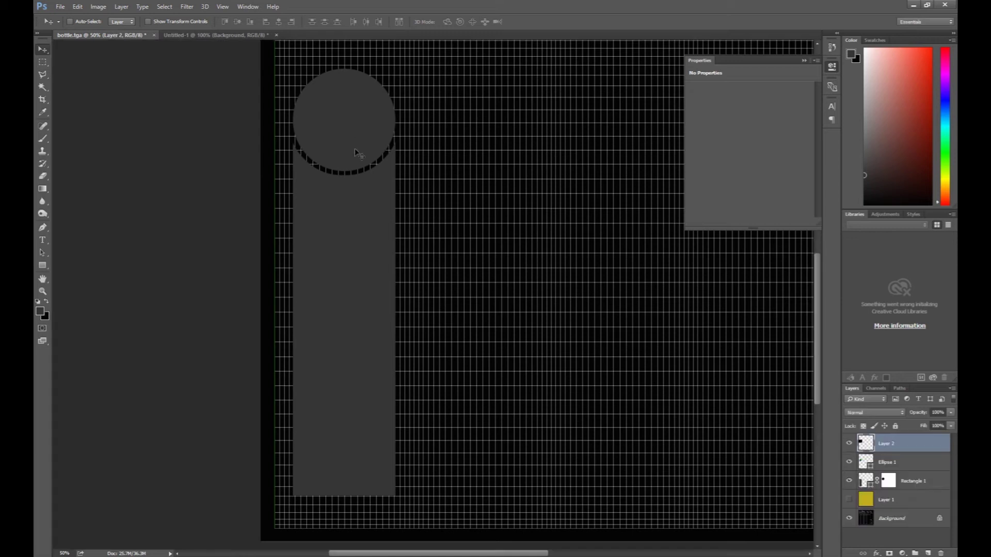
{"action": "key", "text": "ctrl+z"}
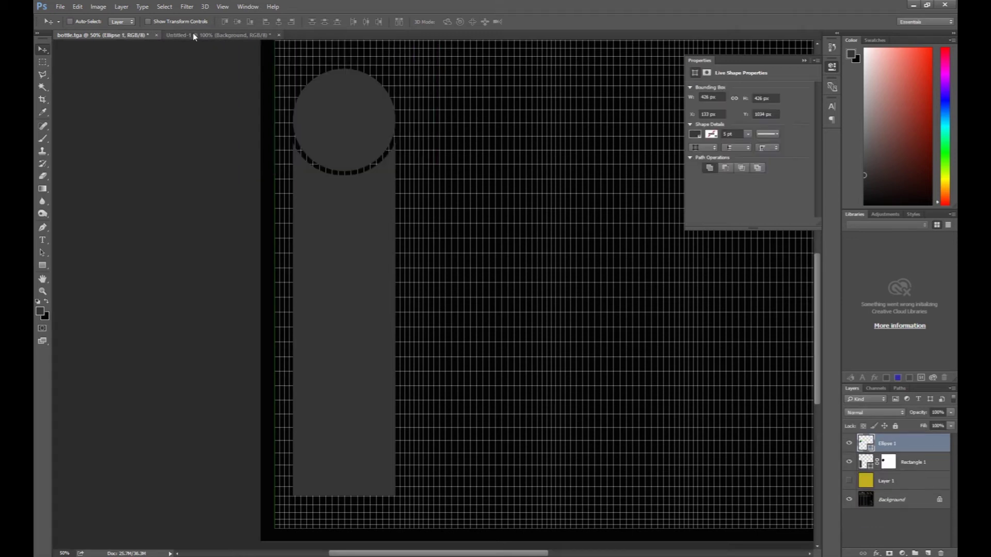
{"action": "left_click", "coordinate": [222, 35]}
{"action": "left_click", "coordinate": [886, 443]}
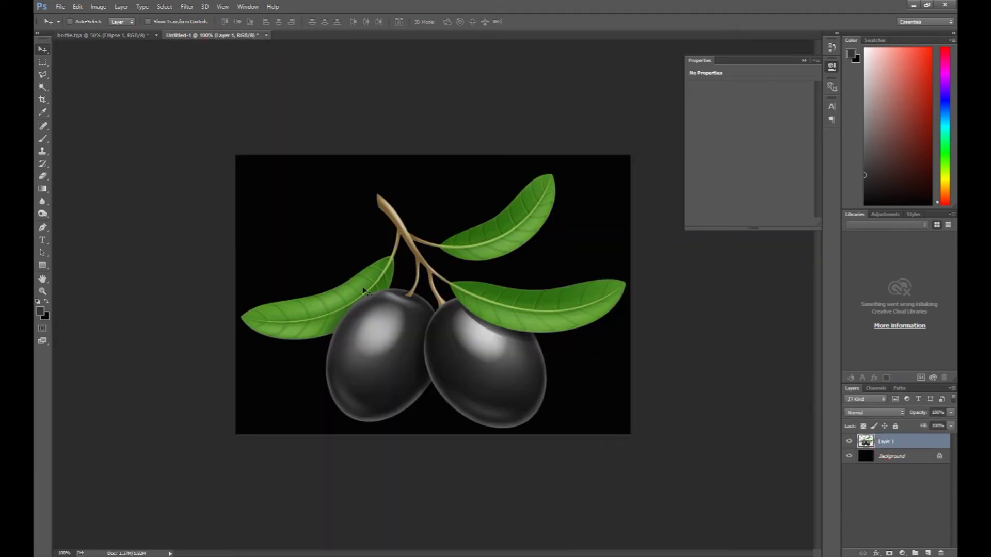
{"action": "mouse_move", "coordinate": [382, 327]}
{"action": "left_mouse_down"}
{"action": "mouse_move", "coordinate": [144, 63]}
{"action": "mouse_move", "coordinate": [338, 139]}
{"action": "left_mouse_up"}
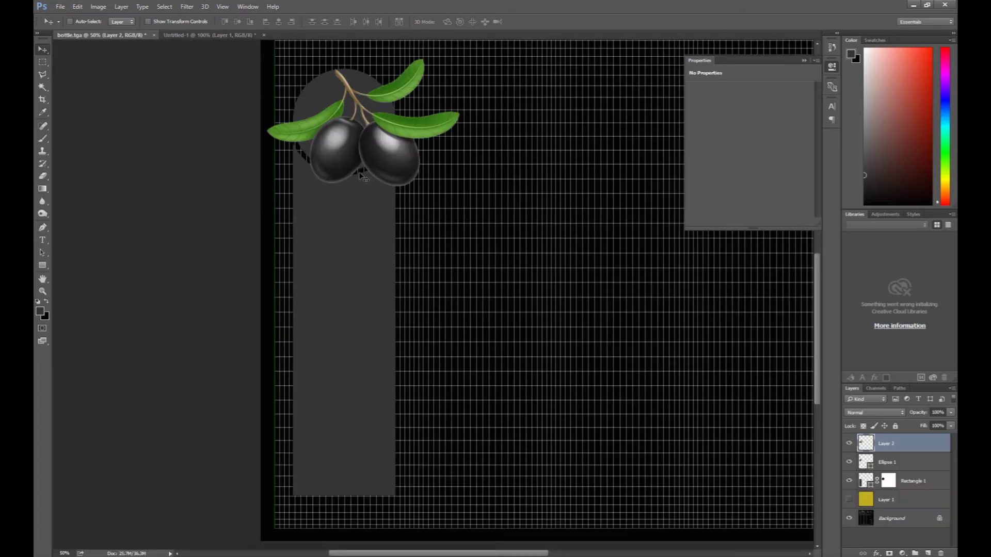
- Scale the olives to about 49% inside the circle and view at 100%
{"action": "key", "text": "ctrl+t"}
{"action": "mouse_move", "coordinate": [459, 186]}
{"action": "left_mouse_down", "text": "alt+shift"}
{"action": "mouse_move", "coordinate": [416, 157]}
{"action": "mouse_move", "coordinate": [354, 146]}
{"action": "mouse_move", "coordinate": [390, 152]}
{"action": "left_mouse_up", "text": "alt+shift"}
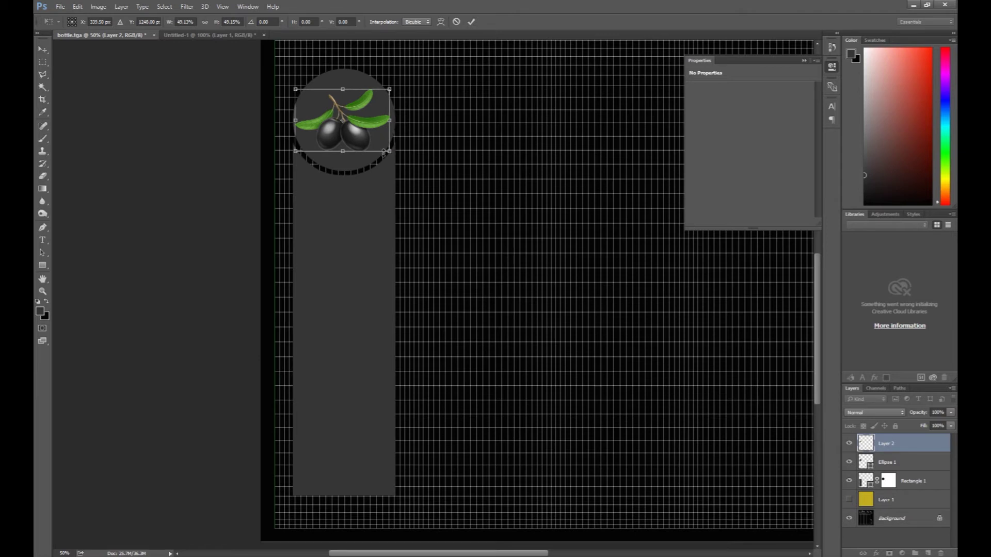
{"action": "key", "text": "Return"}
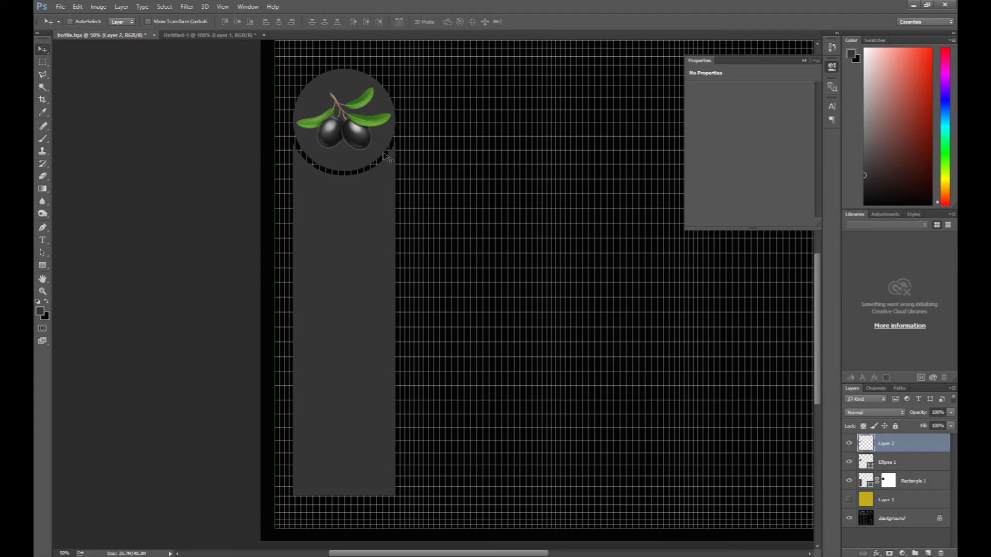
{"action": "left_click", "coordinate": [368, 155], "text": "ctrl"}
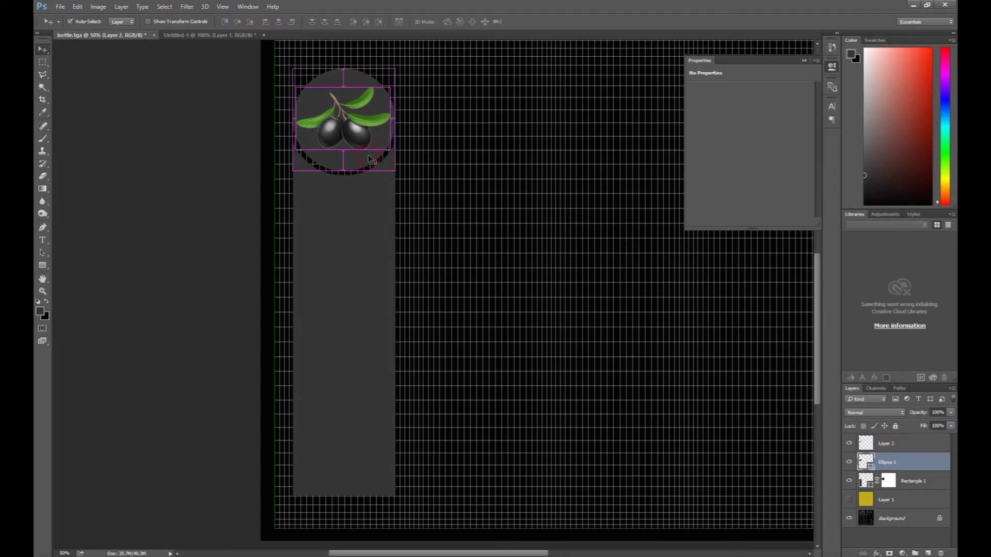
{"action": "key", "text": "ctrl+plus"}
{"action": "key", "text": "ctrl+plus"}
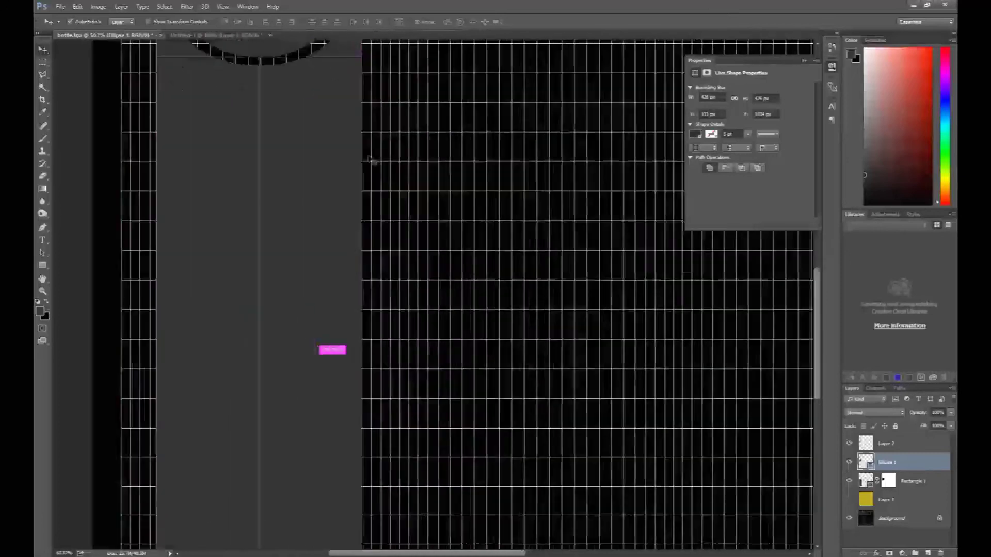
{"action": "left_click_drag", "start_coordinate": [372, 154], "coordinate": [434, 390]}
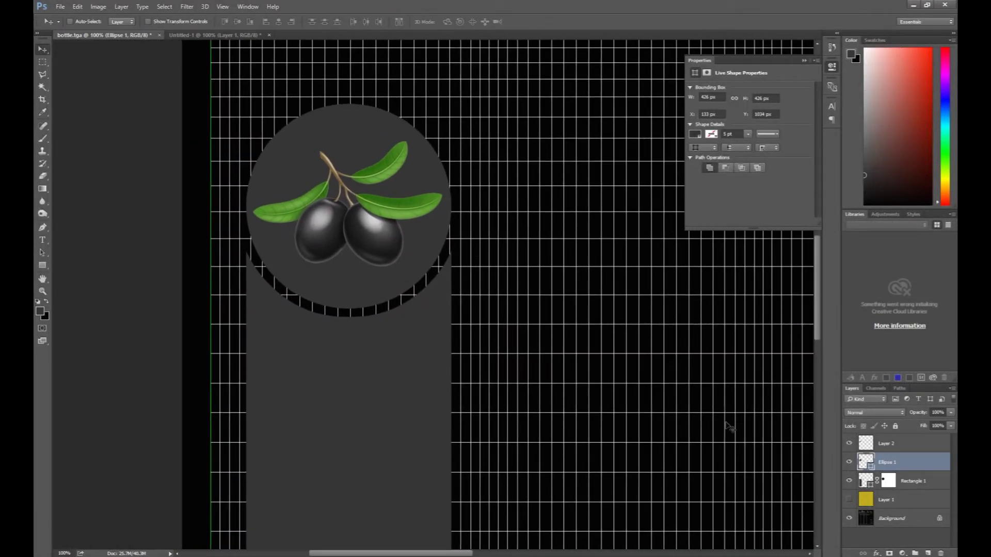
- Duplicate Ellipse 1, scale the copy to about 98%, and fill it with sampled gold
{"action": "key", "text": "ctrl"}
{"action": "key", "text": "ctrl+j"}
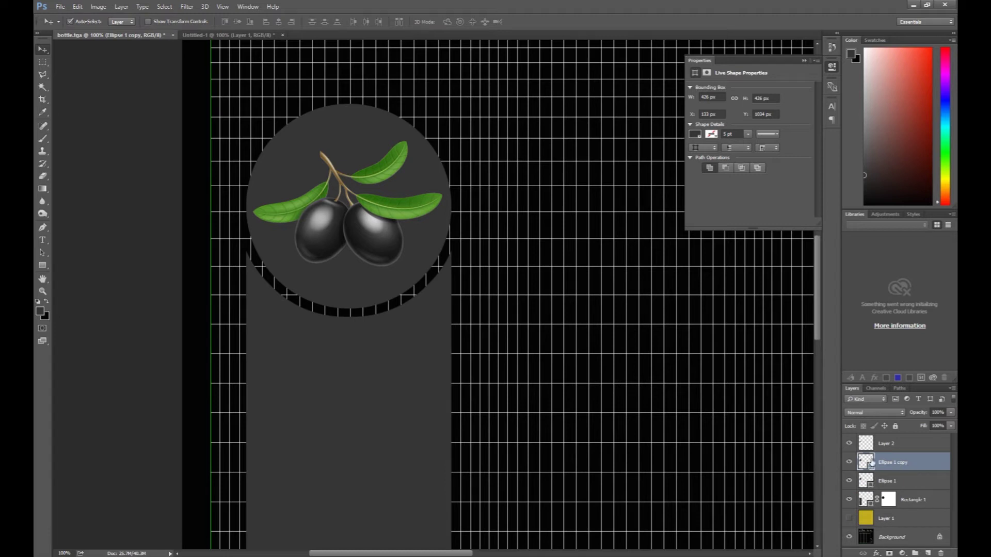
{"action": "key", "text": "ctrl+t"}
{"action": "left_click_drag", "start_coordinate": [451, 308], "coordinate": [442, 300], "text": "alt+shift"}
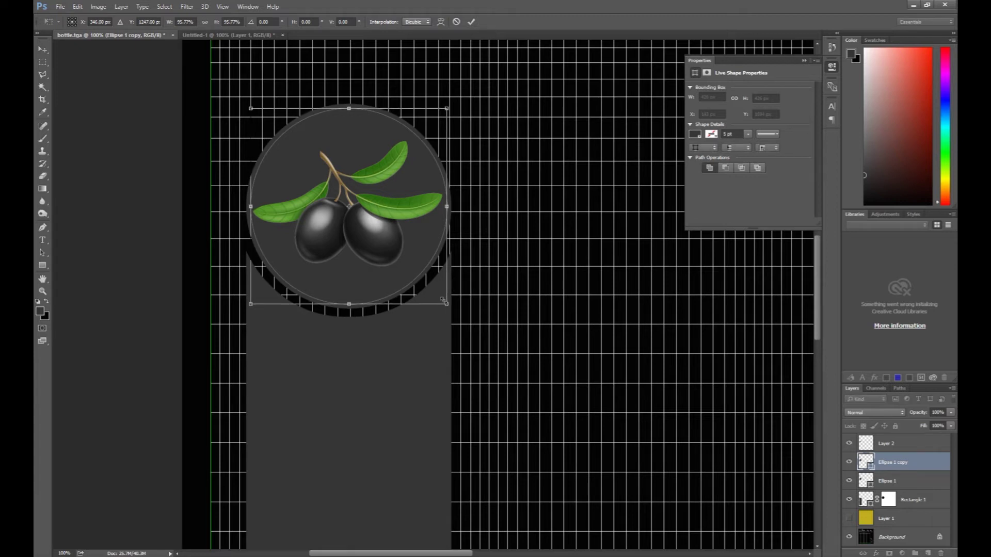
{"action": "key", "text": "Return"}
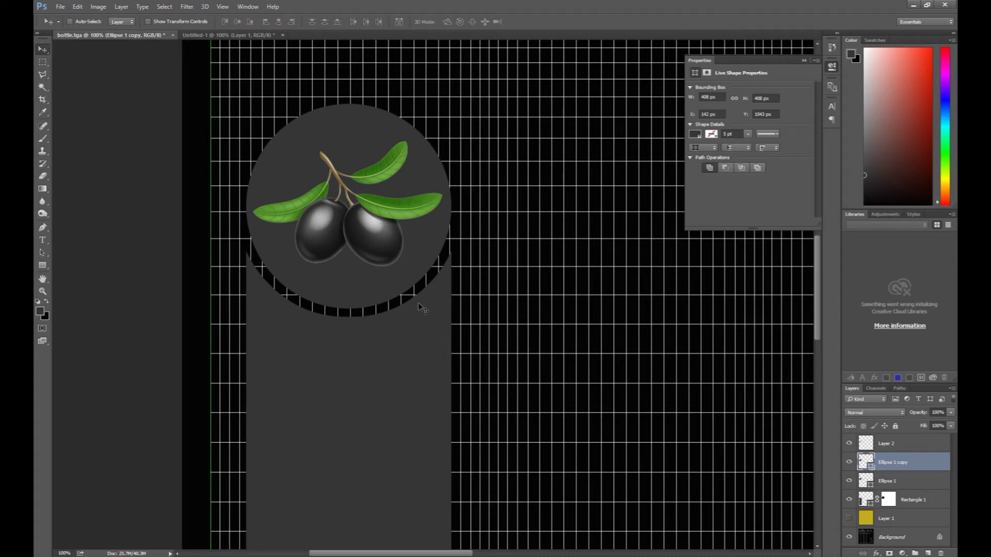
{"action": "key", "text": "i"}
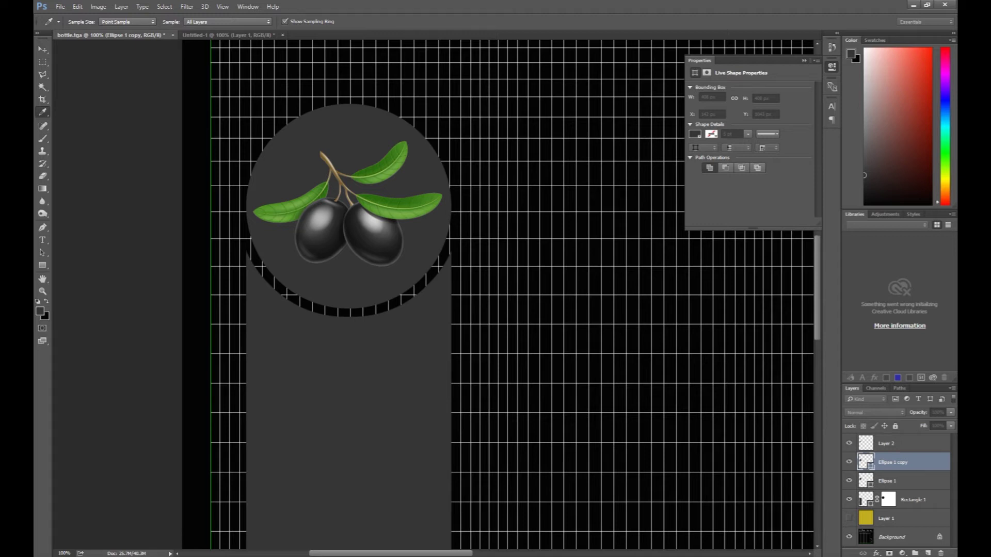
{"action": "key", "text": "v"}
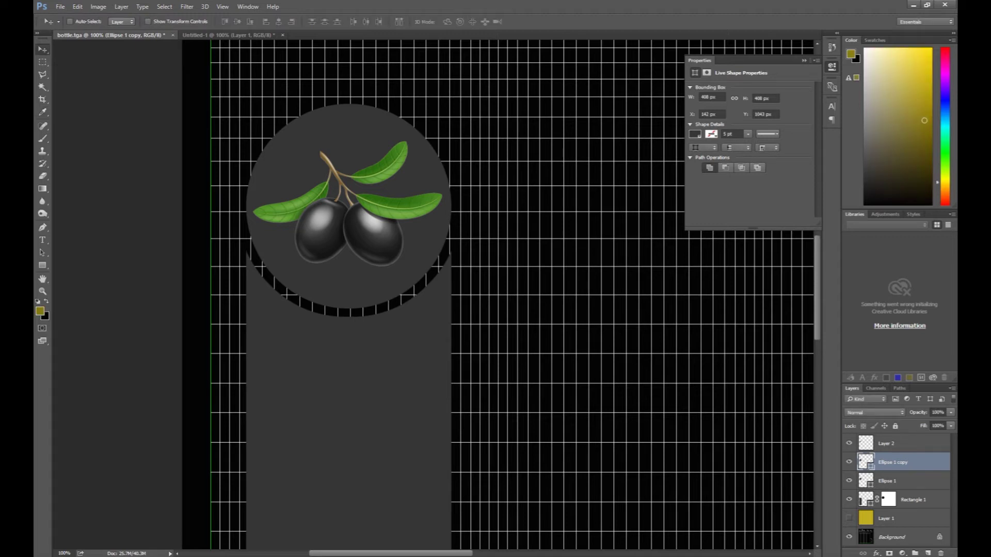
{"action": "key", "text": "alt+BackSpace"}
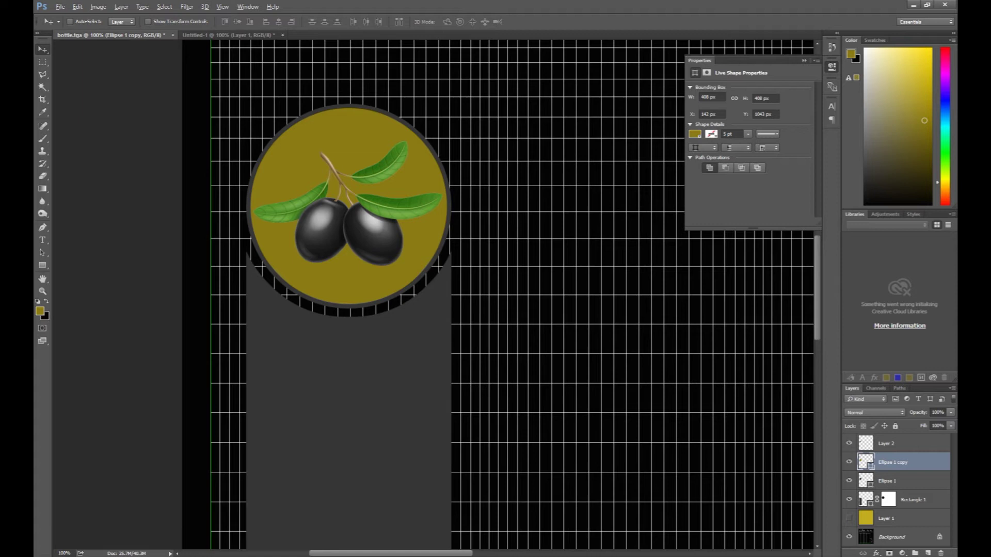
- Duplicate the gold circle, scale it to about 97%, and fill it dark grey
{"action": "key", "text": "ctrl+j"}
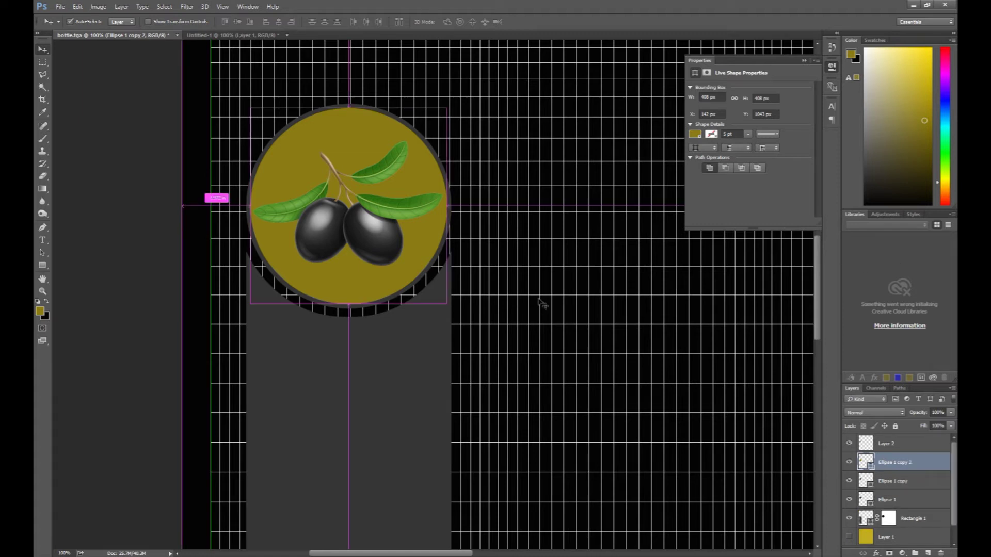
{"action": "key", "text": "ctrl+t"}
{"action": "left_click_drag", "start_coordinate": [447, 304], "coordinate": [442, 299], "text": "alt+shift"}
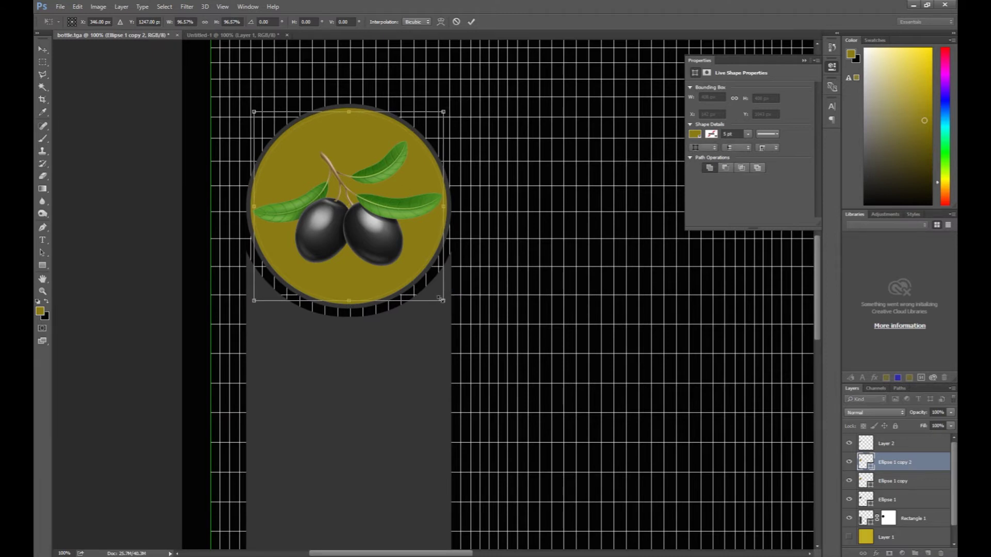
{"action": "key", "text": "Return"}
{"action": "key", "text": "i"}
{"action": "key", "text": "v"}
{"action": "key", "text": "d"}
{"action": "key", "text": "alt+BackSpace"}
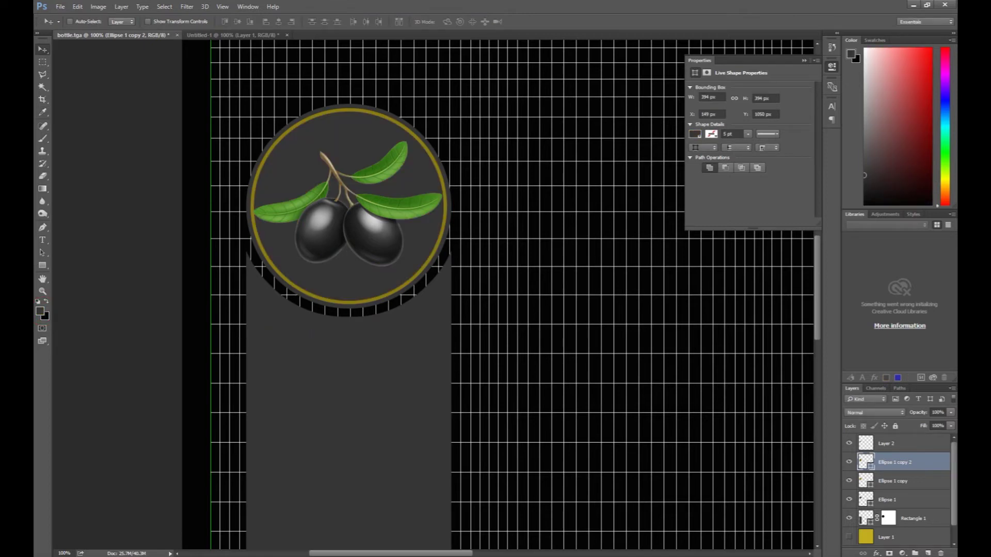
- Shrink the olive illustration slightly inside the gold ring and zoom out to 66.7%
{"action": "left_click", "coordinate": [364, 258], "text": "ctrl"}
{"action": "key", "text": "ctrl+t"}
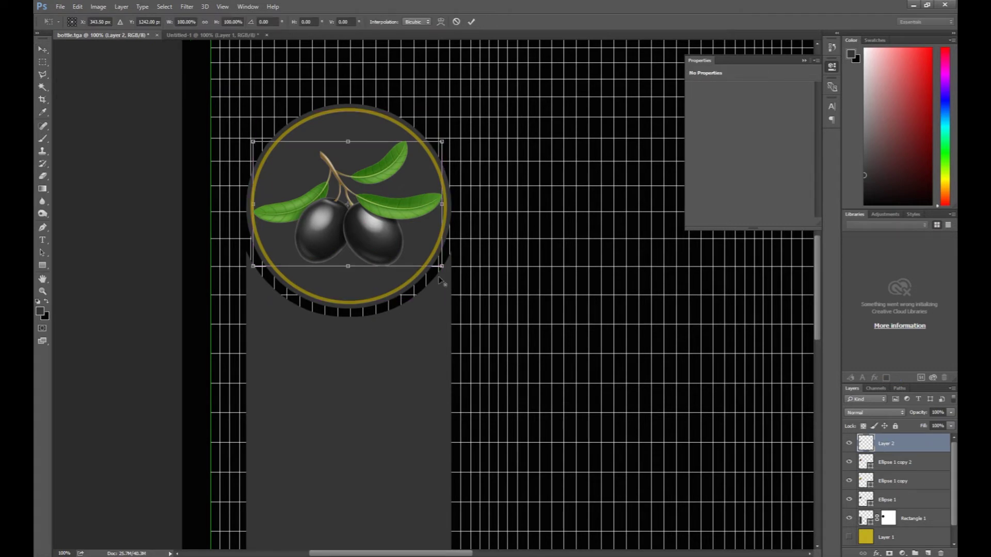
{"action": "left_click_drag", "start_coordinate": [441, 267], "coordinate": [438, 264]}
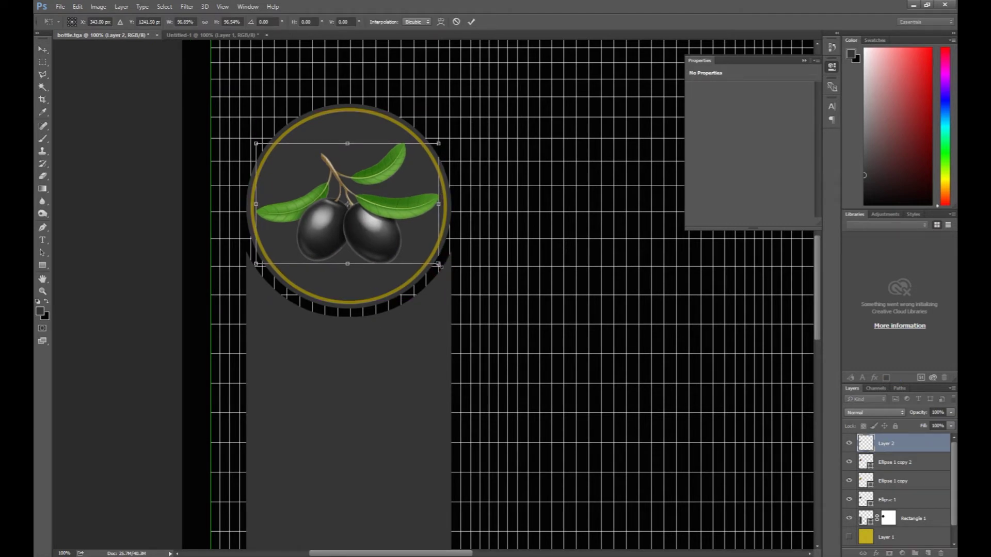
{"action": "key", "text": "Return"}
{"action": "key", "text": "ctrl+minus"}
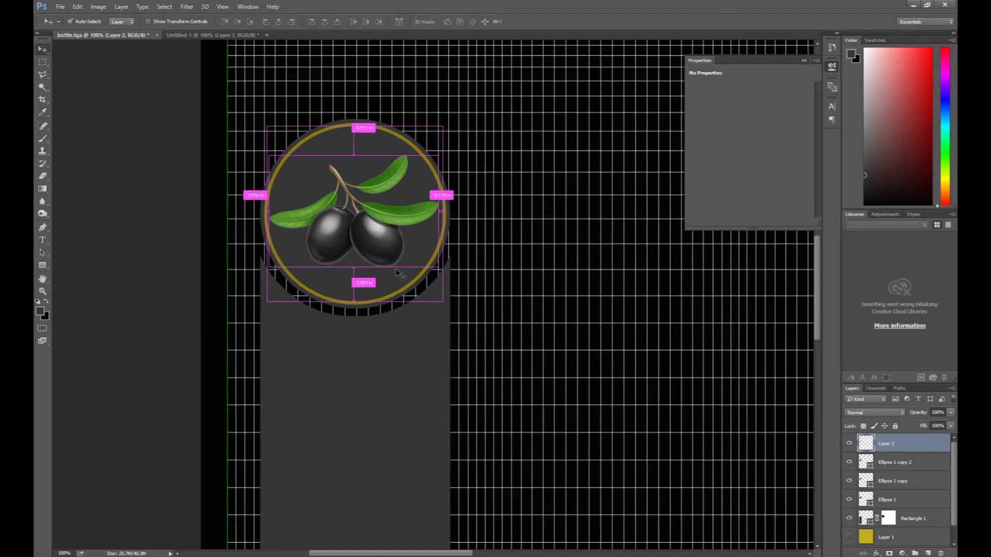
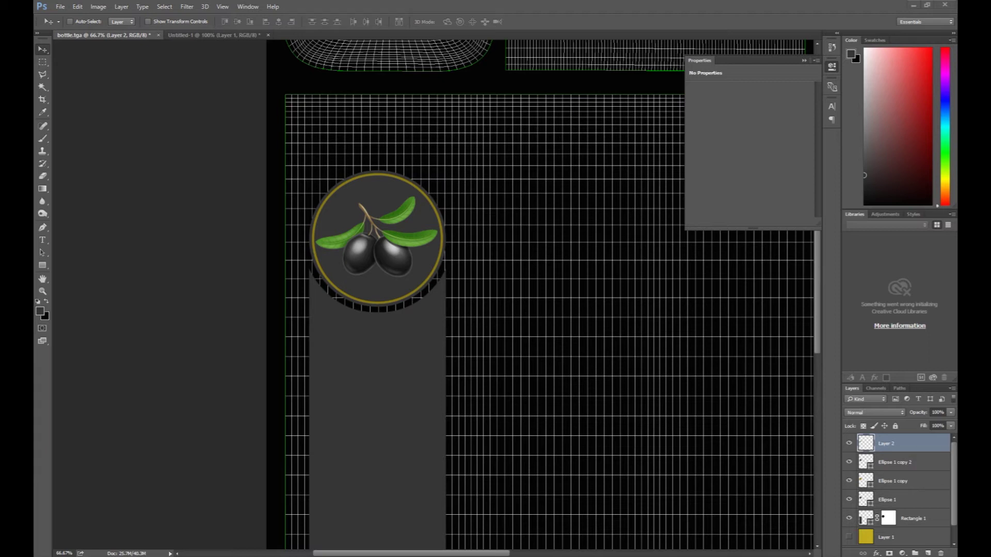
- Add white 'Olive Oil' text on the dark label strip below the olive emblem
{"action": "left_click_drag", "start_coordinate": [362, 411], "coordinate": [354, 292]}
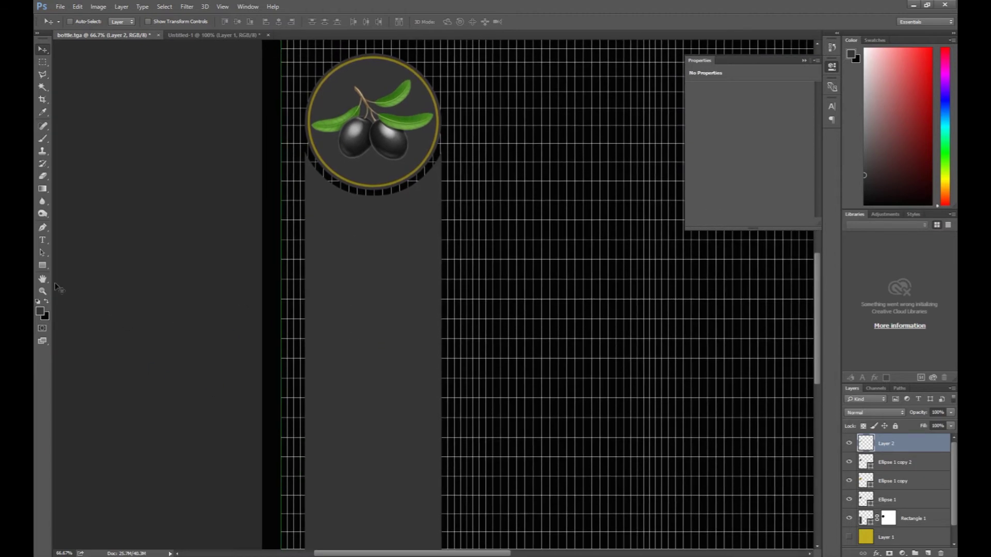
{"action": "left_click", "coordinate": [42, 240]}
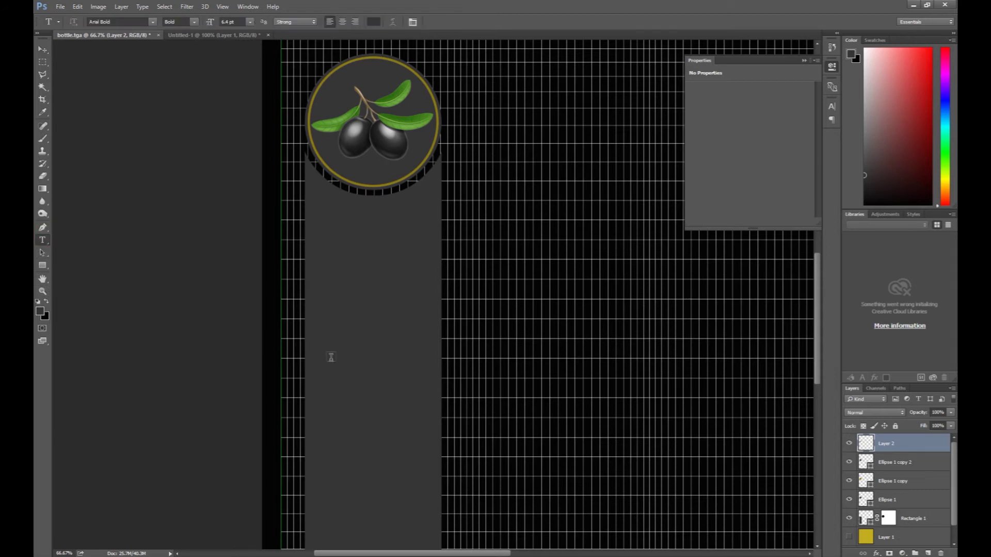
{"action": "left_click", "coordinate": [330, 355]}
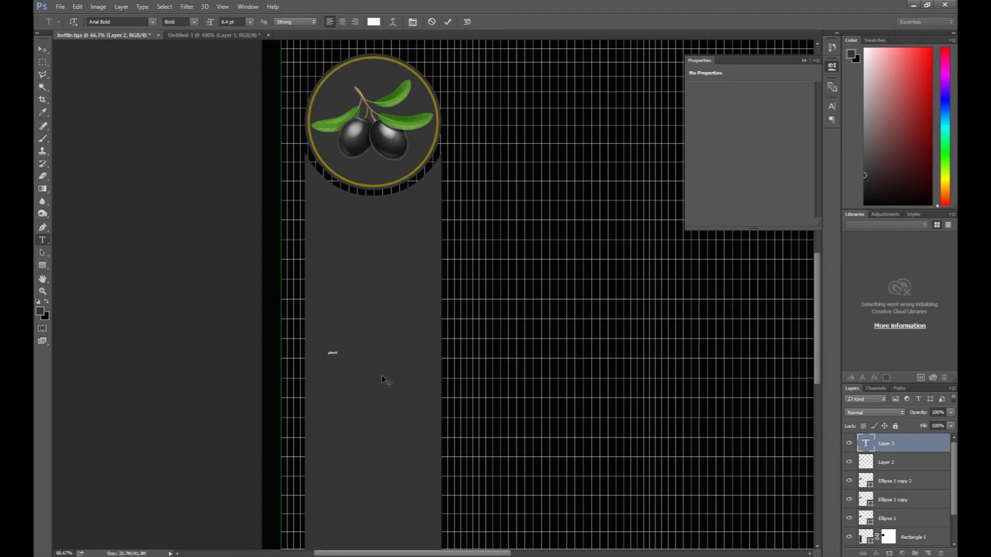
{"action": "left_click", "coordinate": [42, 49]}
- Enlarge the Olive Oil text to about 221% and move it up under the emblem
{"action": "key", "text": "ctrl+t"}
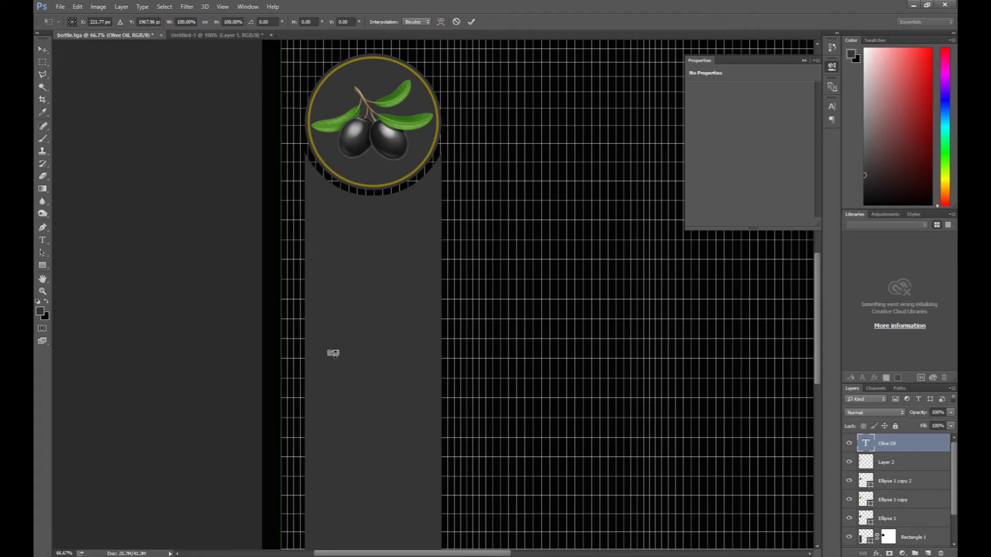
{"action": "mouse_move", "coordinate": [336, 355]}
{"action": "left_mouse_down"}
{"action": "mouse_move", "coordinate": [390, 381]}
{"action": "mouse_move", "coordinate": [399, 343]}
{"action": "left_mouse_up"}
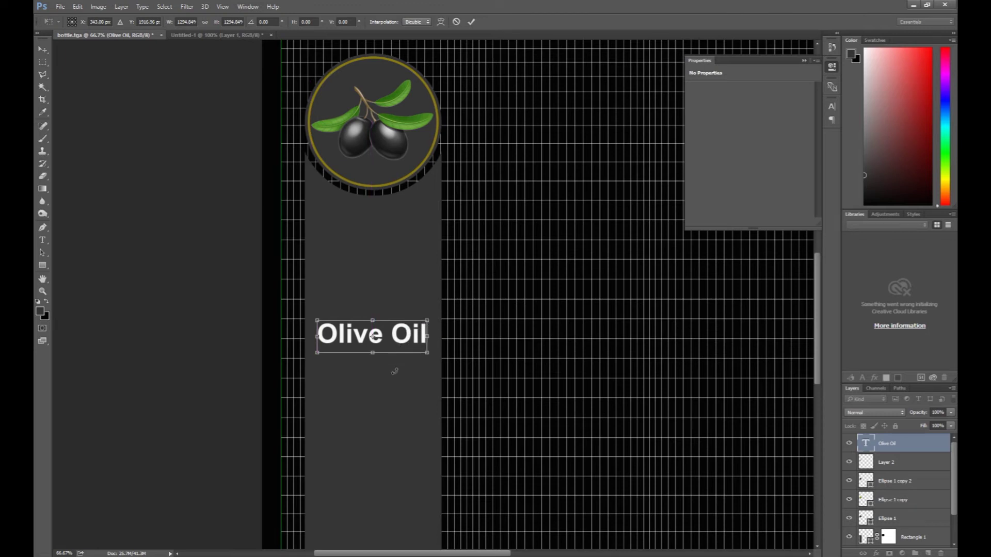
{"action": "key", "text": "Return"}
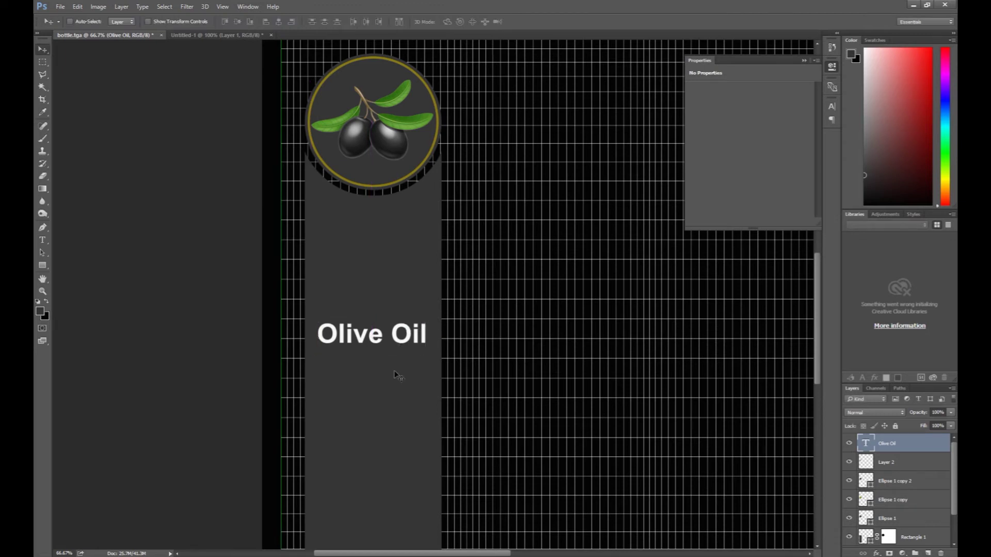
{"action": "left_click_drag", "start_coordinate": [370, 344], "coordinate": [388, 272]}
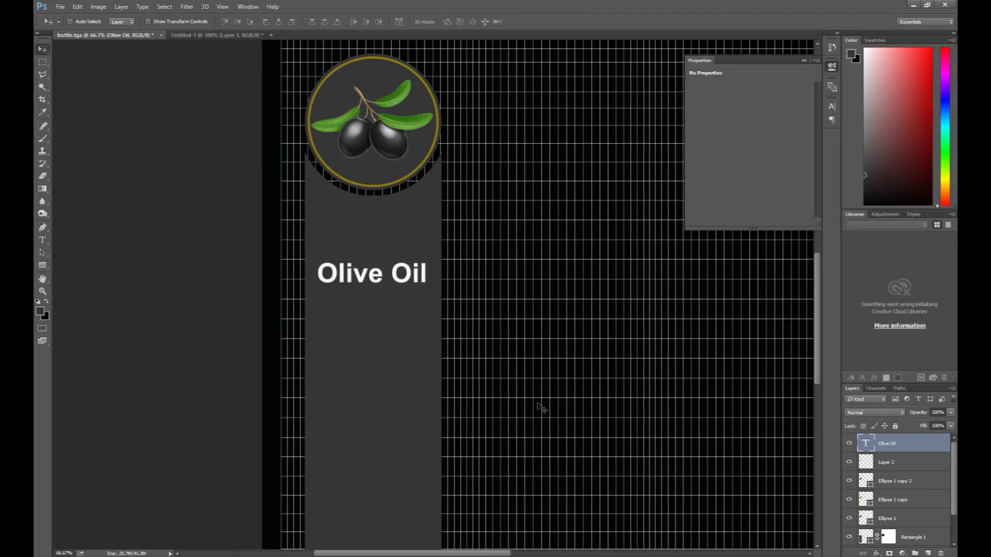
{"action": "left_click", "coordinate": [869, 449]}
- Preview fonts on the Olive Oil title, trying Bell MT Bold
{"action": "double_click", "coordinate": [867, 444]}
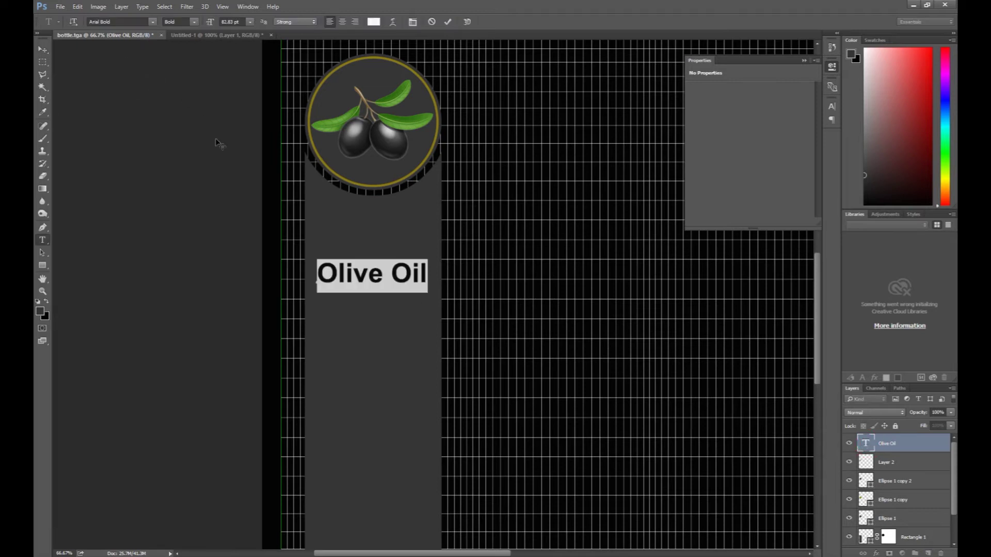
{"action": "left_click", "coordinate": [136, 21]}
{"action": "key", "text": "Down"}
{"action": "key", "text": "Down"}
{"action": "key", "text": "Down"}
{"action": "key", "text": "Down"}
{"action": "key", "text": "Down"}
{"action": "key", "text": "Down"}
{"action": "key", "text": "Down"}
{"action": "key", "text": "Down"}
{"action": "key", "text": "Up"}
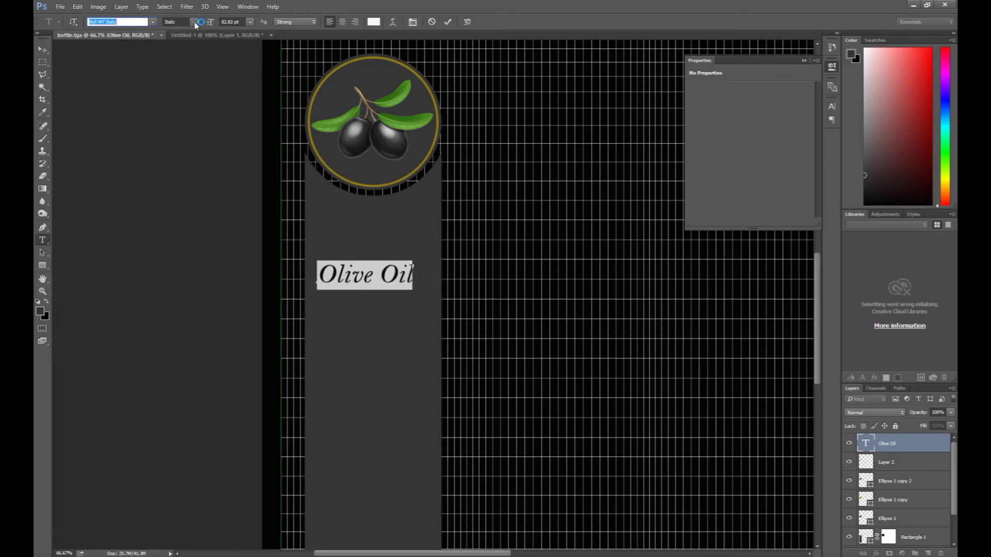
{"action": "left_click", "coordinate": [194, 21]}
{"action": "left_click", "coordinate": [196, 47]}
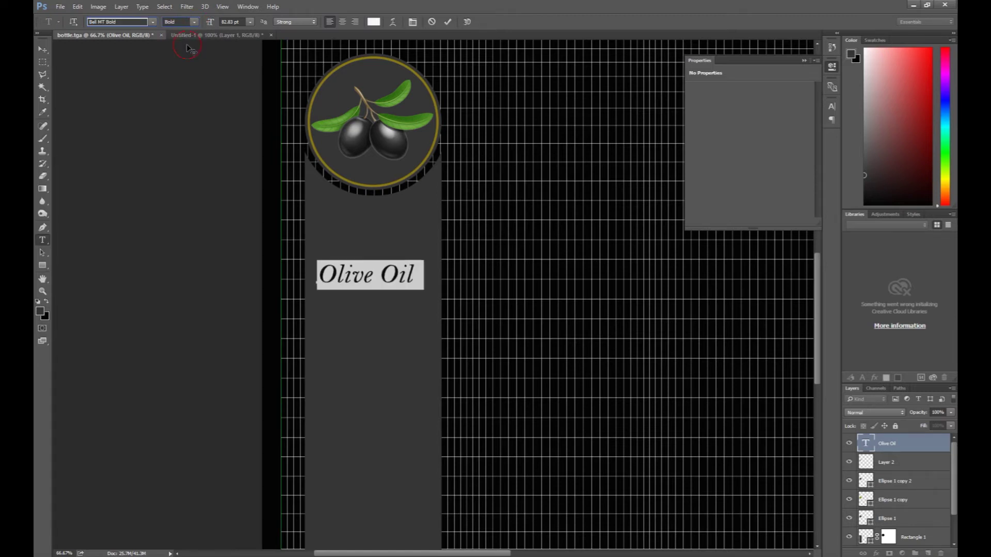
- Set the Olive Oil title font to Bodoni MT Condensed Italic
{"action": "left_click", "coordinate": [142, 22]}
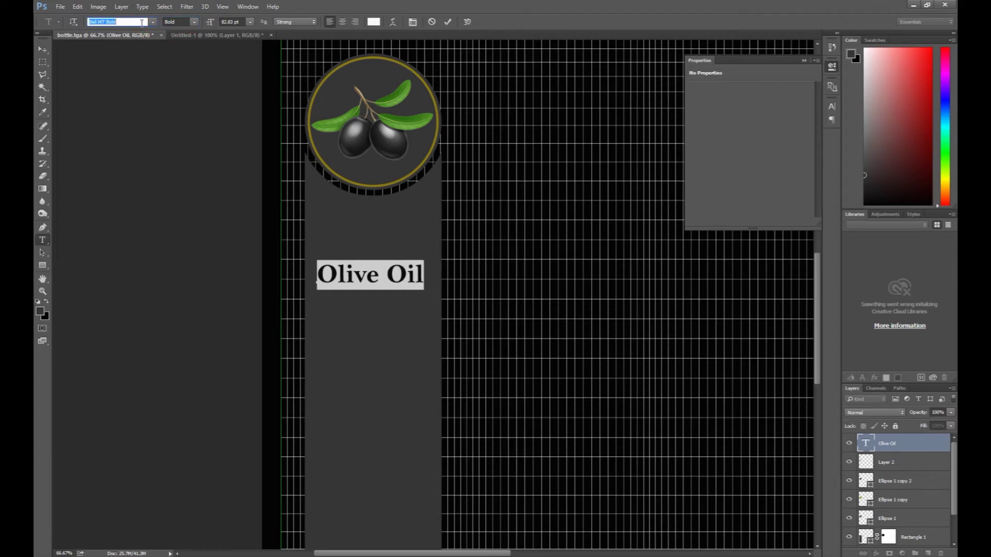
{"action": "key", "text": "Down"}
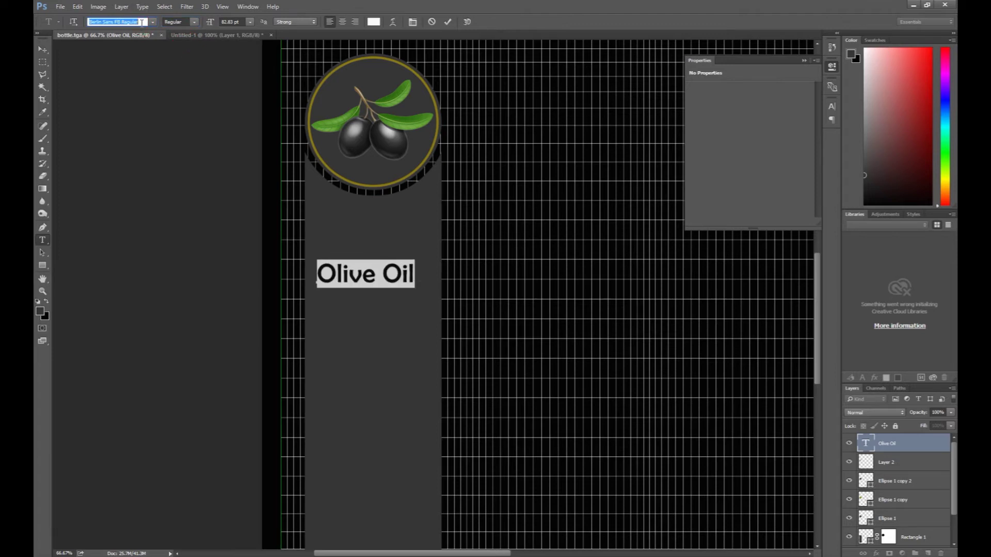
{"action": "key", "text": "Down"}
{"action": "key", "text": "Down"}
{"action": "key", "text": "Down"}
{"action": "key", "text": "Down"}
{"action": "key", "text": "Down"}
{"action": "key", "text": "Down"}
{"action": "key", "text": "Down"}
{"action": "key", "text": "Down"}
{"action": "key", "text": "Down"}
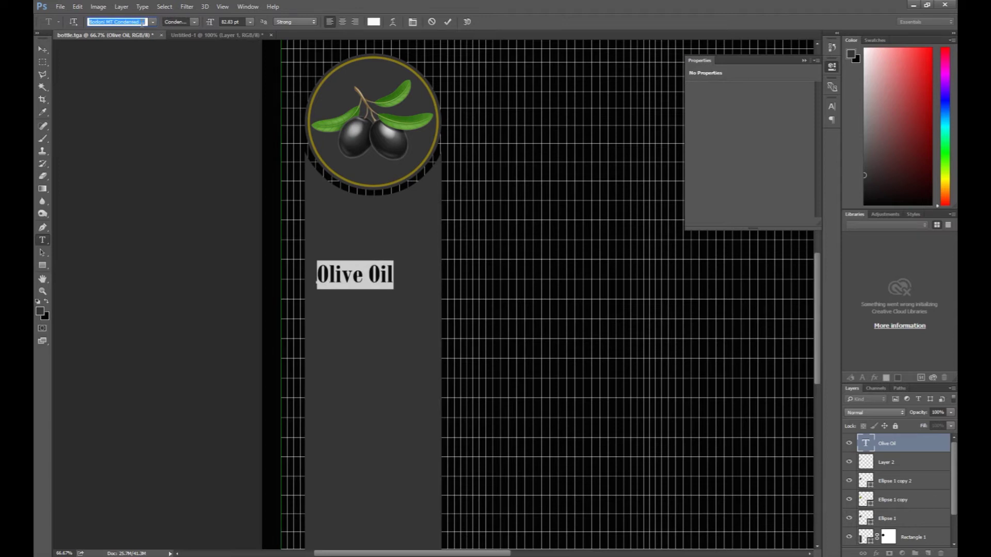
{"action": "key", "text": "Down"}
{"action": "key", "text": "Down"}
{"action": "key", "text": "Down"}
{"action": "key", "text": "Down"}
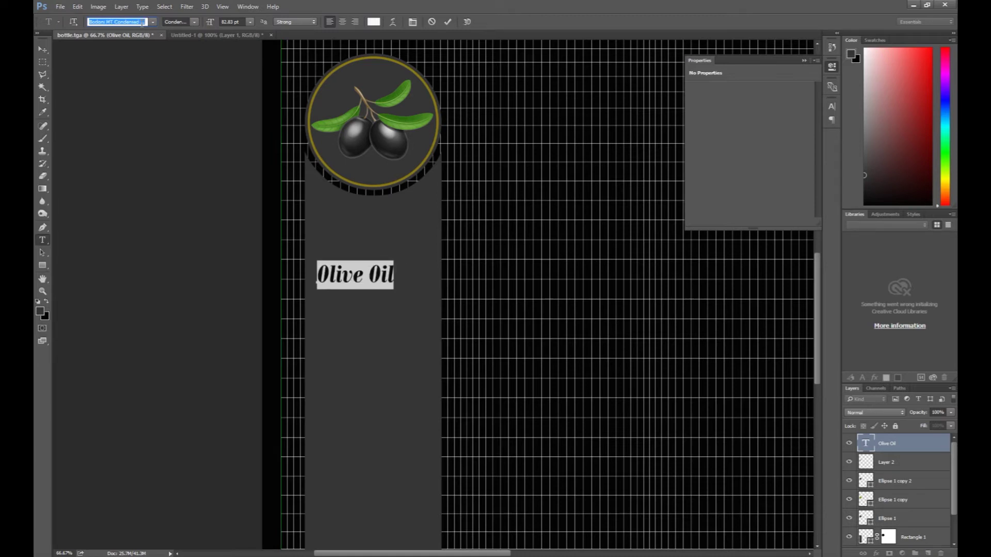
{"action": "left_click", "coordinate": [194, 22]}
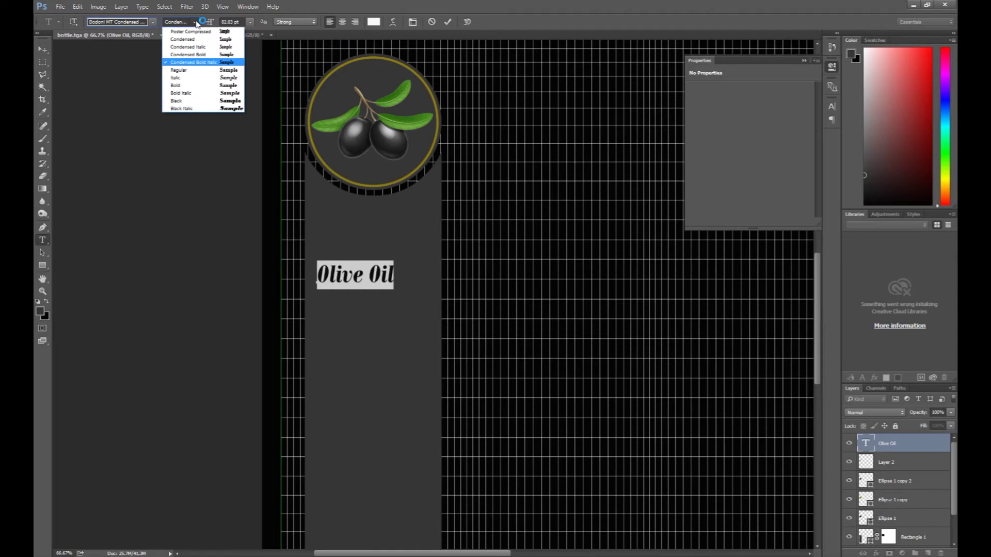
{"action": "left_click", "coordinate": [194, 55]}
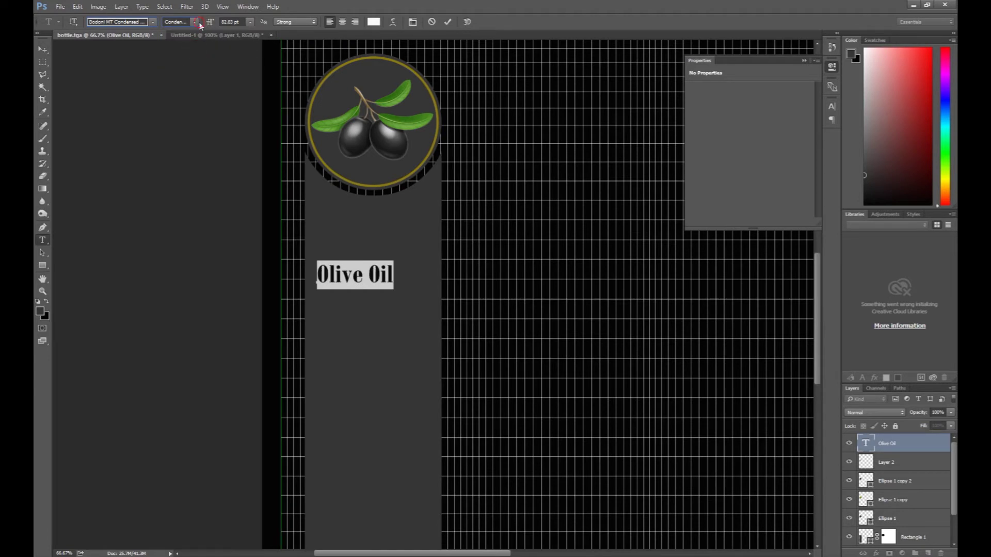
{"action": "left_click", "coordinate": [199, 24]}
{"action": "left_click", "coordinate": [190, 55]}
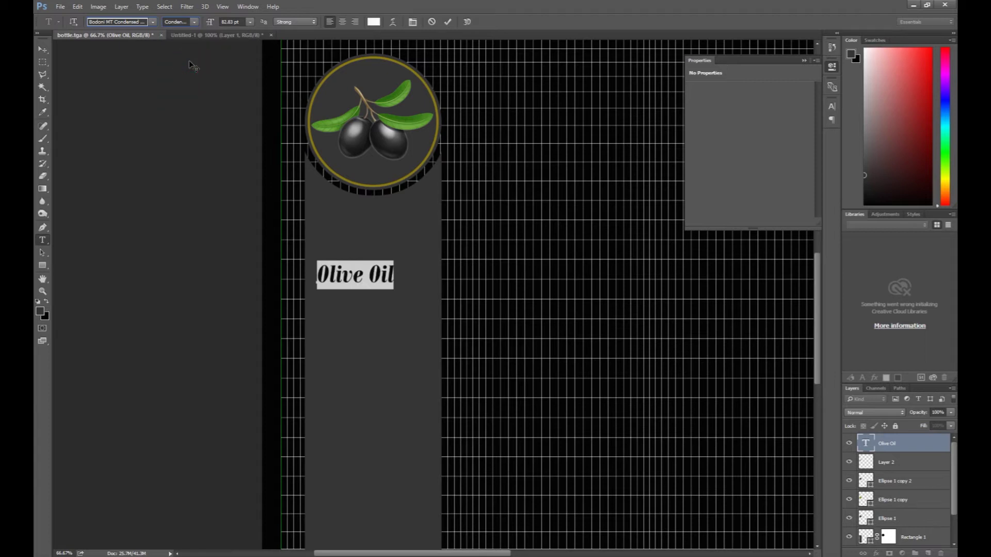
- Enlarge the Olive Oil title to 138% and move it further down the label
{"action": "left_click", "coordinate": [44, 49]}
{"action": "left_click", "coordinate": [370, 361]}
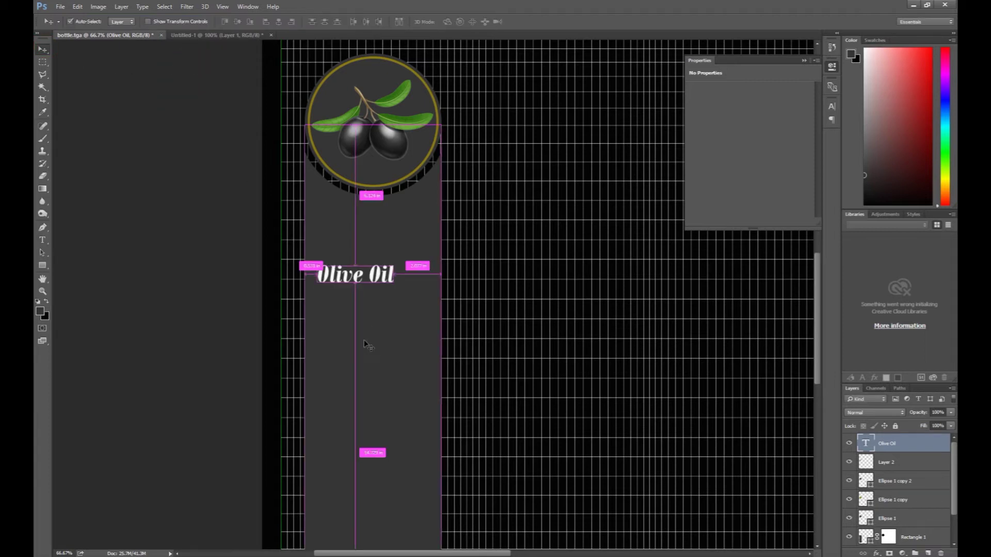
{"action": "key", "text": "ctrl+t"}
{"action": "left_click_drag", "start_coordinate": [393, 290], "coordinate": [416, 318], "text": "shift"}
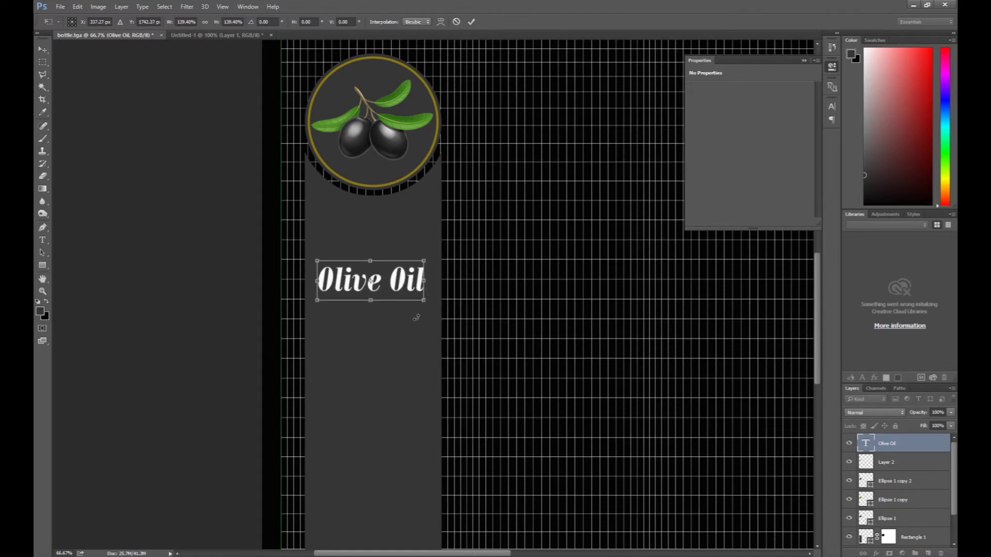
{"action": "key", "text": "Return"}
{"action": "mouse_move", "coordinate": [398, 357]}
{"action": "left_mouse_down"}
{"action": "mouse_move", "coordinate": [387, 293]}
{"action": "mouse_move", "coordinate": [403, 212]}
{"action": "mouse_move", "coordinate": [411, 329]}
{"action": "left_mouse_up"}
{"action": "key", "text": "ctrl+minus"}
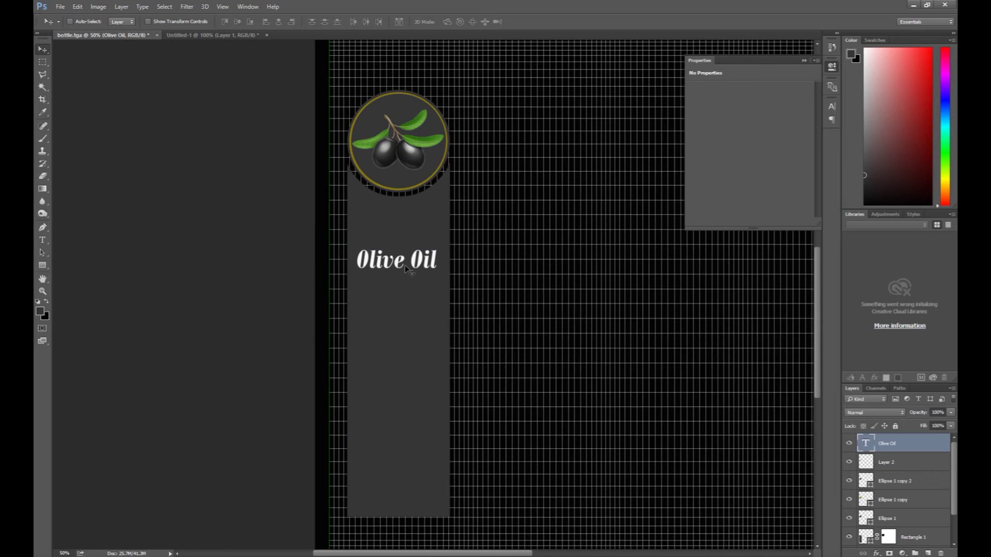
{"action": "left_click_drag", "start_coordinate": [403, 265], "coordinate": [407, 309]}
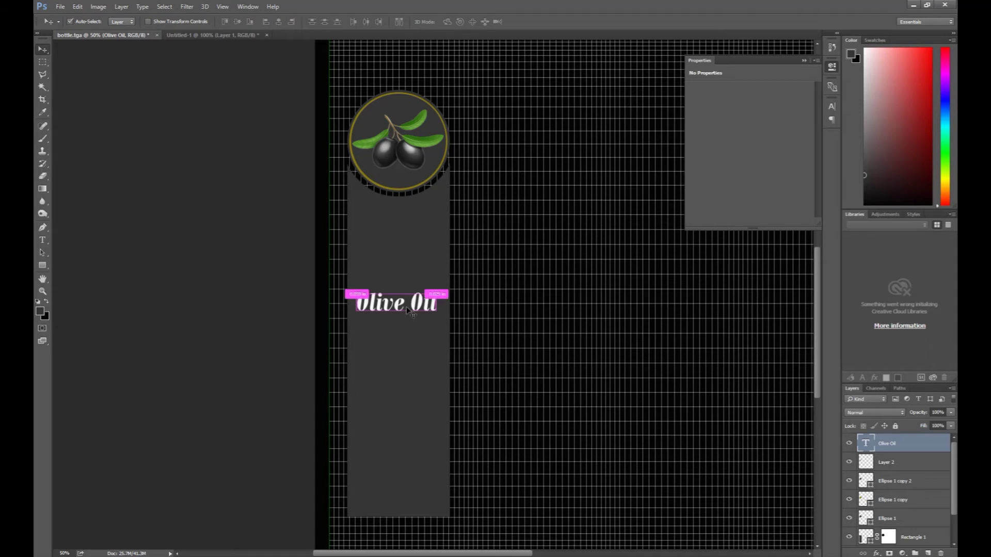
{"action": "key", "text": "ctrl+plus"}
{"action": "key", "text": "ctrl+plus"}
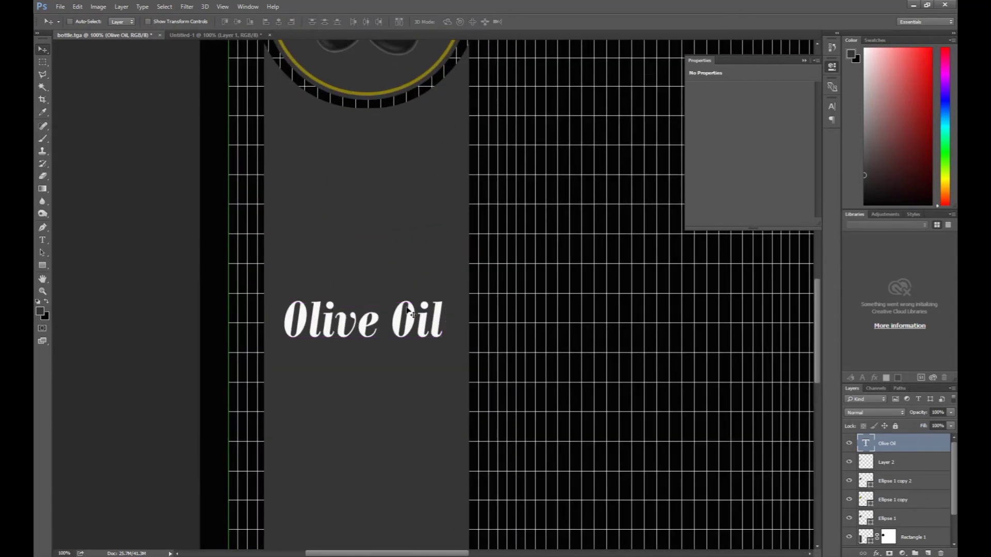
{"action": "left_click_drag", "start_coordinate": [414, 344], "coordinate": [393, 245]}
- Duplicate the title below and retype it as 'EXTRA VERGIN' in upright Bodoni MT Bold
{"action": "left_click_drag", "start_coordinate": [312, 234], "coordinate": [313, 280], "text": "alt"}
{"action": "double_click", "coordinate": [865, 446]}
{"action": "type", "text": "EXTRA"}
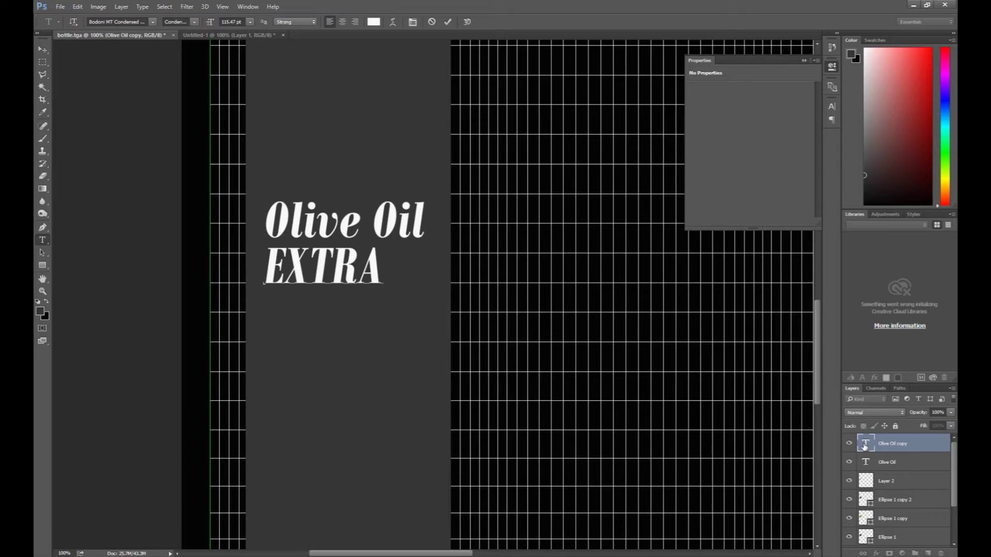
{"action": "type", "text": " VER"}
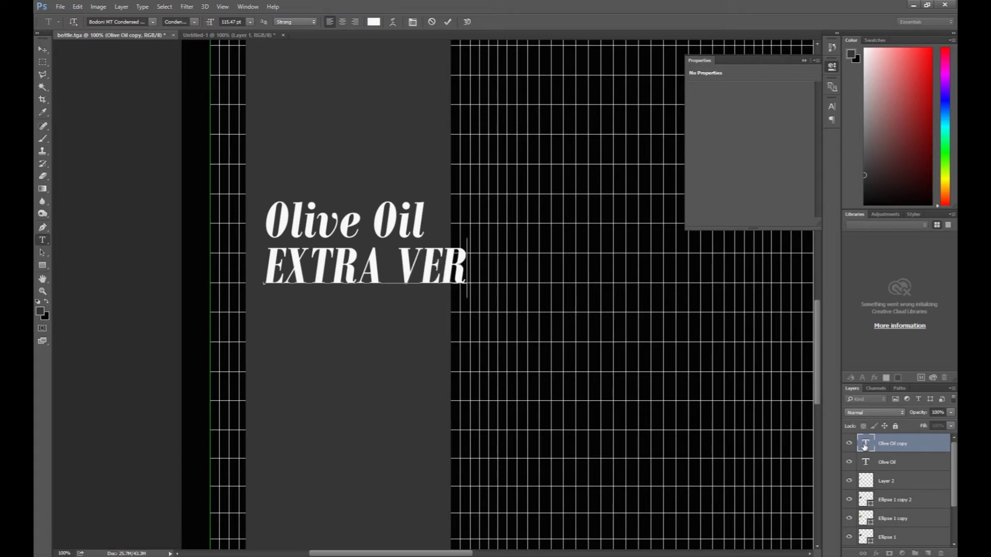
{"action": "type", "text": "GIN"}
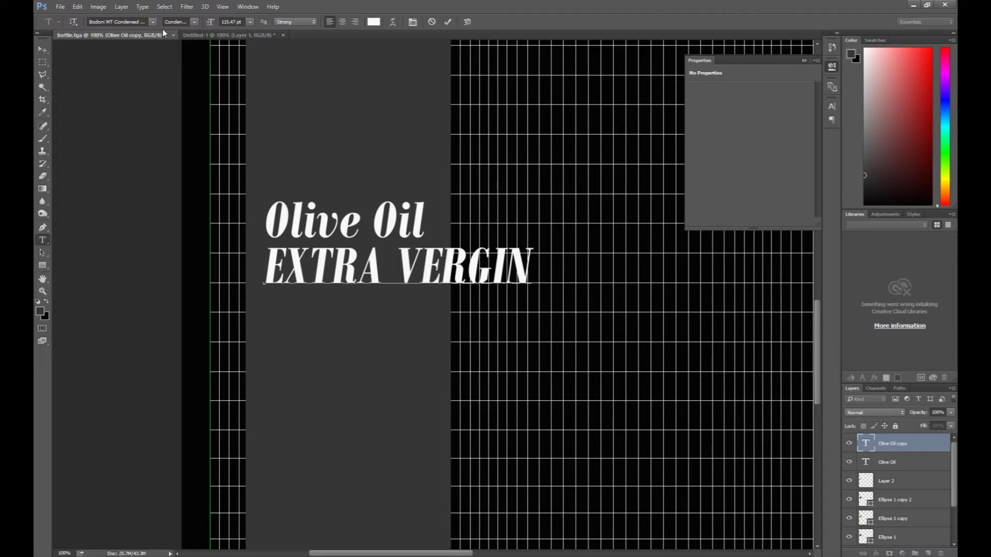
{"action": "key", "text": "ctrl+a"}
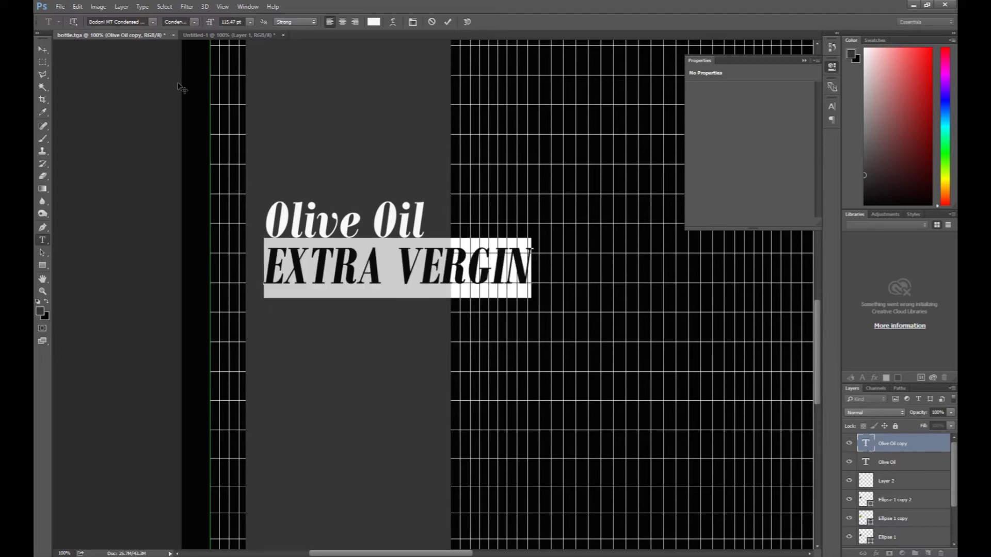
{"action": "left_click", "coordinate": [195, 24]}
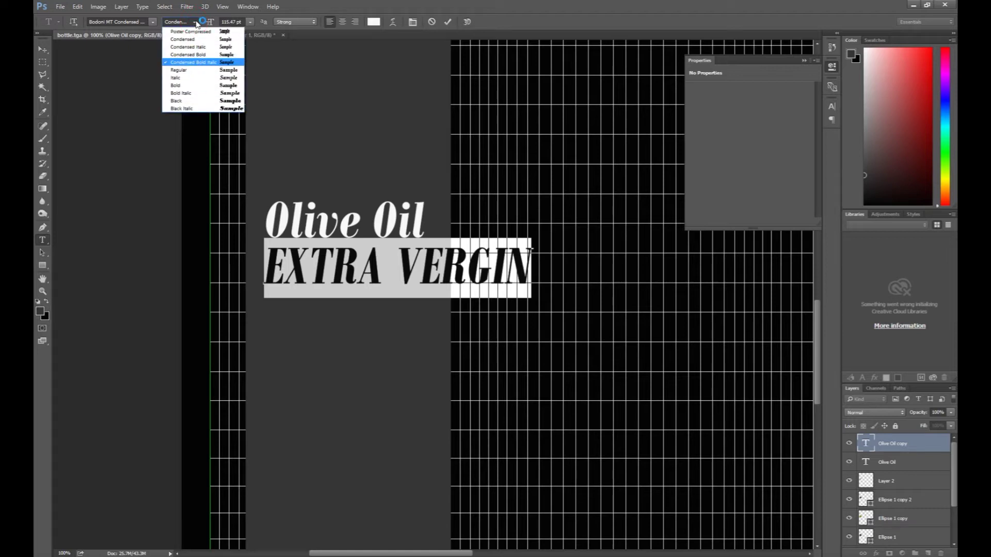
{"action": "left_click", "coordinate": [188, 85]}
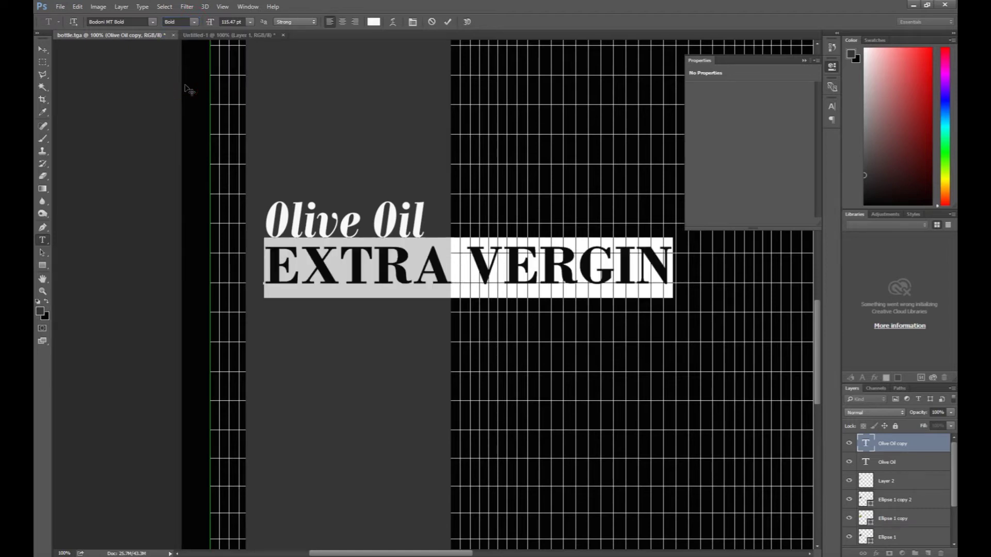
- Shrink EXTRA VERGIN to about 40% of its size
{"action": "left_click", "coordinate": [42, 50]}
{"action": "key", "text": "ctrl+t"}
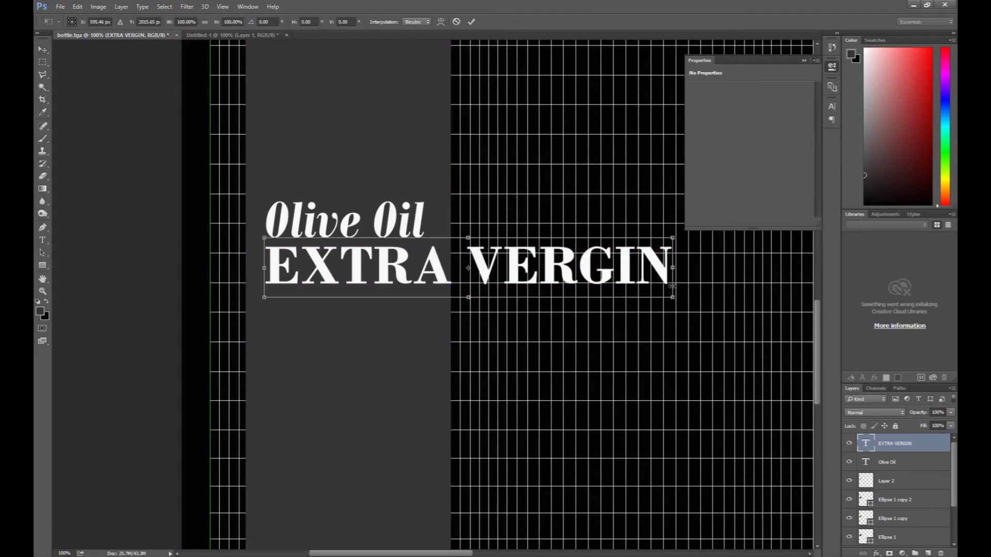
{"action": "left_click_drag", "start_coordinate": [673, 298], "coordinate": [427, 261], "text": "shift"}
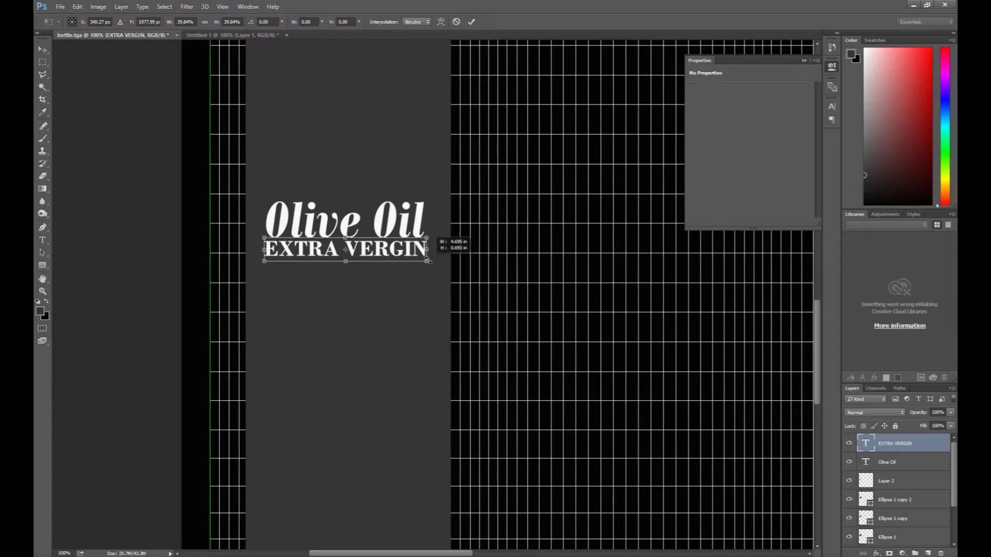
{"action": "key", "text": "Return"}
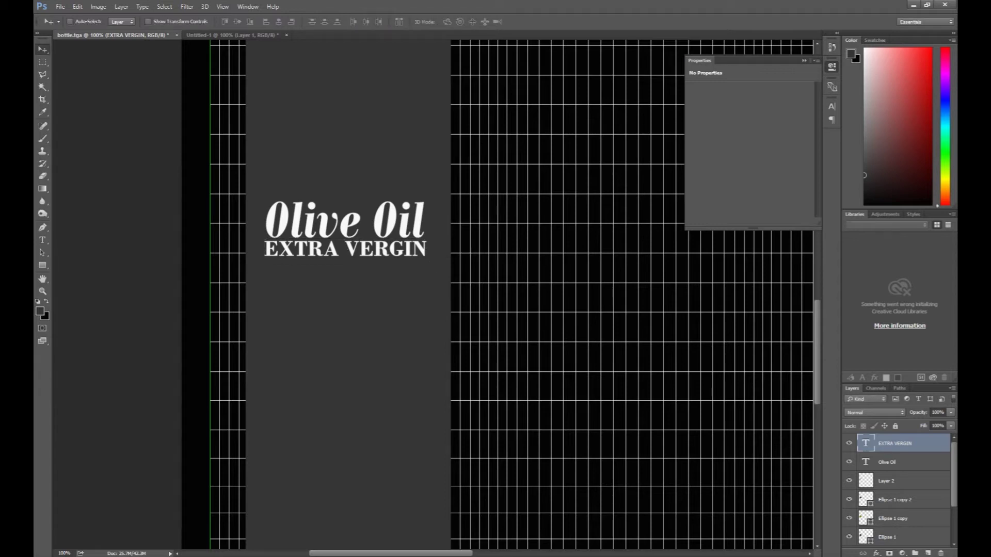
- Switch EXTRA VERGIN to the Condensed style and centre it under Olive Oil
{"action": "double_click", "coordinate": [866, 446]}
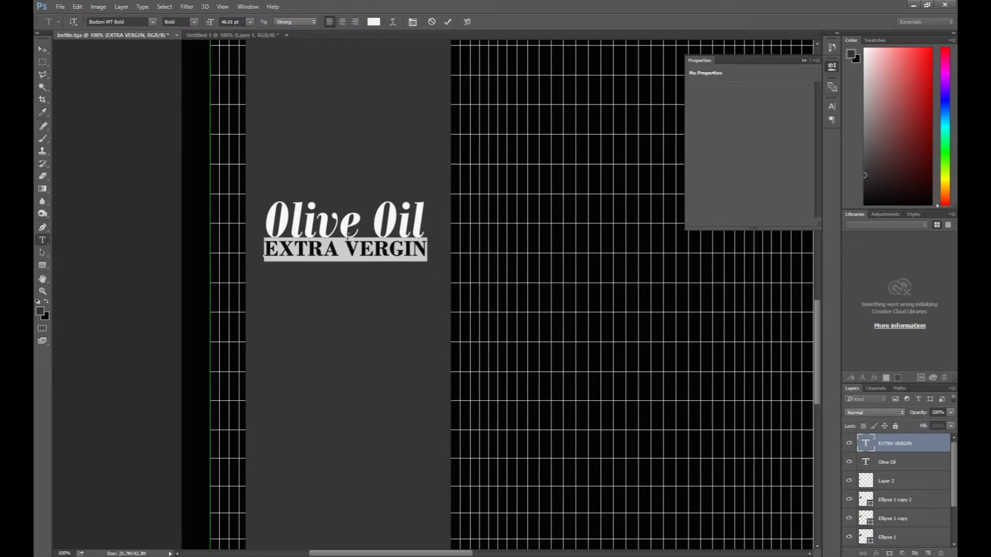
{"action": "left_click", "coordinate": [194, 23]}
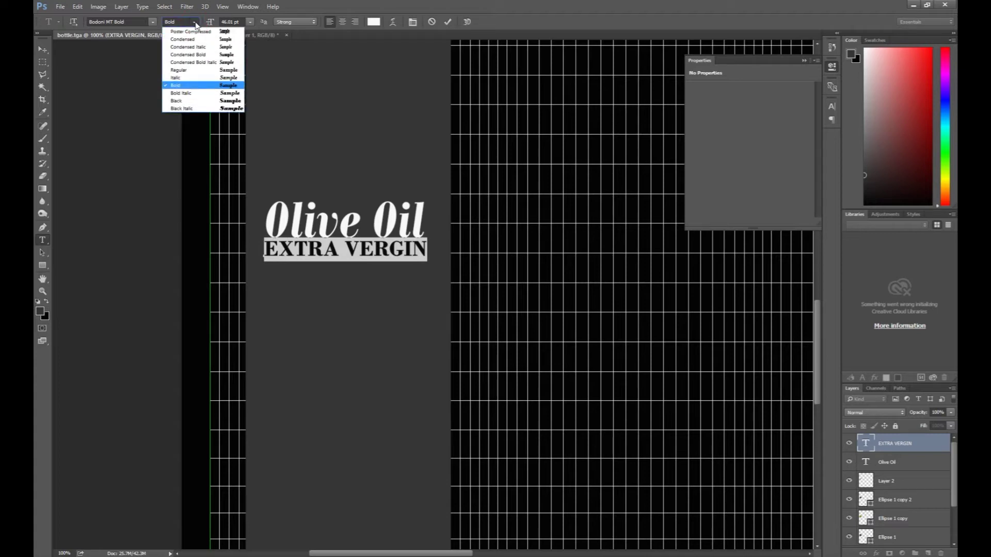
{"action": "left_click", "coordinate": [201, 41]}
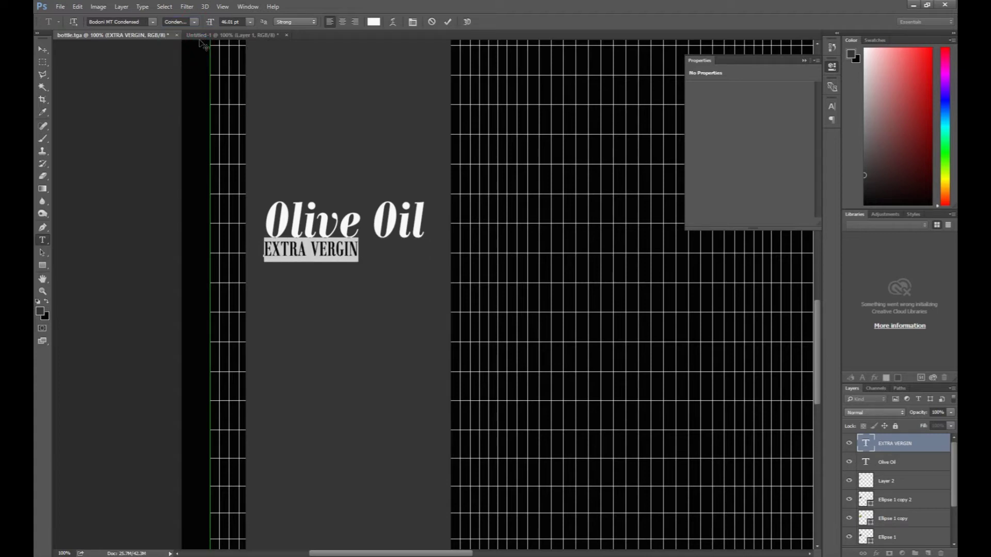
{"action": "left_click", "coordinate": [42, 49]}
{"action": "left_click_drag", "start_coordinate": [295, 251], "coordinate": [329, 251]}
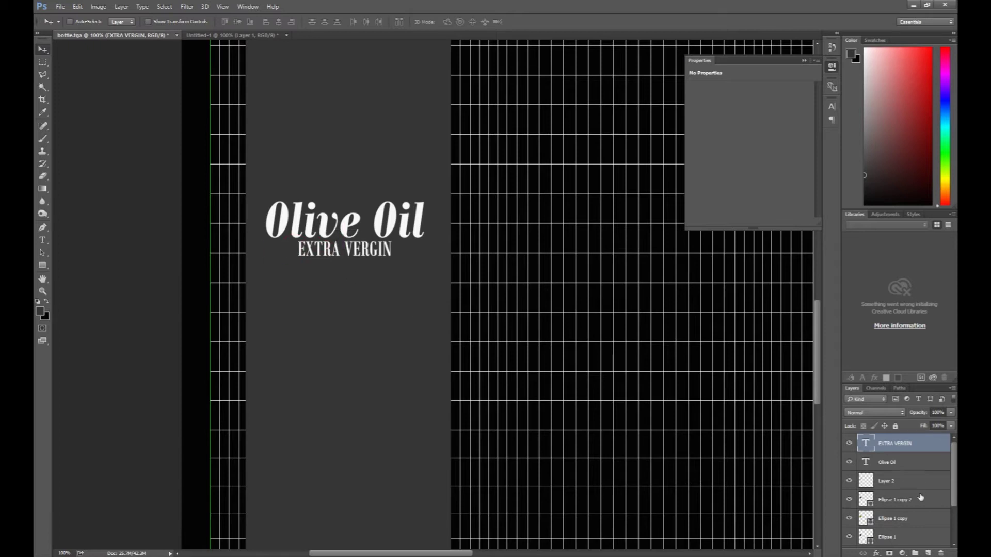
{"action": "left_click", "coordinate": [894, 462], "text": "ctrl"}
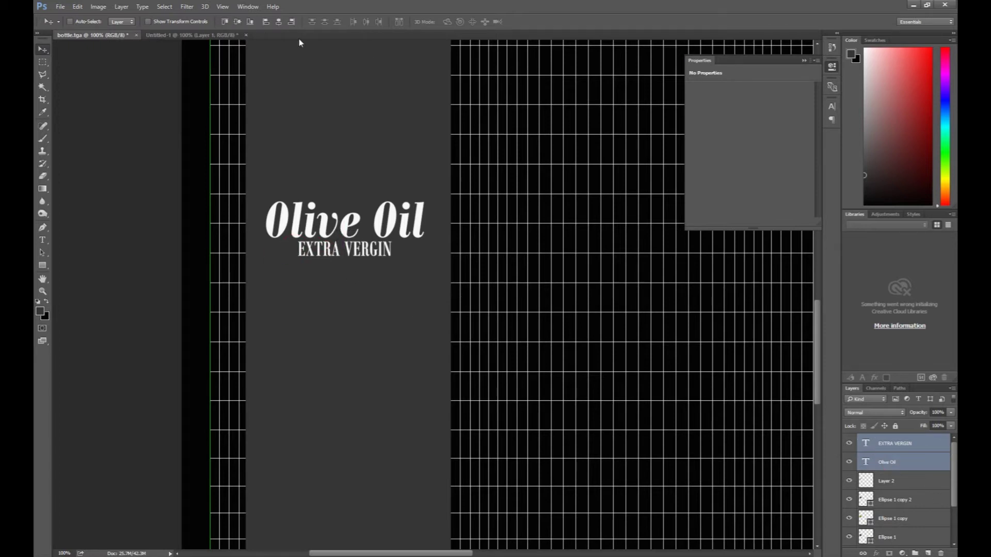
- Nudge Olive Oil up, then slightly enlarge EXTRA VERGIN and raise it
{"action": "left_click", "coordinate": [907, 464]}
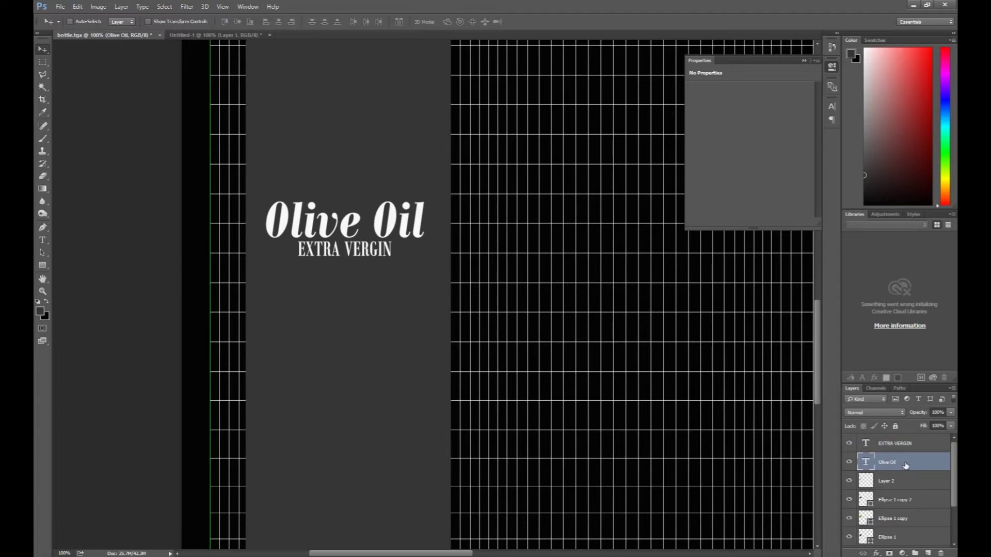
{"action": "key", "text": "shift+Up"}
{"action": "key", "text": "shift+Up"}
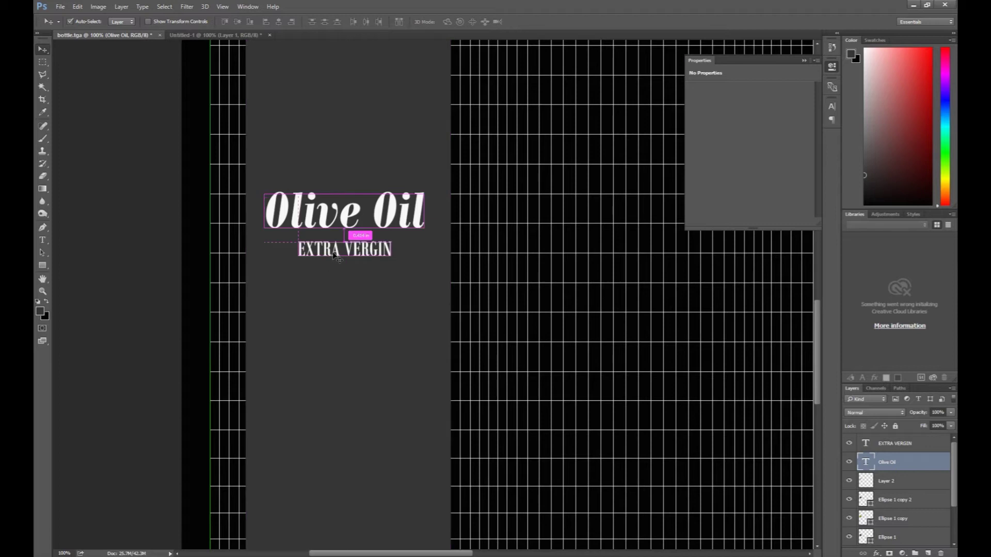
{"action": "left_click", "coordinate": [356, 250], "text": "ctrl"}
{"action": "key", "text": "ctrl+t"}
{"action": "left_click_drag", "start_coordinate": [390, 264], "coordinate": [412, 262], "text": "alt"}
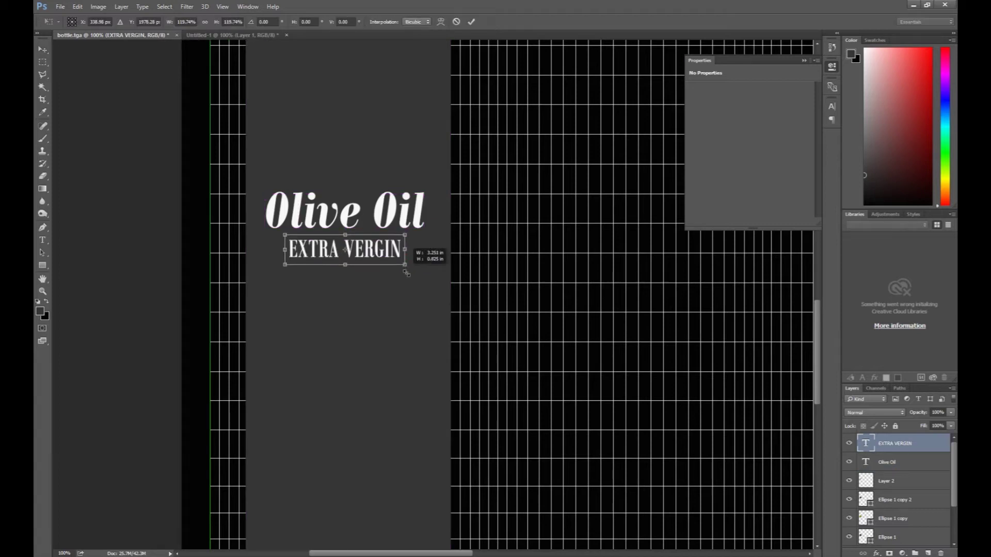
{"action": "key", "text": "Return"}
{"action": "key", "text": "Up"}
{"action": "key", "text": "Up"}
{"action": "key", "text": "Up"}
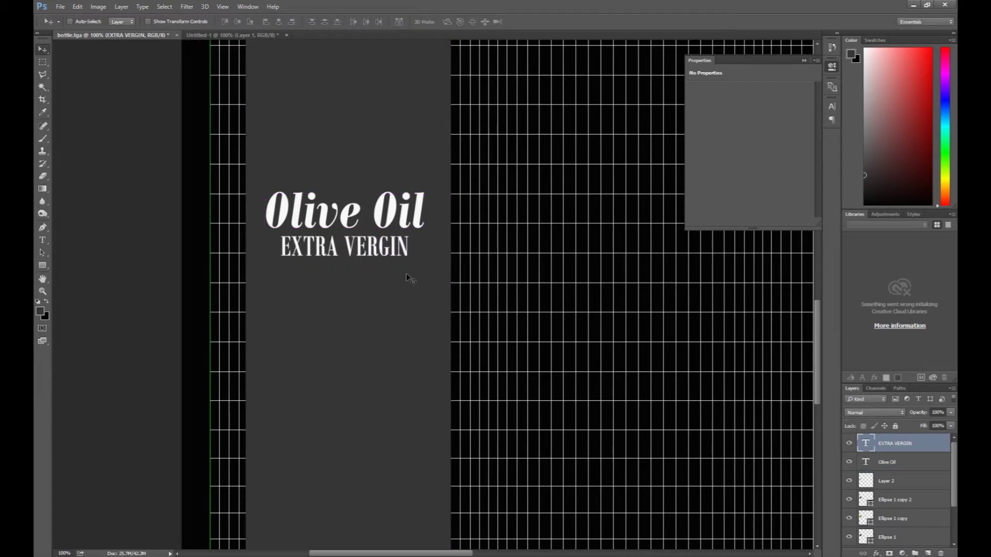
- Change the EXTRA VERGIN font to a light sans-serif
{"action": "double_click", "coordinate": [865, 445]}
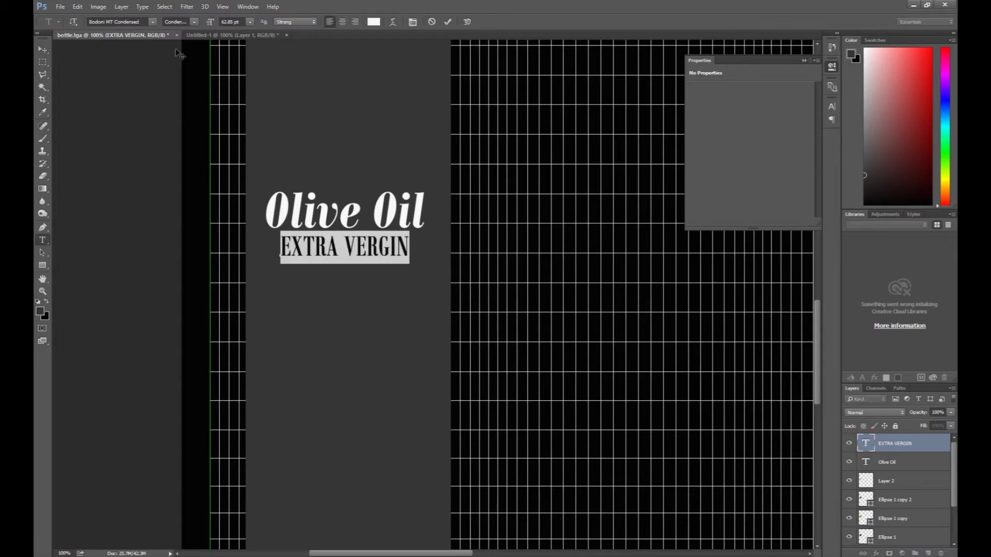
{"action": "left_click", "coordinate": [144, 22]}
{"action": "key", "text": "Up"}
{"action": "key", "text": "Up"}
{"action": "key", "text": "Up"}
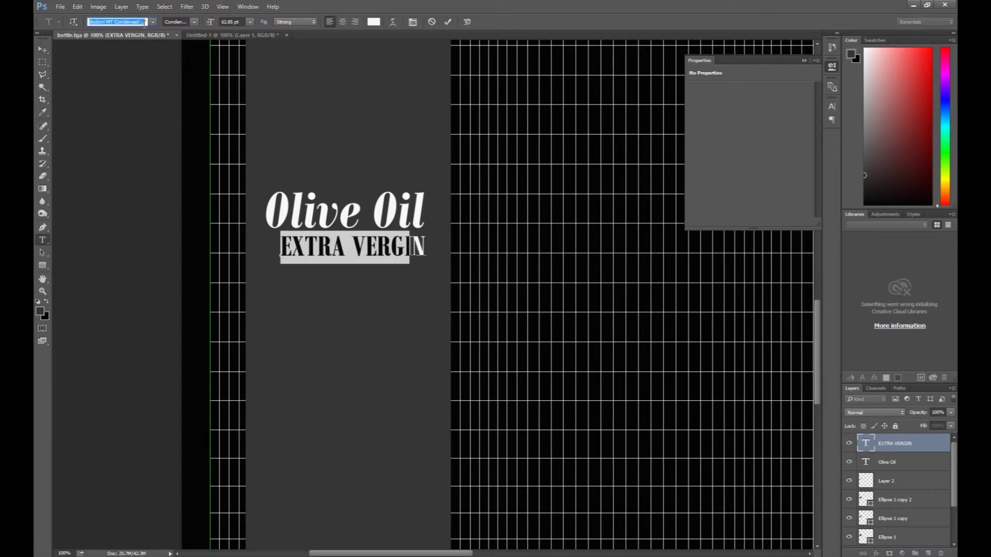
{"action": "key", "text": "Up"}
{"action": "key", "text": "Up"}
{"action": "key", "text": "Up"}
{"action": "key", "text": "Up"}
{"action": "key", "text": "Down"}
{"action": "key", "text": "Down"}
{"action": "key", "text": "Down"}
{"action": "key", "text": "Down"}
{"action": "key", "text": "Down"}
{"action": "key", "text": "Down"}
{"action": "key", "text": "Down"}
{"action": "key", "text": "Down"}
{"action": "key", "text": "Down"}
{"action": "key", "text": "Down"}
{"action": "key", "text": "Down"}
{"action": "key", "text": "Down"}
{"action": "key", "text": "Down"}
{"action": "key", "text": "Down"}
{"action": "key", "text": "Down"}
{"action": "key", "text": "Down"}
{"action": "key", "text": "Up"}
{"action": "key", "text": "Up"}
{"action": "key", "text": "Up"}
{"action": "key", "text": "Up"}
{"action": "key", "text": "Down"}
{"action": "key", "text": "Down"}
{"action": "key", "text": "Down"}
{"action": "key", "text": "Down"}
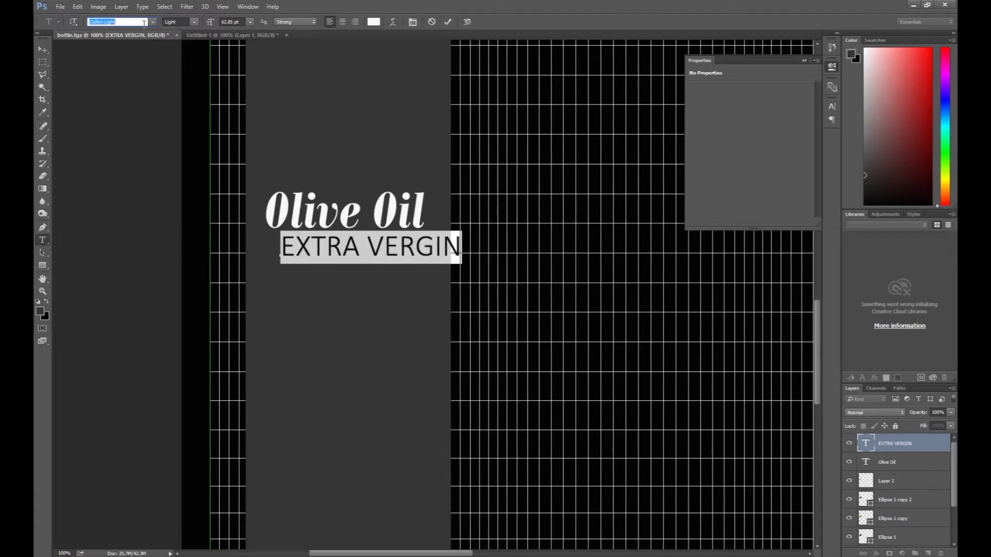
{"action": "key", "text": "ctrl+Return"}
- Shrink EXTRA VERGIN to about 66% and select it with the Olive Oil layer
{"action": "key", "text": "ctrl+t"}
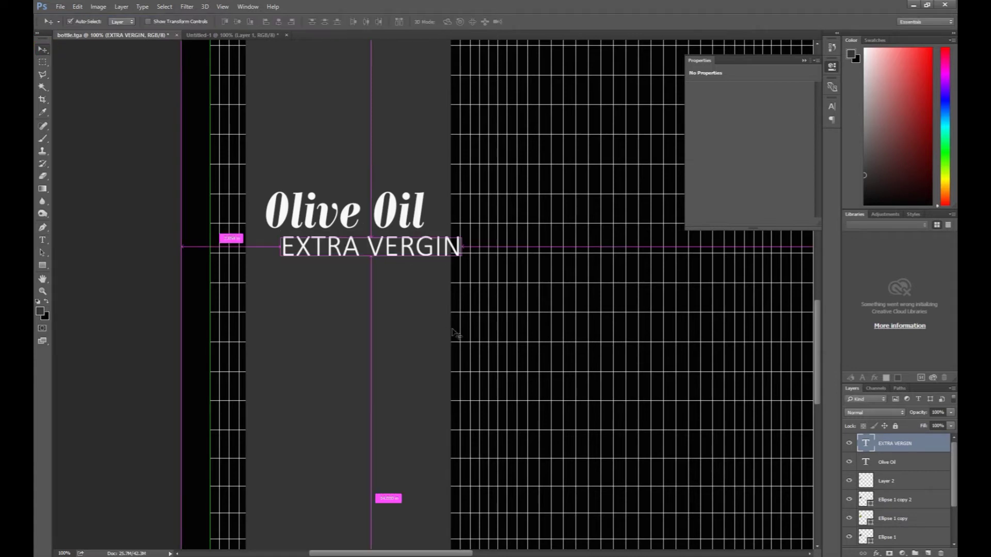
{"action": "left_click_drag", "start_coordinate": [463, 269], "coordinate": [402, 256], "text": "shift"}
{"action": "key", "text": "Return"}
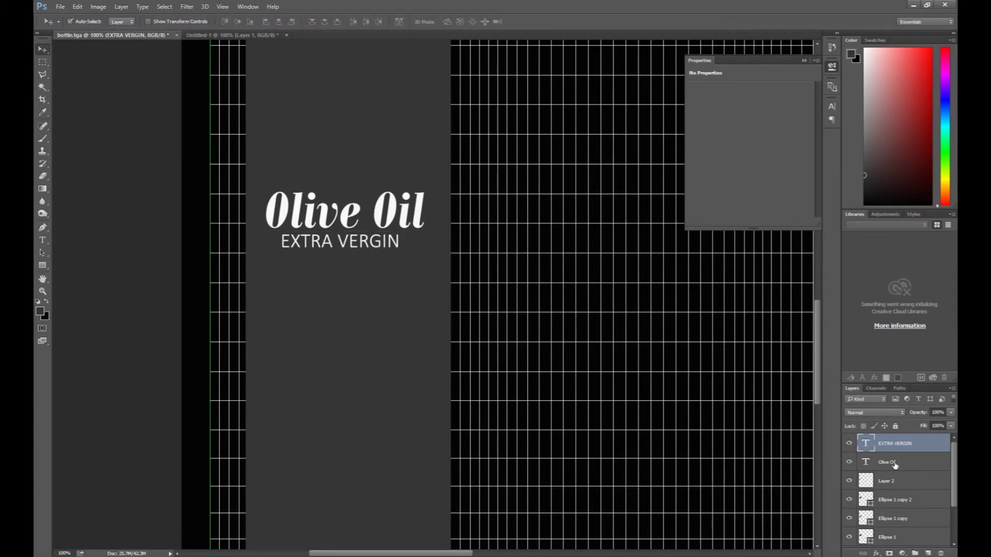
{"action": "left_click", "coordinate": [895, 465], "text": "shift"}
{"action": "left_click", "coordinate": [279, 22]}
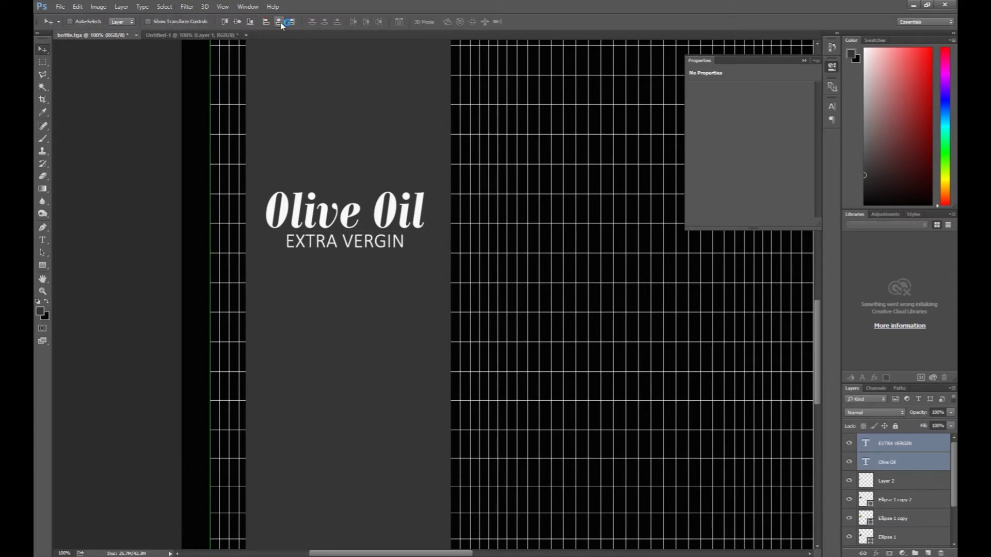
{"action": "left_click", "coordinate": [897, 463]}
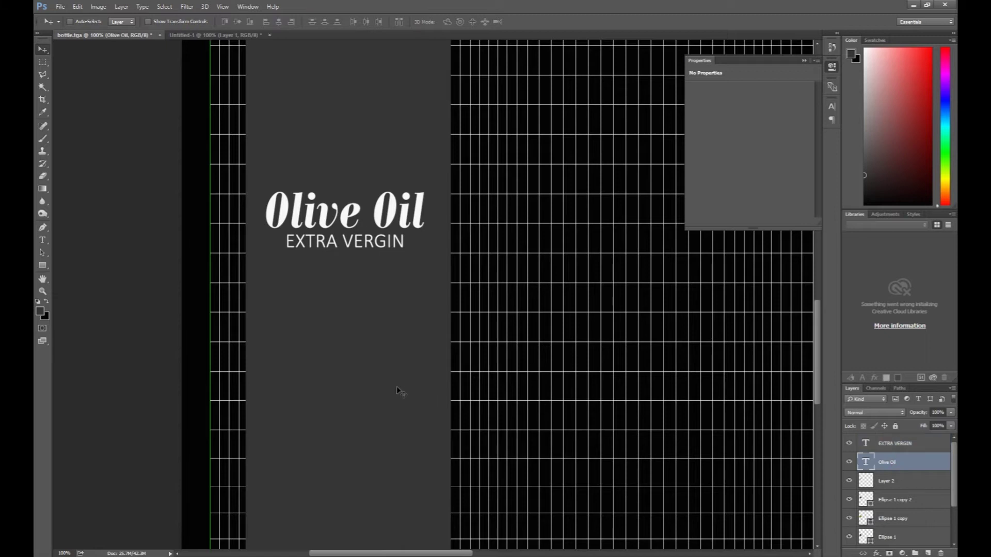
{"action": "key", "text": "ctrl+minus"}
{"action": "key", "text": "ctrl+minus"}
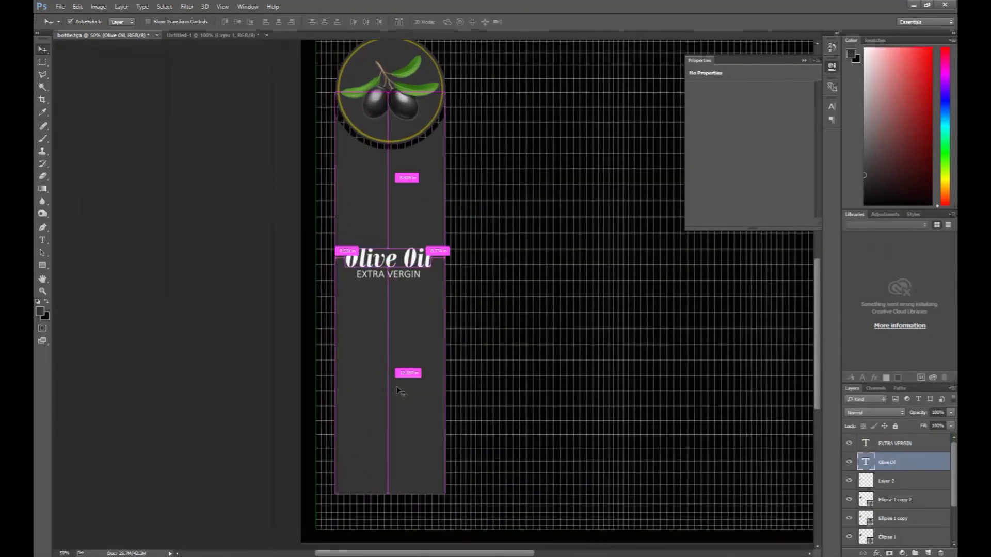
{"action": "key", "text": "ctrl+plus"}
{"action": "scroll", "coordinate": [389, 365], "scroll_direction": "down", "scroll_amount": 3}
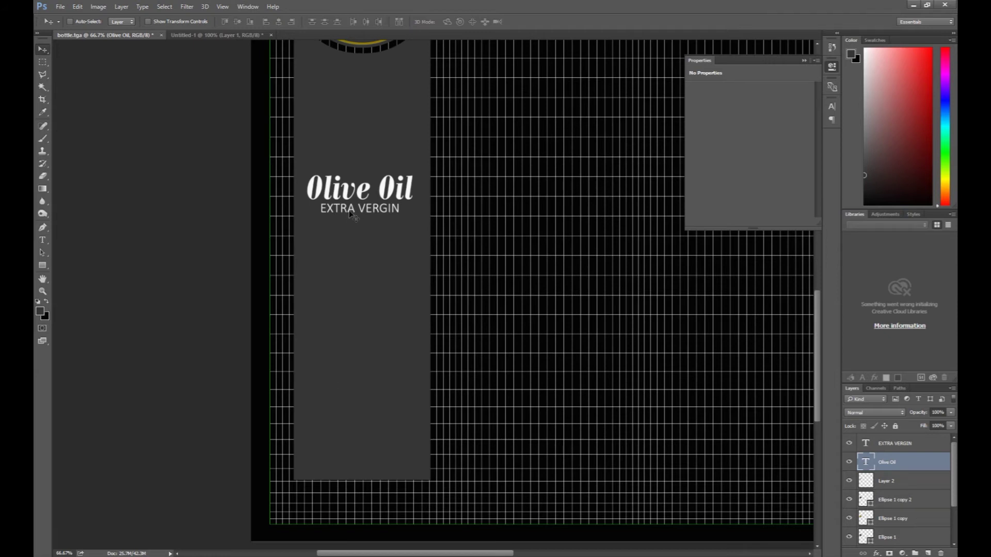
{"action": "left_click_drag", "start_coordinate": [349, 213], "coordinate": [348, 334], "text": "alt"}
{"action": "key", "text": "ctrl+z"}
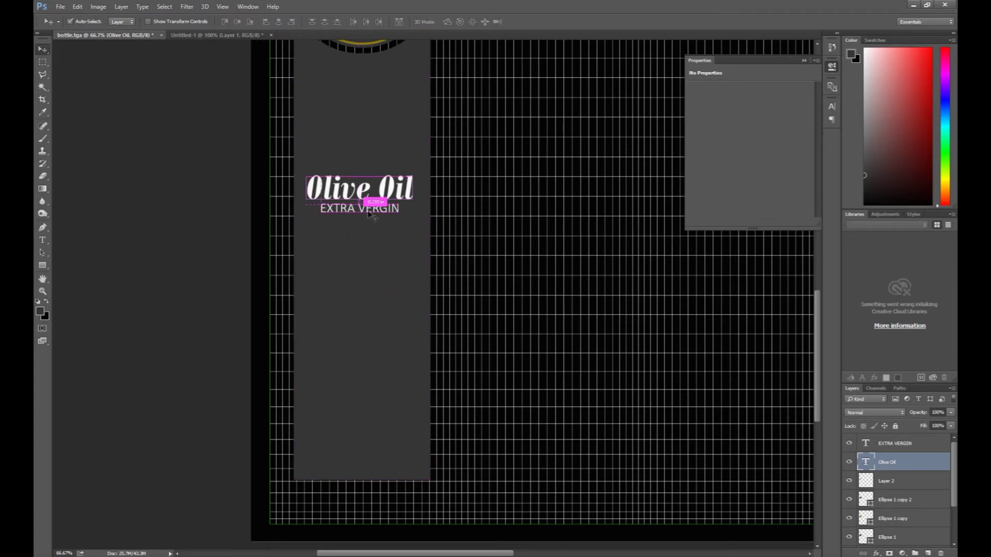
{"action": "left_click", "coordinate": [361, 208], "text": "ctrl"}
{"action": "left_click_drag", "start_coordinate": [361, 208], "coordinate": [378, 356], "text": "alt"}
- Retype the copied line as 'COLD EXTRACTION', scale it down slightly and nudge it lower
{"action": "double_click", "coordinate": [866, 444]}
{"action": "type", "text": "COLD EXTR"}
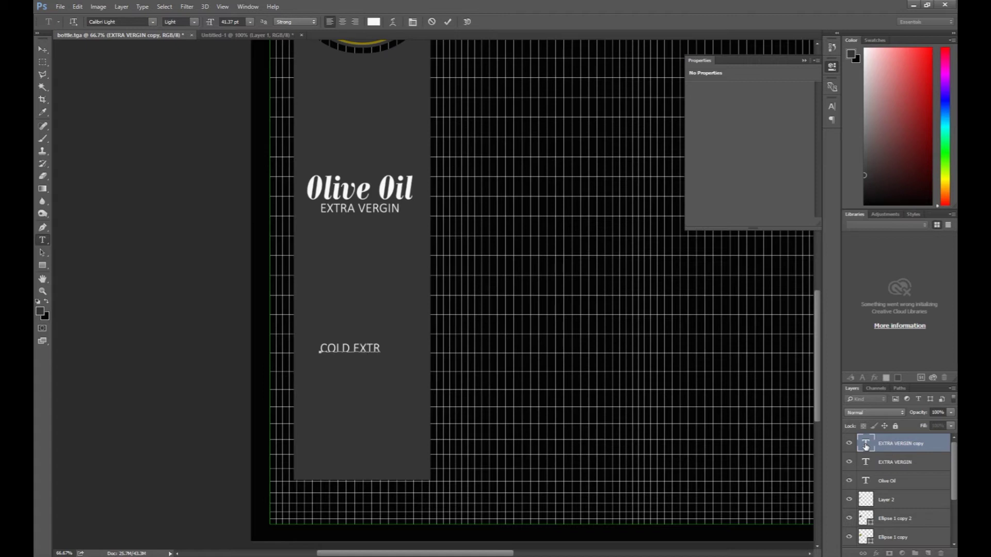
{"action": "type", "text": "ACTION"}
{"action": "left_click", "coordinate": [43, 49]}
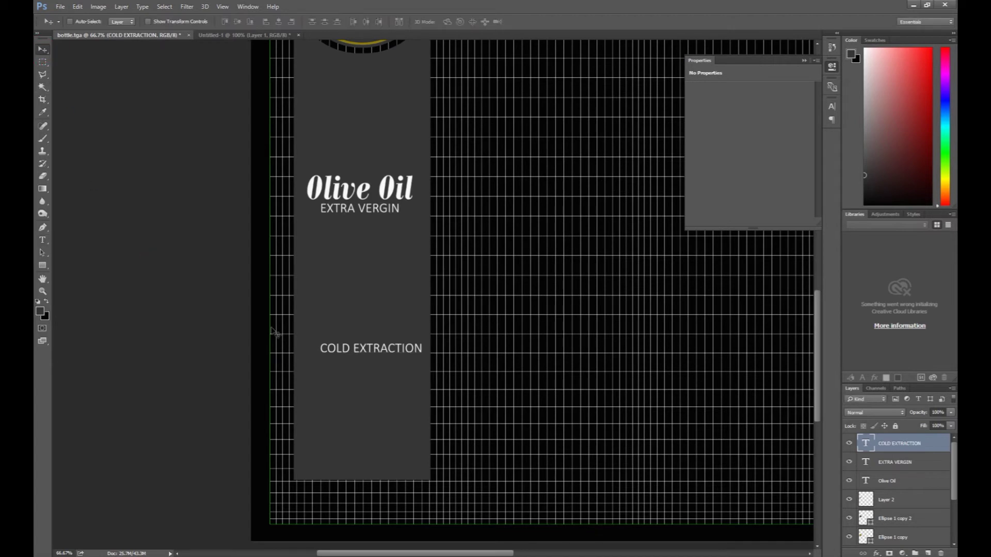
{"action": "key", "text": "ctrl+t"}
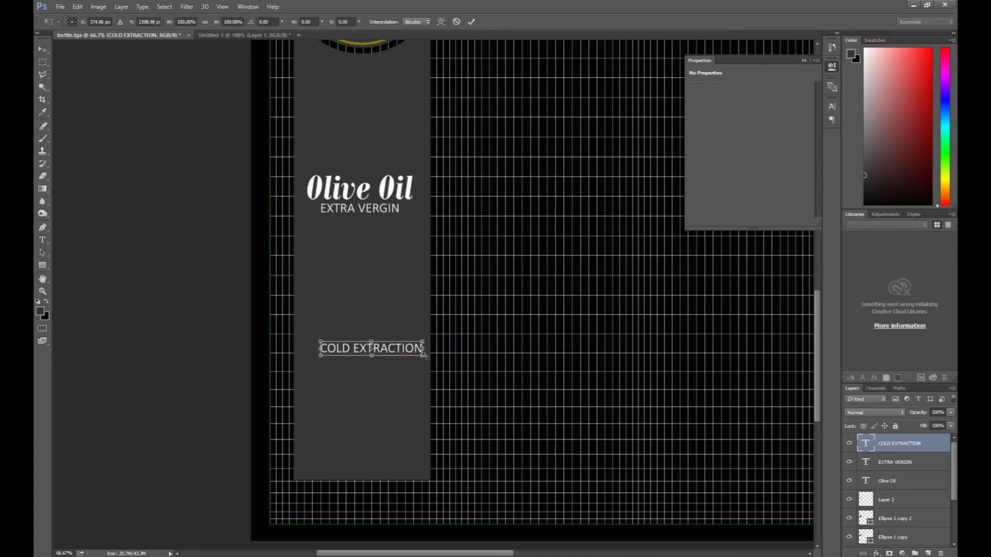
{"action": "left_click_drag", "start_coordinate": [423, 355], "coordinate": [405, 353]}
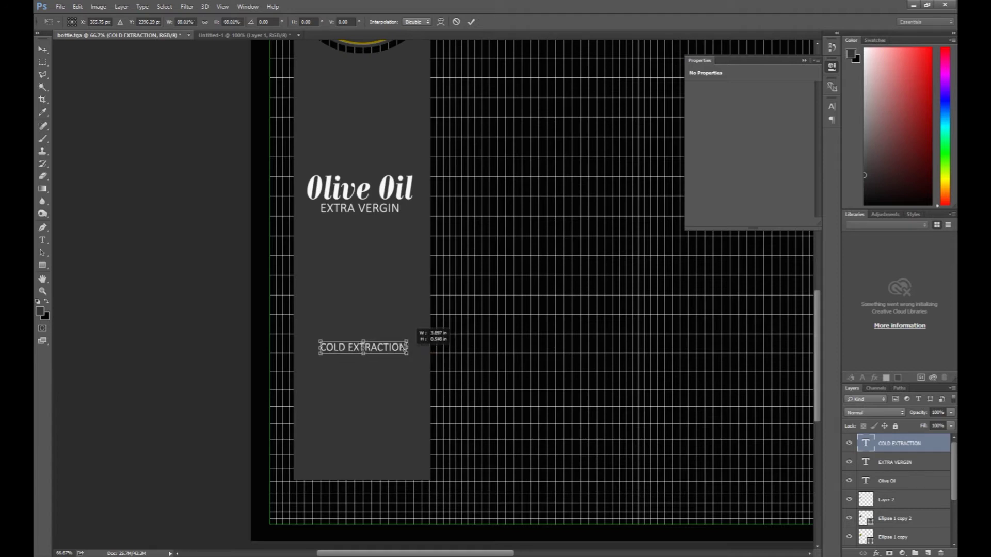
{"action": "key", "text": "Return"}
{"action": "key", "text": "shift+Down"}
{"action": "key", "text": "shift+Down"}
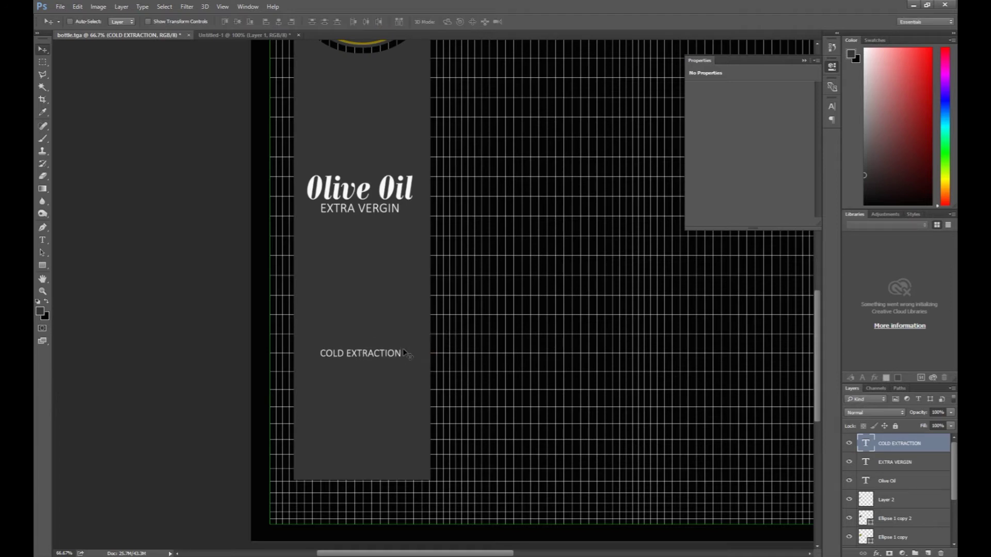
- Zoom in and marquee-select a thin strip above COLD EXTRACTION
{"action": "key", "text": "ctrl+plus"}
{"action": "key", "text": "ctrl+plus"}
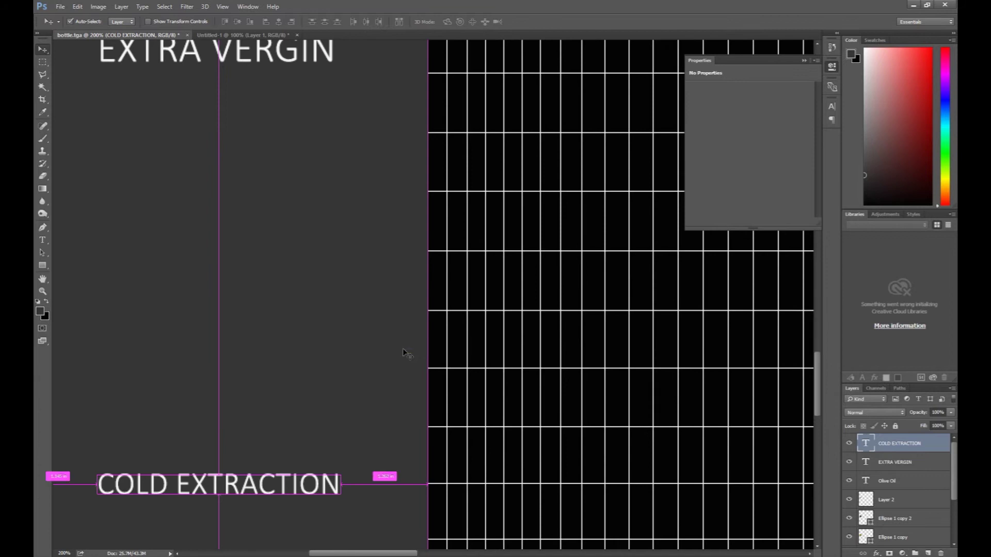
{"action": "left_click_drag", "start_coordinate": [307, 342], "coordinate": [347, 264]}
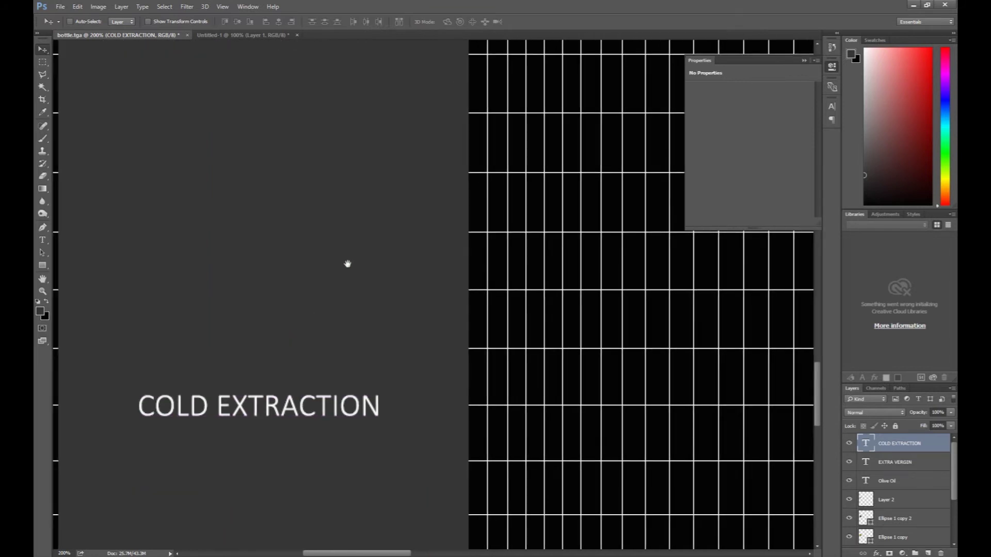
{"action": "left_click", "coordinate": [42, 61]}
{"action": "left_click_drag", "start_coordinate": [140, 388], "coordinate": [440, 389]}
- On a new layer, fill the thin strip with sampled white to form a line
{"action": "left_click", "coordinate": [928, 553]}
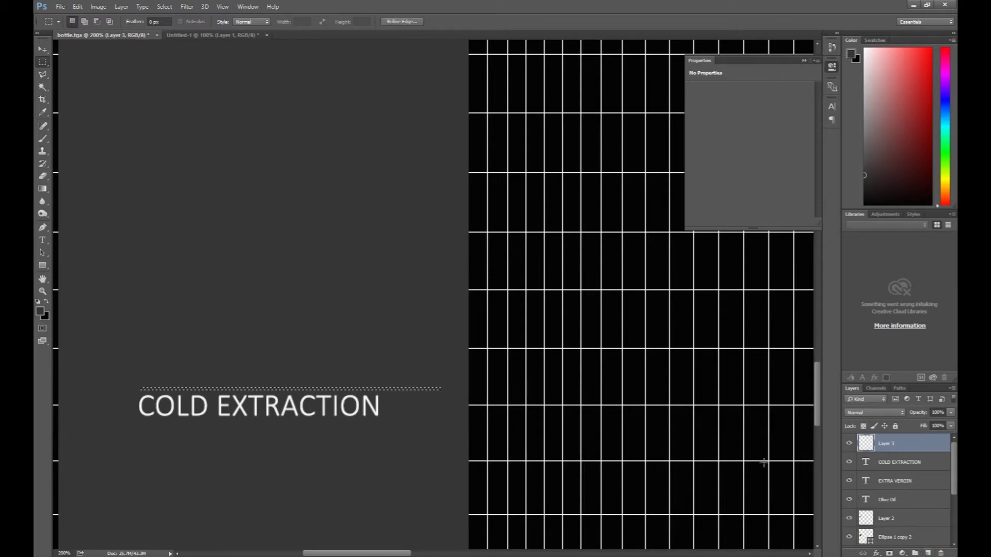
{"action": "key", "text": "i"}
{"action": "left_click", "coordinate": [258, 406]}
{"action": "key", "text": "m"}
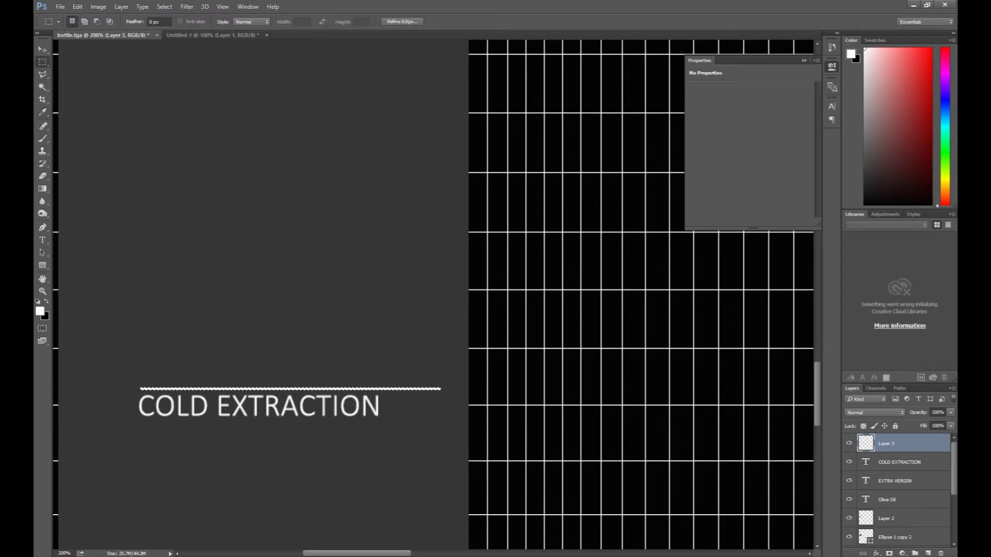
{"action": "key", "text": "alt+BackSpace"}
{"action": "key", "text": "ctrl+d"}
{"action": "key", "text": "v"}
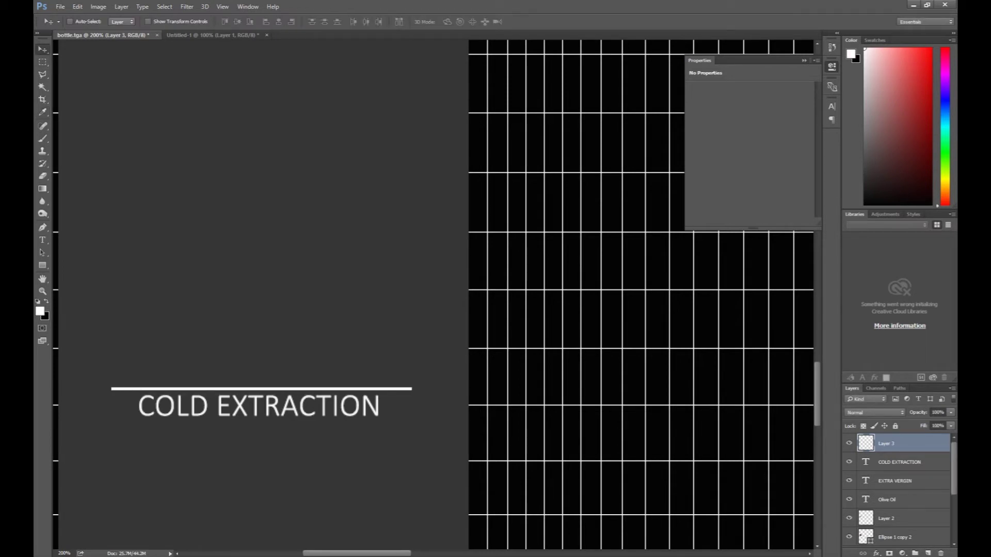
{"action": "key", "text": "Left"}
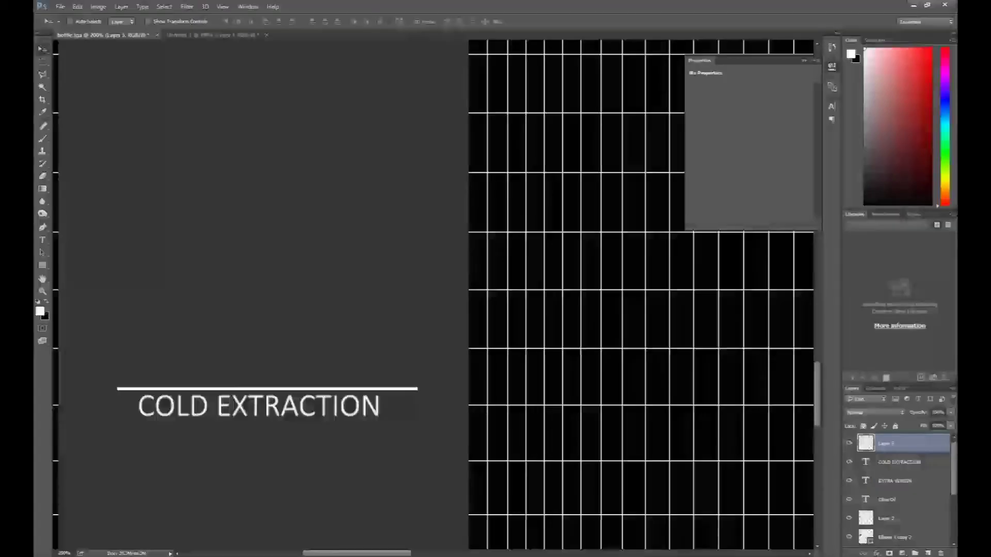
- Resize the white line with Free Transform and view the label at 100%
{"action": "key", "text": "ctrl+minus"}
{"action": "key", "text": "ctrl+minus"}
{"action": "key", "text": "ctrl+plus"}
{"action": "key", "text": "ctrl+plus"}
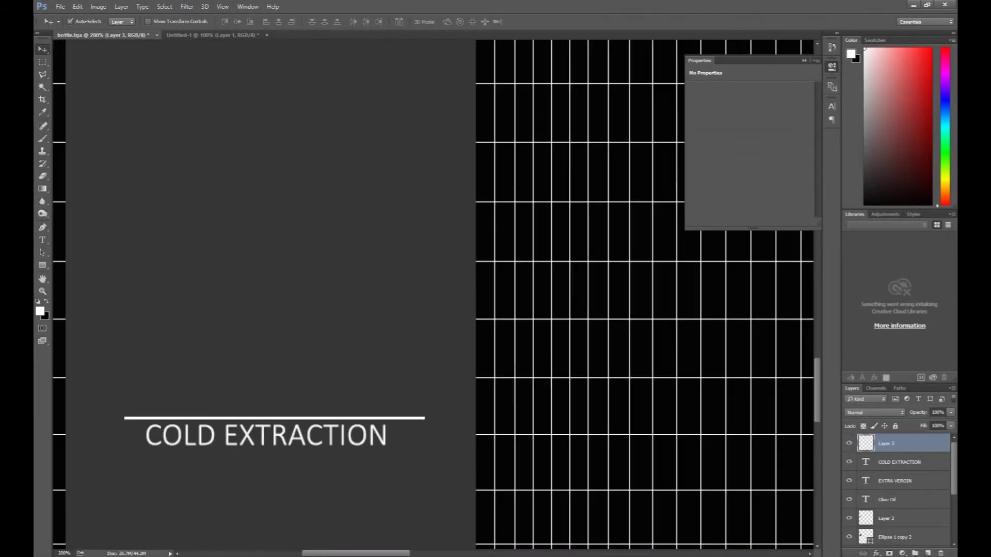
{"action": "key", "text": "ctrl+t"}
{"action": "key", "text": "ctrl+plus"}
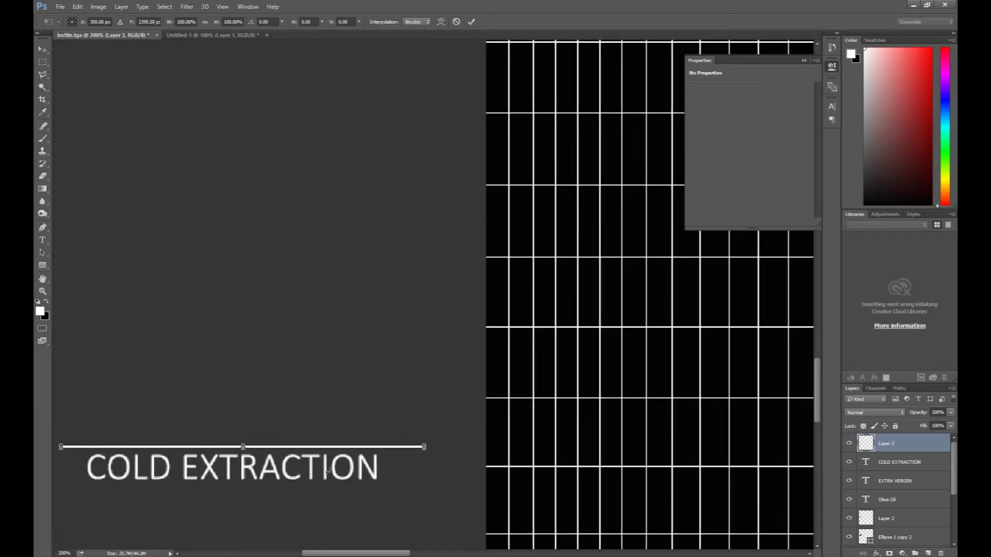
{"action": "left_click_drag", "start_coordinate": [343, 465], "coordinate": [432, 274]}
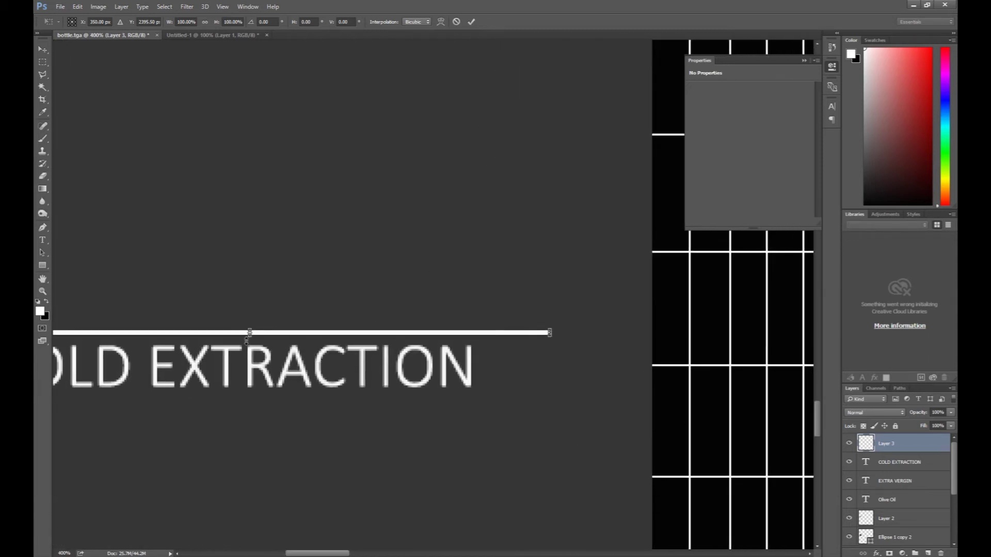
{"action": "key", "text": "Return"}
{"action": "key", "text": "z"}
{"action": "right_click", "coordinate": [246, 310]}
{"action": "left_click", "coordinate": [271, 326]}
- Place the line above COLD EXTRACTION and duplicate it just below the text
{"action": "key", "text": "v"}
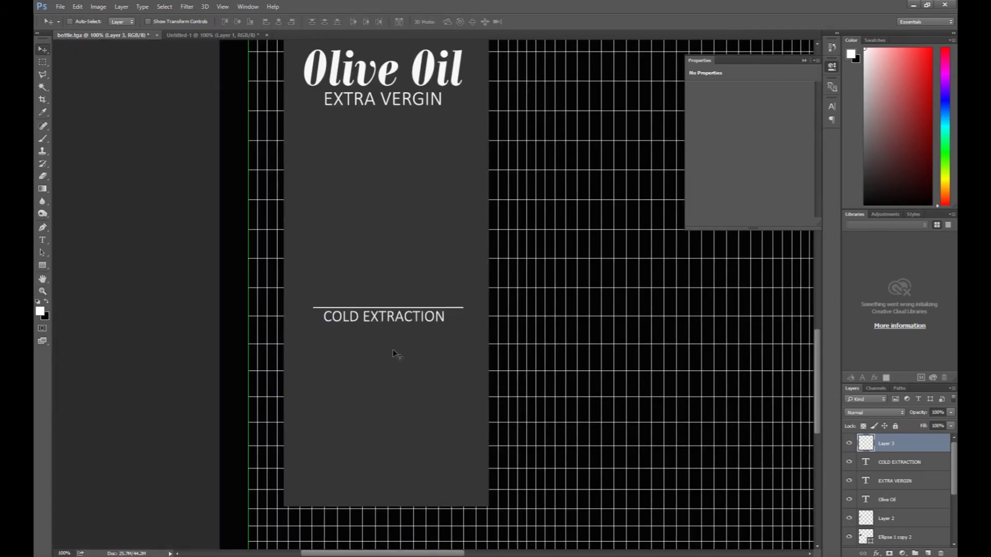
{"action": "key", "text": "Up"}
{"action": "key", "text": "Up"}
{"action": "key", "text": "Up"}
{"action": "key", "text": "Up"}
{"action": "key", "text": "Up"}
{"action": "key", "text": "alt+shift+Down"}
{"action": "key", "text": "alt+shift+Down"}
{"action": "key", "text": "alt+shift+Down"}
{"action": "key", "text": "alt+shift+Down"}
{"action": "key", "text": "alt+shift+Down"}
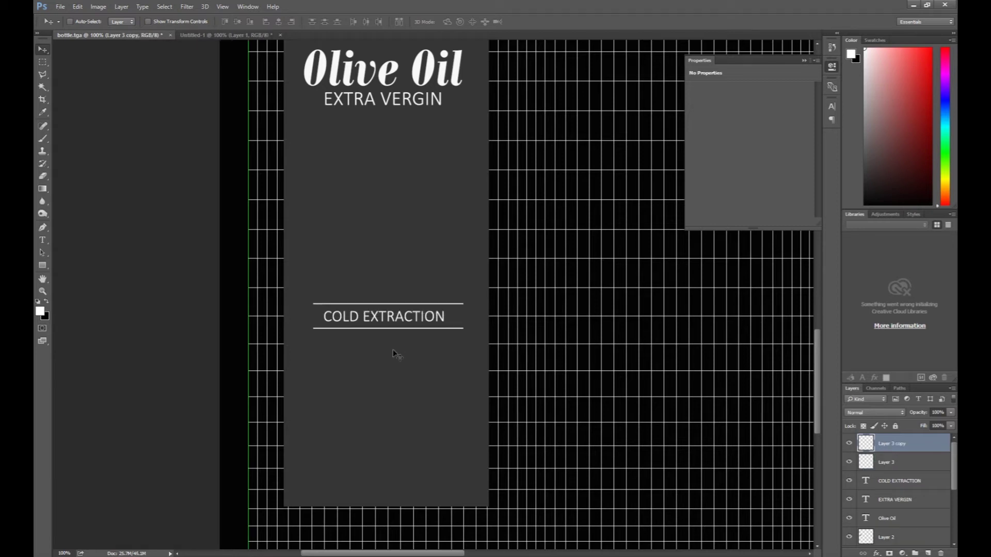
{"action": "key", "text": "Down"}
- Draw a white star custom shape centred above the upper line over COLD EXTRACTION
{"action": "left_click", "coordinate": [43, 266]}
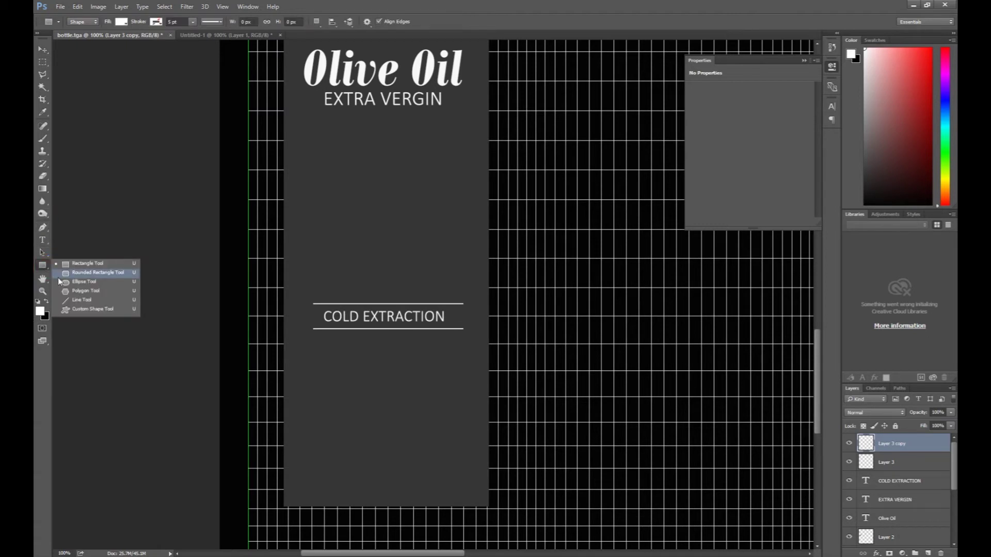
{"action": "left_click", "coordinate": [103, 312]}
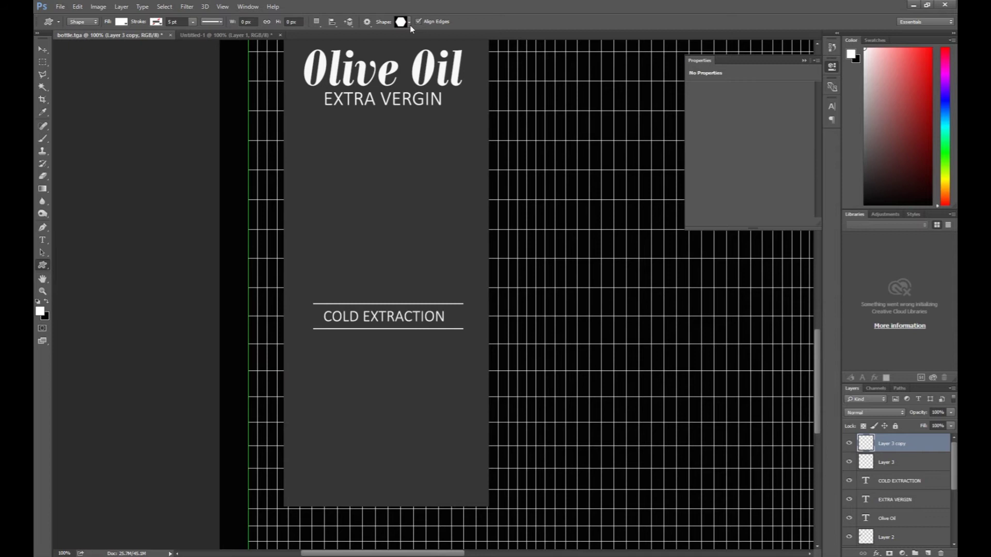
{"action": "left_click", "coordinate": [408, 23]}
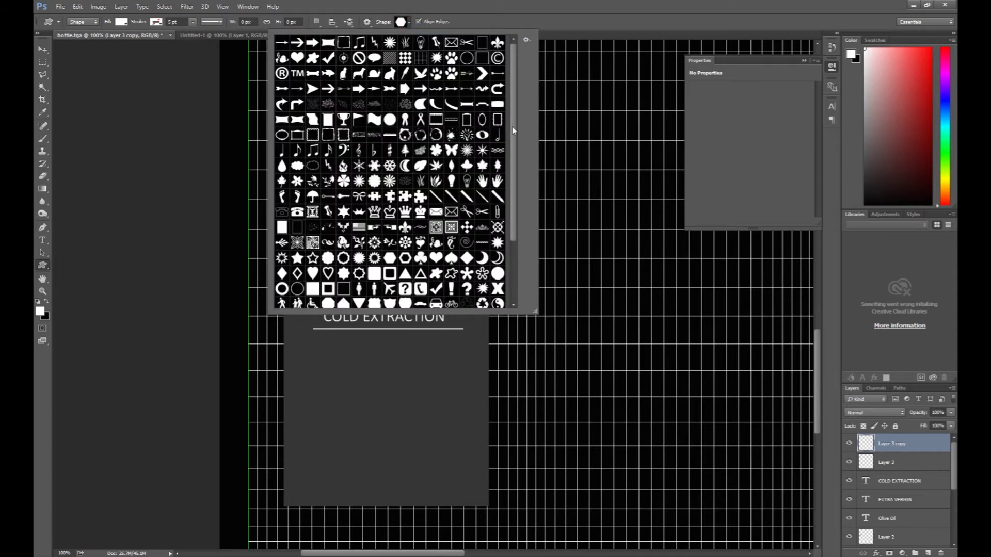
{"action": "left_click_drag", "start_coordinate": [514, 132], "coordinate": [513, 203]}
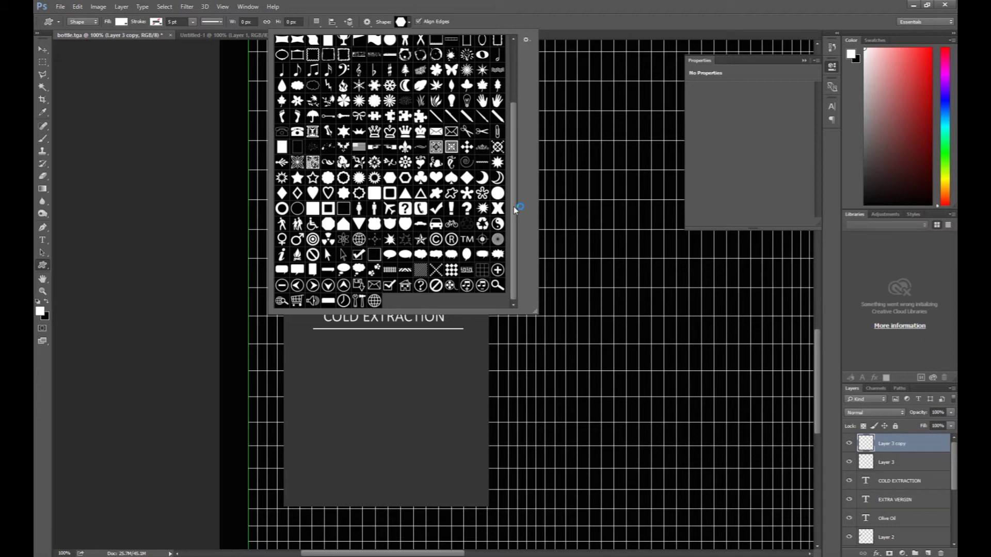
{"action": "left_click", "coordinate": [297, 178]}
{"action": "left_click", "coordinate": [473, 2]}
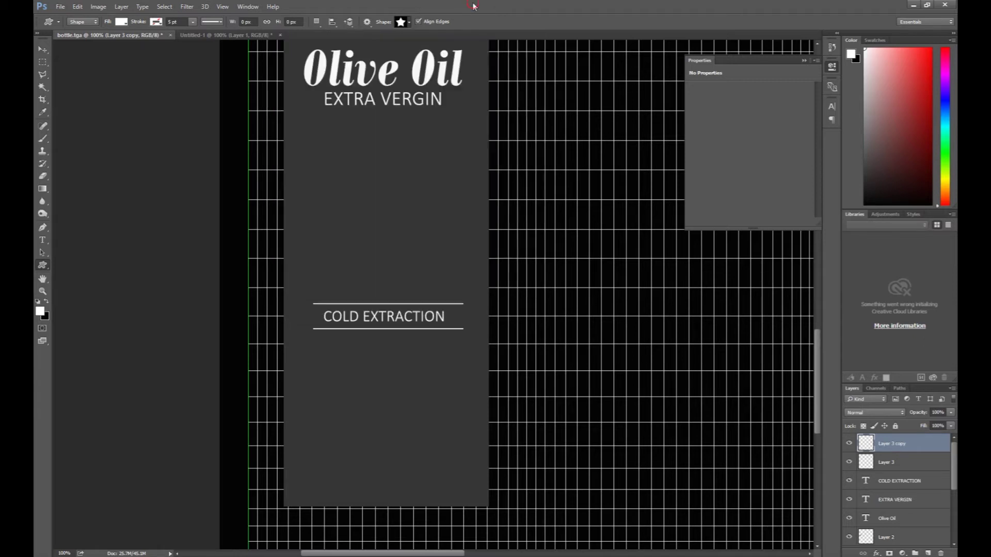
{"action": "left_click_drag", "start_coordinate": [372, 282], "coordinate": [396, 298]}
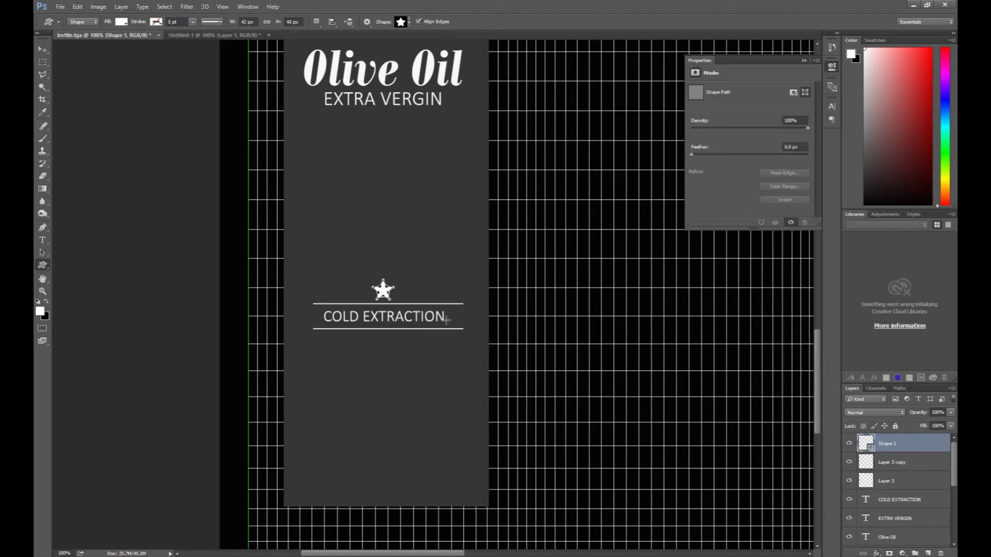
{"action": "key", "text": "v"}
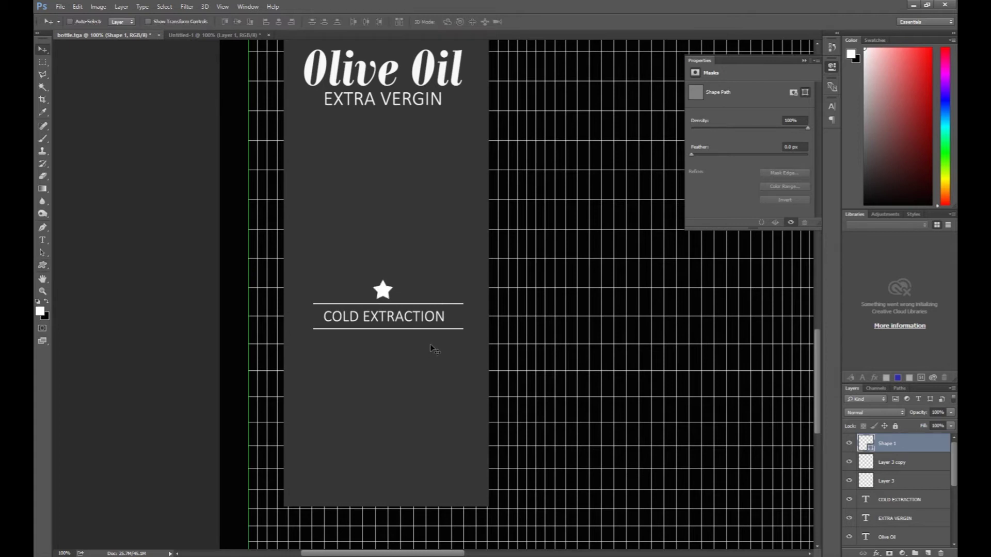
- Add two progressively smaller star copies to the left of the centre star
{"action": "key", "text": "ctrl+j"}
{"action": "key", "text": "shift+Left"}
{"action": "key", "text": "shift+Left"}
{"action": "key", "text": "shift+Left"}
{"action": "key", "text": "shift+Left"}
{"action": "key", "text": "shift+Left"}
{"action": "key", "text": "shift+Left"}
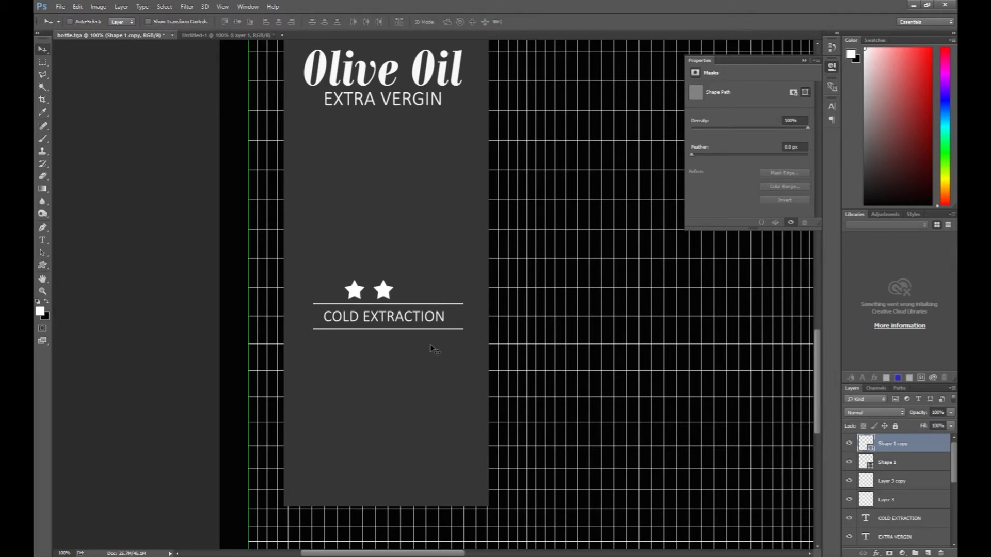
{"action": "key", "text": "ctrl+t"}
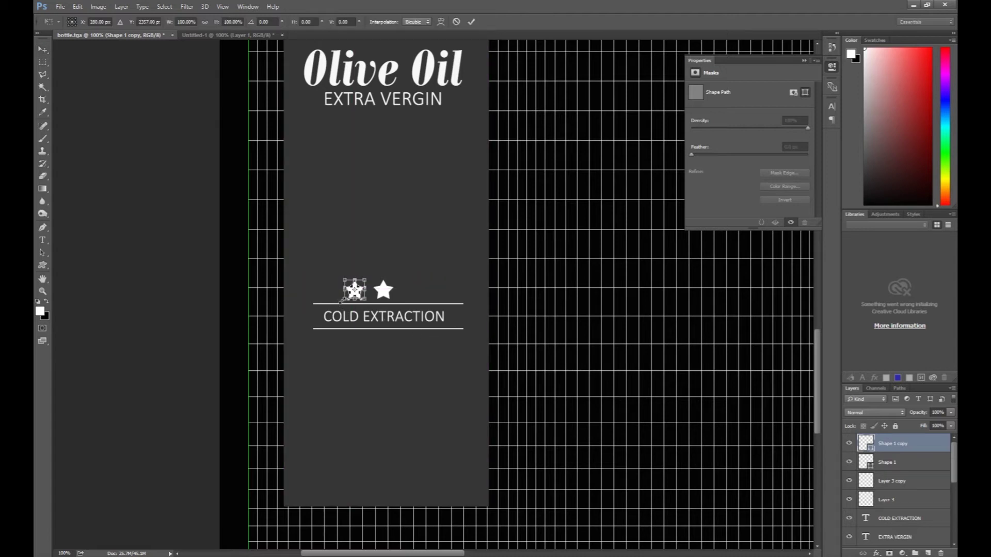
{"action": "left_click_drag", "start_coordinate": [366, 290], "coordinate": [363, 291]}
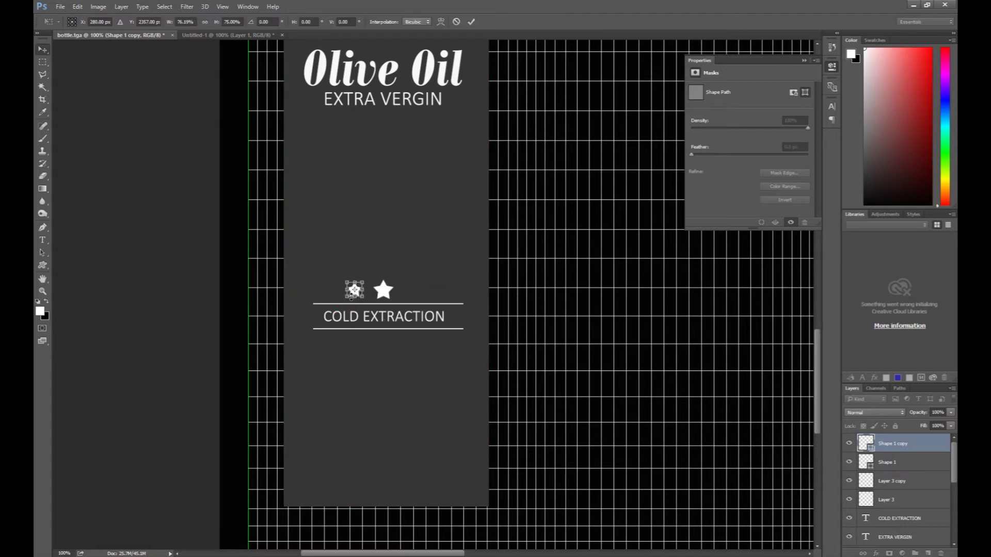
{"action": "key", "text": "Return"}
{"action": "left_click_drag", "start_coordinate": [354, 290], "coordinate": [323, 294], "text": "alt"}
{"action": "key", "text": "ctrl+t"}
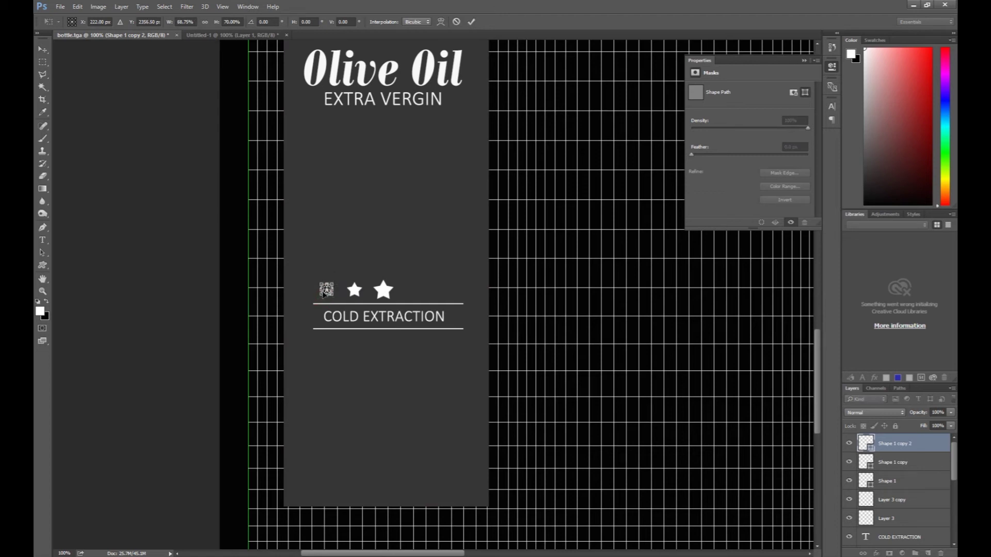
{"action": "key", "text": "Return"}
- Duplicate the two left stars, flip them horizontally, and place them on the right
{"action": "key", "text": "ctrl"}
{"action": "left_click", "coordinate": [355, 292], "text": "shift"}
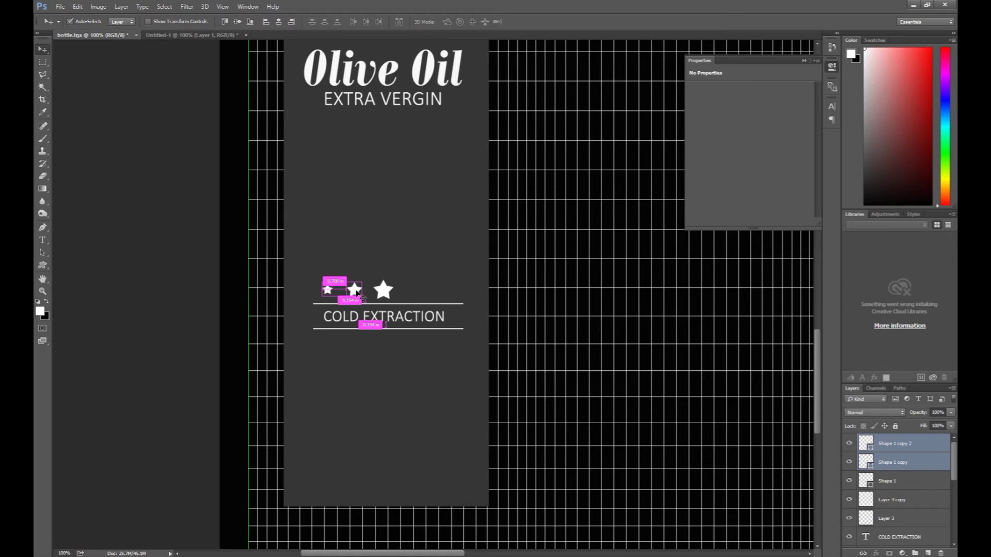
{"action": "key", "text": "ctrl+j"}
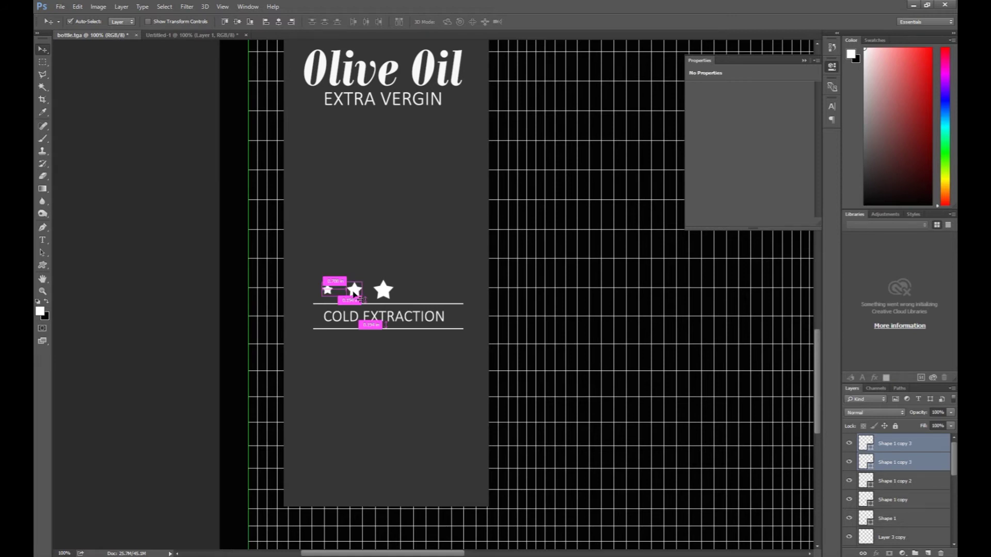
{"action": "key", "text": "ctrl+t"}
{"action": "right_click", "coordinate": [352, 292]}
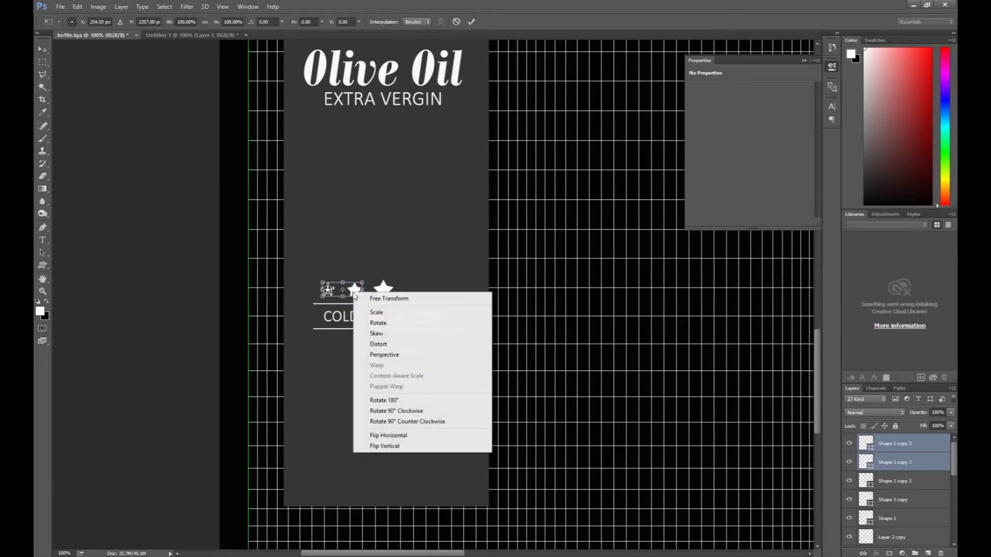
{"action": "left_click", "coordinate": [421, 437]}
{"action": "key", "text": "Return"}
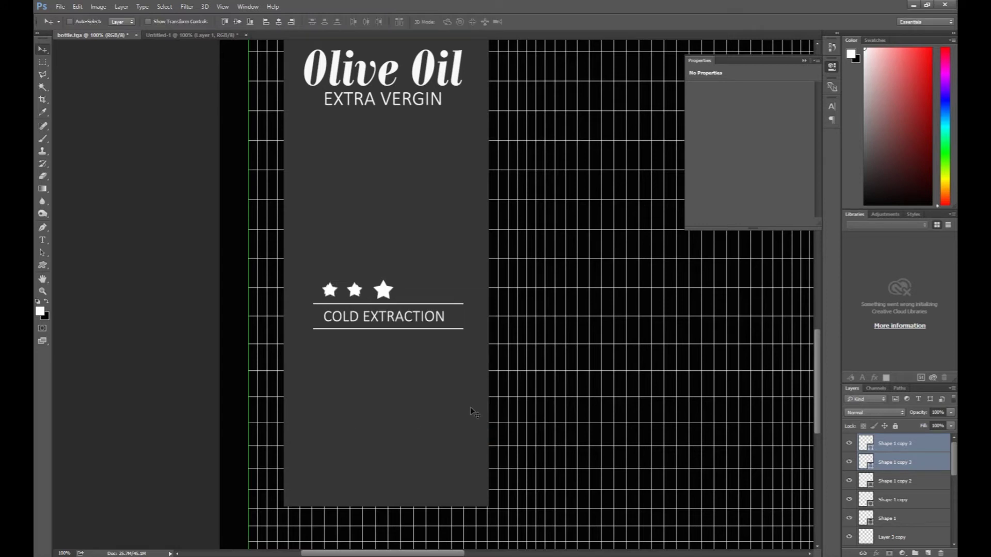
{"action": "left_click_drag", "start_coordinate": [333, 295], "coordinate": [445, 303]}
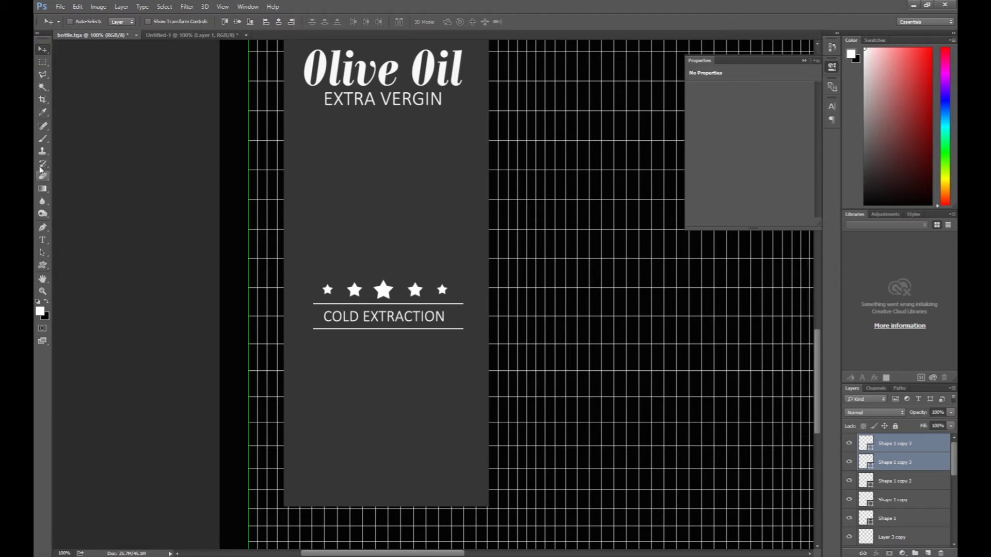
- Draw a paragraph text box below COLD EXTRACTION and paste Lorem Ipsum placeholder text
{"action": "left_click", "coordinate": [43, 240]}
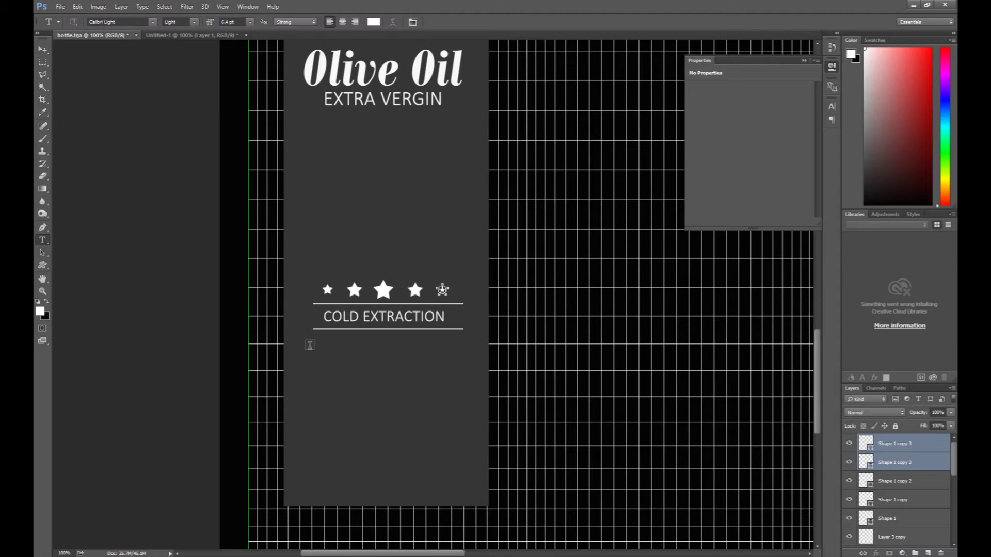
{"action": "left_click_drag", "start_coordinate": [318, 336], "coordinate": [461, 416]}
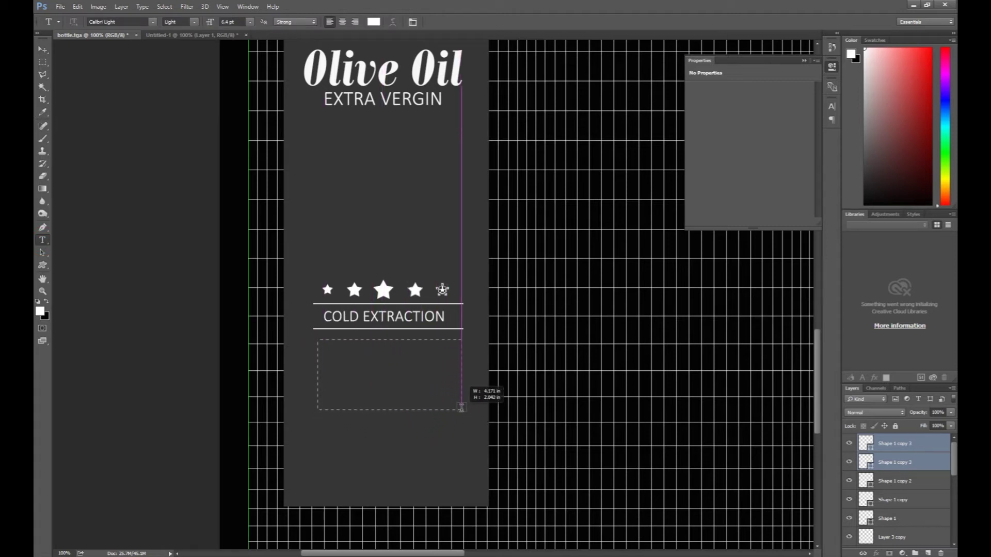
{"action": "left_click_drag", "start_coordinate": [461, 415], "coordinate": [457, 405]}
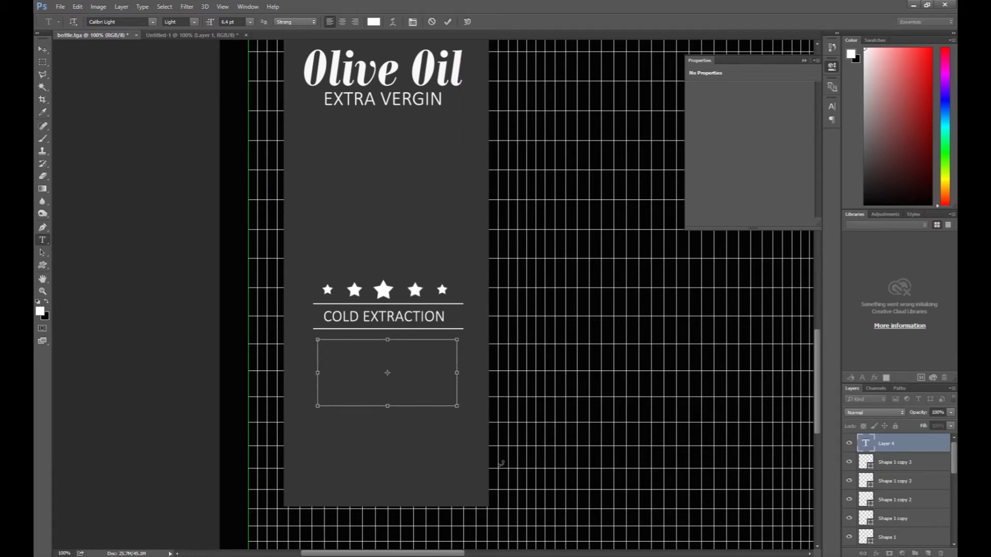
{"action": "key", "text": "ctrl+v"}
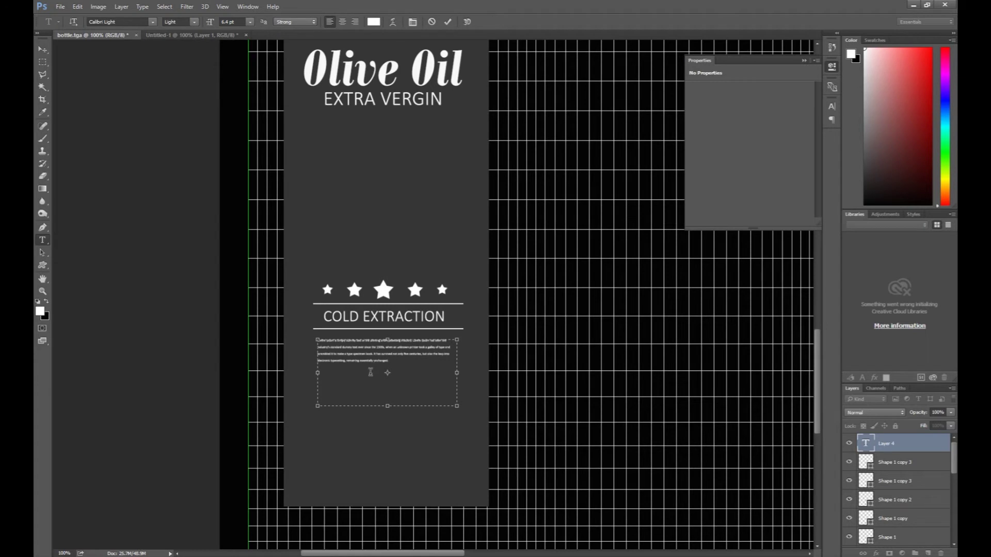
- Set the paragraph to 12 pt, commit it, and nudge it slightly up
{"action": "key", "text": "ctrl+a"}
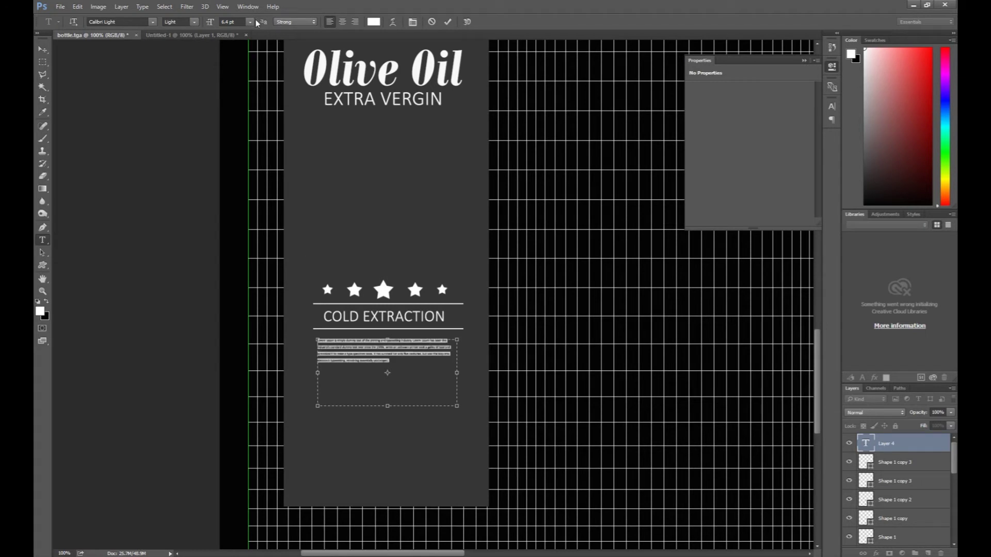
{"action": "left_click", "coordinate": [249, 22]}
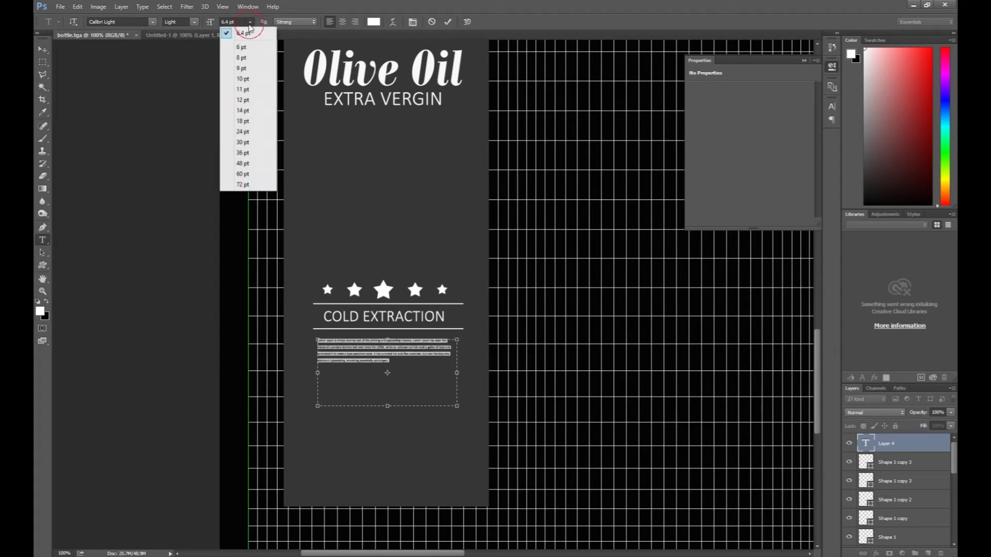
{"action": "left_click", "coordinate": [243, 100]}
{"action": "left_click", "coordinate": [42, 49]}
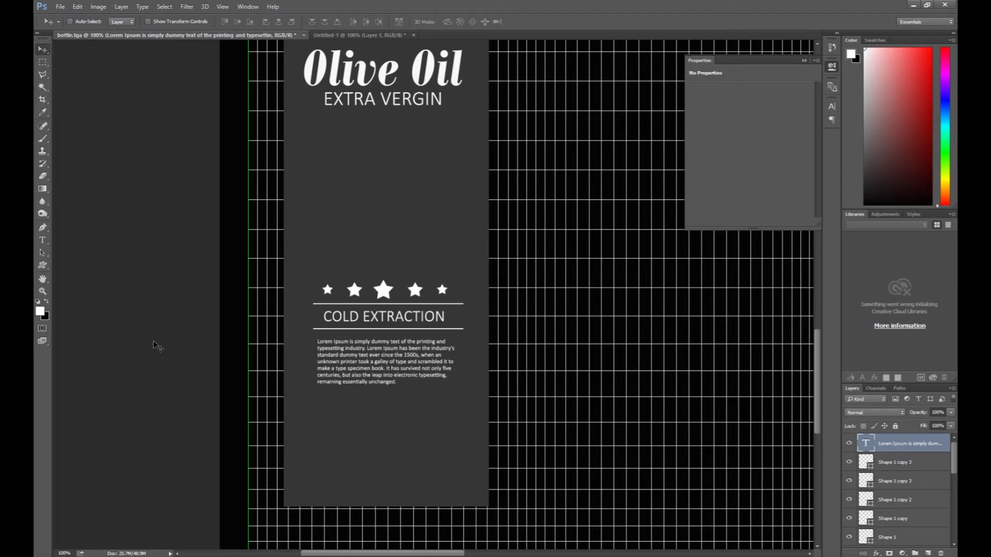
{"action": "key", "text": "shift+Up"}
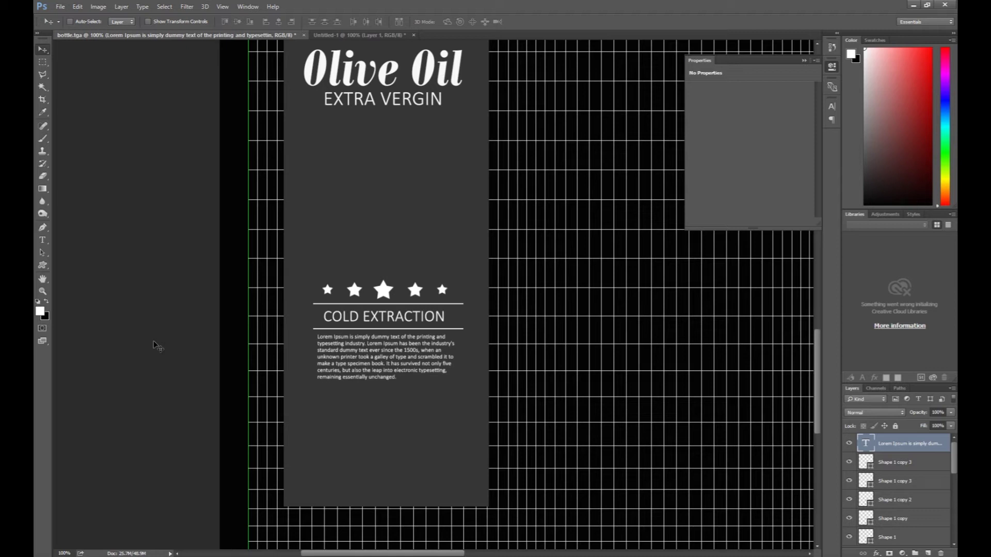
{"action": "key", "text": "ctrl+minus"}
{"action": "key", "text": "ctrl+minus"}
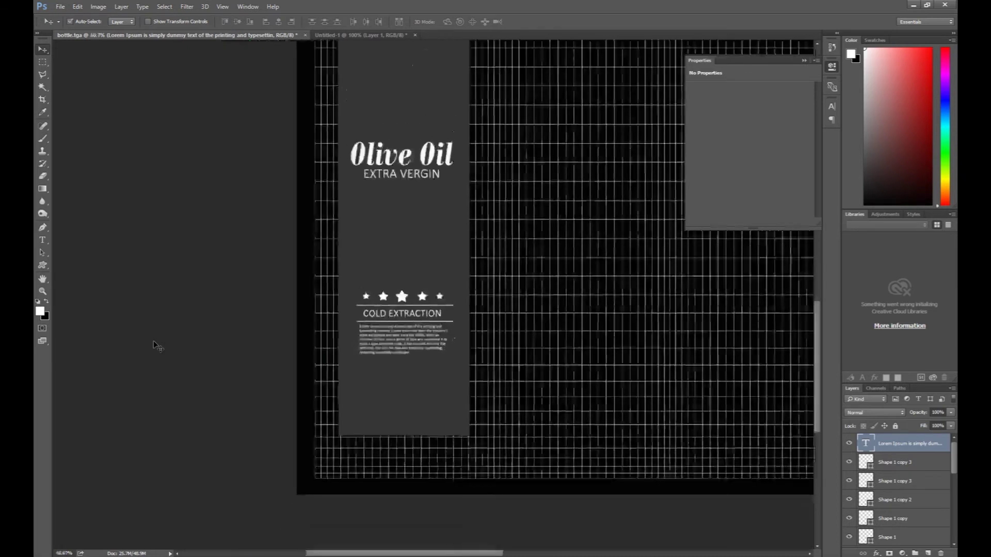
- Fill the Ellipse 1 copy ring around the olive emblem with white
{"action": "left_click_drag", "start_coordinate": [427, 243], "coordinate": [327, 311]}
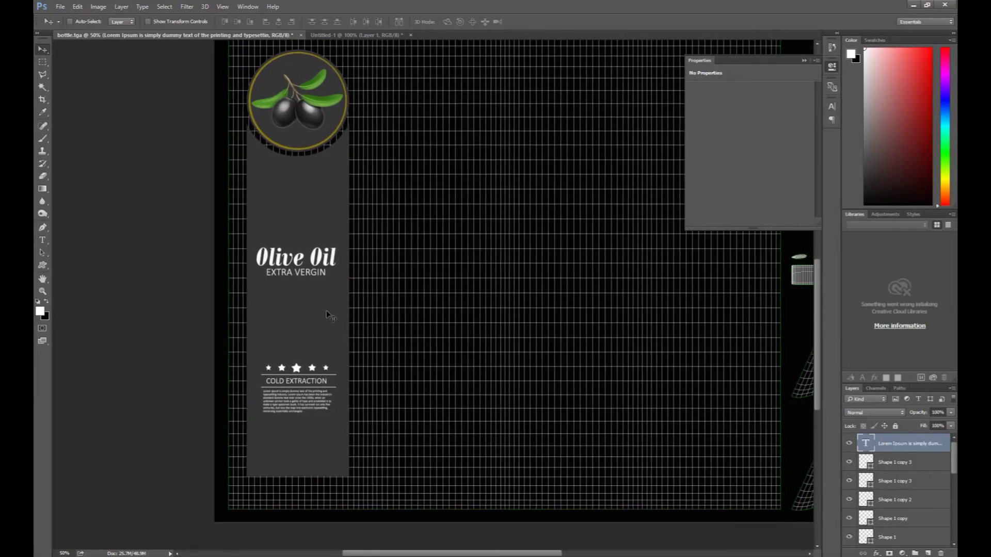
{"action": "key", "text": "ctrl"}
{"action": "left_click", "coordinate": [306, 154], "text": "ctrl"}
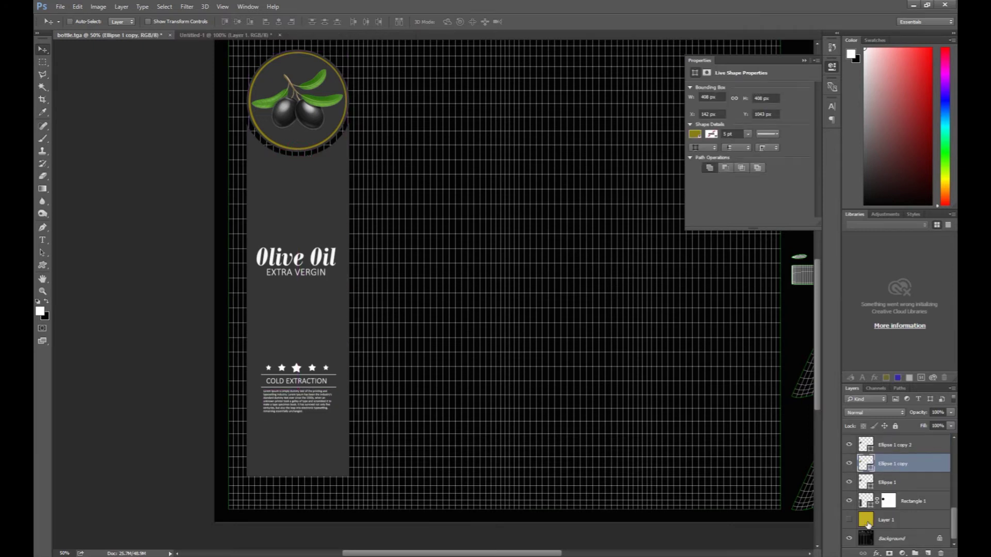
{"action": "key", "text": "alt+BackSpace"}
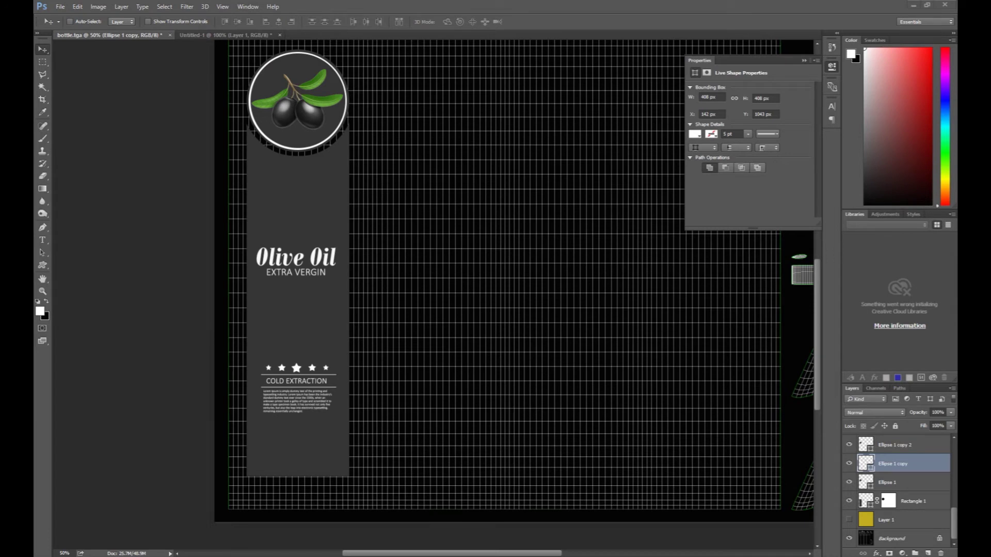
{"action": "left_click", "coordinate": [291, 386], "text": "ctrl"}
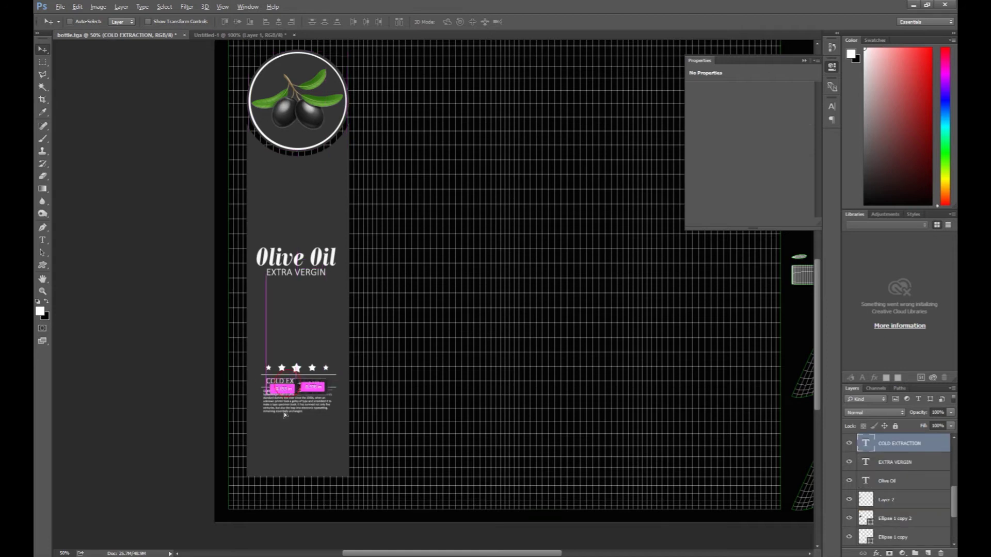
- Copy COLD EXTRACTION to the label bottom, retype it as 750 ml and centre it
{"action": "left_click_drag", "start_coordinate": [285, 415], "coordinate": [286, 496], "text": "alt"}
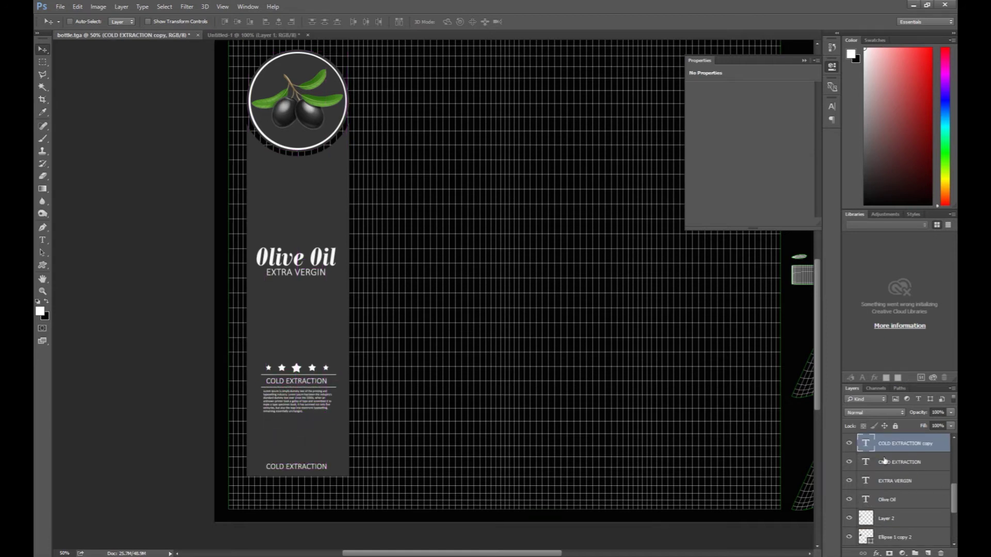
{"action": "double_click", "coordinate": [865, 444]}
{"action": "type", "text": "750 ml"}
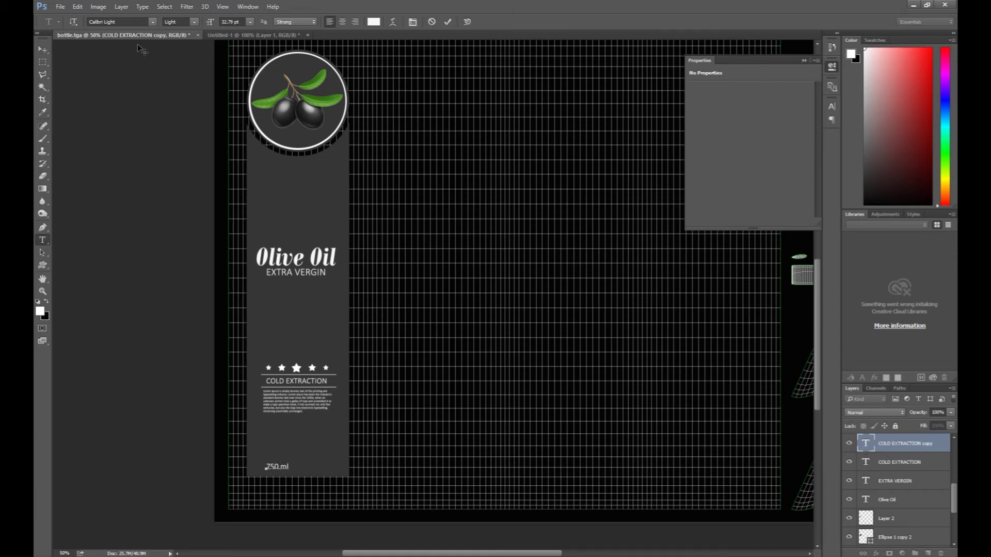
{"action": "left_click", "coordinate": [42, 49]}
{"action": "left_click_drag", "start_coordinate": [283, 468], "coordinate": [302, 467]}
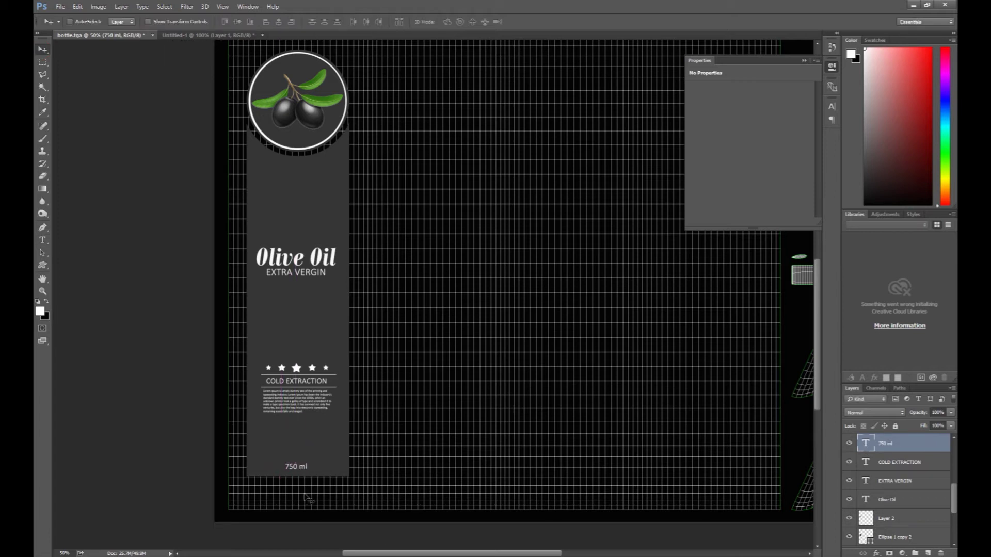
{"action": "key", "text": "Down"}
{"action": "key", "text": "Down"}
{"action": "key", "text": "Down"}
{"action": "key", "text": "Down"}
- Fill the label's Rectangle 1 with a dark grey sampled from the image
{"action": "left_click", "coordinate": [322, 319], "text": "ctrl"}
{"action": "left_click", "coordinate": [44, 313]}
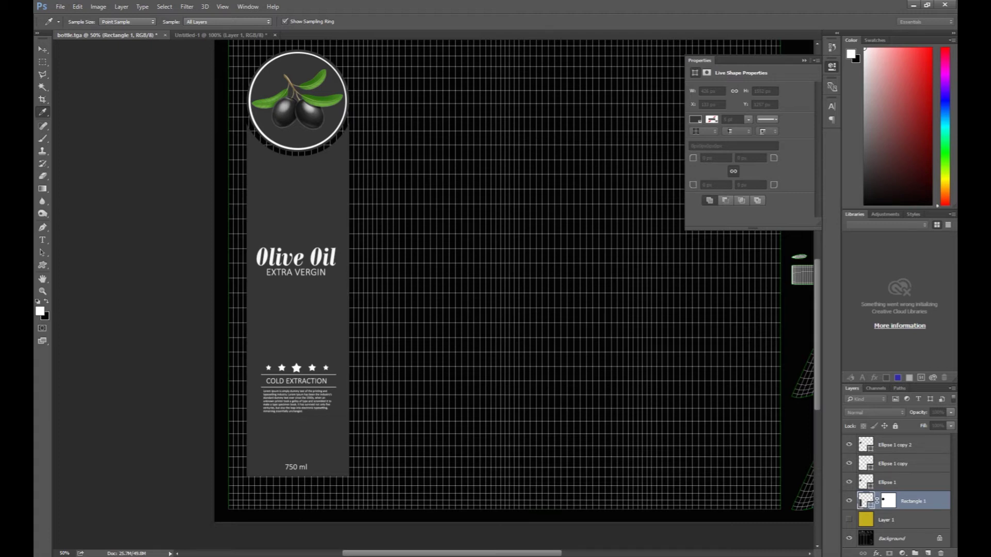
{"action": "key", "text": "Return"}
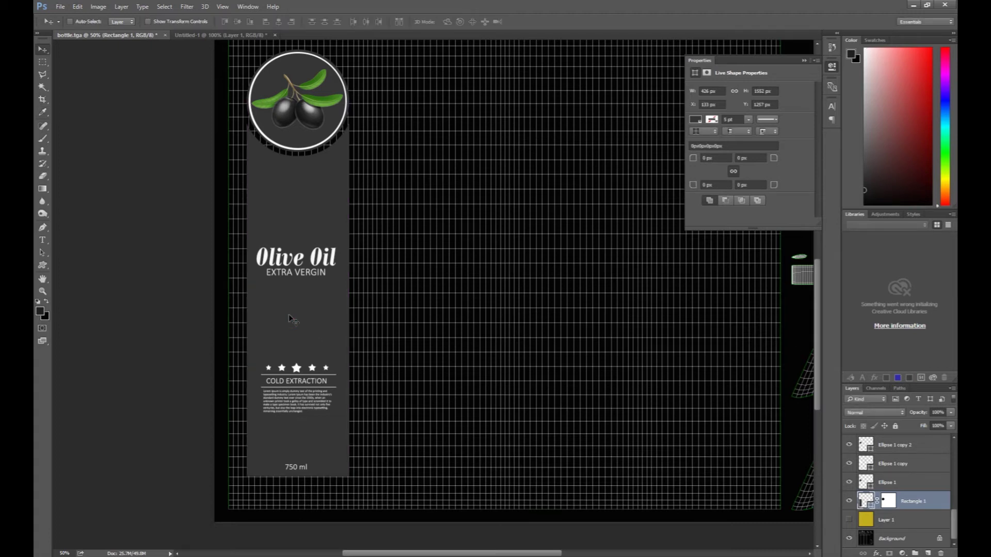
{"action": "key", "text": "alt+BackSpace"}
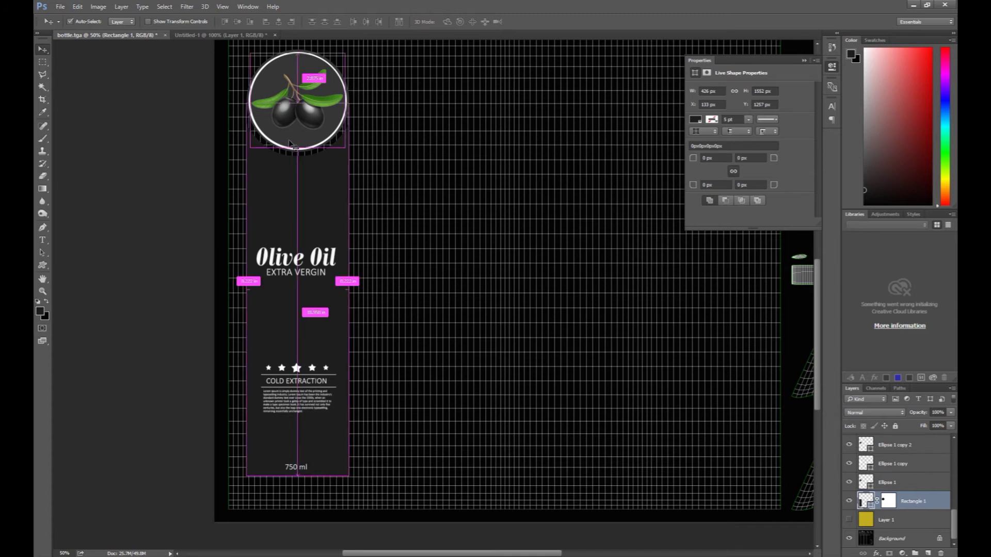
- Check the emblem circles, then place a copy of EXTRA VERGIN midway down the label
{"action": "left_click", "coordinate": [290, 144], "text": "ctrl"}
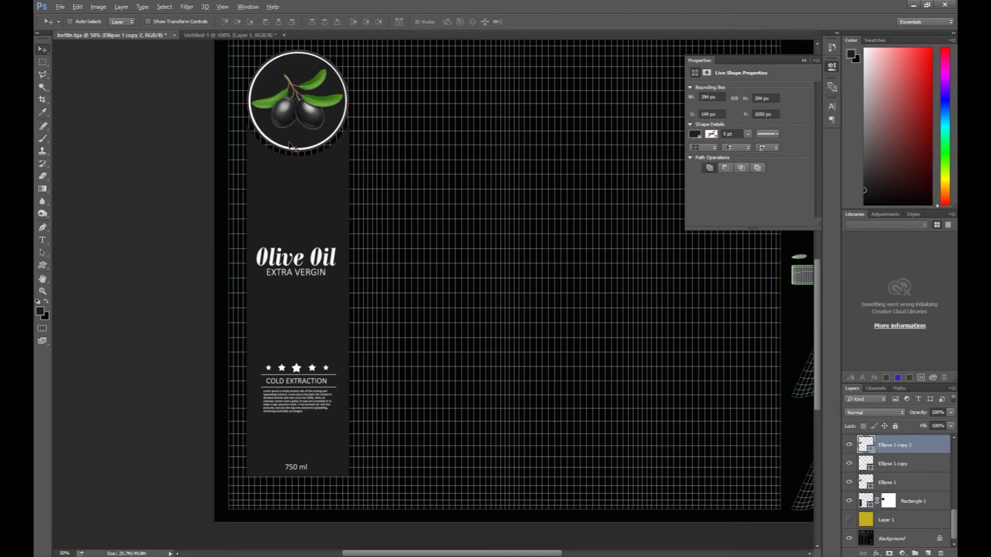
{"action": "key", "text": "ctrl+plus"}
{"action": "key", "text": "ctrl+plus"}
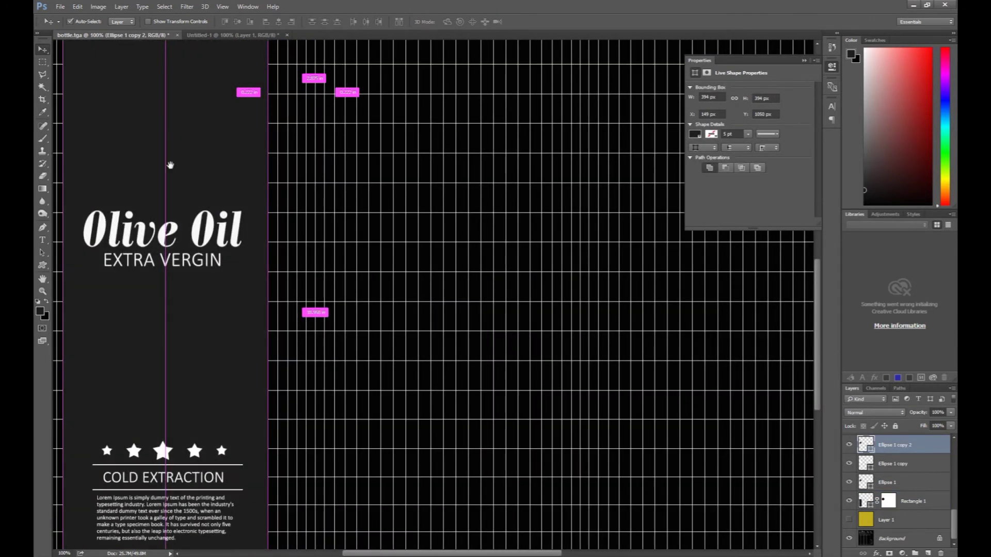
{"action": "left_click_drag", "start_coordinate": [171, 165], "coordinate": [280, 467]}
{"action": "left_click", "coordinate": [411, 162]}
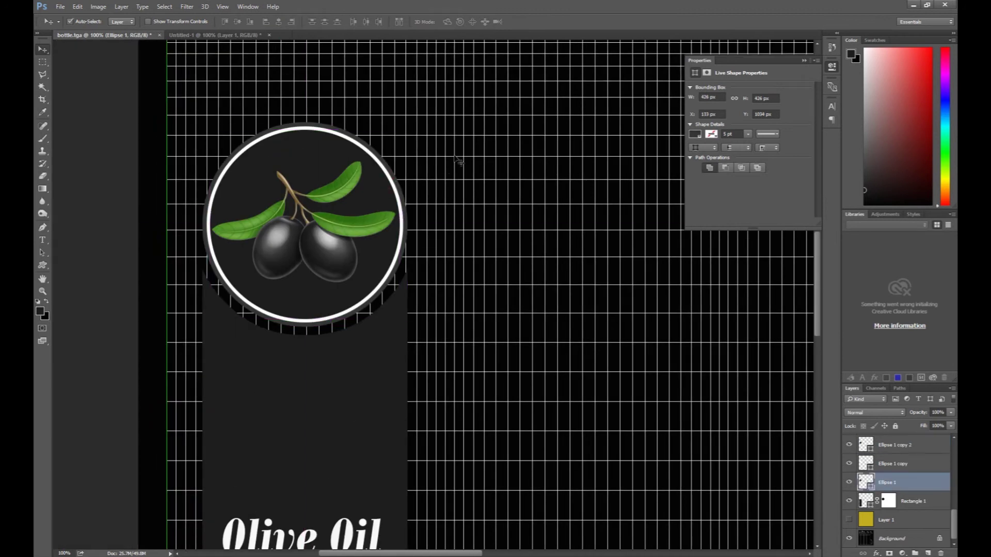
{"action": "key", "text": "ctrl+minus"}
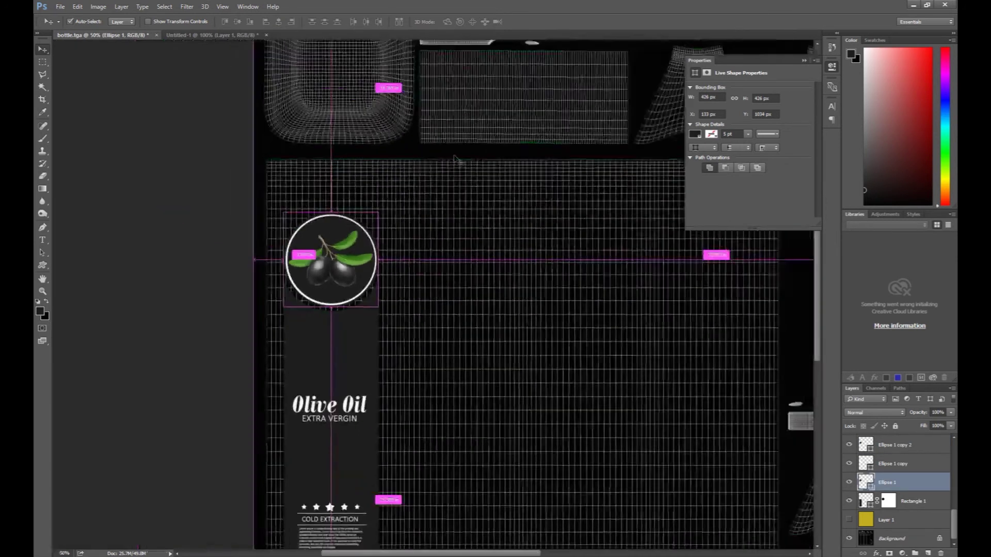
{"action": "key", "text": "ctrl+minus"}
{"action": "key", "text": "ctrl+plus"}
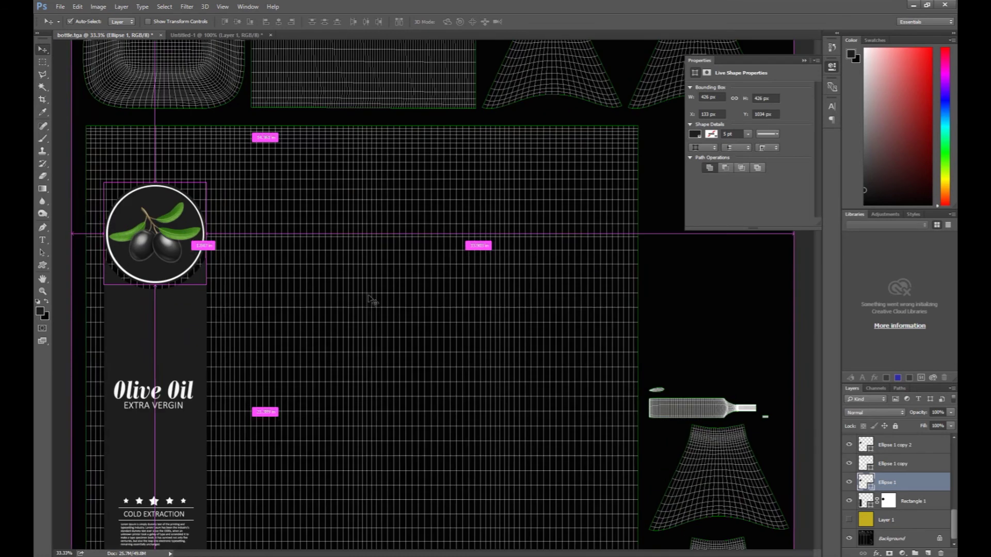
{"action": "key", "text": "ctrl+plus"}
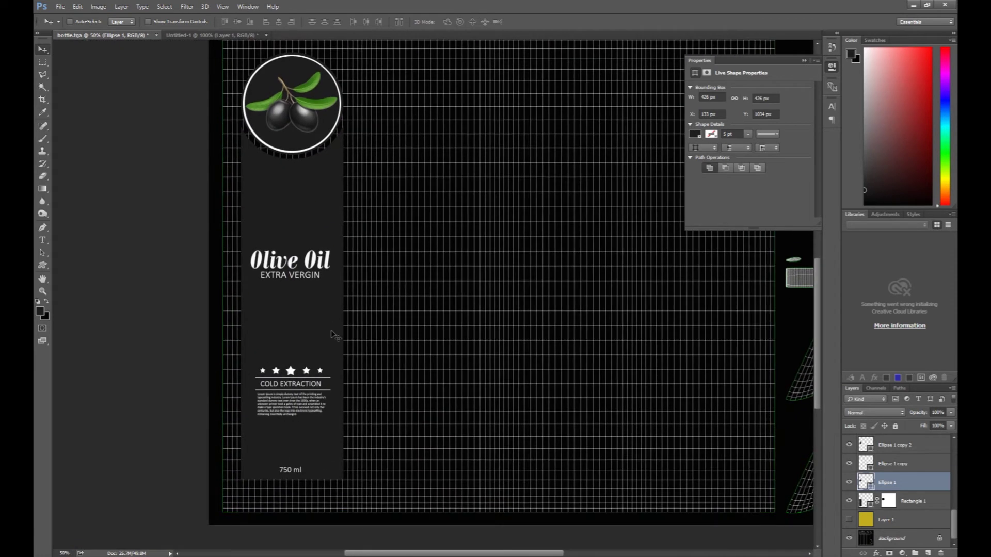
{"action": "left_click_drag", "start_coordinate": [287, 276], "coordinate": [288, 331], "text": "ctrl+alt"}
- Retype the copied line as 'FOR ALL KINDS OF' / 'COOKING & FRYING' on two lines
{"action": "left_click", "coordinate": [867, 441]}
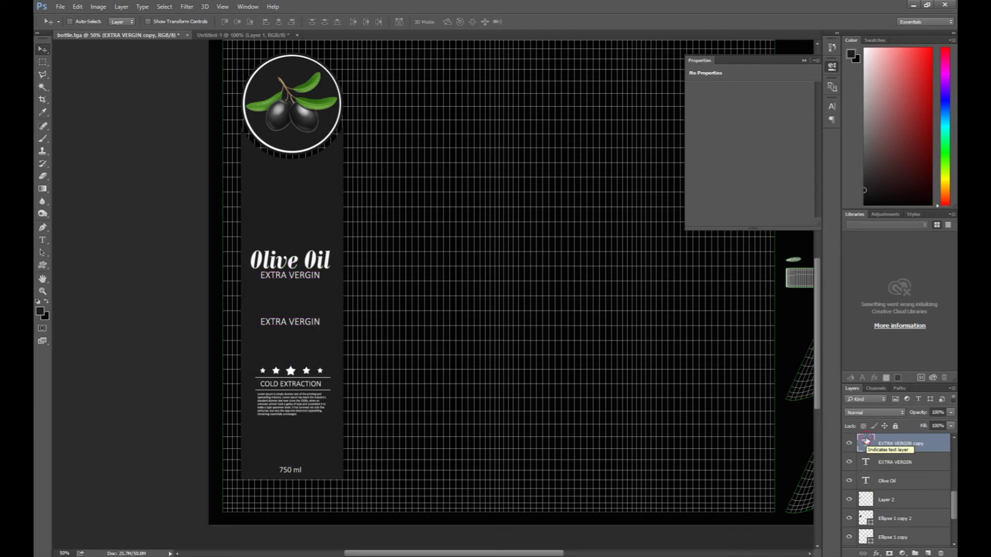
{"action": "double_click", "coordinate": [866, 441]}
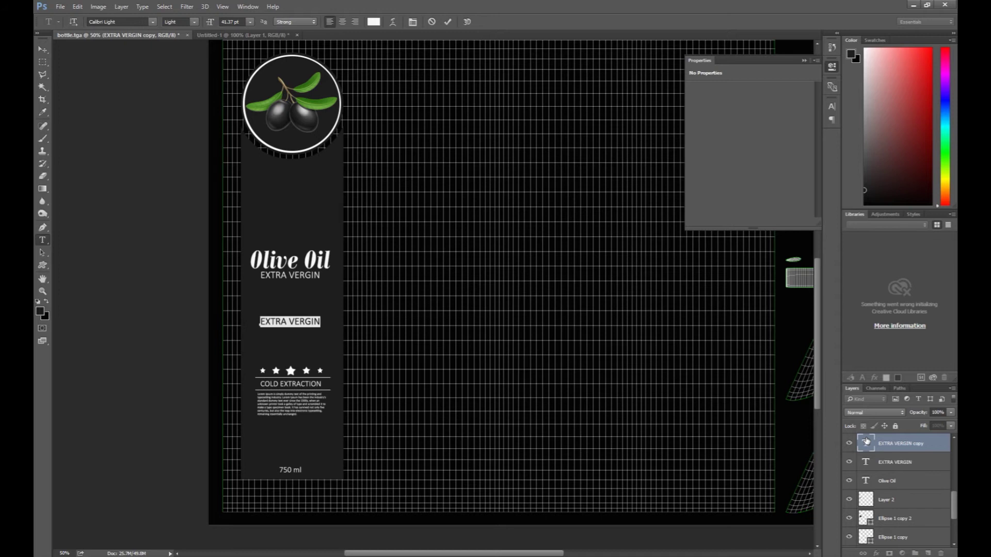
{"action": "type", "text": "FOR ALL KINDS"}
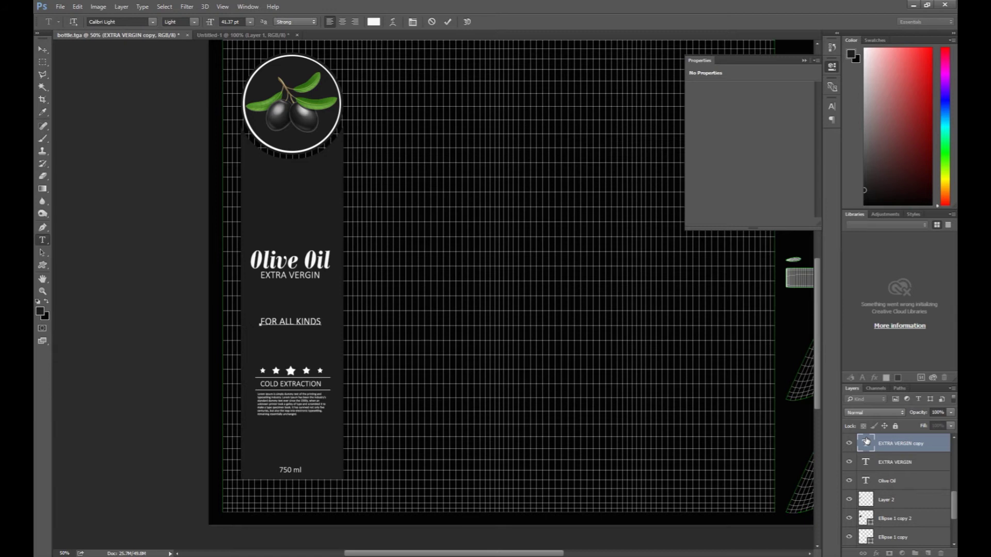
{"action": "type", "text": " OF"}
{"action": "key", "text": "Return"}
{"action": "type", "text": "COOKING & F"}
{"action": "type", "text": "RYING"}
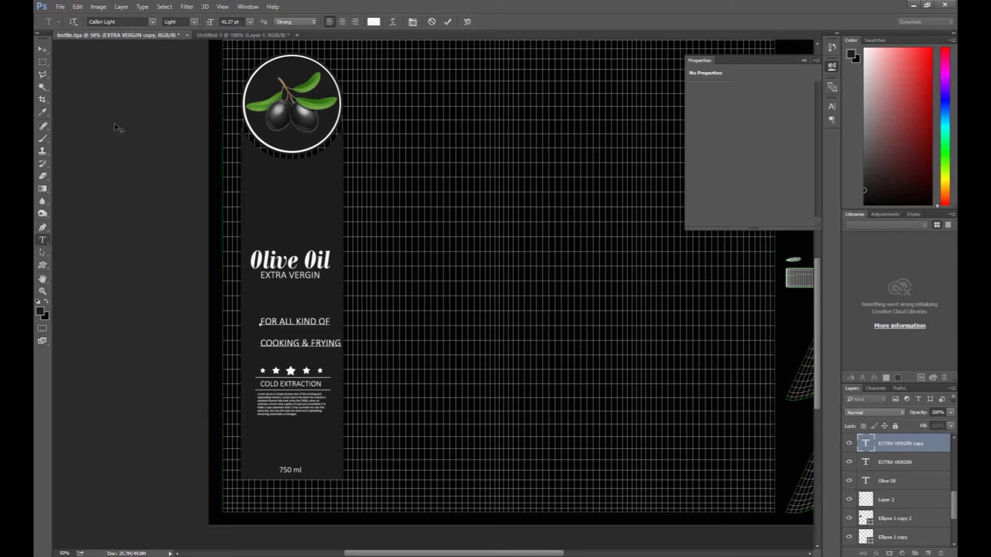
{"action": "left_click", "coordinate": [44, 51]}
- Centre-align the two-line text and move it to the label's middle
{"action": "left_click_drag", "start_coordinate": [688, 325], "coordinate": [680, 320]}
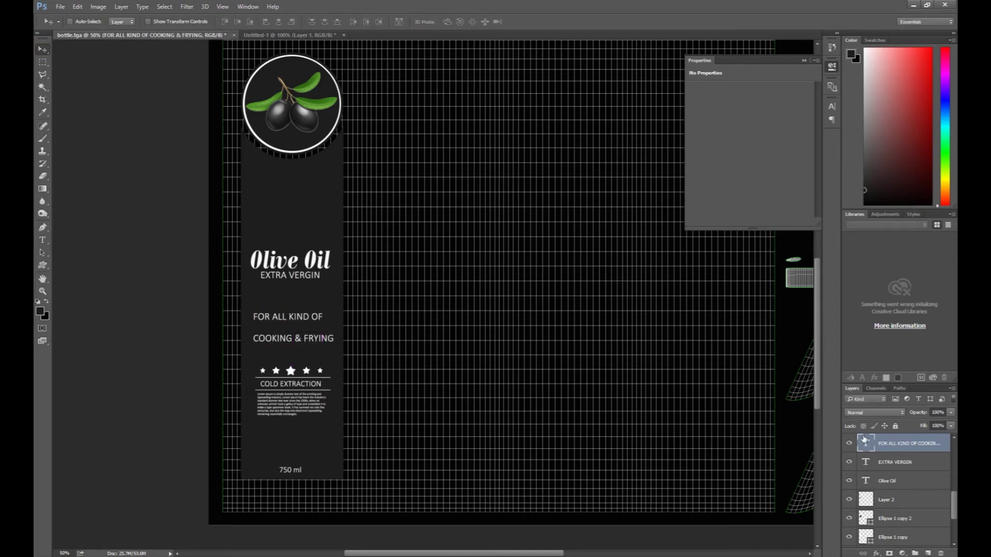
{"action": "double_click", "coordinate": [865, 442]}
{"action": "left_click", "coordinate": [342, 22]}
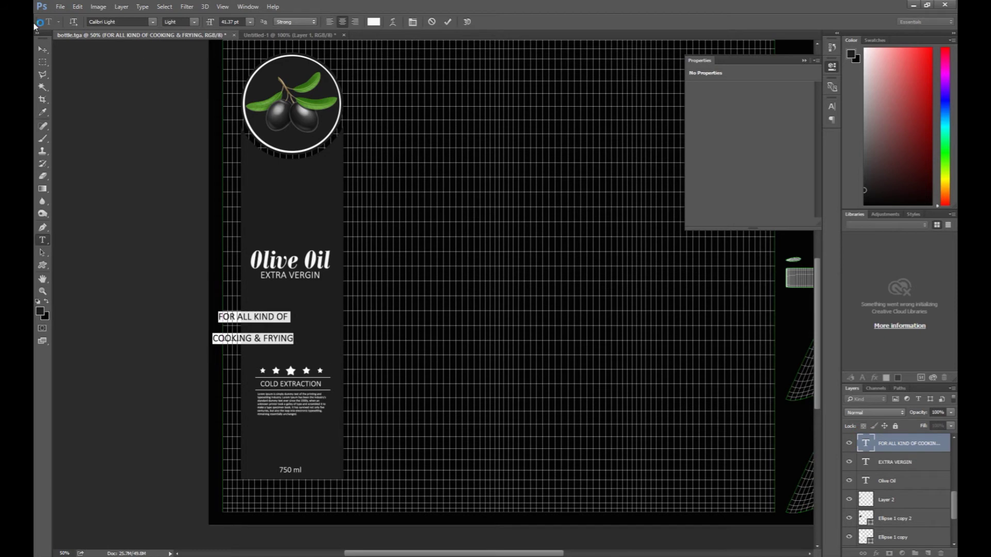
{"action": "left_click", "coordinate": [43, 49]}
{"action": "mouse_move", "coordinate": [250, 316]}
{"action": "left_mouse_down"}
{"action": "mouse_move", "coordinate": [305, 294]}
{"action": "mouse_move", "coordinate": [297, 304]}
{"action": "left_mouse_up"}
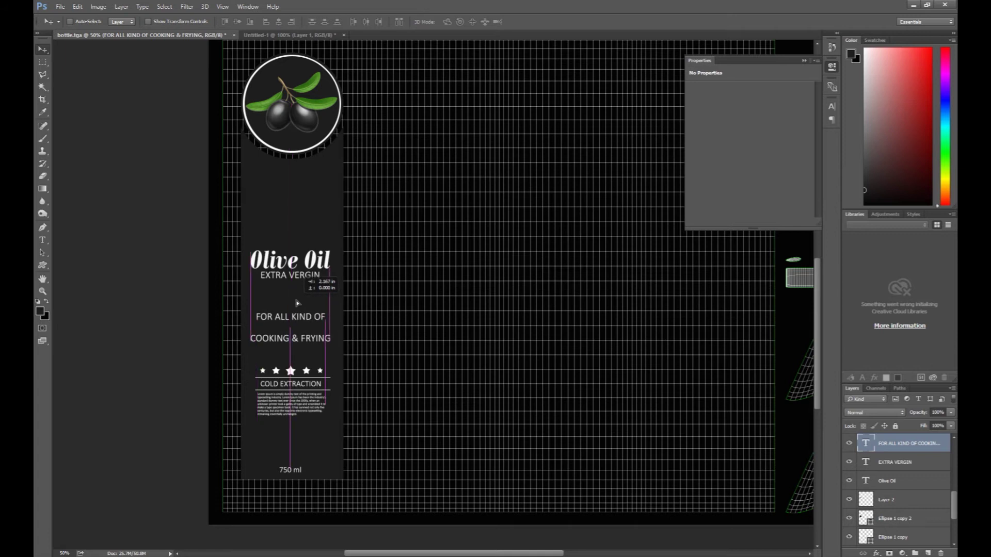
- Set the two-line text's leading to Auto and nudge it slightly right
{"action": "double_click", "coordinate": [870, 447]}
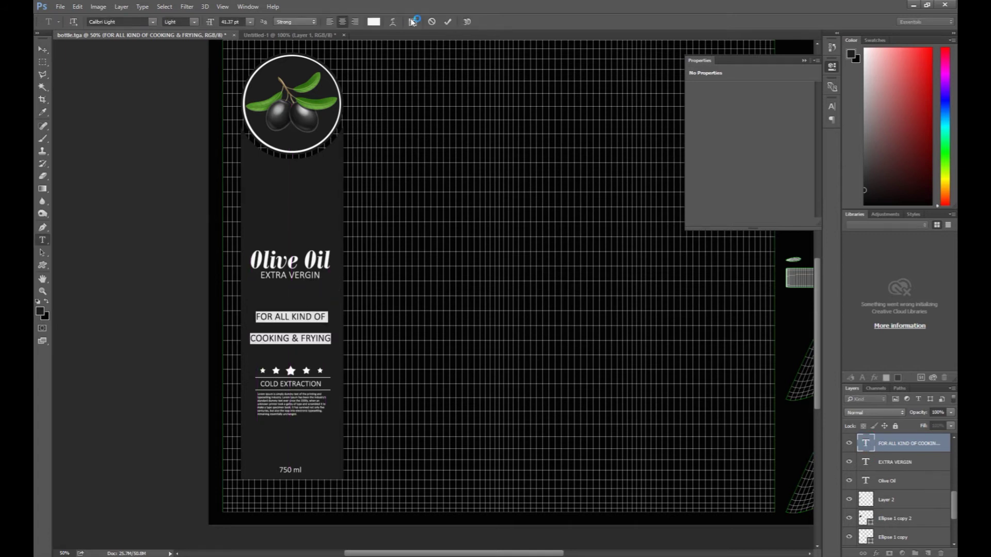
{"action": "left_click", "coordinate": [831, 107]}
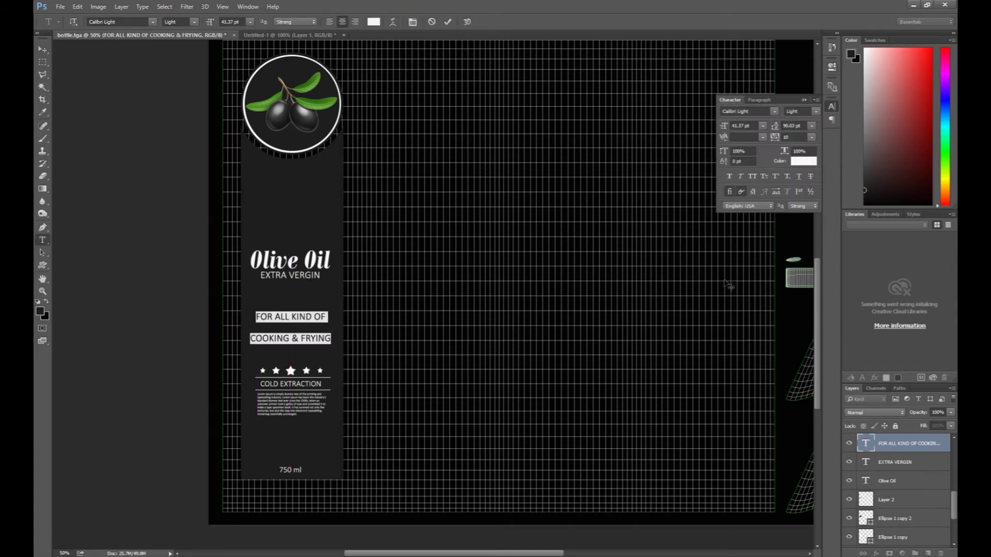
{"action": "left_click", "coordinate": [812, 126]}
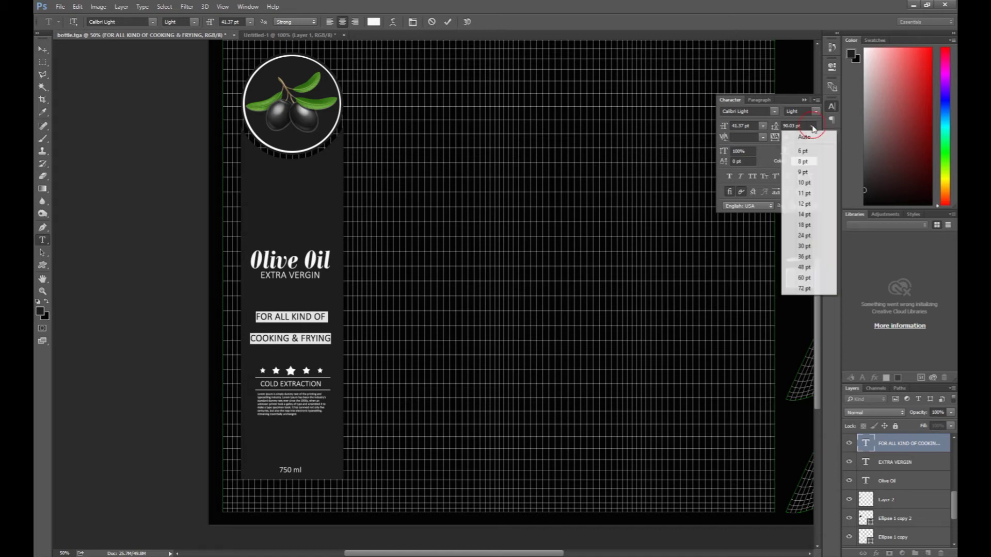
{"action": "left_click", "coordinate": [812, 139]}
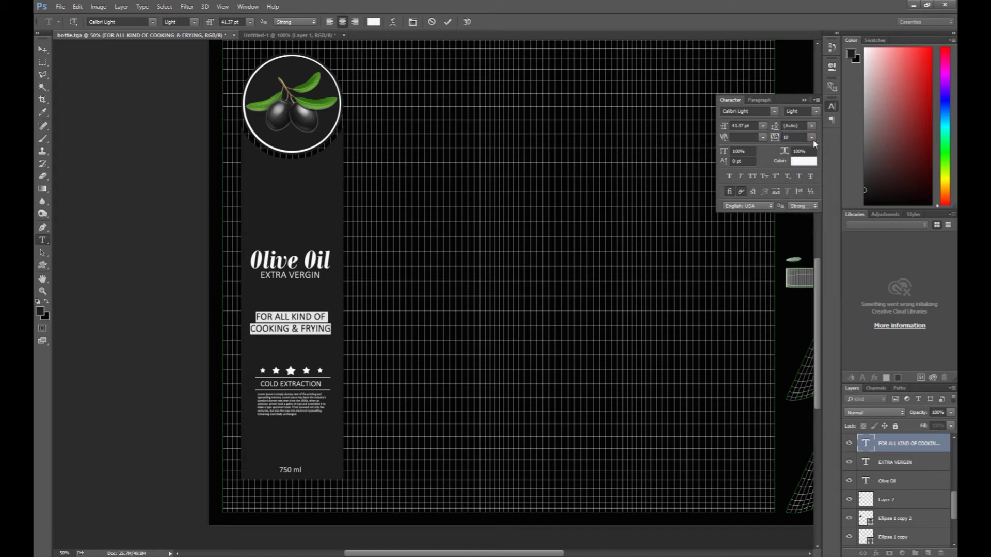
{"action": "left_click", "coordinate": [43, 49]}
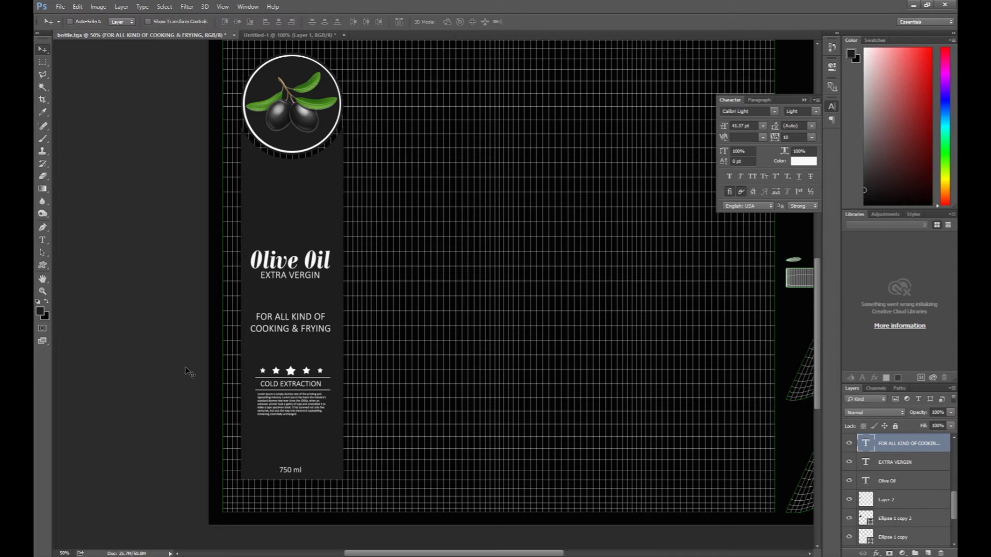
{"action": "key", "text": "Right"}
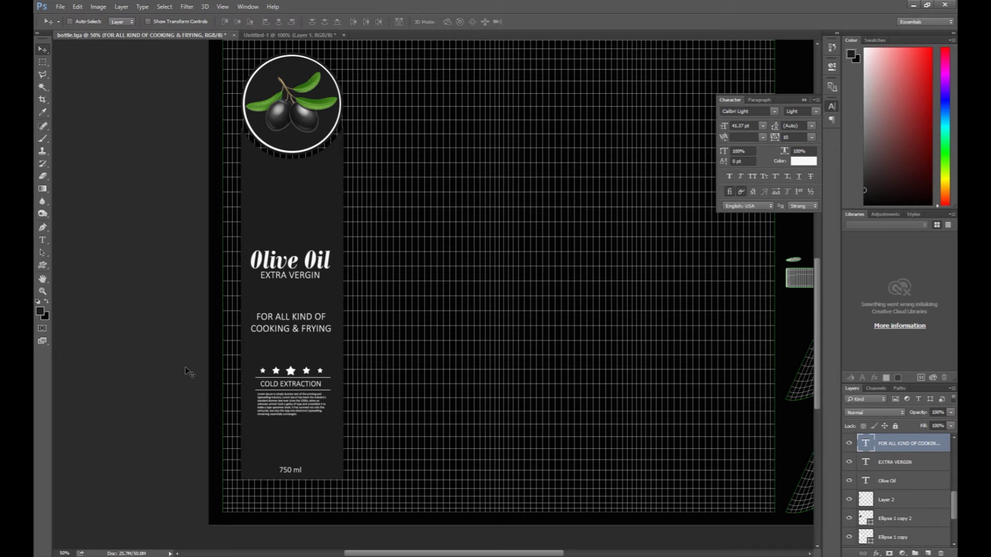
- Merge Rectangle 1 with a new empty layer into pixel Layer 4
{"action": "left_click", "coordinate": [322, 222], "text": "ctrl"}
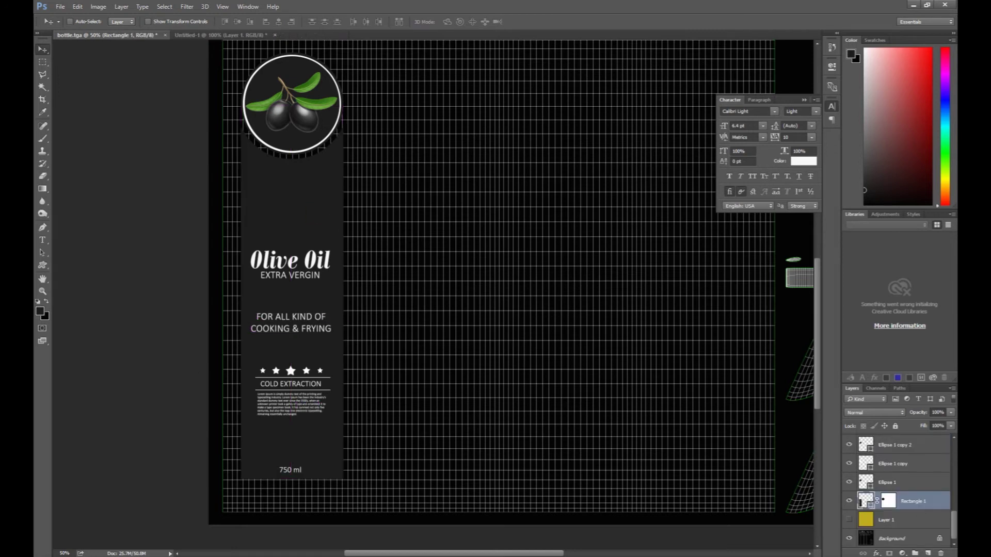
{"action": "left_click", "coordinate": [927, 554]}
{"action": "left_click", "coordinate": [914, 507], "text": "shift"}
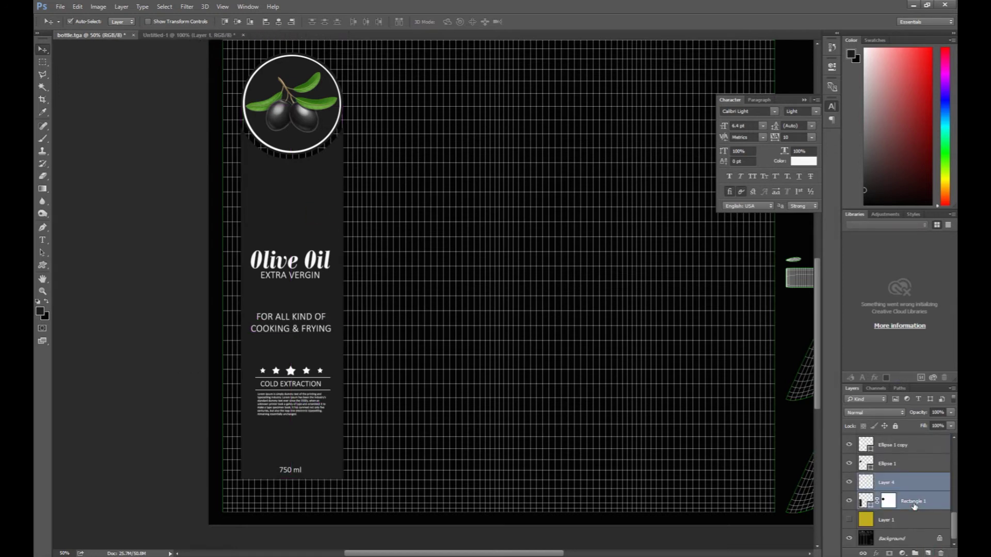
{"action": "key", "text": "ctrl+e"}
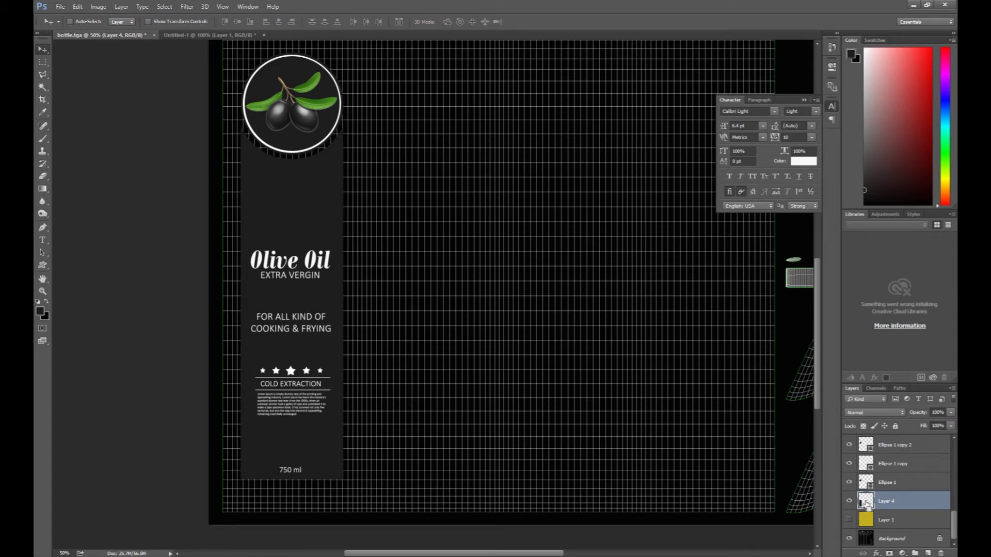
- Load the label shape as a selection and contract it by 5, then 10 pixels
{"action": "left_click", "coordinate": [865, 508], "text": "ctrl"}
{"action": "key", "text": "alt+s"}
{"action": "key", "text": "Escape"}
{"action": "key", "text": "alt+s"}
{"action": "type", "text": "mc"}
{"action": "type", "text": "5"}
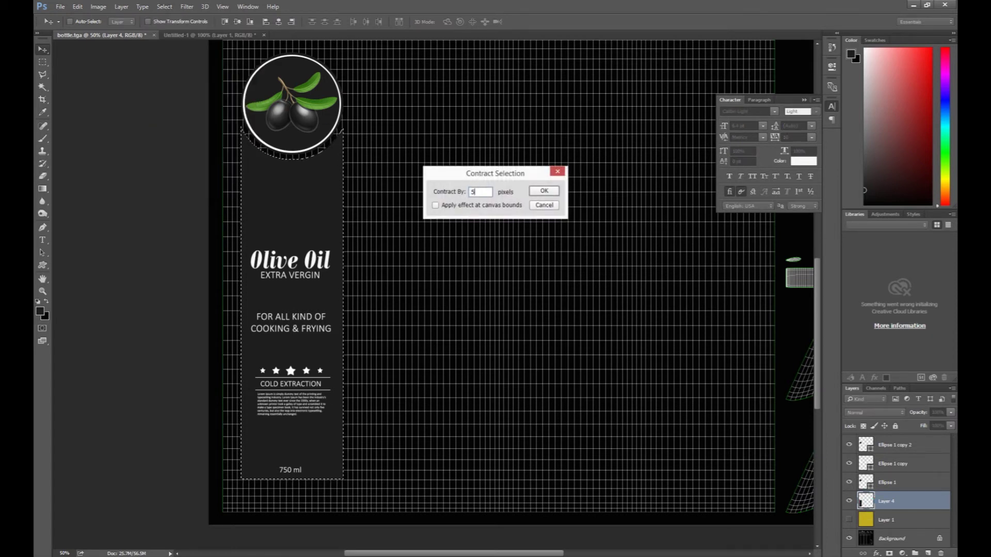
{"action": "key", "text": "Return"}
{"action": "key", "text": "alt+s"}
{"action": "type", "text": "mc"}
{"action": "type", "text": "10"}
{"action": "key", "text": "Return"}
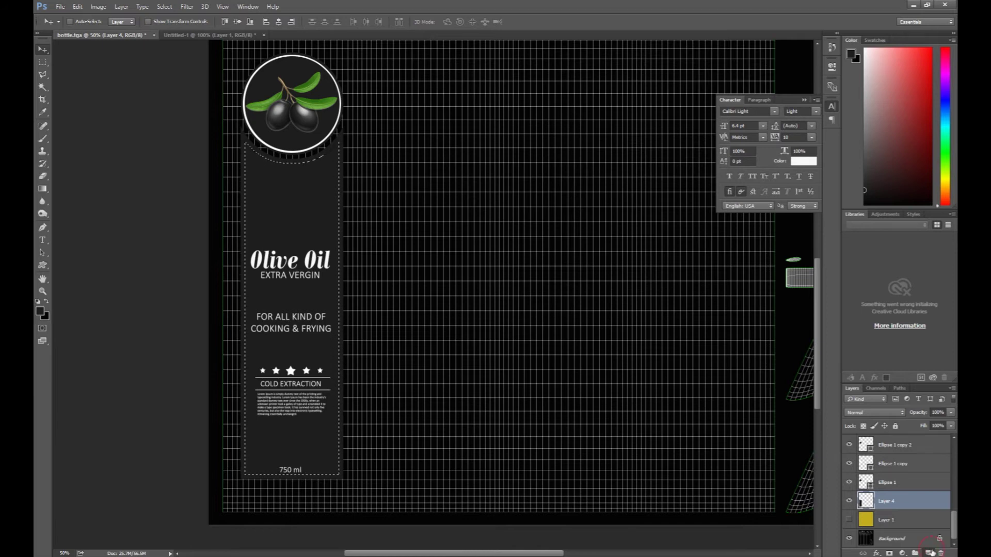
- Fill the contracted selection with white on a new layer, then deselect
{"action": "left_click", "coordinate": [929, 553]}
{"action": "key", "text": "i"}
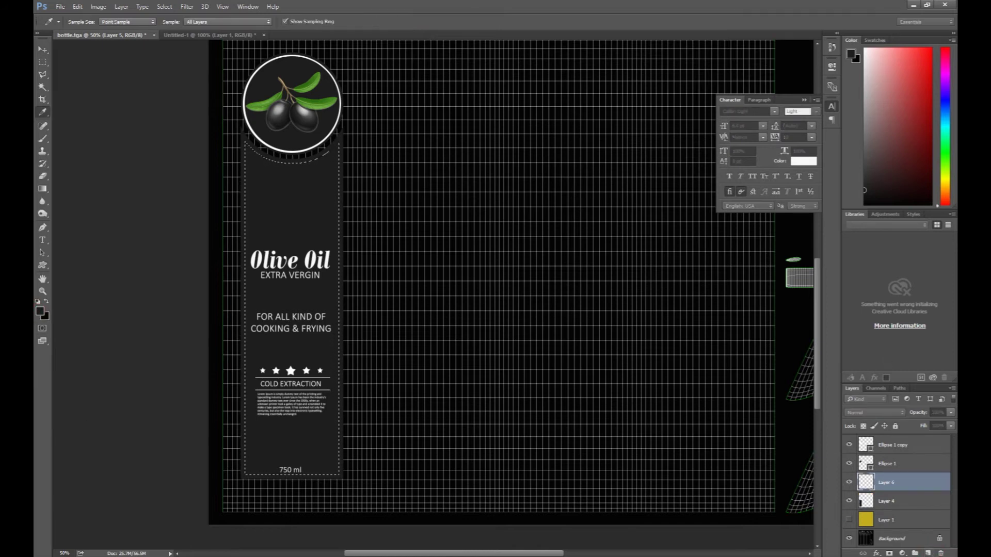
{"action": "key", "text": "x"}
{"action": "key", "text": "v"}
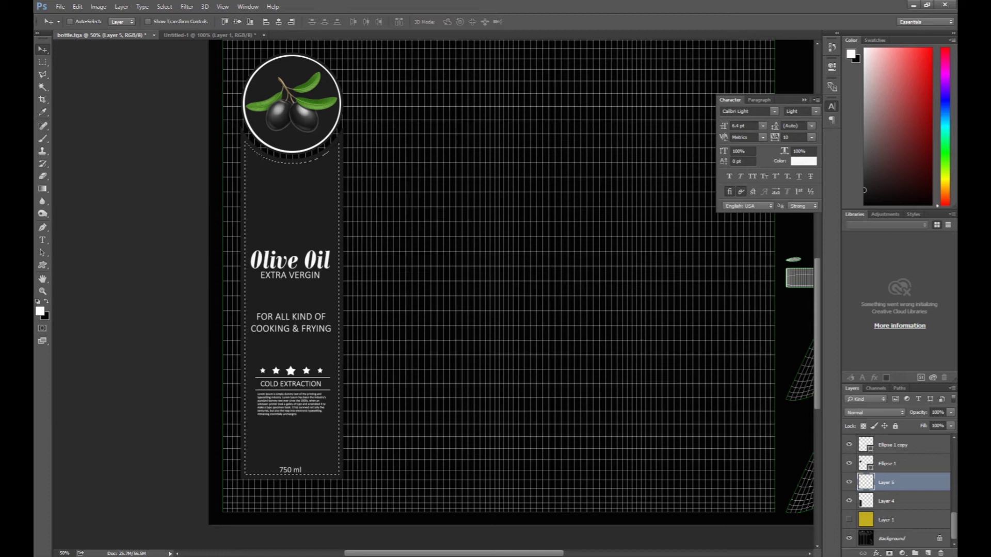
{"action": "key", "text": "alt+BackSpace"}
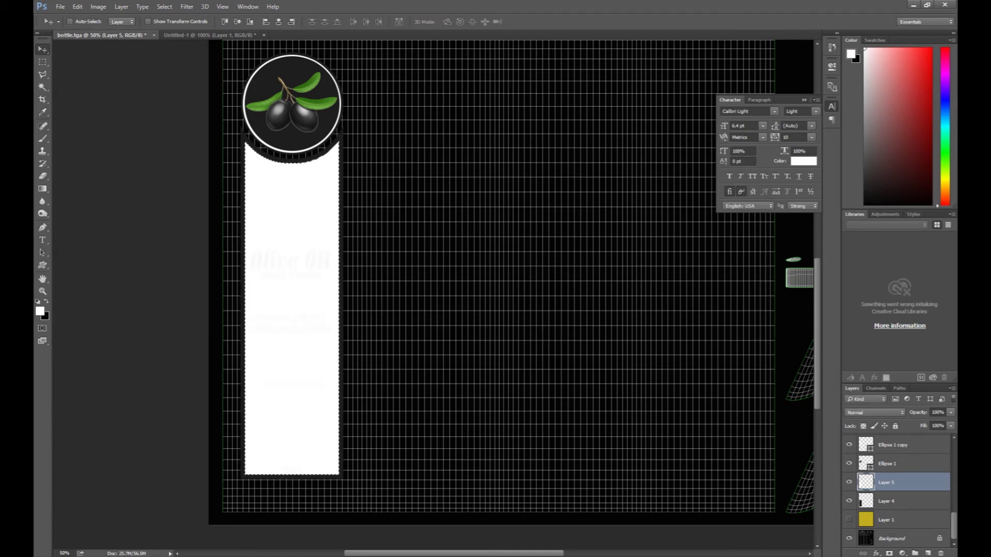
{"action": "key", "text": "ctrl+d"}
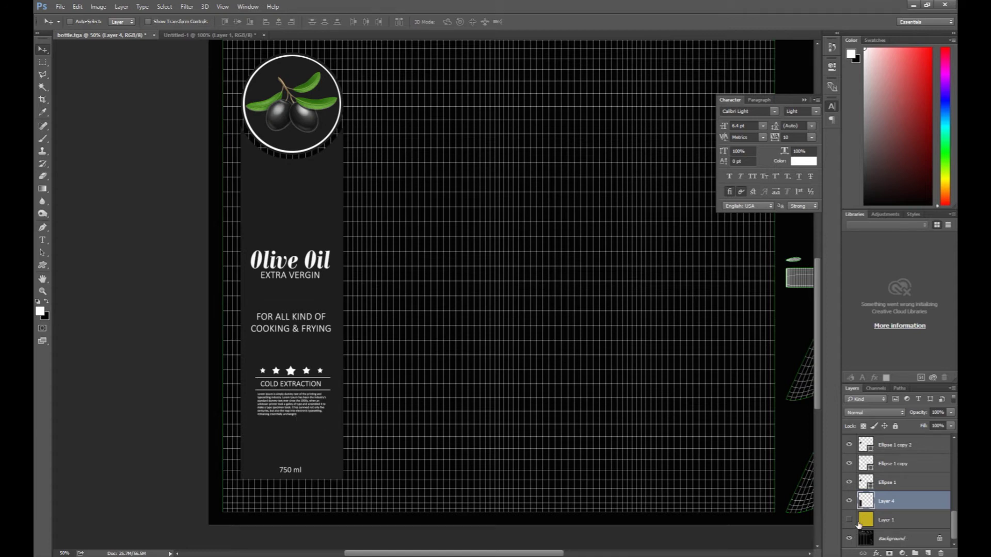
- Delete the gold Layer 1 and group the layers from Layer 4 to Lorem Ipsum
{"action": "left_click", "coordinate": [901, 521]}
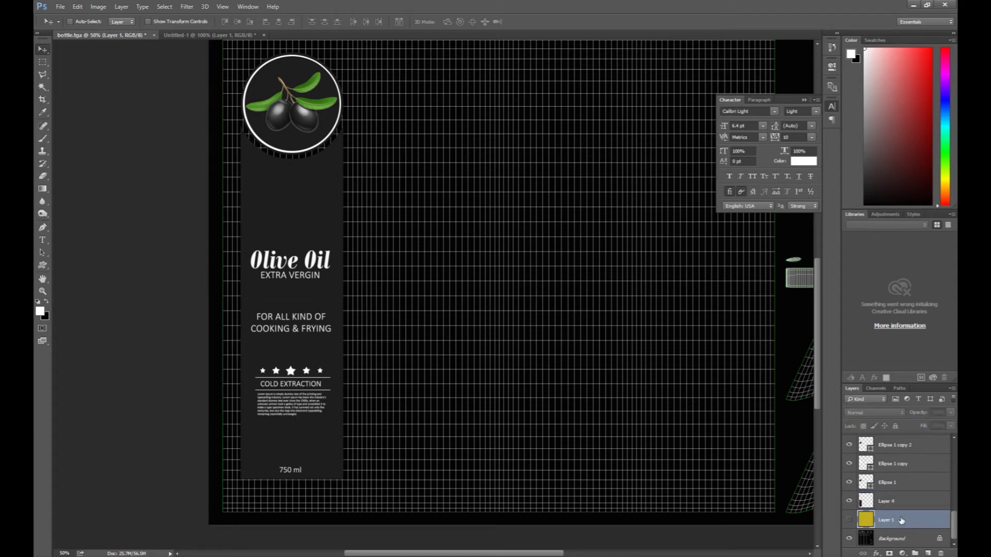
{"action": "key", "text": "Delete"}
{"action": "key", "text": "ctrl+minus"}
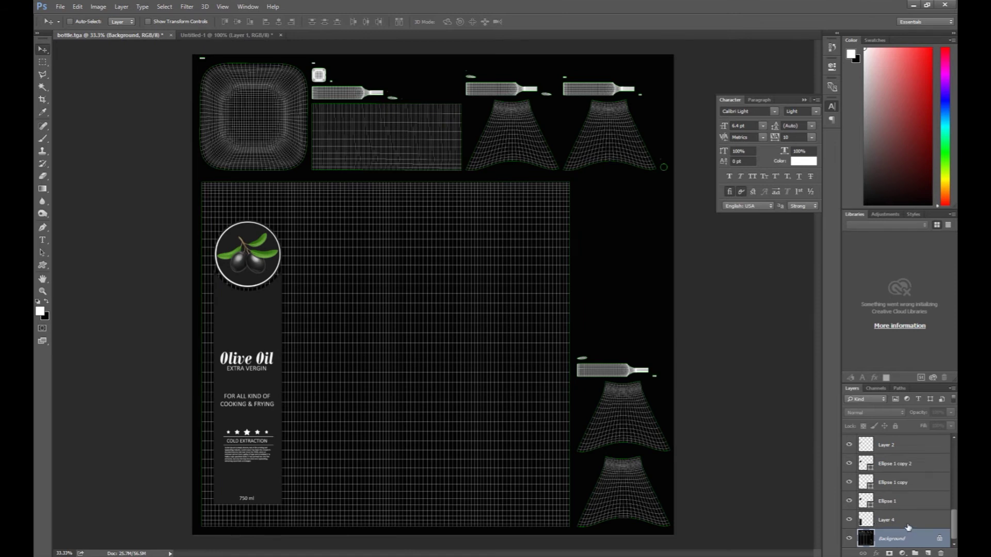
{"action": "left_click", "coordinate": [902, 521]}
{"action": "scroll", "coordinate": [902, 455], "scroll_direction": "up", "scroll_amount": 5}
{"action": "left_click", "coordinate": [902, 448], "text": "shift"}
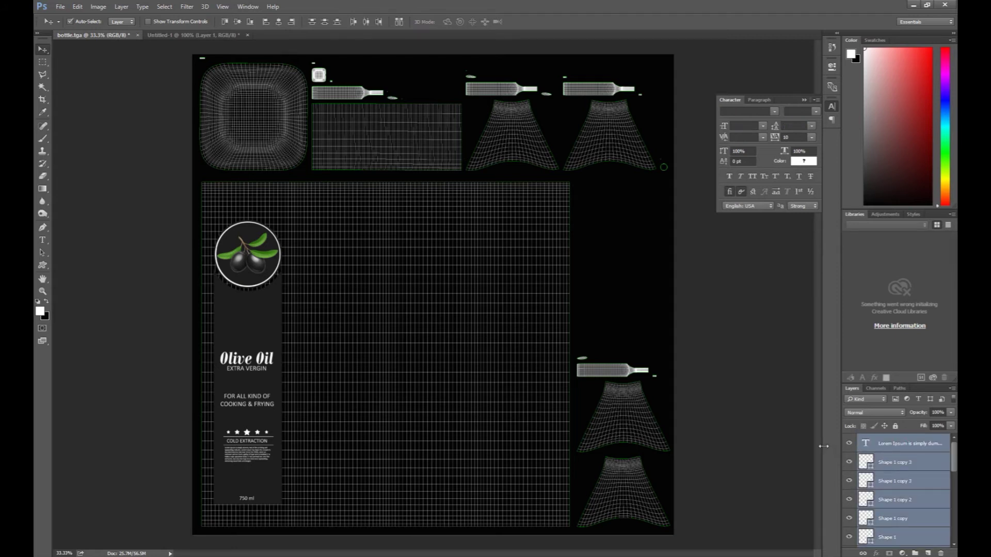
{"action": "key", "text": "ctrl+g"}
- Name the group DESIGN and save the document as bottle.psd
{"action": "double_click", "coordinate": [885, 439]}
{"action": "type", "text": "DESIGN"}
{"action": "key", "text": "Return"}
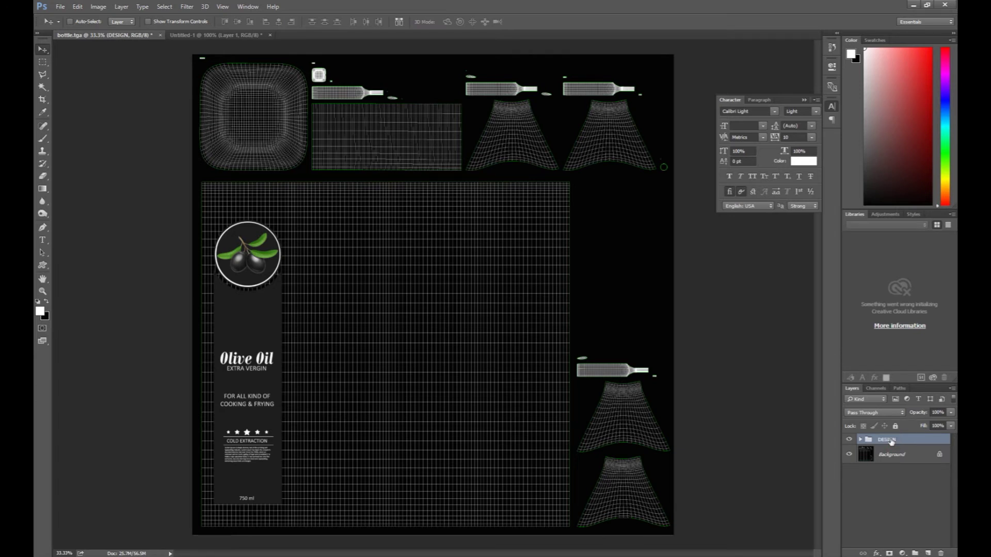
{"action": "key", "text": "ctrl+shift+s"}
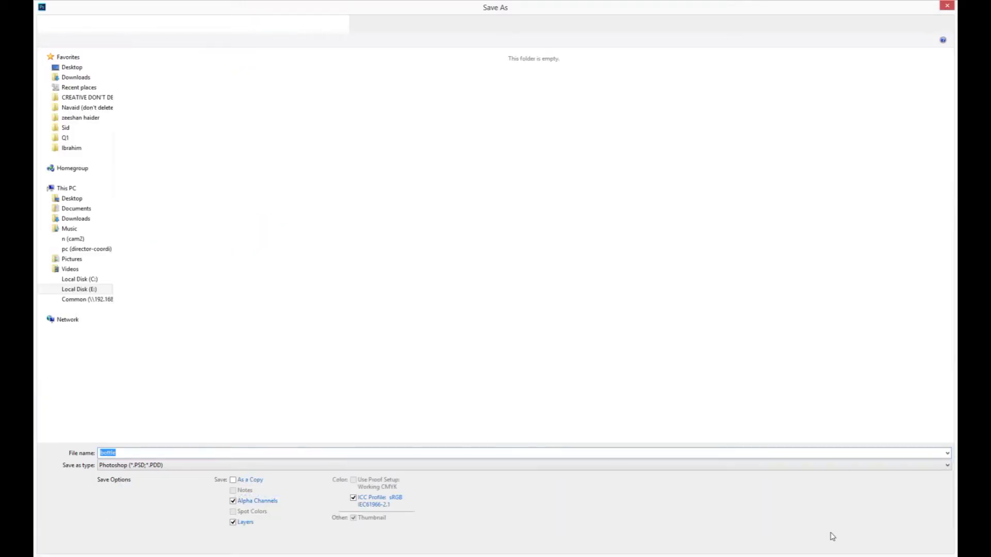
{"action": "left_click", "coordinate": [877, 542]}
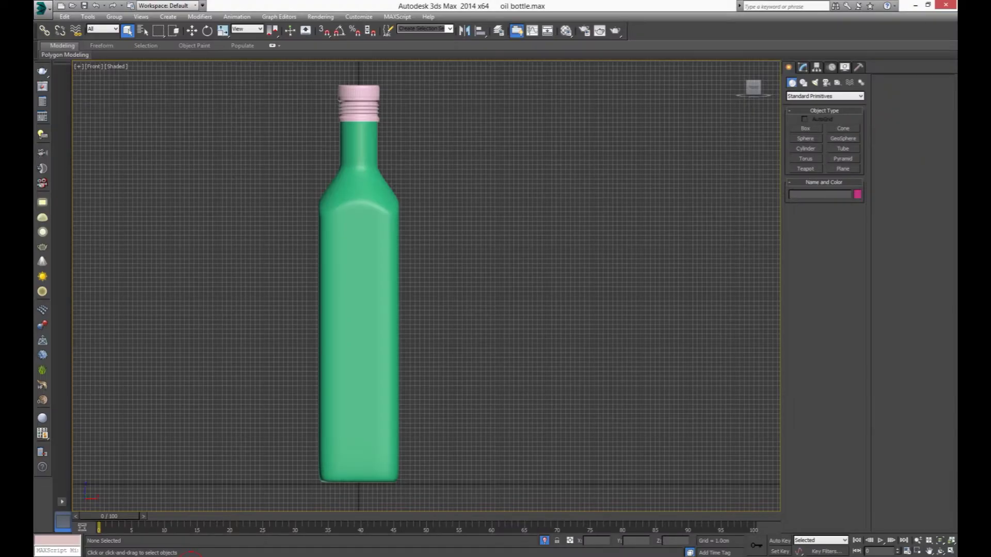
{"action": "left_click", "coordinate": [356, 299]}
{"action": "left_click", "coordinate": [803, 68]}
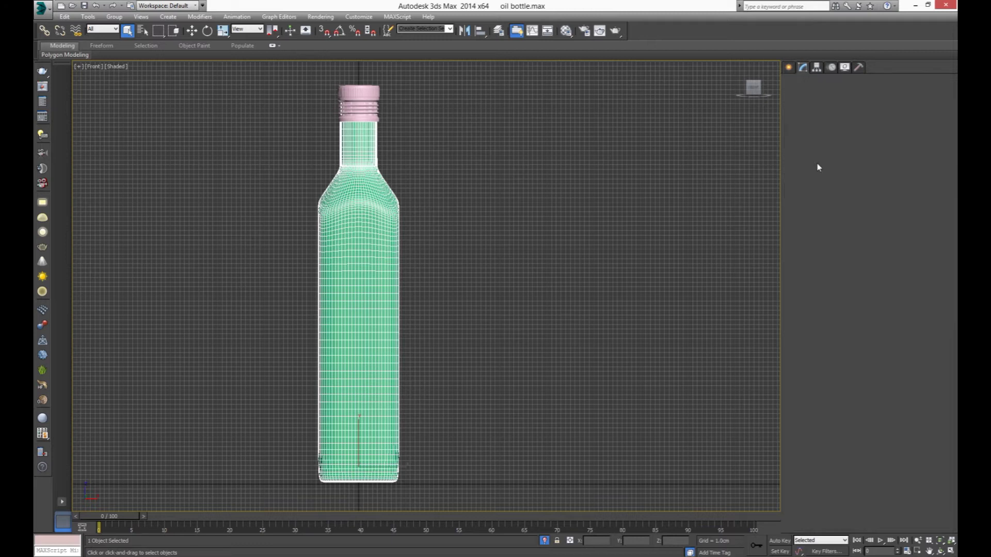
{"action": "left_click", "coordinate": [820, 303]}
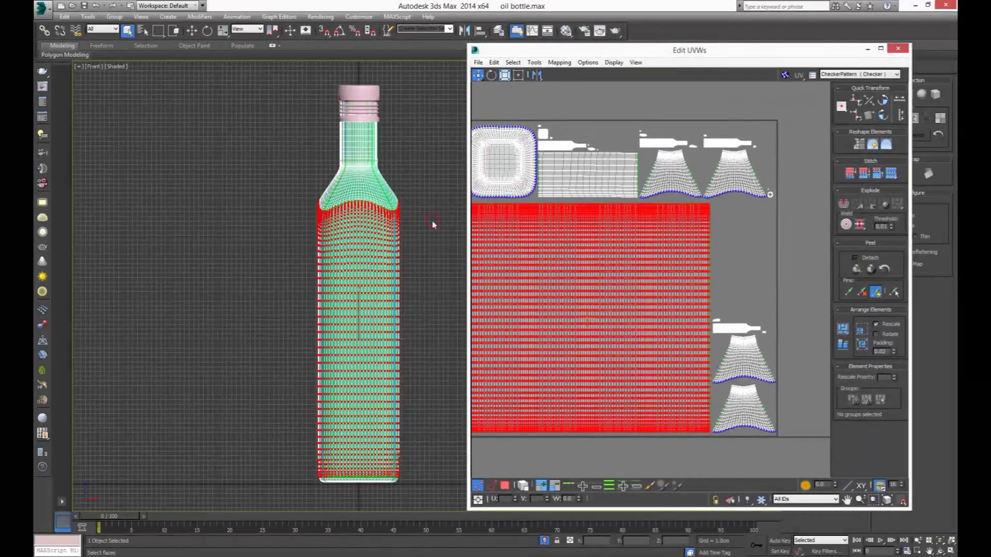
{"action": "left_click", "coordinate": [433, 221]}
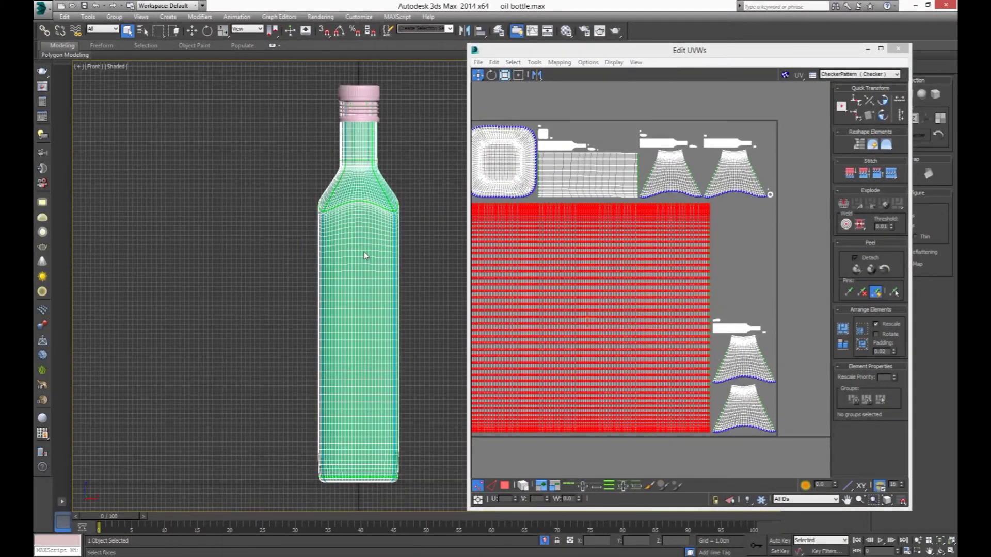
{"action": "left_click", "coordinate": [652, 243]}
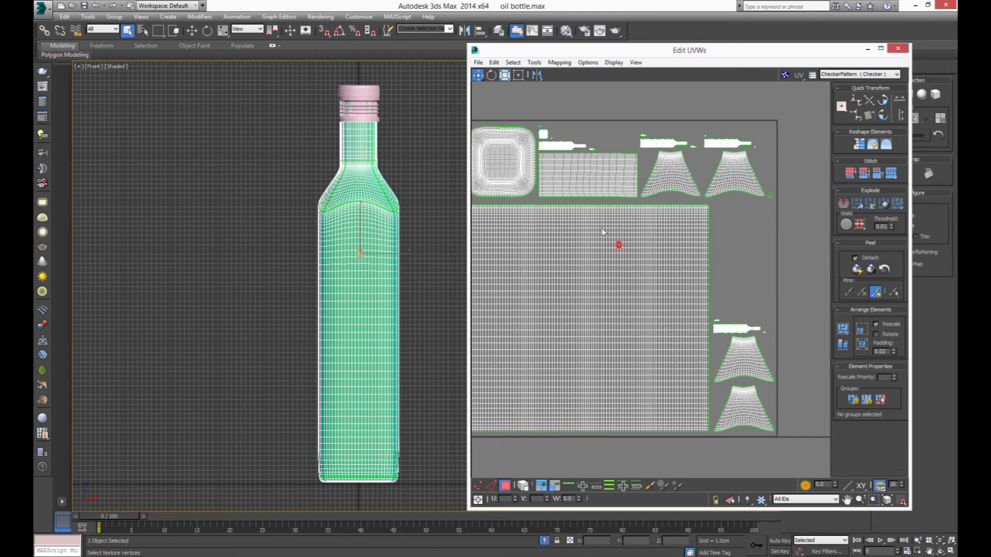
{"action": "left_click", "coordinate": [898, 49]}
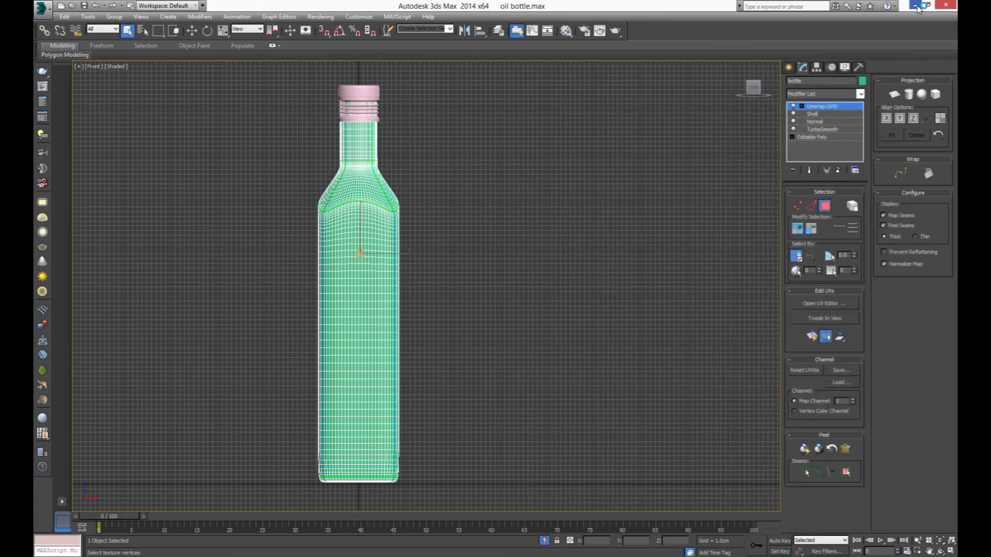
- Centre the olive-oil label on the texture sheet, nudge it right, and select the Background layer
{"action": "left_click", "coordinate": [667, 175]}
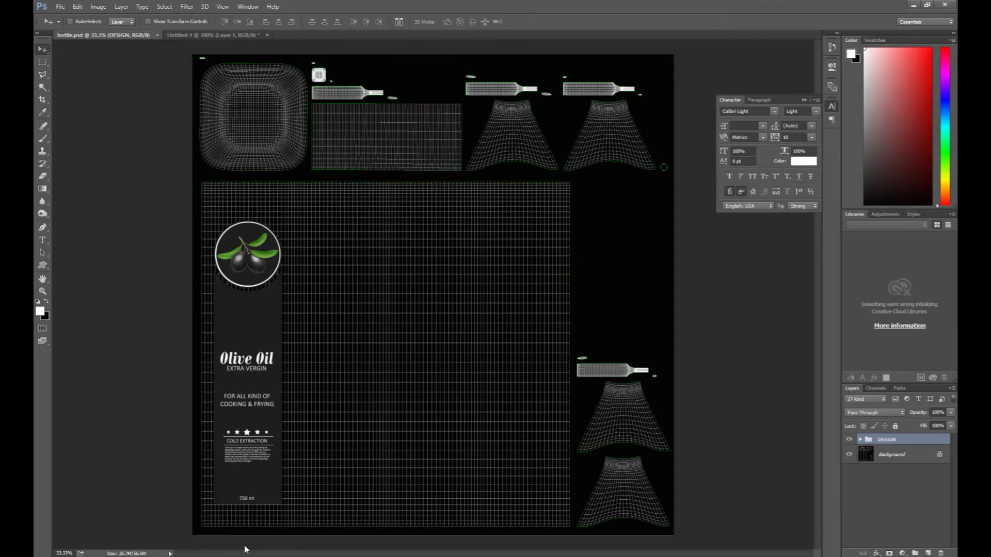
{"action": "left_click_drag", "start_coordinate": [250, 404], "coordinate": [435, 403]}
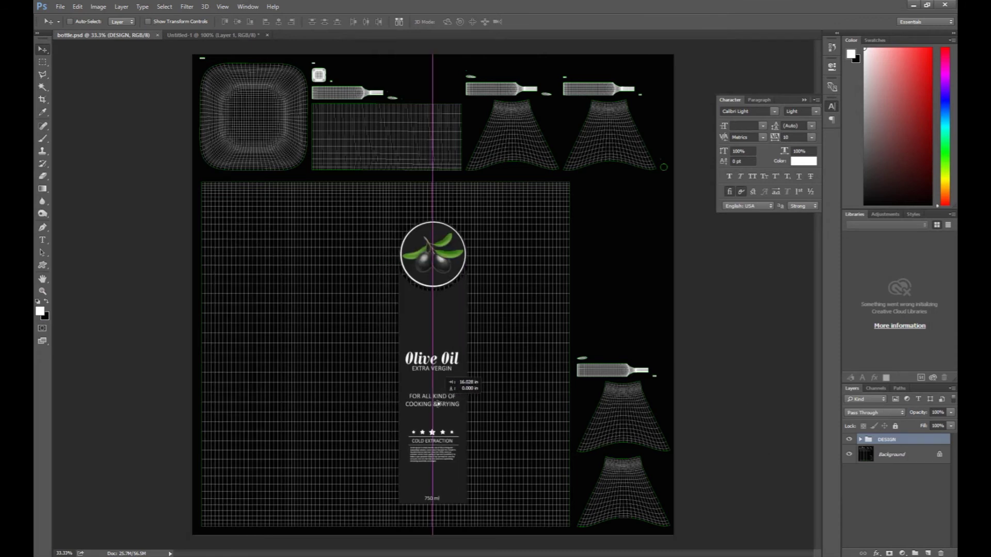
{"action": "key", "text": "ctrl+plus"}
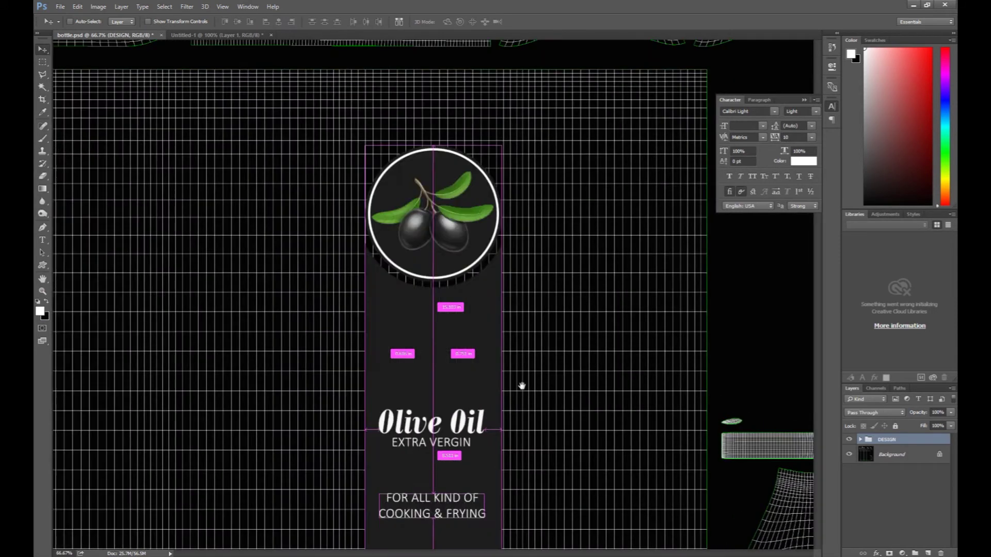
{"action": "left_click_drag", "start_coordinate": [522, 385], "coordinate": [416, 114]}
{"action": "scroll", "coordinate": [400, 283], "scroll_direction": "down", "scroll_amount": 2}
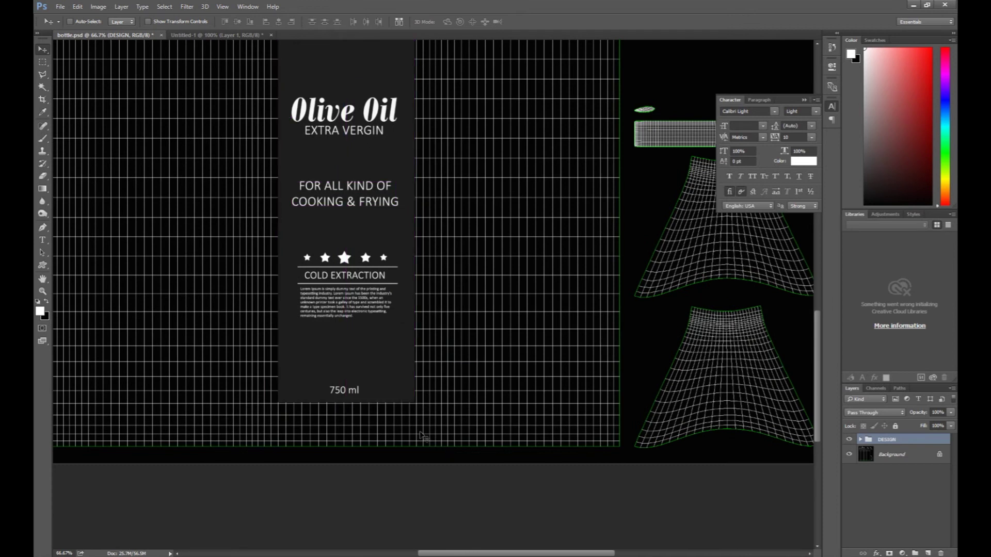
{"action": "key", "text": "Right"}
{"action": "key", "text": "Right"}
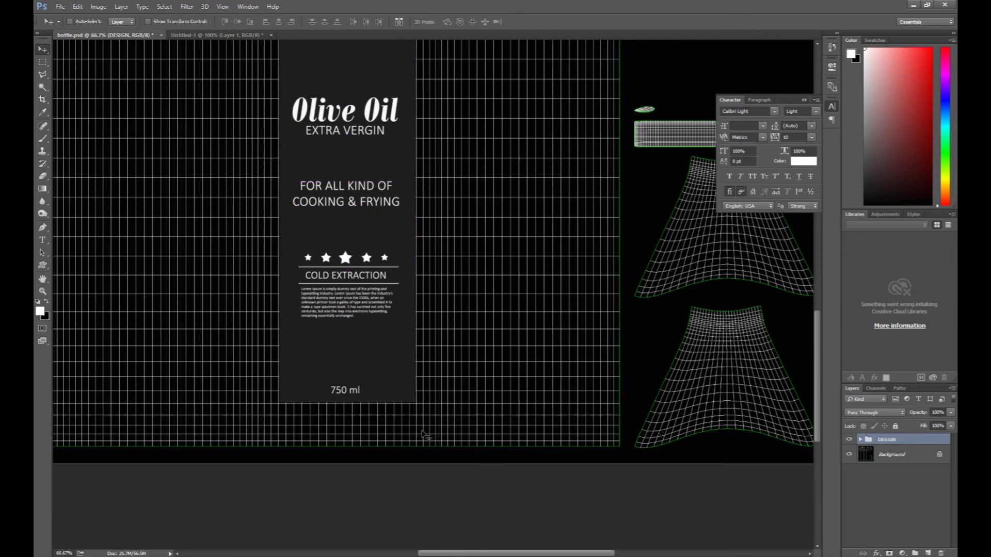
{"action": "key", "text": "ctrl"}
{"action": "key", "text": "ctrl+minus"}
{"action": "key", "text": "ctrl+minus"}
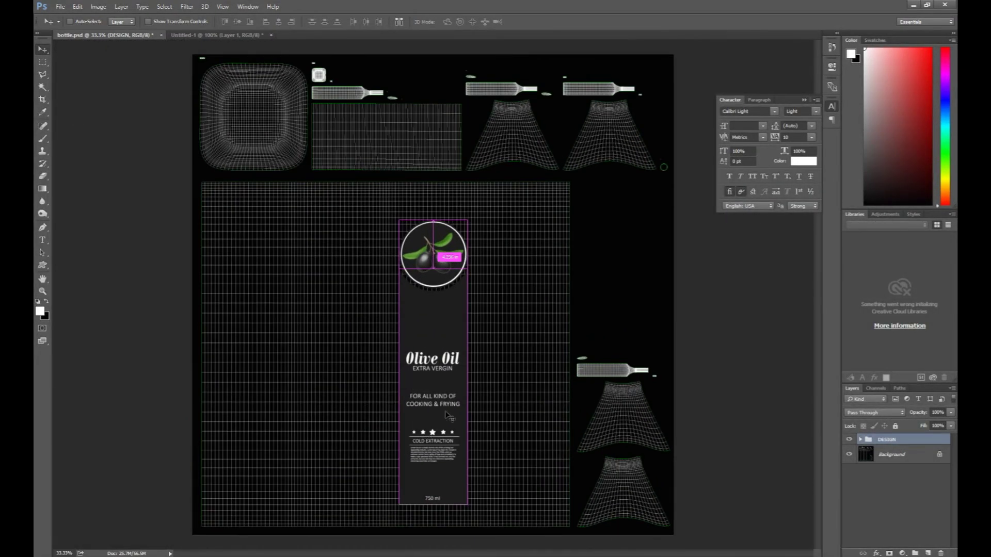
{"action": "left_click", "coordinate": [892, 456]}
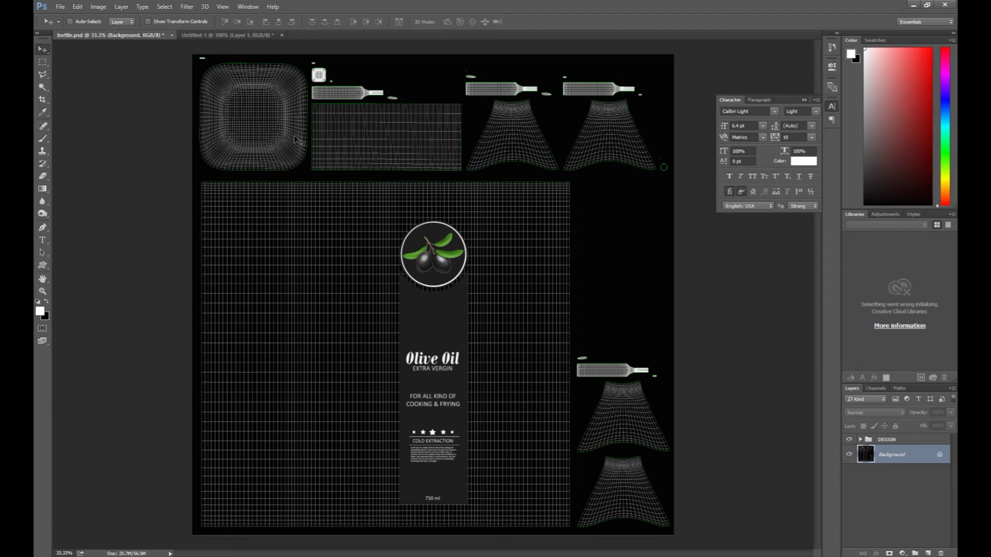
- Fill the middle rectangular UV piece dark grey on a new layer
{"action": "key", "text": "ctrl+plus"}
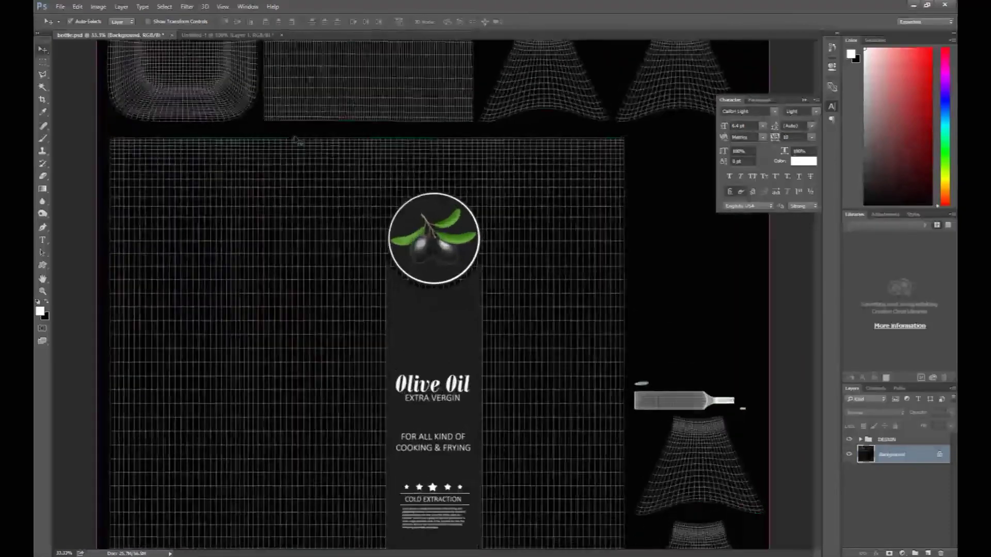
{"action": "key", "text": "ctrl+plus"}
{"action": "left_click_drag", "start_coordinate": [356, 191], "coordinate": [387, 371]}
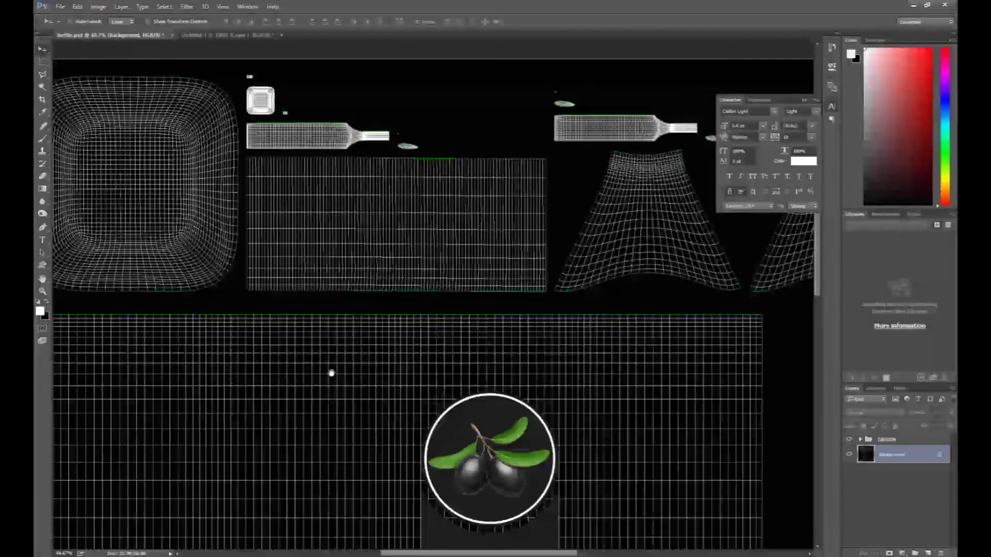
{"action": "left_click", "coordinate": [42, 61]}
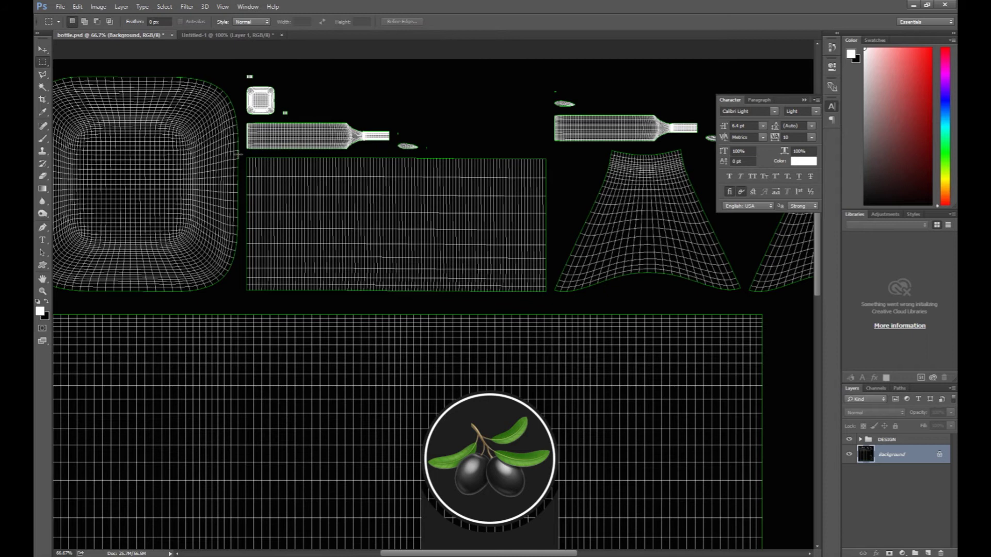
{"action": "left_click_drag", "start_coordinate": [243, 155], "coordinate": [548, 295]}
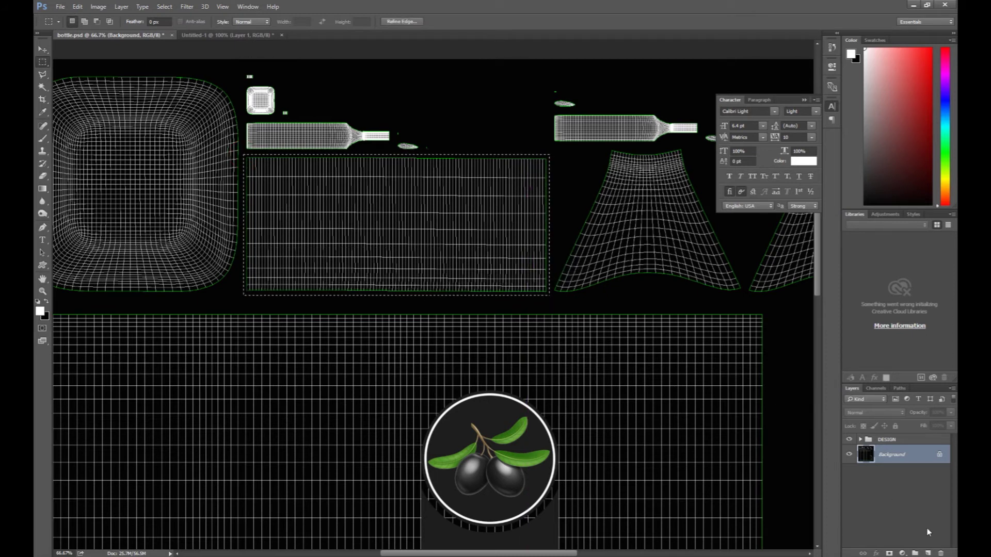
{"action": "left_click", "coordinate": [927, 553]}
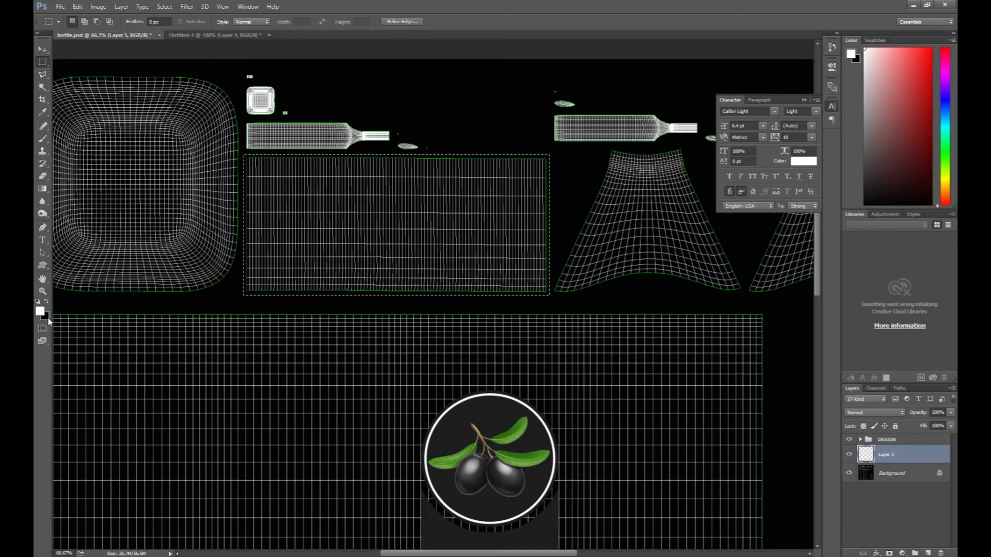
{"action": "key", "text": "i"}
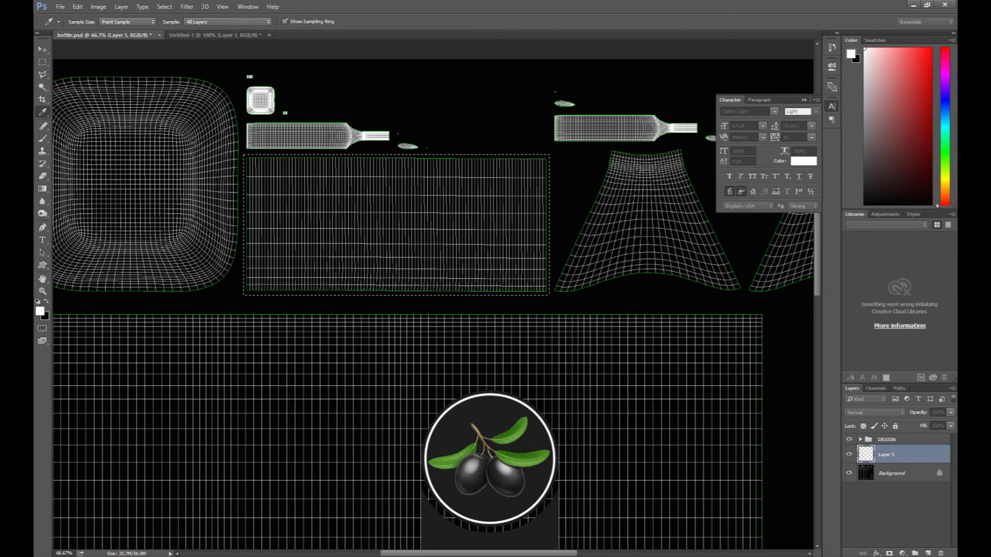
{"action": "key", "text": "m"}
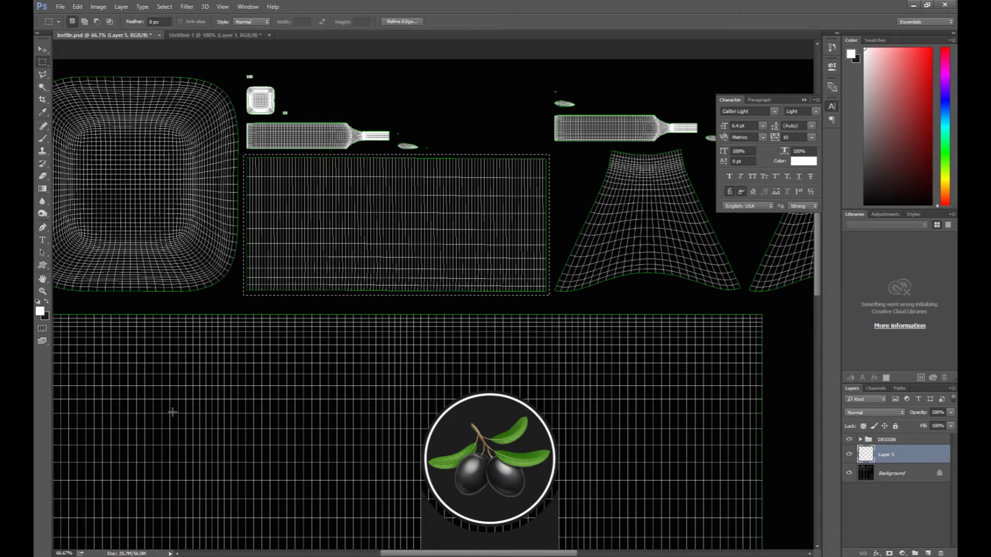
{"action": "key", "text": "ctrl+BackSpace"}
{"action": "key", "text": "ctrl+d"}
{"action": "key", "text": "v"}
- Add a thin white bar across the grey panel and a copy lower down
{"action": "left_click", "coordinate": [42, 62]}
{"action": "left_click_drag", "start_coordinate": [241, 164], "coordinate": [552, 176]}
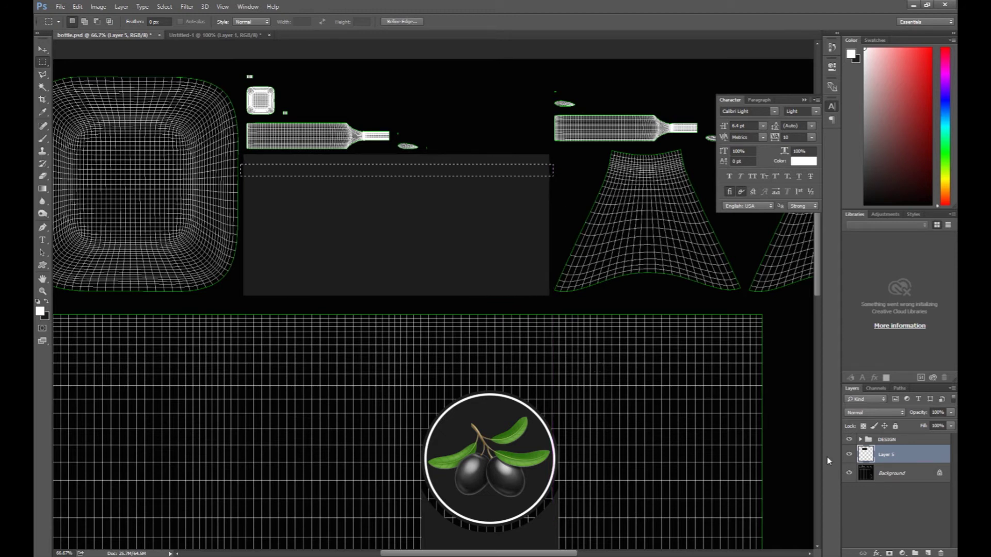
{"action": "left_click", "coordinate": [928, 553]}
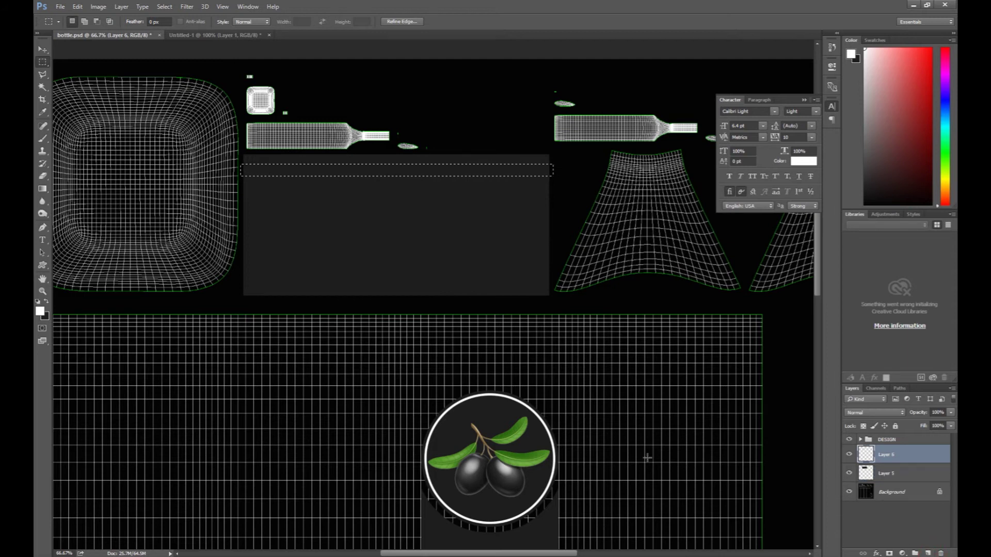
{"action": "key", "text": "alt+BackSpace"}
{"action": "key", "text": "ctrl+d"}
{"action": "key", "text": "v"}
{"action": "left_click_drag", "start_coordinate": [367, 166], "coordinate": [364, 263]}
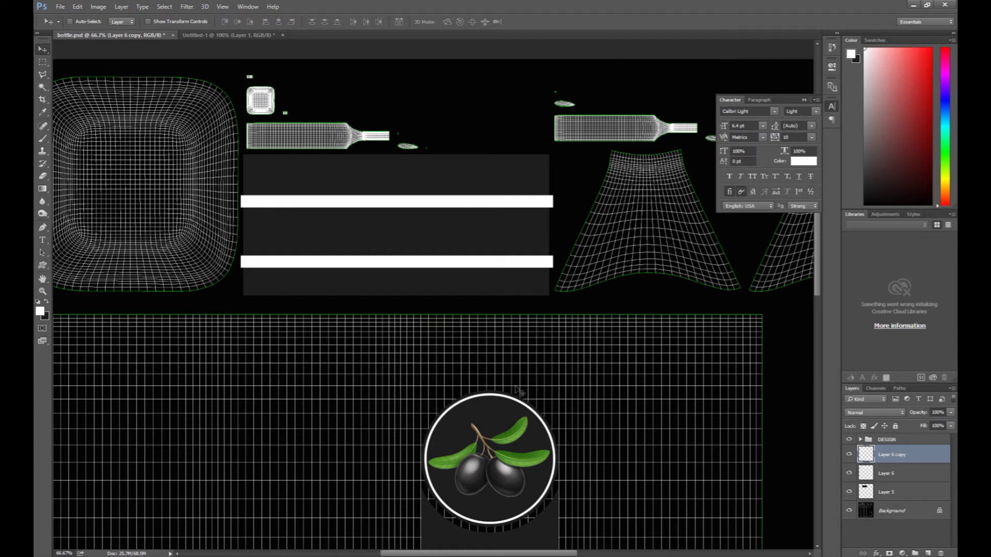
- Add a black-filled layer above the Background to hide the wireframe, and save bottle.psd
{"action": "left_click", "coordinate": [884, 507]}
{"action": "left_click", "coordinate": [927, 553]}
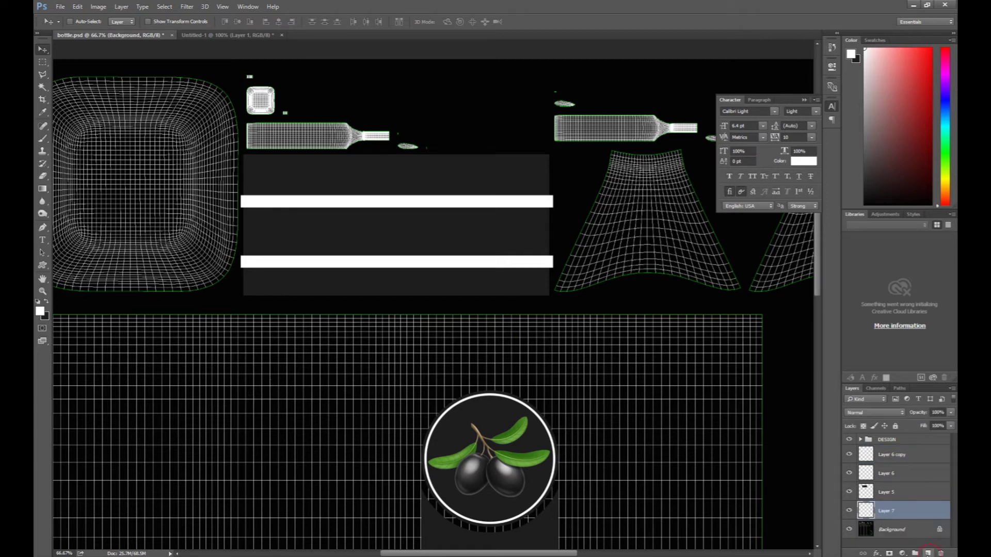
{"action": "key", "text": "i"}
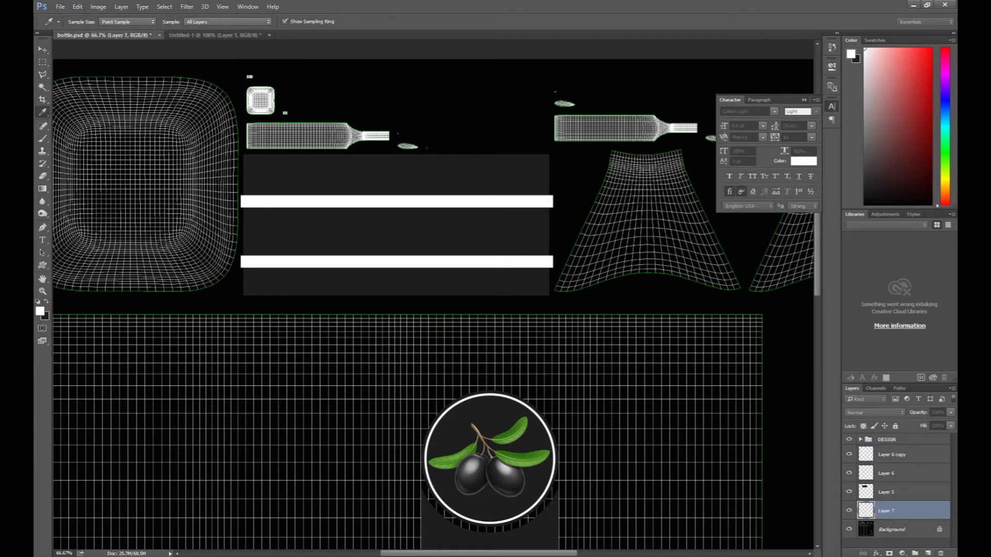
{"action": "key", "text": "v"}
{"action": "key", "text": "d"}
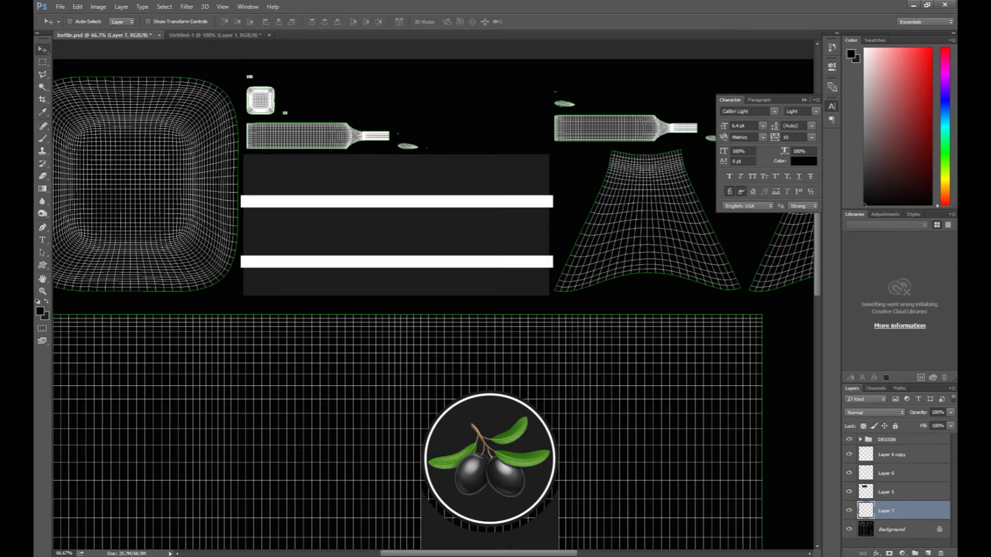
{"action": "key", "text": "alt+BackSpace"}
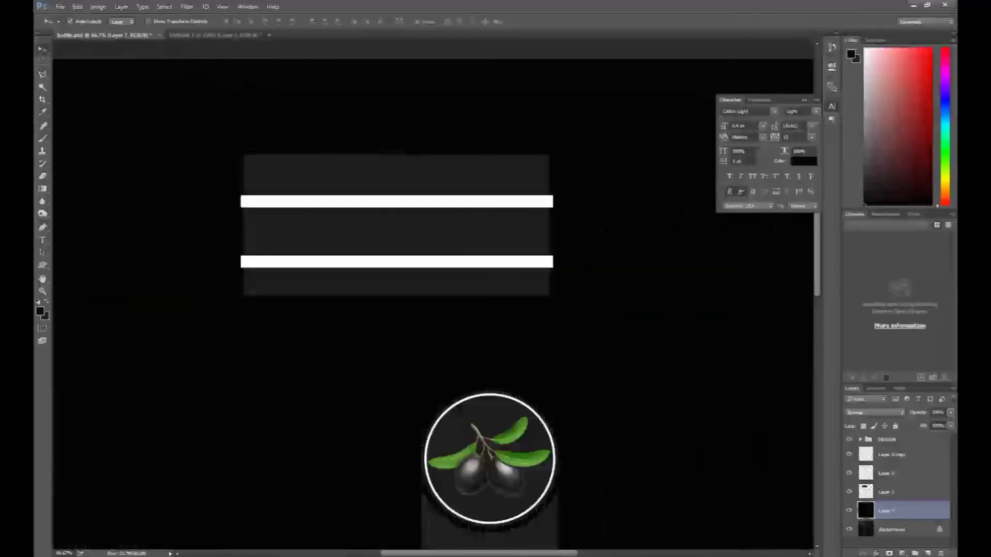
{"action": "key", "text": "ctrl+minus"}
{"action": "key", "text": "ctrl+minus"}
{"action": "key", "text": "ctrl+minus"}
{"action": "key", "text": "ctrl+minus"}
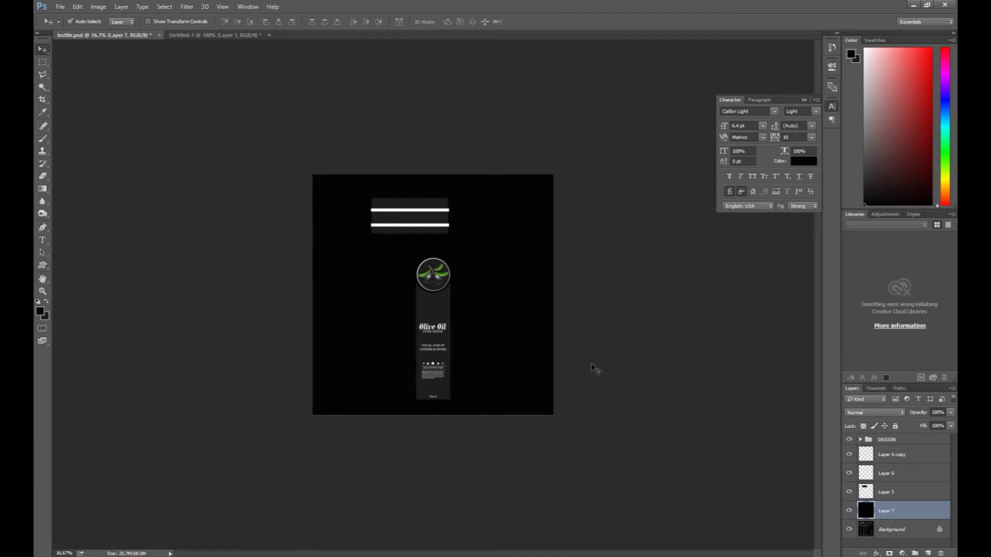
{"action": "key", "text": "ctrl+plus"}
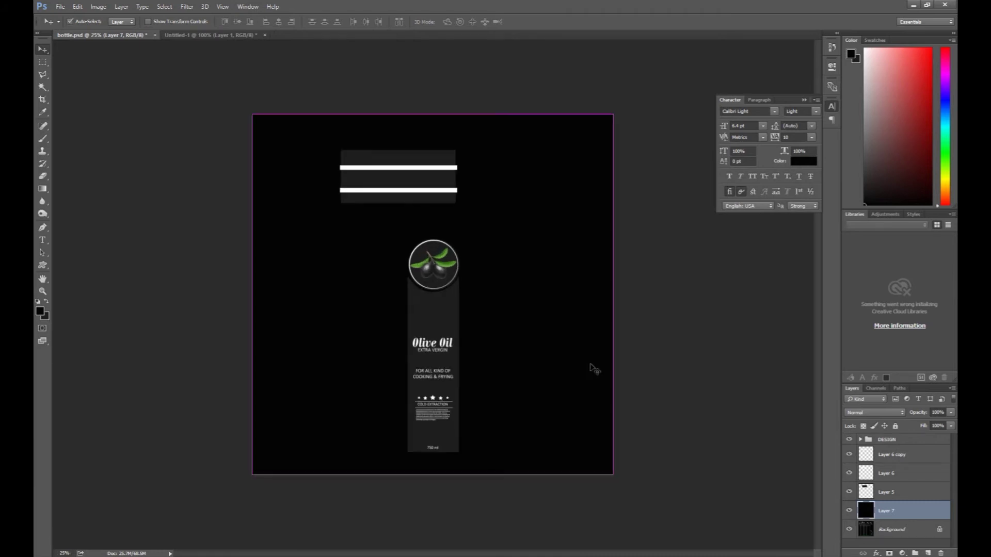
{"action": "key", "text": "ctrl+s"}
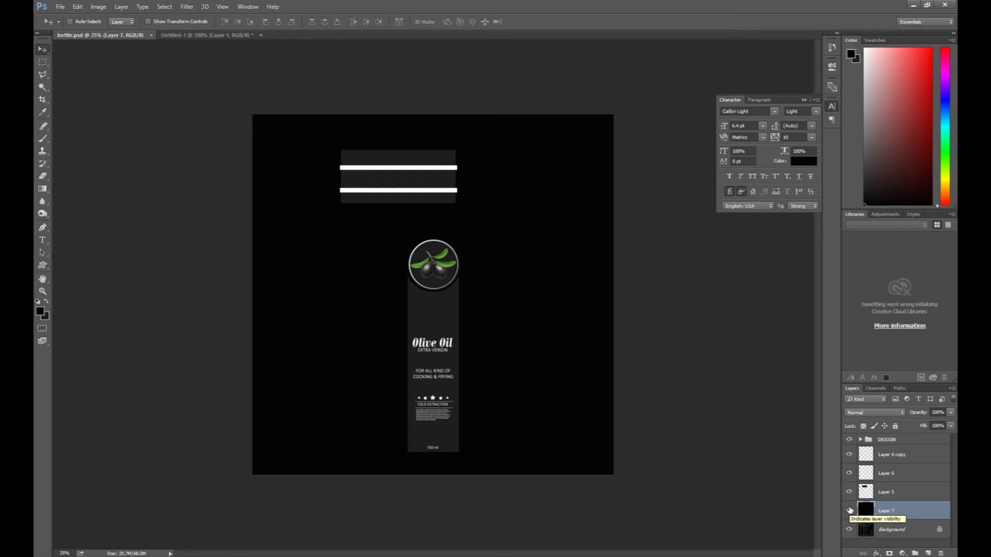
- Select the grey panel layer and whole canvas, dismissing an empty-selection error
{"action": "key", "text": "ctrl+plus"}
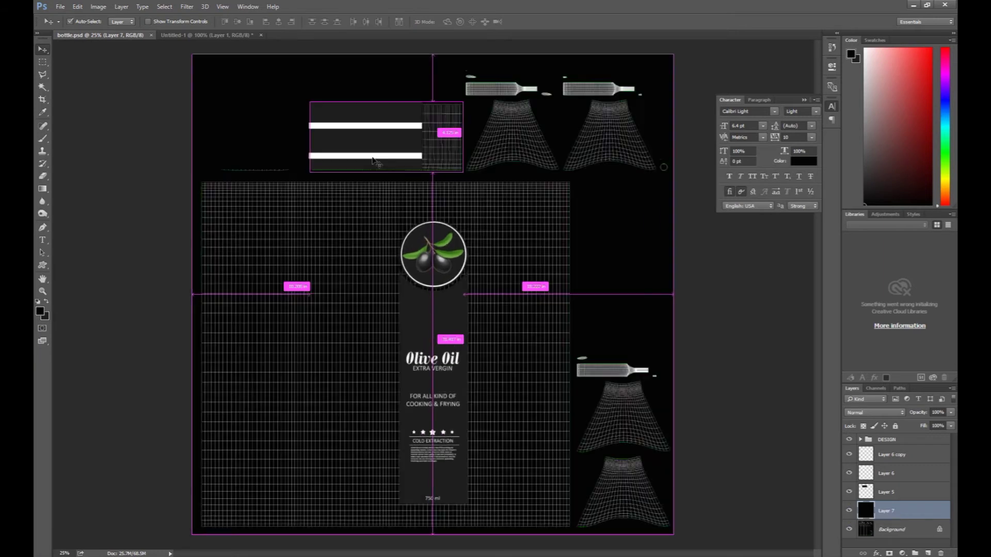
{"action": "key", "text": "ctrl+plus"}
{"action": "key", "text": "ctrl+minus"}
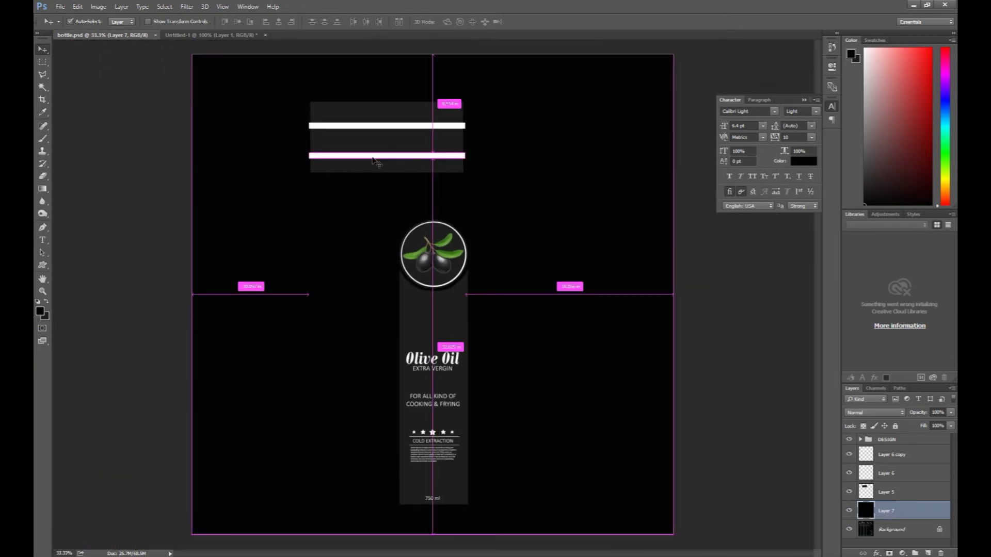
{"action": "left_click", "coordinate": [391, 143], "text": "ctrl"}
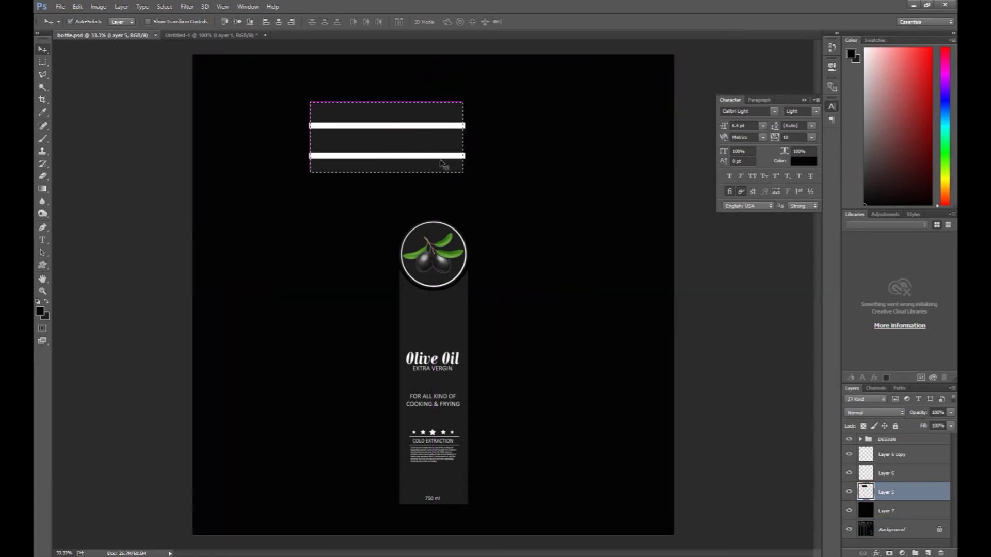
{"action": "key", "text": "ctrl+a"}
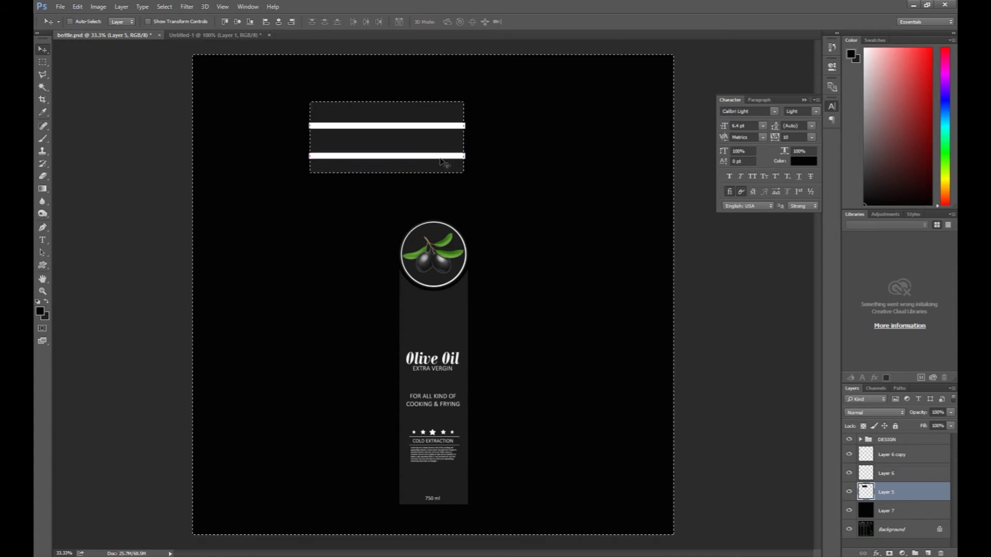
{"action": "key", "text": "ctrl+plus"}
{"action": "key", "text": "ctrl+plus"}
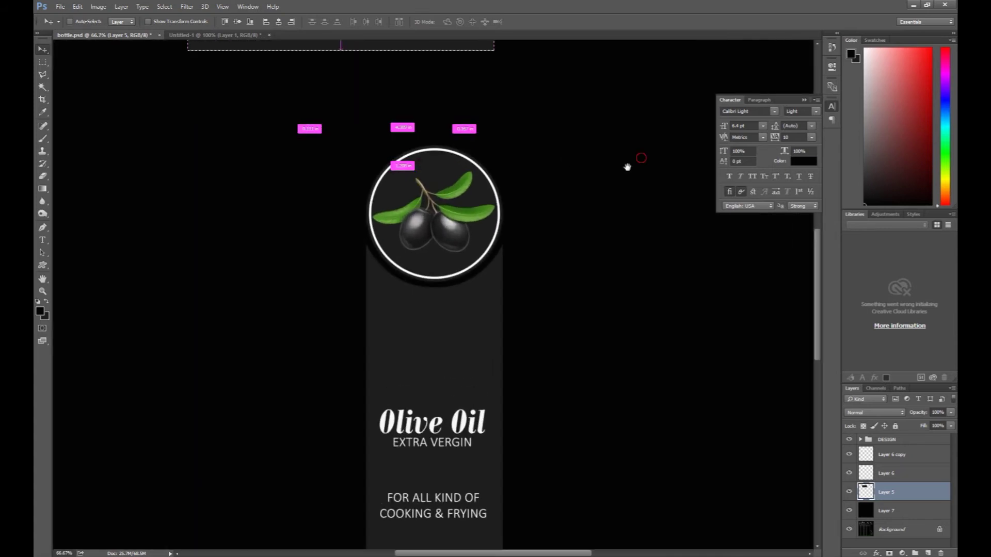
{"action": "left_click_drag", "start_coordinate": [585, 89], "coordinate": [508, 354]}
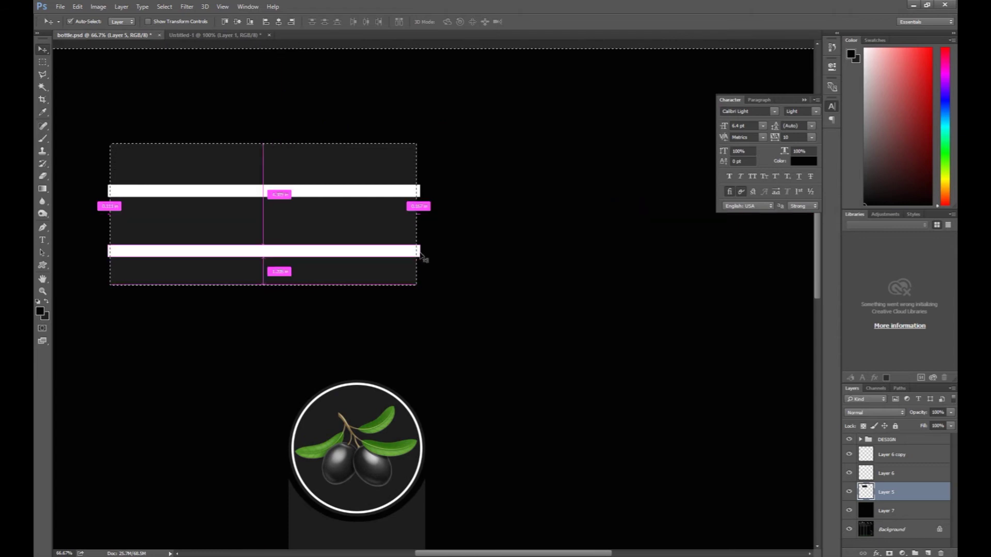
{"action": "left_click", "coordinate": [418, 254], "text": "ctrl"}
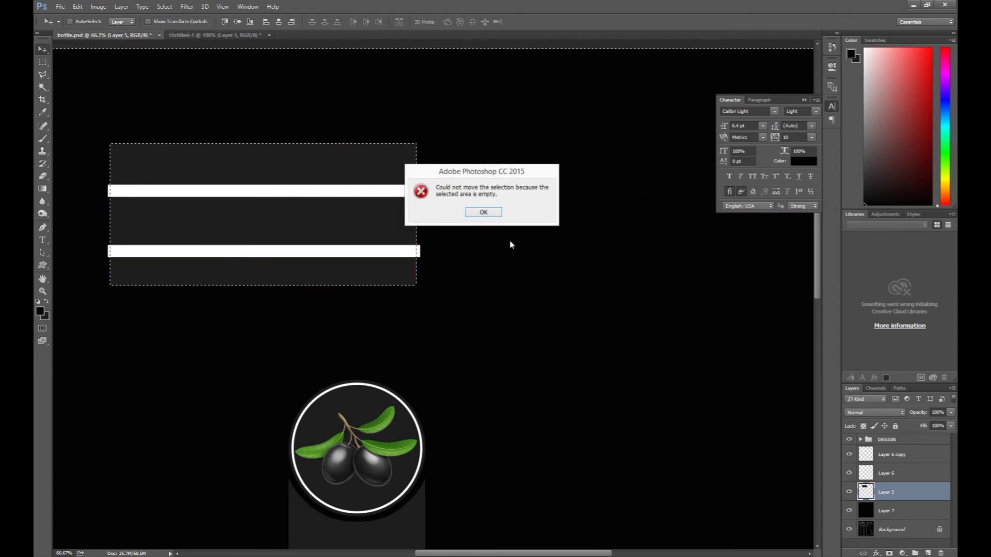
{"action": "left_click", "coordinate": [491, 216]}
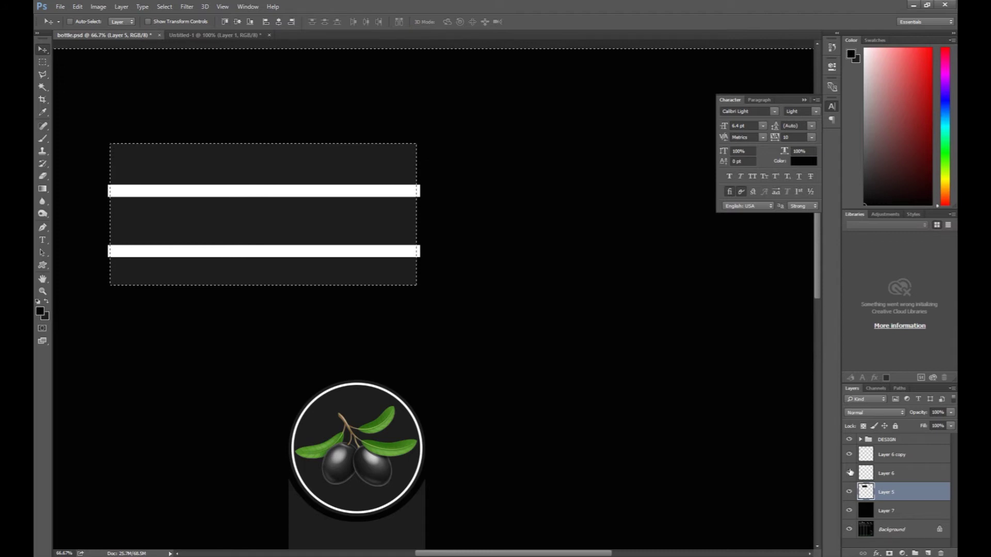
- Trim the lower white bar to match the upper bar's width and save bottle.psd
{"action": "left_click", "coordinate": [850, 473]}
{"action": "left_click", "coordinate": [914, 474]}
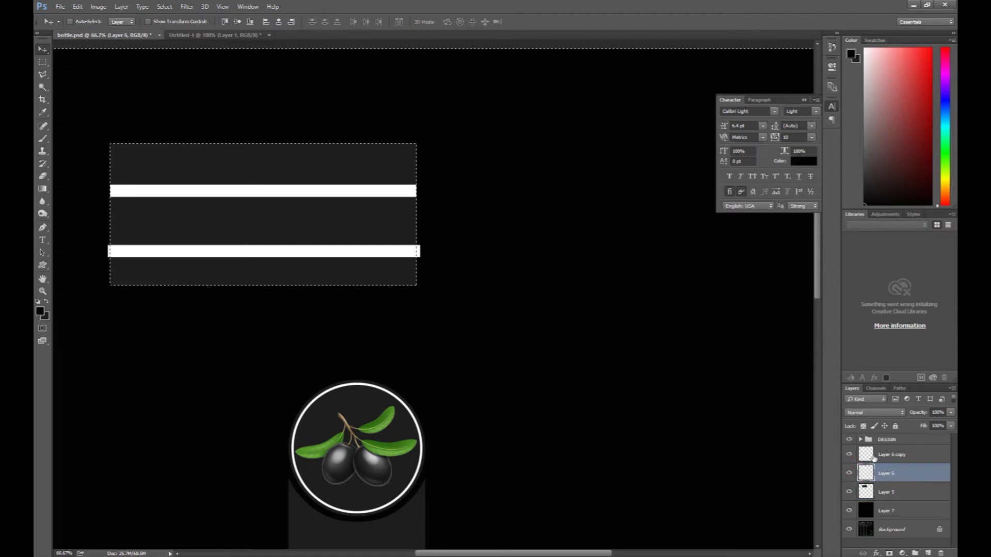
{"action": "left_click", "coordinate": [886, 456]}
{"action": "key", "text": "ctrl+z"}
{"action": "key", "text": "ctrl+d"}
{"action": "key", "text": "ctrl+minus"}
{"action": "key", "text": "ctrl+minus"}
{"action": "key", "text": "ctrl+minus"}
{"action": "key", "text": "ctrl+plus"}
{"action": "key", "text": "ctrl+s"}
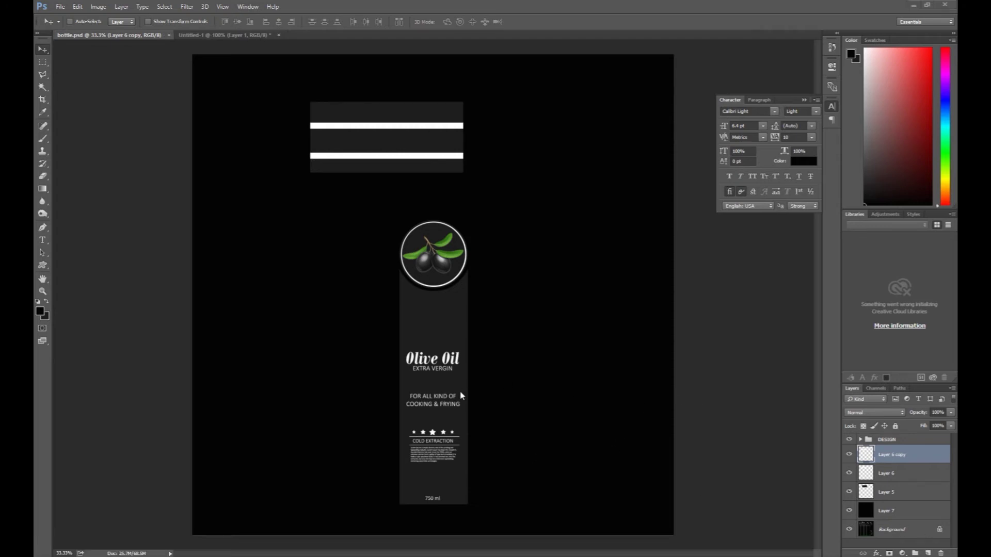
- Save the label as a JPEG named 'bottle main texture' in the oil bottle folder
{"action": "key", "text": "ctrl"}
{"action": "key", "text": "ctrl+shift+s"}
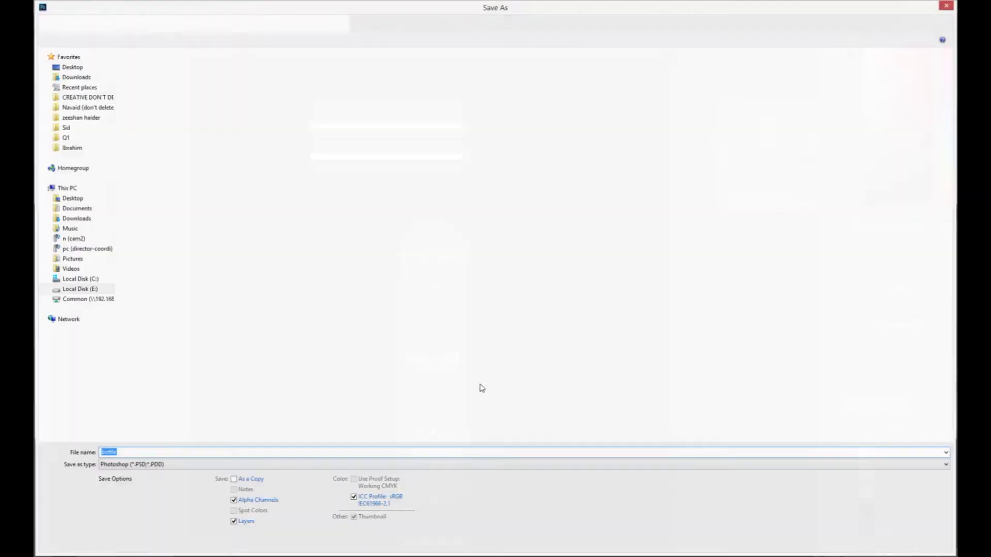
{"action": "left_click", "coordinate": [153, 453]}
{"action": "type", "text": "main texture"}
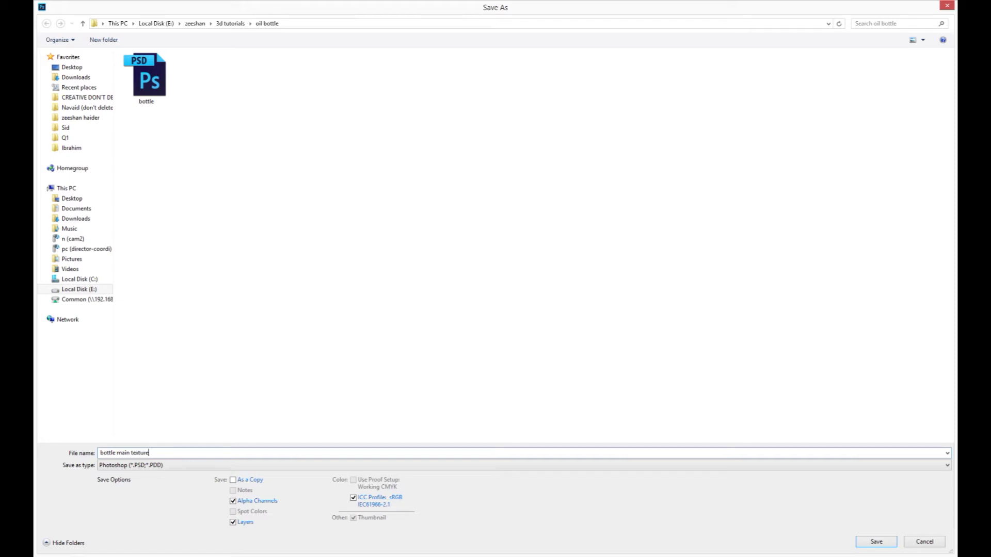
{"action": "key", "text": "Tab"}
{"action": "key", "text": "j"}
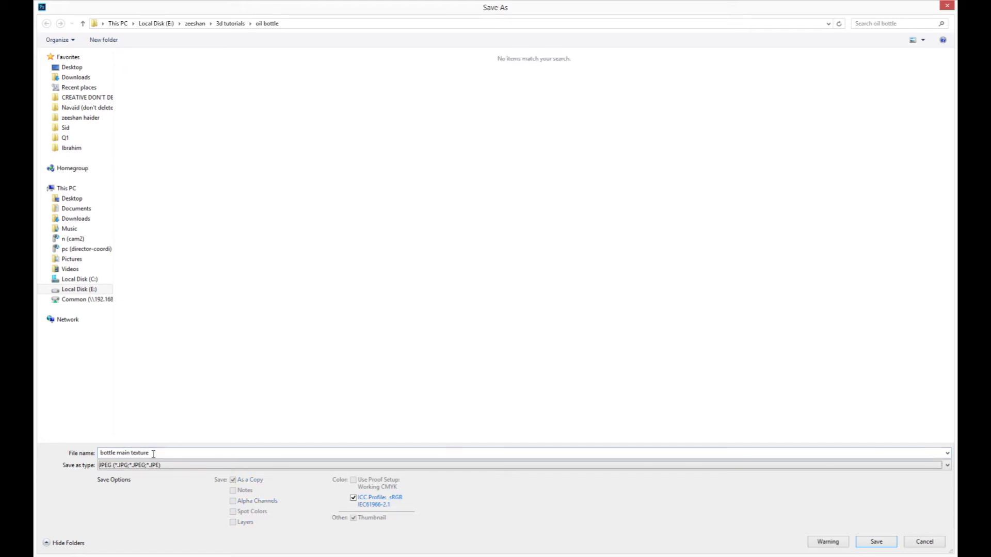
{"action": "key", "text": "Return"}
{"action": "key", "text": "Return"}
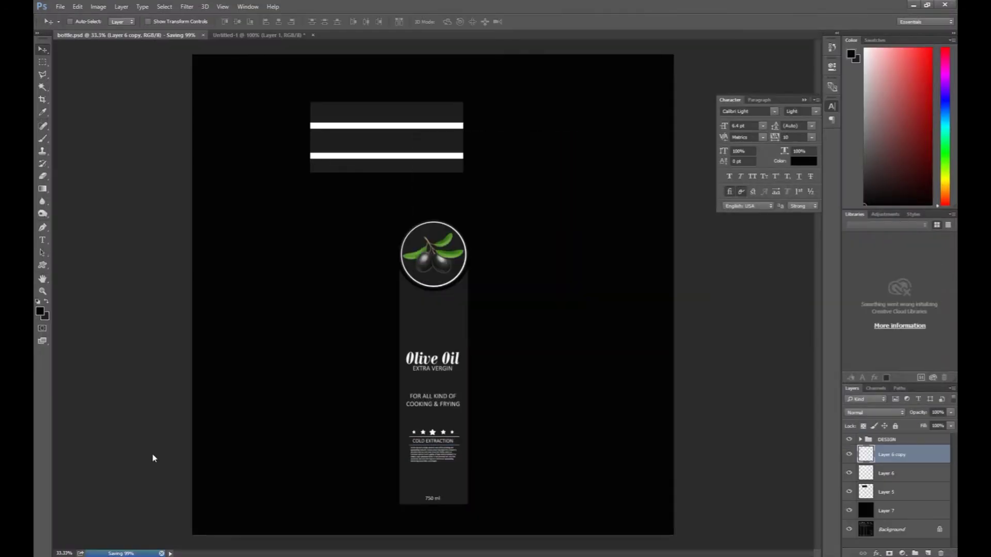
- Group the four label layers, then merge a duplicate into one layer filled solid white
{"action": "left_click", "coordinate": [890, 493]}
{"action": "left_click", "coordinate": [887, 441], "text": "shift"}
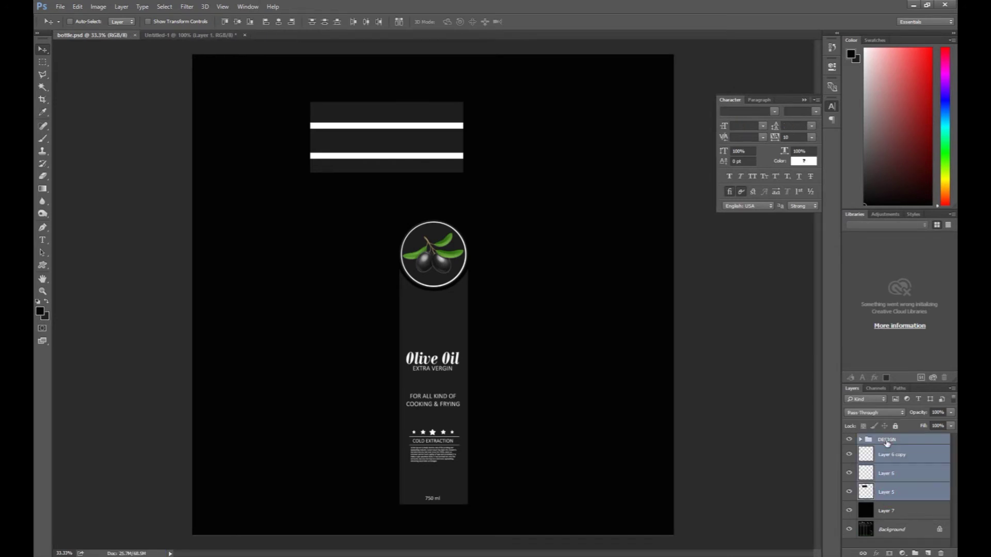
{"action": "key", "text": "ctrl+g"}
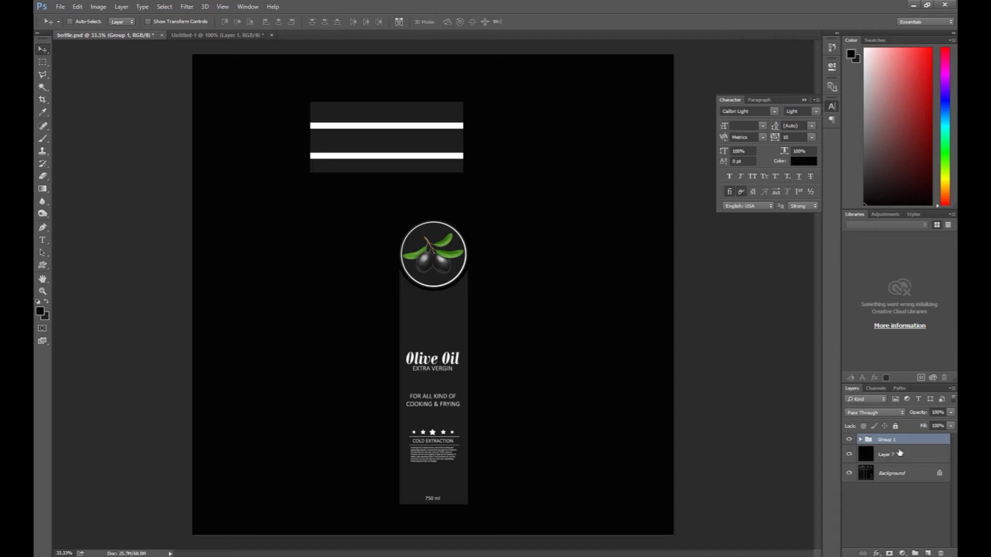
{"action": "key", "text": "ctrl+j"}
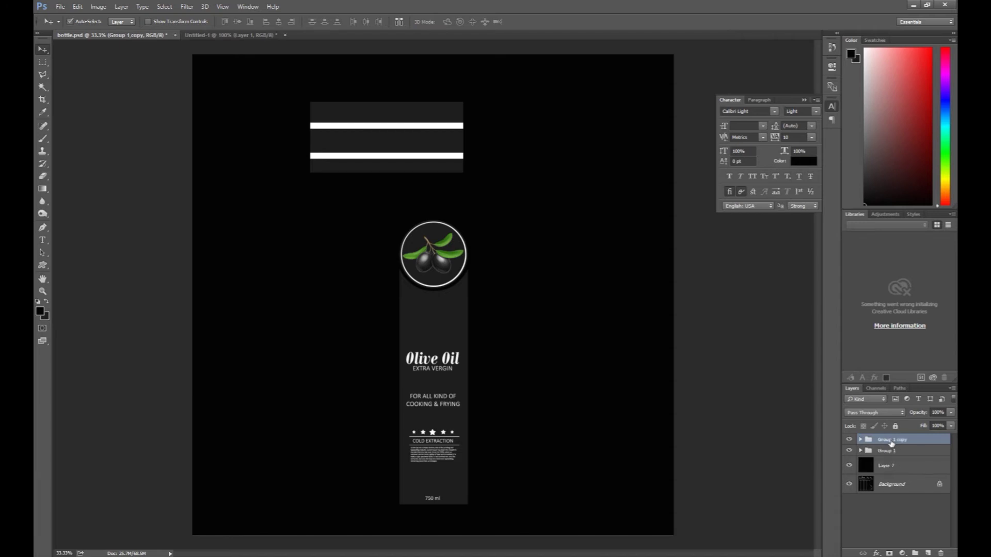
{"action": "key", "text": "ctrl+e"}
{"action": "left_click", "coordinate": [863, 426]}
{"action": "key", "text": "i"}
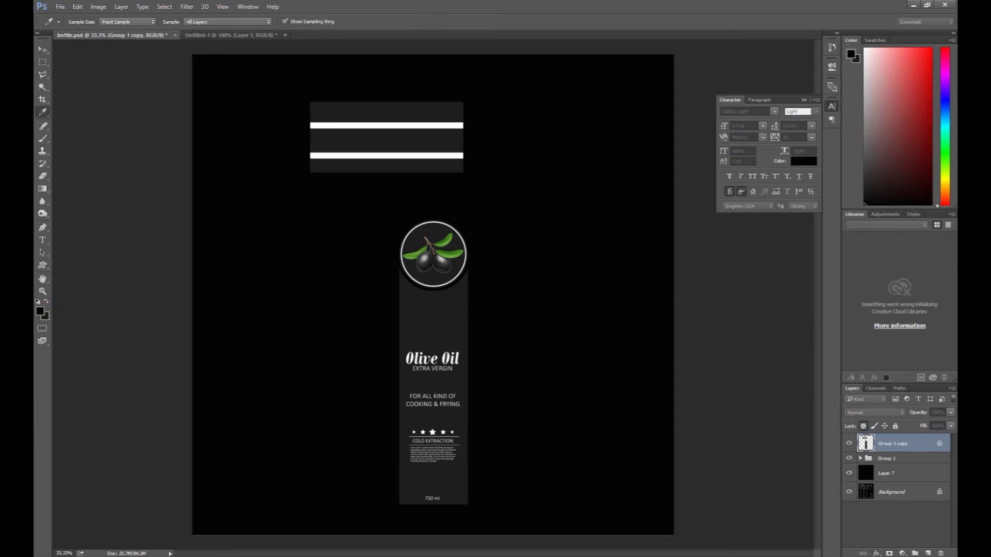
{"action": "key", "text": "v"}
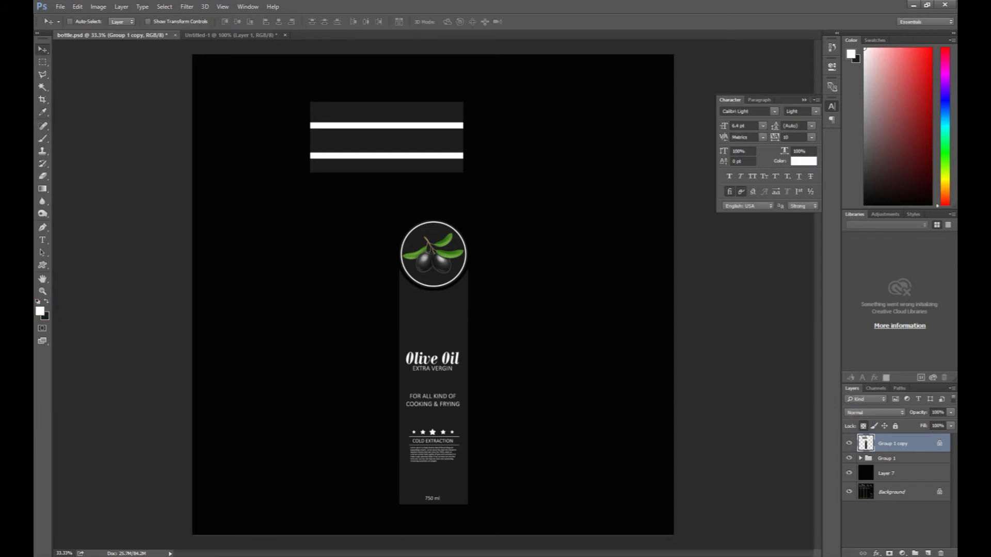
{"action": "key", "text": "alt+BackSpace"}
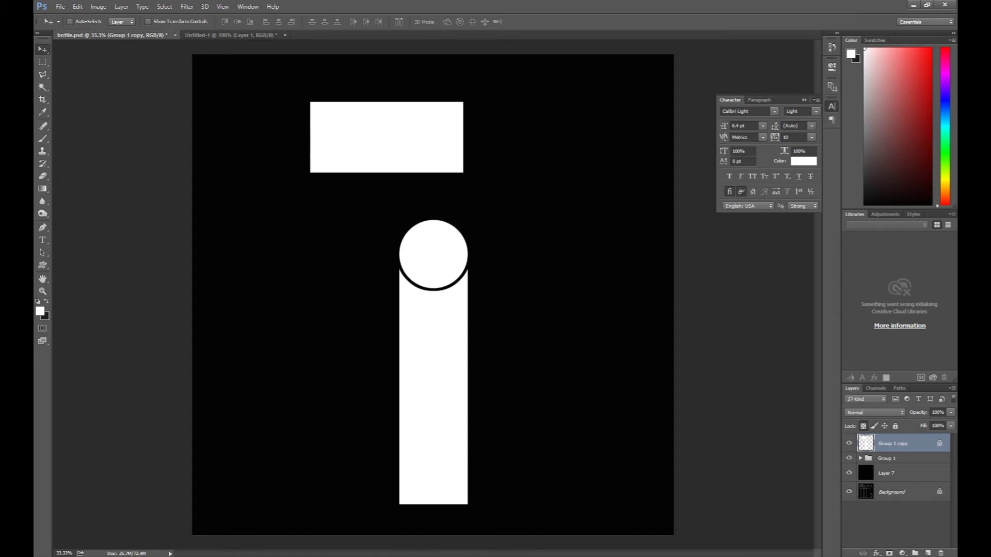
- Save the white version as JPEG 'bottle main texture opacity' and delete the temporary white layer
{"action": "key", "text": "ctrl+shift+s"}
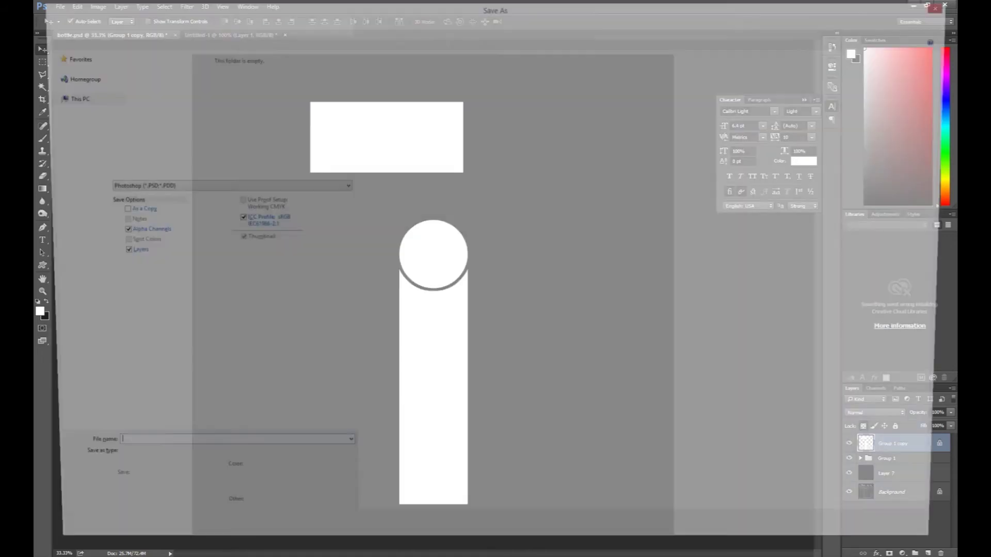
{"action": "key", "text": "End"}
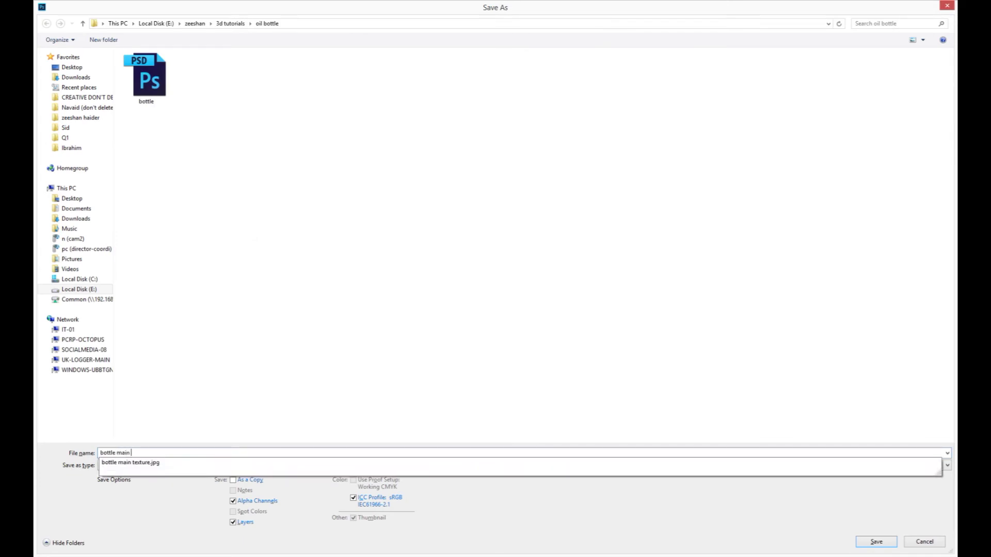
{"action": "type", "text": "texture opacity"}
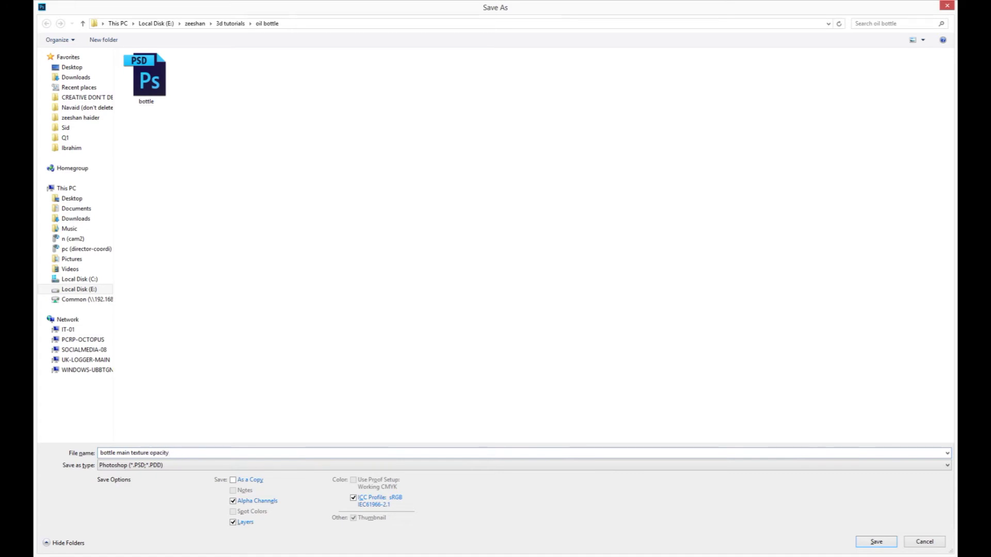
{"action": "key", "text": "Tab"}
{"action": "key", "text": "j"}
{"action": "key", "text": "Return"}
{"action": "key", "text": "Return"}
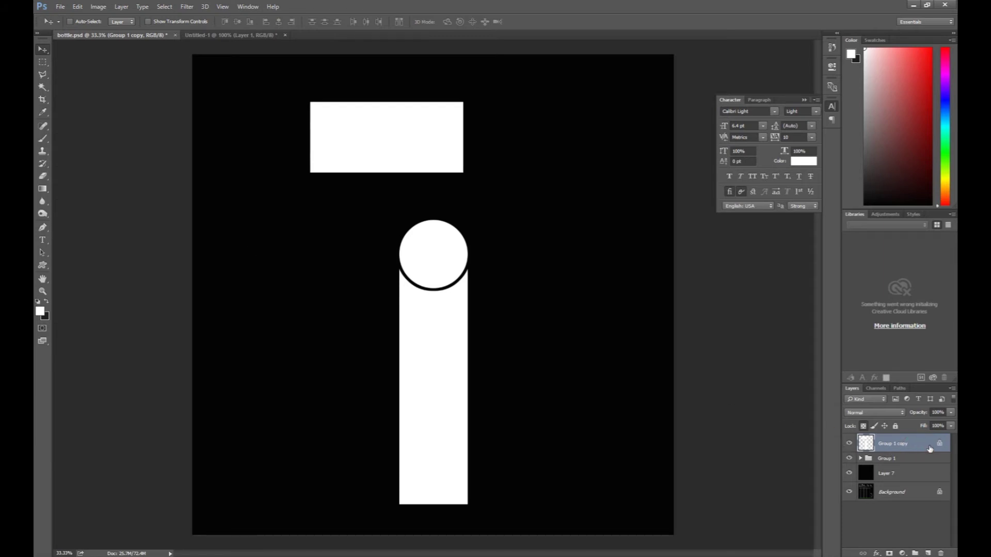
{"action": "key", "text": "Delete"}
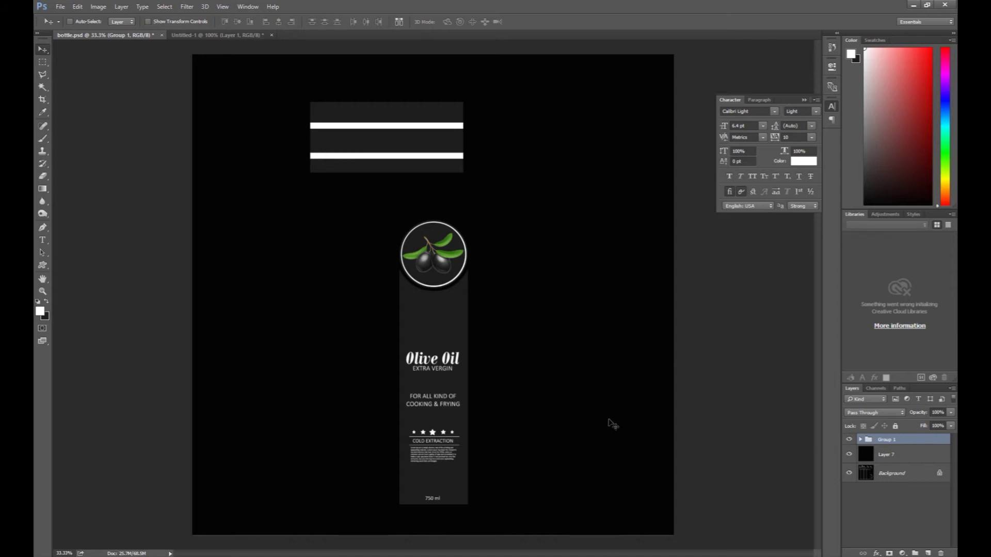
- Hide the olive image, the dark label strip and the dark circle layers
{"action": "key", "text": "ctrl"}
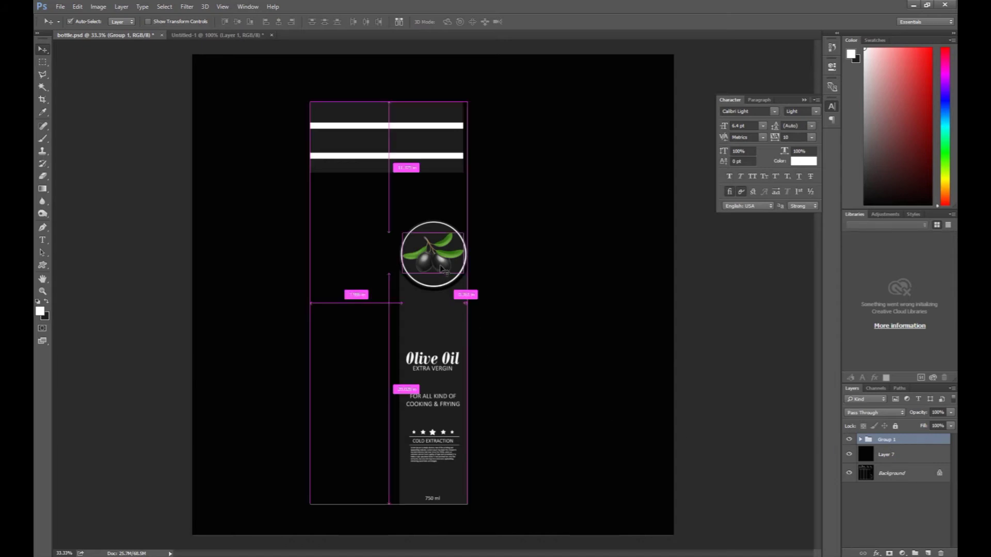
{"action": "left_click", "coordinate": [441, 269], "text": "ctrl"}
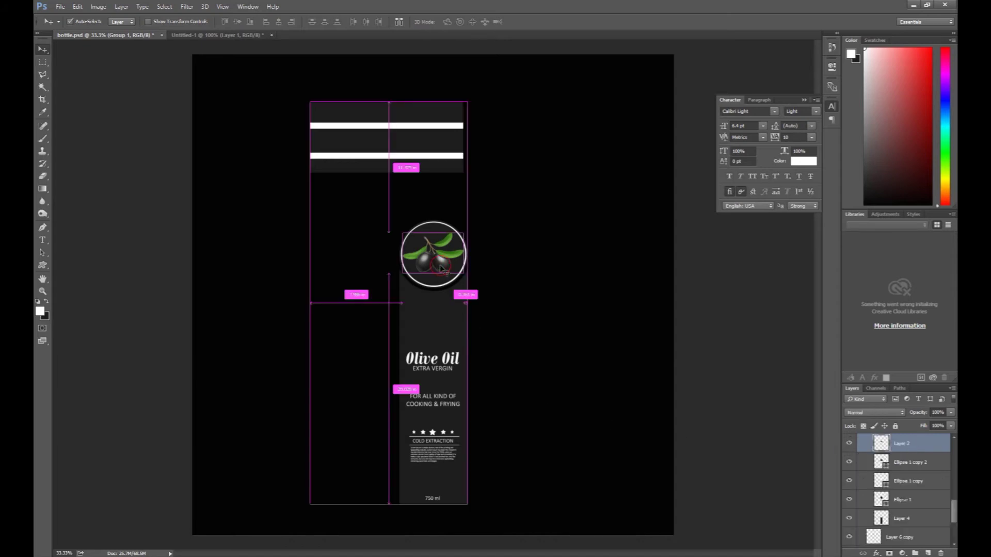
{"action": "left_click", "coordinate": [849, 443]}
{"action": "left_click", "coordinate": [414, 321], "text": "ctrl"}
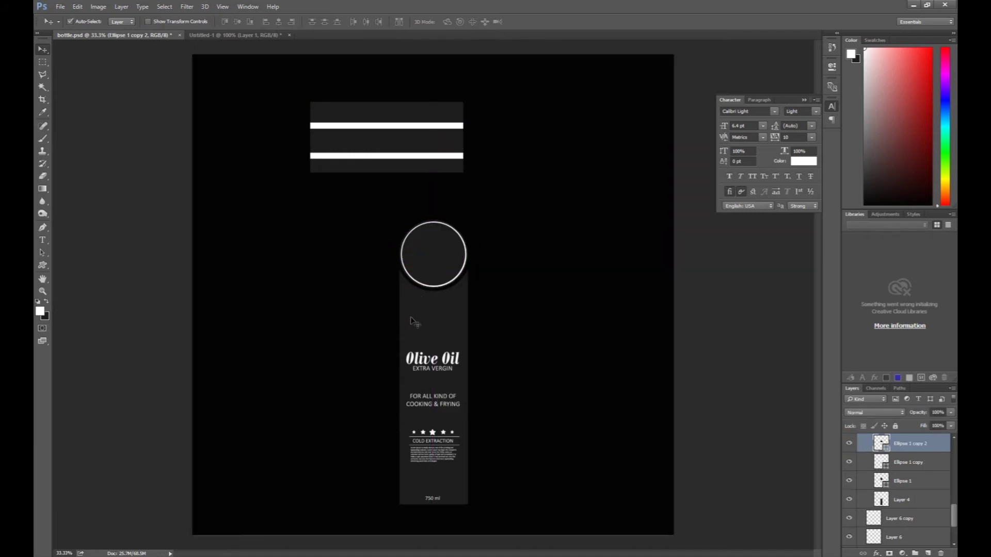
{"action": "left_click", "coordinate": [849, 499]}
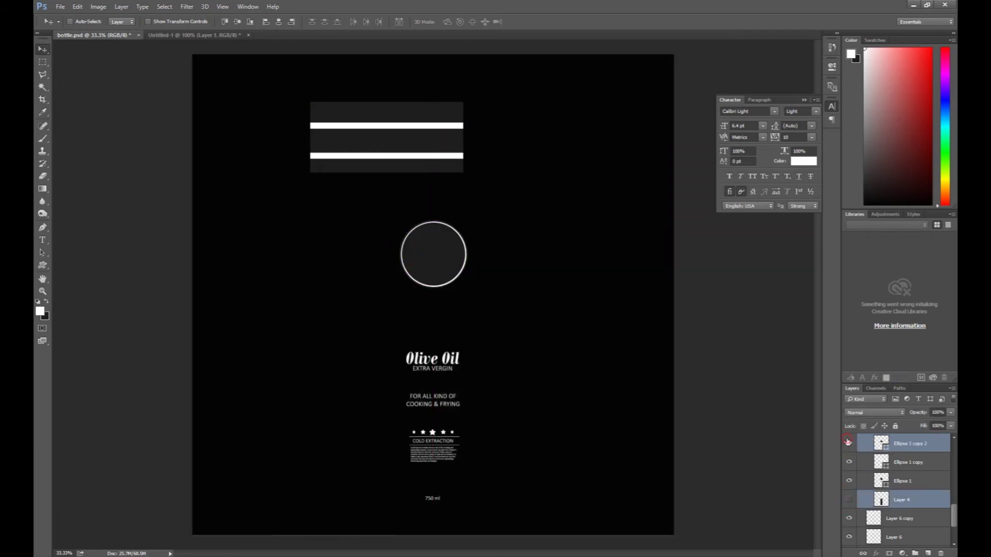
{"action": "left_click", "coordinate": [848, 443]}
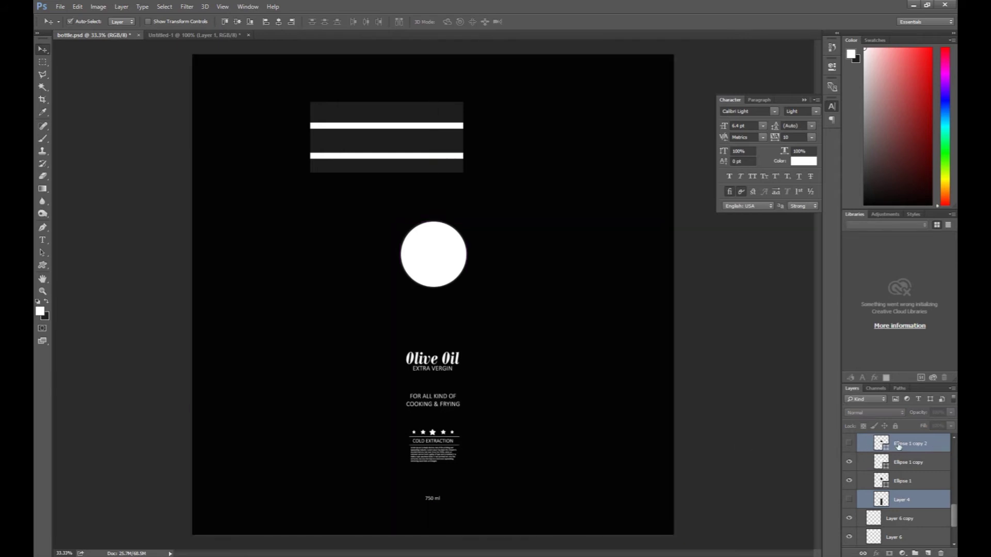
- Load the circle selection, zoom in on its edge, and delete Ellipse 1 copy 2
{"action": "left_click", "coordinate": [878, 443]}
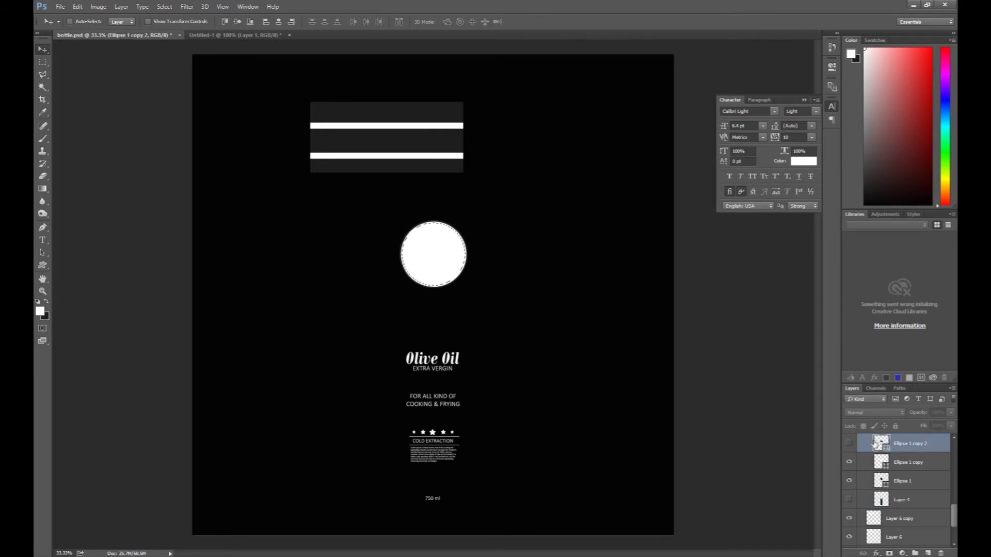
{"action": "key", "text": "ctrl"}
{"action": "left_click", "coordinate": [889, 553]}
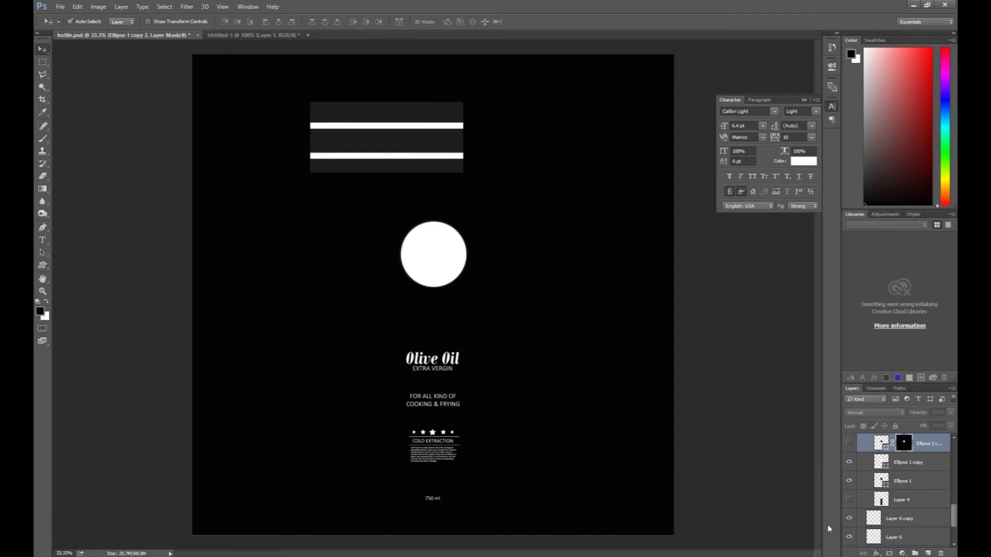
{"action": "key", "text": "ctrl+z"}
{"action": "key", "text": "ctrl+plus"}
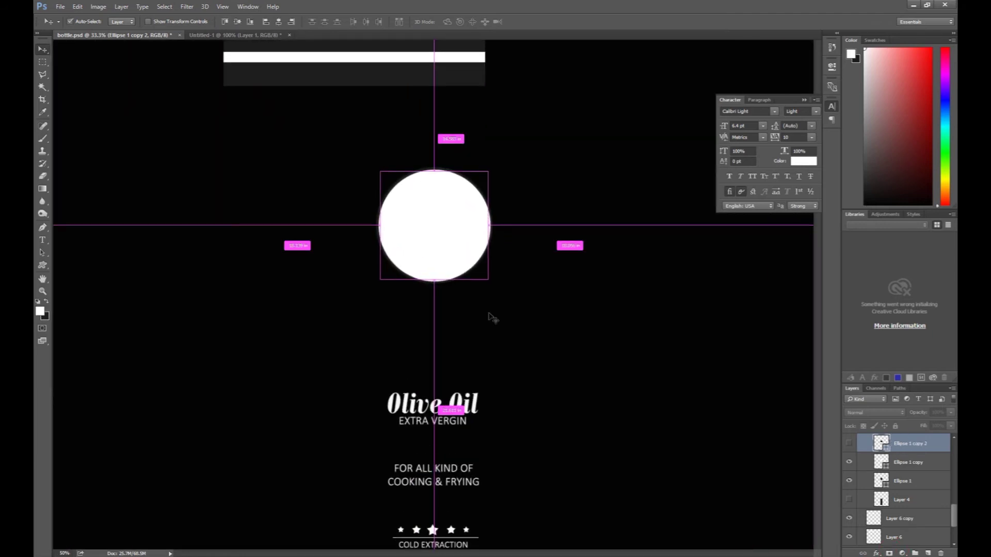
{"action": "key", "text": "ctrl+plus"}
{"action": "key", "text": "ctrl+plus"}
{"action": "key", "text": "ctrl+plus"}
{"action": "key", "text": "ctrl+plus"}
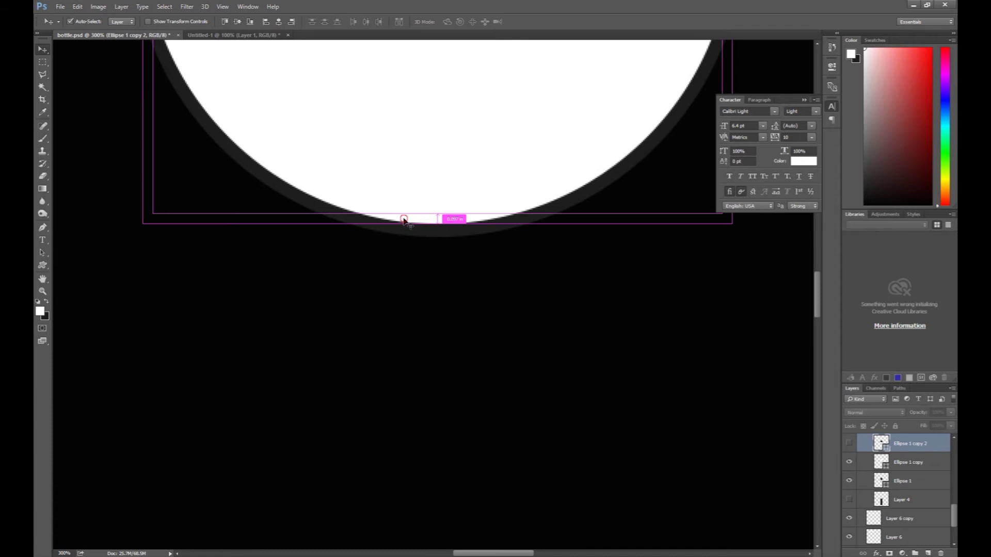
{"action": "key", "text": "ctrl+alt+z"}
{"action": "key", "text": "ctrl+alt+z"}
- Mask Ellipse 1 copy down to a thin ring and merge it into Ellipse 1
{"action": "left_click", "coordinate": [889, 553]}
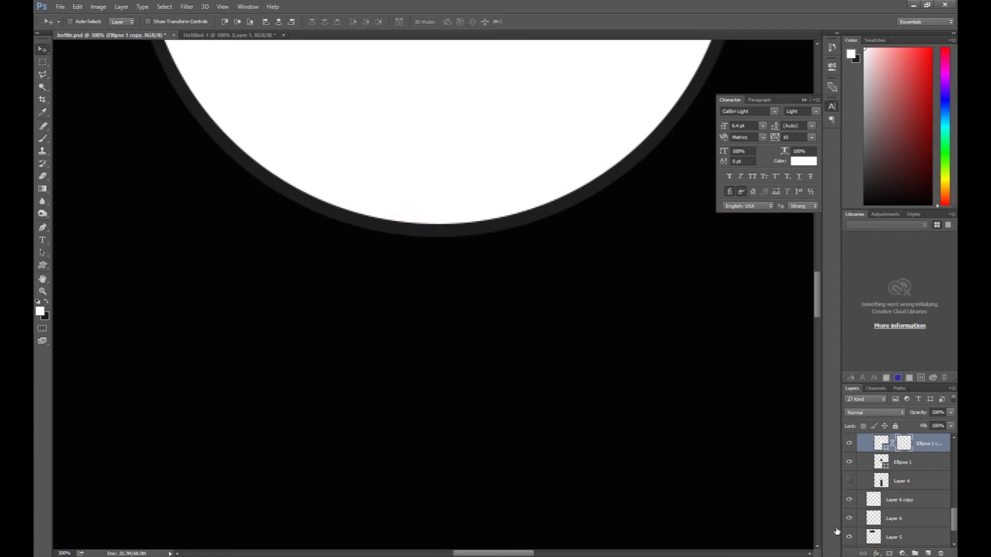
{"action": "key", "text": "ctrl+z"}
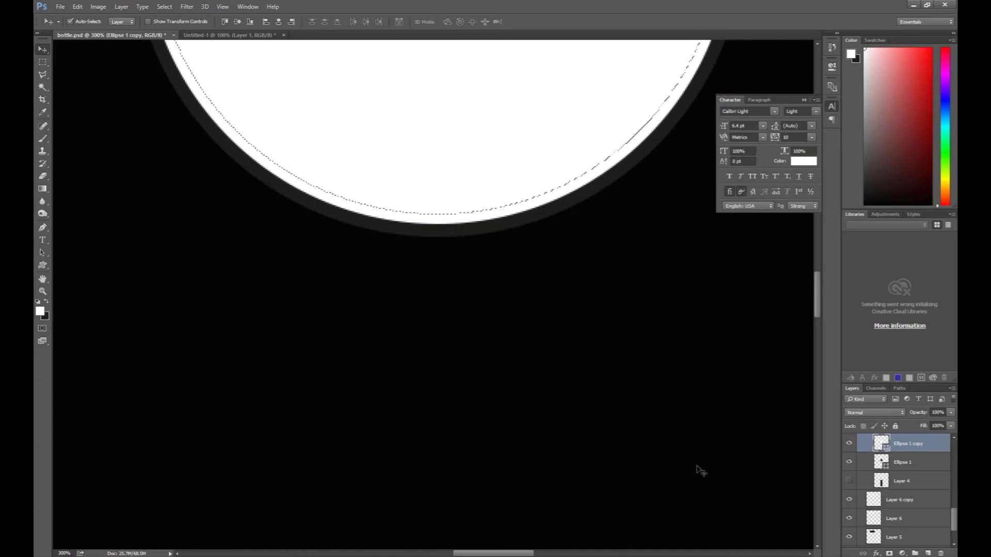
{"action": "left_click", "coordinate": [890, 553]}
{"action": "key", "text": "ctrl+minus"}
{"action": "key", "text": "ctrl+minus"}
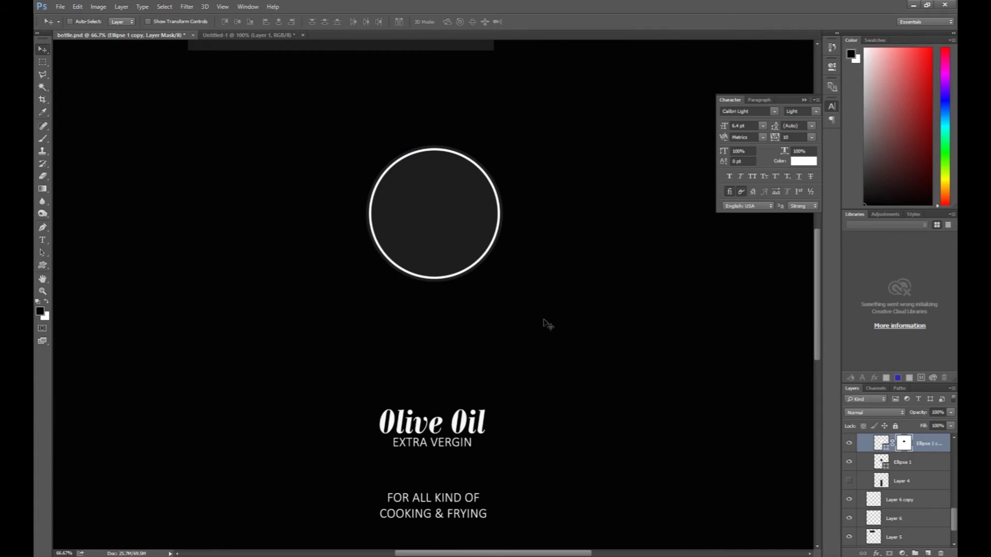
{"action": "key", "text": "ctrl+e"}
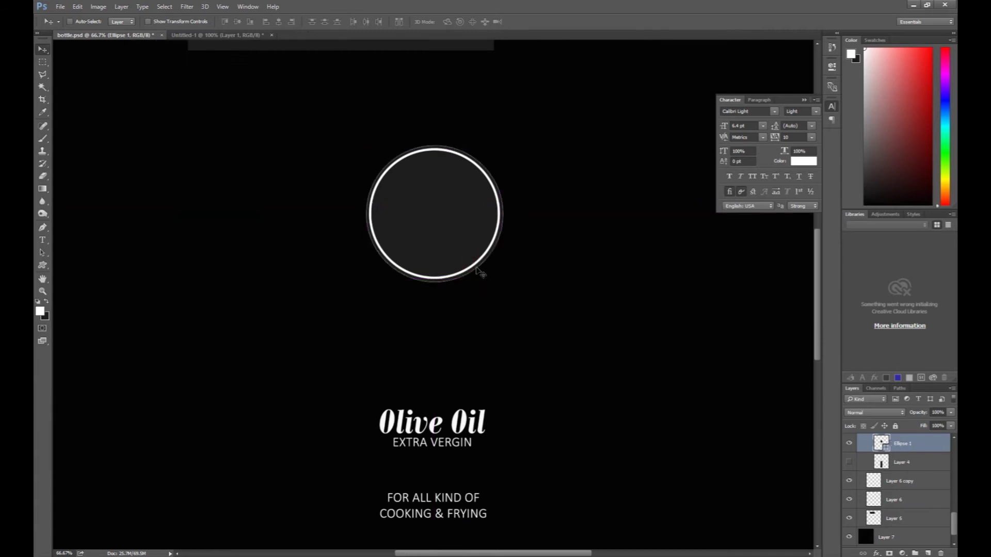
- Hide the filled olive circle and Layer 5's dark band behind the stripes
{"action": "left_click", "coordinate": [849, 445]}
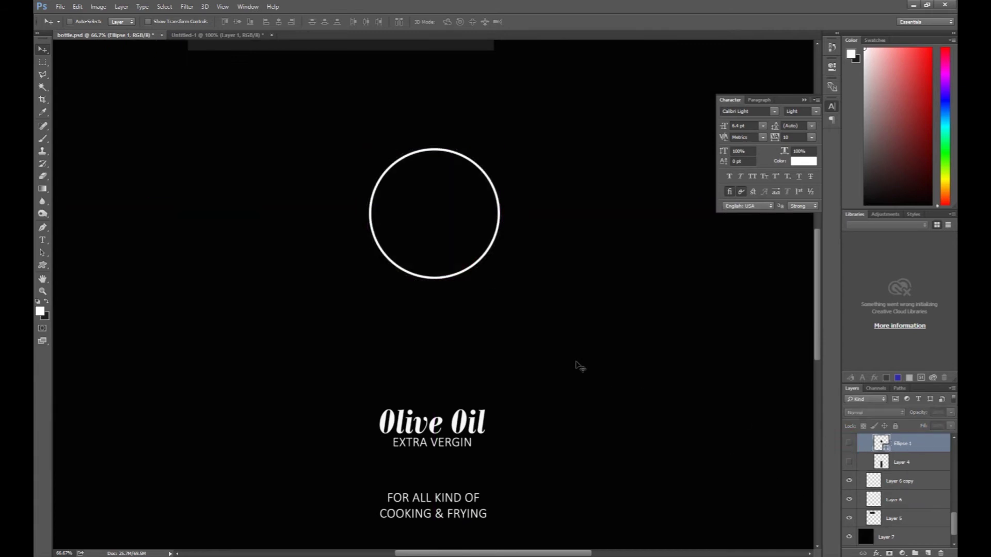
{"action": "key", "text": "ctrl+minus"}
{"action": "key", "text": "ctrl+minus"}
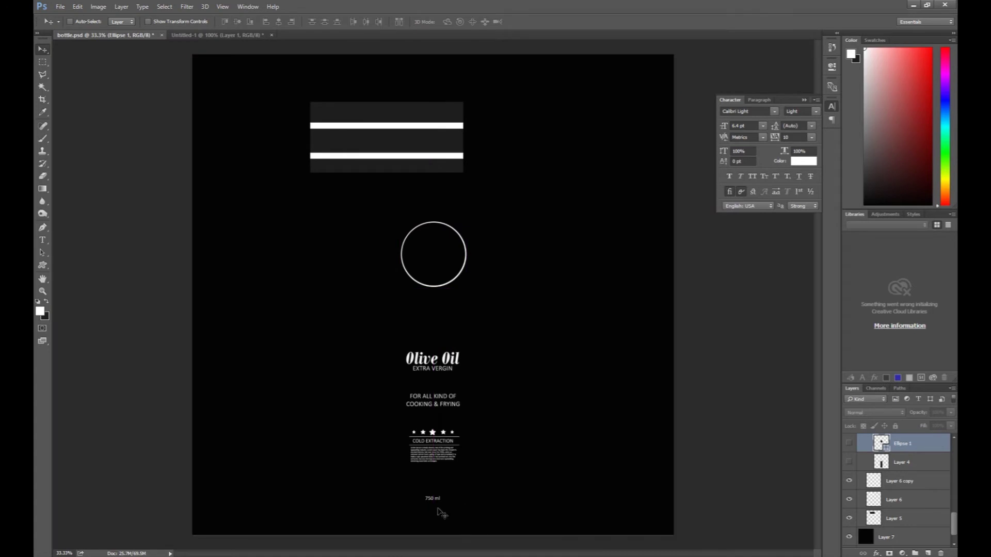
{"action": "key", "text": "ctrl+plus"}
{"action": "key", "text": "ctrl+plus"}
{"action": "key", "text": "ctrl+plus"}
{"action": "scroll", "coordinate": [442, 310], "scroll_direction": "down", "scroll_amount": 10}
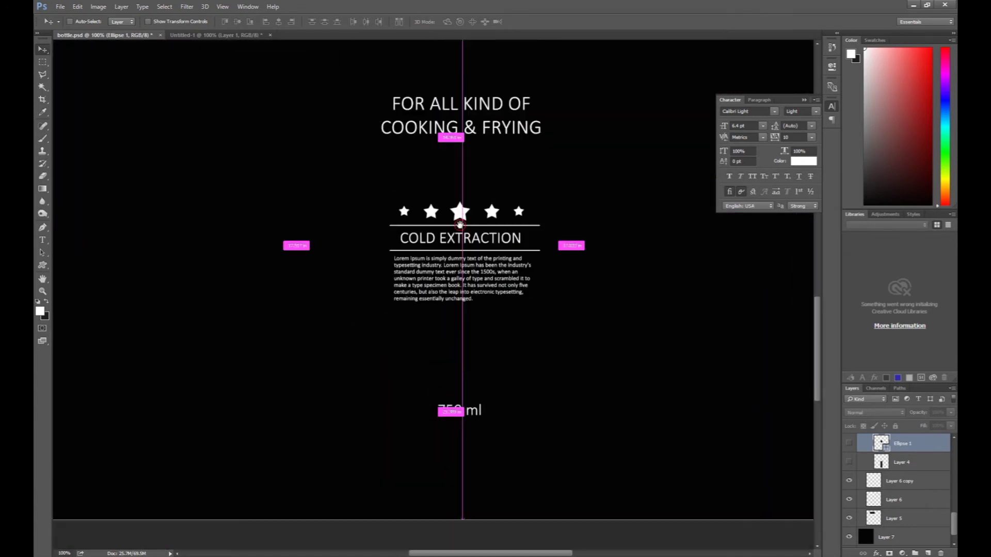
{"action": "left_click_drag", "start_coordinate": [442, 35], "coordinate": [447, 220]}
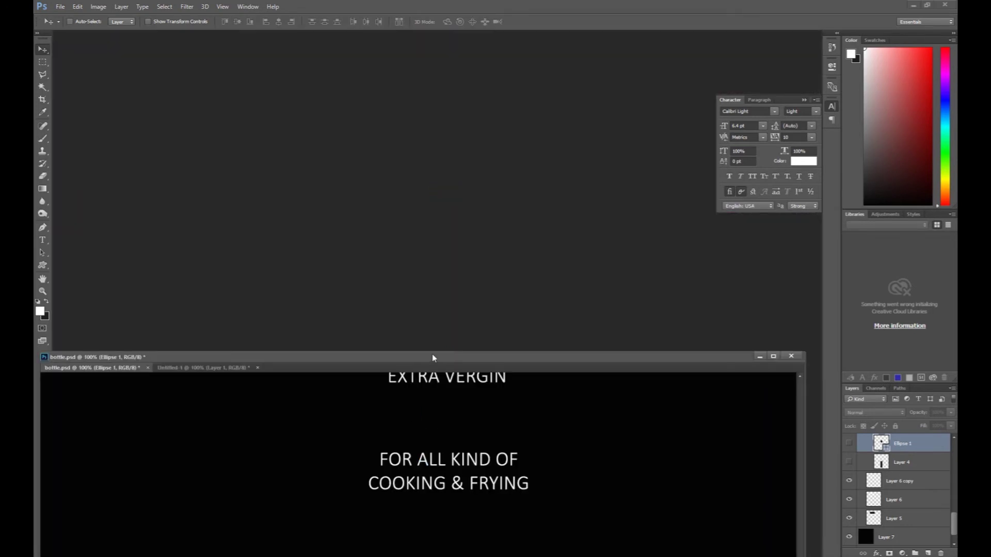
{"action": "left_click_drag", "start_coordinate": [432, 355], "coordinate": [460, 38]}
{"action": "key", "text": "ctrl+minus"}
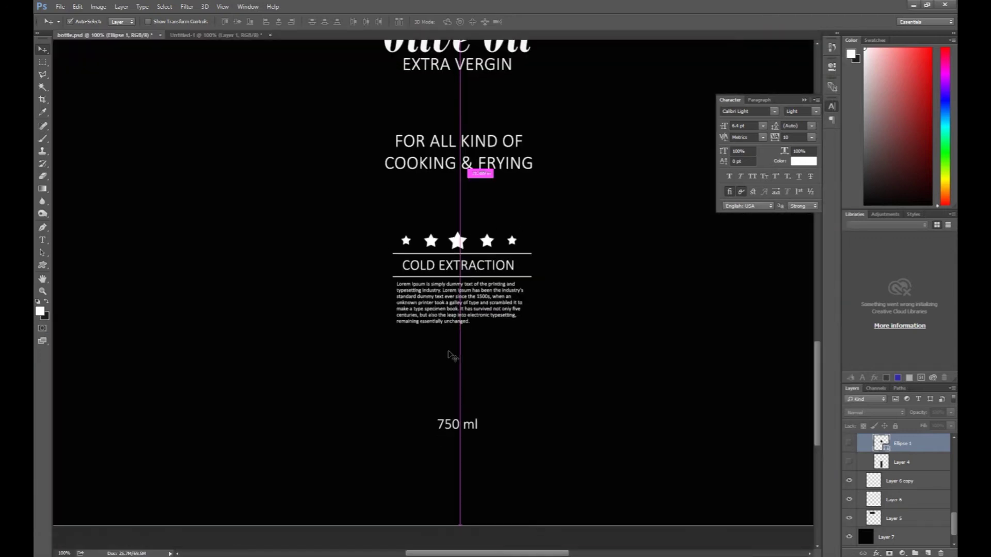
{"action": "key", "text": "ctrl+minus"}
{"action": "key", "text": "ctrl+minus"}
{"action": "key", "text": "ctrl+plus"}
{"action": "scroll", "coordinate": [429, 339], "scroll_direction": "up", "scroll_amount": 3}
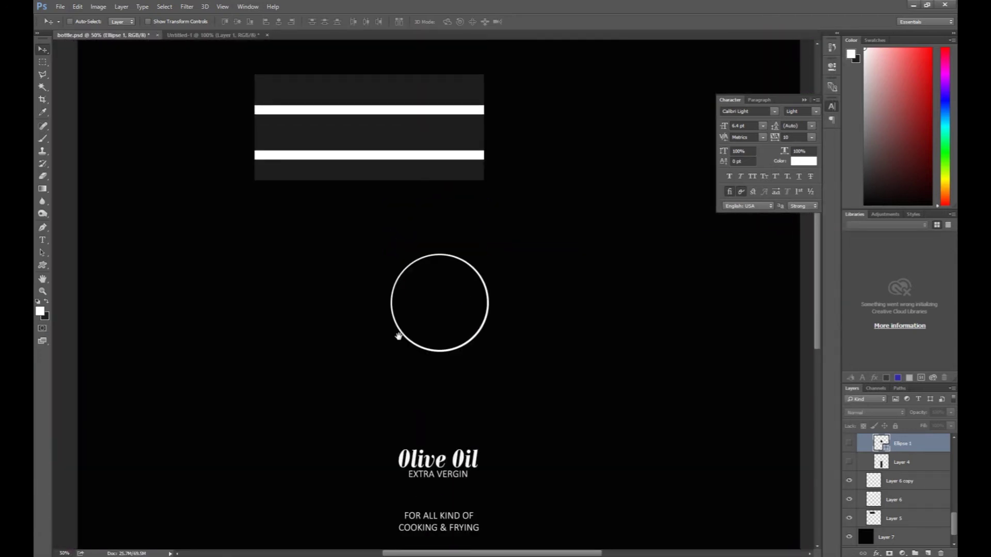
{"action": "left_click", "coordinate": [405, 146]}
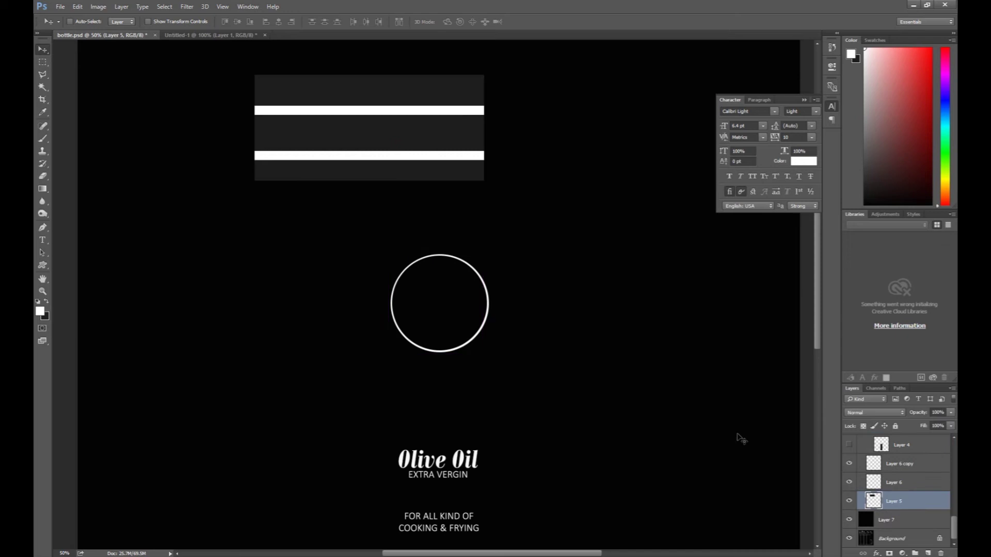
{"action": "left_click", "coordinate": [849, 501]}
- Save the white-only label as JPEG 'gold material opacity', then minimize Photoshop
{"action": "key", "text": "ctrl+minus"}
{"action": "key", "text": "ctrl+minus"}
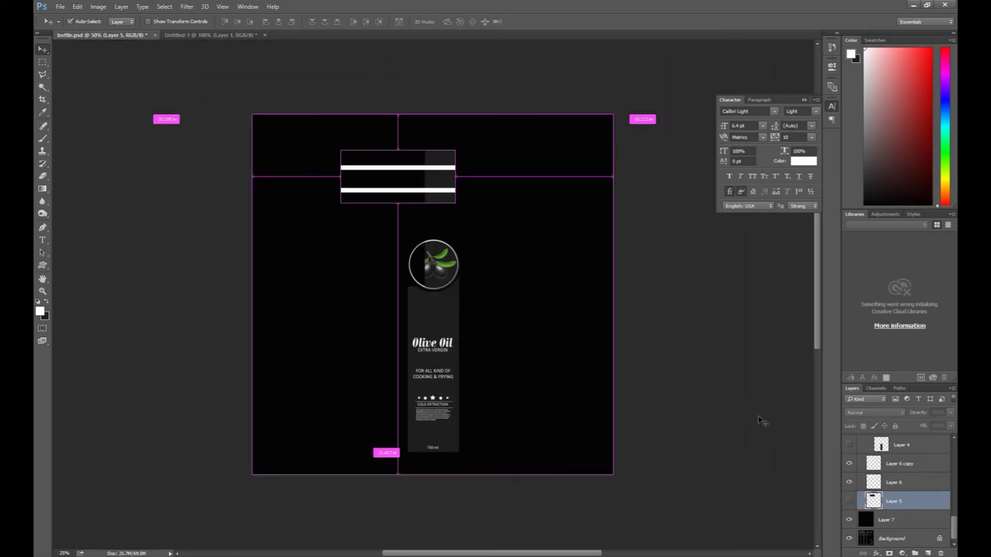
{"action": "key", "text": "ctrl+shift+s"}
{"action": "type", "text": "gold material opacity"}
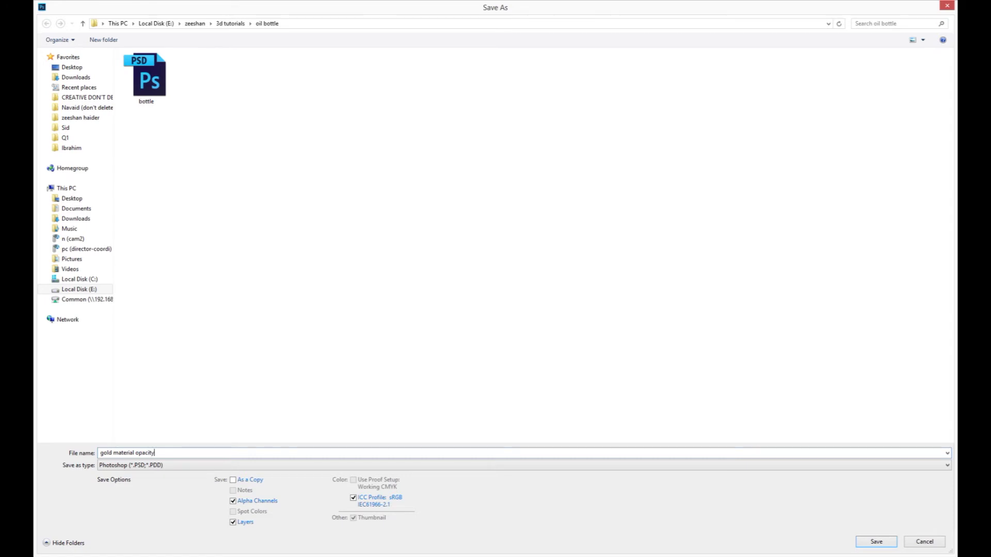
{"action": "key", "text": "Tab"}
{"action": "key", "text": "j"}
{"action": "key", "text": "Return"}
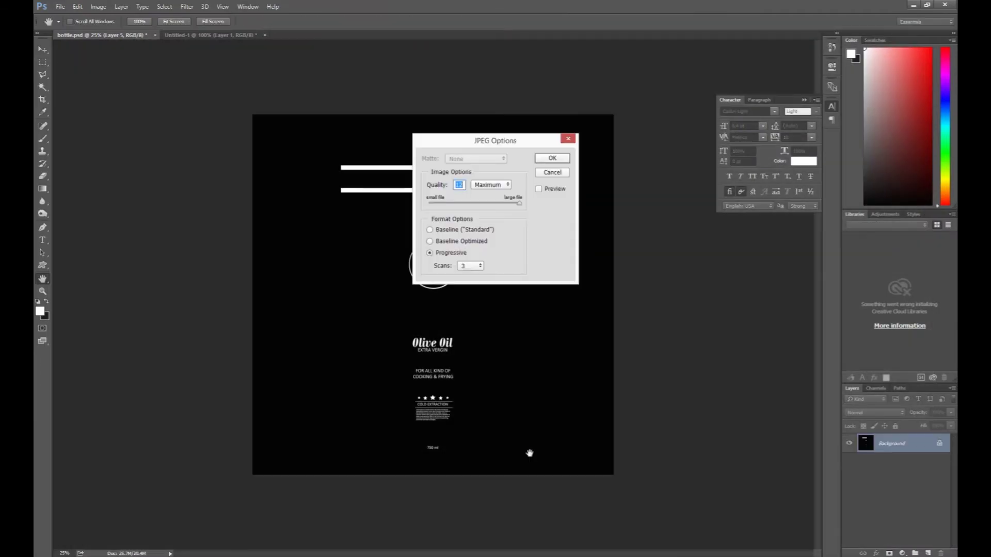
{"action": "key", "text": "Return"}
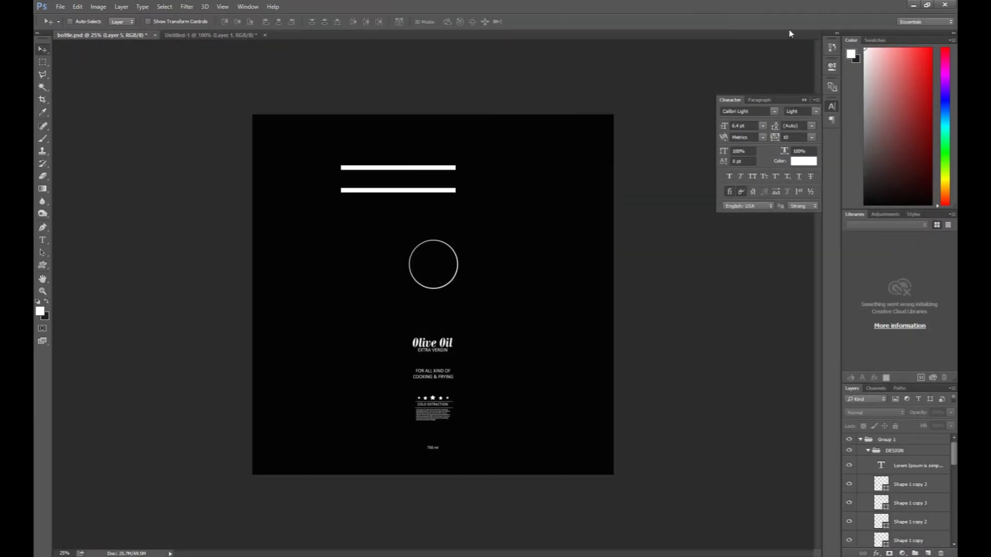
{"action": "left_click", "coordinate": [912, 8]}
- Select the bottle and frame it in a perspective view
{"action": "left_click", "coordinate": [356, 314]}
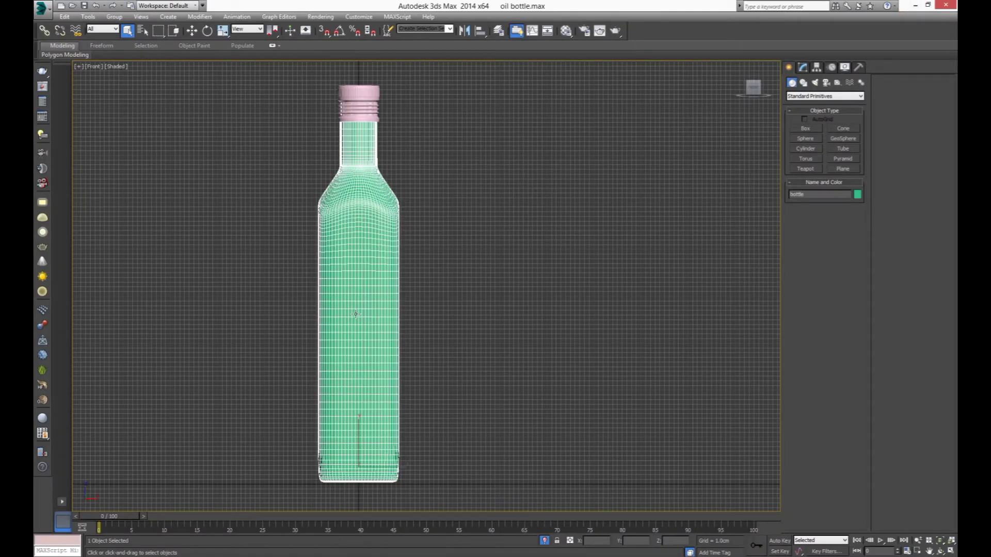
{"action": "key", "text": "p"}
{"action": "key", "text": "z"}
{"action": "middle_click_drag", "start_coordinate": [498, 369], "coordinate": [467, 391], "text": "alt"}
- Make V-Ray Adv 3.20.02 the production renderer and bring up the material editor
{"action": "left_click", "coordinate": [584, 31]}
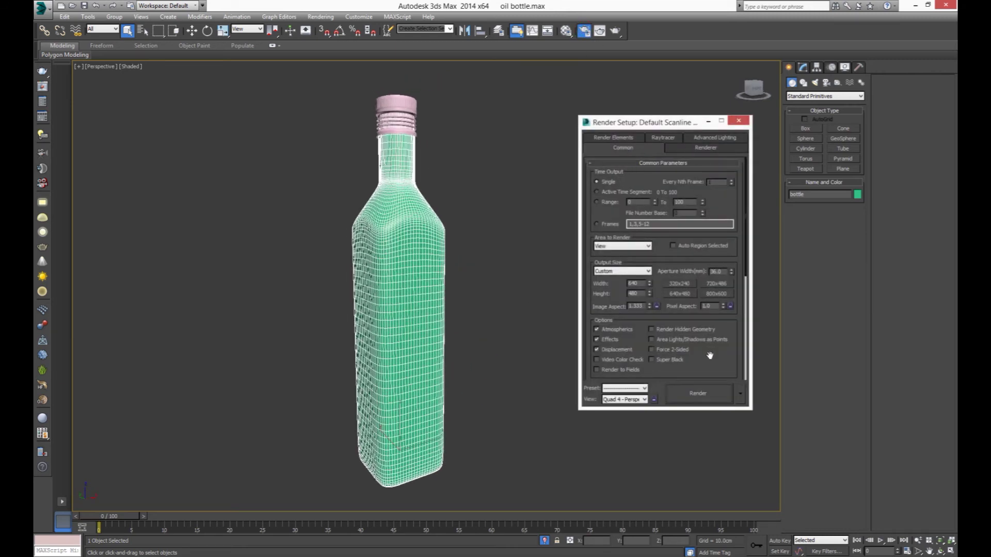
{"action": "scroll", "coordinate": [684, 379], "scroll_direction": "down", "scroll_amount": 5}
{"action": "left_click", "coordinate": [706, 373]}
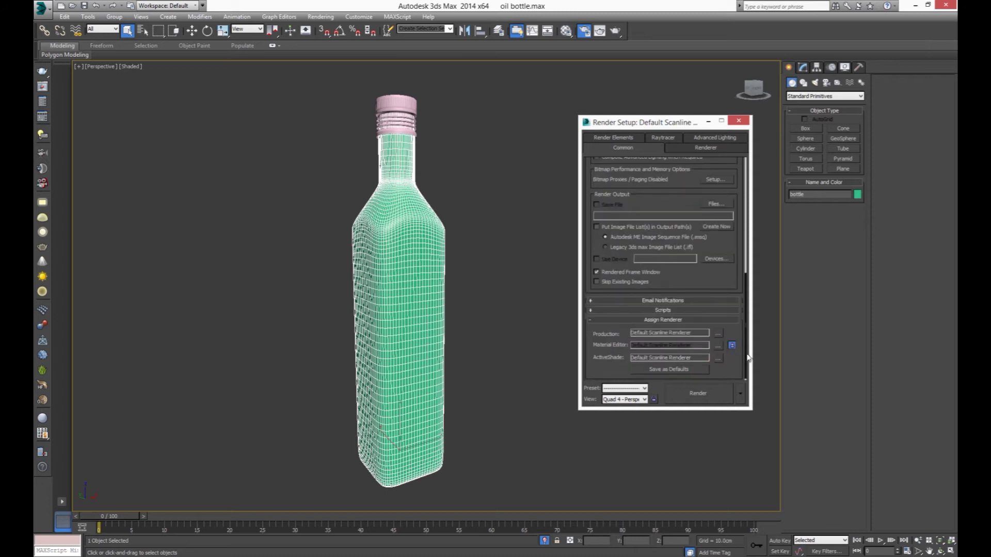
{"action": "left_click", "coordinate": [718, 333]}
{"action": "double_click", "coordinate": [640, 223]}
{"action": "left_click", "coordinate": [739, 122]}
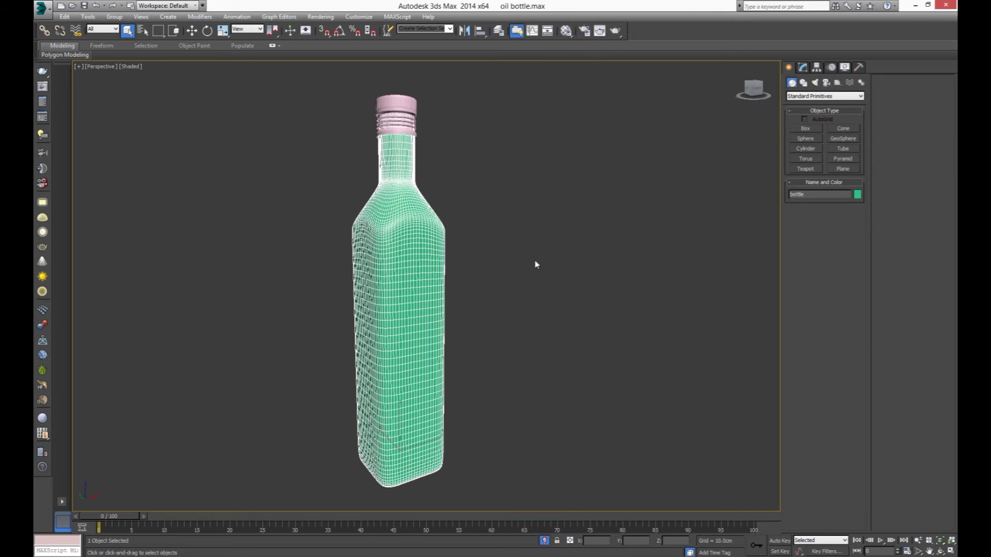
{"action": "key", "text": "m"}
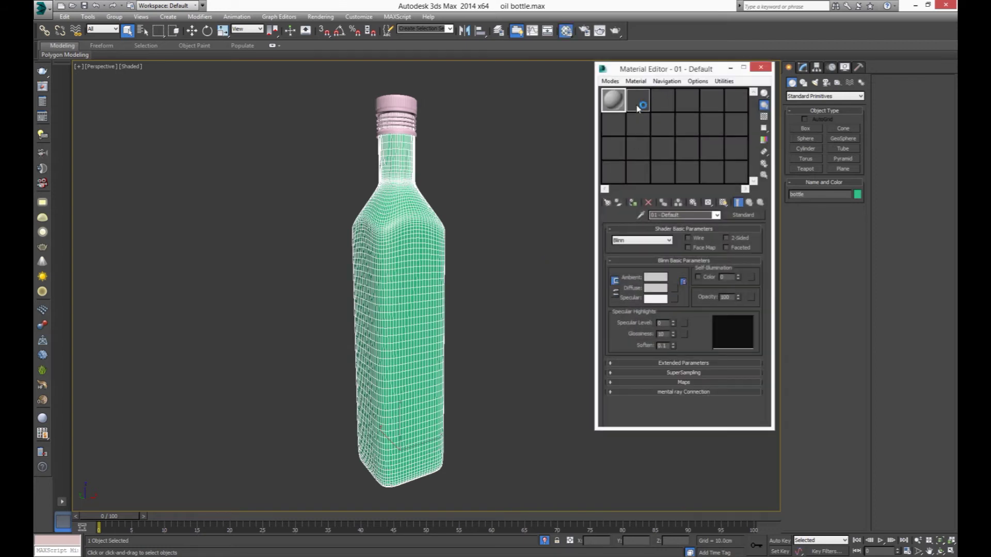
- Convert the first material slot to a VRayMtl named 'glass'
{"action": "left_click", "coordinate": [742, 220]}
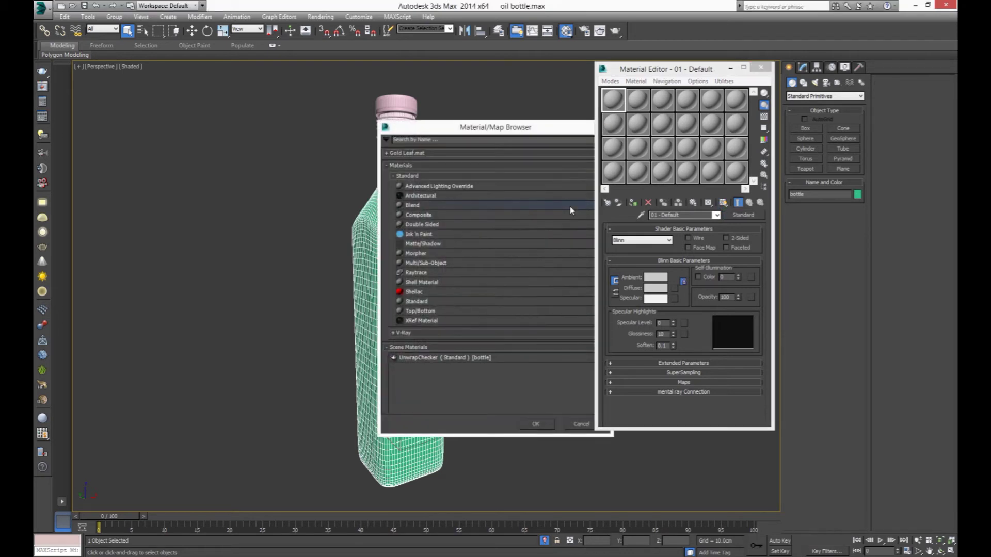
{"action": "left_click", "coordinate": [454, 333]}
{"action": "scroll", "coordinate": [464, 366], "scroll_direction": "down", "scroll_amount": 3}
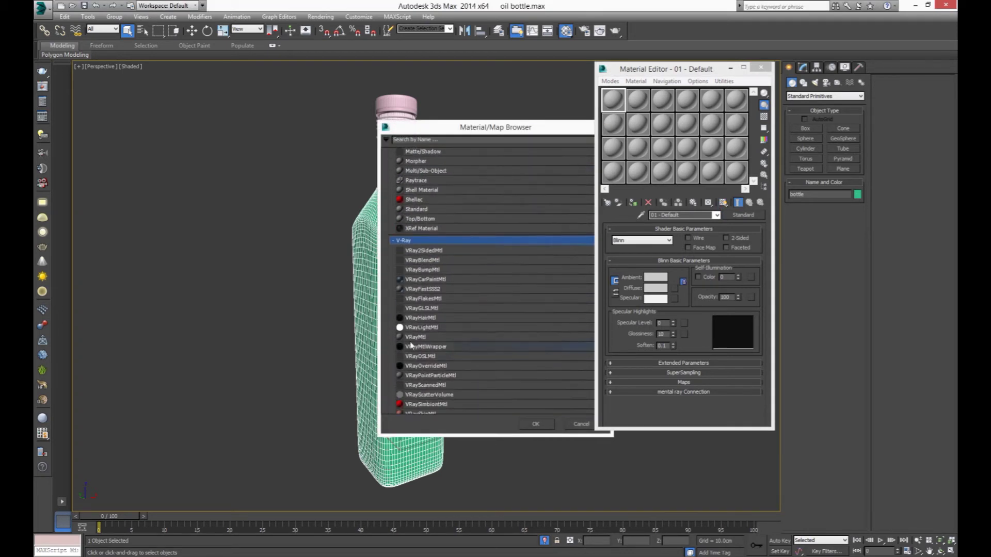
{"action": "double_click", "coordinate": [415, 336]}
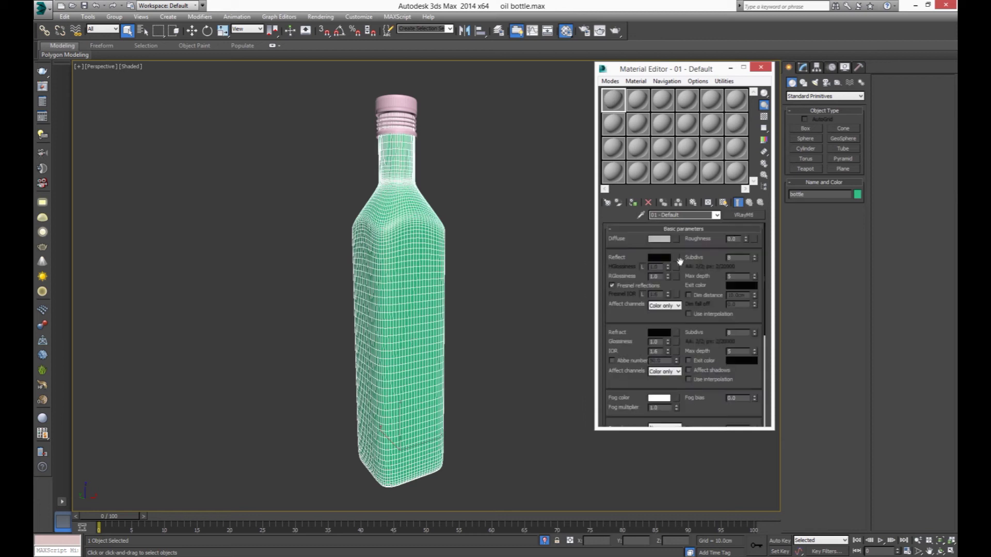
{"action": "left_click", "coordinate": [690, 215]}
{"action": "type", "text": "glass"}
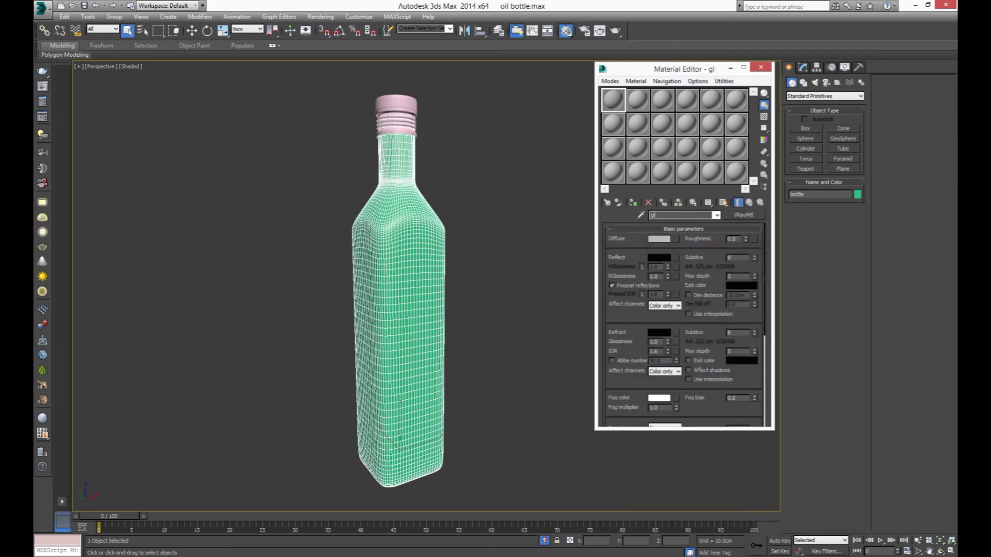
- Set diffuse to black and reflection to white, and unlock the Fresnel IOR
{"action": "left_click", "coordinate": [663, 239]}
{"action": "left_click_drag", "start_coordinate": [397, 109], "coordinate": [339, 90]}
{"action": "left_click", "coordinate": [386, 141]}
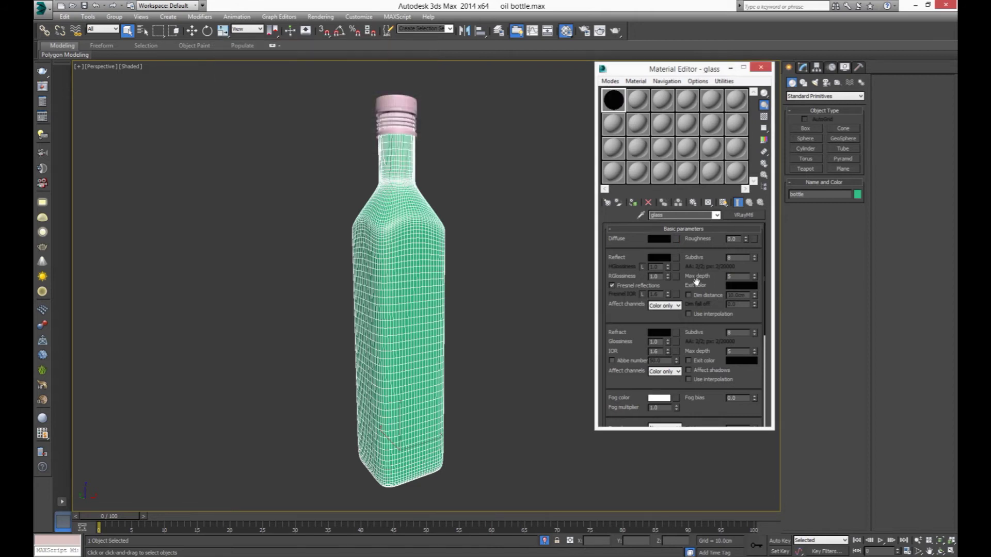
{"action": "left_click", "coordinate": [658, 257]}
{"action": "left_click_drag", "start_coordinate": [315, 129], "coordinate": [315, 135]}
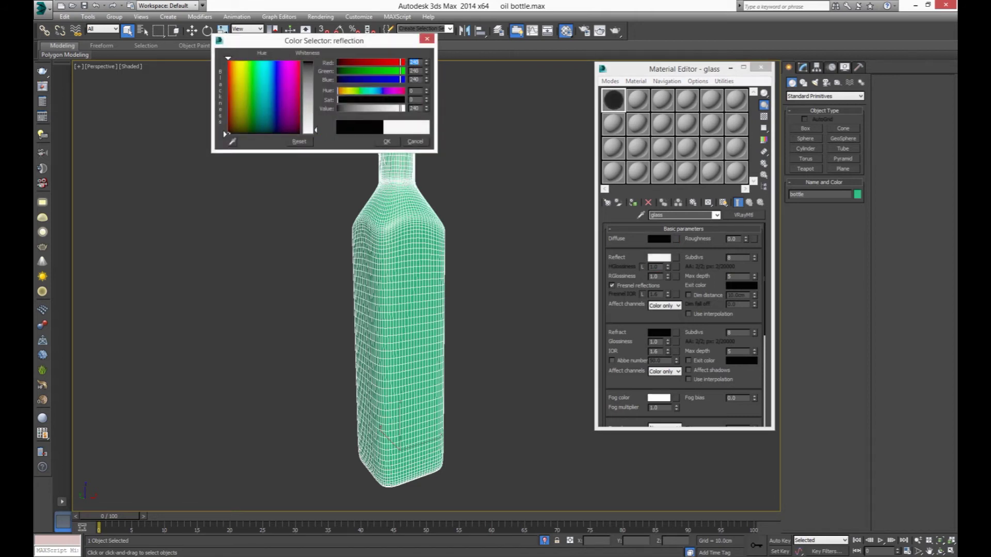
{"action": "left_click", "coordinate": [386, 142]}
{"action": "left_click_drag", "start_coordinate": [627, 314], "coordinate": [631, 309]}
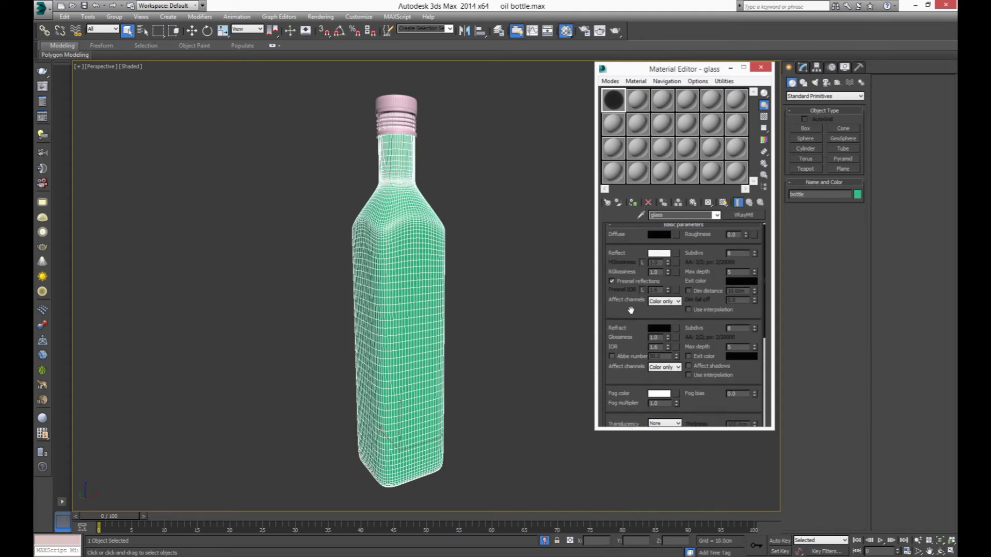
{"action": "left_click", "coordinate": [643, 291]}
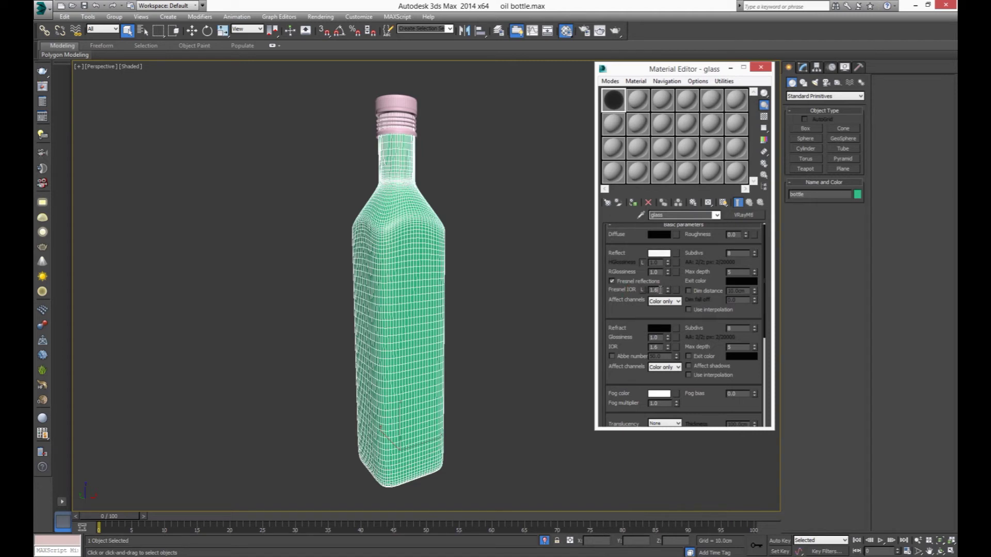
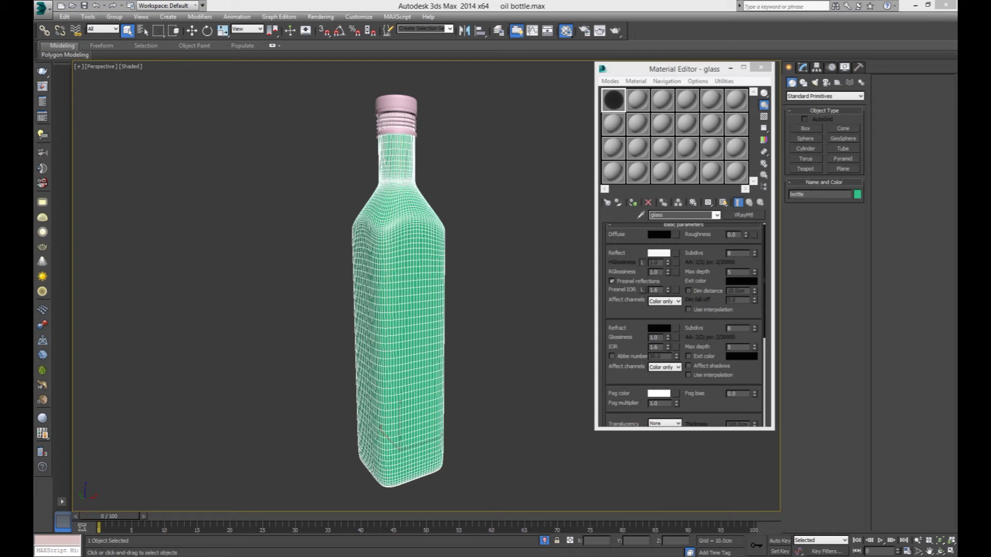
- Set the glass material's Fresnel IOR to 1.33
{"action": "left_click_drag", "start_coordinate": [699, 247], "coordinate": [699, 252]}
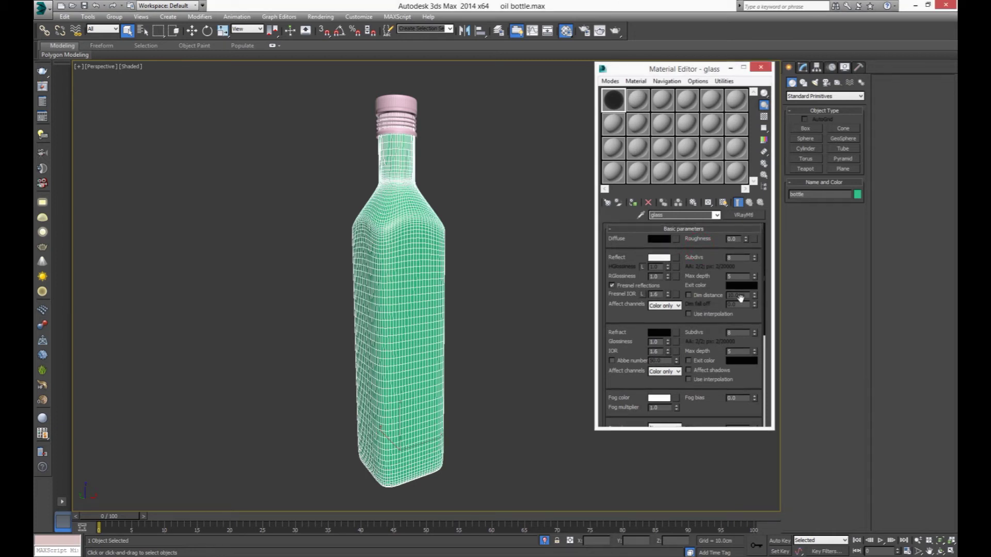
{"action": "double_click", "coordinate": [661, 294]}
{"action": "type", "text": "1."}
{"action": "type", "text": "3"}
{"action": "key", "text": "Return"}
- Set the glass refraction colour to pure white
{"action": "scroll", "coordinate": [633, 287], "scroll_direction": "down", "scroll_amount": 3}
{"action": "left_click", "coordinate": [655, 230]}
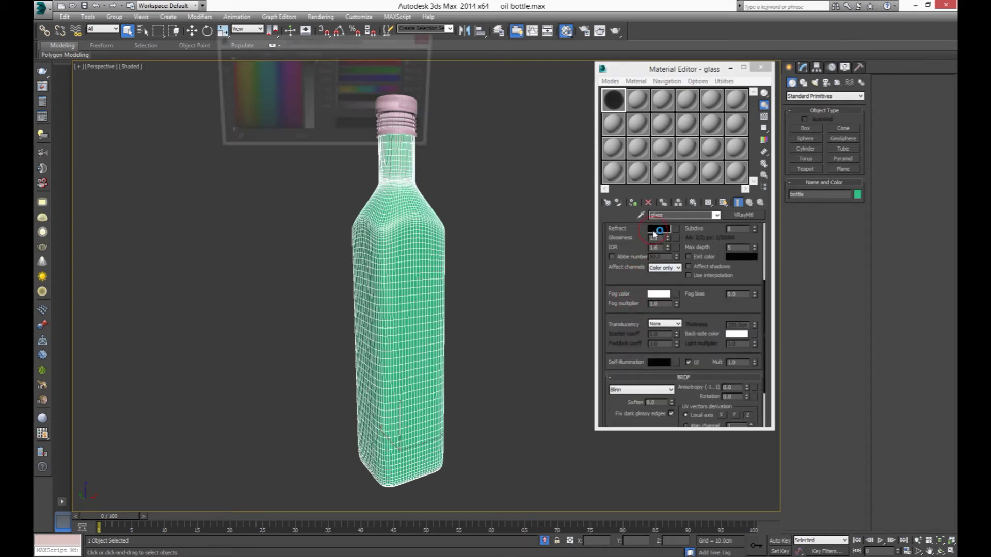
{"action": "left_click", "coordinate": [314, 132]}
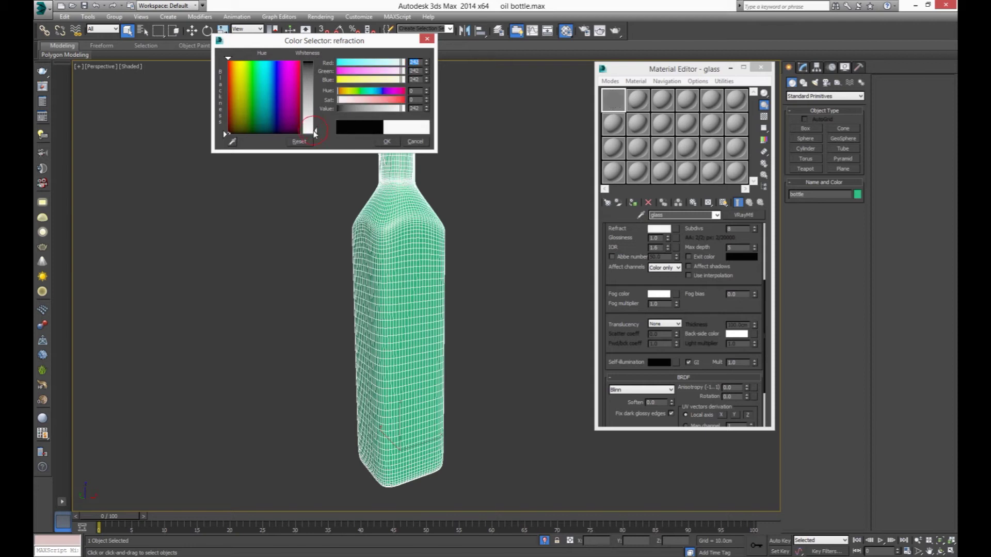
{"action": "left_click_drag", "start_coordinate": [320, 133], "coordinate": [340, 144]}
{"action": "left_click", "coordinate": [393, 145]}
- Enable the preview background and assign the glass material to the bottle
{"action": "scroll", "coordinate": [694, 257], "scroll_direction": "down", "scroll_amount": 2}
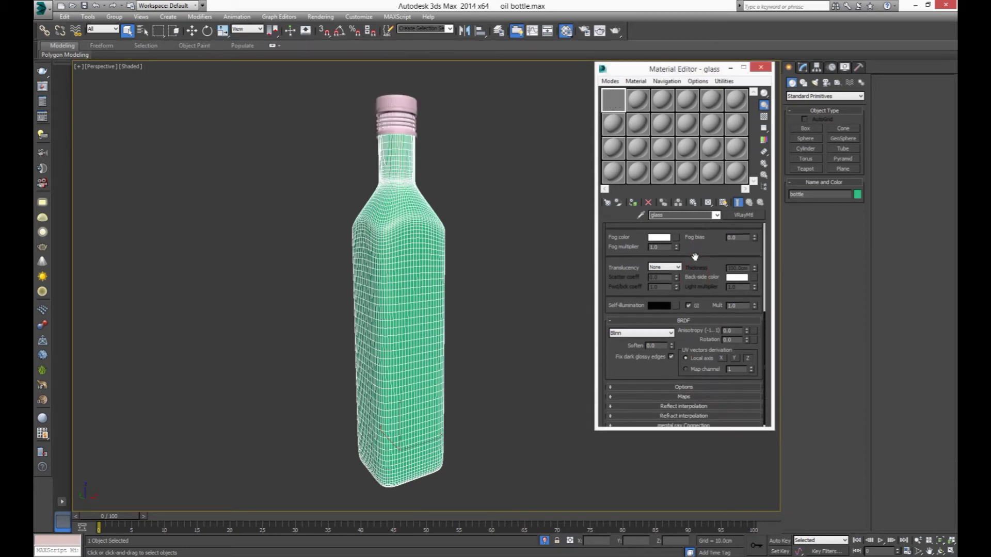
{"action": "left_click", "coordinate": [684, 387]}
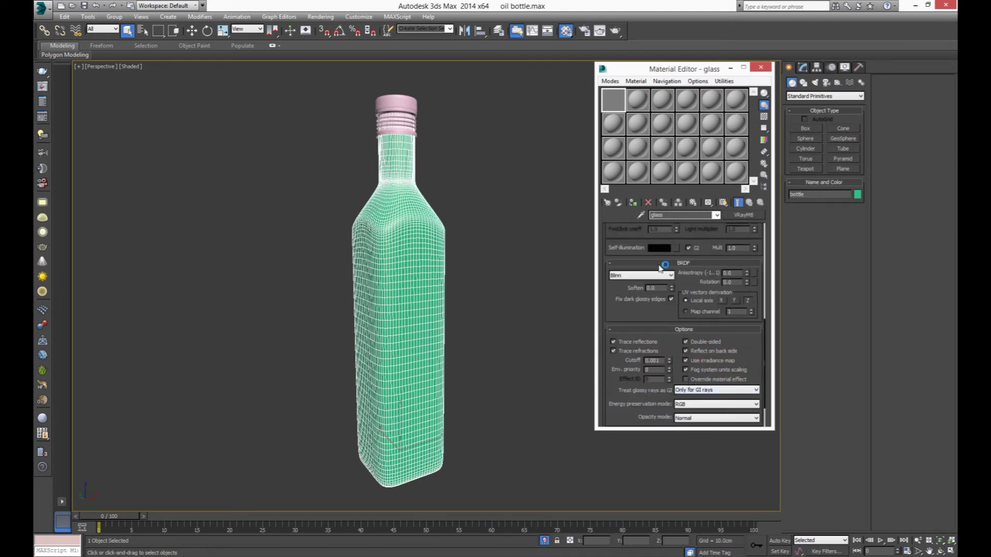
{"action": "left_click", "coordinate": [764, 117]}
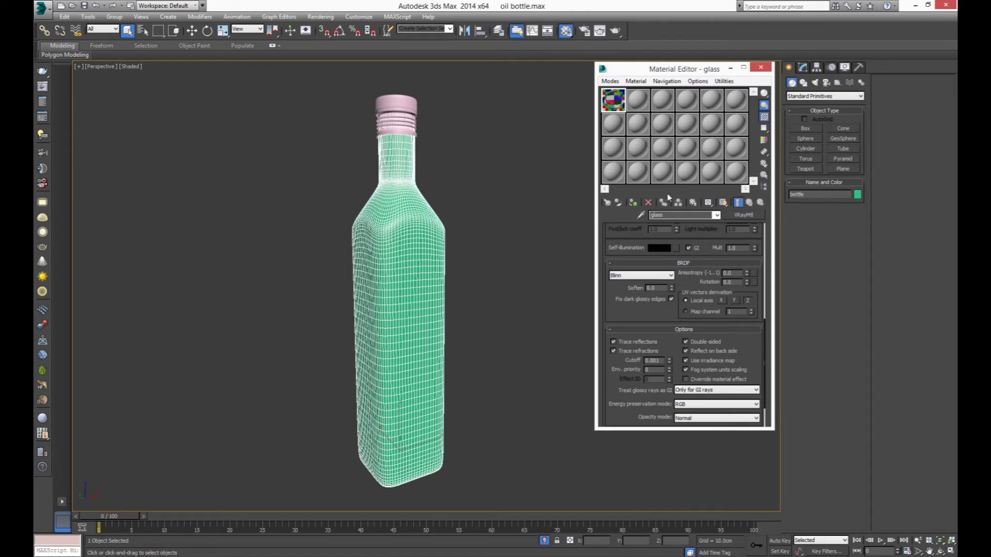
{"action": "left_click", "coordinate": [631, 203]}
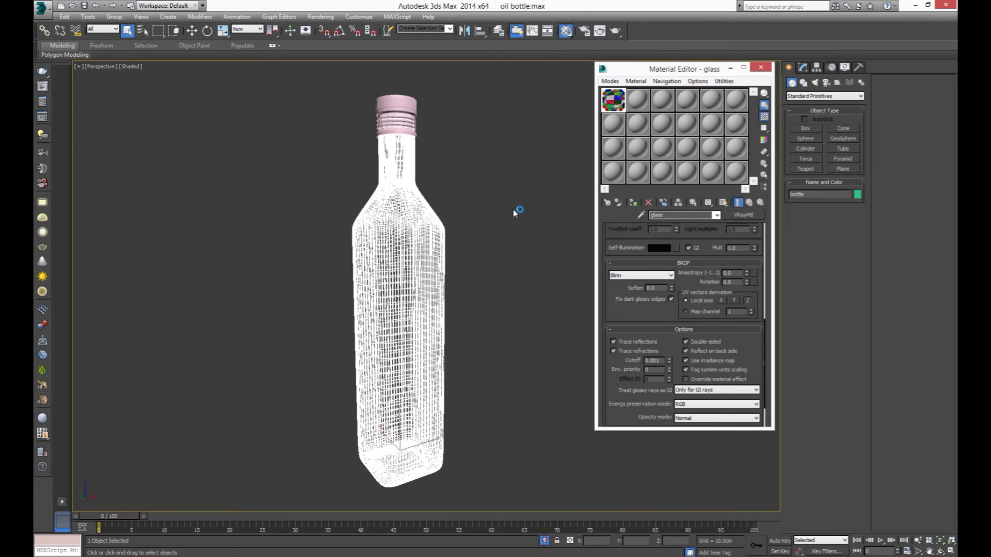
{"action": "left_click", "coordinate": [517, 214]}
{"action": "key", "text": "F4"}
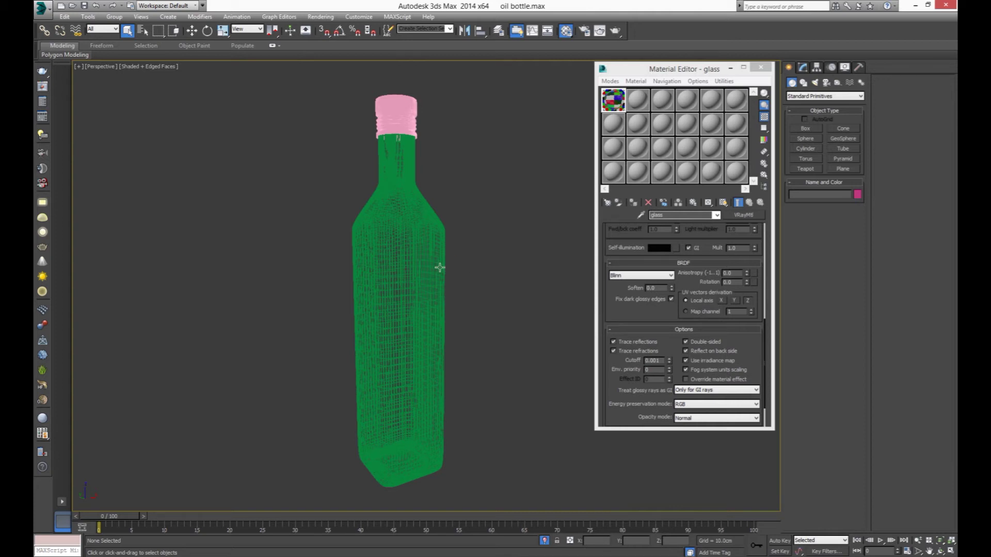
- Set the glass fog colour to light grey (203)
{"action": "left_click", "coordinate": [439, 268]}
{"action": "scroll", "coordinate": [645, 353], "scroll_direction": "up", "scroll_amount": 3}
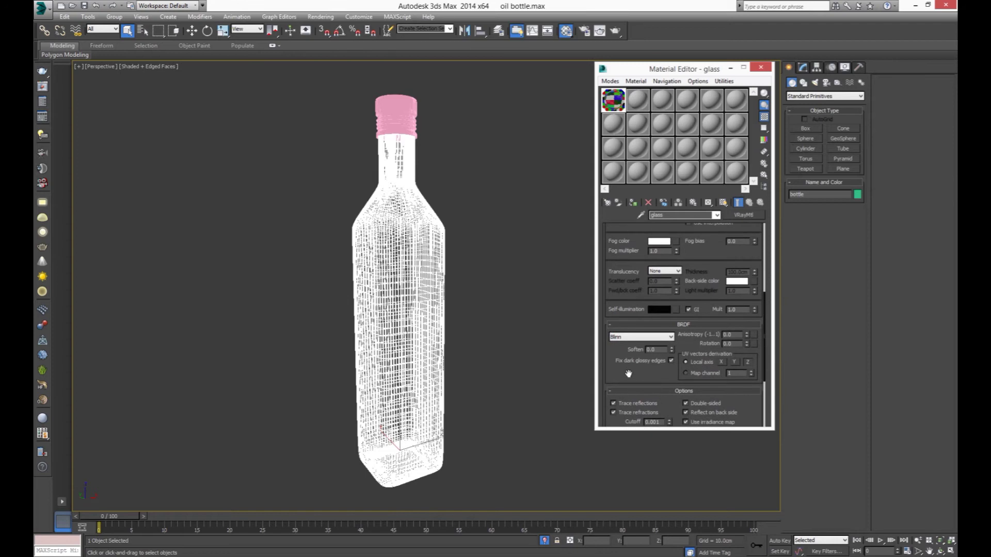
{"action": "scroll", "coordinate": [645, 352], "scroll_direction": "up", "scroll_amount": 2}
{"action": "scroll", "coordinate": [649, 350], "scroll_direction": "up", "scroll_amount": 2}
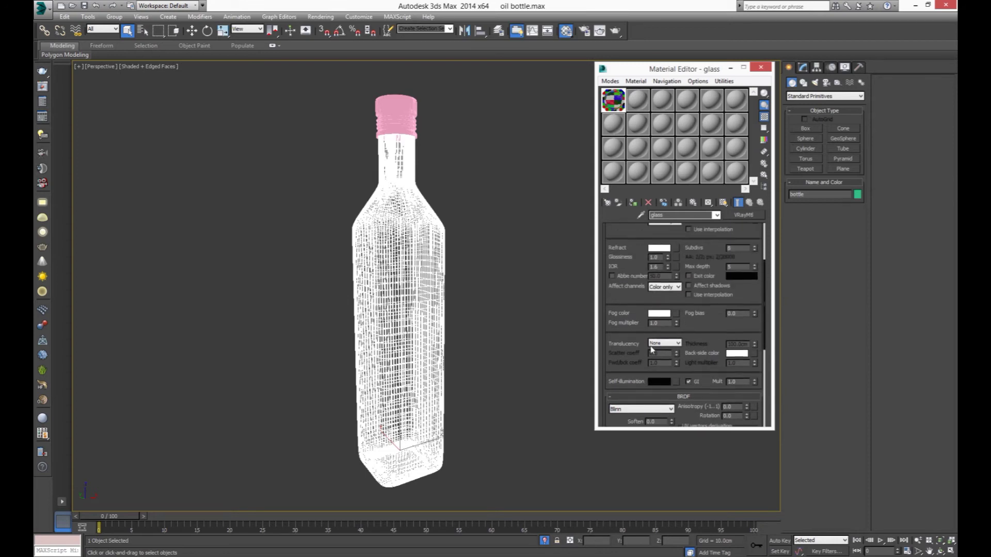
{"action": "left_click", "coordinate": [662, 316]}
{"action": "left_click_drag", "start_coordinate": [316, 140], "coordinate": [316, 119]}
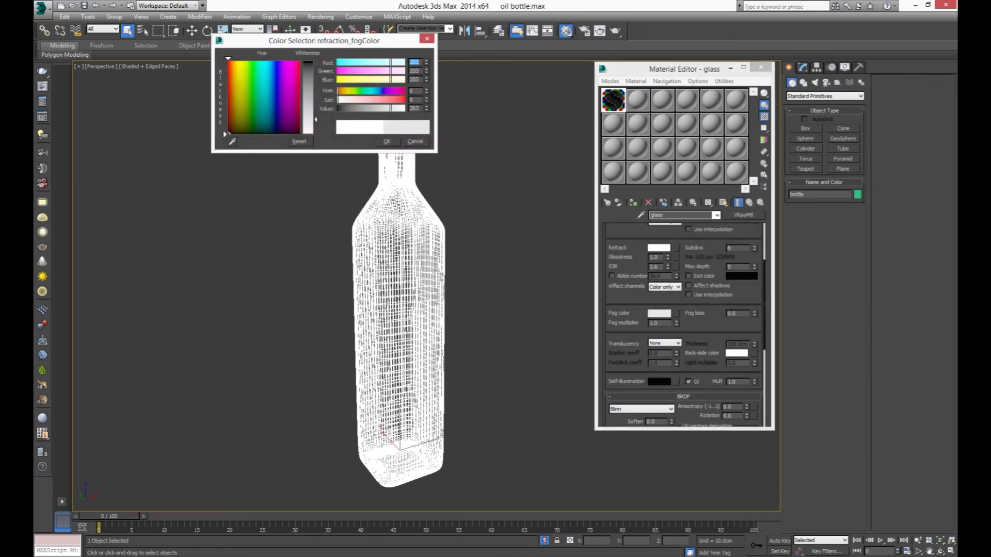
{"action": "left_click", "coordinate": [386, 142]}
- Switch to a front view framed on the bottle, toggling wireframe display
{"action": "left_click", "coordinate": [461, 165]}
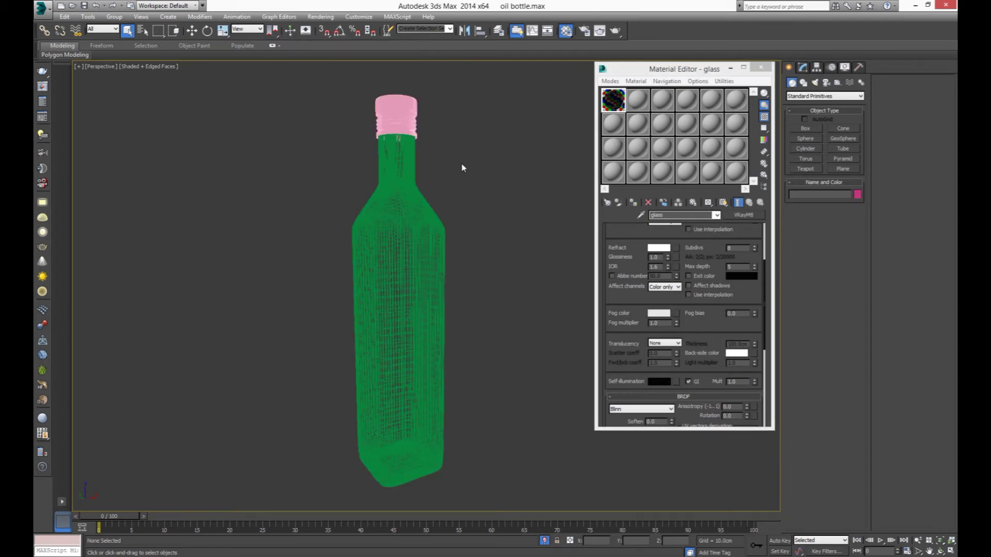
{"action": "key", "text": "F3"}
{"action": "key", "text": "F3"}
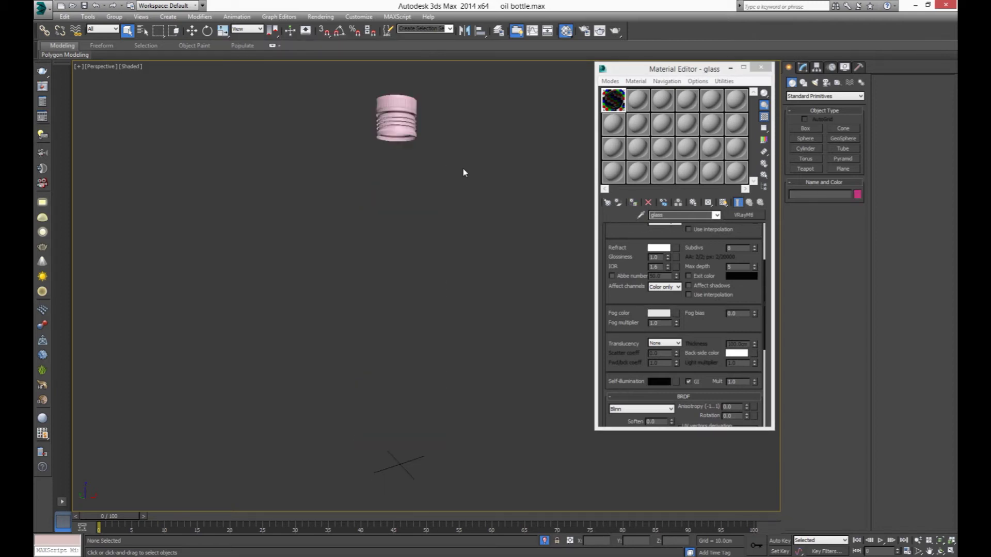
{"action": "middle_click_drag", "start_coordinate": [484, 241], "coordinate": [401, 232]}
{"action": "scroll", "coordinate": [360, 278], "scroll_direction": "down", "scroll_amount": 3}
{"action": "key", "text": "f"}
{"action": "key", "text": "z"}
{"action": "key", "text": "F3"}
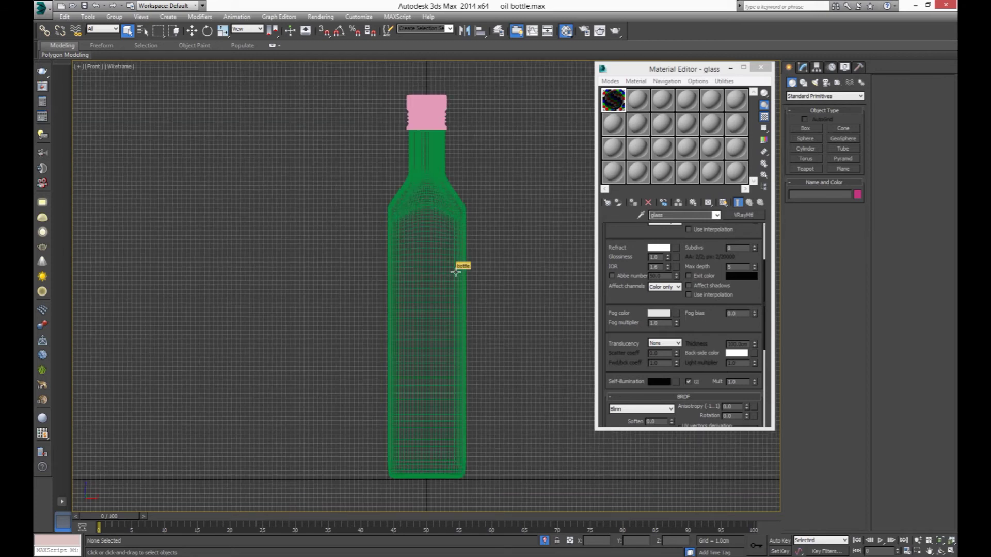
- Set the glass fog multiplier to 0.05, then make the second sample slot active
{"action": "left_click", "coordinate": [755, 209]}
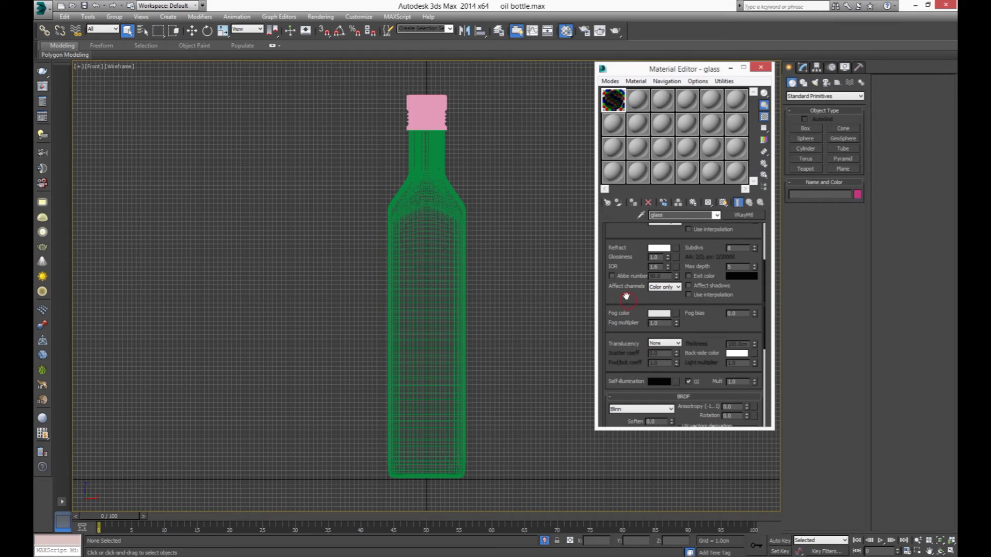
{"action": "scroll", "coordinate": [627, 301], "scroll_direction": "down", "scroll_amount": 1}
{"action": "double_click", "coordinate": [655, 300]}
{"action": "type", "text": "."}
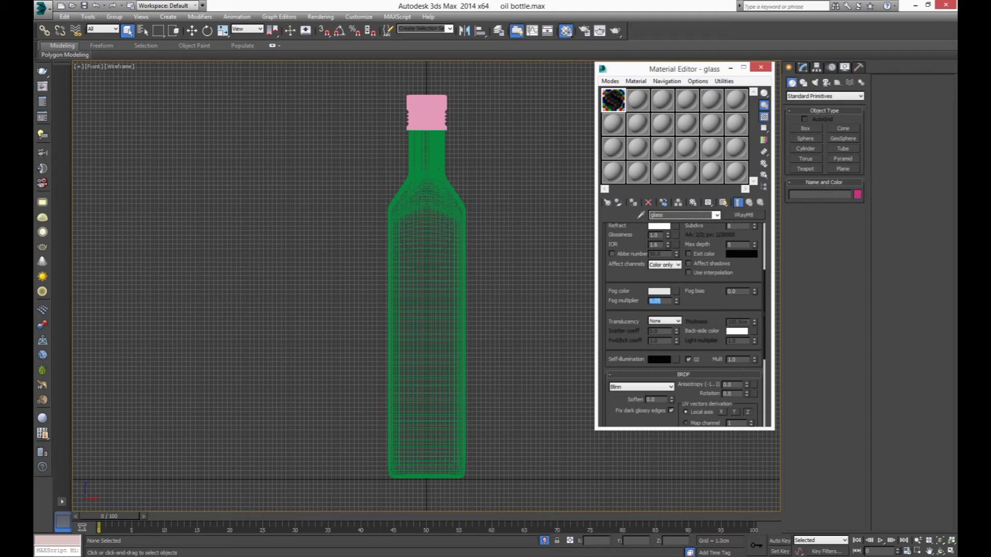
{"action": "left_click", "coordinate": [616, 104]}
{"action": "left_click", "coordinate": [640, 102]}
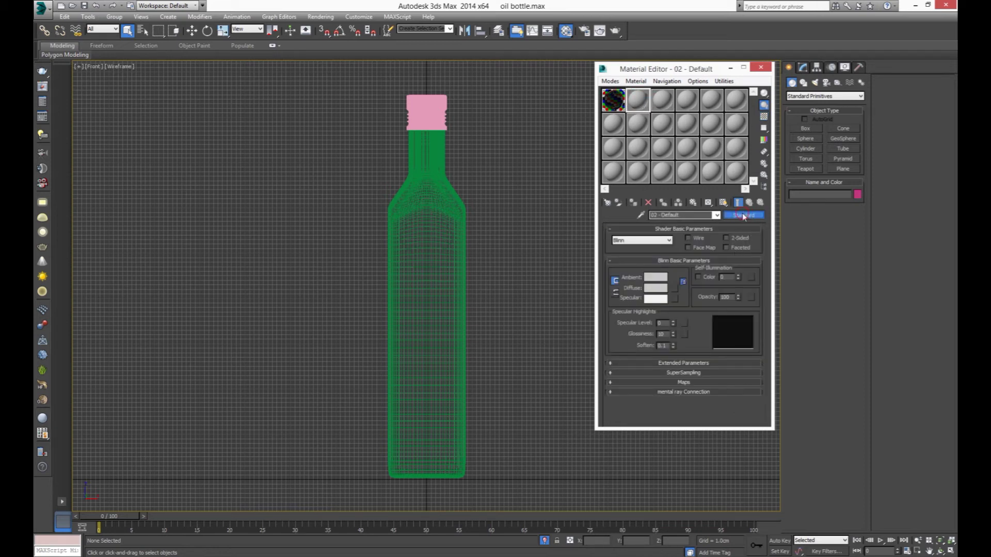
- Convert 02 - Default to a VRayBlendMtl with the glass material instanced as its base
{"action": "left_click", "coordinate": [743, 216]}
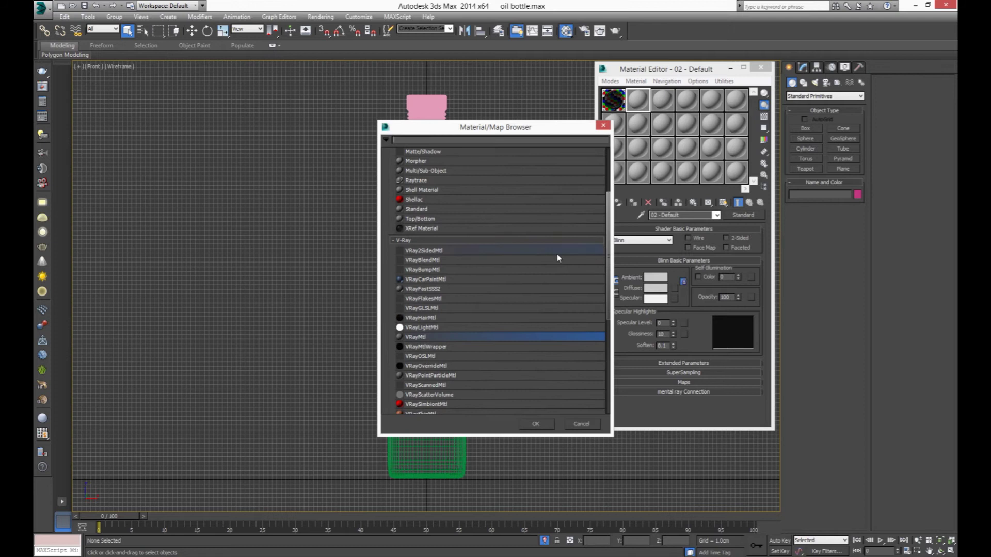
{"action": "left_click", "coordinate": [438, 262]}
{"action": "left_click", "coordinate": [537, 422]}
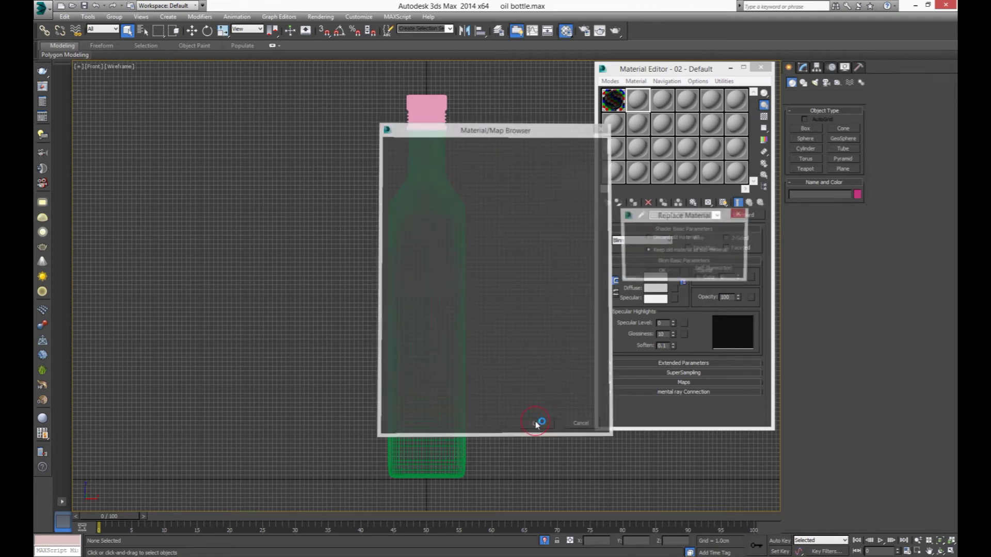
{"action": "left_click", "coordinate": [662, 272]}
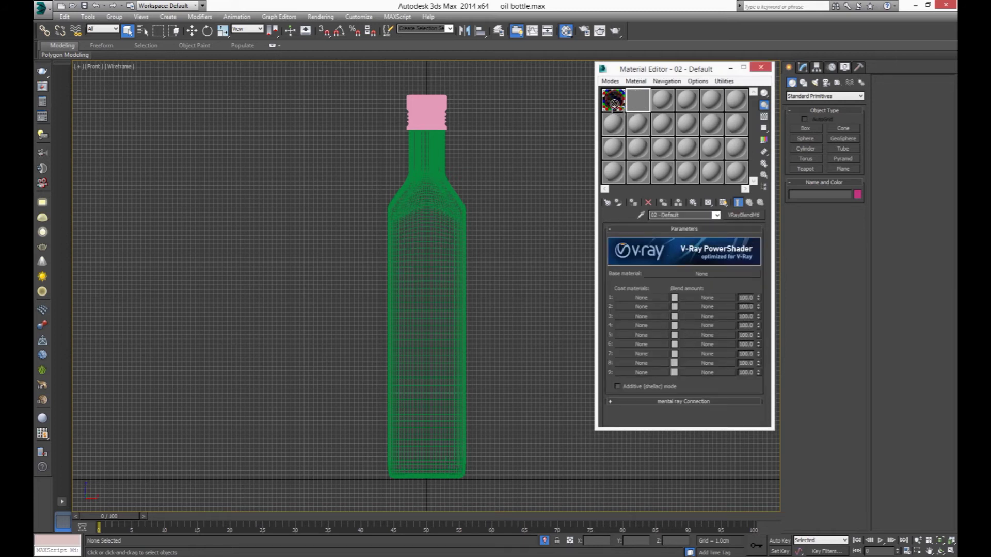
{"action": "left_click_drag", "start_coordinate": [610, 97], "coordinate": [687, 276]}
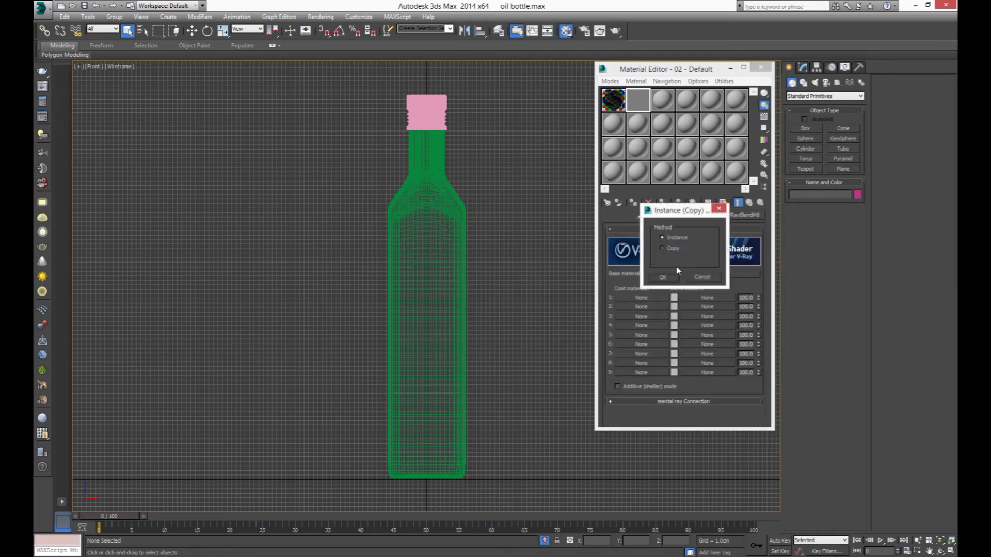
{"action": "left_click", "coordinate": [663, 278]}
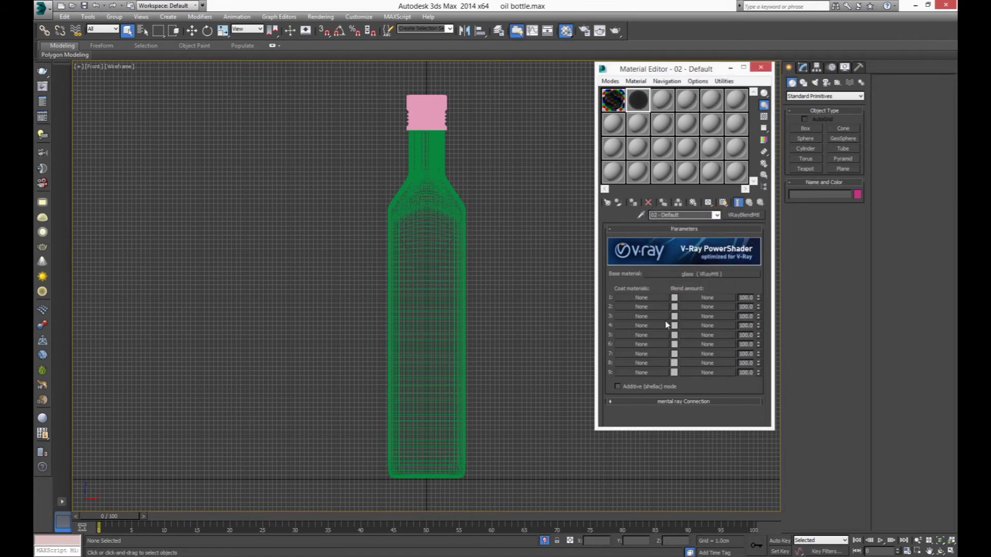
{"action": "left_click", "coordinate": [750, 204]}
- Set Coat 1 to a new VRayMtl, Material #27
{"action": "left_click", "coordinate": [638, 298]}
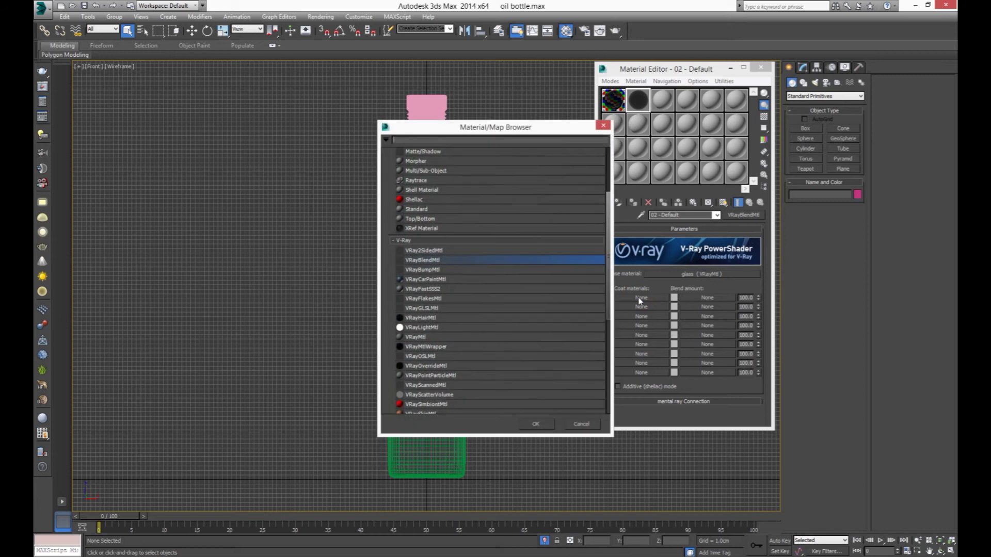
{"action": "scroll", "coordinate": [457, 359], "scroll_direction": "down", "scroll_amount": 1}
{"action": "scroll", "coordinate": [444, 365], "scroll_direction": "down", "scroll_amount": 1}
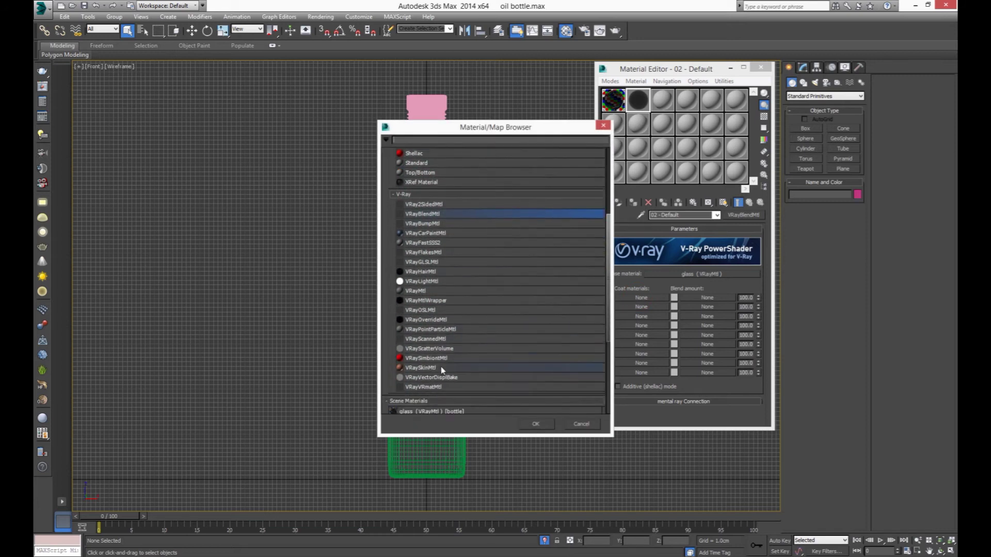
{"action": "double_click", "coordinate": [433, 290]}
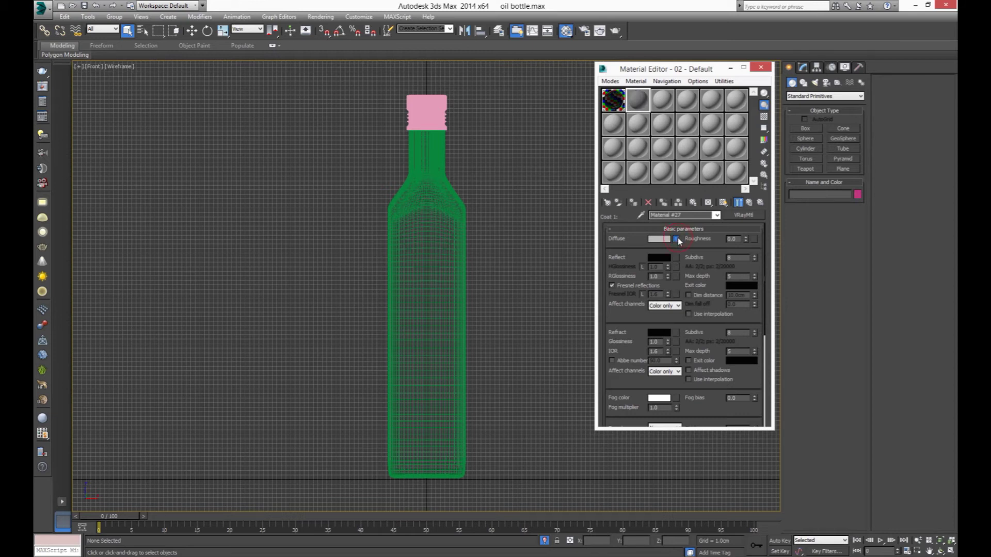
- Add a Bitmap map to the coat material's Diffuse slot
{"action": "left_click", "coordinate": [676, 239]}
{"action": "scroll", "coordinate": [465, 217], "scroll_direction": "up", "scroll_amount": 3}
{"action": "scroll", "coordinate": [413, 186], "scroll_direction": "up", "scroll_amount": 3}
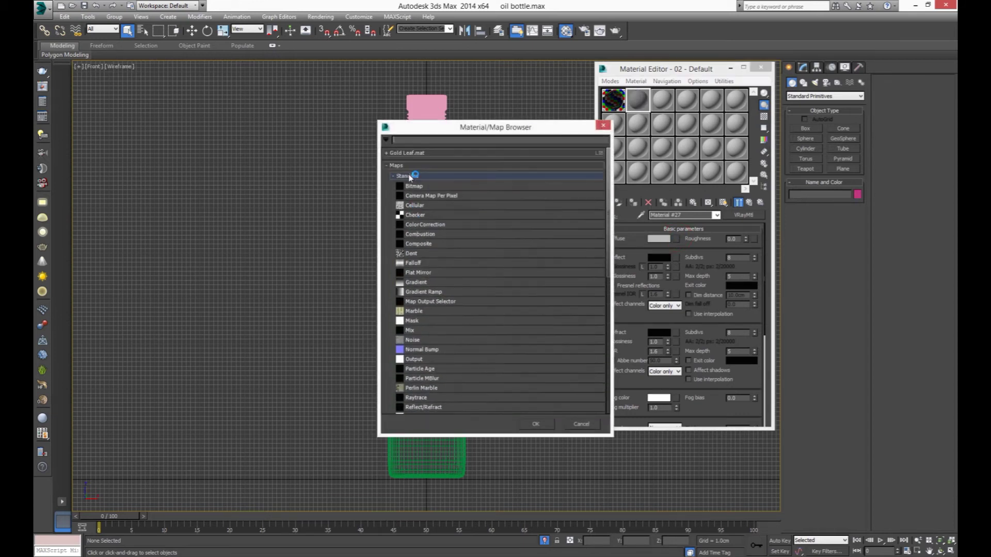
{"action": "double_click", "coordinate": [424, 186]}
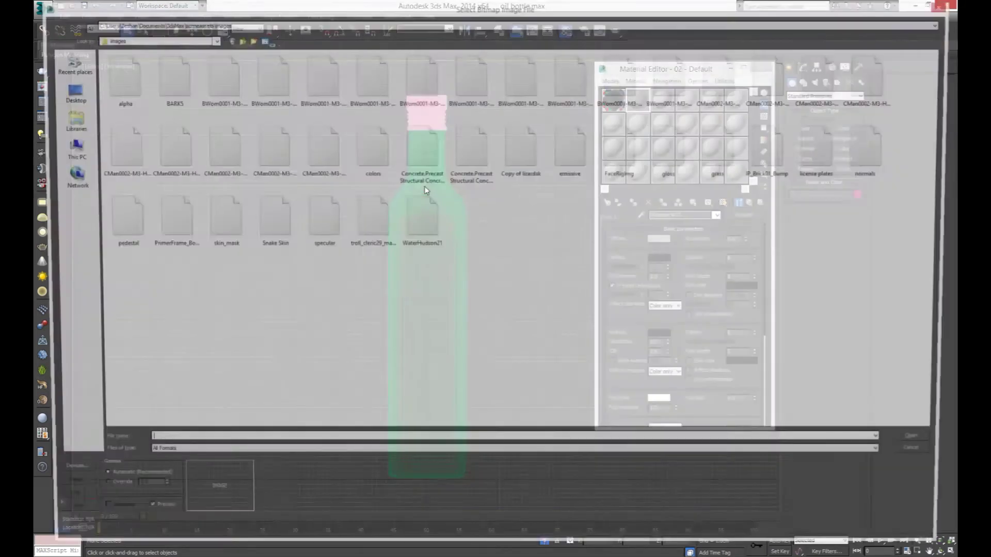
- Load bottle main texture.jpg from the E: drive's oil bottle folder as the diffuse bitmap
{"action": "left_click", "coordinate": [67, 149]}
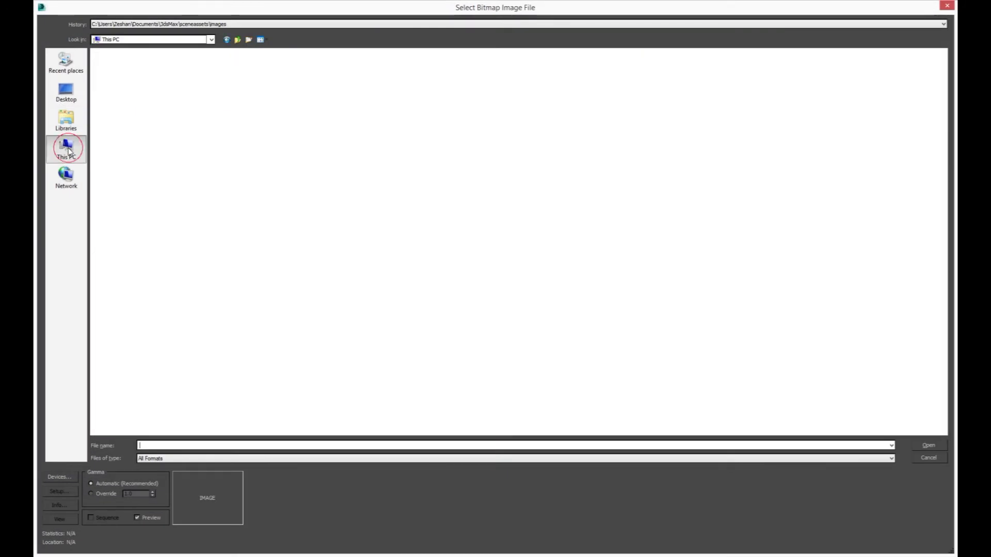
{"action": "double_click", "coordinate": [241, 111]}
{"action": "left_click", "coordinate": [119, 137]}
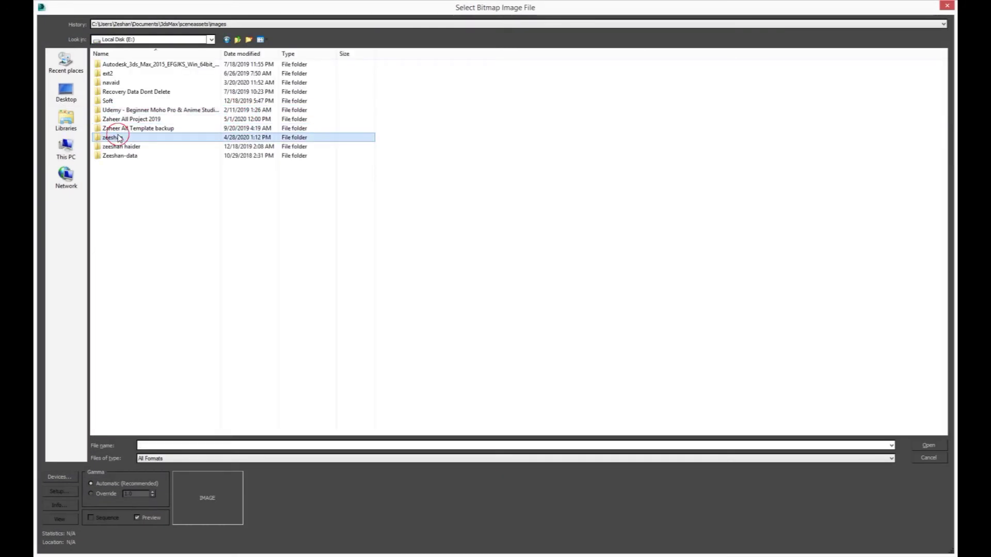
{"action": "double_click", "coordinate": [119, 137]}
{"action": "double_click", "coordinate": [121, 65]}
{"action": "double_click", "coordinate": [114, 101]}
{"action": "left_click", "coordinate": [170, 79]}
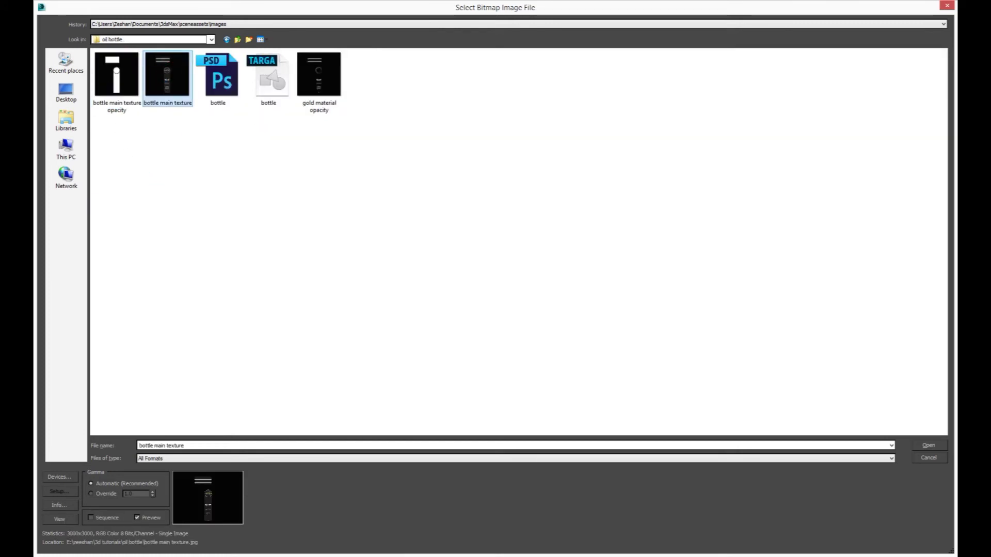
{"action": "left_click", "coordinate": [929, 446]}
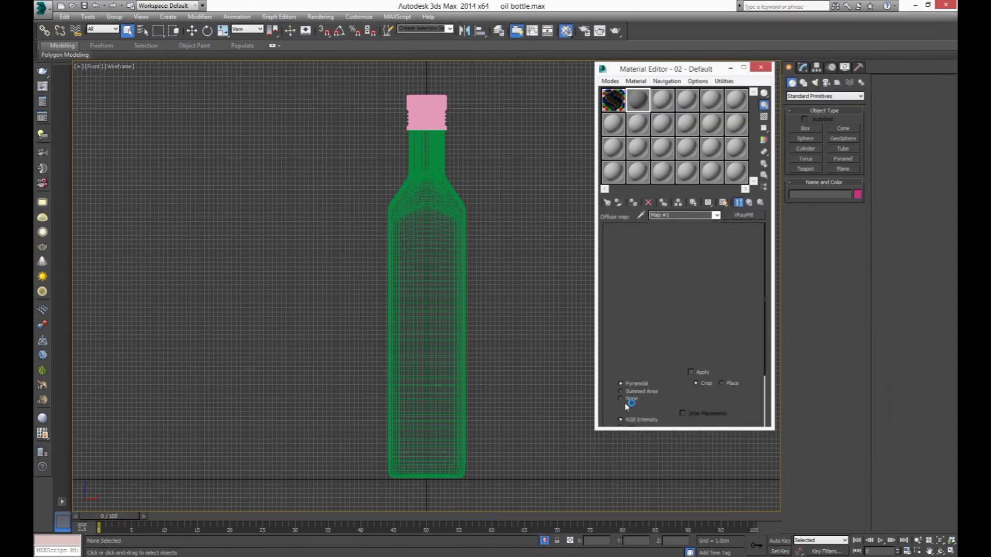
{"action": "left_click", "coordinate": [751, 204]}
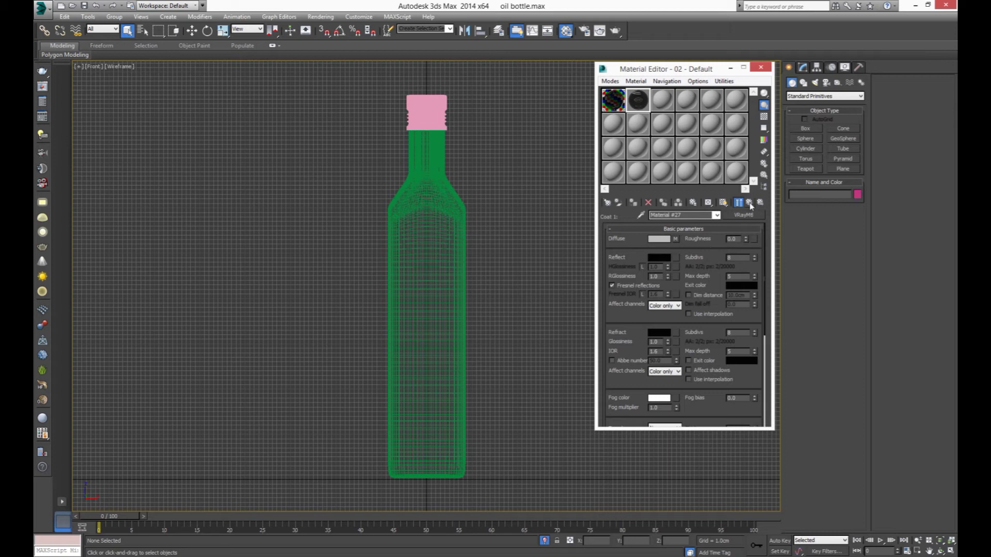
- Drive coat 1's blend amount with the bottle main texture opacity bitmap (Map #2)
{"action": "left_click", "coordinate": [748, 204]}
{"action": "left_click", "coordinate": [707, 298]}
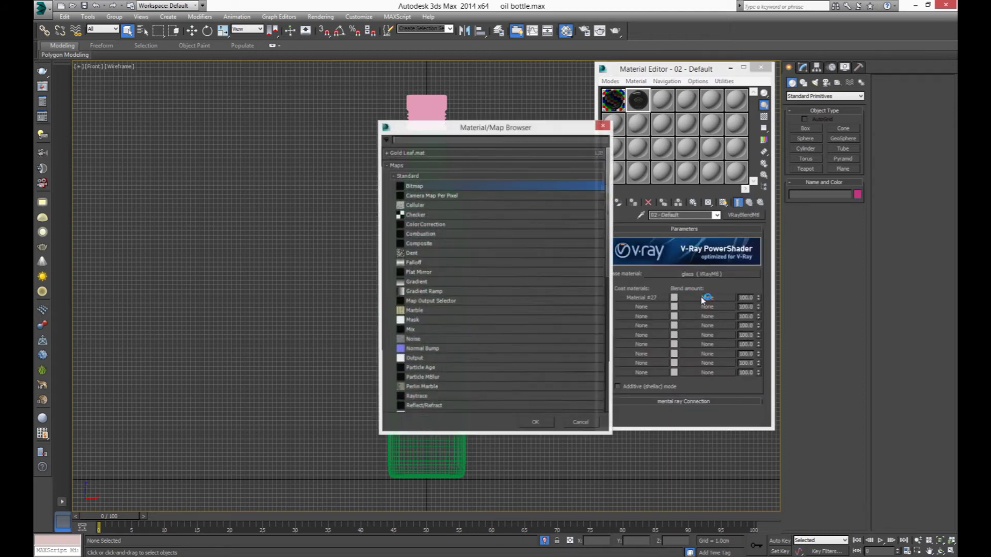
{"action": "double_click", "coordinate": [413, 185]}
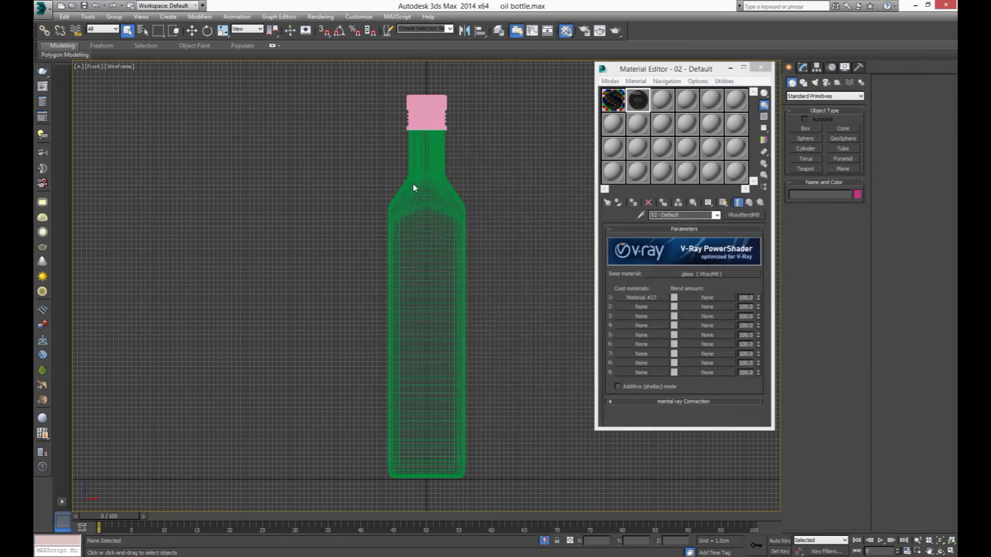
{"action": "double_click", "coordinate": [129, 81]}
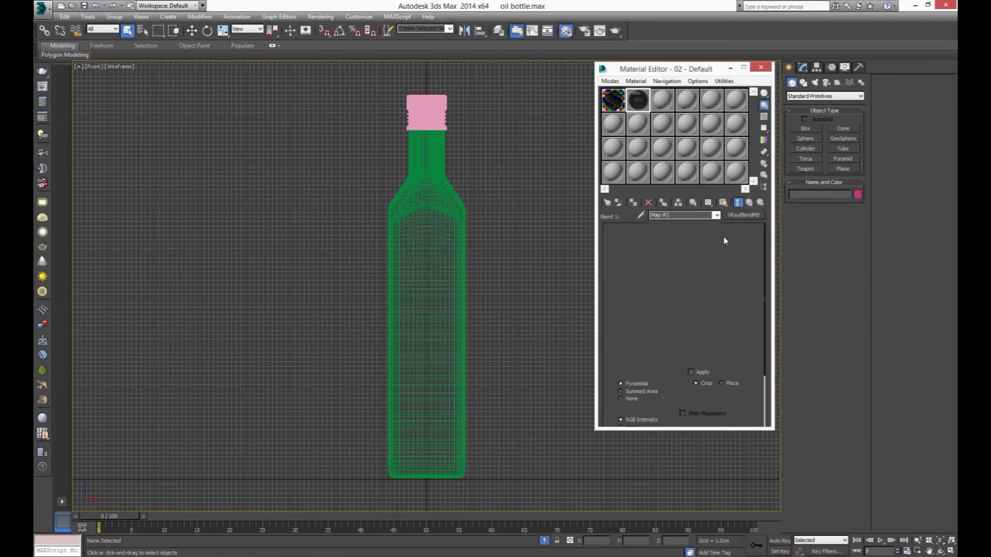
{"action": "left_click", "coordinate": [750, 203]}
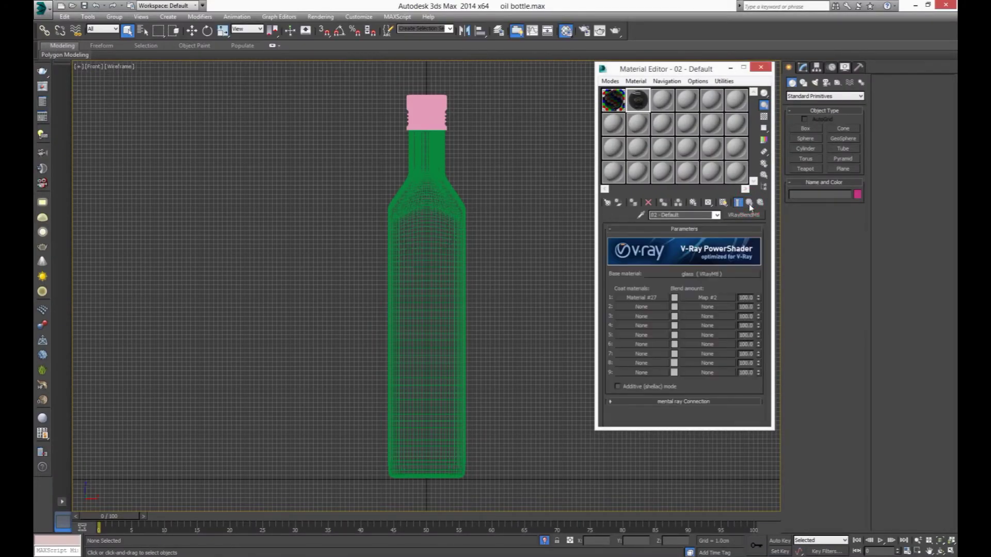
- Preview the front viewport with realistic shading, then return it to wireframe
{"action": "left_click", "coordinate": [552, 264]}
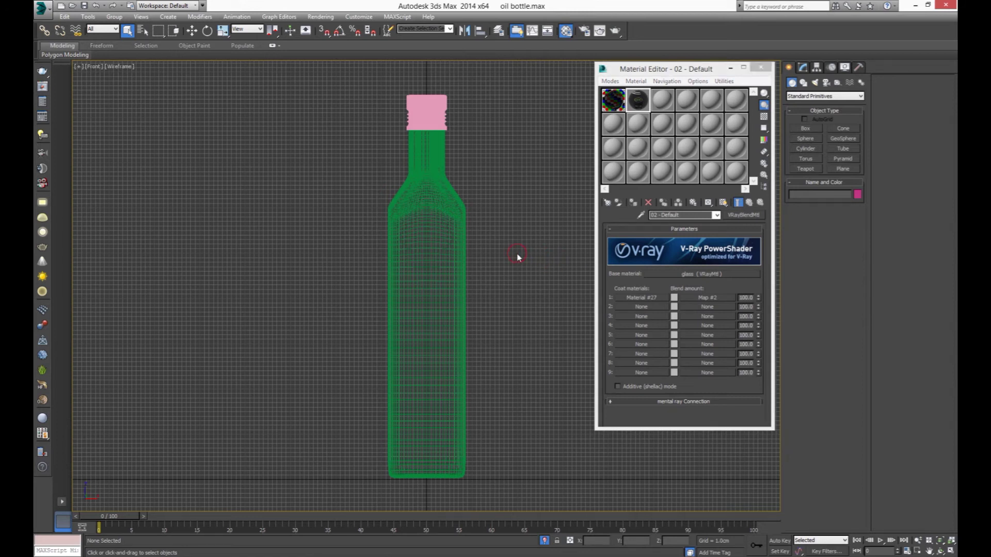
{"action": "key", "text": "F3"}
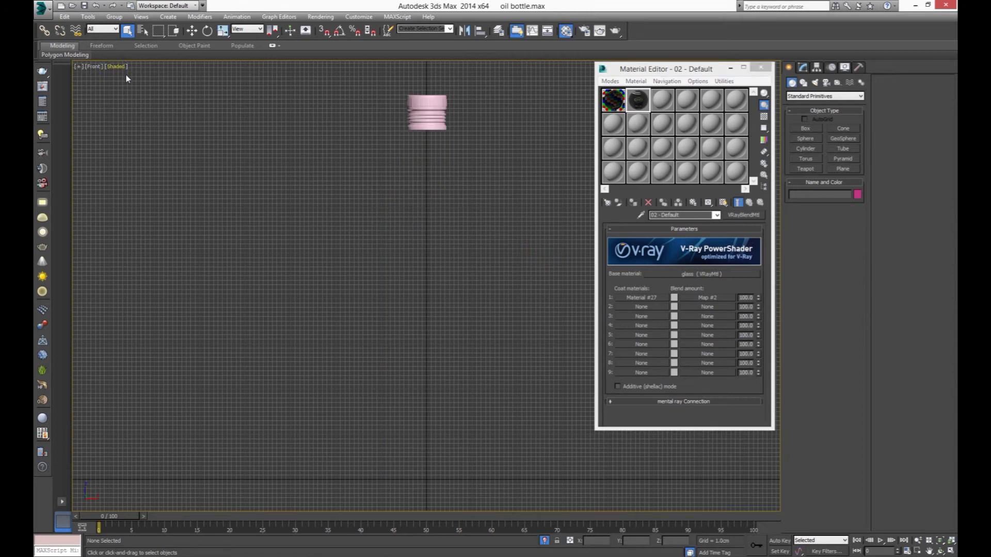
{"action": "left_click", "coordinate": [118, 66]}
{"action": "left_click", "coordinate": [135, 74]}
{"action": "key", "text": "F3"}
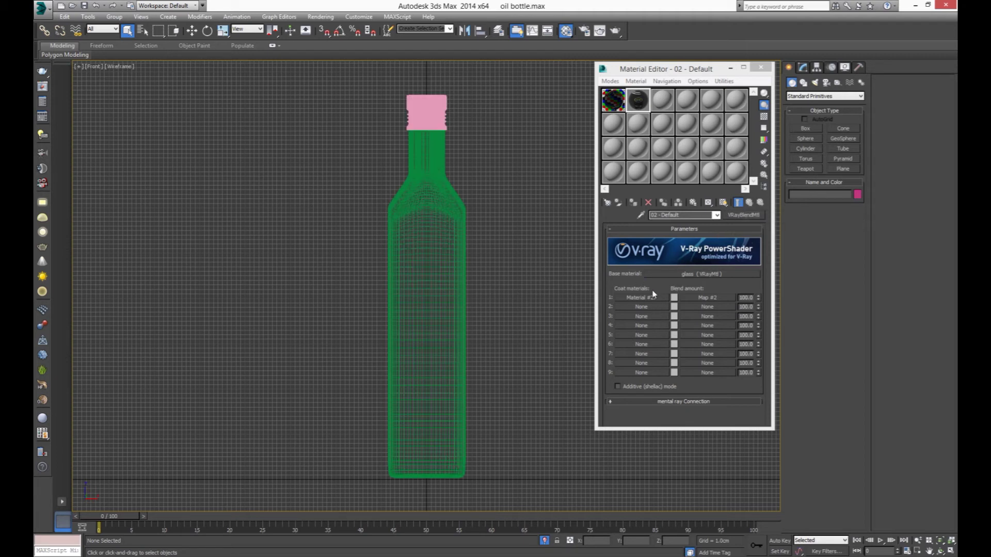
- Lighten the glass base's refraction colour to 215 grey
{"action": "left_click", "coordinate": [685, 274]}
{"action": "scroll", "coordinate": [632, 248], "scroll_direction": "down", "scroll_amount": 3}
{"action": "scroll", "coordinate": [629, 240], "scroll_direction": "down", "scroll_amount": 3}
{"action": "scroll", "coordinate": [629, 240], "scroll_direction": "down", "scroll_amount": 2}
{"action": "scroll", "coordinate": [645, 268], "scroll_direction": "up", "scroll_amount": 3}
{"action": "scroll", "coordinate": [655, 290], "scroll_direction": "up", "scroll_amount": 3}
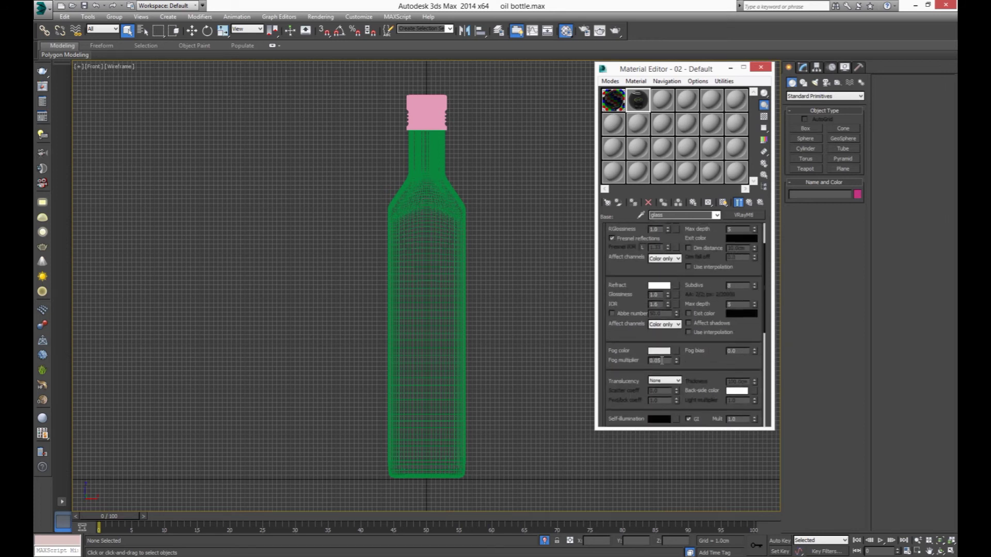
{"action": "left_click", "coordinate": [658, 285]}
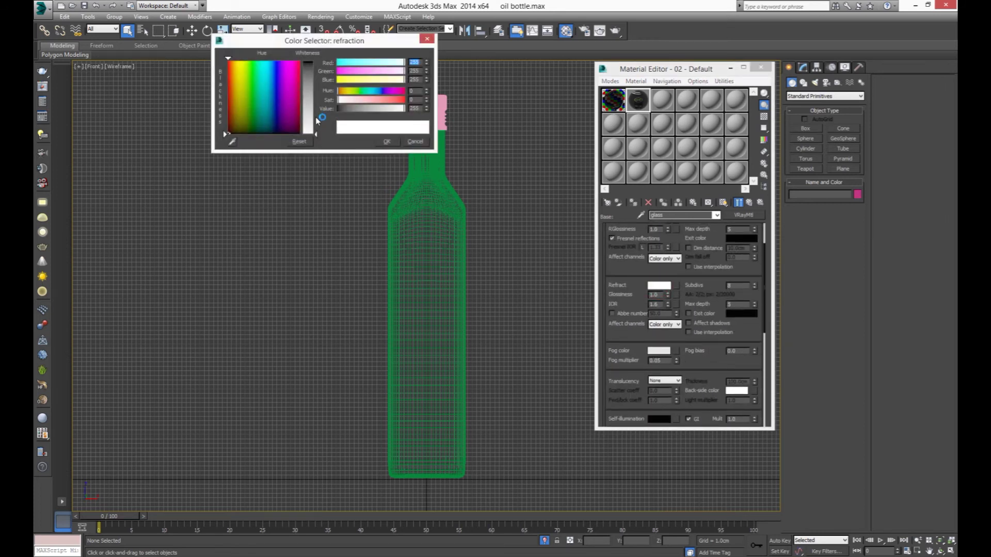
{"action": "left_click_drag", "start_coordinate": [317, 114], "coordinate": [315, 122]}
{"action": "left_click", "coordinate": [386, 142]}
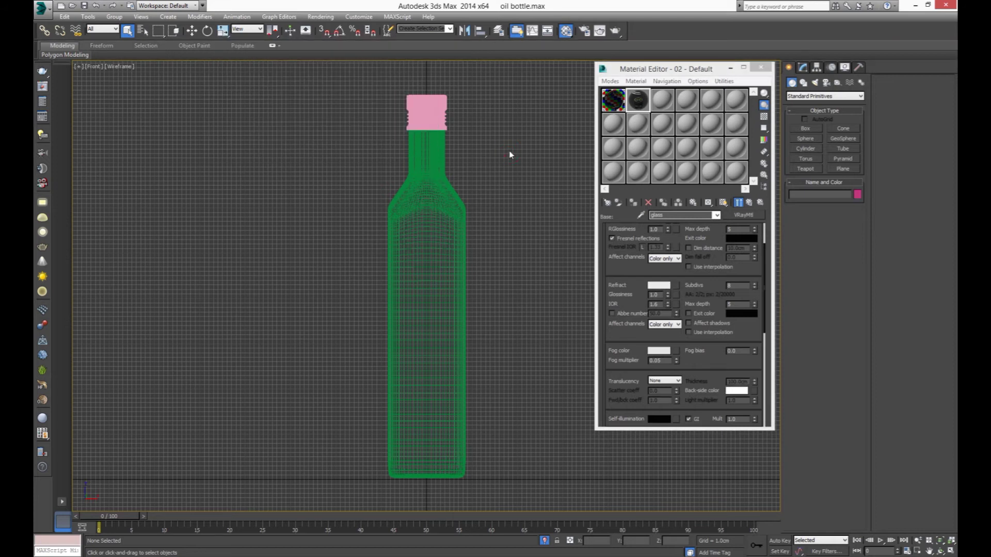
- Hide the grid and reframe the selected bottle in a shaded perspective view
{"action": "key", "text": "F3"}
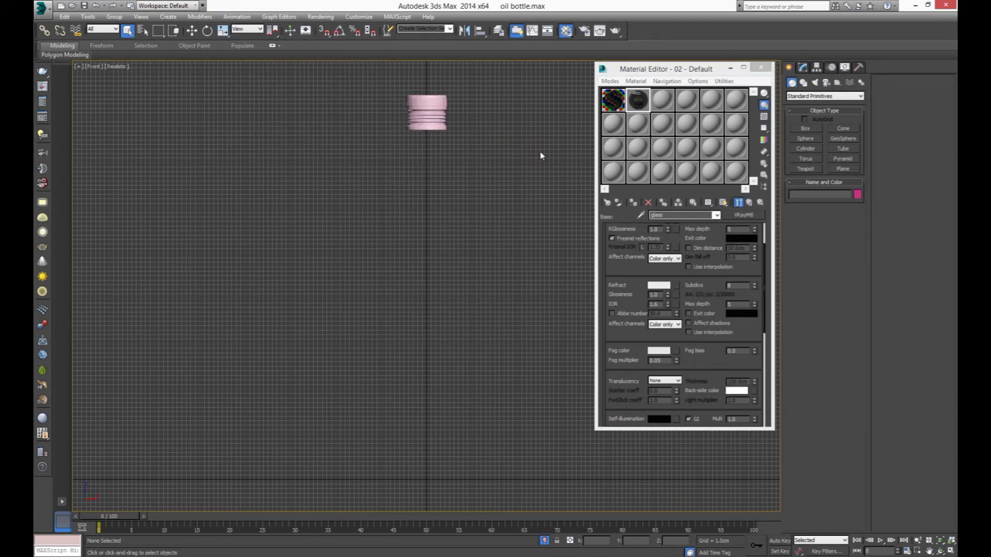
{"action": "key", "text": "g"}
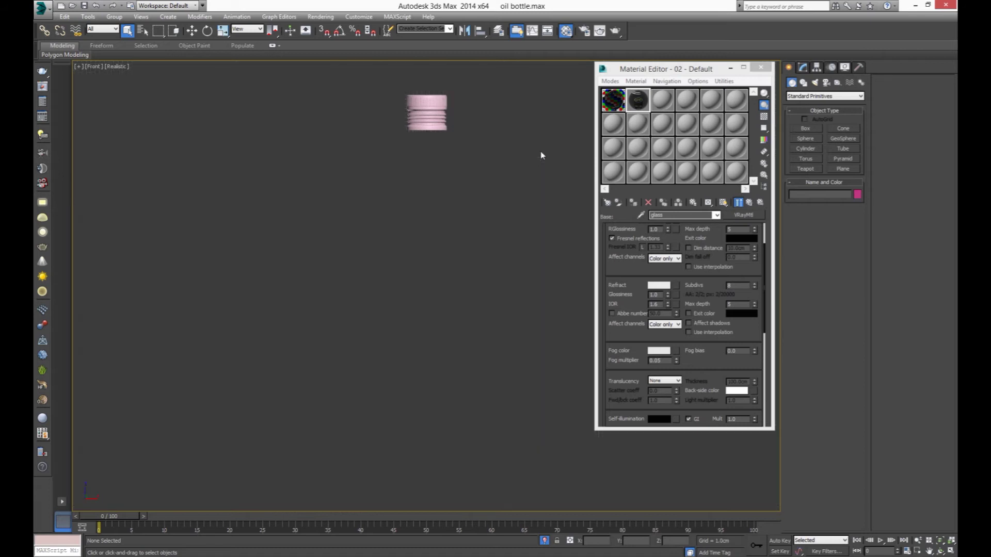
{"action": "mouse_move", "coordinate": [533, 226]}
{"action": "middle_mouse_down"}
{"action": "mouse_move", "coordinate": [485, 237]}
{"action": "mouse_move", "coordinate": [511, 260]}
{"action": "middle_mouse_up"}
{"action": "scroll", "coordinate": [487, 227], "scroll_direction": "down", "scroll_amount": 2}
{"action": "key", "text": "p"}
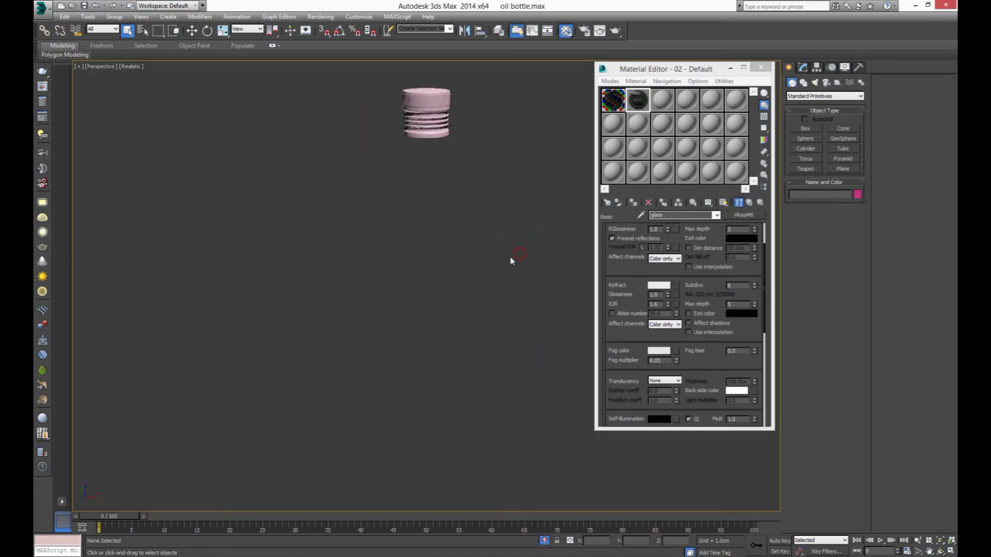
{"action": "left_click", "coordinate": [482, 339]}
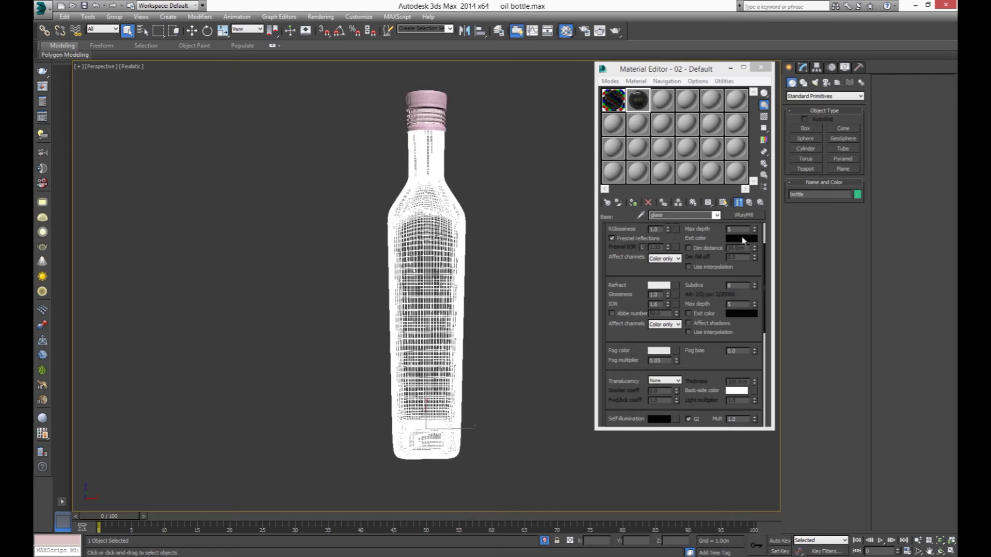
- Adjust the glass refraction to 232 grey and preview the blend against a checkered background
{"action": "left_click", "coordinate": [751, 206]}
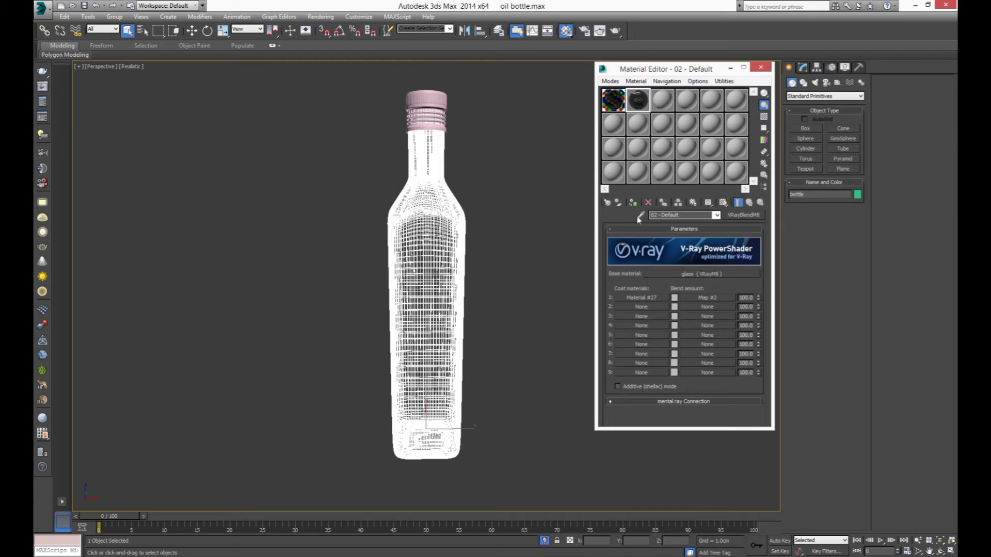
{"action": "double_click", "coordinate": [637, 100]}
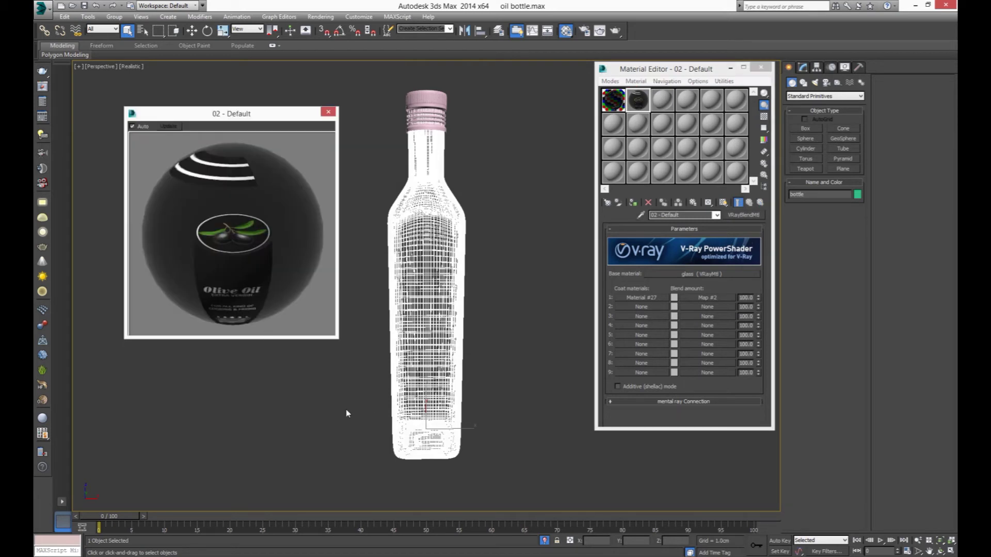
{"action": "left_click", "coordinate": [678, 274]}
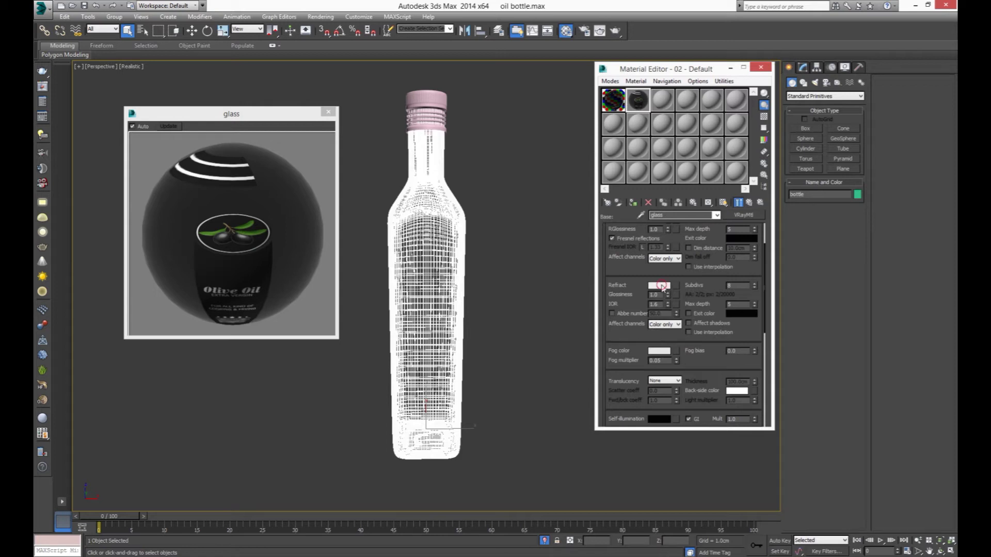
{"action": "left_click", "coordinate": [661, 286]}
{"action": "left_click_drag", "start_coordinate": [312, 131], "coordinate": [312, 133]}
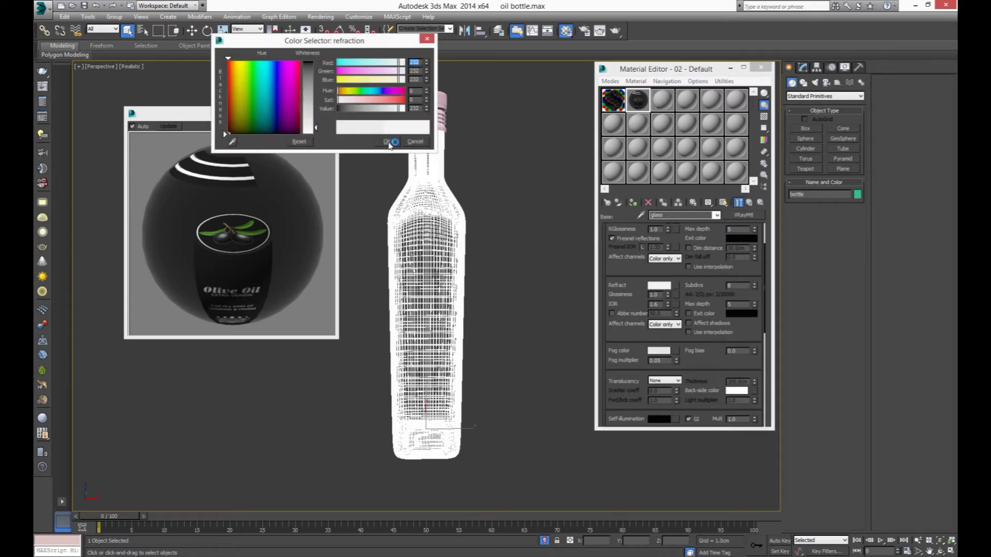
{"action": "left_click", "coordinate": [413, 141]}
{"action": "left_click", "coordinate": [749, 202]}
{"action": "left_click", "coordinate": [765, 118]}
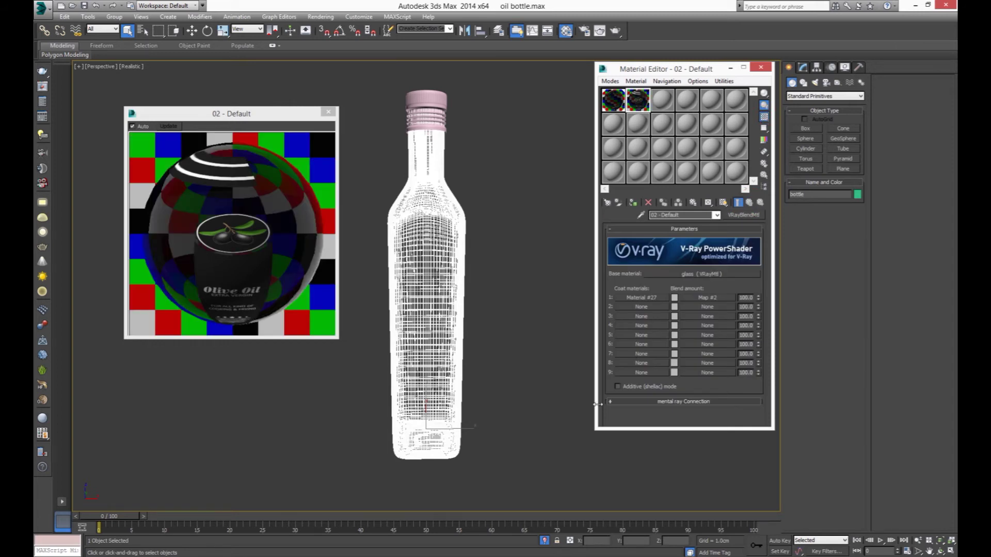
- Set Coat 2 to a new VRayMtl, Material #28
{"action": "left_click", "coordinate": [642, 316]}
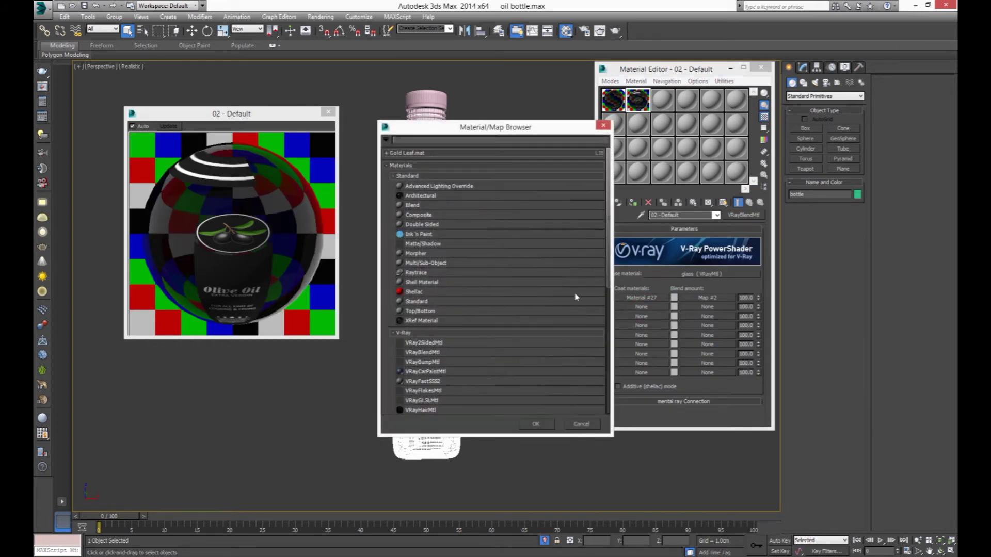
{"action": "scroll", "coordinate": [431, 378], "scroll_direction": "down", "scroll_amount": 1}
{"action": "double_click", "coordinate": [423, 395]}
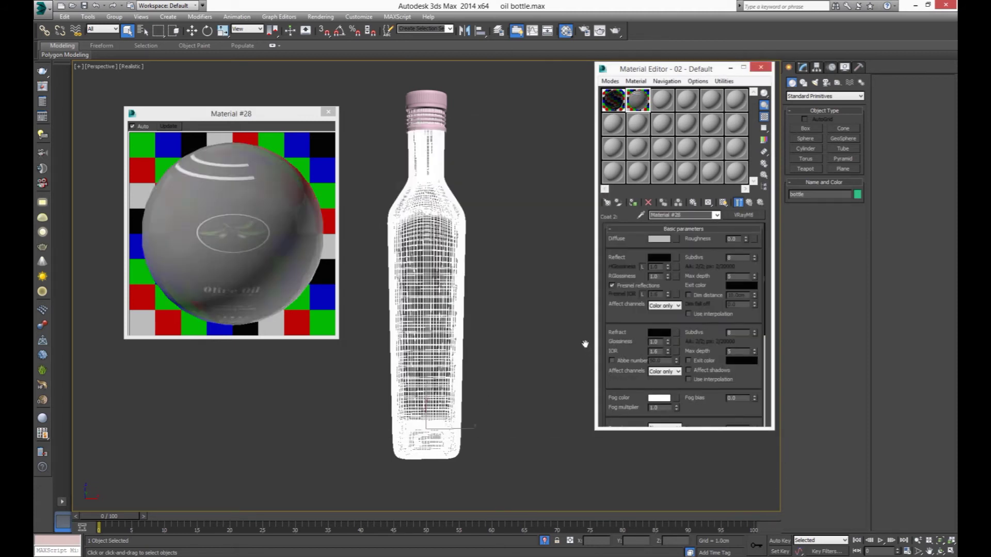
{"action": "left_click", "coordinate": [750, 204]}
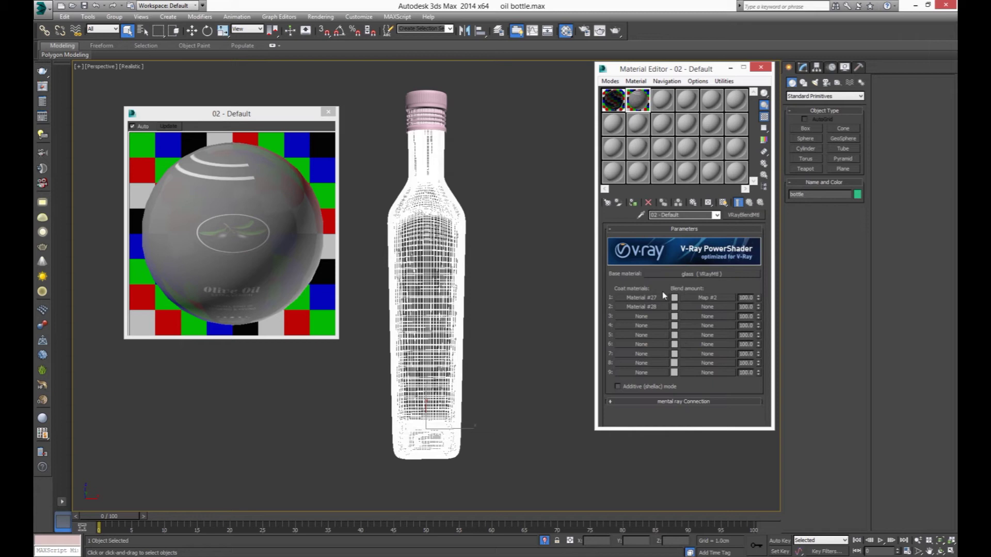
- Drive coat 2's blend amount with the gold material opacity bitmap (Map #3)
{"action": "left_click", "coordinate": [702, 306]}
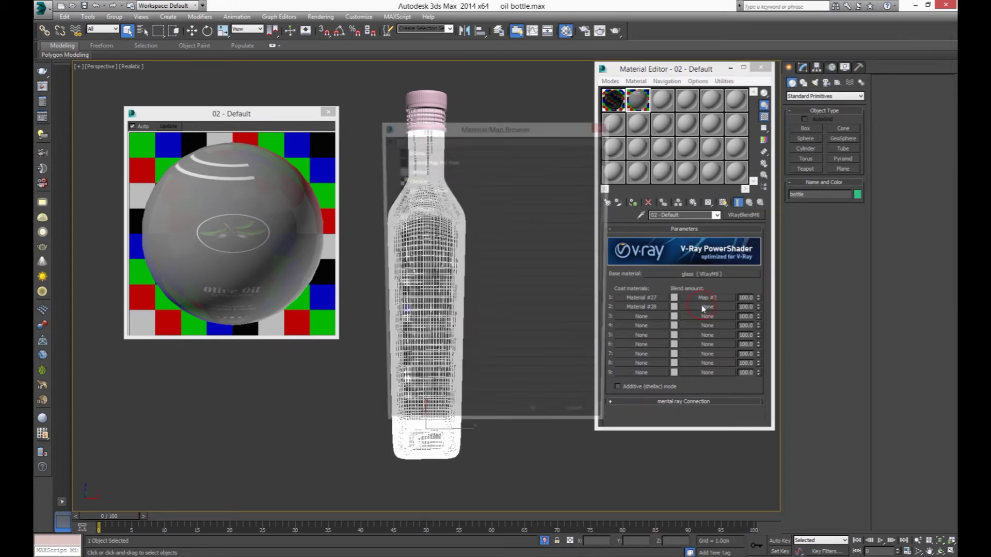
{"action": "double_click", "coordinate": [433, 188]}
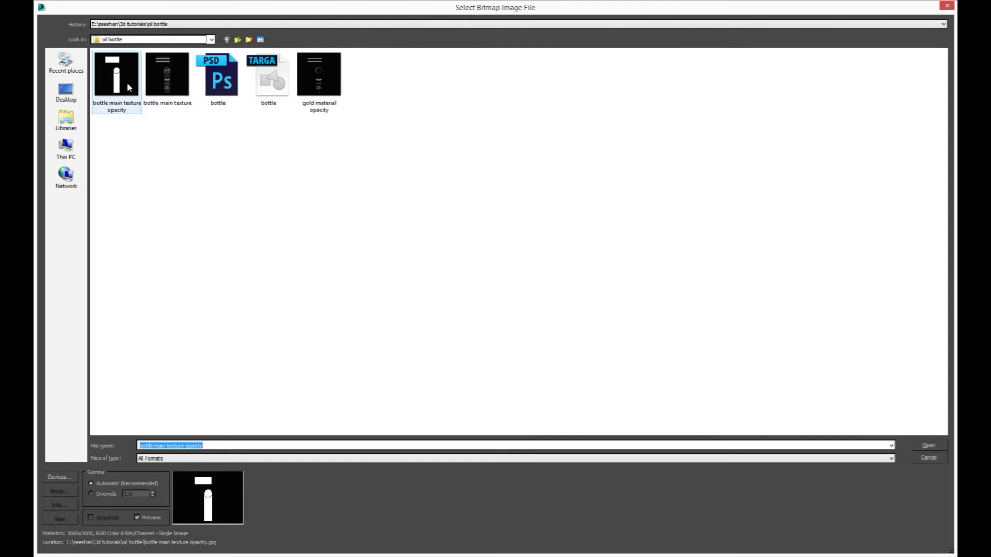
{"action": "double_click", "coordinate": [129, 86]}
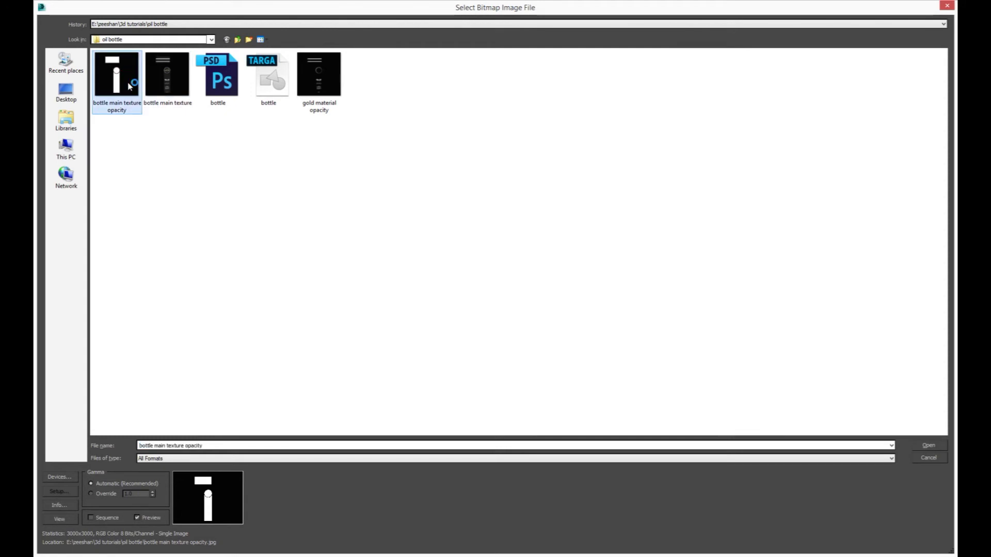
{"action": "left_click", "coordinate": [330, 81]}
{"action": "double_click", "coordinate": [324, 83]}
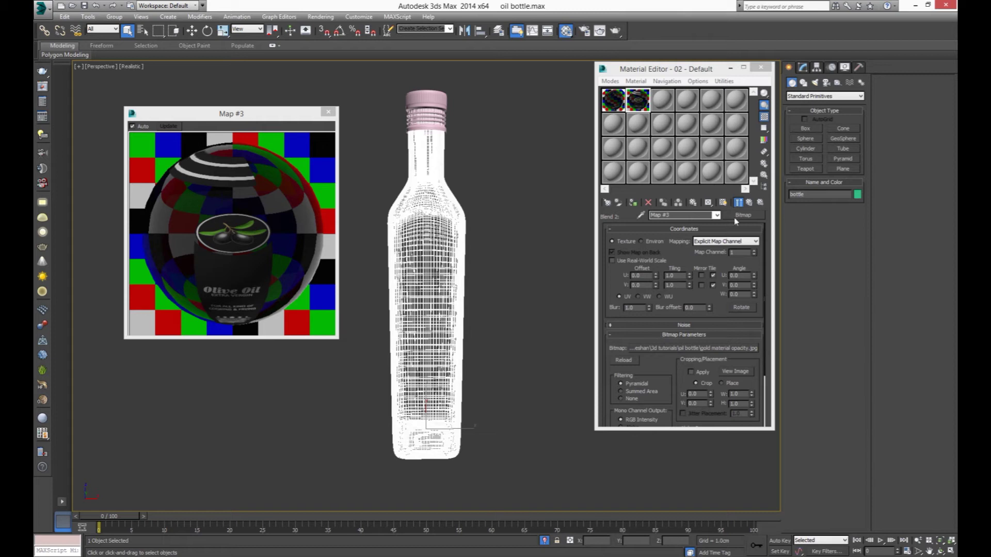
{"action": "left_click", "coordinate": [759, 202]}
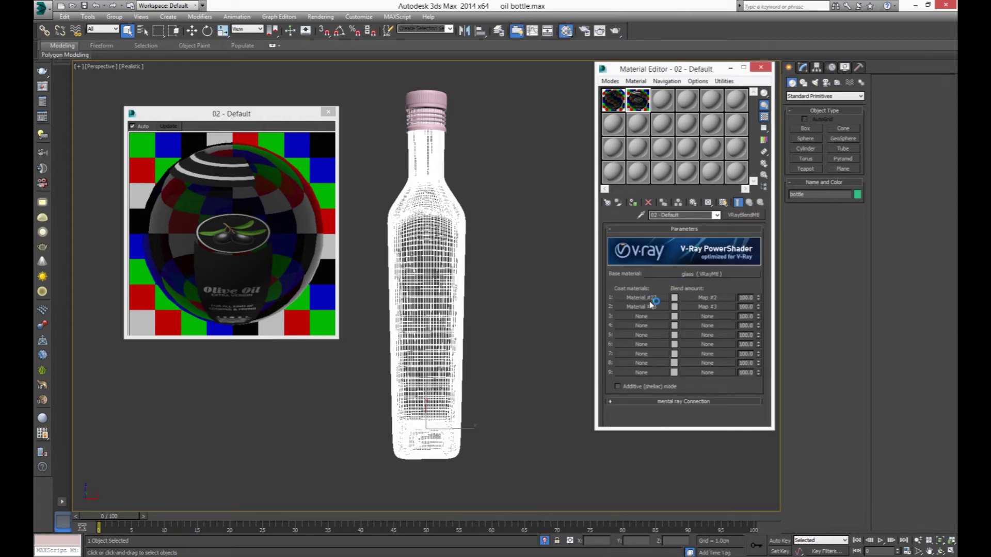
- Give Material #28 a gold diffuse colour
{"action": "left_click", "coordinate": [643, 309]}
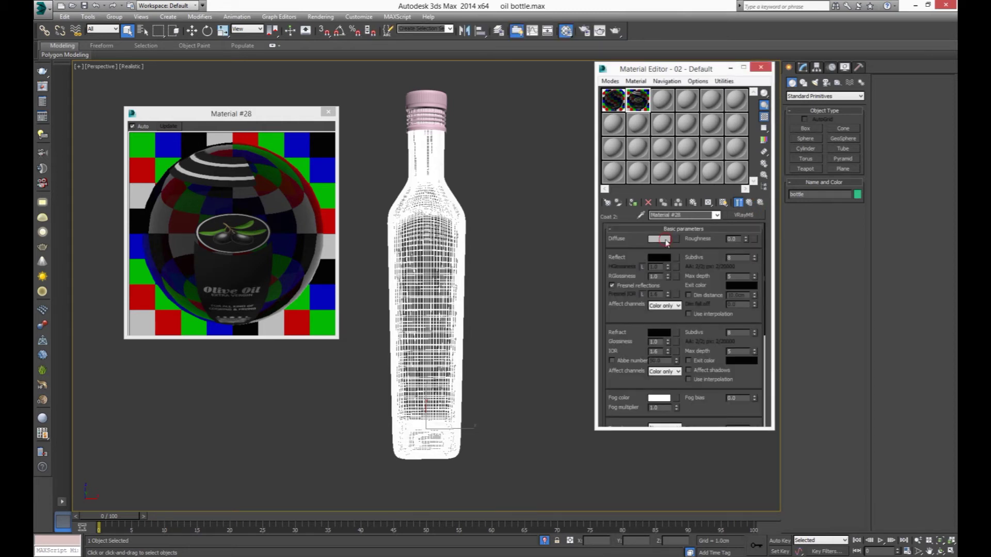
{"action": "left_click", "coordinate": [665, 240]}
{"action": "left_click", "coordinate": [235, 62]}
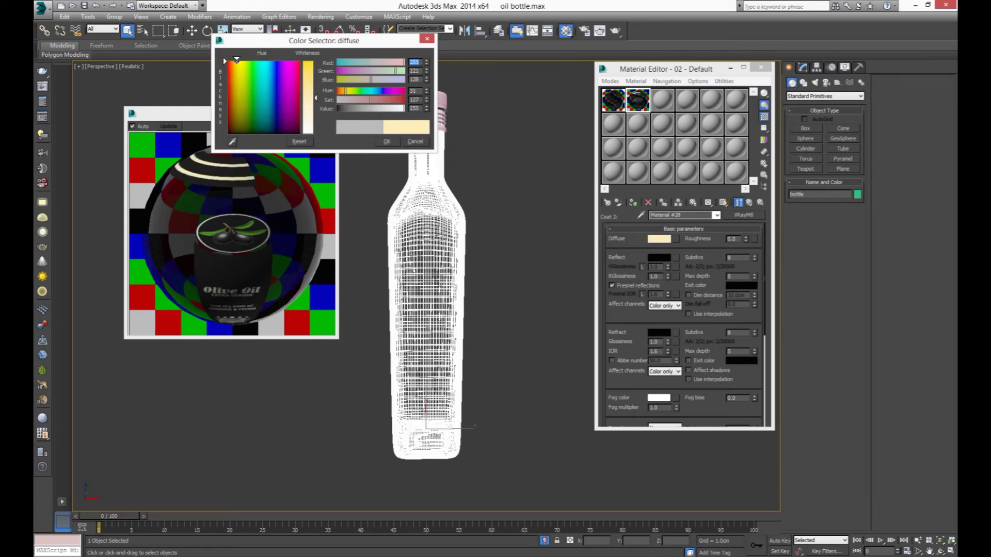
{"action": "mouse_move", "coordinate": [310, 69]}
{"action": "left_mouse_down"}
{"action": "mouse_move", "coordinate": [355, 99]}
{"action": "mouse_move", "coordinate": [316, 61]}
{"action": "left_mouse_up"}
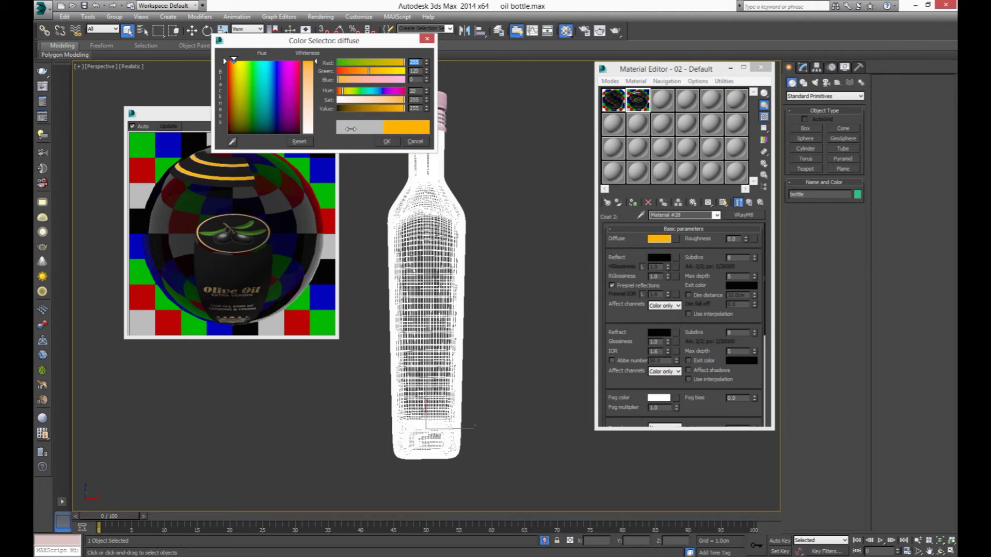
{"action": "left_click", "coordinate": [366, 110]}
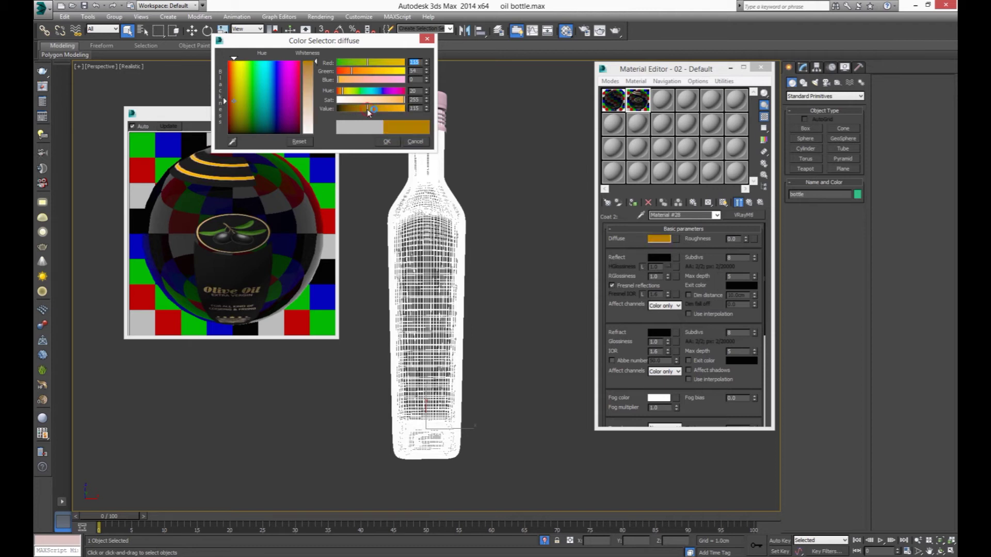
{"action": "left_click", "coordinate": [388, 143]}
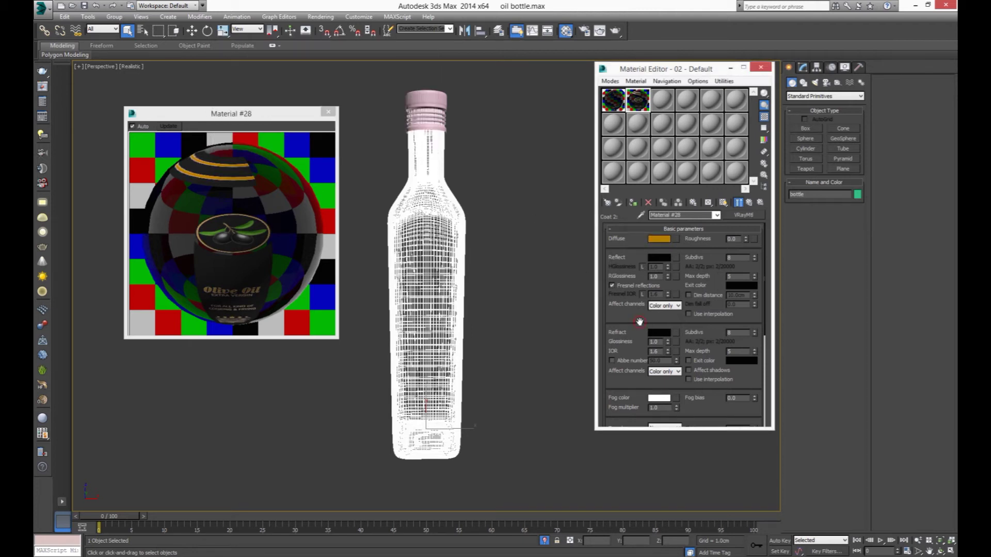
- Set Material #28's reflection to grey 52 with unlocked highlight glossiness 0.85
{"action": "scroll", "coordinate": [641, 316], "scroll_direction": "down", "scroll_amount": 1}
{"action": "left_click", "coordinate": [660, 249]}
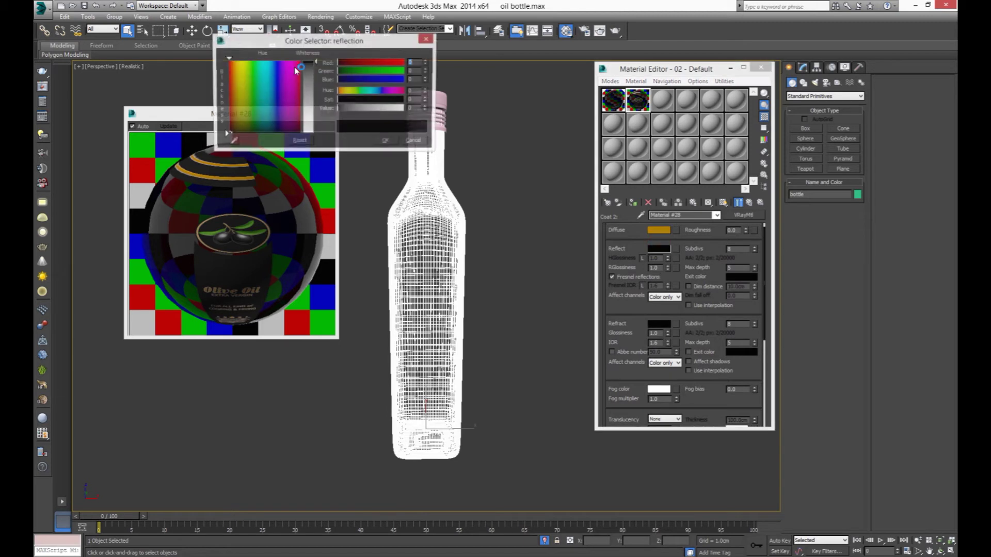
{"action": "left_click", "coordinate": [388, 142]}
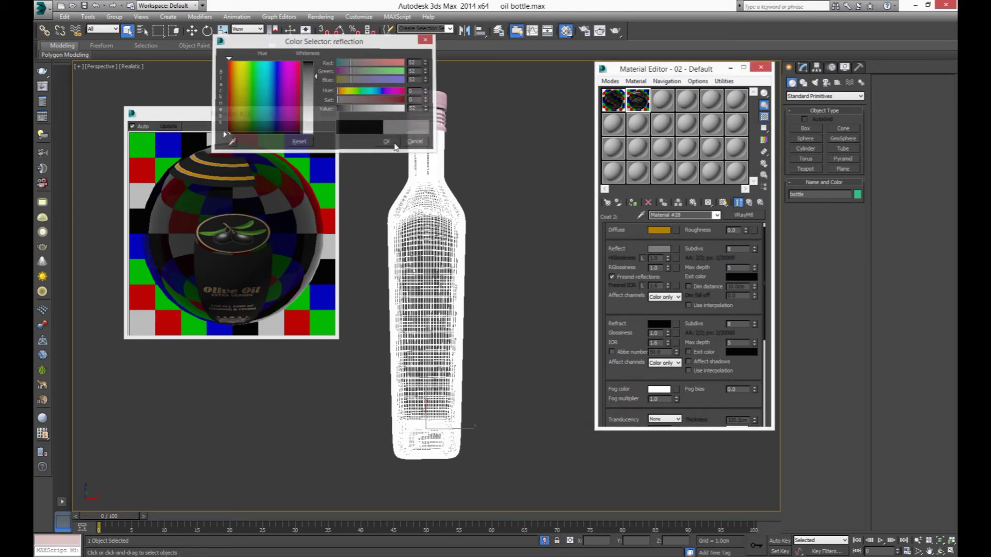
{"action": "left_click", "coordinate": [643, 258]}
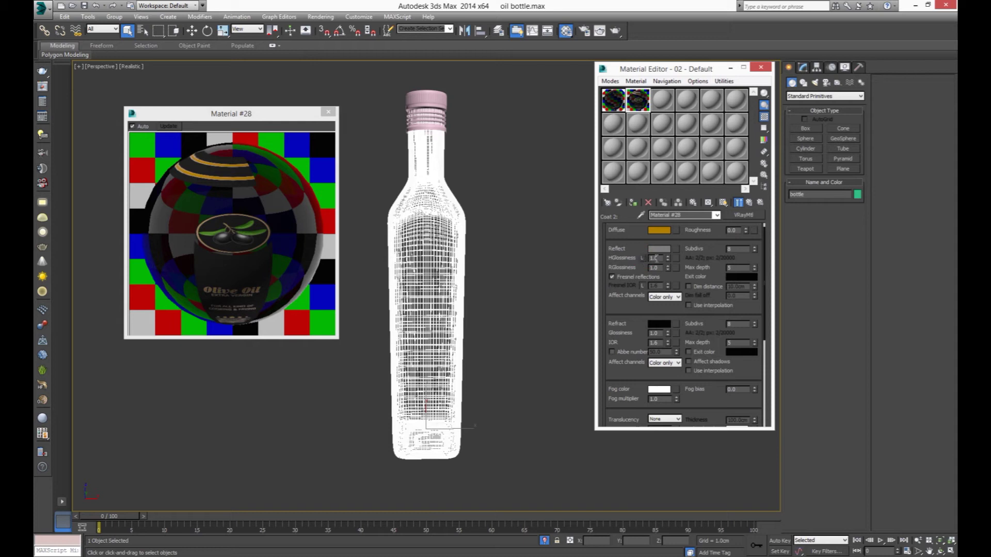
{"action": "type", "text": ".85"}
{"action": "key", "text": "Tab"}
{"action": "type", "text": "."}
{"action": "left_click", "coordinate": [750, 203]}
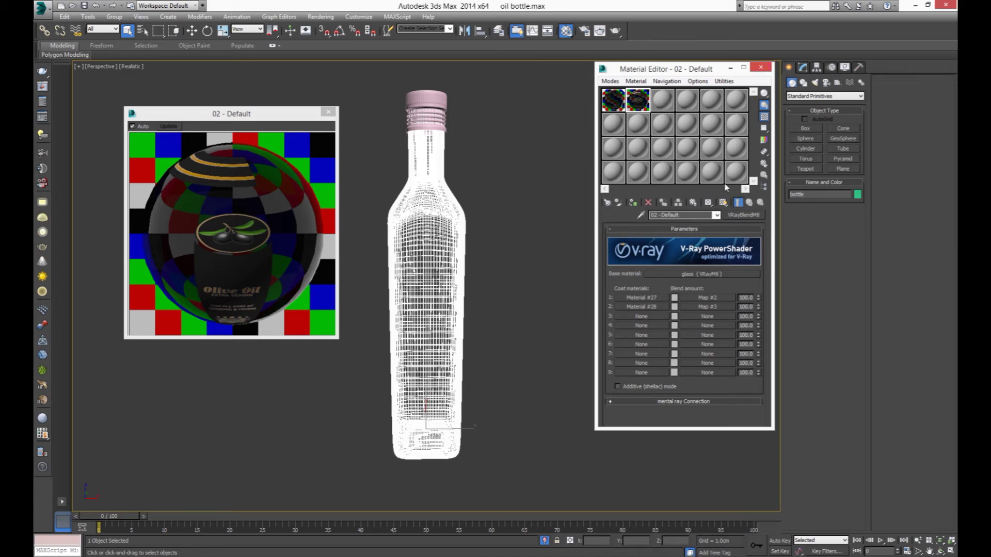
- Select the bottle cap and reopen the Material Editor
{"action": "left_click", "coordinate": [530, 203]}
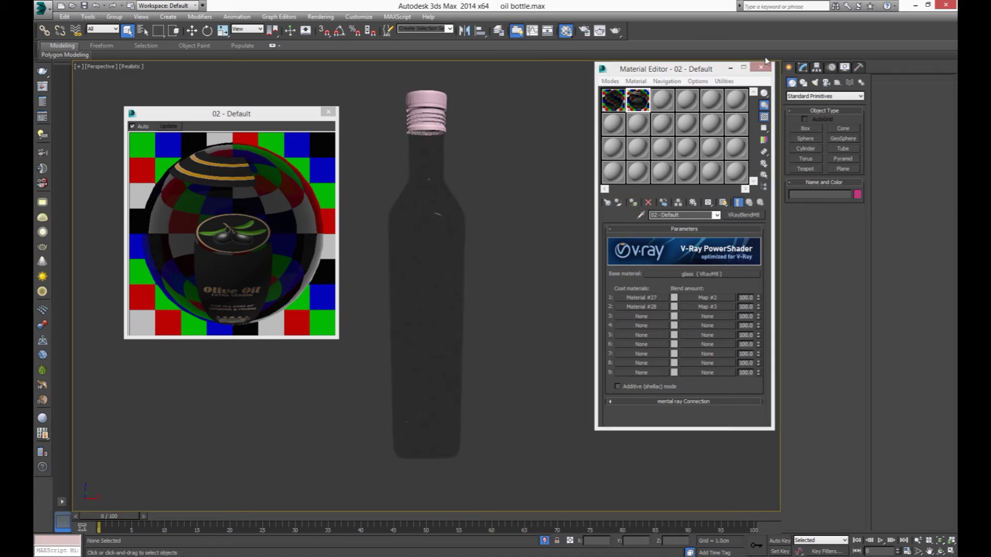
{"action": "left_click", "coordinate": [761, 66]}
{"action": "mouse_move", "coordinate": [519, 331]}
{"action": "middle_mouse_down", "text": "alt"}
{"action": "mouse_move", "coordinate": [597, 336]}
{"action": "mouse_move", "coordinate": [481, 347]}
{"action": "middle_mouse_up", "text": "alt"}
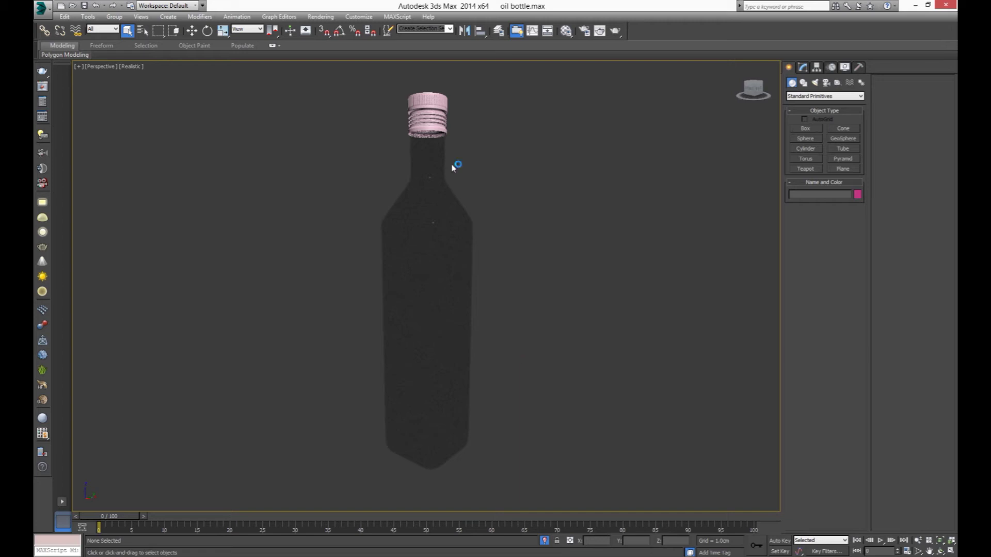
{"action": "left_click", "coordinate": [436, 103]}
{"action": "key", "text": "m"}
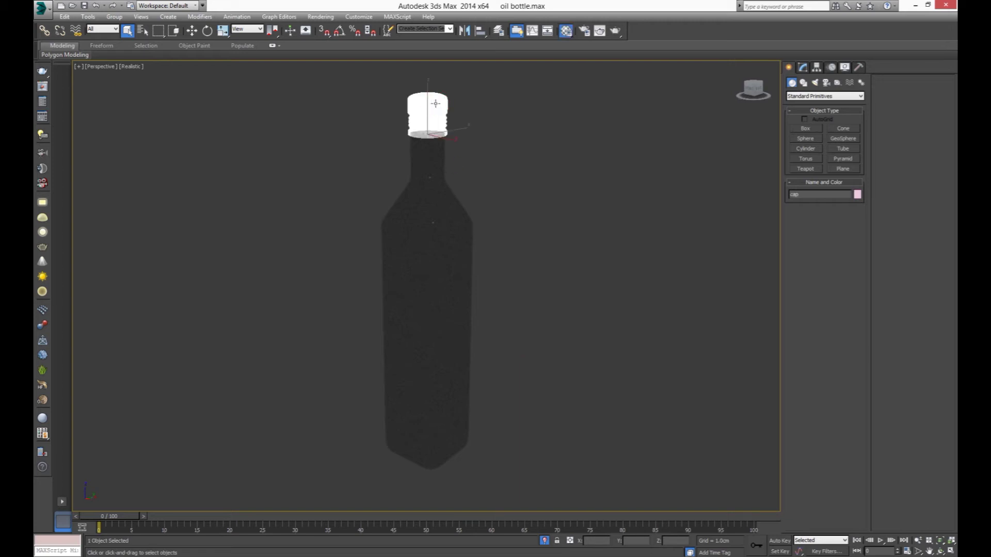
- Make slot 3 (03 - Default) a VRayMtl with a near-black diffuse
{"action": "left_click", "coordinate": [656, 106]}
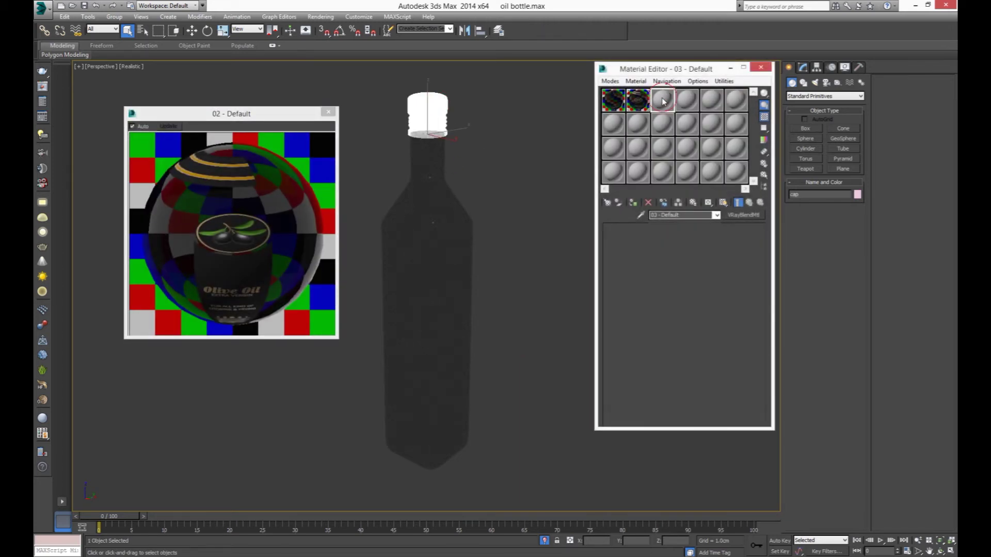
{"action": "left_click", "coordinate": [743, 215]}
{"action": "scroll", "coordinate": [449, 338], "scroll_direction": "down", "scroll_amount": 2}
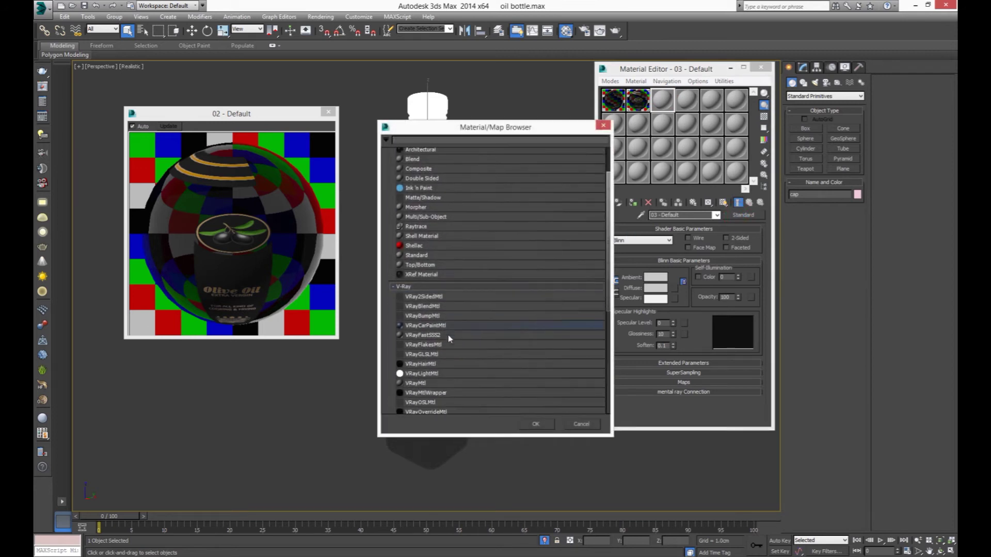
{"action": "double_click", "coordinate": [442, 384]}
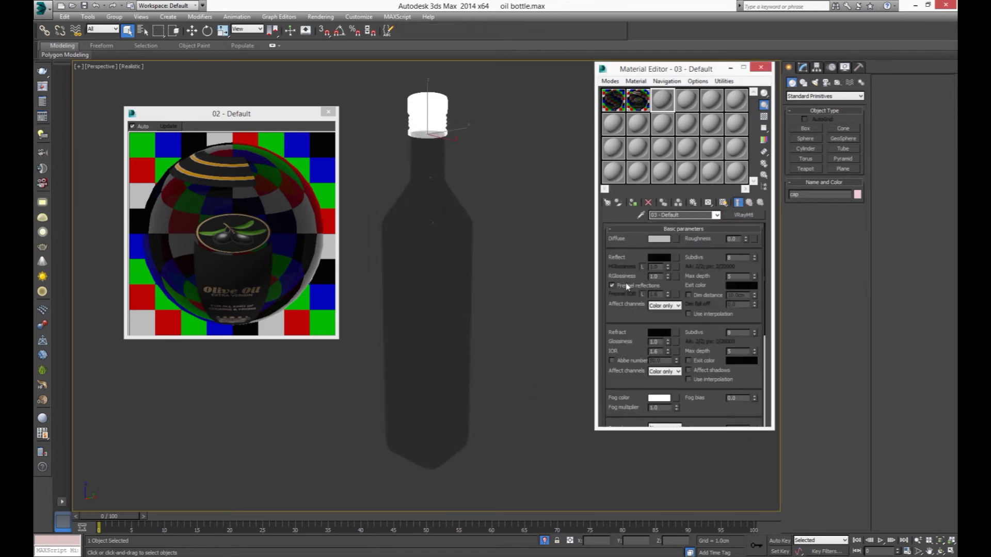
{"action": "left_click", "coordinate": [659, 239]}
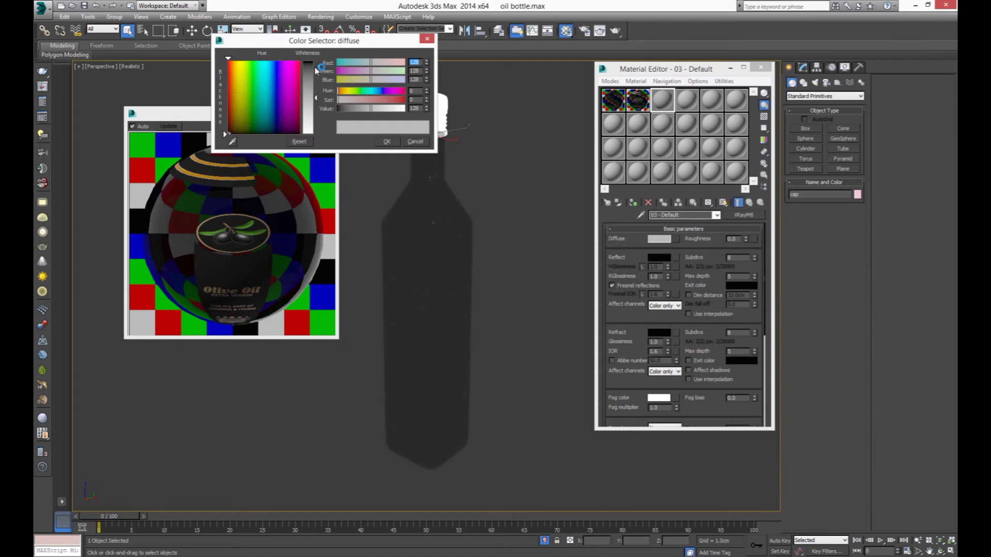
{"action": "left_click_drag", "start_coordinate": [317, 71], "coordinate": [315, 66]}
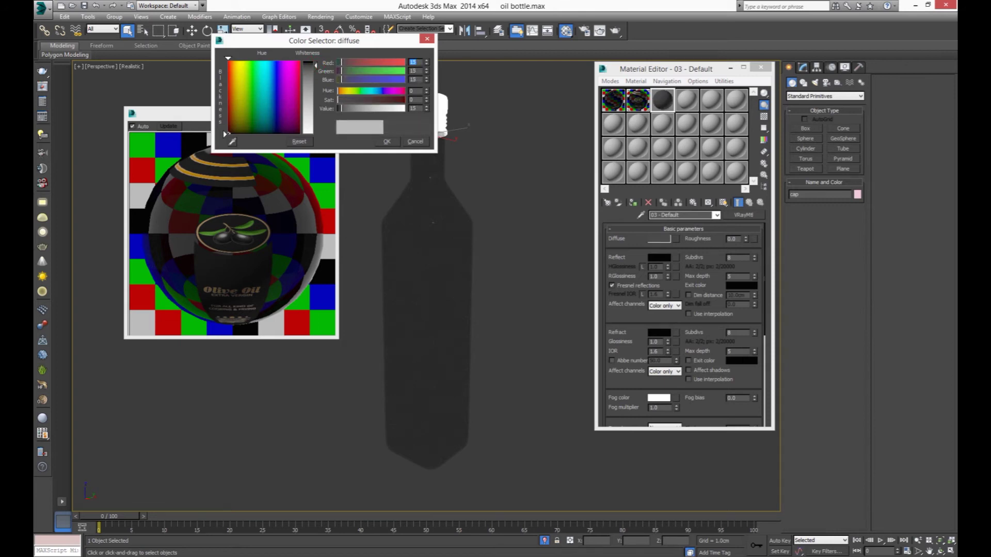
{"action": "left_click_drag", "start_coordinate": [340, 108], "coordinate": [335, 101]}
{"action": "left_click", "coordinate": [387, 141]}
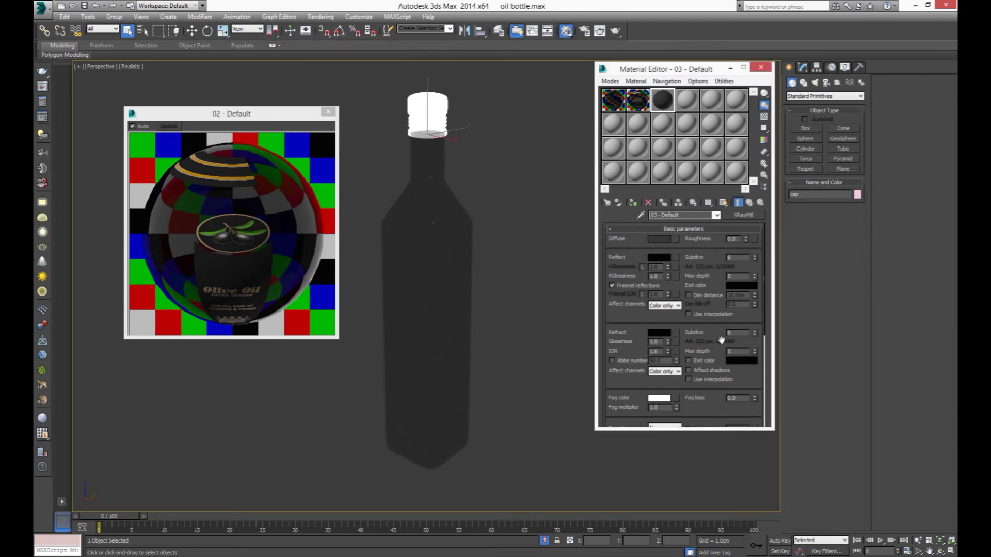
- Give the cap material grey 39 reflection and unlocked highlight glossiness 0.92
{"action": "left_click", "coordinate": [659, 257]}
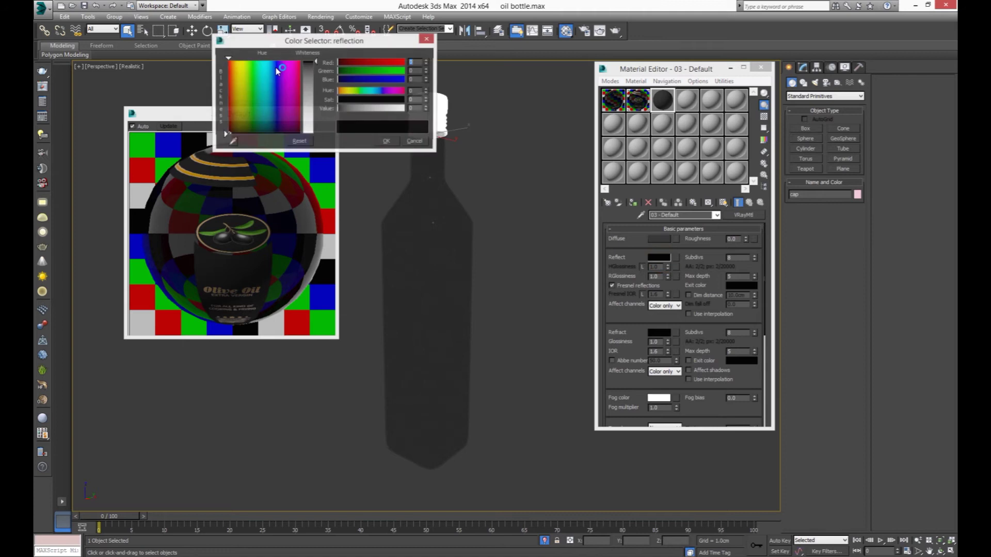
{"action": "left_click", "coordinate": [317, 72]}
{"action": "left_click", "coordinate": [387, 141]}
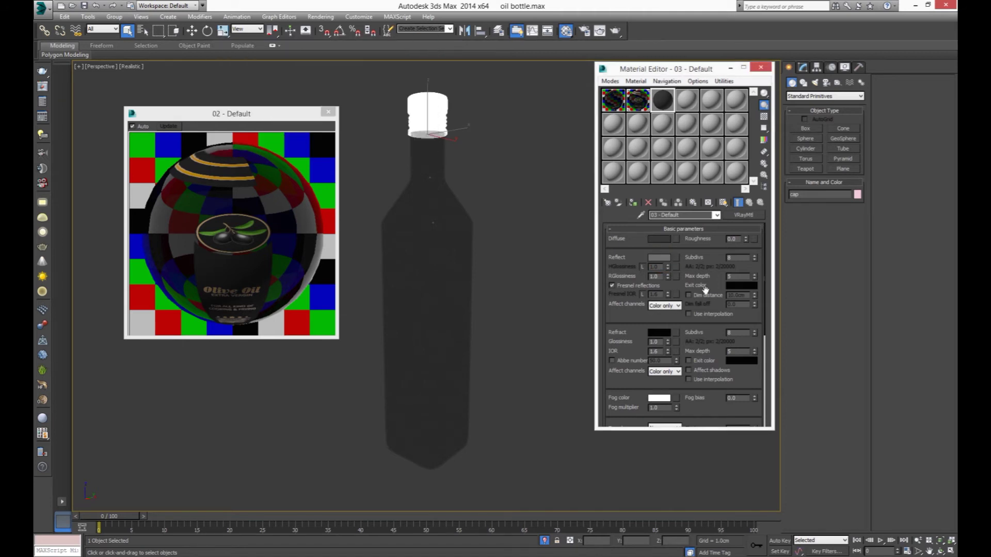
{"action": "left_click", "coordinate": [643, 267]}
{"action": "left_click", "coordinate": [654, 267]}
{"action": "type", "text": ".92"}
{"action": "left_click", "coordinate": [660, 277]}
{"action": "type", "text": "."}
{"action": "left_click", "coordinate": [761, 68]}
{"action": "left_click", "coordinate": [323, 132]}
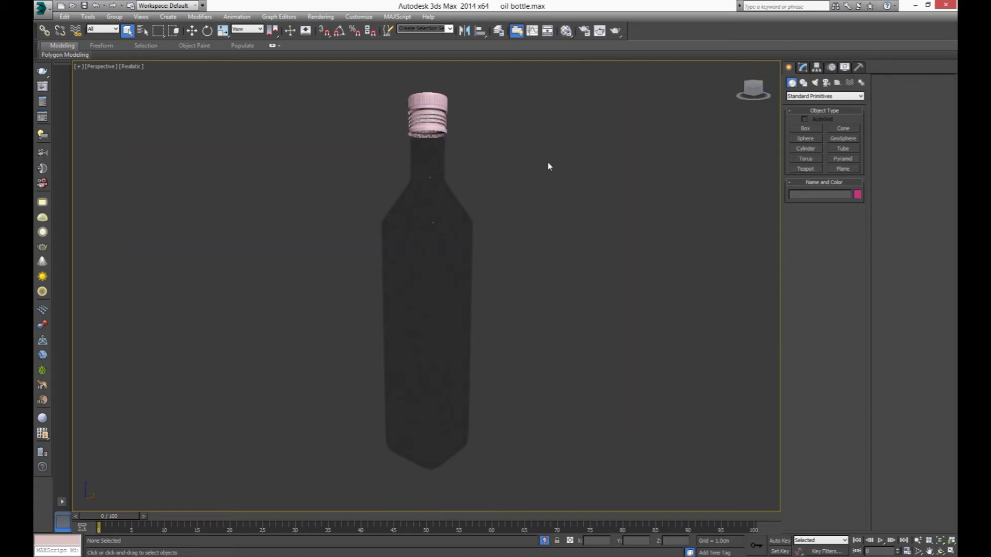
- Save the scene as oil bottle 03.max and place a first target camera in Left view
{"action": "key", "text": "ctrl+s"}
{"action": "key", "text": "f"}
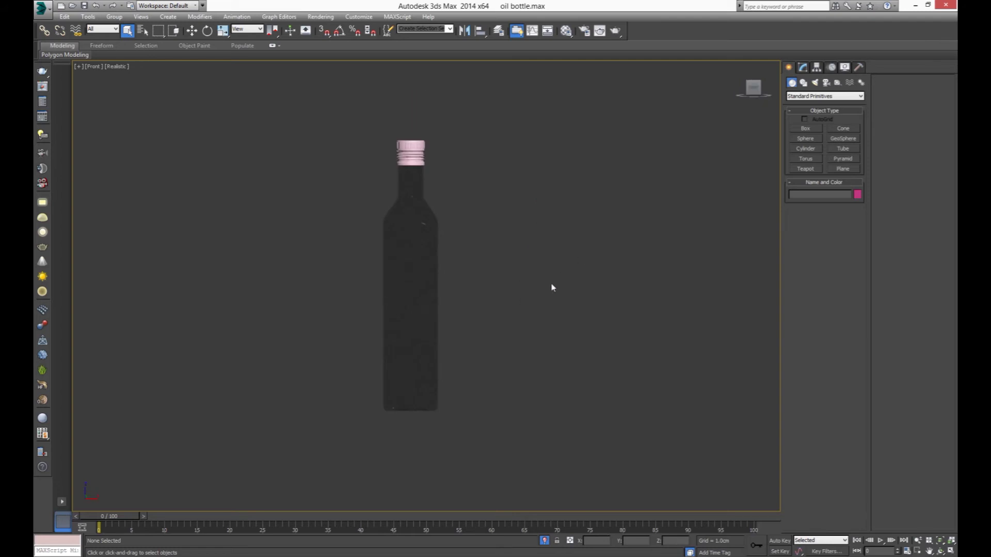
{"action": "key", "text": "l"}
{"action": "middle_click_drag", "start_coordinate": [537, 303], "coordinate": [431, 365]}
{"action": "scroll", "coordinate": [431, 364], "scroll_direction": "down", "scroll_amount": 3}
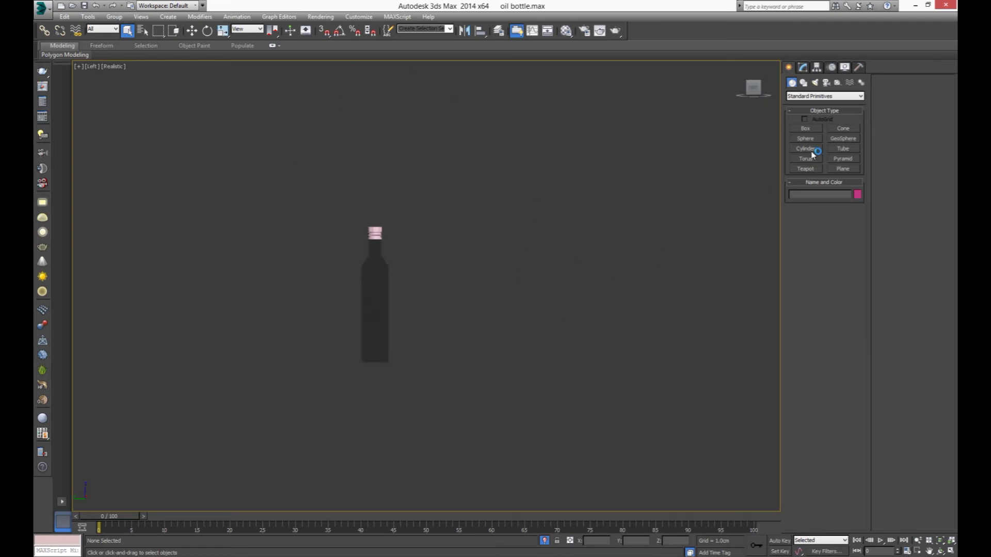
{"action": "left_click", "coordinate": [826, 84]}
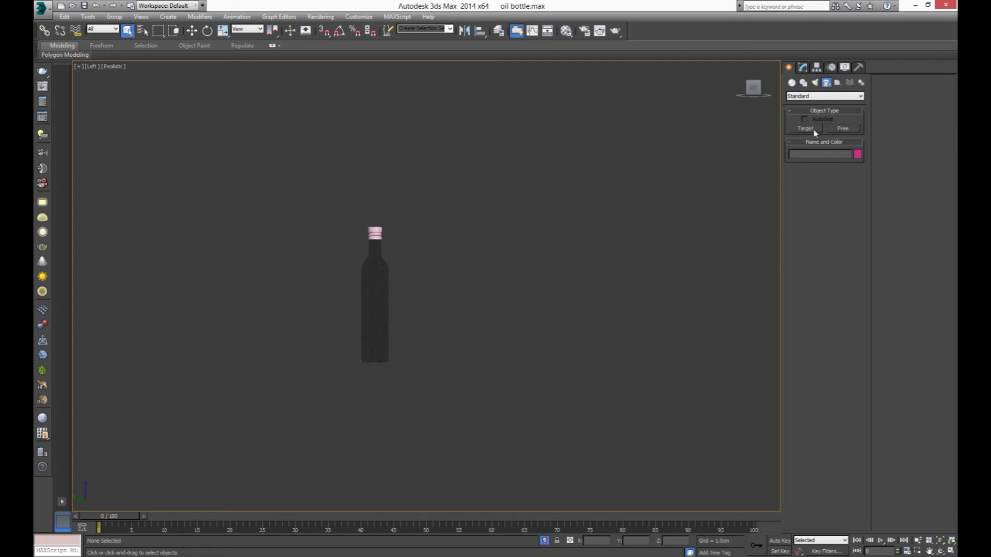
{"action": "left_click", "coordinate": [813, 129]}
{"action": "middle_click_drag", "start_coordinate": [674, 288], "coordinate": [372, 274]}
{"action": "scroll", "coordinate": [361, 274], "scroll_direction": "down", "scroll_amount": 3}
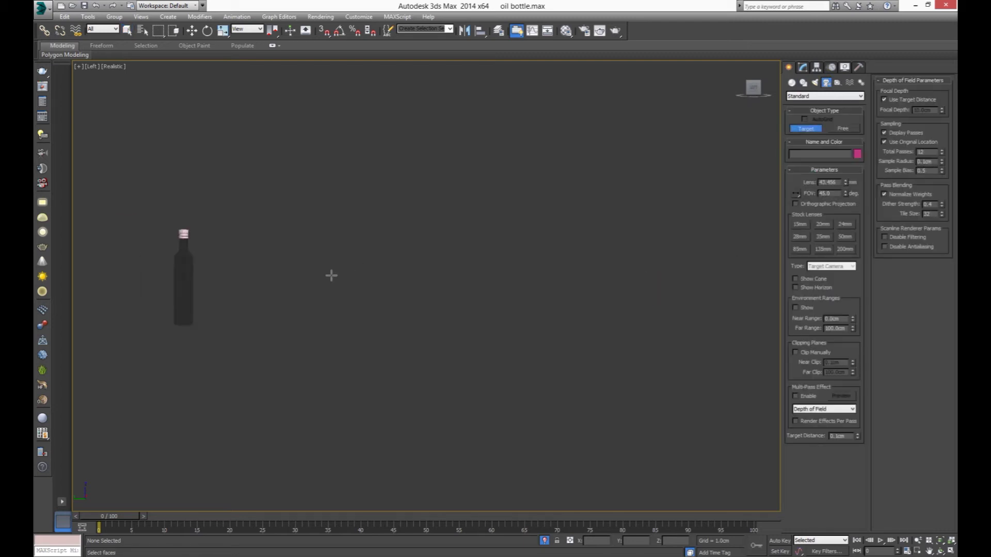
{"action": "left_click_drag", "start_coordinate": [197, 273], "coordinate": [388, 284]}
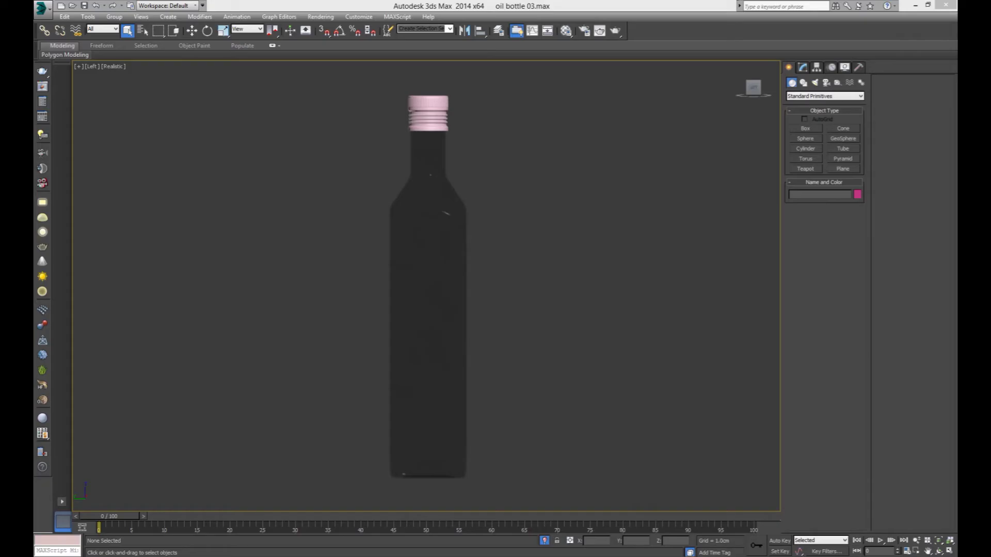
- In wireframe, place a target camera to the right with its target on the bottle
{"action": "middle_click_drag", "start_coordinate": [600, 297], "coordinate": [356, 287]}
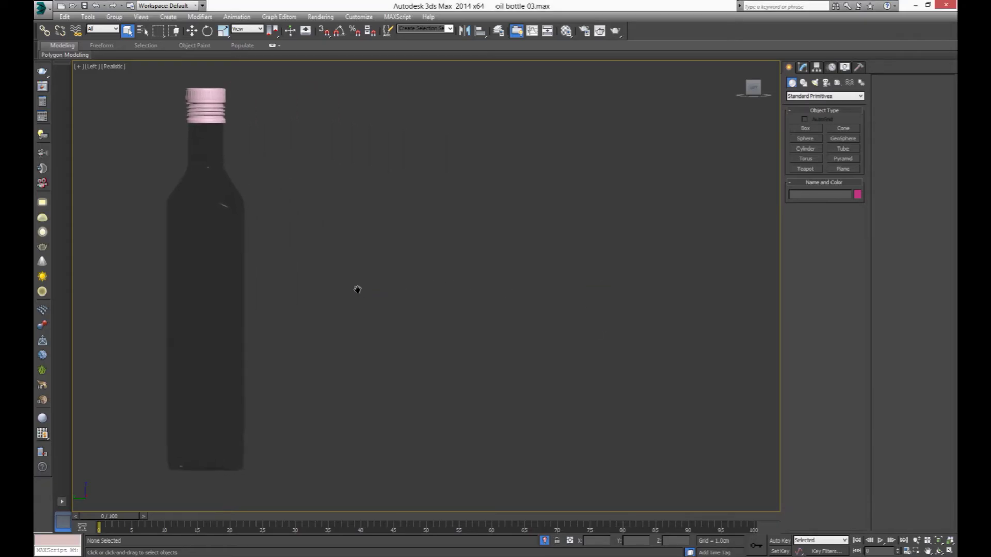
{"action": "scroll", "coordinate": [364, 284], "scroll_direction": "down", "scroll_amount": 2}
{"action": "scroll", "coordinate": [431, 277], "scroll_direction": "down", "scroll_amount": 2}
{"action": "middle_click_drag", "start_coordinate": [432, 276], "coordinate": [400, 289]}
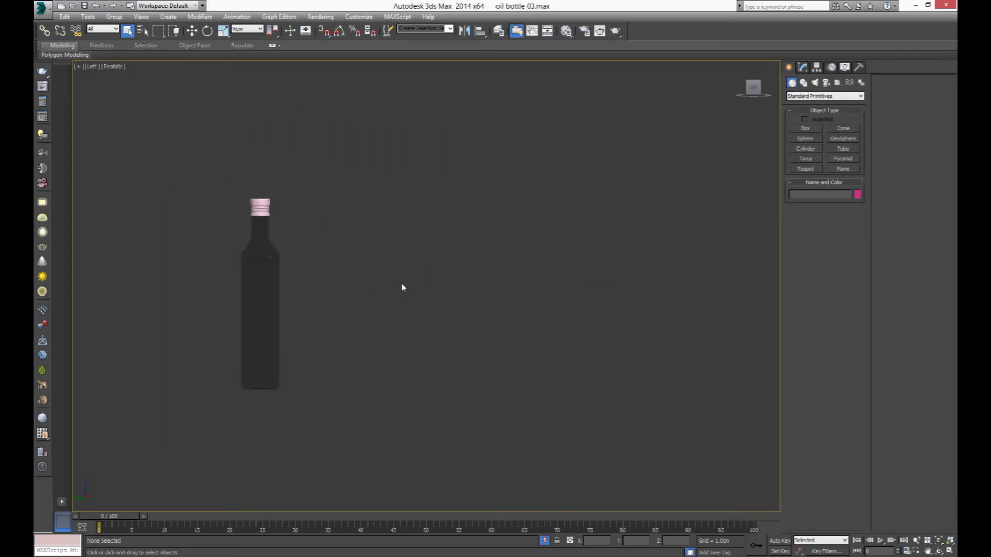
{"action": "key", "text": "F3"}
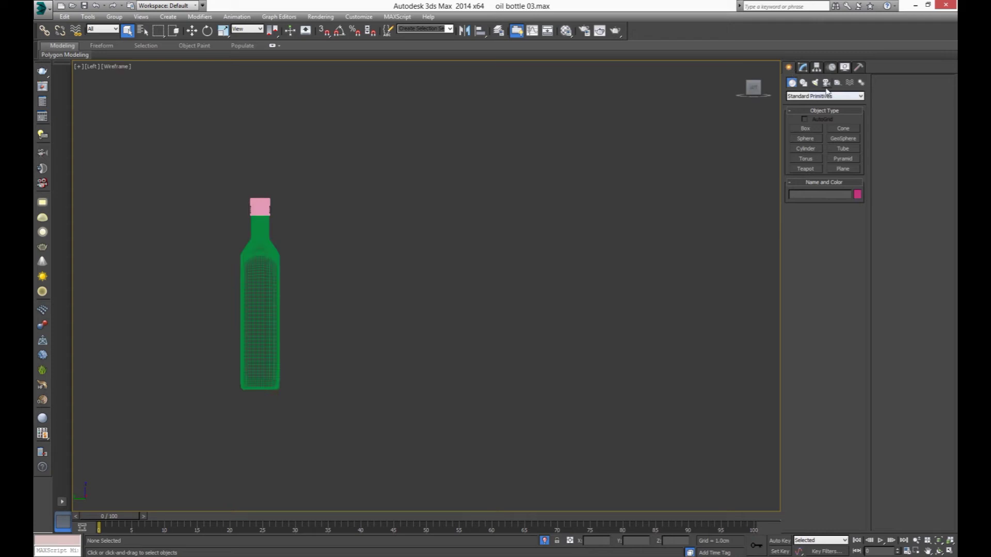
{"action": "left_click", "coordinate": [826, 82]}
{"action": "left_click", "coordinate": [806, 128]}
{"action": "middle_click_drag", "start_coordinate": [620, 288], "coordinate": [557, 290]}
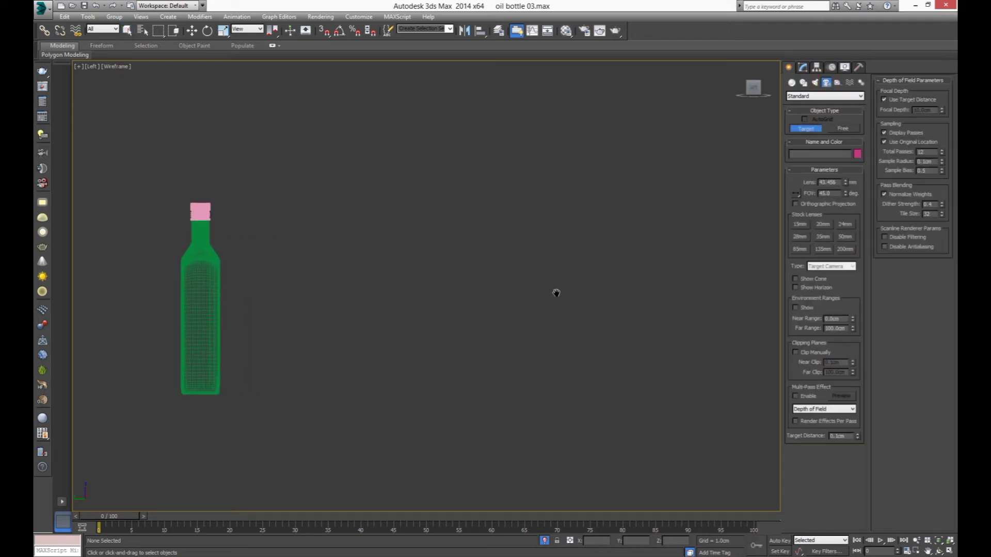
{"action": "left_click_drag", "start_coordinate": [670, 298], "coordinate": [207, 300]}
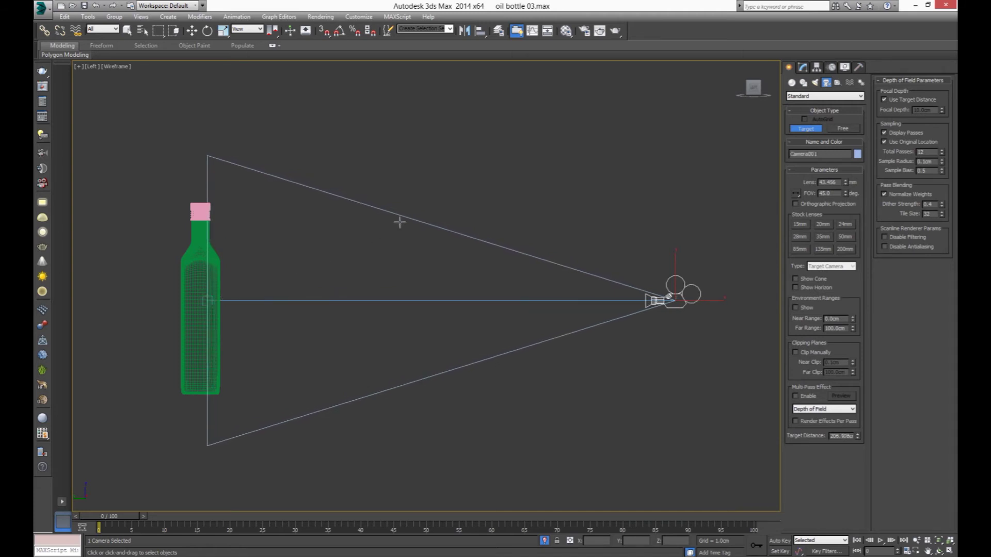
{"action": "right_click", "coordinate": [482, 183]}
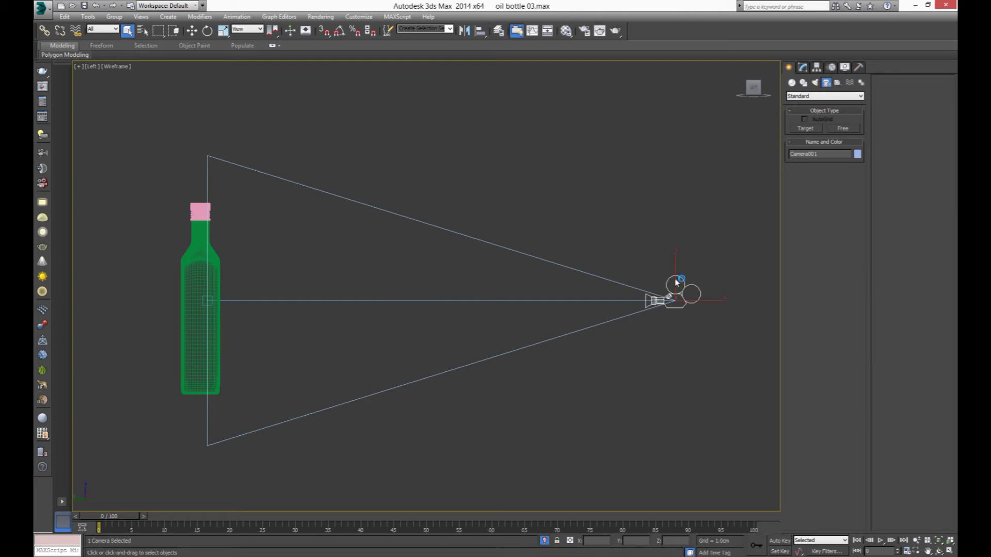
- View through Camera001 in realistic shading and dolly the camera back from the bottle
{"action": "key", "text": "c"}
{"action": "key", "text": "F3"}
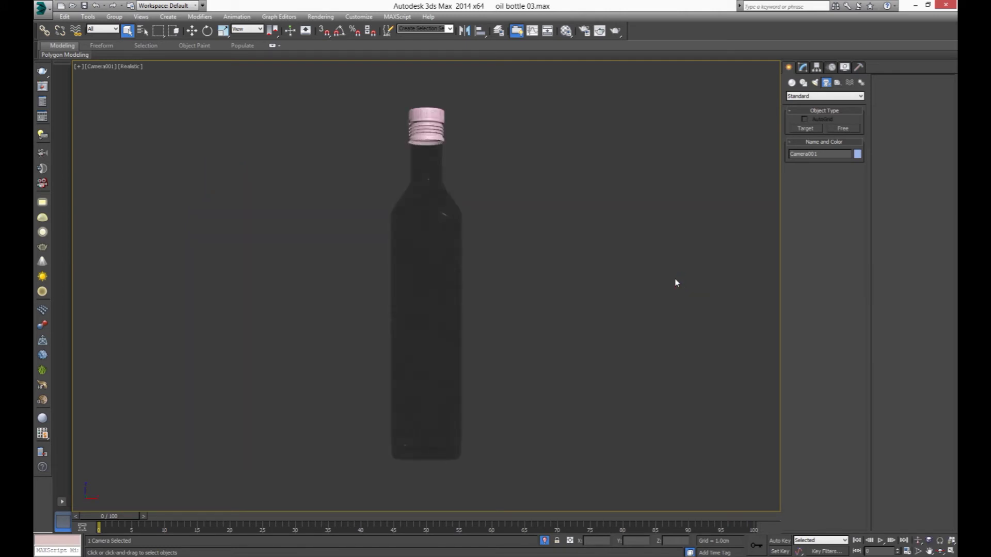
{"action": "left_click", "coordinate": [917, 541]}
{"action": "left_click_drag", "start_coordinate": [442, 330], "coordinate": [440, 338]}
{"action": "right_click", "coordinate": [521, 318]}
{"action": "left_click", "coordinate": [550, 312]}
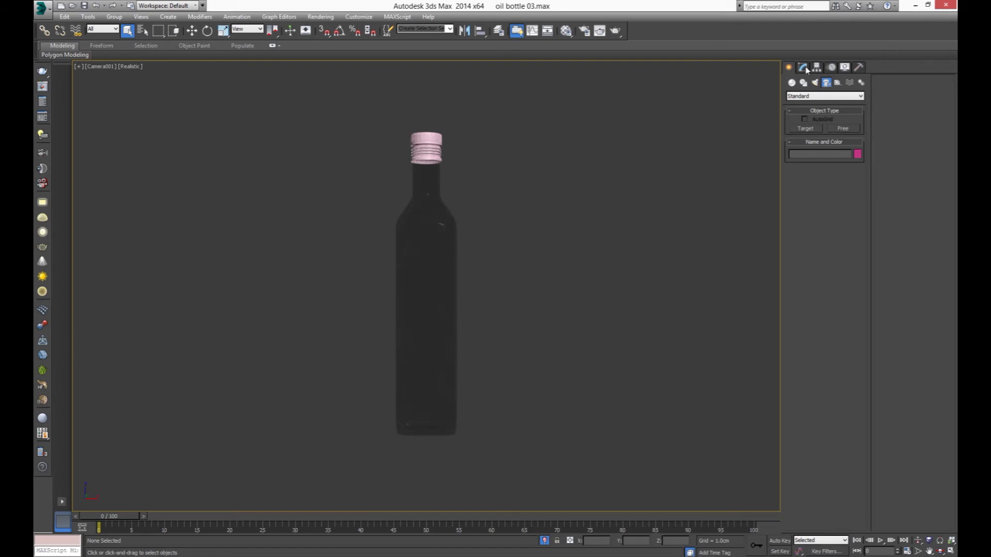
- Draw a flat plane beneath the bottle in Top view
{"action": "left_click", "coordinate": [795, 83]}
{"action": "left_click", "coordinate": [843, 169]}
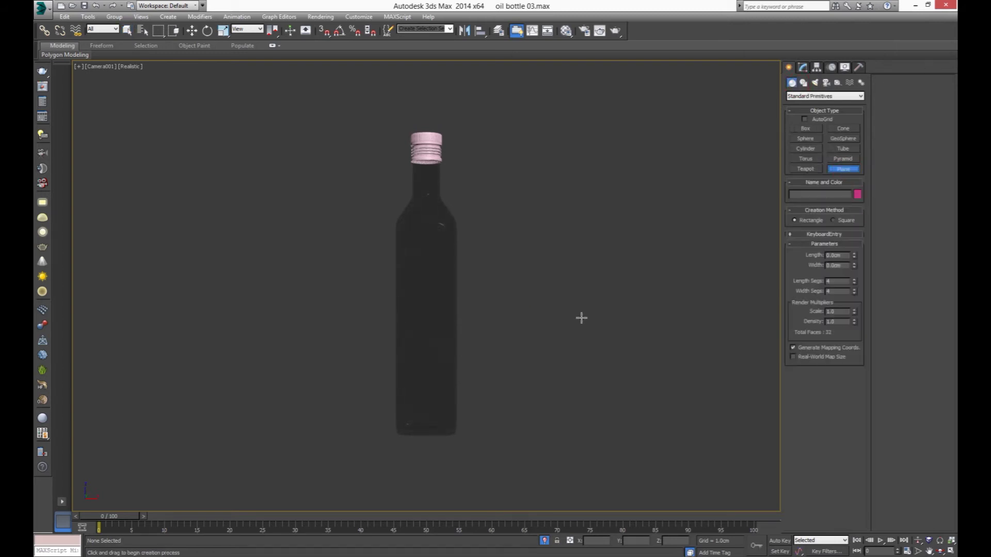
{"action": "key", "text": "t"}
{"action": "scroll", "coordinate": [441, 255], "scroll_direction": "down", "scroll_amount": 4}
{"action": "scroll", "coordinate": [441, 254], "scroll_direction": "down", "scroll_amount": 3}
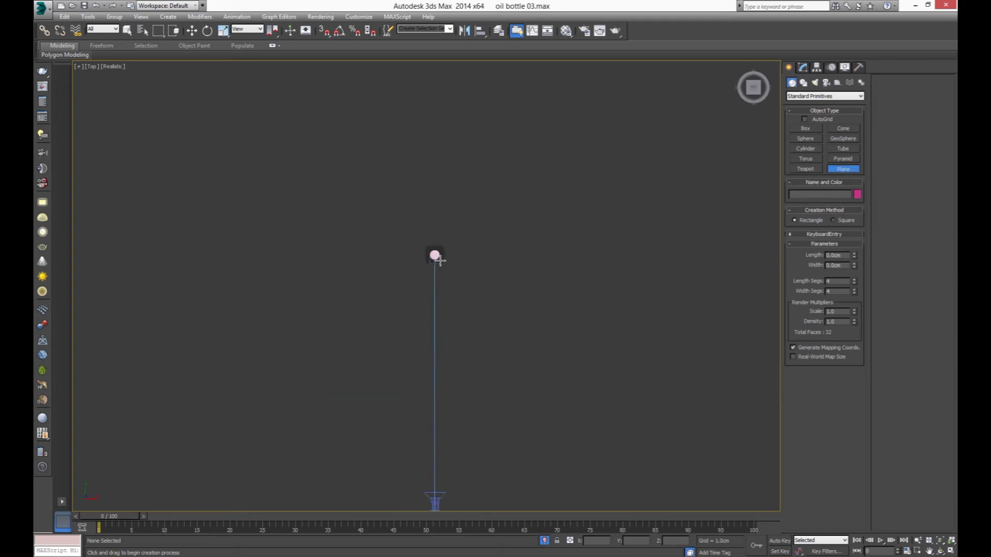
{"action": "mouse_move", "coordinate": [343, 344]}
{"action": "left_mouse_down"}
{"action": "mouse_move", "coordinate": [528, 187]}
{"action": "mouse_move", "coordinate": [532, 167]}
{"action": "left_mouse_up"}
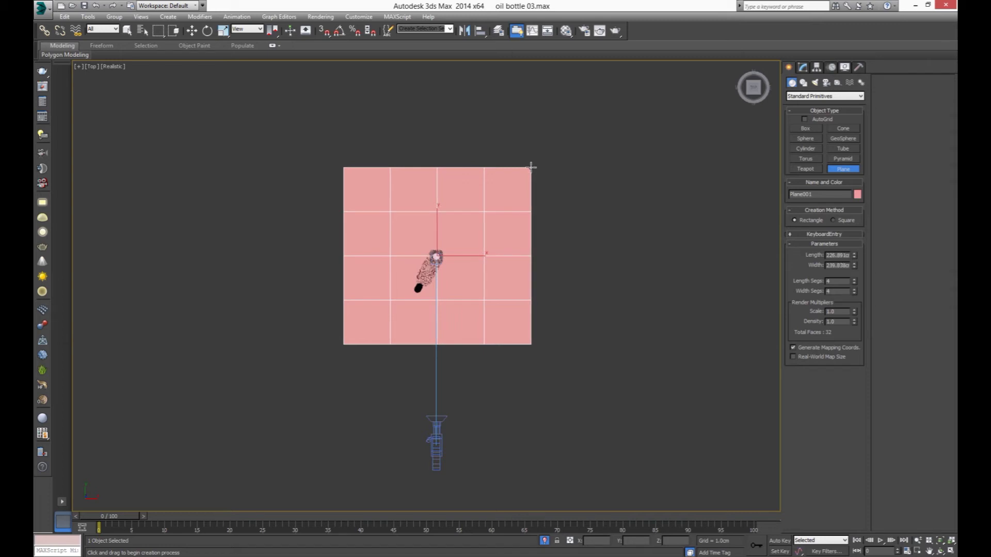
{"action": "right_click", "coordinate": [602, 135]}
- Set the plane to 1 length and width segment and convert it to Editable Poly
{"action": "left_click", "coordinate": [803, 67]}
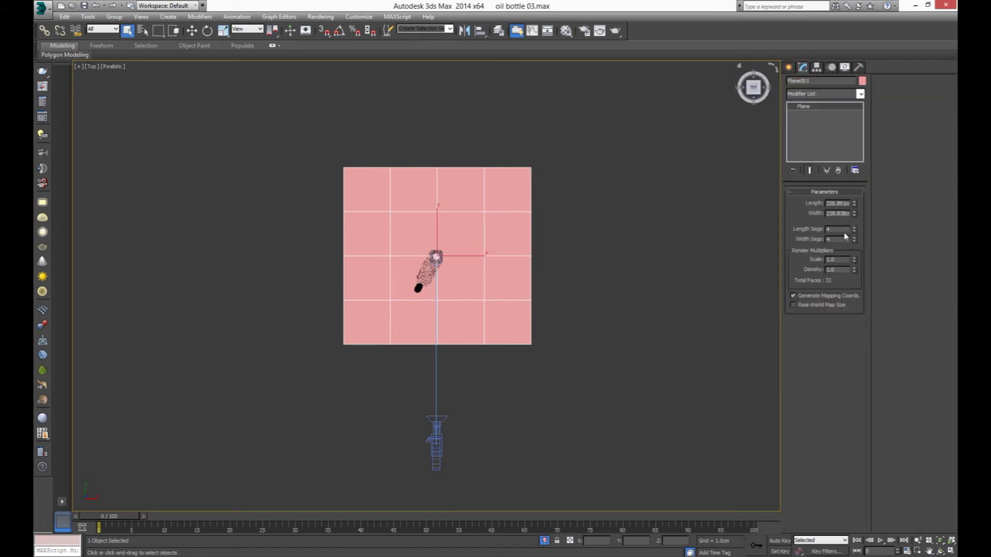
{"action": "left_click_drag", "start_coordinate": [854, 233], "coordinate": [854, 246]}
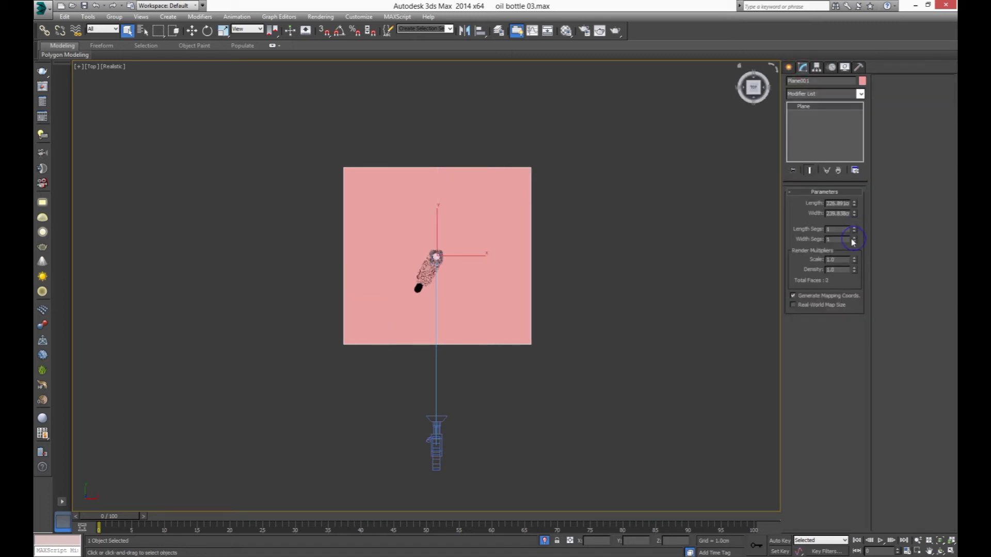
{"action": "right_click", "coordinate": [438, 210]}
{"action": "left_click", "coordinate": [573, 311]}
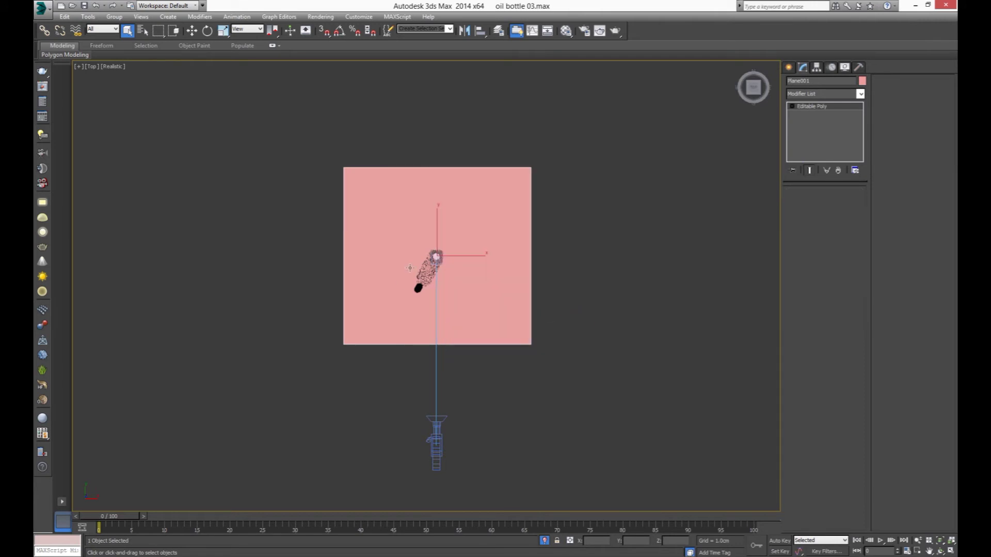
- In Left view, Shift-extrude the plane's edge up into a wall and push its top vertices back
{"action": "key", "text": "2"}
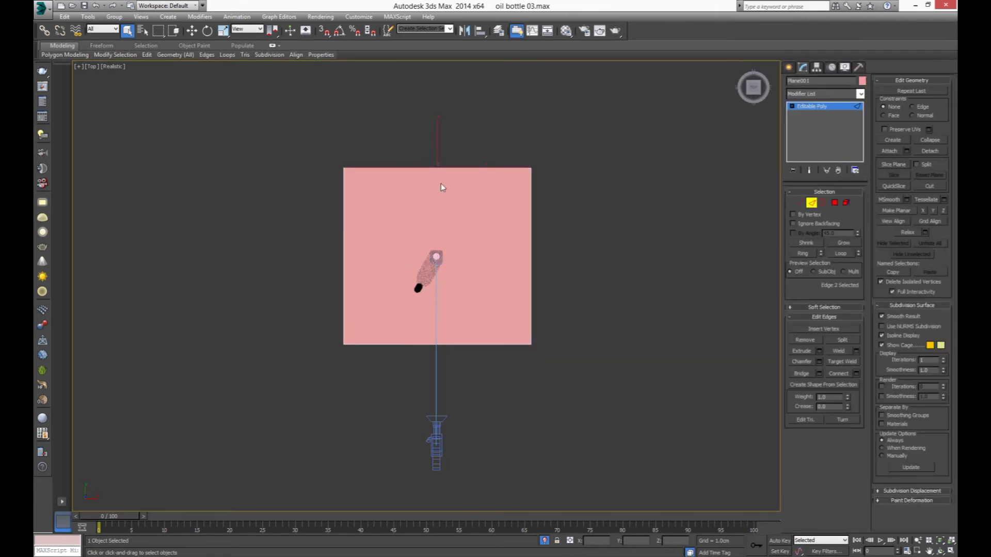
{"action": "key", "text": "l"}
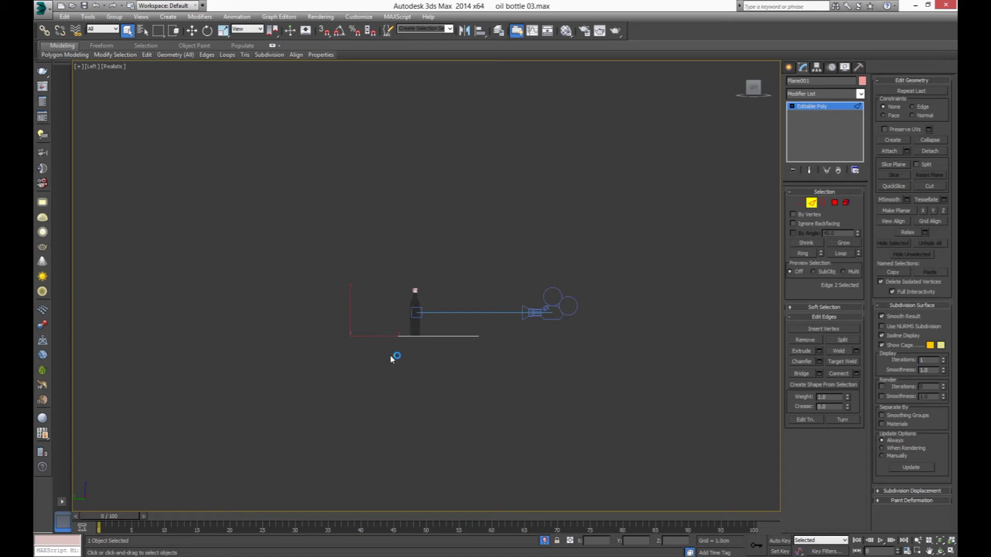
{"action": "key", "text": "w"}
{"action": "left_click_drag", "start_coordinate": [366, 319], "coordinate": [267, 207], "text": "shift"}
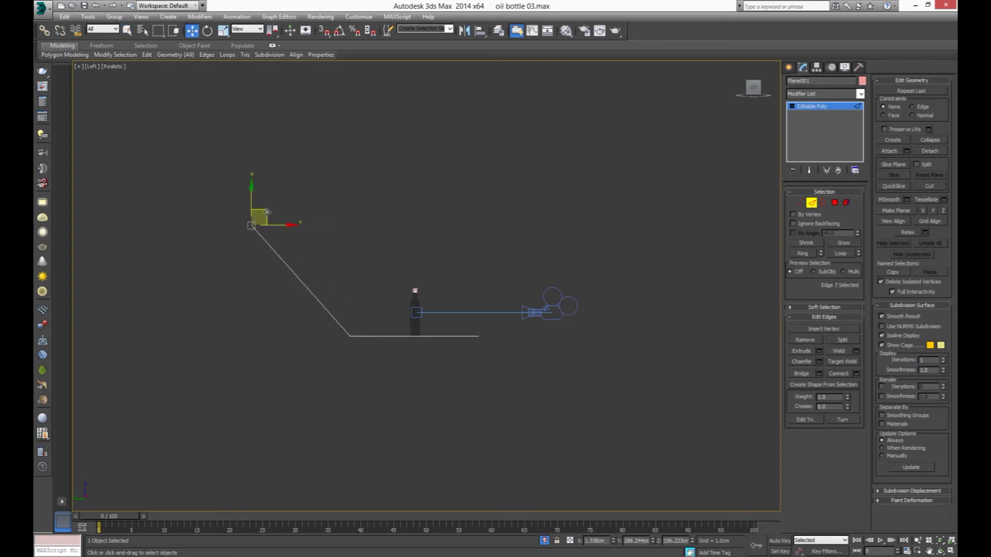
{"action": "key", "text": "1"}
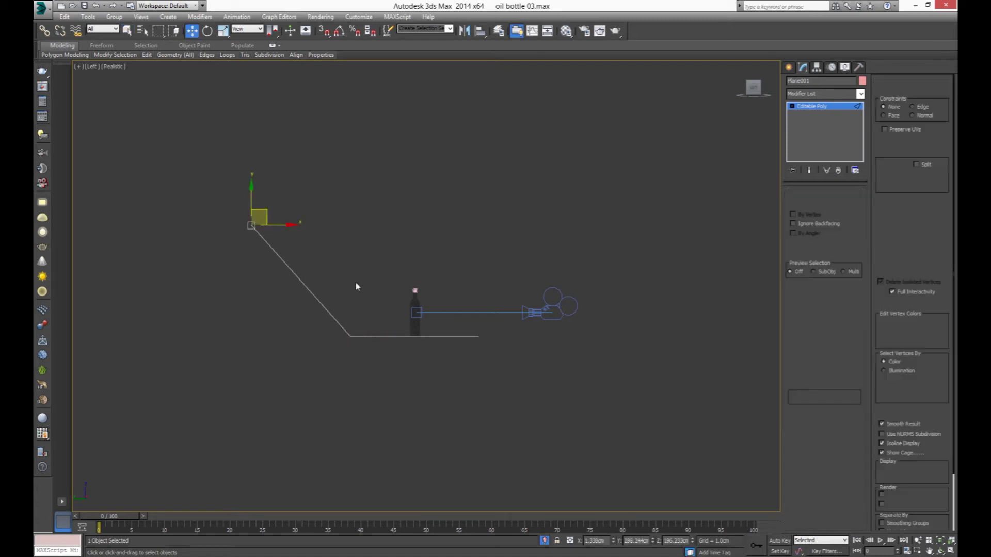
{"action": "left_click_drag", "start_coordinate": [390, 181], "coordinate": [239, 405]}
{"action": "left_click_drag", "start_coordinate": [342, 284], "coordinate": [284, 280]}
{"action": "left_click_drag", "start_coordinate": [310, 394], "coordinate": [292, 330]}
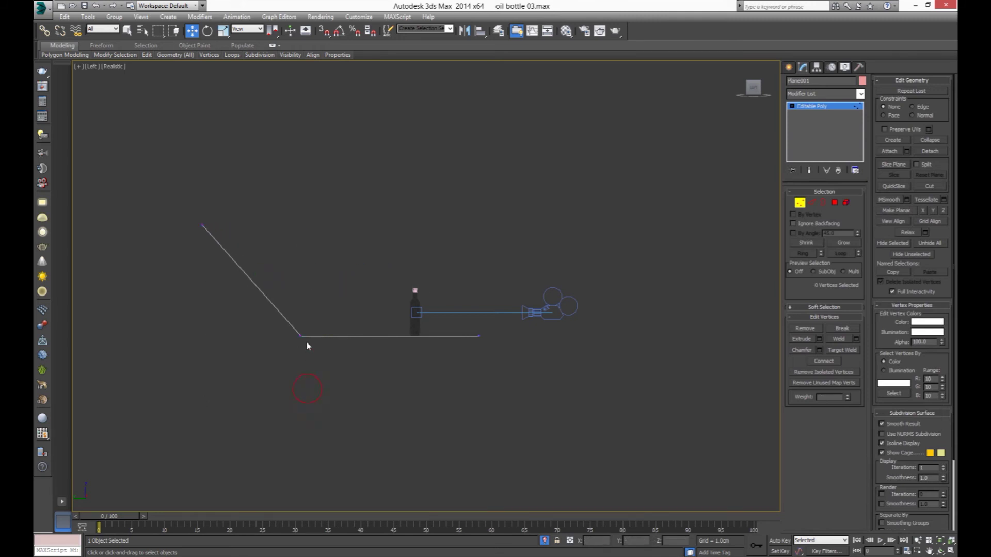
- Chamfer the floor-wall corner edge with 6 segments to round it
{"action": "key", "text": "2"}
{"action": "left_click", "coordinate": [303, 320]}
{"action": "key", "text": "ctrl+z"}
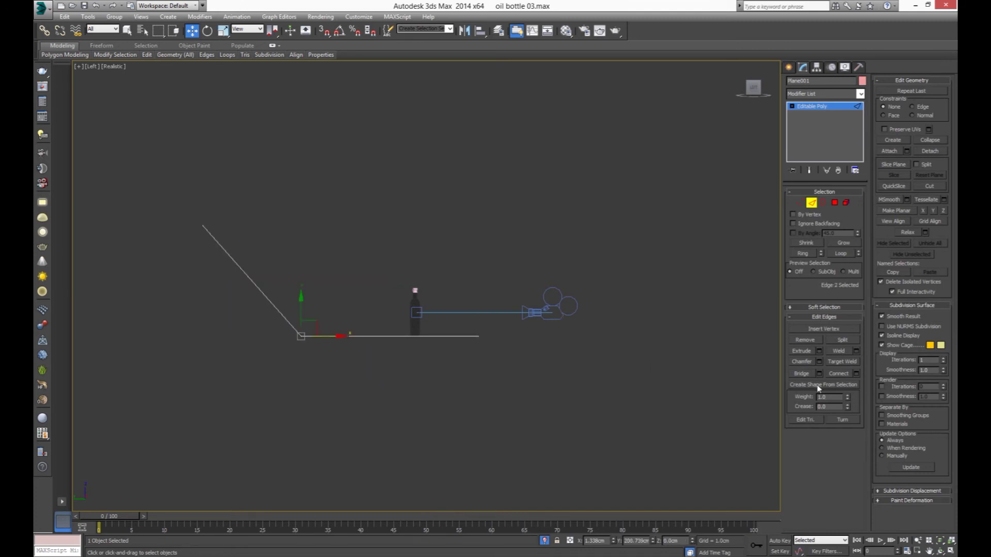
{"action": "left_click", "coordinate": [819, 362]}
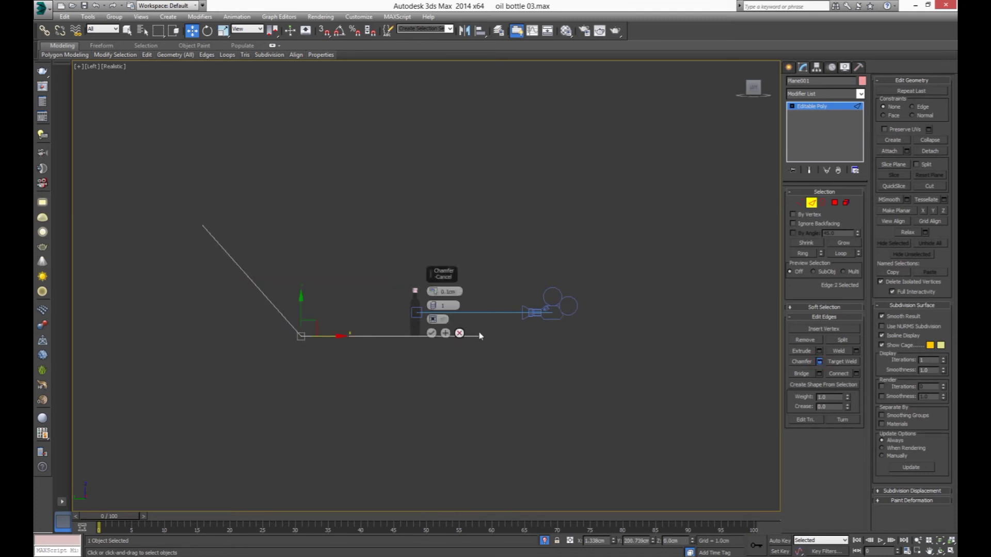
{"action": "left_click_drag", "start_coordinate": [434, 292], "coordinate": [443, 270]}
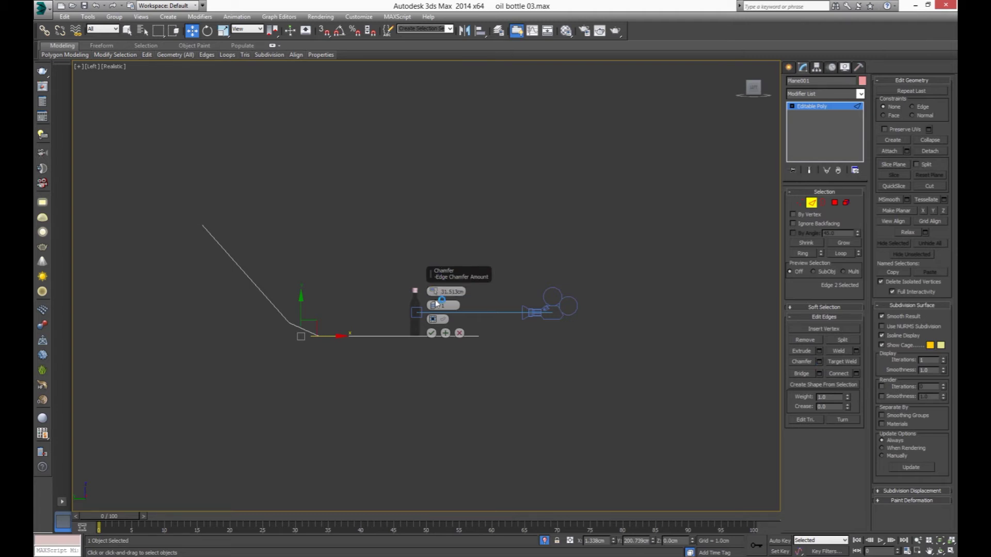
{"action": "left_click_drag", "start_coordinate": [433, 306], "coordinate": [436, 273]}
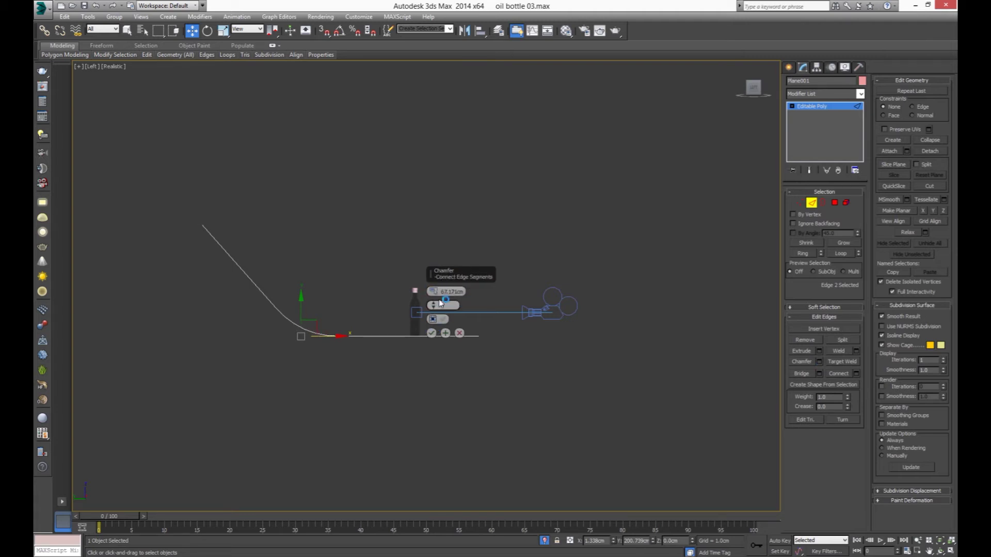
{"action": "left_click", "coordinate": [432, 335]}
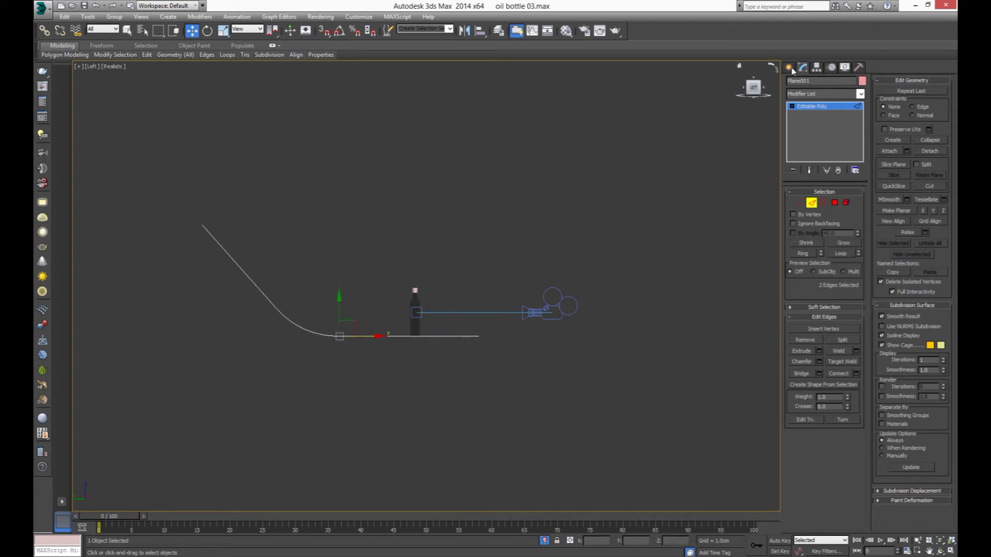
{"action": "left_click", "coordinate": [789, 67]}
{"action": "left_click", "coordinate": [562, 174]}
- In Camera001 view, add a Smooth modifier with Auto Smooth to the backdrop plane
{"action": "key", "text": "c"}
{"action": "left_click", "coordinate": [563, 225]}
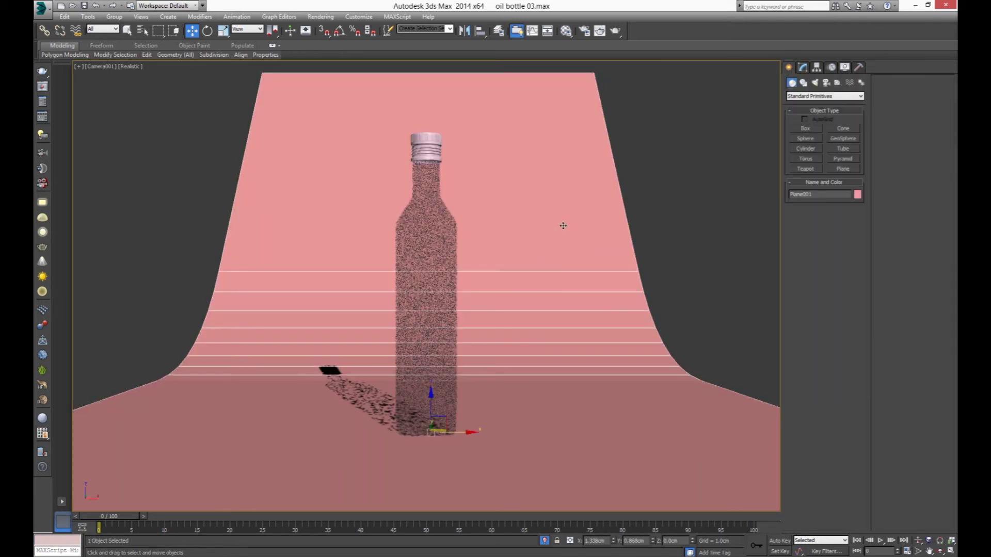
{"action": "left_click", "coordinate": [802, 67]}
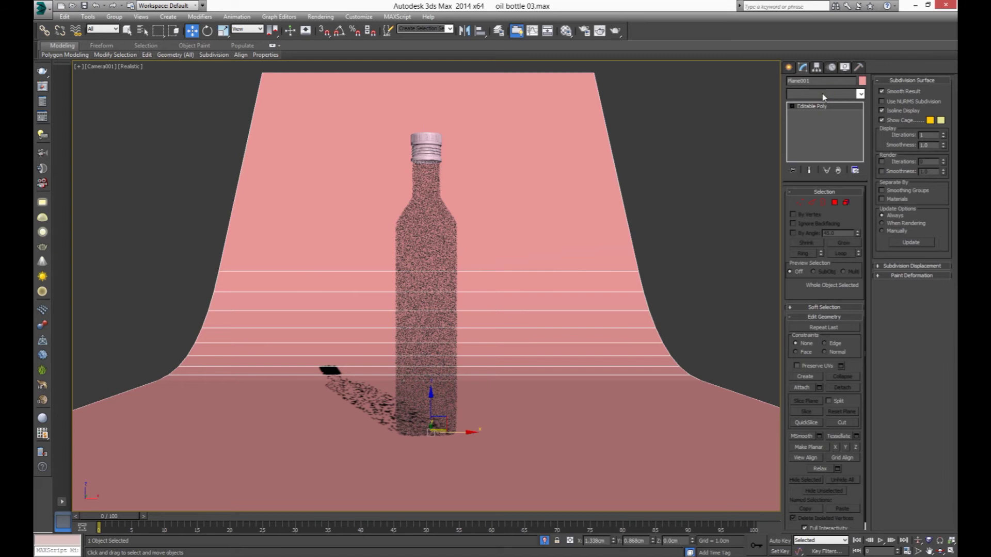
{"action": "left_click", "coordinate": [822, 94]}
{"action": "type", "text": "smooth"}
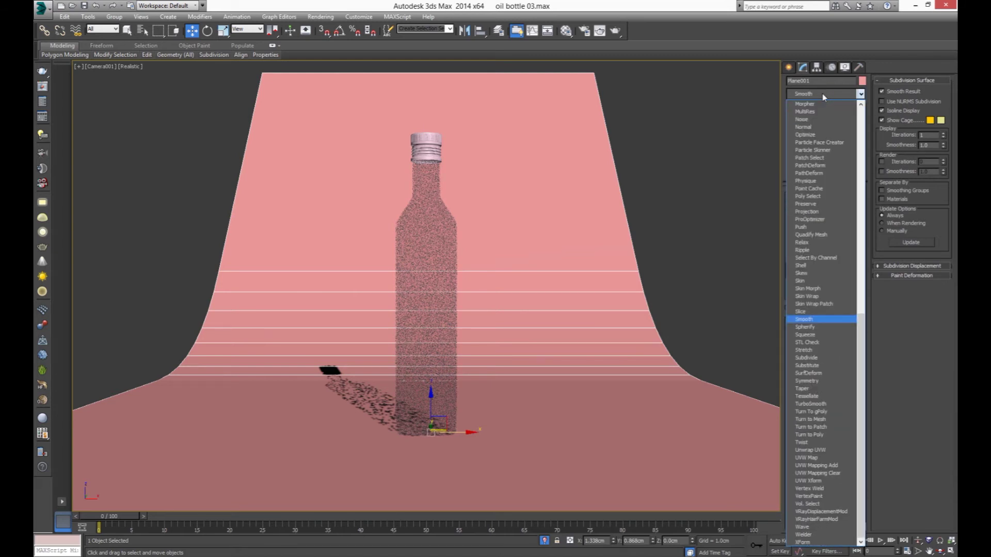
{"action": "key", "text": "Return"}
{"action": "left_click", "coordinate": [798, 205]}
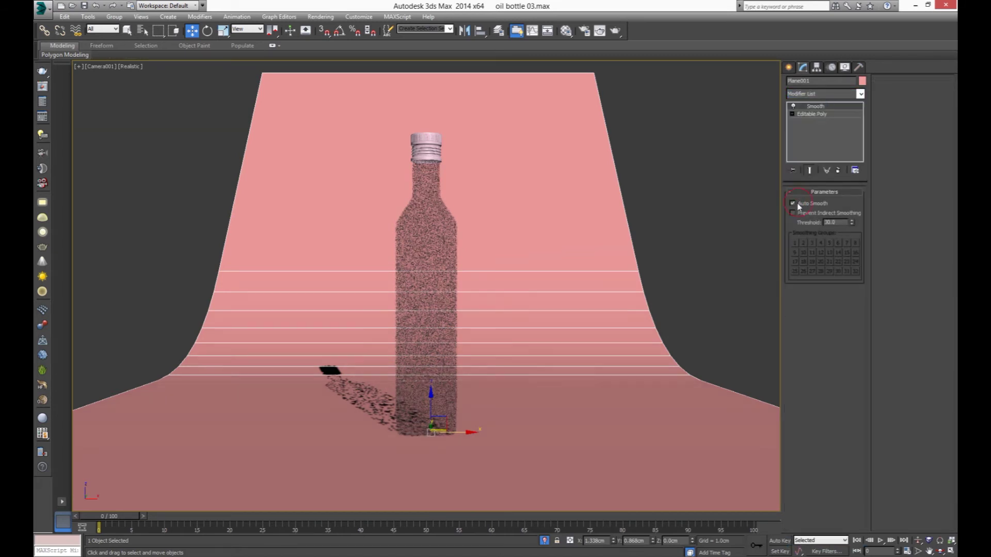
{"action": "left_click", "coordinate": [788, 68]}
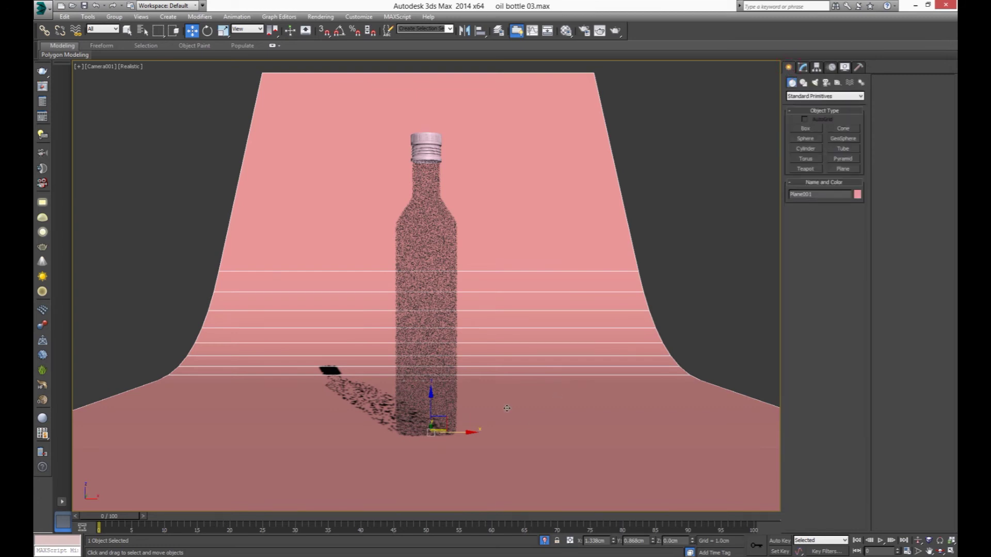
- Scale the backdrop wider along X to fill the camera view, then open the Material Editor
{"action": "key", "text": "r"}
{"action": "left_click_drag", "start_coordinate": [474, 431], "coordinate": [518, 425]}
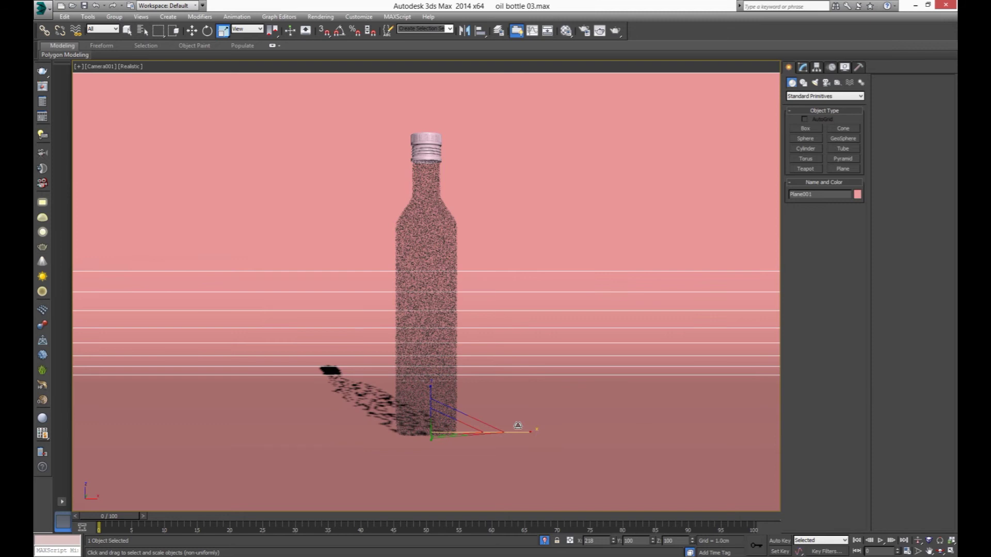
{"action": "key", "text": "ctrl+e"}
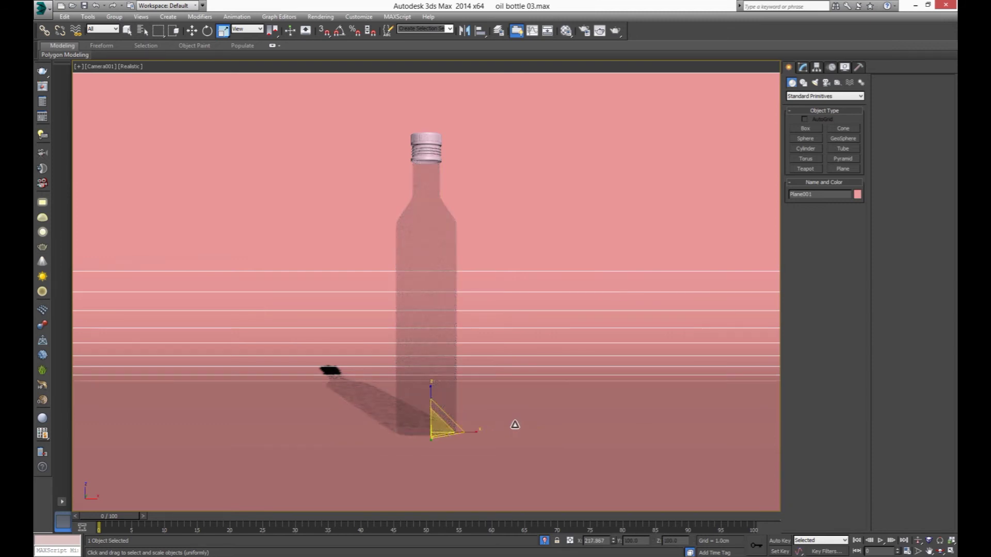
{"action": "left_click", "coordinate": [191, 31]}
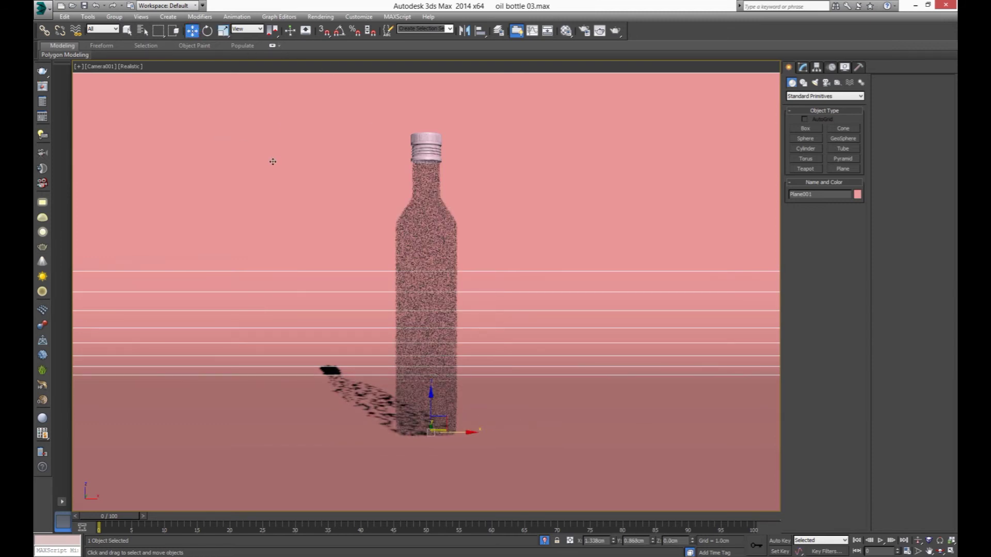
{"action": "left_click", "coordinate": [370, 252]}
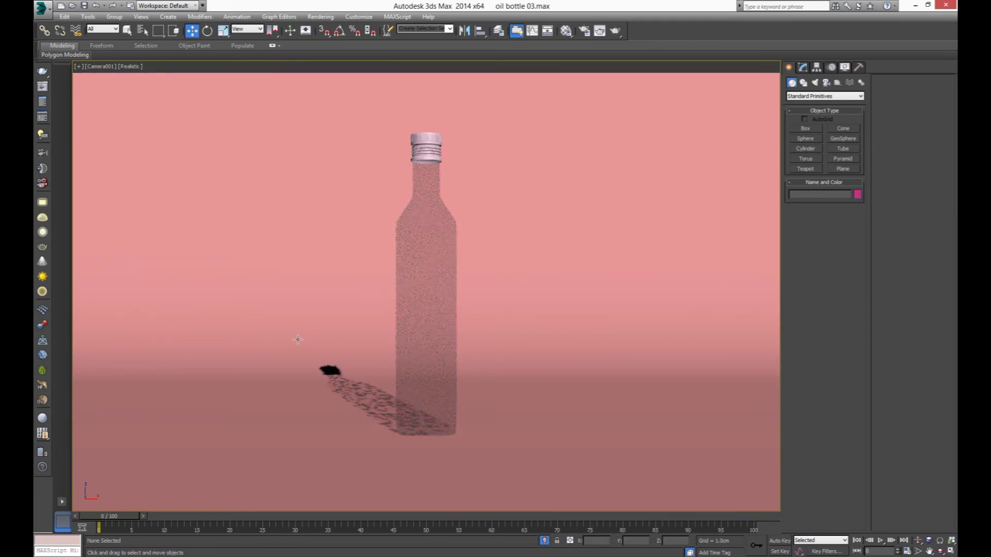
{"action": "left_click", "coordinate": [309, 241]}
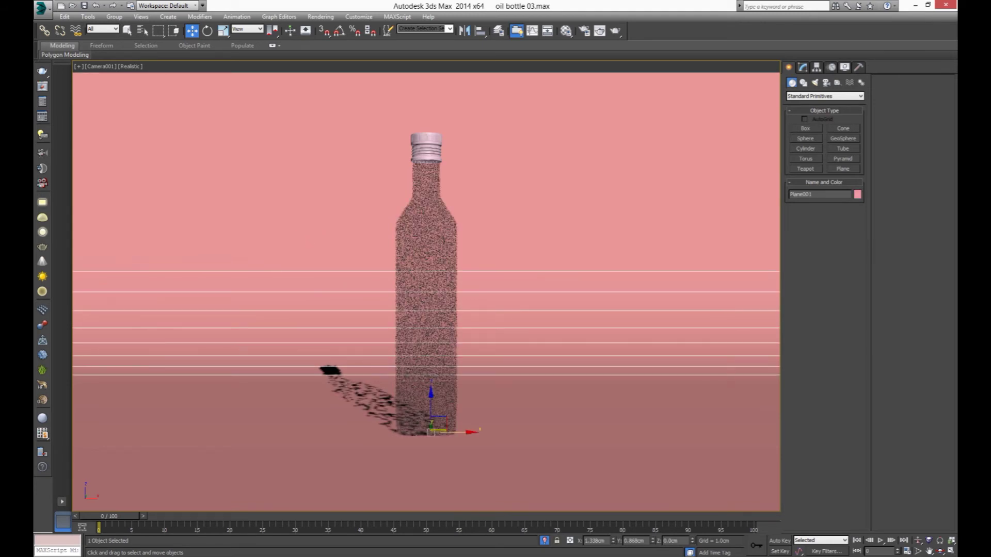
{"action": "left_click", "coordinate": [566, 30]}
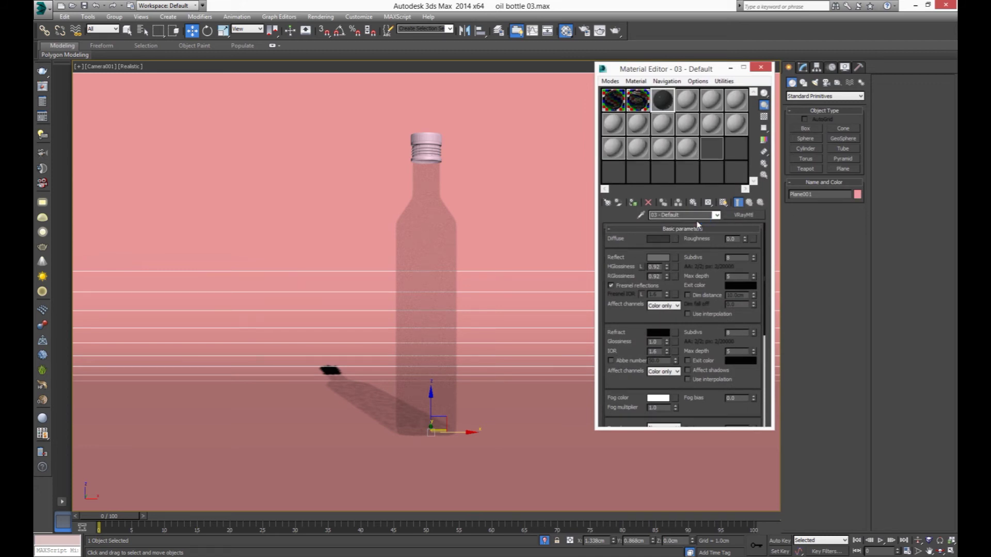
- Assign a fresh grey Standard material to the backdrop, bottle body and cap
{"action": "left_click", "coordinate": [688, 103]}
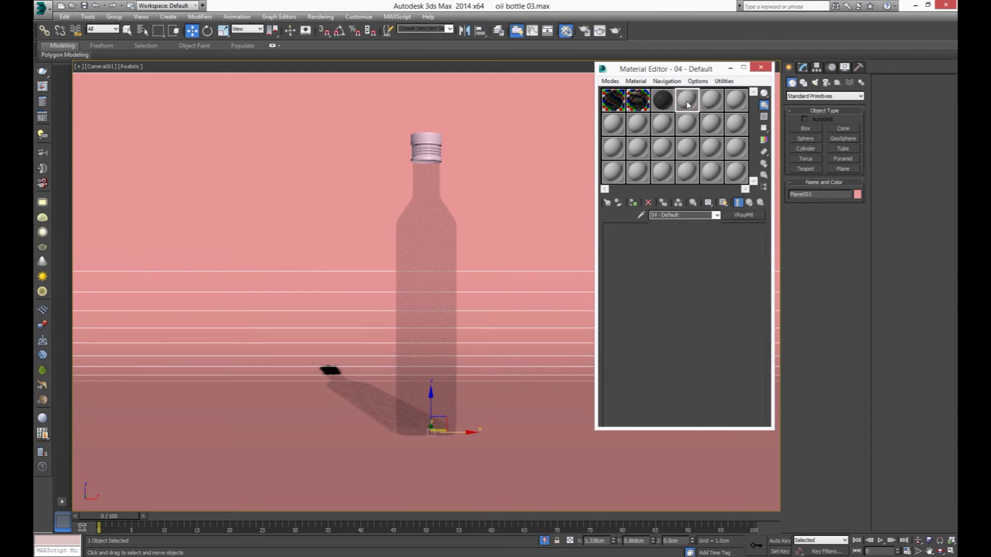
{"action": "left_click", "coordinate": [634, 202]}
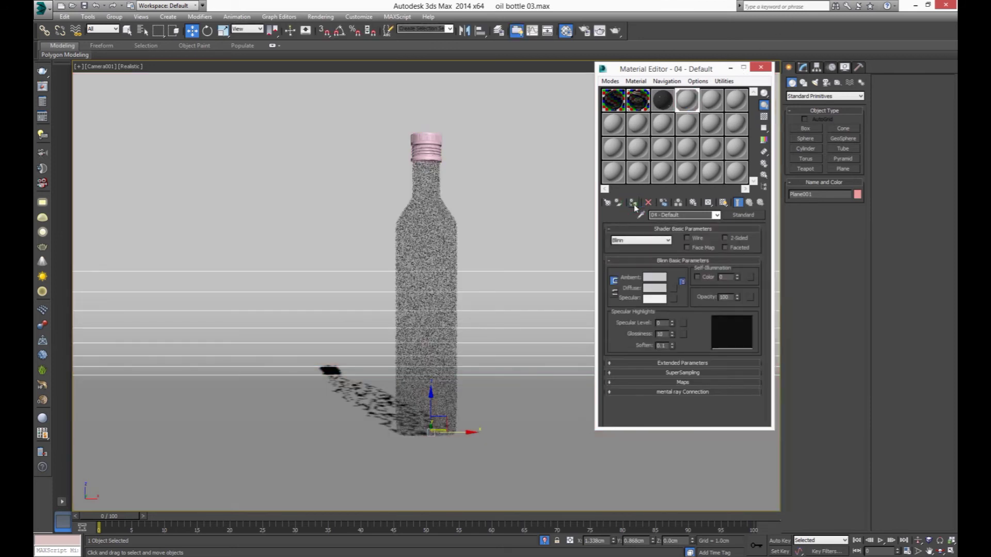
{"action": "left_click", "coordinate": [431, 147]}
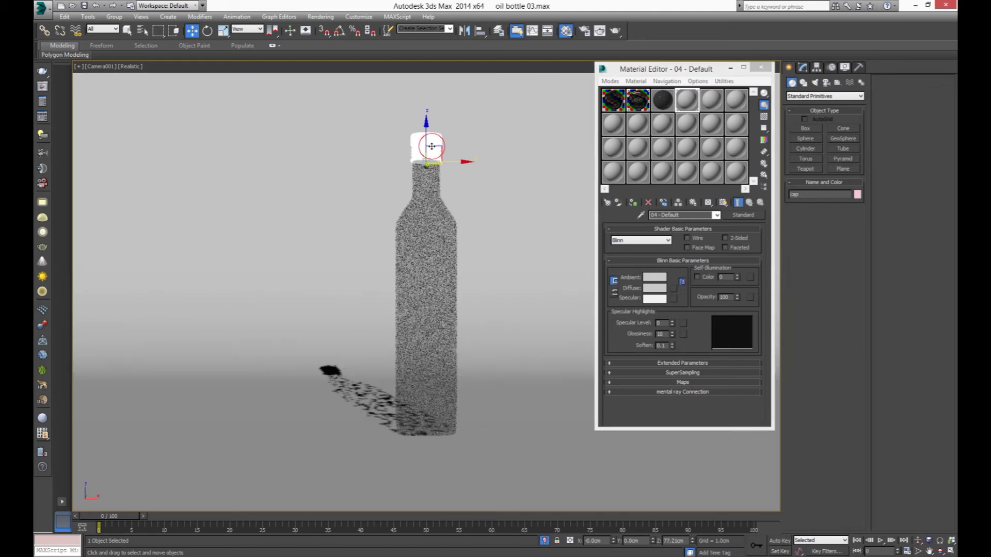
{"action": "left_click", "coordinate": [433, 201], "text": "ctrl"}
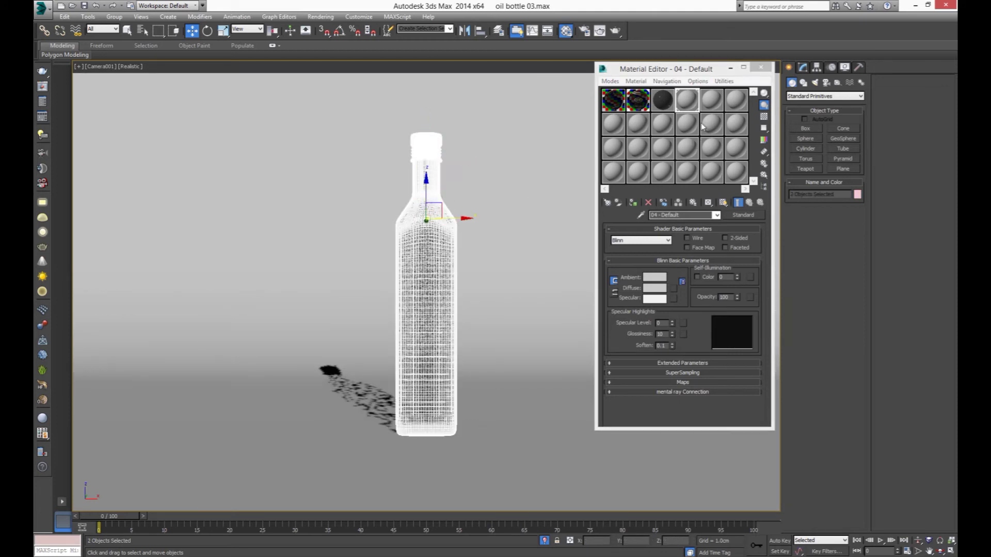
{"action": "left_click", "coordinate": [633, 204]}
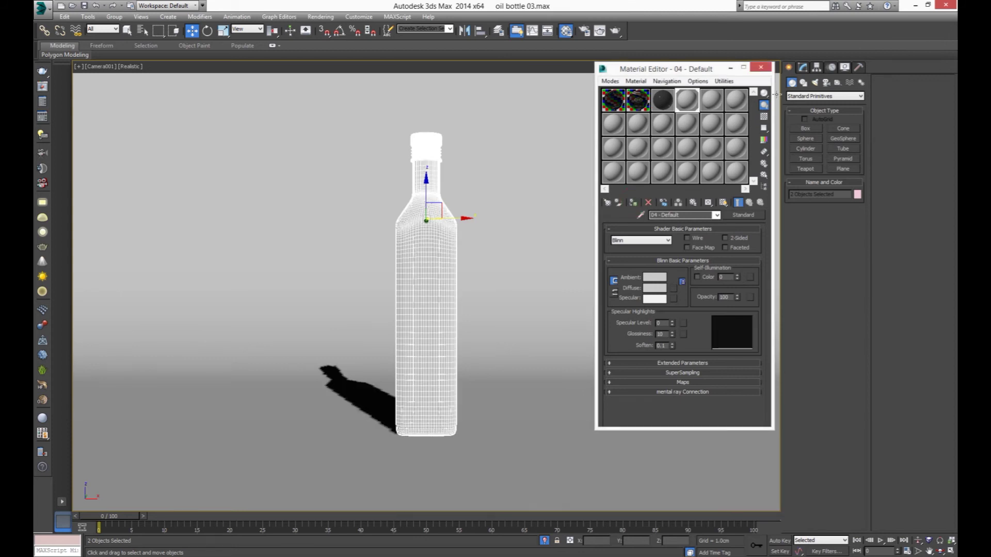
{"action": "left_click", "coordinate": [766, 68]}
{"action": "left_click", "coordinate": [564, 402]}
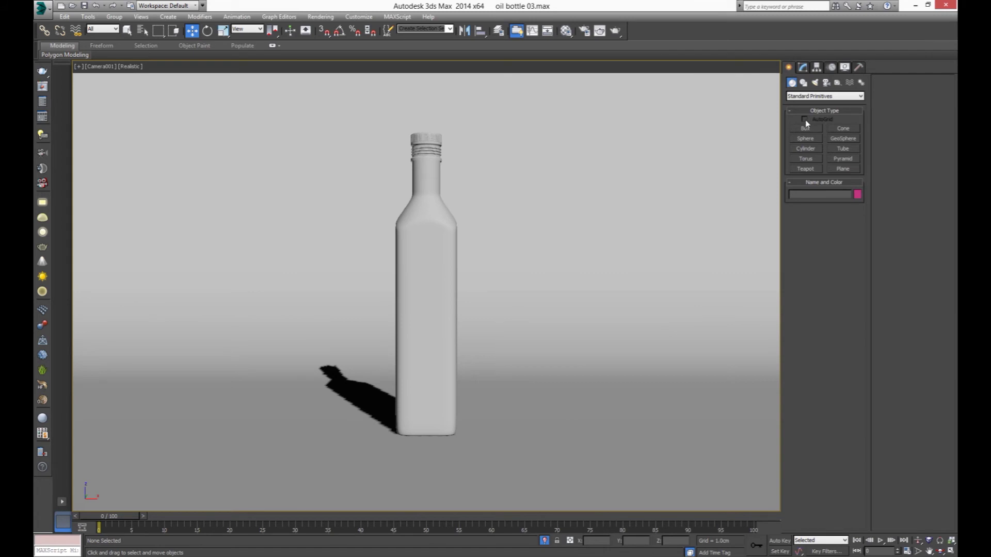
- Start creating a VRayLight from the VRay light category
{"action": "left_click", "coordinate": [815, 83]}
{"action": "left_click", "coordinate": [808, 97]}
{"action": "left_click", "coordinate": [805, 117]}
{"action": "left_click", "coordinate": [807, 130]}
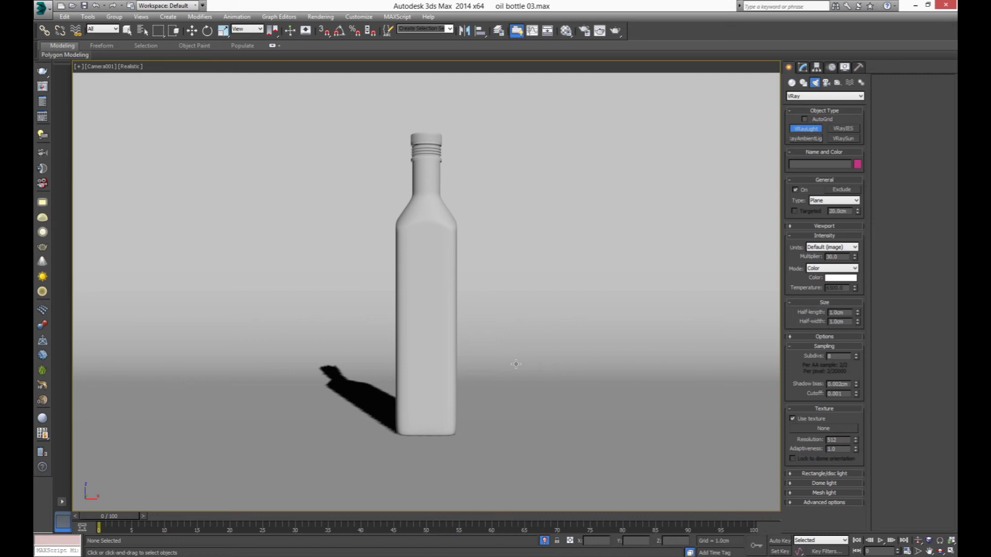
- In wireframe Right view, draw a VRay plane light beside the bottle
{"action": "key", "text": "v"}
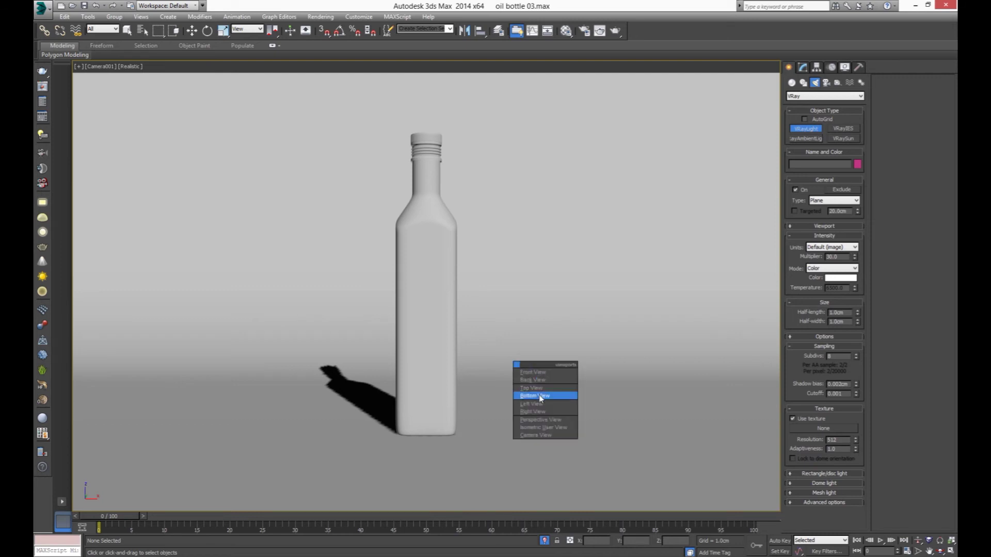
{"action": "left_click", "coordinate": [537, 412]}
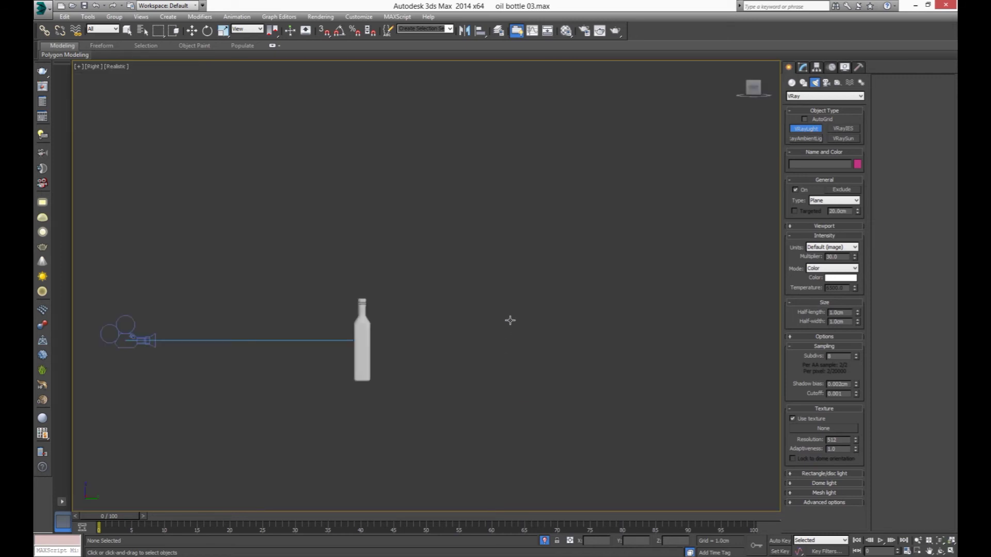
{"action": "key", "text": "F3"}
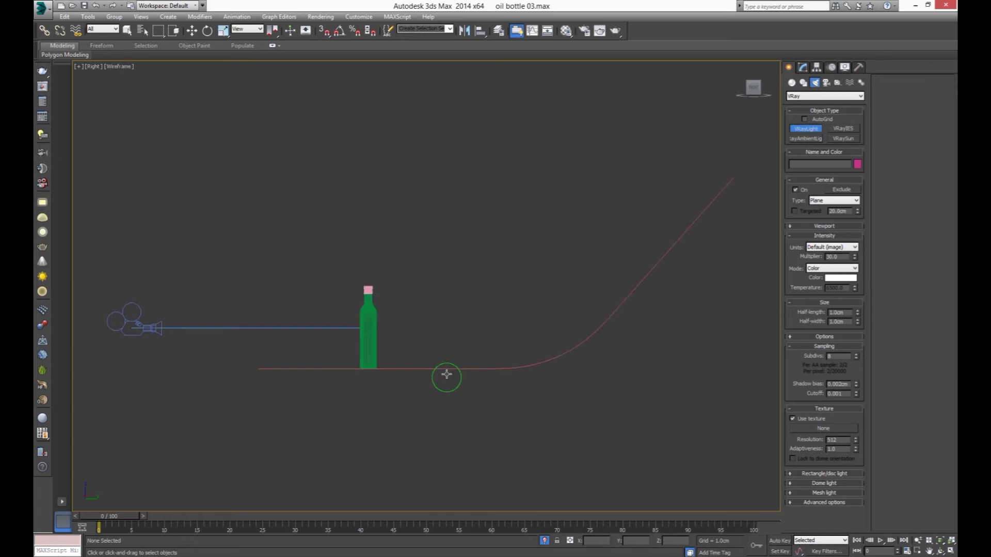
{"action": "scroll", "coordinate": [444, 374], "scroll_direction": "down", "scroll_amount": 3}
{"action": "left_click_drag", "start_coordinate": [339, 359], "coordinate": [498, 155]}
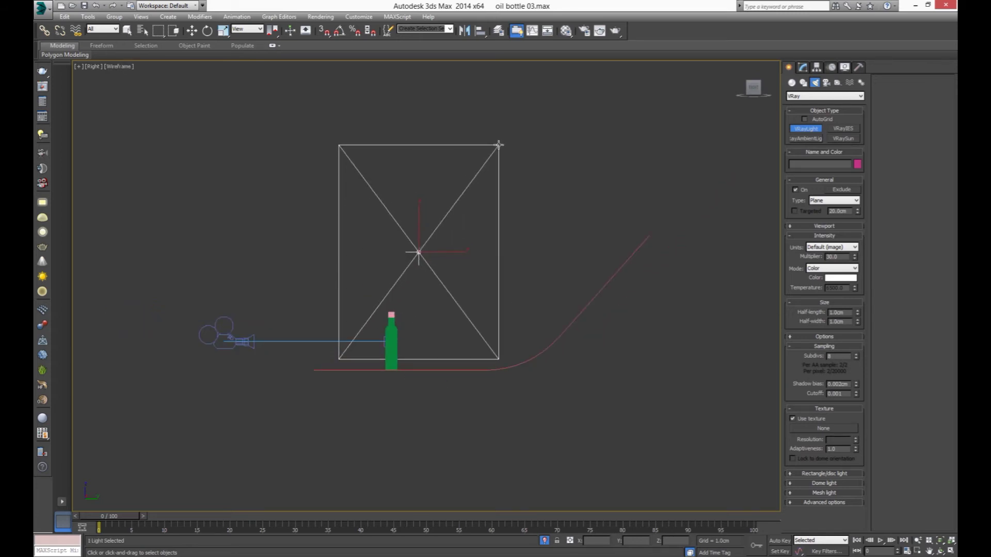
- In Front view, slide the light right of the bottle and rotate it toward it
{"action": "key", "text": "w"}
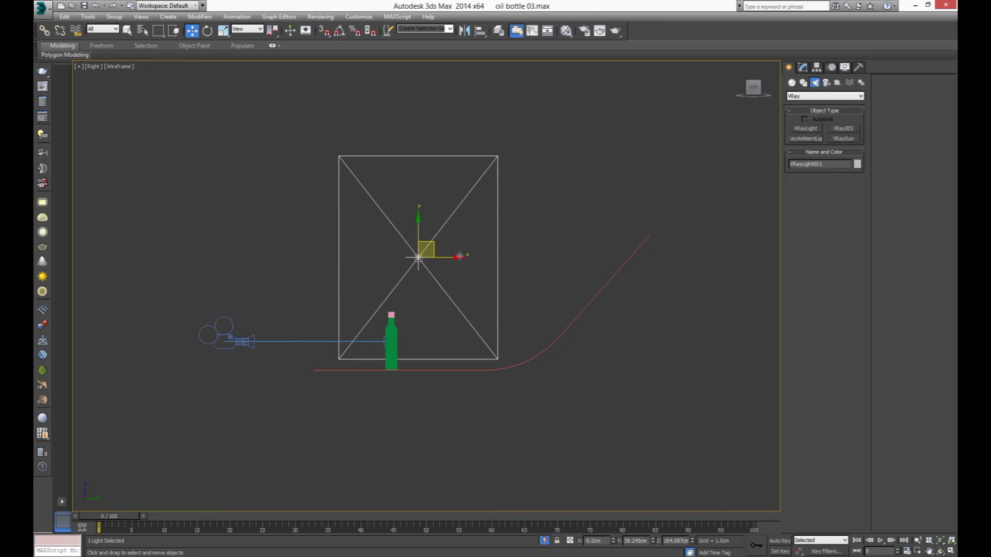
{"action": "key", "text": "l"}
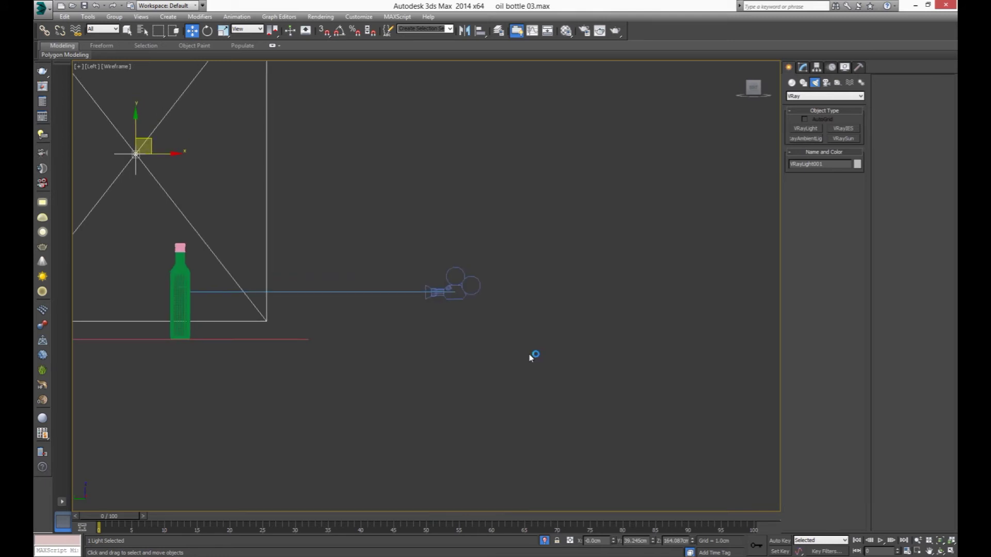
{"action": "scroll", "coordinate": [533, 353], "scroll_direction": "down", "scroll_amount": 4}
{"action": "key", "text": "f"}
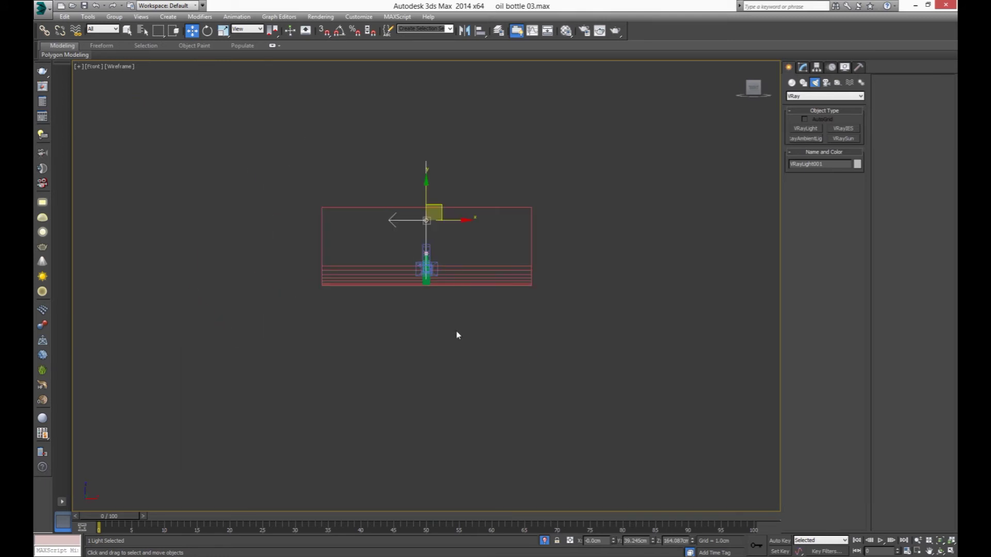
{"action": "left_click_drag", "start_coordinate": [433, 241], "coordinate": [531, 236]}
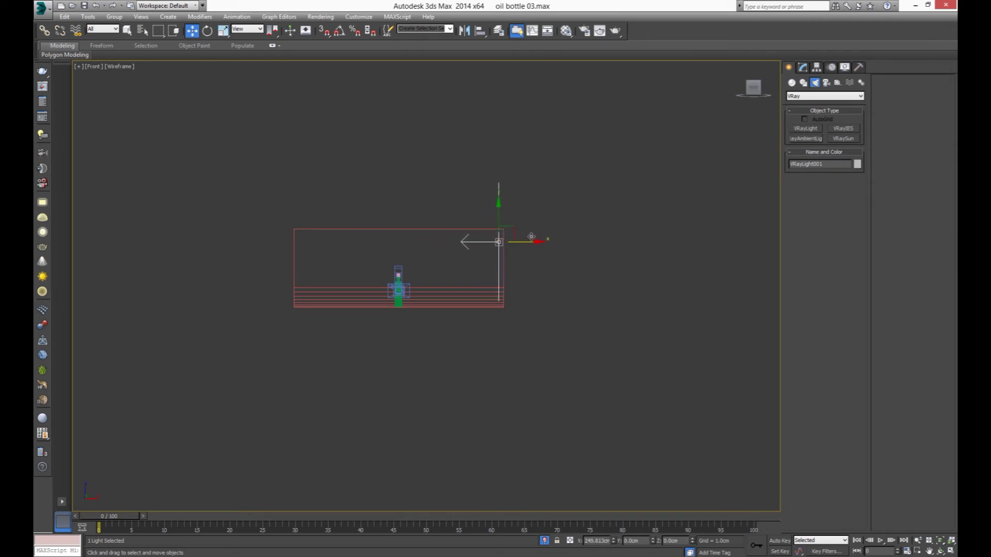
{"action": "key", "text": "e"}
{"action": "left_click_drag", "start_coordinate": [526, 280], "coordinate": [539, 268]}
- Set the light's multiplier to 2.5 and subdivs to 16
{"action": "left_click", "coordinate": [803, 68]}
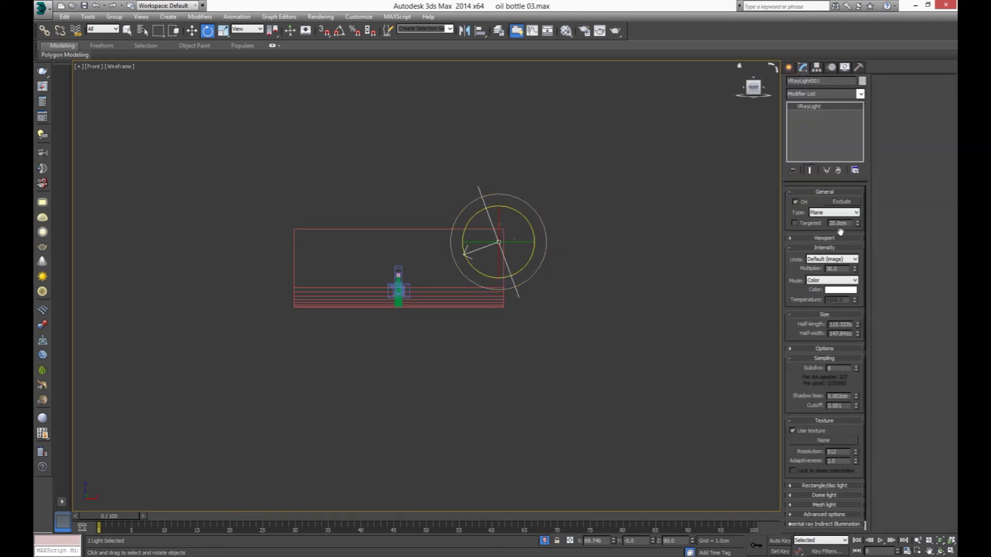
{"action": "double_click", "coordinate": [836, 269]}
{"action": "type", "text": "2.5"}
{"action": "double_click", "coordinate": [830, 368]}
{"action": "type", "text": "16"}
{"action": "left_click_drag", "start_coordinate": [793, 381], "coordinate": [793, 379]}
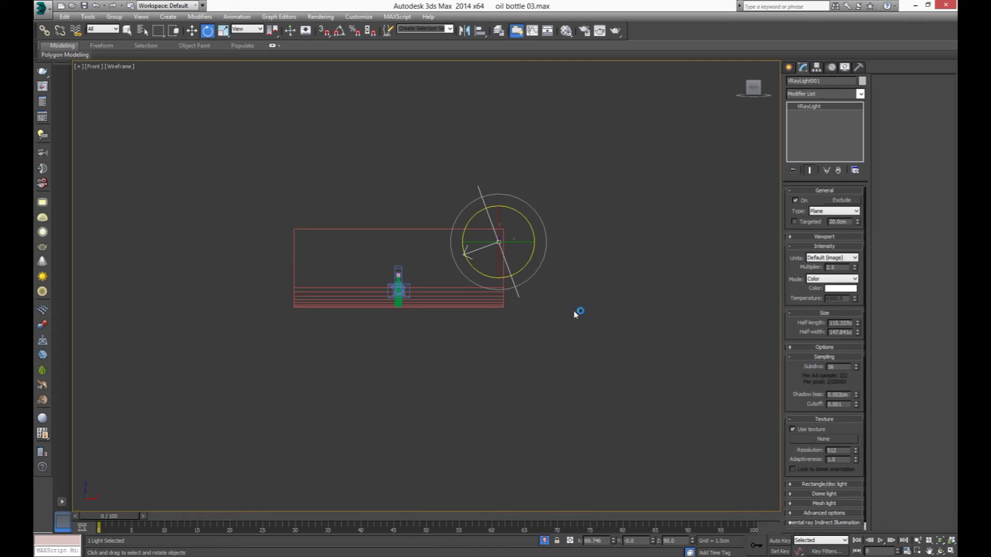
{"action": "left_click", "coordinate": [790, 67]}
- Back in the shaded Camera001 view, set the render output size to the HDTV (video) preset
{"action": "key", "text": "c"}
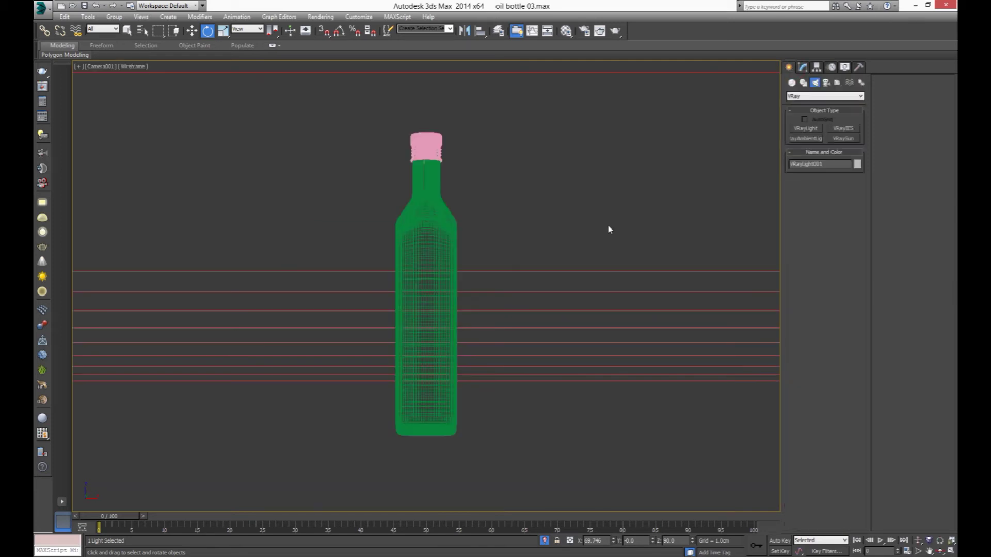
{"action": "key", "text": "F3"}
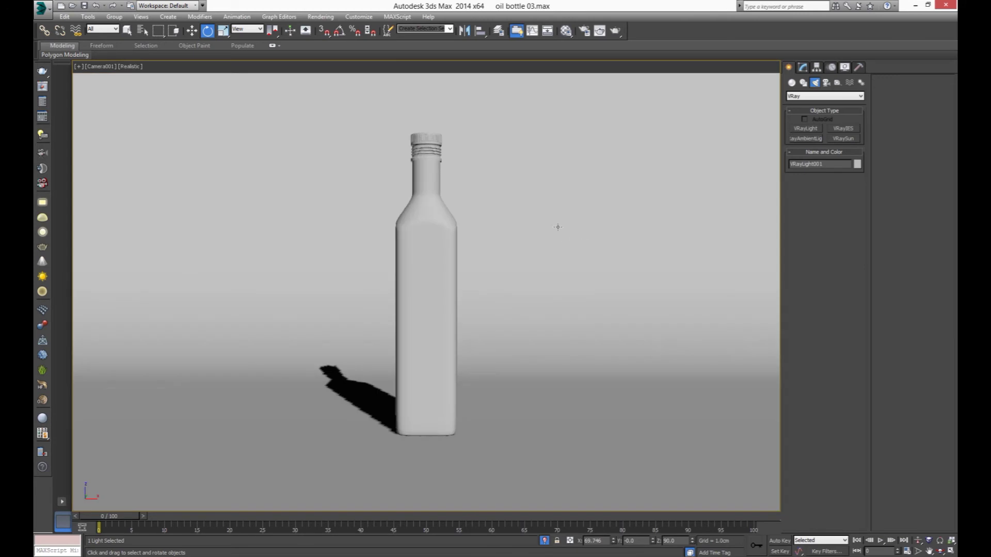
{"action": "left_click", "coordinate": [587, 36]}
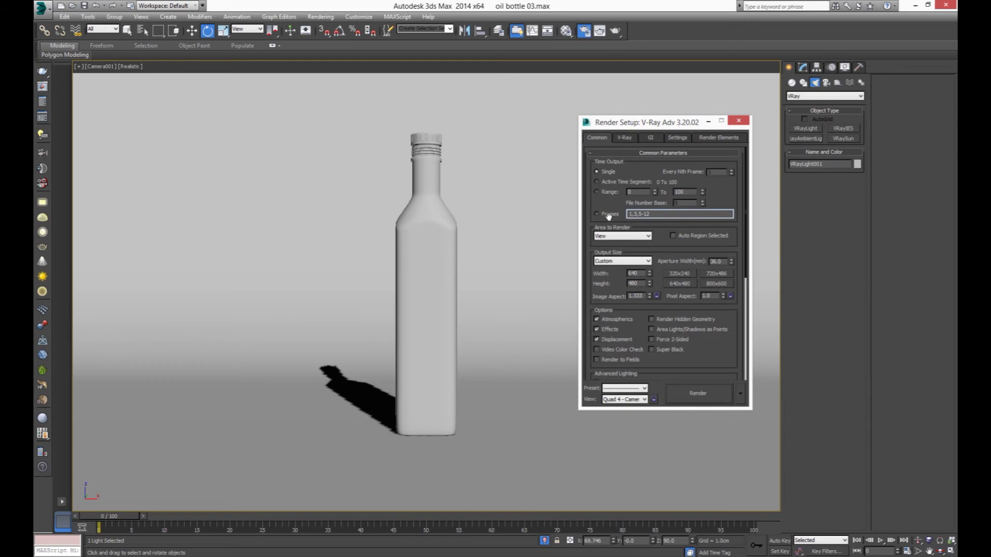
{"action": "left_click", "coordinate": [622, 260]}
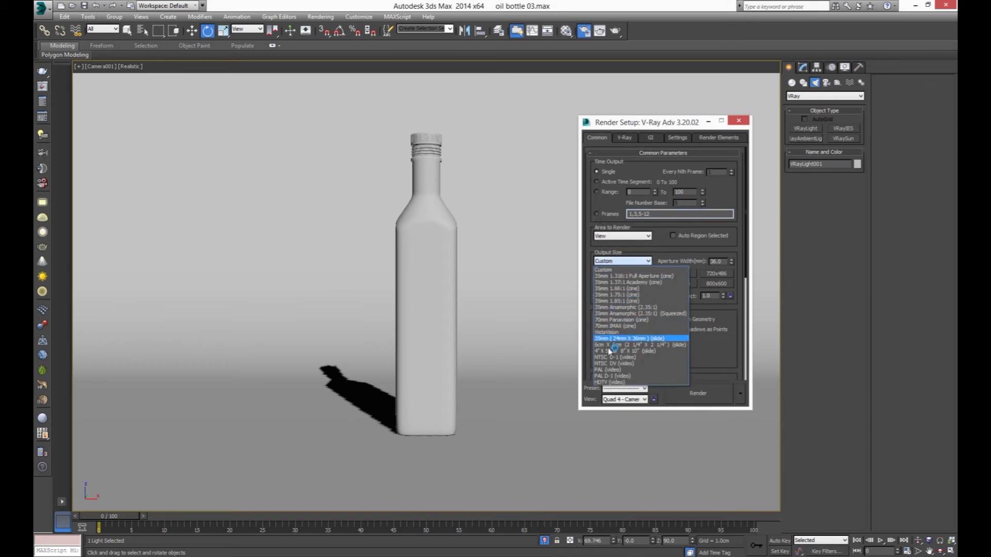
{"action": "left_click", "coordinate": [609, 382]}
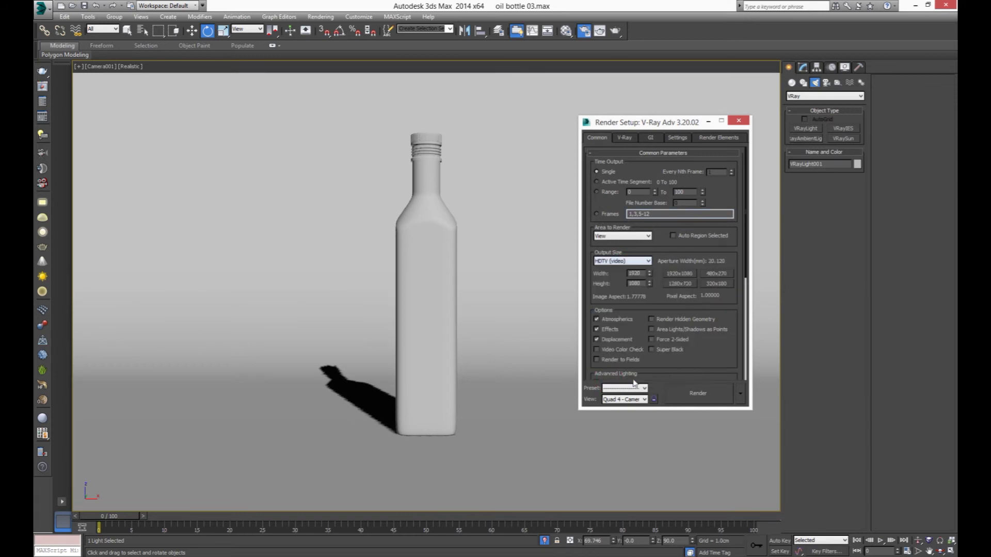
{"action": "left_click", "coordinate": [715, 274]}
- In V-Ray Global switches, switch to Expert mode and turn default lights Off
{"action": "left_click", "coordinate": [625, 138]}
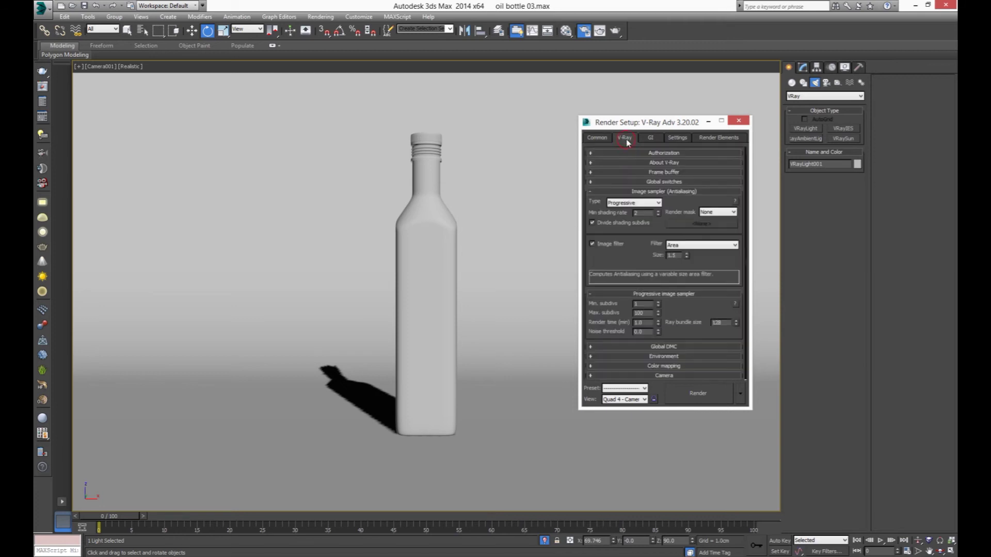
{"action": "left_click", "coordinate": [626, 173]}
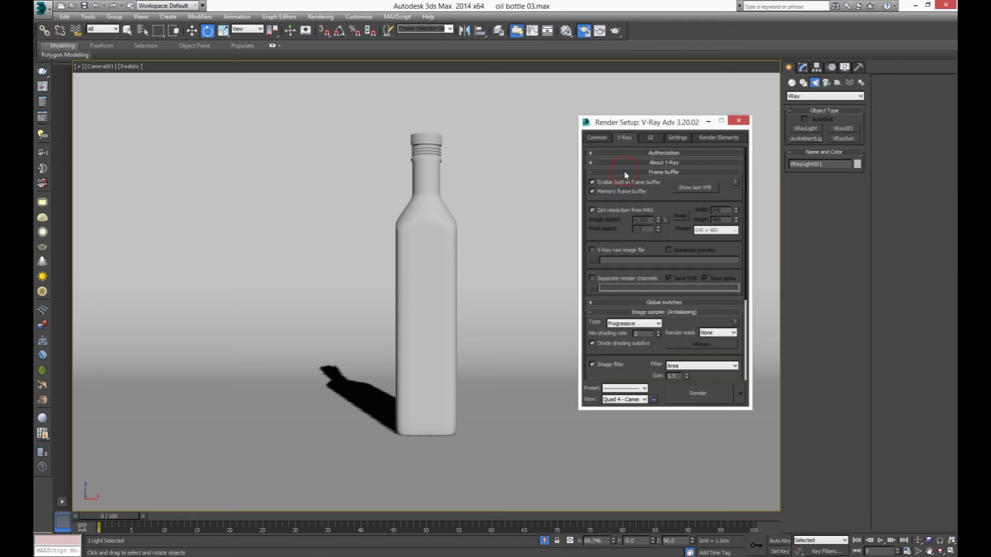
{"action": "left_click", "coordinate": [607, 173]}
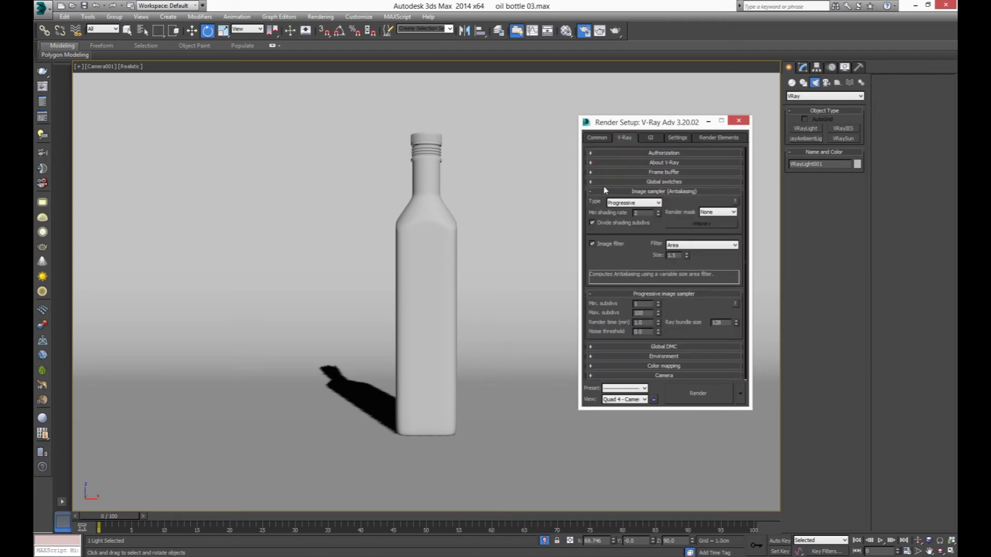
{"action": "left_click", "coordinate": [619, 184]}
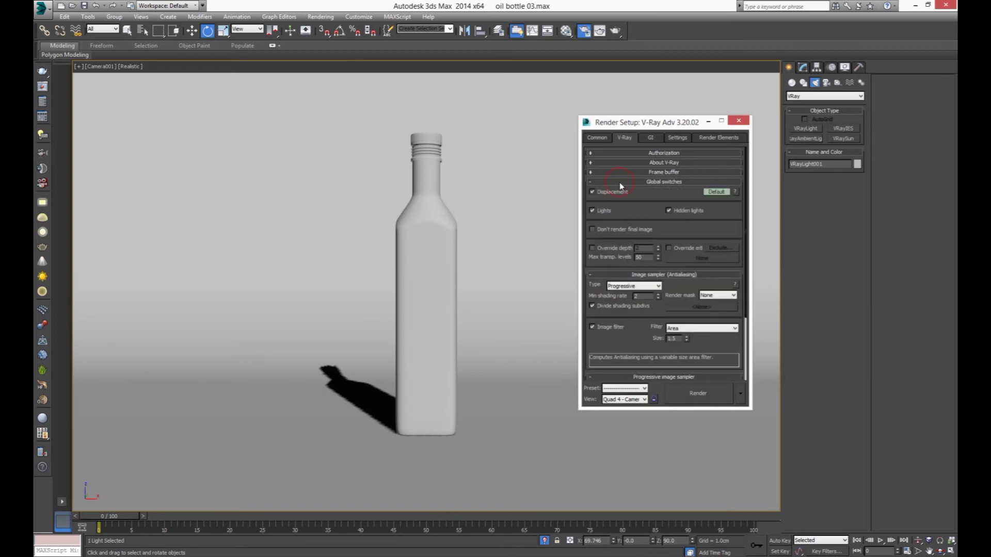
{"action": "left_click", "coordinate": [717, 192]}
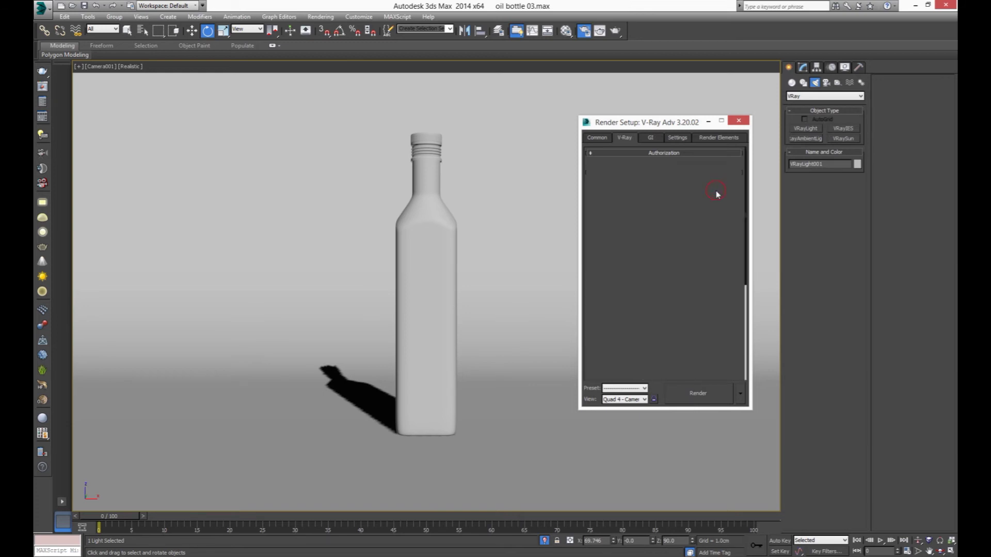
{"action": "left_click", "coordinate": [722, 232]}
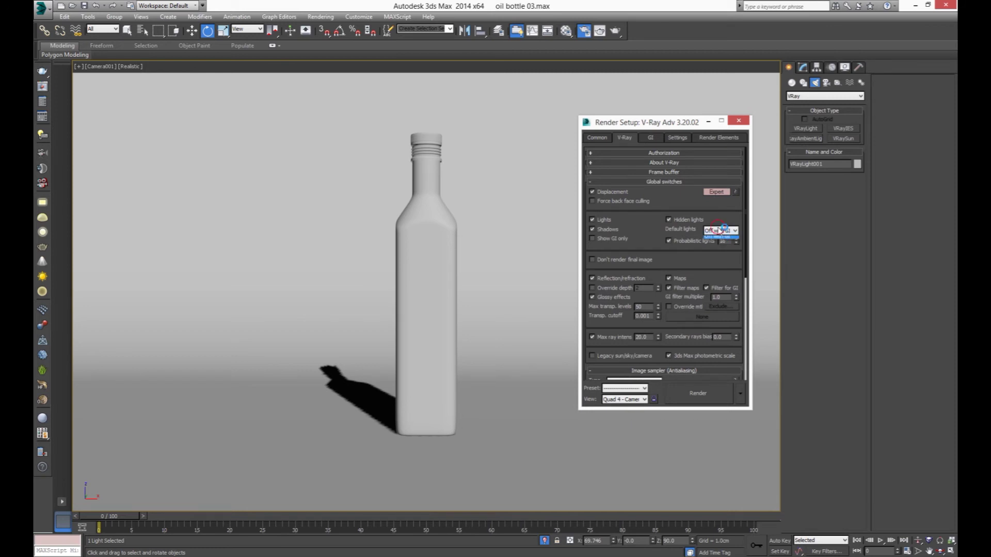
{"action": "left_click", "coordinate": [719, 240]}
{"action": "left_click_drag", "start_coordinate": [688, 244], "coordinate": [670, 157]}
- Use the Adaptive image sampler with the Catmull-Rom filter
{"action": "left_click", "coordinate": [644, 279]}
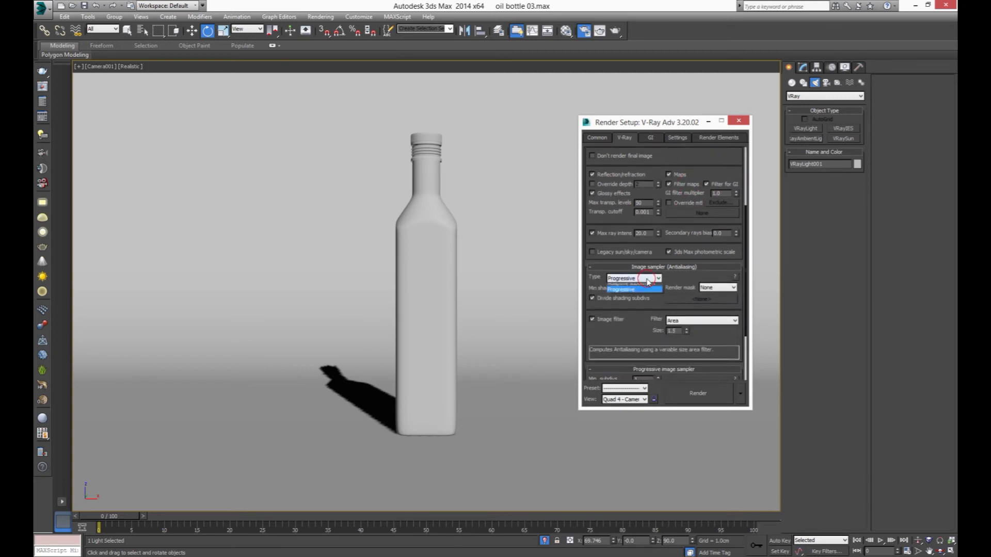
{"action": "left_click", "coordinate": [627, 293]}
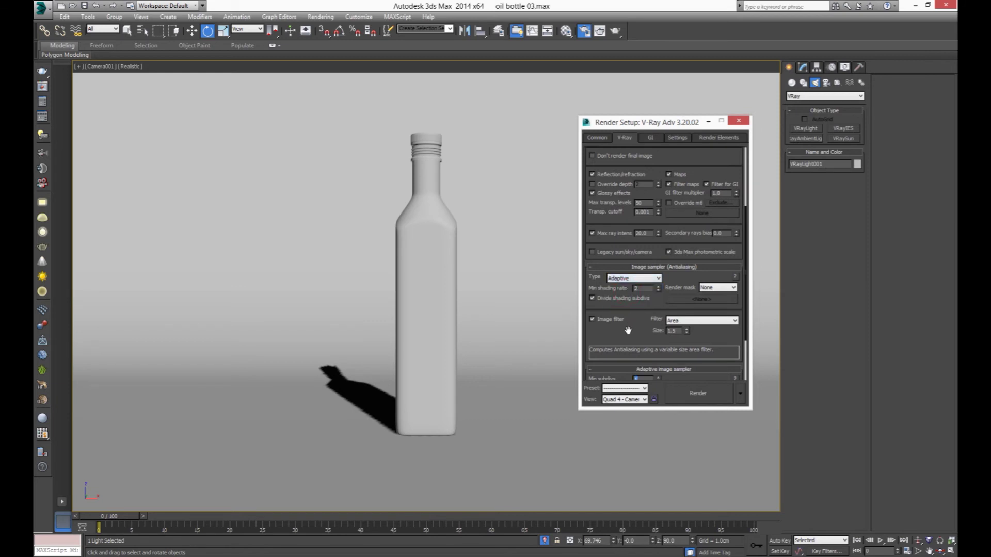
{"action": "left_click_drag", "start_coordinate": [628, 330], "coordinate": [658, 270]}
{"action": "left_click", "coordinate": [680, 264]}
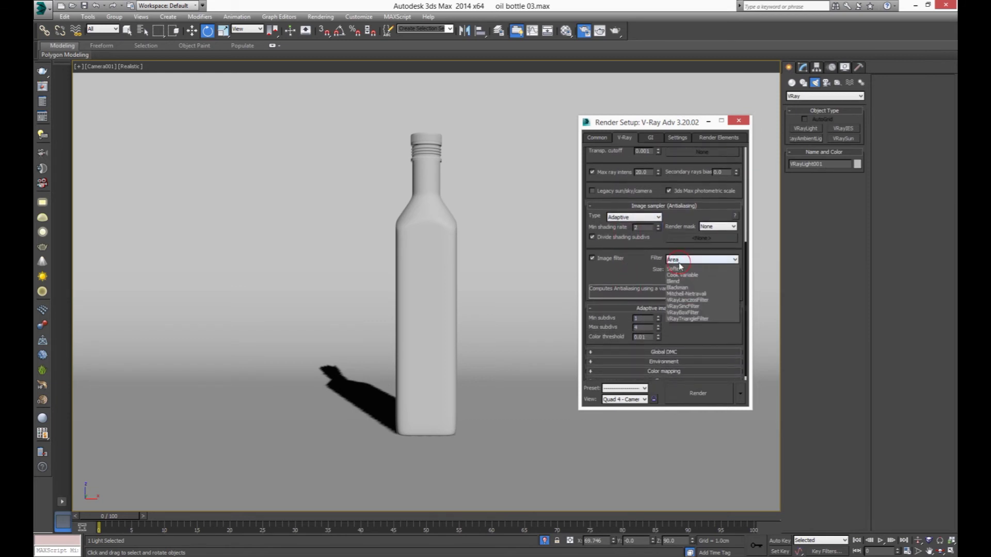
{"action": "left_click", "coordinate": [680, 281]}
- Set the Global DMC noise threshold to 0.0
{"action": "scroll", "coordinate": [619, 230], "scroll_direction": "down", "scroll_amount": 1}
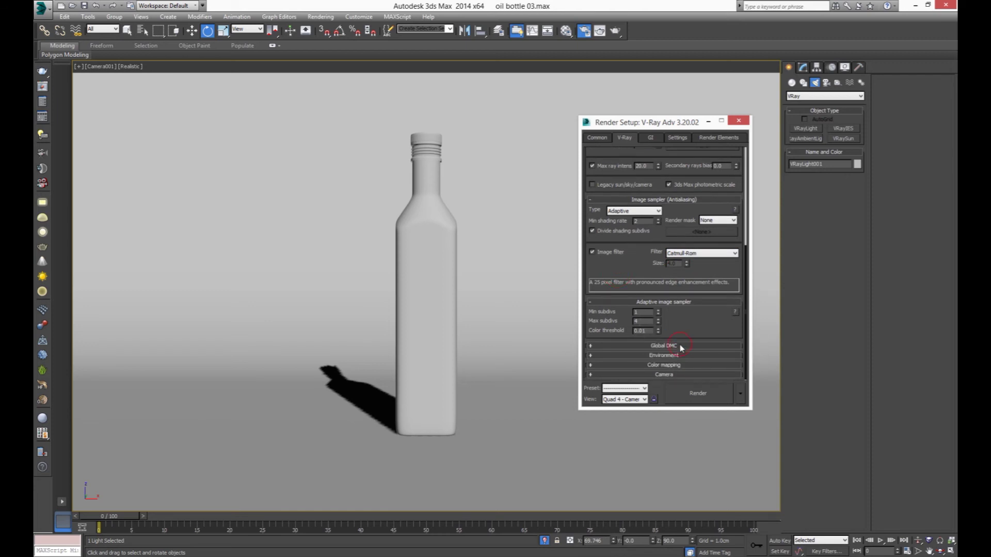
{"action": "left_click", "coordinate": [680, 346]}
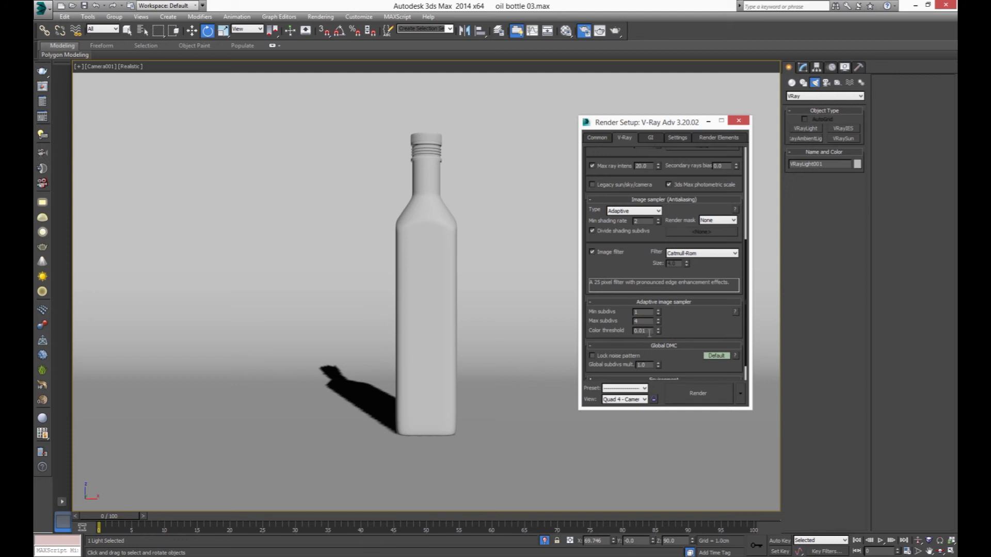
{"action": "scroll", "coordinate": [650, 330], "scroll_direction": "down", "scroll_amount": 3}
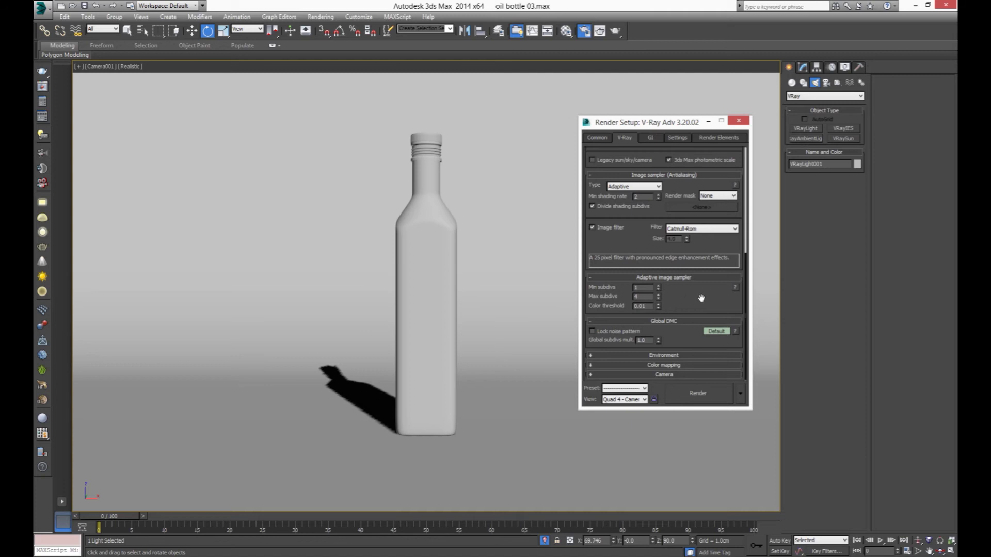
{"action": "left_click", "coordinate": [716, 331]}
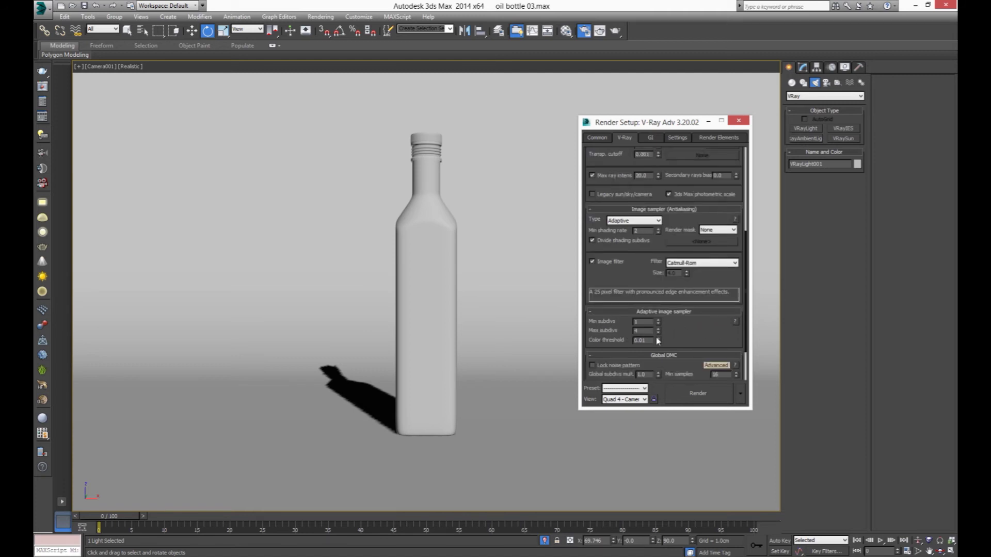
{"action": "left_click_drag", "start_coordinate": [704, 339], "coordinate": [704, 286]}
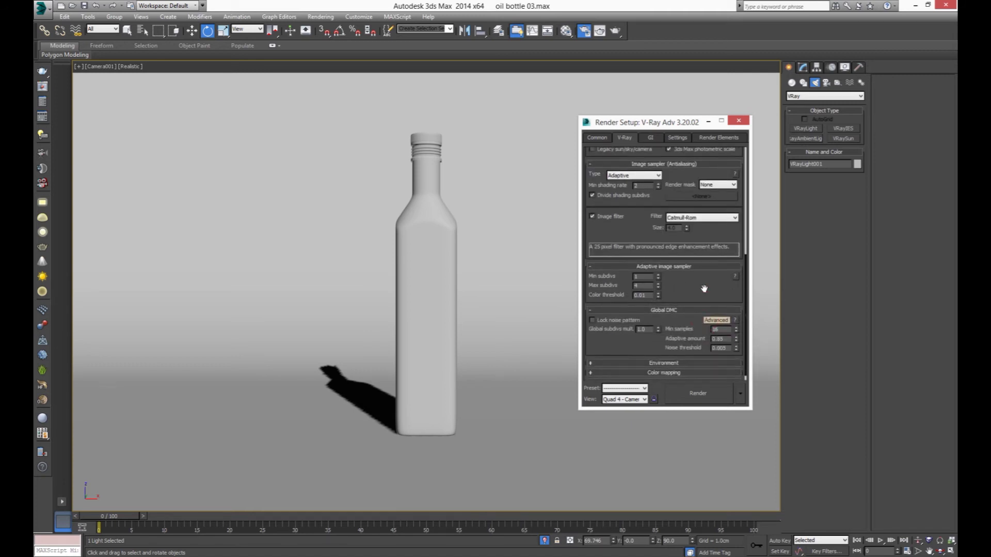
{"action": "left_click_drag", "start_coordinate": [724, 341], "coordinate": [695, 340]}
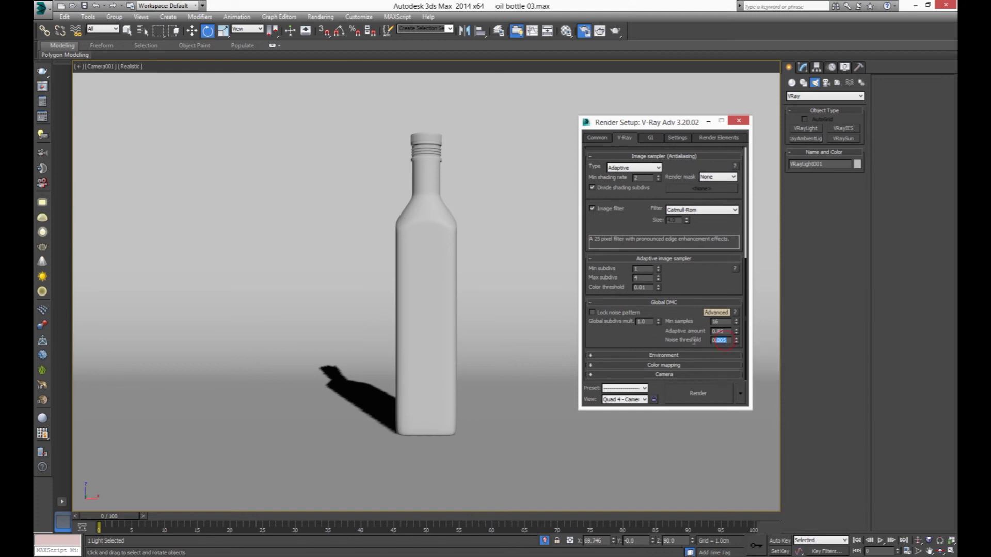
{"action": "type", "text": "0.0"}
{"action": "left_click", "coordinate": [650, 138]}
- Enable GI with Irradiance map at the Very low preset and Light cache secondary
{"action": "left_click", "coordinate": [593, 162]}
{"action": "left_click", "coordinate": [656, 174]}
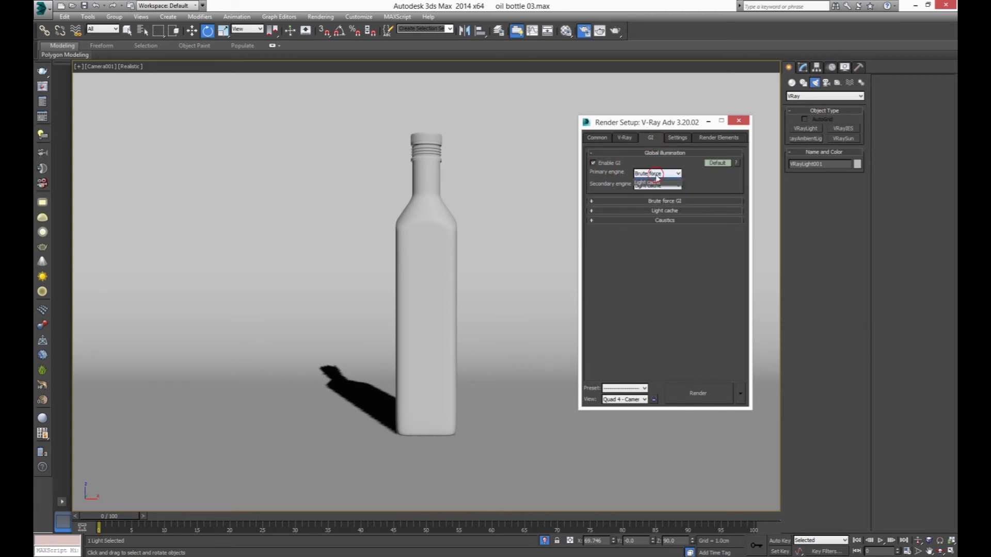
{"action": "left_click", "coordinate": [653, 182]}
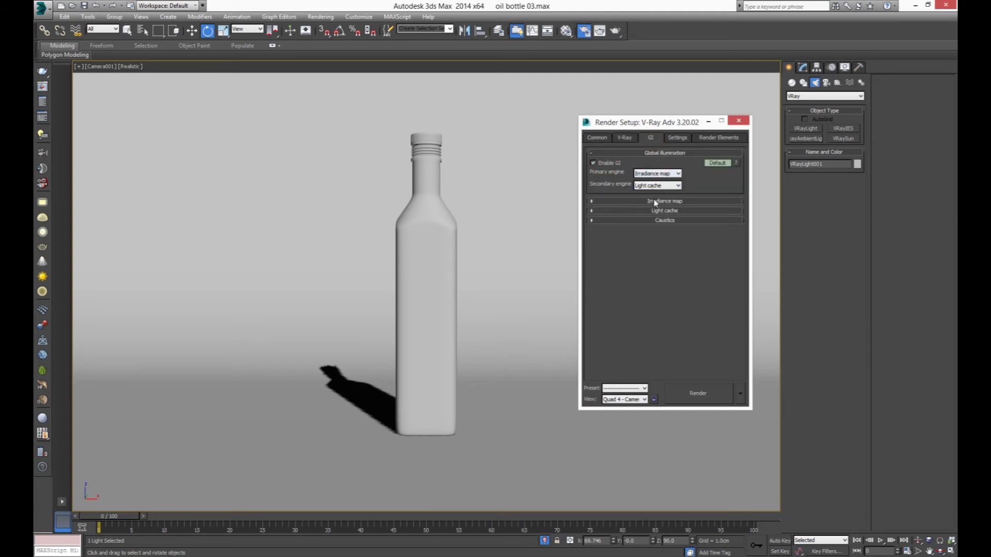
{"action": "left_click", "coordinate": [654, 203]}
{"action": "left_click", "coordinate": [656, 212]}
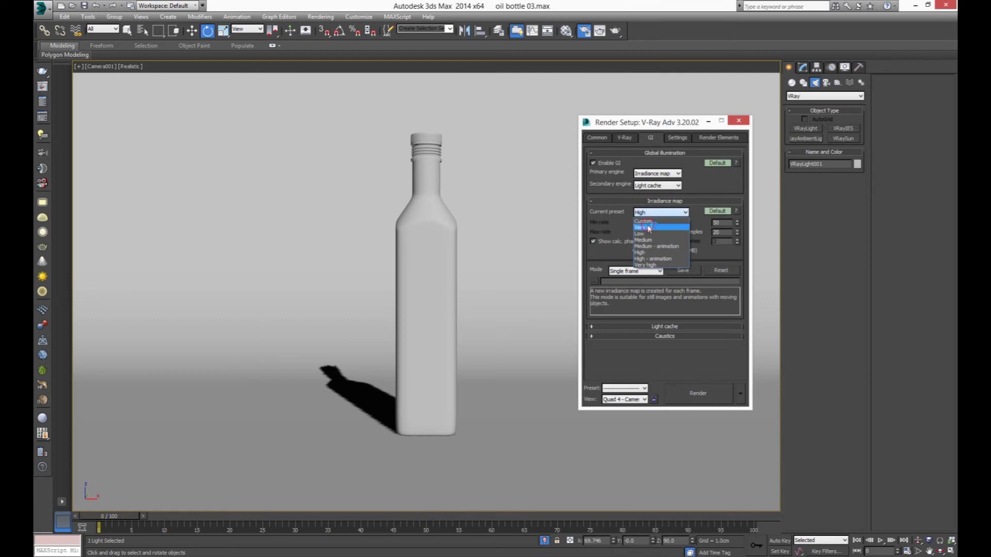
{"action": "left_click", "coordinate": [649, 228]}
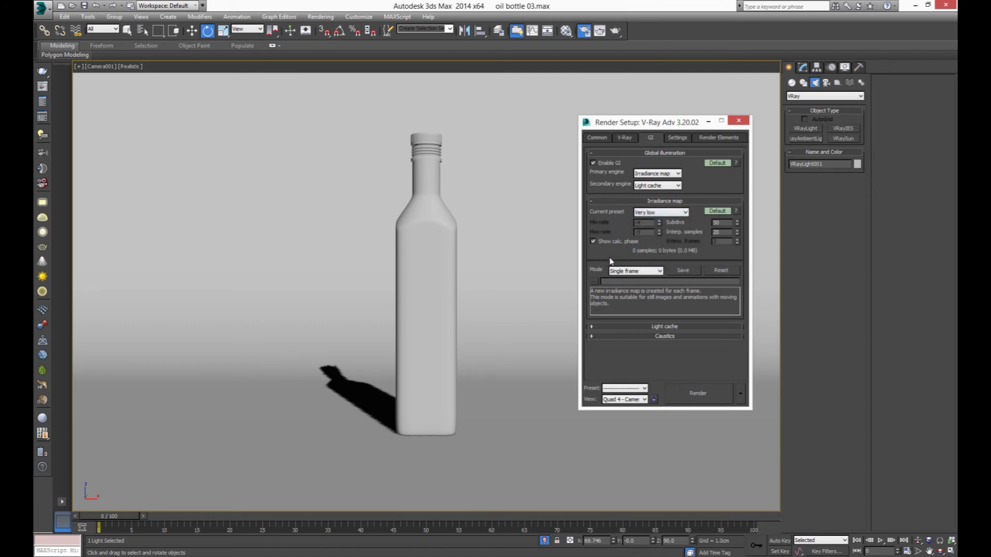
{"action": "left_click", "coordinate": [645, 327]}
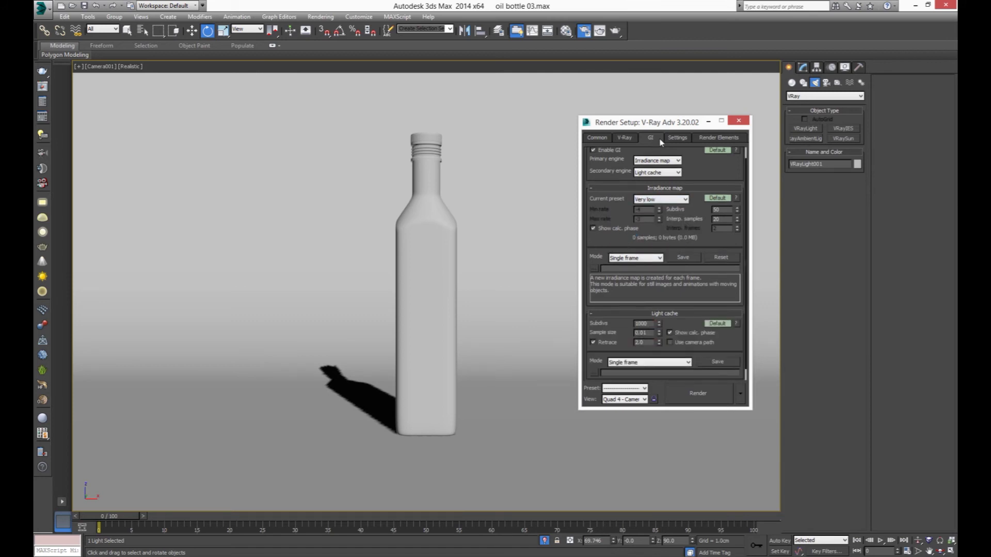
{"action": "left_click", "coordinate": [674, 139]}
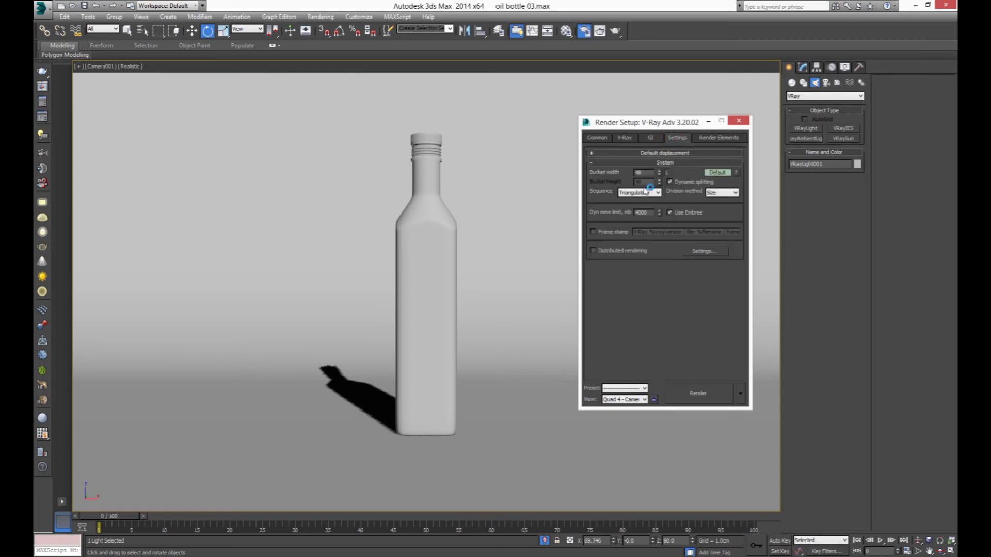
{"action": "left_click", "coordinate": [598, 139]}
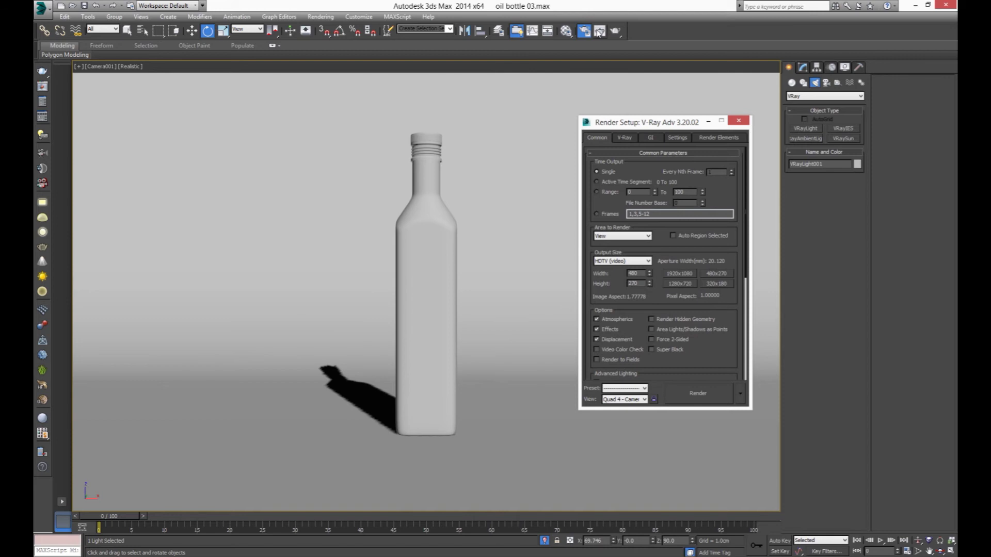
- Run a Camera001 test render, clone the result for comparison, and minimize both frame buffers
{"action": "left_click", "coordinate": [696, 394]}
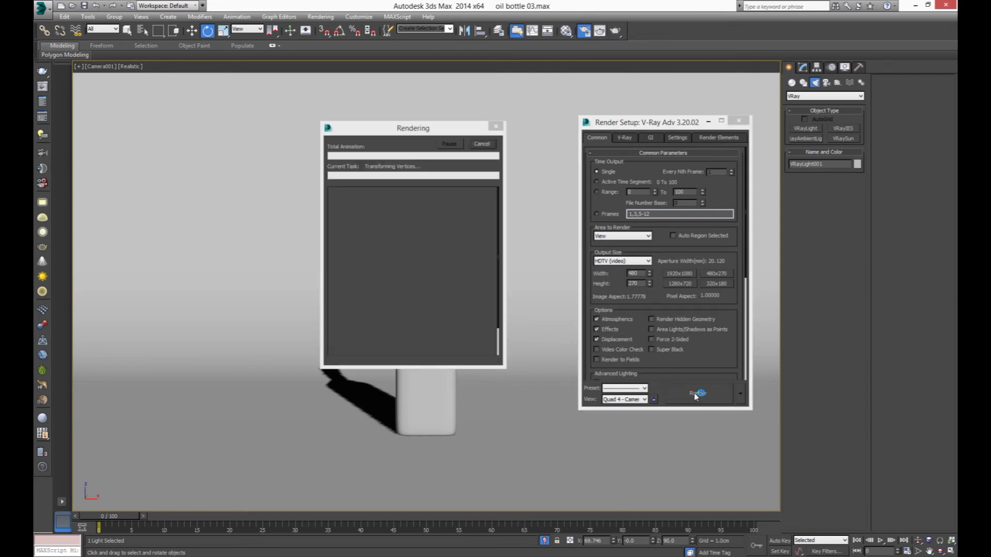
{"action": "left_click_drag", "start_coordinate": [313, 219], "coordinate": [331, 258]}
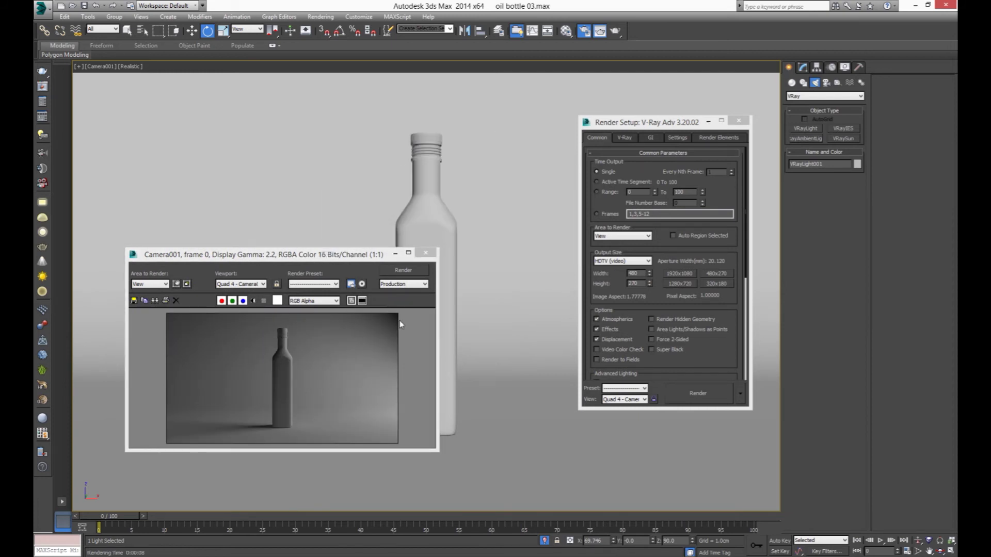
{"action": "left_click_drag", "start_coordinate": [363, 258], "coordinate": [300, 83]}
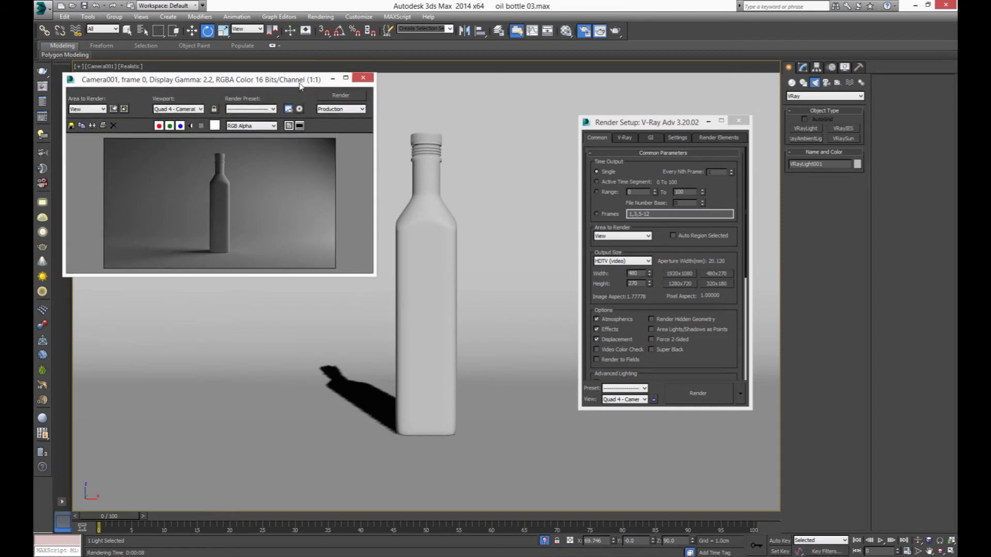
{"action": "left_click", "coordinate": [91, 126]}
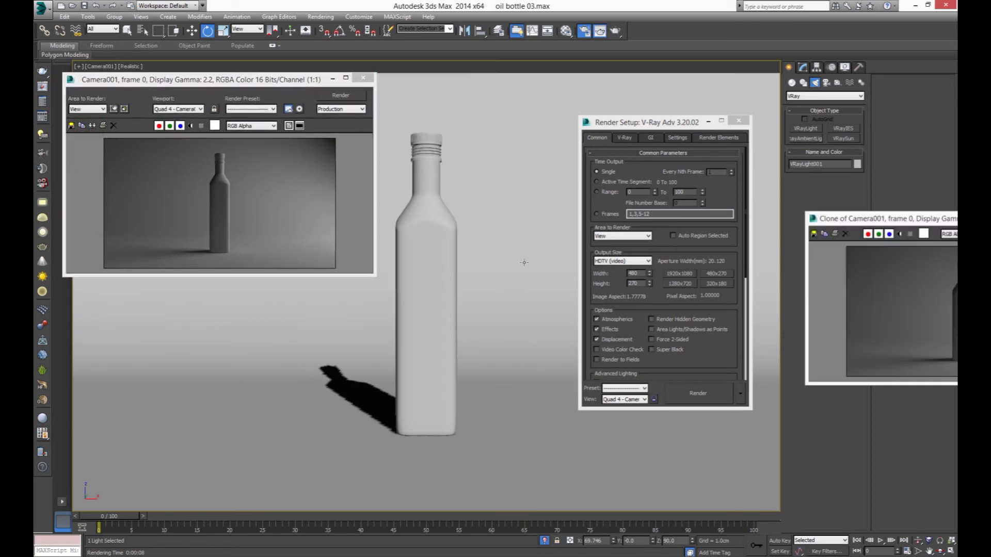
{"action": "left_click_drag", "start_coordinate": [886, 222], "coordinate": [153, 314]}
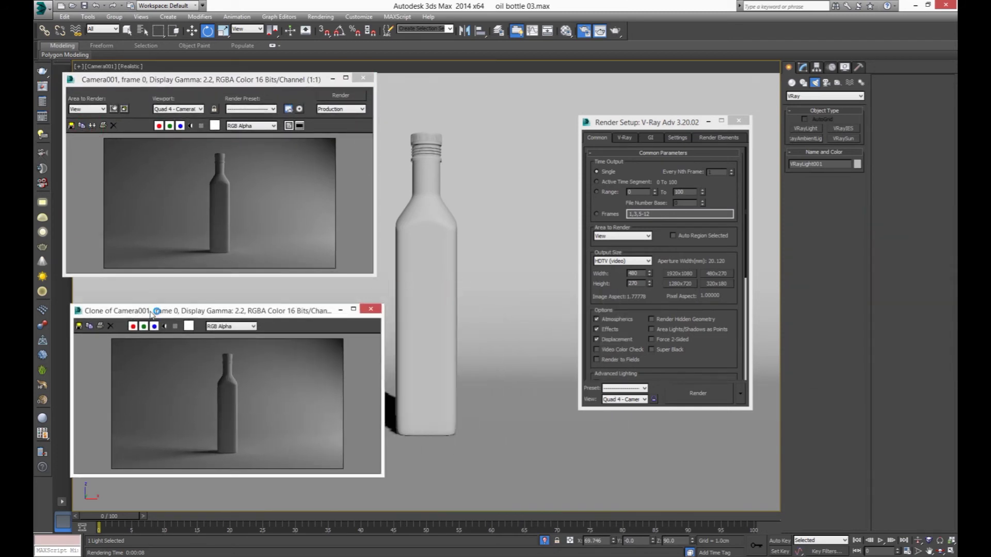
{"action": "left_click", "coordinate": [341, 311]}
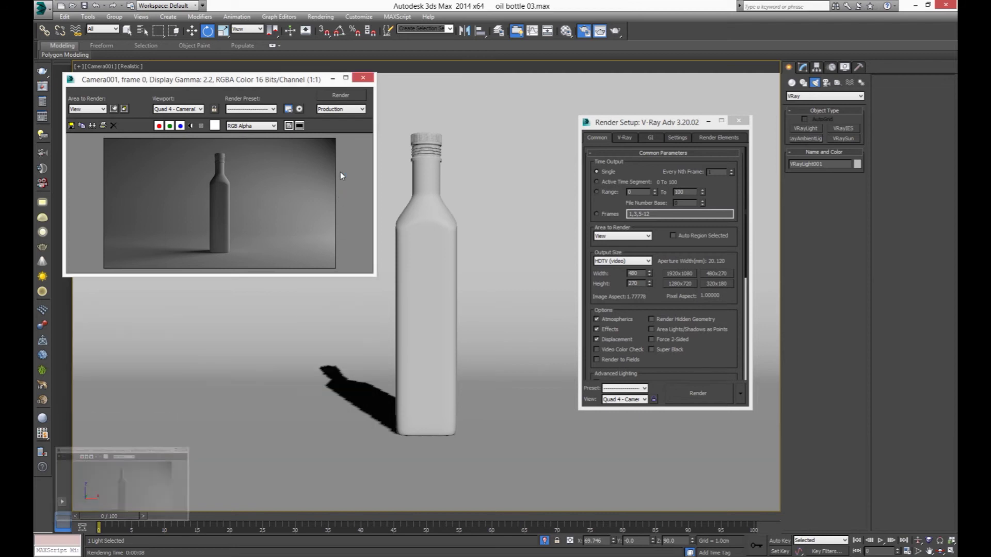
{"action": "left_click", "coordinate": [332, 79]}
- In Top view, copy the plane light to the lower left of the bottle
{"action": "left_click", "coordinate": [708, 122]}
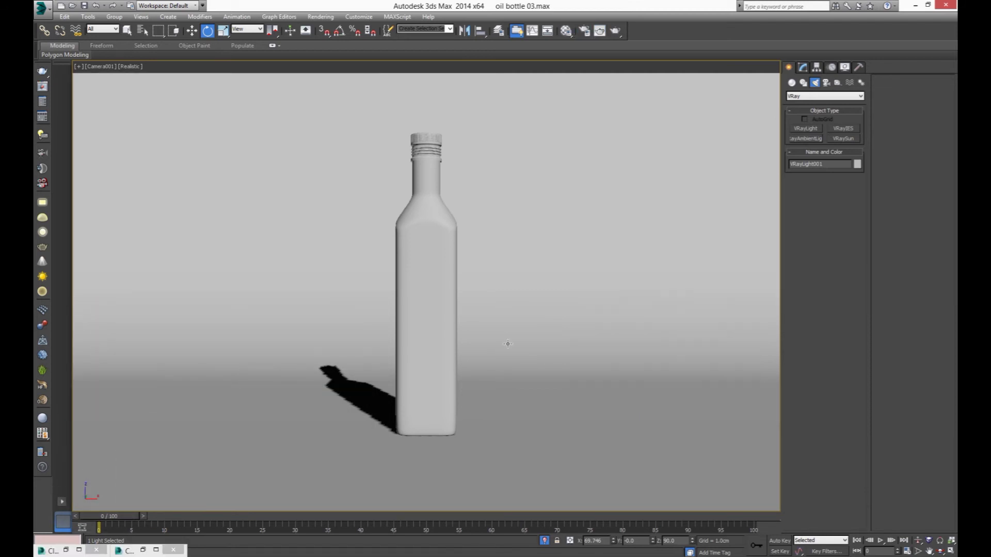
{"action": "key", "text": "t"}
{"action": "middle_click_drag", "start_coordinate": [613, 313], "coordinate": [511, 379]}
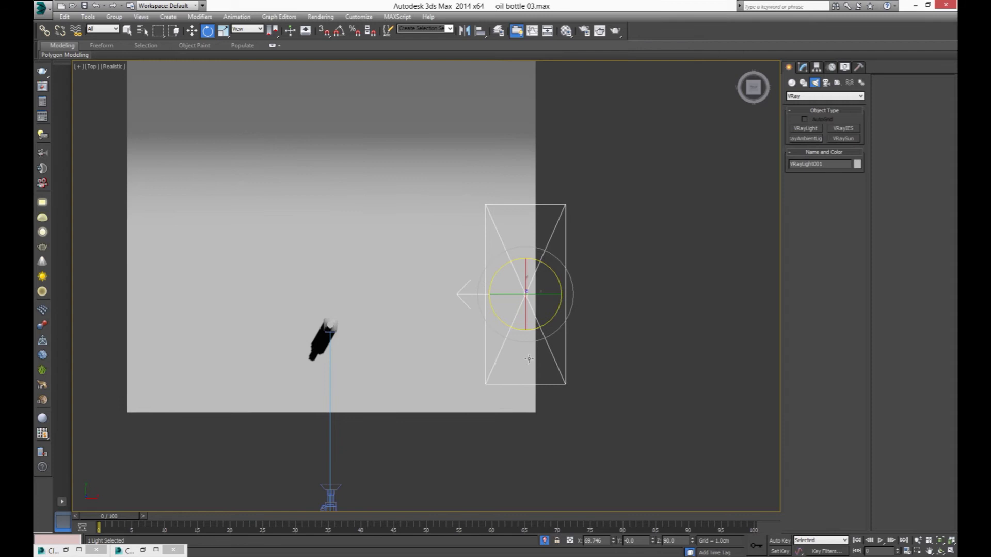
{"action": "scroll", "coordinate": [527, 355], "scroll_direction": "down", "scroll_amount": 3}
{"action": "scroll", "coordinate": [528, 356], "scroll_direction": "up", "scroll_amount": 2}
{"action": "scroll", "coordinate": [530, 358], "scroll_direction": "up", "scroll_amount": 2}
{"action": "key", "text": "w"}
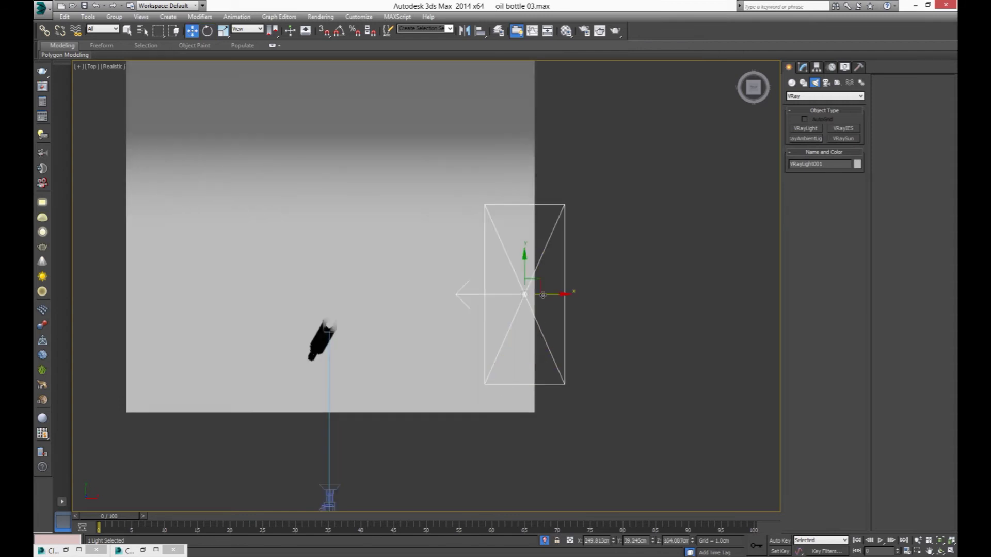
{"action": "left_click_drag", "start_coordinate": [544, 285], "coordinate": [229, 379], "text": "shift"}
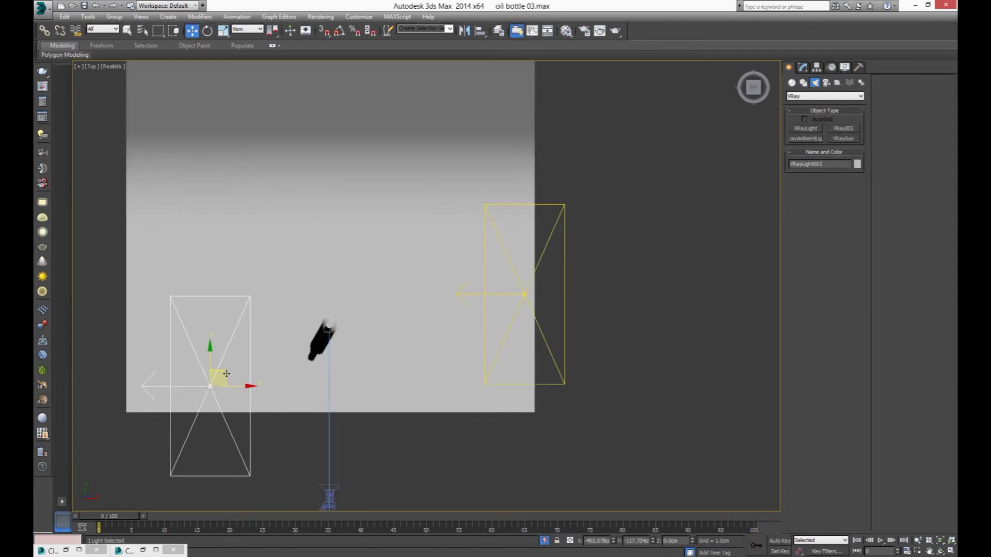
{"action": "left_click", "coordinate": [496, 324]}
- Rotate the copied light about 140° toward the bottle, shift it down-left, and select its Multiplier
{"action": "key", "text": "e"}
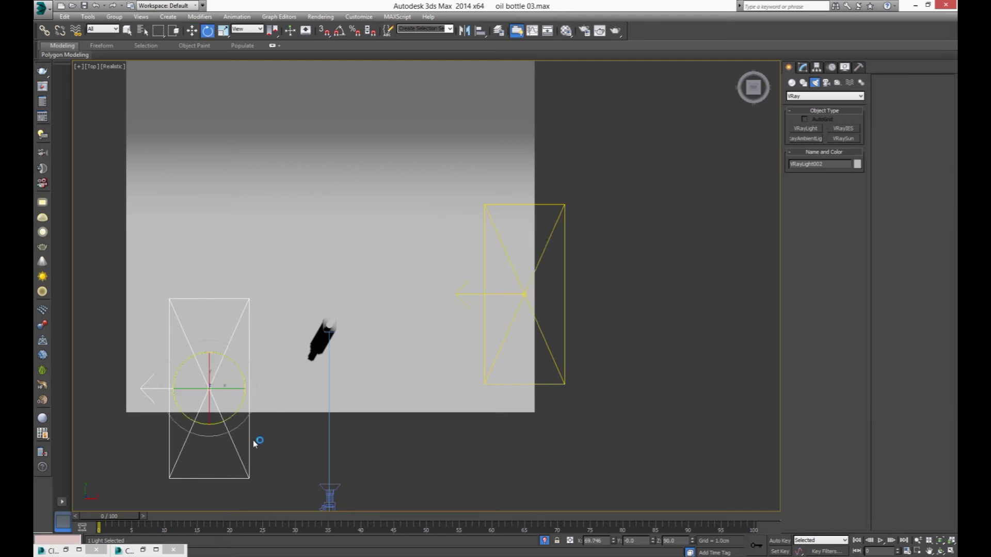
{"action": "left_click_drag", "start_coordinate": [230, 429], "coordinate": [225, 437]}
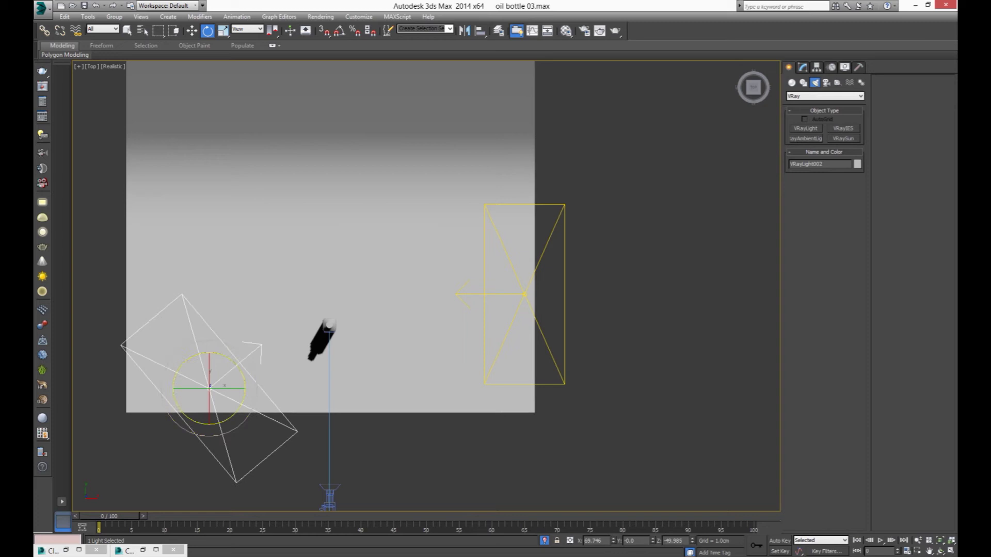
{"action": "left_click_drag", "start_coordinate": [247, 418], "coordinate": [238, 427]}
{"action": "key", "text": "w"}
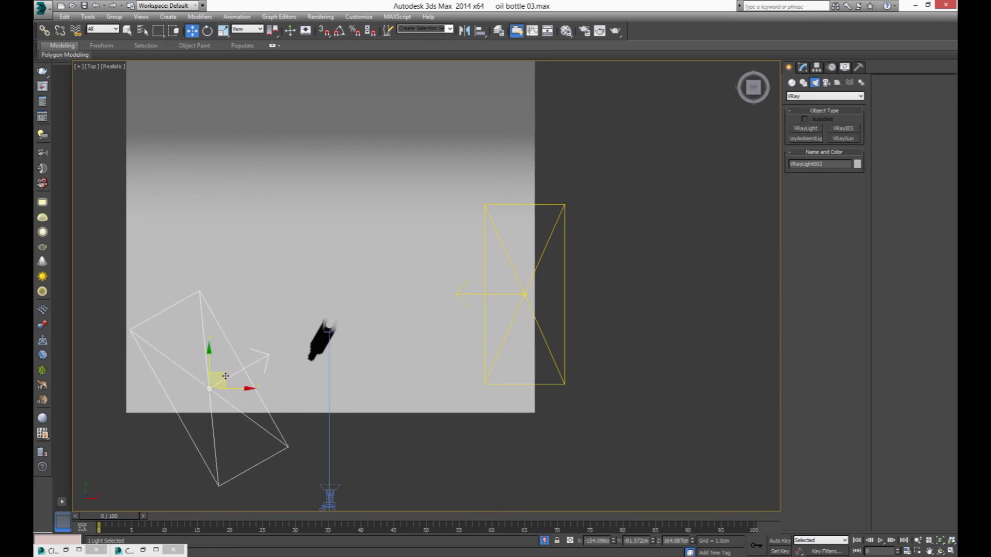
{"action": "left_click_drag", "start_coordinate": [225, 376], "coordinate": [197, 385]}
{"action": "key", "text": "c"}
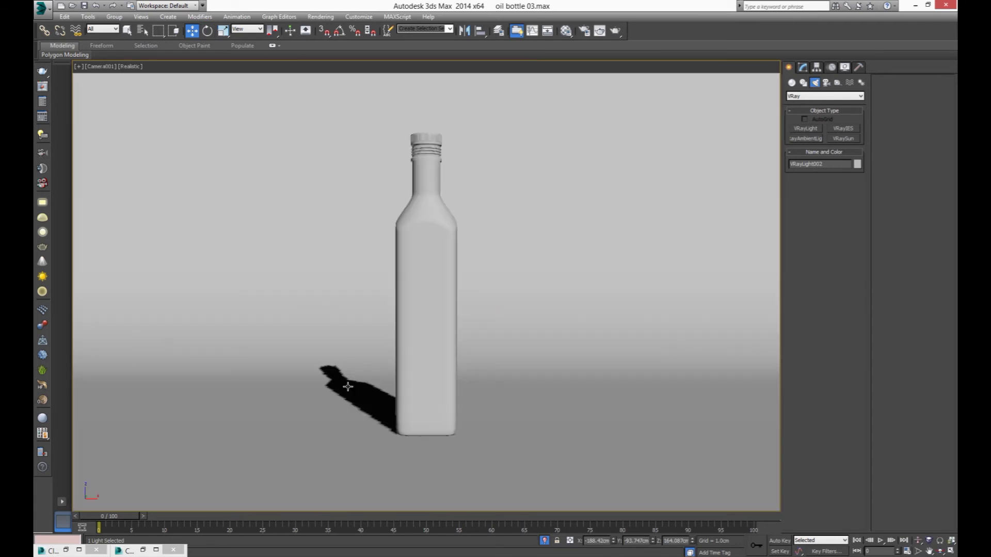
{"action": "left_click", "coordinate": [803, 68]}
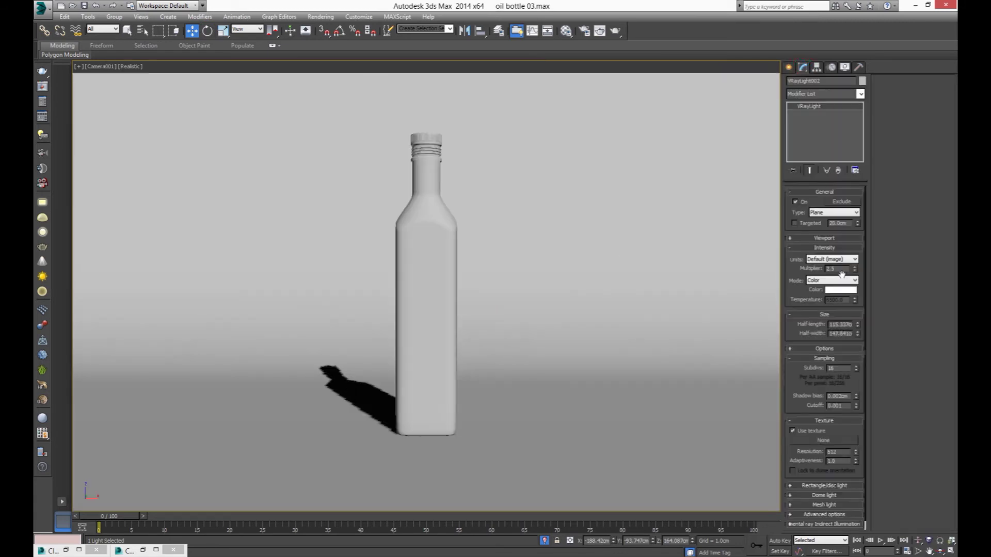
{"action": "double_click", "coordinate": [845, 269]}
- Set VRayLight002's Multiplier to 1.5 and restore the earlier render windows
{"action": "type", "text": "1"}
{"action": "key", "text": "Return"}
{"action": "double_click", "coordinate": [100, 553]}
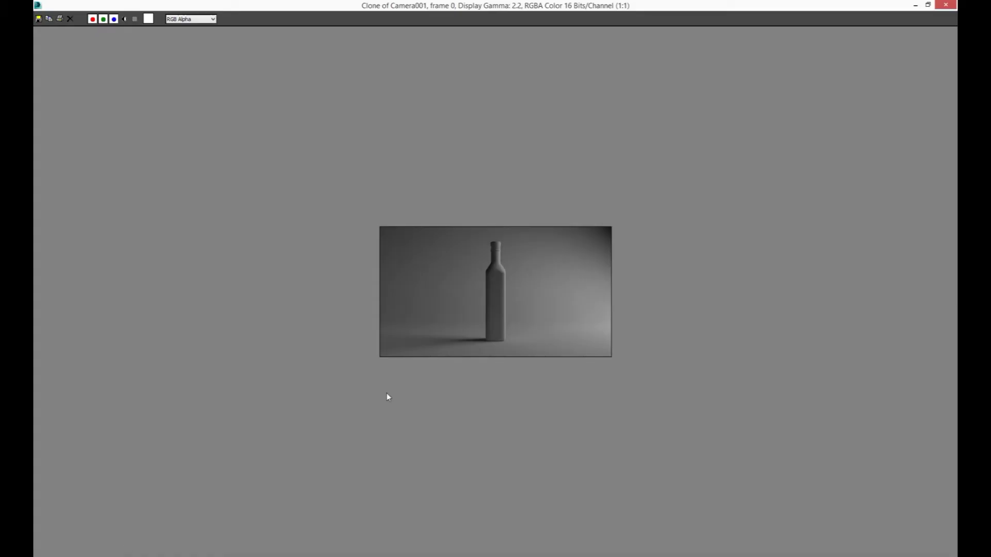
{"action": "left_click", "coordinate": [945, 5]}
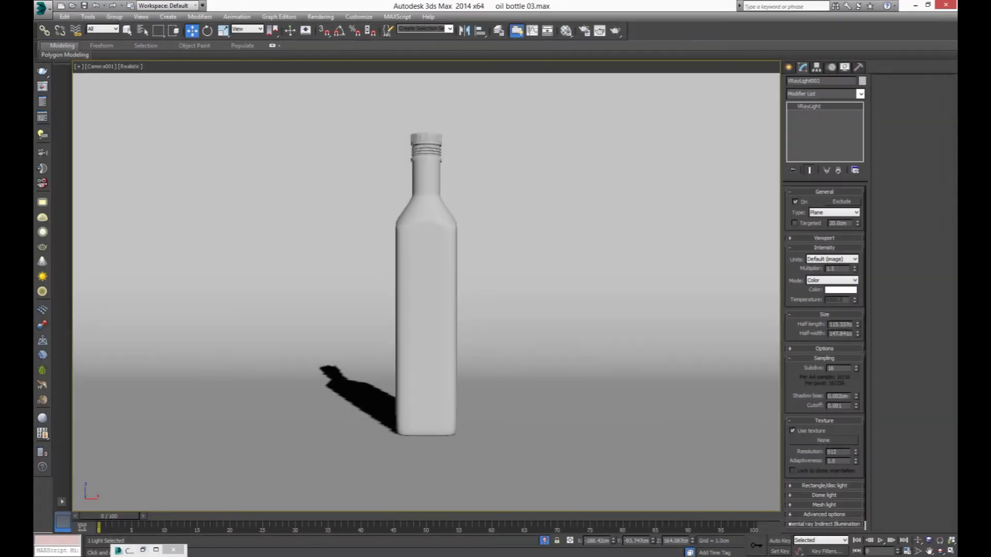
{"action": "left_click", "coordinate": [143, 550]}
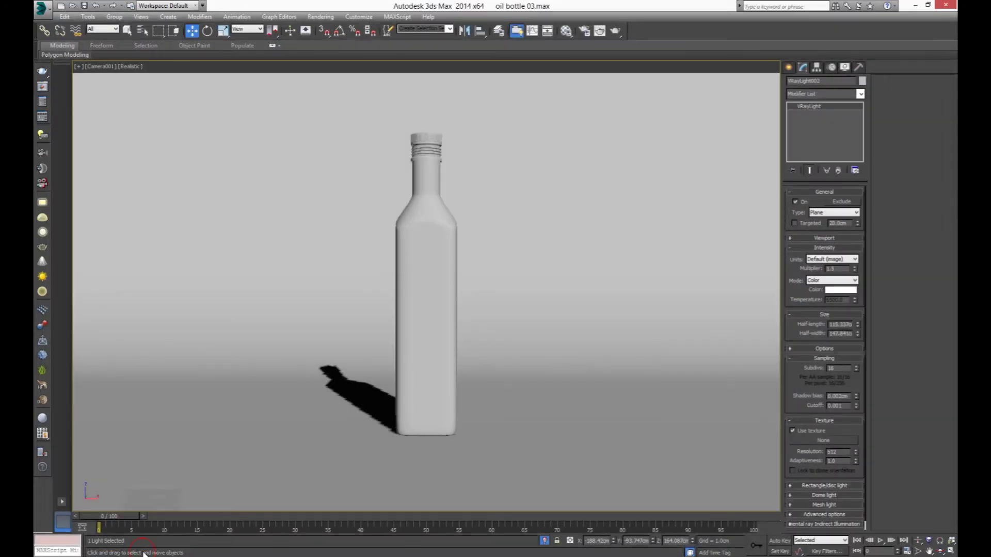
- Clone the previous render, re-render with two lights to compare, then close both windows
{"action": "left_click", "coordinate": [93, 126]}
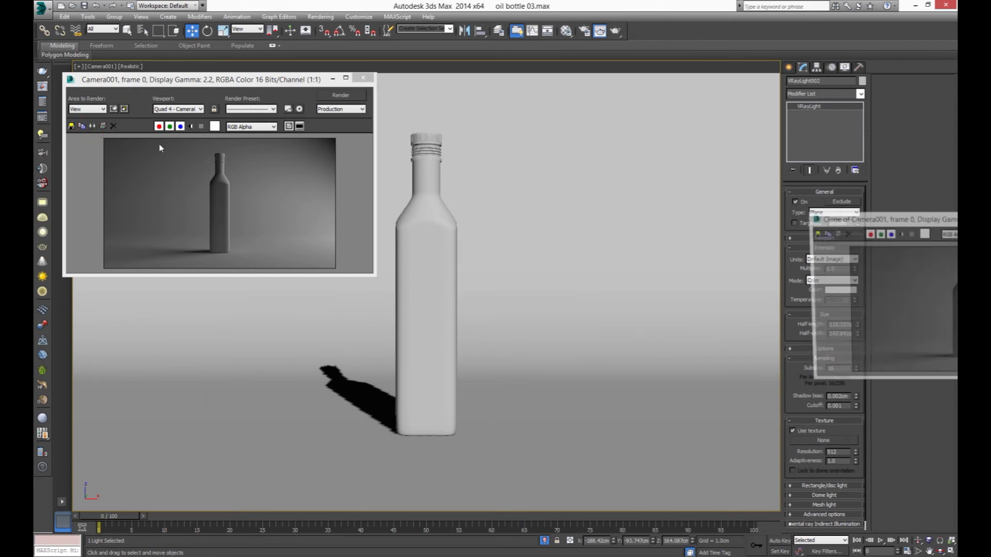
{"action": "left_click_drag", "start_coordinate": [839, 221], "coordinate": [100, 288]}
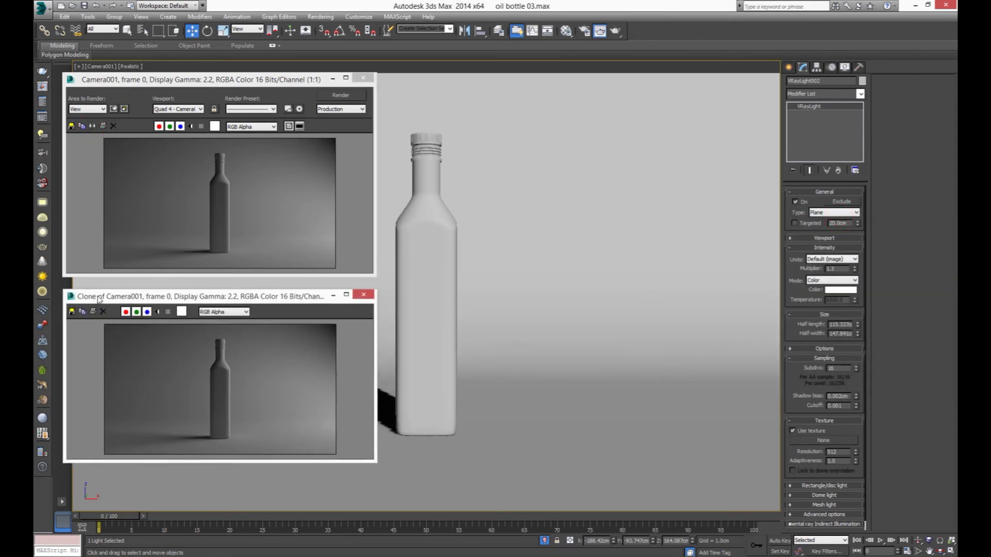
{"action": "left_click", "coordinate": [341, 95]}
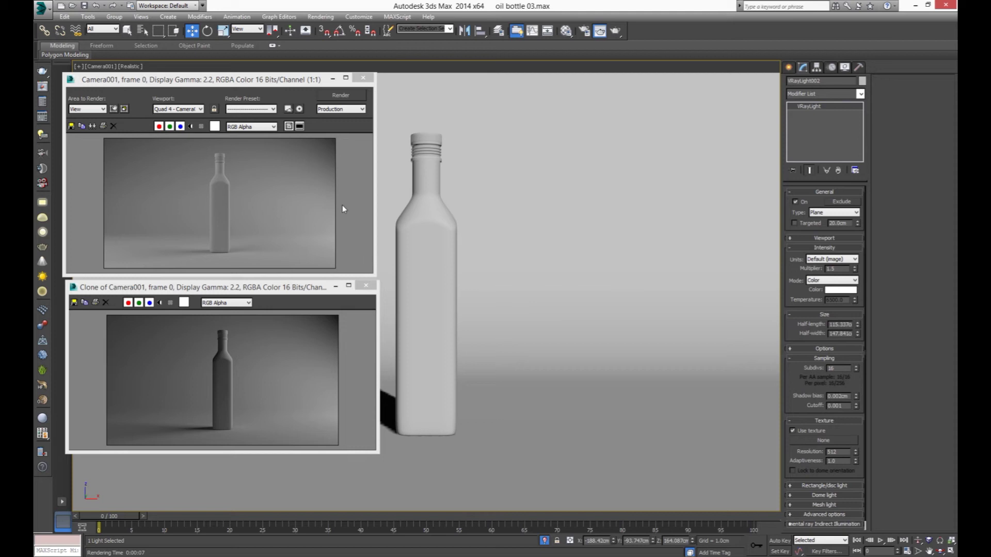
{"action": "left_click", "coordinate": [370, 80]}
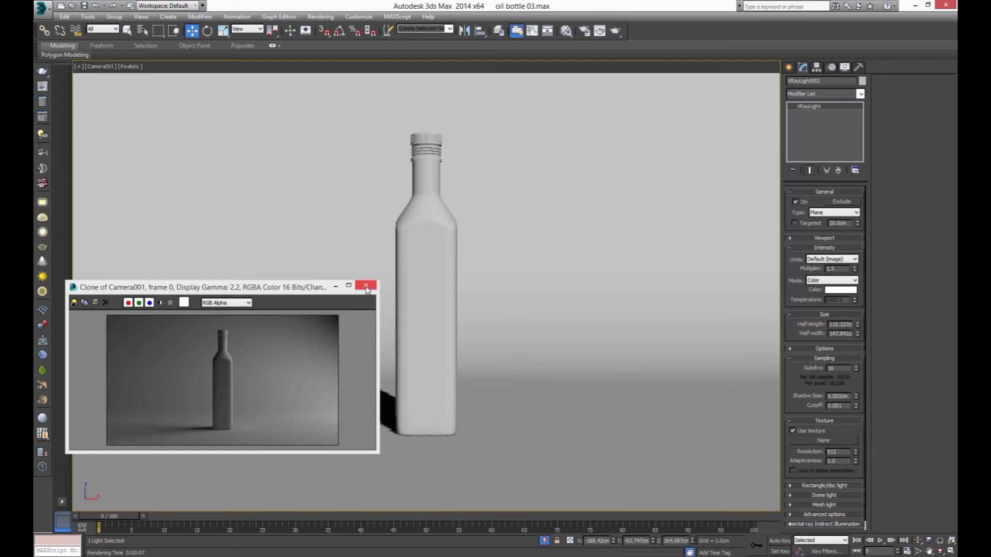
{"action": "left_click", "coordinate": [366, 286]}
- Copy the plane light to the centre above the bottle and reset its X and Z rotation to 0
{"action": "key", "text": "t"}
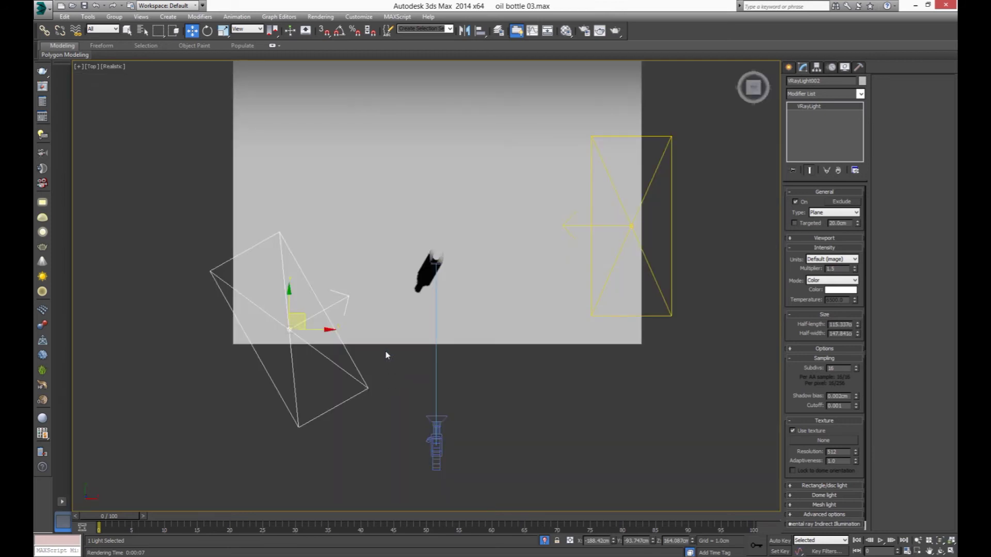
{"action": "left_click_drag", "start_coordinate": [306, 314], "coordinate": [450, 241], "text": "shift"}
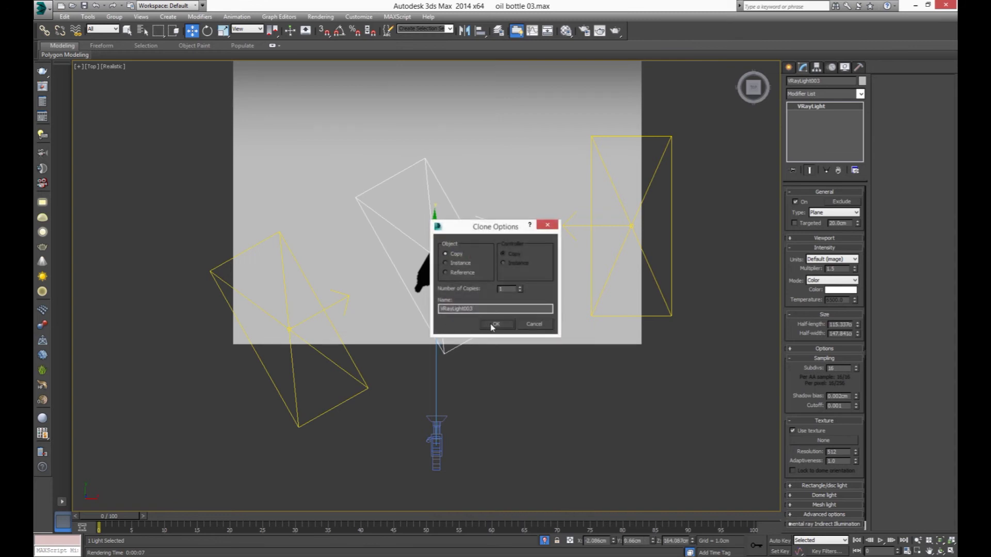
{"action": "left_click", "coordinate": [492, 325]}
{"action": "key", "text": "e"}
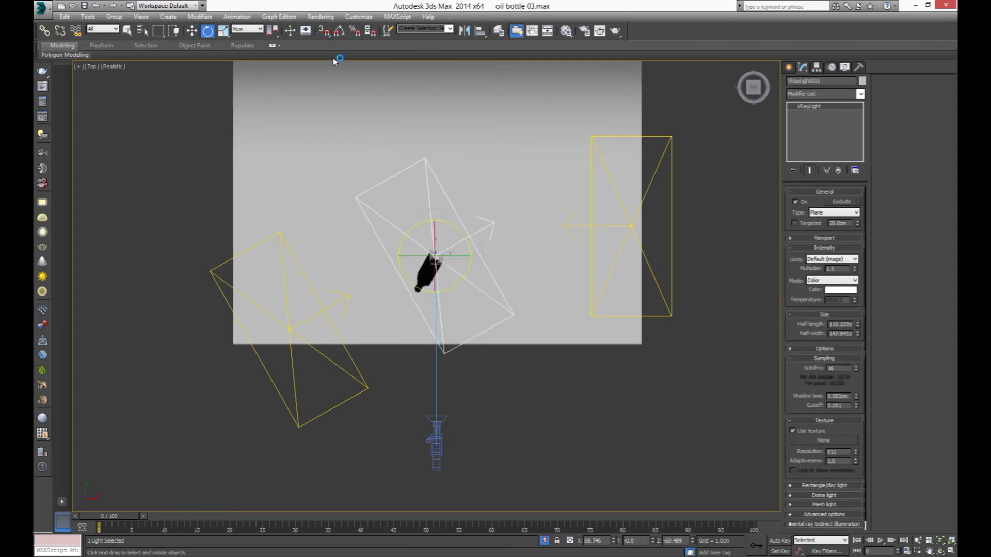
{"action": "right_click", "coordinate": [207, 31]}
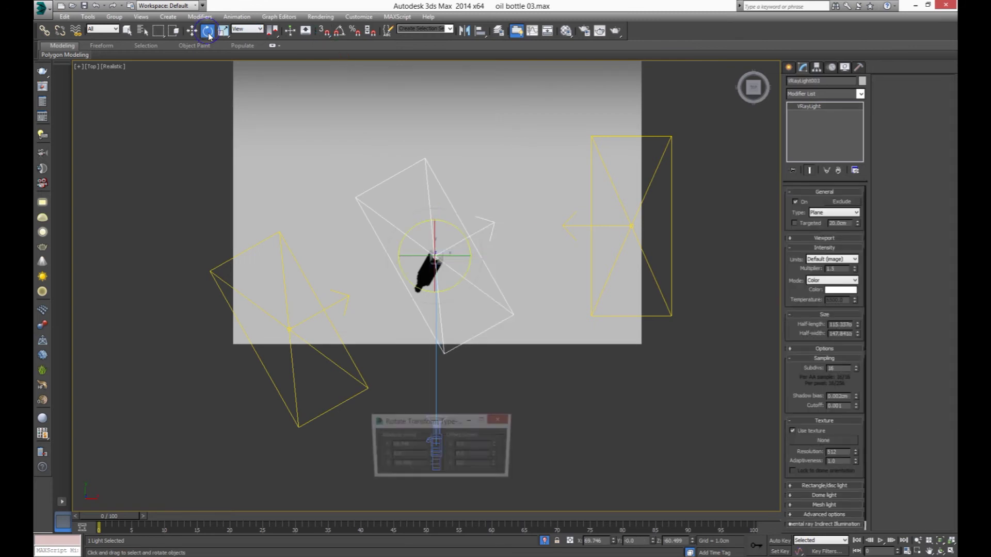
{"action": "right_click", "coordinate": [431, 466]}
{"action": "right_click", "coordinate": [430, 444]}
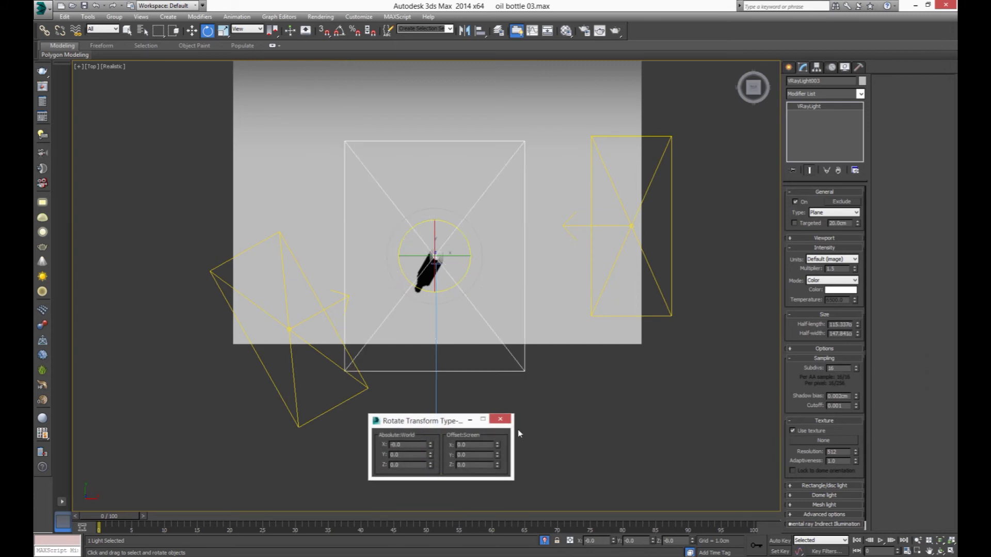
{"action": "left_click", "coordinate": [501, 420]}
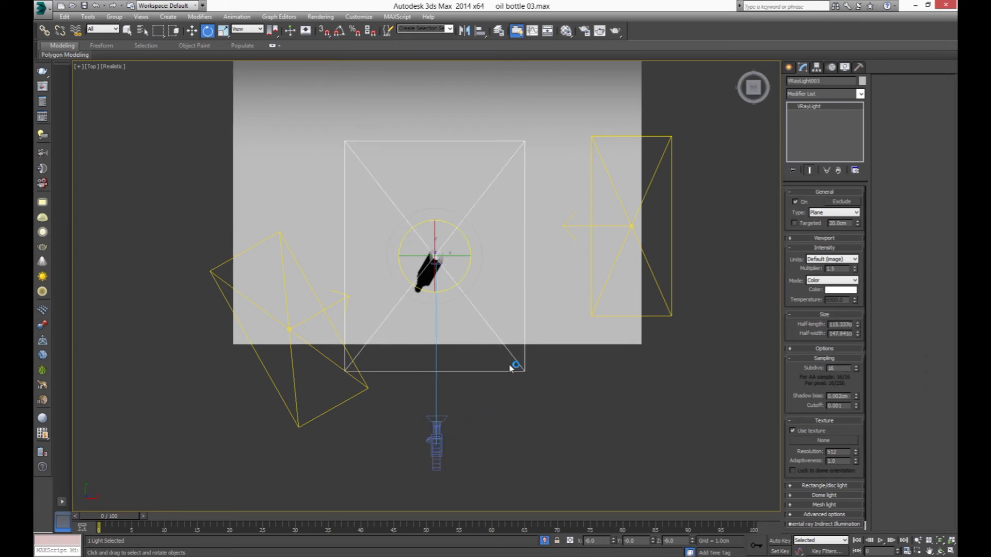
- Shrink the overhead light's half-length to about 69.2 cm and return to the Camera001 view
{"action": "left_click_drag", "start_coordinate": [857, 327], "coordinate": [860, 367]}
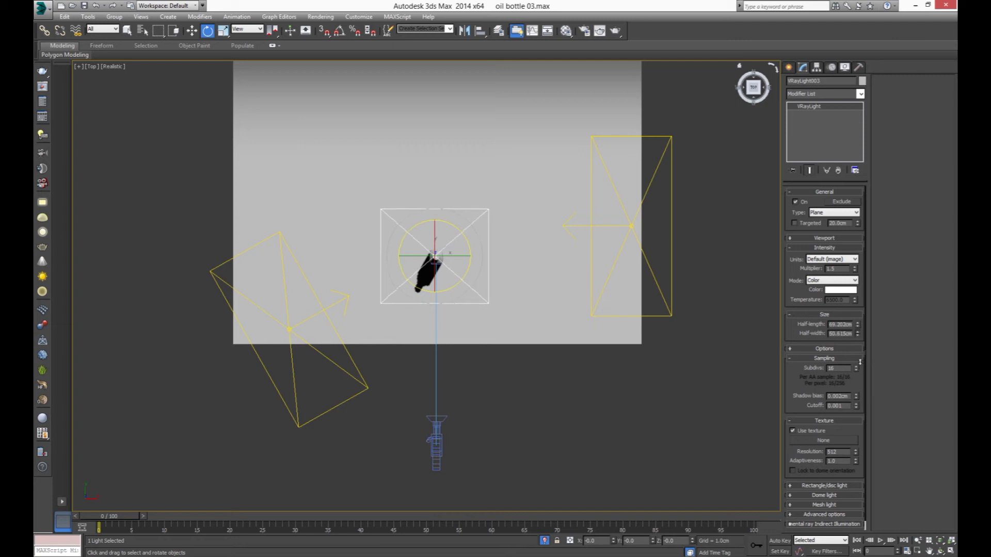
{"action": "key", "text": "f"}
{"action": "middle_click_drag", "start_coordinate": [455, 373], "coordinate": [457, 368]}
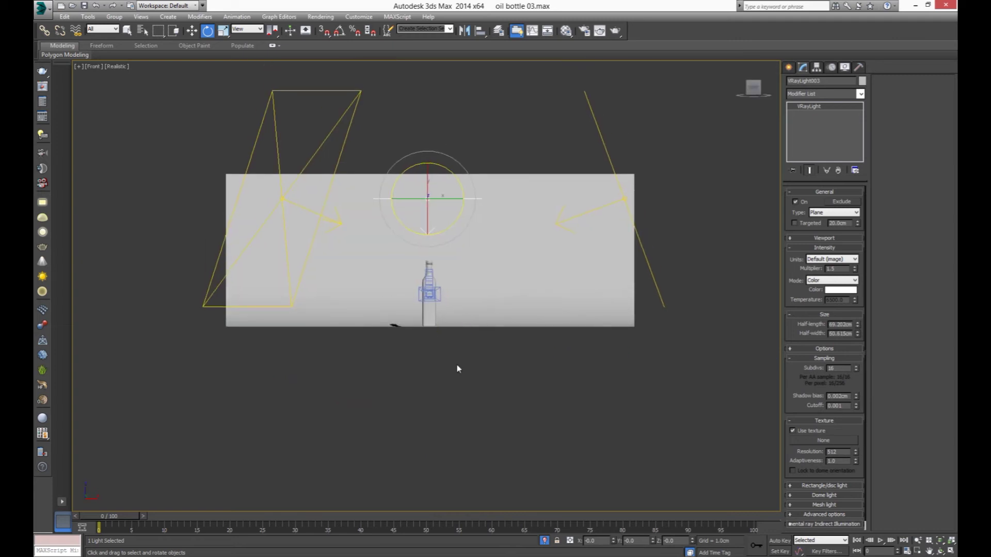
{"action": "key", "text": "c"}
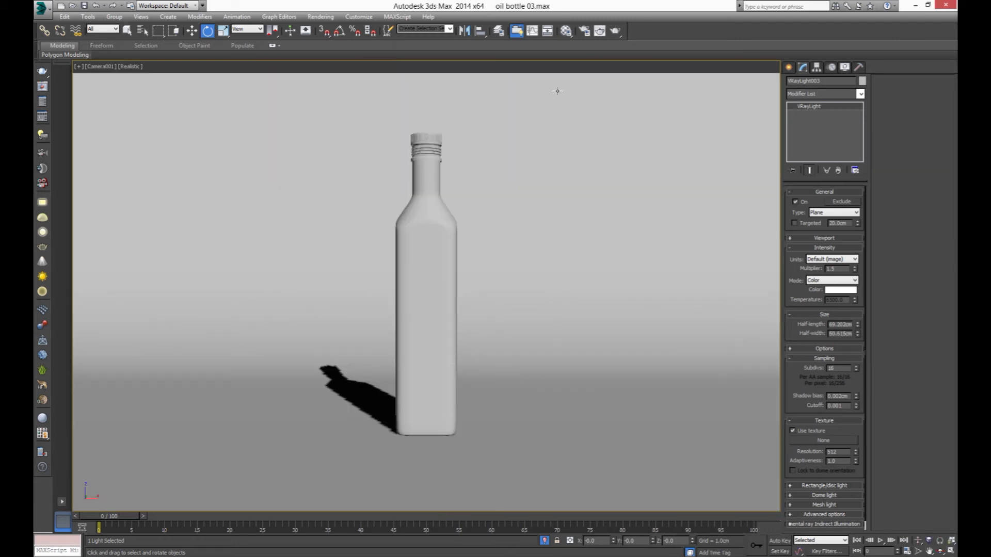
- Clone the last render, run a three-light test render to compare, then close both windows
{"action": "left_click", "coordinate": [599, 32]}
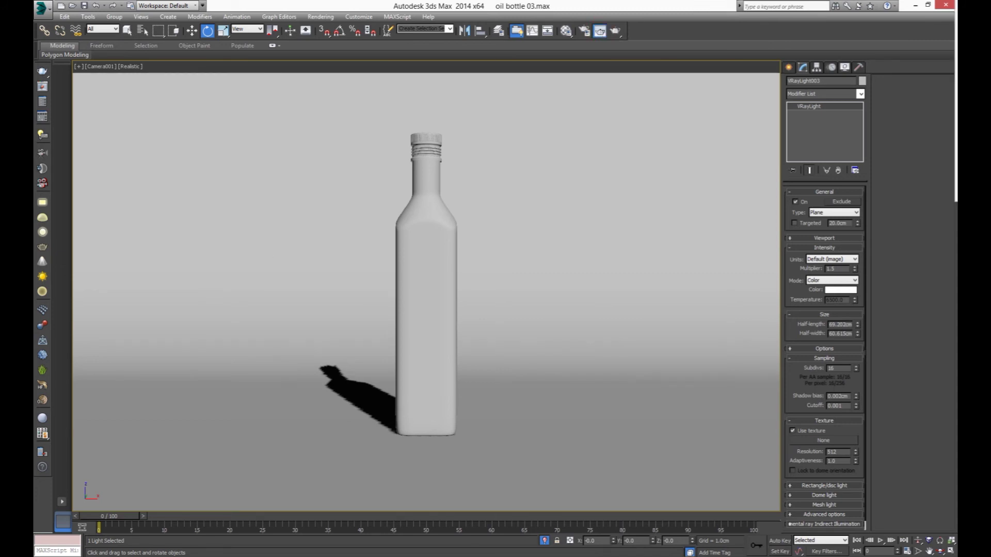
{"action": "left_click_drag", "start_coordinate": [449, 123], "coordinate": [224, 81]}
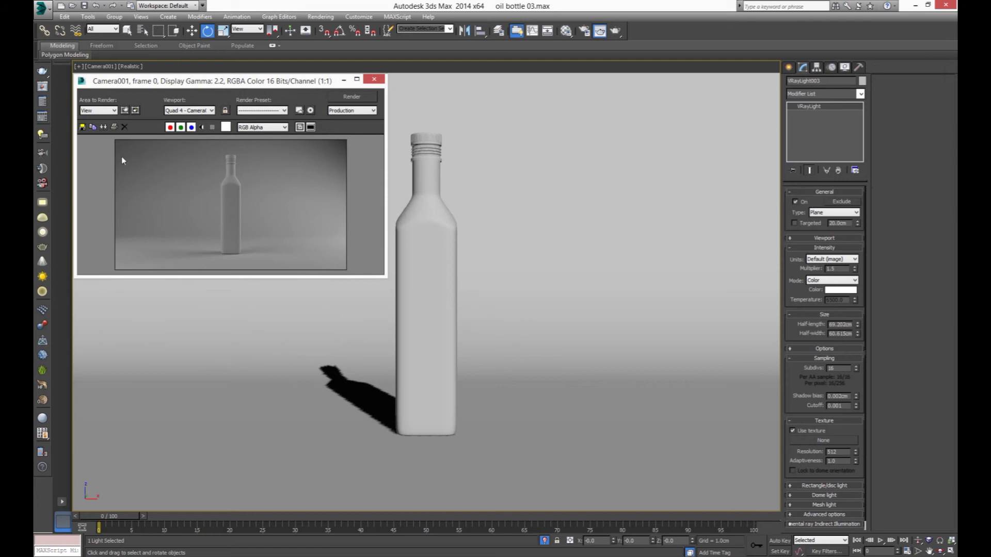
{"action": "left_click", "coordinate": [107, 128]}
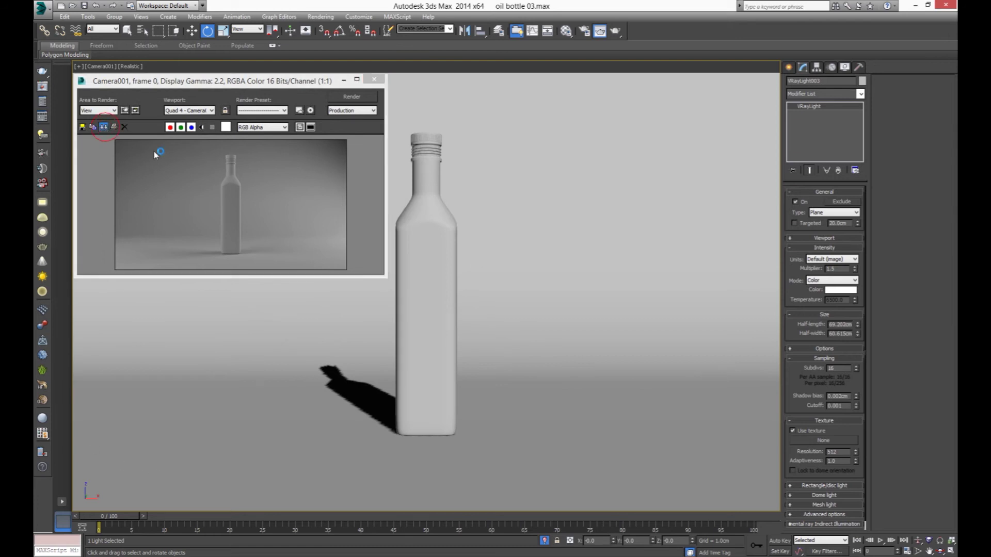
{"action": "left_click_drag", "start_coordinate": [870, 217], "coordinate": [96, 290]}
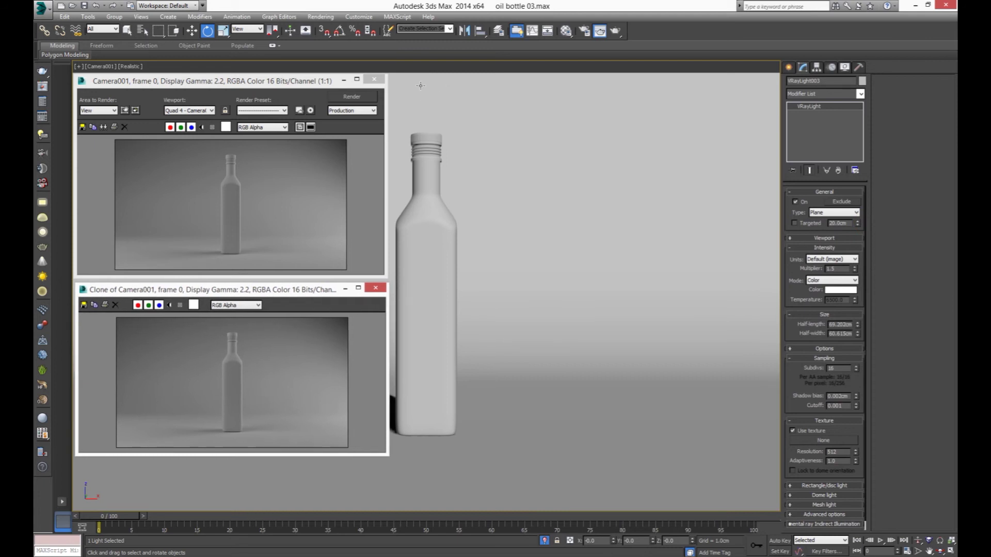
{"action": "left_click", "coordinate": [362, 98]}
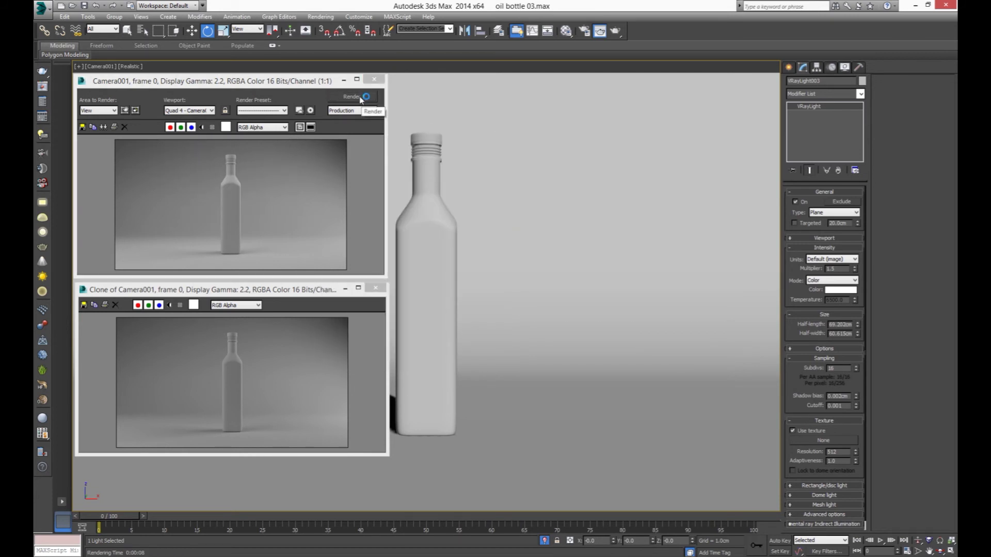
{"action": "left_click", "coordinate": [374, 79]}
{"action": "left_click", "coordinate": [375, 288]}
{"action": "left_click", "coordinate": [582, 32]}
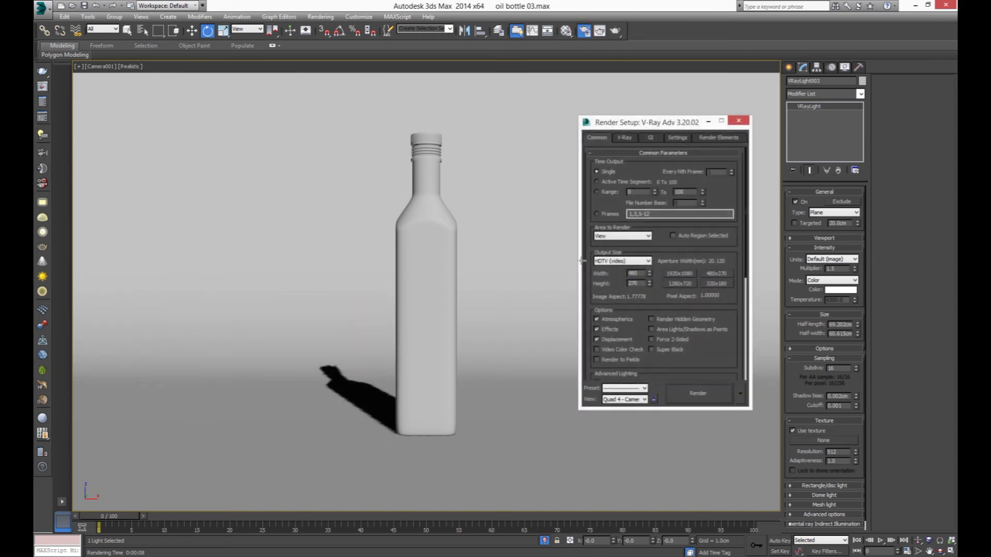
- Render Camera001 at 1920 × 1080 and close the frame buffer after reviewing it
{"action": "left_click", "coordinate": [697, 393]}
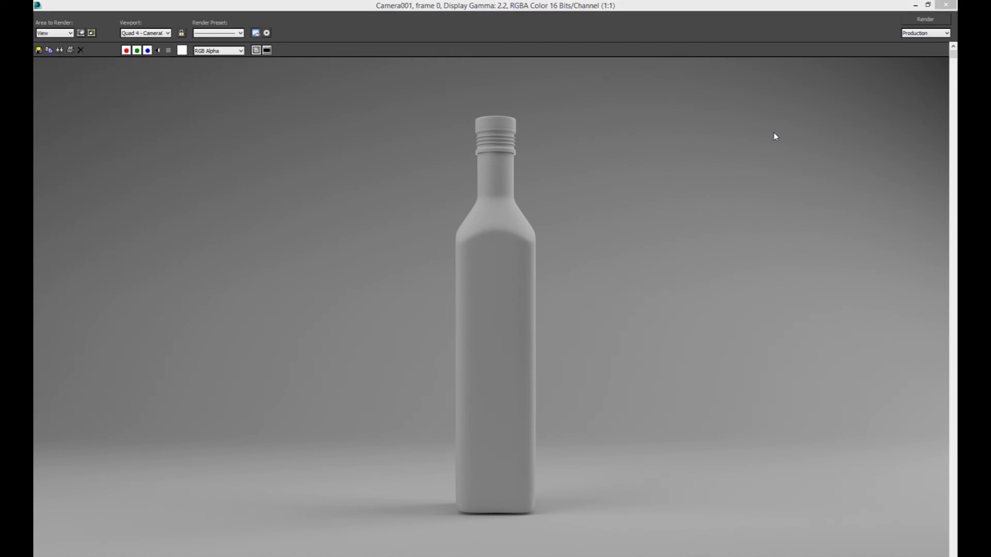
{"action": "left_click", "coordinate": [946, 4]}
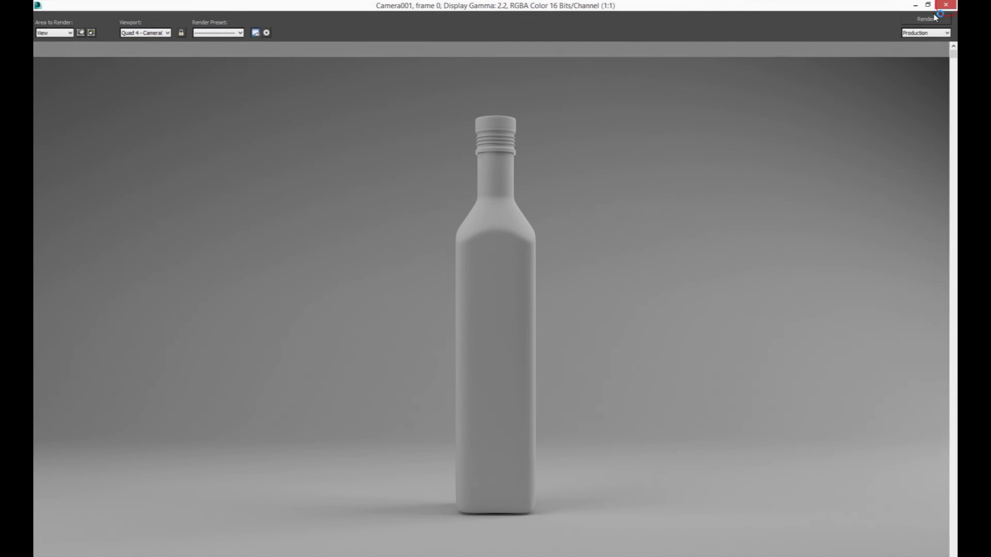
- Frame the bottle in the Left view and select the bottle and its cap
{"action": "key", "text": "l"}
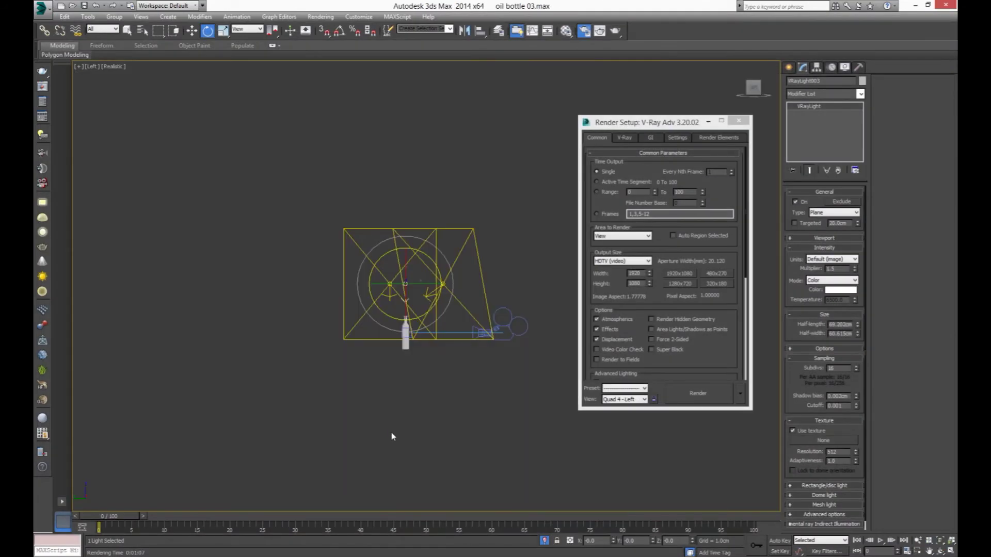
{"action": "scroll", "coordinate": [427, 369], "scroll_direction": "up", "scroll_amount": 5}
{"action": "middle_click_drag", "start_coordinate": [323, 357], "coordinate": [322, 388]}
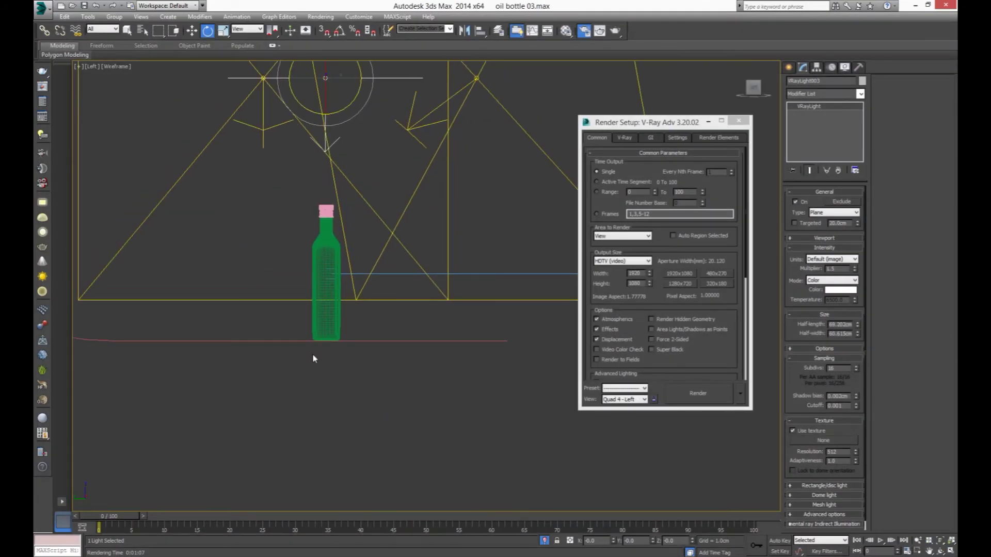
{"action": "scroll", "coordinate": [314, 354], "scroll_direction": "up", "scroll_amount": 8}
{"action": "scroll", "coordinate": [336, 332], "scroll_direction": "up", "scroll_amount": 5}
{"action": "scroll", "coordinate": [336, 275], "scroll_direction": "down", "scroll_amount": 10}
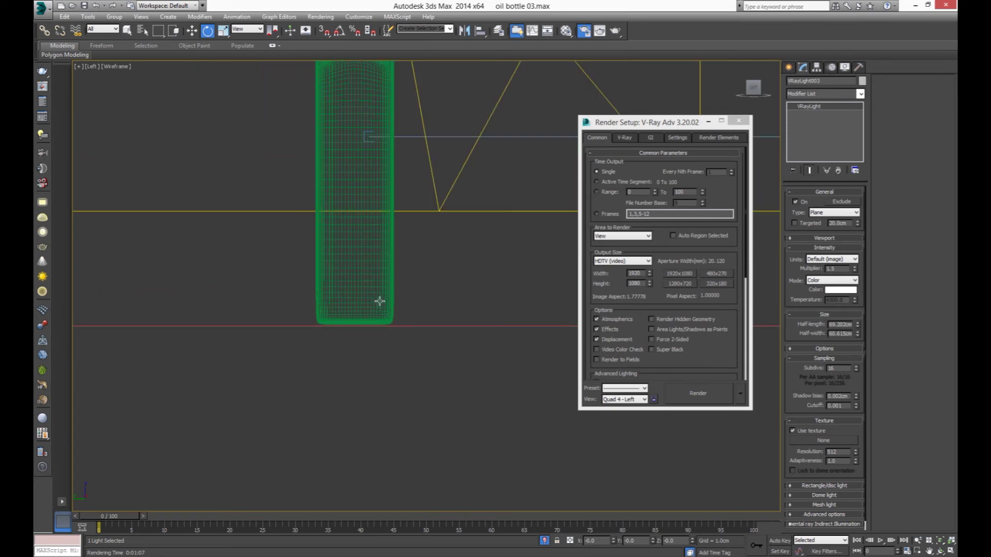
{"action": "middle_click_drag", "start_coordinate": [381, 299], "coordinate": [365, 426]}
{"action": "left_click_drag", "start_coordinate": [308, 92], "coordinate": [329, 127]}
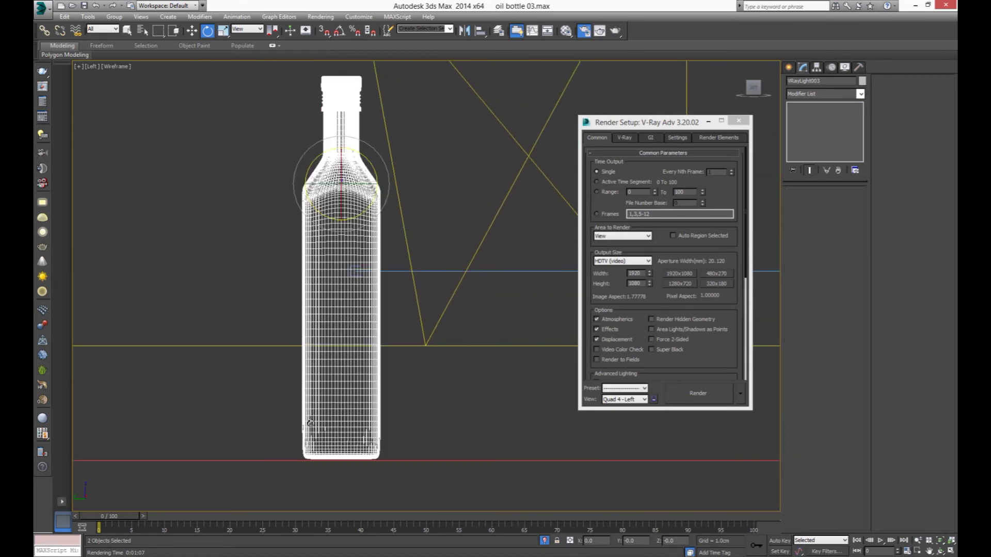
{"action": "scroll", "coordinate": [332, 488], "scroll_direction": "up", "scroll_amount": 3}
{"action": "middle_click_drag", "start_coordinate": [332, 489], "coordinate": [331, 467]}
{"action": "scroll", "coordinate": [341, 354], "scroll_direction": "up", "scroll_amount": 2}
{"action": "scroll", "coordinate": [340, 354], "scroll_direction": "up", "scroll_amount": 3}
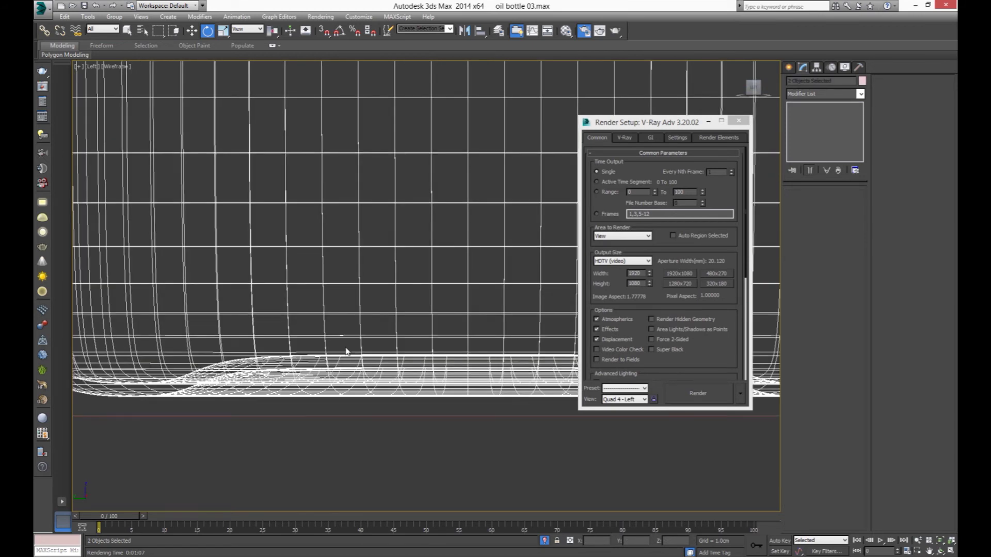
{"action": "scroll", "coordinate": [197, 77], "scroll_direction": "down", "scroll_amount": 2}
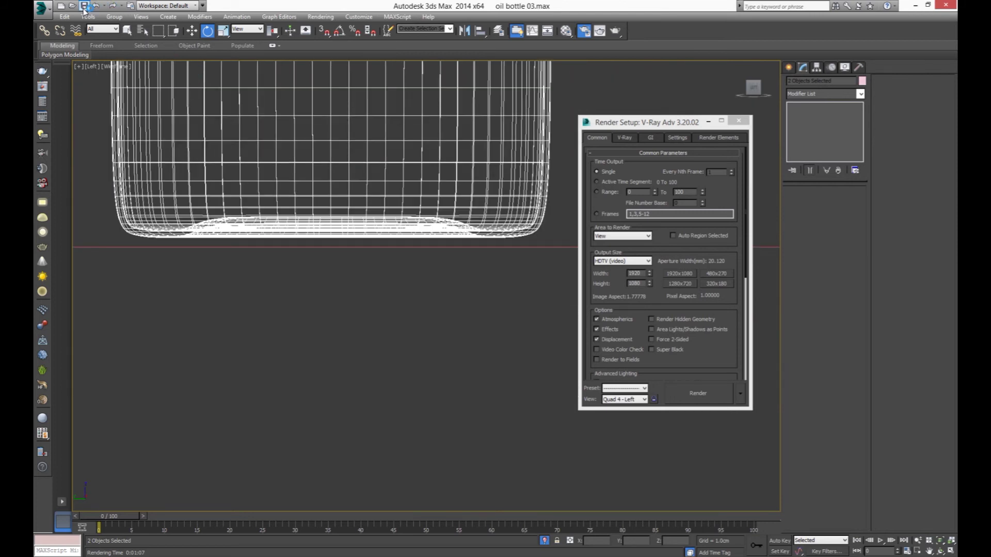
- Lower the bottle and cap by 0.298 cm on Y, then return to the shaded Camera001 view
{"action": "right_click", "coordinate": [191, 30]}
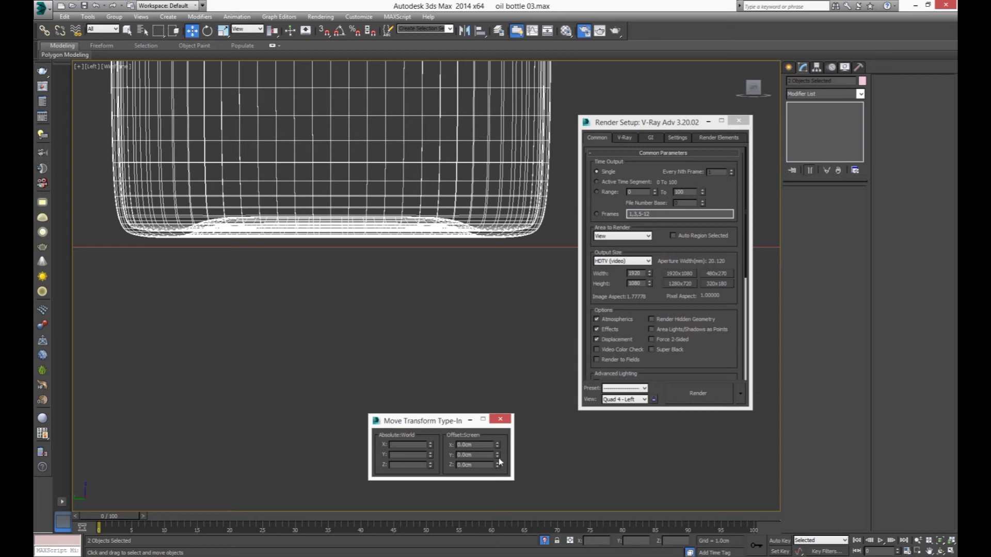
{"action": "left_click_drag", "start_coordinate": [498, 457], "coordinate": [499, 544]}
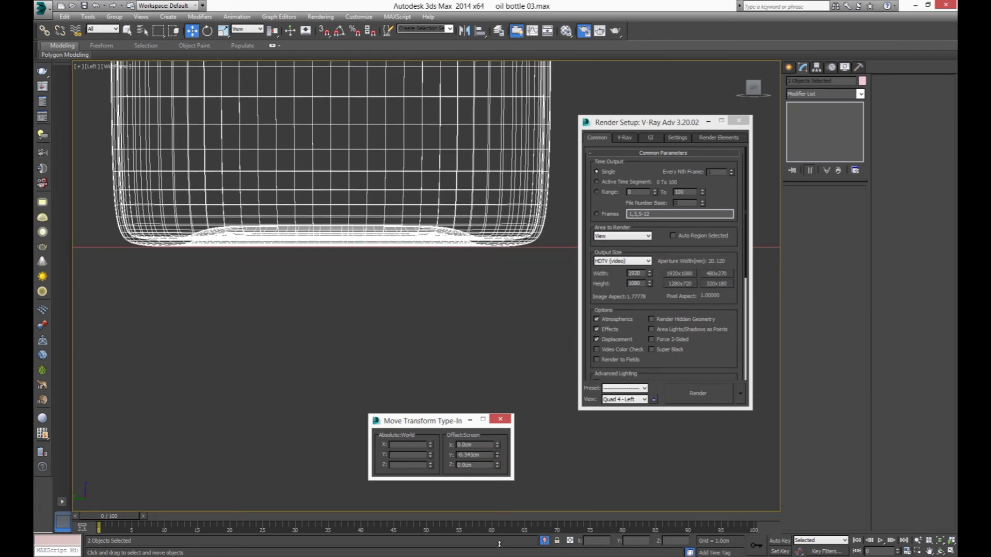
{"action": "left_click", "coordinate": [500, 420]}
{"action": "key", "text": "c"}
{"action": "left_click", "coordinate": [495, 161]}
{"action": "key", "text": "F3"}
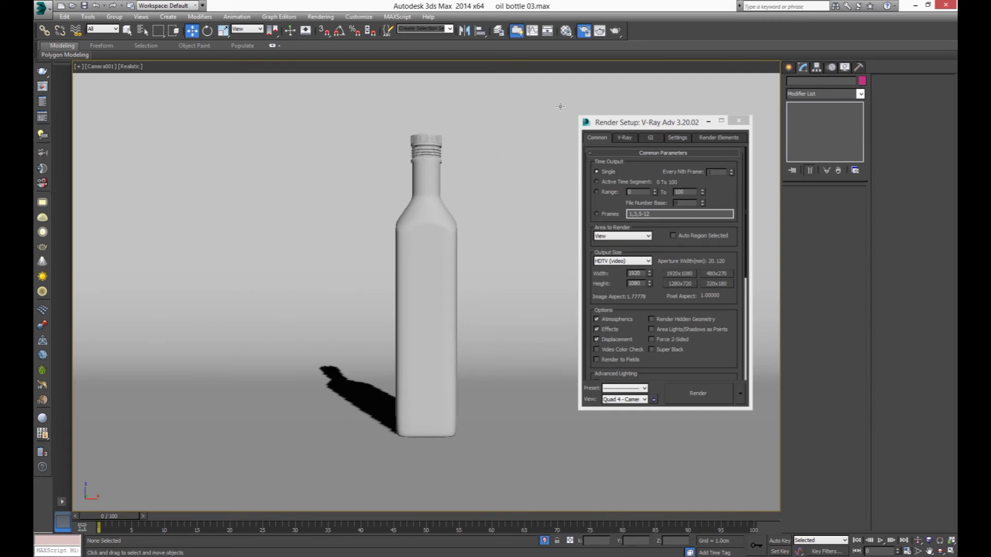
- Re-render Camera001 full-frame to show the lowered bottle on the backdrop
{"action": "left_click", "coordinate": [601, 36]}
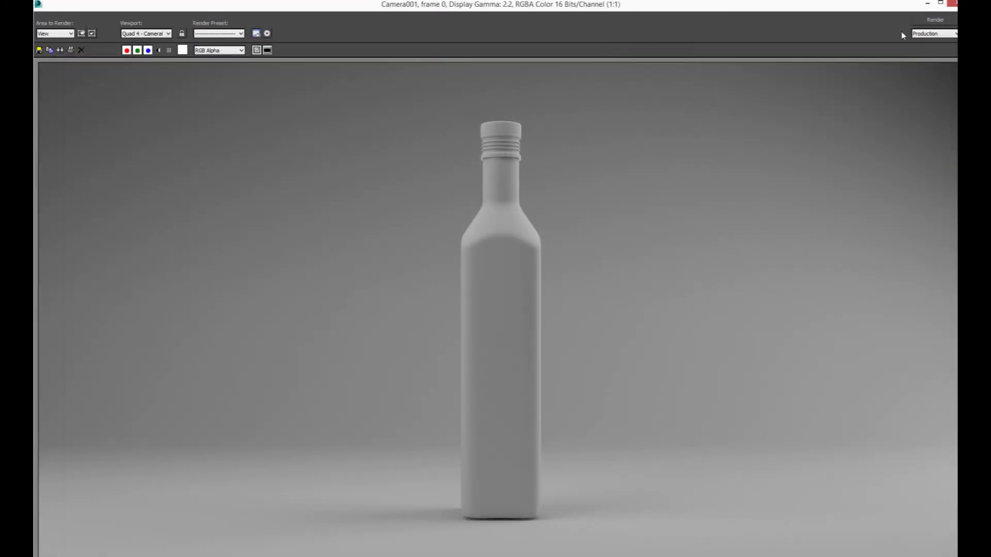
{"action": "left_click", "coordinate": [948, 21]}
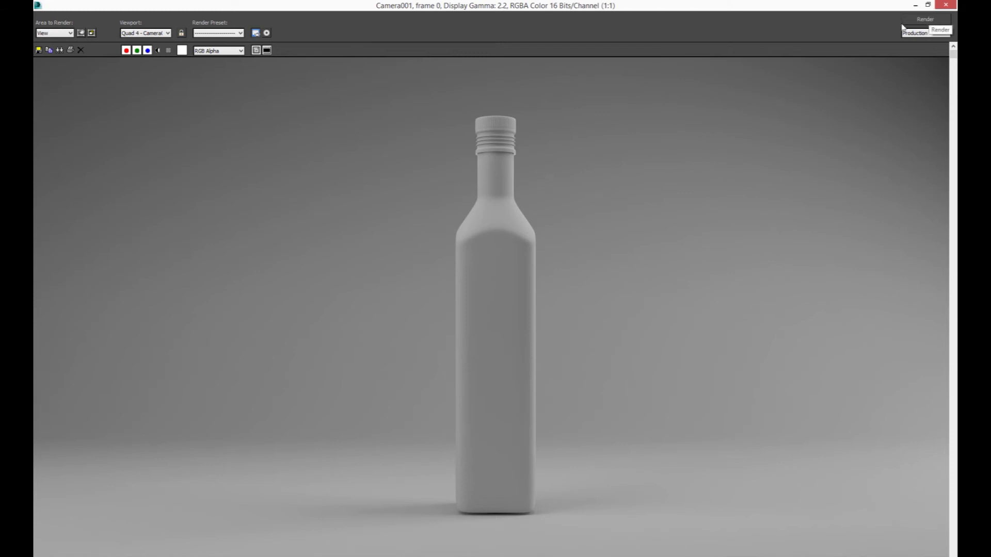
{"action": "left_click", "coordinate": [52, 33]}
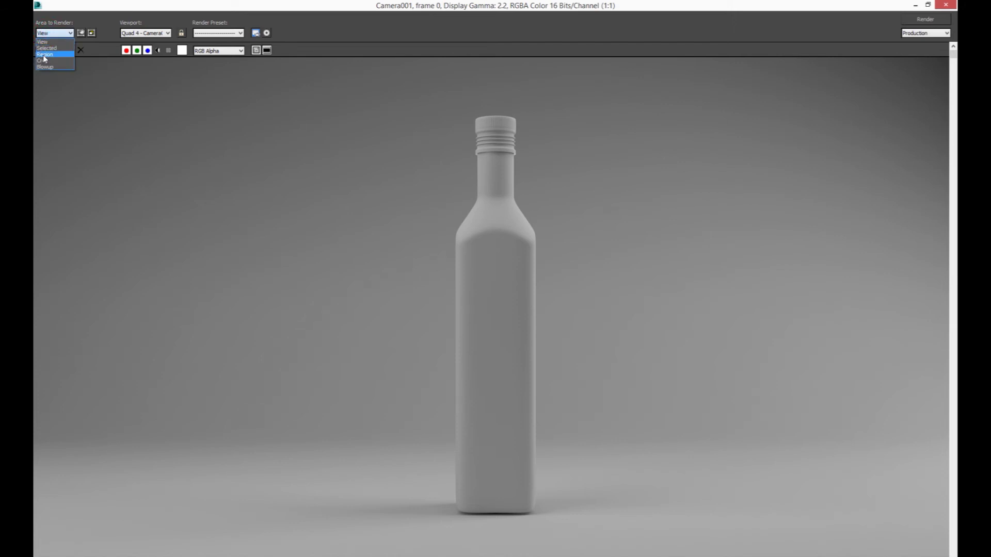
- Set Area to Render to Region, fit the region tightly around the bottle, and render it
{"action": "key", "text": "F10"}
{"action": "key", "text": "F10"}
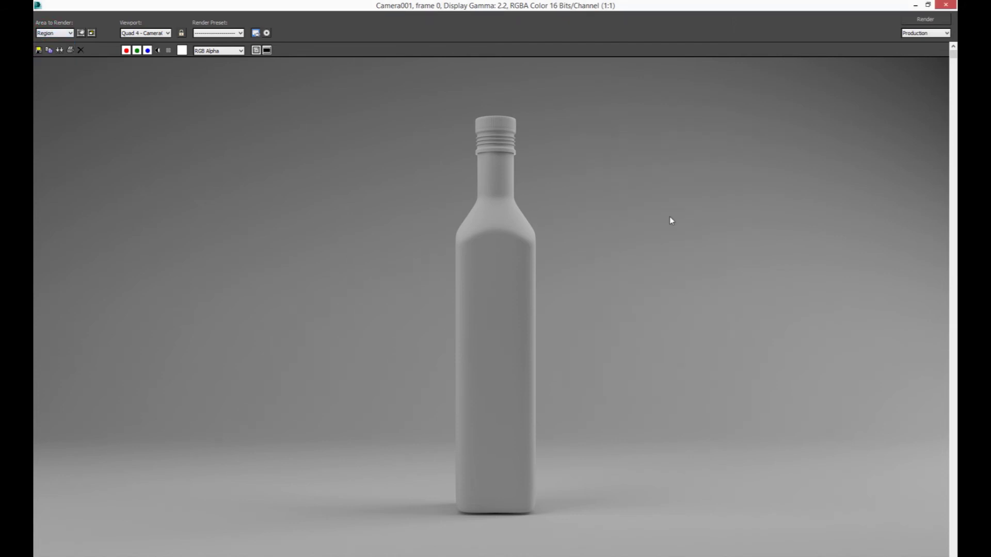
{"action": "left_click_drag", "start_coordinate": [669, 207], "coordinate": [667, 201]}
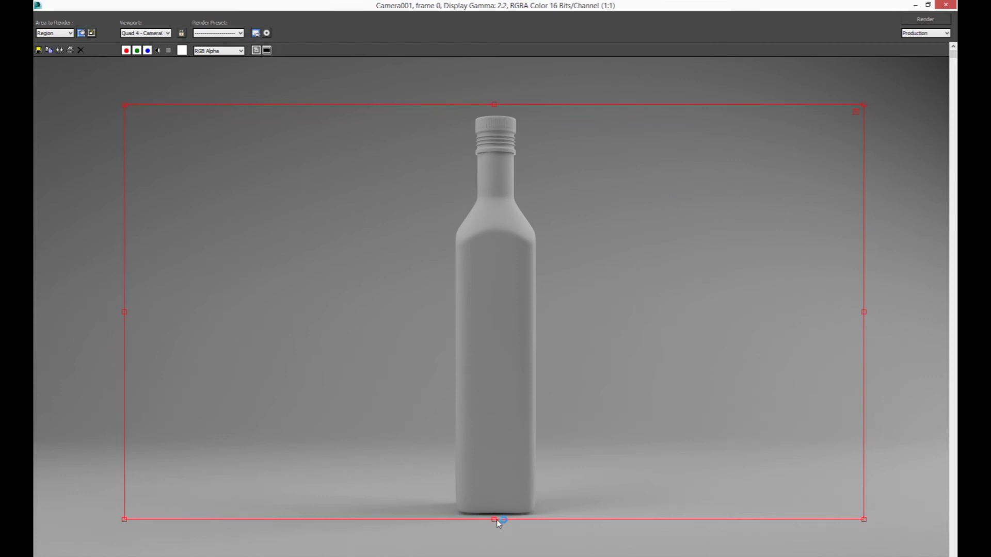
{"action": "left_click_drag", "start_coordinate": [496, 519], "coordinate": [479, 546]}
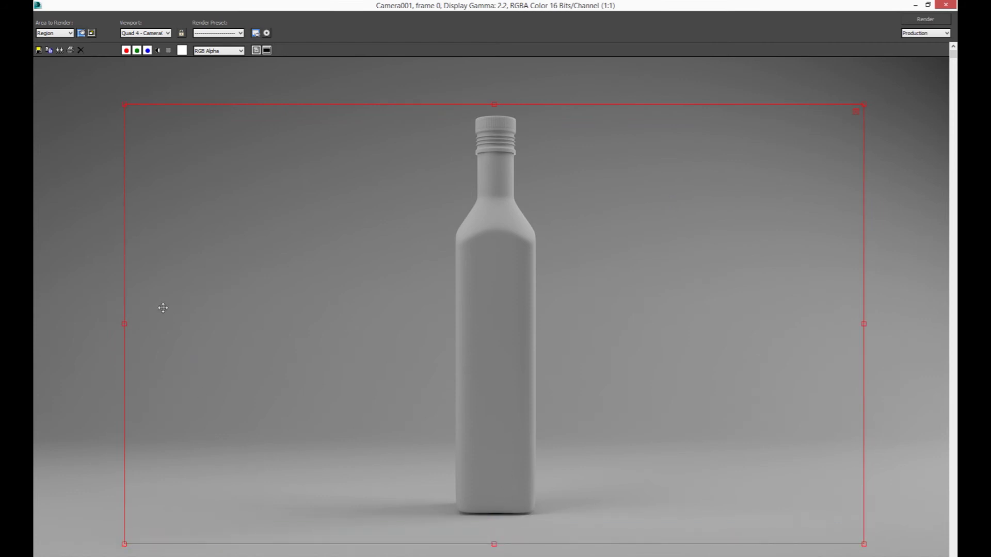
{"action": "left_click_drag", "start_coordinate": [125, 323], "coordinate": [272, 323]}
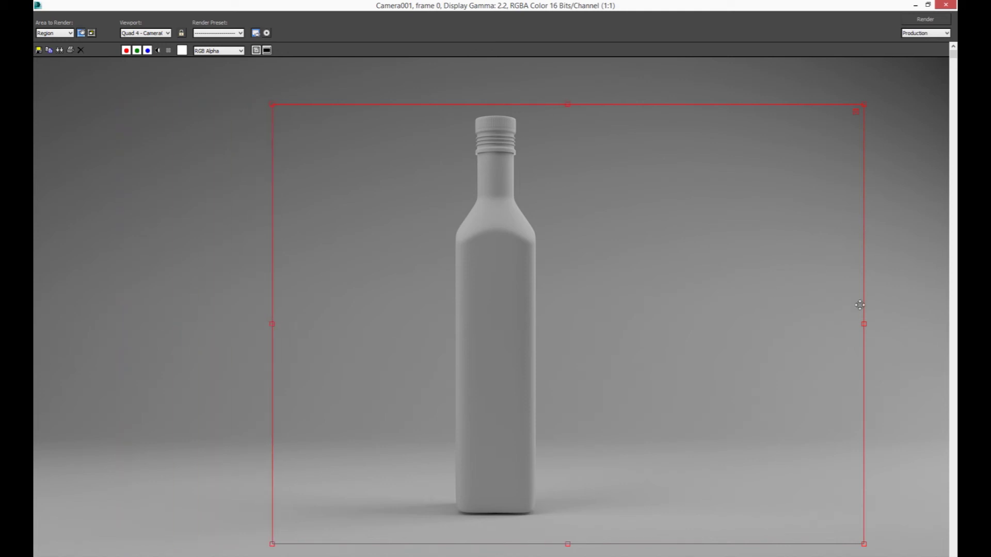
{"action": "left_click_drag", "start_coordinate": [865, 325], "coordinate": [681, 350]}
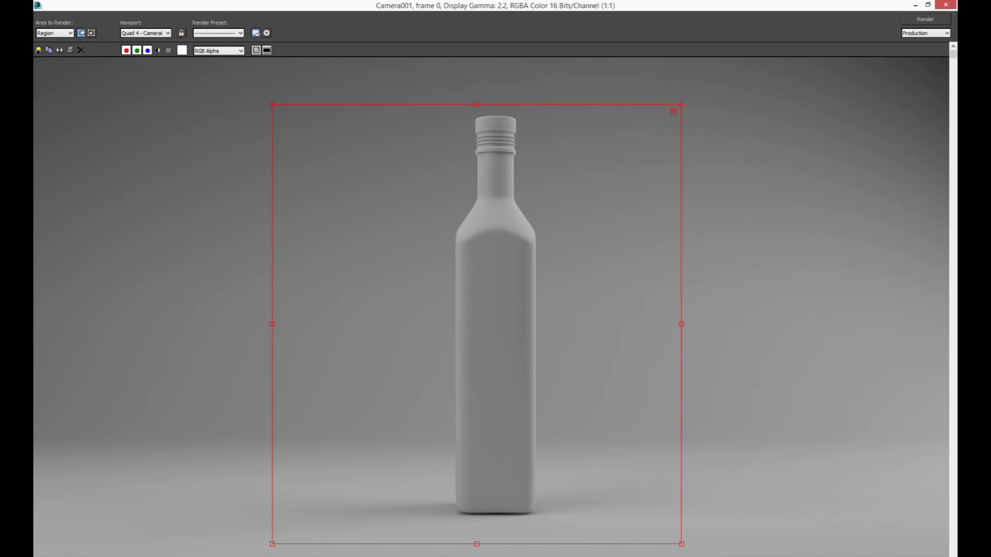
{"action": "left_click", "coordinate": [924, 21]}
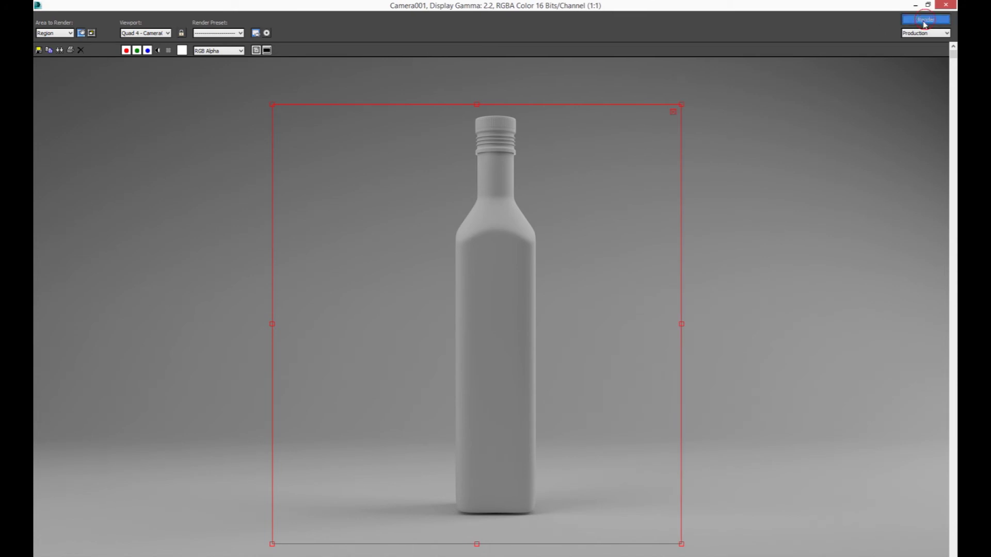
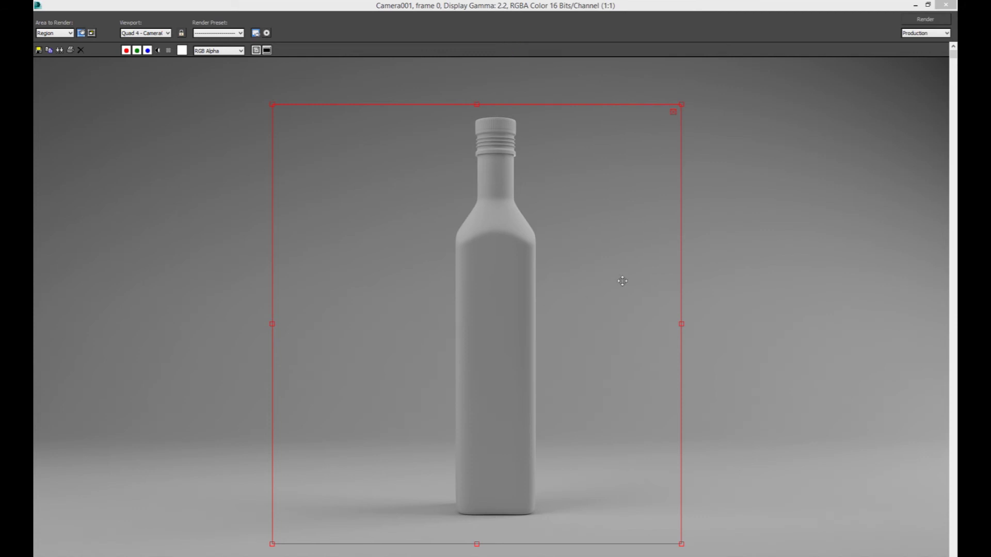
- Assign the 03 - Default V-Ray material to the bottle cap
{"action": "right_click", "coordinate": [720, 137]}
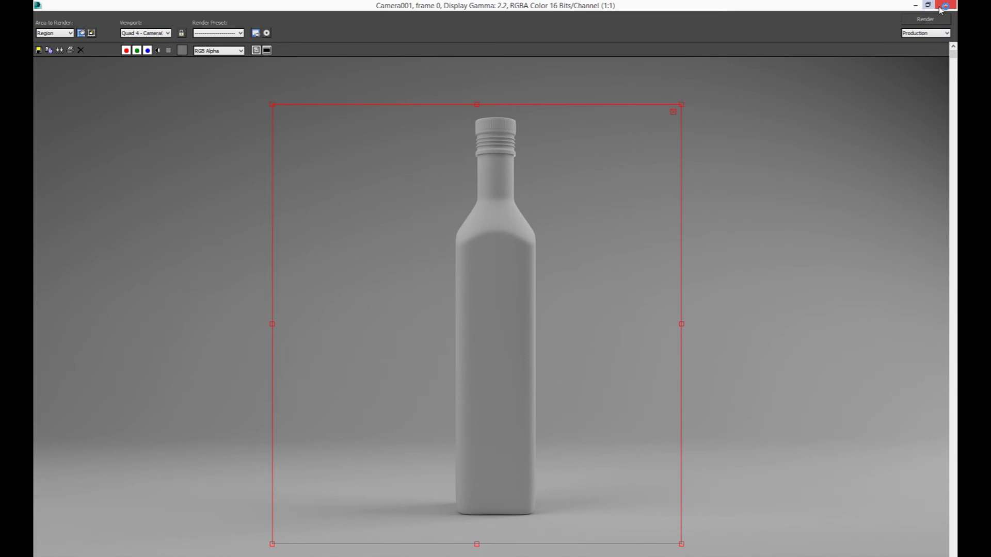
{"action": "left_click", "coordinate": [945, 6]}
{"action": "left_click", "coordinate": [344, 199]}
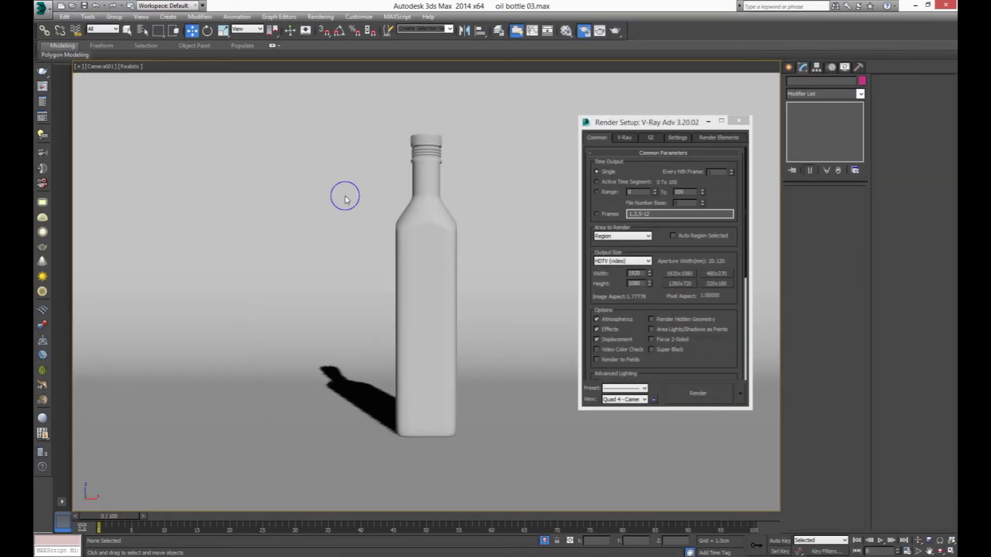
{"action": "left_click", "coordinate": [430, 143]}
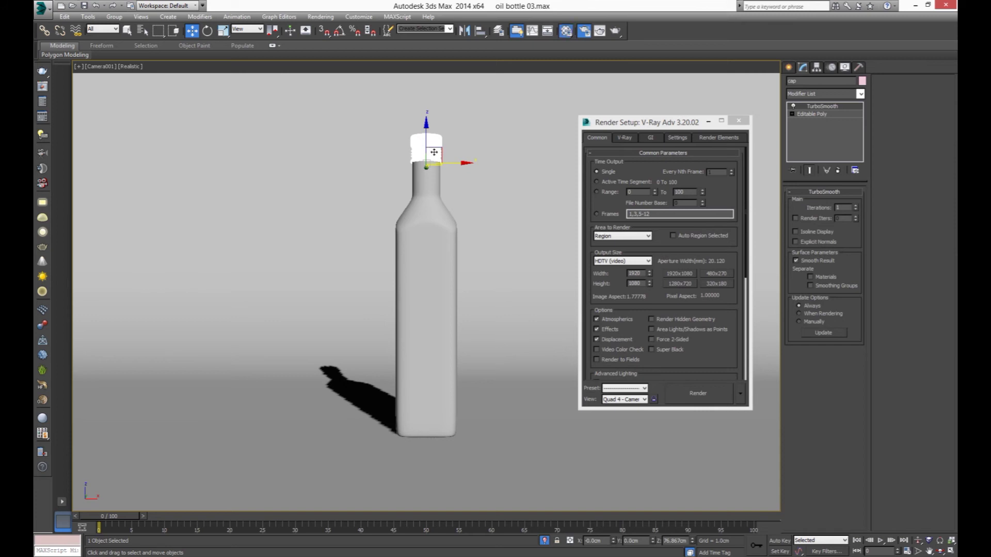
{"action": "key", "text": "m"}
{"action": "left_click", "coordinate": [663, 101]}
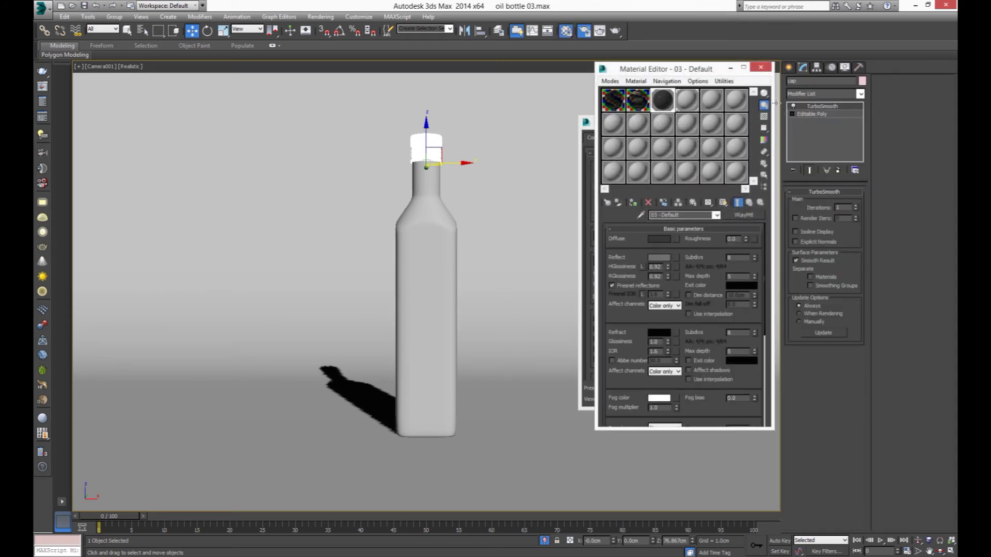
{"action": "left_click", "coordinate": [764, 117]}
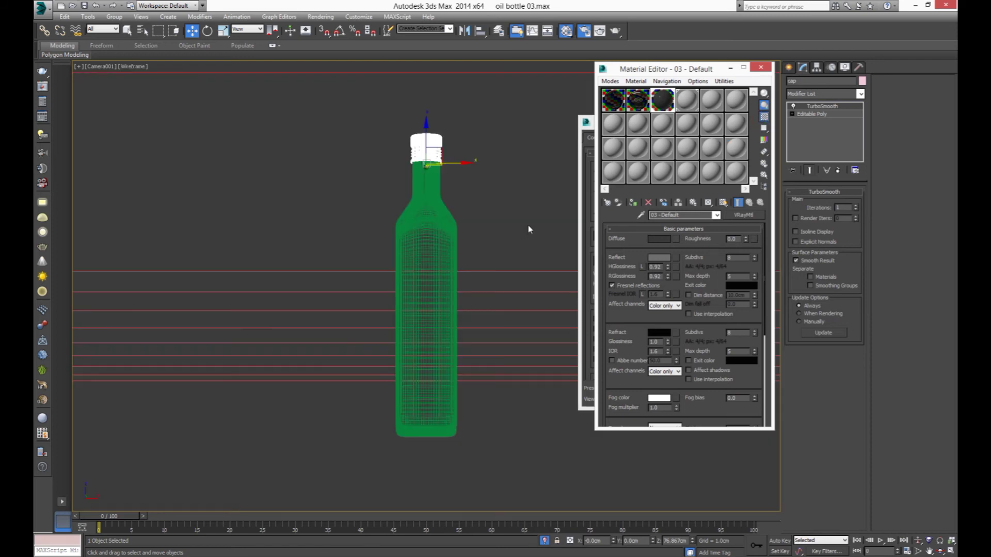
{"action": "left_click", "coordinate": [522, 233]}
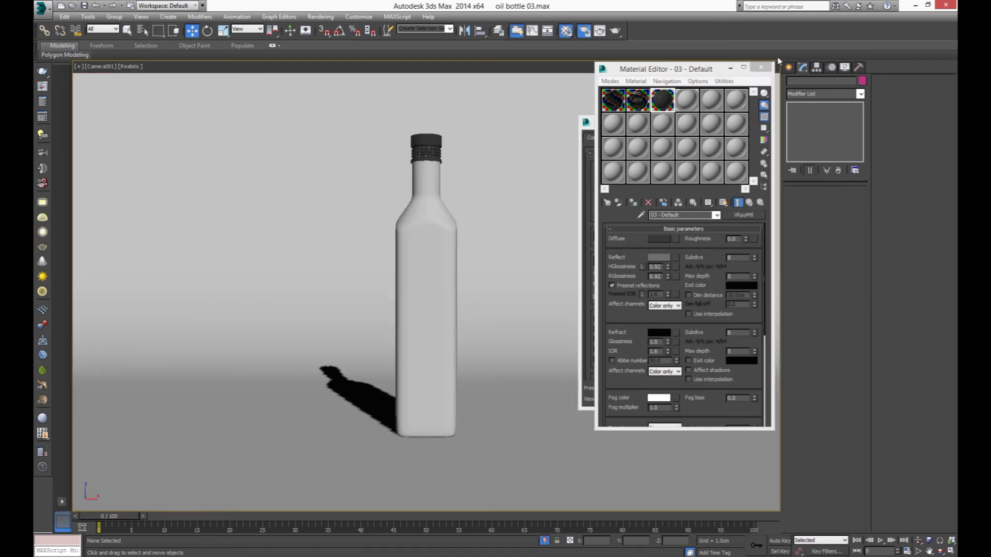
{"action": "left_click", "coordinate": [760, 67]}
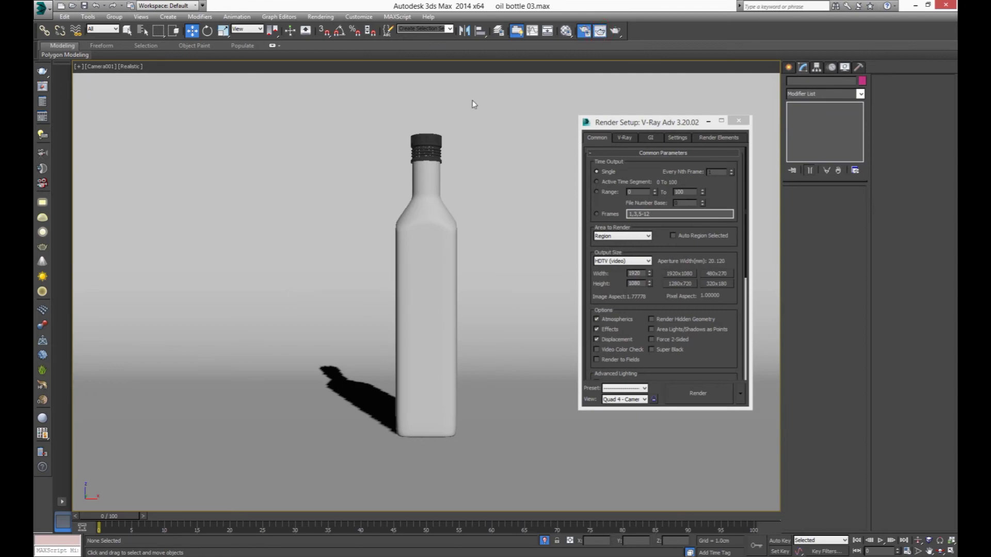
- Render a small region framed around the cap on the bottle neck
{"action": "key", "text": "shift+q"}
{"action": "left_click", "coordinate": [55, 33]}
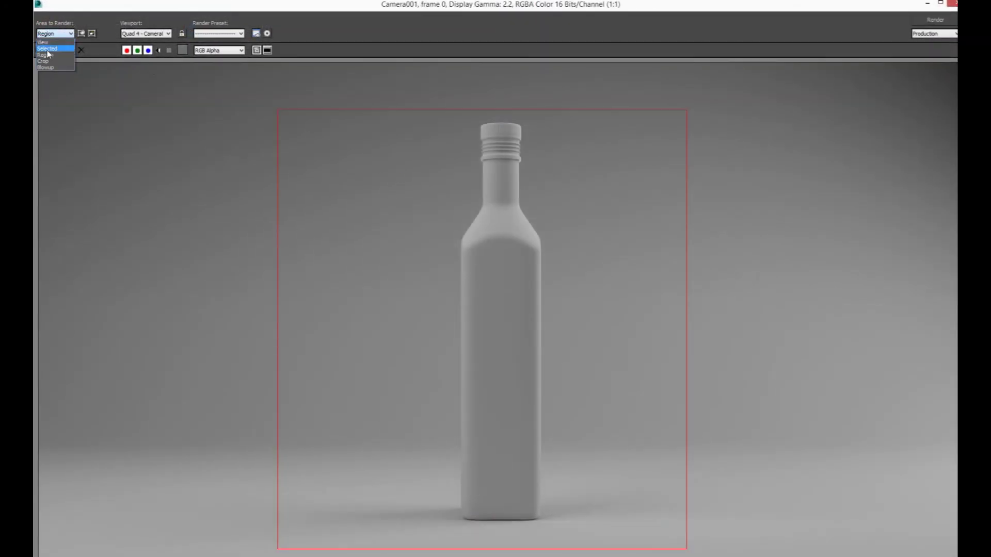
{"action": "left_click", "coordinate": [49, 53]}
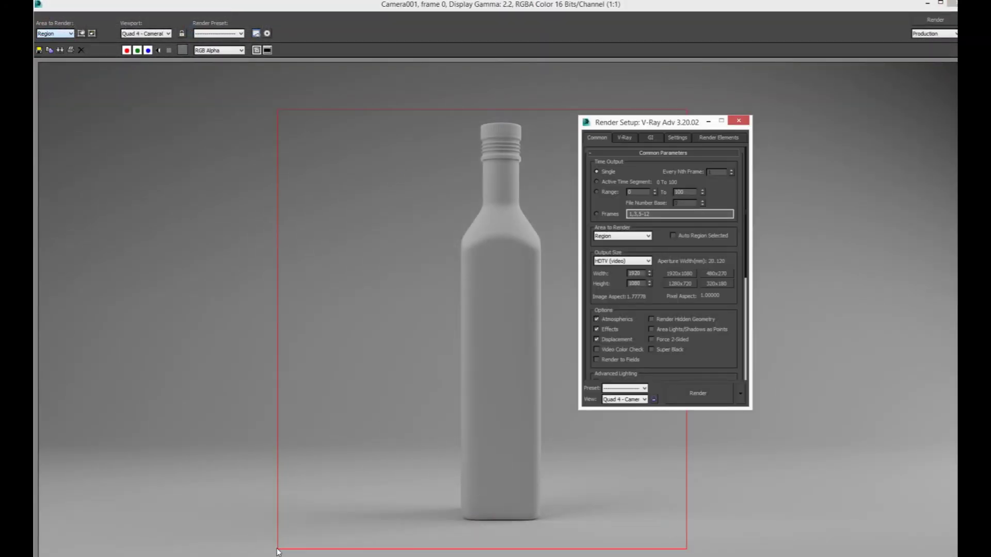
{"action": "left_click", "coordinate": [738, 120]}
{"action": "mouse_move", "coordinate": [685, 108]}
{"action": "left_mouse_down"}
{"action": "mouse_move", "coordinate": [385, 436]}
{"action": "mouse_move", "coordinate": [499, 142]}
{"action": "mouse_move", "coordinate": [549, 140]}
{"action": "left_mouse_up"}
{"action": "left_click_drag", "start_coordinate": [578, 226], "coordinate": [533, 190]}
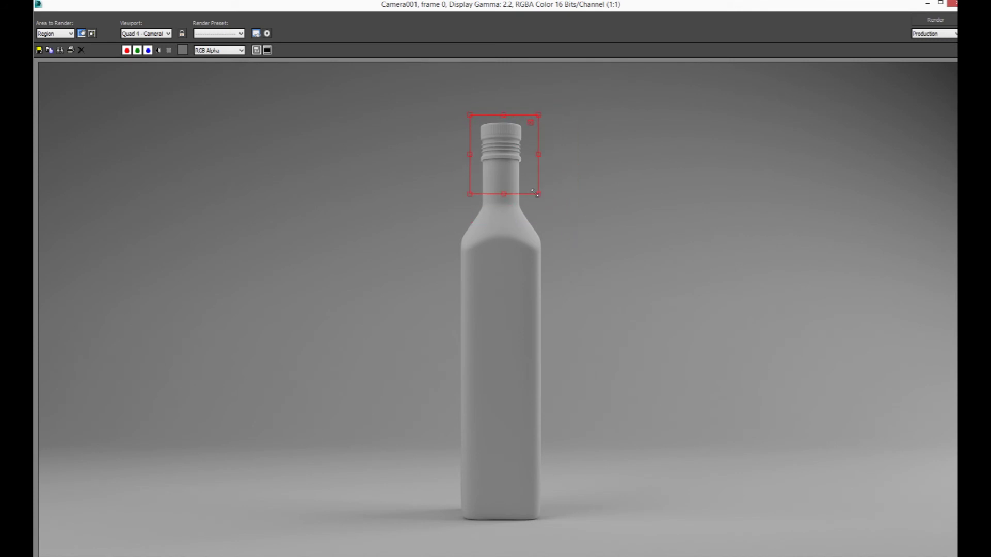
{"action": "left_click", "coordinate": [951, 19]}
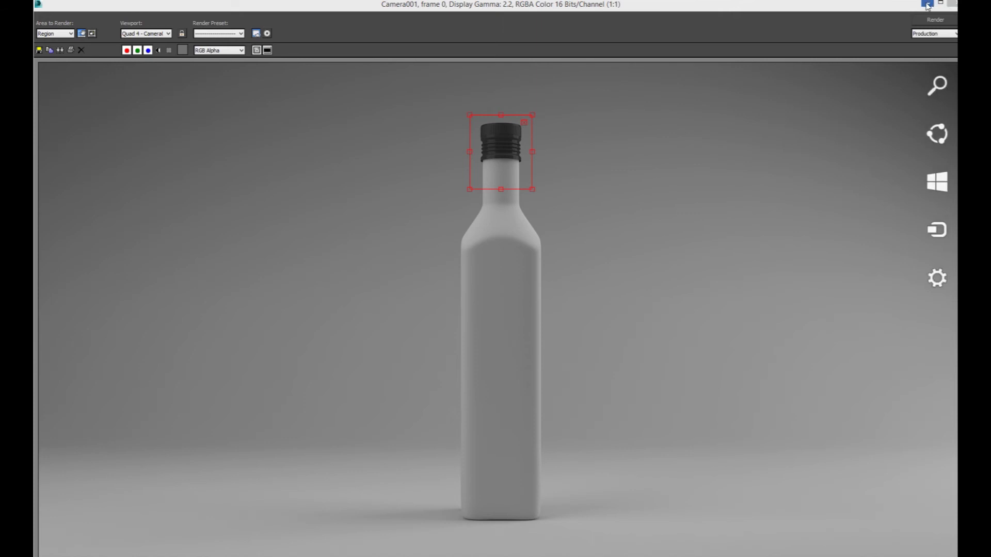
- Set the cap material's diffuse colour to near-black RGB 2
{"action": "left_click", "coordinate": [927, 4]}
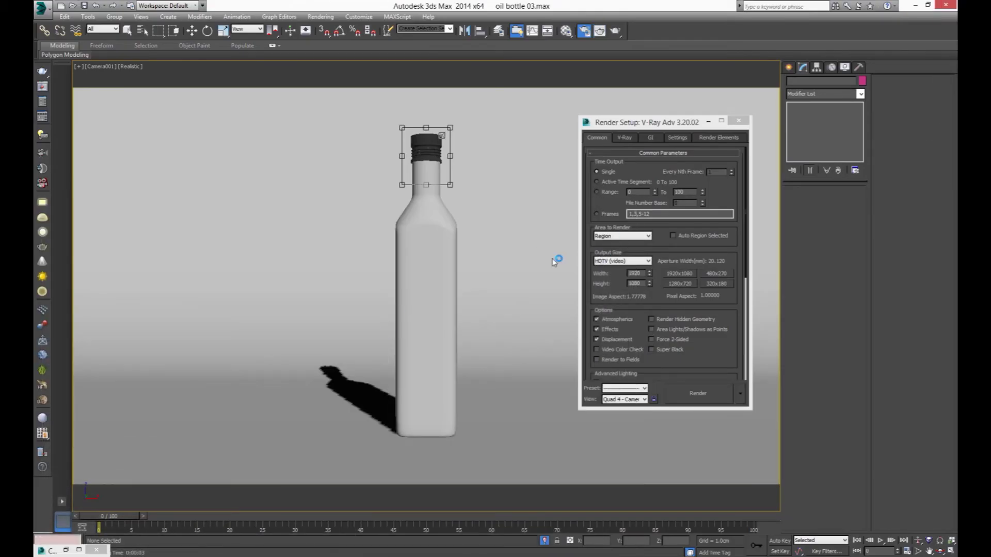
{"action": "left_click", "coordinate": [566, 30]}
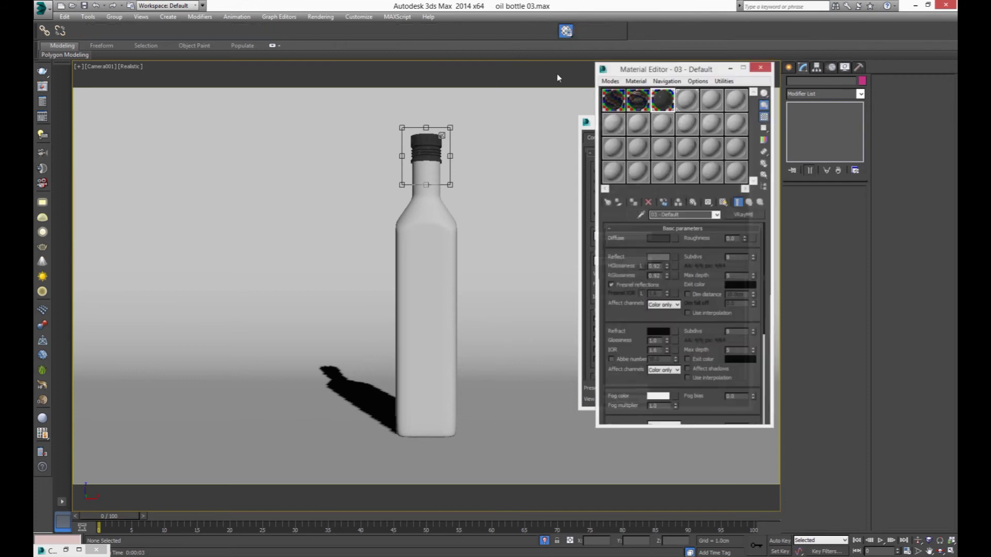
{"action": "left_click", "coordinate": [664, 238]}
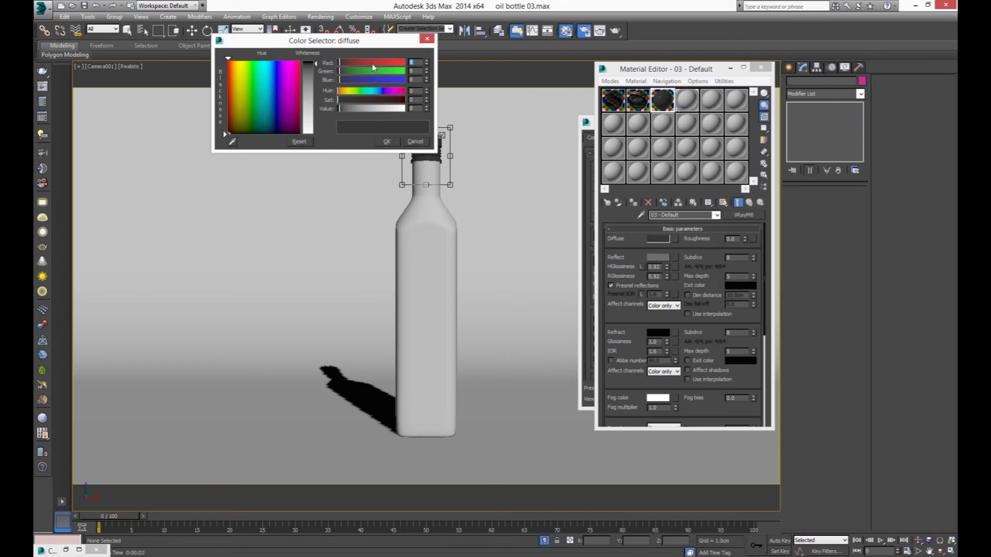
{"action": "type", "text": "2"}
{"action": "key", "text": "Tab"}
{"action": "type", "text": "2"}
{"action": "key", "text": "Tab"}
{"action": "type", "text": "2"}
{"action": "key", "text": "Tab"}
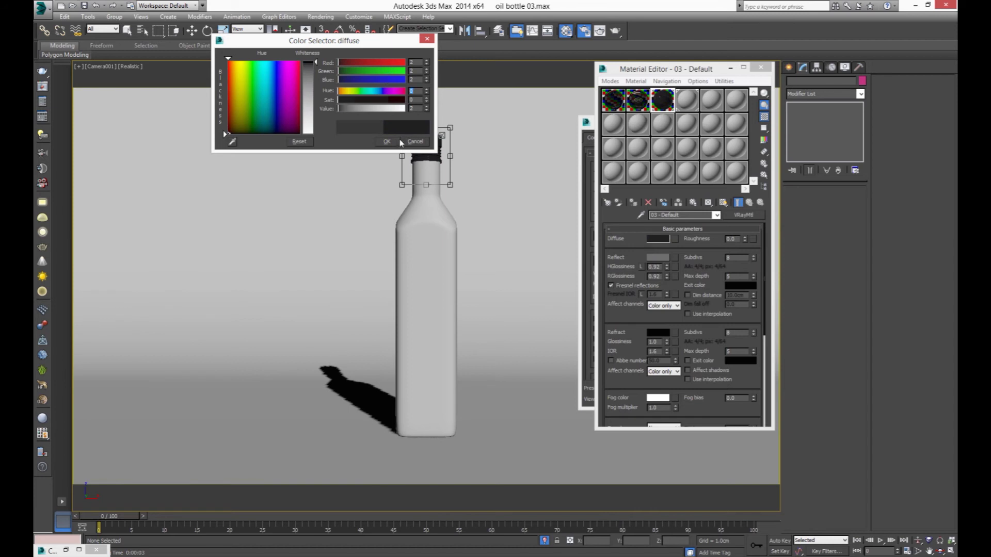
{"action": "left_click", "coordinate": [388, 142]}
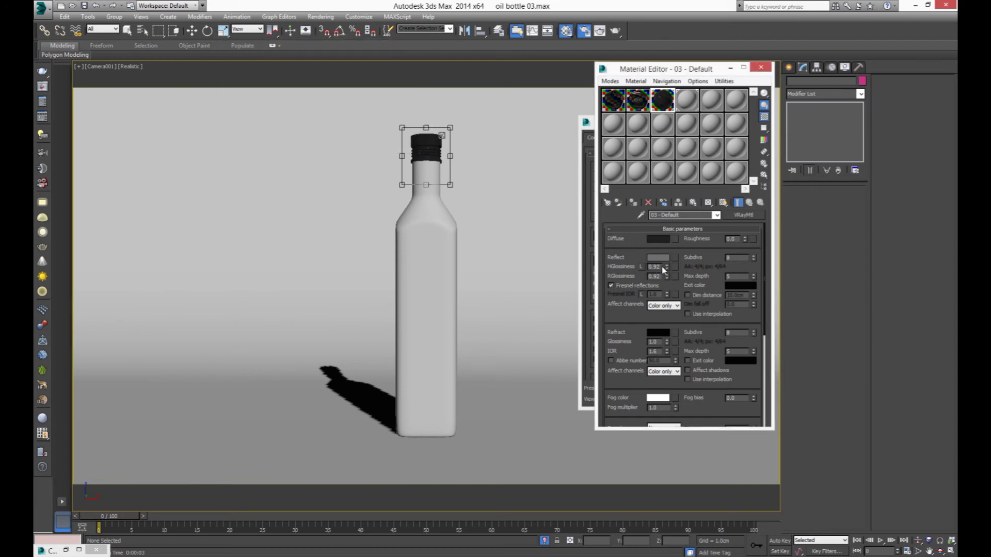
- Try glossiness values 1 and 0.8 and render the cap region to check
{"action": "type", "text": "1"}
{"action": "key", "text": "Tab"}
{"action": "type", "text": ".8"}
{"action": "left_click", "coordinate": [658, 257]}
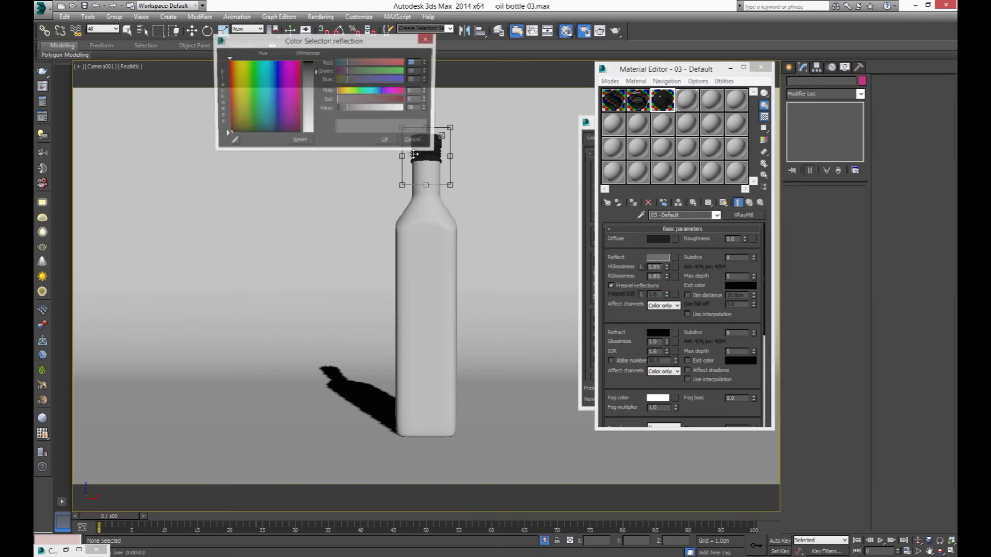
{"action": "left_click", "coordinate": [381, 142]}
{"action": "left_click", "coordinate": [599, 31]}
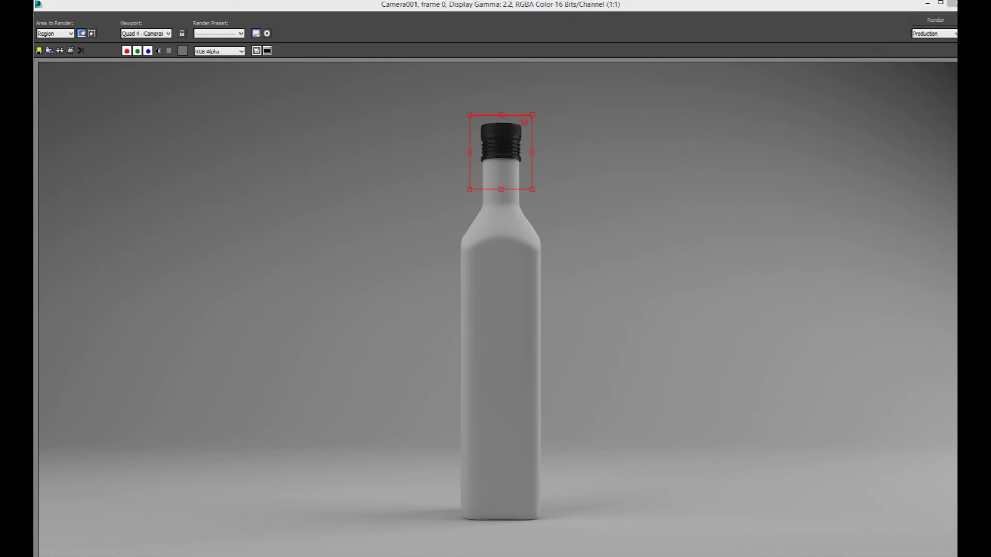
{"action": "left_click", "coordinate": [953, 4]}
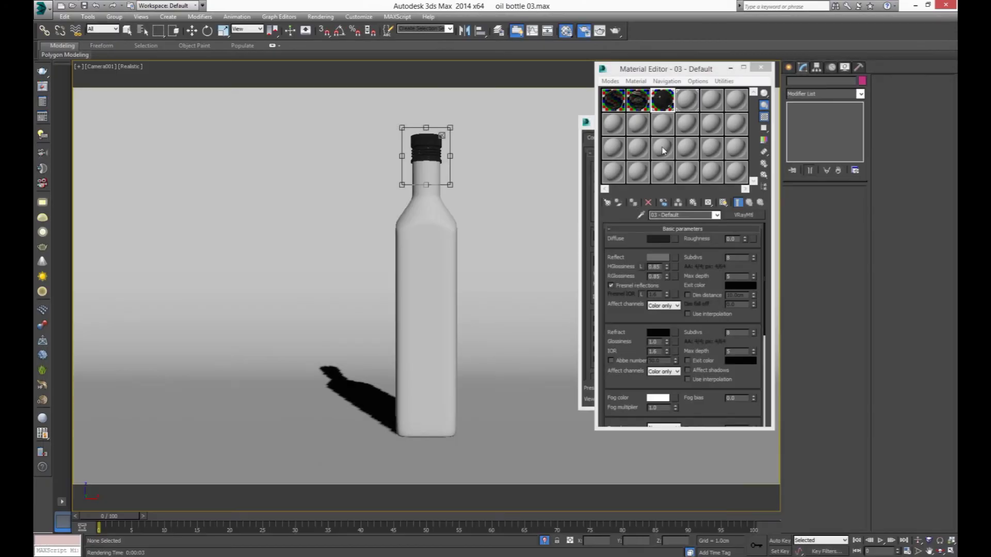
- Set both highlight and reflection glossiness to 0.65
{"action": "double_click", "coordinate": [663, 266]}
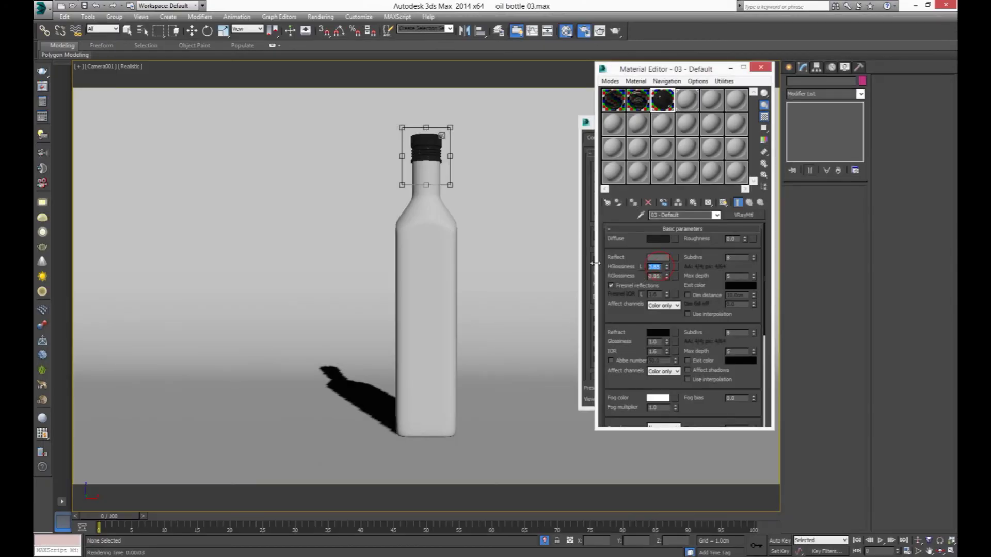
{"action": "type", "text": "10.65"}
{"action": "key", "text": "Return"}
{"action": "double_click", "coordinate": [654, 277]}
{"action": "type", "text": ".65"}
- Lighten the reflection colour to grey and re-render the cap region
{"action": "left_click", "coordinate": [658, 258]}
{"action": "left_click_drag", "start_coordinate": [322, 85], "coordinate": [323, 96]}
{"action": "left_click", "coordinate": [391, 151]}
{"action": "left_click", "coordinate": [616, 32]}
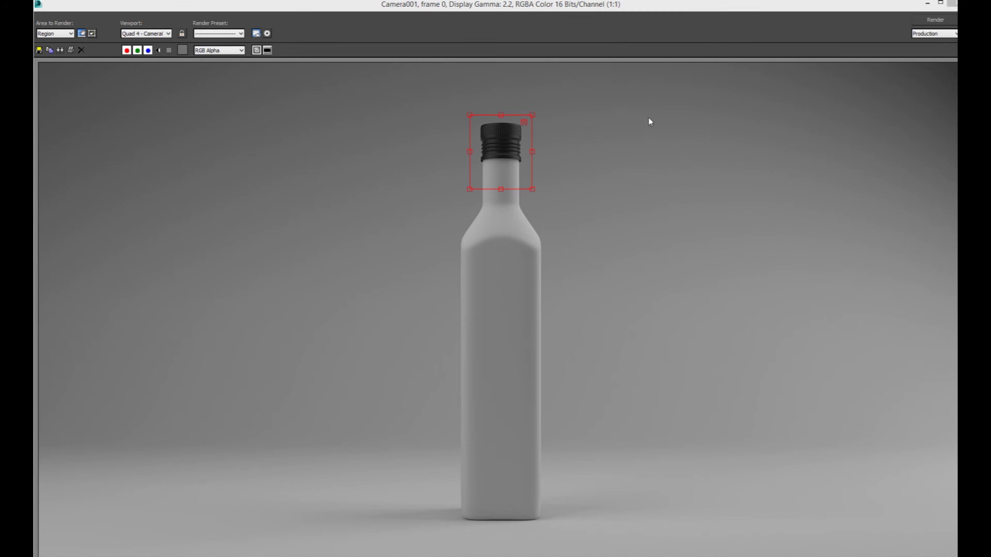
{"action": "left_click", "coordinate": [952, 4]}
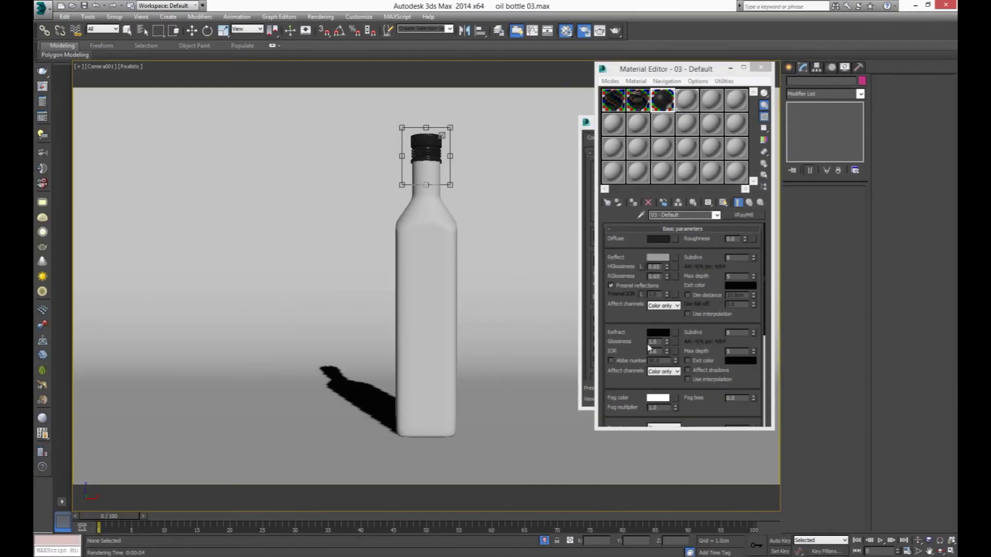
- Lighten the reflection colour a bit further and review the material parameters
{"action": "scroll", "coordinate": [684, 287], "scroll_direction": "down", "scroll_amount": 2}
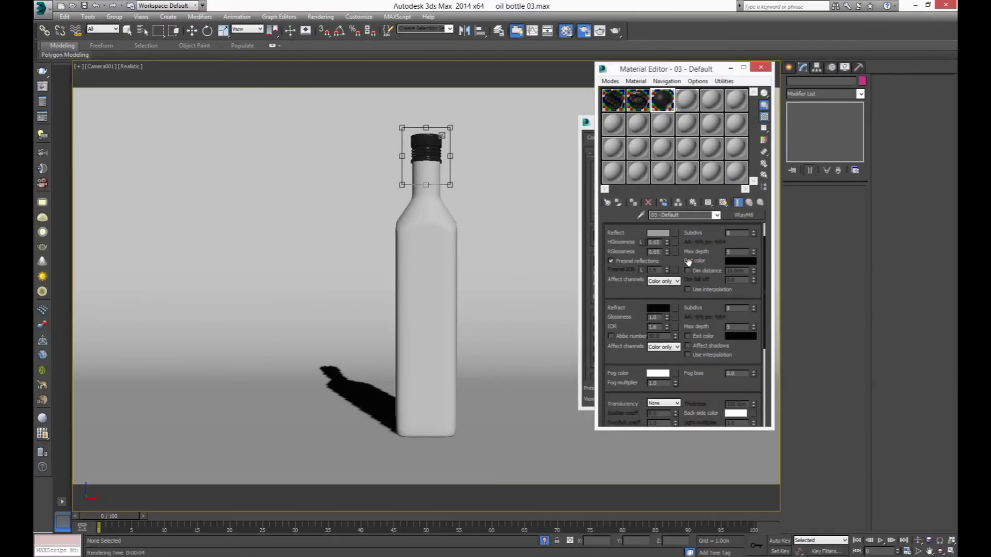
{"action": "scroll", "coordinate": [684, 287], "scroll_direction": "up", "scroll_amount": 2}
{"action": "left_click", "coordinate": [657, 257]}
{"action": "left_click_drag", "start_coordinate": [391, 108], "coordinate": [405, 108]}
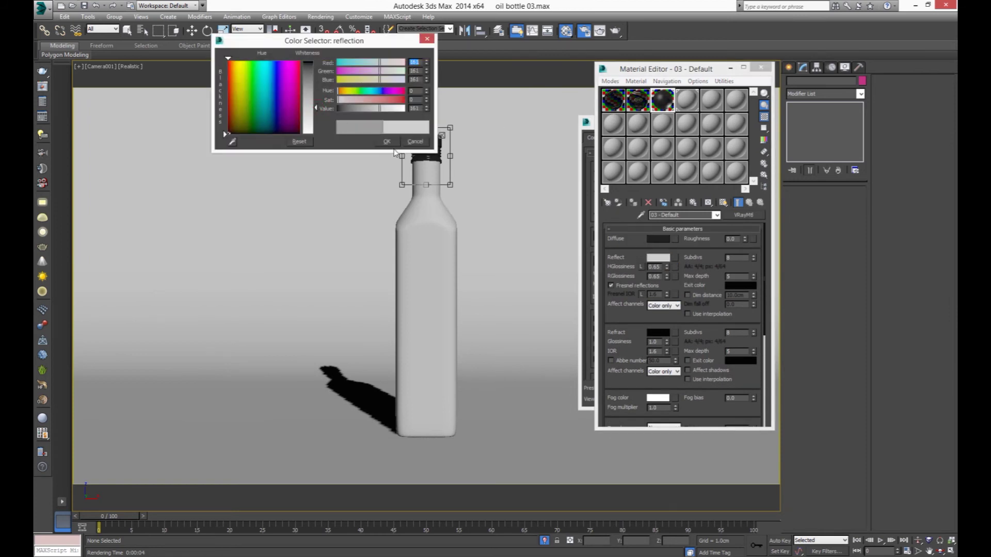
{"action": "left_click", "coordinate": [386, 142]}
{"action": "scroll", "coordinate": [636, 234], "scroll_direction": "down", "scroll_amount": 1}
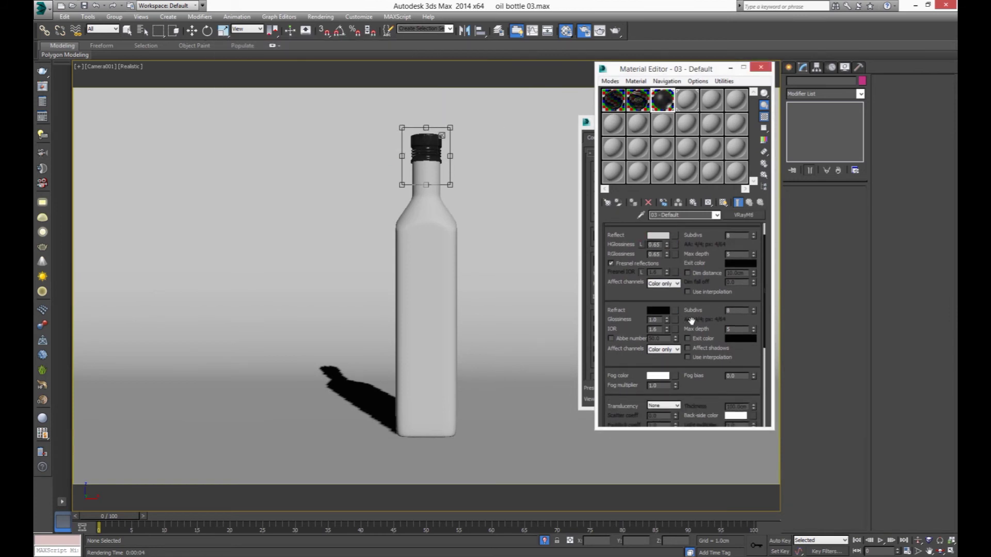
{"action": "left_click_drag", "start_coordinate": [615, 294], "coordinate": [616, 306]}
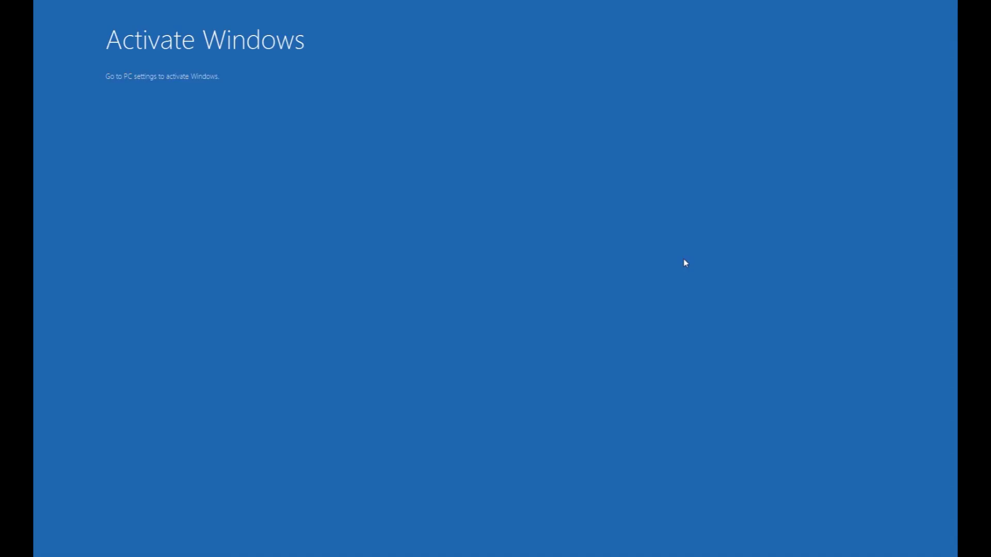
- Open the Windows activation settings, then minimize PC settings to return to 3ds Max
{"action": "key", "text": "Return"}
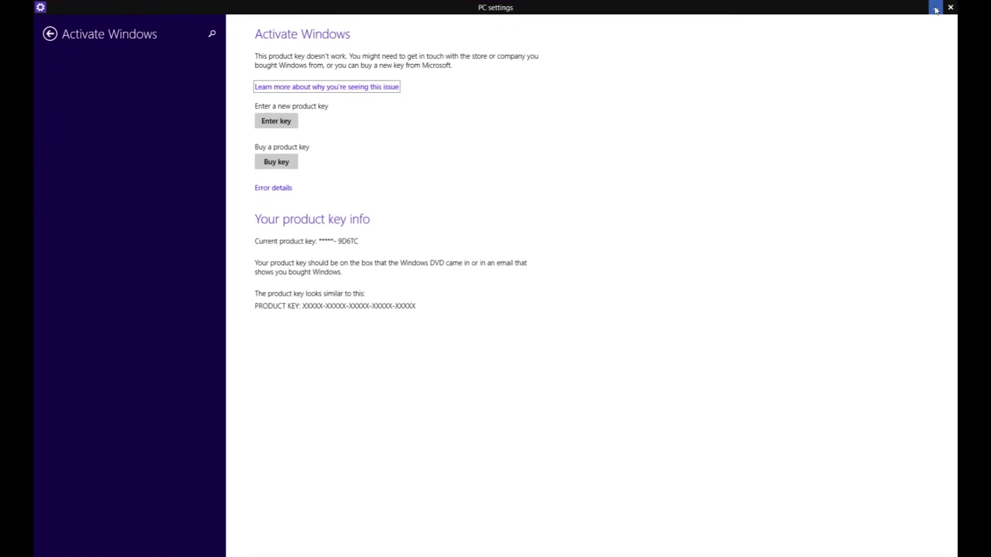
{"action": "left_click", "coordinate": [935, 8]}
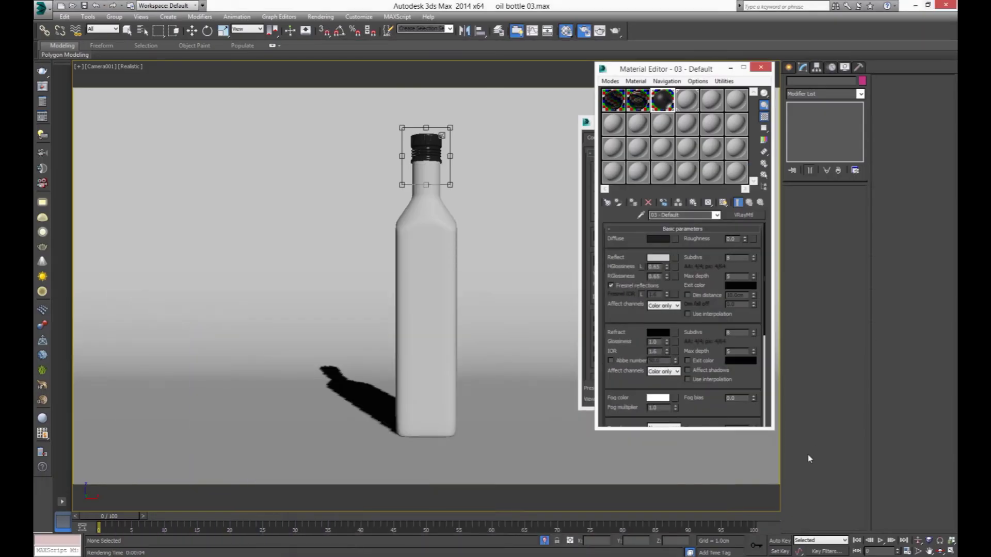
{"action": "double_click", "coordinate": [730, 257]}
{"action": "left_click", "coordinate": [630, 272]}
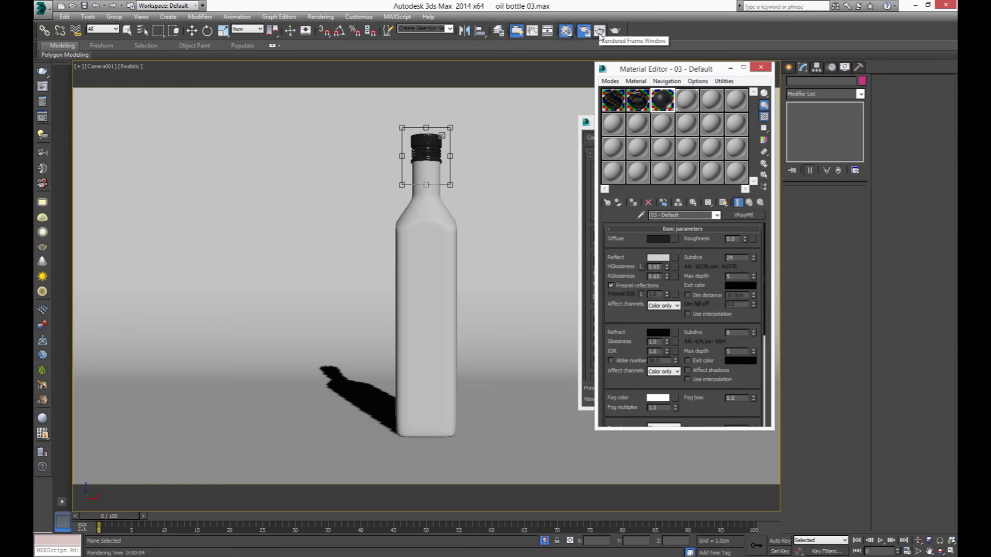
{"action": "left_click", "coordinate": [617, 32]}
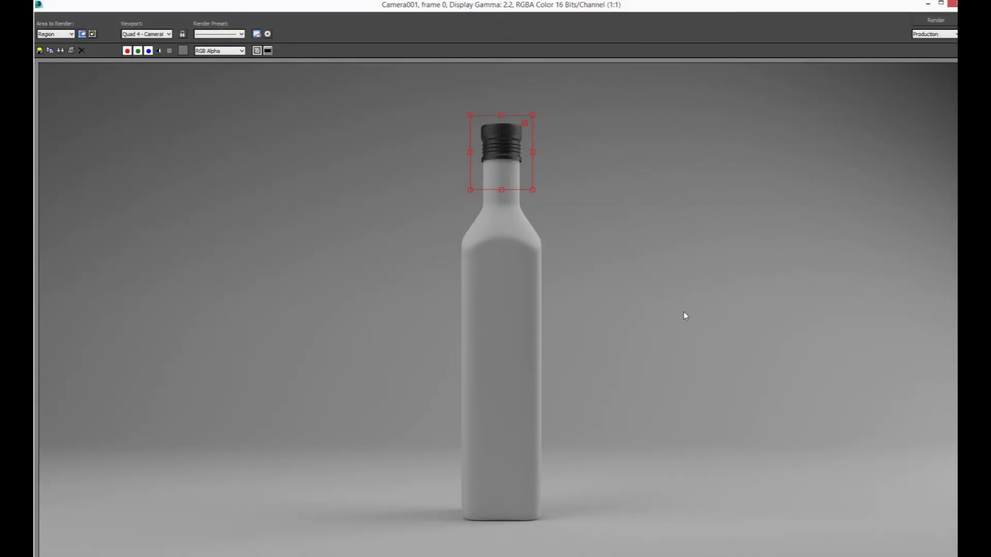
{"action": "left_click", "coordinate": [946, 6]}
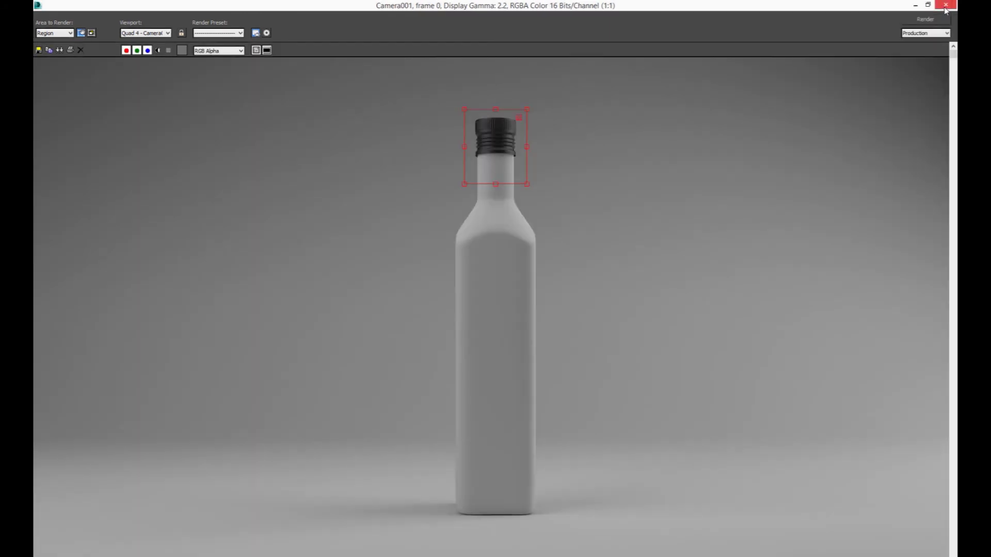
{"action": "left_click", "coordinate": [946, 6]}
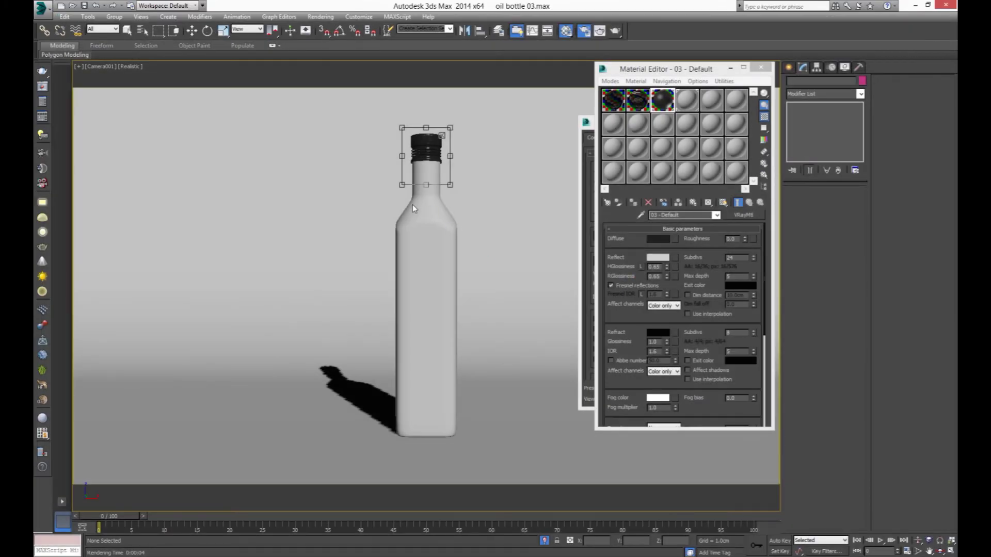
- Assign the 02-Default glass blend material to the bottle and set the viewport to Shaded
{"action": "left_click", "coordinate": [429, 208]}
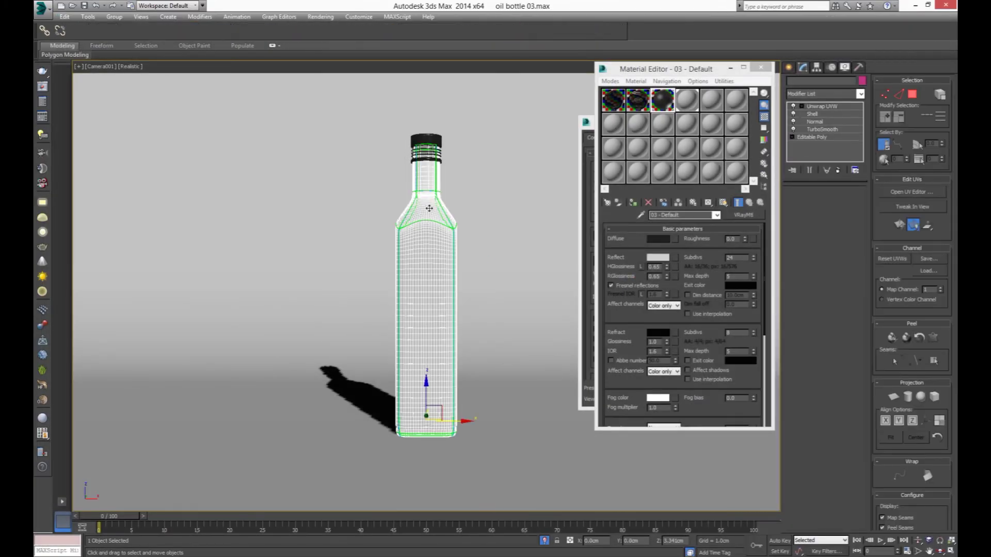
{"action": "left_click", "coordinate": [640, 108]}
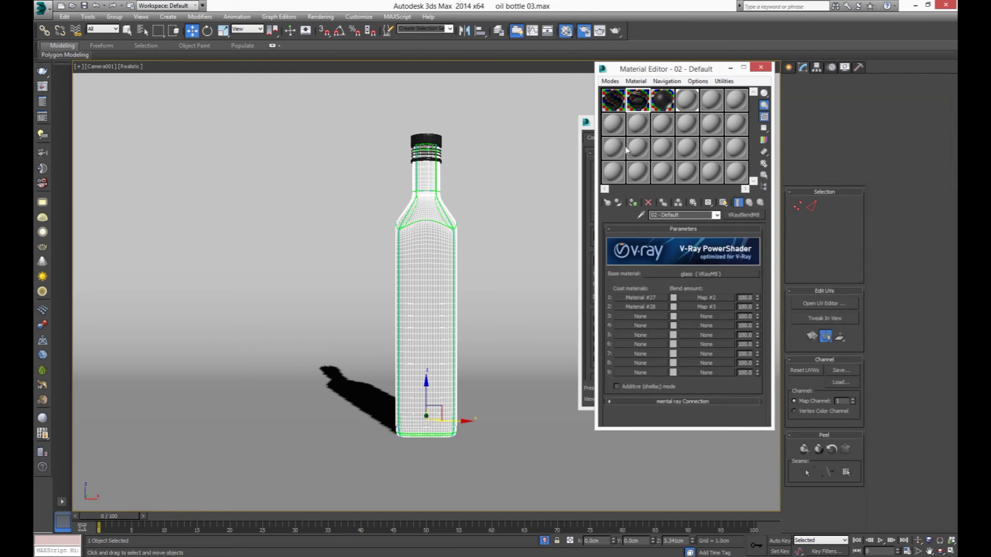
{"action": "left_click", "coordinate": [633, 203]}
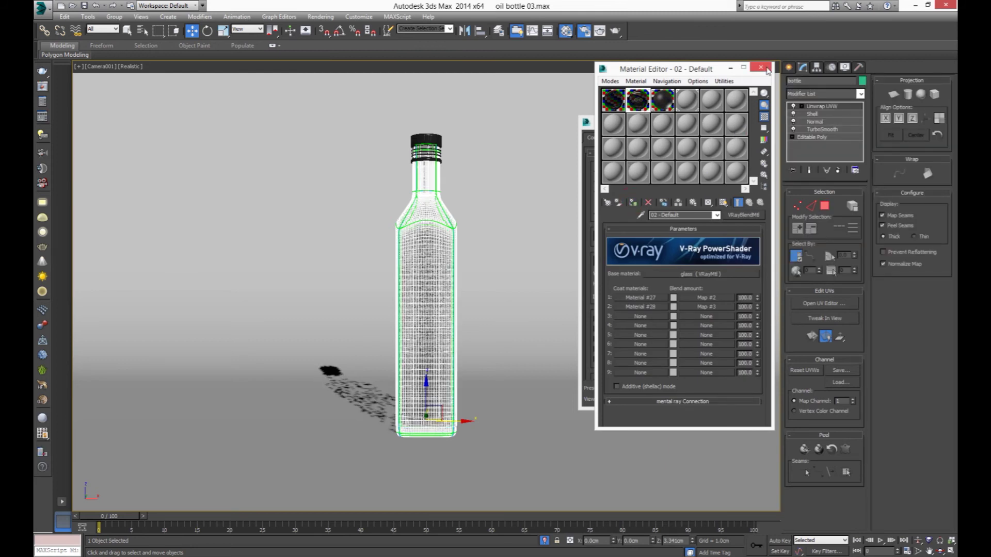
{"action": "left_click", "coordinate": [760, 67]}
{"action": "left_click", "coordinate": [490, 408]}
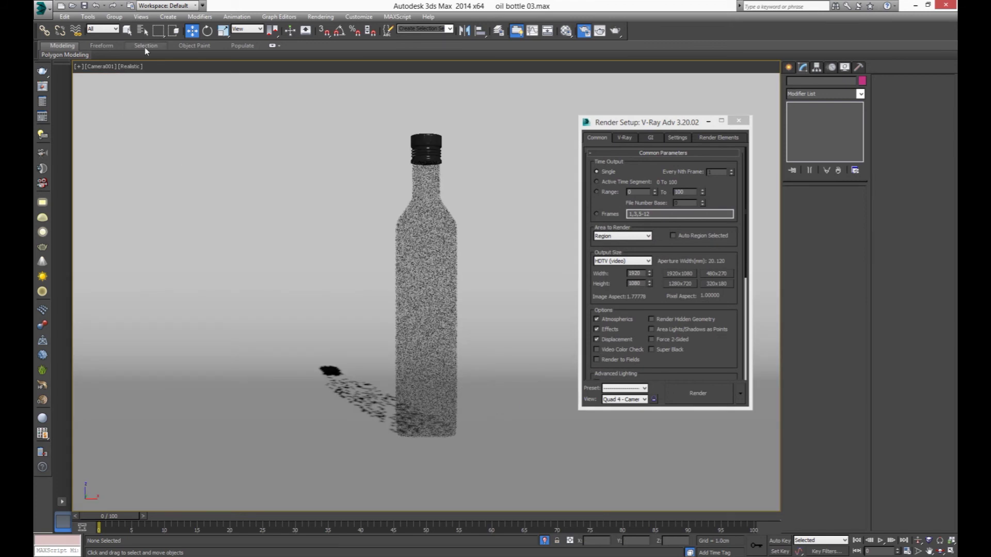
{"action": "left_click", "coordinate": [131, 66]}
{"action": "left_click", "coordinate": [155, 88]}
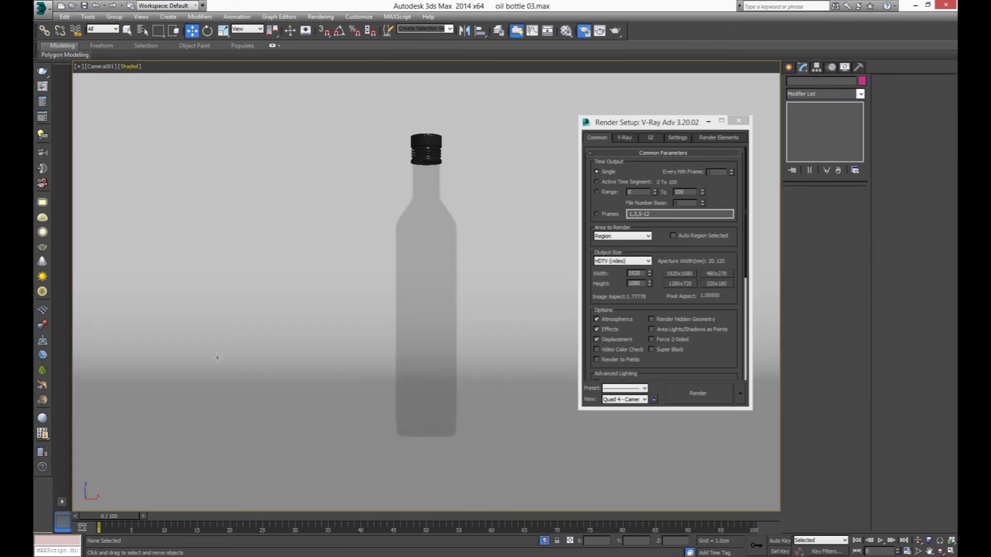
- Render a region covering the whole bottle from neck to base
{"action": "left_click", "coordinate": [600, 32]}
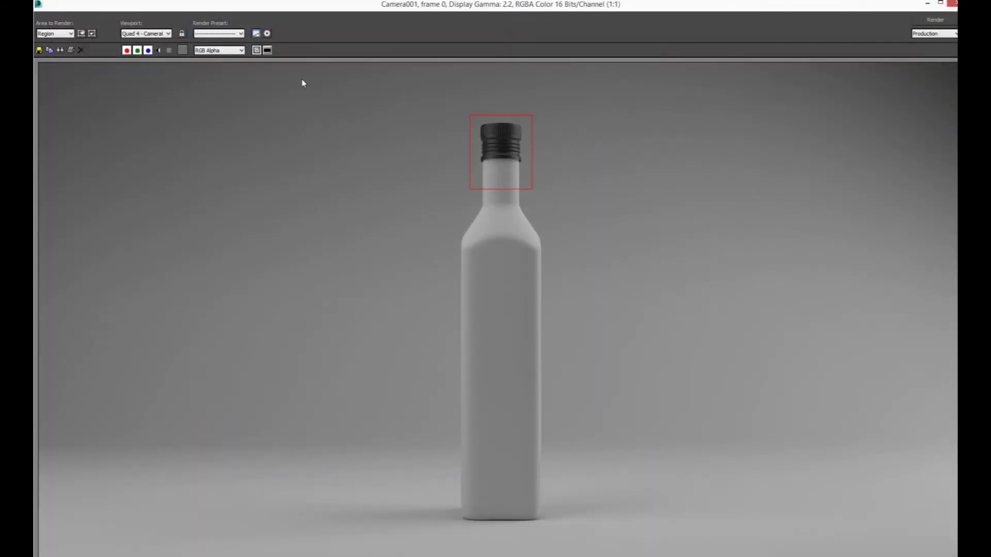
{"action": "left_click", "coordinate": [54, 33]}
{"action": "key", "text": "F10"}
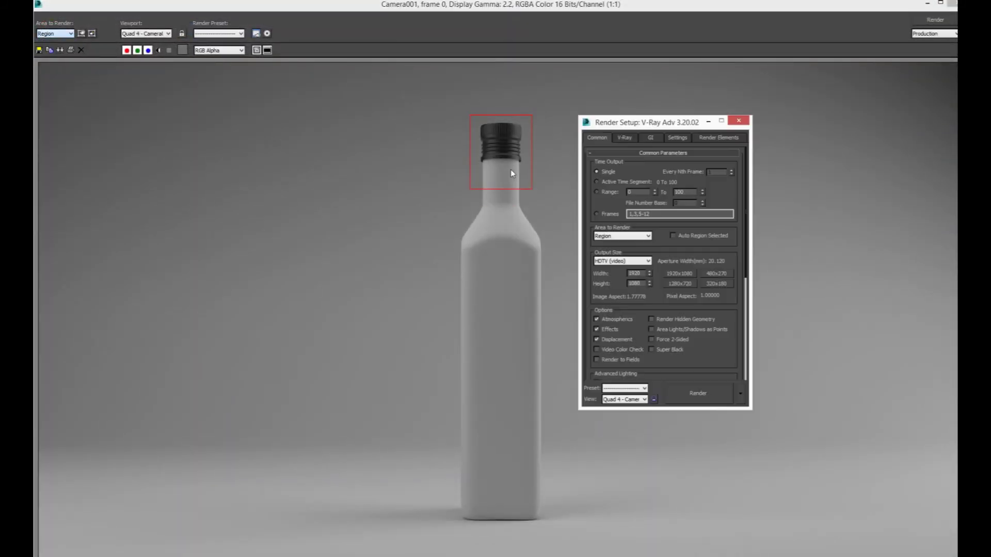
{"action": "left_click_drag", "start_coordinate": [501, 169], "coordinate": [499, 202]}
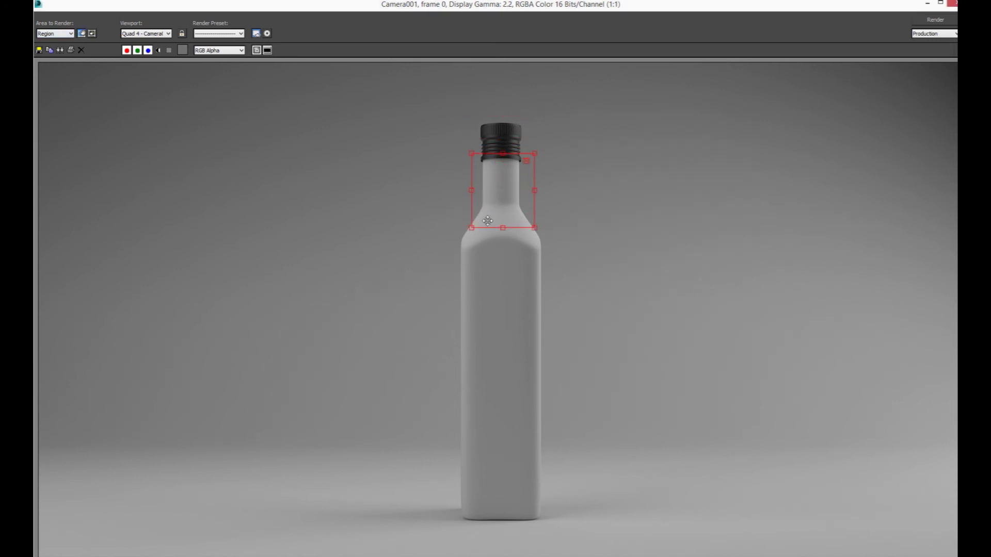
{"action": "mouse_move", "coordinate": [473, 227]}
{"action": "left_mouse_down"}
{"action": "mouse_move", "coordinate": [442, 313]}
{"action": "mouse_move", "coordinate": [455, 528]}
{"action": "left_mouse_up"}
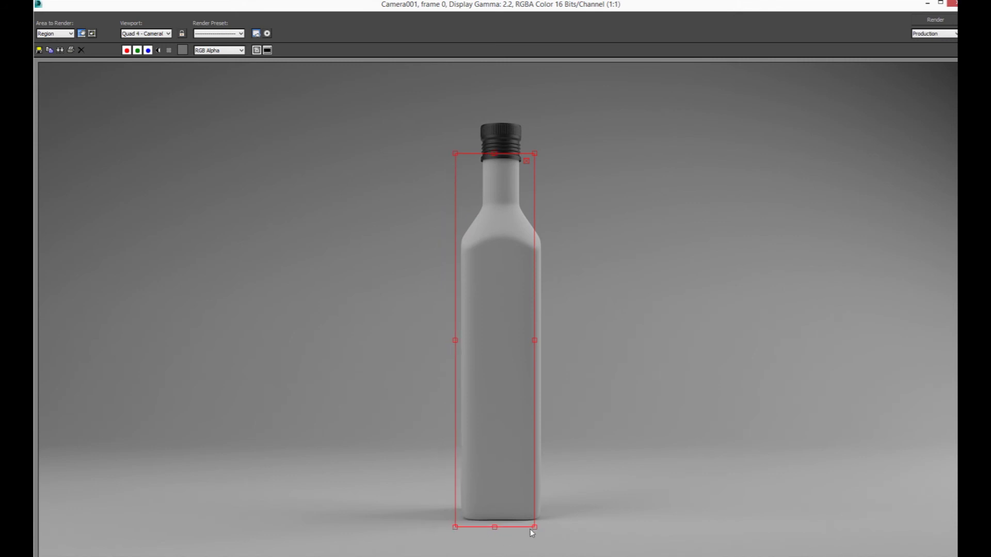
{"action": "left_click_drag", "start_coordinate": [535, 527], "coordinate": [549, 525]}
{"action": "left_click", "coordinate": [940, 21]}
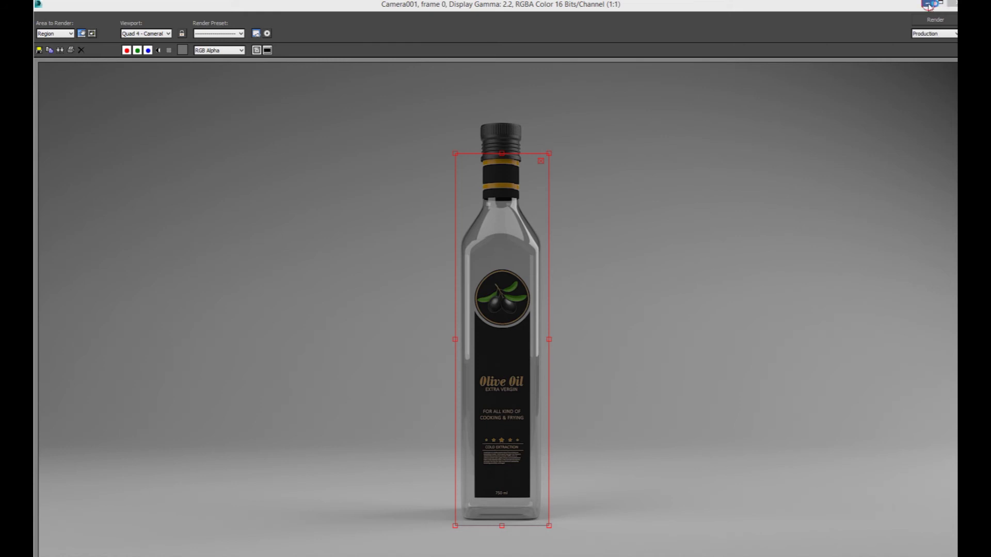
{"action": "left_click", "coordinate": [928, 5]}
- Lower the blend's glass base material fog multiplier from 0.05 to 0.02
{"action": "left_click", "coordinate": [489, 262]}
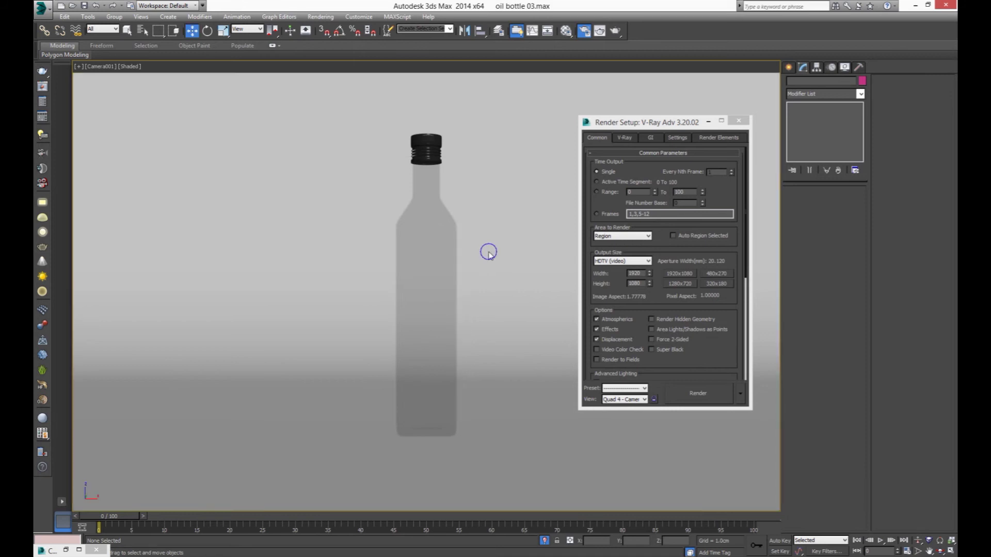
{"action": "left_click", "coordinate": [565, 31]}
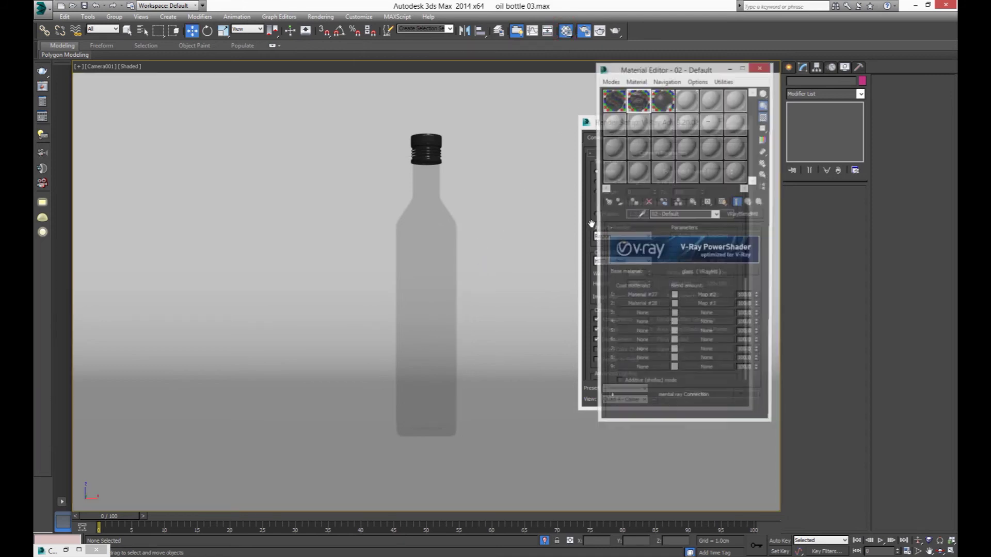
{"action": "left_click", "coordinate": [691, 274]}
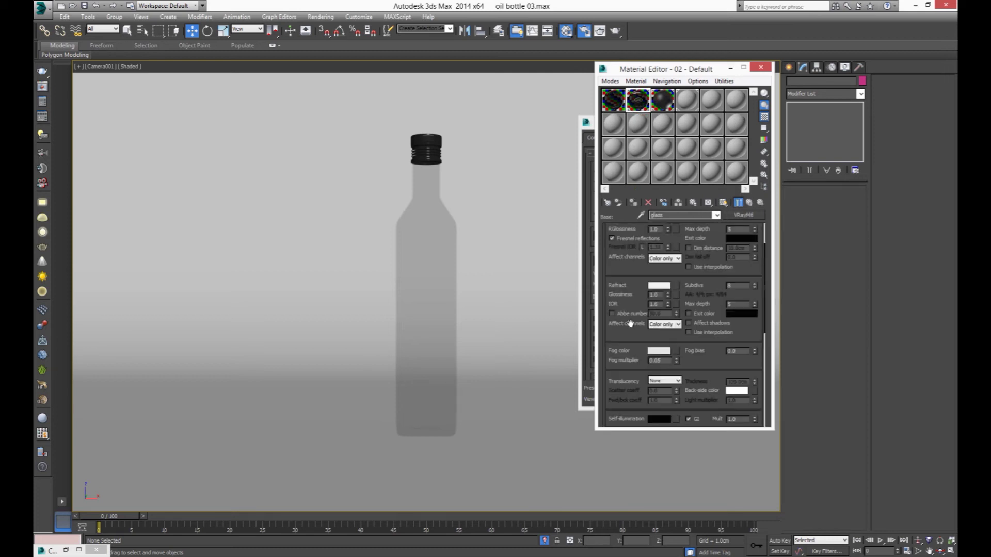
{"action": "scroll", "coordinate": [637, 330], "scroll_direction": "down", "scroll_amount": 2}
{"action": "scroll", "coordinate": [645, 317], "scroll_direction": "down", "scroll_amount": 2}
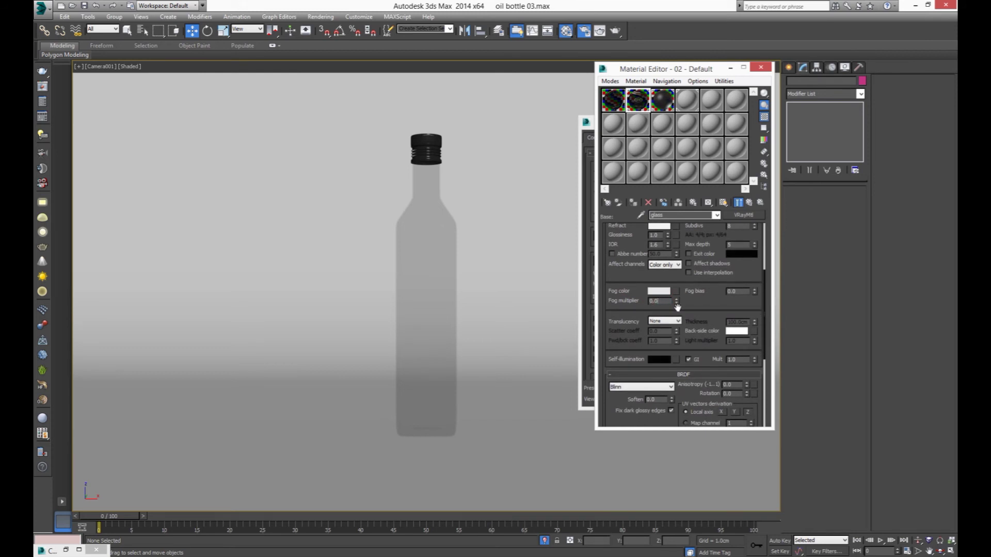
{"action": "type", "text": "2"}
{"action": "key", "text": "Return"}
- Render a region over the bottle's upper part, from just below the cap to the label
{"action": "left_click", "coordinate": [599, 34]}
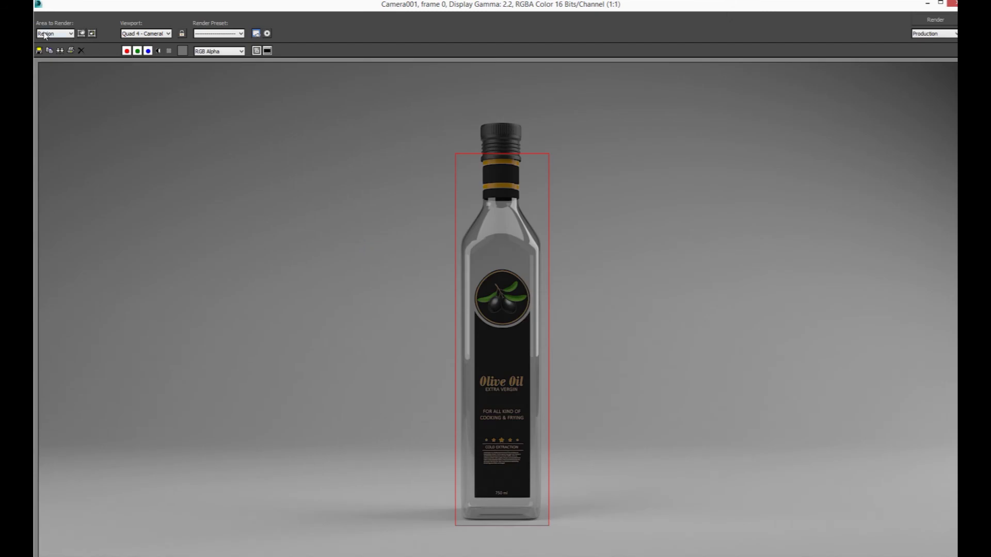
{"action": "left_click", "coordinate": [45, 34]}
{"action": "key", "text": "F10"}
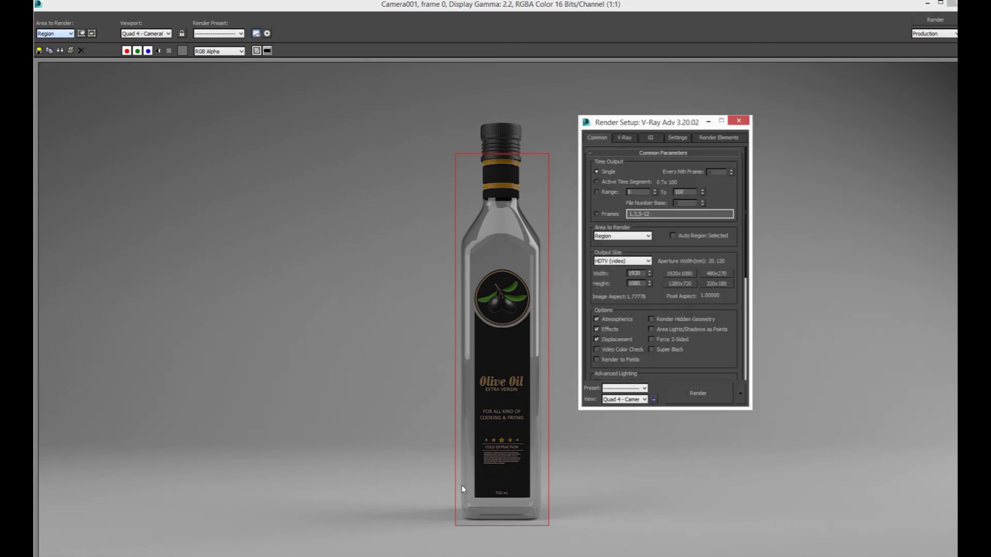
{"action": "left_click", "coordinate": [500, 525]}
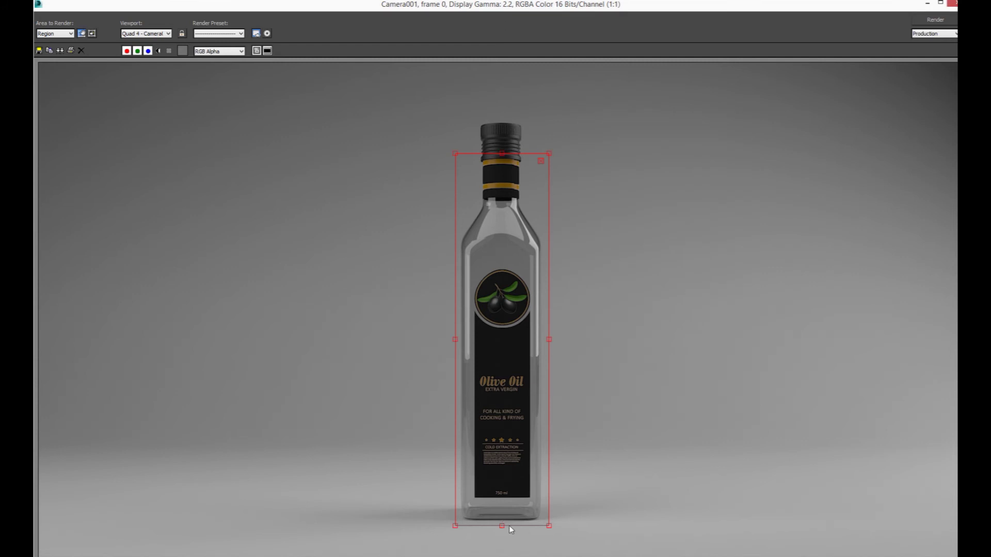
{"action": "left_click_drag", "start_coordinate": [509, 525], "coordinate": [532, 272]}
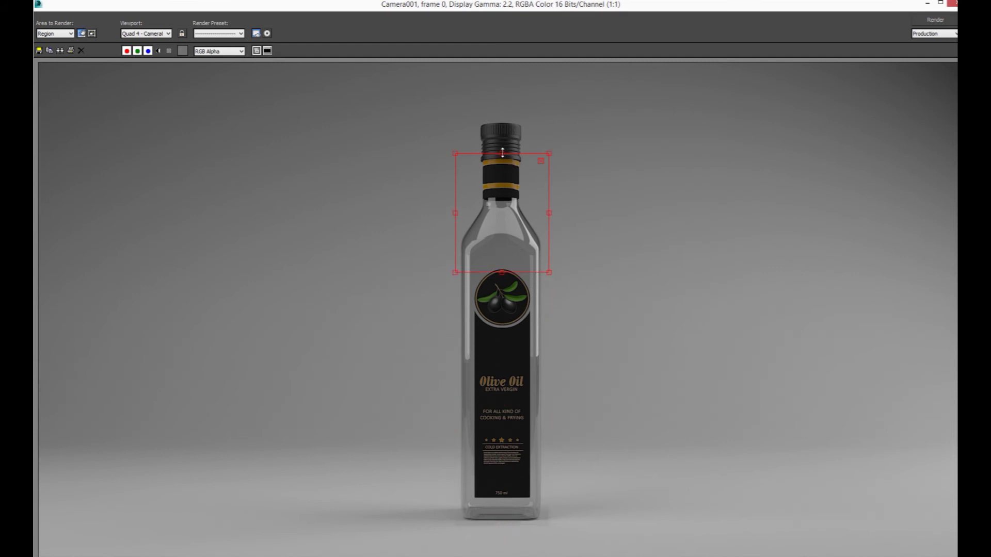
{"action": "left_click_drag", "start_coordinate": [502, 153], "coordinate": [505, 177]}
{"action": "left_click", "coordinate": [933, 23]}
- Lighten the glass fog colour to 232 grey and re-render the bottle neck
{"action": "left_click", "coordinate": [927, 3]}
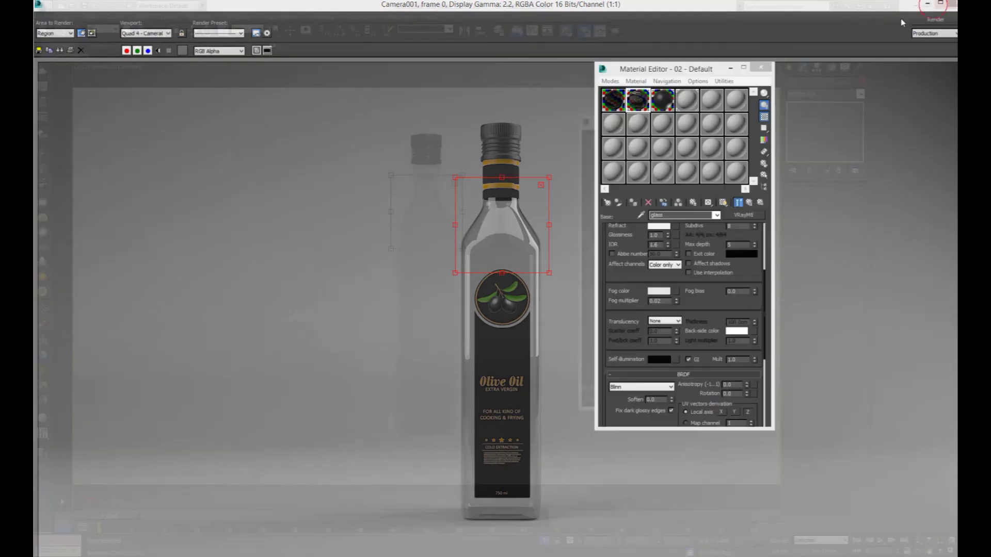
{"action": "left_click", "coordinate": [659, 291]}
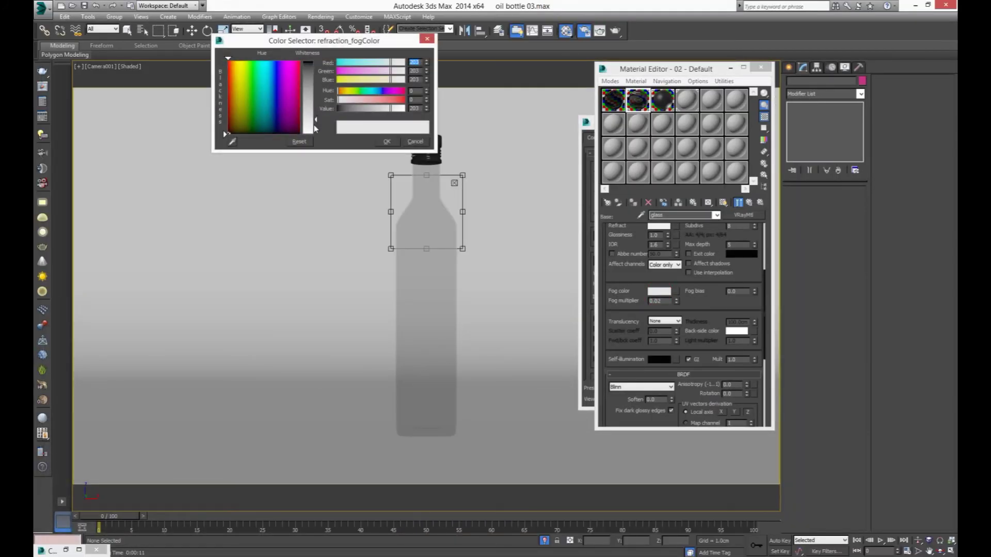
{"action": "left_click_drag", "start_coordinate": [315, 132], "coordinate": [316, 128]}
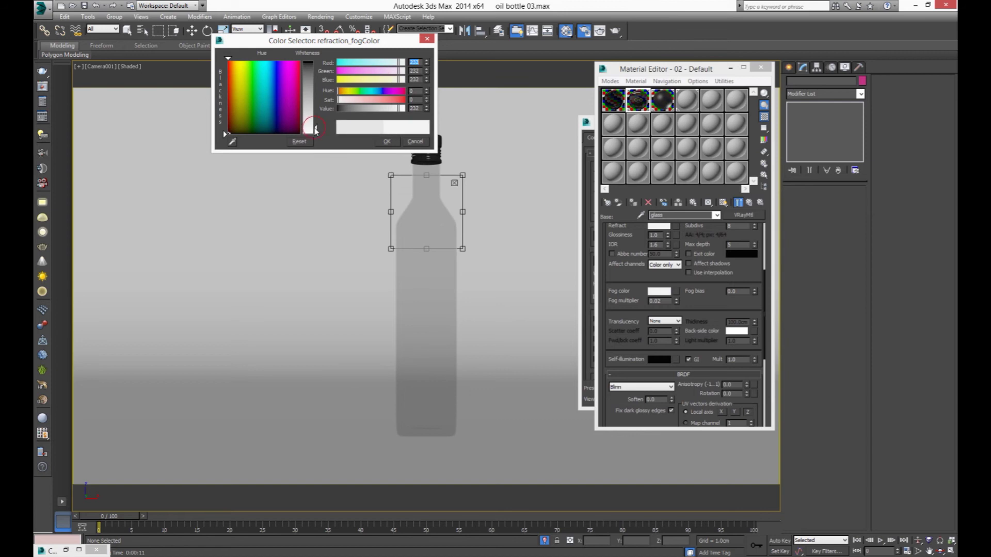
{"action": "left_click", "coordinate": [386, 141]}
{"action": "left_click", "coordinate": [614, 31]}
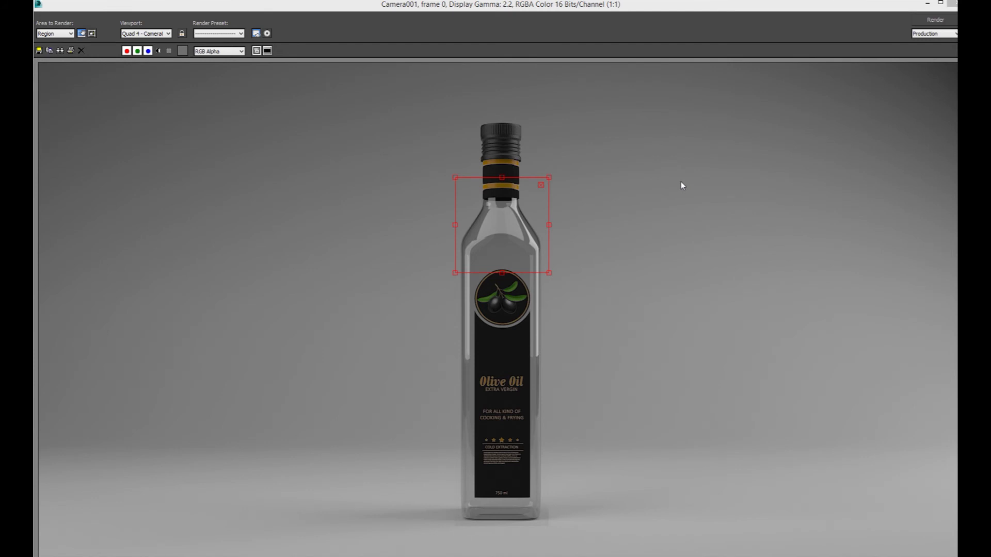
- Return from the glass sub-material to the parent blend material
{"action": "left_click", "coordinate": [927, 5]}
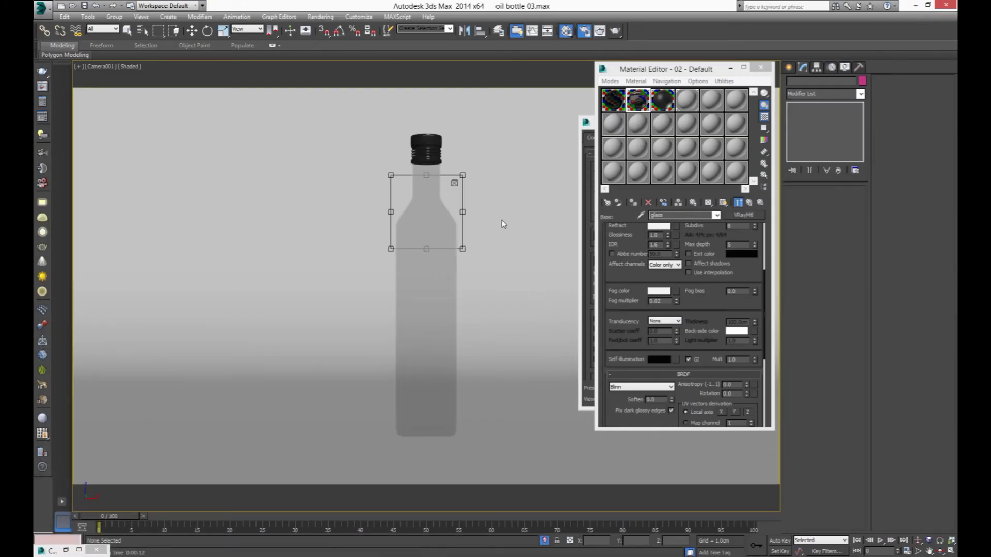
{"action": "key", "text": "w"}
{"action": "left_click", "coordinate": [632, 105]}
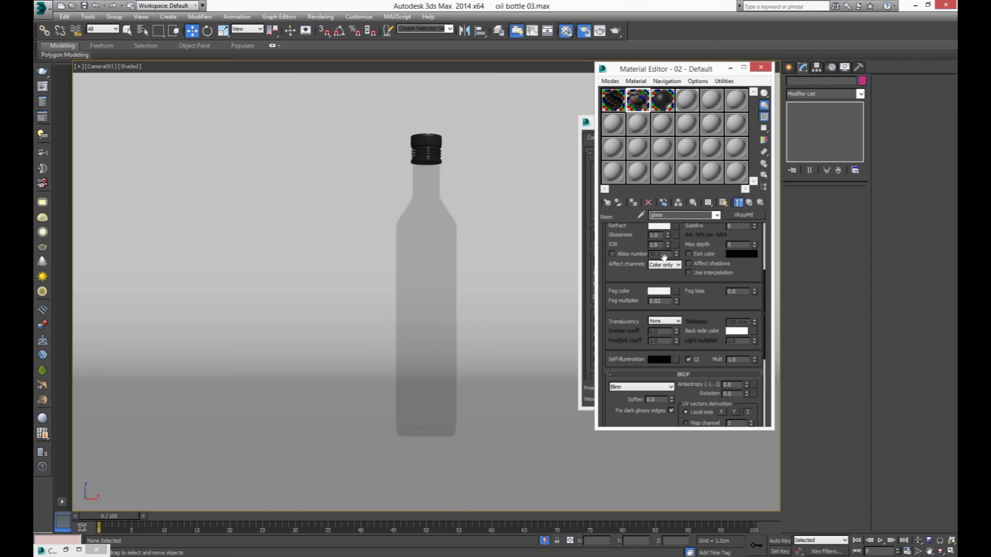
{"action": "left_click_drag", "start_coordinate": [619, 277], "coordinate": [625, 313]}
{"action": "scroll", "coordinate": [625, 313], "scroll_direction": "up", "scroll_amount": 3}
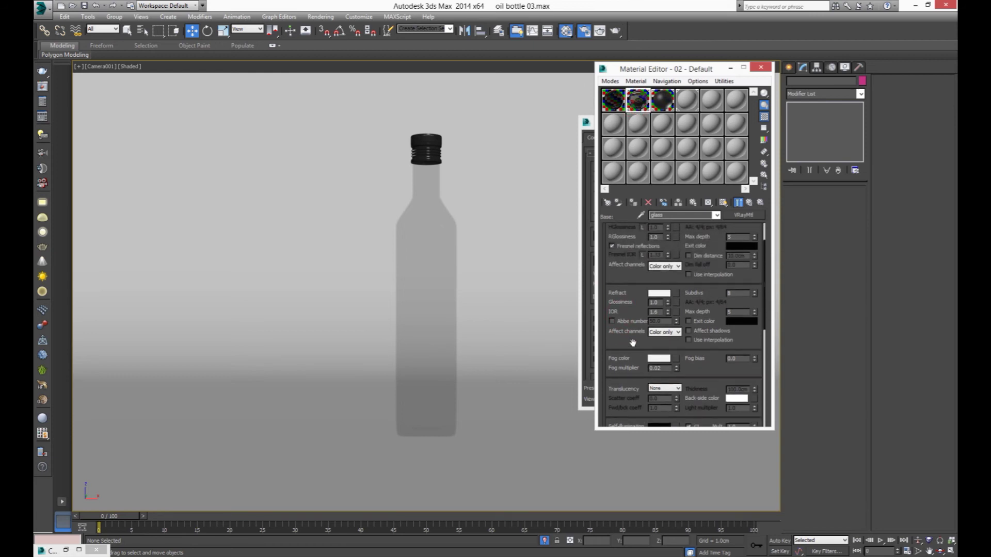
{"action": "left_click", "coordinate": [749, 203]}
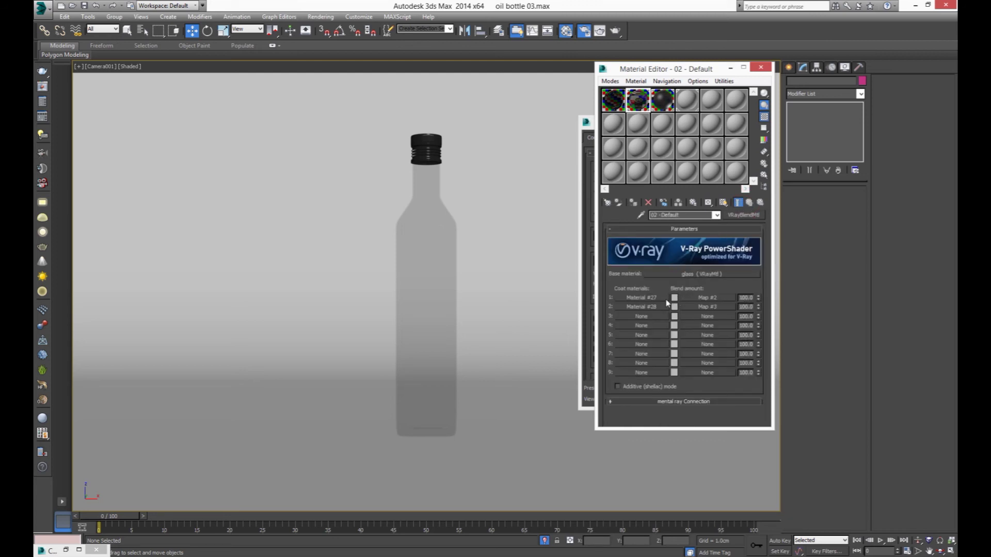
- Brighten coat Material #28's reflection colour to a lighter grey and close the Material Editor
{"action": "left_click", "coordinate": [636, 306]}
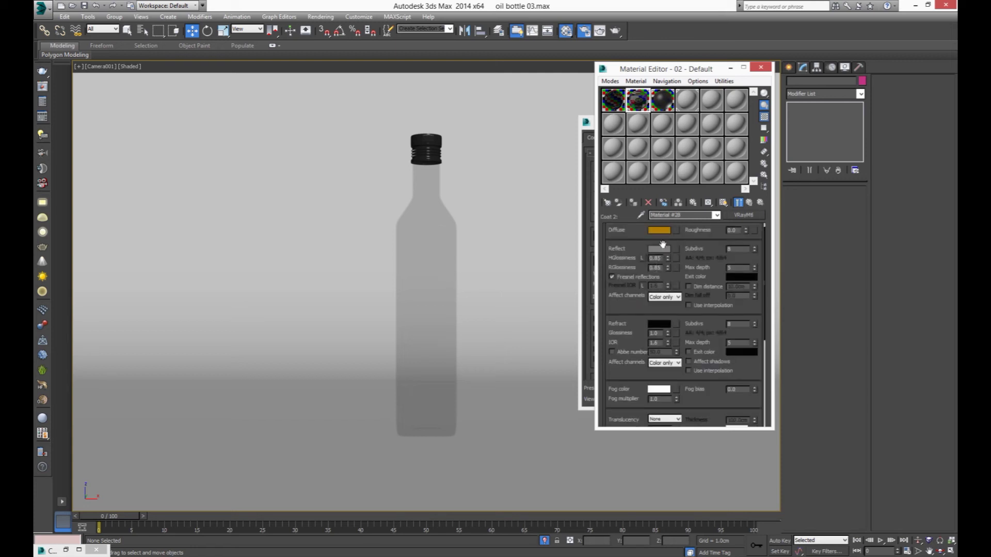
{"action": "left_click", "coordinate": [663, 249]}
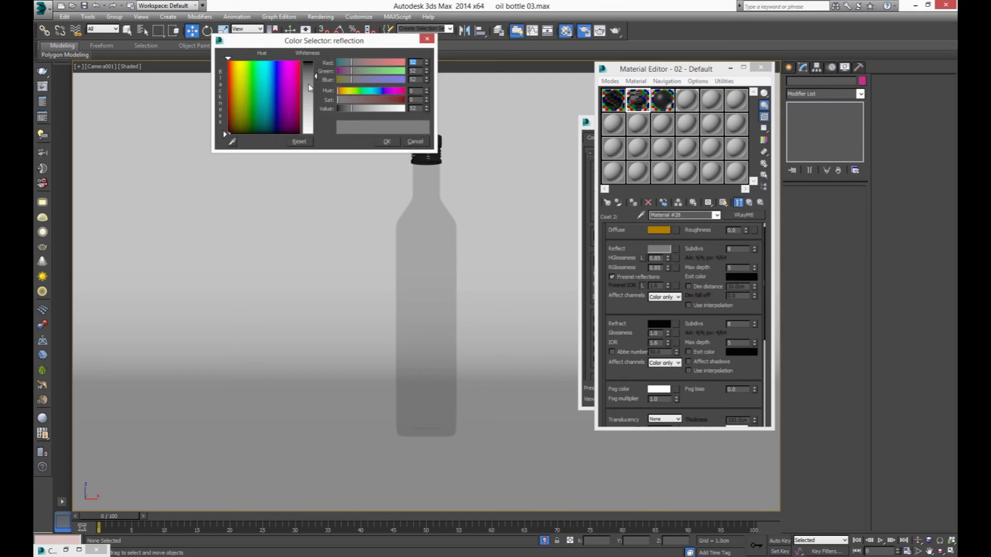
{"action": "left_click", "coordinate": [316, 88]}
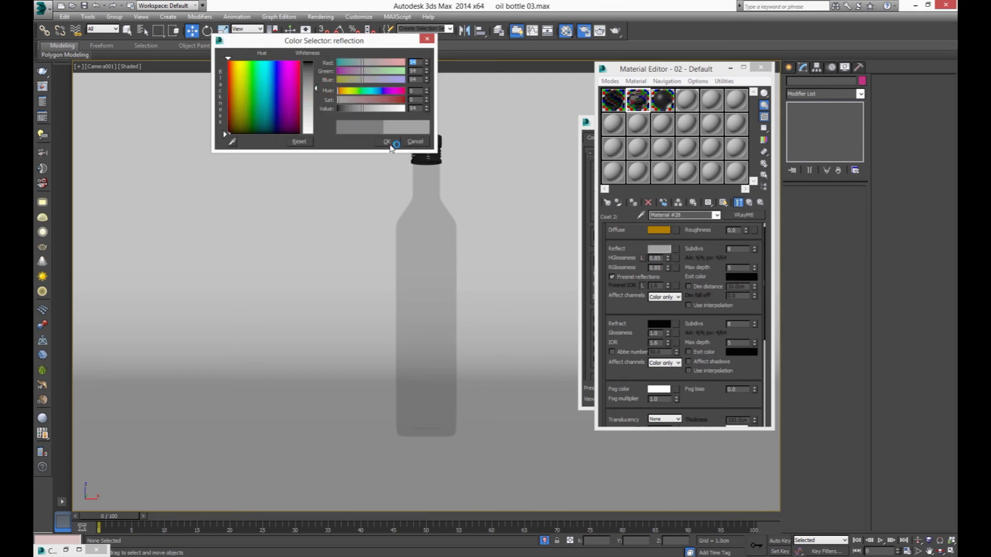
{"action": "left_click", "coordinate": [317, 104]}
{"action": "left_click", "coordinate": [387, 141]}
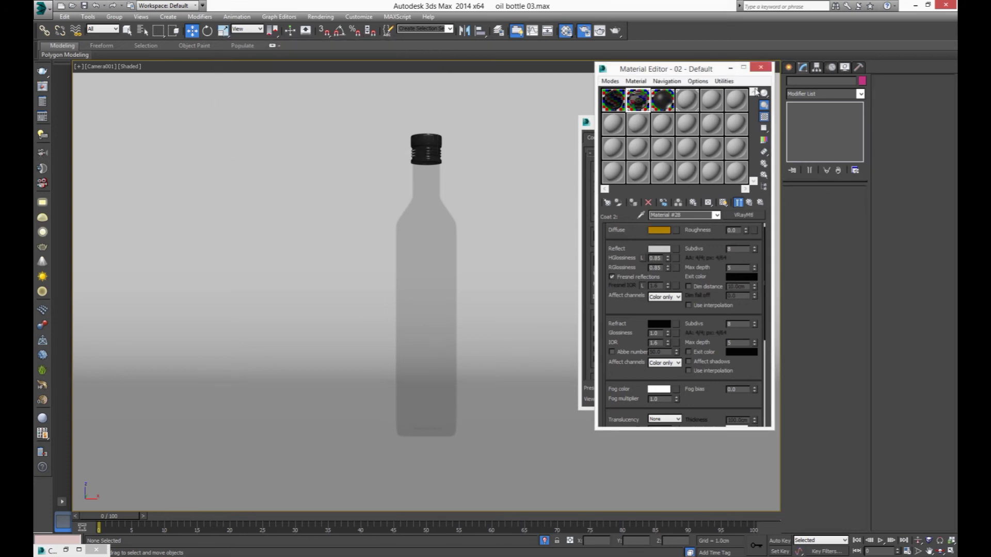
{"action": "left_click", "coordinate": [761, 69]}
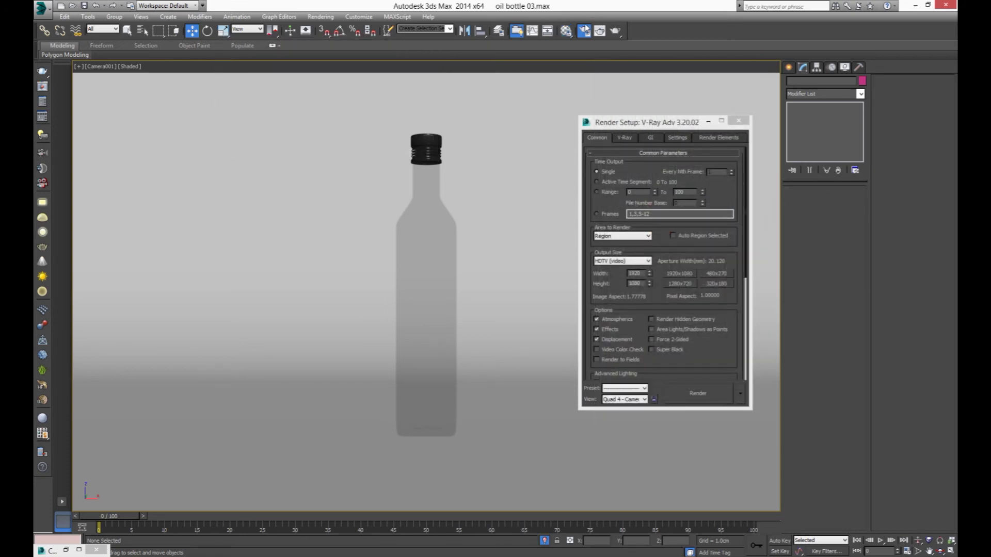
- Re-render, then in Top view move VRayLight001 and rotate it about Z before returning to Camera view
{"action": "left_click", "coordinate": [598, 33]}
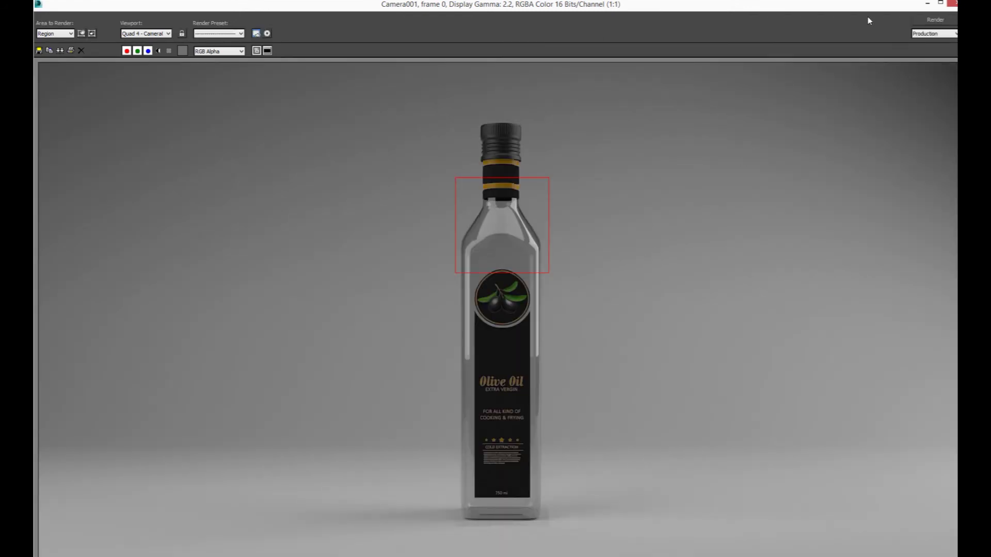
{"action": "left_click", "coordinate": [926, 3]}
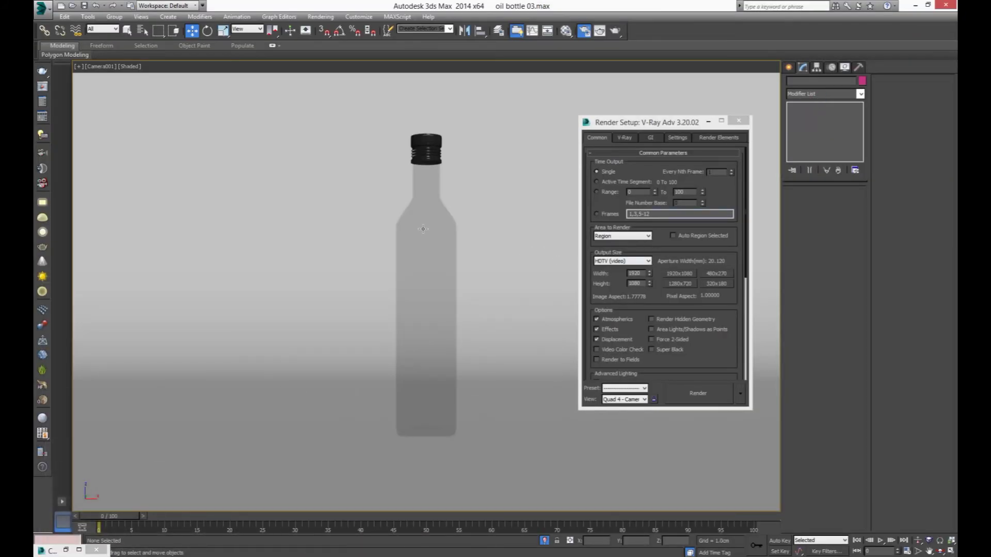
{"action": "key", "text": "t"}
{"action": "middle_click_drag", "start_coordinate": [456, 270], "coordinate": [261, 279]}
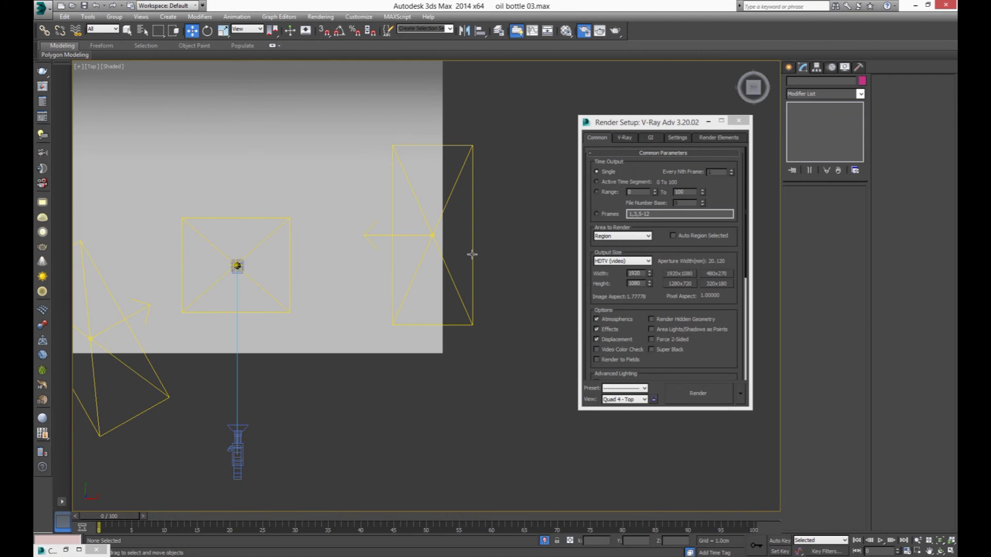
{"action": "left_click", "coordinate": [466, 240]}
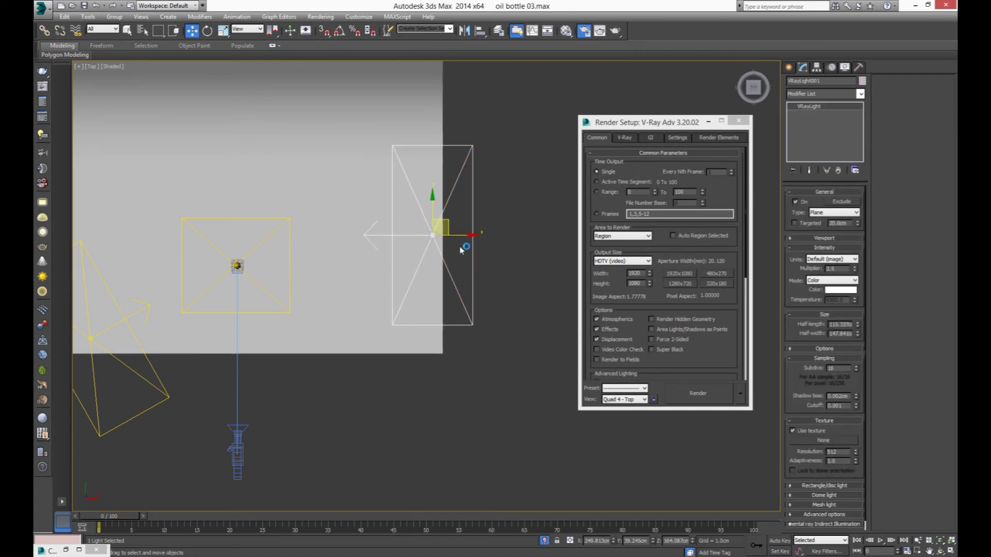
{"action": "left_click_drag", "start_coordinate": [449, 223], "coordinate": [440, 271]}
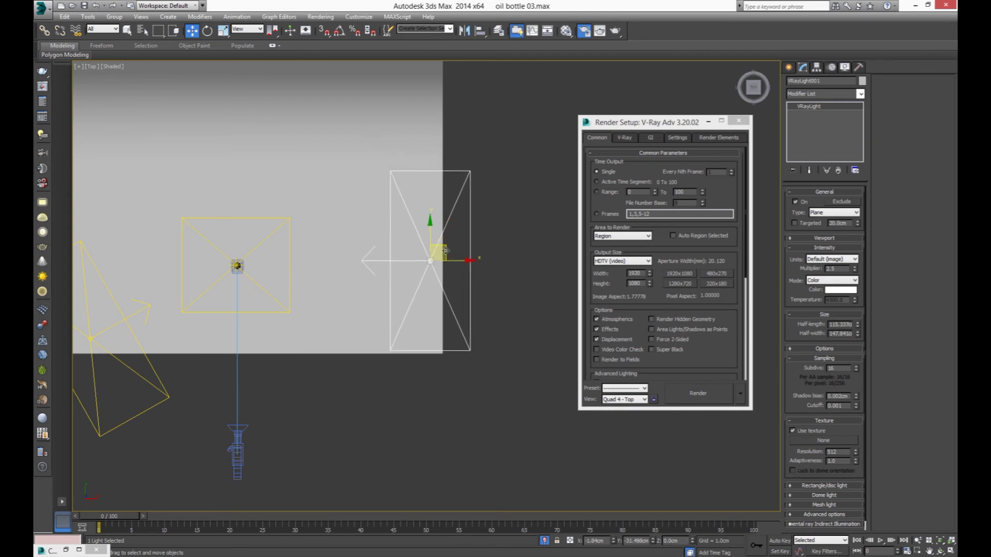
{"action": "key", "text": "e"}
{"action": "left_click_drag", "start_coordinate": [446, 324], "coordinate": [432, 328]}
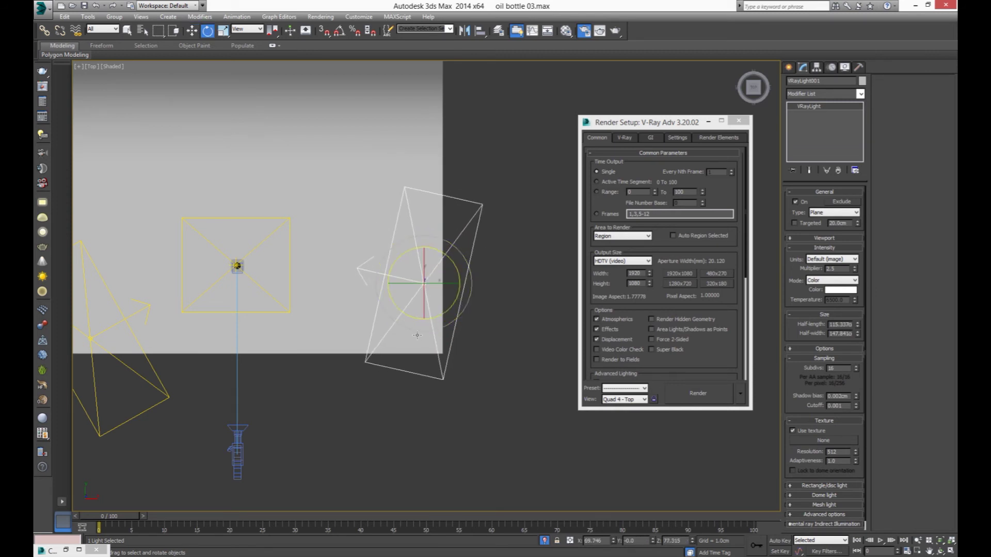
{"action": "key", "text": "c"}
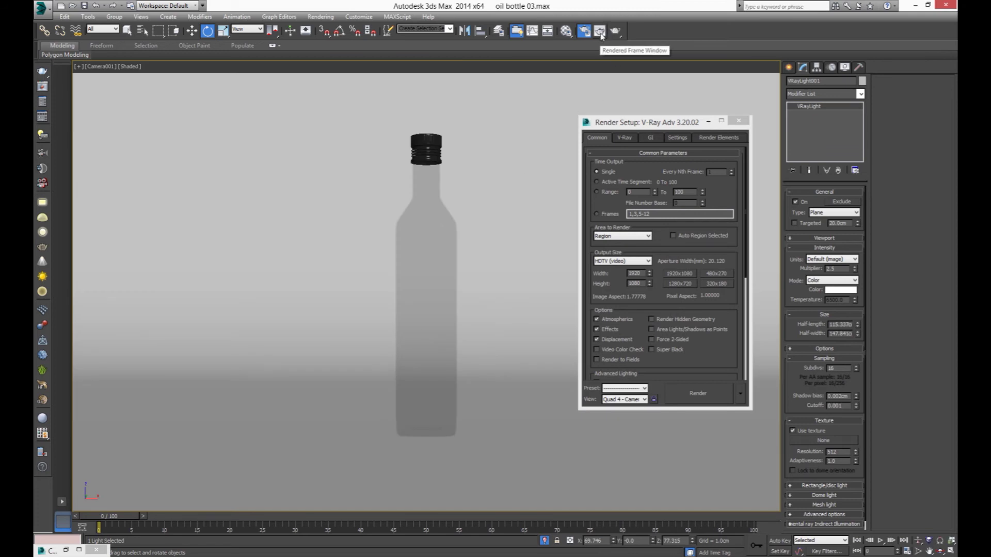
- Move the render region onto the Olive Oil label and render it
{"action": "left_click", "coordinate": [600, 32]}
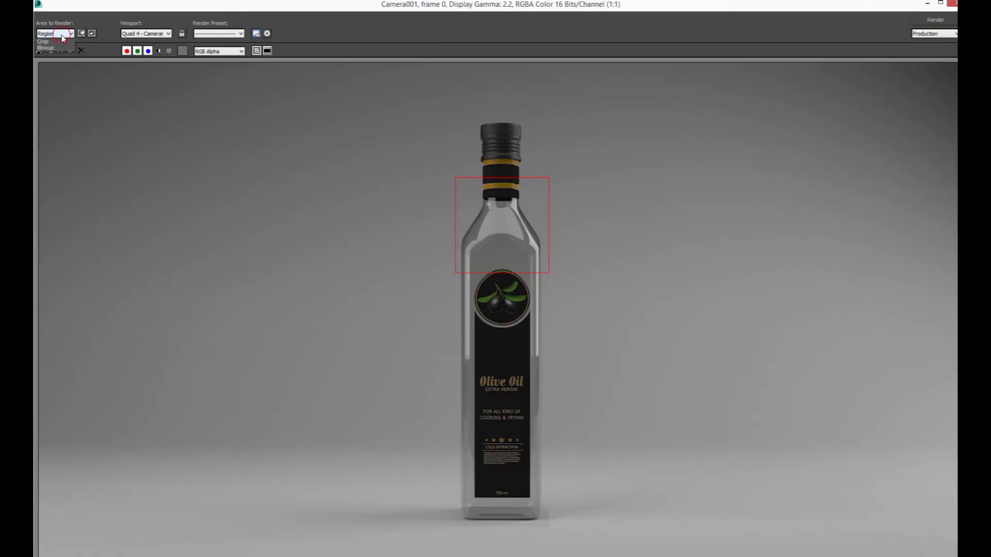
{"action": "left_click", "coordinate": [55, 33]}
{"action": "left_click", "coordinate": [51, 56]}
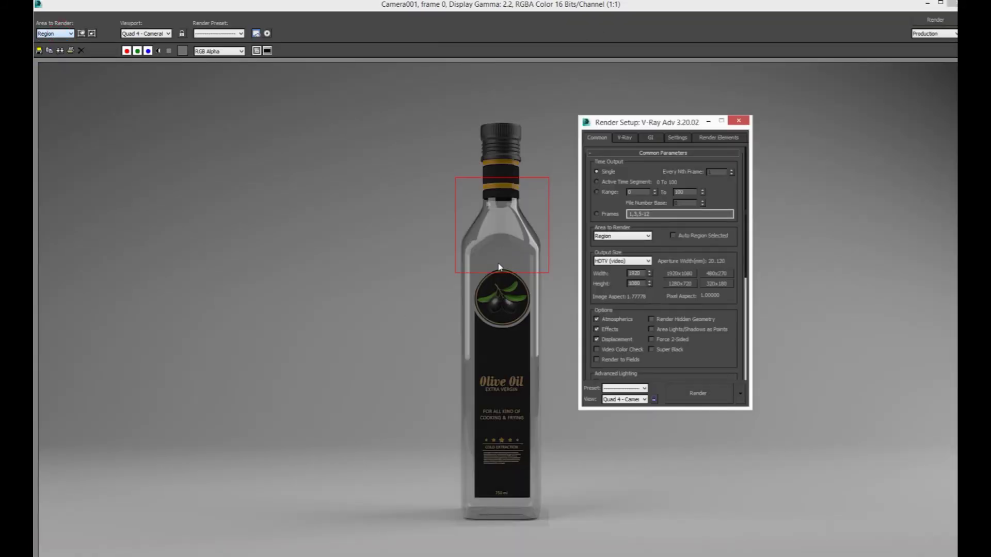
{"action": "left_click", "coordinate": [489, 246]}
{"action": "mouse_move", "coordinate": [499, 243]}
{"action": "left_mouse_down"}
{"action": "mouse_move", "coordinate": [496, 329]}
{"action": "mouse_move", "coordinate": [515, 501]}
{"action": "left_mouse_up"}
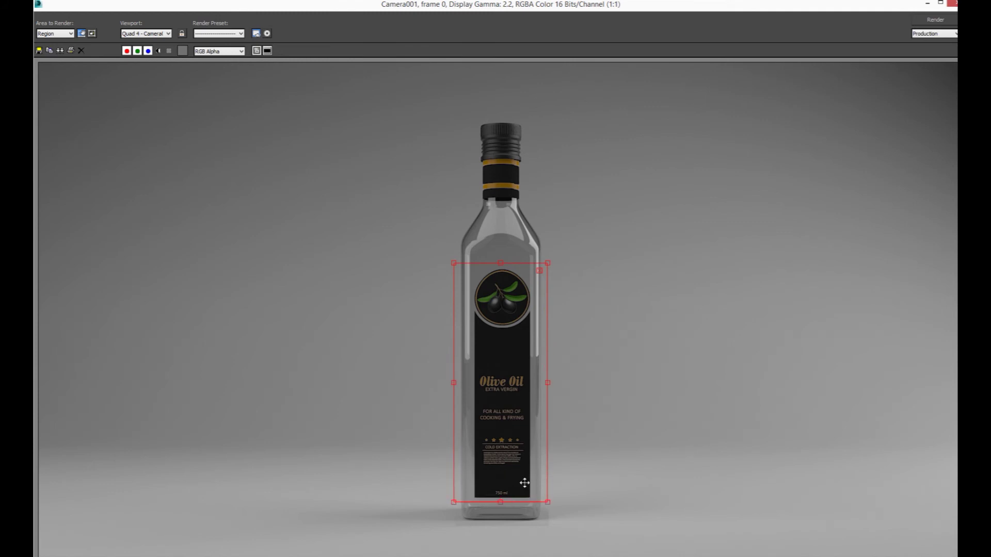
{"action": "left_click", "coordinate": [929, 19]}
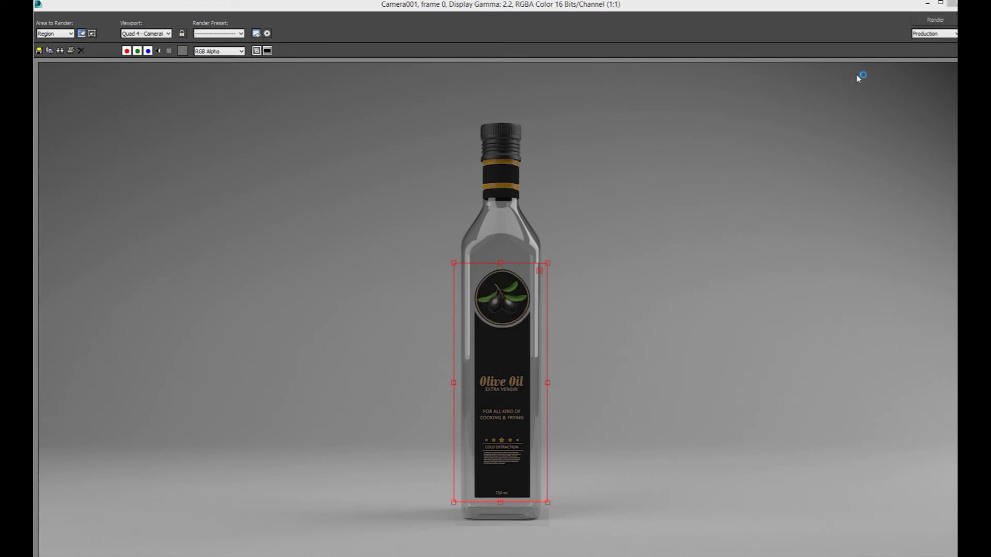
{"action": "left_click", "coordinate": [929, 8]}
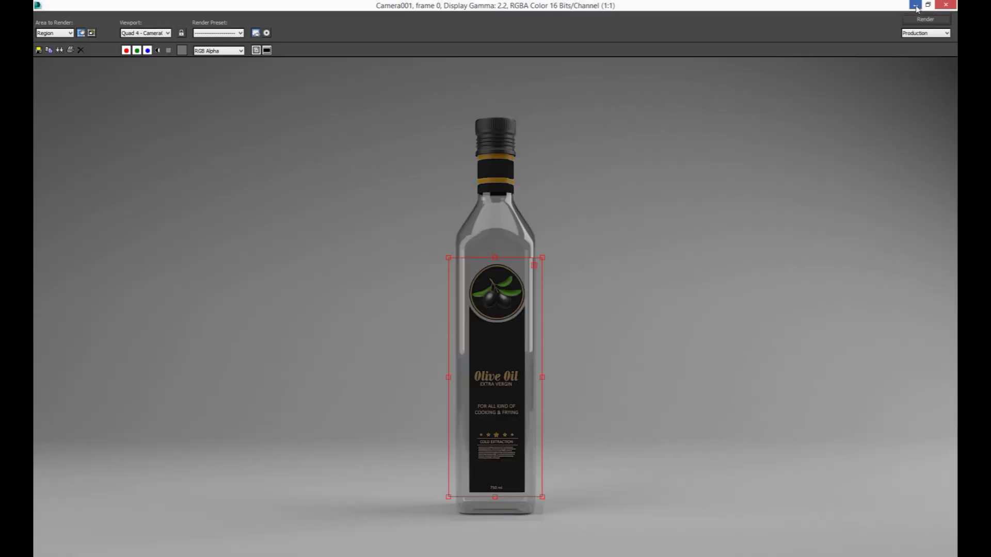
{"action": "left_click", "coordinate": [915, 5]}
- Brighten the coat material's diffuse colour to Value 143
{"action": "key", "text": "e"}
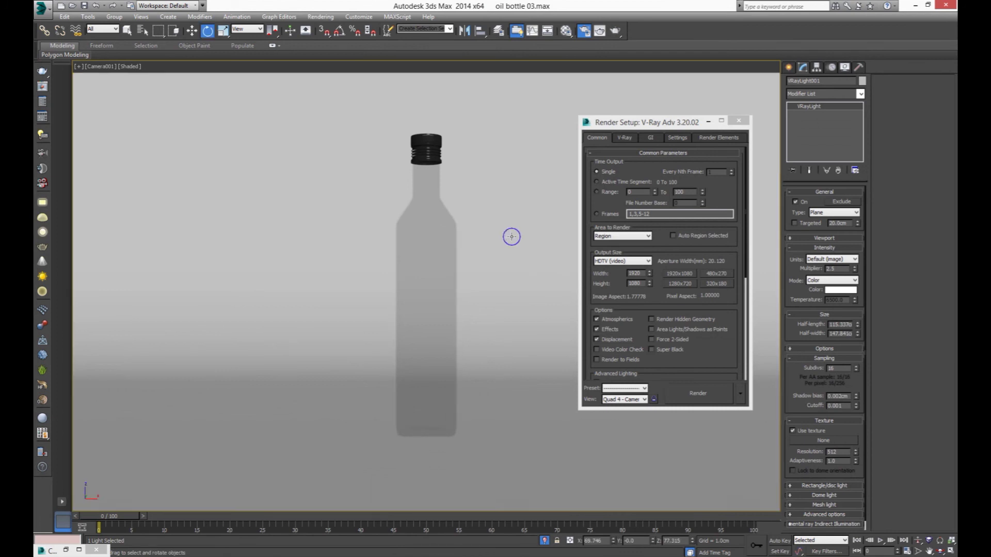
{"action": "left_click", "coordinate": [567, 32]}
{"action": "key", "text": "m"}
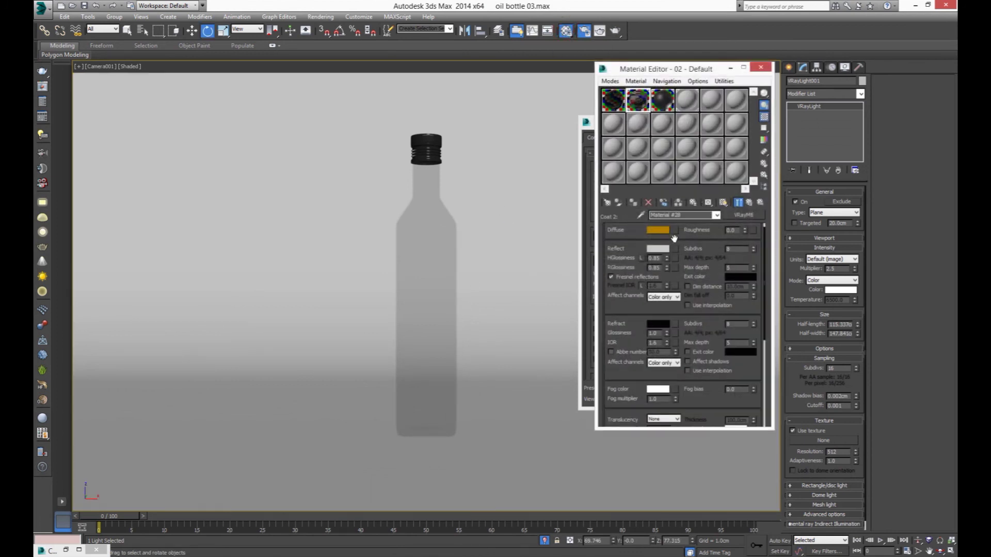
{"action": "left_click", "coordinate": [654, 230]}
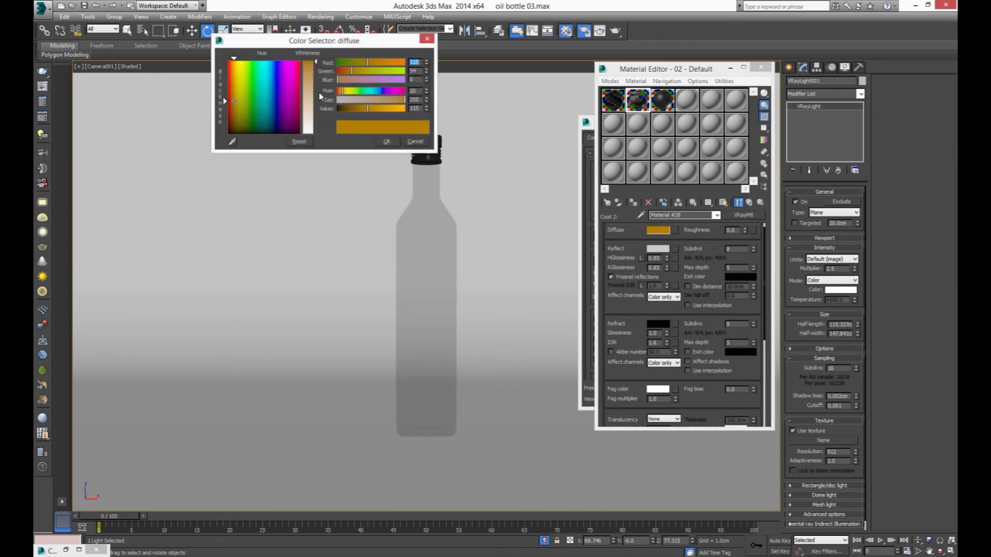
{"action": "left_click", "coordinate": [375, 109]}
{"action": "left_click", "coordinate": [387, 142]}
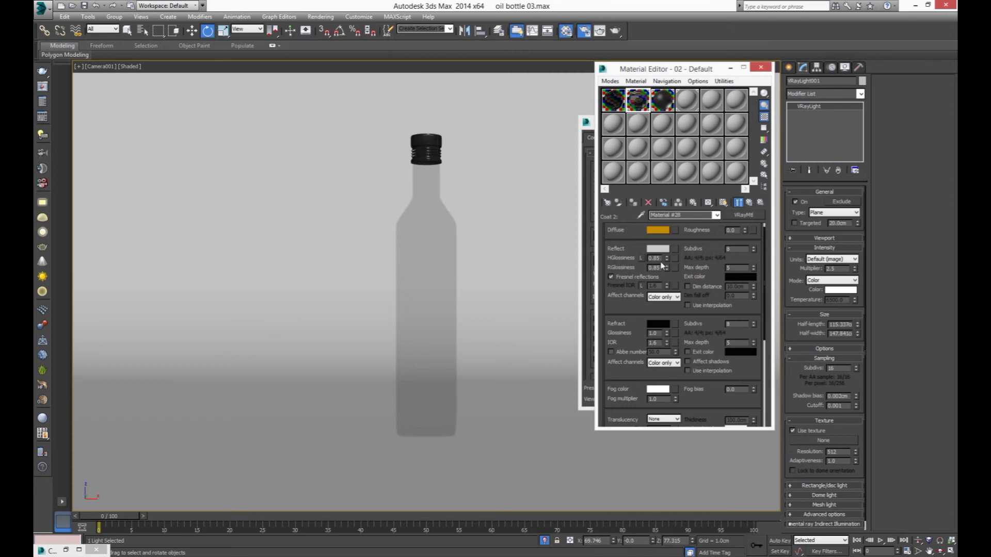
- Darken the coat material's reflection colour to grey Value 55
{"action": "left_click_drag", "start_coordinate": [689, 257], "coordinate": [688, 260]}
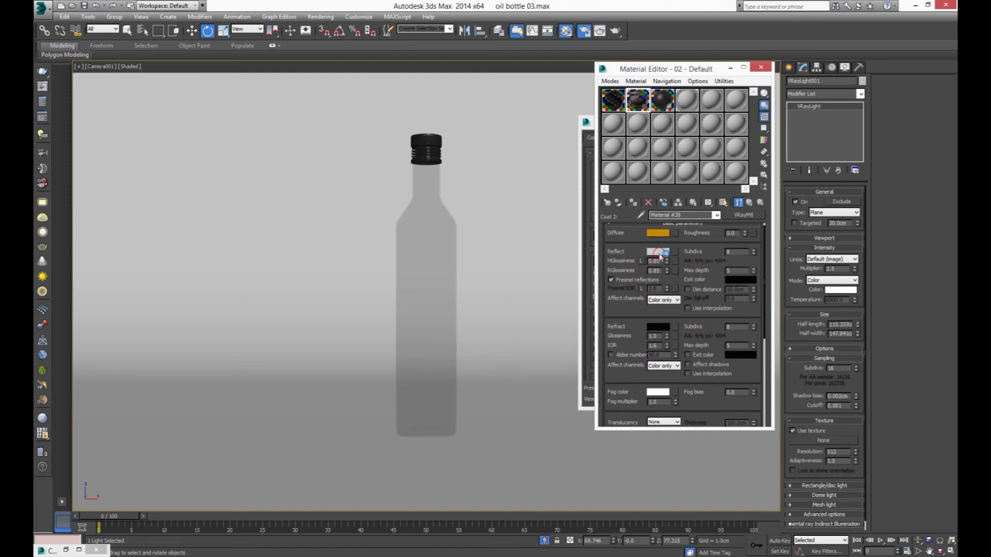
{"action": "left_click", "coordinate": [661, 253]}
{"action": "left_click", "coordinate": [310, 78]}
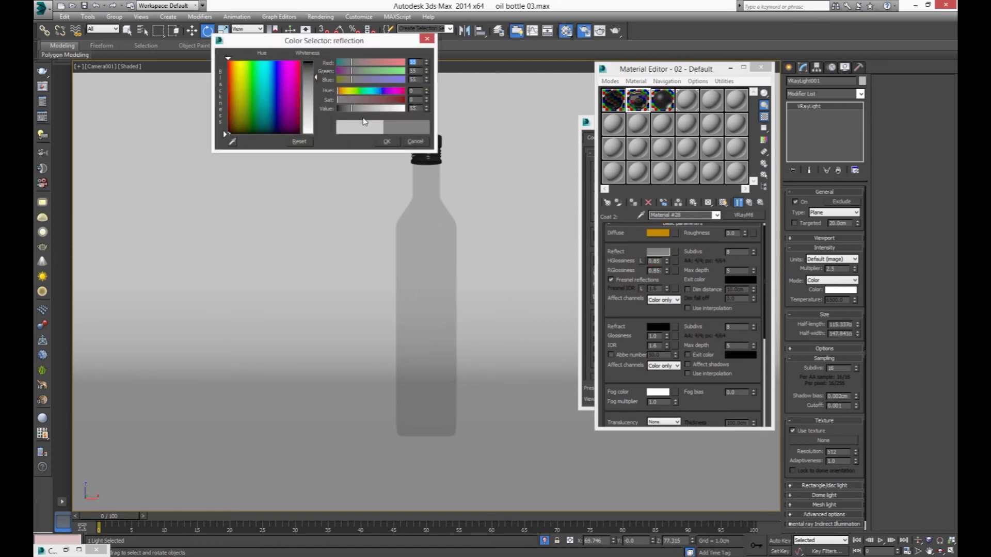
{"action": "left_click", "coordinate": [386, 142]}
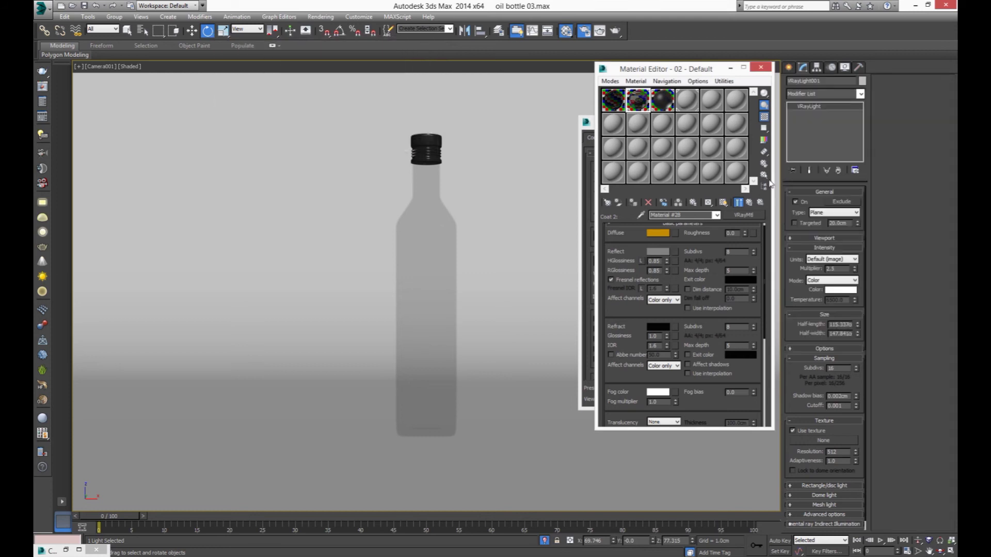
{"action": "left_click", "coordinate": [761, 67]}
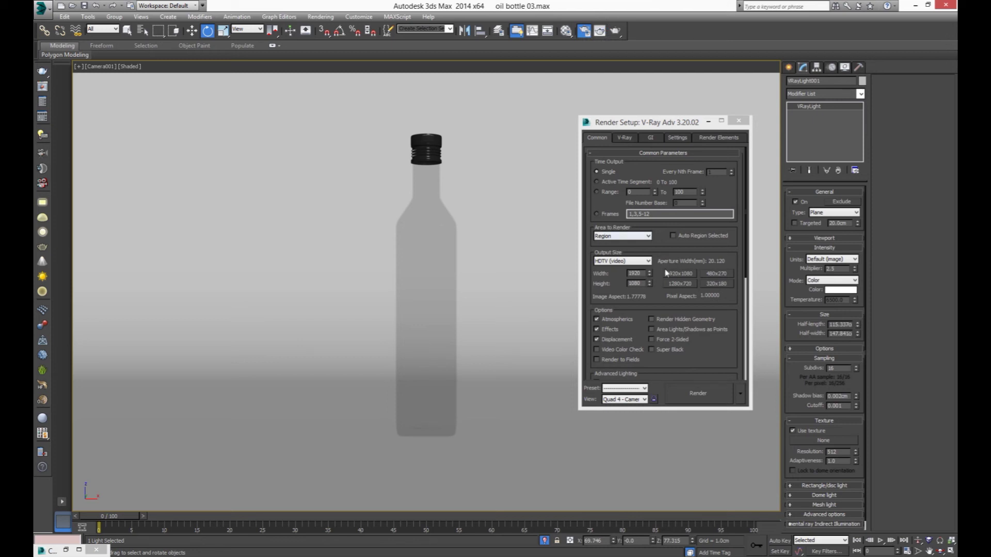
- Re-render the camera view and switch the render area to Region
{"action": "left_click", "coordinate": [599, 31]}
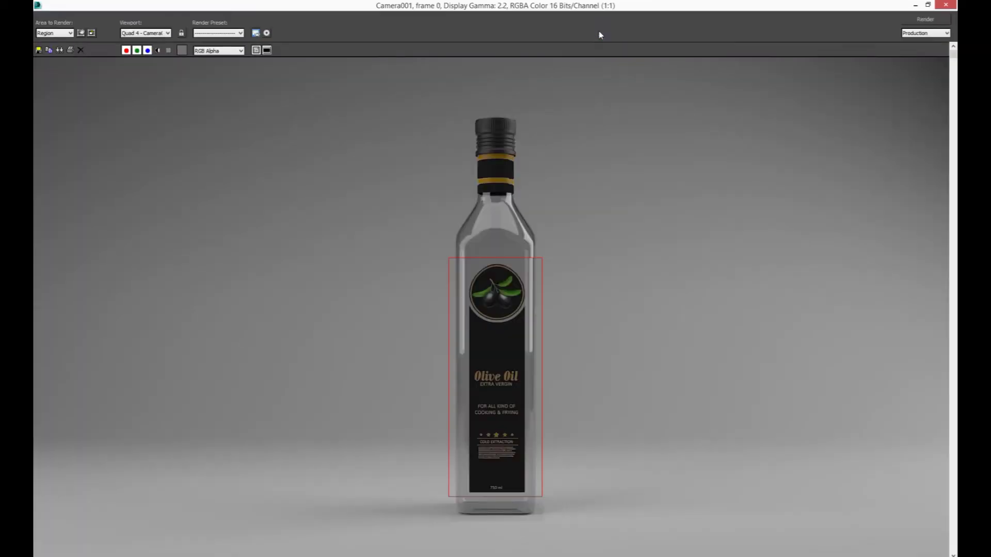
{"action": "left_click", "coordinate": [51, 34]}
{"action": "left_click", "coordinate": [52, 40]}
{"action": "key", "text": "F10"}
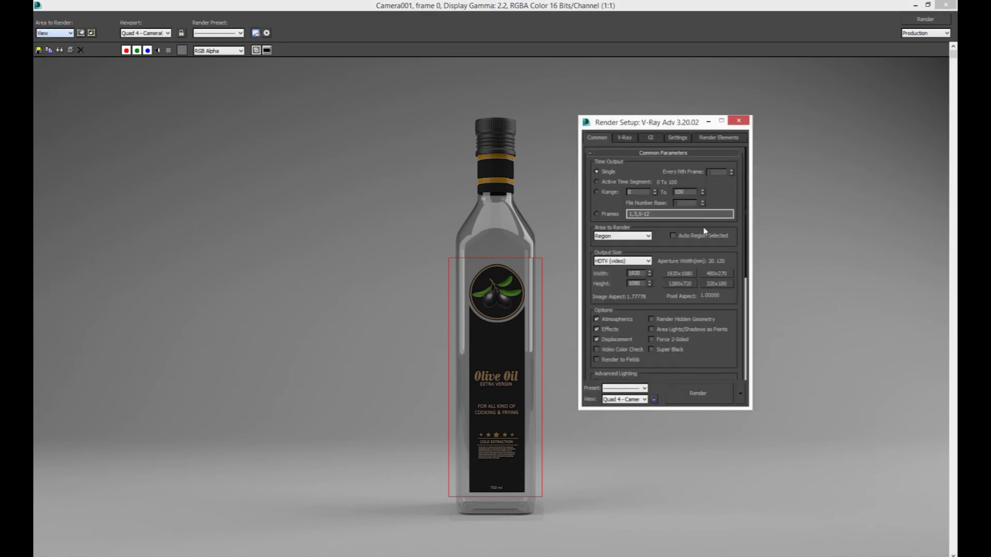
{"action": "key", "text": "F10"}
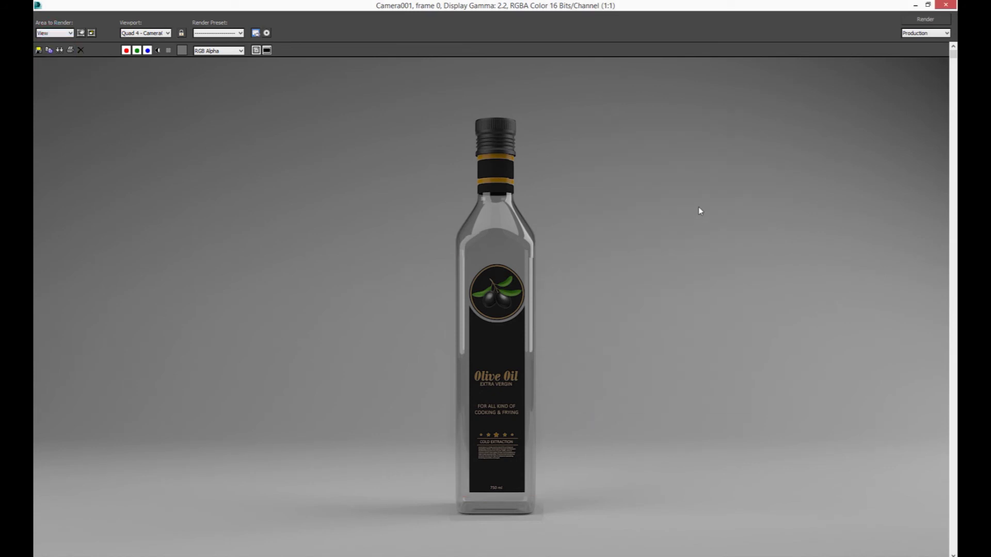
{"action": "left_click", "coordinate": [55, 35]}
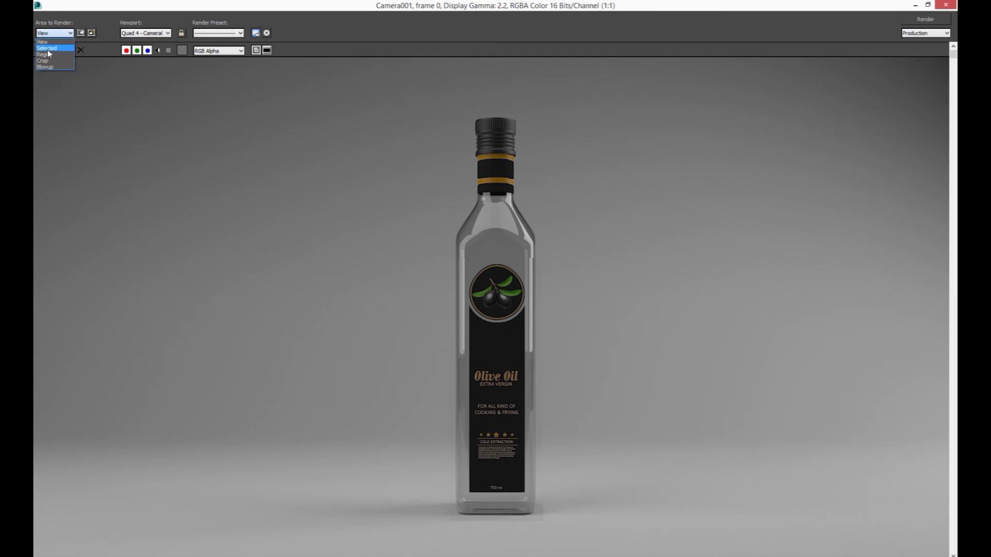
{"action": "key", "text": "F10"}
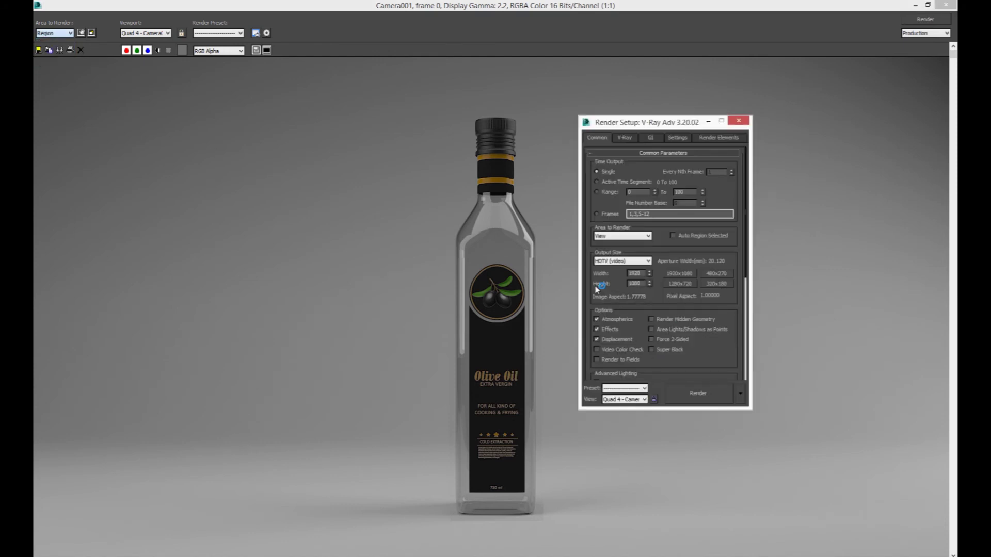
{"action": "key", "text": "F10"}
- Drag the region box tall around the bottle, render it, and close the frame window
{"action": "left_click_drag", "start_coordinate": [496, 405], "coordinate": [390, 191]}
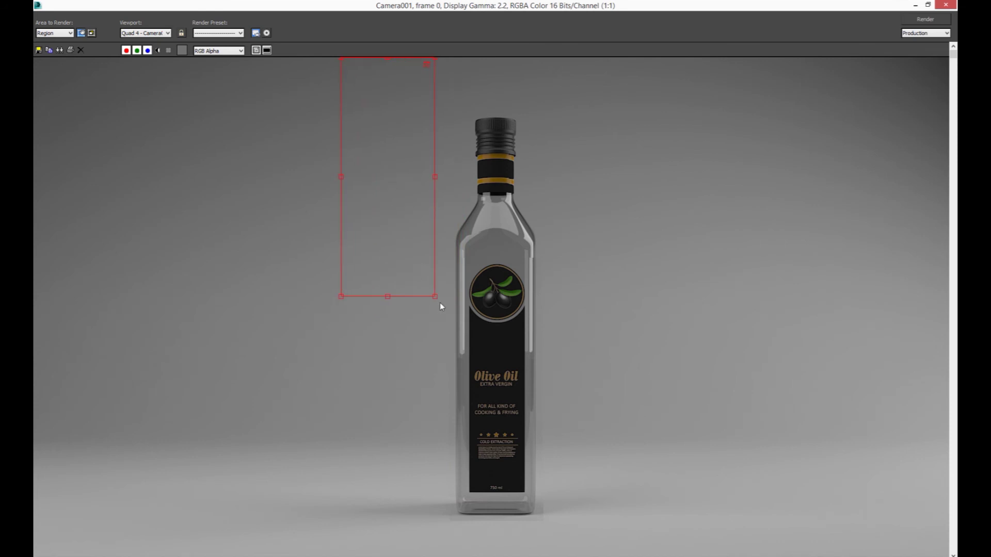
{"action": "left_click_drag", "start_coordinate": [435, 297], "coordinate": [680, 556]}
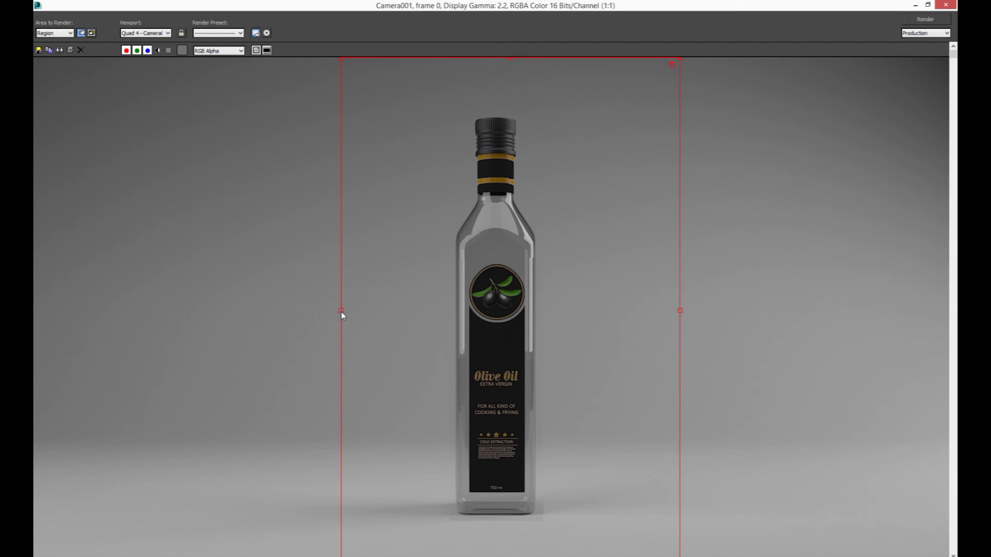
{"action": "left_click_drag", "start_coordinate": [341, 311], "coordinate": [300, 310]}
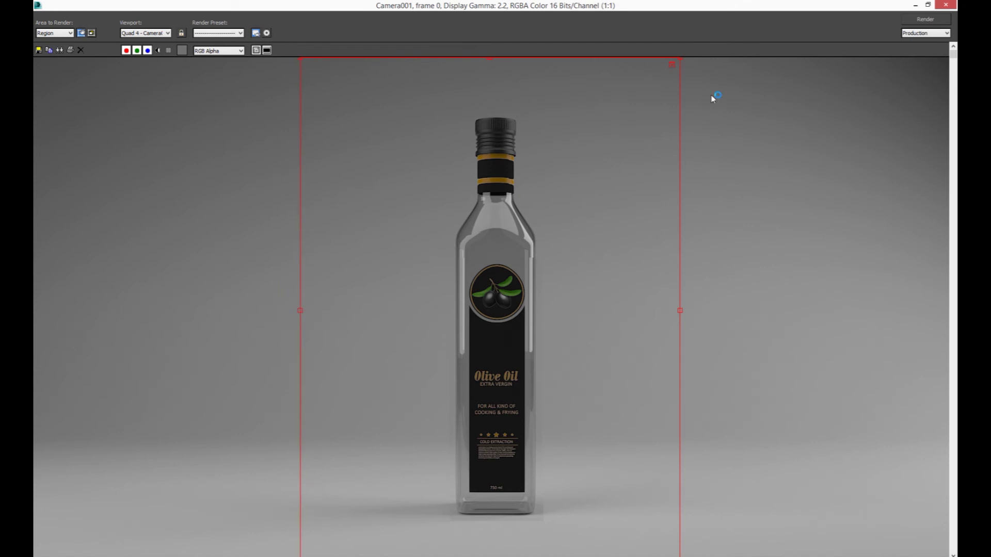
{"action": "left_click", "coordinate": [927, 21]}
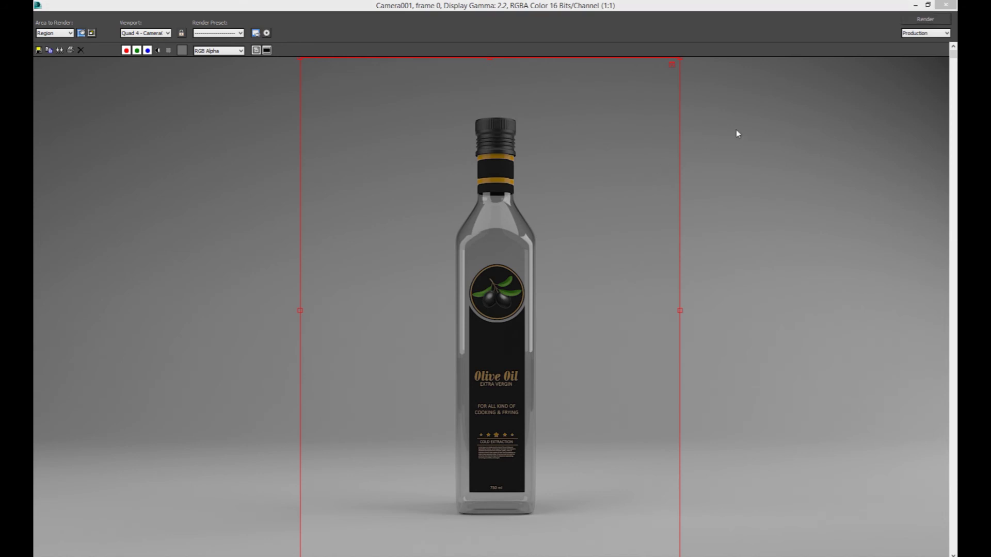
{"action": "left_click", "coordinate": [945, 5]}
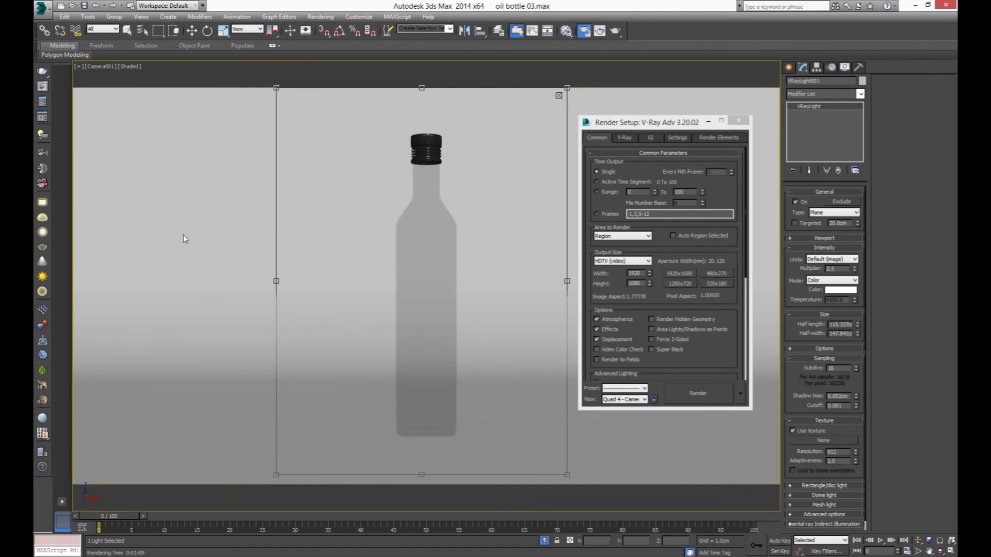
- Verify Gamma/LUT preferences show correction enabled at gamma 2.2, then close Render Setup
{"action": "key", "text": "e"}
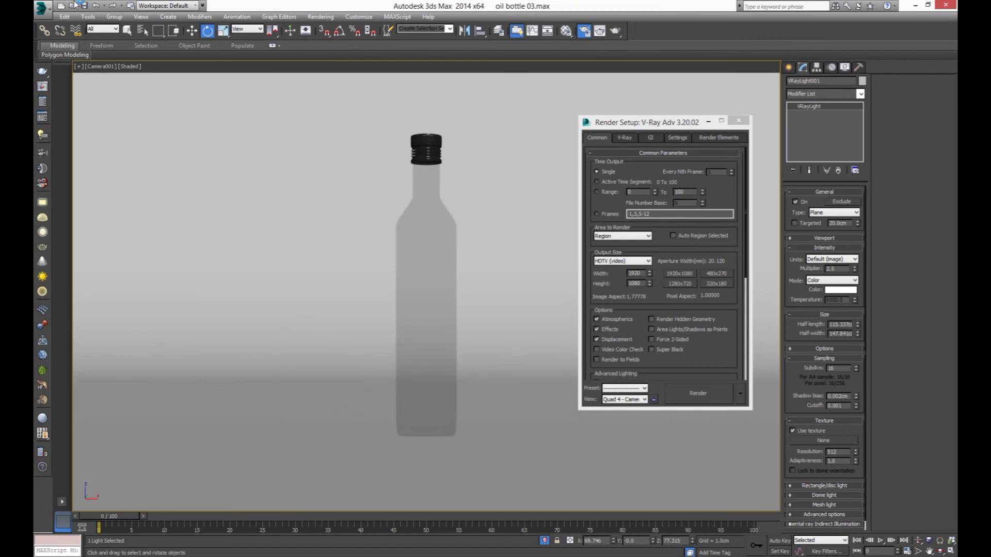
{"action": "left_click", "coordinate": [359, 17]}
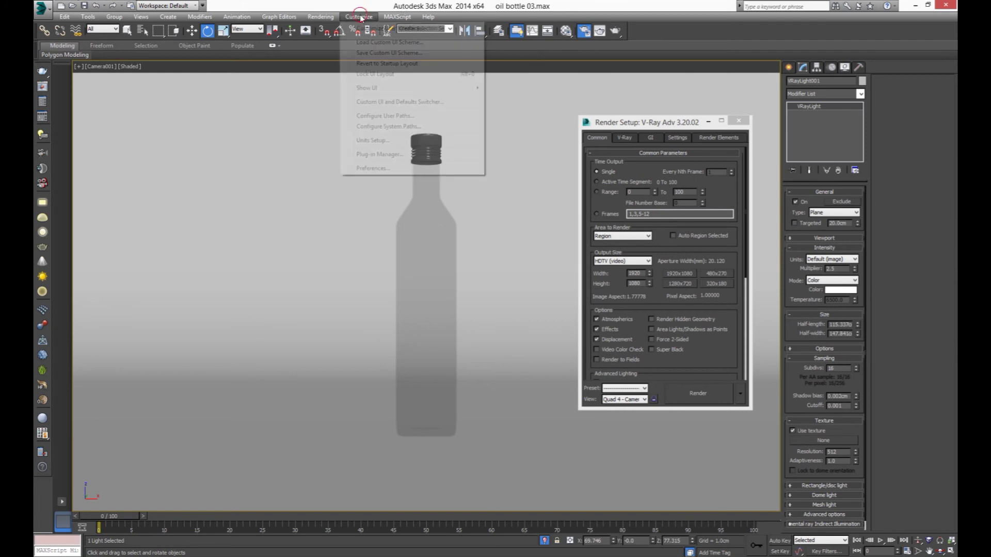
{"action": "left_click", "coordinate": [373, 168]}
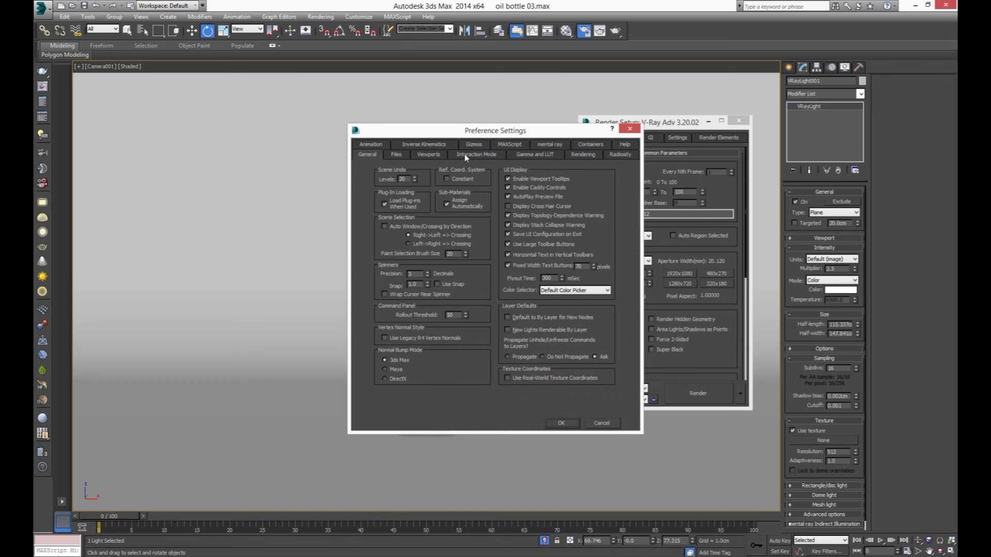
{"action": "left_click", "coordinate": [529, 155]}
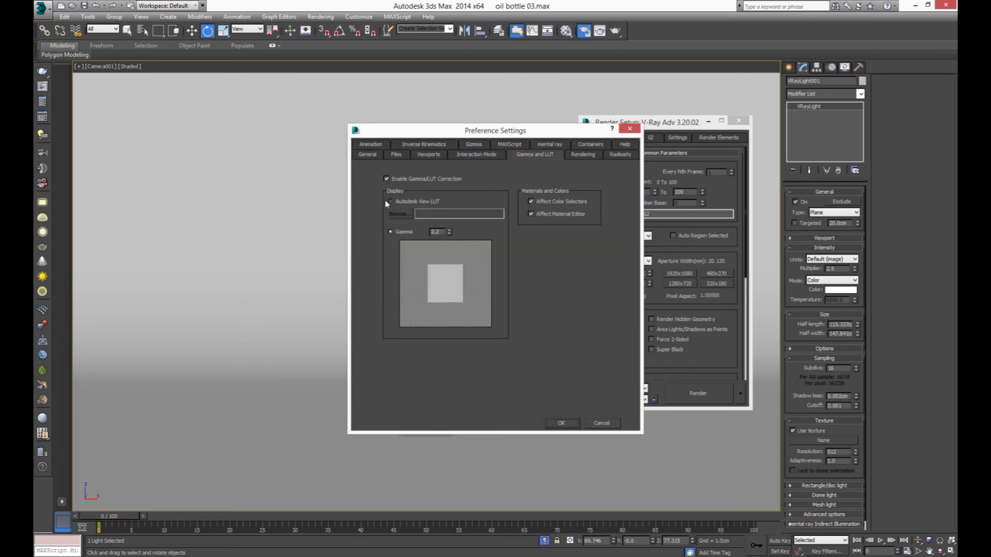
{"action": "left_click", "coordinate": [574, 423]}
{"action": "left_click", "coordinate": [737, 123]}
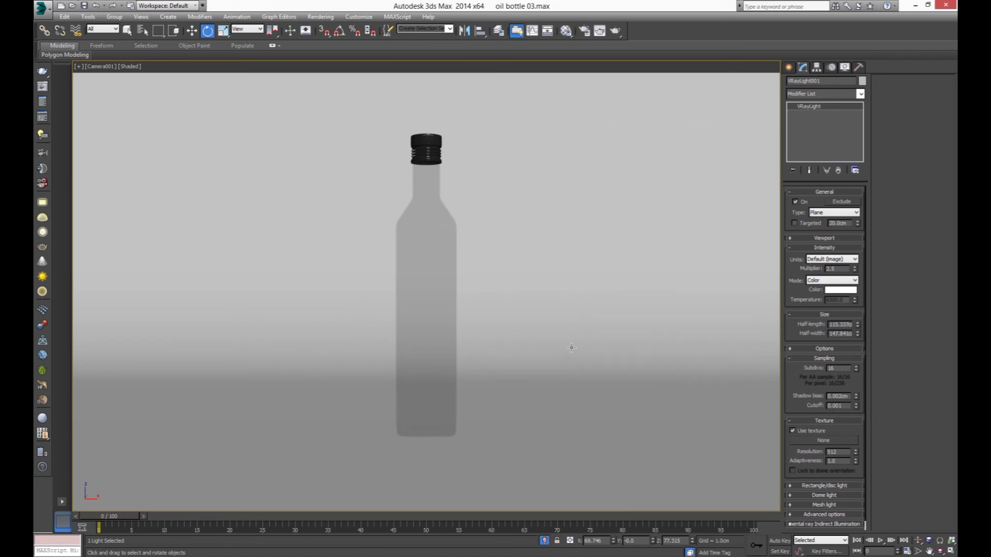
- From Top view, set the right VRayLight multiplier to 3 and centre VRayLight003 to 2
{"action": "key", "text": "t"}
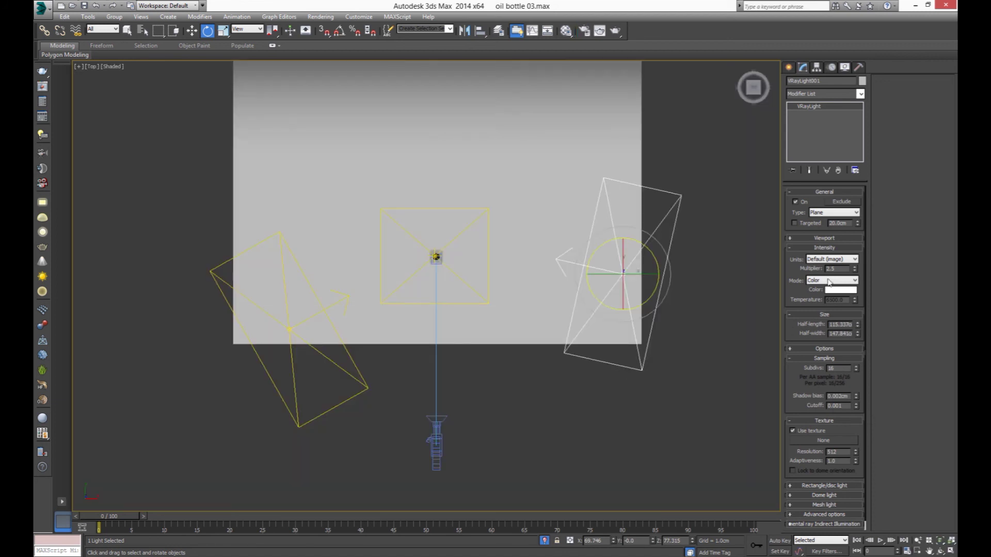
{"action": "type", "text": "3"}
{"action": "left_click_drag", "start_coordinate": [265, 443], "coordinate": [325, 413]}
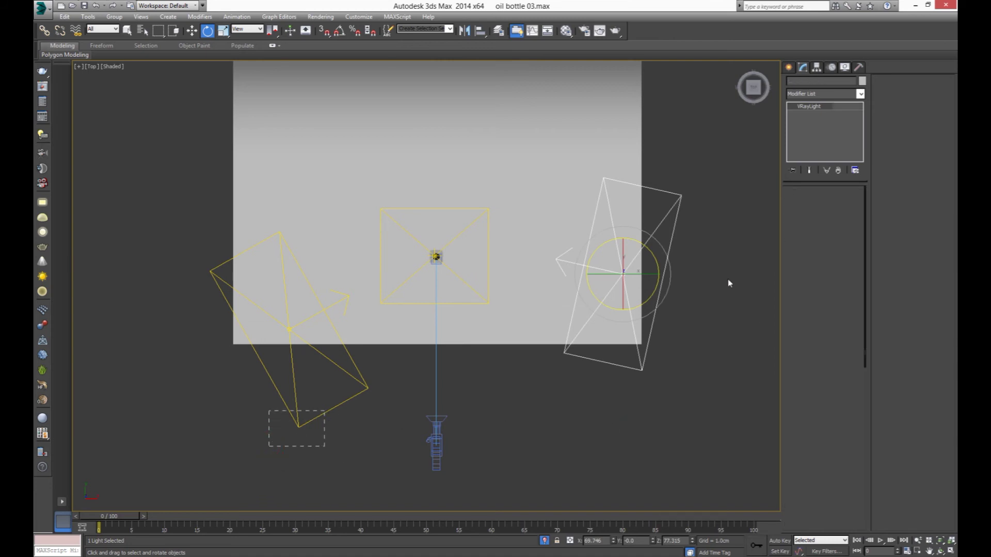
{"action": "double_click", "coordinate": [842, 269]}
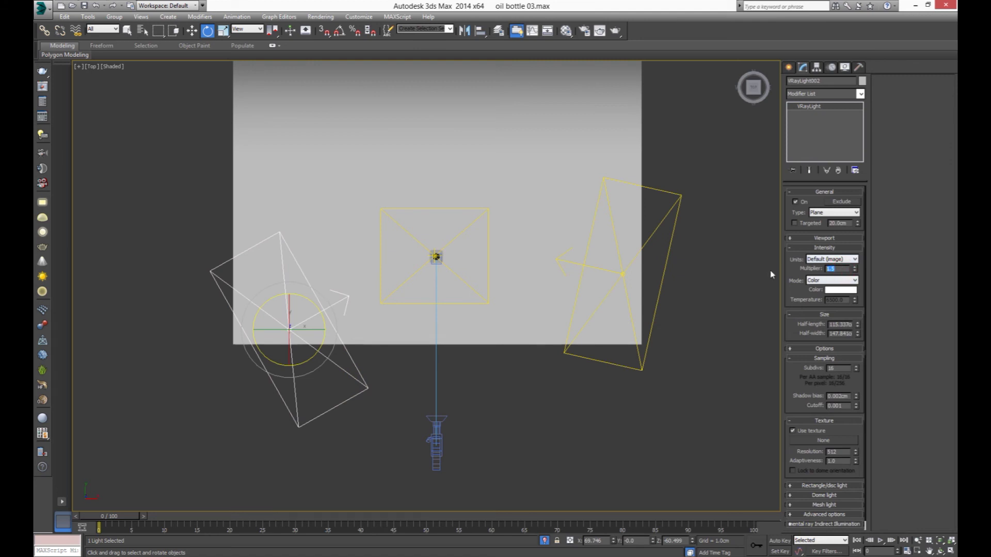
{"action": "left_click", "coordinate": [485, 303]}
{"action": "left_click", "coordinate": [486, 303]}
{"action": "left_click", "coordinate": [486, 303]}
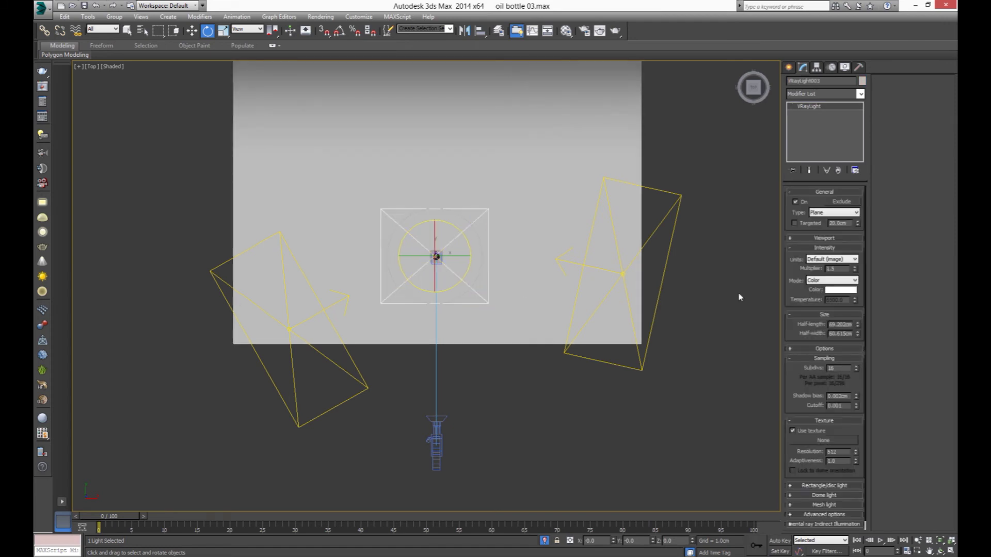
{"action": "type", "text": "2"}
{"action": "left_click", "coordinate": [714, 318]}
{"action": "key", "text": "c"}
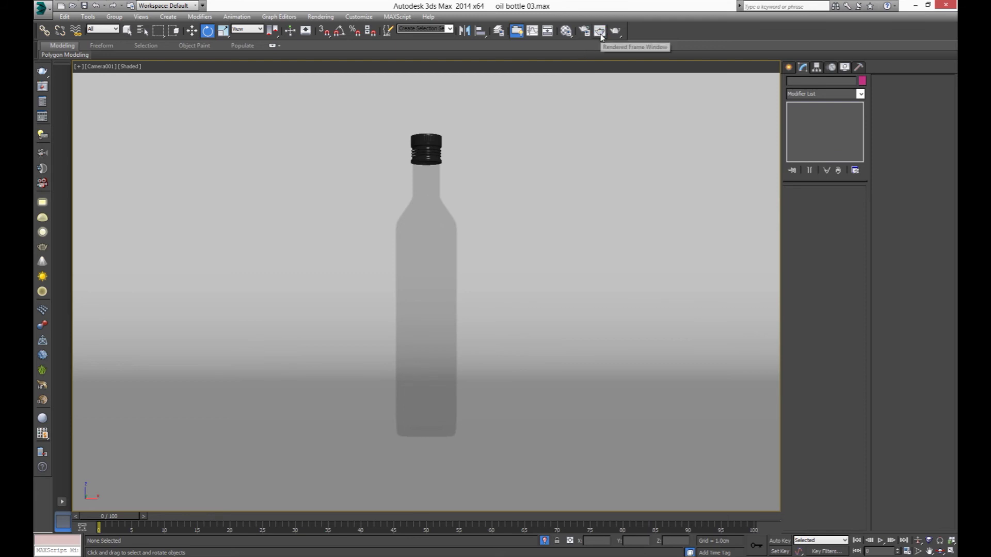
- Select the bottle and inspect it from top, back, right and front views
{"action": "left_click", "coordinate": [434, 255]}
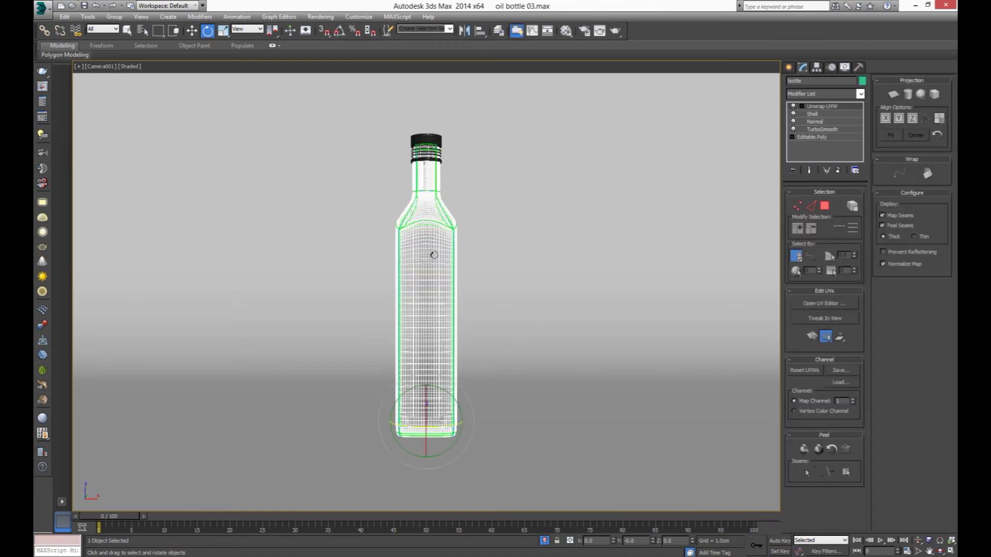
{"action": "key", "text": "f"}
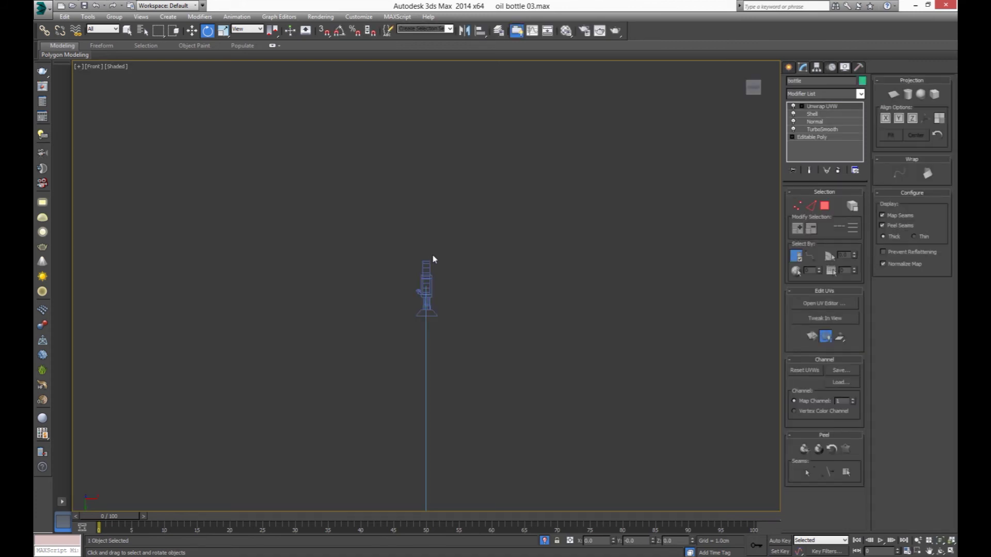
{"action": "key", "text": "t"}
{"action": "middle_click_drag", "start_coordinate": [420, 281], "coordinate": [435, 254]}
{"action": "scroll", "coordinate": [439, 263], "scroll_direction": "down", "scroll_amount": 5}
{"action": "scroll", "coordinate": [511, 260], "scroll_direction": "down", "scroll_amount": 4}
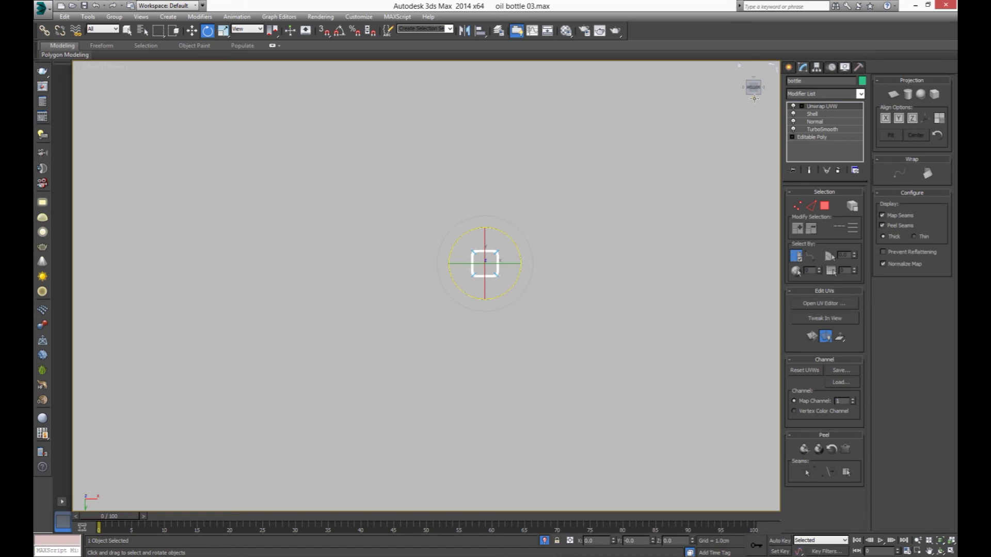
{"action": "left_click", "coordinate": [753, 96]}
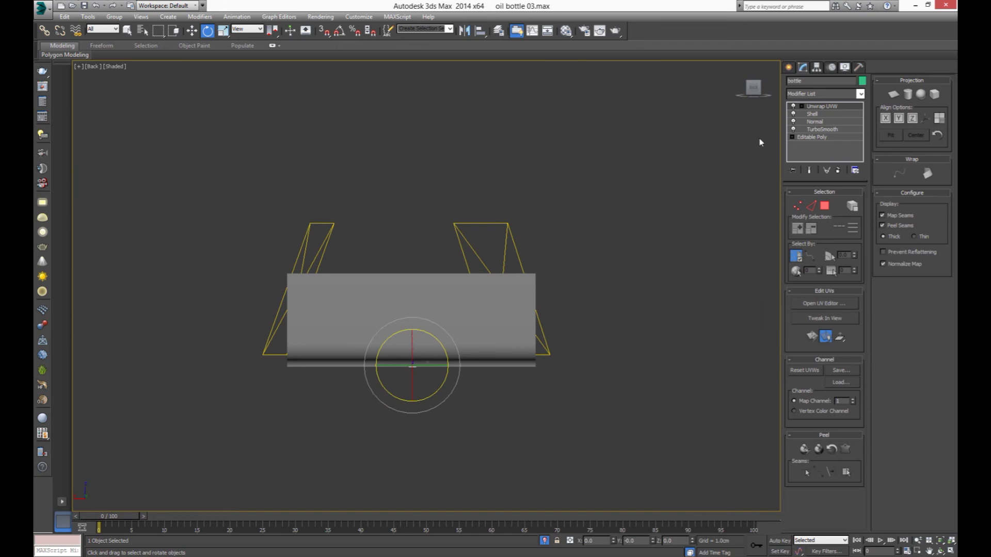
{"action": "left_click", "coordinate": [754, 81]}
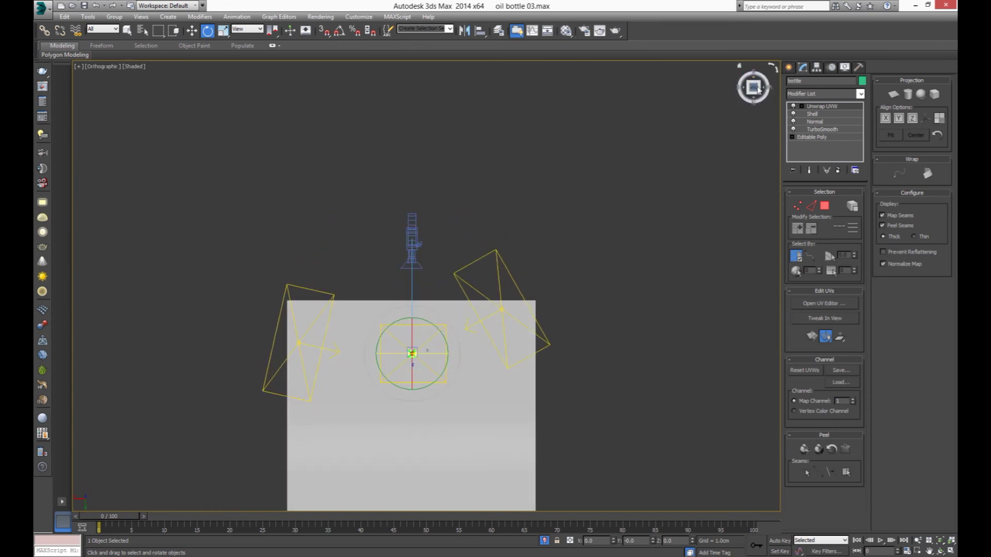
{"action": "left_click", "coordinate": [755, 100]}
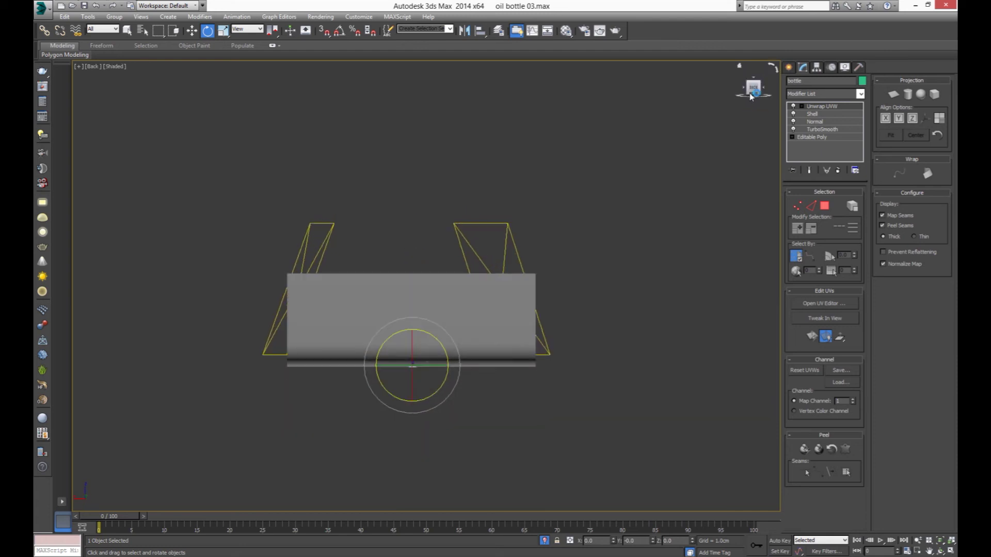
{"action": "left_click", "coordinate": [743, 91]}
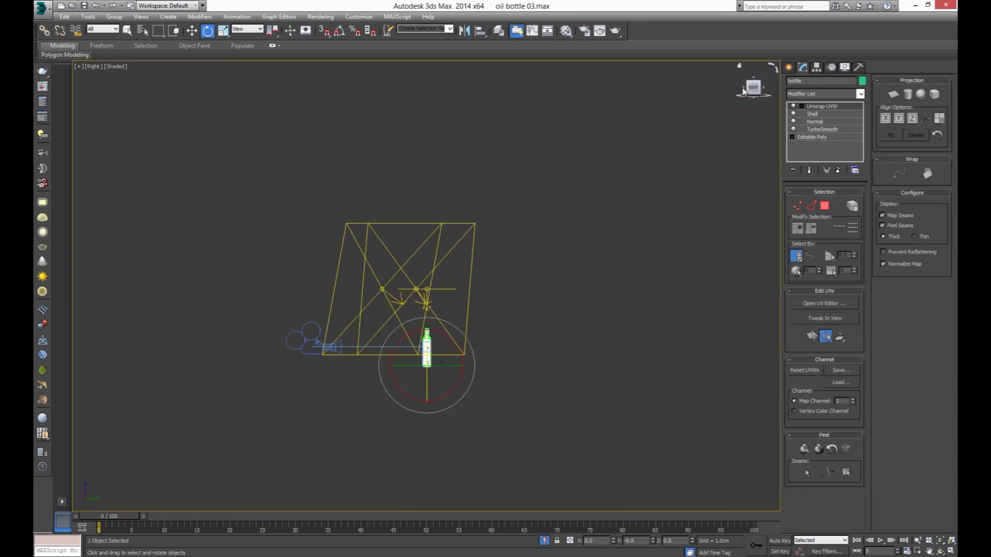
{"action": "left_click", "coordinate": [743, 91]}
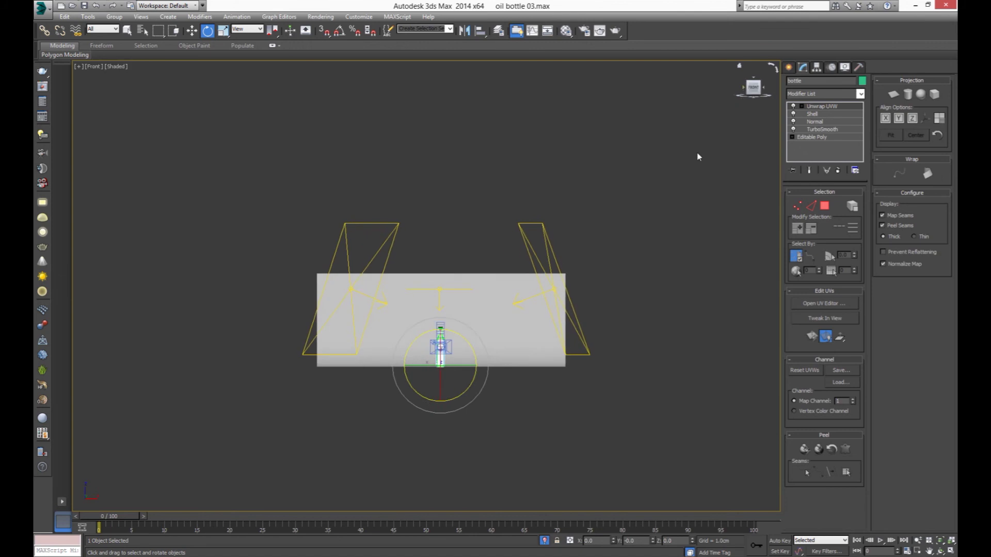
{"action": "left_click", "coordinate": [653, 182]}
{"action": "scroll", "coordinate": [469, 342], "scroll_direction": "up", "scroll_amount": 3}
{"action": "scroll", "coordinate": [417, 364], "scroll_direction": "up", "scroll_amount": 2}
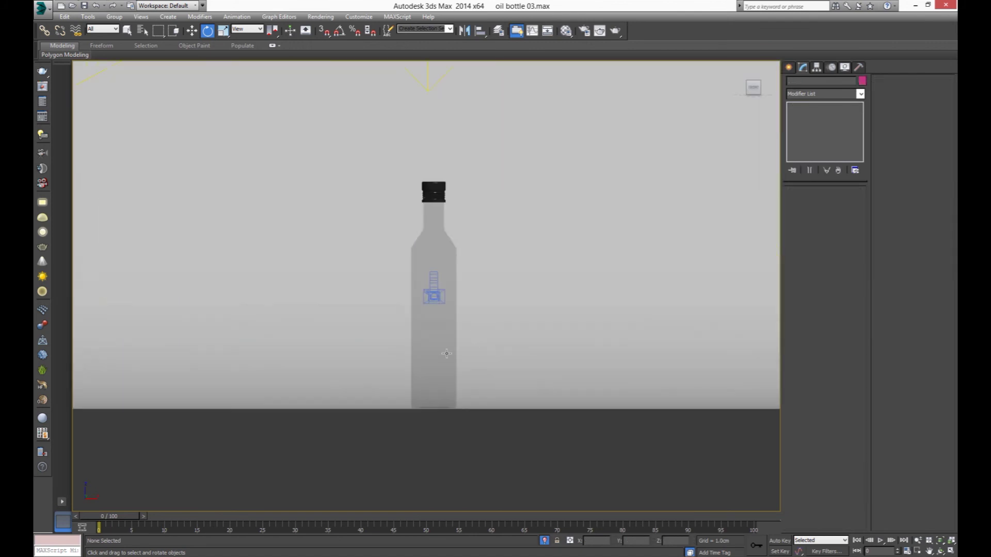
{"action": "scroll", "coordinate": [433, 365], "scroll_direction": "up", "scroll_amount": 2}
{"action": "scroll", "coordinate": [433, 366], "scroll_direction": "up", "scroll_amount": 2}
{"action": "left_click", "coordinate": [438, 335]}
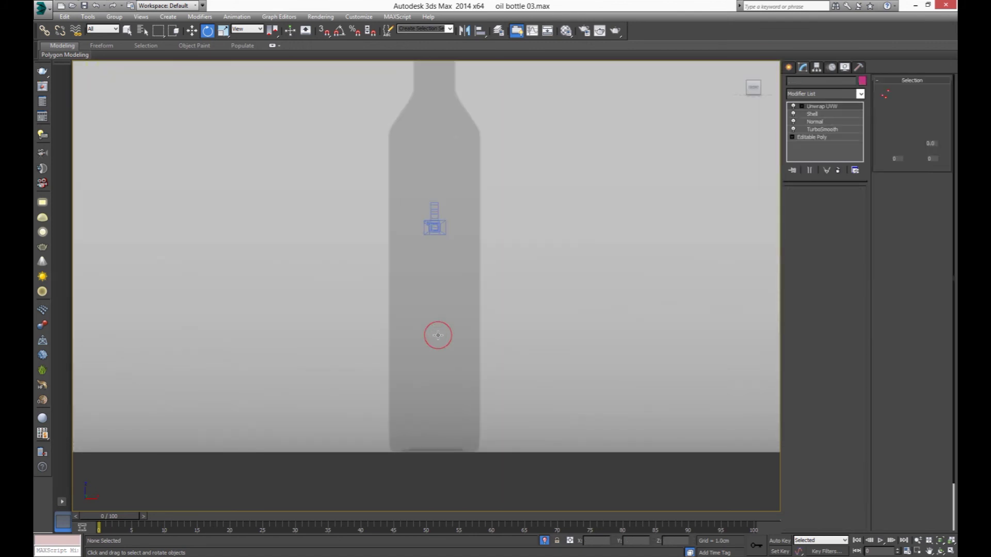
{"action": "middle_click_drag", "start_coordinate": [440, 331], "coordinate": [460, 336]}
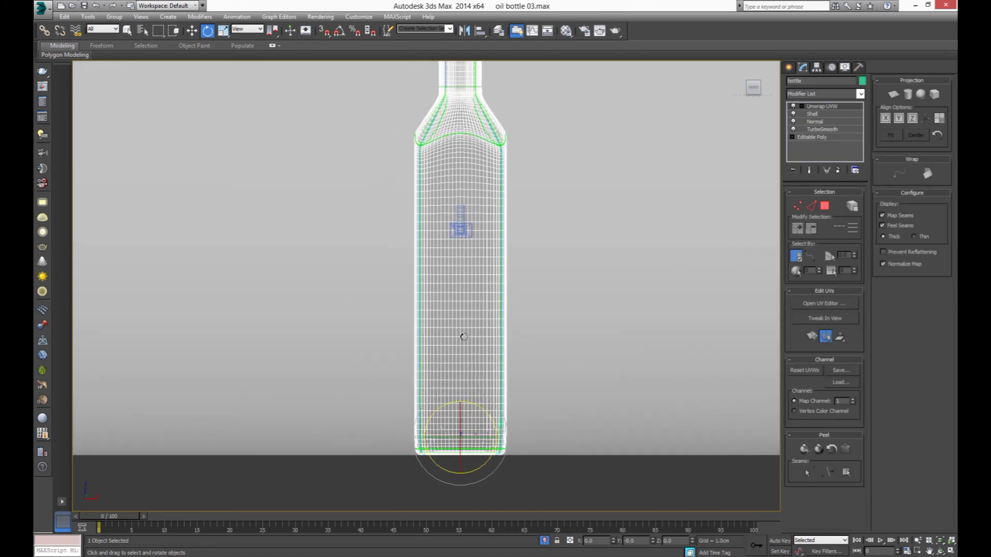
- Clone the bottle as an independent Copy named 'oi'
{"action": "right_click", "coordinate": [476, 276]}
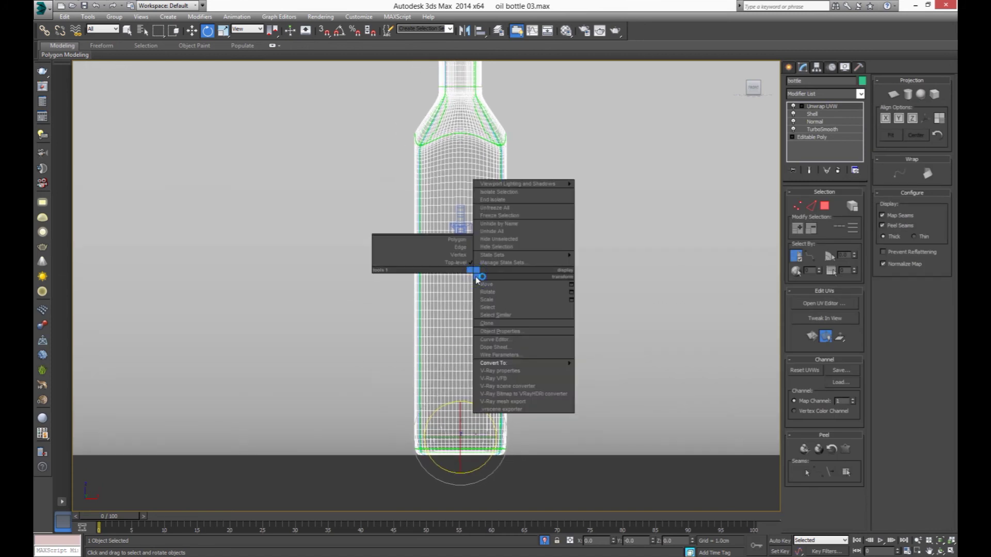
{"action": "left_click", "coordinate": [595, 4]}
{"action": "key", "text": "w"}
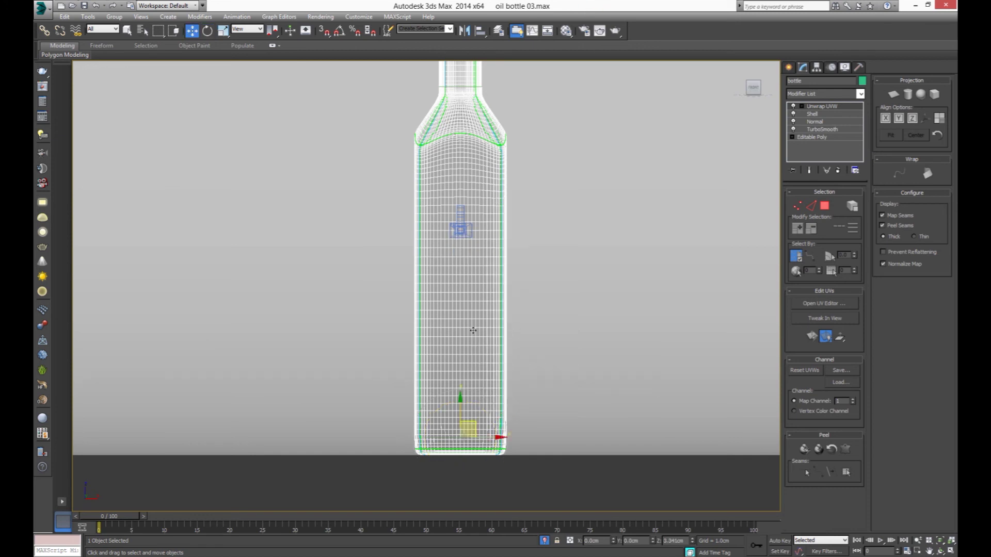
{"action": "right_click", "coordinate": [470, 323]}
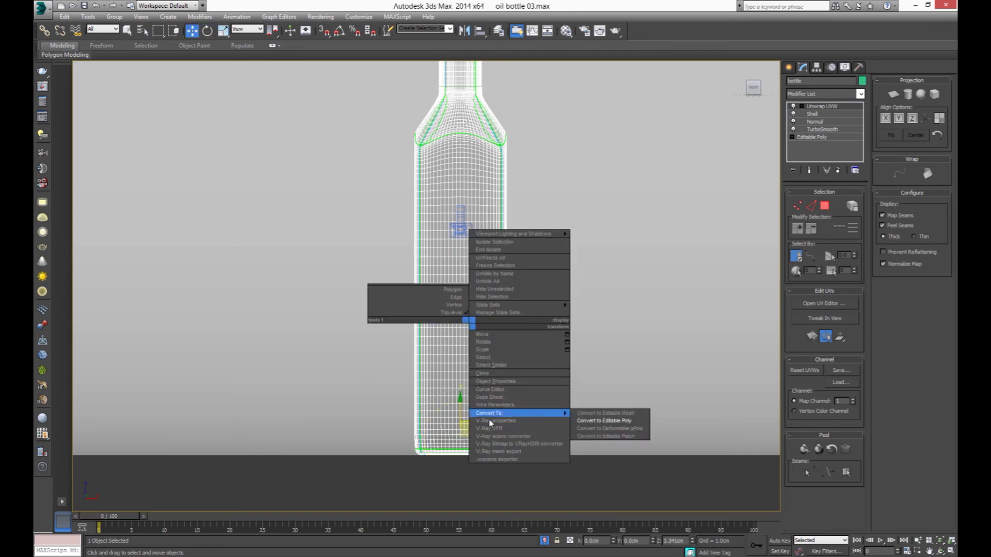
{"action": "left_click", "coordinate": [502, 373]}
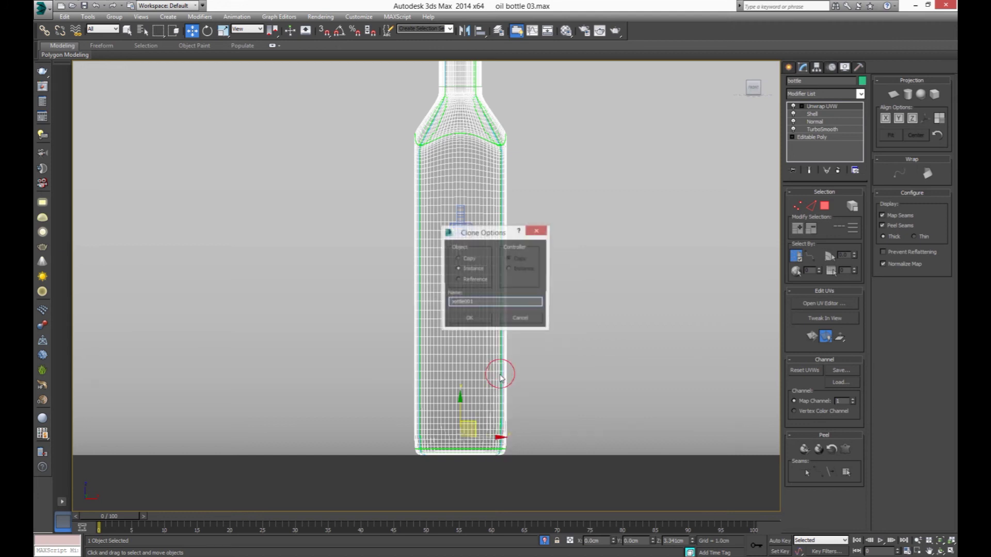
{"action": "left_click_drag", "start_coordinate": [484, 302], "coordinate": [395, 304]}
{"action": "type", "text": "oi"}
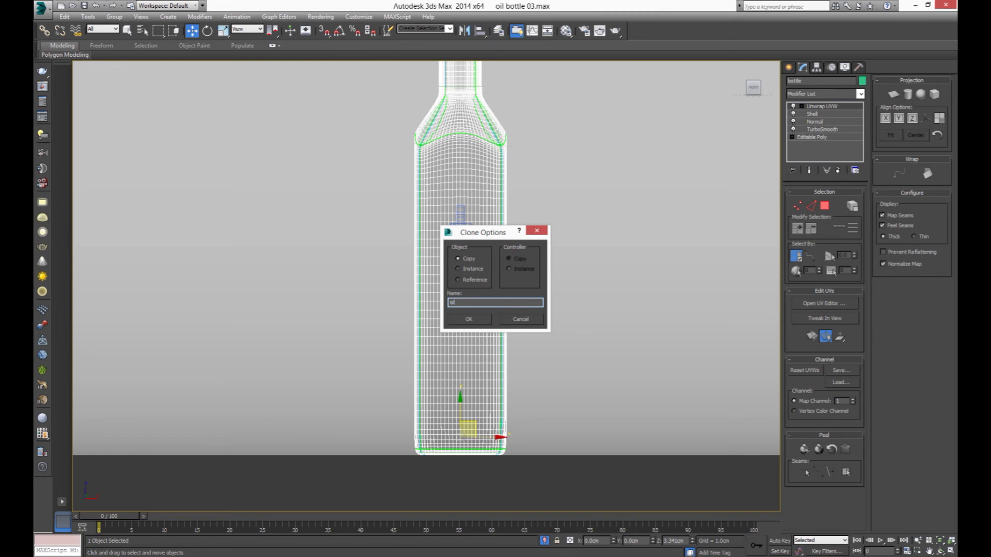
{"action": "key", "text": "Return"}
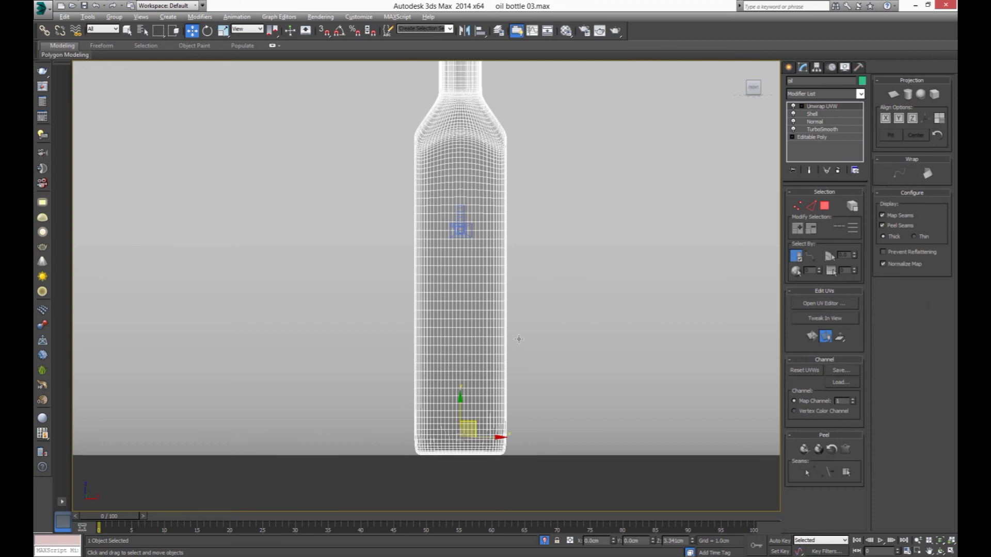
- Delete Unwrap UVW from the oi copy and assign it the 04 - Default material
{"action": "key", "text": "z"}
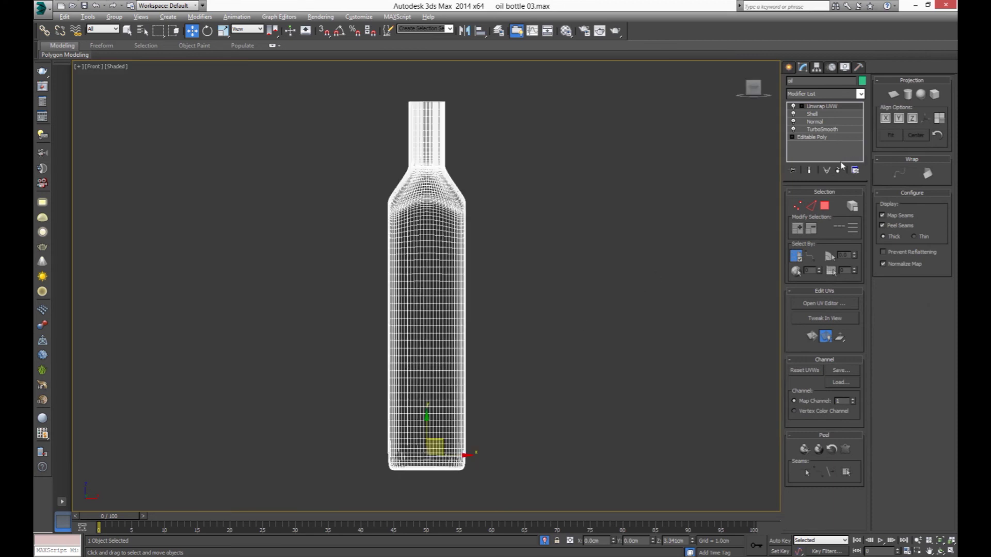
{"action": "left_click", "coordinate": [839, 169]}
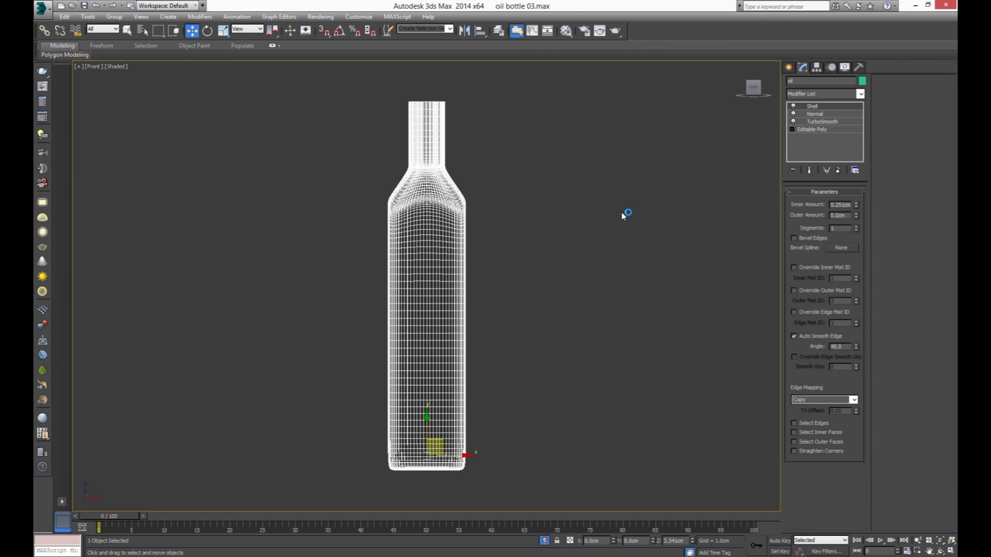
{"action": "key", "text": "m"}
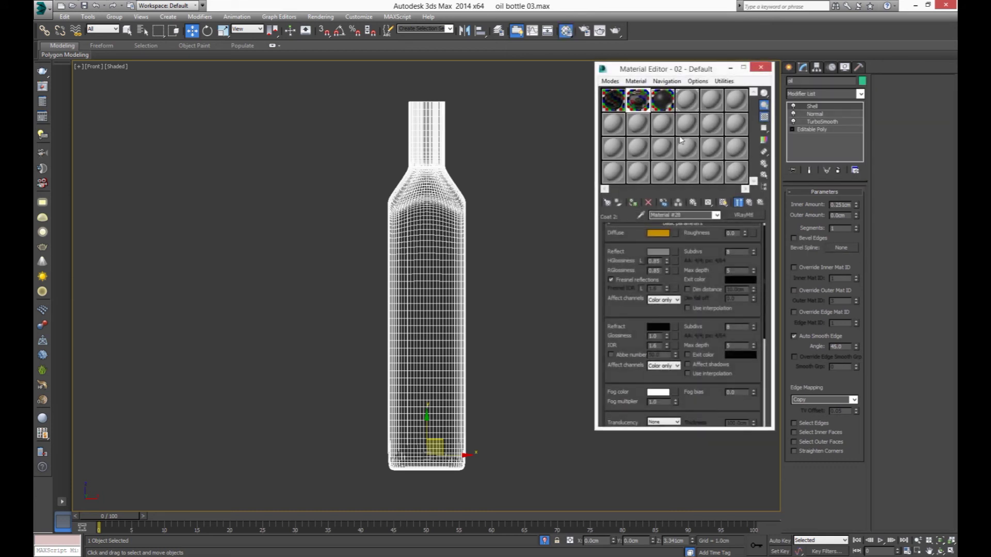
{"action": "left_click", "coordinate": [686, 99]}
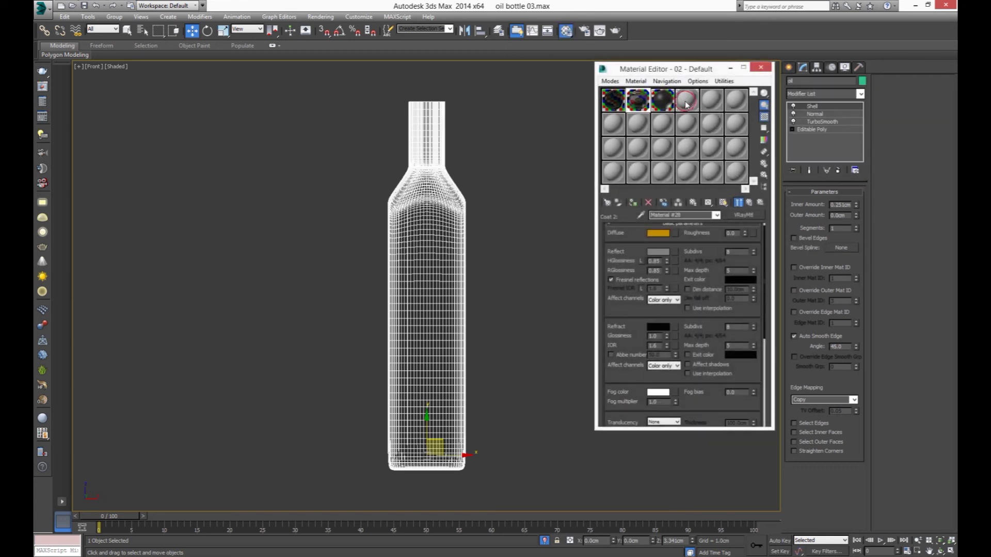
{"action": "left_click", "coordinate": [634, 203]}
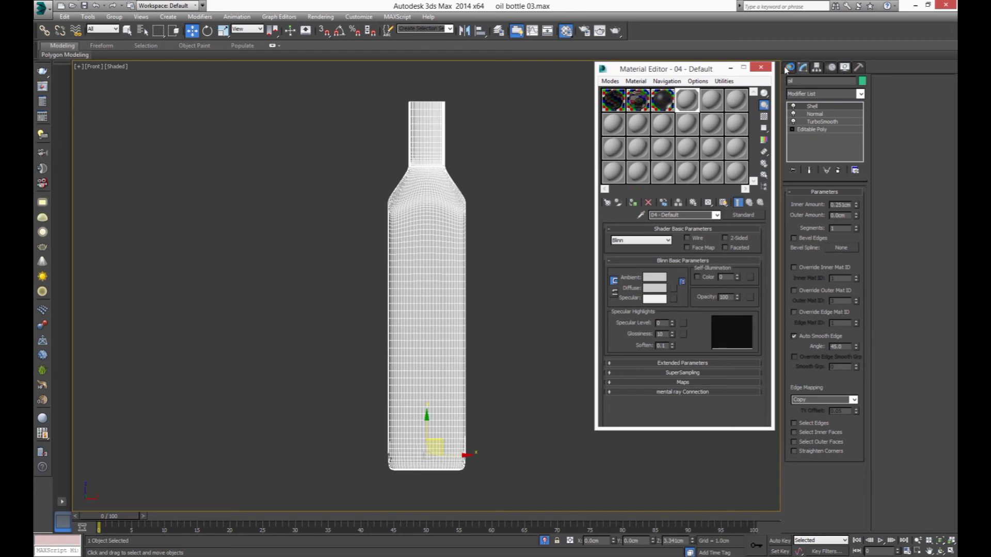
{"action": "left_click", "coordinate": [767, 67]}
{"action": "left_click", "coordinate": [512, 292]}
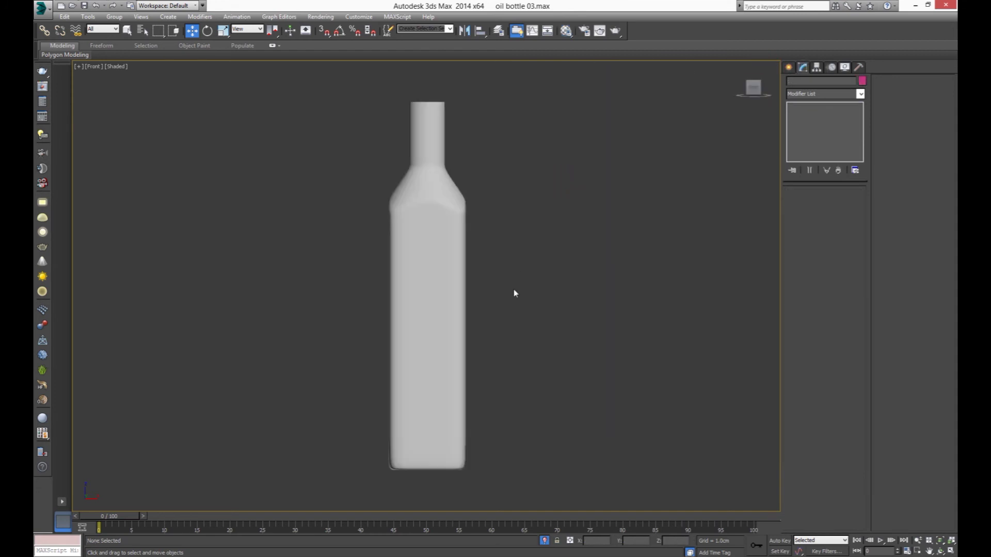
{"action": "left_click", "coordinate": [447, 283]}
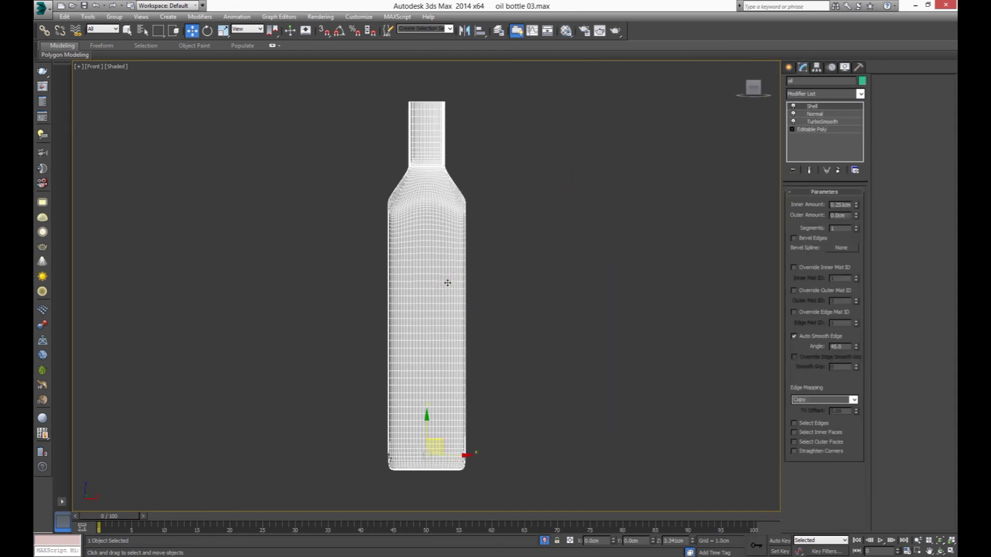
- Frame the copy in Perspective view and zoom in on the bottle neck
{"action": "key", "text": "p"}
{"action": "key", "text": "z"}
{"action": "mouse_move", "coordinate": [363, 239]}
{"action": "middle_mouse_down", "text": "alt"}
{"action": "mouse_move", "coordinate": [456, 232]}
{"action": "mouse_move", "coordinate": [455, 343]}
{"action": "middle_mouse_up", "text": "alt"}
{"action": "scroll", "coordinate": [455, 344], "scroll_direction": "up", "scroll_amount": 5}
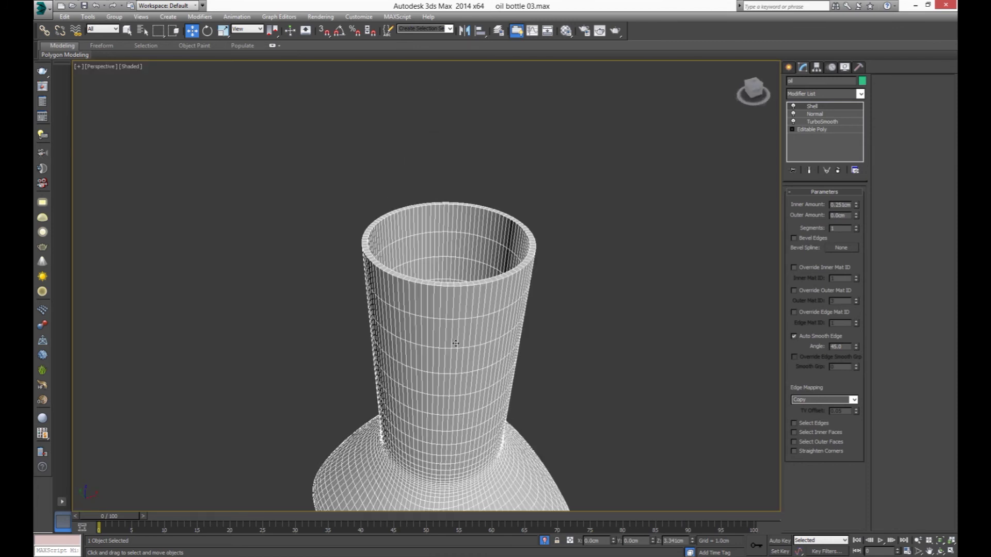
{"action": "scroll", "coordinate": [471, 334], "scroll_direction": "up", "scroll_amount": 6}
{"action": "scroll", "coordinate": [518, 295], "scroll_direction": "down", "scroll_amount": 6}
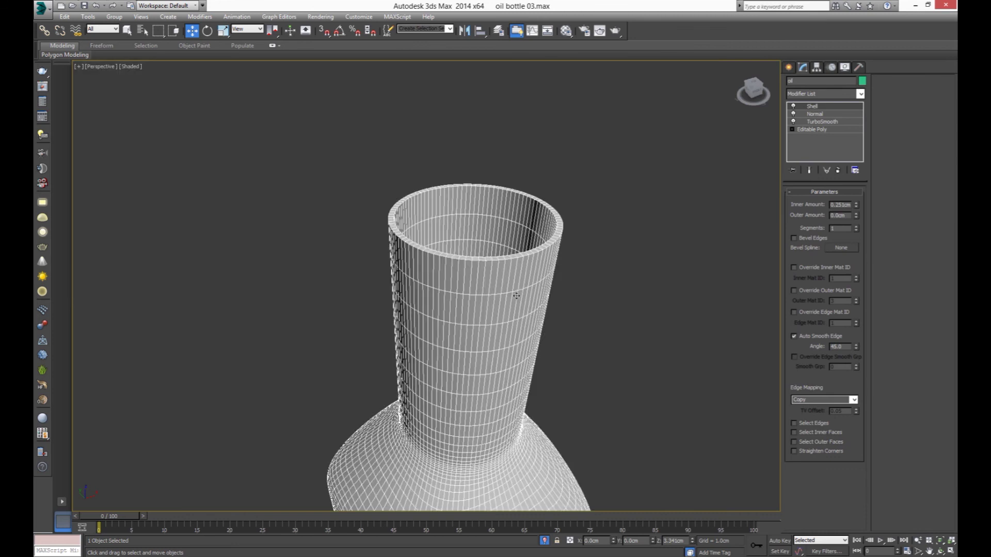
{"action": "scroll", "coordinate": [502, 302], "scroll_direction": "up", "scroll_amount": 1}
{"action": "scroll", "coordinate": [500, 289], "scroll_direction": "up", "scroll_amount": 1}
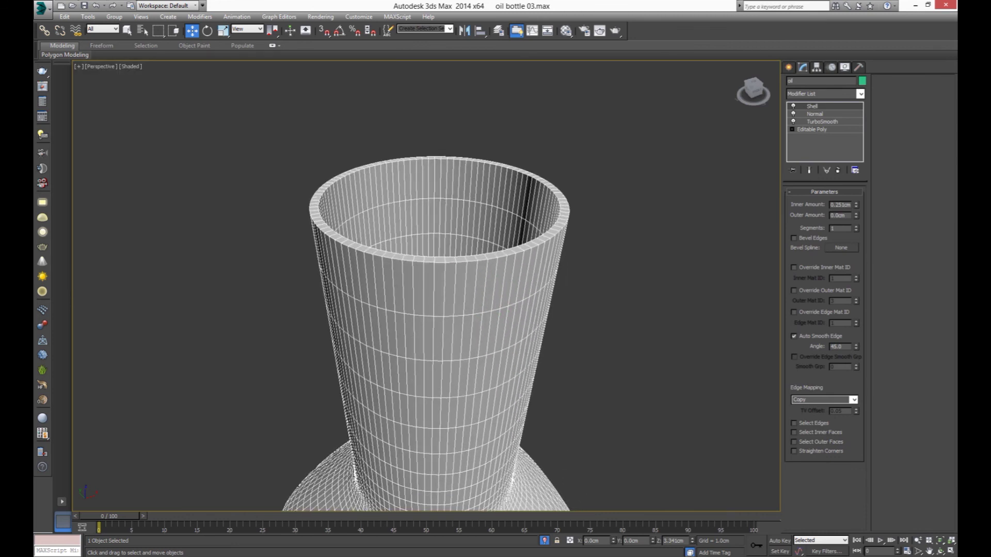
{"action": "scroll", "coordinate": [519, 281], "scroll_direction": "down", "scroll_amount": 1}
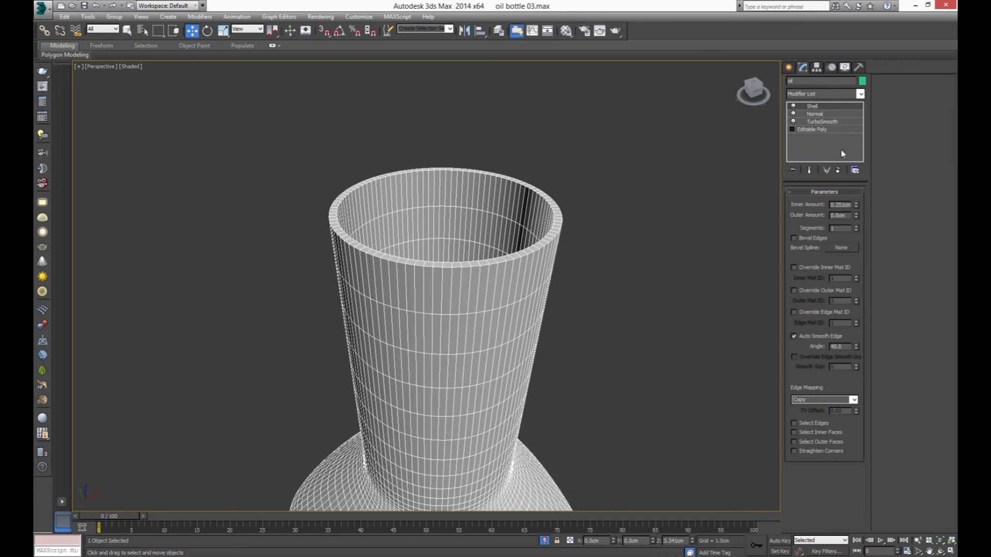
{"action": "mouse_move", "coordinate": [576, 306]}
{"action": "middle_mouse_down"}
{"action": "mouse_move", "coordinate": [561, 261]}
{"action": "mouse_move", "coordinate": [565, 277]}
{"action": "middle_mouse_up"}
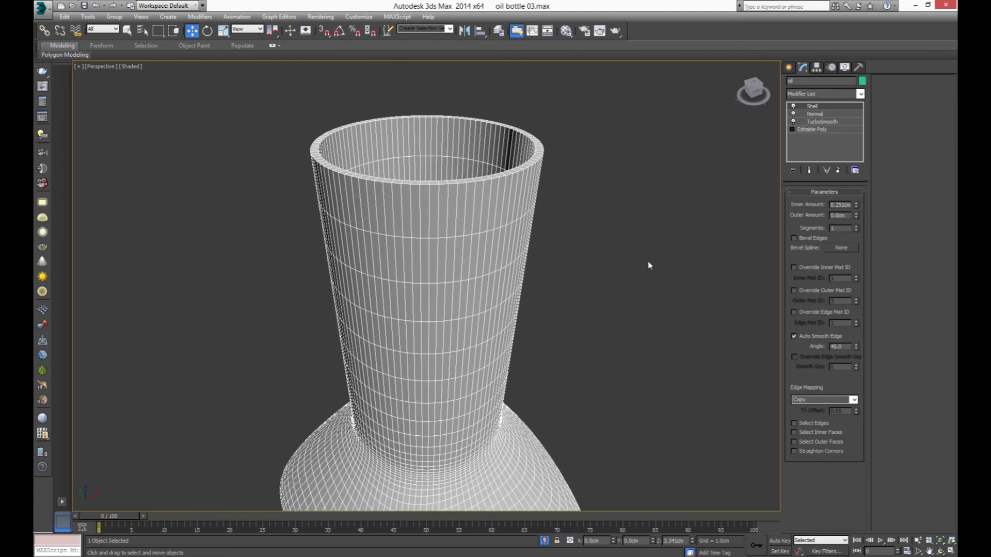
{"action": "middle_click_drag", "start_coordinate": [659, 263], "coordinate": [666, 267]}
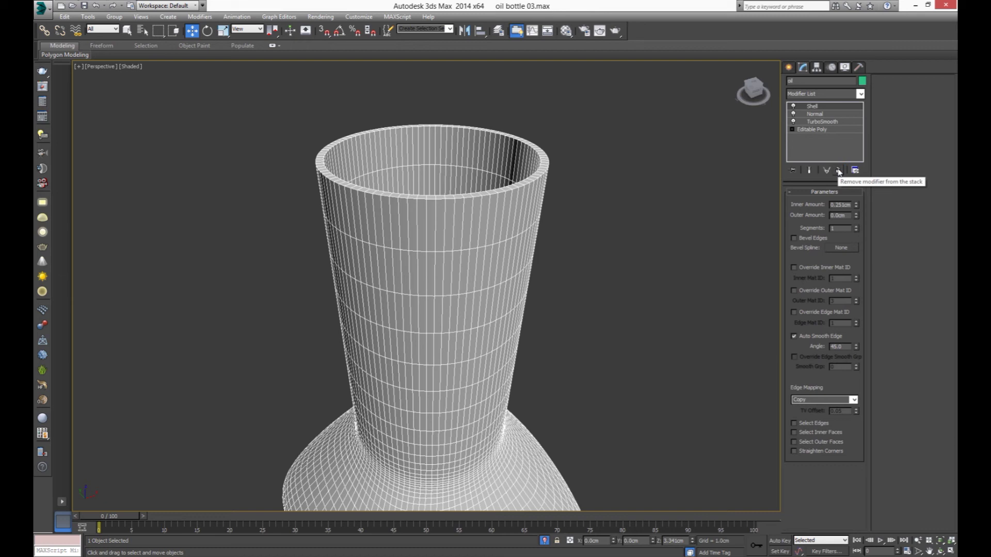
- In the Editable Poly base, lower the 12 top-rim vertices to shorten the neck
{"action": "left_click", "coordinate": [826, 130]}
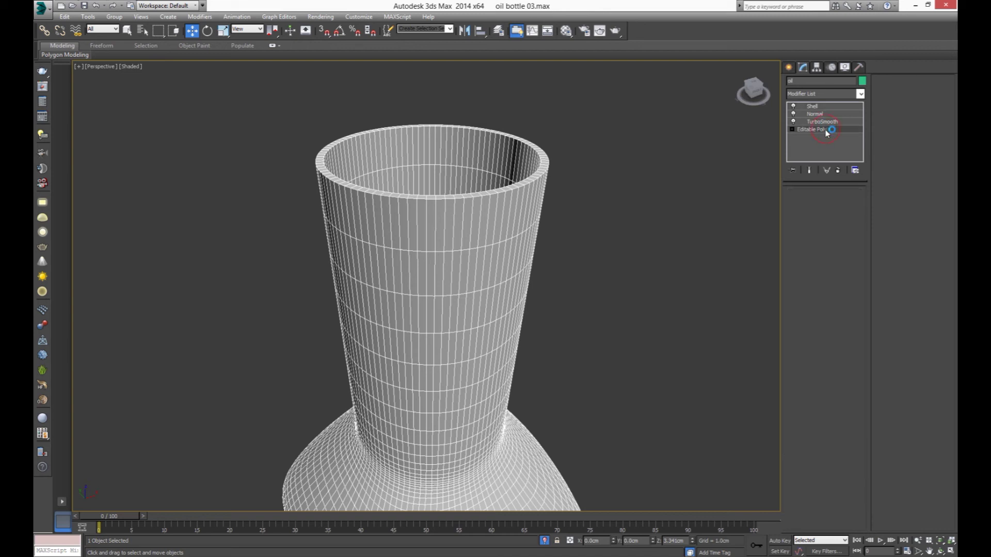
{"action": "scroll", "coordinate": [552, 268], "scroll_direction": "up", "scroll_amount": 3}
{"action": "scroll", "coordinate": [549, 256], "scroll_direction": "down", "scroll_amount": 5}
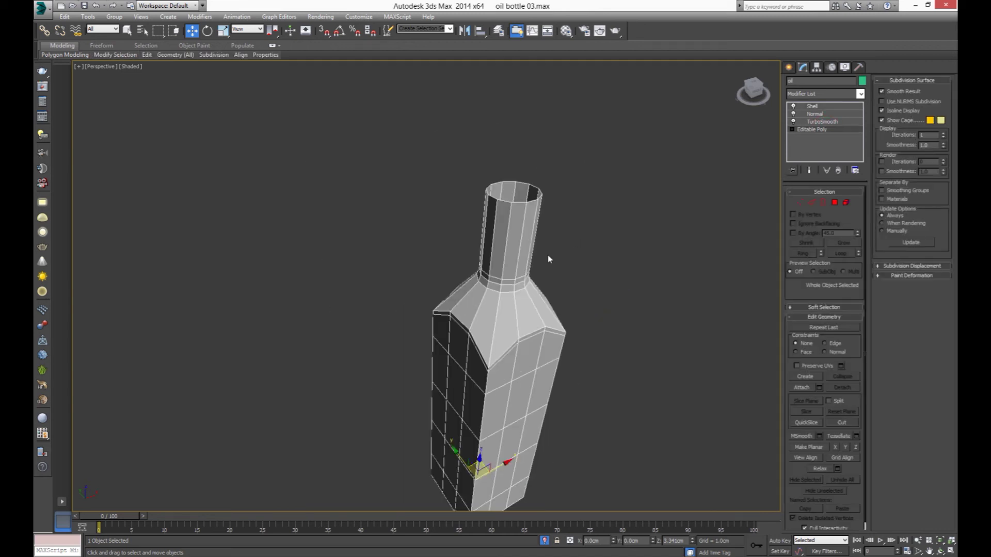
{"action": "key", "text": "1"}
{"action": "left_click_drag", "start_coordinate": [575, 171], "coordinate": [464, 221]}
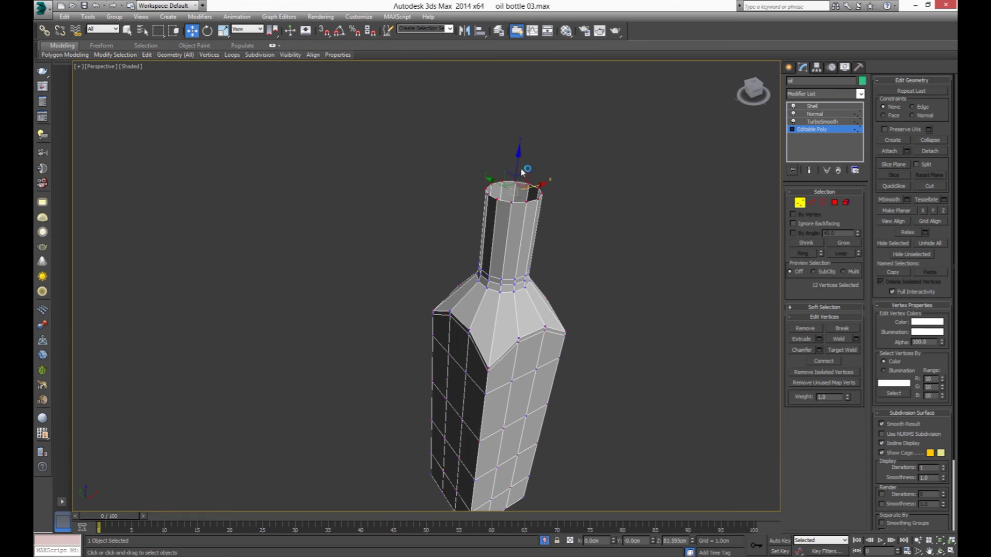
{"action": "left_click_drag", "start_coordinate": [519, 162], "coordinate": [520, 226]}
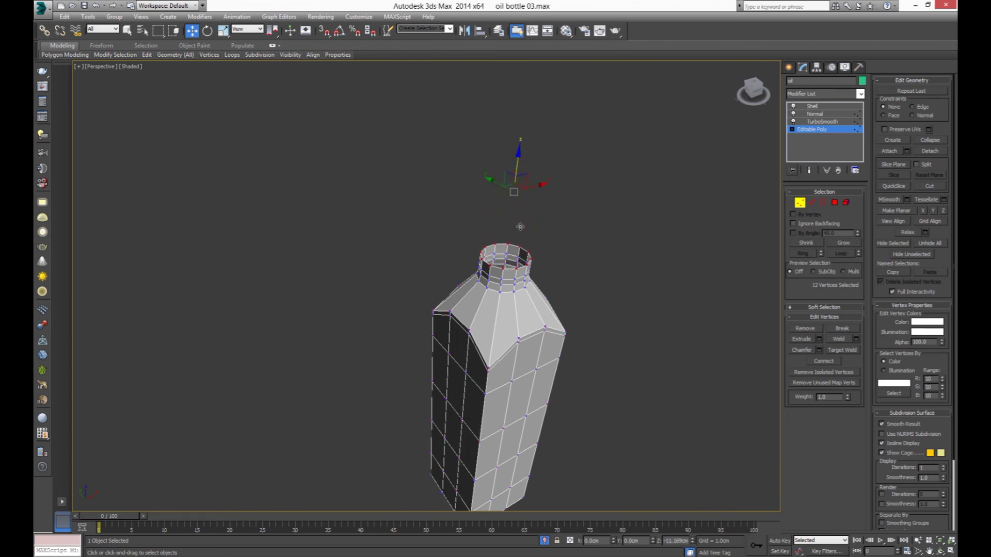
{"action": "scroll", "coordinate": [519, 227], "scroll_direction": "up", "scroll_amount": 3}
{"action": "scroll", "coordinate": [518, 258], "scroll_direction": "up", "scroll_amount": 5}
{"action": "middle_click_drag", "start_coordinate": [516, 286], "coordinate": [454, 290]}
{"action": "scroll", "coordinate": [469, 272], "scroll_direction": "up", "scroll_amount": 2}
{"action": "scroll", "coordinate": [469, 272], "scroll_direction": "down", "scroll_amount": 4}
{"action": "scroll", "coordinate": [469, 272], "scroll_direction": "down", "scroll_amount": 4}
- Select the top open border and scale, lower and shrink it into a small inner ring
{"action": "key", "text": "3"}
{"action": "left_click", "coordinate": [484, 283]}
{"action": "key", "text": "r"}
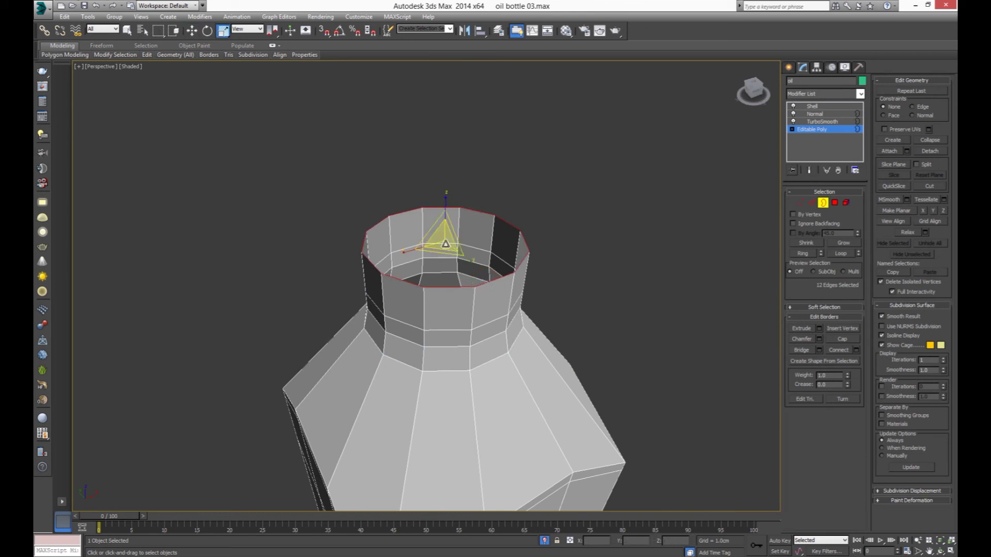
{"action": "left_click_drag", "start_coordinate": [444, 239], "coordinate": [433, 247], "text": "shift"}
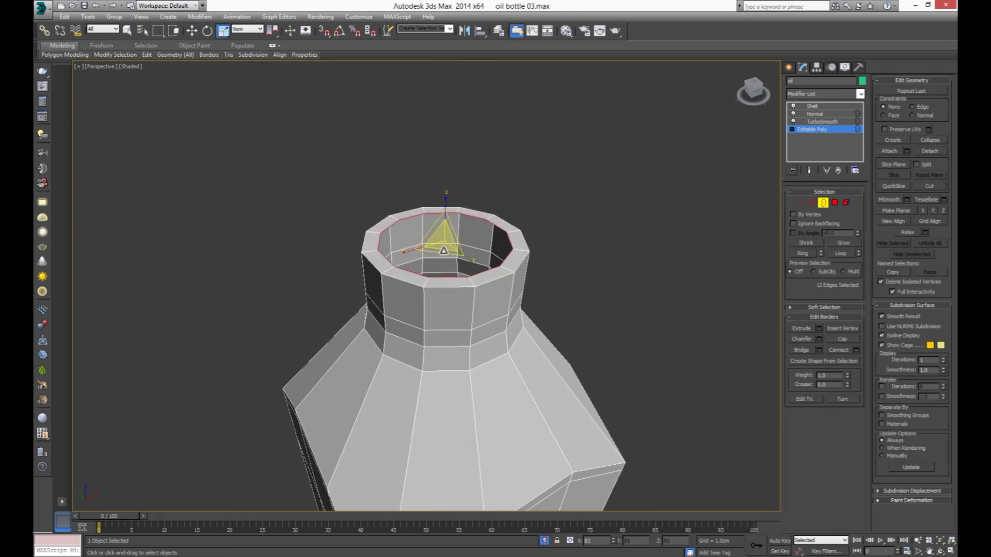
{"action": "scroll", "coordinate": [432, 247], "scroll_direction": "up", "scroll_amount": 5}
{"action": "scroll", "coordinate": [434, 249], "scroll_direction": "down", "scroll_amount": 2}
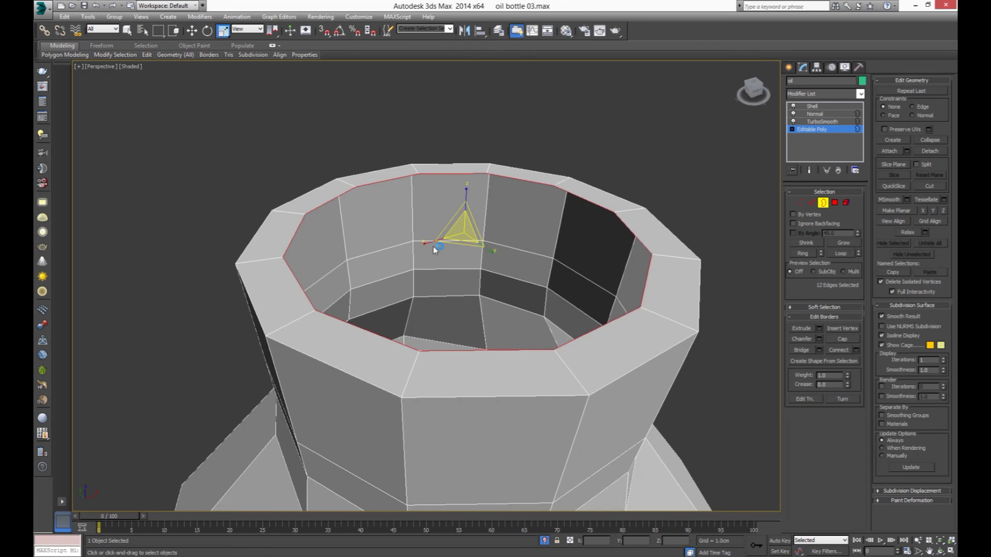
{"action": "key", "text": "w"}
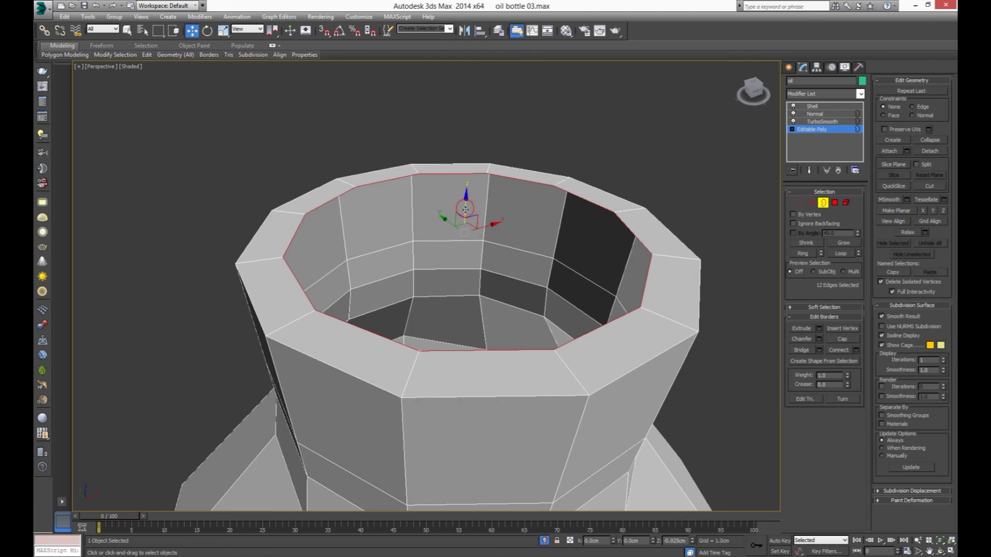
{"action": "left_click_drag", "start_coordinate": [466, 209], "coordinate": [465, 221]}
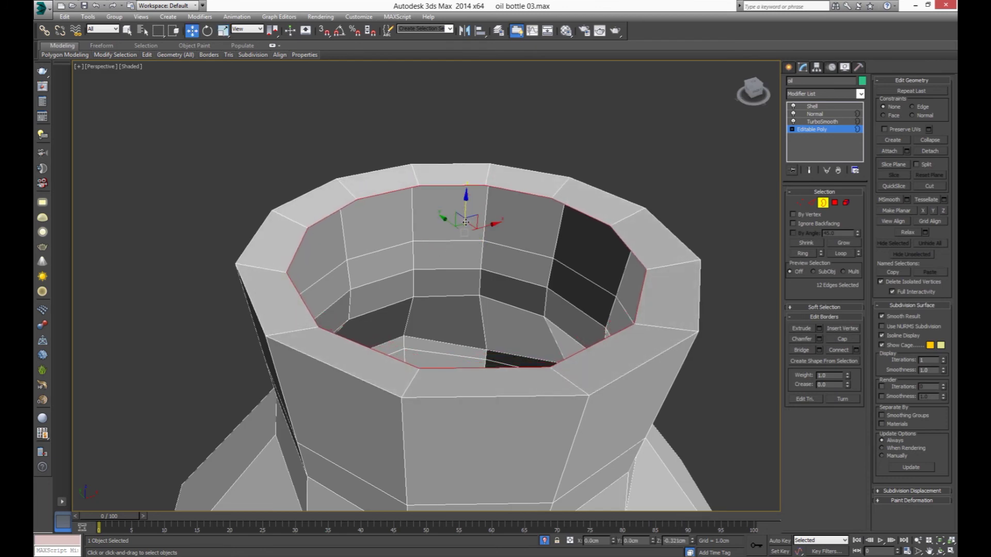
{"action": "key", "text": "r"}
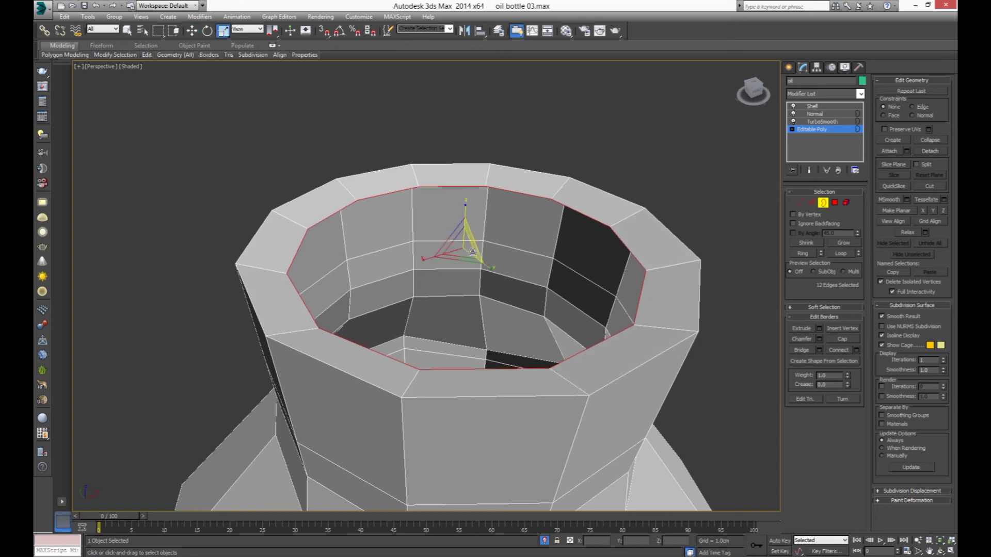
{"action": "left_click_drag", "start_coordinate": [460, 247], "coordinate": [495, 368]}
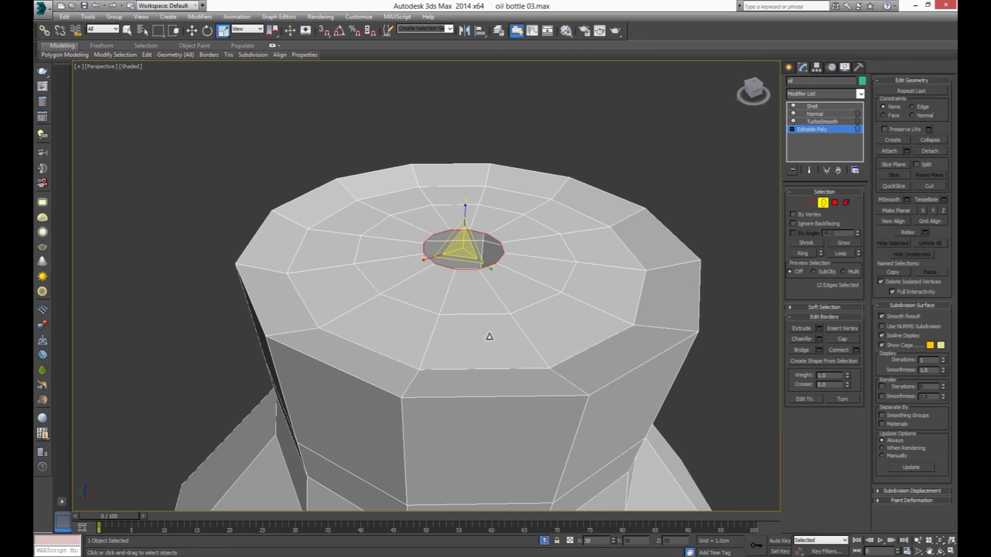
- Cap the top hole and give the rim edge loop a thin chamfer
{"action": "left_click", "coordinate": [836, 340]}
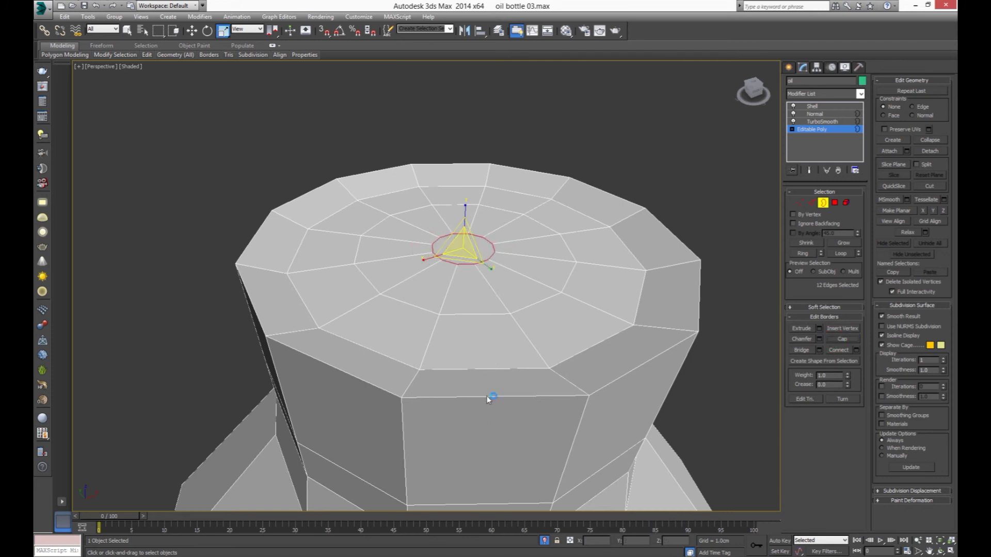
{"action": "key", "text": "2"}
{"action": "left_click", "coordinate": [485, 398]}
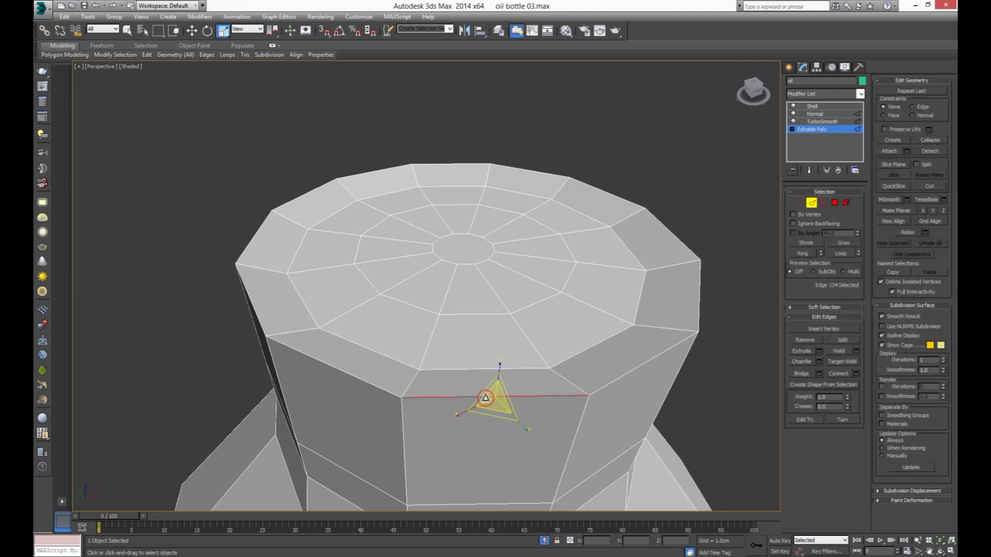
{"action": "key", "text": "alt+l"}
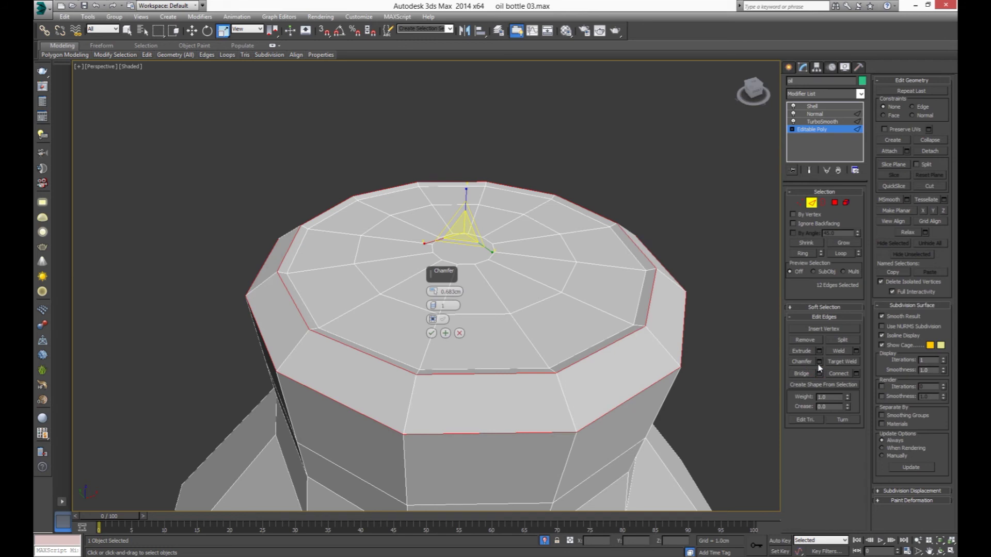
{"action": "left_click_drag", "start_coordinate": [433, 290], "coordinate": [432, 281]}
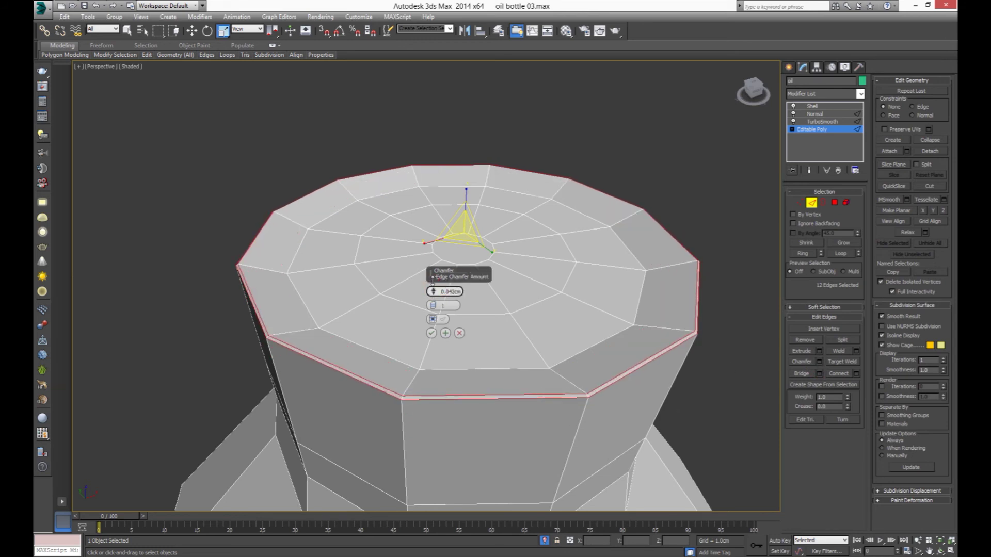
{"action": "left_click", "coordinate": [431, 333]}
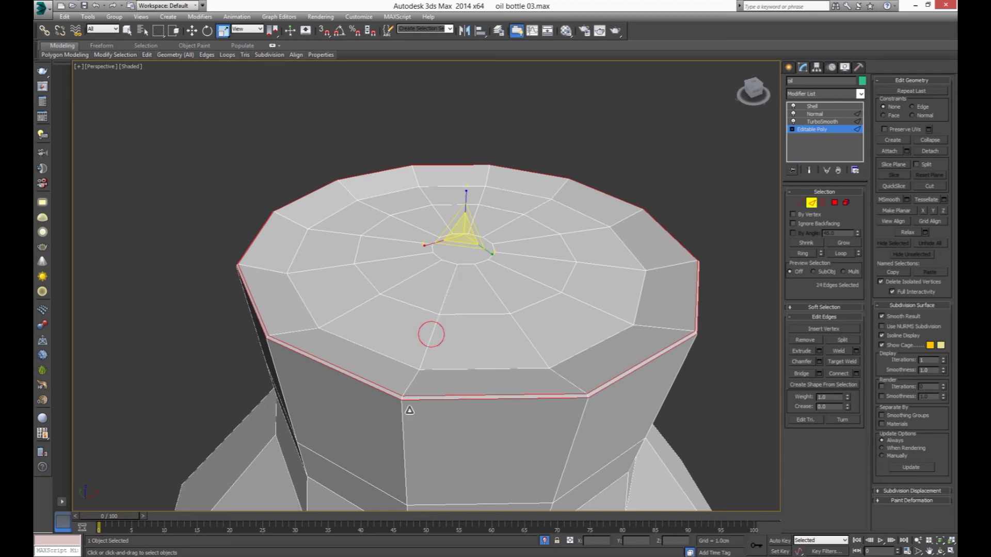
- Connect the ring of vertical neck edges with one supporting loop, then delete the Shell modifier
{"action": "left_click", "coordinate": [402, 421]}
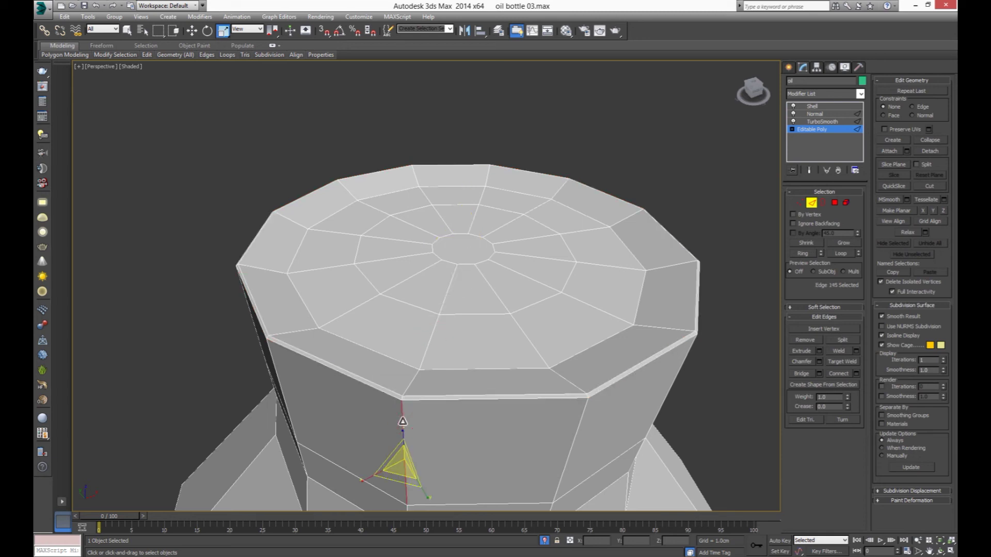
{"action": "key", "text": "alt+r"}
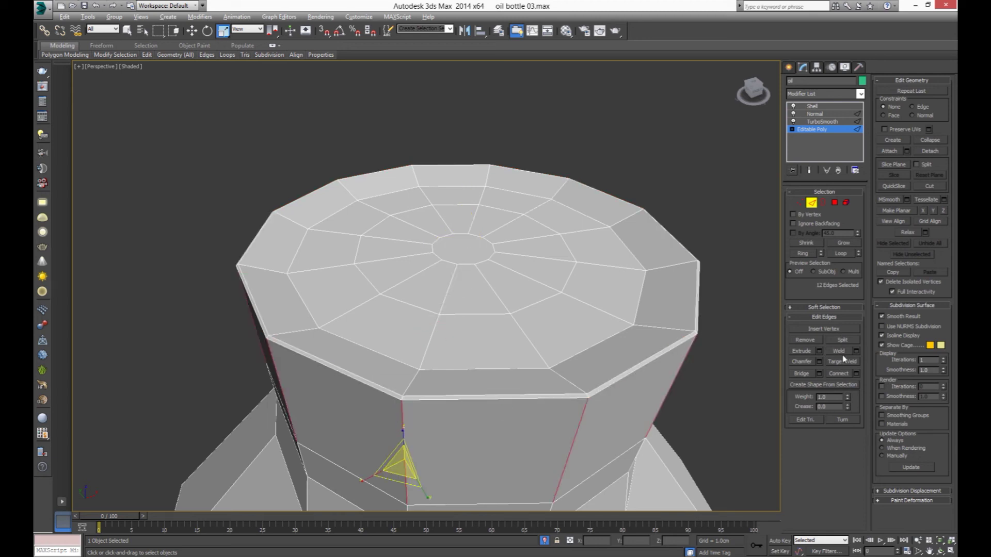
{"action": "left_click", "coordinate": [855, 373]}
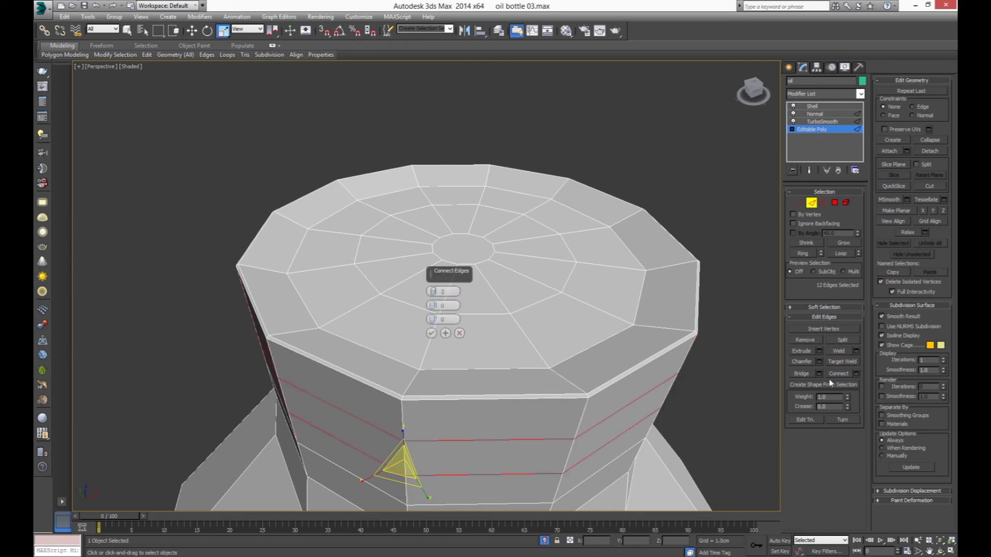
{"action": "left_click_drag", "start_coordinate": [433, 292], "coordinate": [477, 136]}
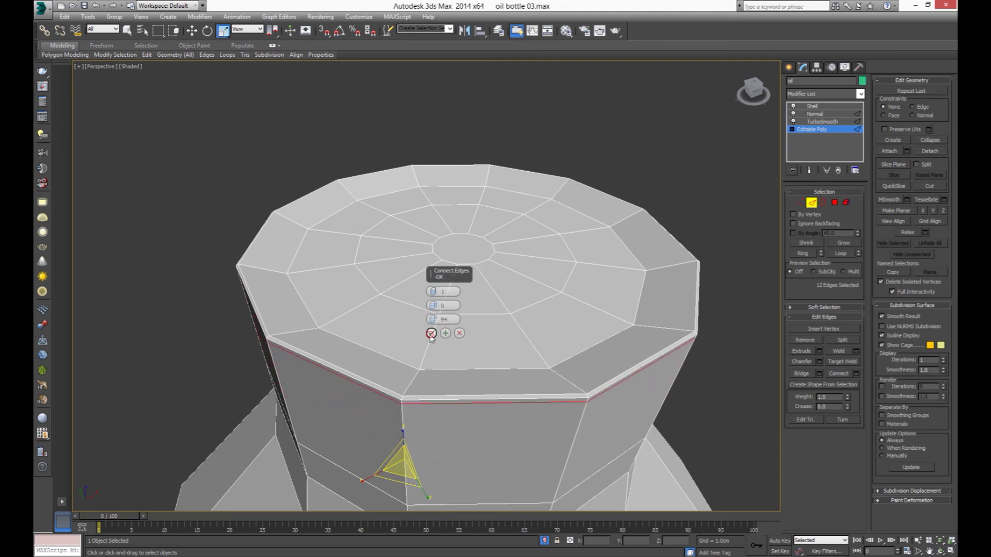
{"action": "left_click", "coordinate": [431, 333]}
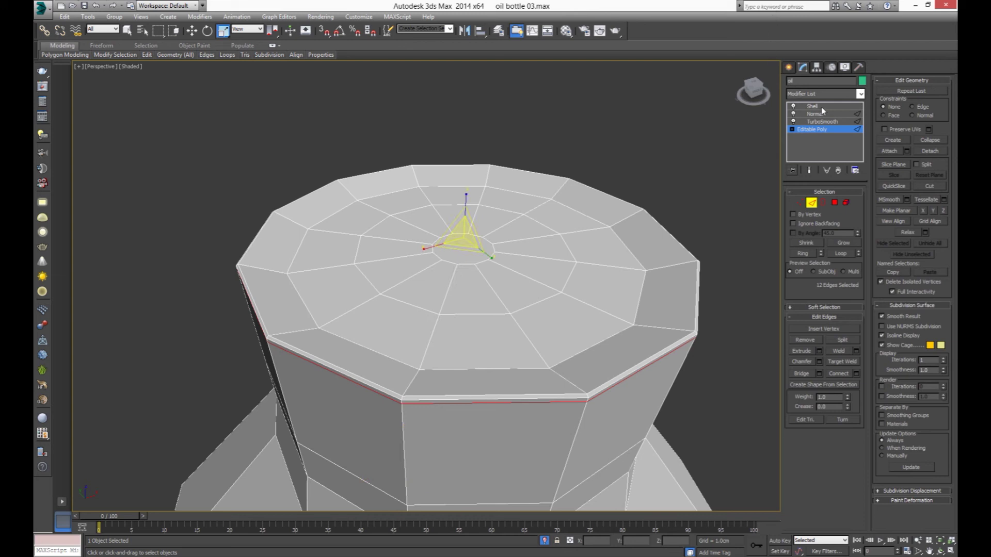
{"action": "left_click", "coordinate": [821, 107]}
{"action": "left_click", "coordinate": [836, 171]}
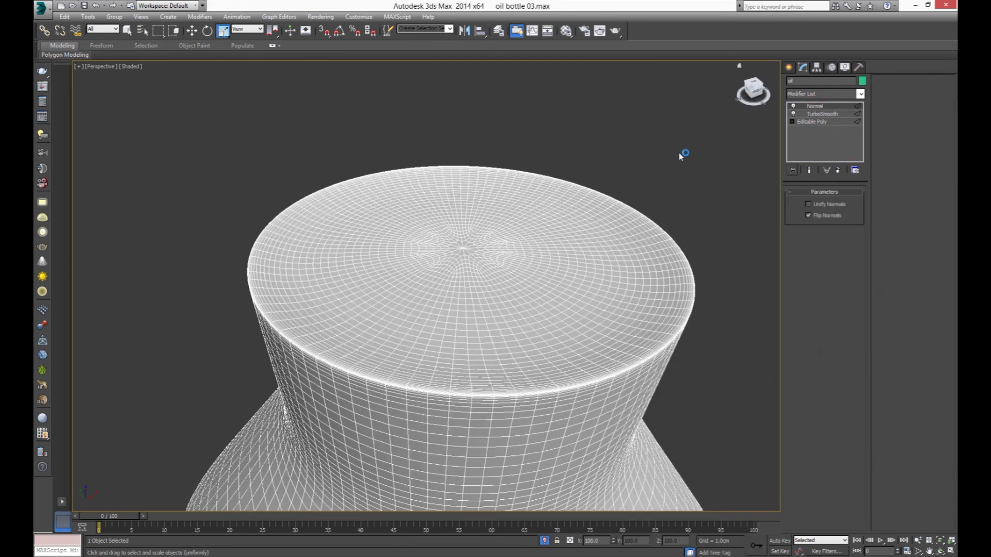
- Inspect the copy through Camera001 and orbit in Perspective around its neck and top
{"action": "left_click", "coordinate": [676, 154]}
{"action": "key", "text": "z"}
{"action": "scroll", "coordinate": [438, 229], "scroll_direction": "up", "scroll_amount": 4}
{"action": "mouse_move", "coordinate": [438, 230]}
{"action": "middle_mouse_down", "text": "alt"}
{"action": "mouse_move", "coordinate": [423, 244]}
{"action": "mouse_move", "coordinate": [422, 176]}
{"action": "mouse_move", "coordinate": [422, 269]}
{"action": "middle_mouse_up", "text": "alt"}
{"action": "scroll", "coordinate": [422, 278], "scroll_direction": "up", "scroll_amount": 3}
{"action": "middle_click_drag", "start_coordinate": [429, 349], "coordinate": [439, 285], "text": "alt"}
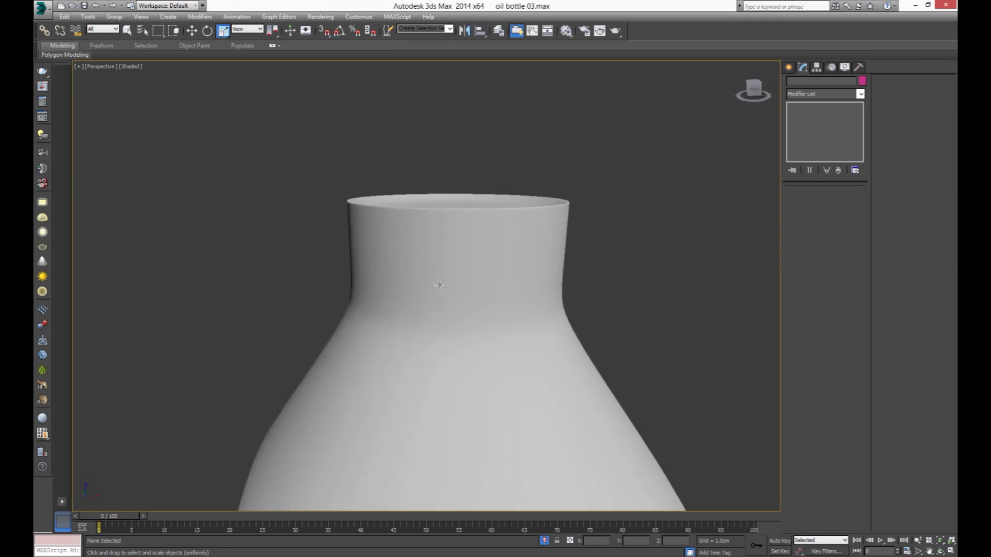
{"action": "key", "text": "c"}
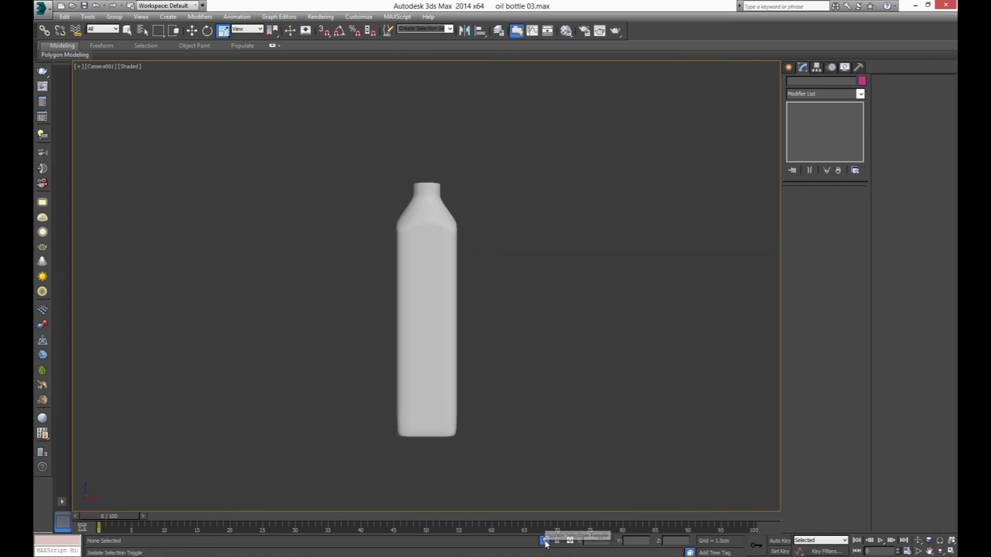
{"action": "left_click", "coordinate": [421, 249]}
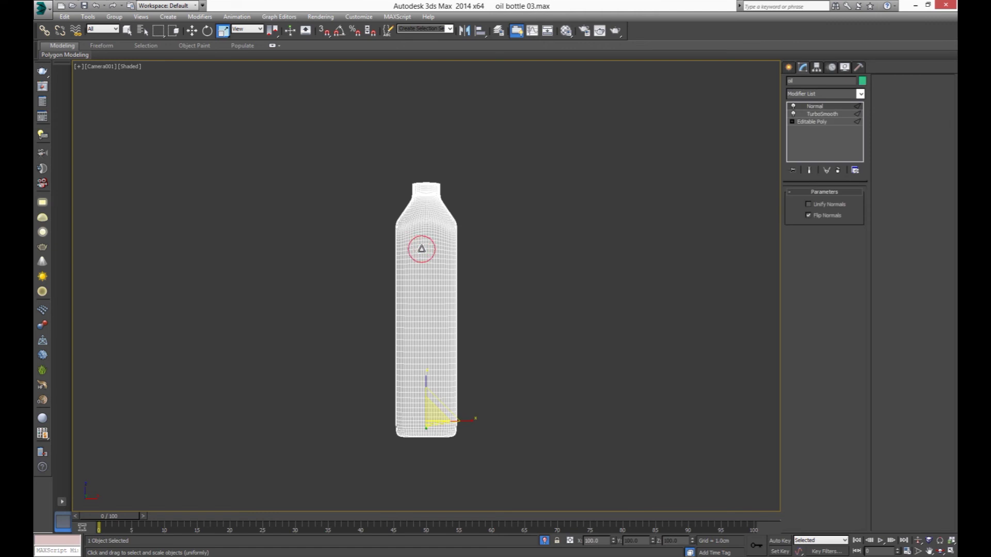
{"action": "key", "text": "p"}
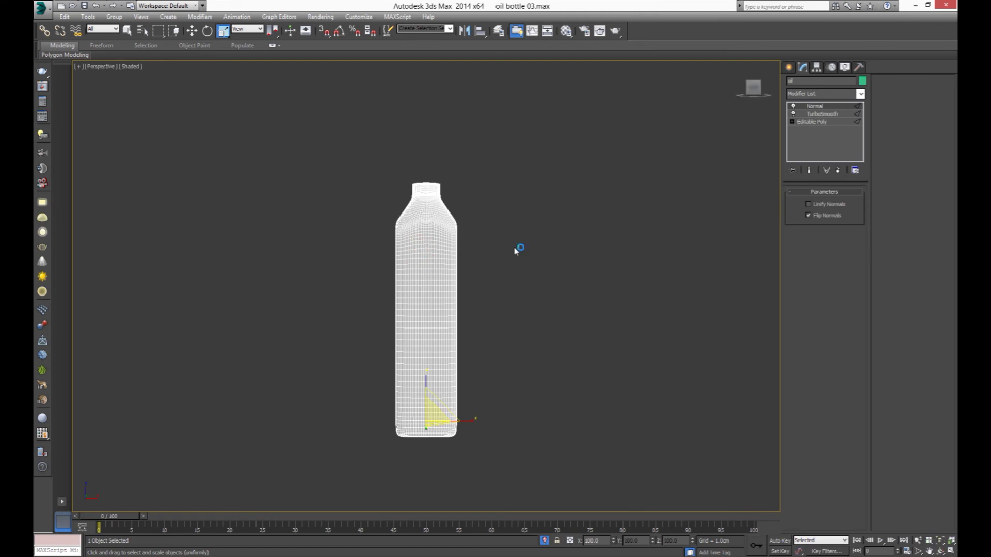
{"action": "key", "text": "z"}
{"action": "middle_click_drag", "start_coordinate": [493, 264], "coordinate": [510, 281], "text": "alt"}
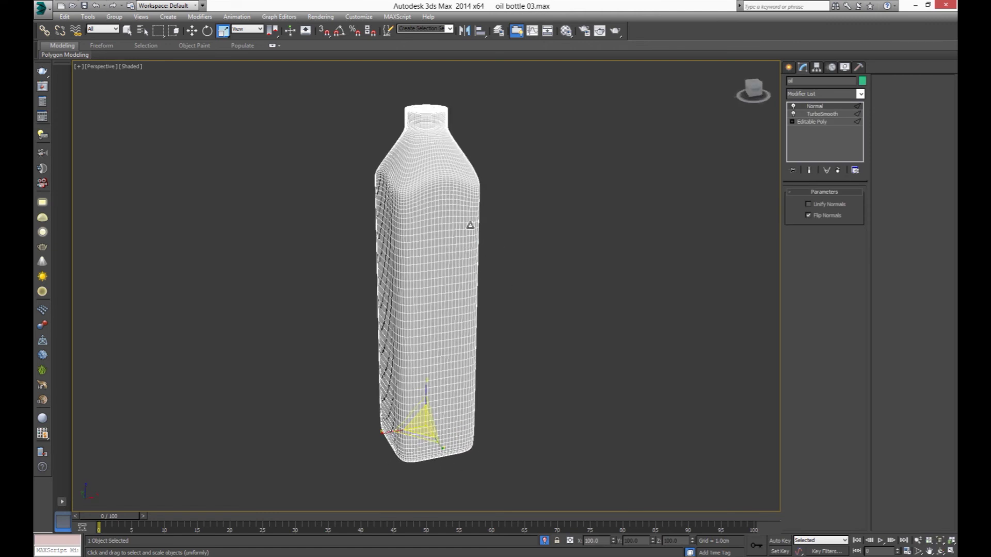
{"action": "middle_click_drag", "start_coordinate": [469, 222], "coordinate": [469, 354]}
{"action": "scroll", "coordinate": [438, 295], "scroll_direction": "up", "scroll_amount": 4}
{"action": "middle_click_drag", "start_coordinate": [438, 295], "coordinate": [436, 299], "text": "alt"}
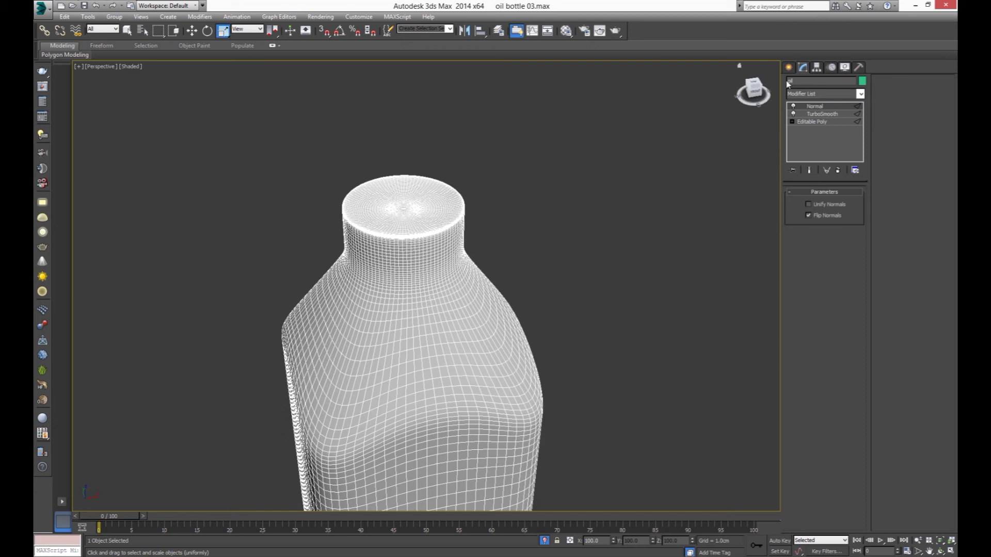
- Exit Isolate Selection and show the whole scene in a front wireframe view
{"action": "left_click", "coordinate": [544, 541]}
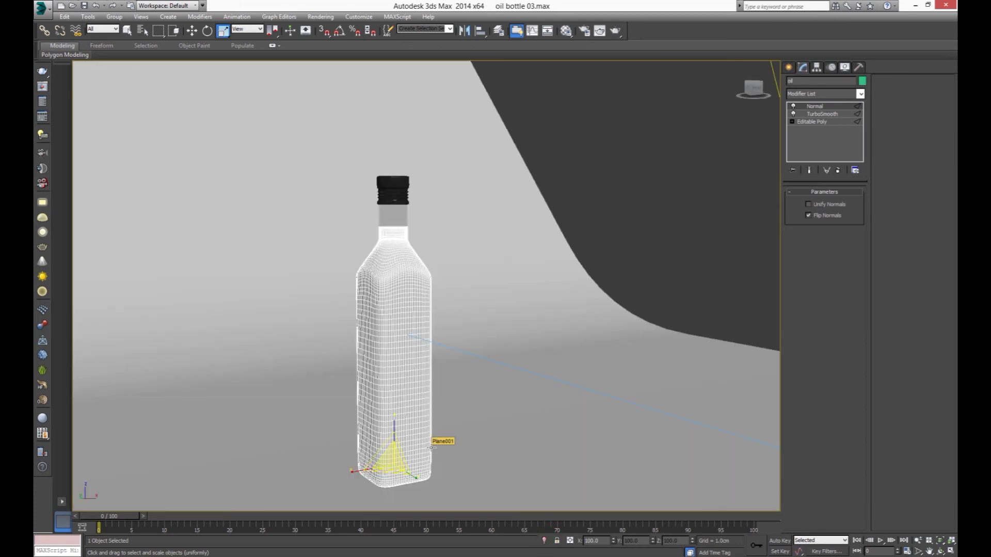
{"action": "key", "text": "f"}
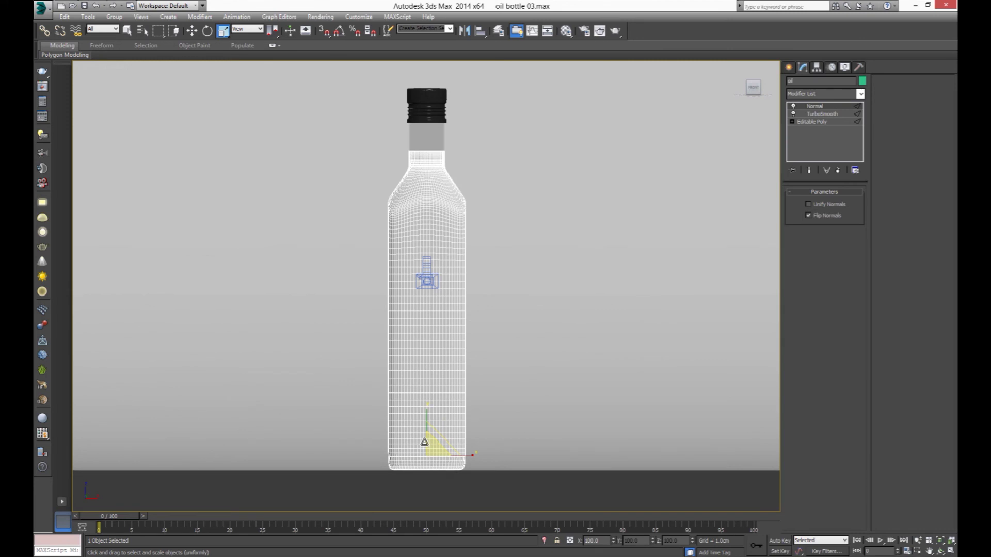
{"action": "key", "text": "F3"}
{"action": "mouse_move", "coordinate": [405, 418]}
{"action": "middle_mouse_down"}
{"action": "mouse_move", "coordinate": [404, 376]}
{"action": "mouse_move", "coordinate": [404, 421]}
{"action": "middle_mouse_up"}
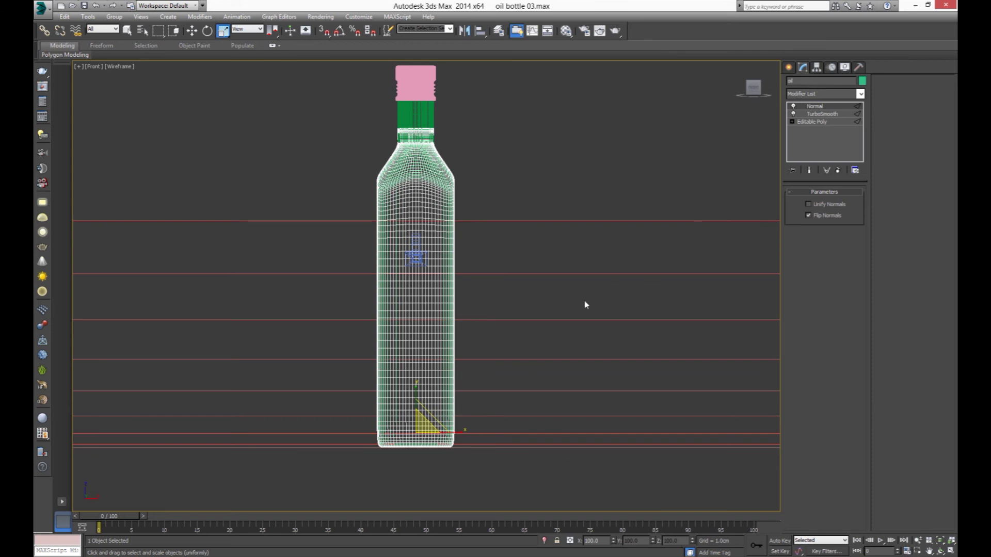
- Uniformly scale the oil mesh down to 99% with the numeric offset entry
{"action": "right_click", "coordinate": [229, 35]}
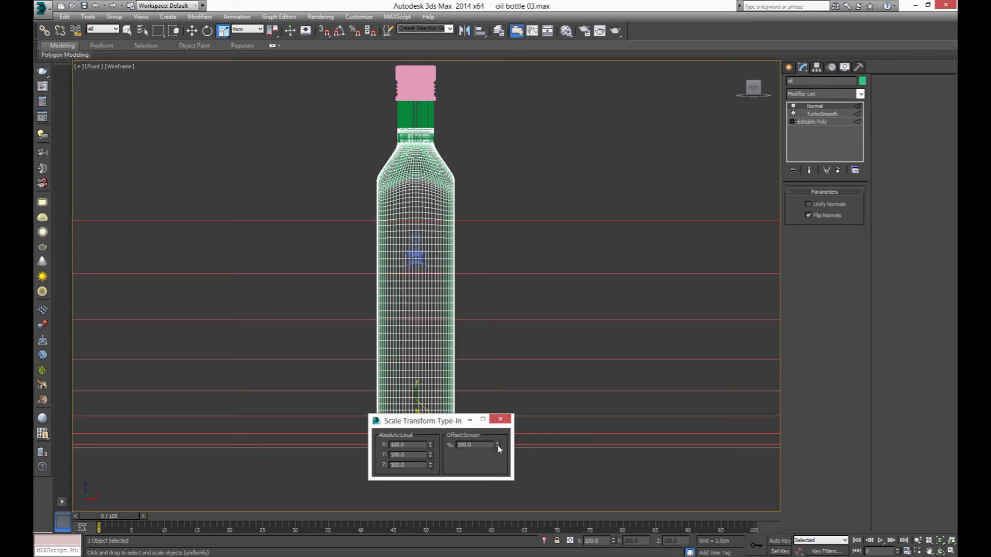
{"action": "mouse_move", "coordinate": [498, 444]}
{"action": "left_mouse_down"}
{"action": "mouse_move", "coordinate": [509, 496]}
{"action": "mouse_move", "coordinate": [506, 481]}
{"action": "left_mouse_up"}
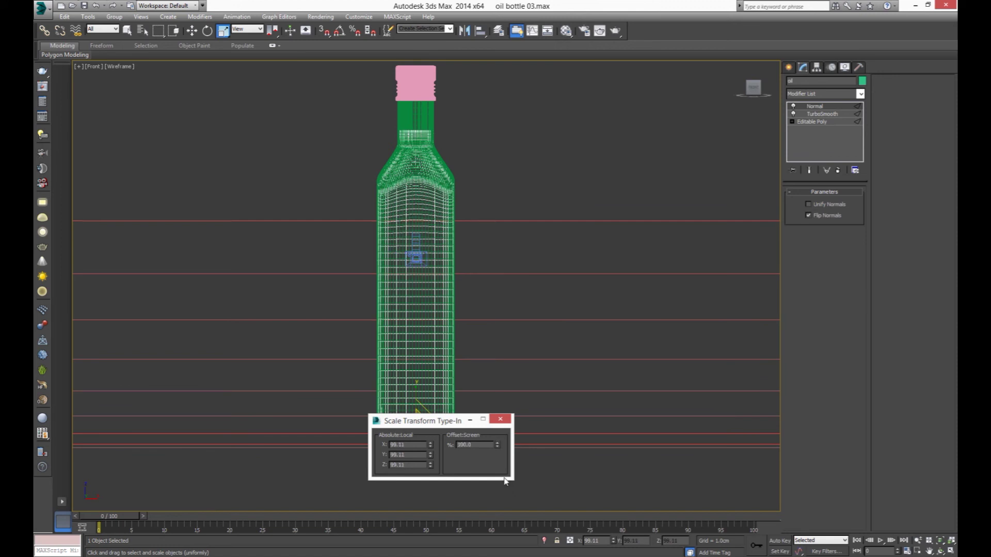
{"action": "left_click", "coordinate": [500, 419]}
{"action": "middle_click_drag", "start_coordinate": [466, 464], "coordinate": [462, 389]}
{"action": "scroll", "coordinate": [437, 383], "scroll_direction": "up", "scroll_amount": 5}
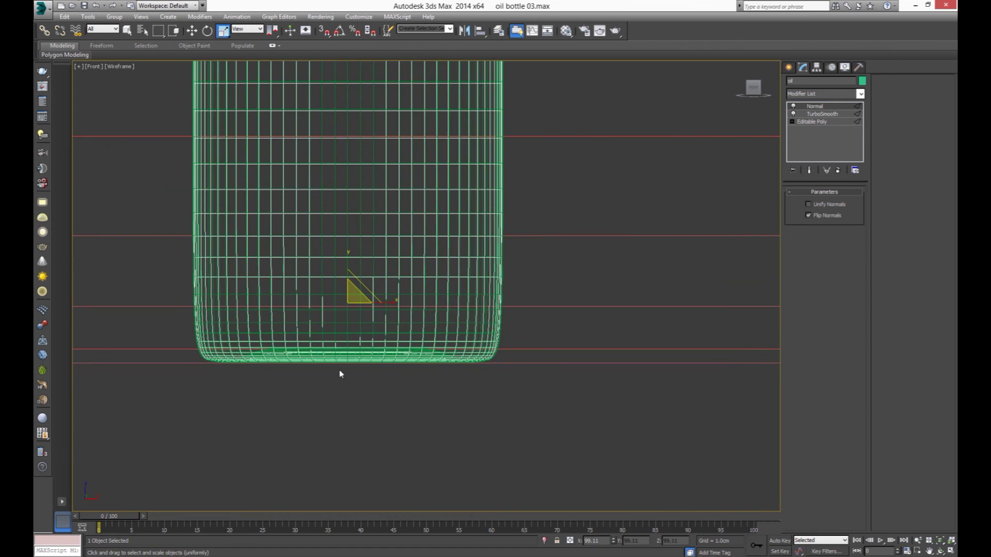
{"action": "scroll", "coordinate": [340, 374], "scroll_direction": "up", "scroll_amount": 2}
{"action": "scroll", "coordinate": [331, 379], "scroll_direction": "up", "scroll_amount": 2}
{"action": "middle_click_drag", "start_coordinate": [325, 380], "coordinate": [393, 402]}
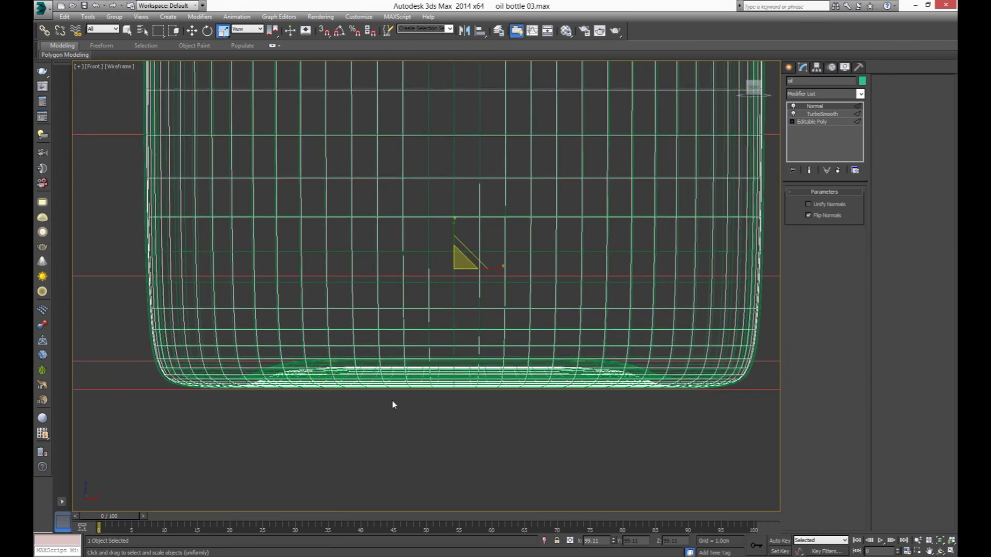
- Nudge the oil mesh slightly upward and check its fit along the bottle
{"action": "key", "text": "w"}
{"action": "left_click_drag", "start_coordinate": [453, 244], "coordinate": [459, 229]}
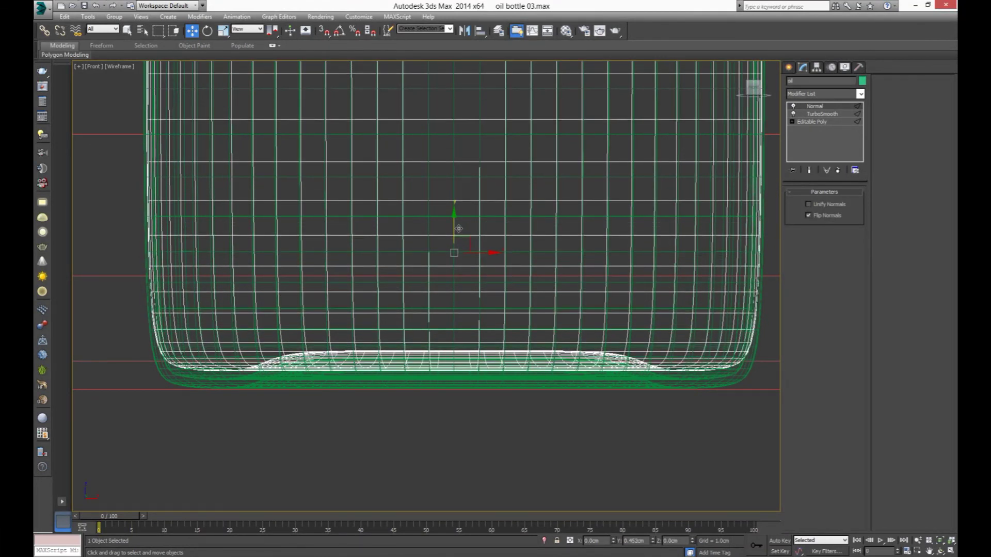
{"action": "scroll", "coordinate": [420, 265], "scroll_direction": "down", "scroll_amount": 4}
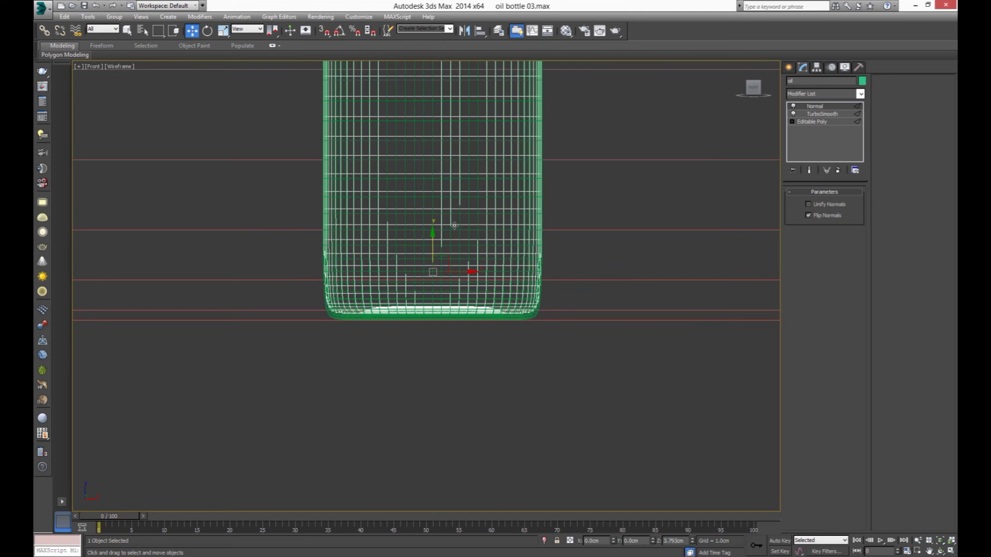
{"action": "middle_click_drag", "start_coordinate": [454, 226], "coordinate": [456, 299]}
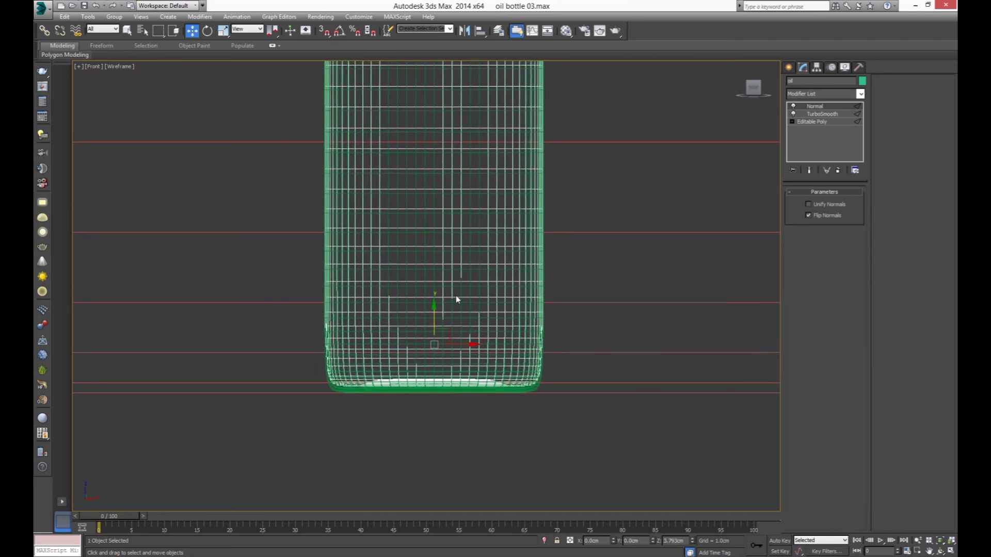
{"action": "scroll", "coordinate": [456, 300], "scroll_direction": "down", "scroll_amount": 2}
{"action": "scroll", "coordinate": [451, 188], "scroll_direction": "down", "scroll_amount": 2}
{"action": "middle_click_drag", "start_coordinate": [448, 187], "coordinate": [440, 377]}
{"action": "middle_click_drag", "start_coordinate": [436, 206], "coordinate": [425, 330]}
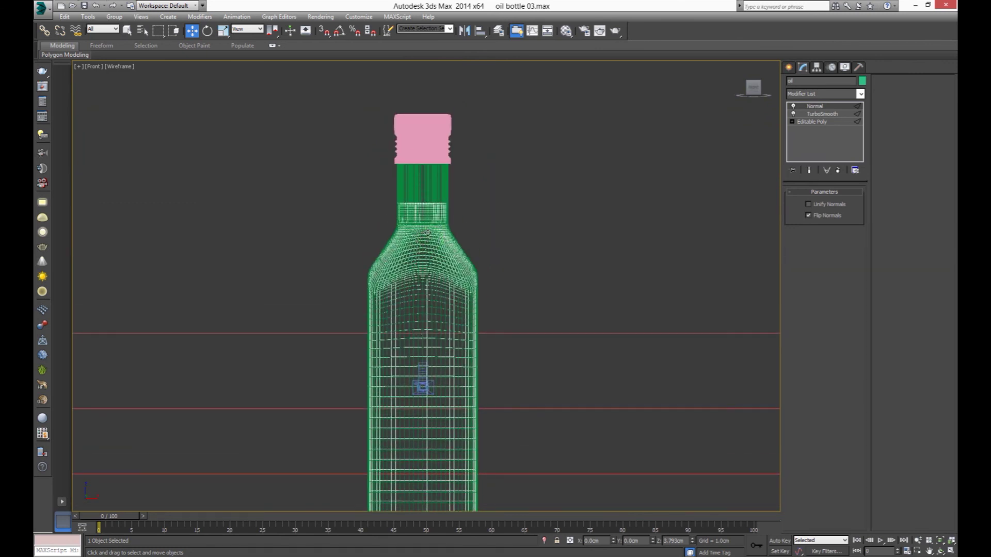
{"action": "scroll", "coordinate": [428, 233], "scroll_direction": "up", "scroll_amount": 4}
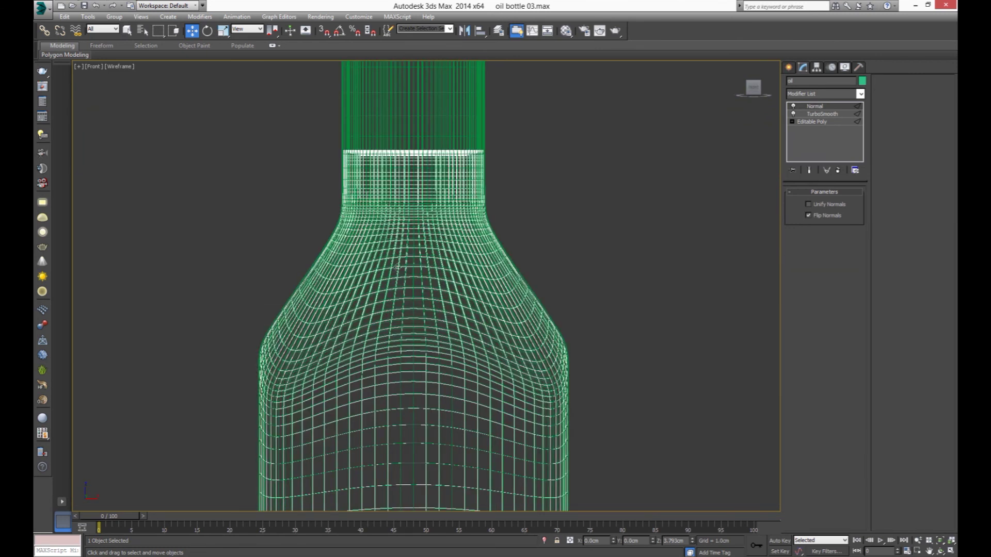
{"action": "middle_click_drag", "start_coordinate": [389, 268], "coordinate": [423, 138]}
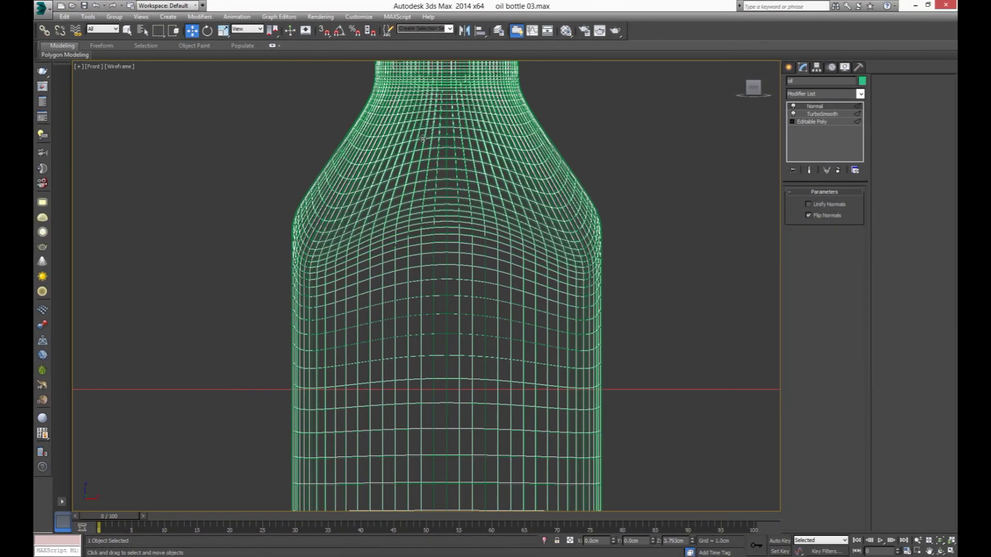
{"action": "scroll", "coordinate": [432, 132], "scroll_direction": "down", "scroll_amount": 5}
{"action": "middle_click_drag", "start_coordinate": [451, 353], "coordinate": [450, 250]}
{"action": "scroll", "coordinate": [446, 288], "scroll_direction": "up", "scroll_amount": 4}
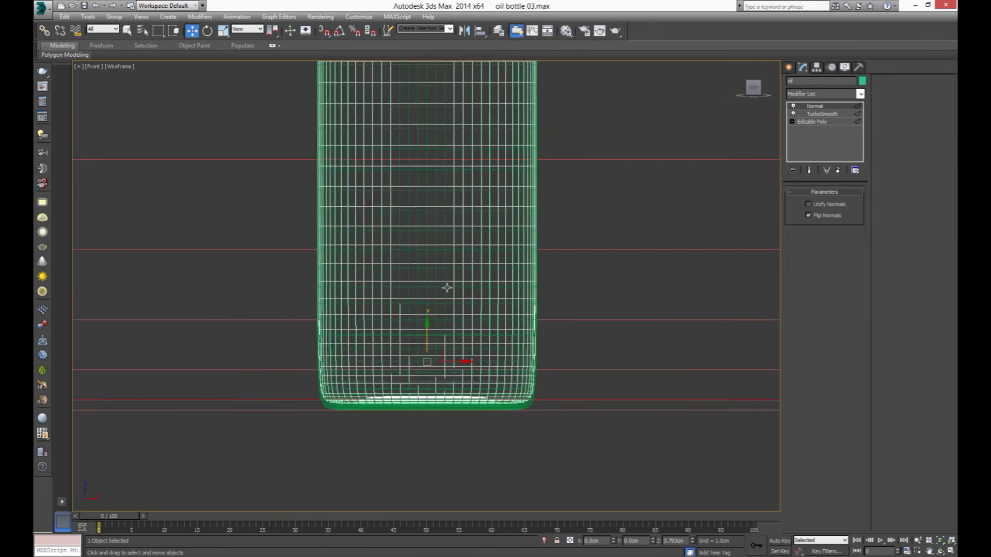
{"action": "scroll", "coordinate": [446, 287], "scroll_direction": "up", "scroll_amount": 2}
- Scale the oil mesh to 99% again and nudge it slightly downward
{"action": "key", "text": "r"}
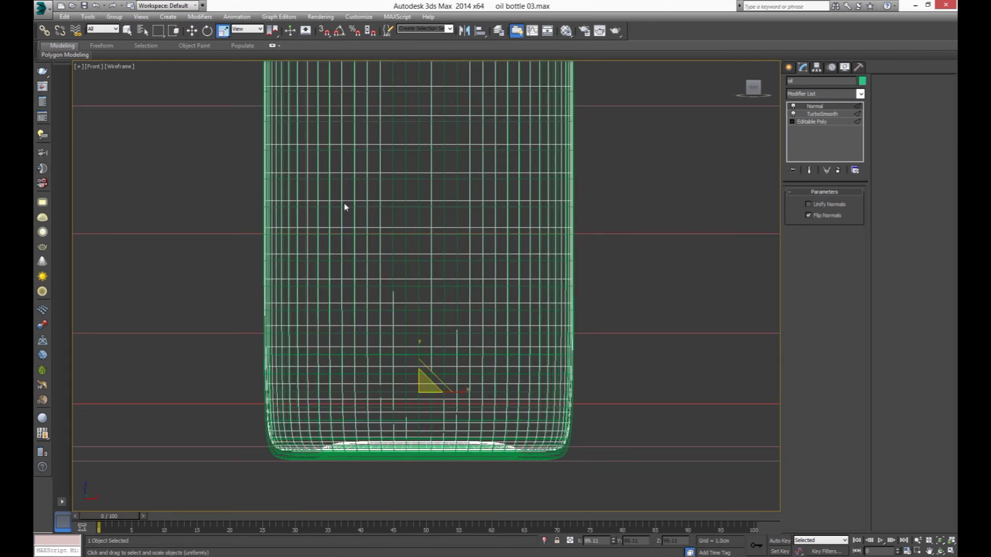
{"action": "right_click", "coordinate": [223, 32]}
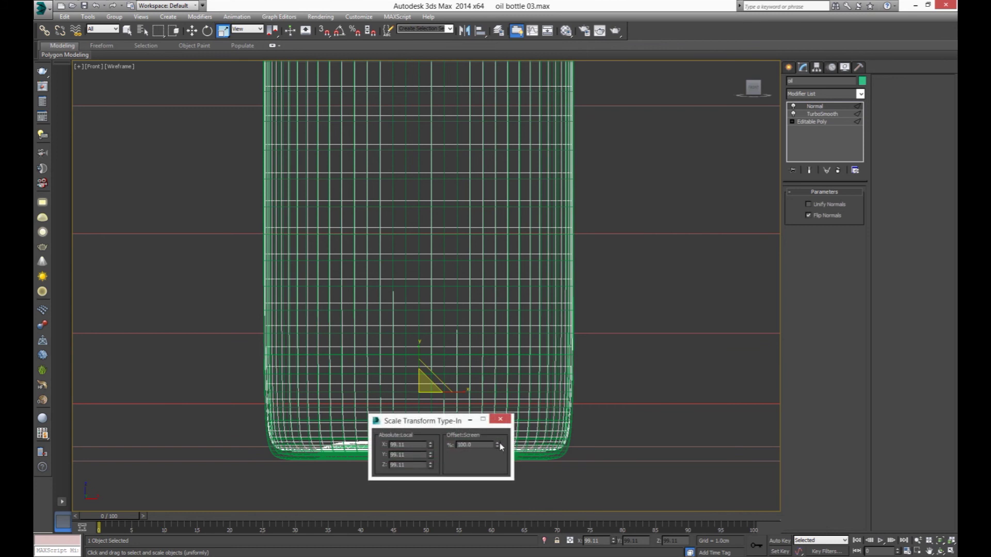
{"action": "mouse_move", "coordinate": [498, 447]}
{"action": "left_mouse_down"}
{"action": "mouse_move", "coordinate": [509, 541]}
{"action": "mouse_move", "coordinate": [511, 529]}
{"action": "left_mouse_up"}
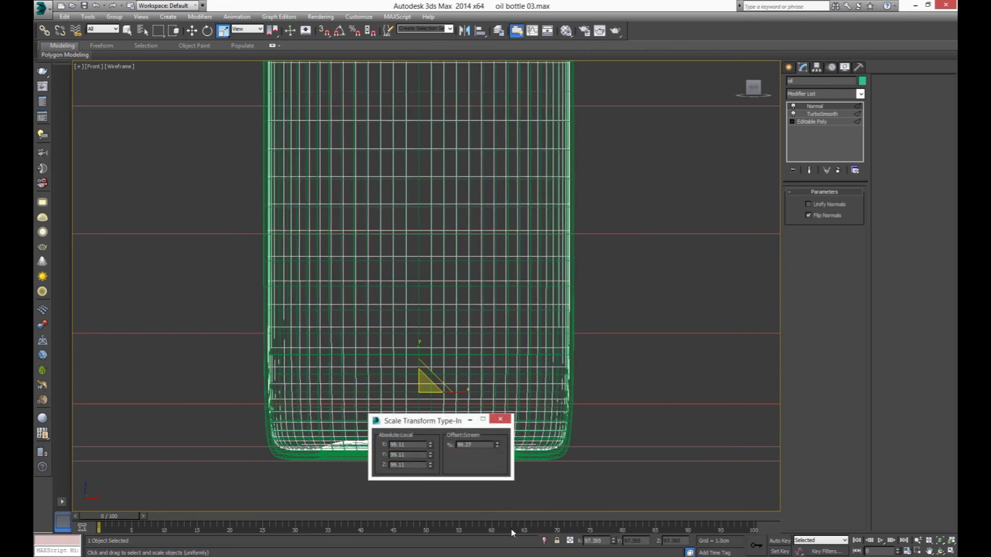
{"action": "left_click", "coordinate": [500, 419]}
{"action": "mouse_move", "coordinate": [426, 473]}
{"action": "middle_mouse_down"}
{"action": "mouse_move", "coordinate": [431, 440]}
{"action": "mouse_move", "coordinate": [418, 413]}
{"action": "middle_mouse_up"}
{"action": "key", "text": "w"}
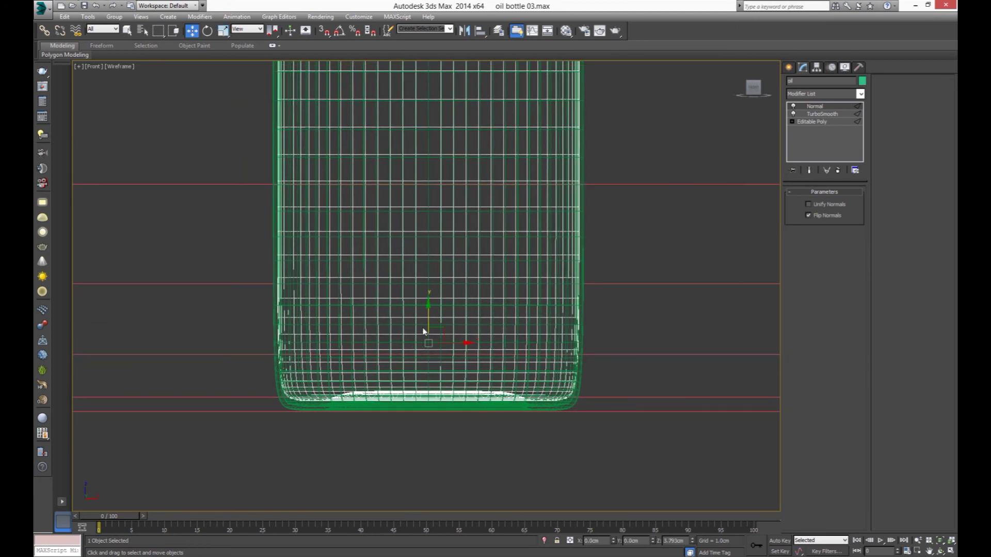
{"action": "left_click_drag", "start_coordinate": [428, 318], "coordinate": [428, 319]}
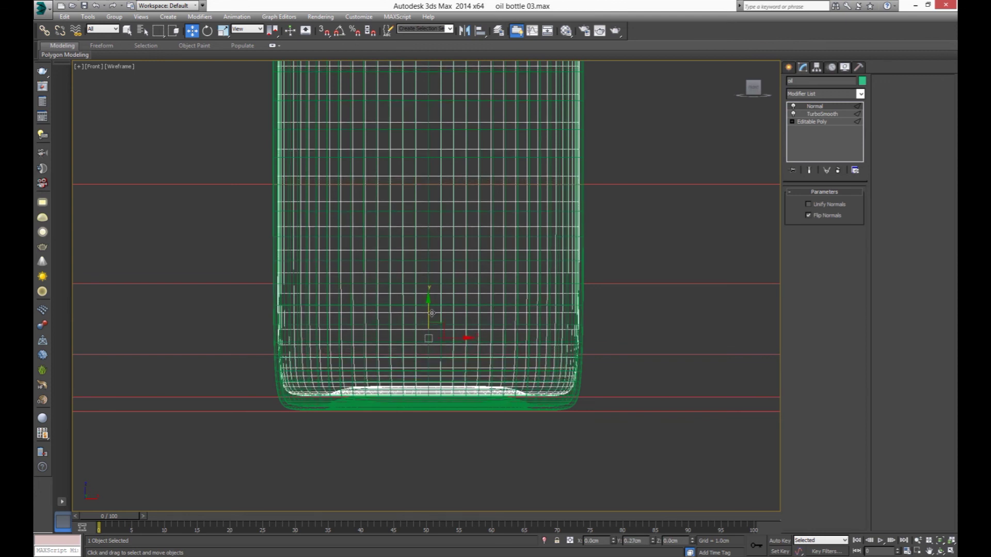
{"action": "scroll", "coordinate": [452, 376], "scroll_direction": "down", "scroll_amount": 5}
{"action": "middle_click_drag", "start_coordinate": [437, 261], "coordinate": [442, 334]}
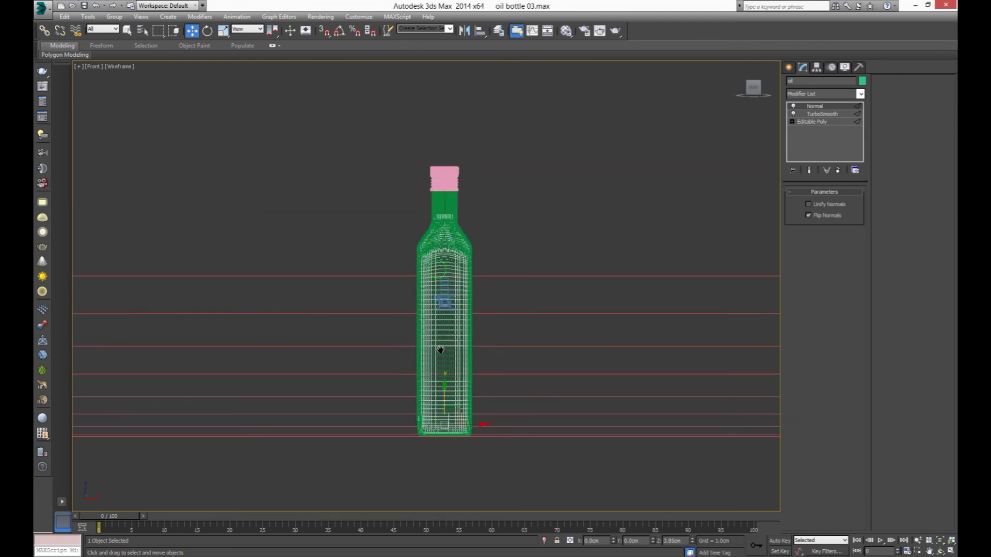
{"action": "scroll", "coordinate": [449, 284], "scroll_direction": "up", "scroll_amount": 6}
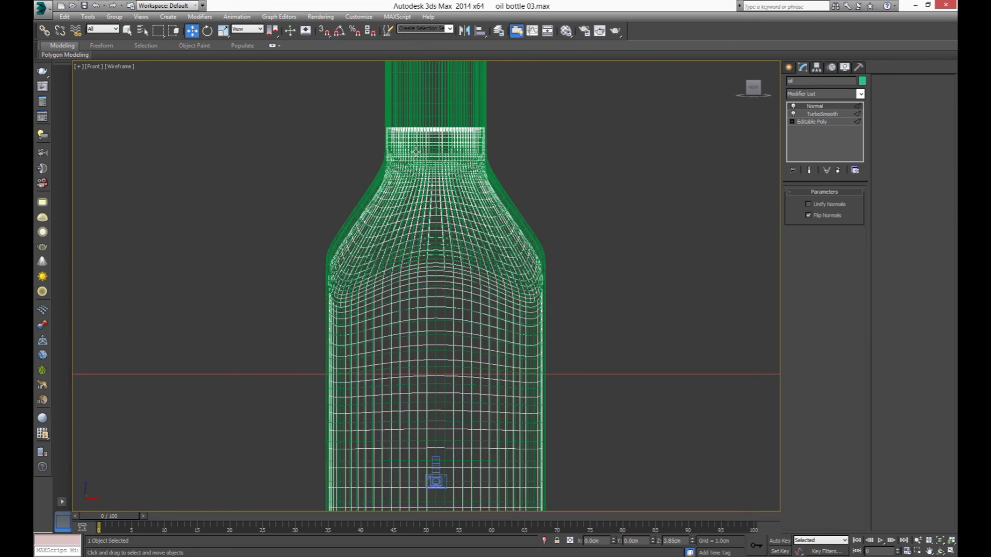
- Raise the oil mesh's neck and shoulder vertices slightly in Editable Poly vertex mode
{"action": "left_click", "coordinate": [813, 122]}
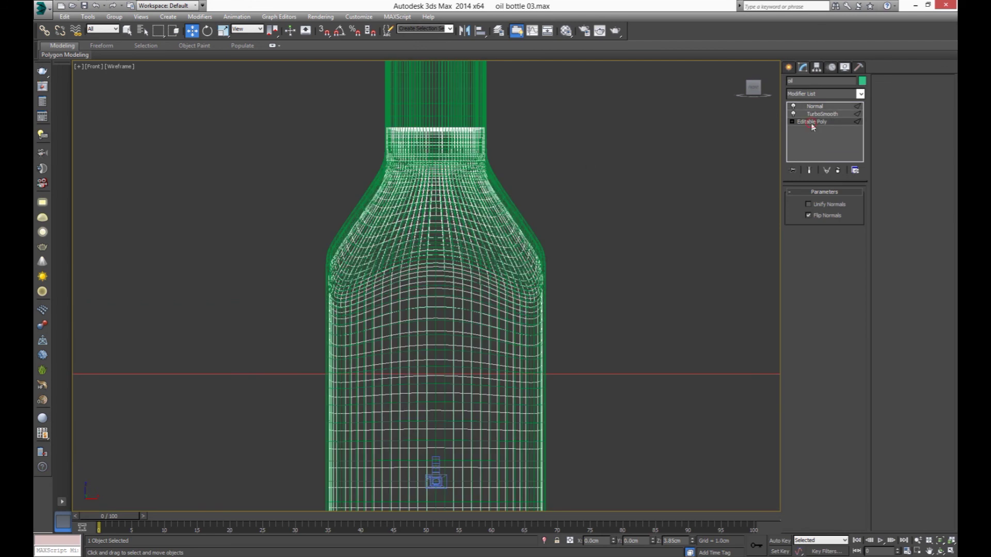
{"action": "key", "text": "1"}
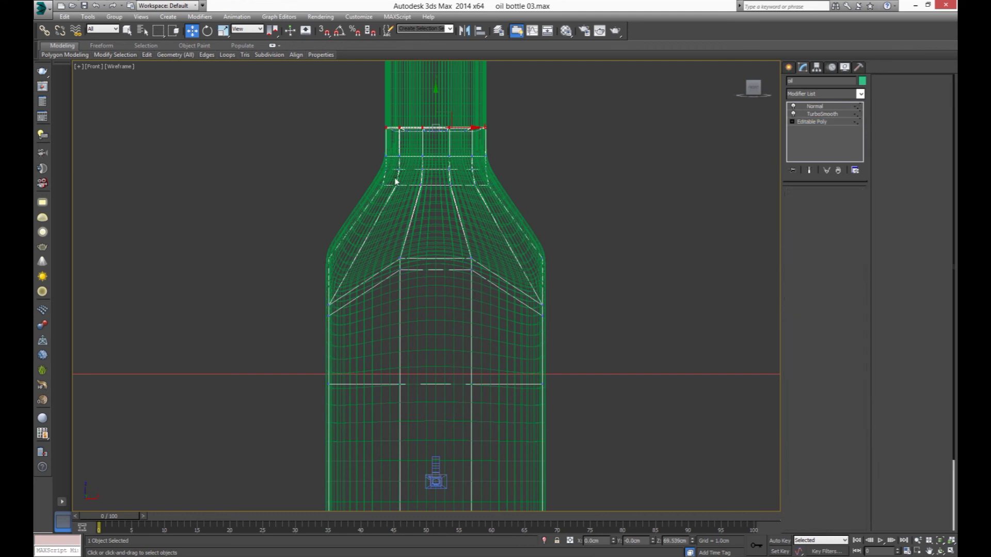
{"action": "left_click_drag", "start_coordinate": [284, 102], "coordinate": [609, 372]}
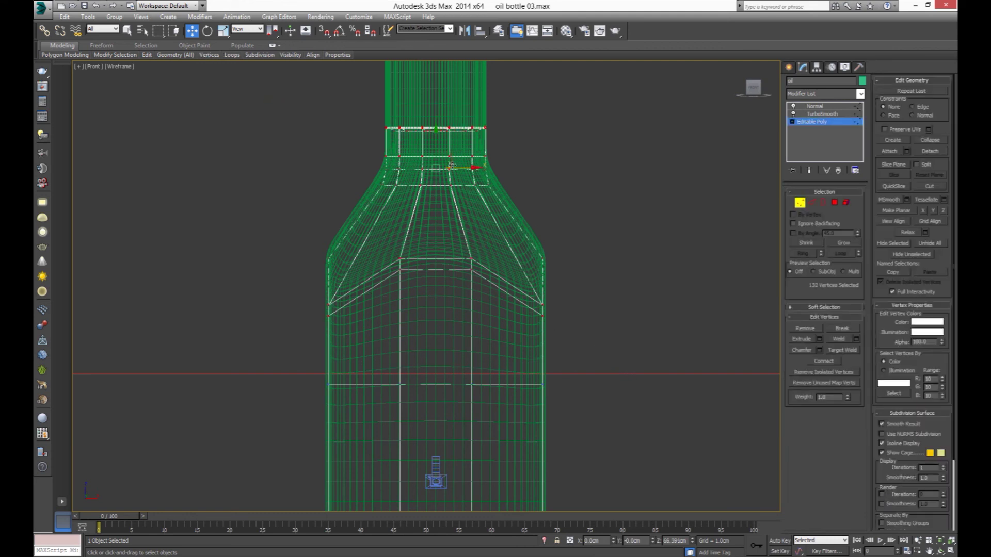
{"action": "mouse_move", "coordinate": [435, 143]}
{"action": "left_mouse_down"}
{"action": "mouse_move", "coordinate": [441, 128]}
{"action": "mouse_move", "coordinate": [445, 138]}
{"action": "left_mouse_up"}
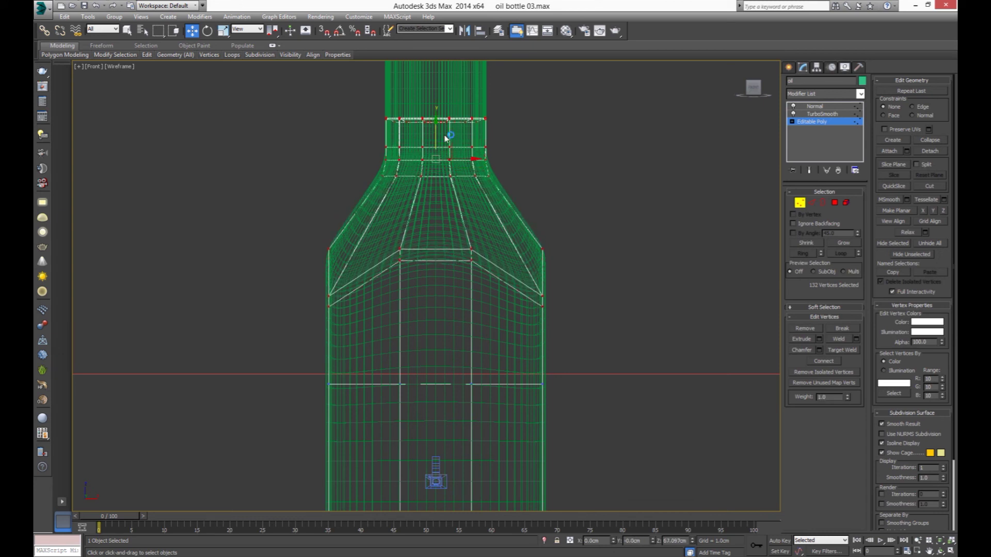
{"action": "left_click", "coordinate": [789, 68]}
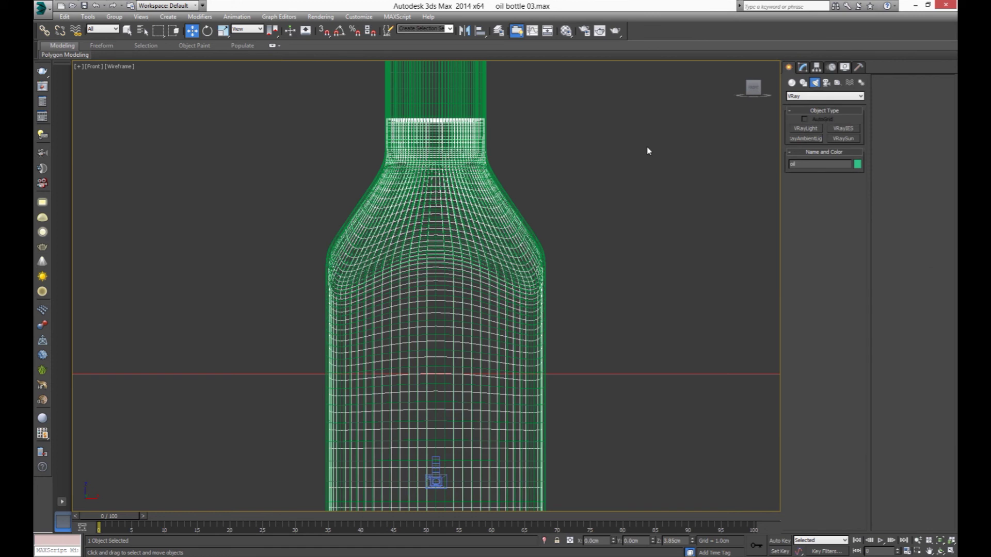
- Switch to the shaded Camera001 view and select the oil object
{"action": "left_click", "coordinate": [596, 167]}
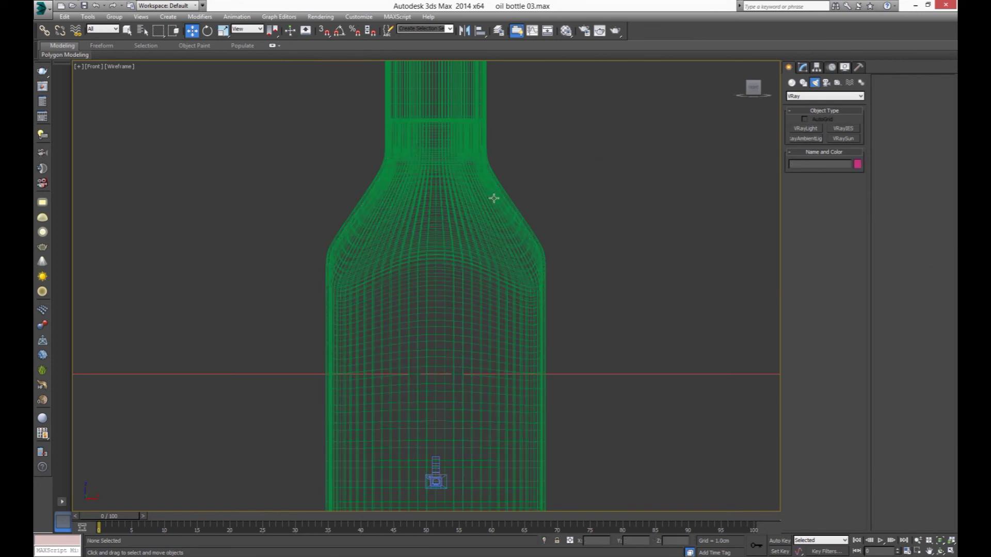
{"action": "key", "text": "c"}
{"action": "scroll", "coordinate": [452, 251], "scroll_direction": "down", "scroll_amount": 2}
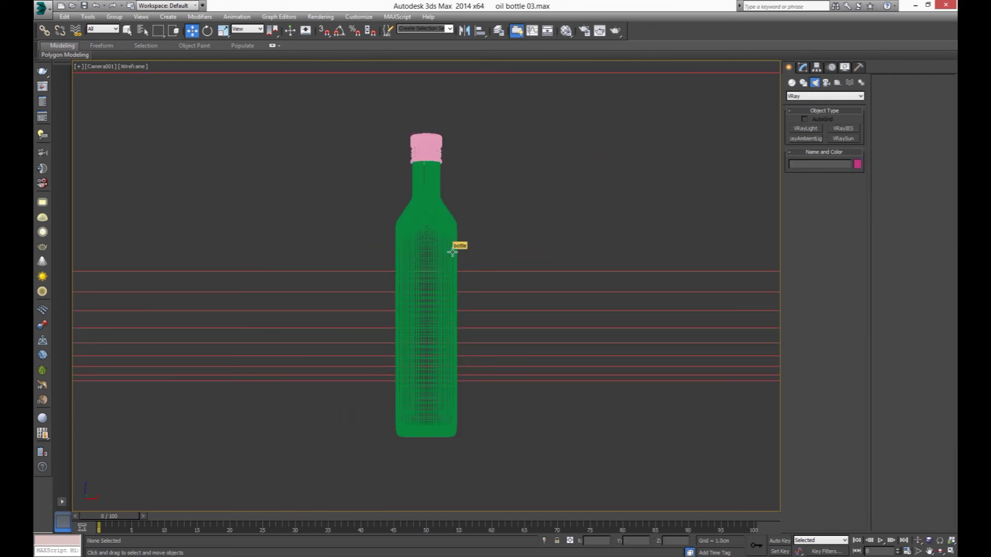
{"action": "key", "text": "F3"}
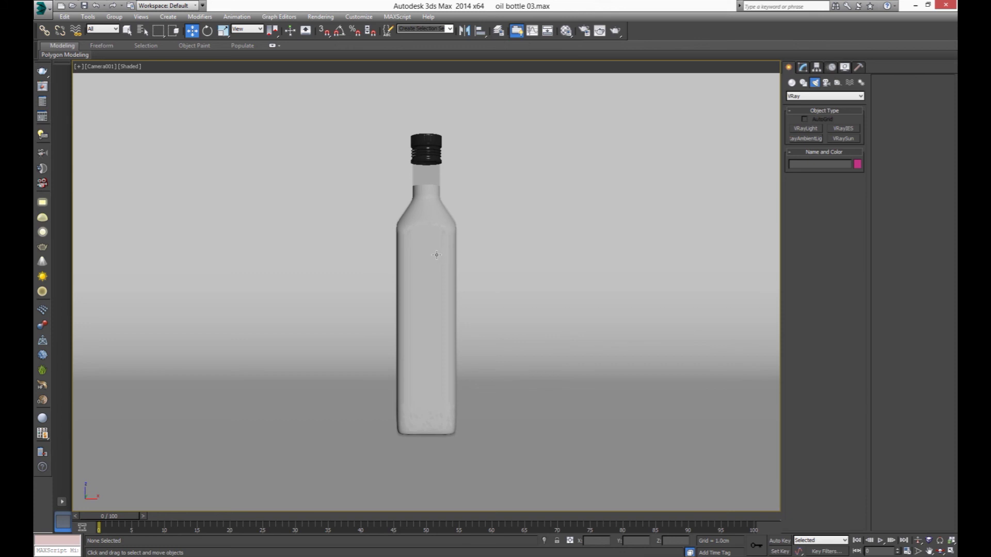
{"action": "left_click", "coordinate": [423, 220]}
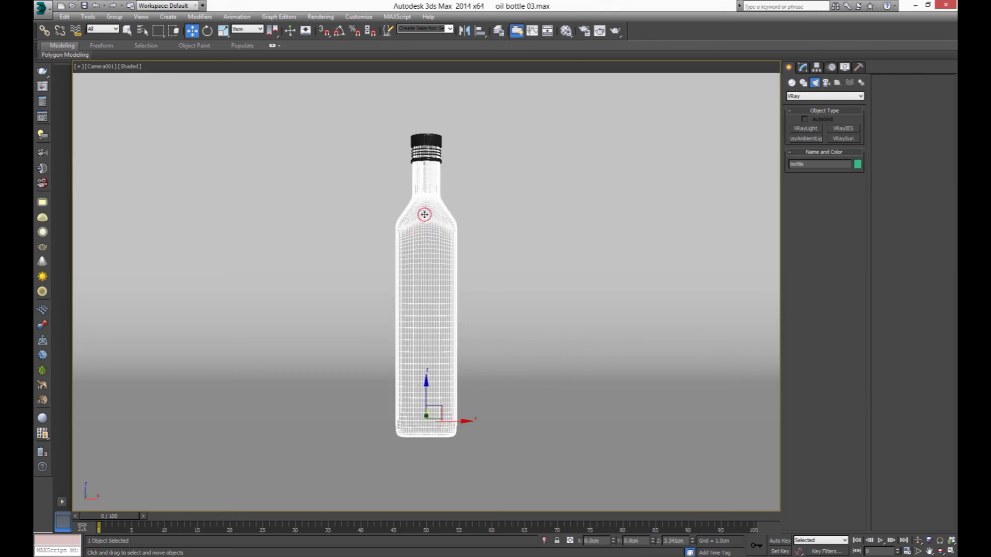
{"action": "left_click", "coordinate": [424, 214]}
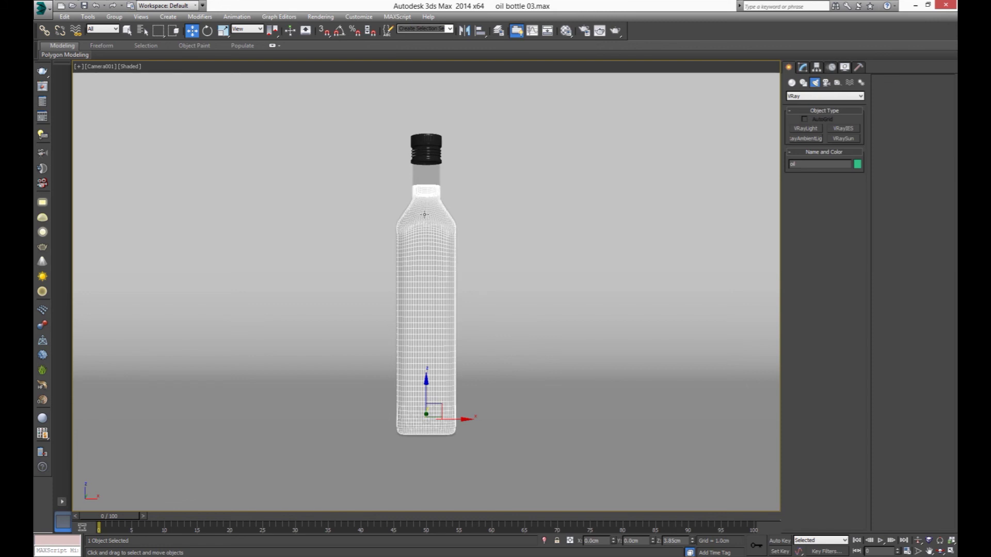
- Convert an unused Material Editor slot, 05 - Default, from Standard to VRayMtl
{"action": "left_click", "coordinate": [566, 31]}
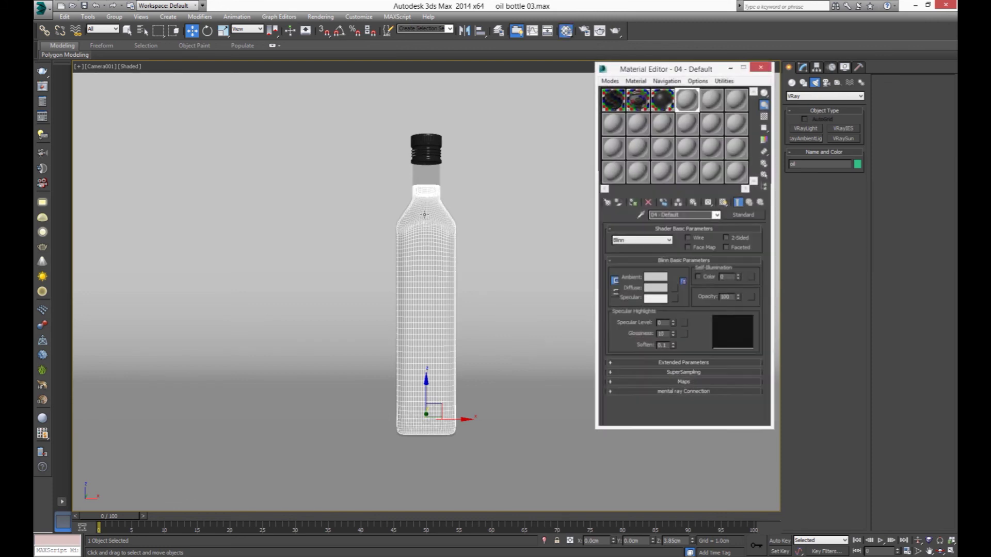
{"action": "left_click_drag", "start_coordinate": [701, 72], "coordinate": [287, 93]}
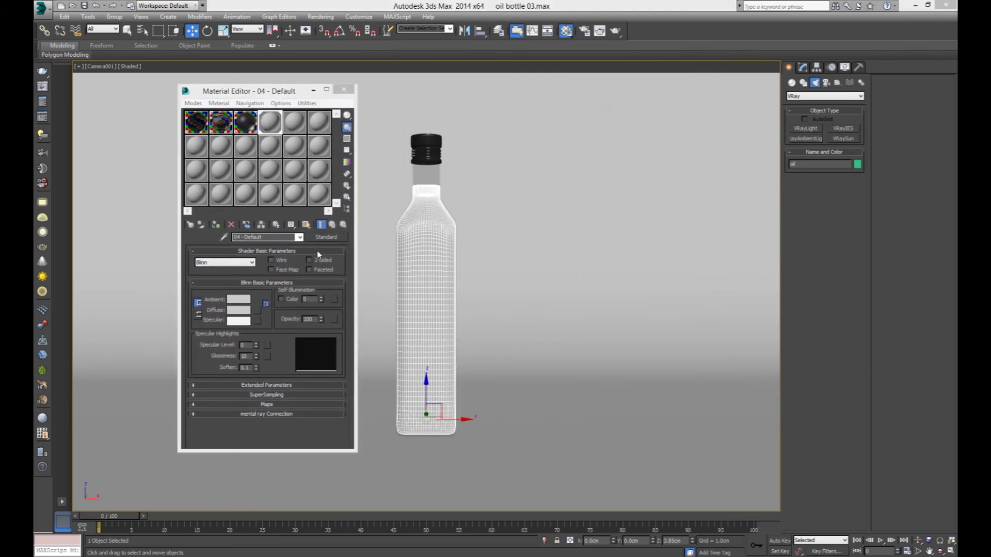
{"action": "left_click", "coordinate": [288, 125]}
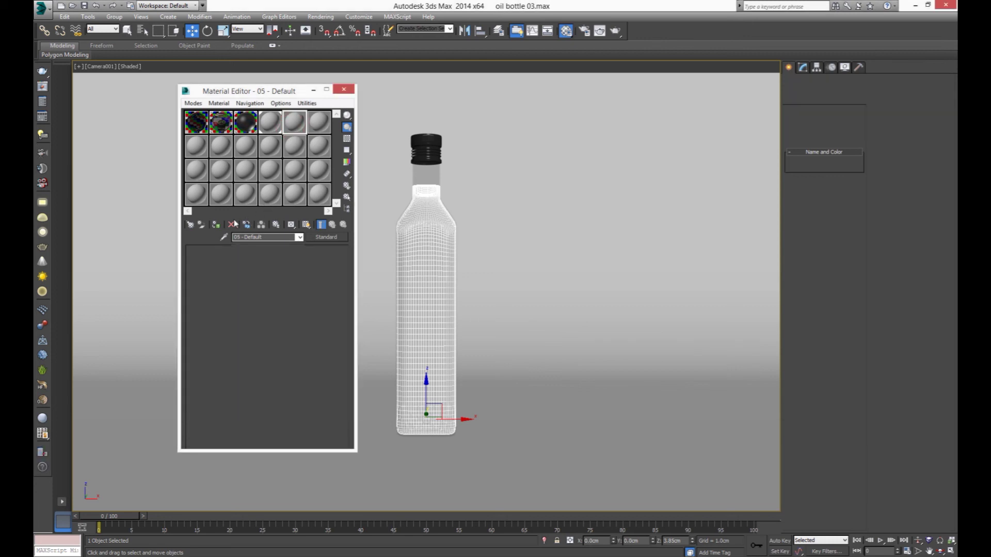
{"action": "left_click", "coordinate": [329, 238]}
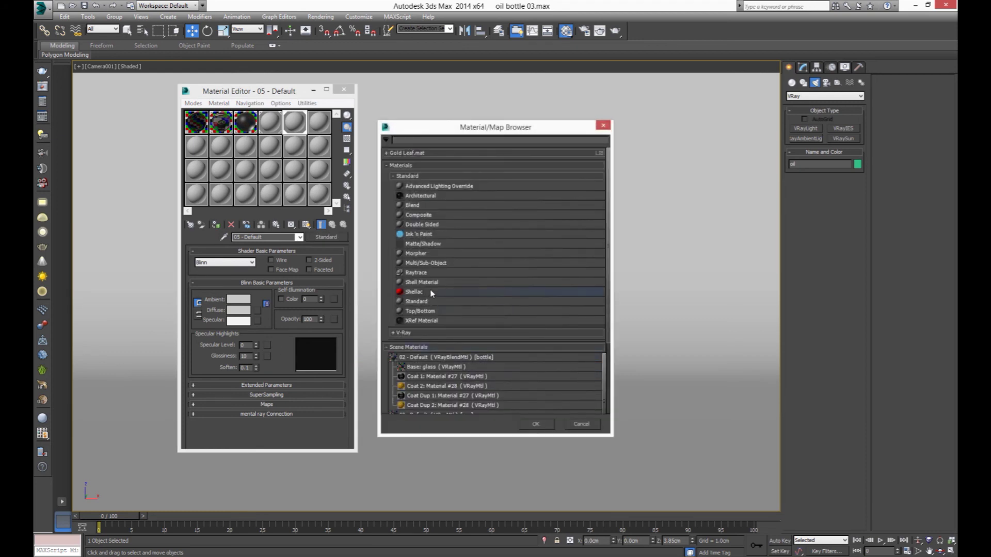
{"action": "left_click", "coordinate": [444, 333]}
{"action": "scroll", "coordinate": [443, 333], "scroll_direction": "down", "scroll_amount": 3}
{"action": "double_click", "coordinate": [429, 337]}
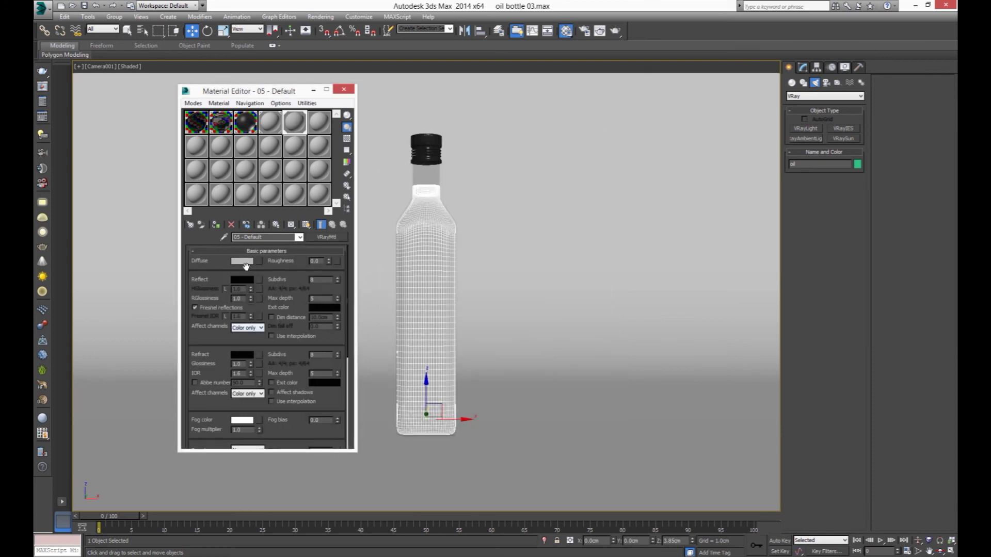
- Set the oil material's diffuse colour to an olive-toned yellow
{"action": "left_click", "coordinate": [246, 264]}
{"action": "left_click_drag", "start_coordinate": [237, 67], "coordinate": [237, 60]}
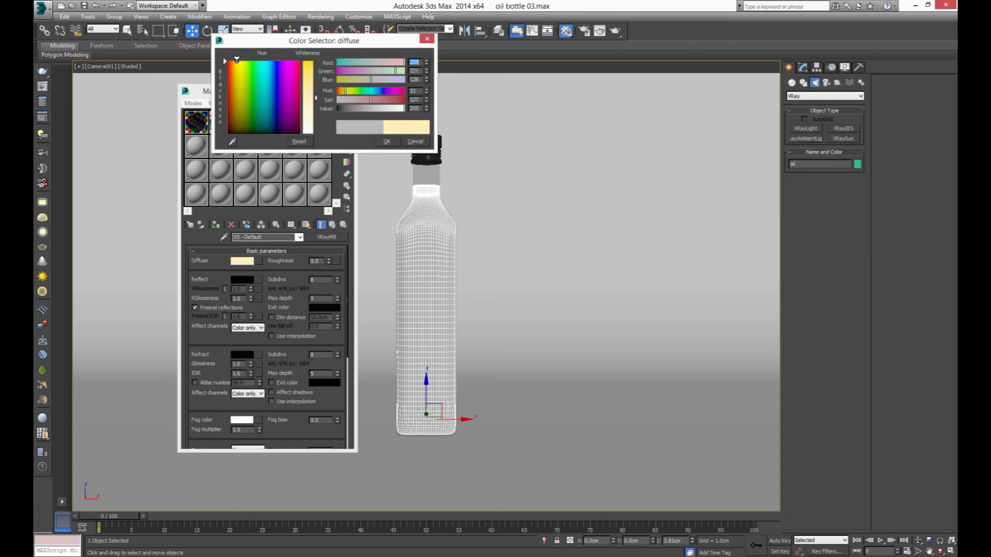
{"action": "mouse_move", "coordinate": [370, 99]}
{"action": "left_mouse_down"}
{"action": "mouse_move", "coordinate": [402, 99]}
{"action": "mouse_move", "coordinate": [364, 110]}
{"action": "left_mouse_up"}
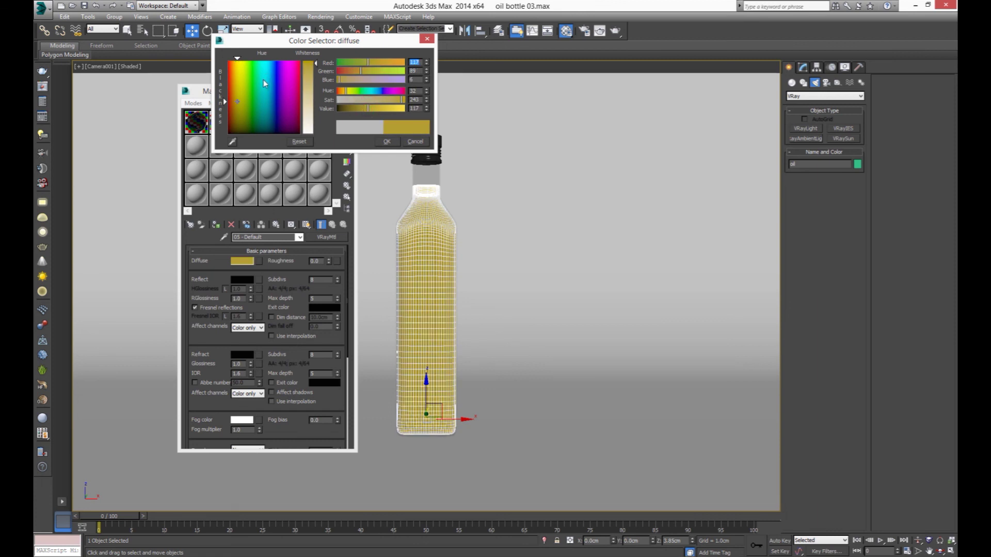
{"action": "left_click", "coordinate": [237, 100]}
{"action": "left_click", "coordinate": [387, 142]}
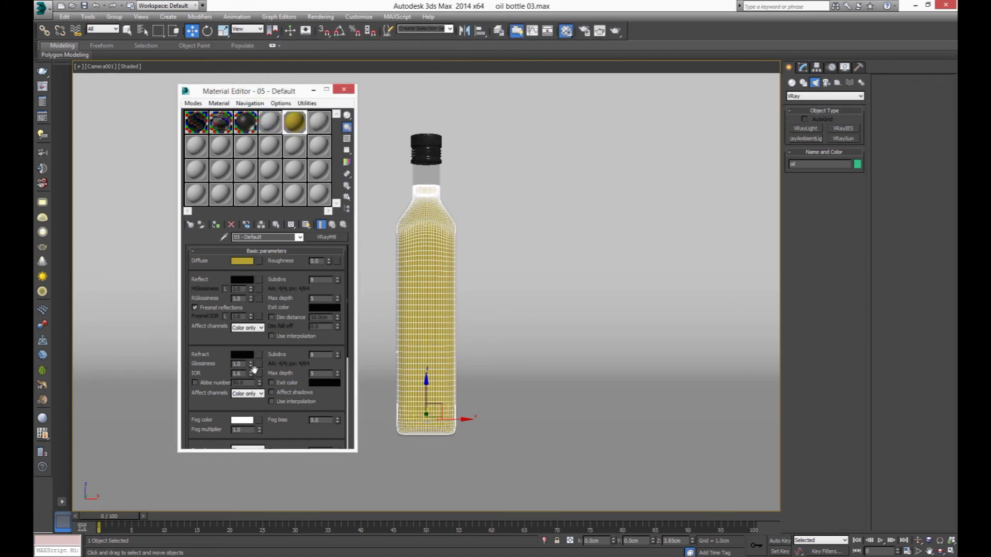
- Set the reflection colour to a mid grey (94)
{"action": "left_click", "coordinate": [244, 280]}
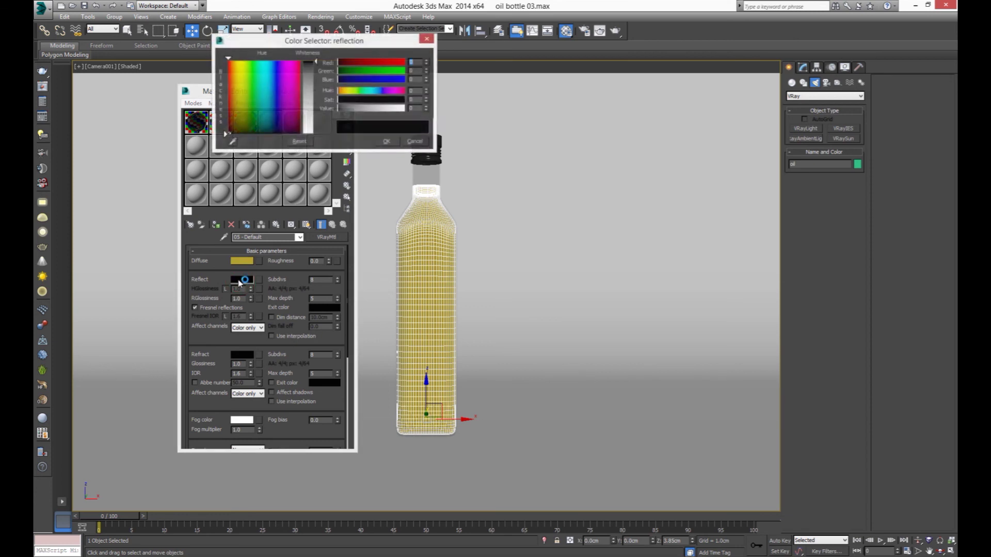
{"action": "left_click", "coordinate": [316, 89]}
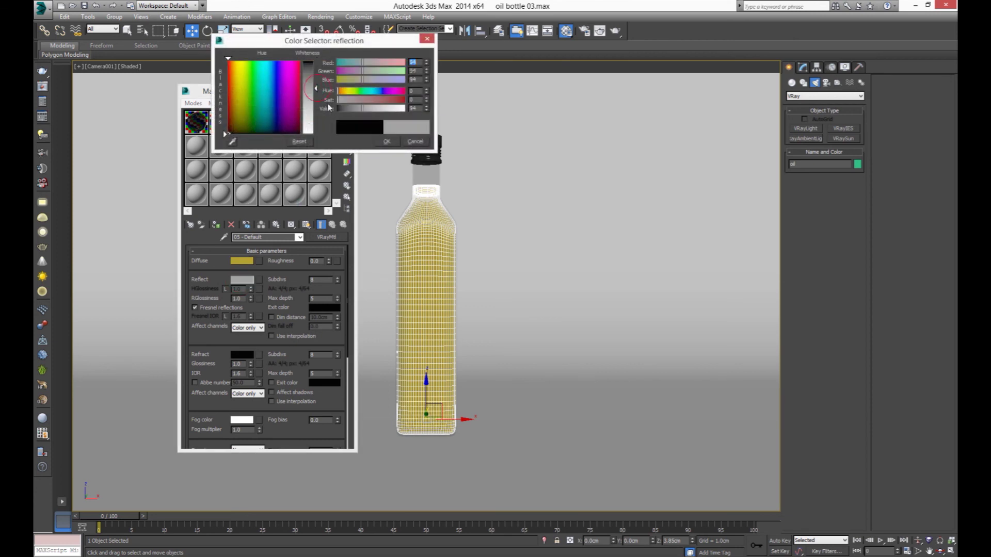
{"action": "left_click", "coordinate": [387, 141]}
{"action": "left_click_drag", "start_coordinate": [287, 272], "coordinate": [288, 258]}
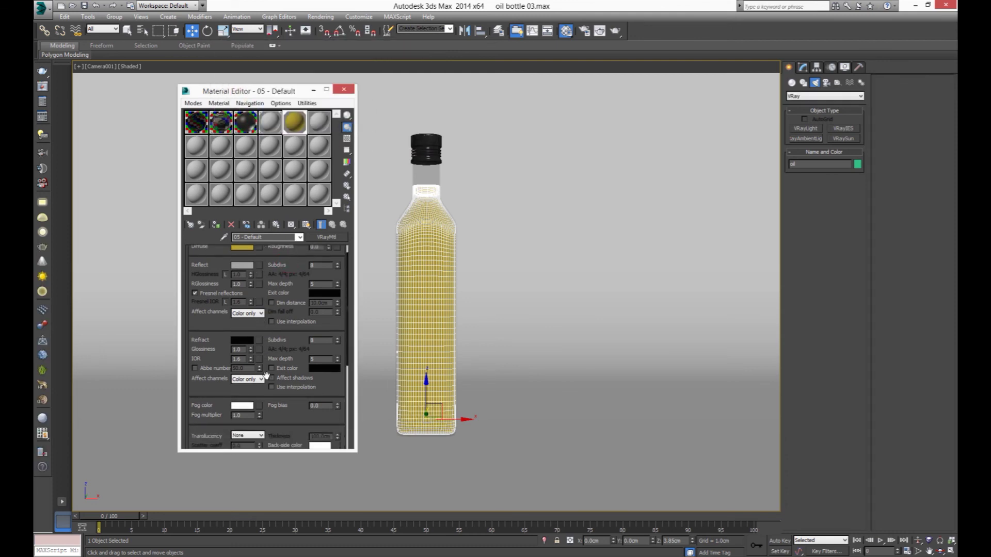
{"action": "scroll", "coordinate": [263, 369], "scroll_direction": "up", "scroll_amount": 1}
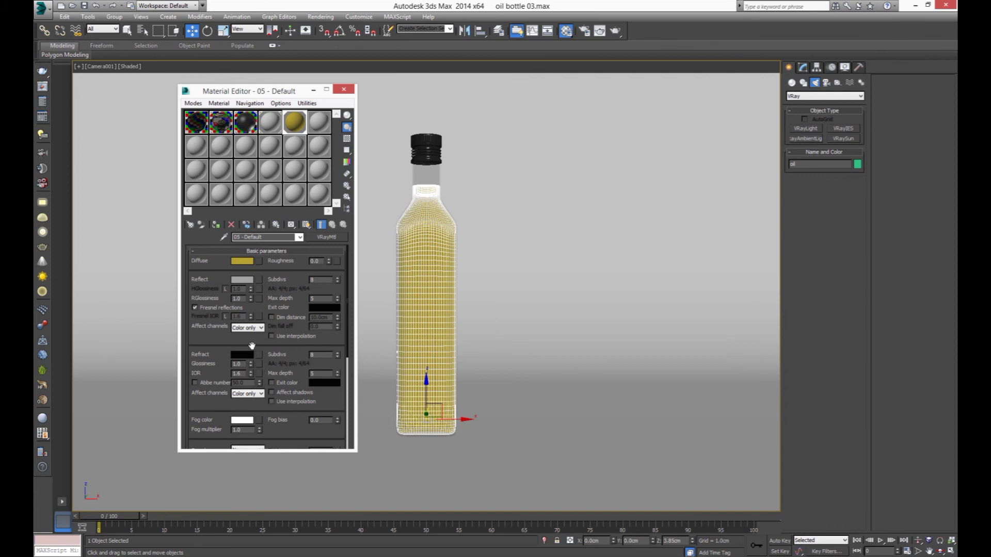
{"action": "scroll", "coordinate": [237, 320], "scroll_direction": "down", "scroll_amount": 3}
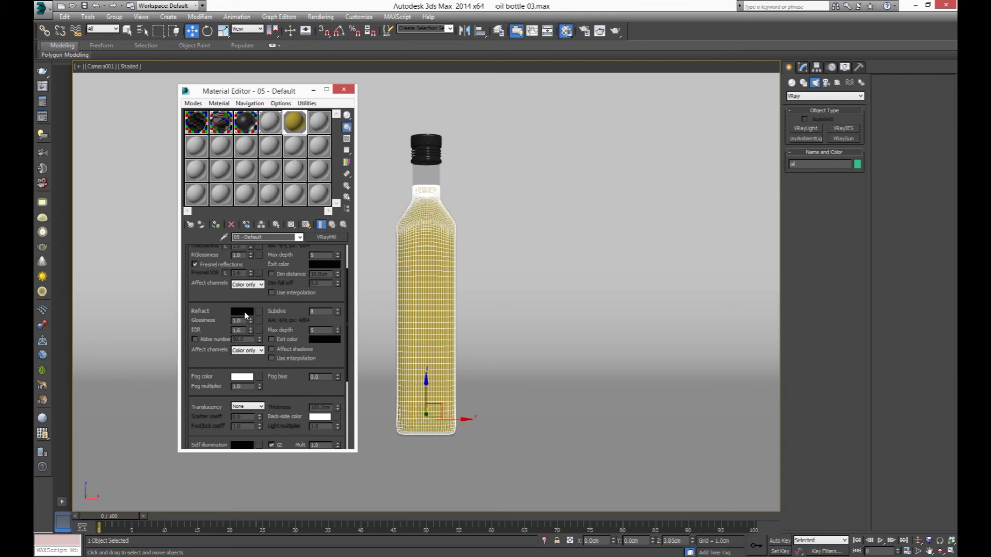
- Set the refraction colour to near-white (238)
{"action": "left_click", "coordinate": [246, 312]}
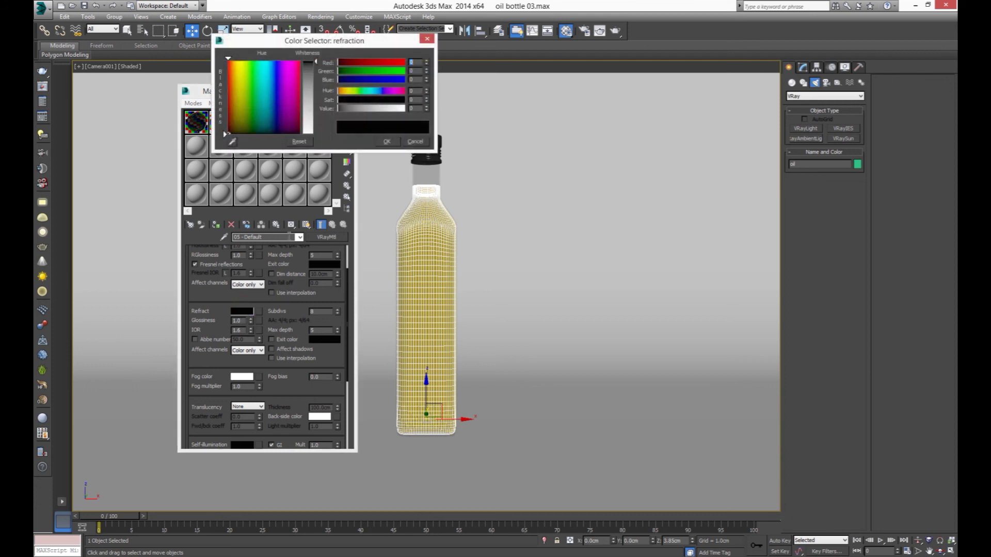
{"action": "left_click", "coordinate": [316, 129]}
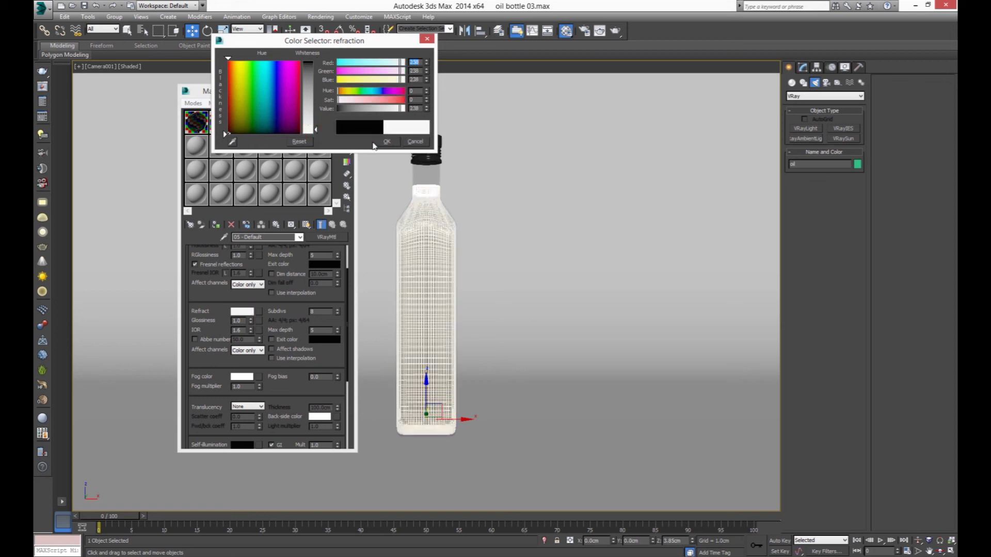
{"action": "left_click", "coordinate": [388, 142]}
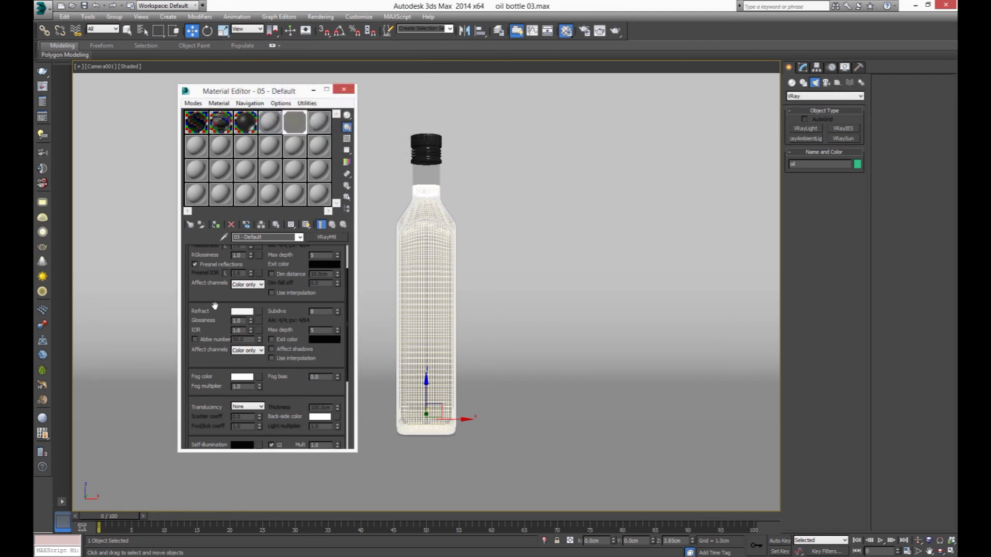
{"action": "left_click_drag", "start_coordinate": [217, 304], "coordinate": [229, 347]}
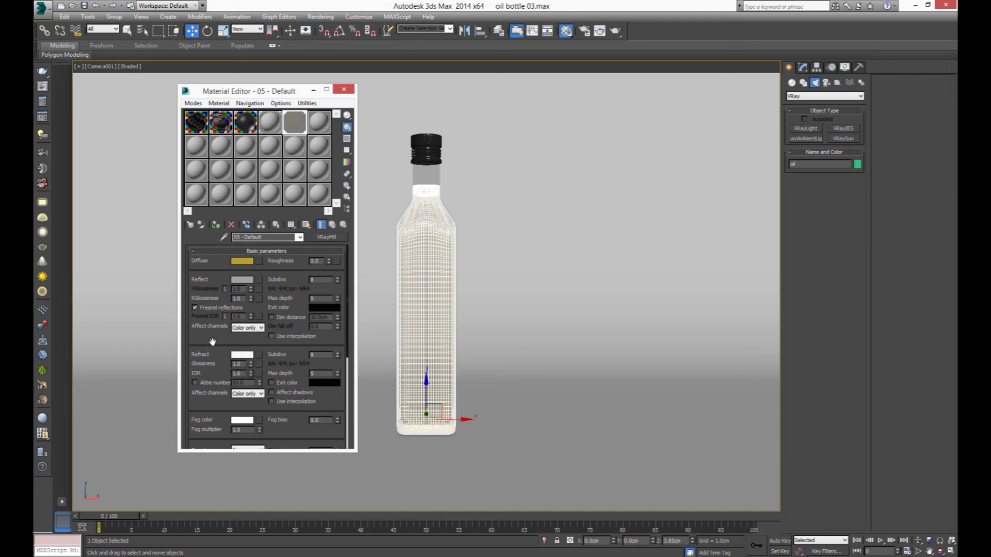
- Review the material parameters, close the Material Editor, and open the Rendered Frame Window
{"action": "scroll", "coordinate": [212, 342], "scroll_direction": "down", "scroll_amount": 3}
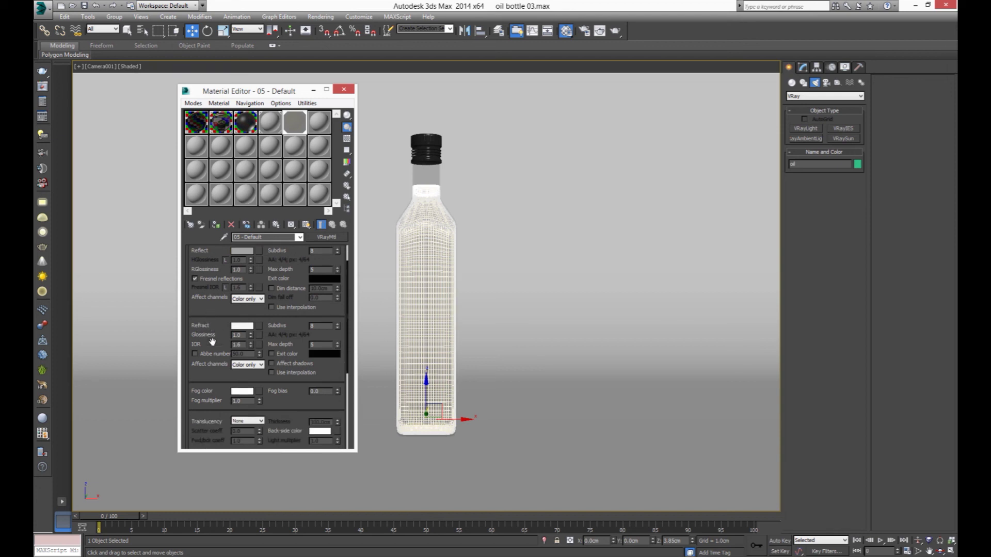
{"action": "scroll", "coordinate": [213, 342], "scroll_direction": "up", "scroll_amount": 3}
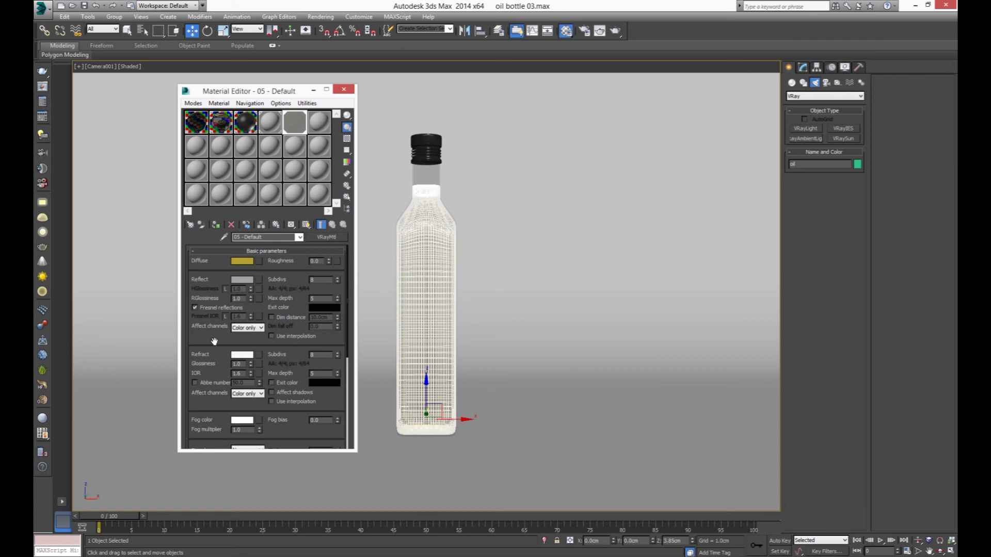
{"action": "left_click_drag", "start_coordinate": [212, 341], "coordinate": [213, 318]}
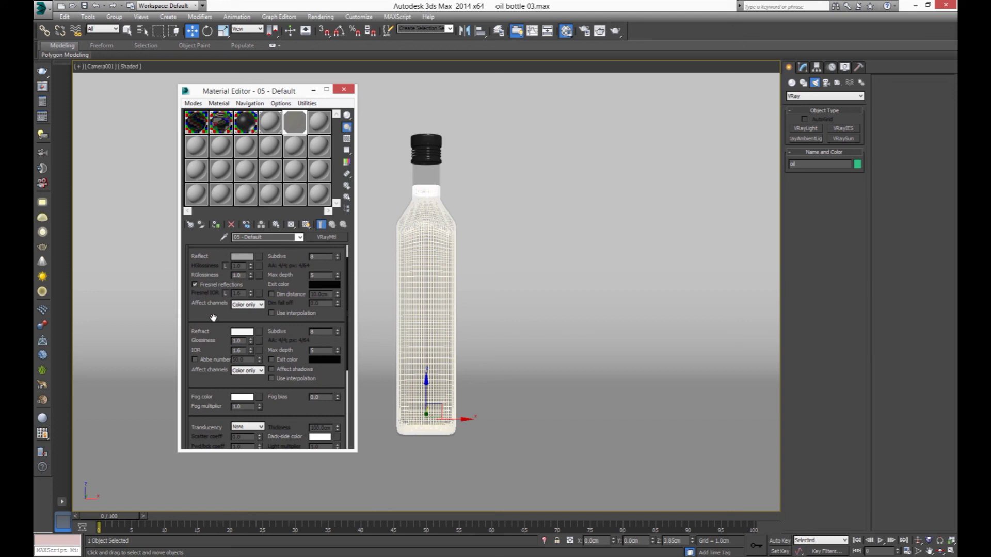
{"action": "left_click_drag", "start_coordinate": [213, 318], "coordinate": [214, 284]}
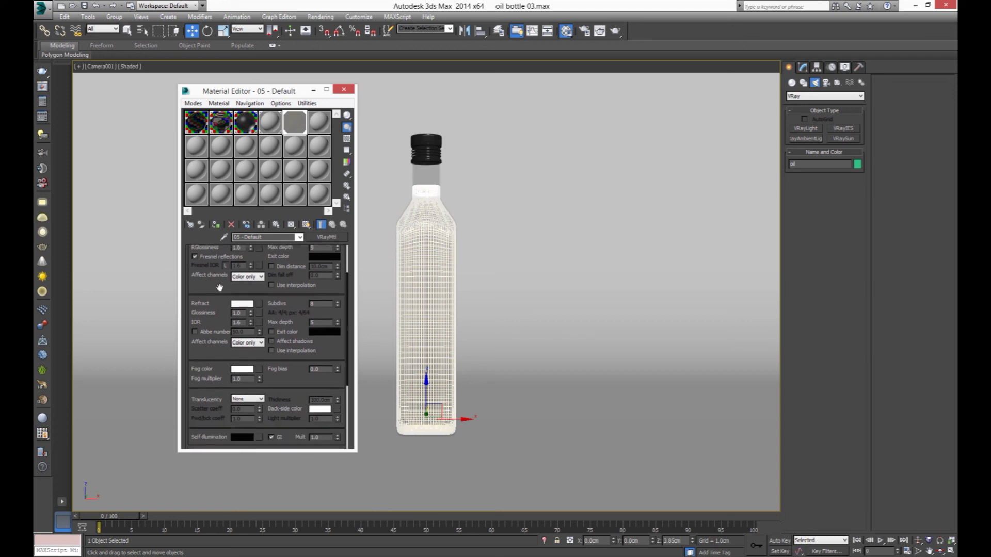
{"action": "left_click", "coordinate": [349, 88]}
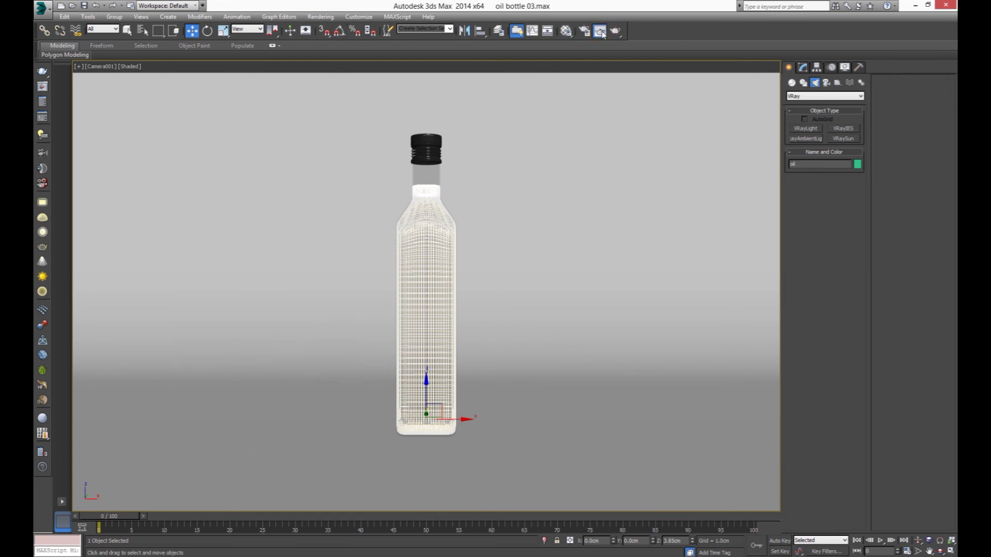
{"action": "left_click", "coordinate": [600, 31]}
- Render only a Region box covering the bottle's lower half
{"action": "left_click", "coordinate": [71, 35]}
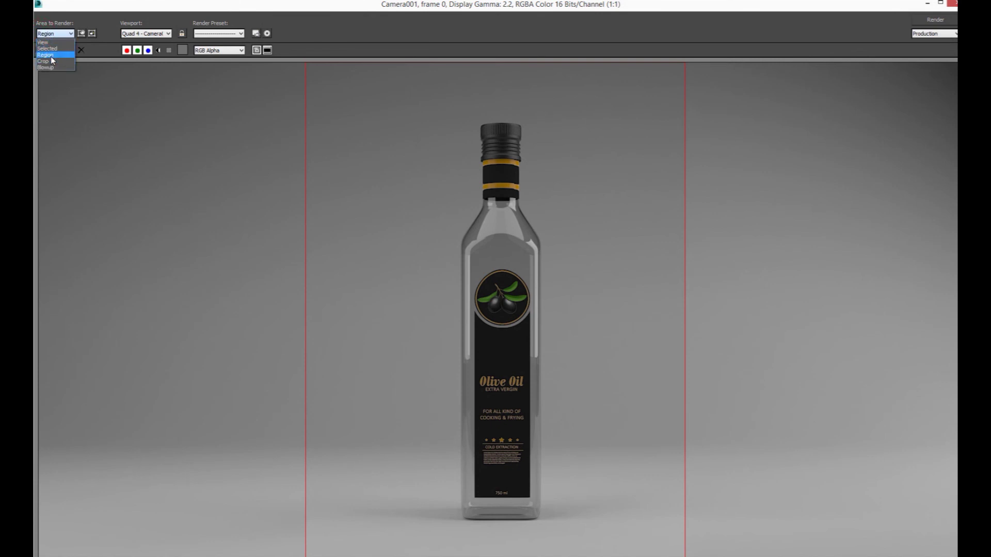
{"action": "left_click", "coordinate": [52, 56]}
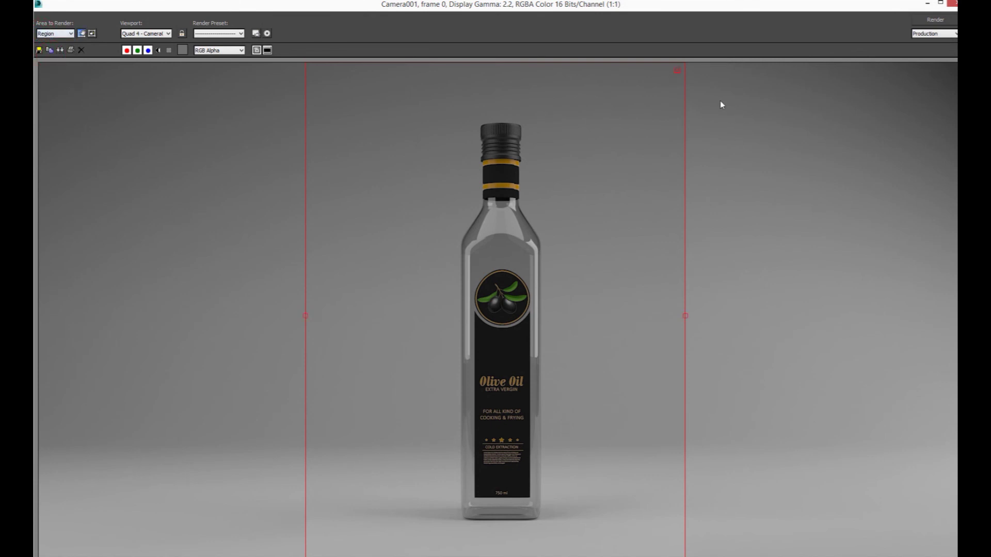
{"action": "mouse_move", "coordinate": [682, 63]}
{"action": "left_mouse_down"}
{"action": "mouse_move", "coordinate": [477, 427]}
{"action": "mouse_move", "coordinate": [572, 440]}
{"action": "left_mouse_up"}
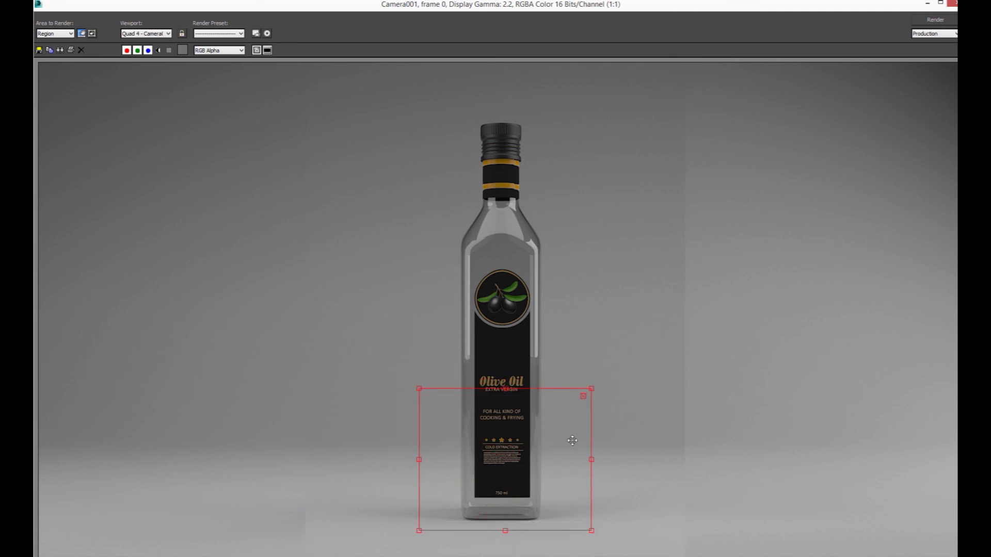
{"action": "left_click", "coordinate": [929, 23]}
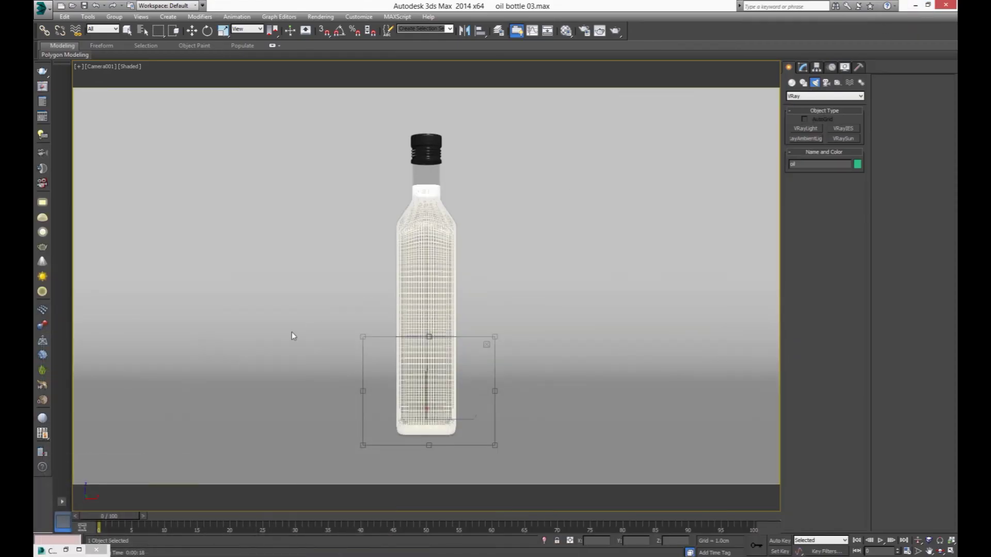
- Show the checker preview background and copy the oil's yellow diffuse colour
{"action": "key", "text": "m"}
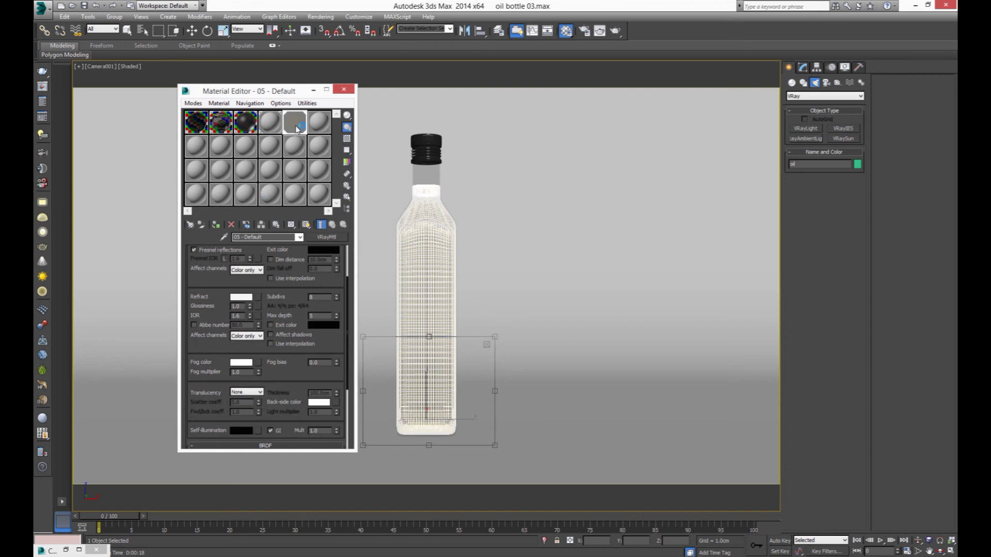
{"action": "left_click", "coordinate": [347, 138]}
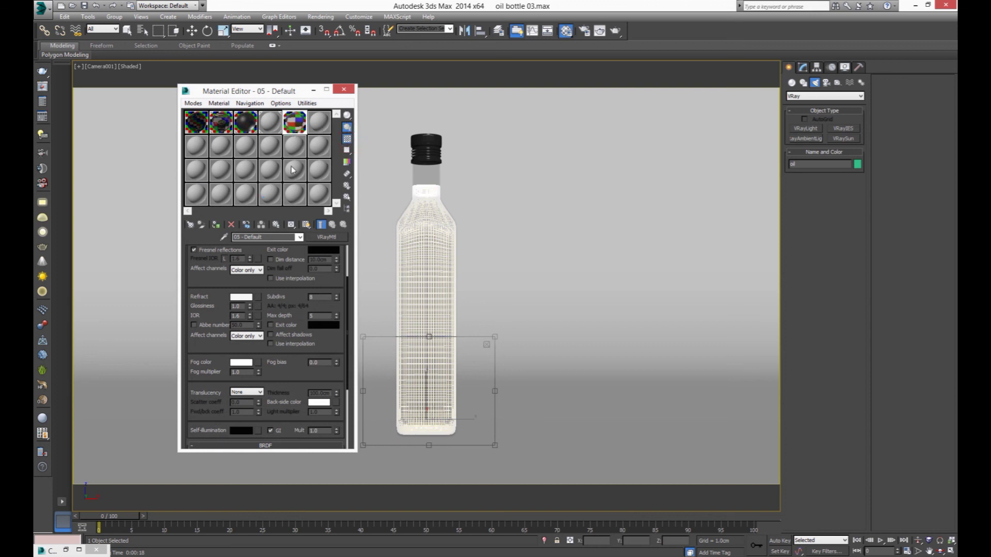
{"action": "left_click_drag", "start_coordinate": [256, 283], "coordinate": [255, 361]}
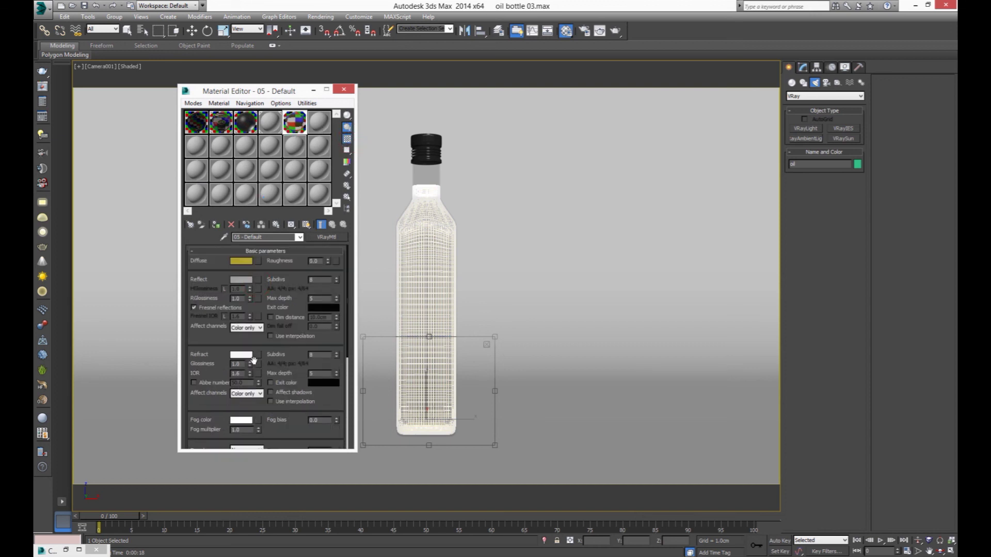
{"action": "right_click", "coordinate": [243, 264]}
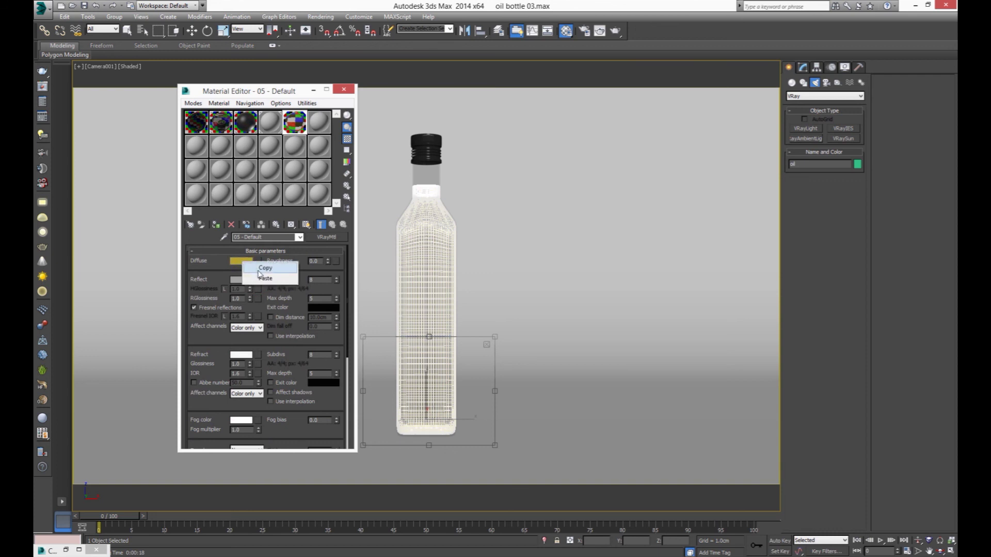
{"action": "left_click", "coordinate": [262, 266]}
- Paste the yellow into Fog color, set Fog multiplier 0.2, and re-render the region
{"action": "left_click_drag", "start_coordinate": [222, 373], "coordinate": [245, 251]}
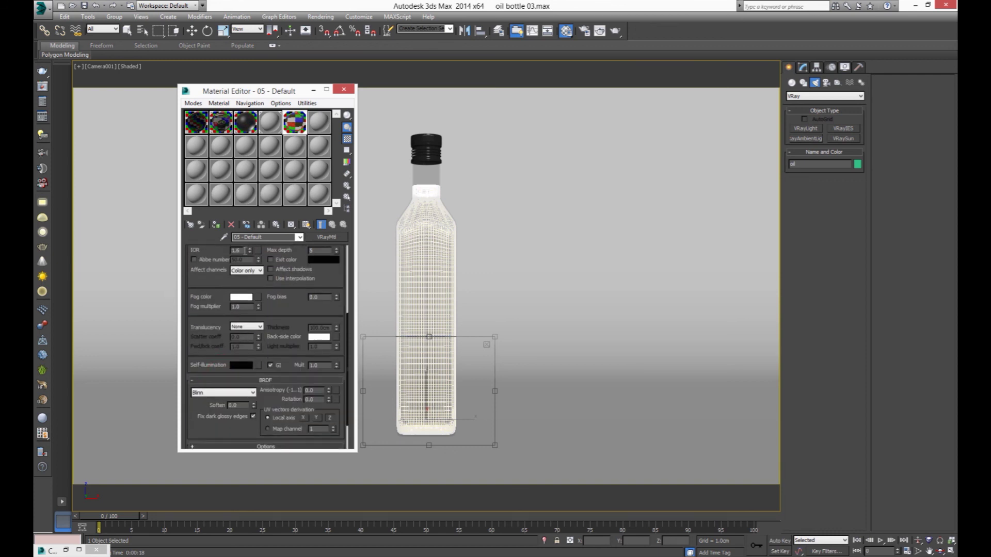
{"action": "right_click", "coordinate": [247, 300]}
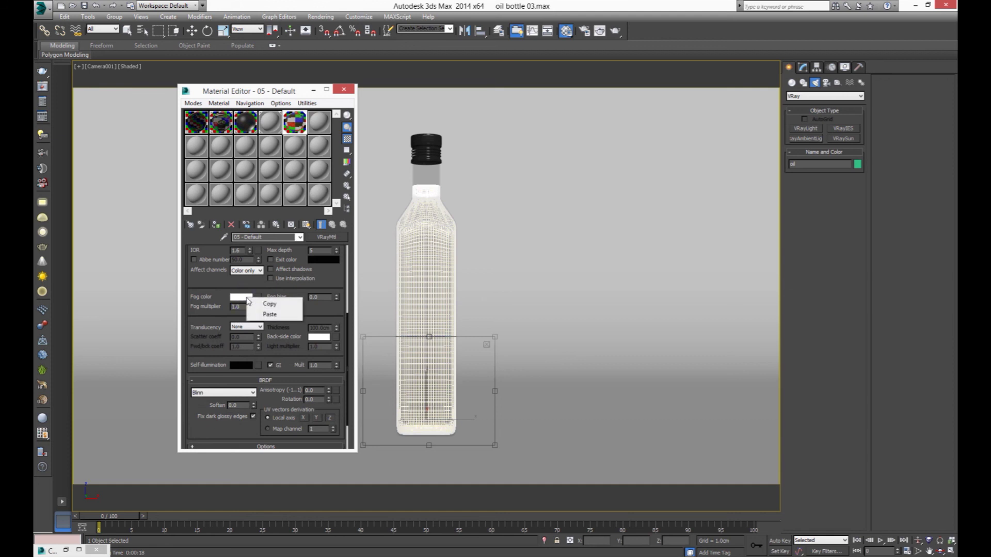
{"action": "left_click", "coordinate": [268, 315]}
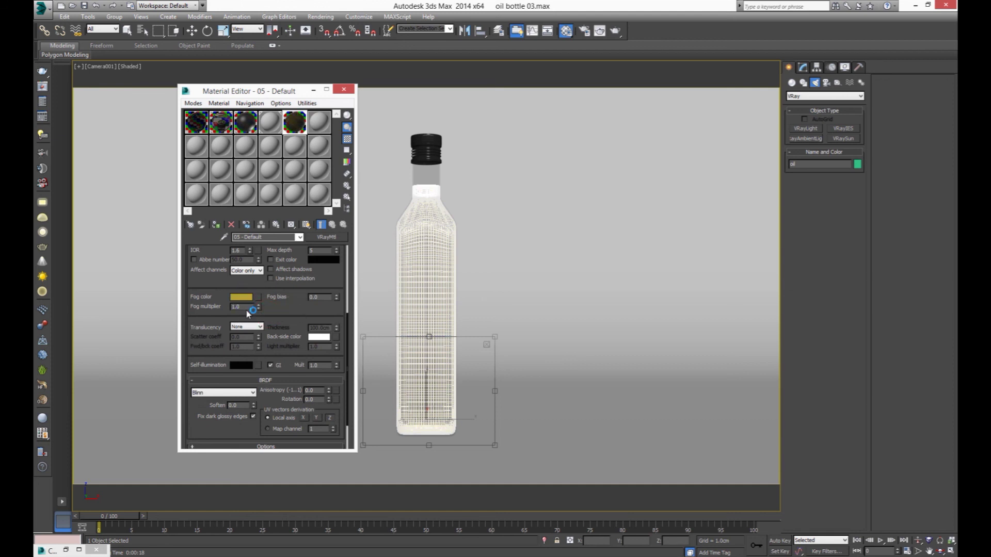
{"action": "double_click", "coordinate": [243, 306]}
{"action": "type", "text": ".2"}
{"action": "left_click", "coordinate": [343, 90]}
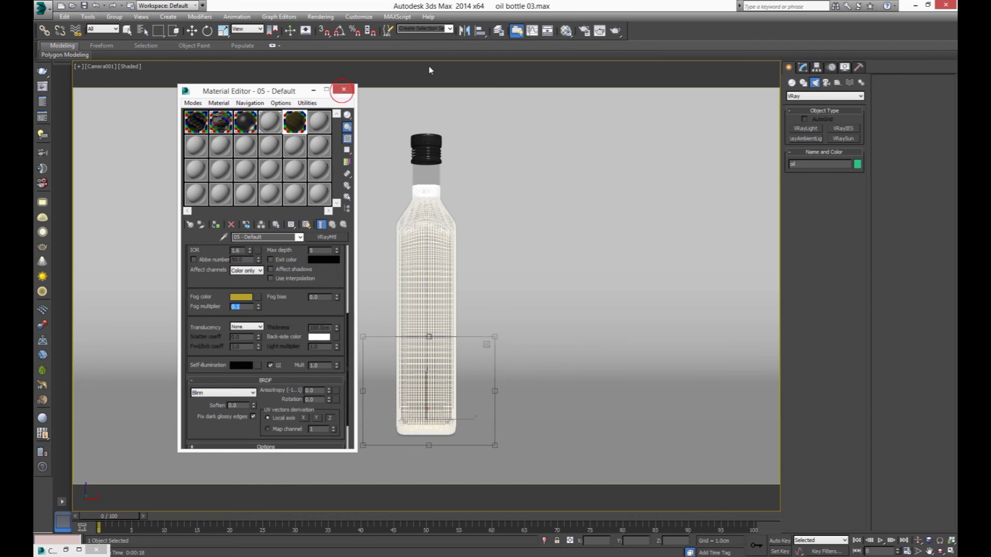
{"action": "left_click", "coordinate": [616, 31]}
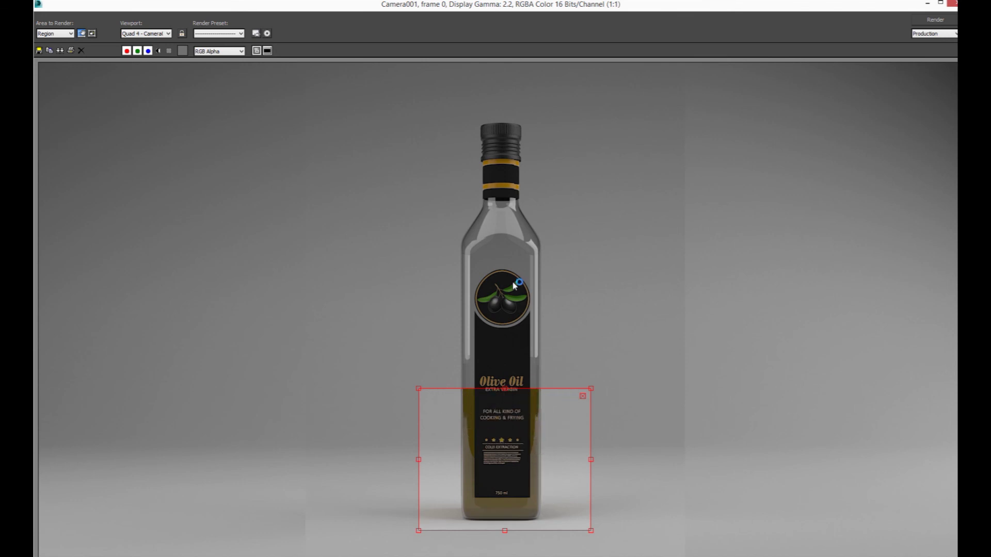
- Stretch the render region from cap to base and render the whole bottle
{"action": "left_click_drag", "start_coordinate": [518, 473], "coordinate": [510, 194]}
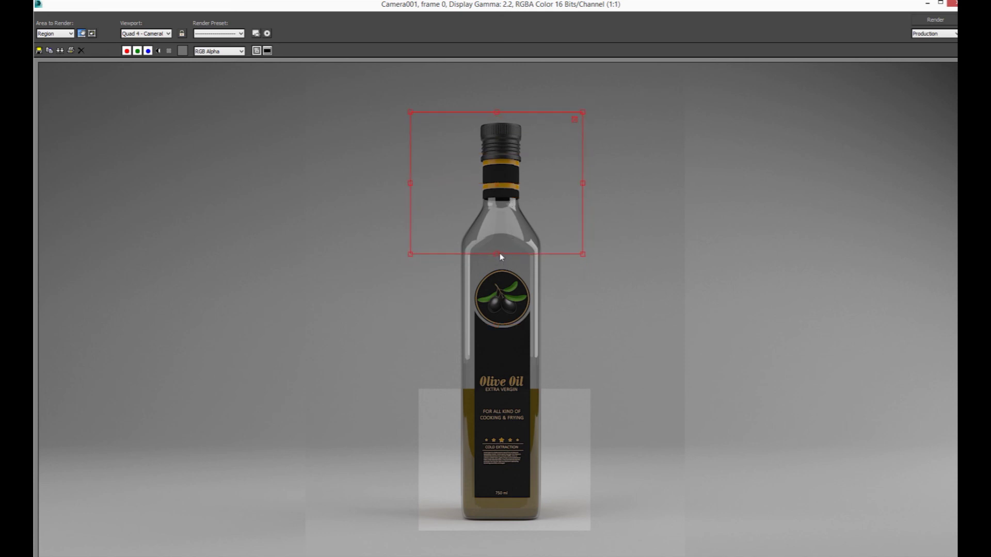
{"action": "left_click_drag", "start_coordinate": [499, 253], "coordinate": [525, 533]}
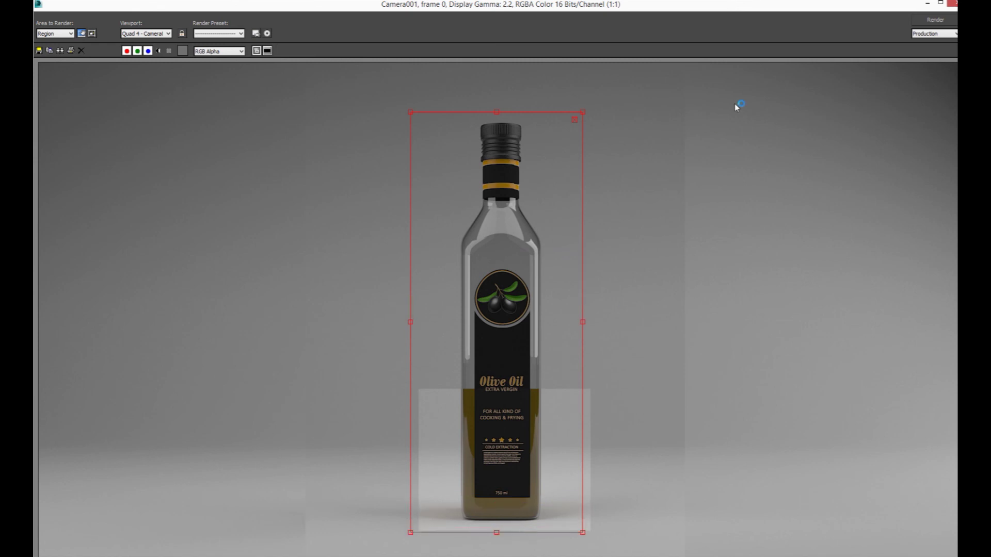
{"action": "left_click", "coordinate": [932, 20]}
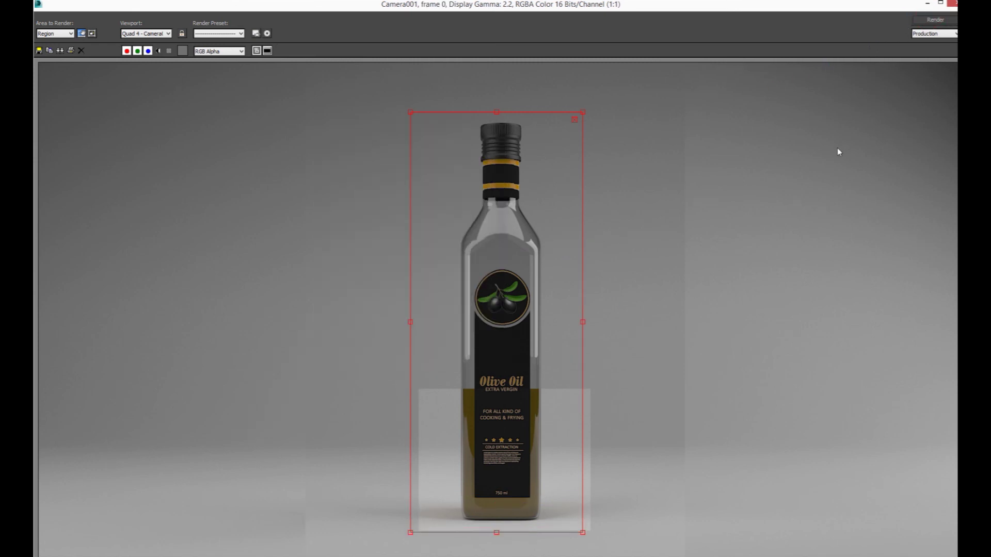
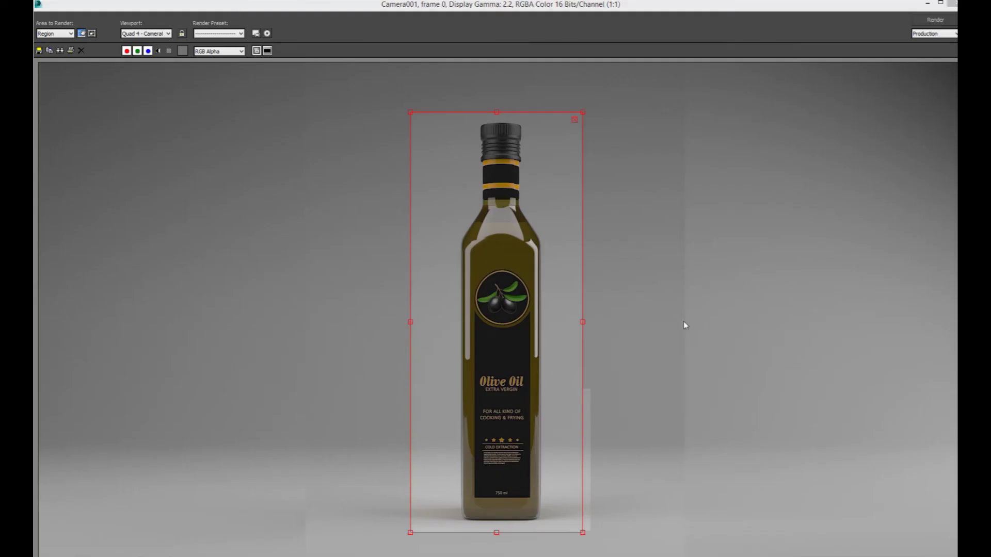
- Close the render and frame a front-view close-up of the bottle's neck and shoulder
{"action": "left_click", "coordinate": [952, 3]}
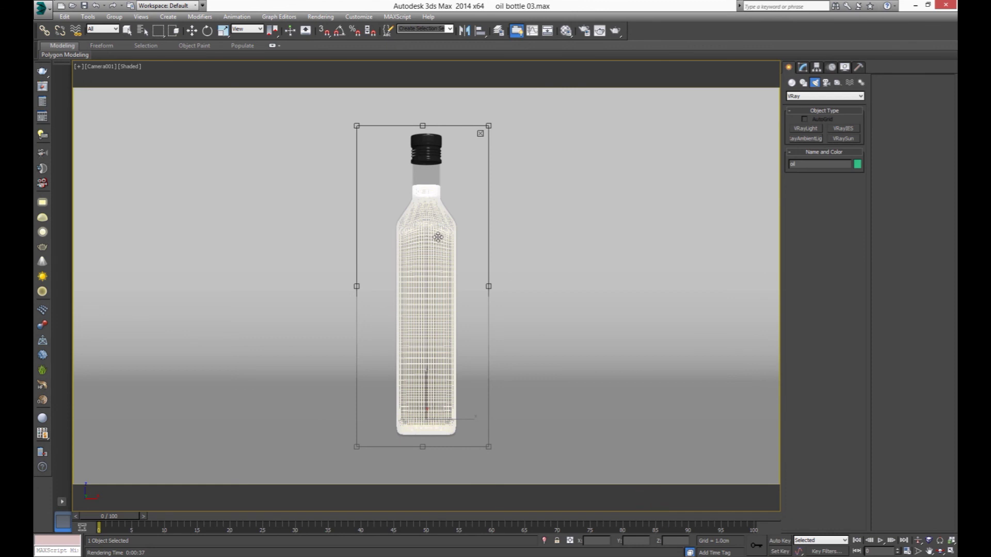
{"action": "key", "text": "w"}
{"action": "key", "text": "f"}
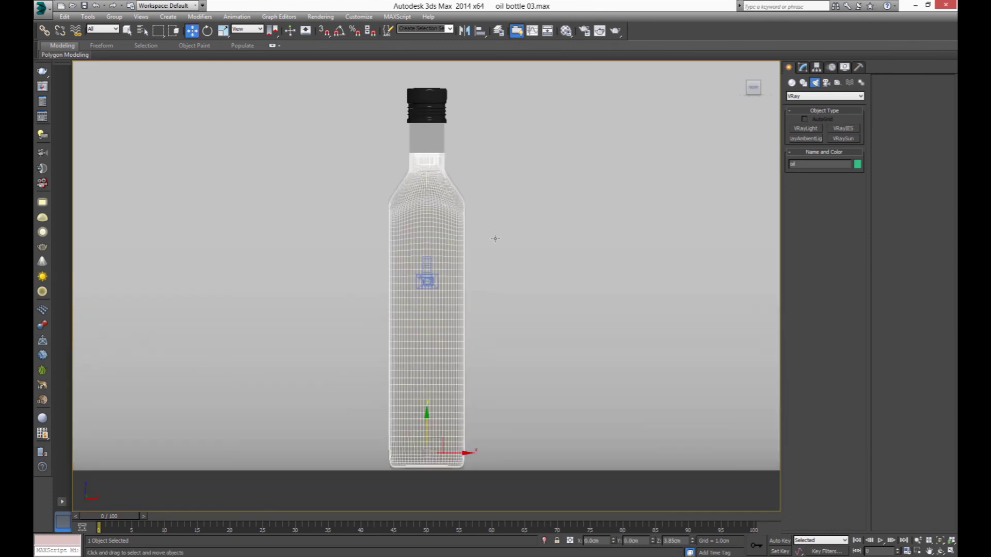
{"action": "middle_click_drag", "start_coordinate": [438, 143], "coordinate": [420, 327]}
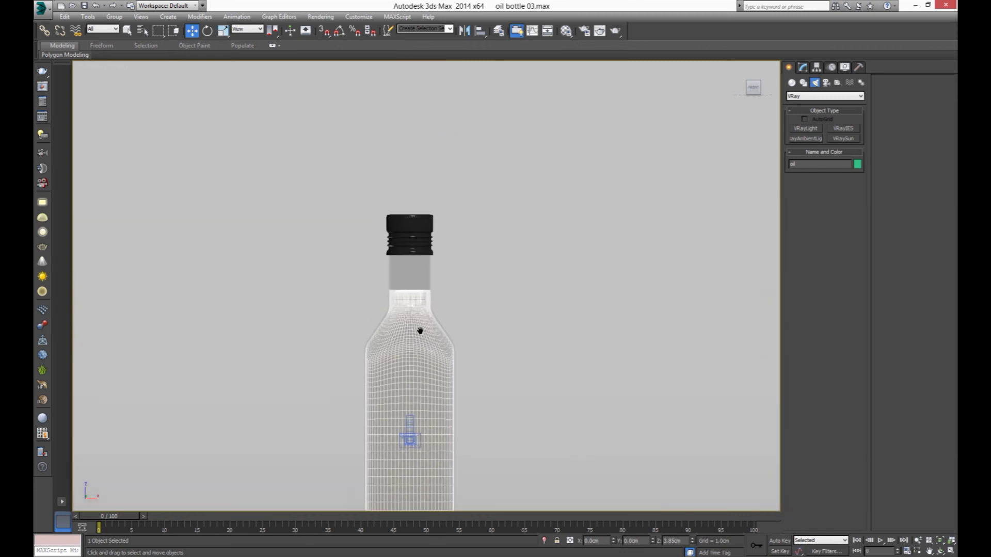
{"action": "scroll", "coordinate": [392, 272], "scroll_direction": "up", "scroll_amount": 3}
{"action": "scroll", "coordinate": [392, 272], "scroll_direction": "up", "scroll_amount": 3}
{"action": "middle_click_drag", "start_coordinate": [393, 272], "coordinate": [383, 258]}
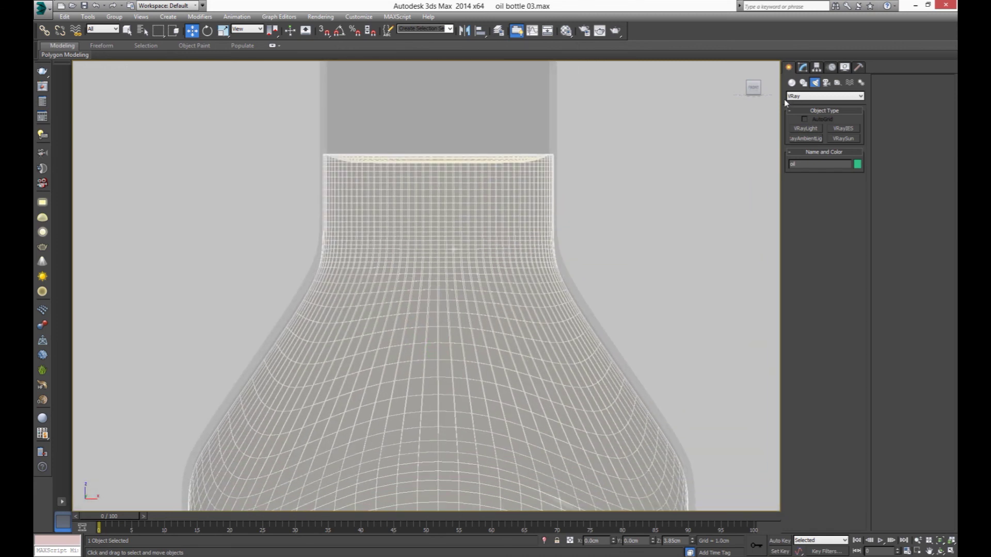
- In Editable Poly vertex mode, select the inner mesh's top vertex row and lower it slightly
{"action": "left_click", "coordinate": [803, 68]}
{"action": "left_click", "coordinate": [809, 122]}
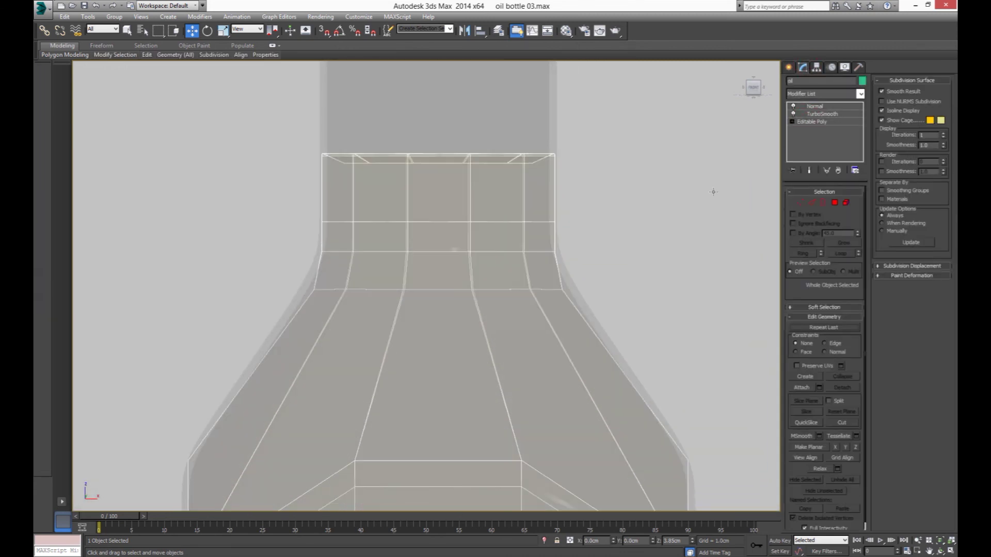
{"action": "key", "text": "1"}
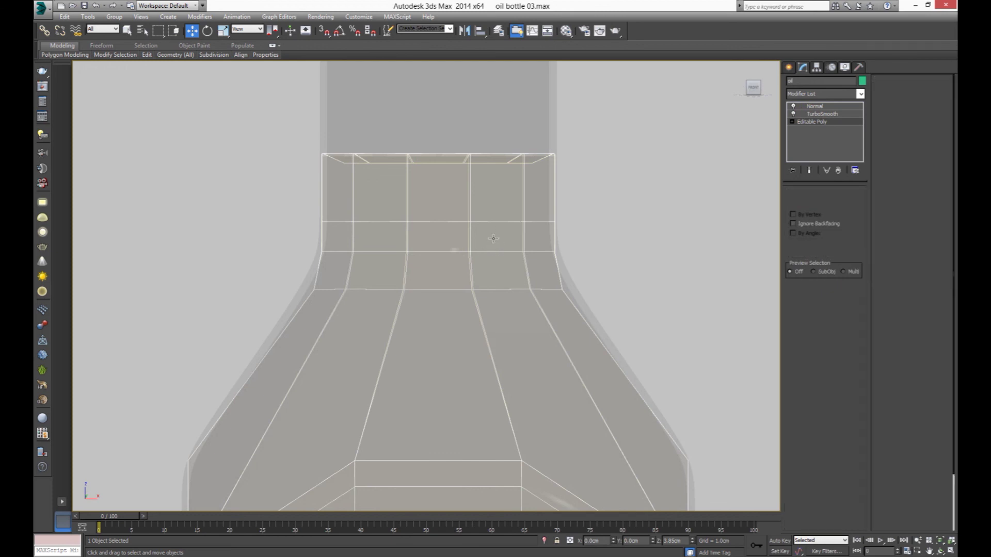
{"action": "left_click_drag", "start_coordinate": [295, 129], "coordinate": [601, 178]}
{"action": "left_click_drag", "start_coordinate": [436, 129], "coordinate": [418, 175]}
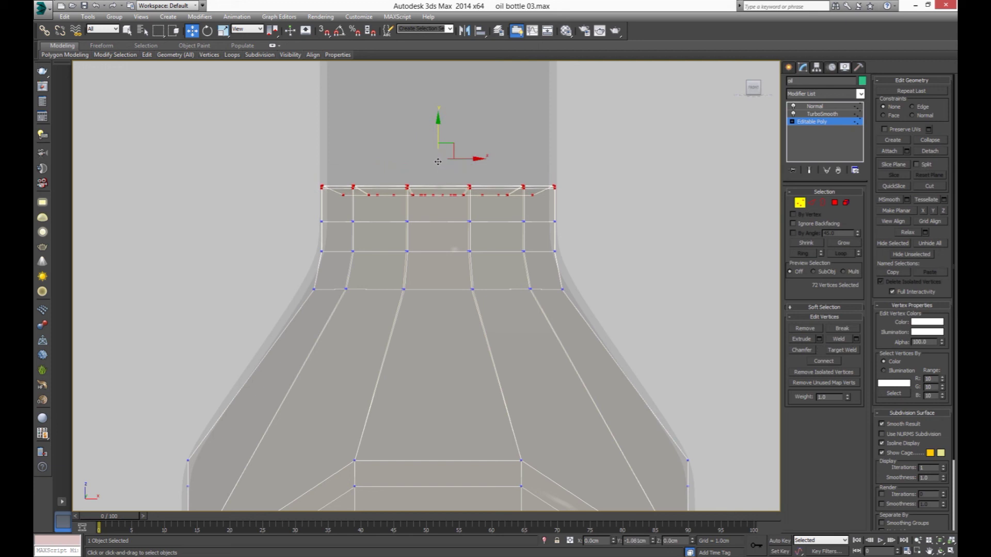
- Move the top two vertex rows down, then lower the top row further and reselect it
{"action": "left_click_drag", "start_coordinate": [283, 177], "coordinate": [579, 229]}
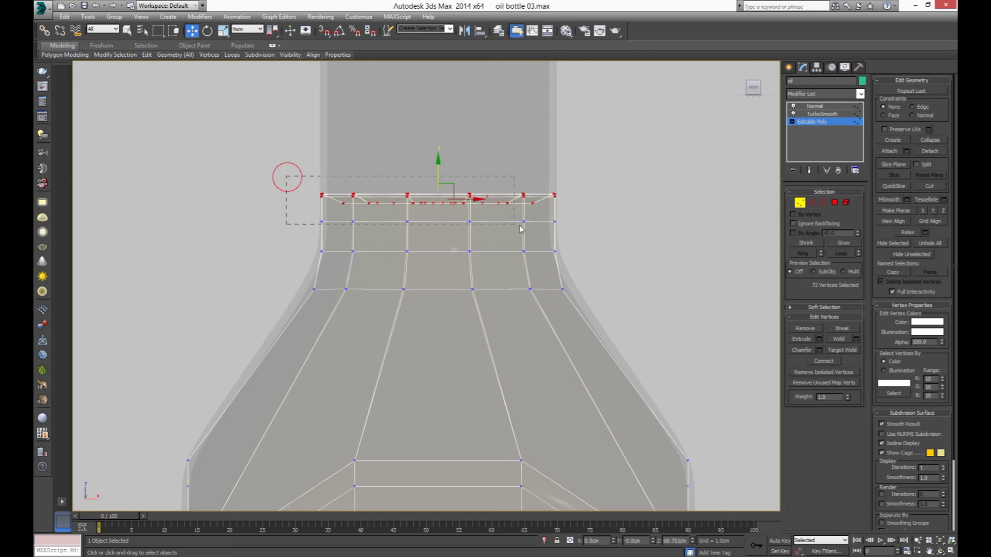
{"action": "left_click_drag", "start_coordinate": [436, 174], "coordinate": [436, 191]}
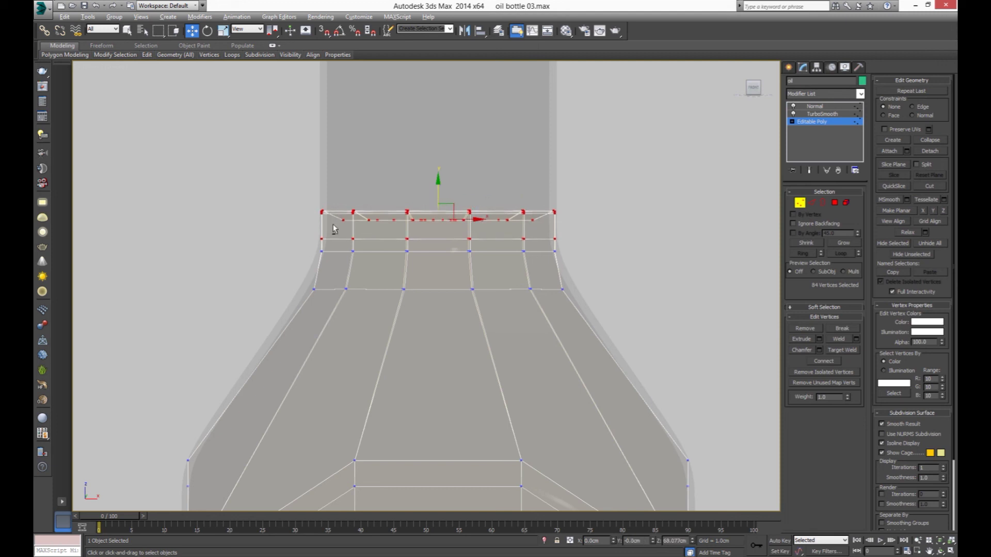
{"action": "left_click_drag", "start_coordinate": [312, 231], "coordinate": [601, 280], "text": "alt"}
{"action": "left_click_drag", "start_coordinate": [438, 186], "coordinate": [441, 199]}
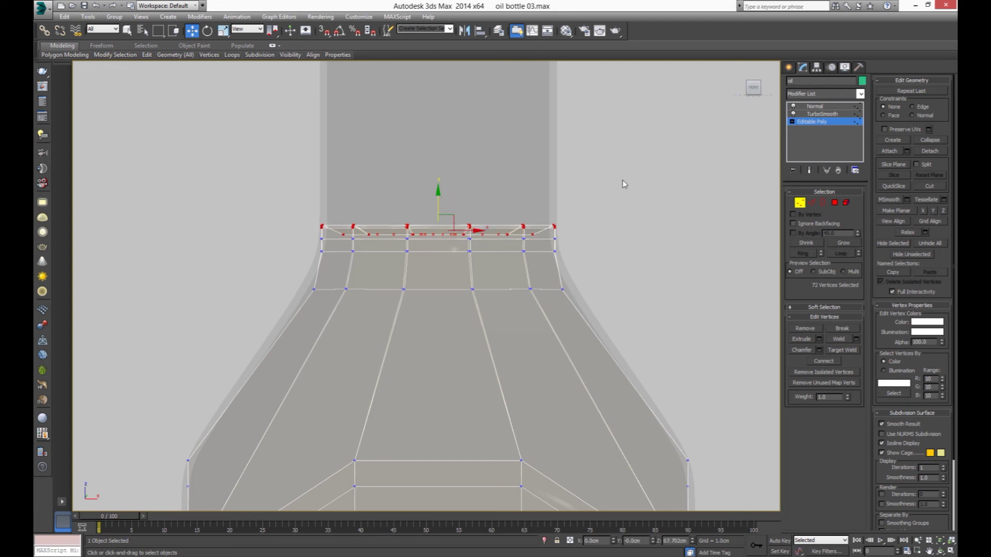
{"action": "left_click_drag", "start_coordinate": [573, 212], "coordinate": [292, 244]}
- Check the smoothed neck result, then return to Editable Poly vertex editing
{"action": "left_click", "coordinate": [789, 68]}
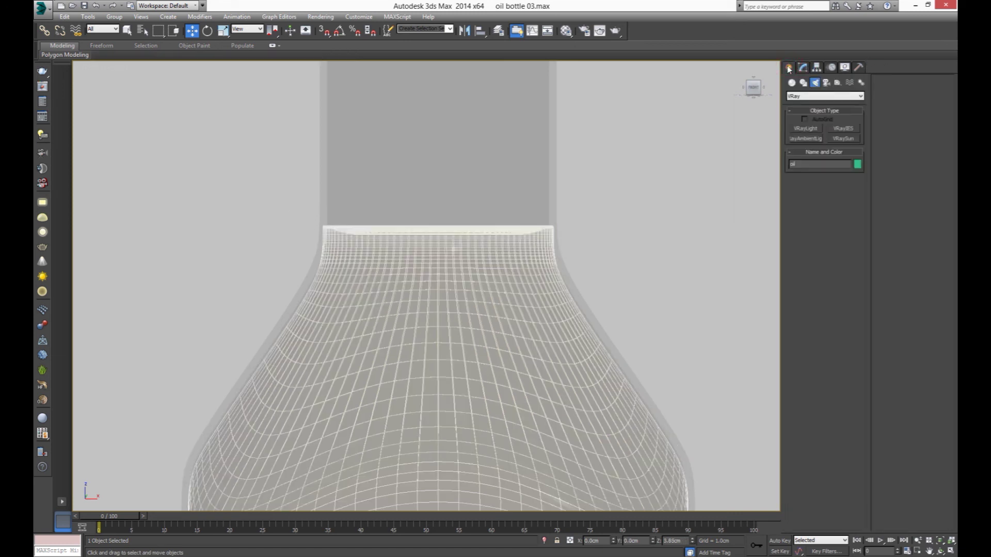
{"action": "left_click", "coordinate": [802, 68]}
{"action": "left_click", "coordinate": [812, 121]}
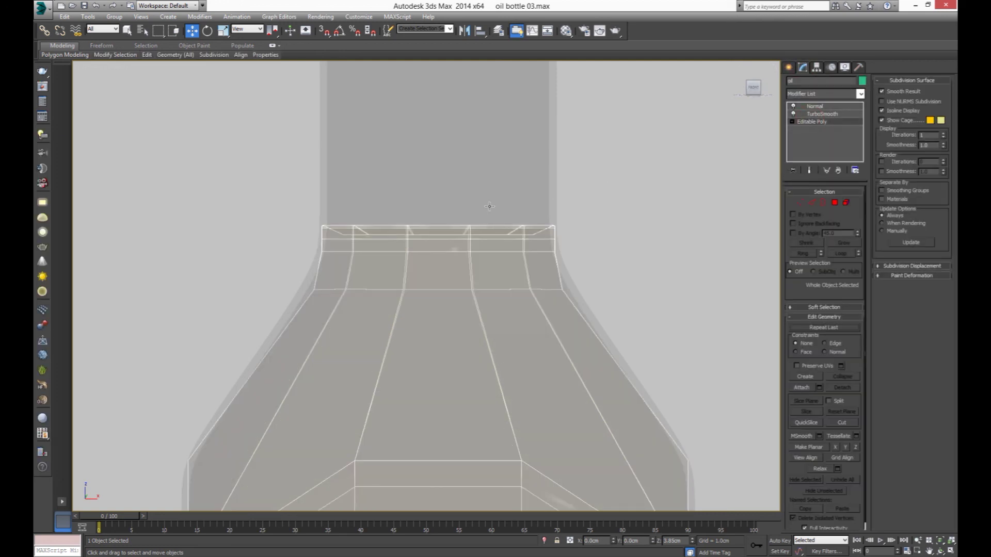
{"action": "key", "text": "1"}
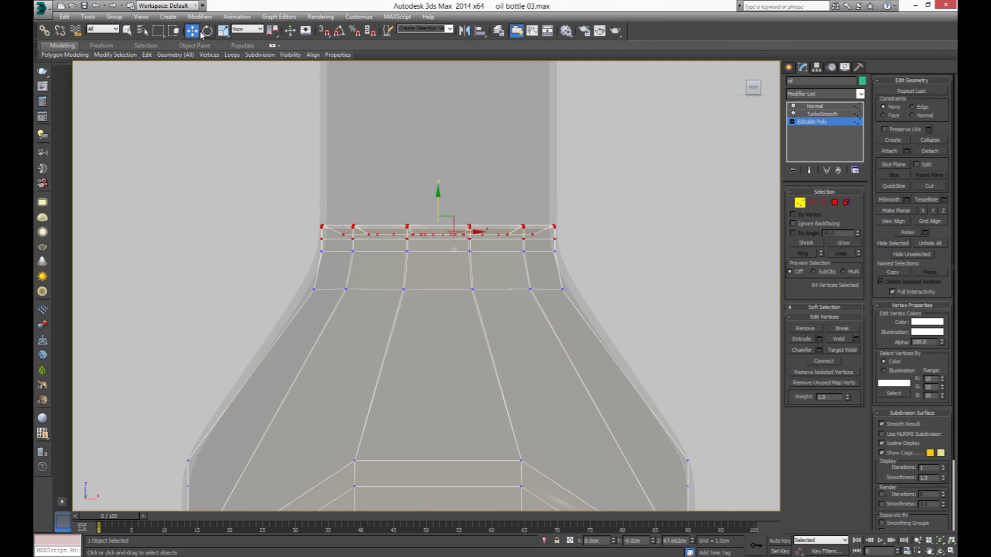
- Scale the top and second vertex rows inward to about 96% using Scale Type-In
{"action": "left_click", "coordinate": [222, 31]}
{"action": "right_click", "coordinate": [223, 30]}
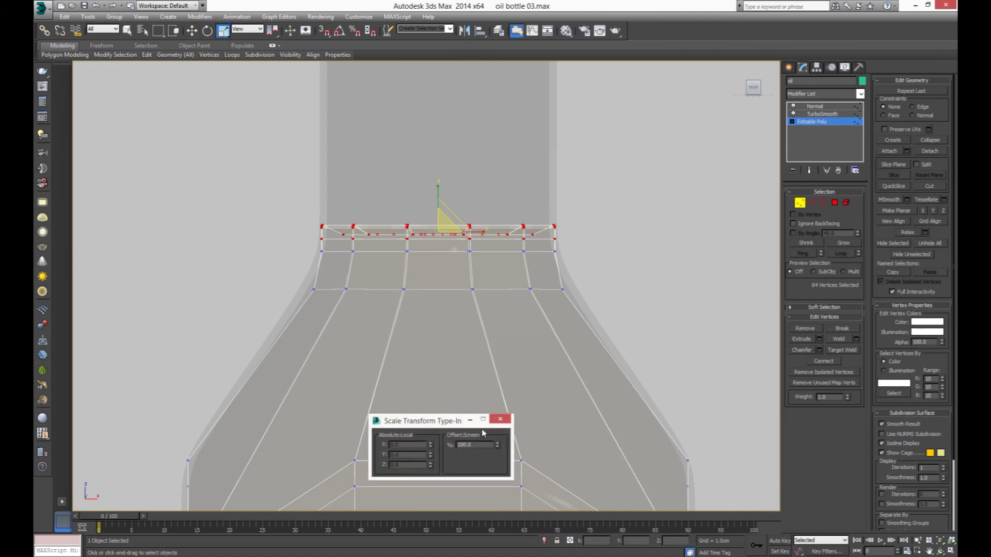
{"action": "mouse_move", "coordinate": [497, 458]}
{"action": "left_mouse_down"}
{"action": "mouse_move", "coordinate": [519, 62]}
{"action": "mouse_move", "coordinate": [551, 107]}
{"action": "left_mouse_up"}
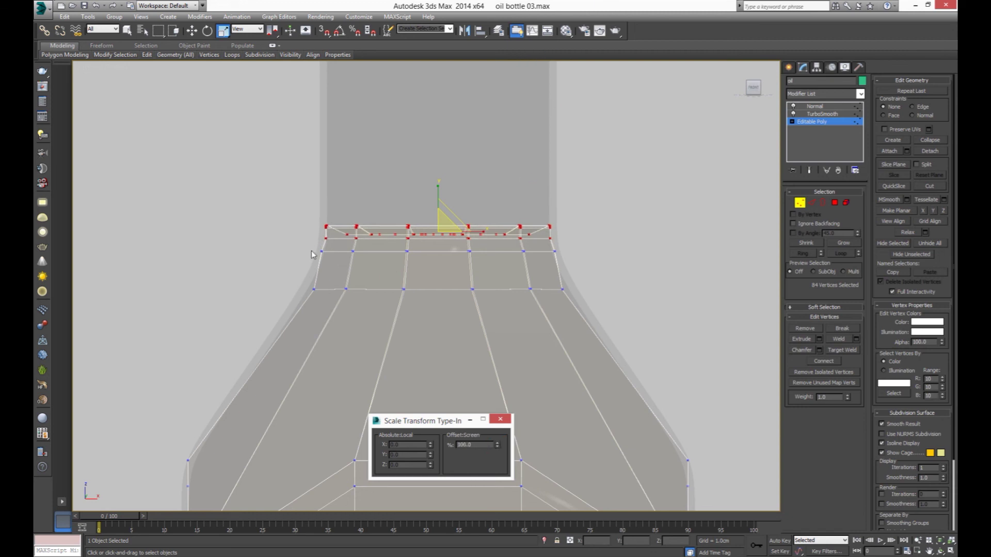
{"action": "left_click_drag", "start_coordinate": [308, 244], "coordinate": [593, 272]}
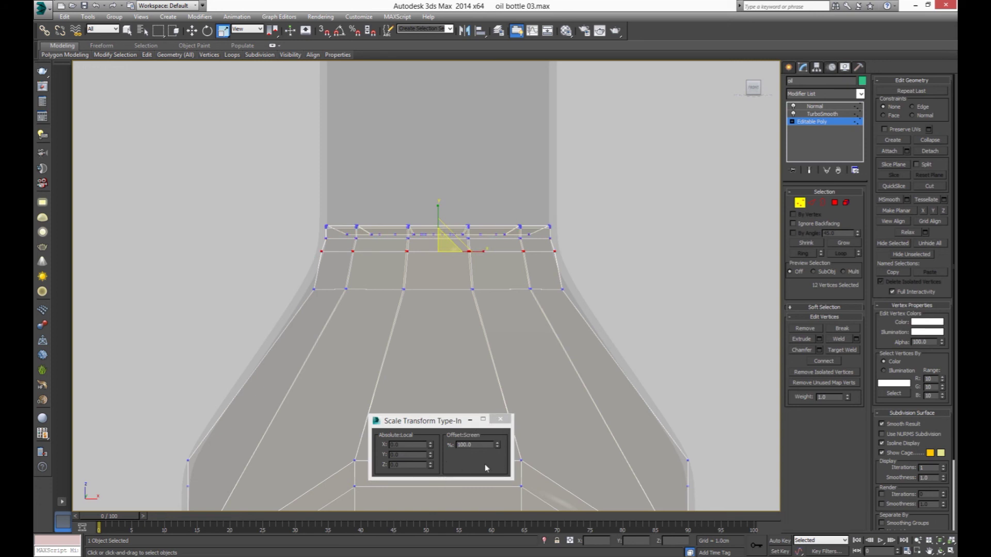
{"action": "left_click_drag", "start_coordinate": [499, 449], "coordinate": [477, 38]}
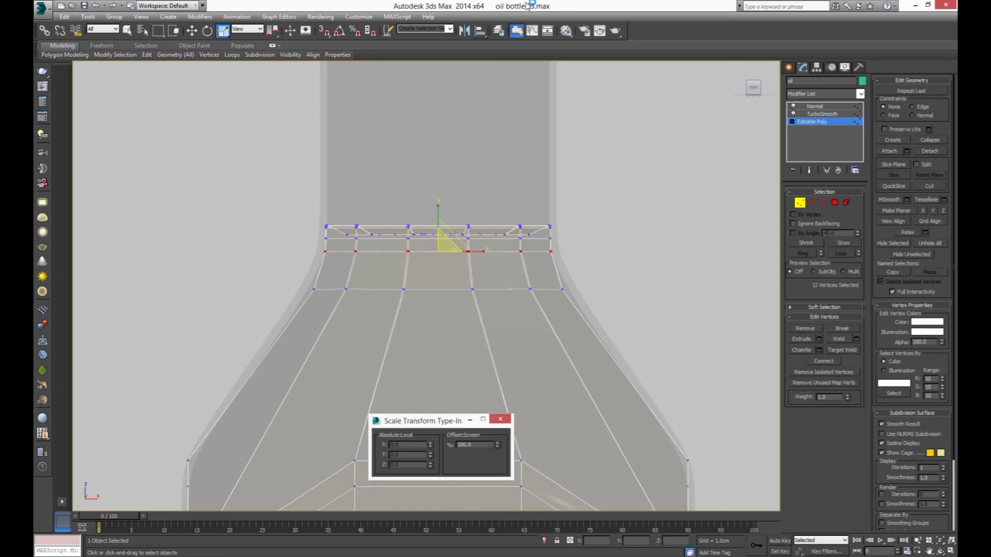
- Exit vertex editing to view the smoothed mesh and close the Scale Type-In
{"action": "left_click", "coordinate": [789, 68]}
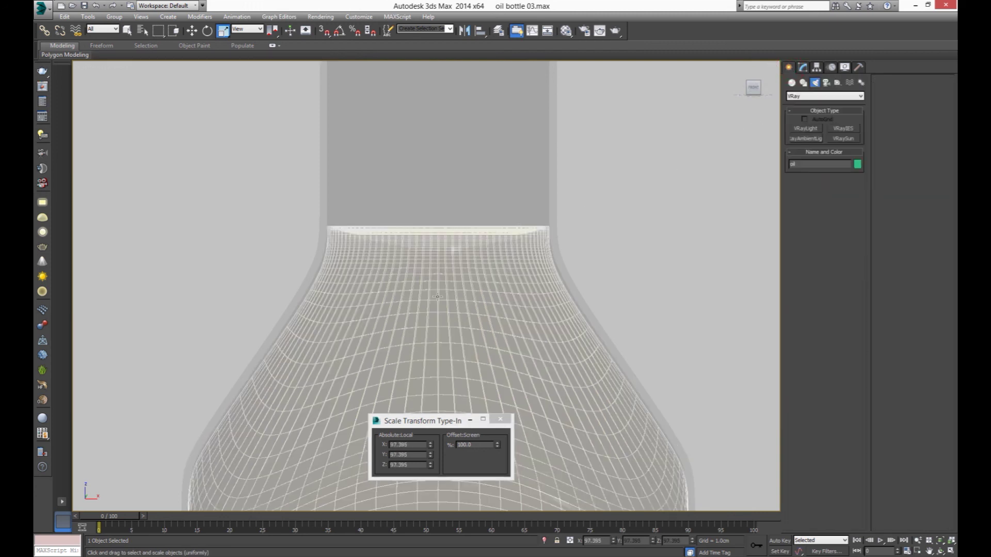
{"action": "scroll", "coordinate": [438, 297], "scroll_direction": "down", "scroll_amount": 2}
{"action": "scroll", "coordinate": [437, 297], "scroll_direction": "down", "scroll_amount": 4}
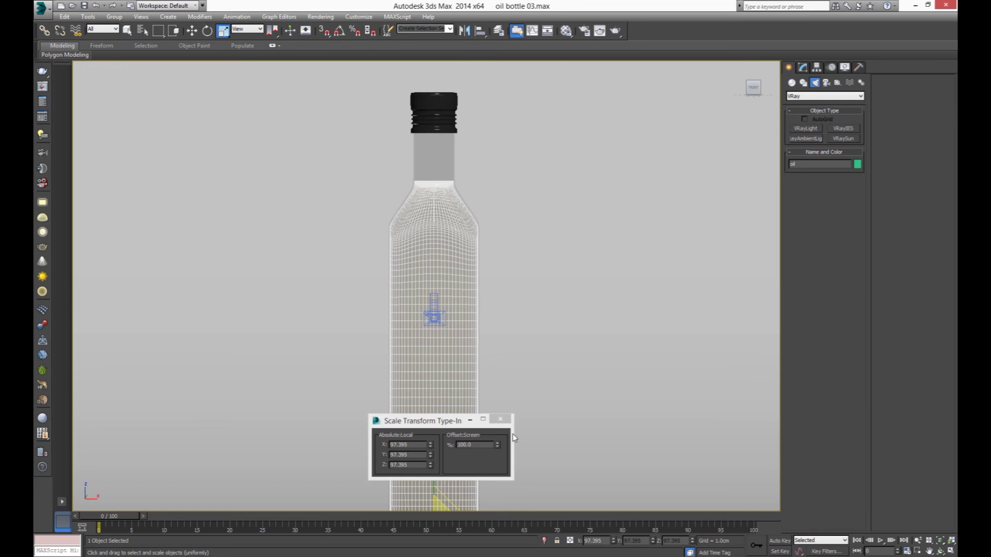
{"action": "left_click", "coordinate": [500, 419]}
- Return to the camera view, deselect, and test-render the bottle to check the reshaped neck
{"action": "key", "text": "c"}
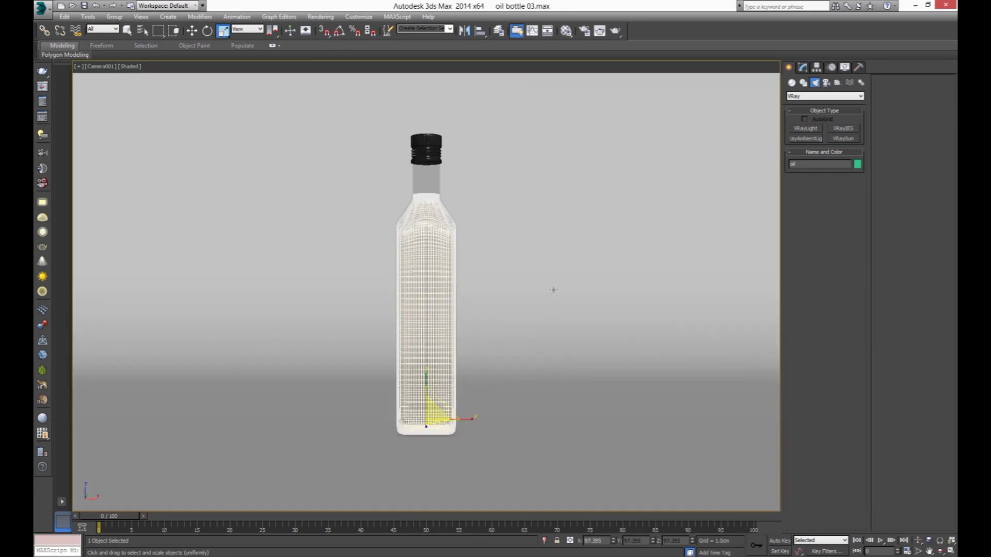
{"action": "key", "text": "F3"}
{"action": "left_click", "coordinate": [525, 199]}
{"action": "key", "text": "F3"}
{"action": "left_click", "coordinate": [599, 31]}
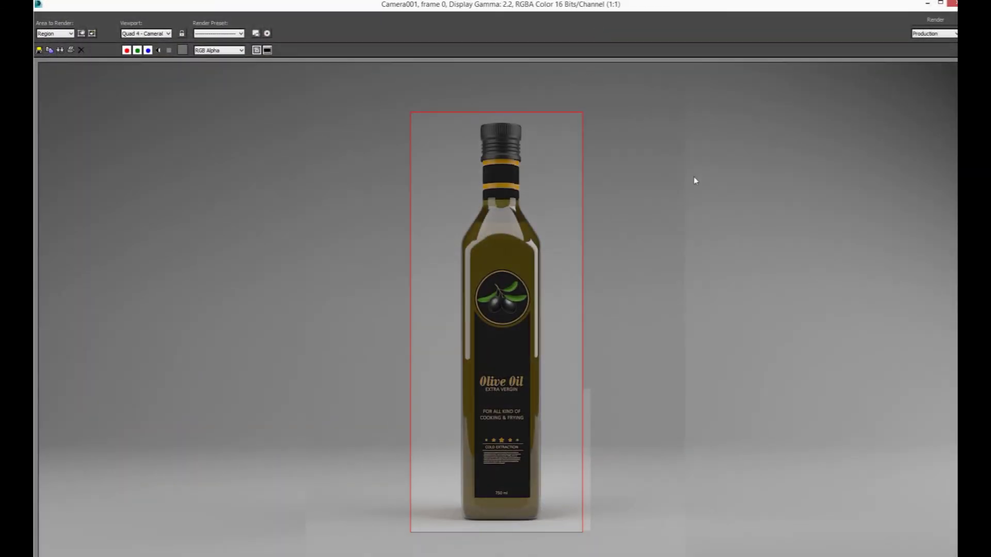
{"action": "left_click", "coordinate": [953, 4]}
{"action": "key", "text": "m"}
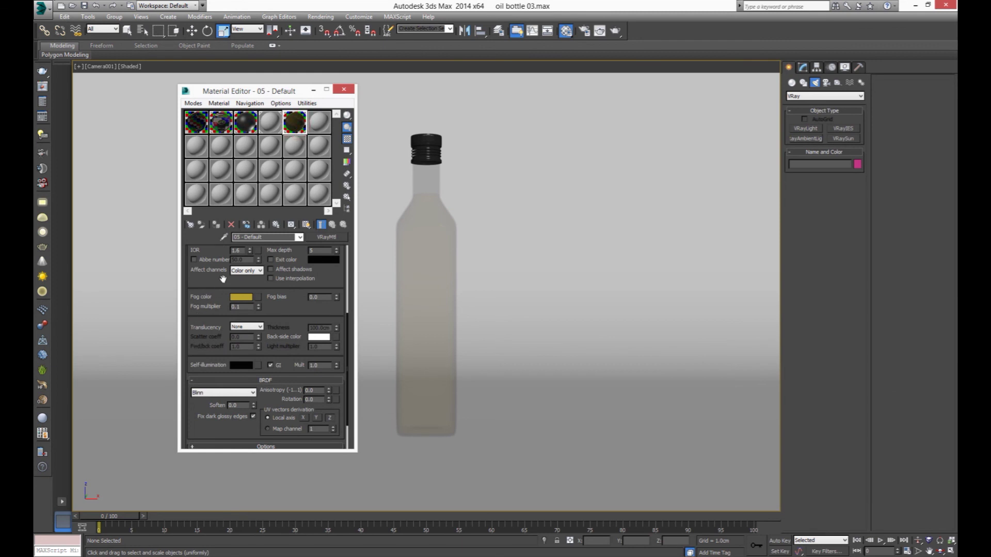
- Lower the oil material's fog multiplier from 0.1 to 0.03 and re-render the bottle
{"action": "scroll", "coordinate": [219, 280], "scroll_direction": "up", "scroll_amount": 1}
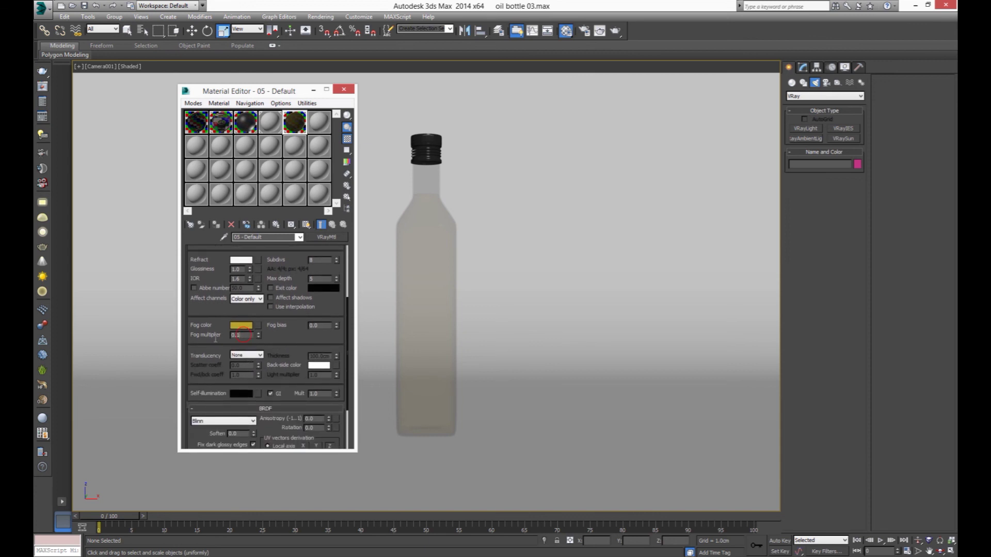
{"action": "type", "text": ".01"}
{"action": "type", "text": "."}
{"action": "left_click", "coordinate": [197, 311]}
{"action": "left_click", "coordinate": [600, 31]}
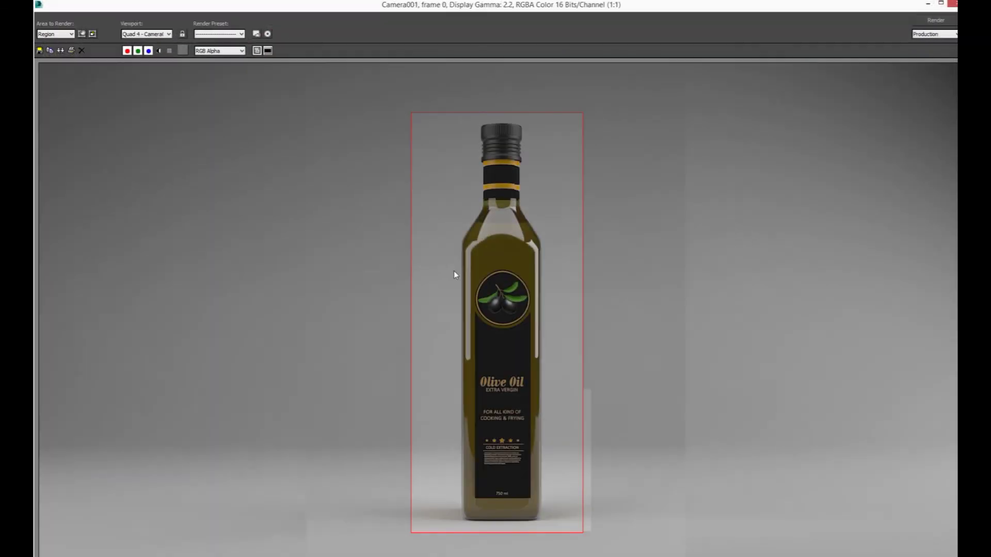
- Render only a small region box around the bottle neck, then close the render window
{"action": "left_click", "coordinate": [58, 34]}
{"action": "left_click", "coordinate": [52, 55]}
{"action": "mouse_move", "coordinate": [584, 114]}
{"action": "left_mouse_down"}
{"action": "mouse_move", "coordinate": [454, 364]}
{"action": "mouse_move", "coordinate": [471, 463]}
{"action": "left_mouse_up"}
{"action": "left_click_drag", "start_coordinate": [475, 482], "coordinate": [516, 208]}
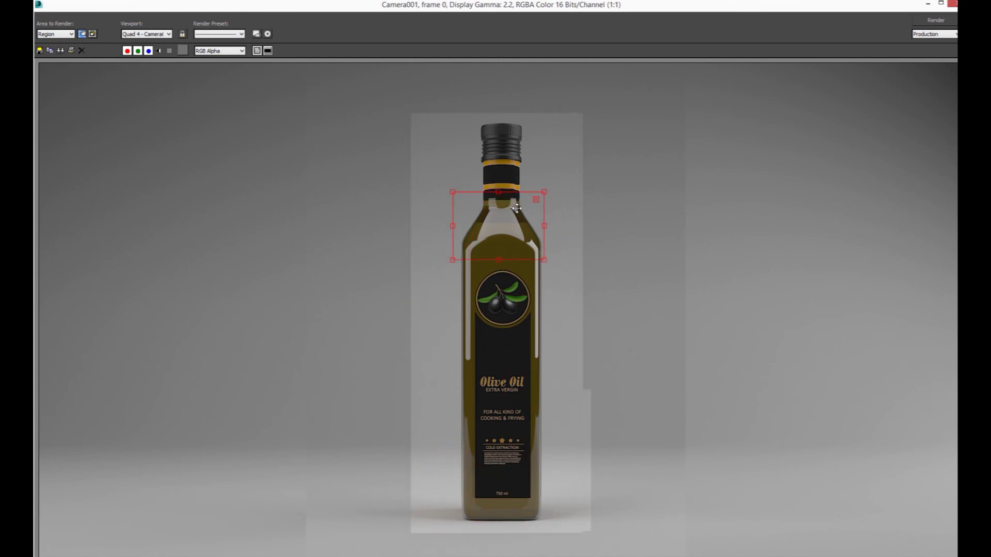
{"action": "left_click", "coordinate": [936, 20]}
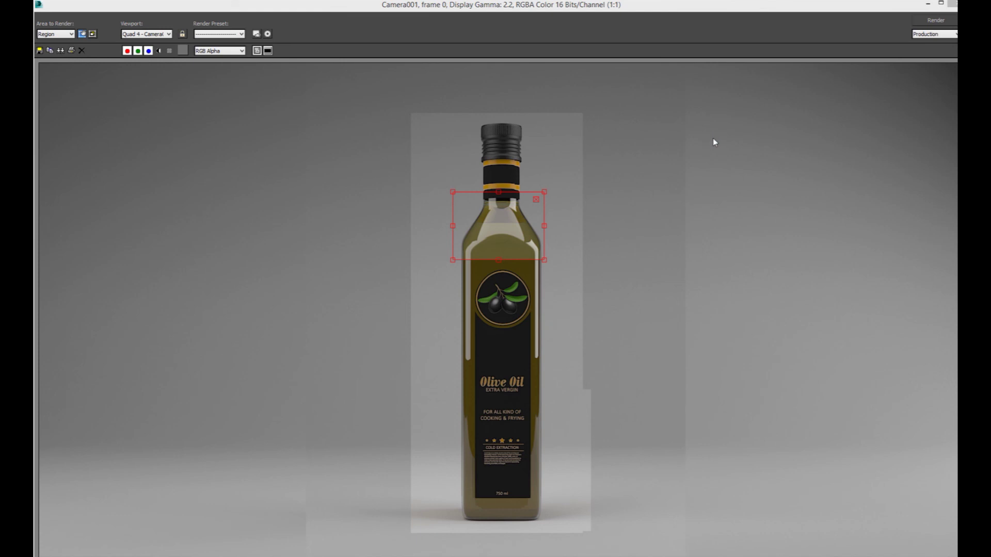
{"action": "left_click", "coordinate": [952, 4]}
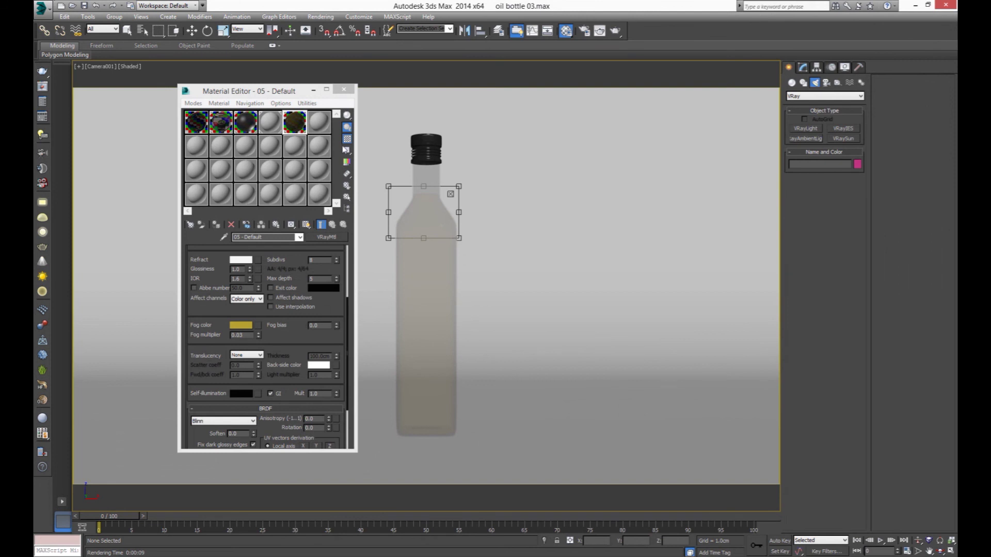
- Select the inner oil object in front view and go to its Editable Poly base level
{"action": "left_click", "coordinate": [345, 91]}
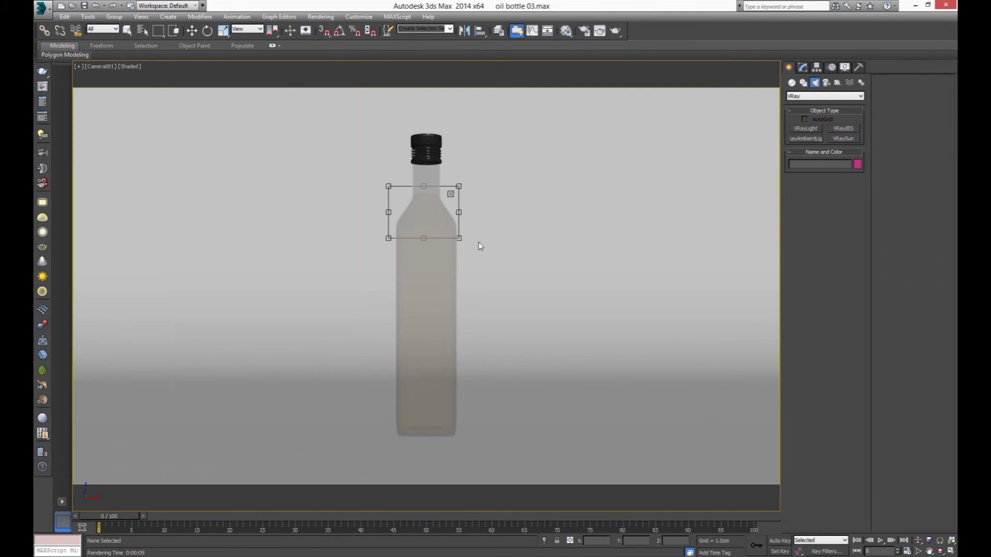
{"action": "key", "text": "f"}
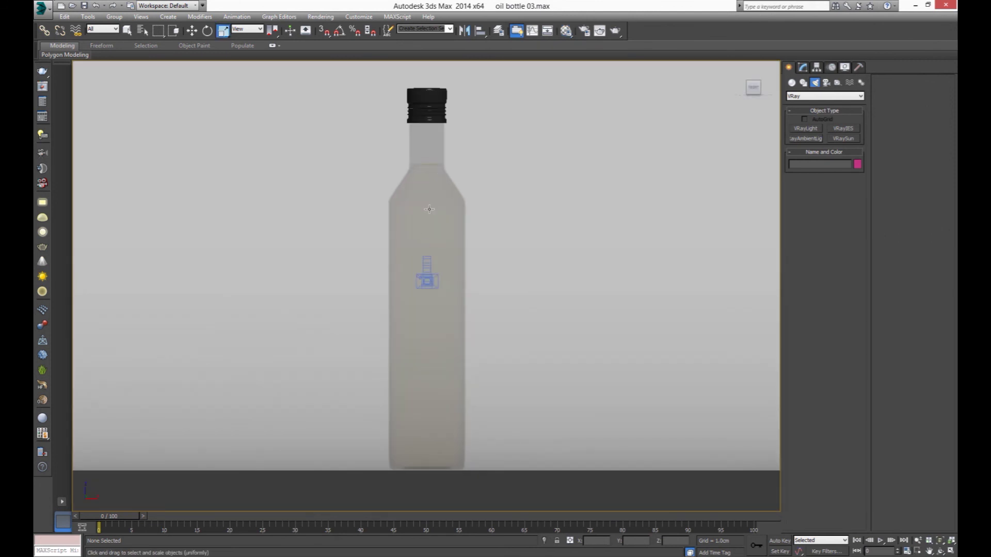
{"action": "left_click", "coordinate": [425, 207]}
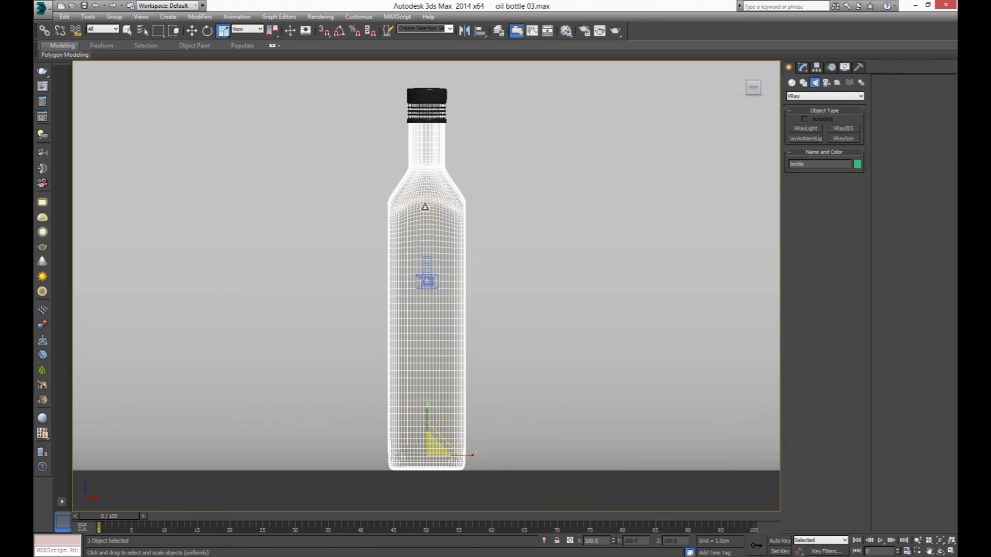
{"action": "left_click", "coordinate": [424, 207]}
{"action": "scroll", "coordinate": [438, 256], "scroll_direction": "up", "scroll_amount": 1}
{"action": "scroll", "coordinate": [428, 255], "scroll_direction": "up", "scroll_amount": 2}
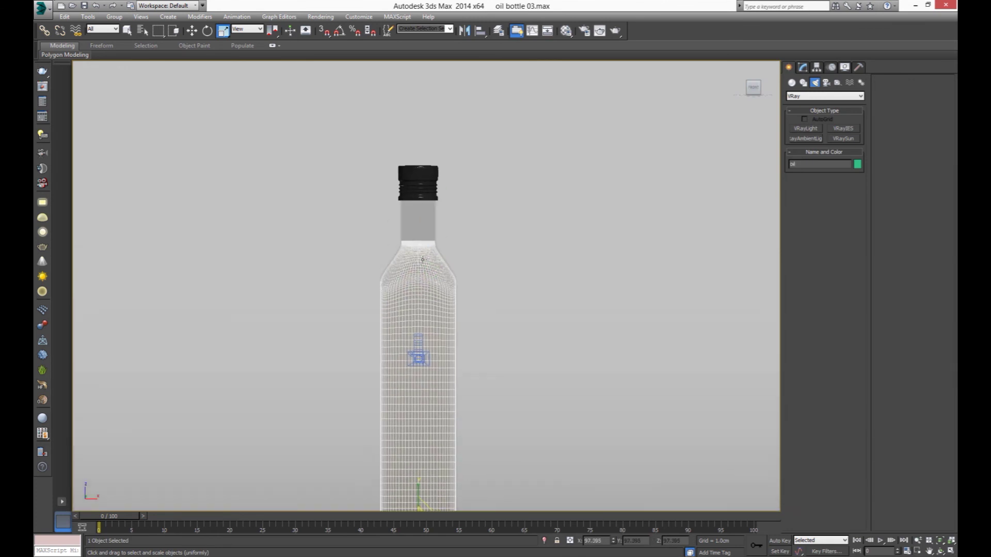
{"action": "scroll", "coordinate": [421, 255], "scroll_direction": "up", "scroll_amount": 3}
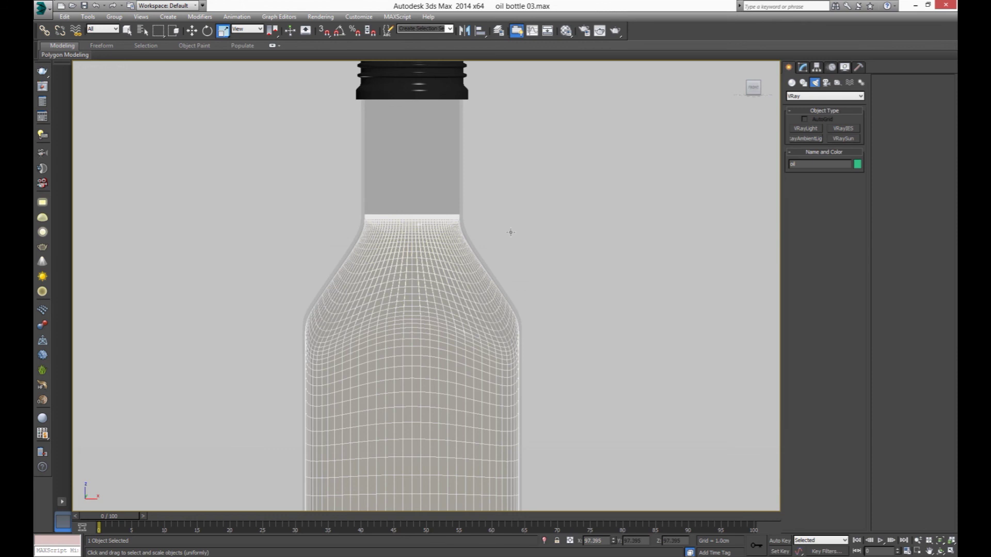
{"action": "left_click", "coordinate": [802, 68]}
{"action": "left_click", "coordinate": [809, 121]}
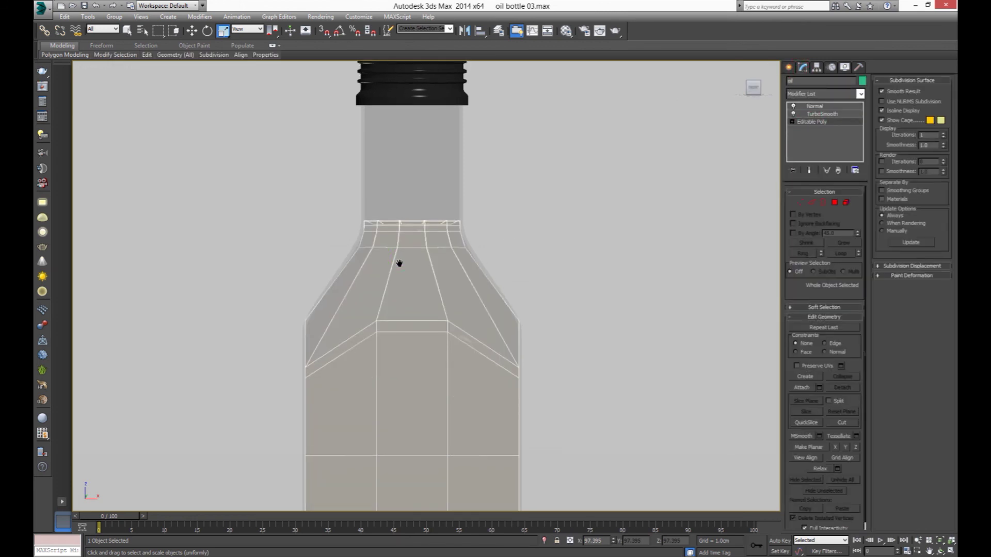
{"action": "scroll", "coordinate": [399, 259], "scroll_direction": "up", "scroll_amount": 1}
{"action": "scroll", "coordinate": [399, 259], "scroll_direction": "up", "scroll_amount": 2}
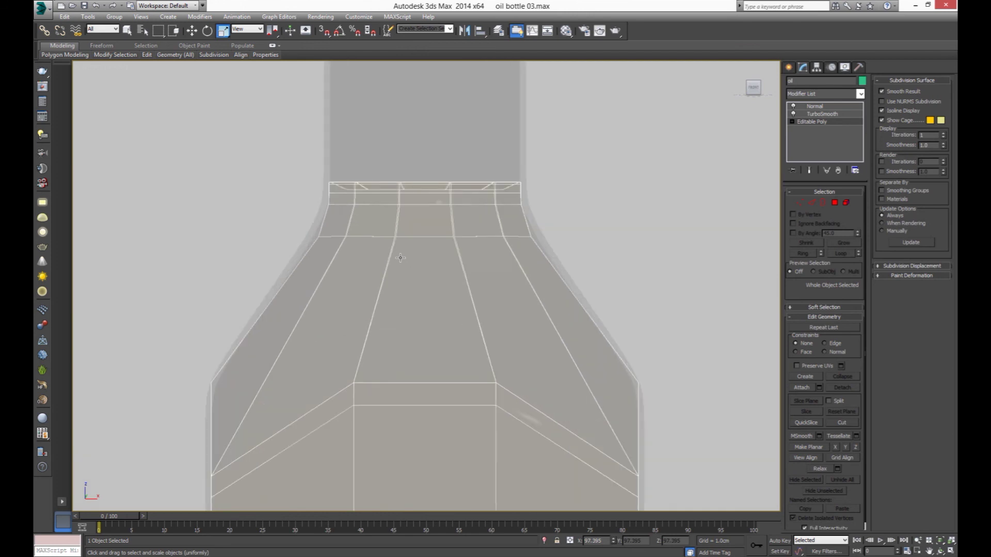
- Delete the polygons across the oil mesh's shoulder top
{"action": "key", "text": "4"}
{"action": "left_click_drag", "start_coordinate": [287, 161], "coordinate": [586, 221]}
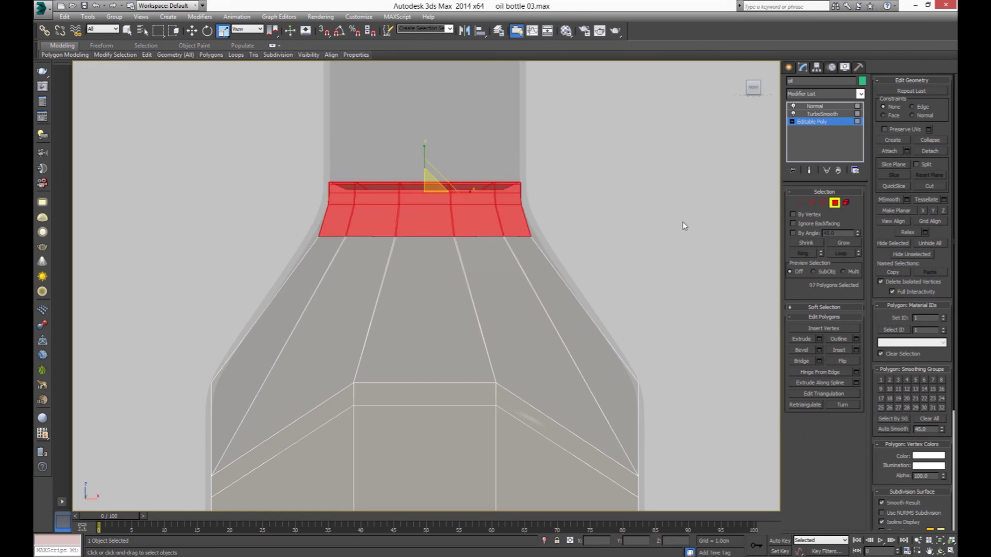
{"action": "key", "text": "Delete"}
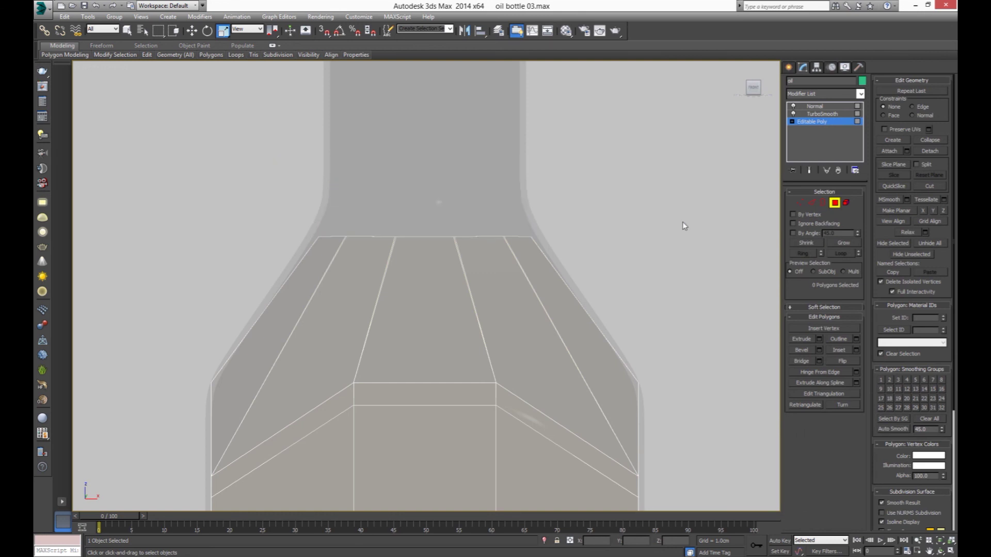
{"action": "key", "text": "p"}
{"action": "key", "text": "z"}
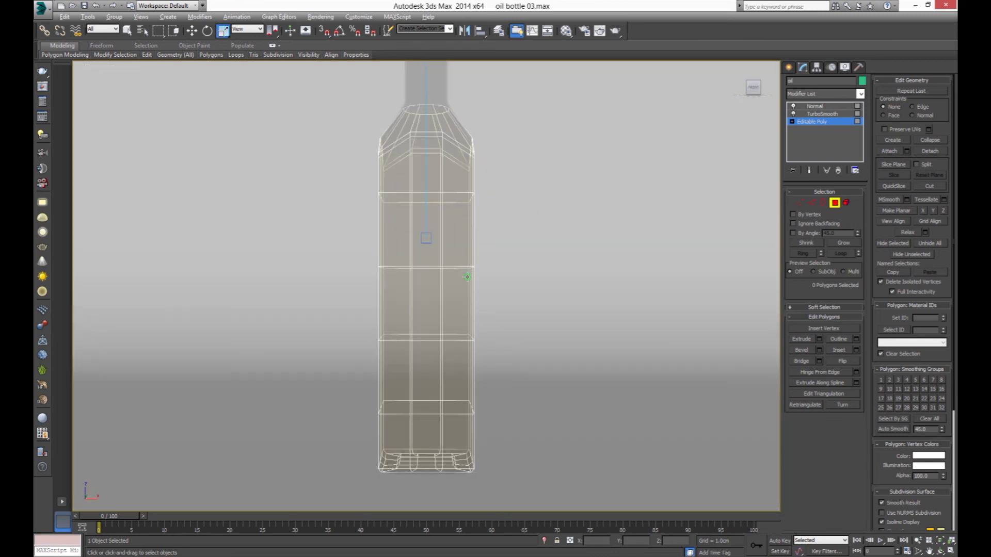
{"action": "middle_click_drag", "start_coordinate": [467, 277], "coordinate": [414, 258], "text": "alt"}
{"action": "scroll", "coordinate": [413, 258], "scroll_direction": "up", "scroll_amount": 5}
{"action": "scroll", "coordinate": [445, 324], "scroll_direction": "up", "scroll_amount": 5}
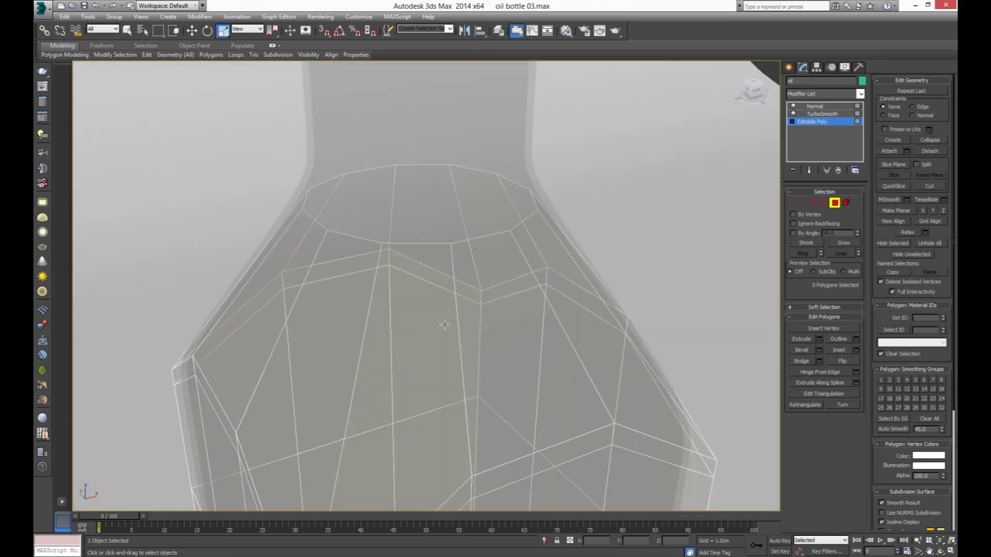
- Shrink and lower the oil's top opening border into a small ring and cap it
{"action": "key", "text": "3"}
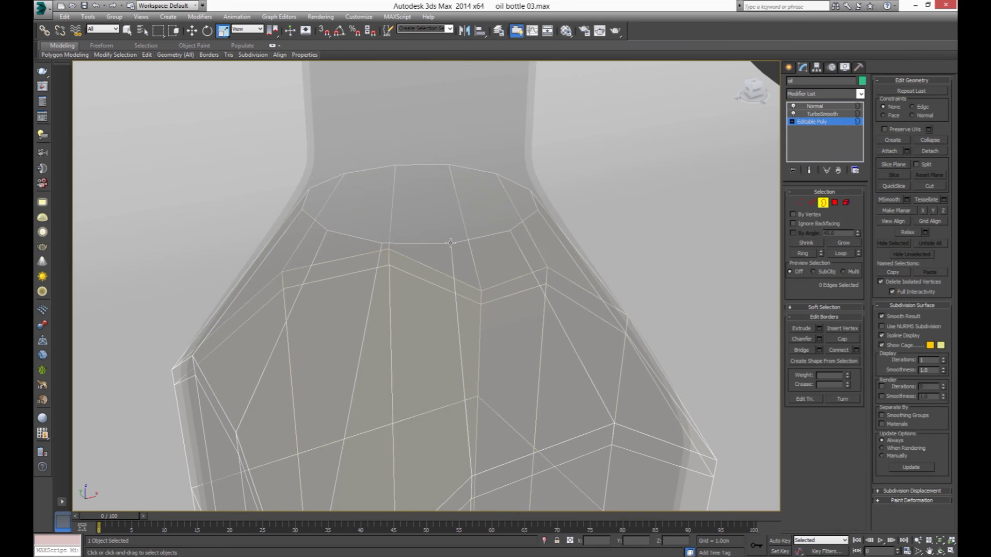
{"action": "left_click", "coordinate": [451, 243]}
{"action": "left_click_drag", "start_coordinate": [423, 203], "coordinate": [427, 210]}
{"action": "key", "text": "w"}
{"action": "left_click_drag", "start_coordinate": [421, 177], "coordinate": [416, 198]}
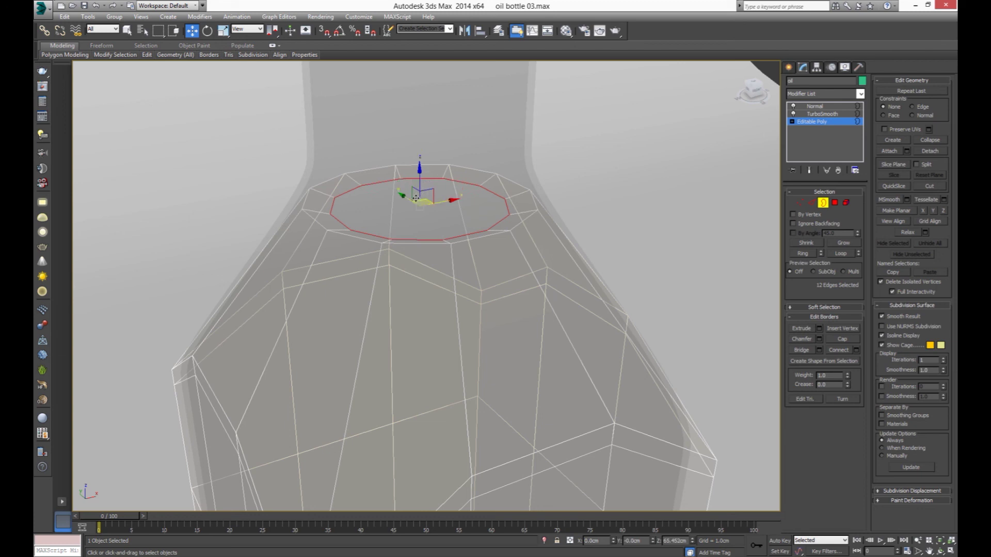
{"action": "key", "text": "r"}
{"action": "left_click_drag", "start_coordinate": [417, 202], "coordinate": [443, 294]}
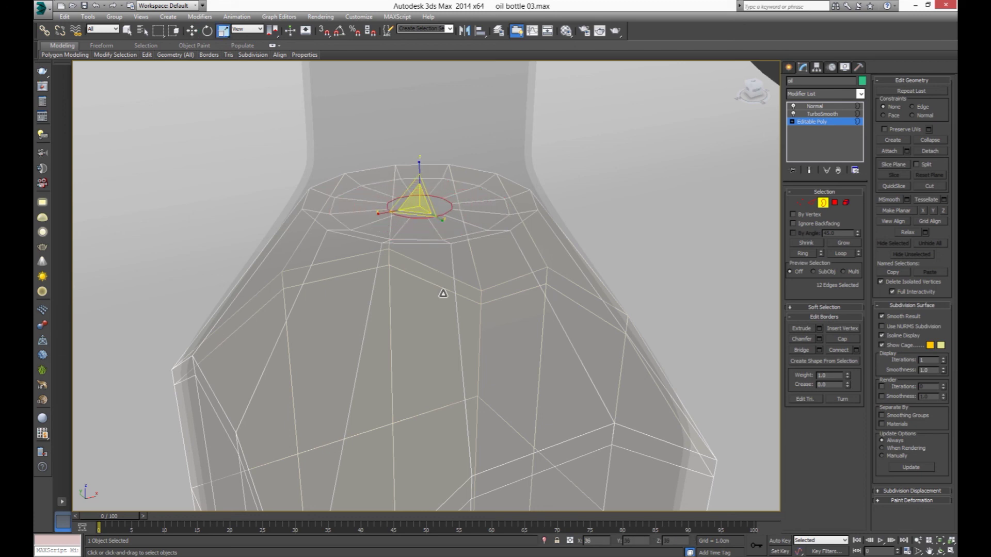
{"action": "left_click", "coordinate": [842, 338]}
- Chamfer the outer ring edge loop and connect the vertical shoulder edges with a new loop
{"action": "key", "text": "2"}
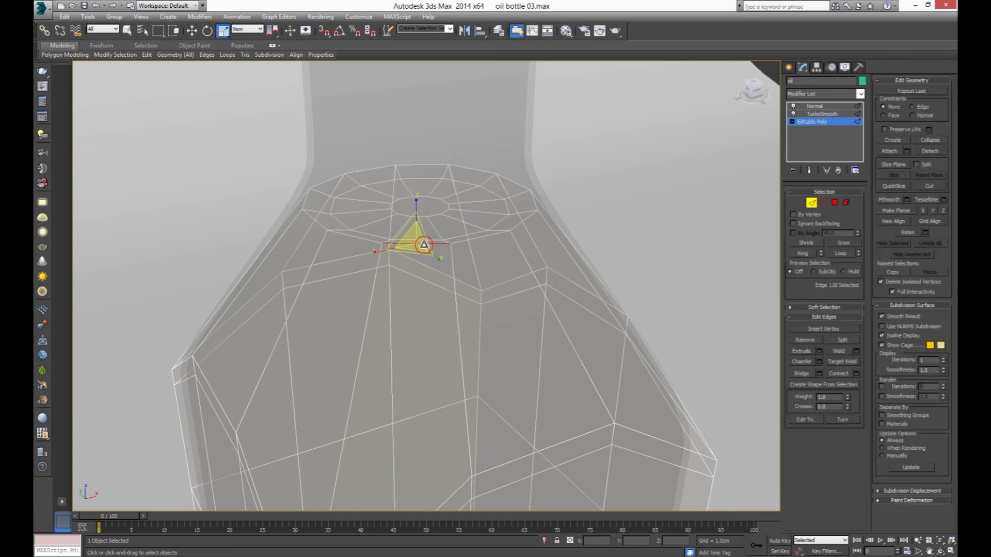
{"action": "double_click", "coordinate": [426, 243]}
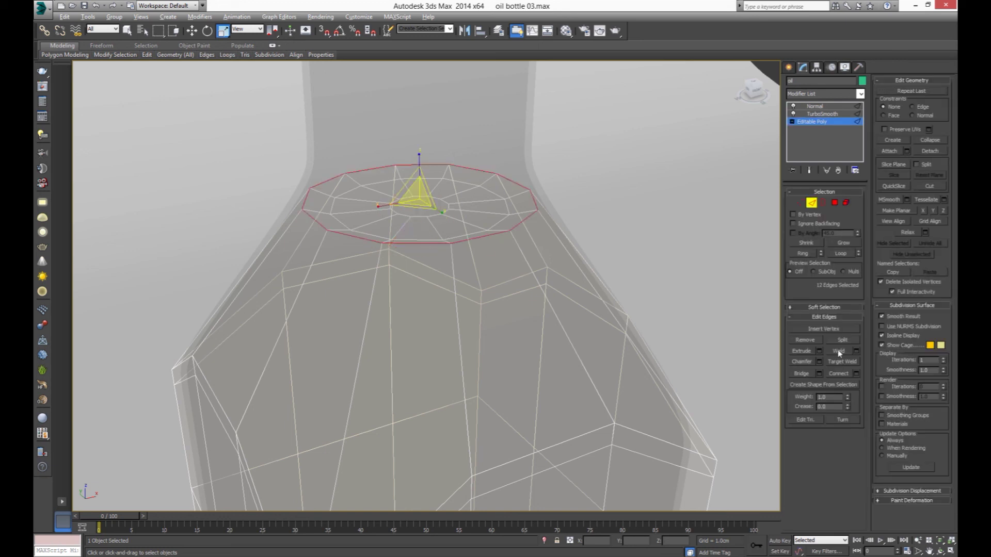
{"action": "left_click", "coordinate": [820, 362]}
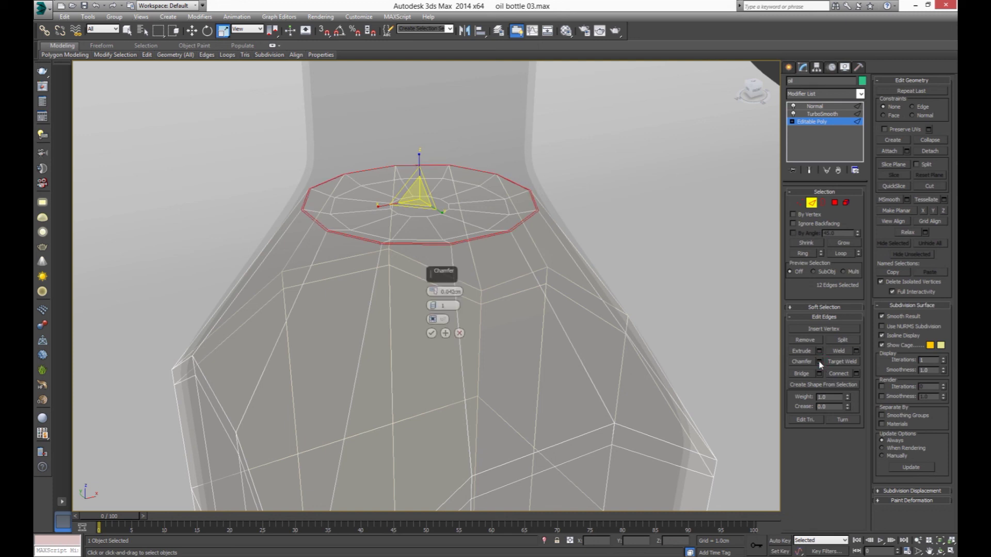
{"action": "left_click", "coordinate": [430, 333]}
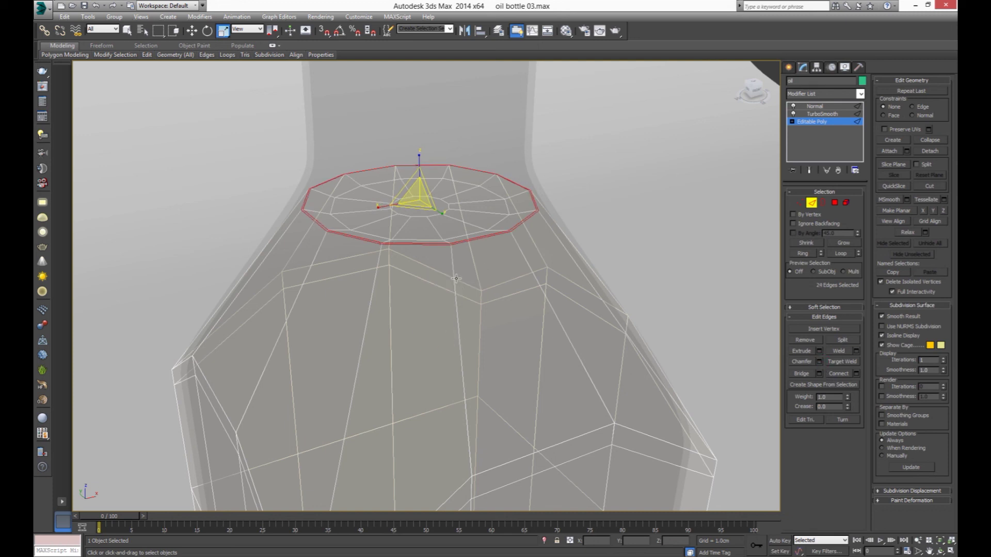
{"action": "left_click", "coordinate": [452, 267]}
{"action": "key", "text": "alt+r"}
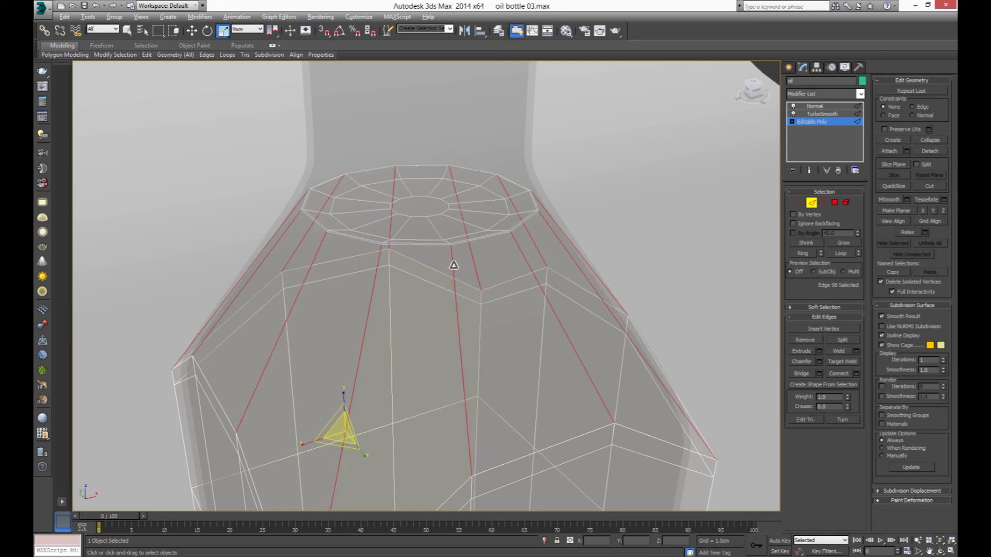
{"action": "left_click", "coordinate": [857, 374]}
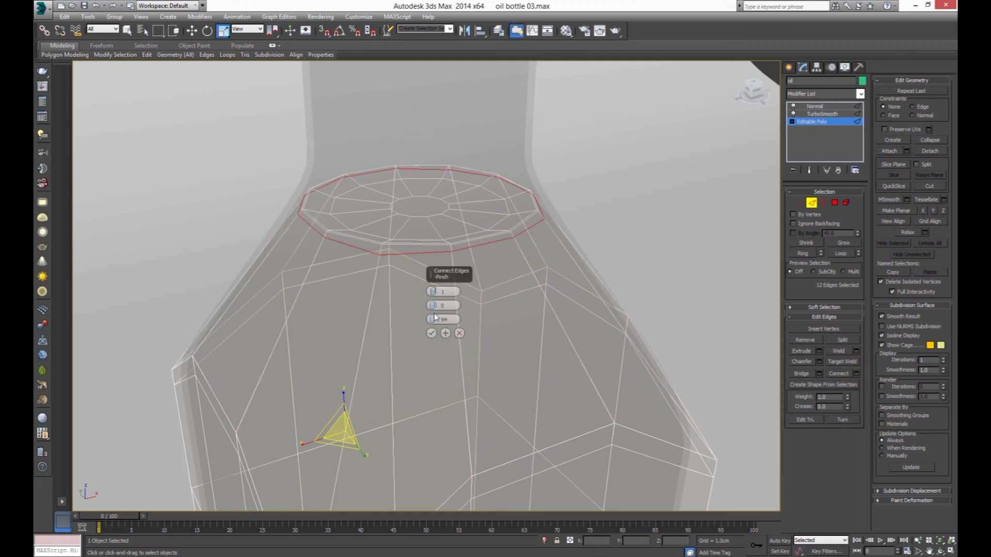
{"action": "left_click", "coordinate": [432, 333]}
{"action": "left_click", "coordinate": [788, 68]}
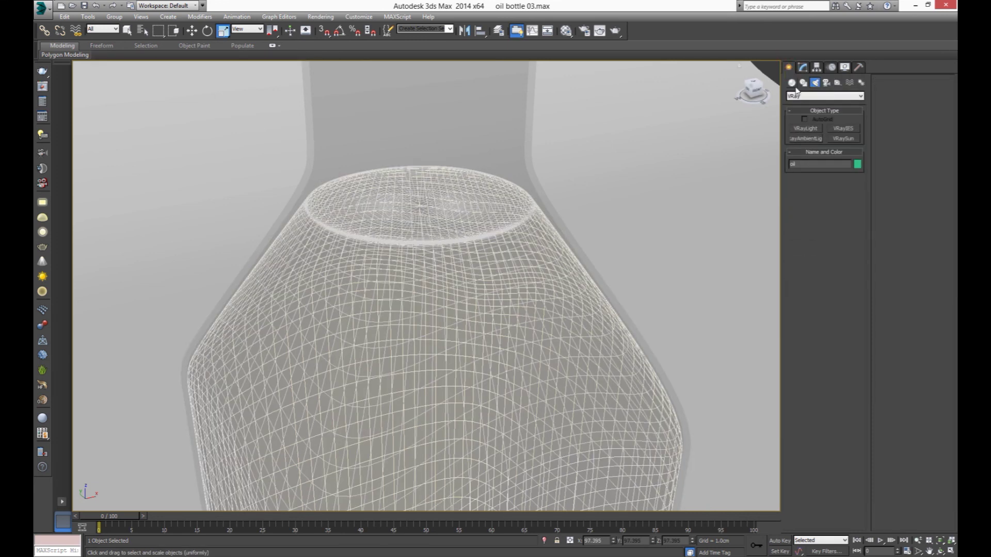
- Back in camera view, review the latest render of the reshaped oil top, then close it
{"action": "key", "text": "c"}
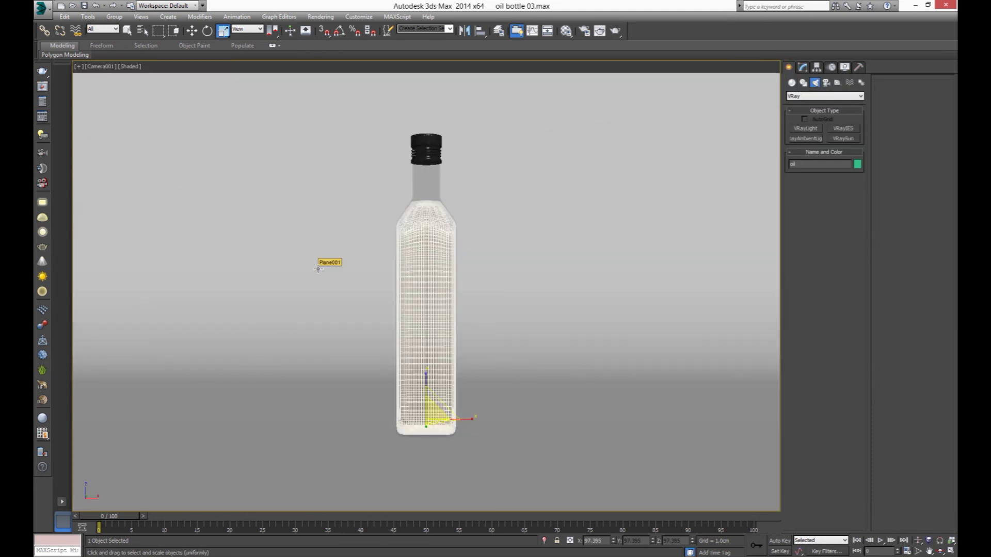
{"action": "left_click", "coordinate": [403, 75]}
{"action": "key", "text": "F3"}
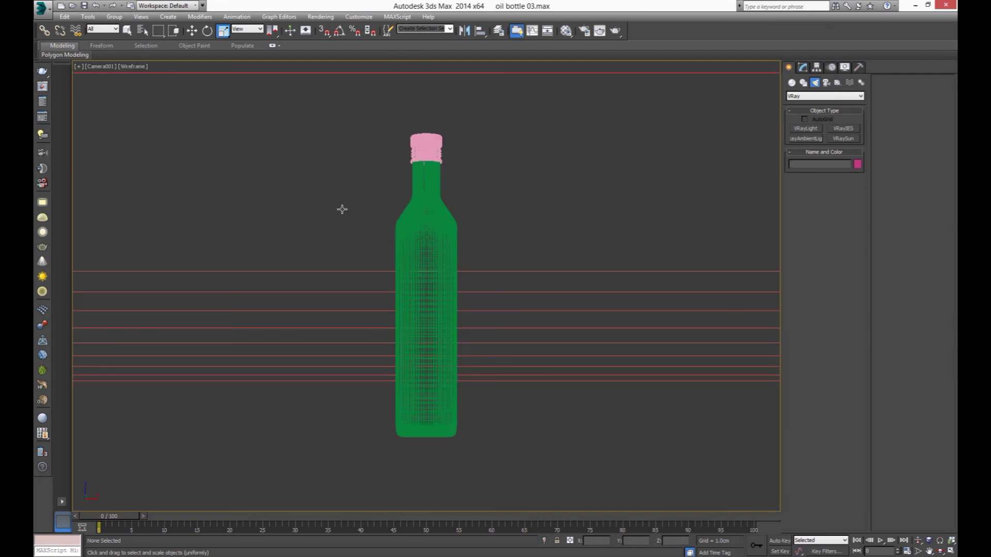
{"action": "key", "text": "F3"}
{"action": "left_click", "coordinate": [598, 31]}
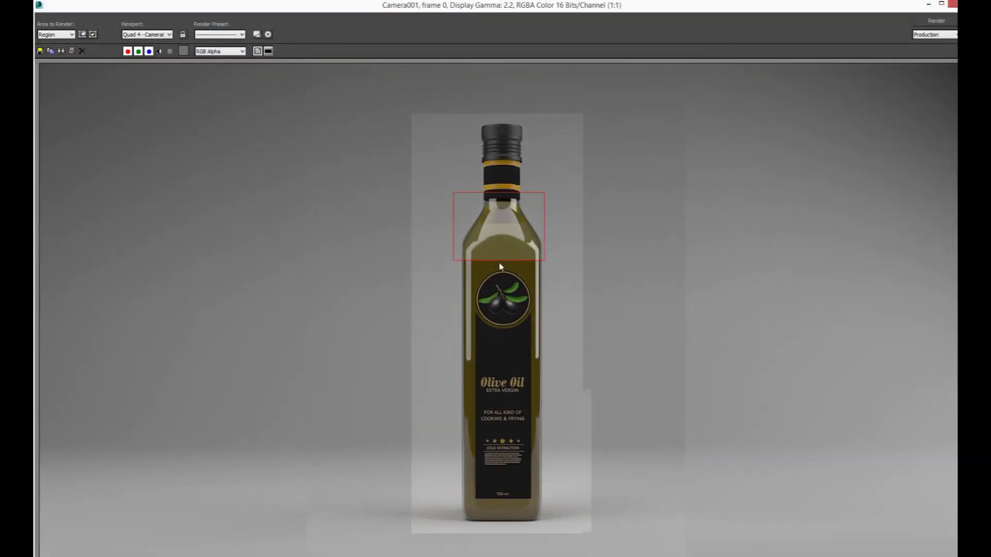
{"action": "left_click", "coordinate": [936, 21]}
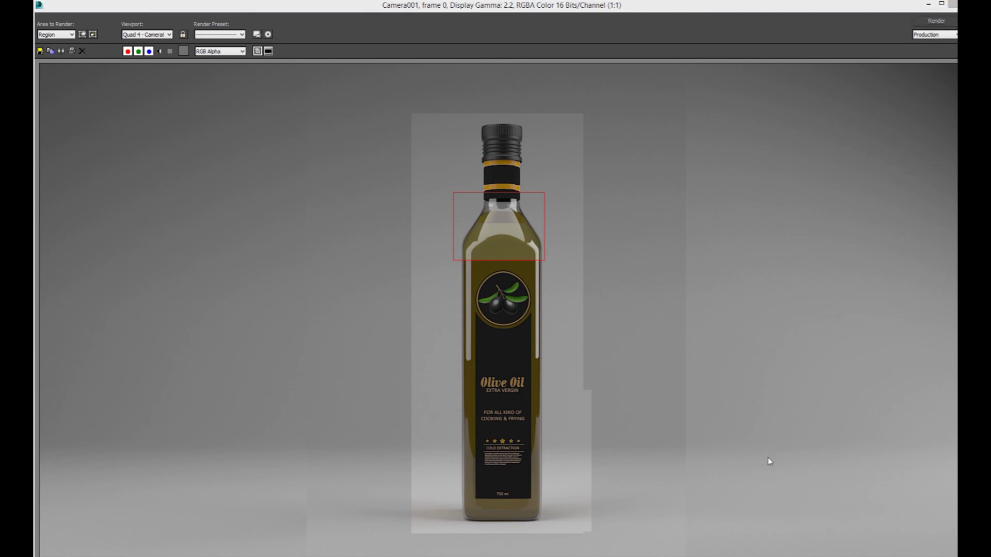
{"action": "left_click", "coordinate": [952, 4]}
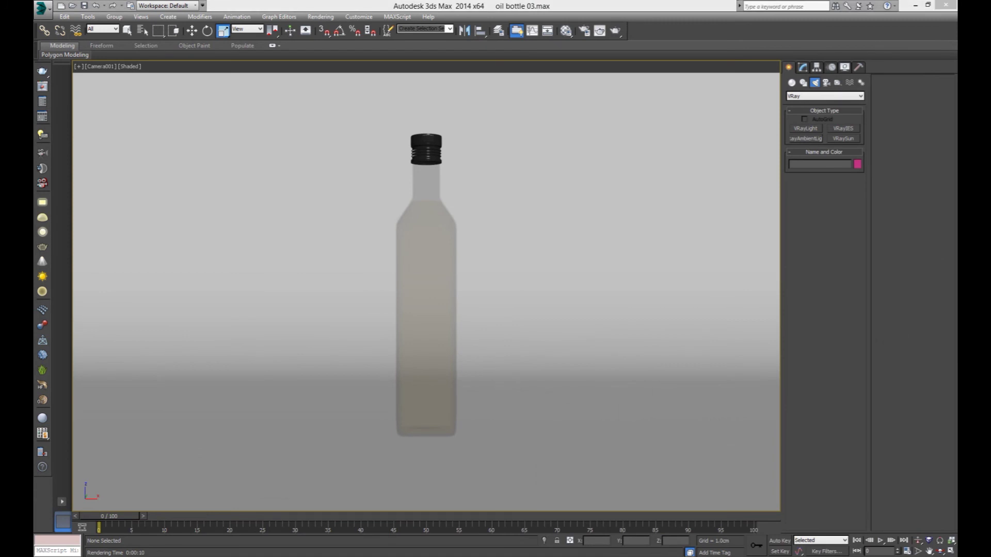
- Set the oil material's diffuse colour to bright yellow with Red 204 and Green 214
{"action": "left_click", "coordinate": [571, 34]}
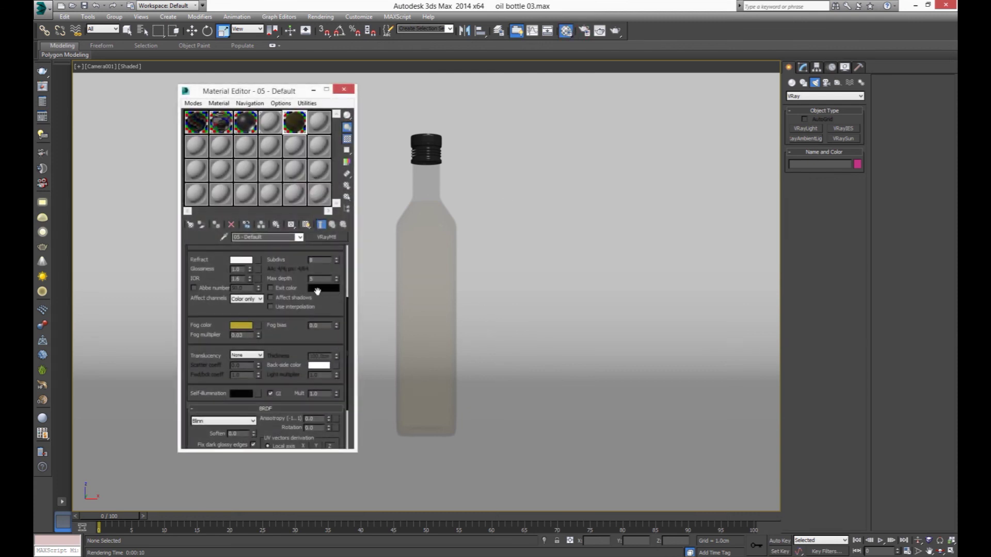
{"action": "scroll", "coordinate": [289, 311], "scroll_direction": "up", "scroll_amount": 2}
{"action": "scroll", "coordinate": [209, 258], "scroll_direction": "up", "scroll_amount": 2}
{"action": "left_click", "coordinate": [241, 261]}
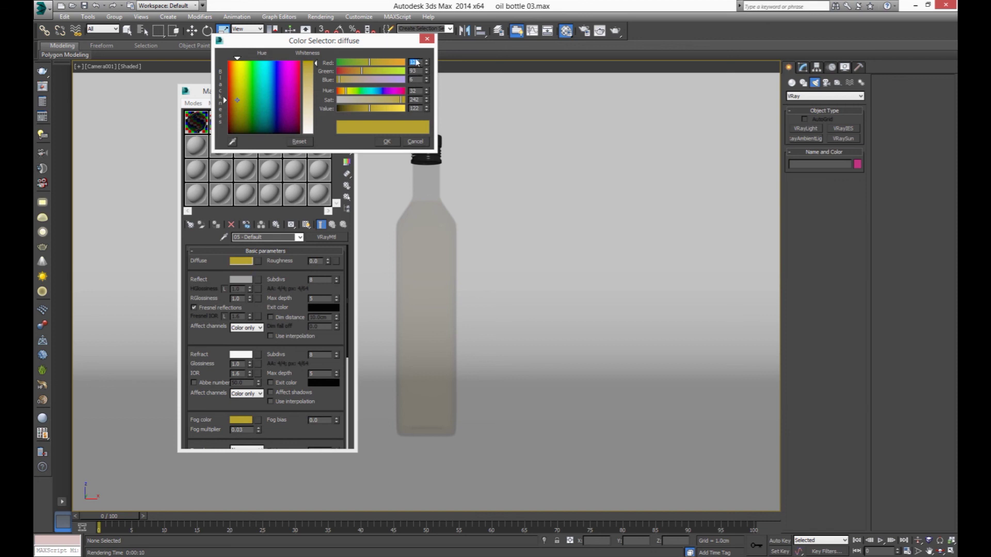
{"action": "key", "text": "Tab"}
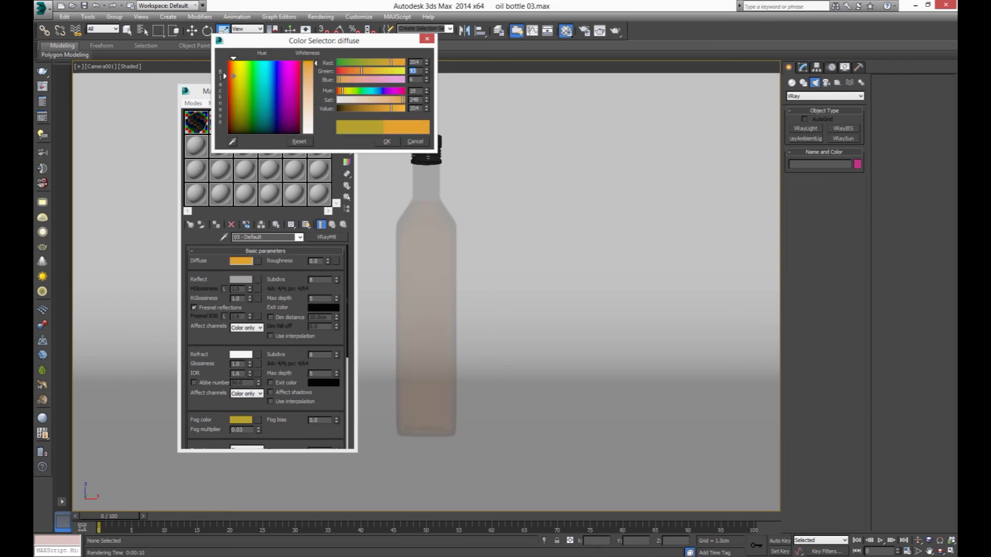
{"action": "type", "text": "214"}
{"action": "key", "text": "Tab"}
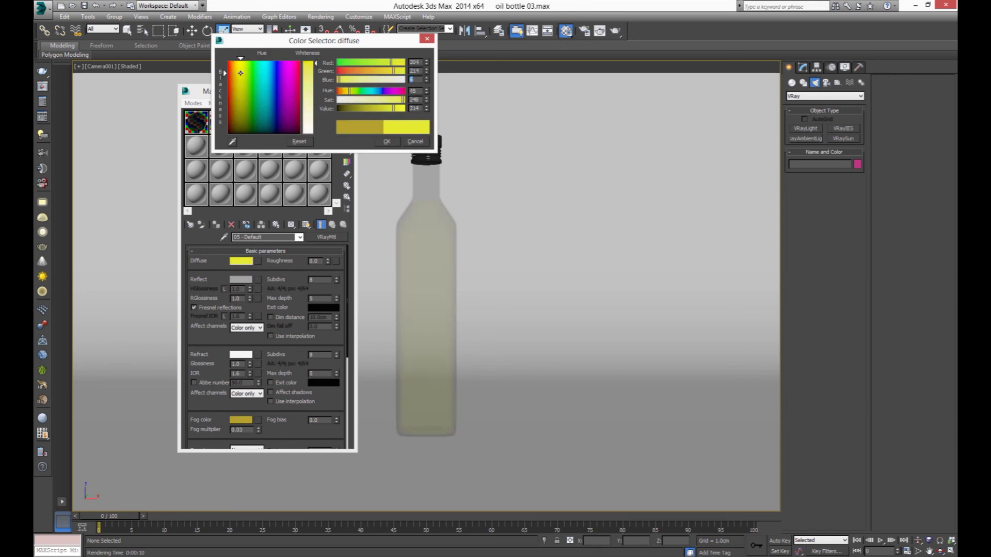
{"action": "key", "text": "Tab"}
{"action": "left_click", "coordinate": [386, 142]}
- Copy the yellow diffuse colour into the material's fog colour
{"action": "right_click", "coordinate": [239, 261]}
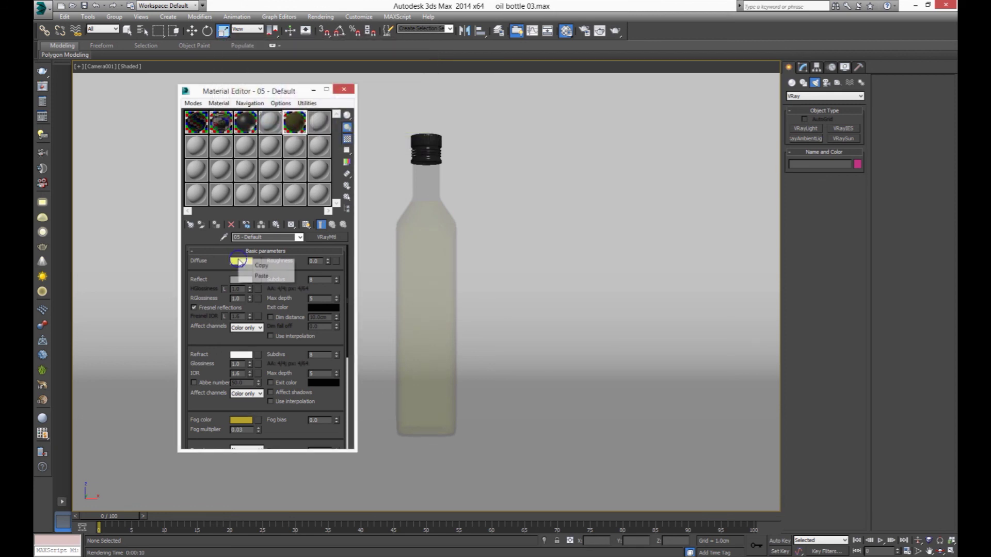
{"action": "left_click", "coordinate": [262, 266]}
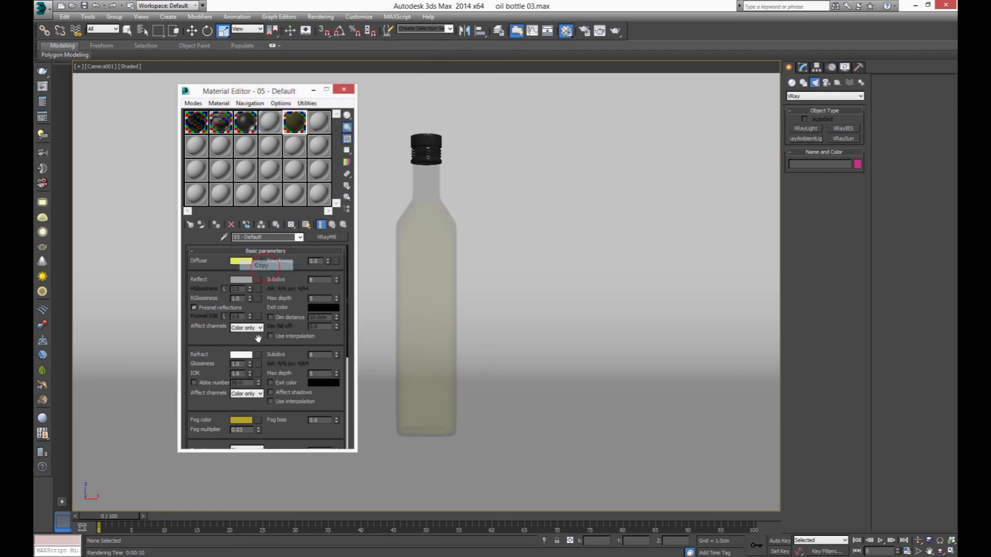
{"action": "right_click", "coordinate": [246, 421]}
{"action": "left_click", "coordinate": [260, 436]}
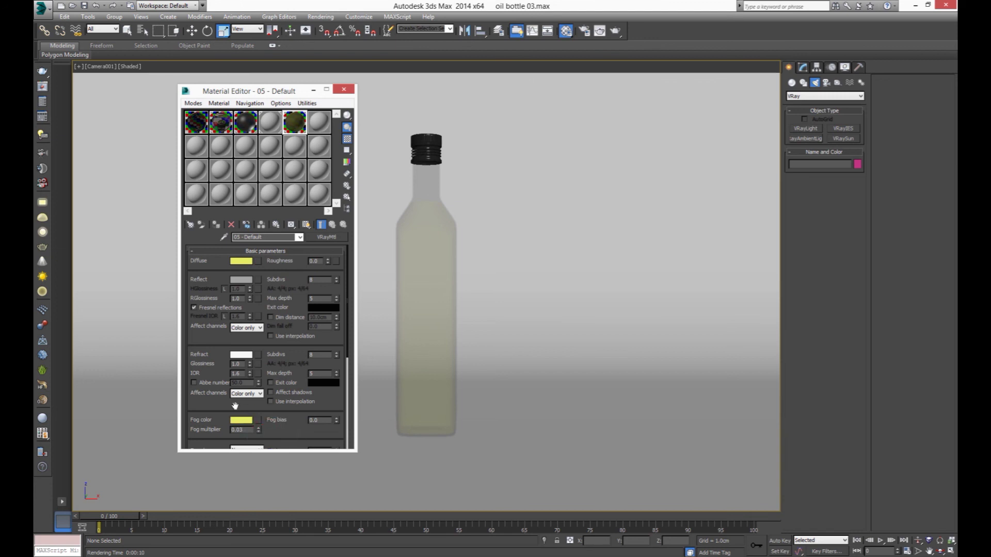
- Lock the VRayMtl's highlight glossiness and Fresnel IOR settings
{"action": "mouse_move", "coordinate": [233, 407]}
{"action": "left_mouse_down"}
{"action": "mouse_move", "coordinate": [228, 397]}
{"action": "mouse_move", "coordinate": [221, 404]}
{"action": "left_mouse_up"}
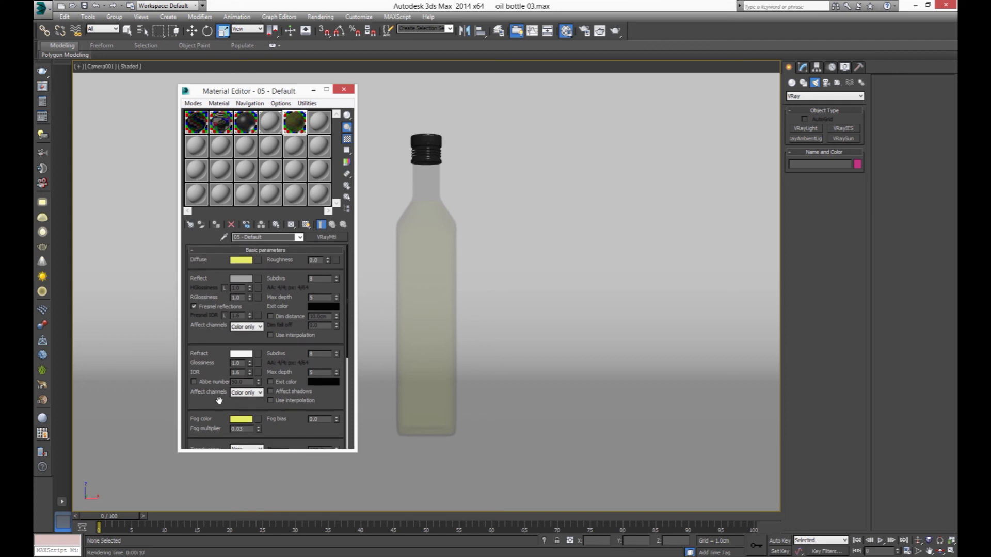
{"action": "left_click_drag", "start_coordinate": [202, 341], "coordinate": [219, 251]}
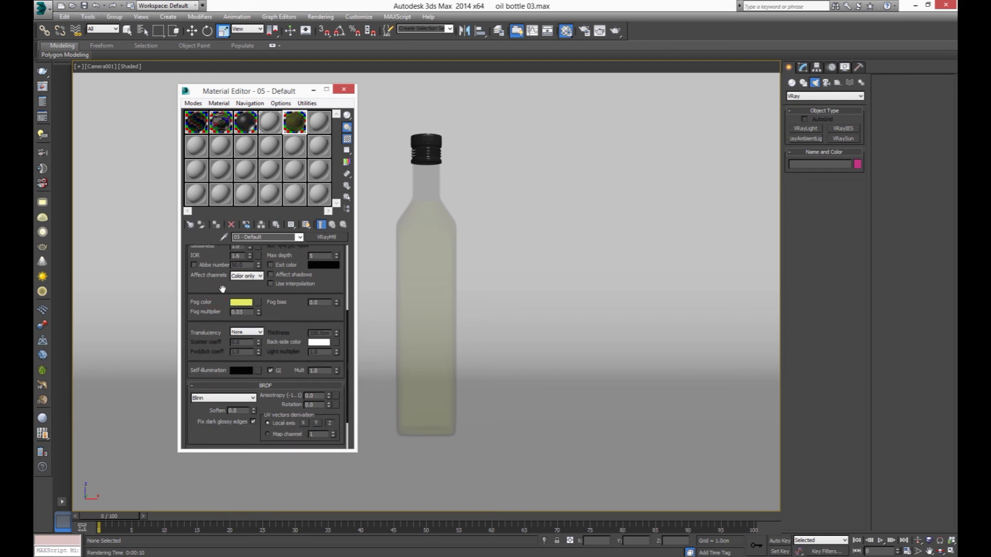
{"action": "left_click_drag", "start_coordinate": [218, 315], "coordinate": [214, 433]}
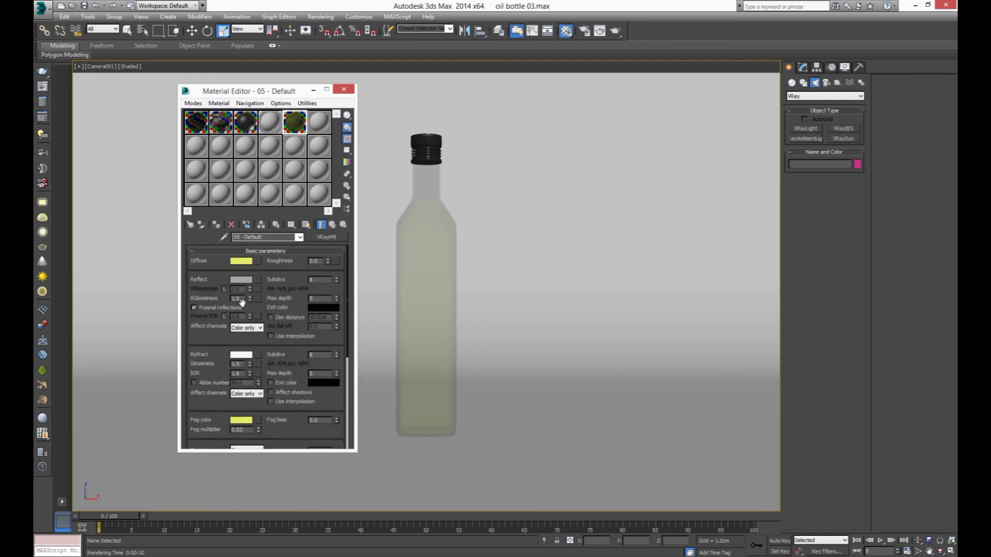
{"action": "double_click", "coordinate": [240, 299]}
{"action": "left_click", "coordinate": [224, 289]}
{"action": "left_click", "coordinate": [224, 316]}
- Inspect the oil's refraction colour, then close the Material Editor
{"action": "left_click", "coordinate": [348, 93]}
{"action": "left_click_drag", "start_coordinate": [230, 408], "coordinate": [236, 226]}
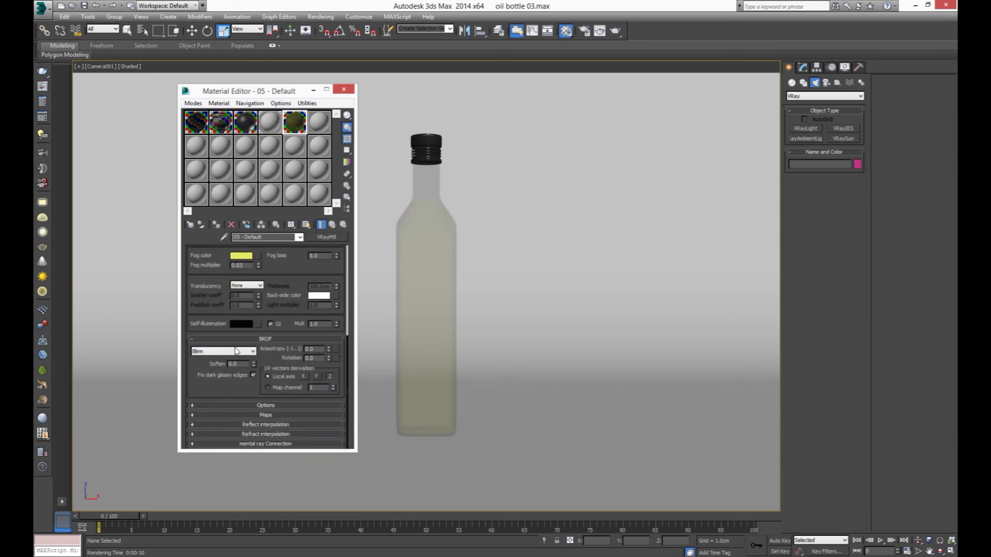
{"action": "scroll", "coordinate": [238, 340], "scroll_direction": "up", "scroll_amount": 2}
{"action": "scroll", "coordinate": [240, 305], "scroll_direction": "up", "scroll_amount": 1}
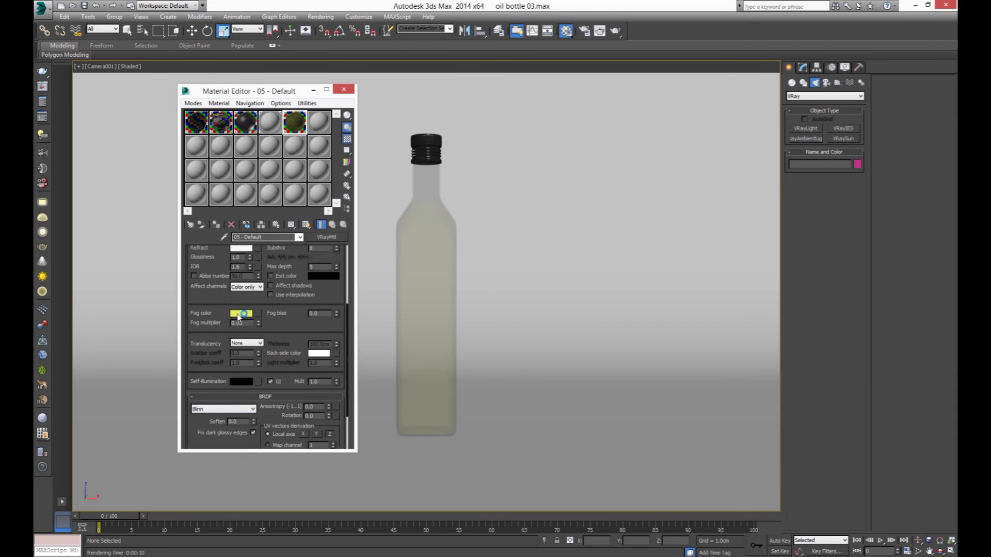
{"action": "scroll", "coordinate": [238, 281], "scroll_direction": "up", "scroll_amount": 2}
{"action": "left_click", "coordinate": [239, 292]}
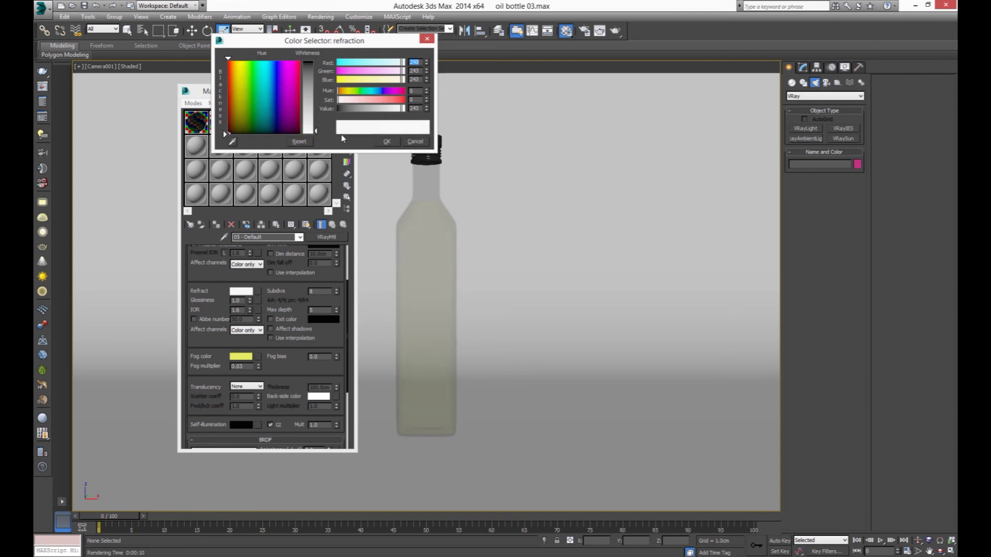
{"action": "left_click", "coordinate": [387, 141]}
{"action": "left_click", "coordinate": [343, 90]}
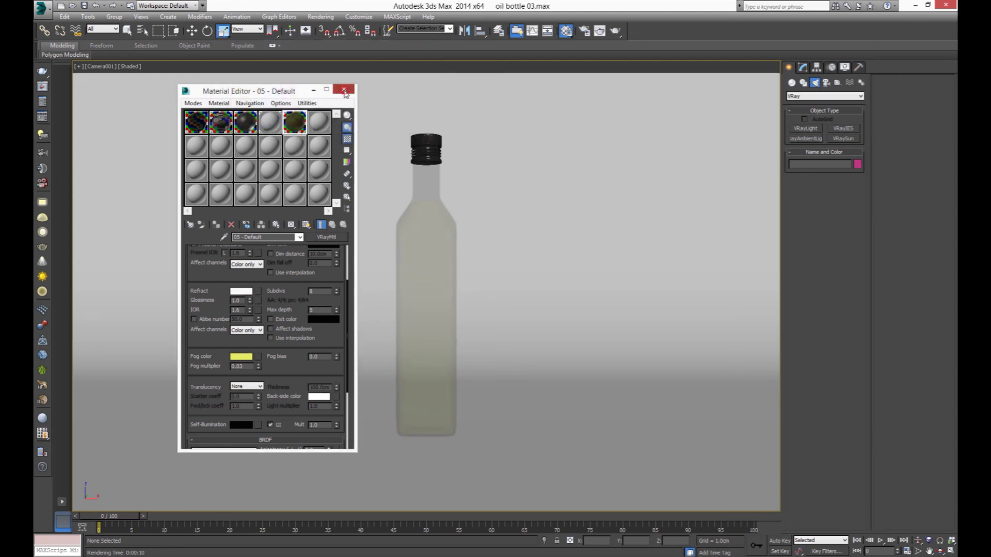
- Re-render the bottle-neck region to preview the greenish-gold oil material
{"action": "left_click", "coordinate": [615, 31]}
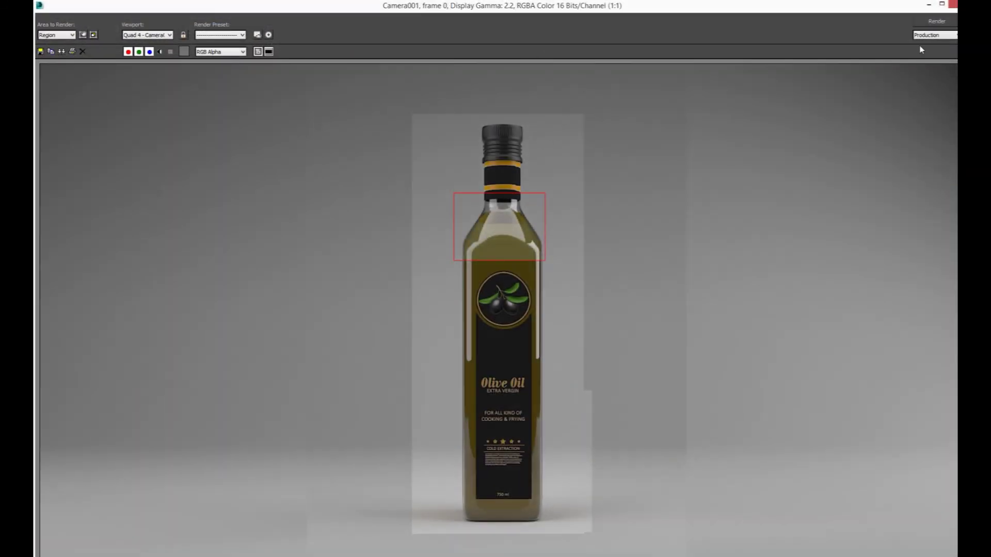
{"action": "left_click", "coordinate": [936, 22]}
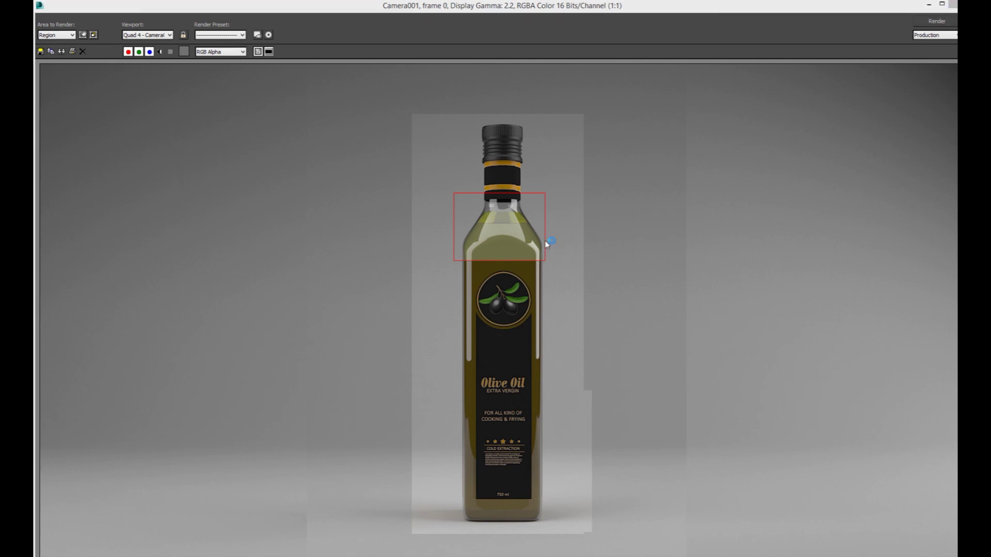
{"action": "left_click", "coordinate": [949, 7]}
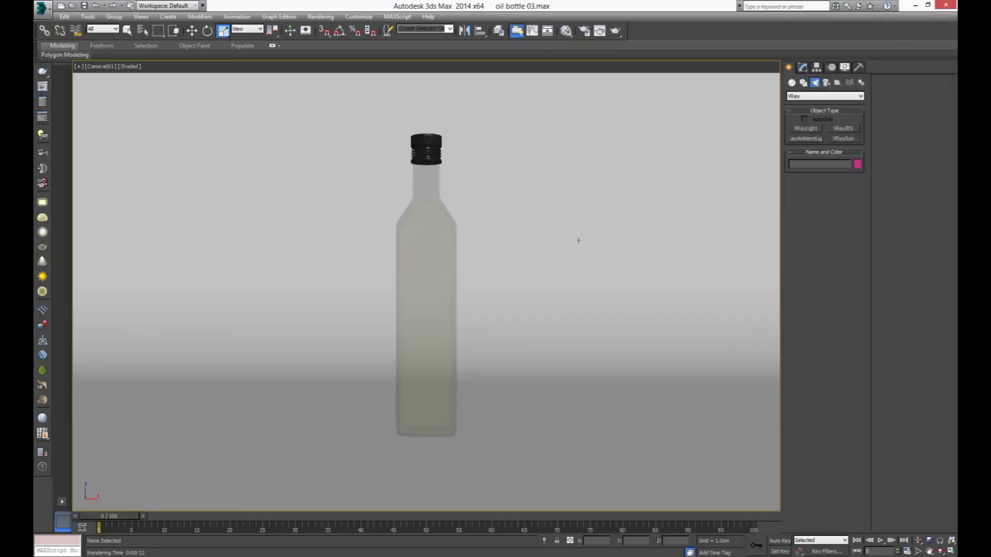
- Zoom and pan in on the oil's top surface at the bottle shoulder
{"action": "scroll", "coordinate": [439, 253], "scroll_direction": "up", "scroll_amount": 5}
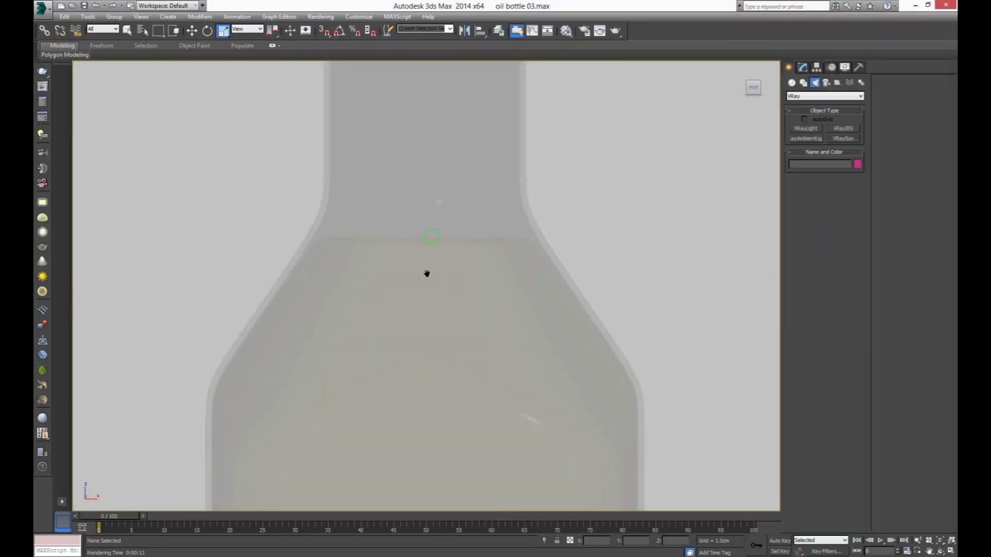
{"action": "middle_click_drag", "start_coordinate": [427, 273], "coordinate": [355, 345]}
{"action": "scroll", "coordinate": [348, 371], "scroll_direction": "up", "scroll_amount": 3}
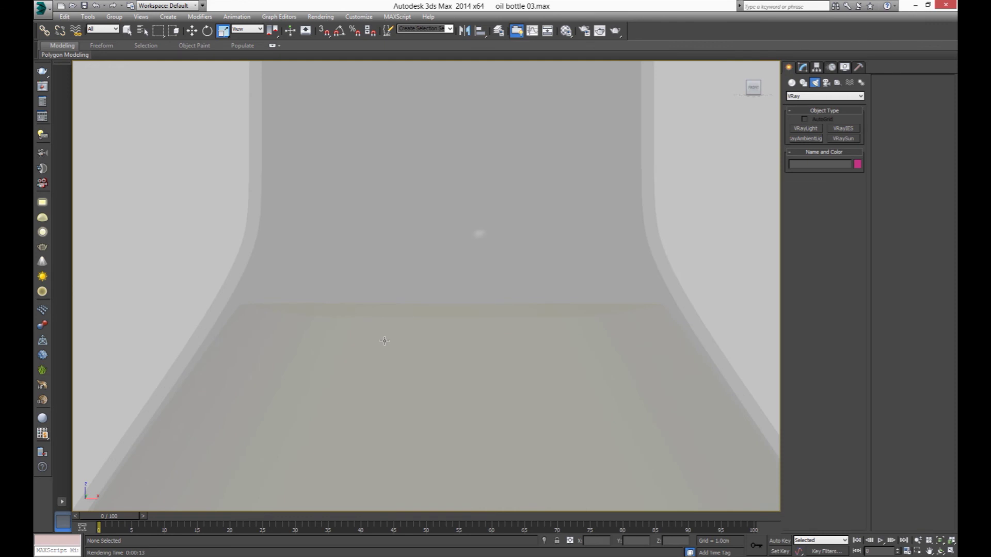
- Select the top ring of vertices on the oil's Editable Poly mesh
{"action": "left_click", "coordinate": [384, 340]}
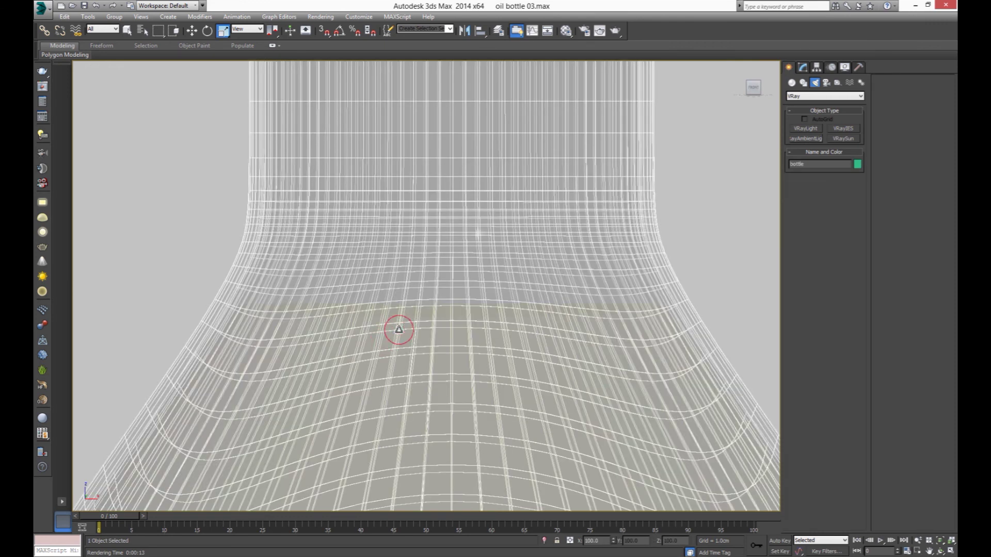
{"action": "left_click", "coordinate": [399, 329]}
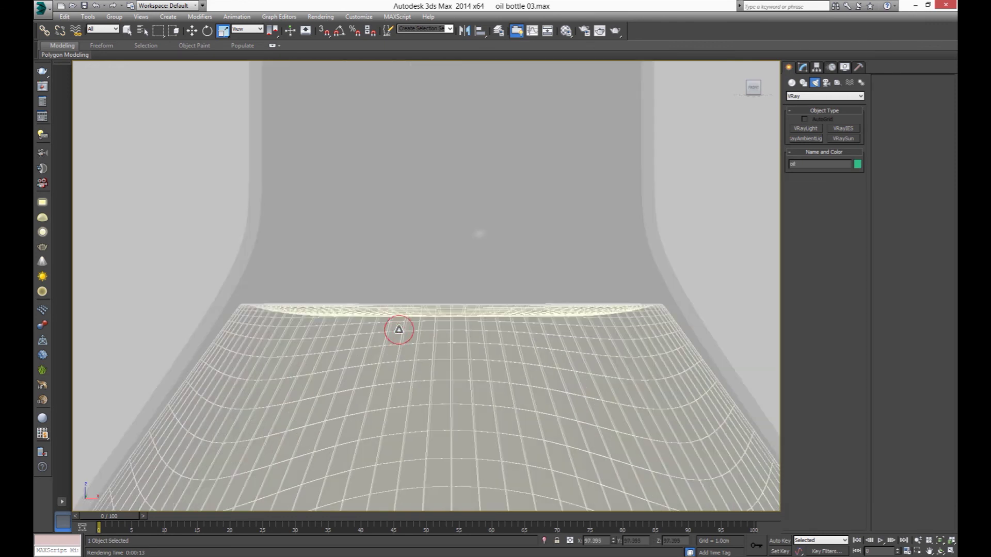
{"action": "left_click", "coordinate": [803, 67]}
{"action": "left_click", "coordinate": [813, 123]}
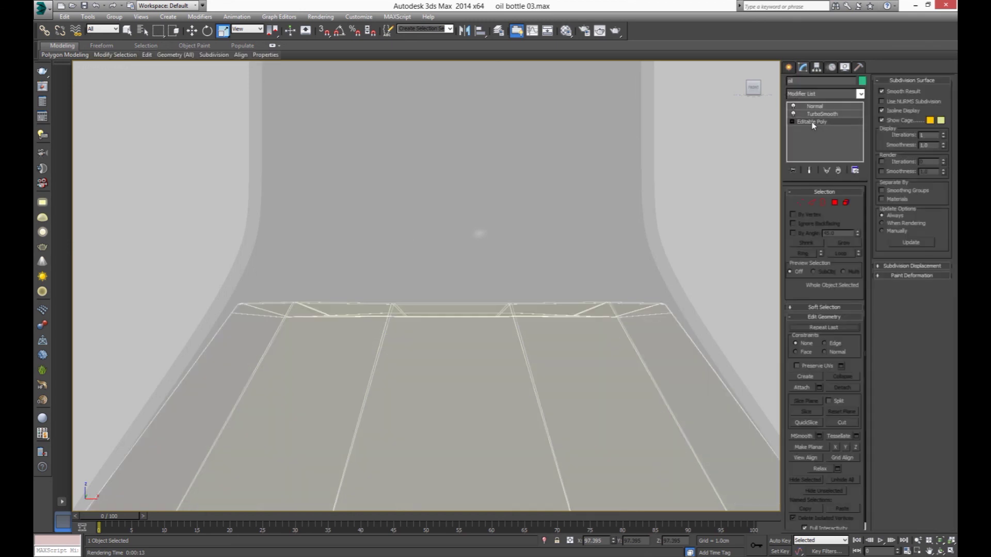
{"action": "key", "text": "1"}
{"action": "left_click_drag", "start_coordinate": [195, 277], "coordinate": [688, 343]}
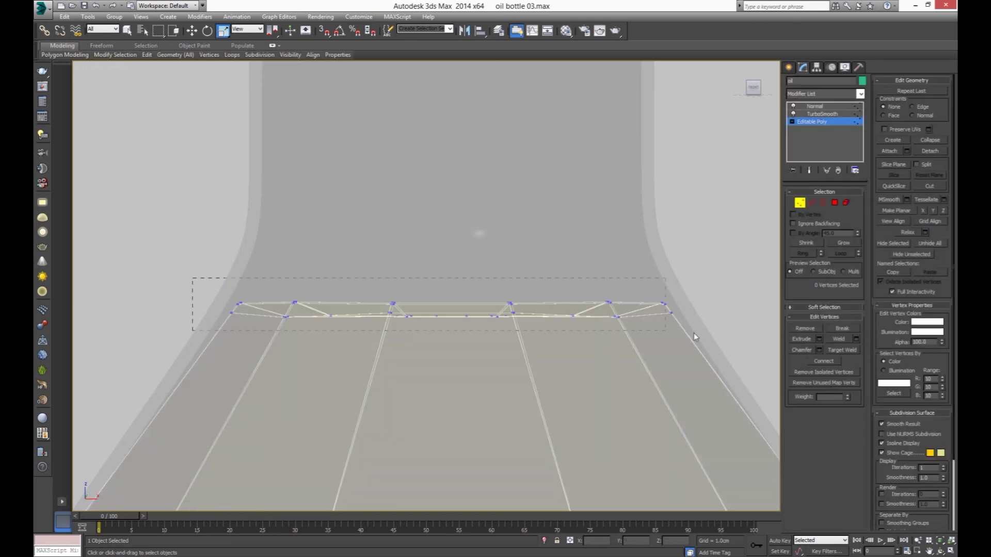
- Scale the oil's top vertex ring outward to about 104.7%
{"action": "right_click", "coordinate": [225, 31]}
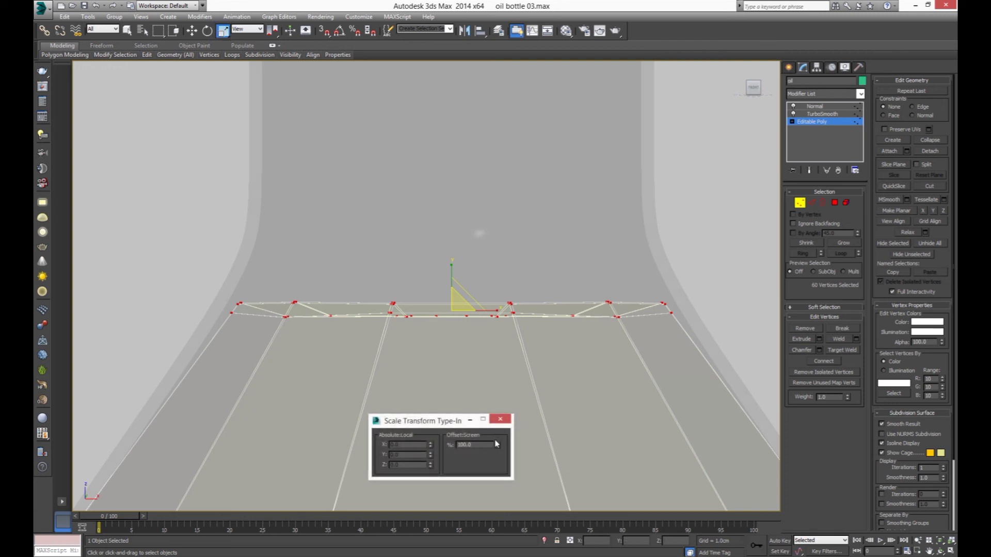
{"action": "left_click_drag", "start_coordinate": [499, 446], "coordinate": [505, 425]}
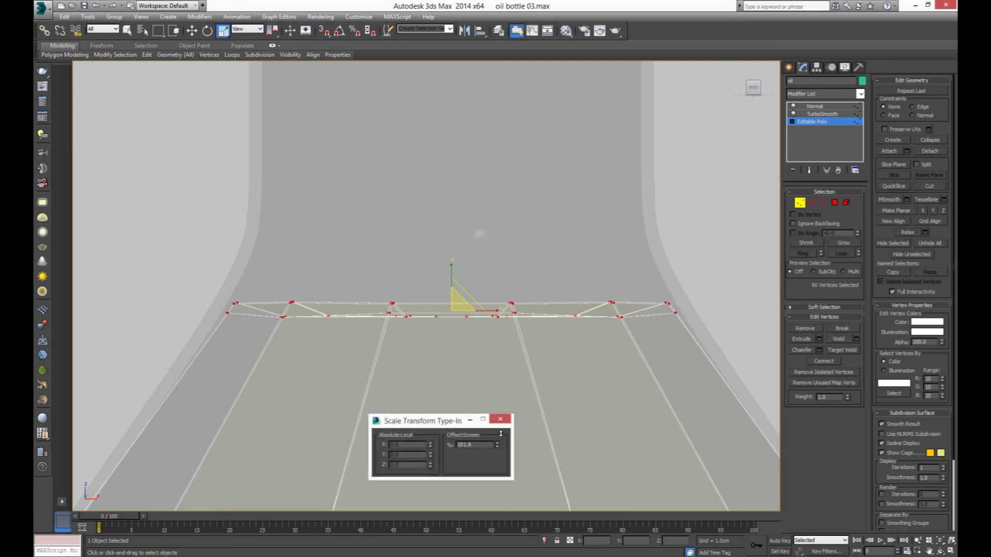
{"action": "left_click_drag", "start_coordinate": [508, 421], "coordinate": [509, 419]}
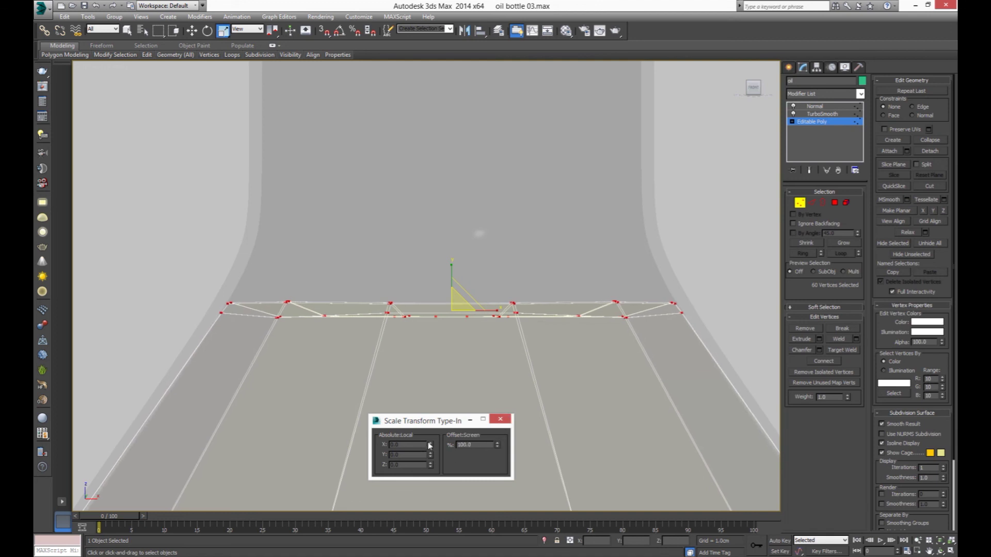
{"action": "left_click", "coordinate": [500, 420]}
- Exit vertex editing and zoom out to see the whole smoothed bottle
{"action": "middle_click_drag", "start_coordinate": [499, 352], "coordinate": [431, 316]}
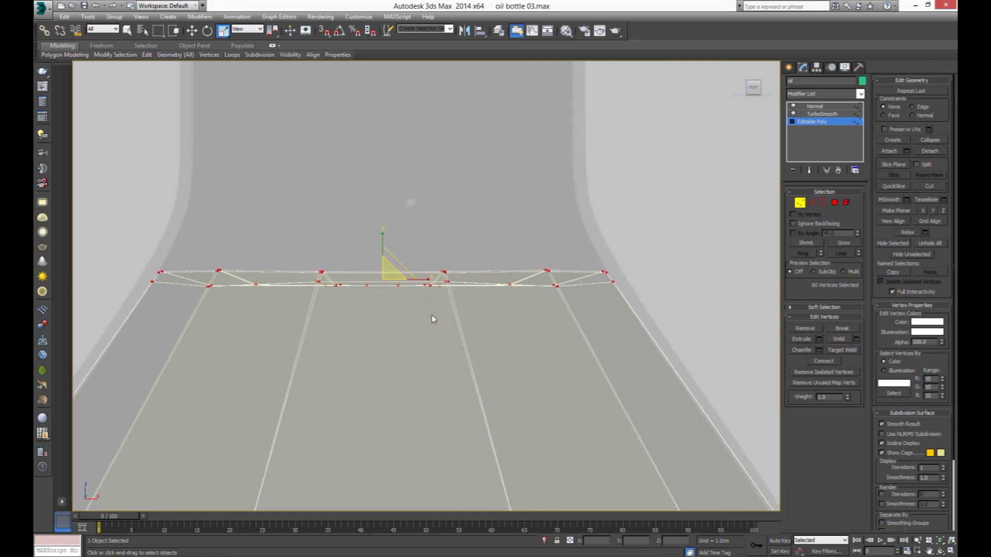
{"action": "scroll", "coordinate": [431, 314], "scroll_direction": "down", "scroll_amount": 3}
{"action": "left_click", "coordinate": [787, 67]}
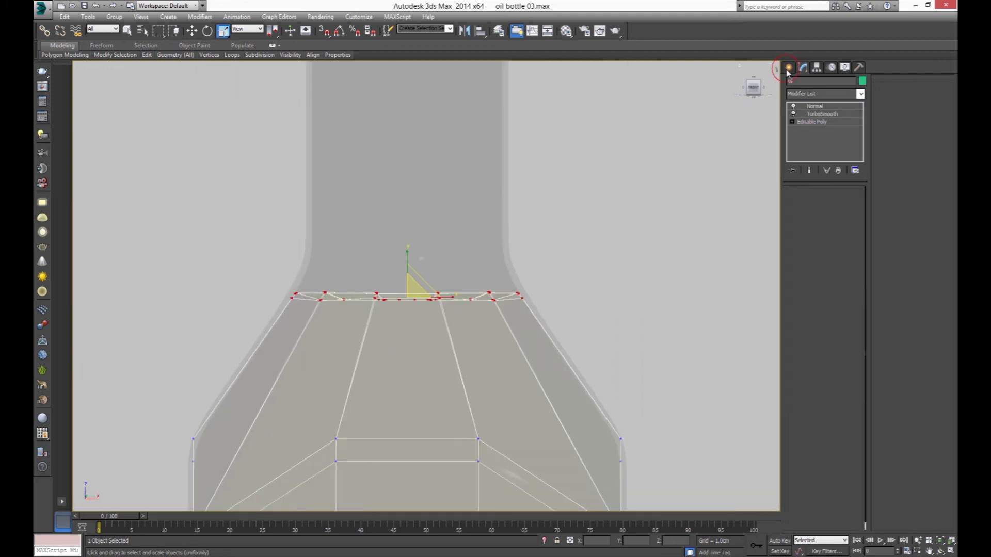
{"action": "scroll", "coordinate": [450, 341], "scroll_direction": "down", "scroll_amount": 2}
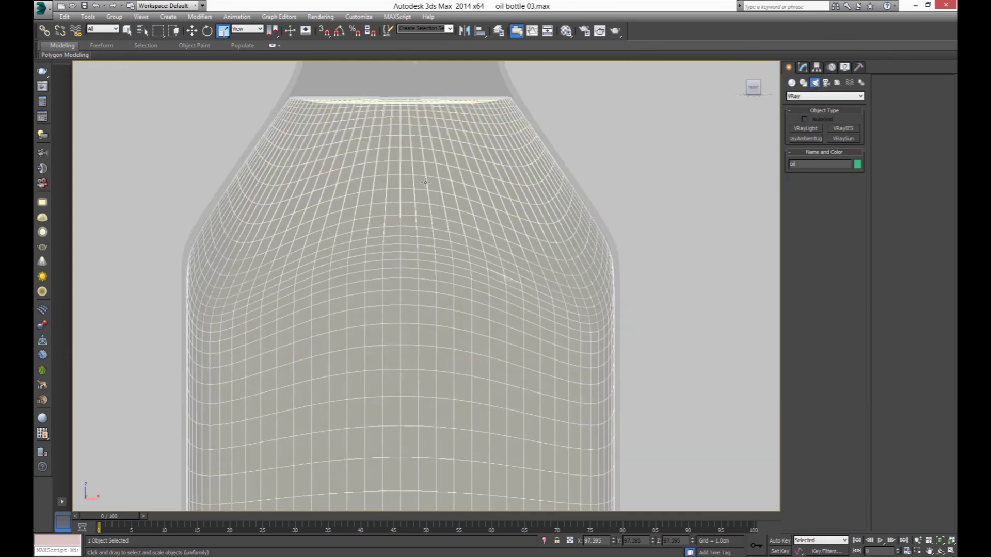
{"action": "scroll", "coordinate": [413, 371], "scroll_direction": "down", "scroll_amount": 3}
{"action": "scroll", "coordinate": [413, 413], "scroll_direction": "down", "scroll_amount": 2}
{"action": "scroll", "coordinate": [420, 447], "scroll_direction": "down", "scroll_amount": 1}
- Deselect the bottle, return to the camera view and review the last render
{"action": "left_click", "coordinate": [420, 447]}
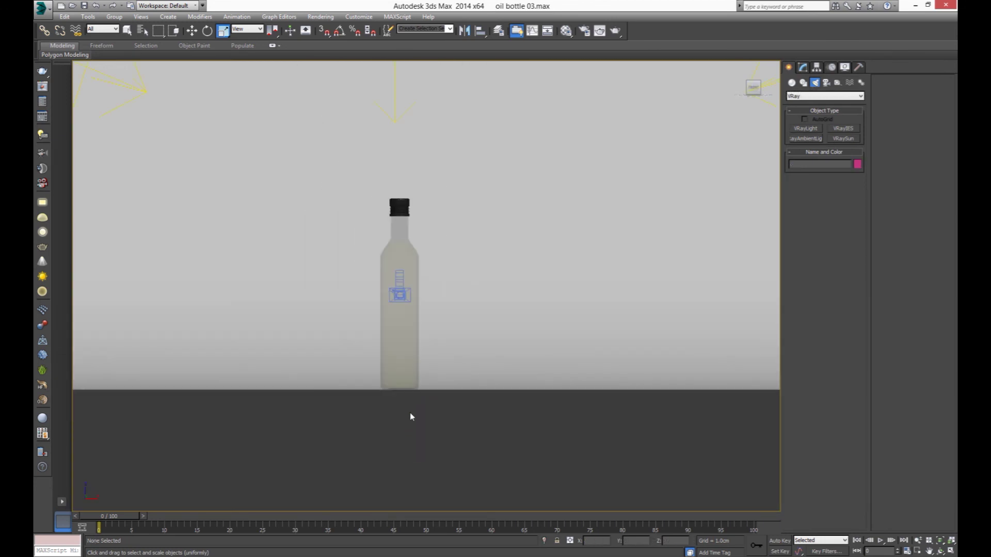
{"action": "key", "text": "c"}
{"action": "left_click", "coordinate": [601, 31]}
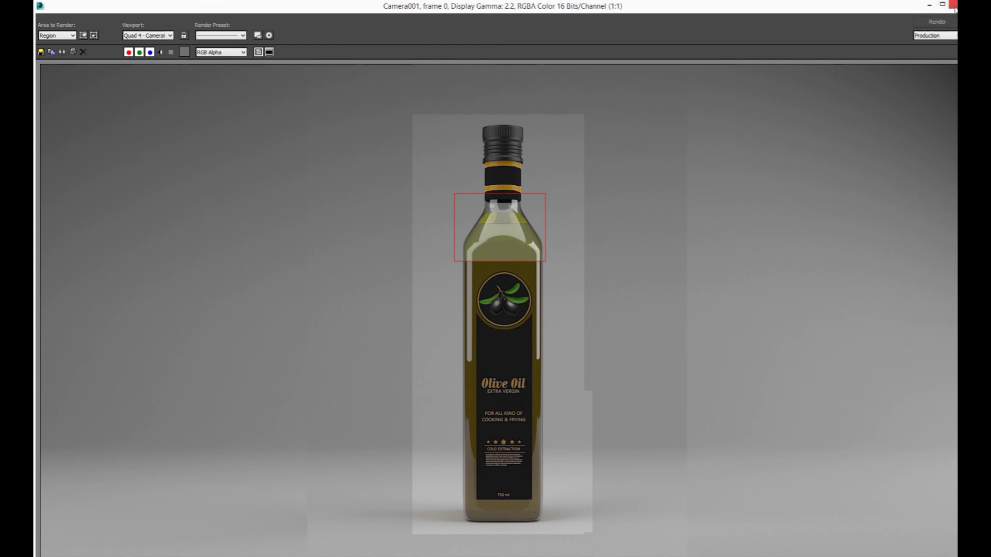
{"action": "left_click", "coordinate": [952, 7]}
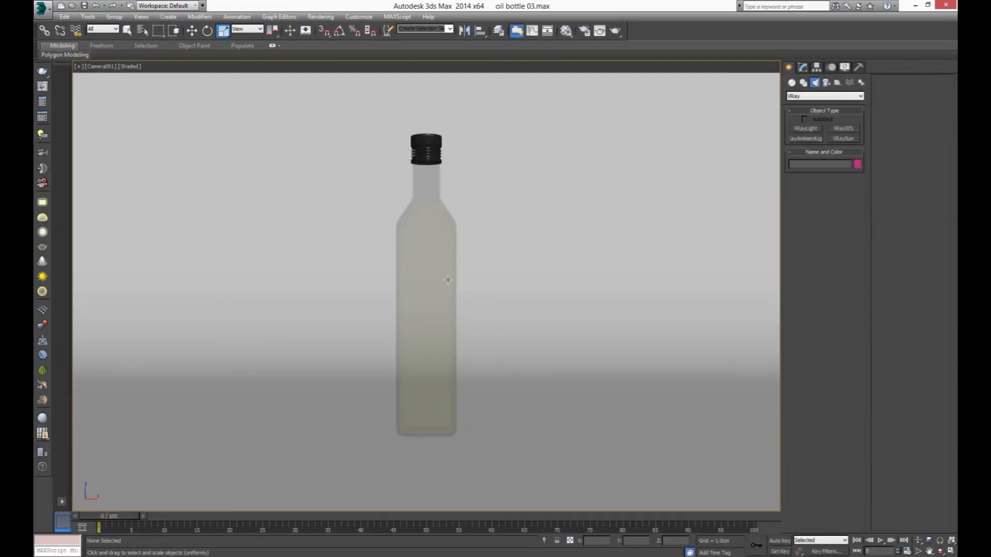
- In the top view, set the left VRay plane light's multiplier to 3
{"action": "key", "text": "t"}
{"action": "middle_click_drag", "start_coordinate": [506, 314], "coordinate": [442, 301]}
{"action": "left_click", "coordinate": [584, 355]}
{"action": "mouse_move", "coordinate": [754, 87]}
{"action": "left_click", "coordinate": [802, 67]}
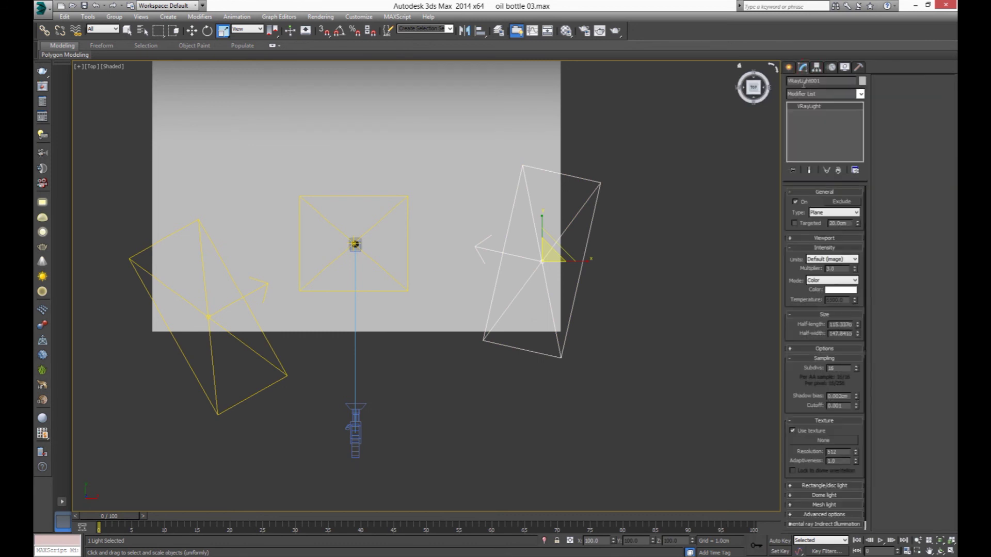
{"action": "double_click", "coordinate": [837, 269]}
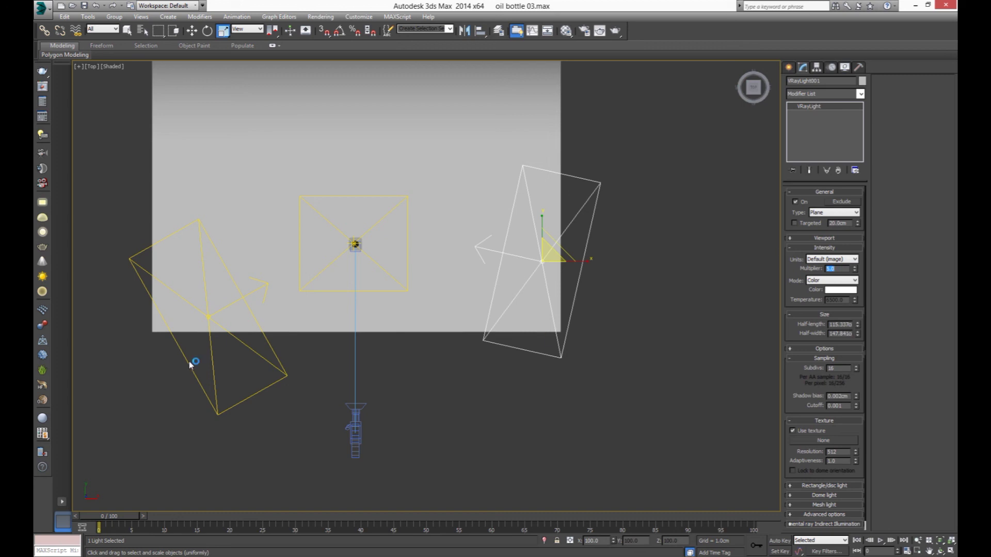
{"action": "left_click_drag", "start_coordinate": [189, 439], "coordinate": [252, 403]}
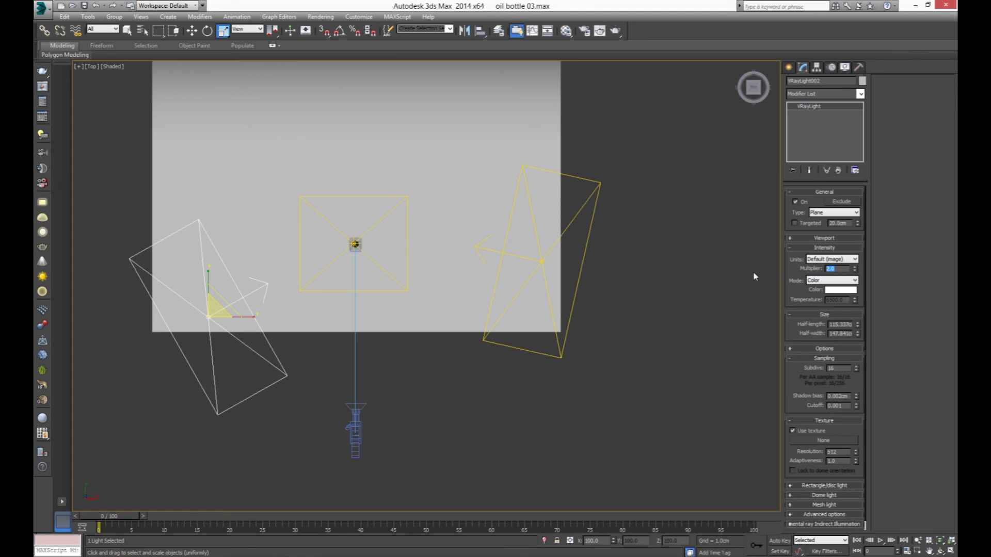
{"action": "type", "text": "3.5"}
- Set the centre plane light's multiplier to 3 and return to the camera view
{"action": "left_click", "coordinate": [406, 290]}
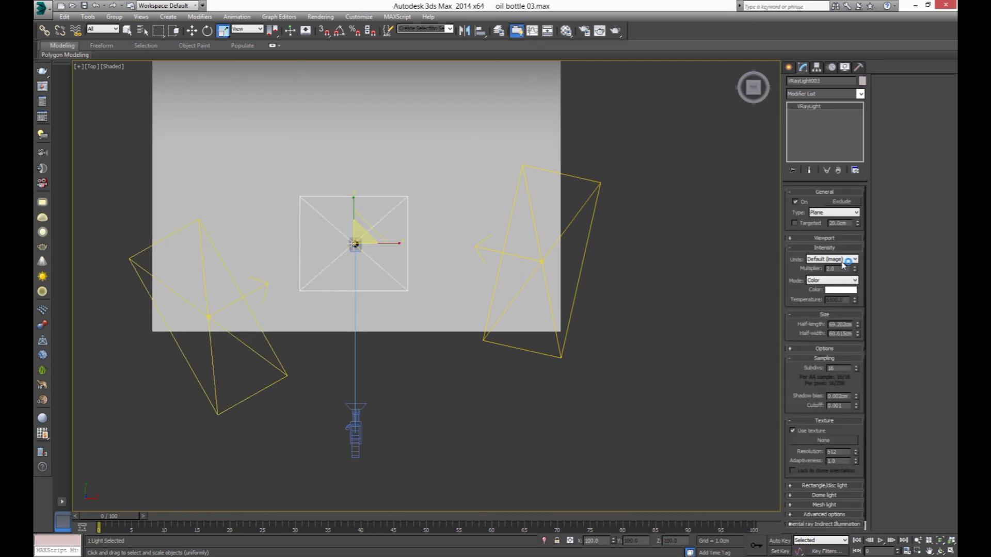
{"action": "left_click_drag", "start_coordinate": [835, 268], "coordinate": [762, 267]}
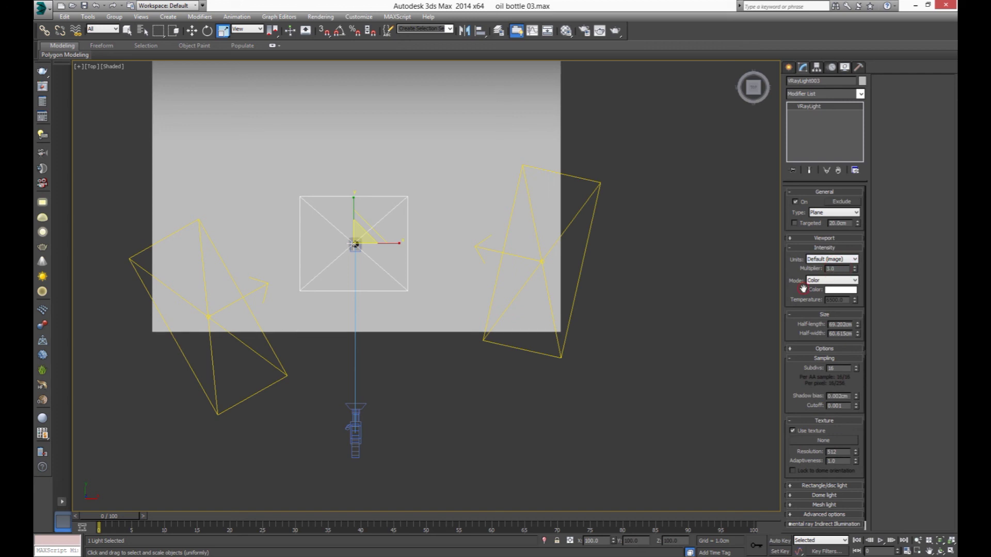
{"action": "key", "text": "c"}
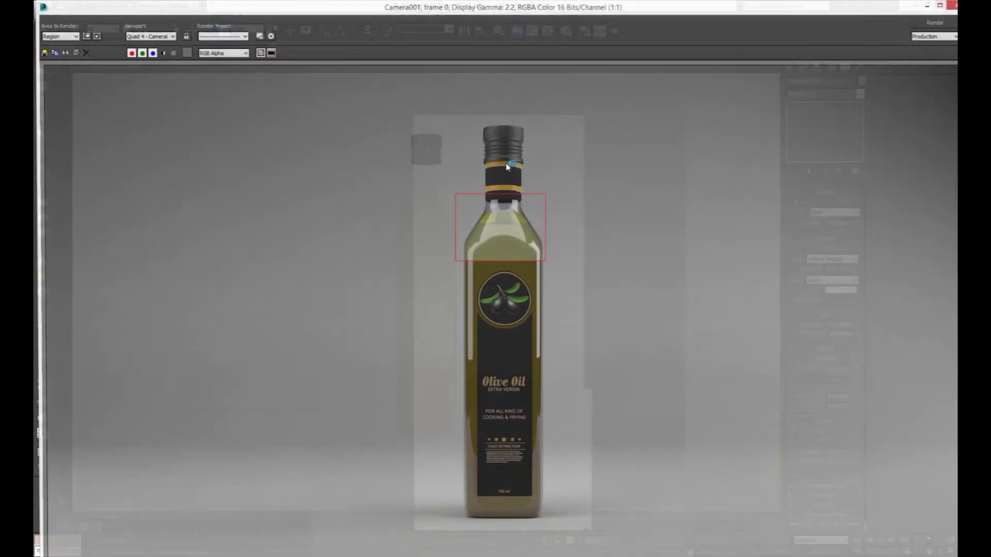
- Enlarge the render region over the whole bottle and render it with brighter lights
{"action": "left_click", "coordinate": [599, 31]}
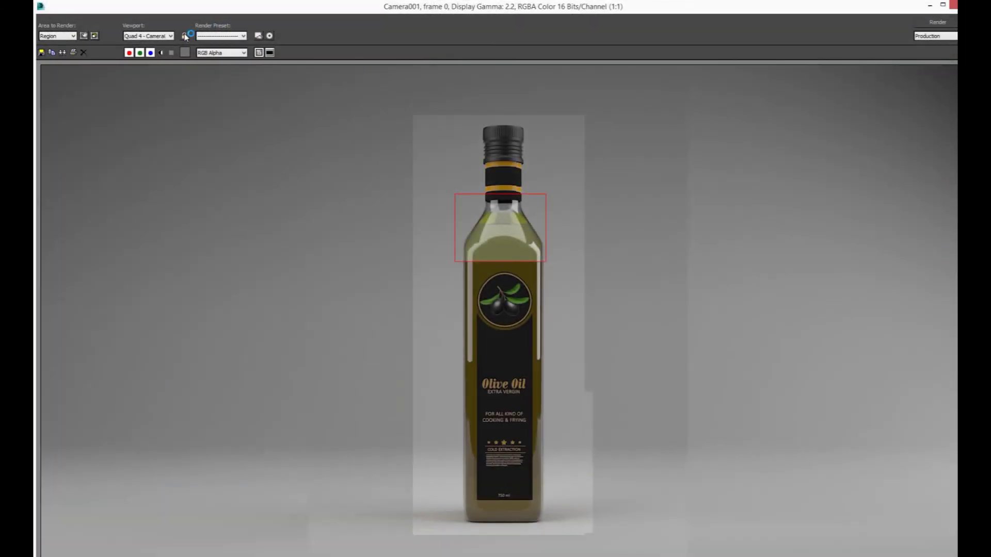
{"action": "left_click", "coordinate": [57, 36]}
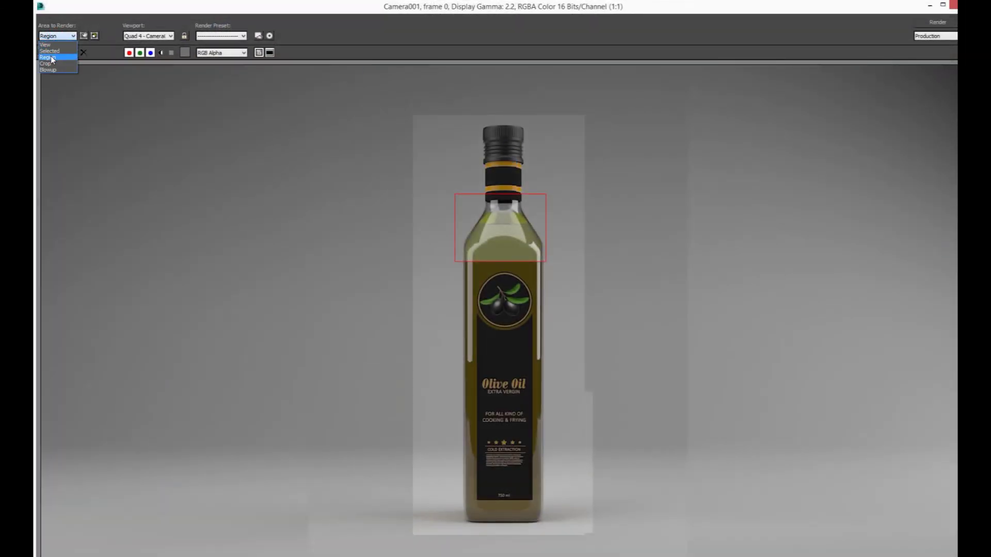
{"action": "left_click", "coordinate": [52, 61]}
{"action": "left_click_drag", "start_coordinate": [454, 194], "coordinate": [412, 114]}
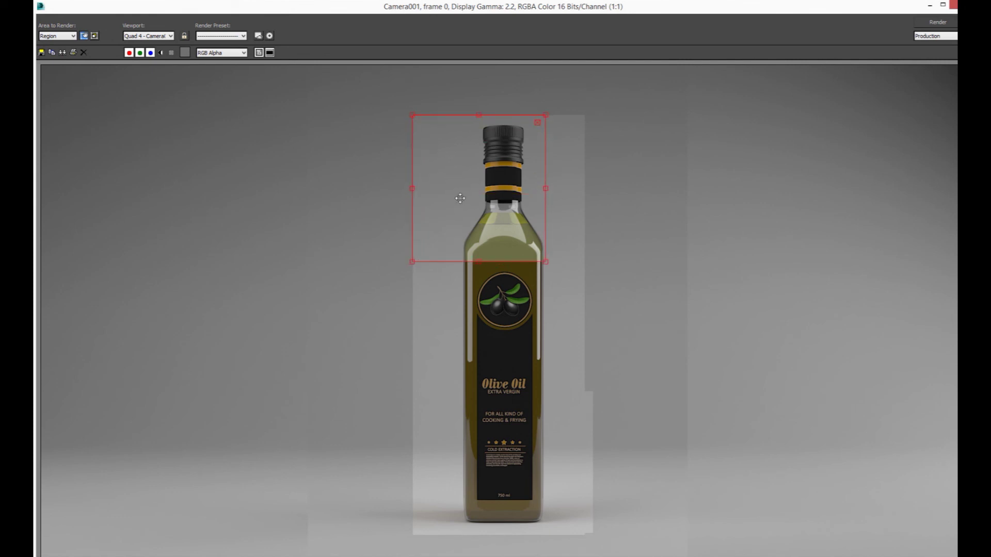
{"action": "left_click_drag", "start_coordinate": [545, 262], "coordinate": [589, 536]}
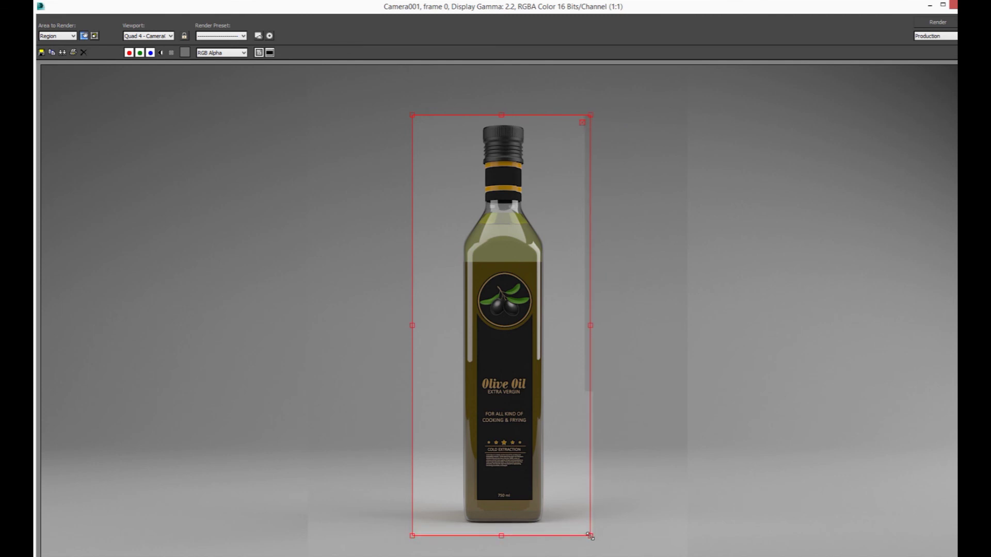
{"action": "left_click", "coordinate": [936, 23]}
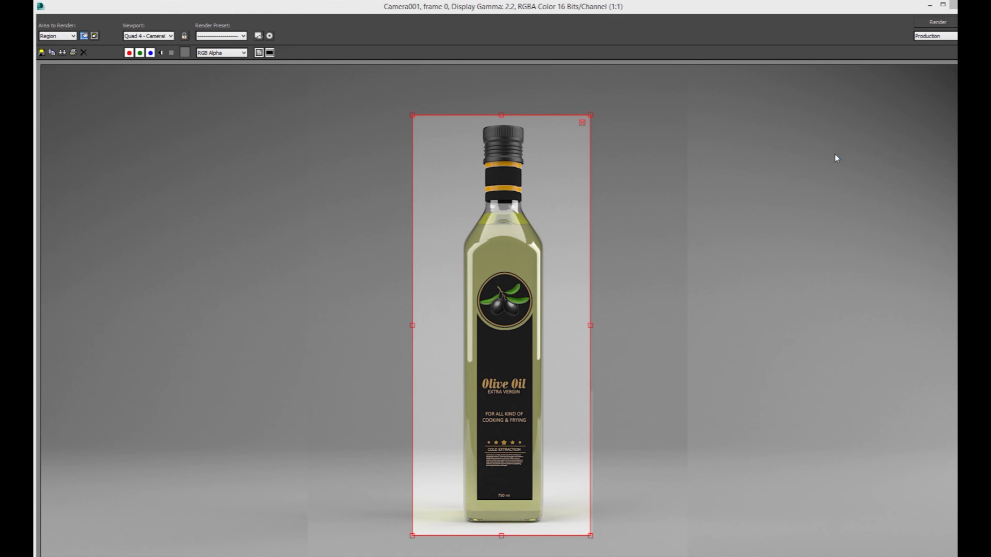
- Set the render area back to View and close the render window
{"action": "left_click", "coordinate": [56, 36]}
{"action": "left_click", "coordinate": [59, 43]}
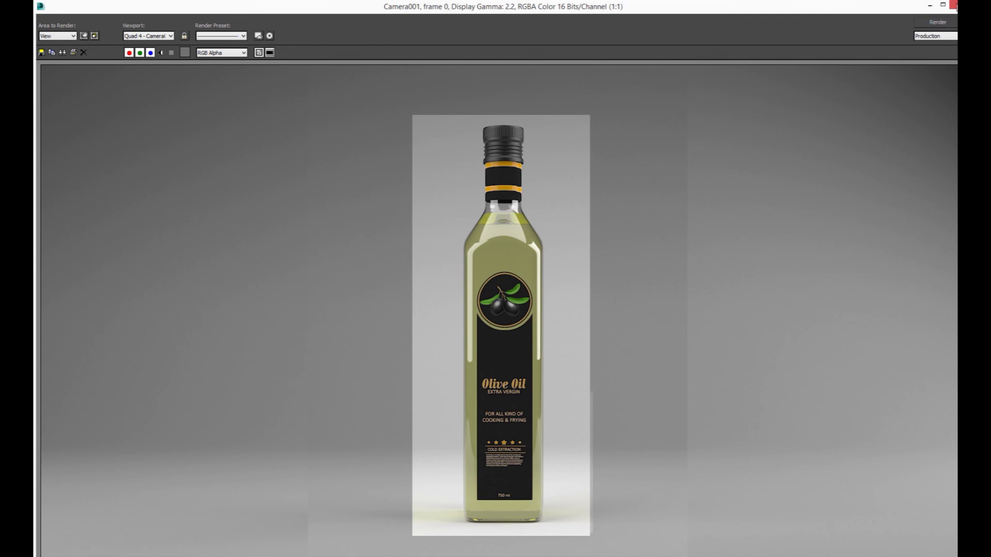
{"action": "left_click", "coordinate": [945, 5]}
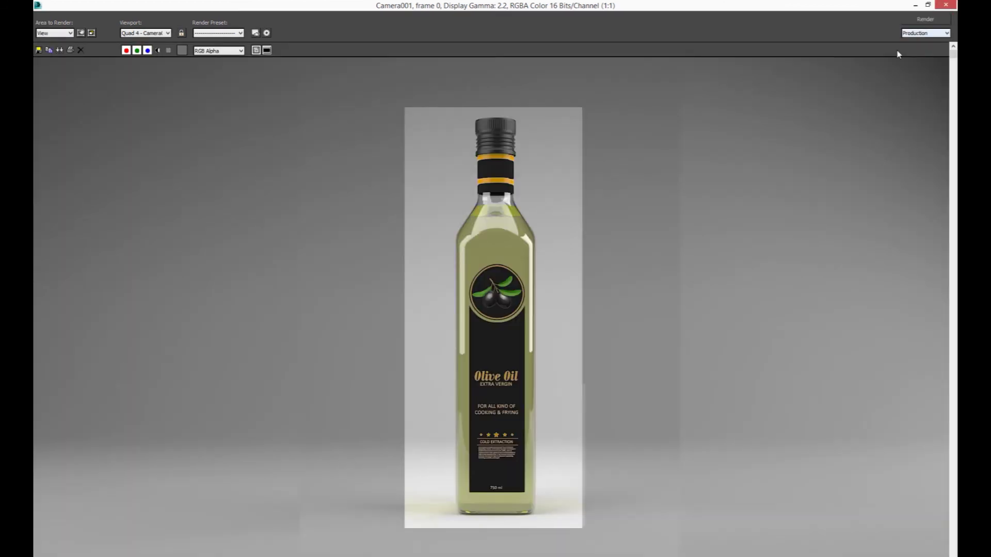
- Switch the camera view to wireframe and select the bottle, cap and light
{"action": "left_click", "coordinate": [945, 6]}
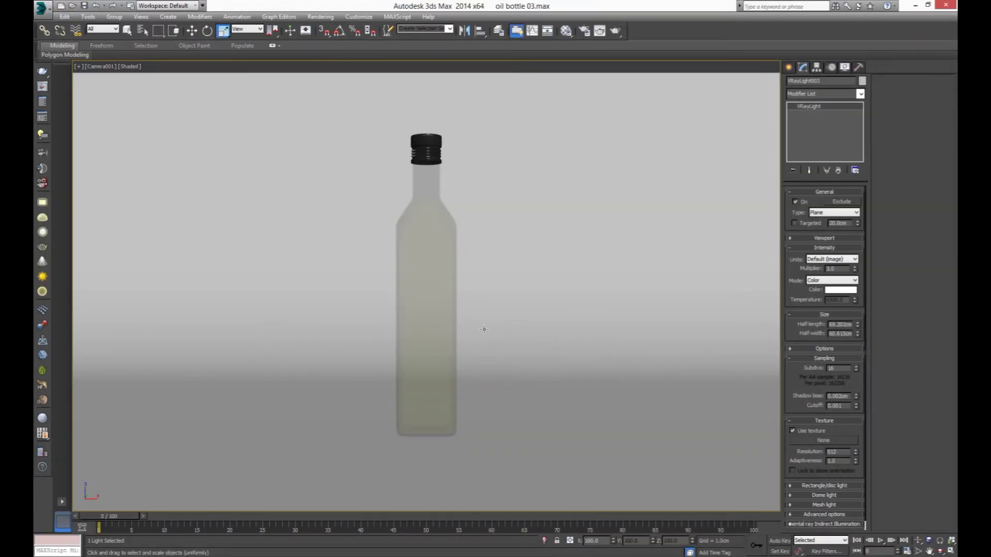
{"action": "left_click", "coordinate": [789, 68]}
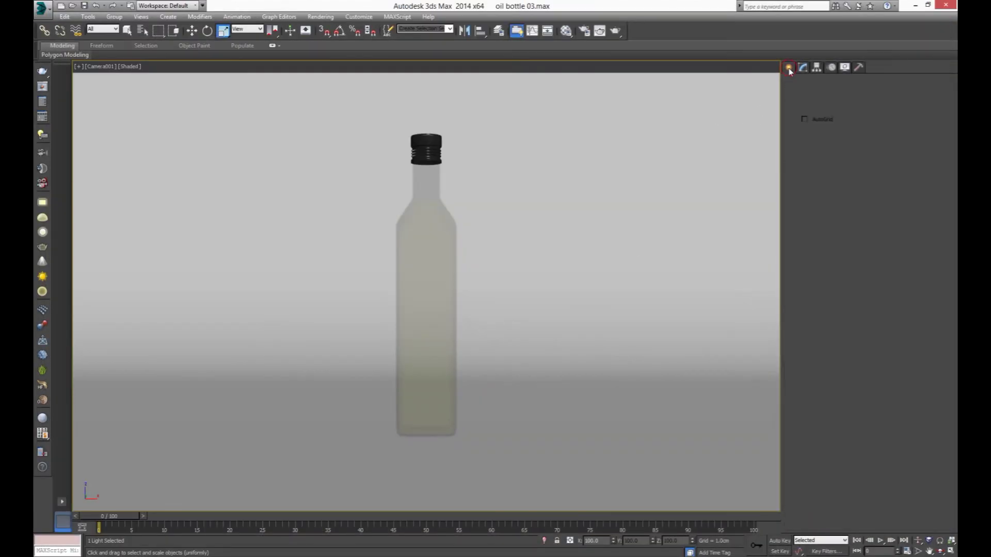
{"action": "key", "text": "F3"}
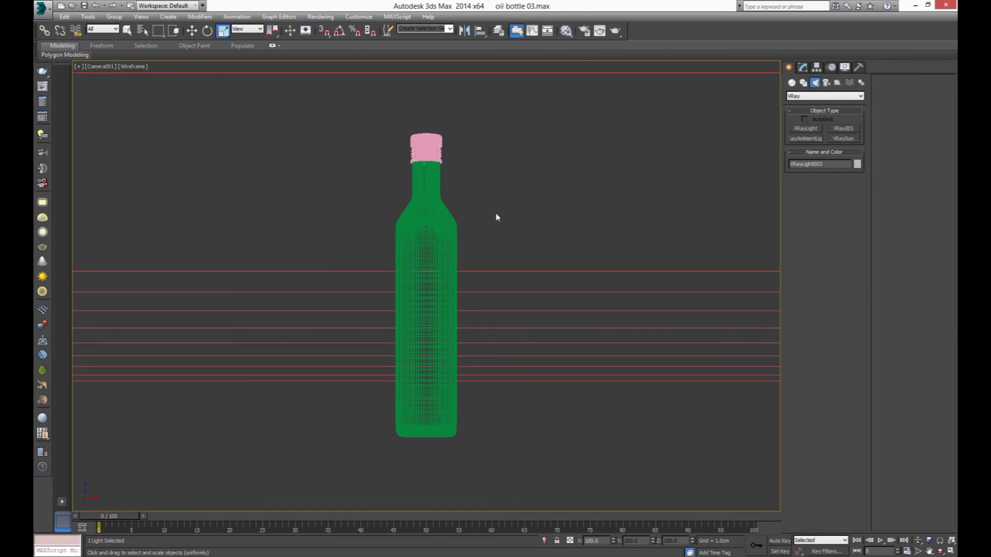
{"action": "left_click_drag", "start_coordinate": [512, 352], "coordinate": [491, 454]}
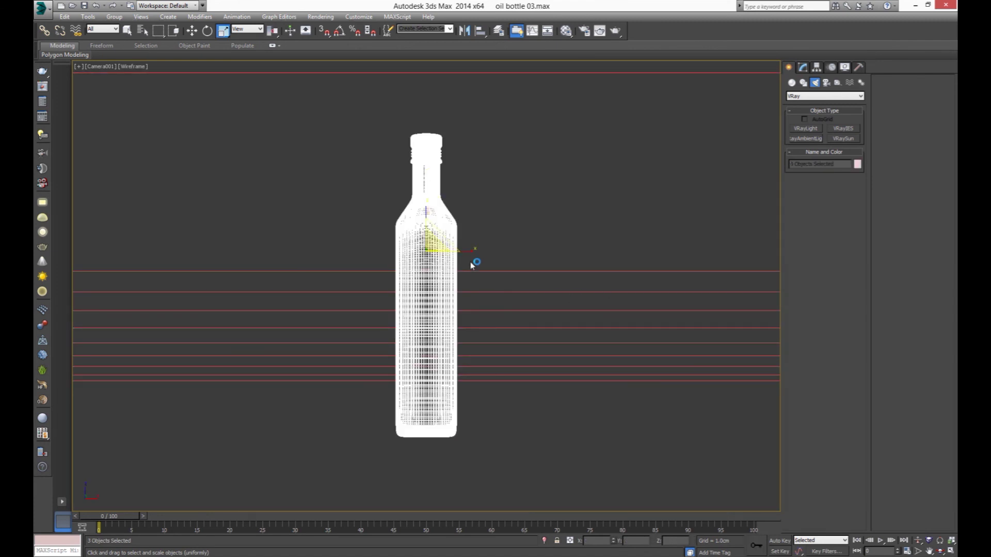
- Clone the bottle set twice into a row of three and start a production render
{"action": "key", "text": "w"}
{"action": "mouse_move", "coordinate": [458, 251]}
{"action": "left_mouse_down"}
{"action": "mouse_move", "coordinate": [659, 251]}
{"action": "mouse_move", "coordinate": [274, 244]}
{"action": "left_mouse_up"}
{"action": "left_click", "coordinate": [501, 326]}
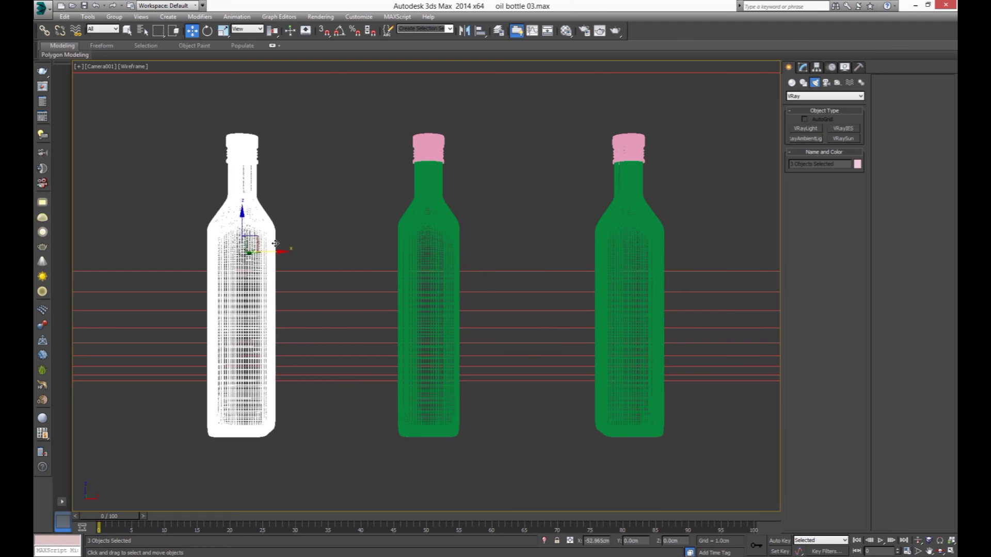
{"action": "left_click_drag", "start_coordinate": [274, 243], "coordinate": [272, 244]}
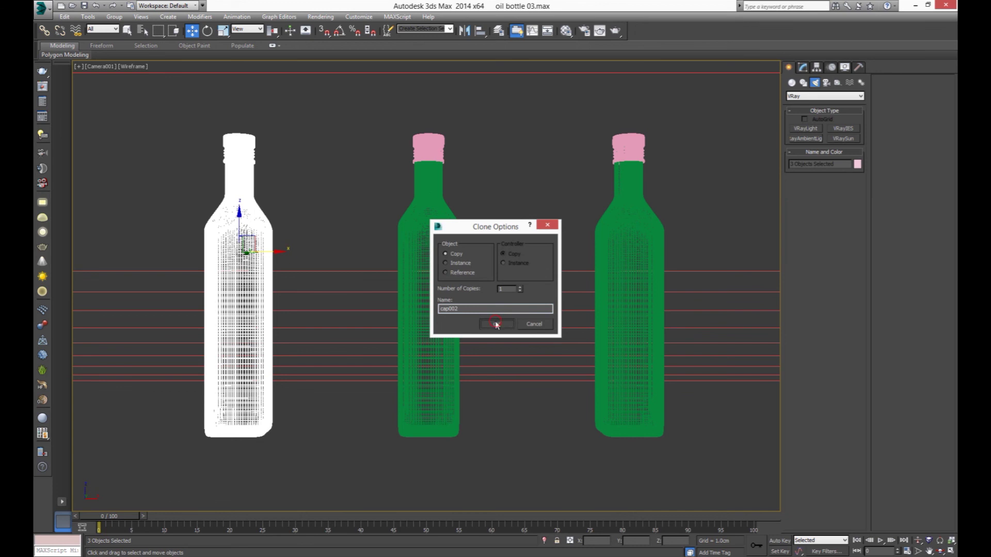
{"action": "left_click", "coordinate": [496, 324]}
{"action": "left_click", "coordinate": [513, 194]}
{"action": "left_click", "coordinate": [616, 31]}
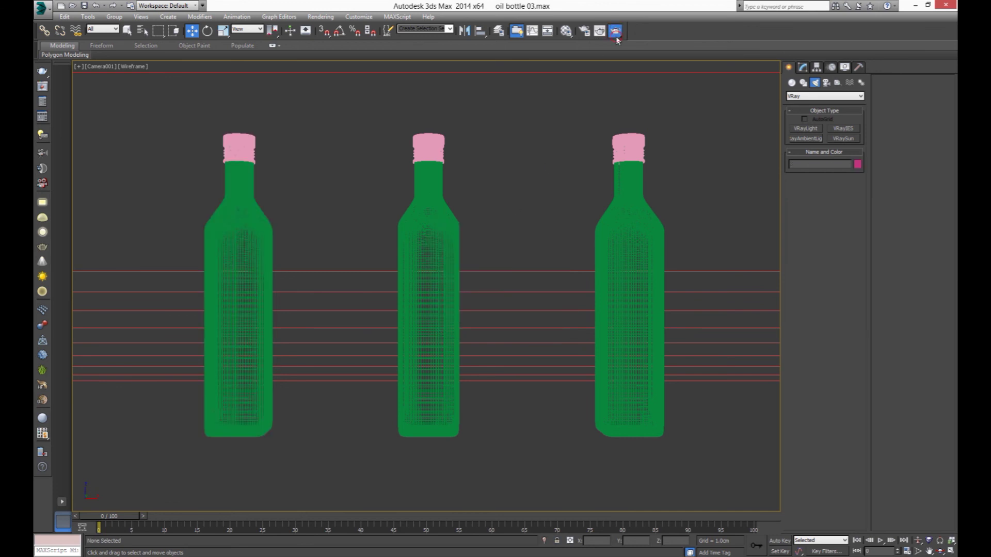